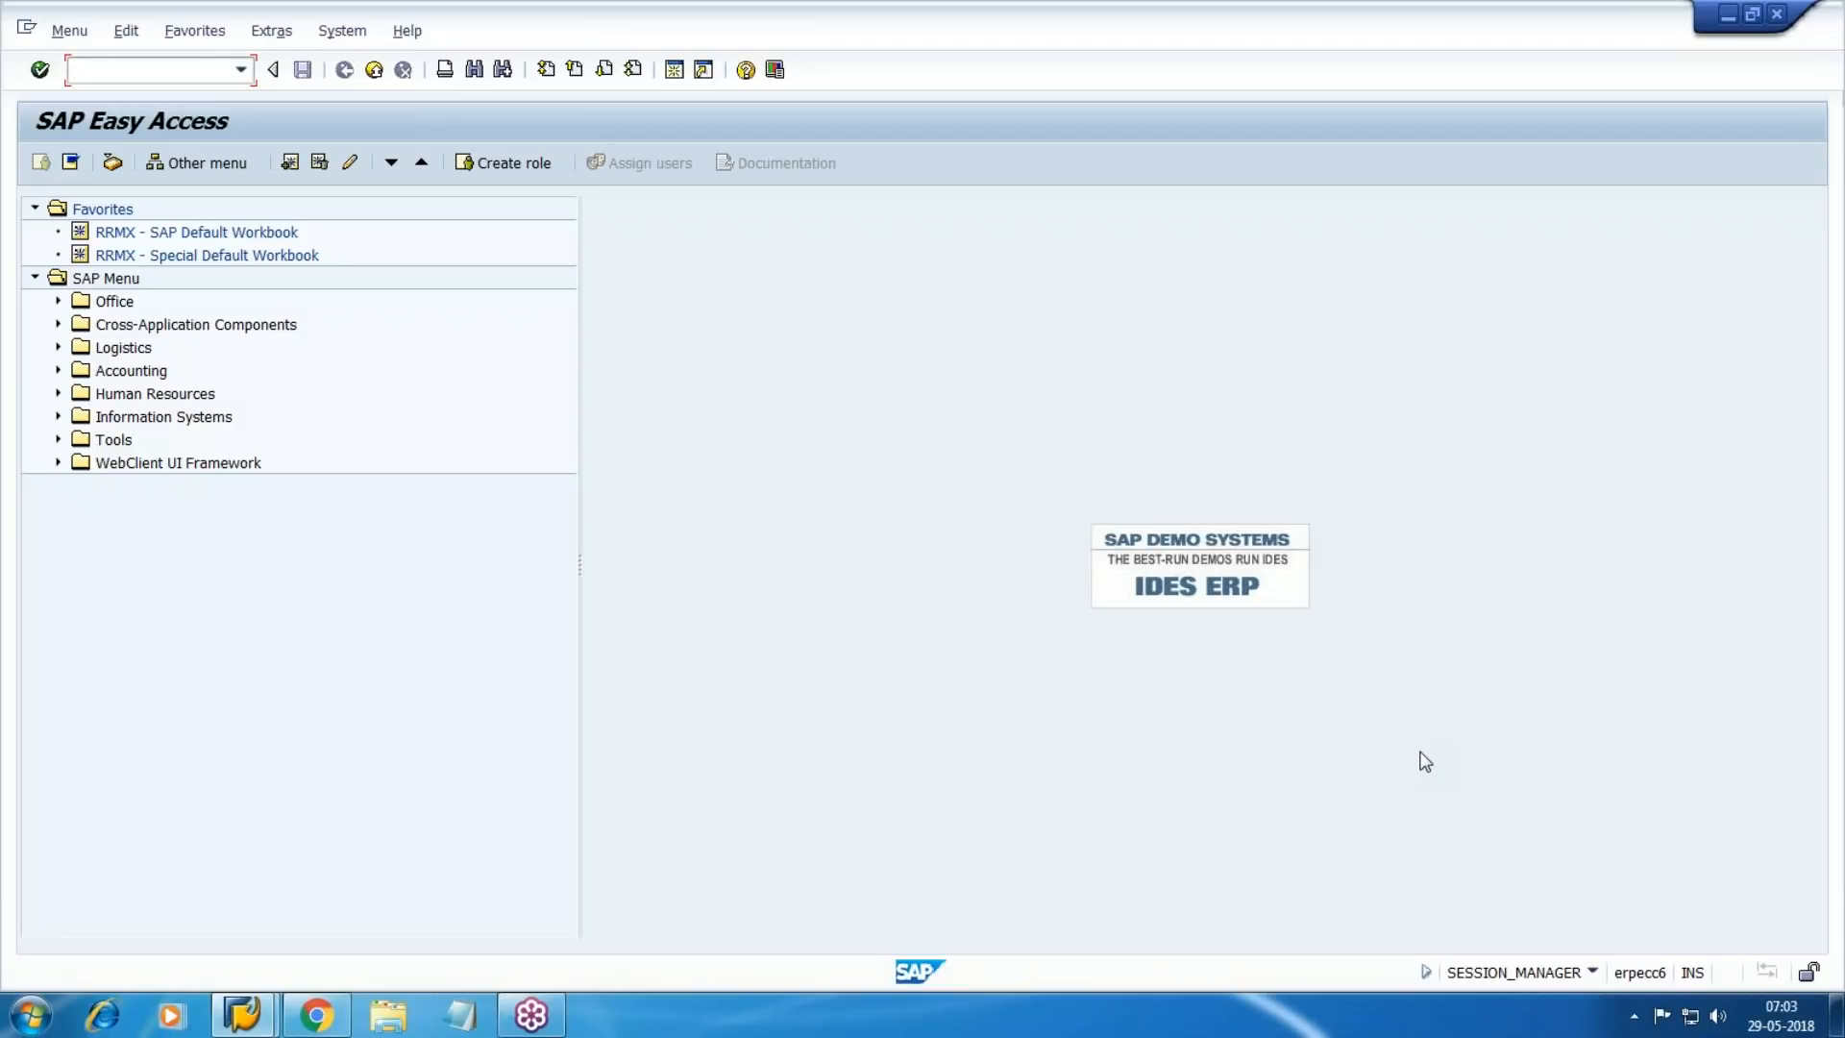
Open the price variance tolerance limits activity for purchase orders under Materials Management, Purchasing in the SAP Reference IMG (transaction SPRO).
text(spro)
key(Return)
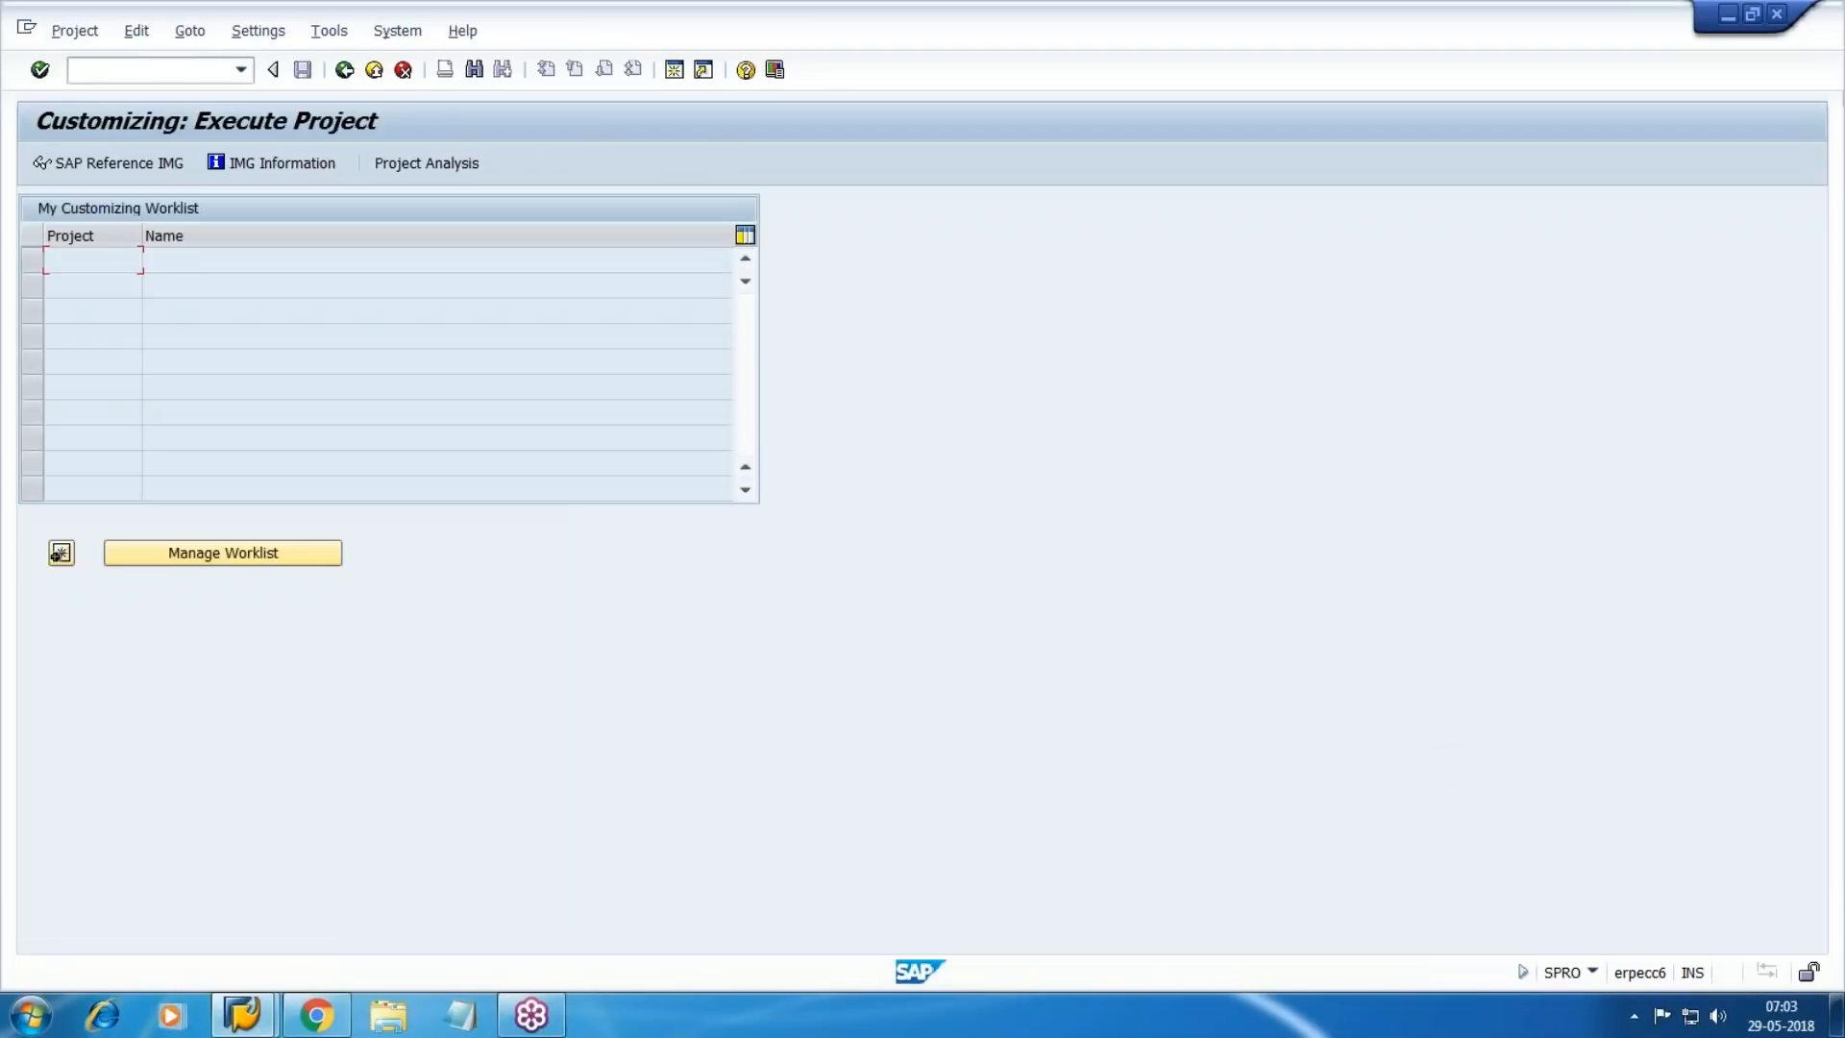
click(153, 165)
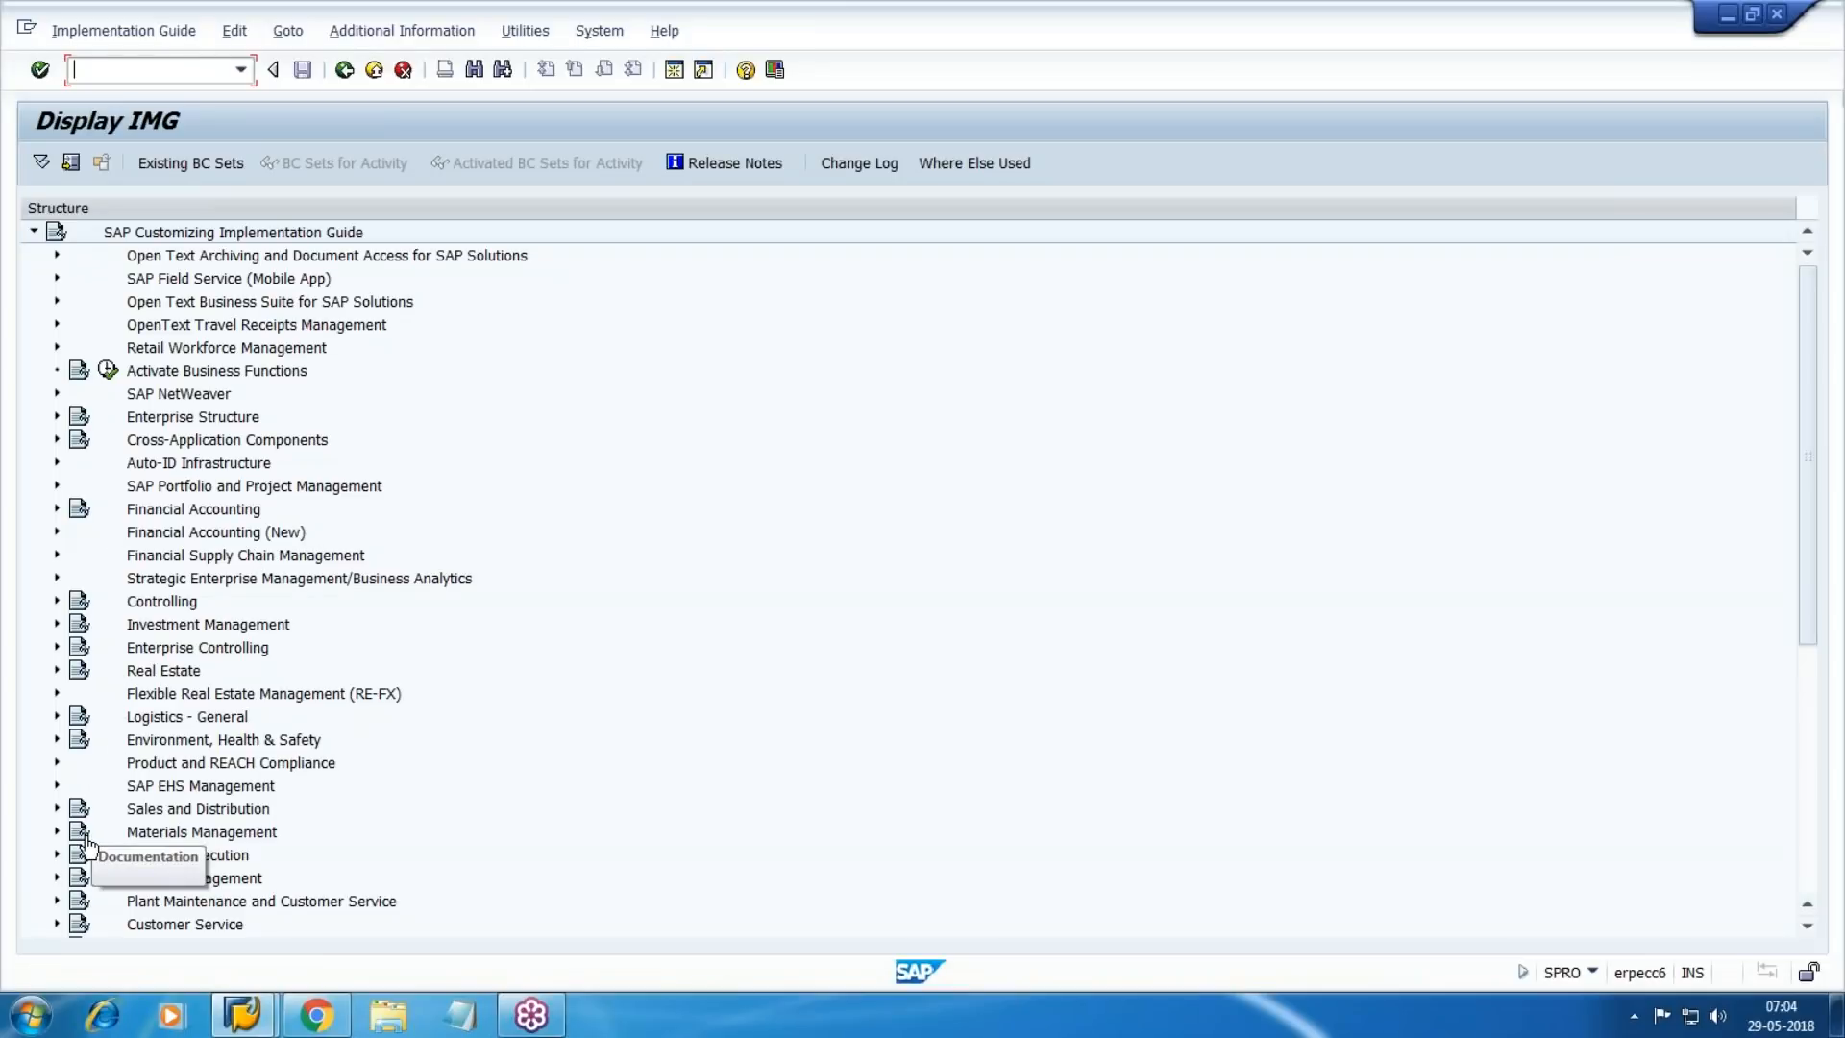
click(57, 831)
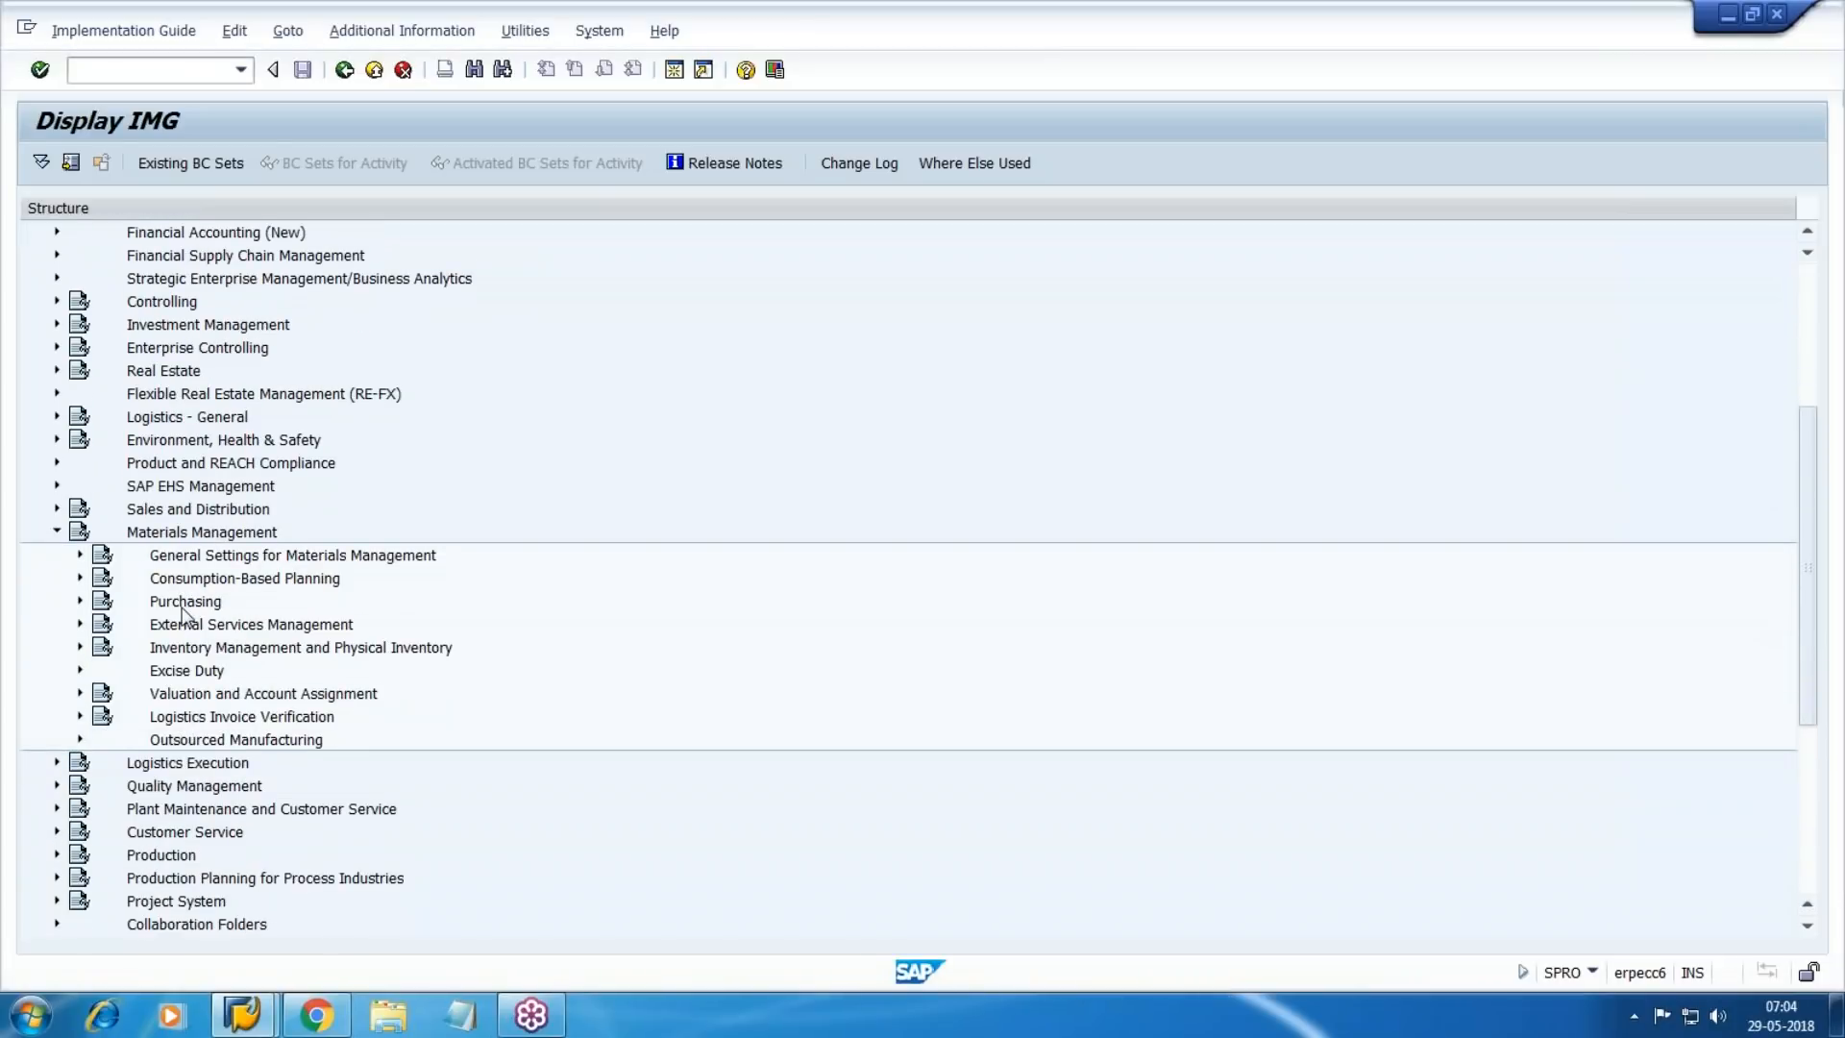
click(80, 600)
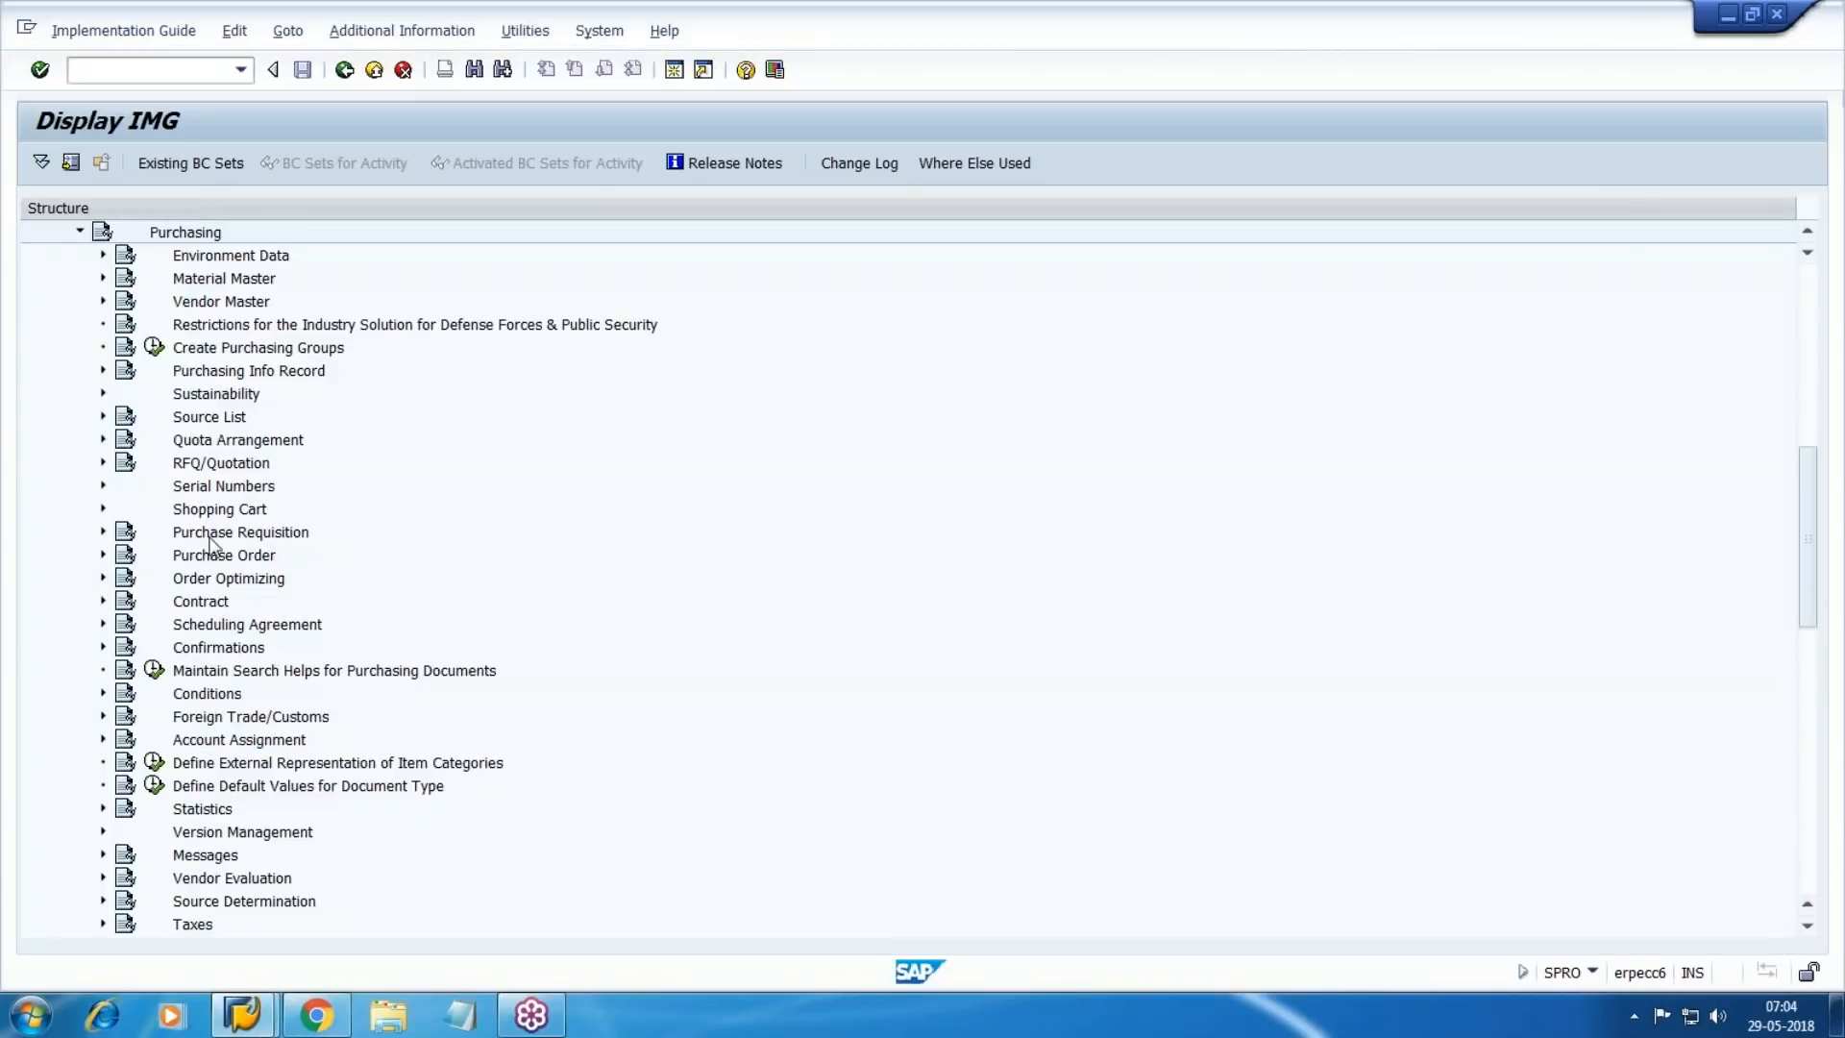
click(102, 554)
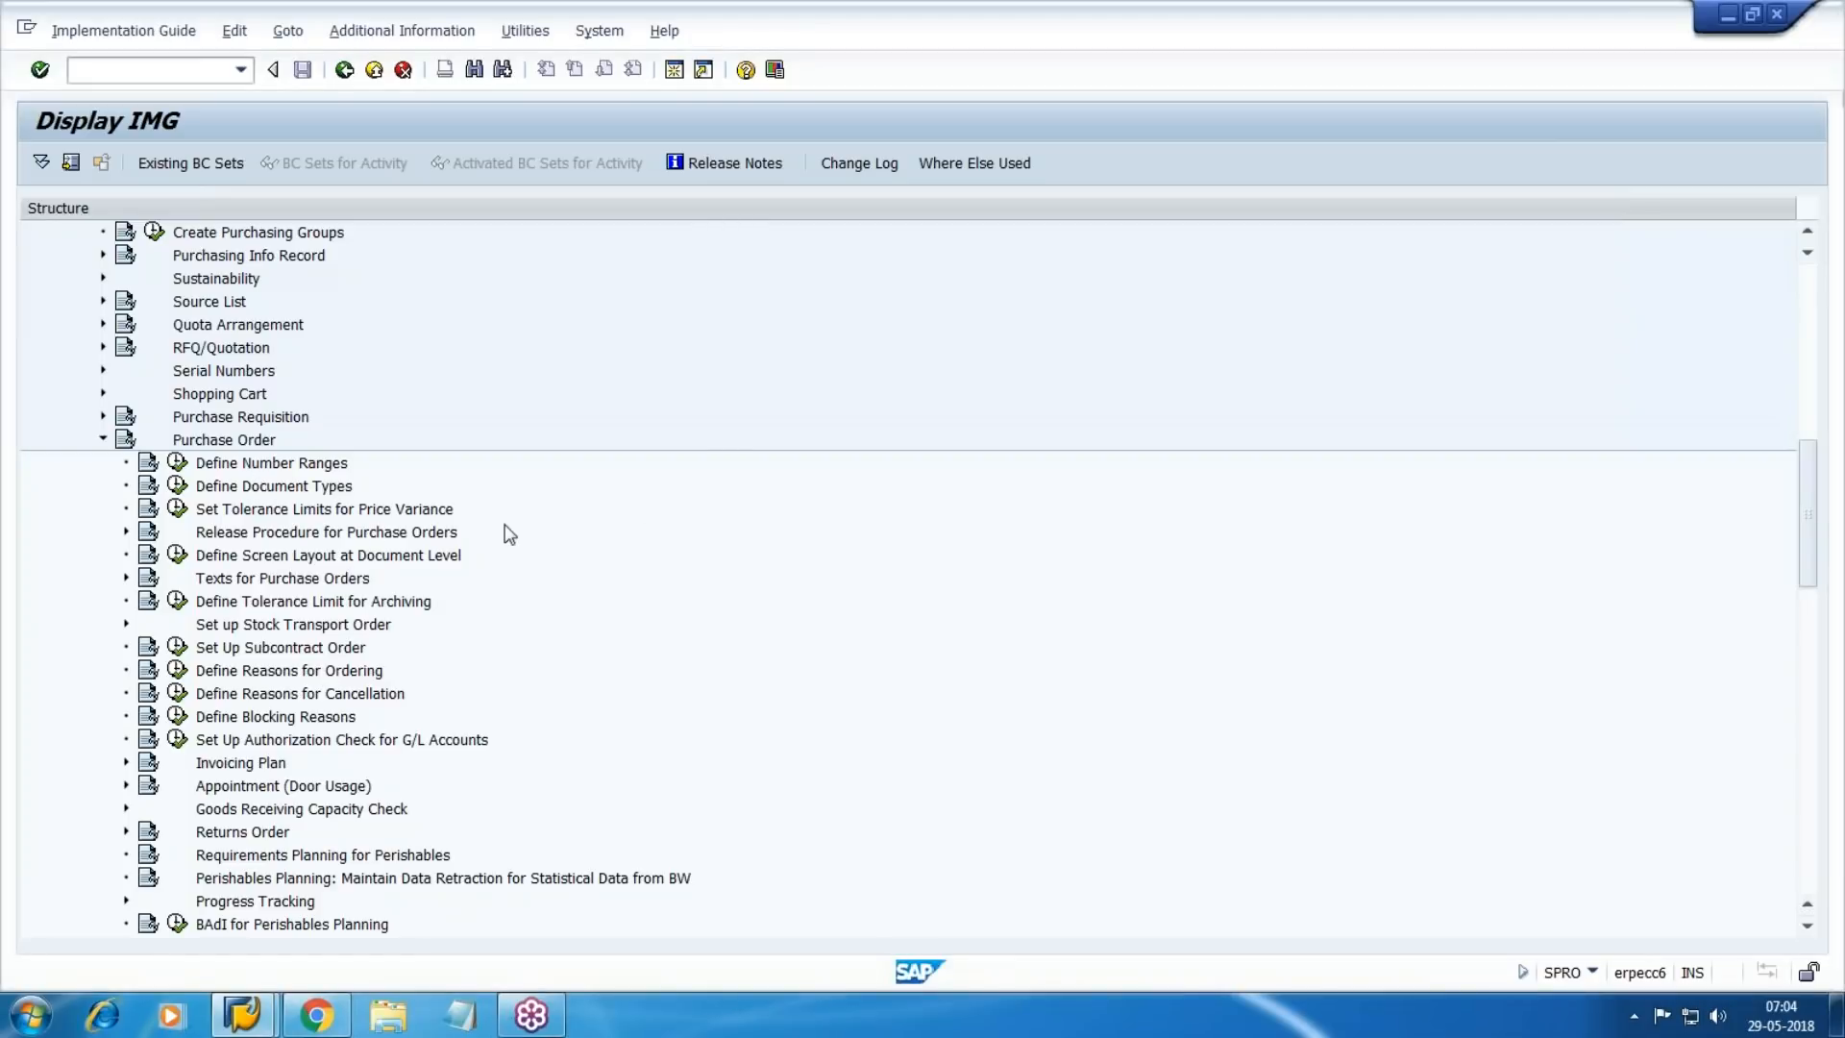
click(177, 508)
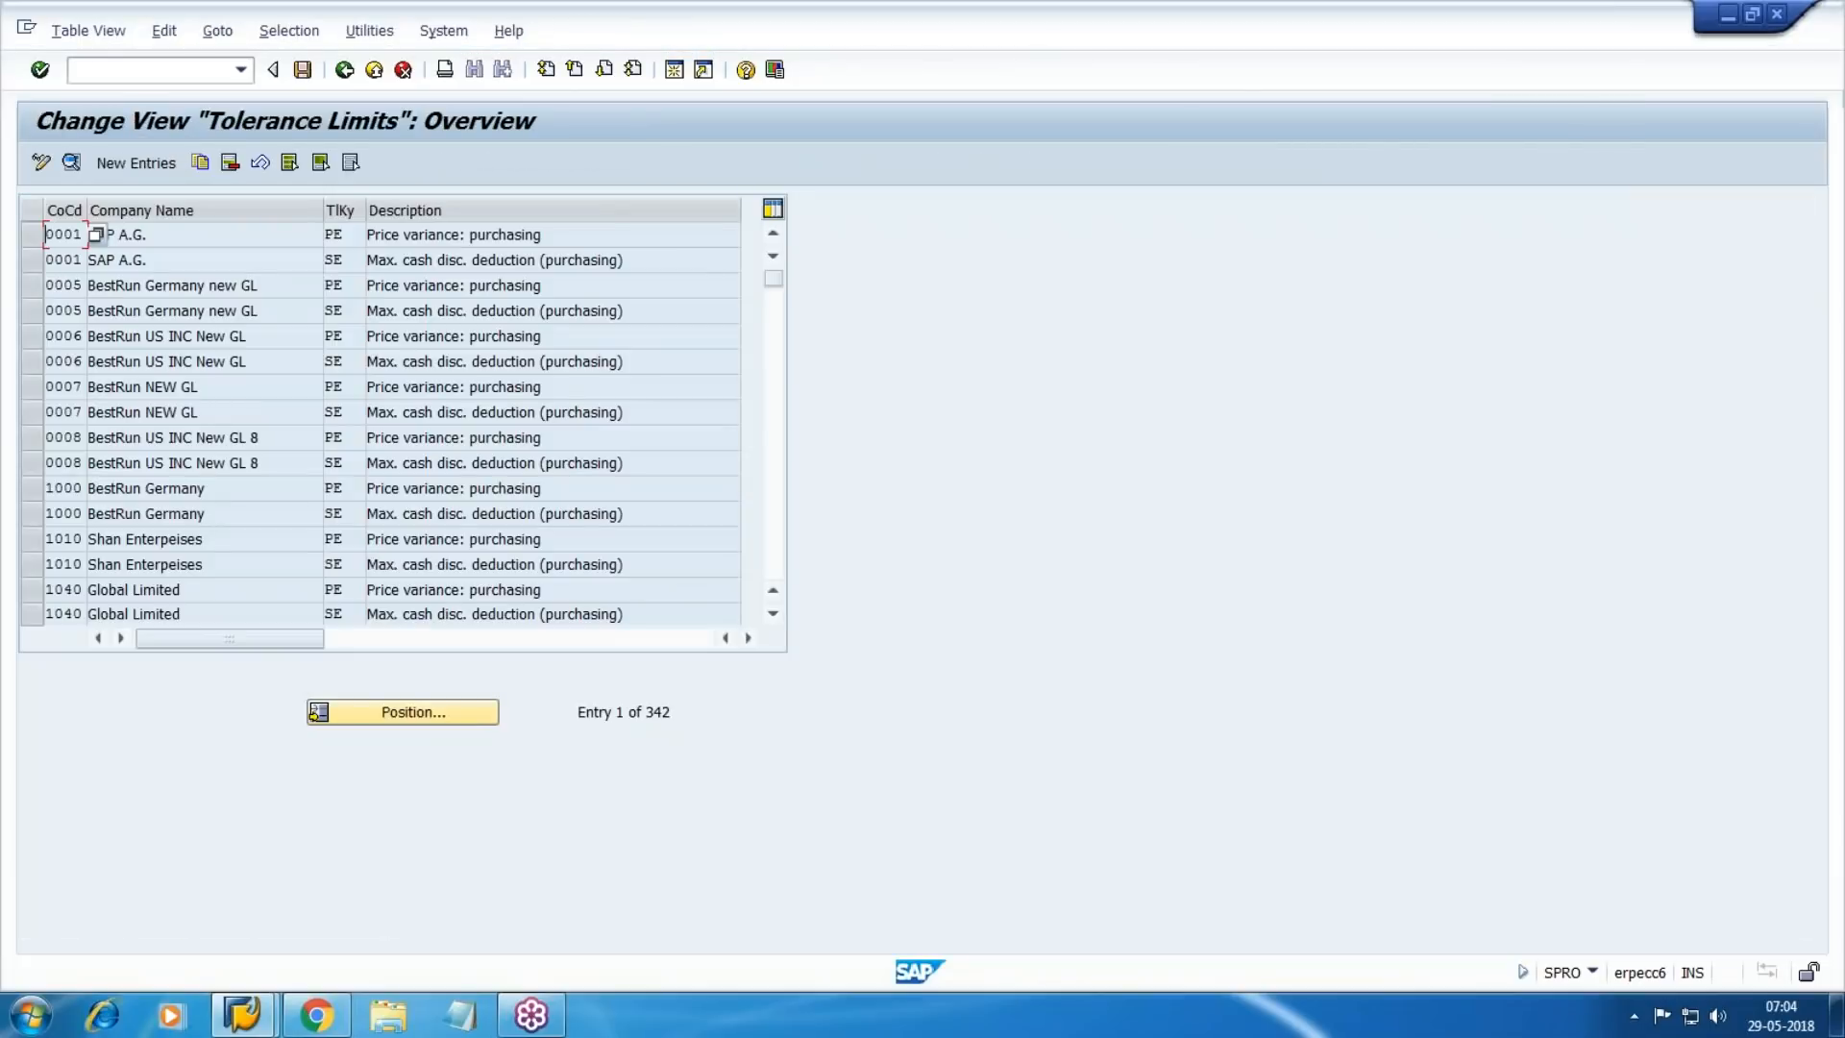
click(136, 162)
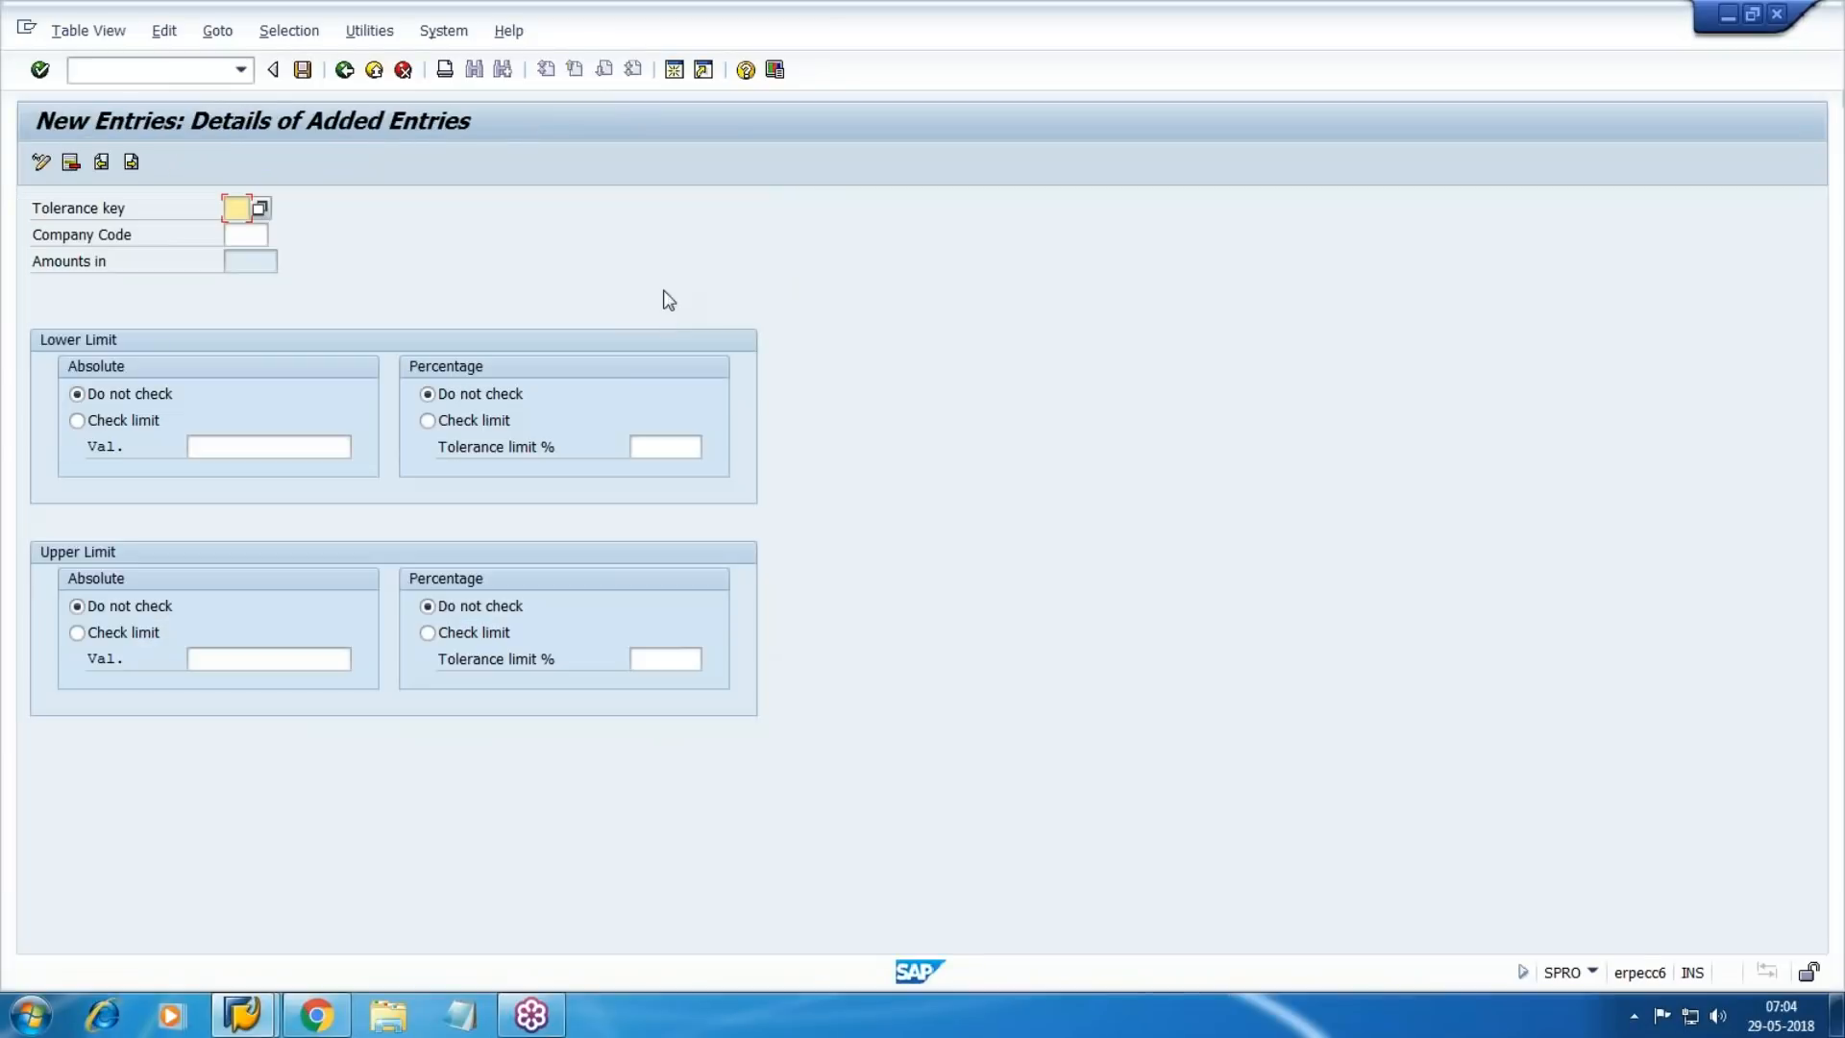
click(260, 208)
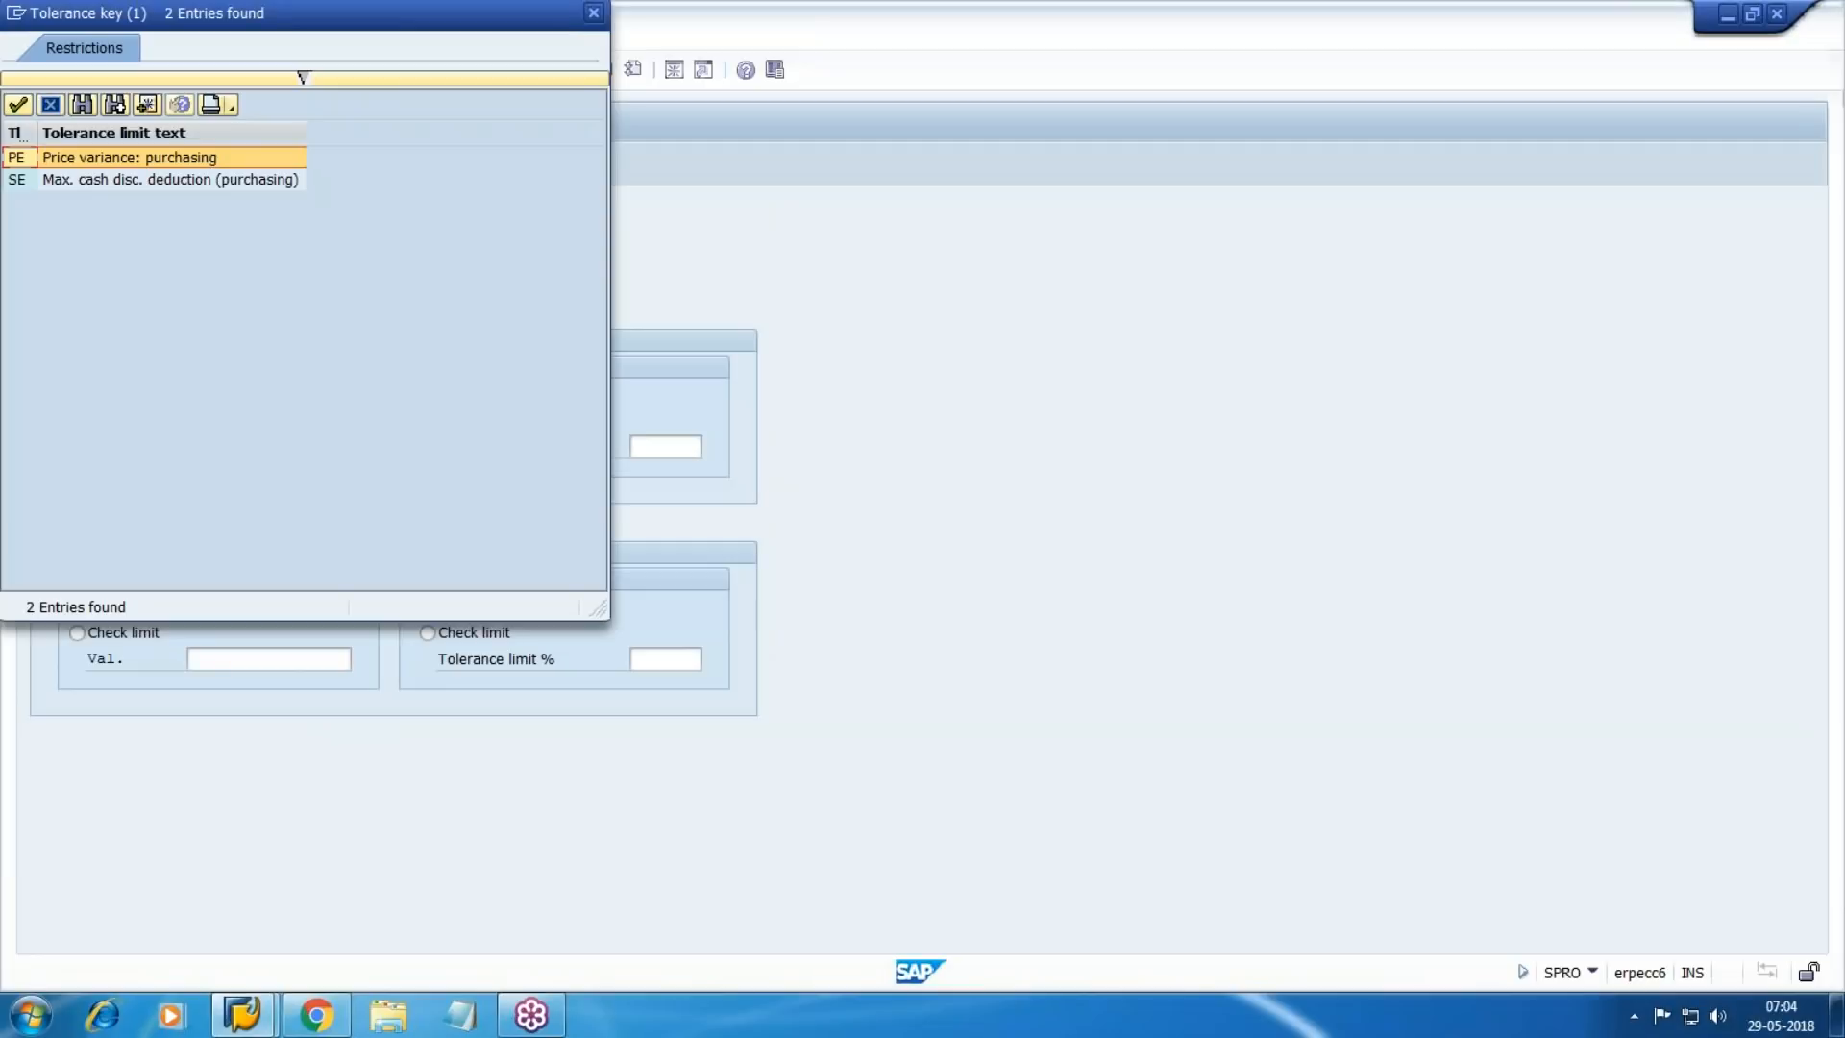
click(54, 106)
key(F12)
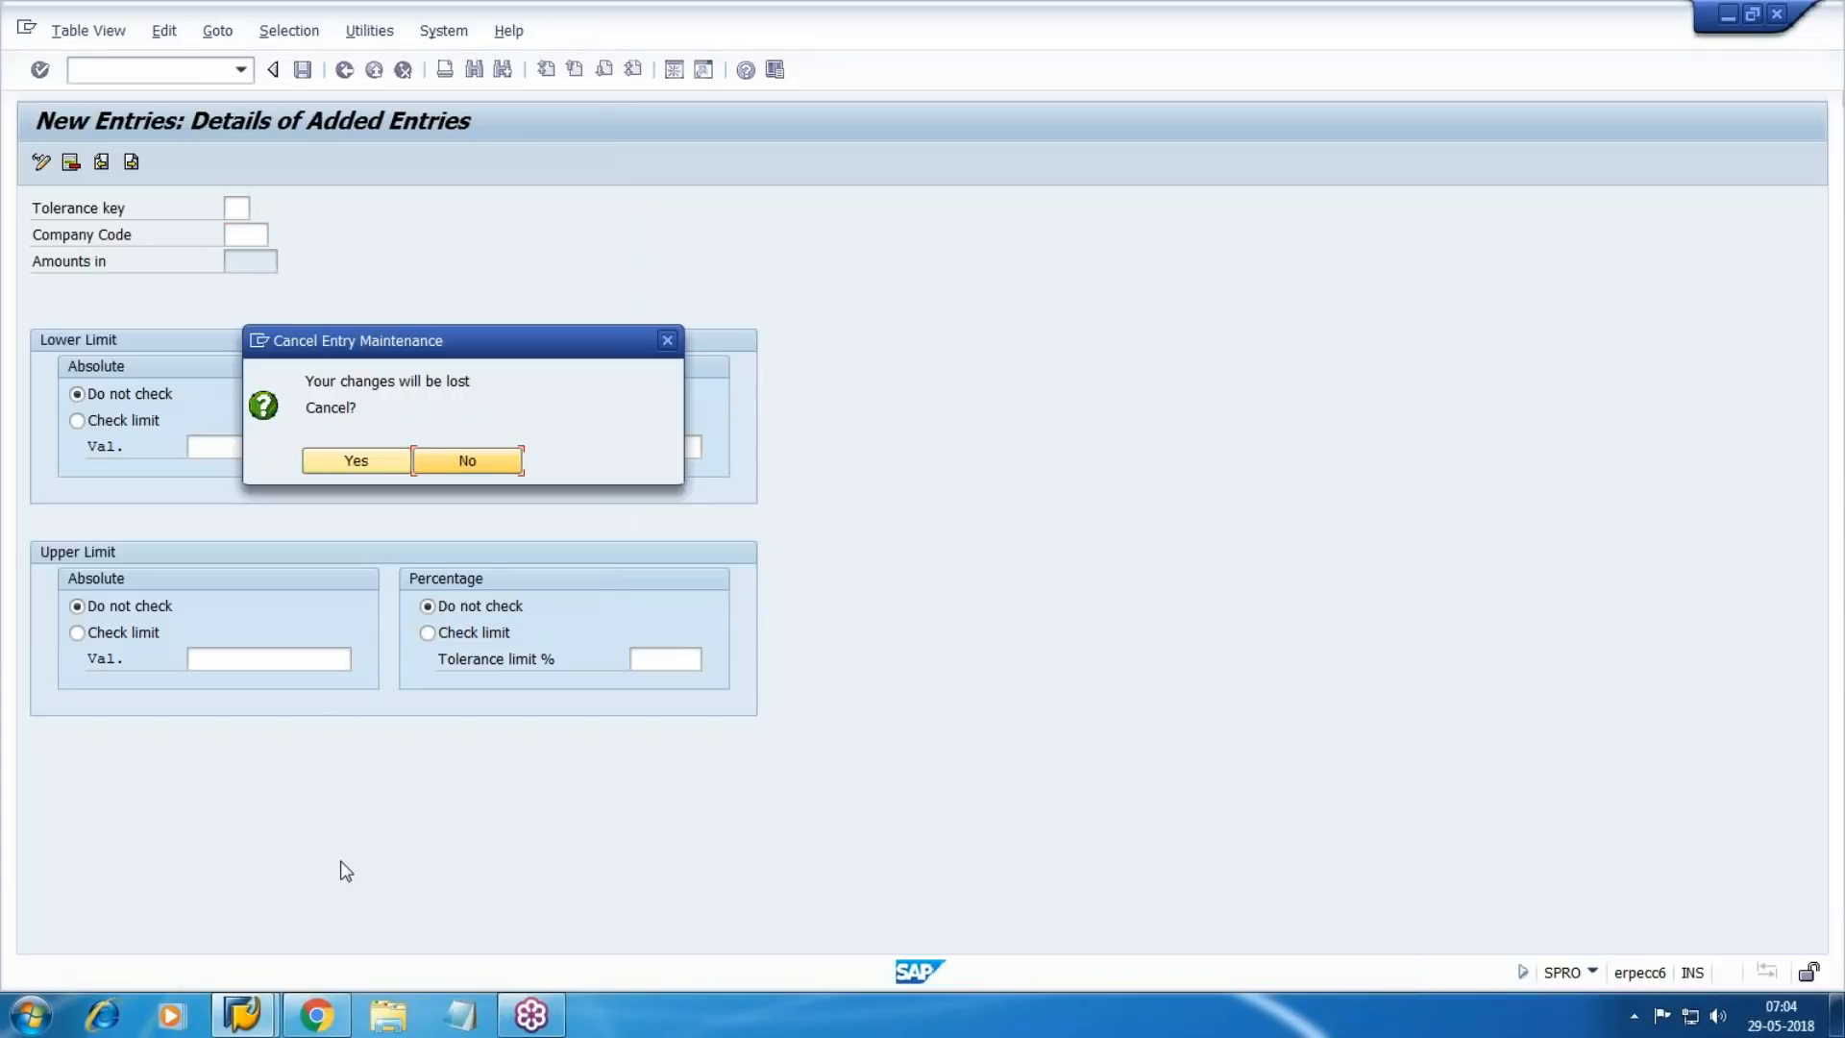
click(384, 459)
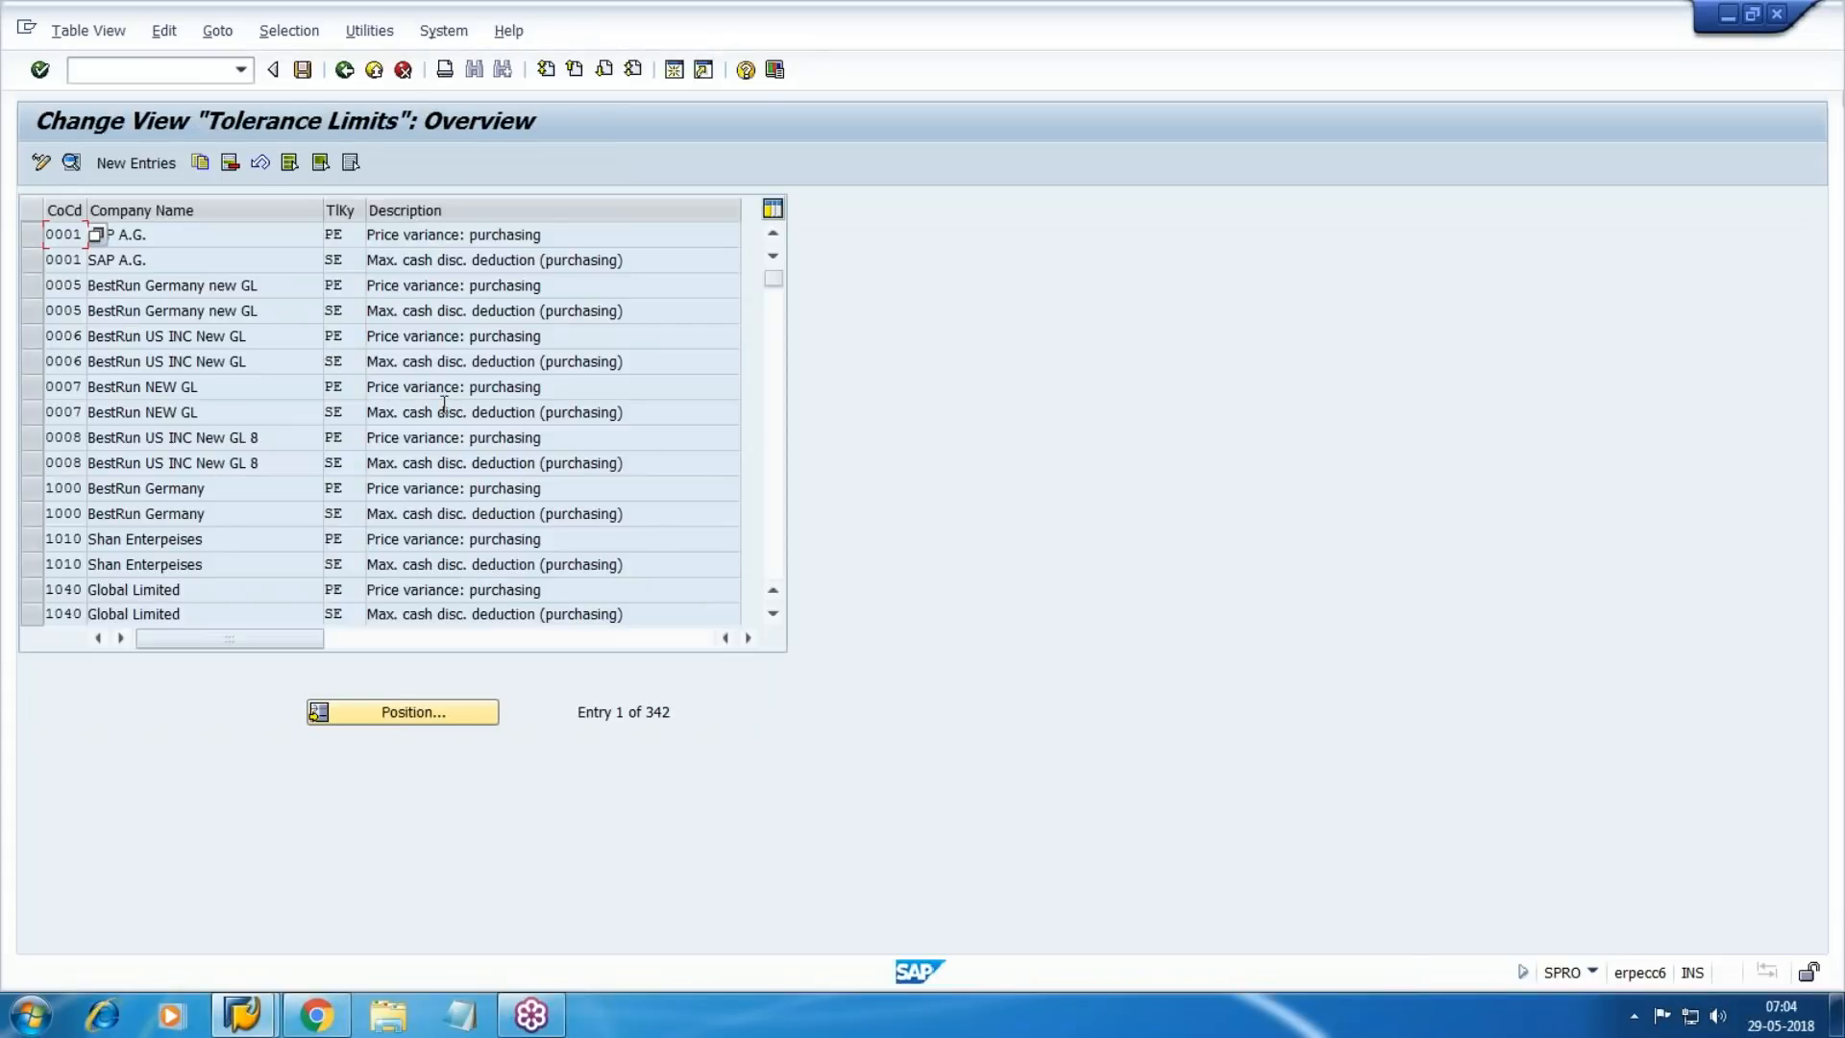
Copy company code 0001's PE and SE tolerance limit entries to company code WM10.
click(31, 261)
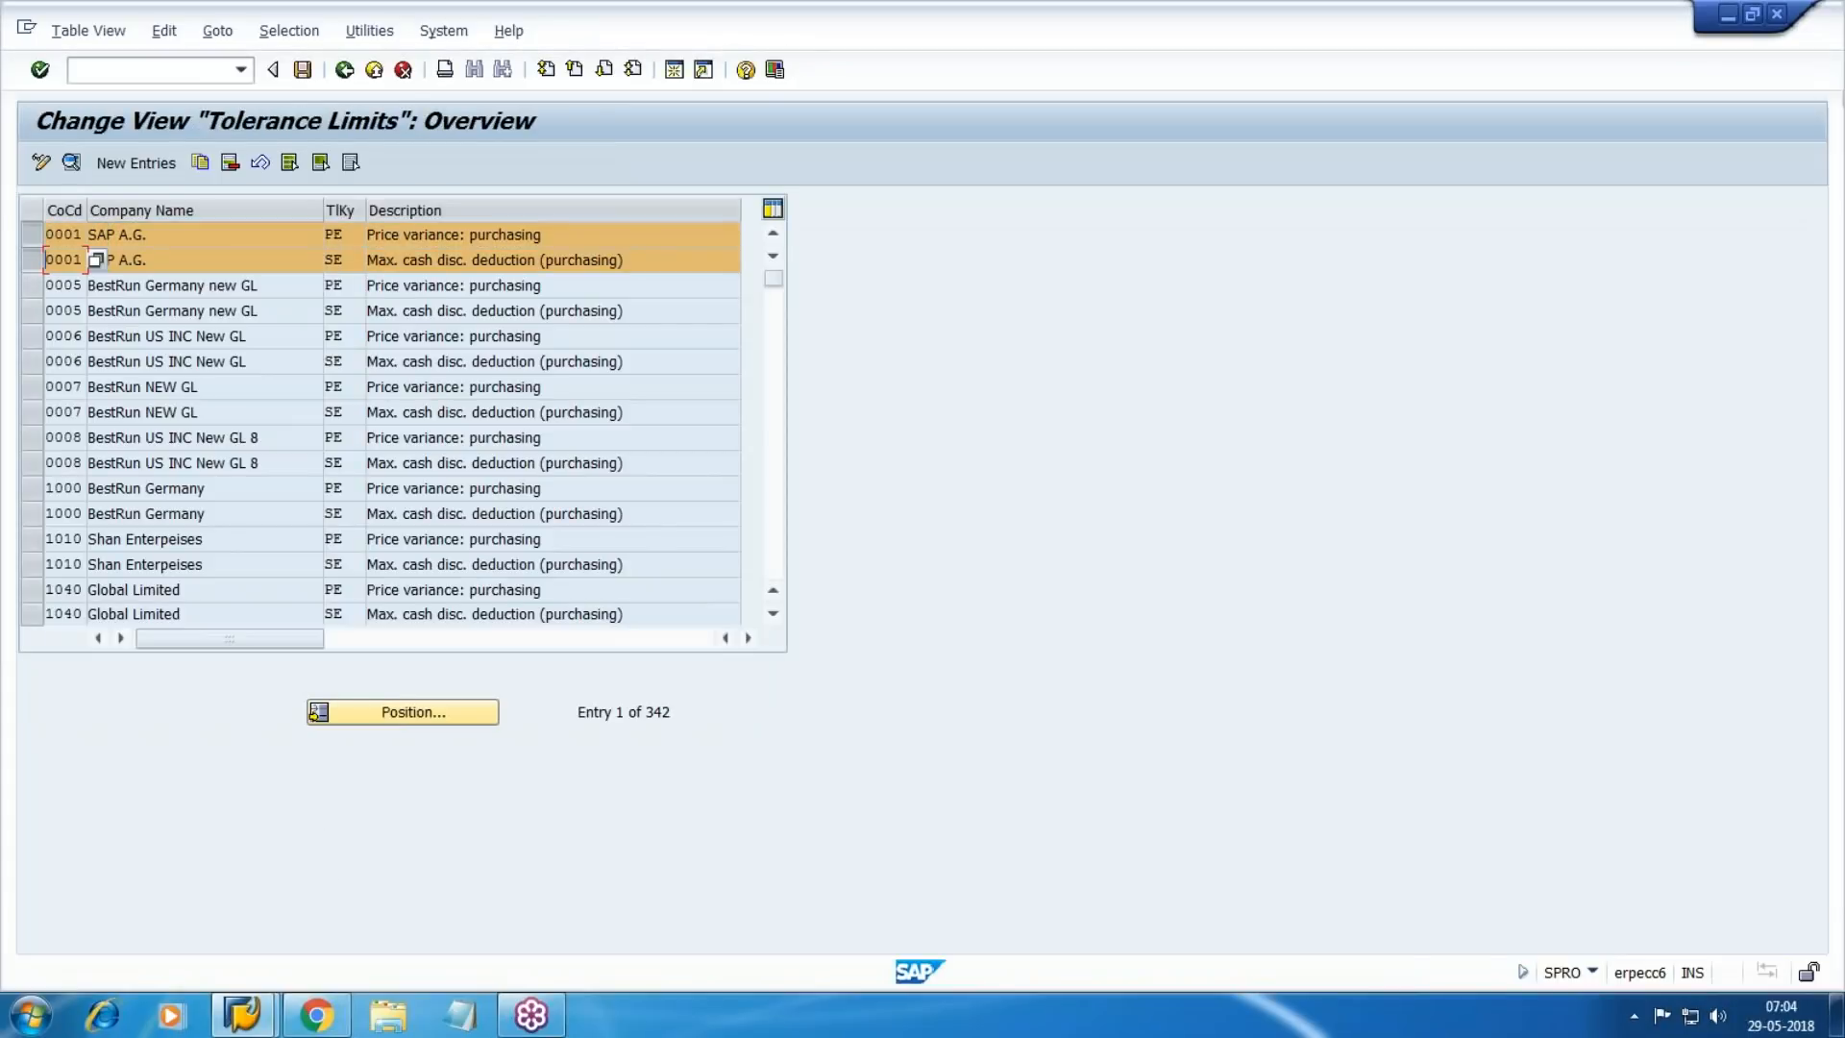
click(200, 161)
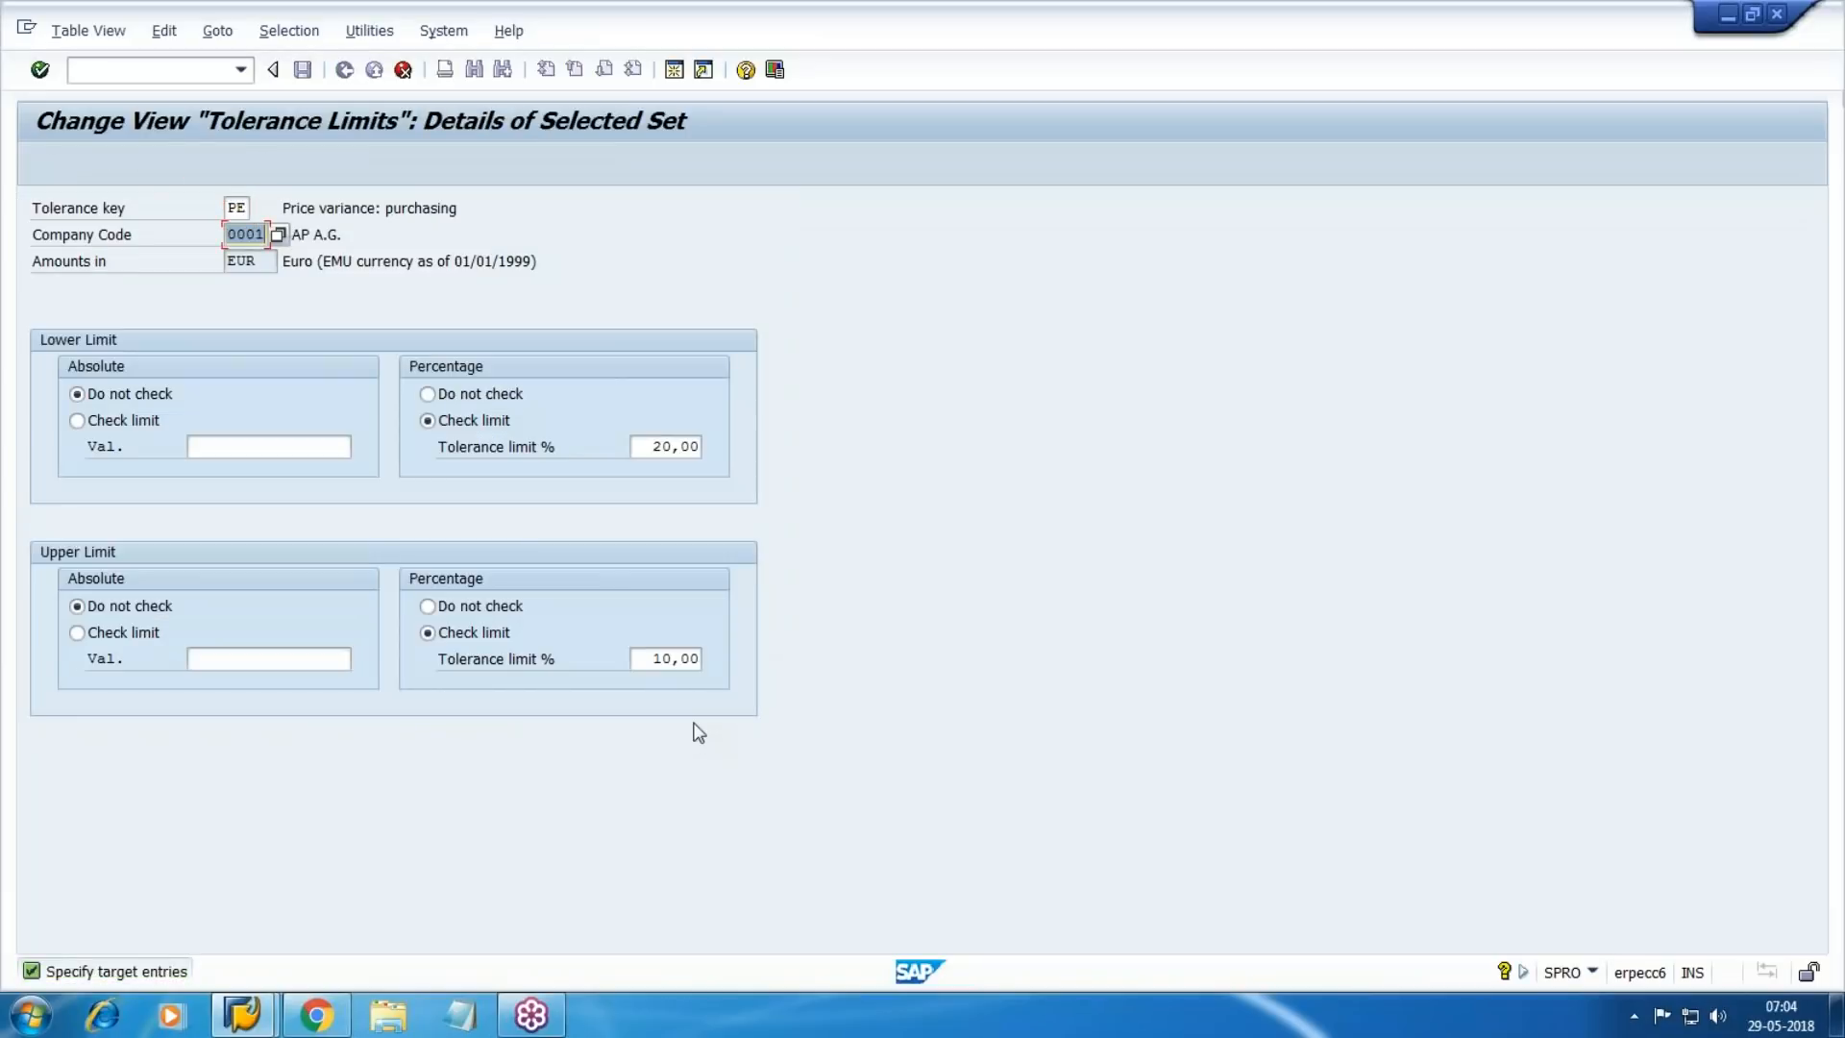
text(WM10)
key(Return)
text(WM0)
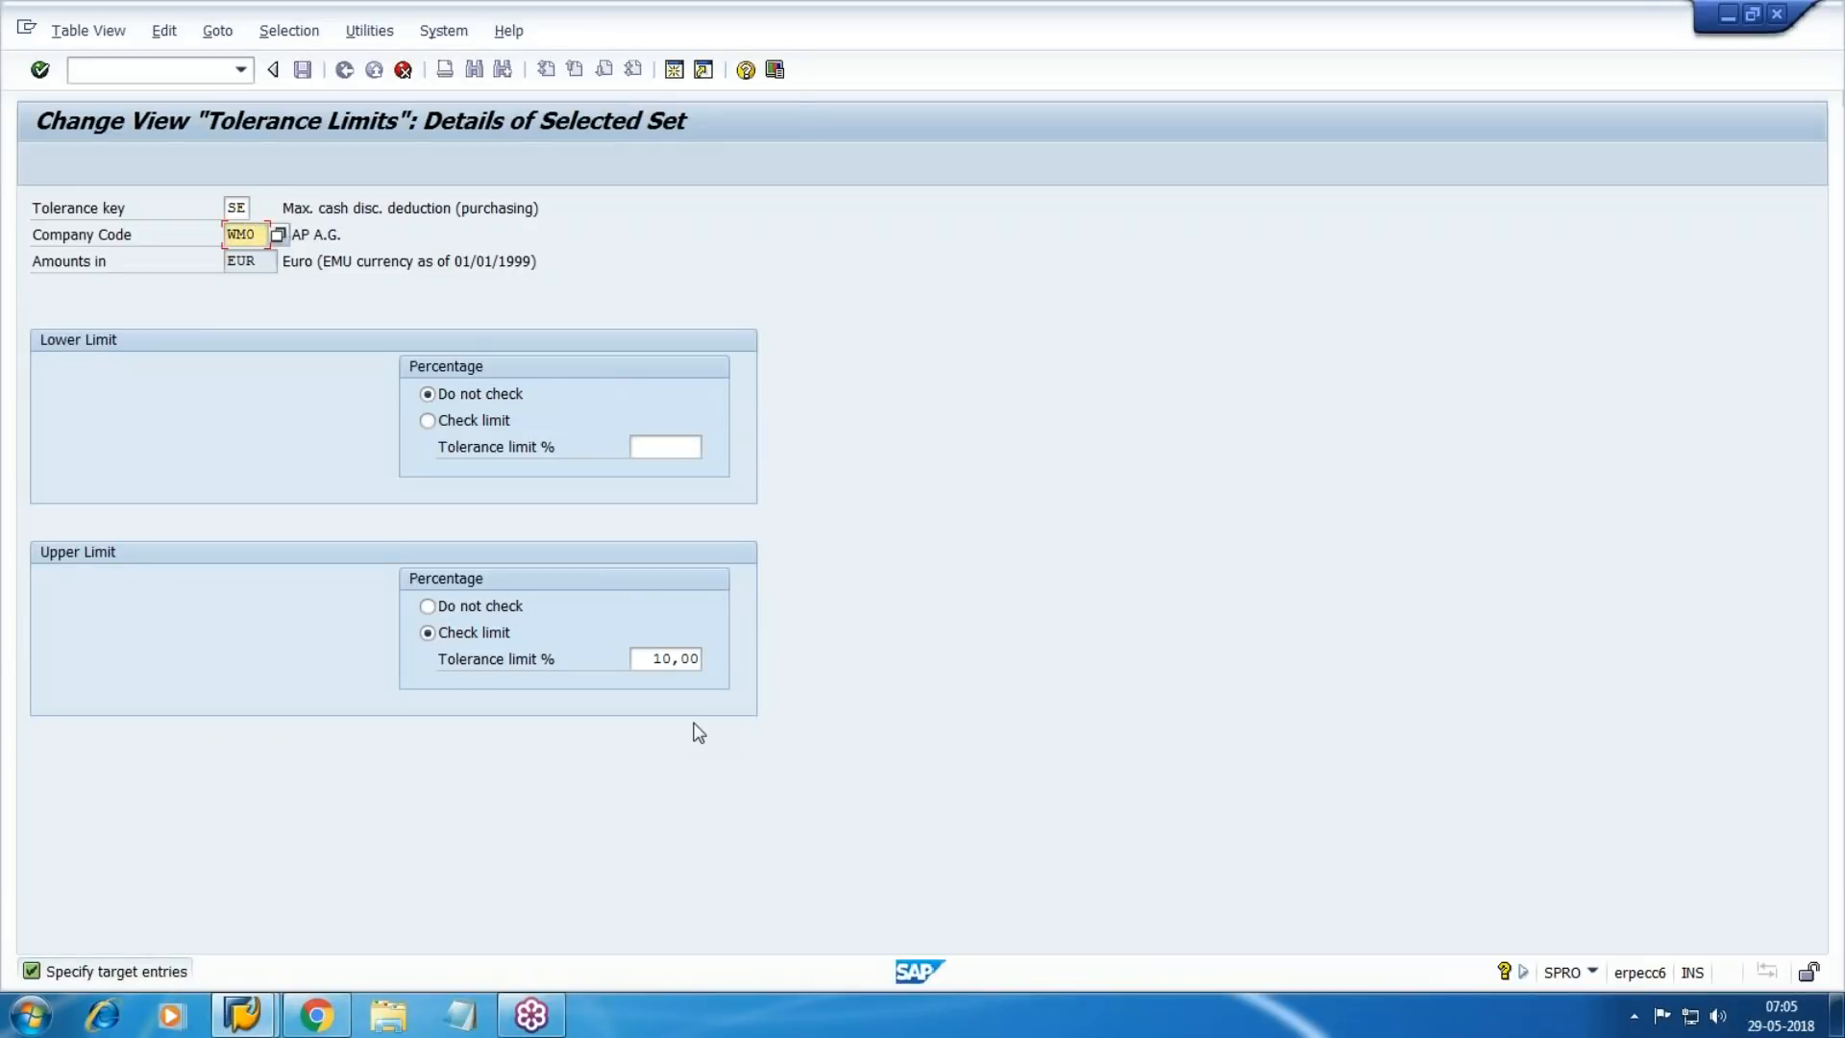
key(BackSpace)
text(10)
key(Return)
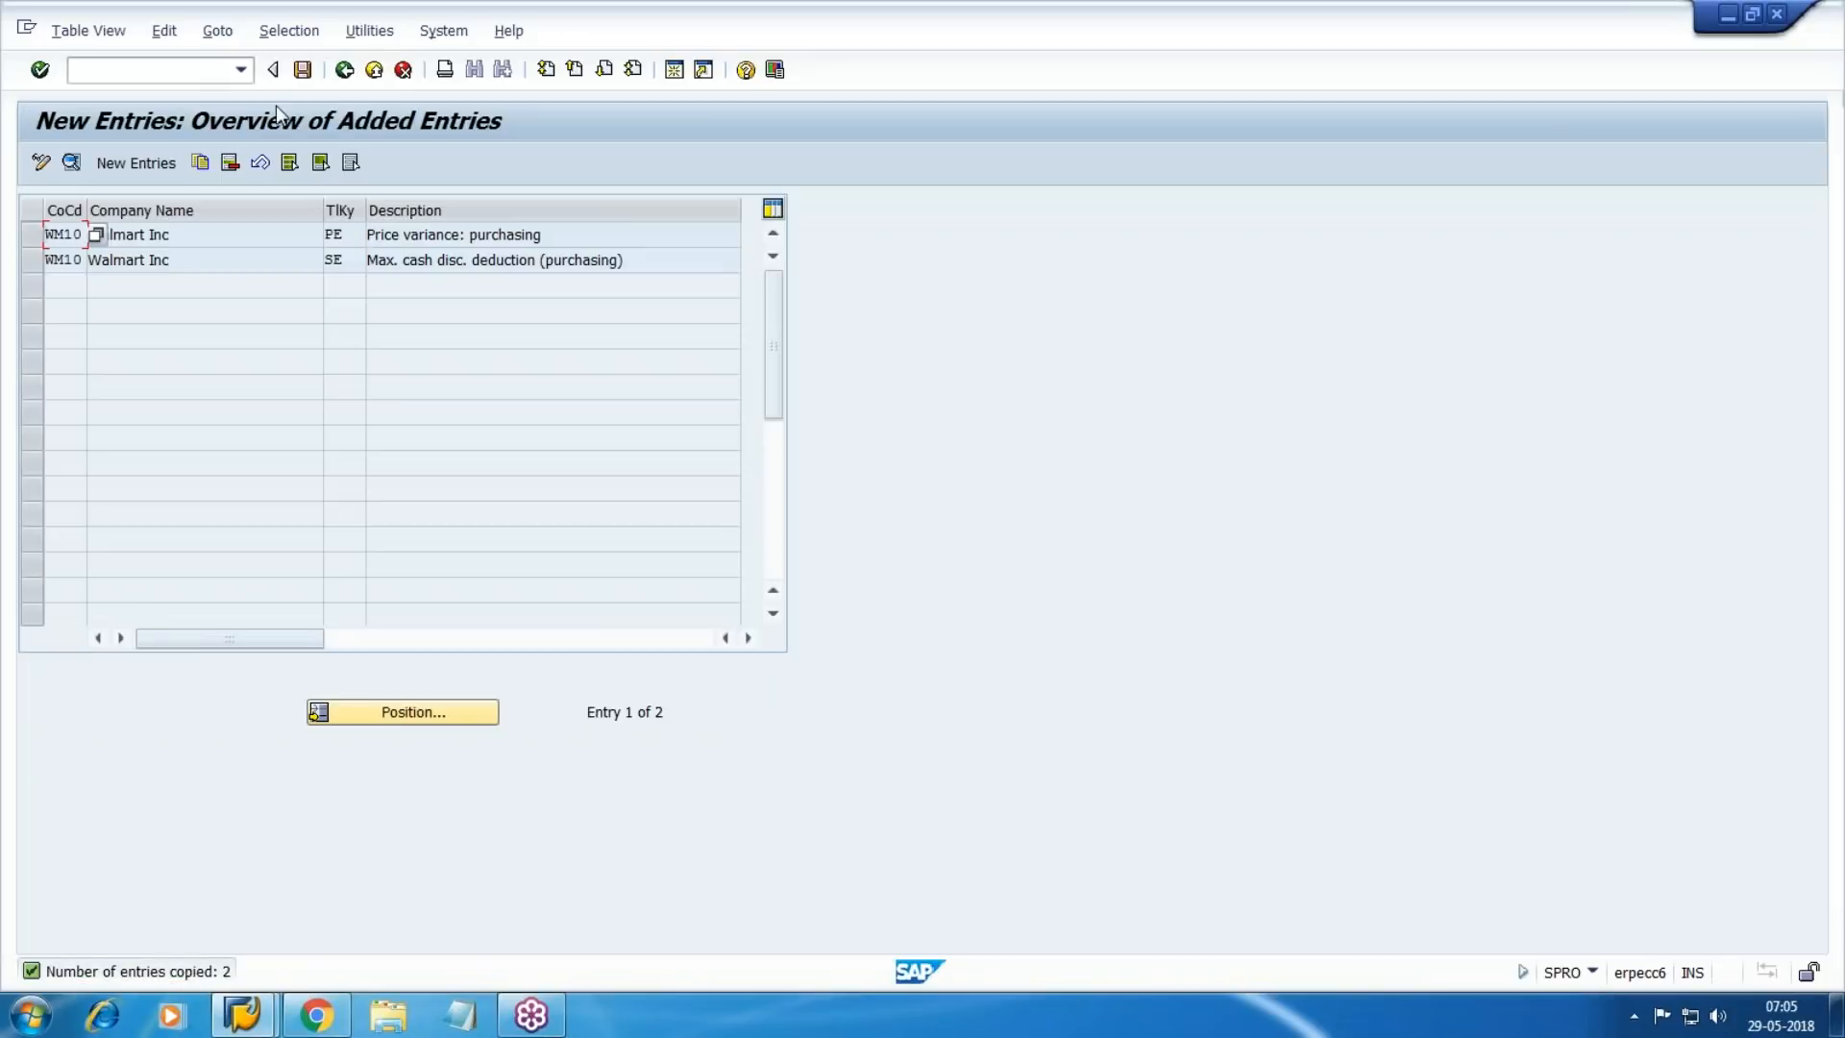
Save the copied tolerance limits under the customizing request described as WM10-MM & AP and return to the implementation guide.
click(305, 75)
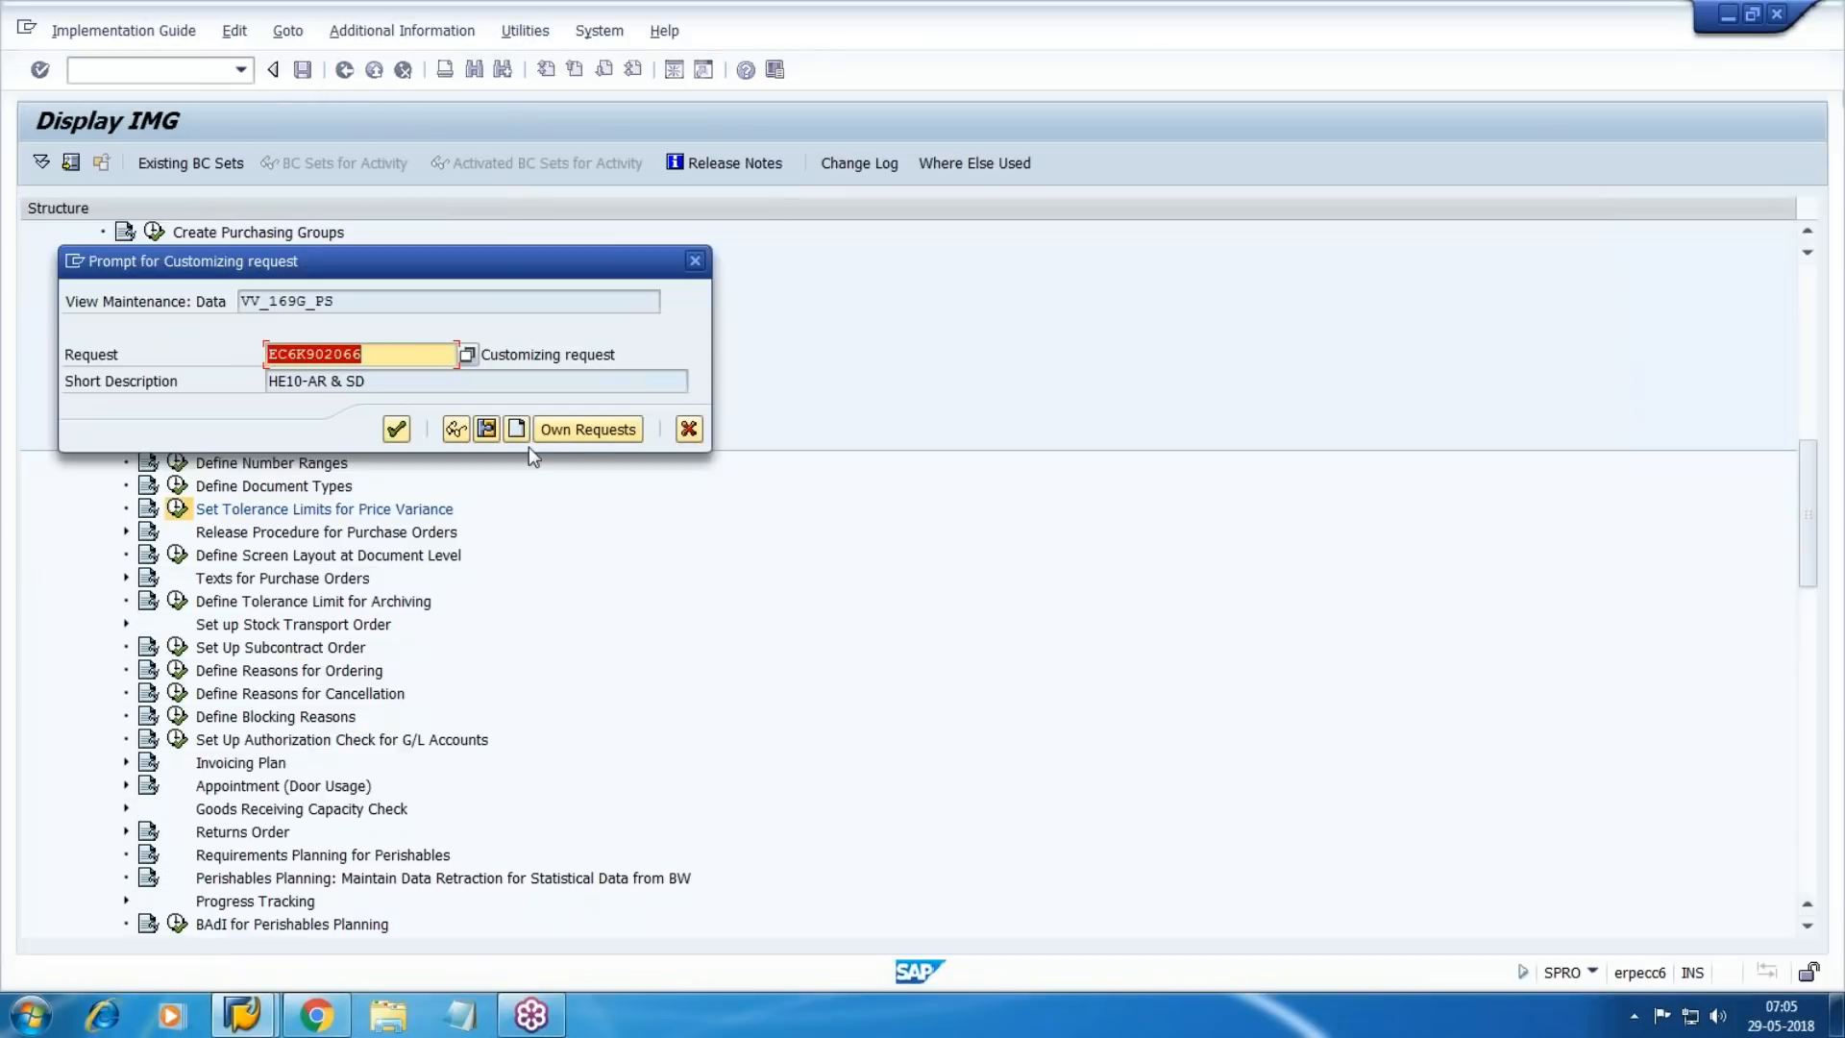
click(573, 430)
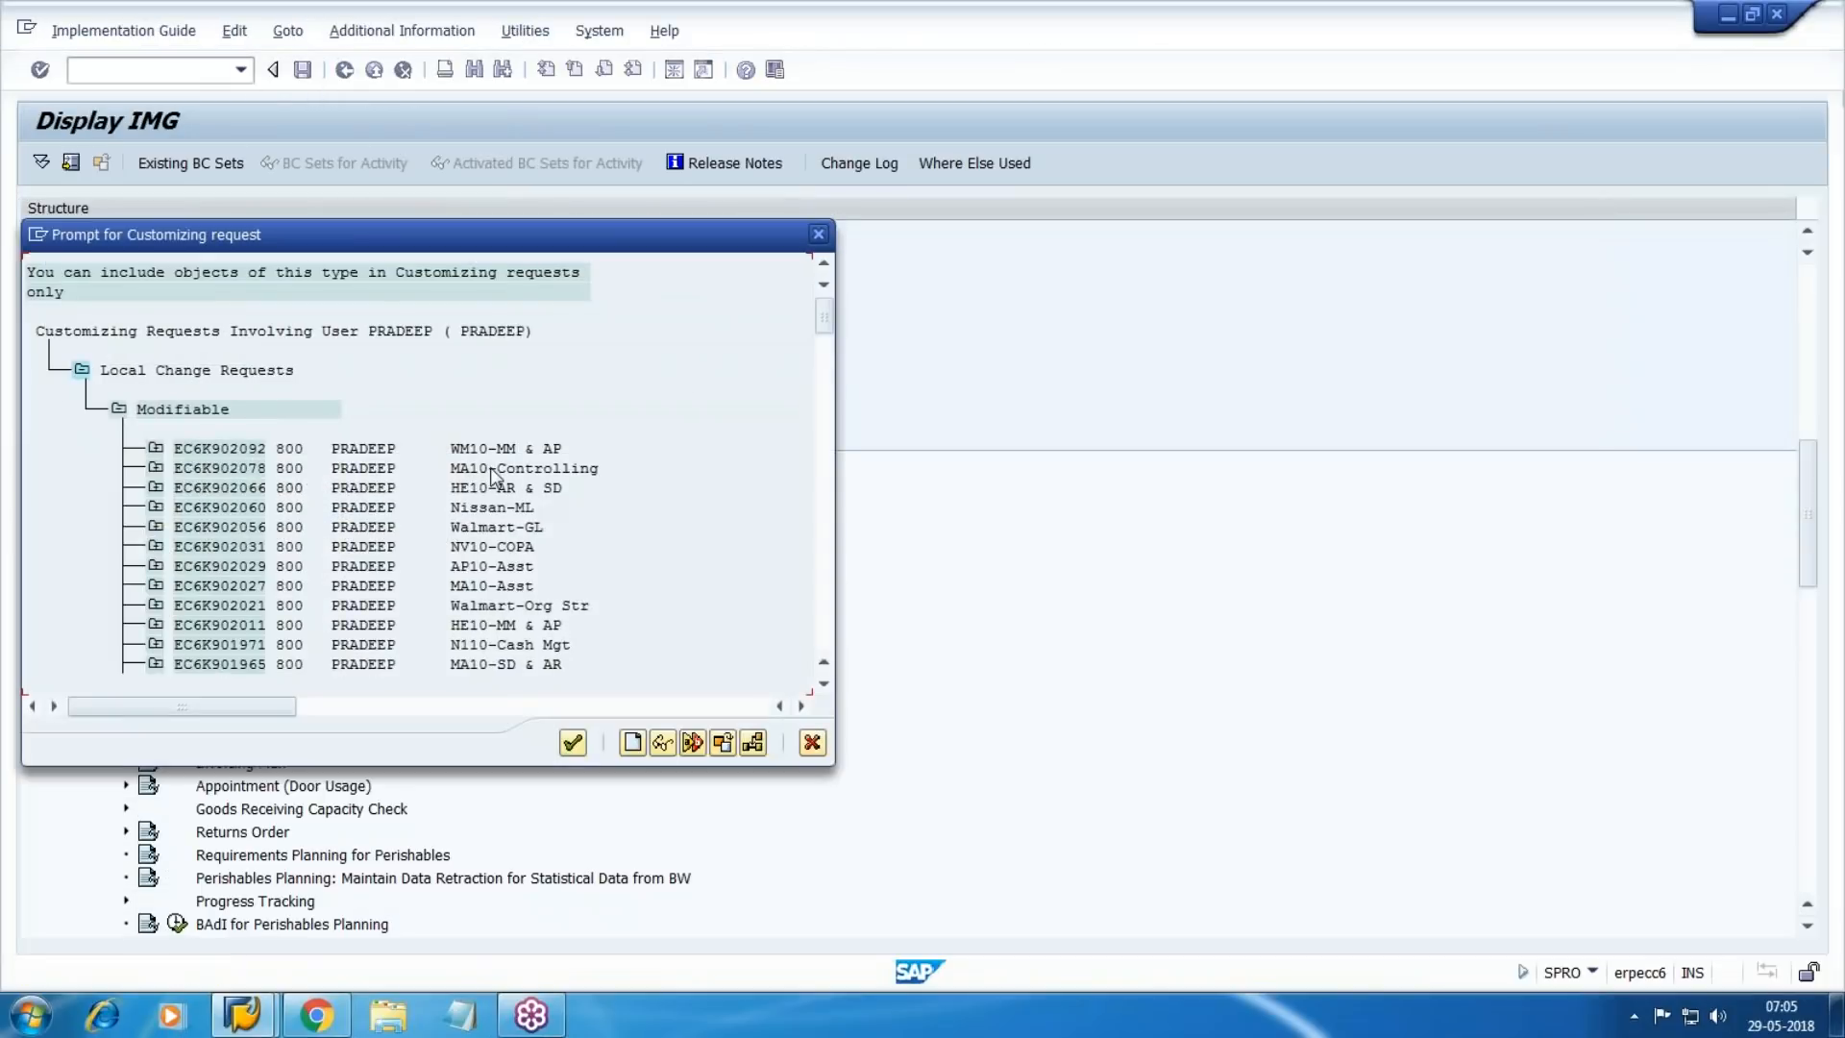
double_click(471, 447)
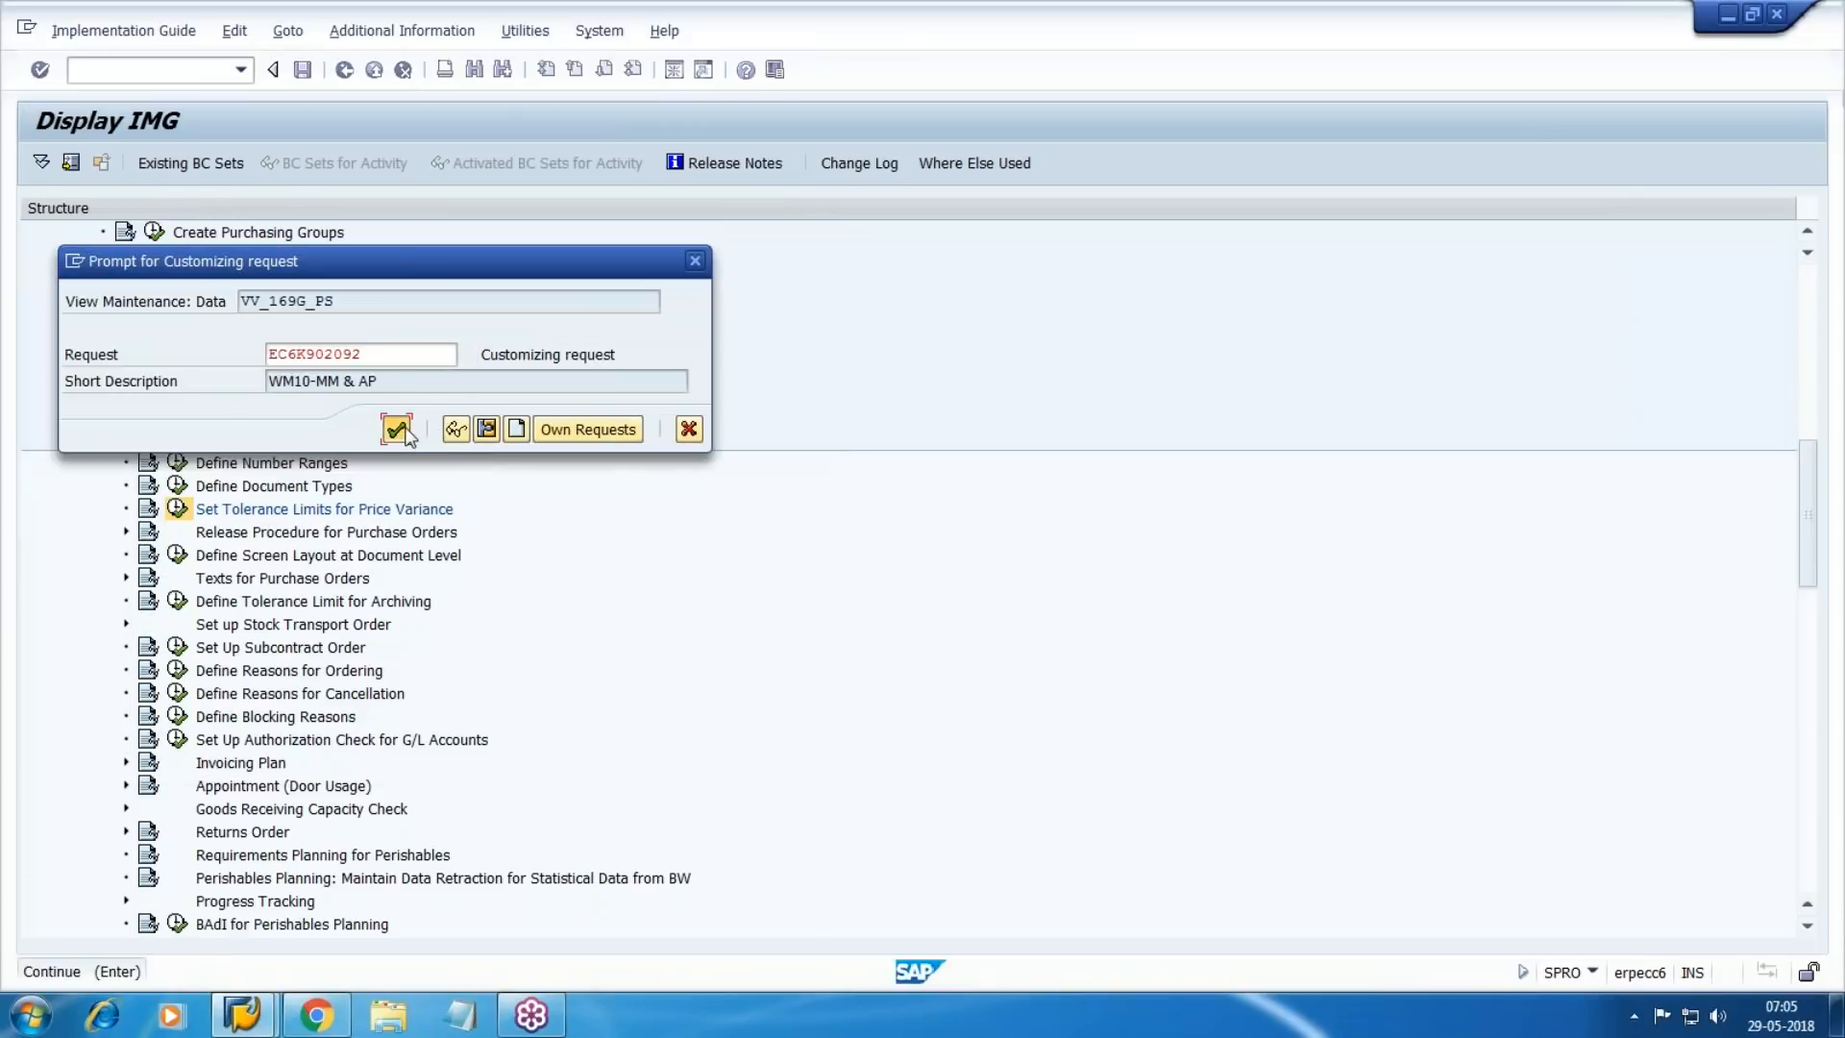
click(408, 434)
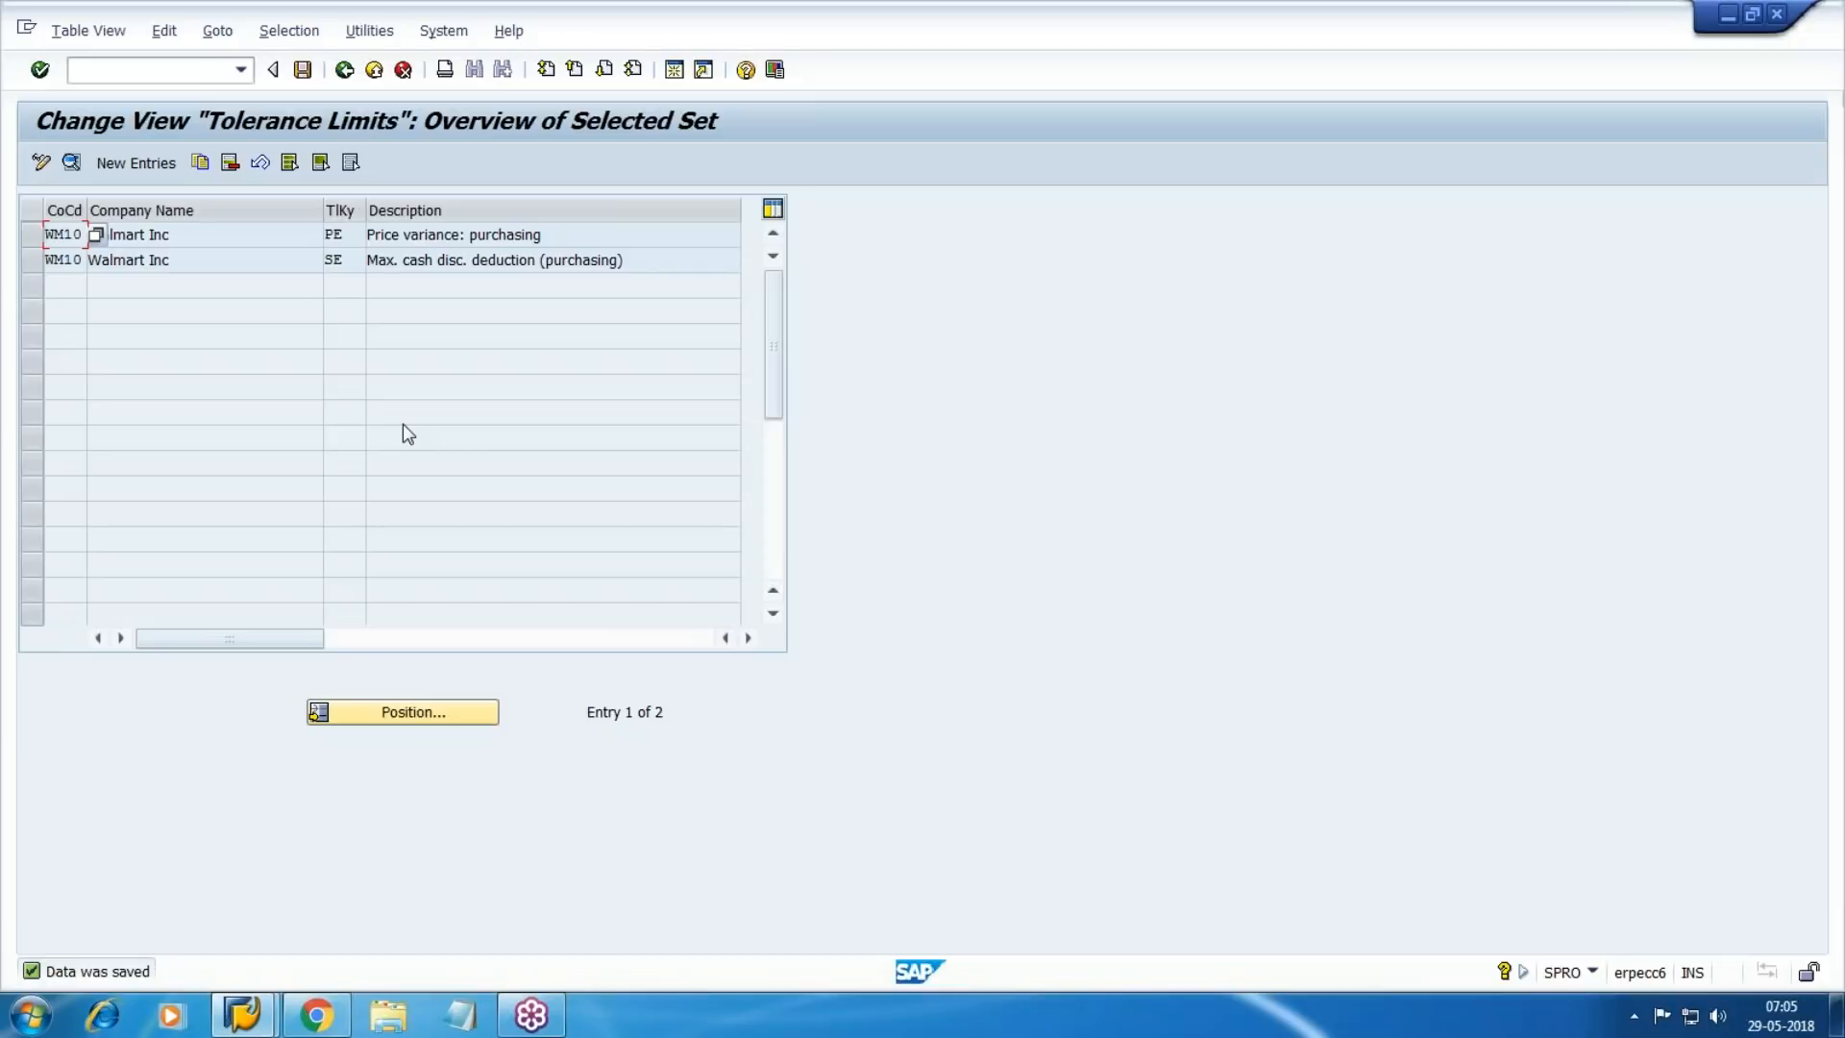
key(F3)
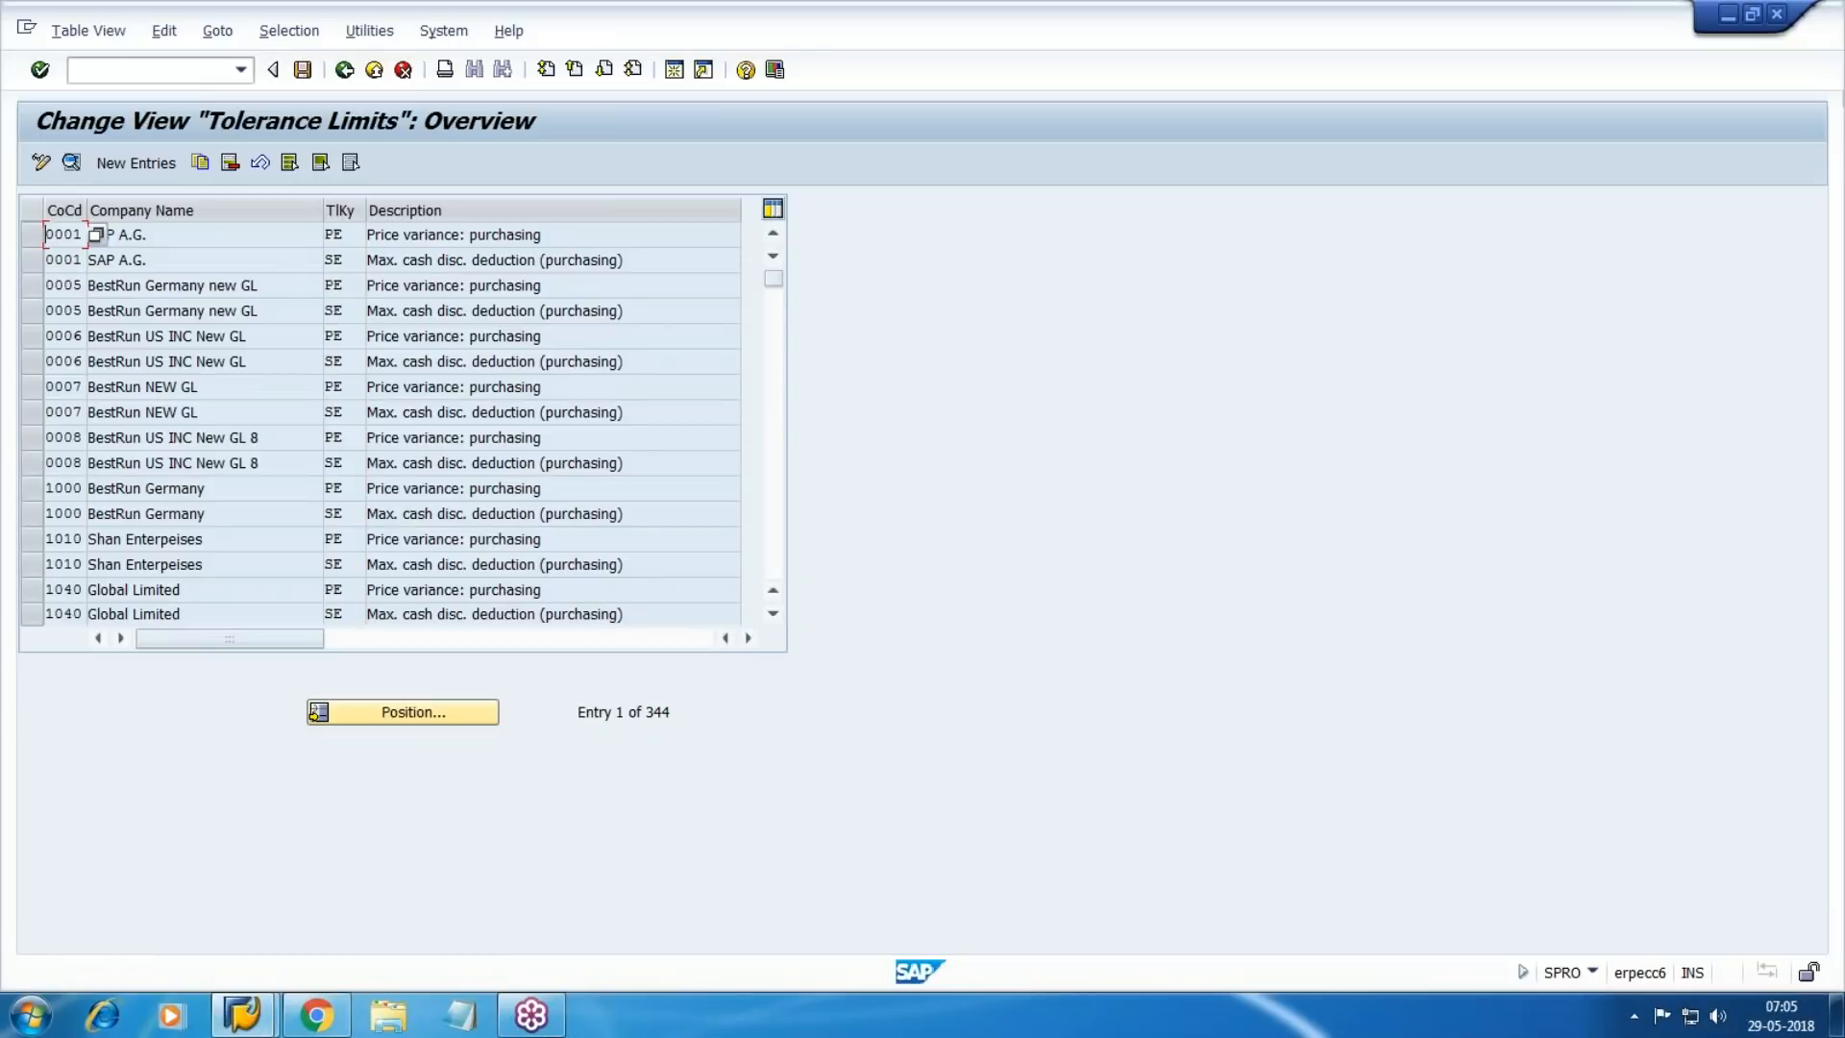
key(F3)
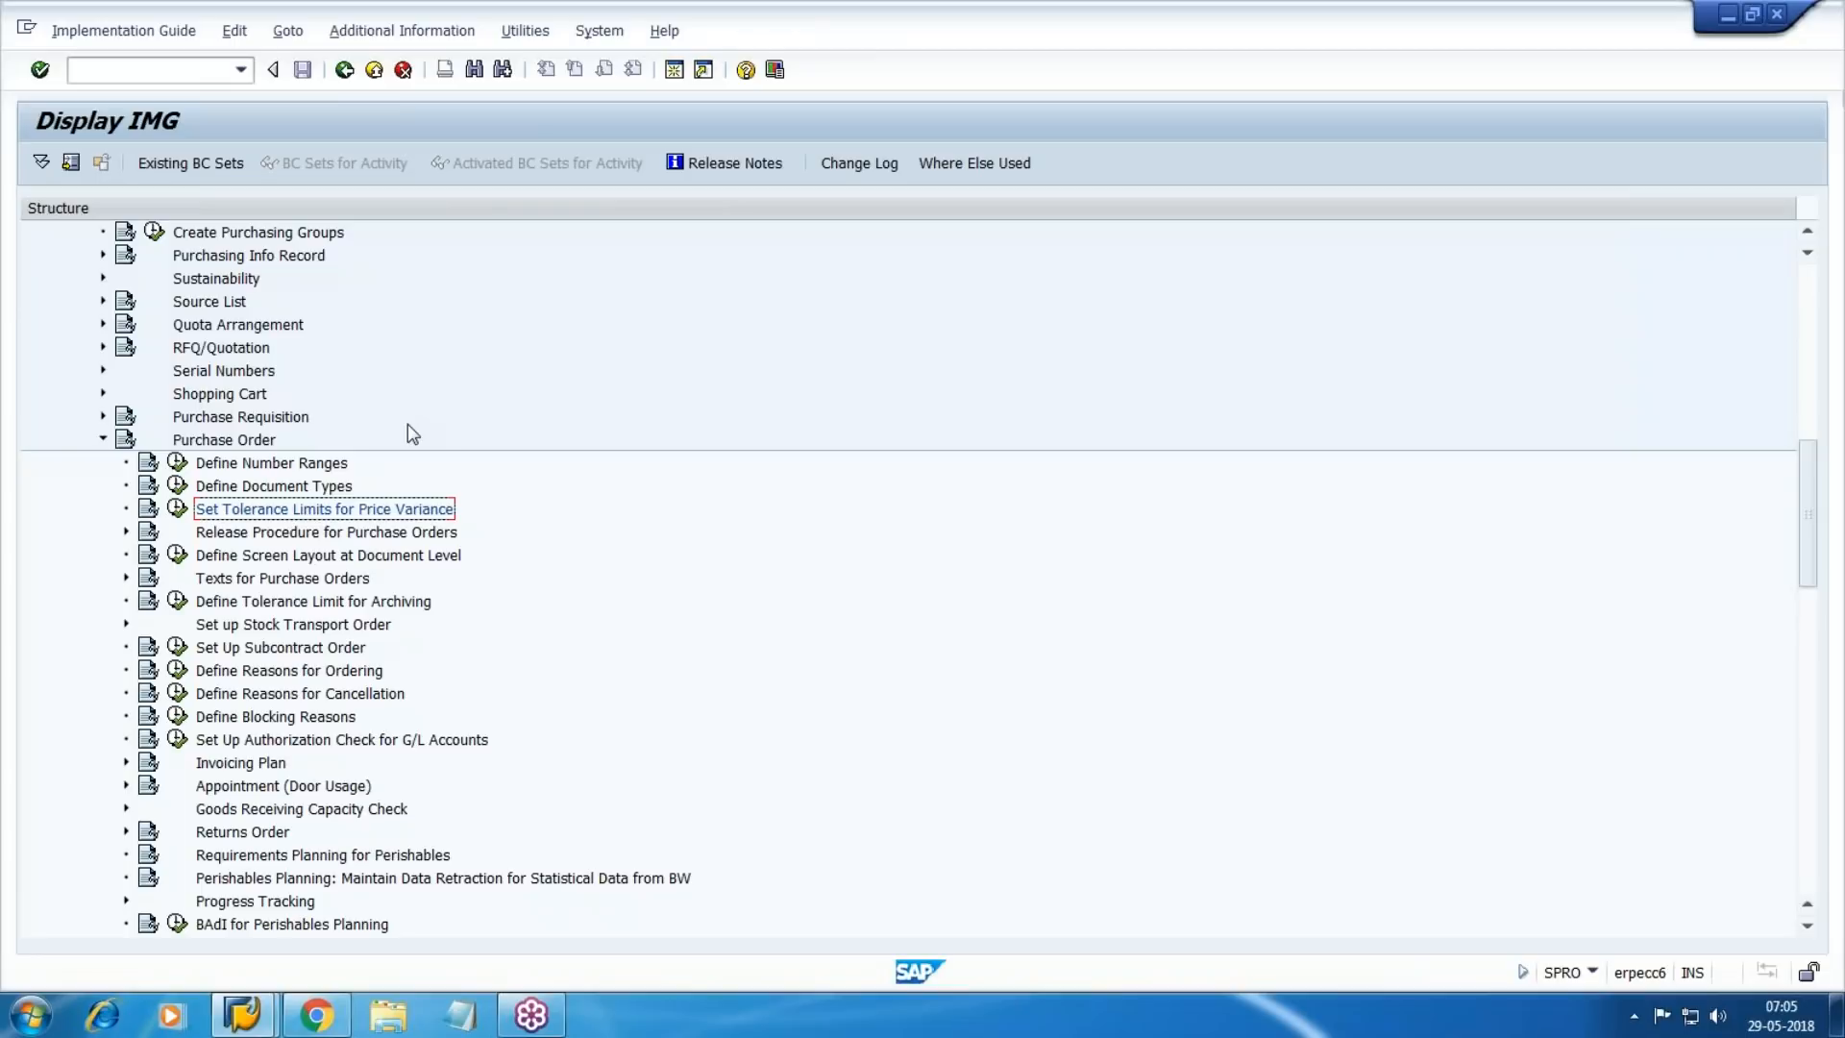
Collapse the Purchase Order and Purchasing nodes and open Plant Parameters under Inventory Management and Physical Inventory.
click(103, 441)
scroll(277, 384, down, 1)
scroll(274, 384, up, 1)
scroll(271, 384, up, 3)
click(78, 303)
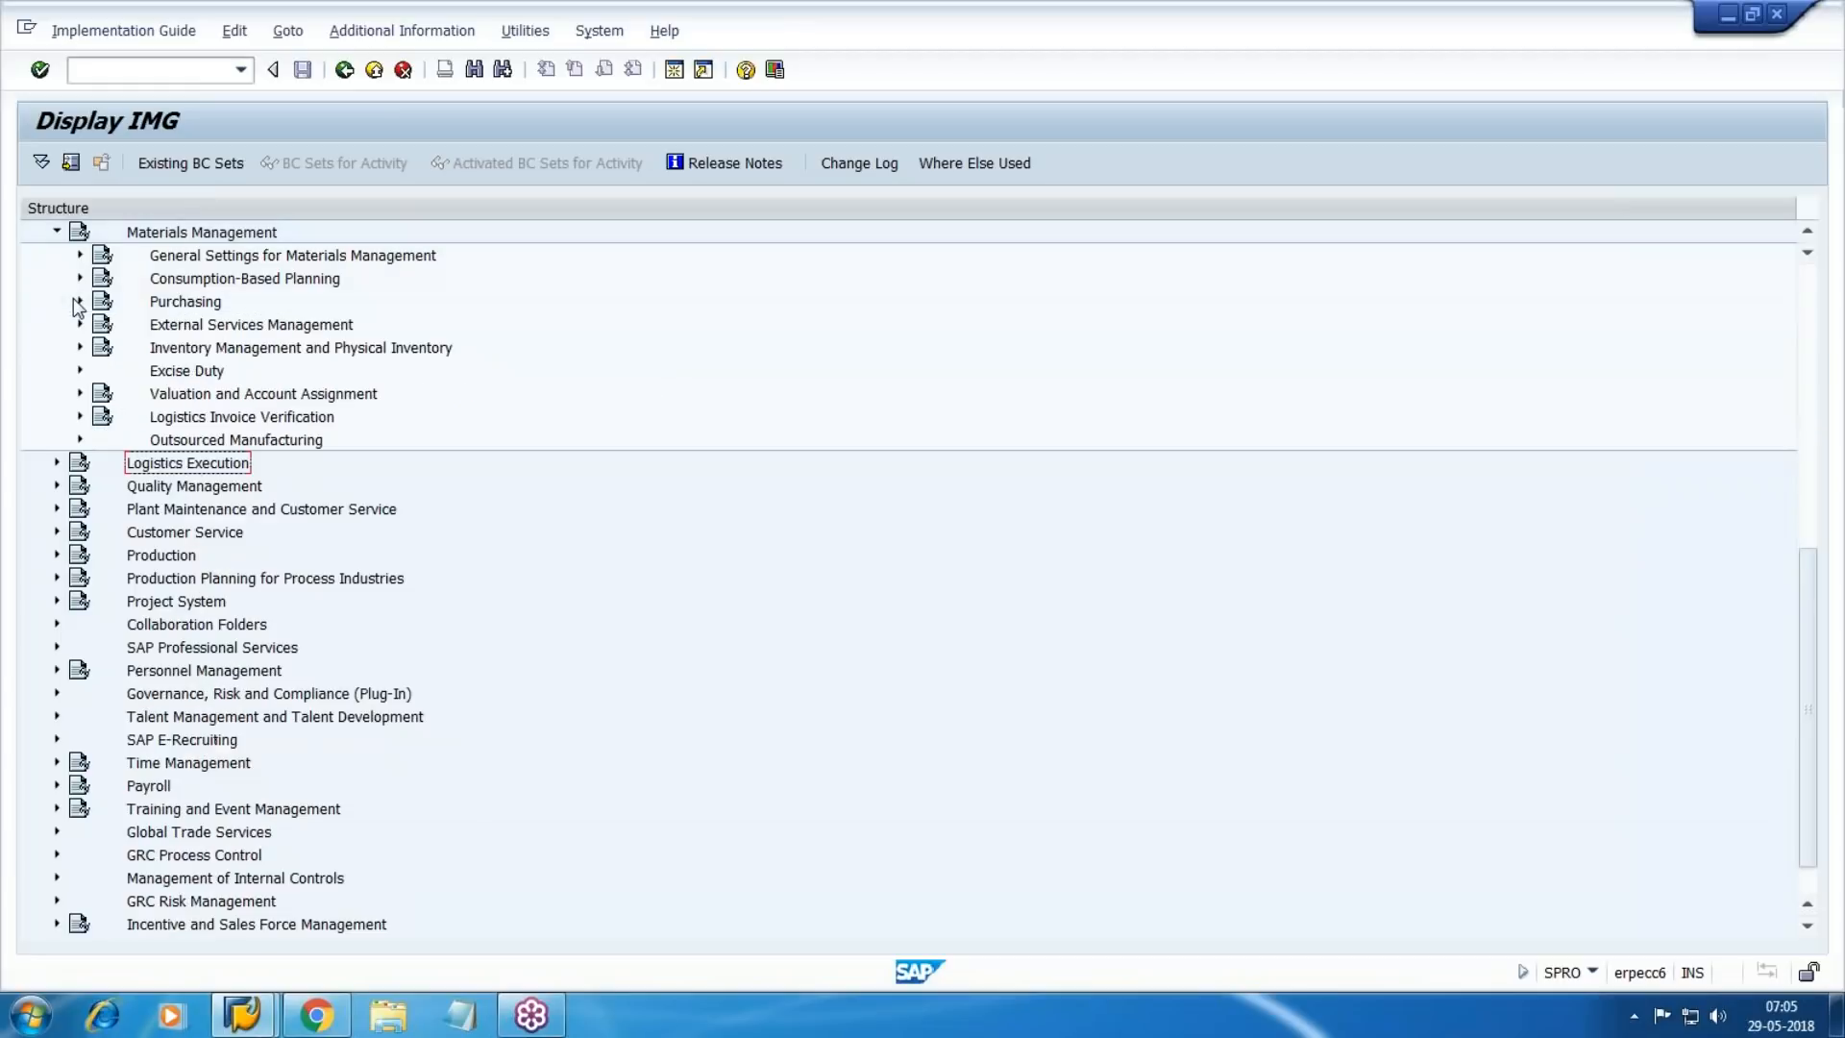
click(80, 347)
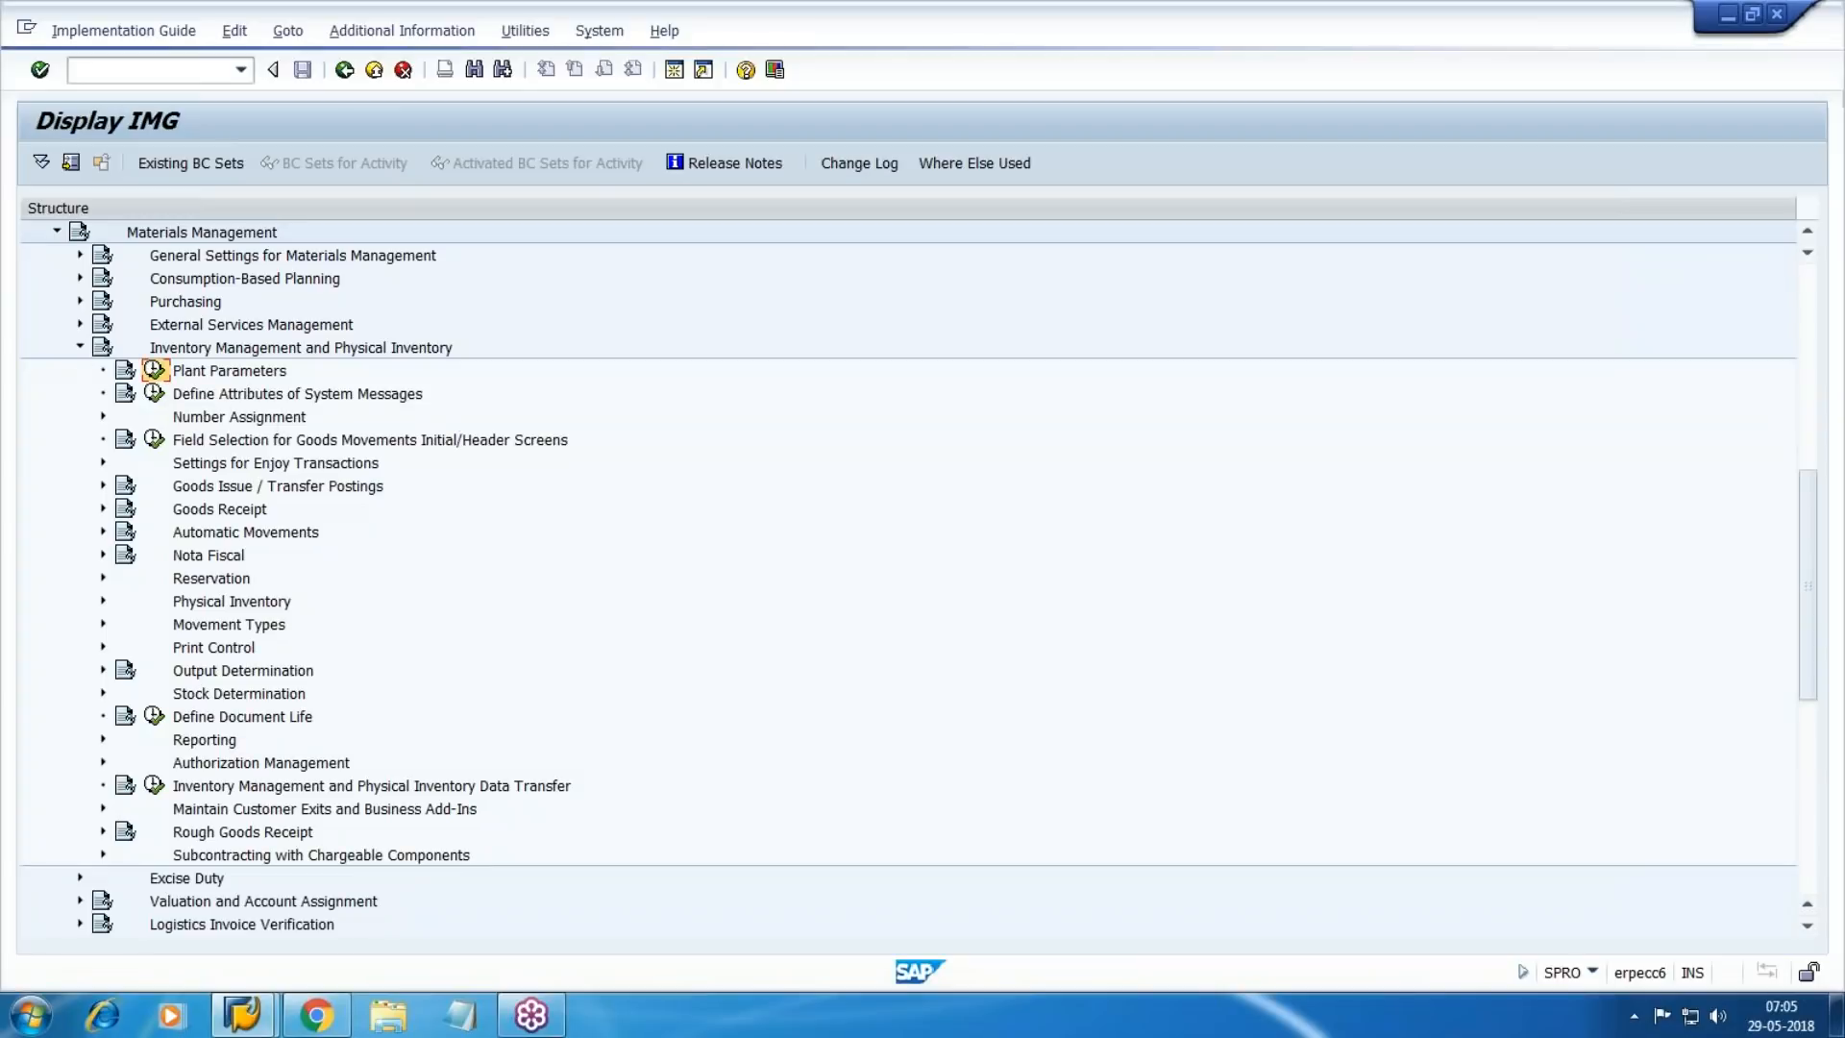
click(154, 370)
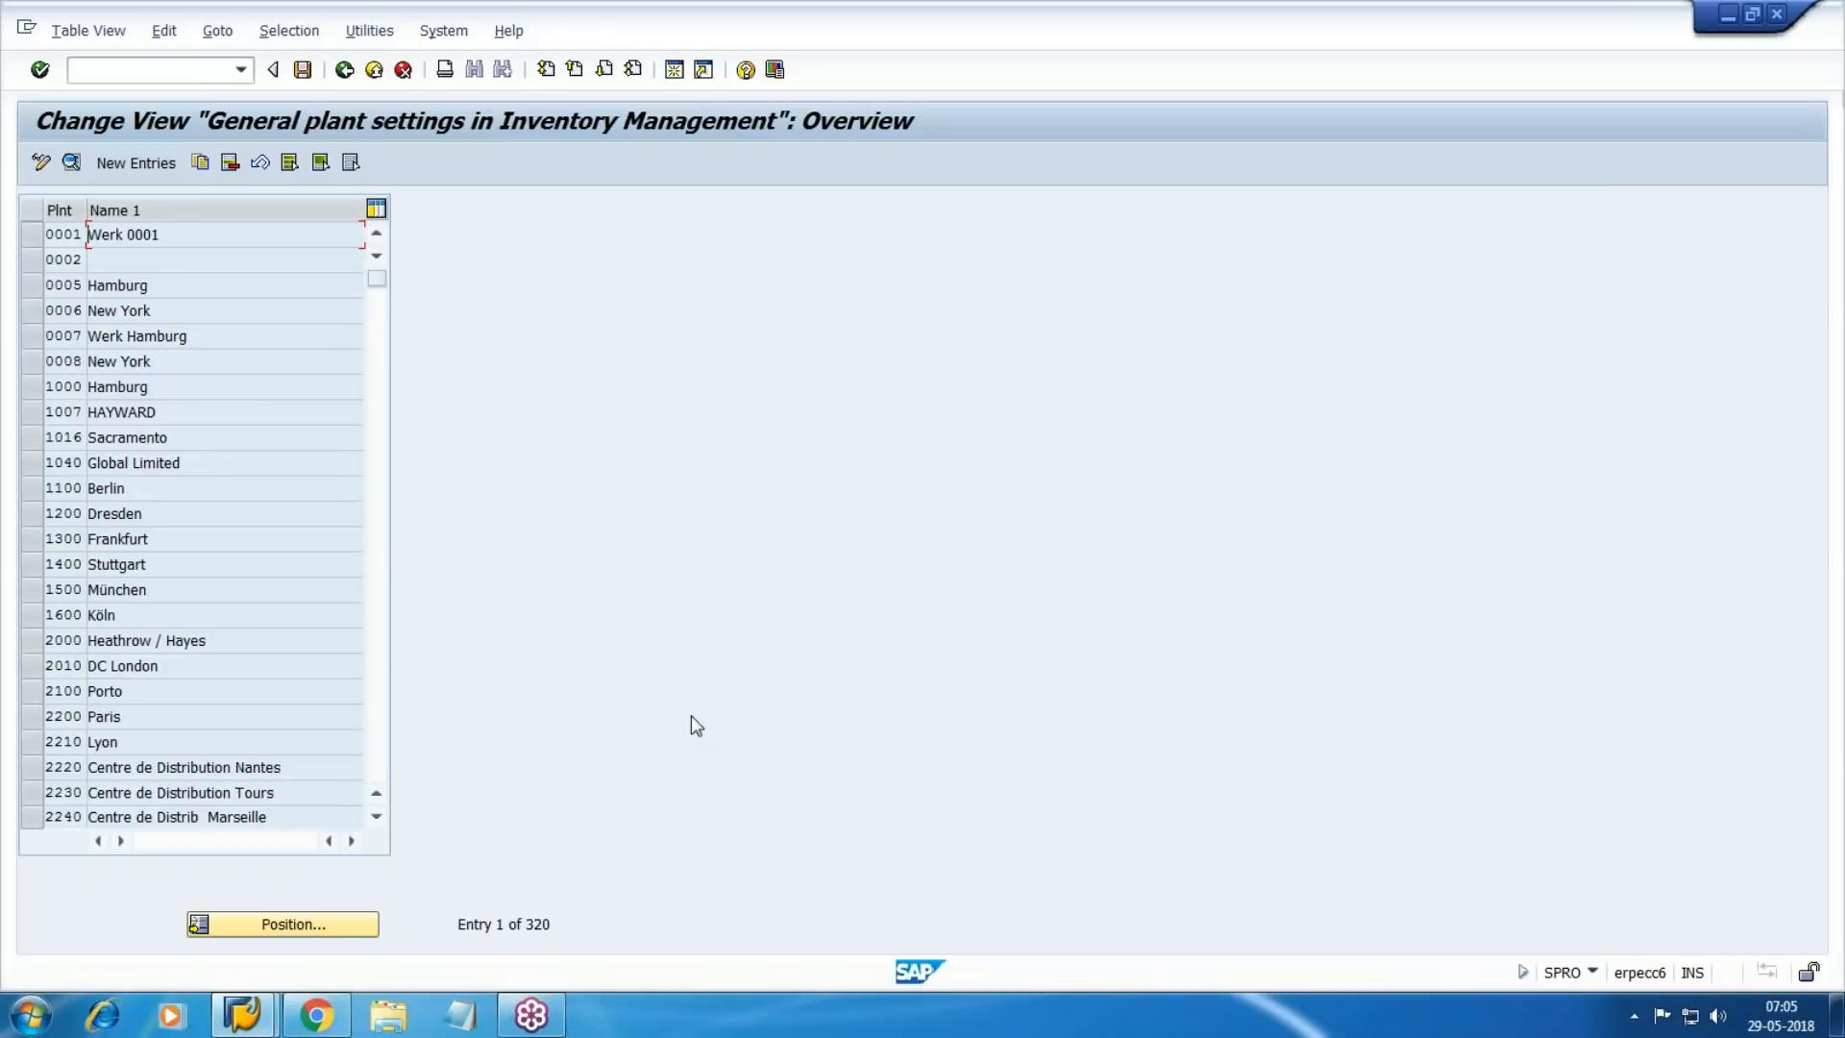
Copy the general plant settings of plant 0001 to plant WM1, checking the plant code in the working notes.
click(32, 237)
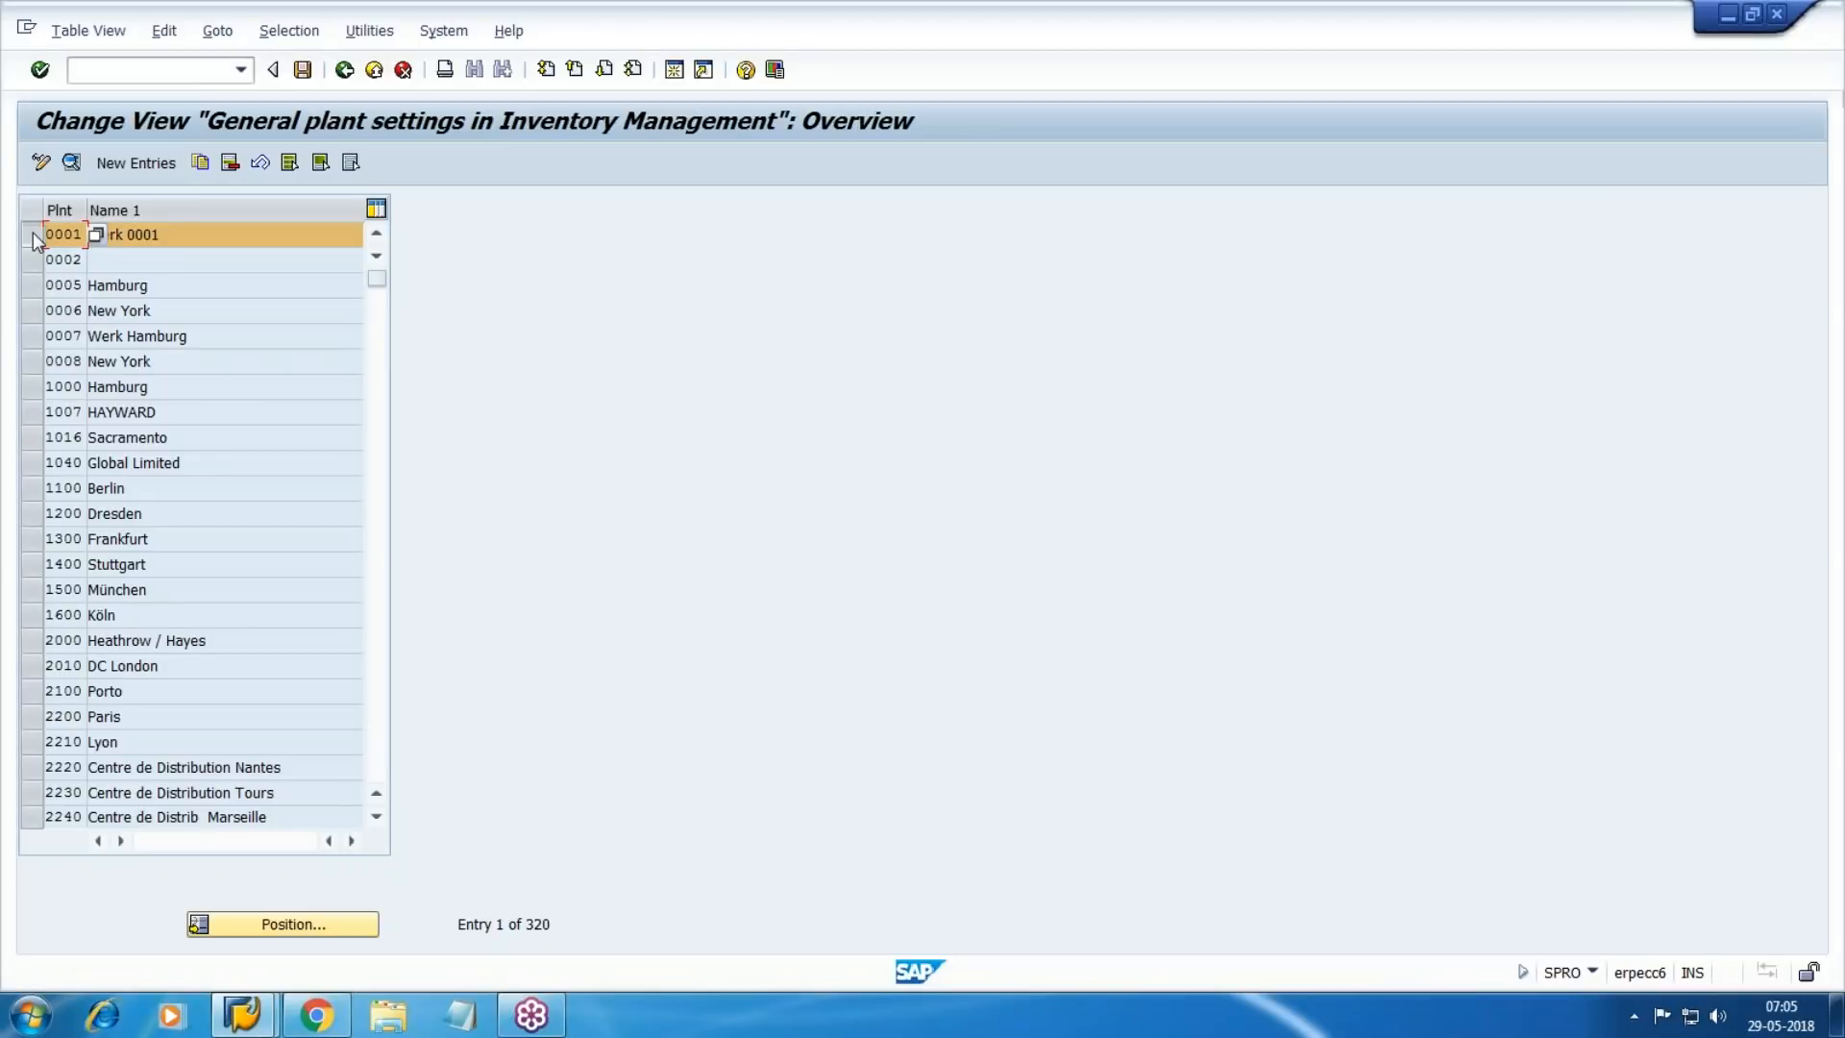
click(199, 163)
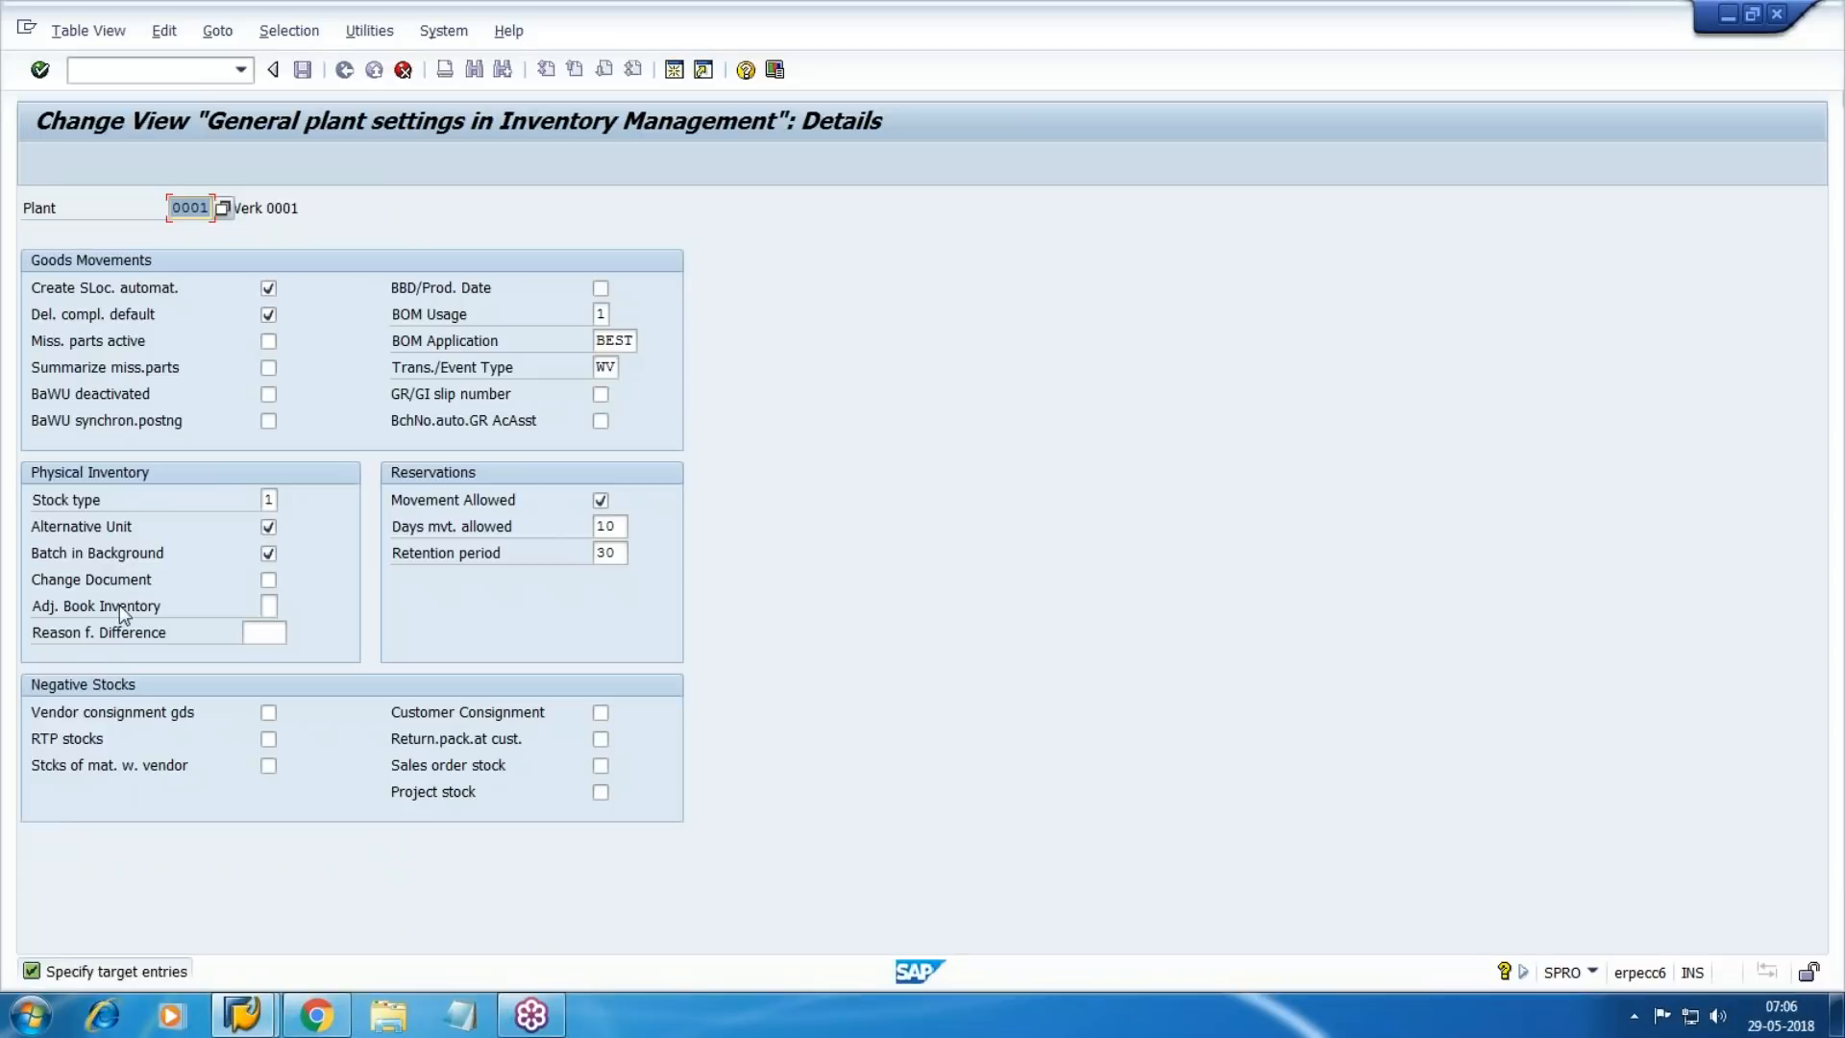
click(298, 1024)
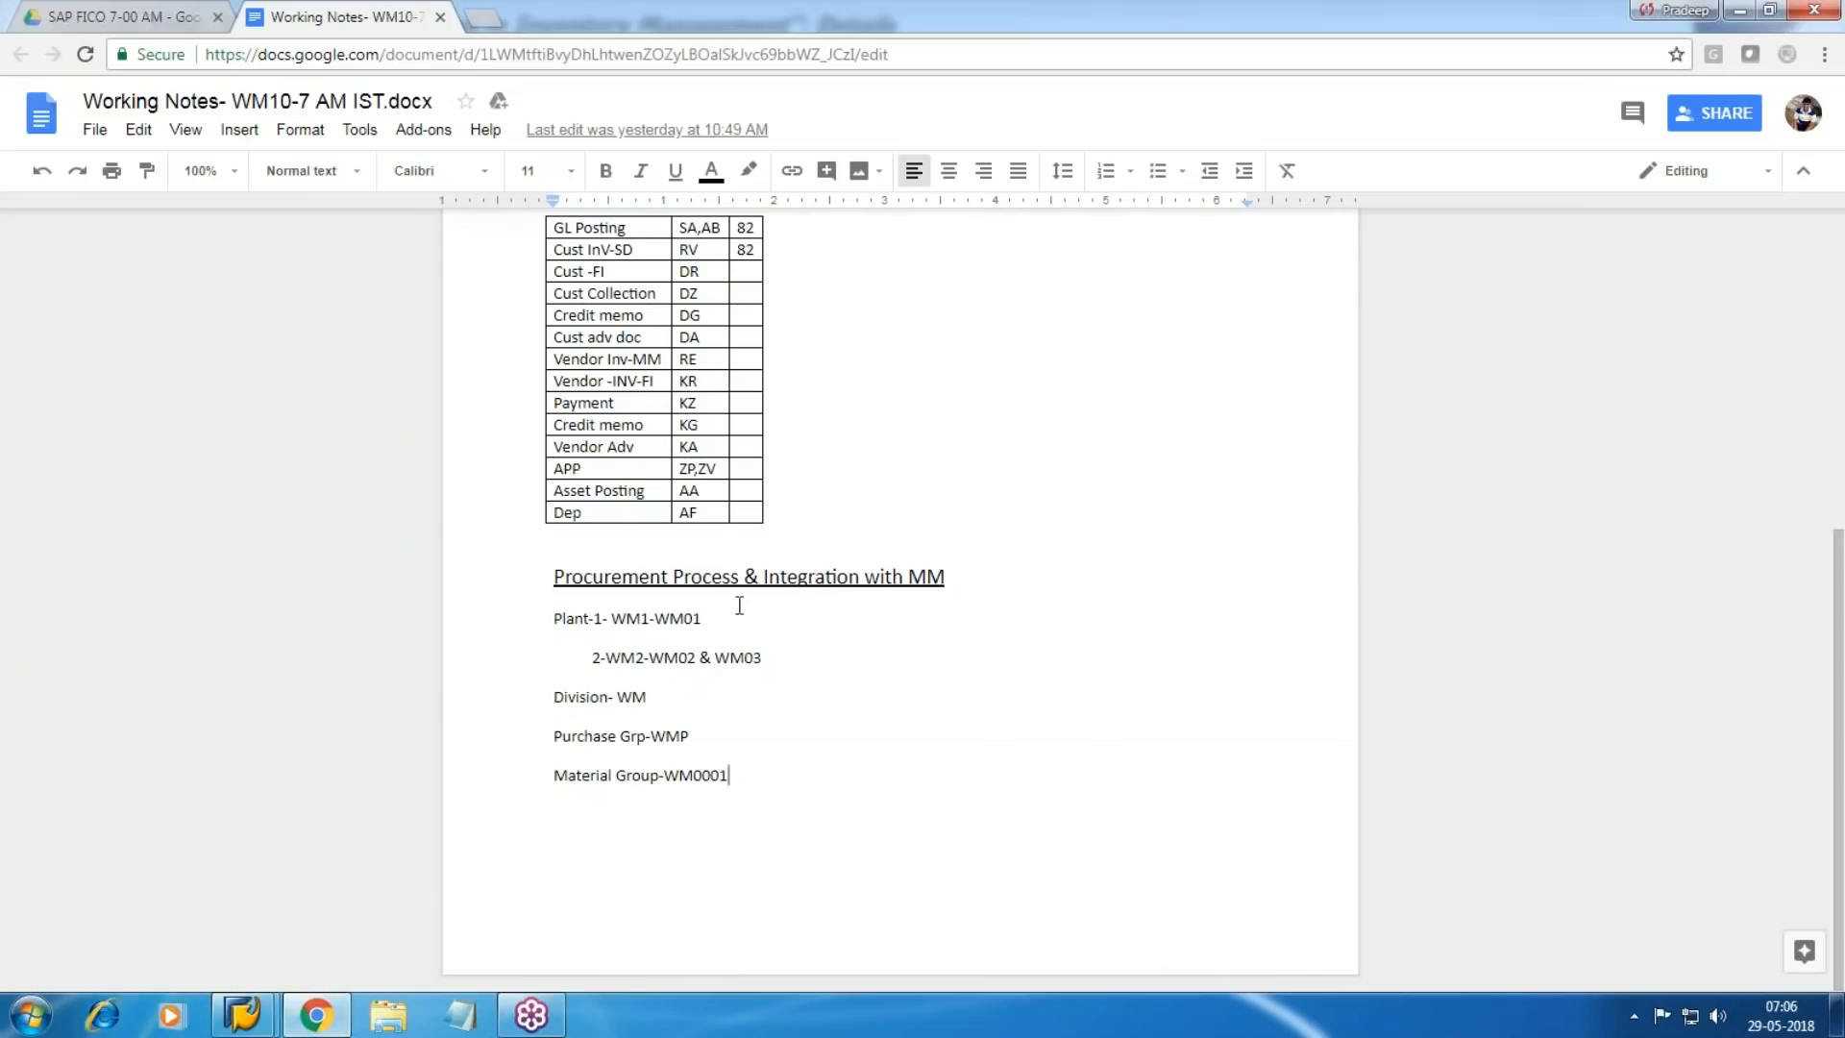
key(alt+Tab)
text(WM1)
key(Return)
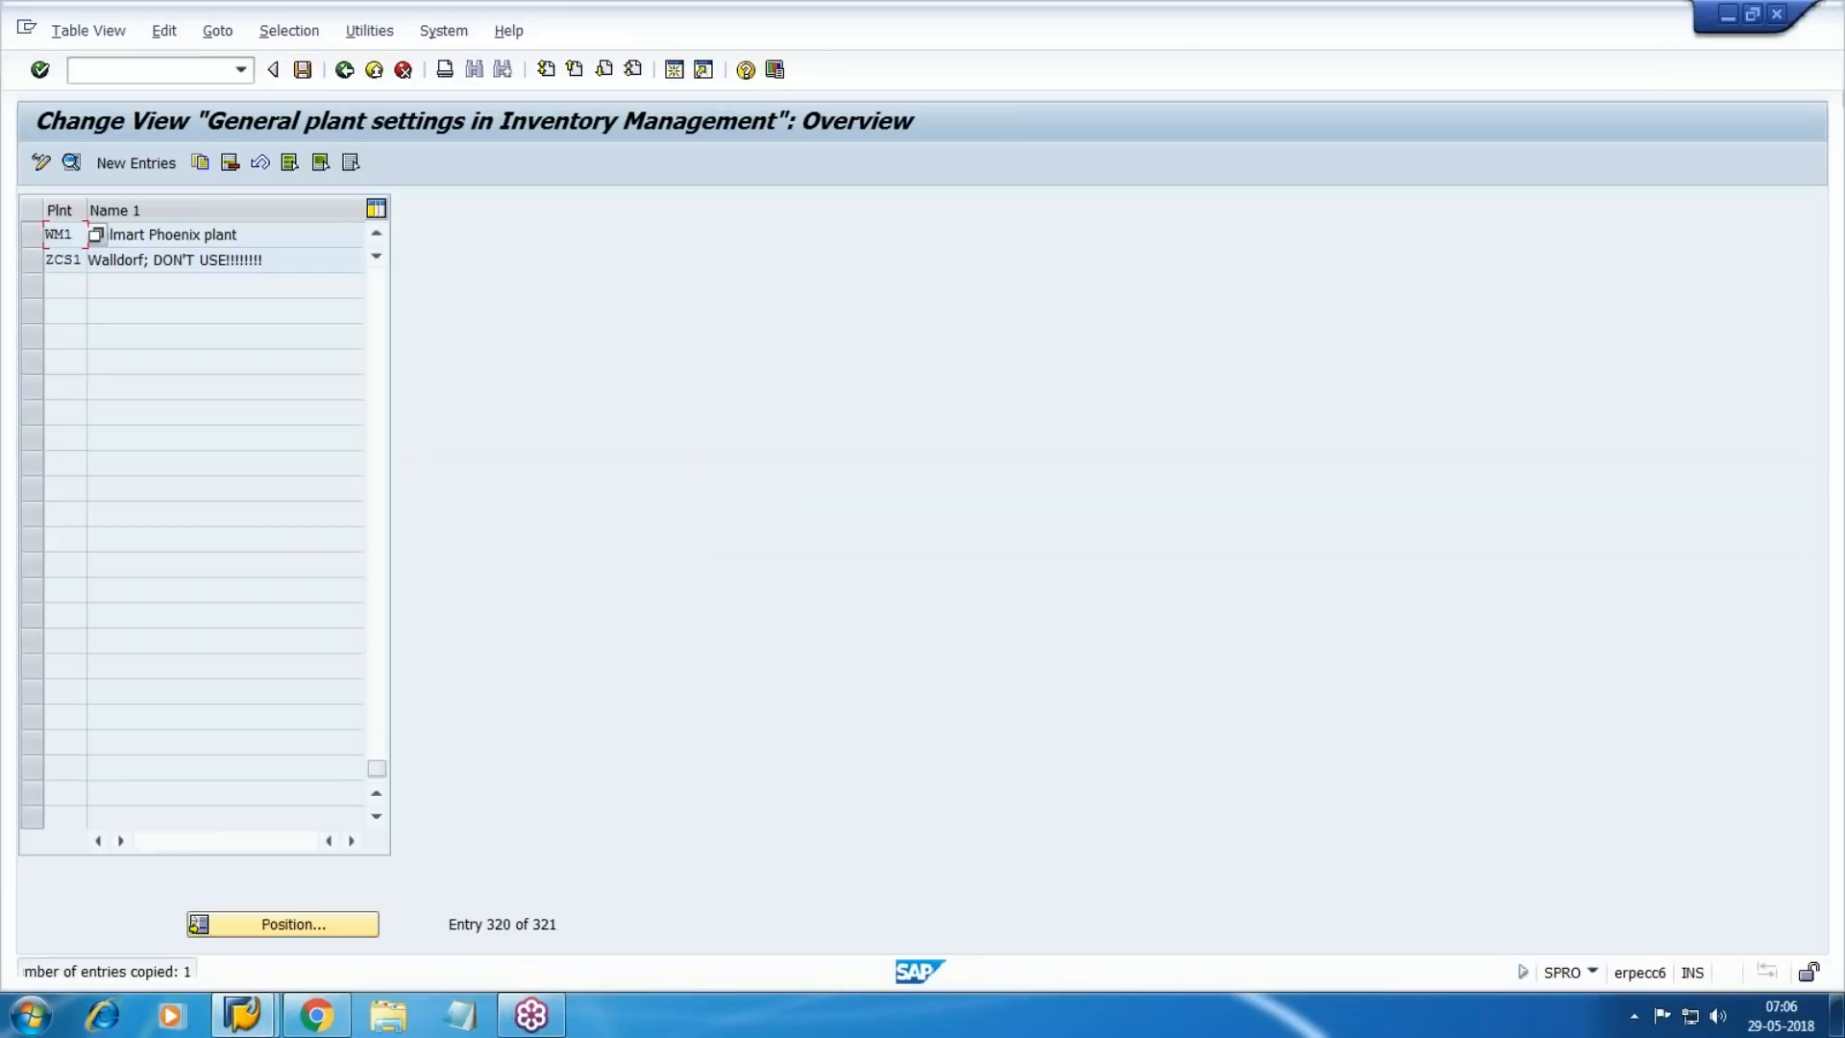
Copy the general plant settings of plant WM1 to plant WM2.
click(32, 234)
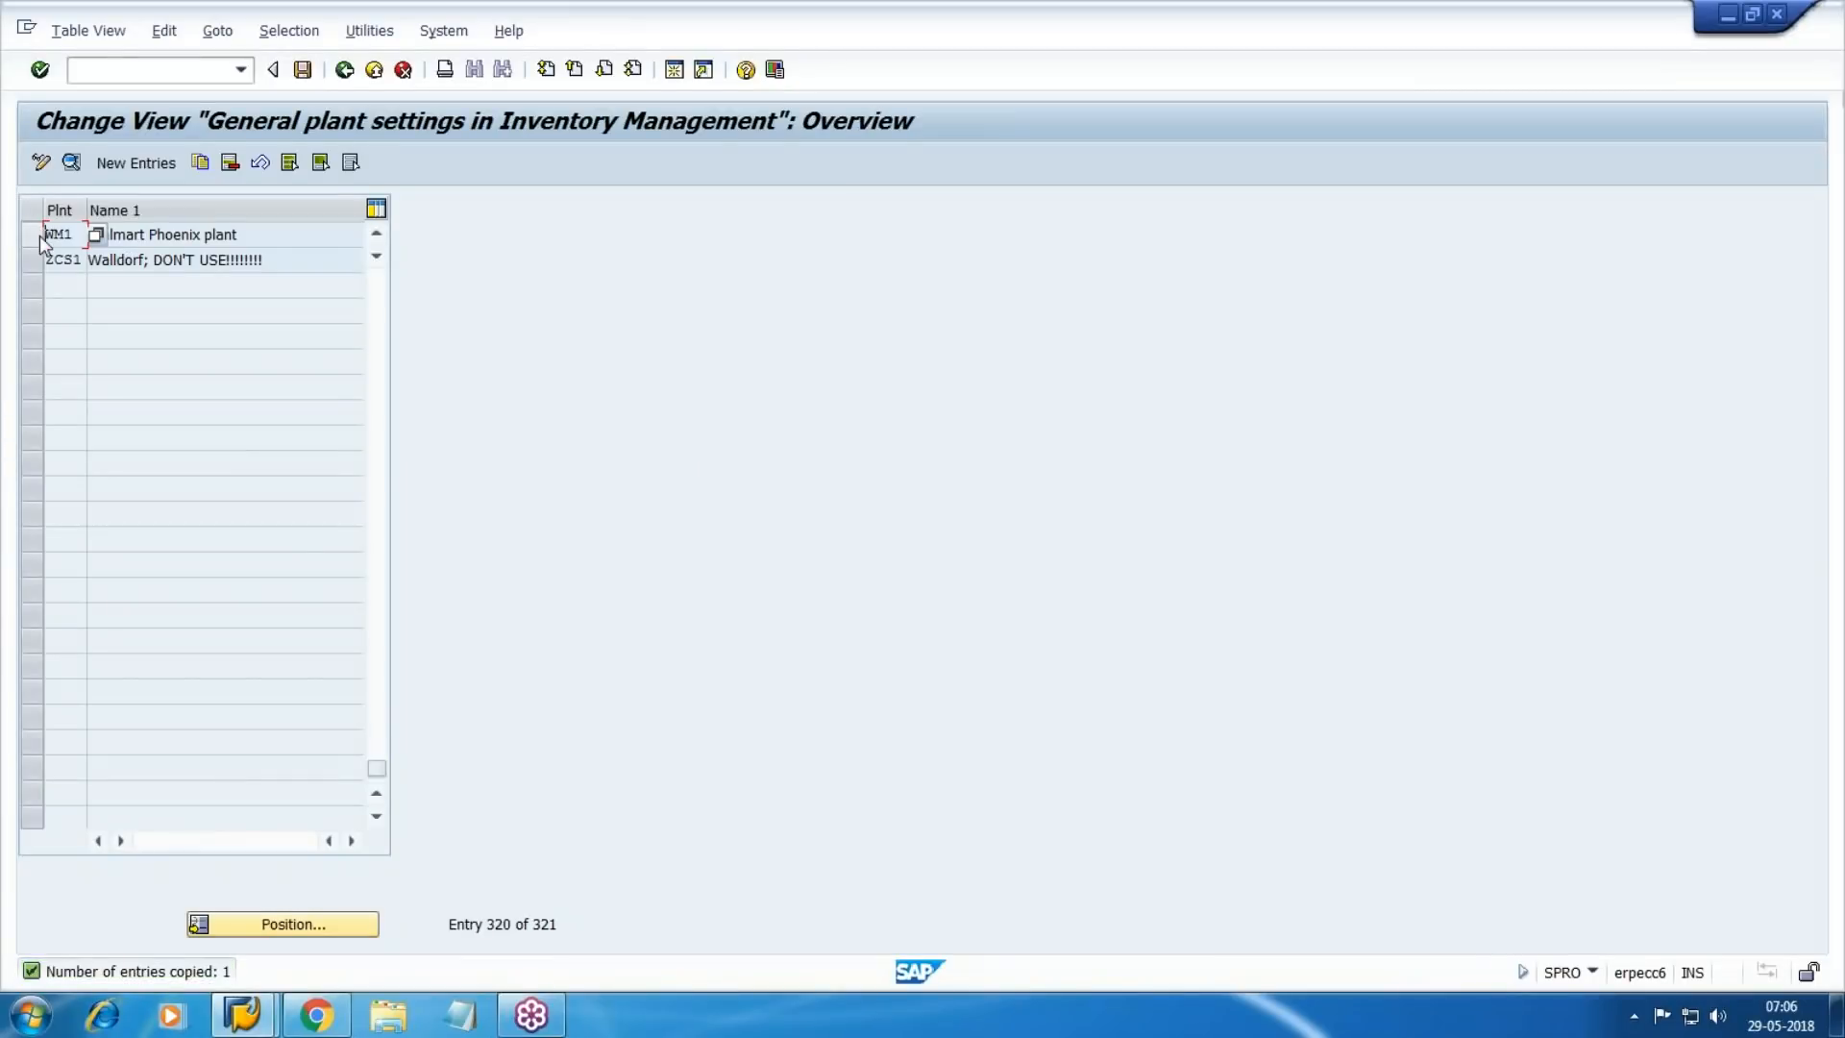
click(200, 162)
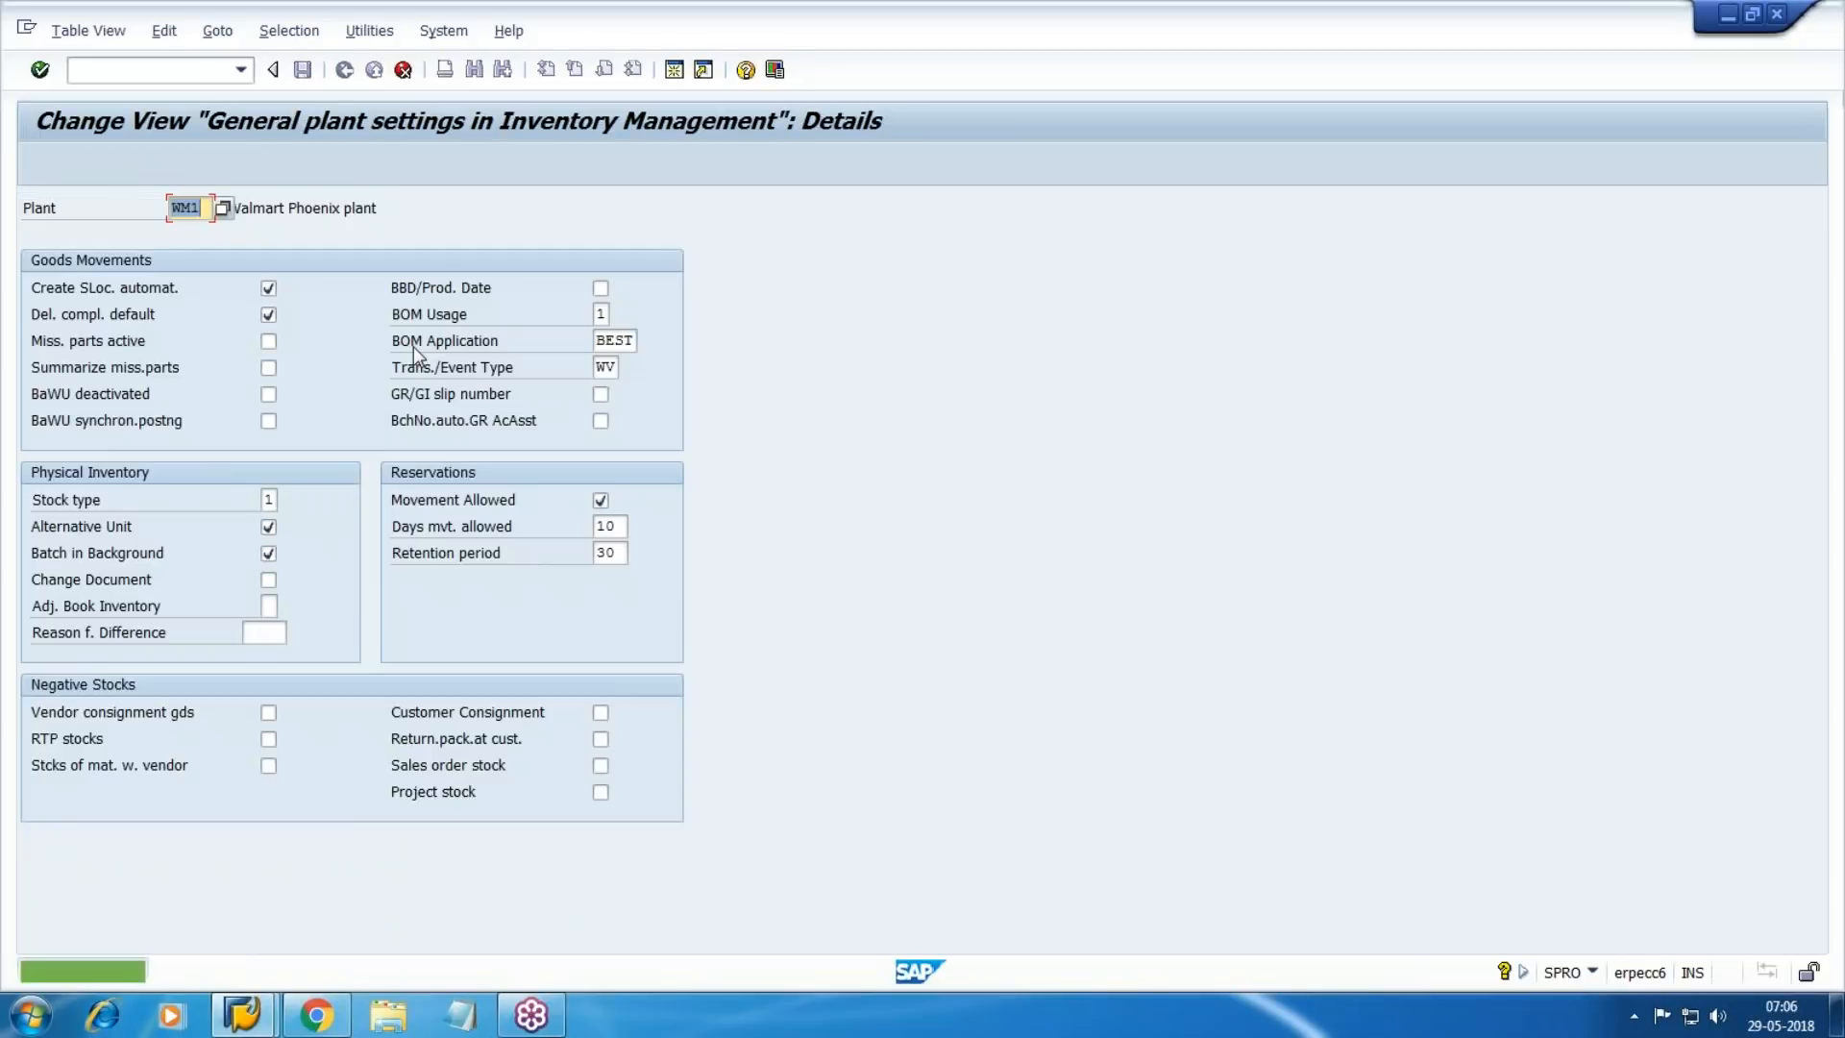
text(WM2)
key(Return)
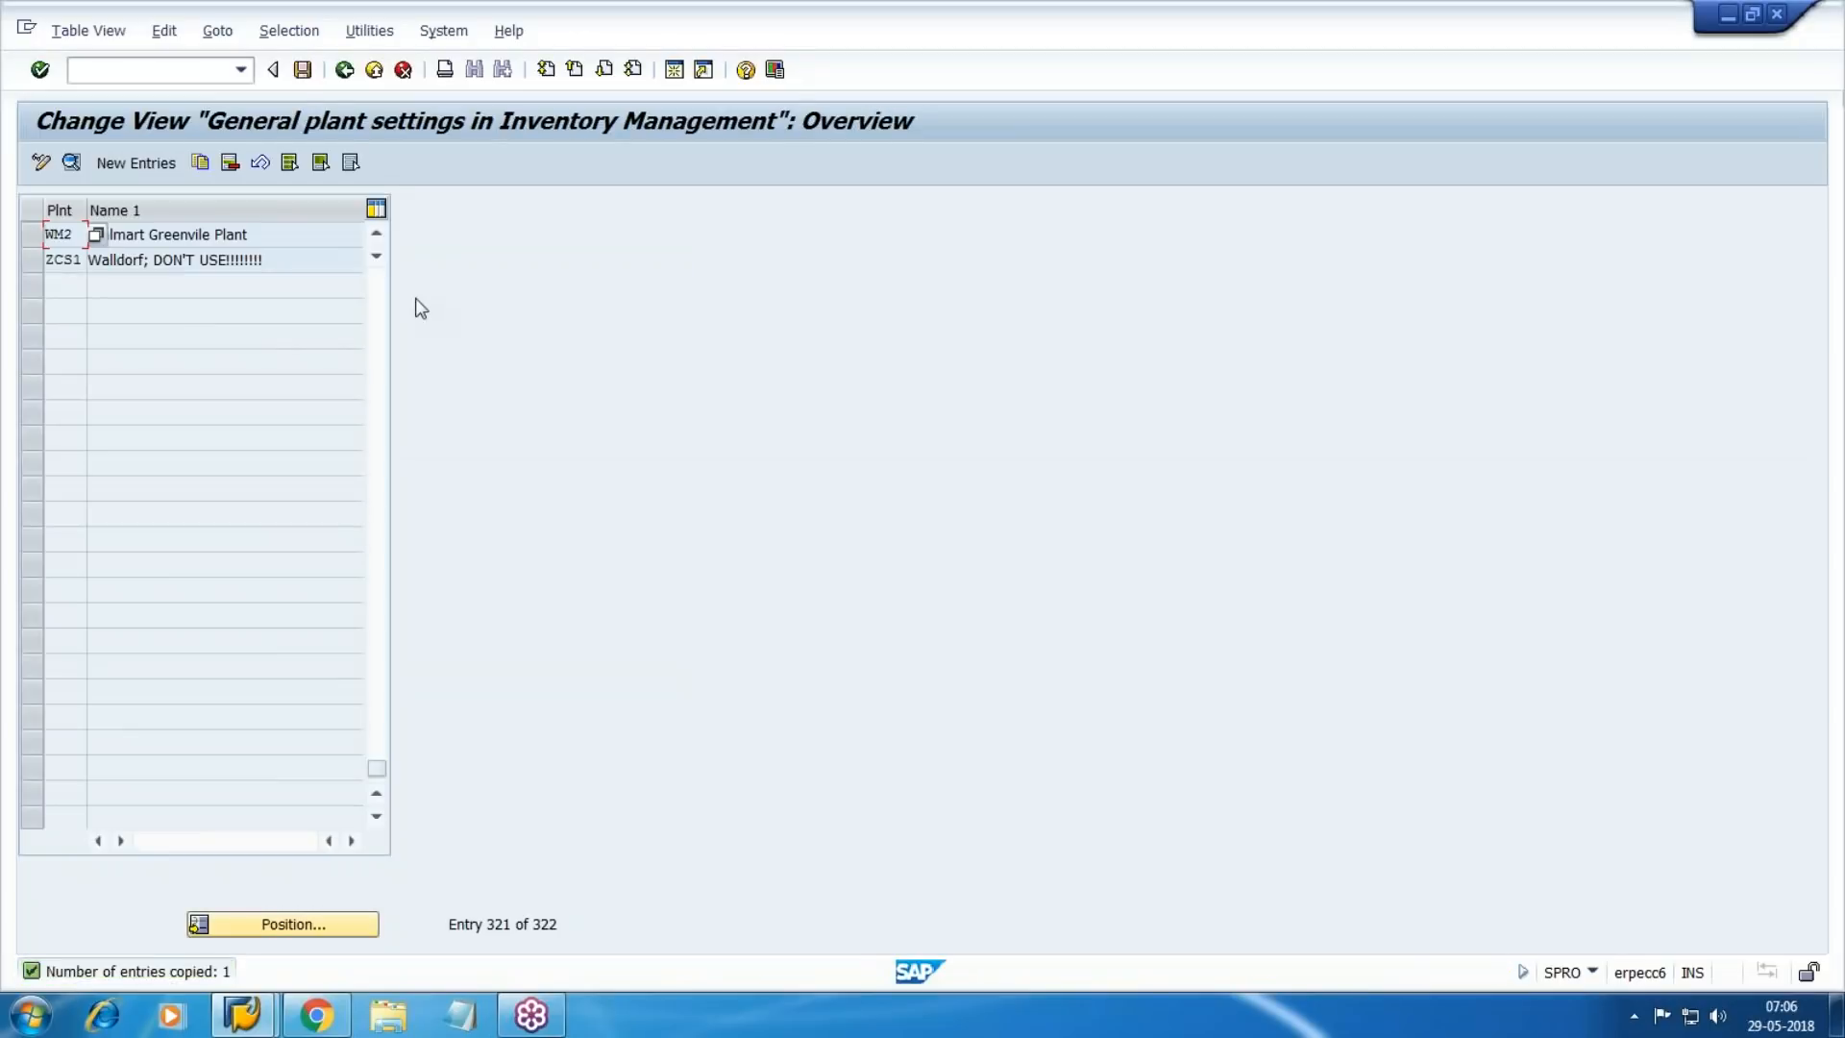
Save the copied plant settings to the customizing request and return to the implementation guide.
click(303, 70)
click(404, 427)
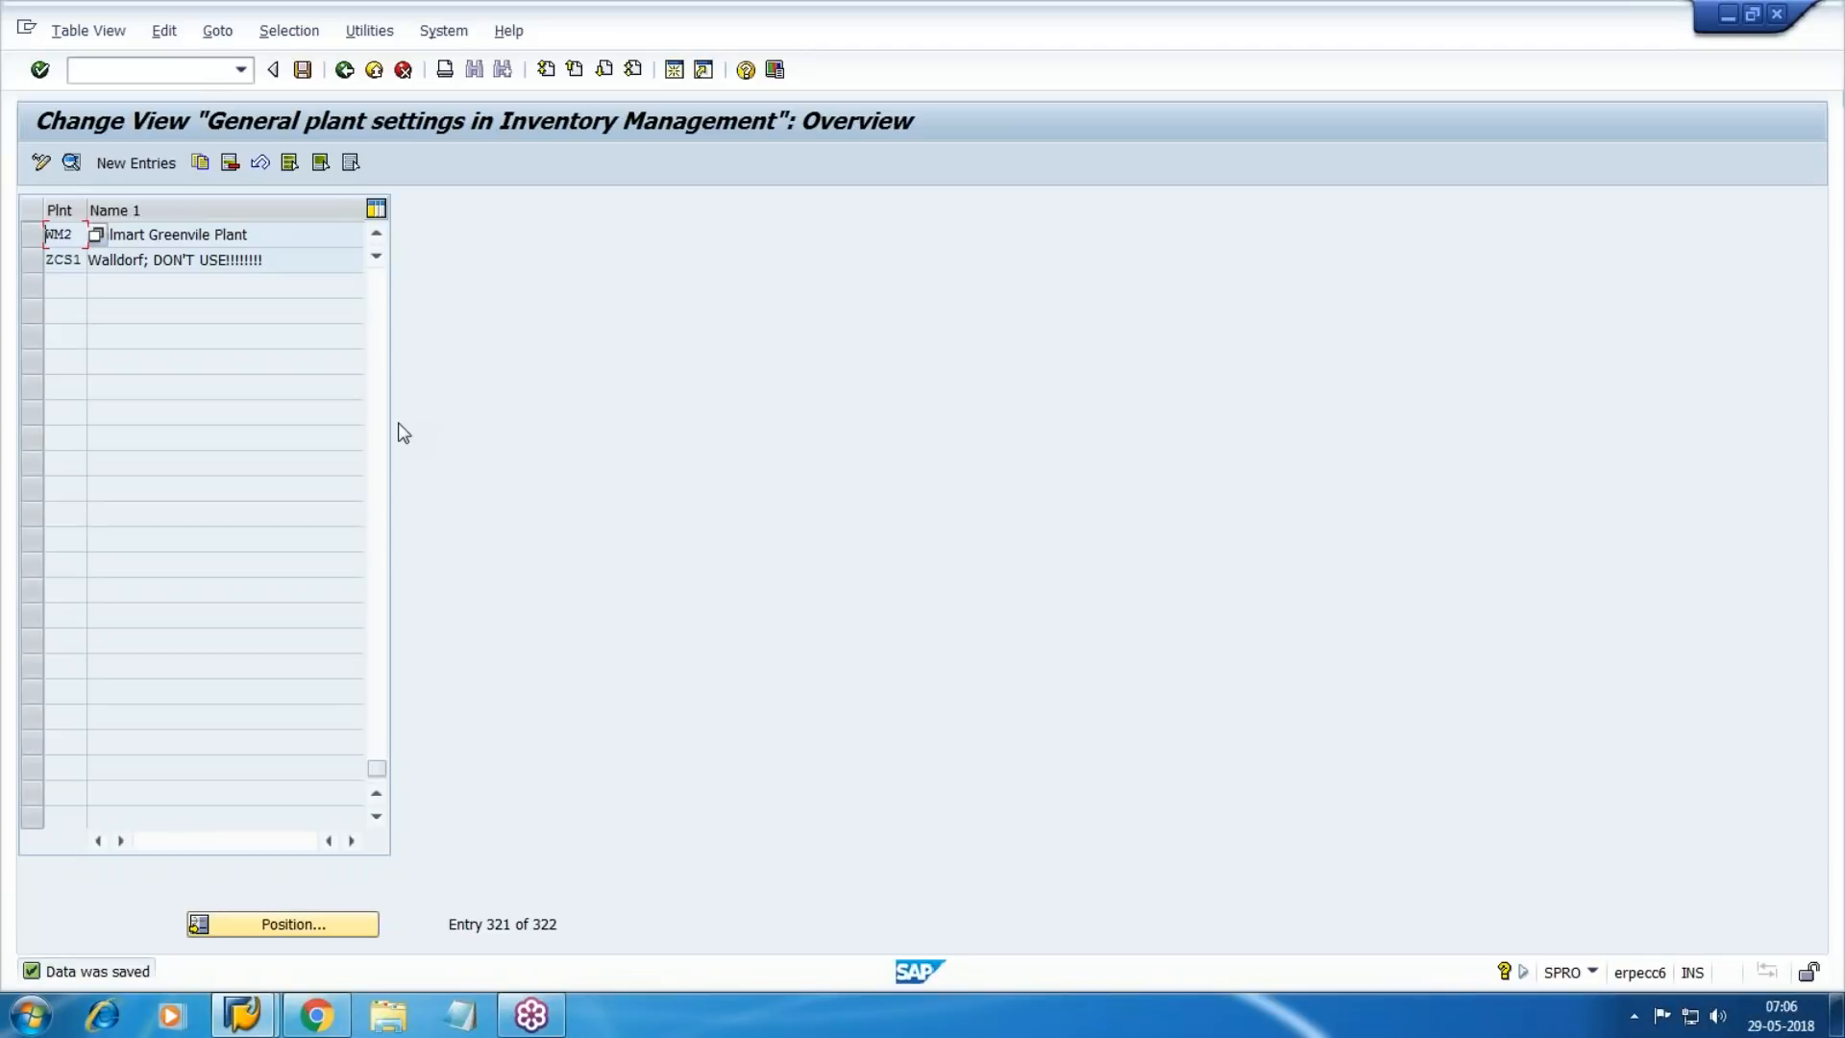
key(F3)
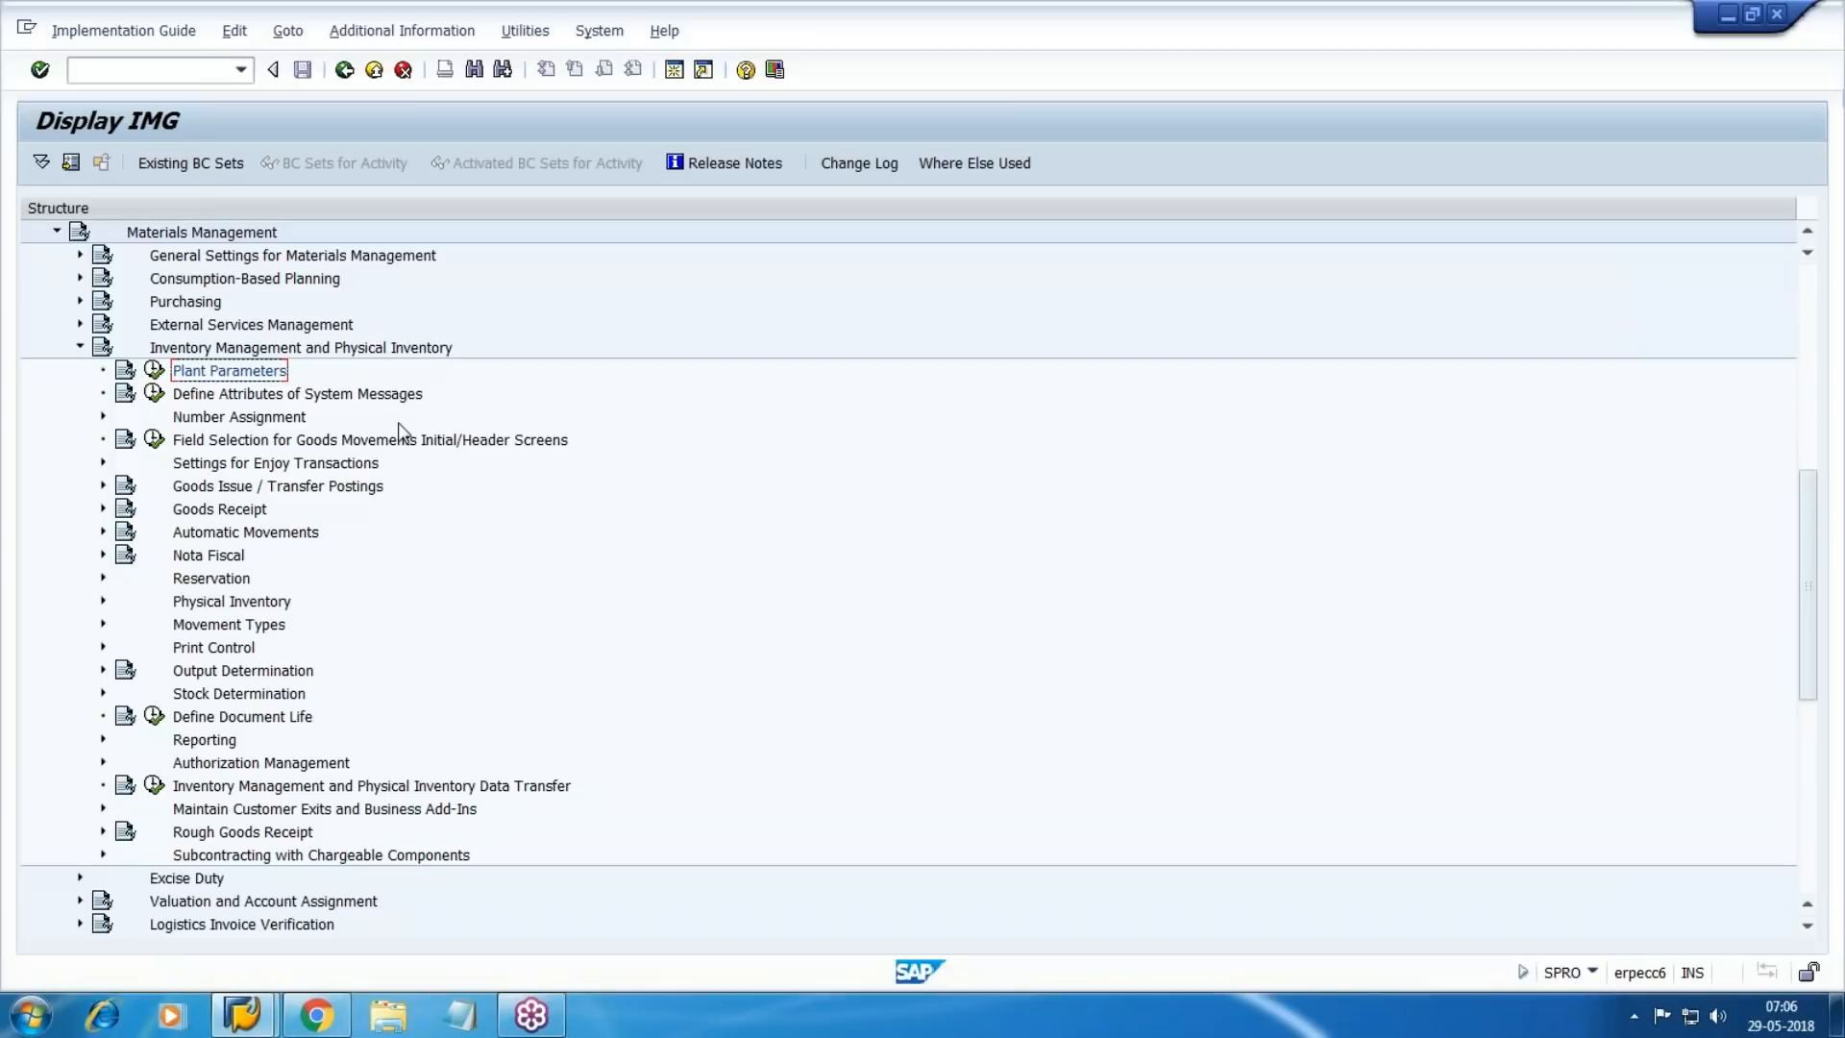
Open the Set Tolerance Limits activity for Goods Receipt under Inventory Management and Physical Inventory.
click(207, 515)
click(102, 509)
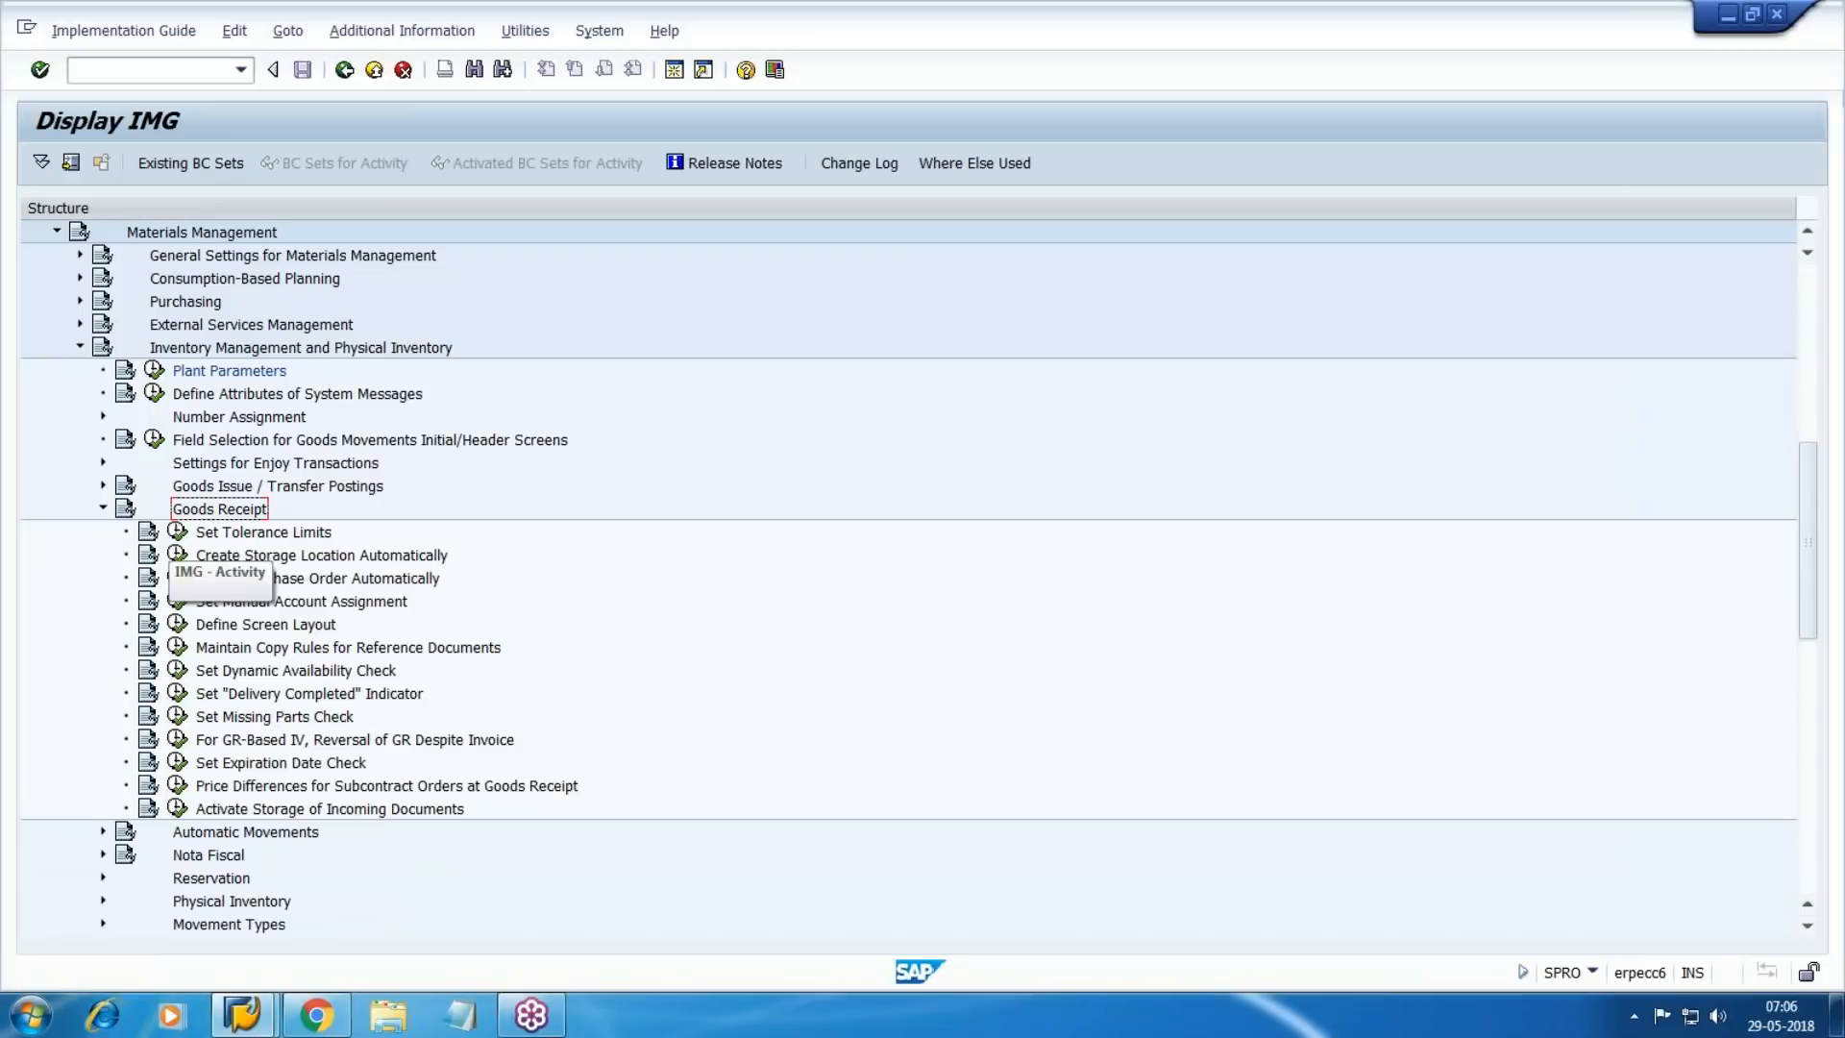
click(256, 548)
click(273, 533)
click(177, 531)
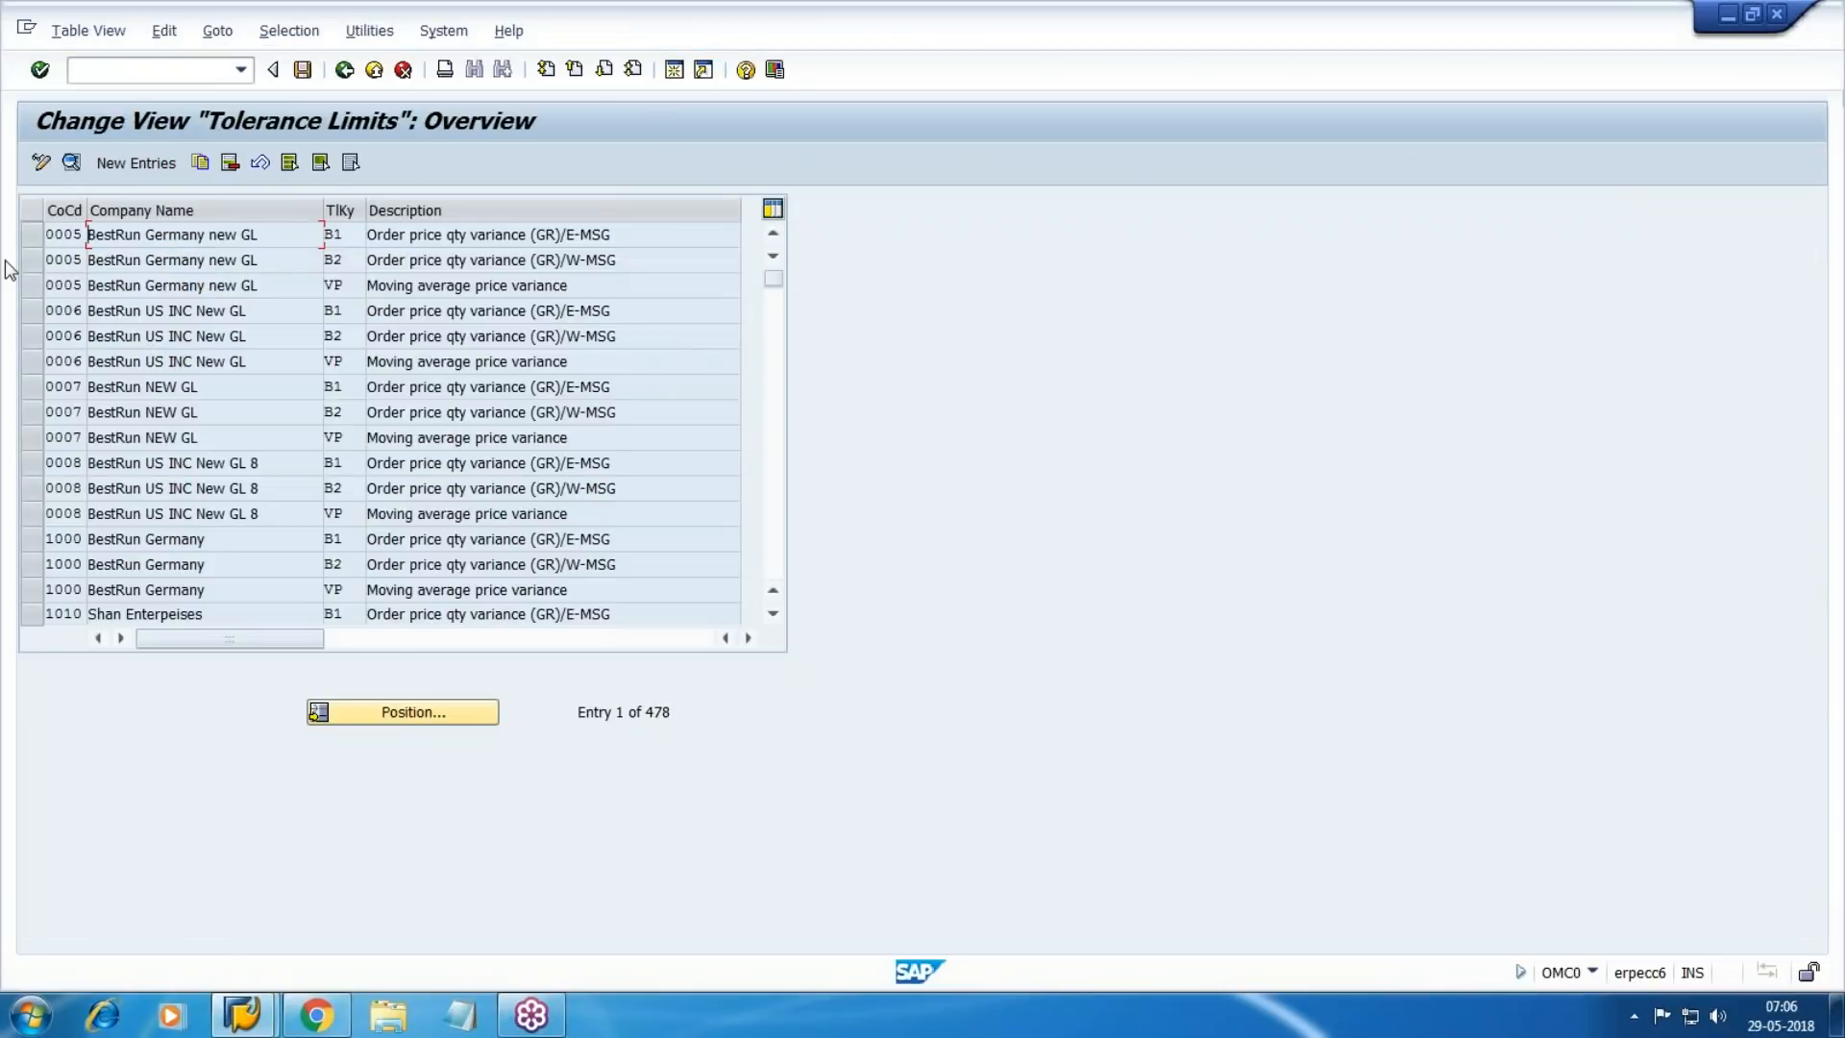
Copy the tolerance limits B1, B2 and VP of company code 0005 to company code WM10.
click(23, 232)
click(35, 265)
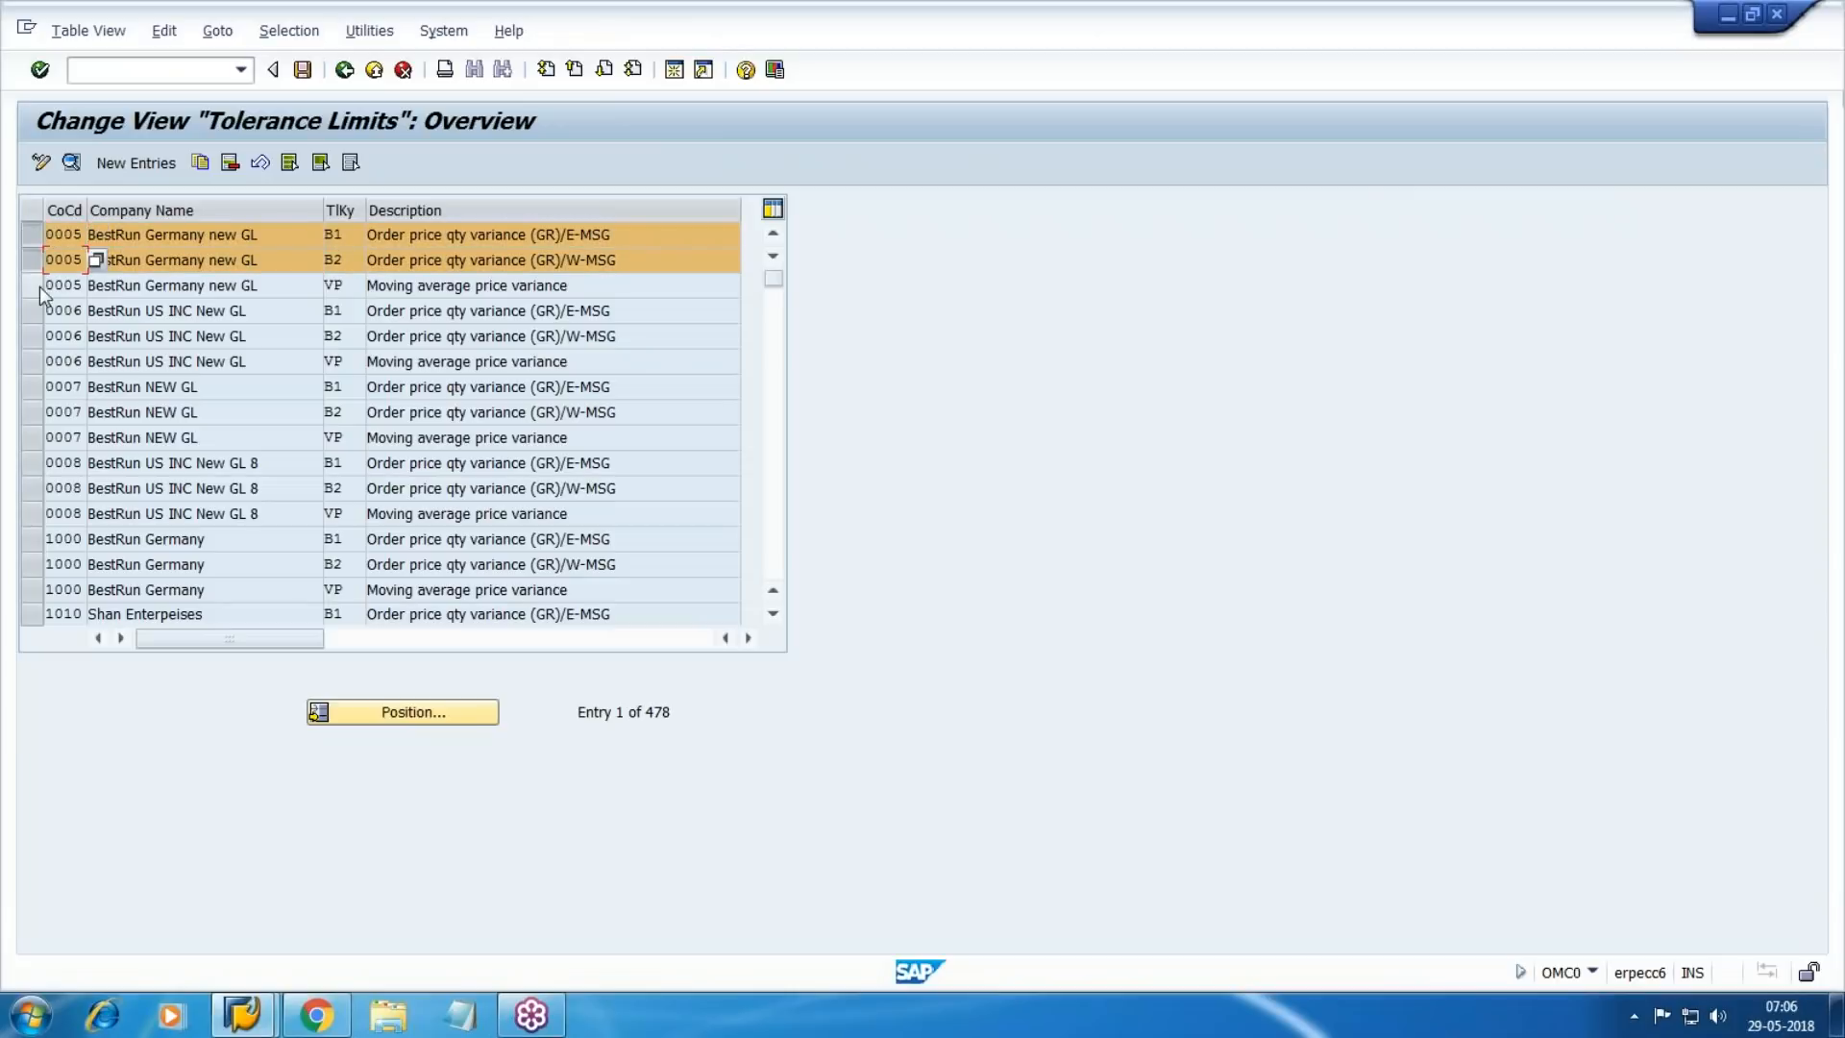
click(38, 286)
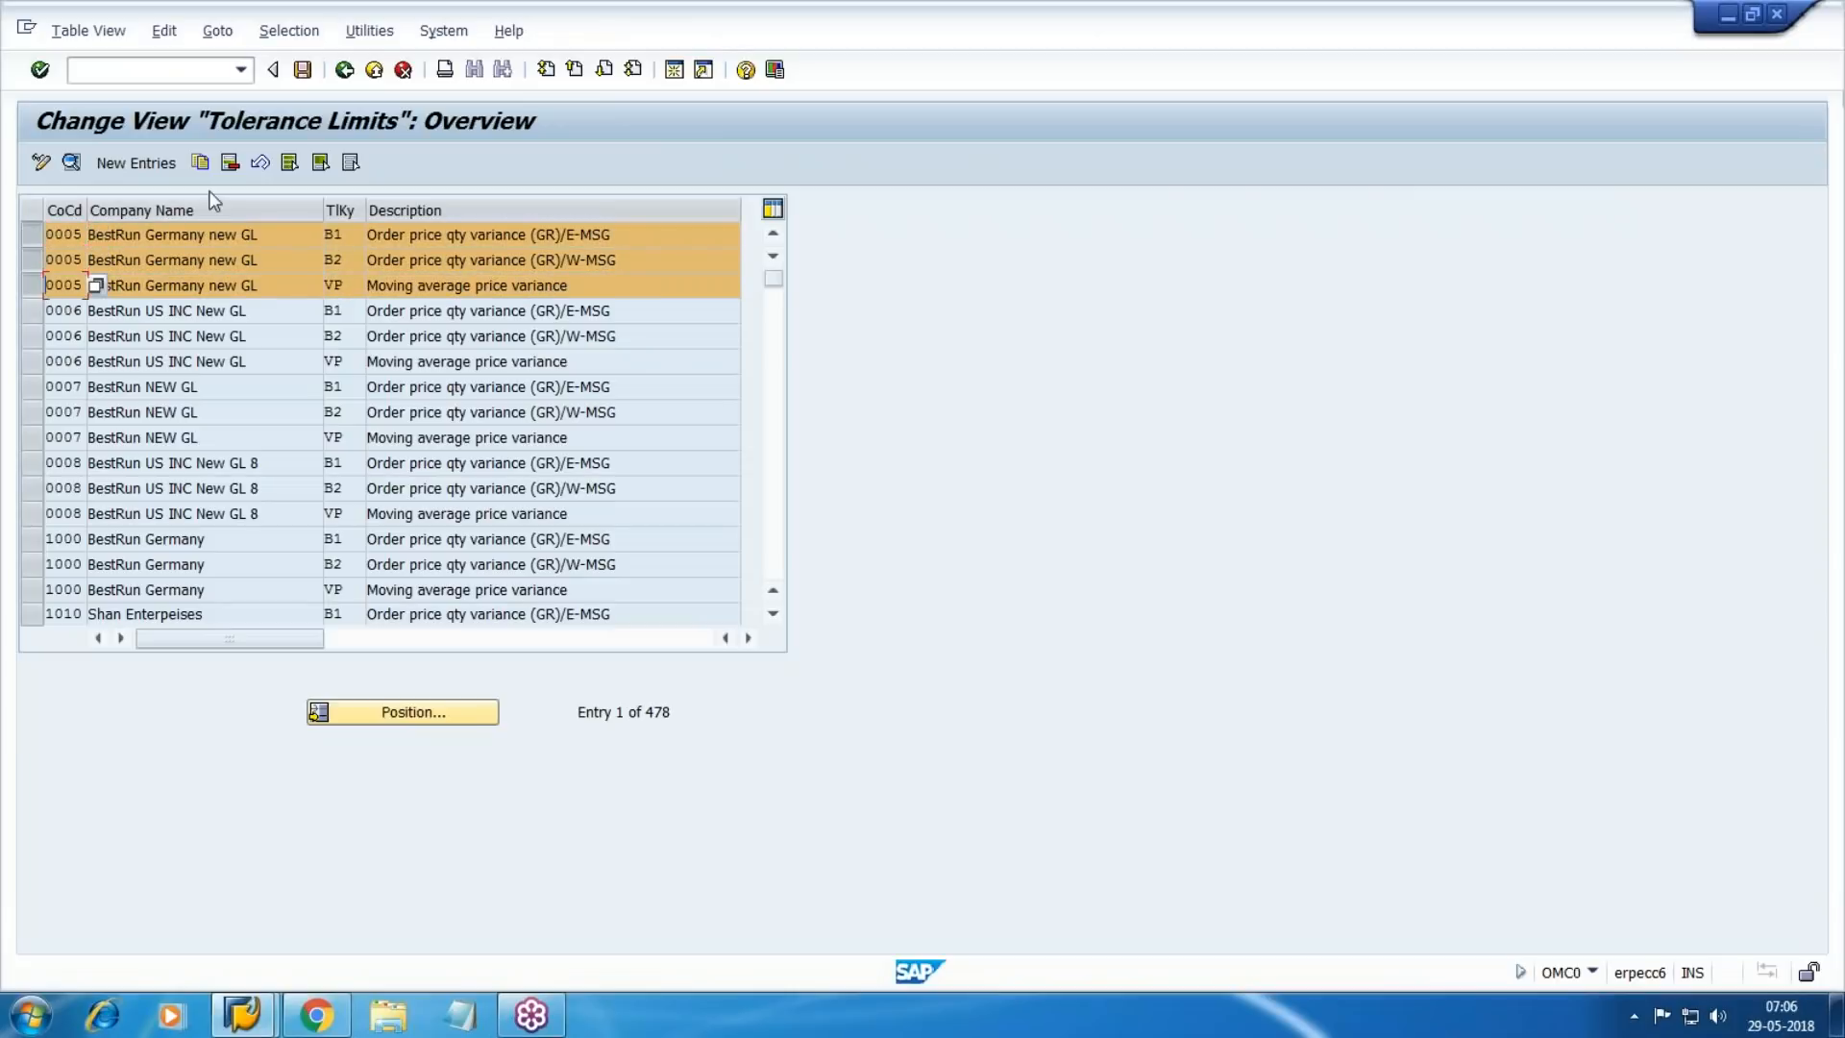
click(202, 161)
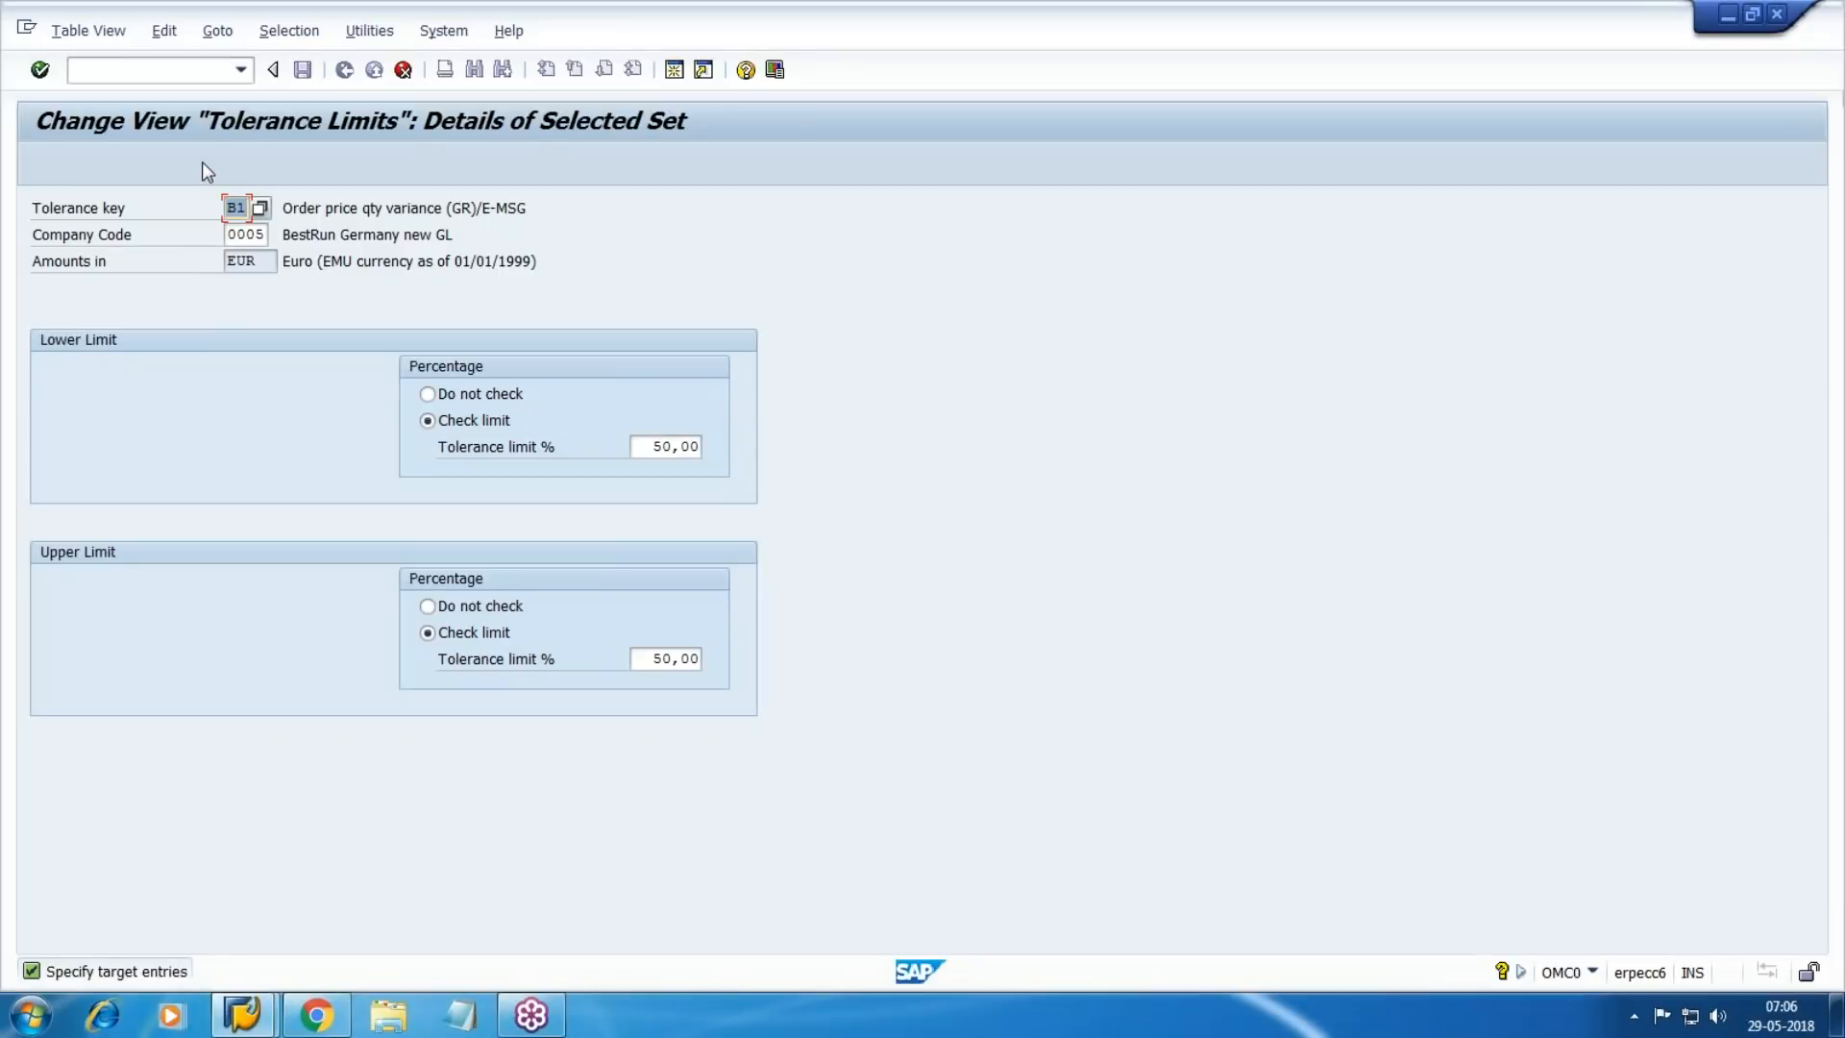
key(Tab)
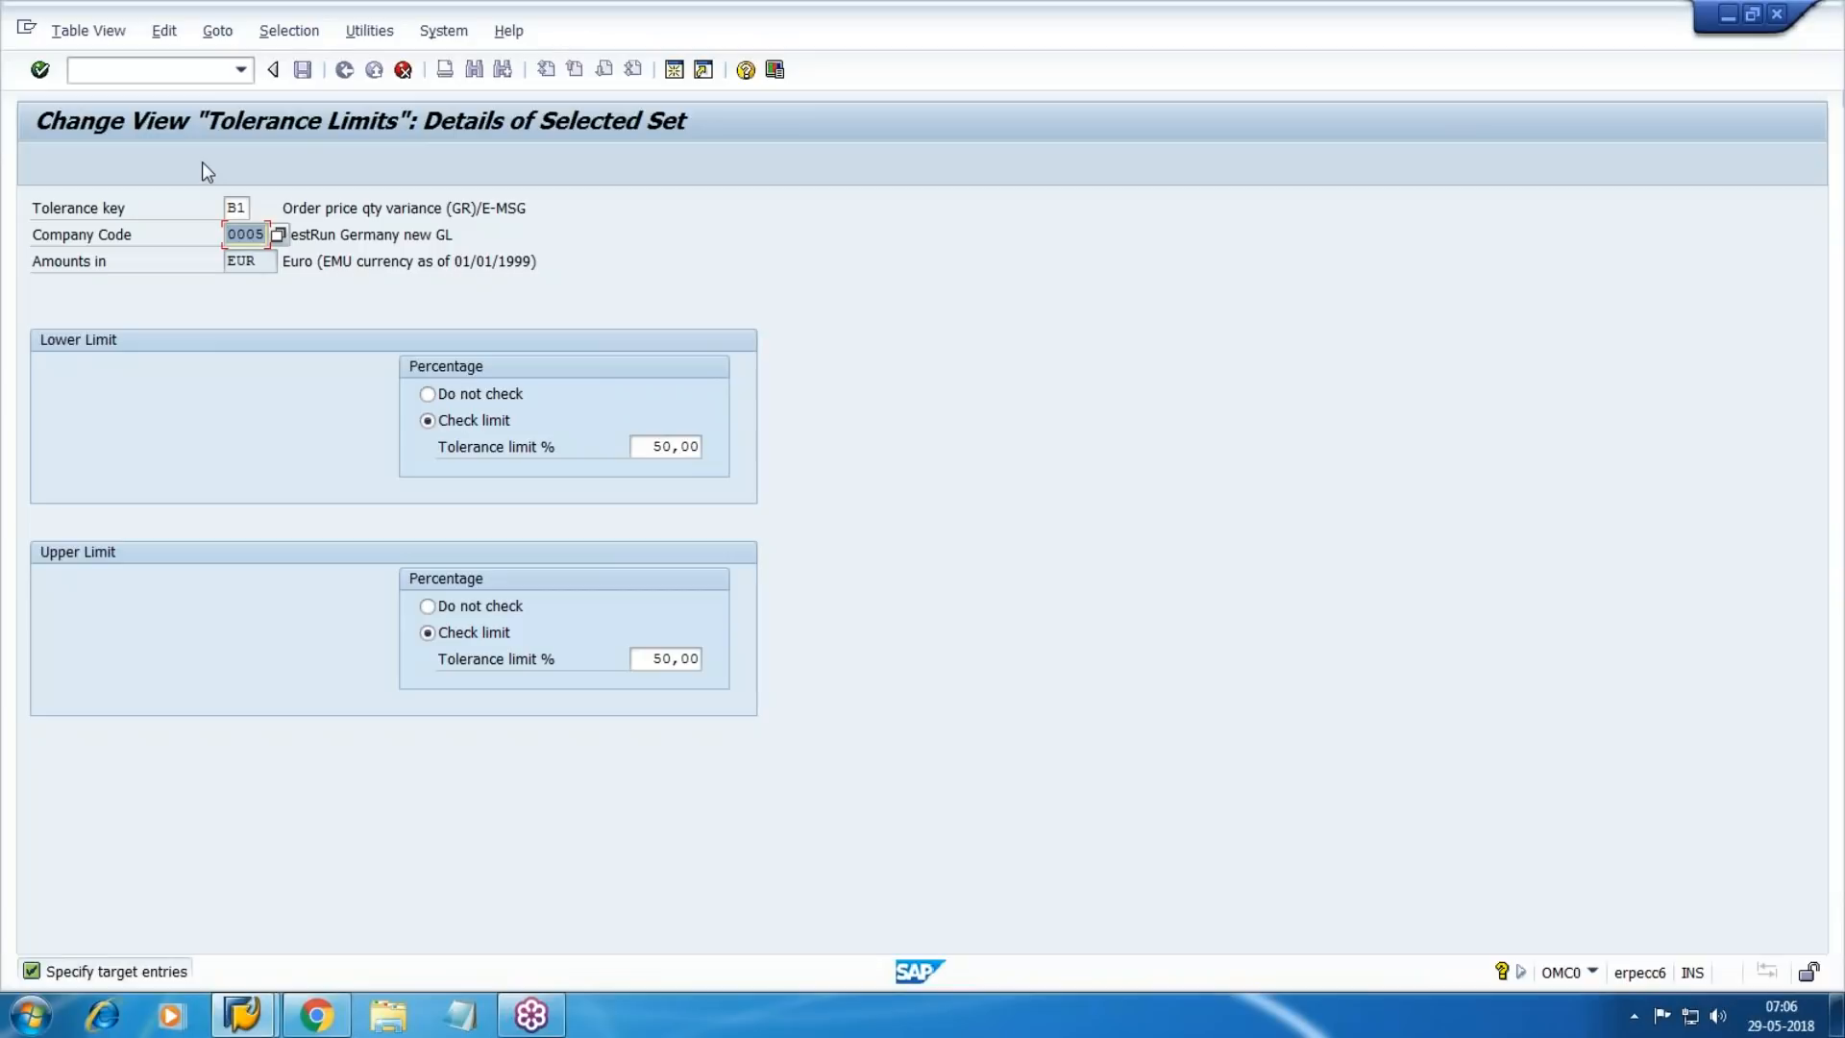
text(WM10)
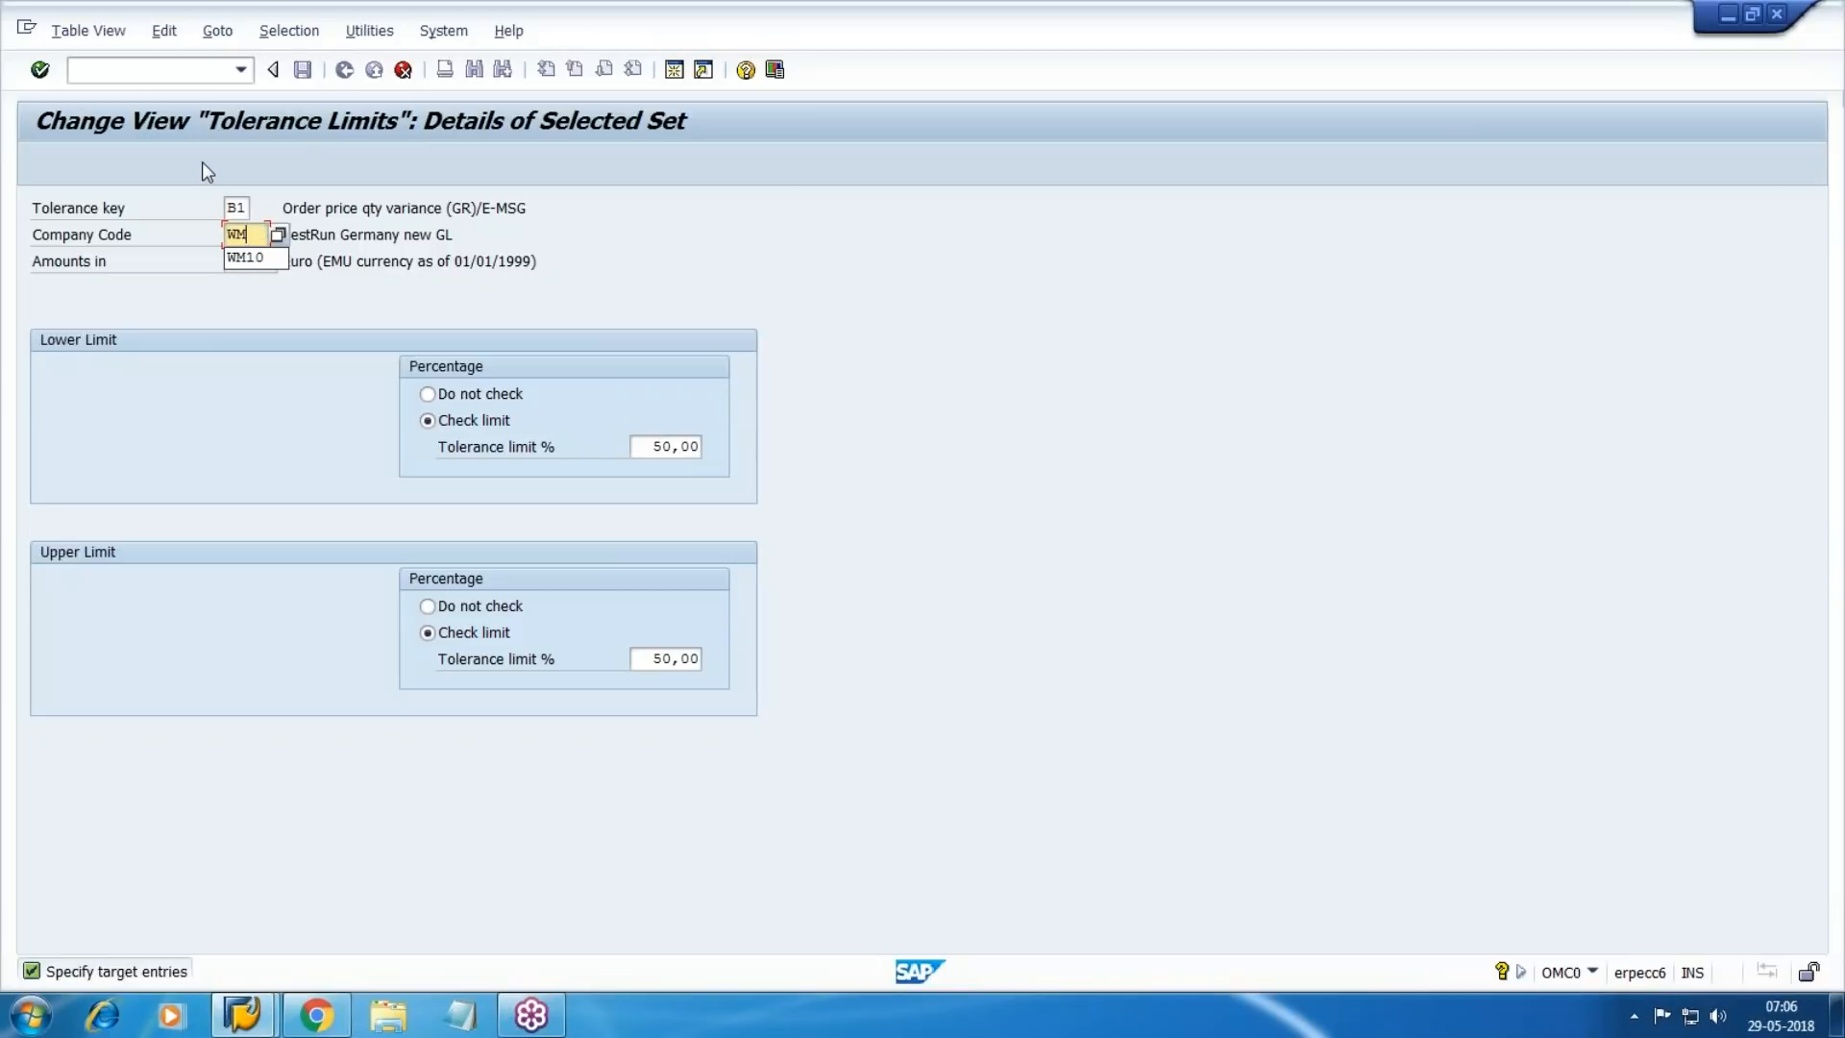
key(Return)
text(0005)
key(Return)
key(Tab)
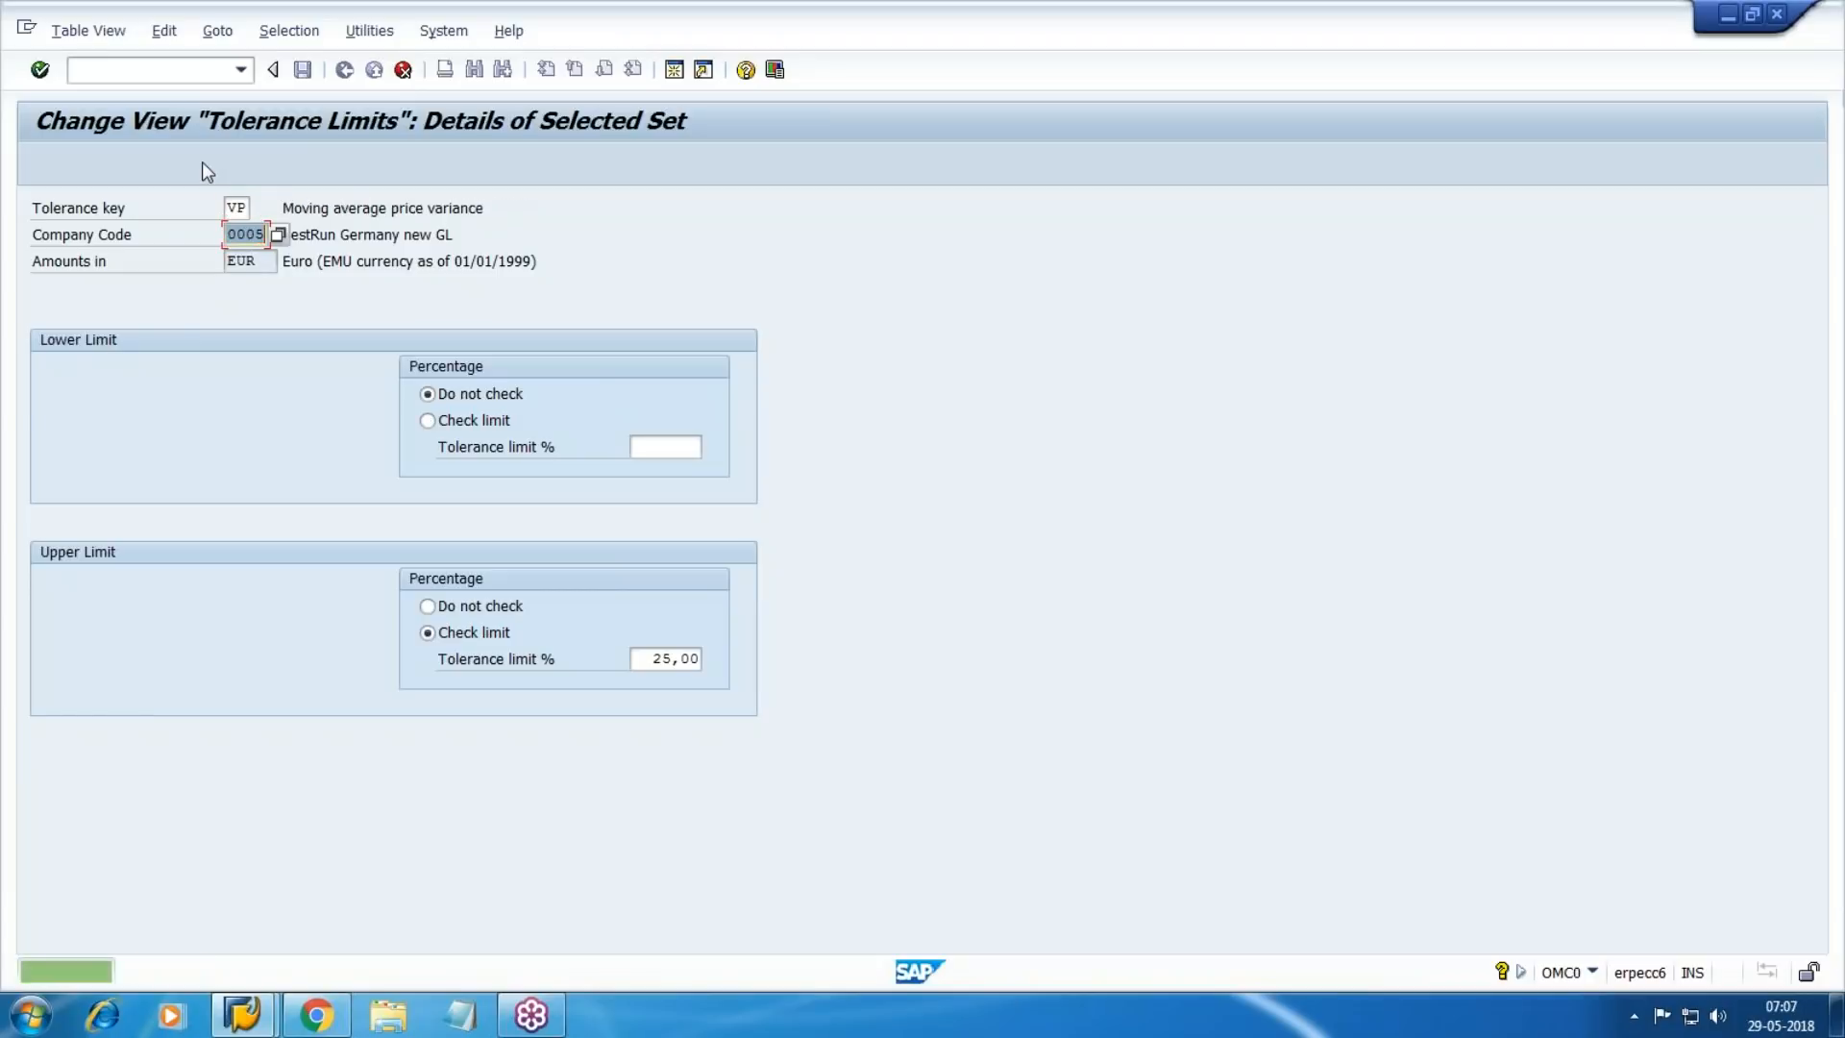
text(WM10)
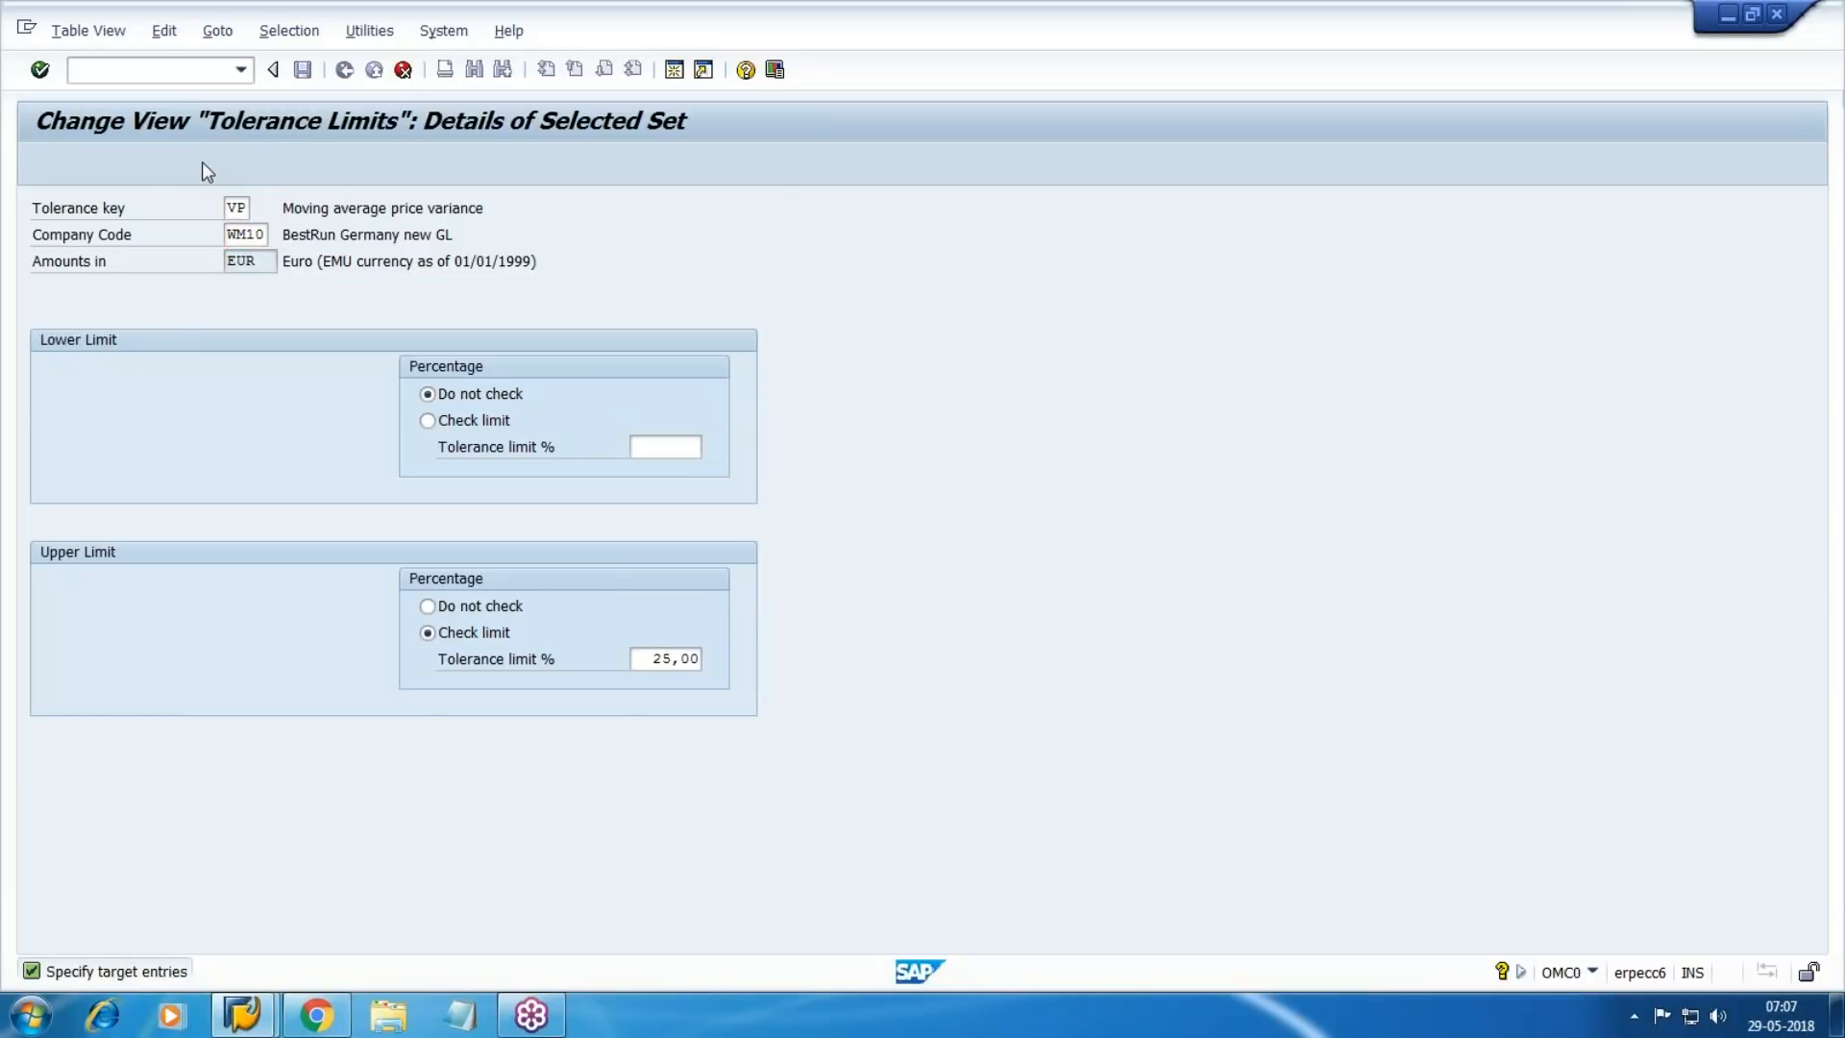
key(Return)
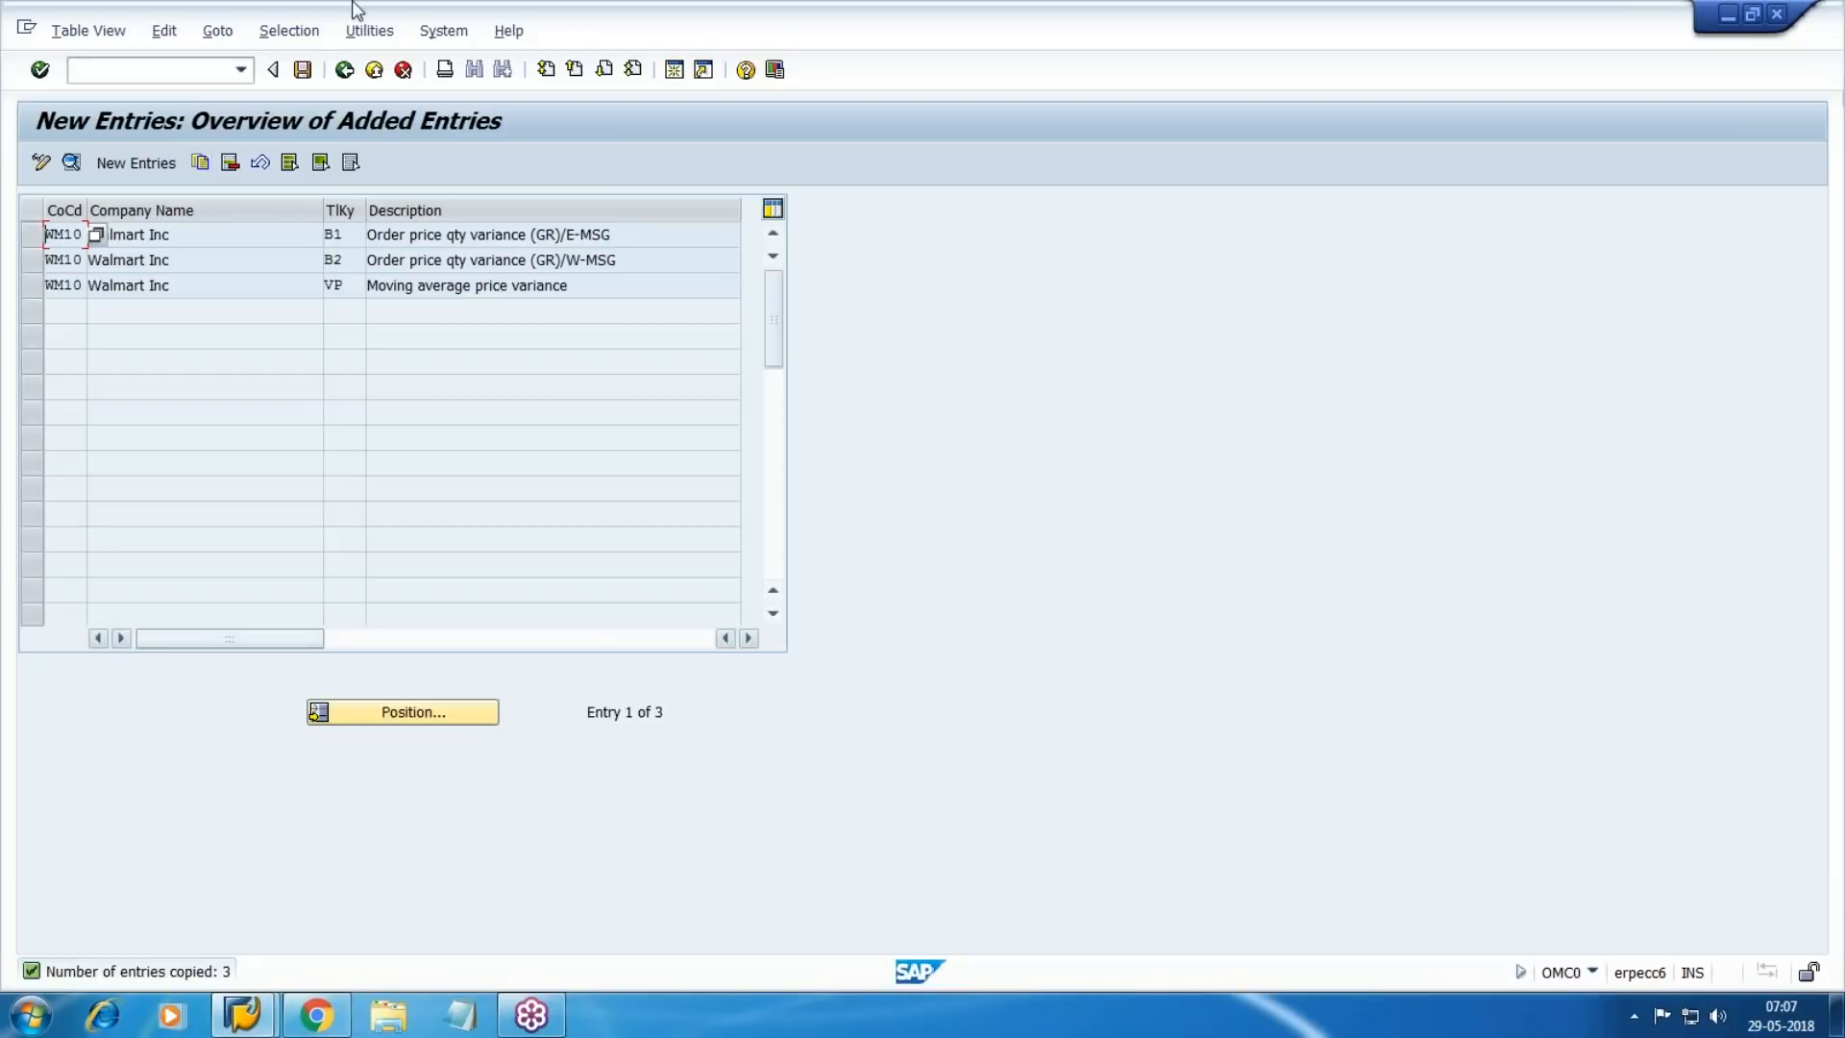
Save the copied goods receipt tolerance limits to the customizing request and return to the implementation guide.
click(301, 69)
click(396, 428)
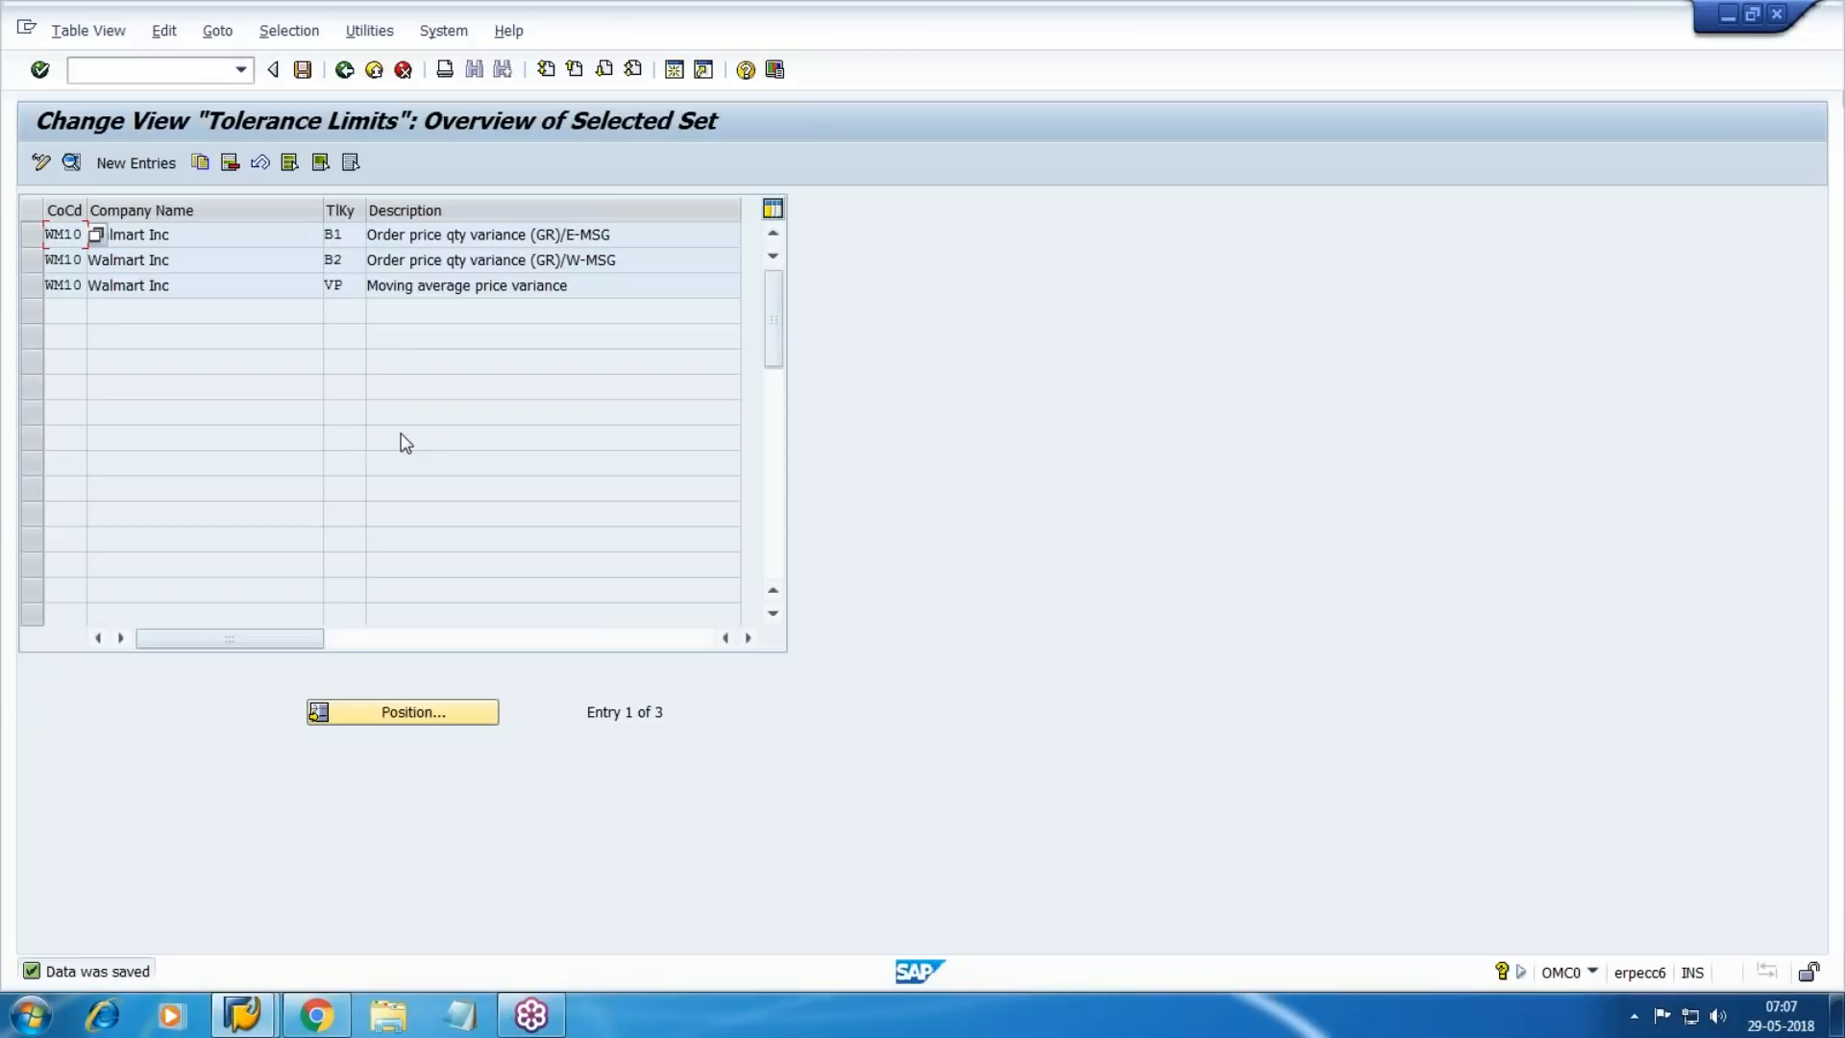
key(F3)
key(F3)
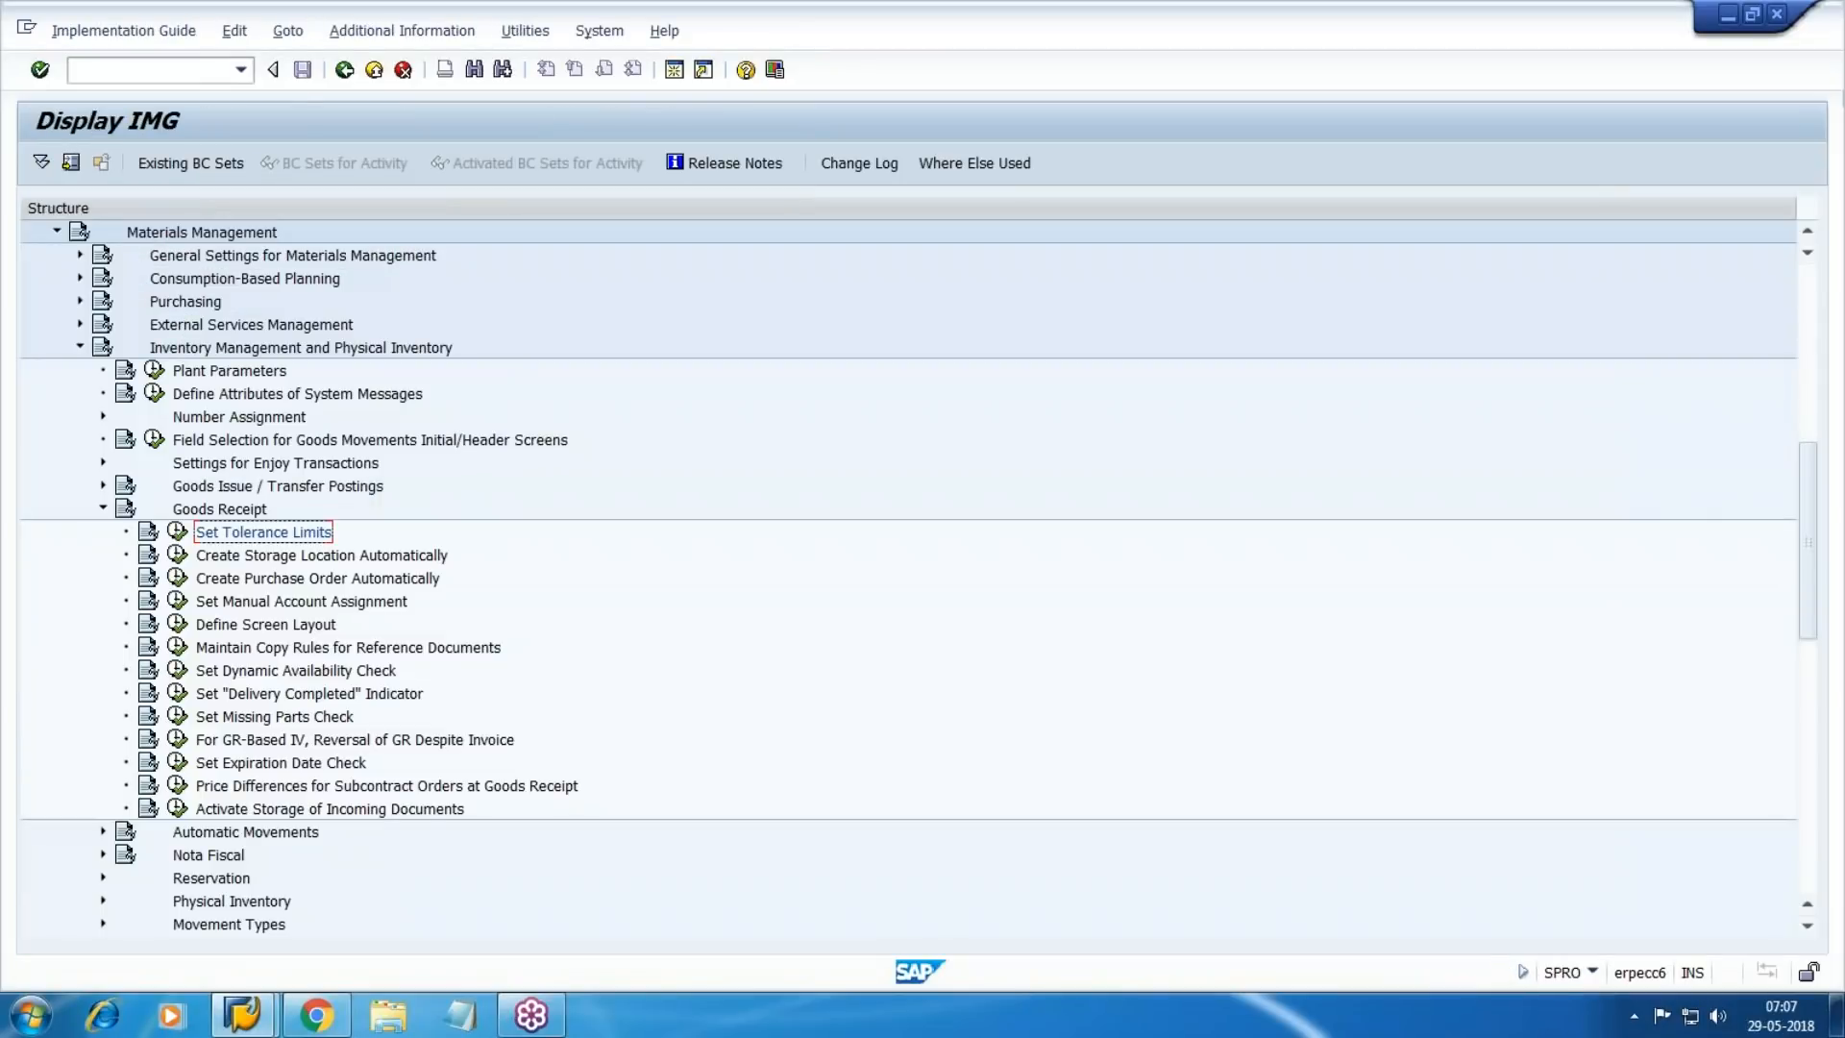
Open the Set Tolerance Limits activity for Invoice Block under Logistics Invoice Verification.
click(103, 509)
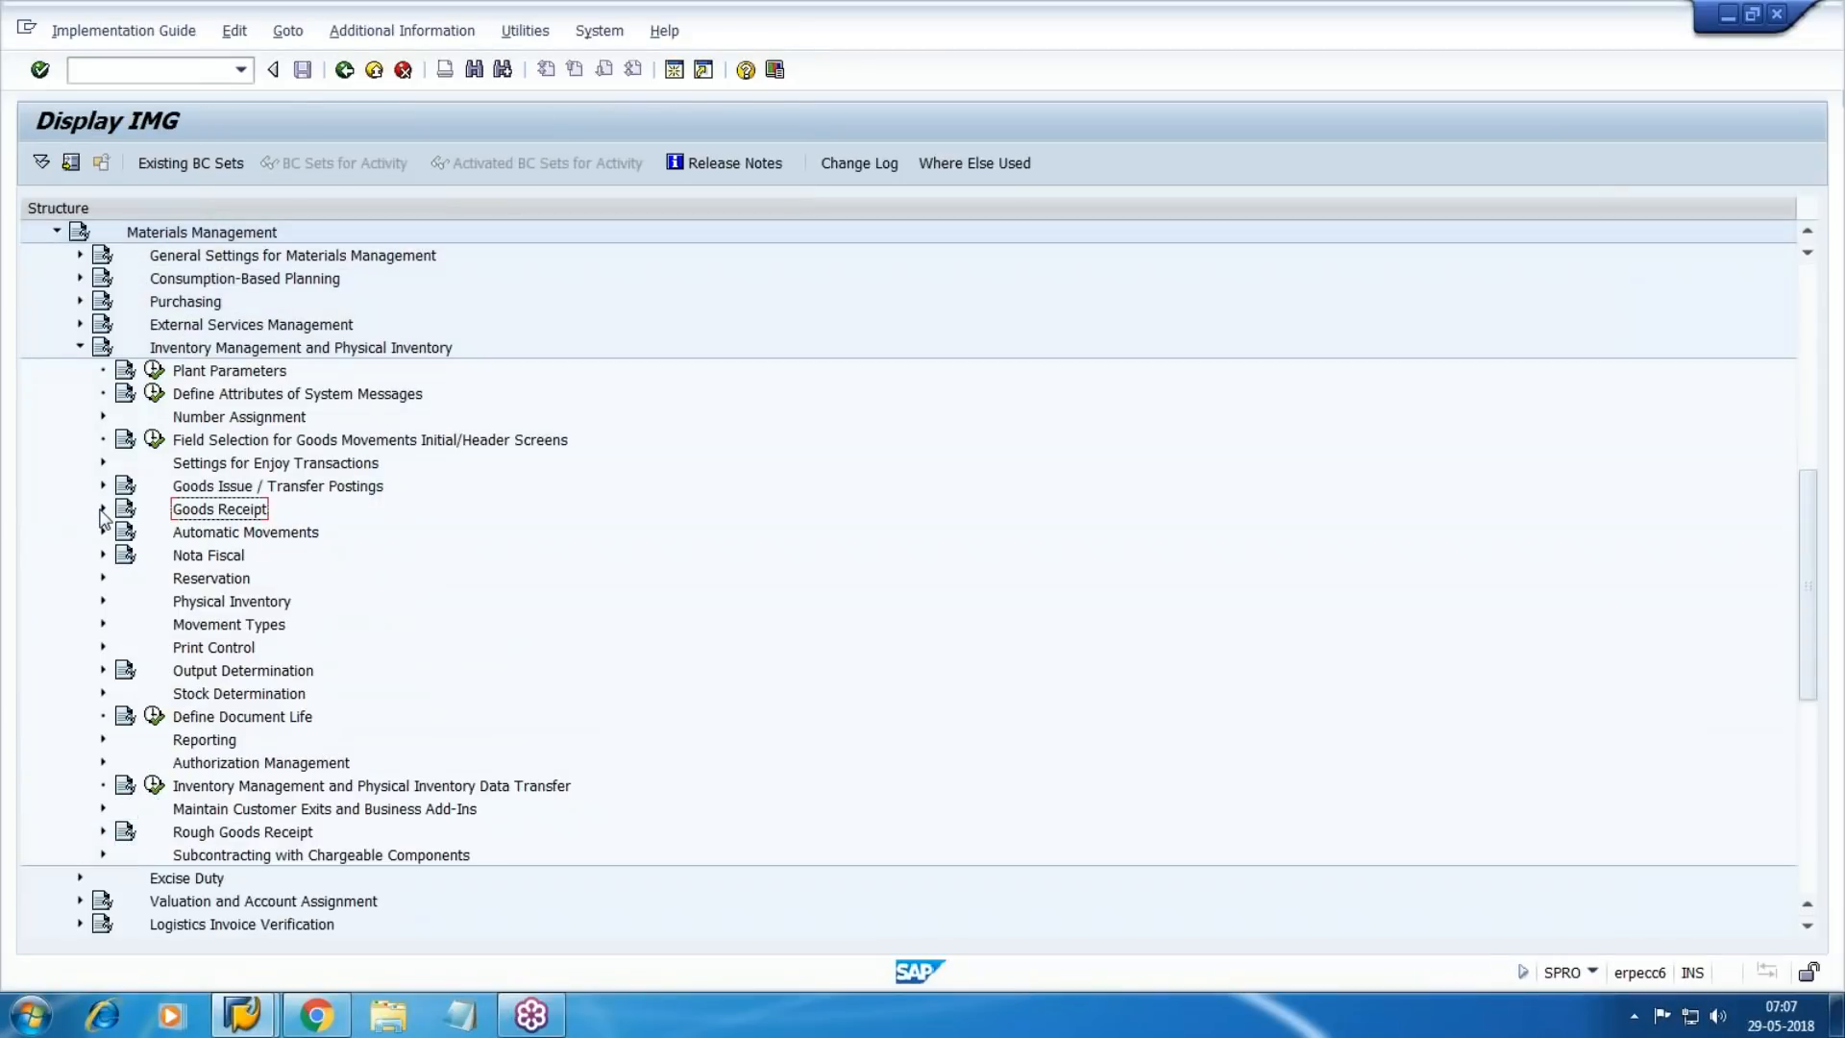
click(80, 347)
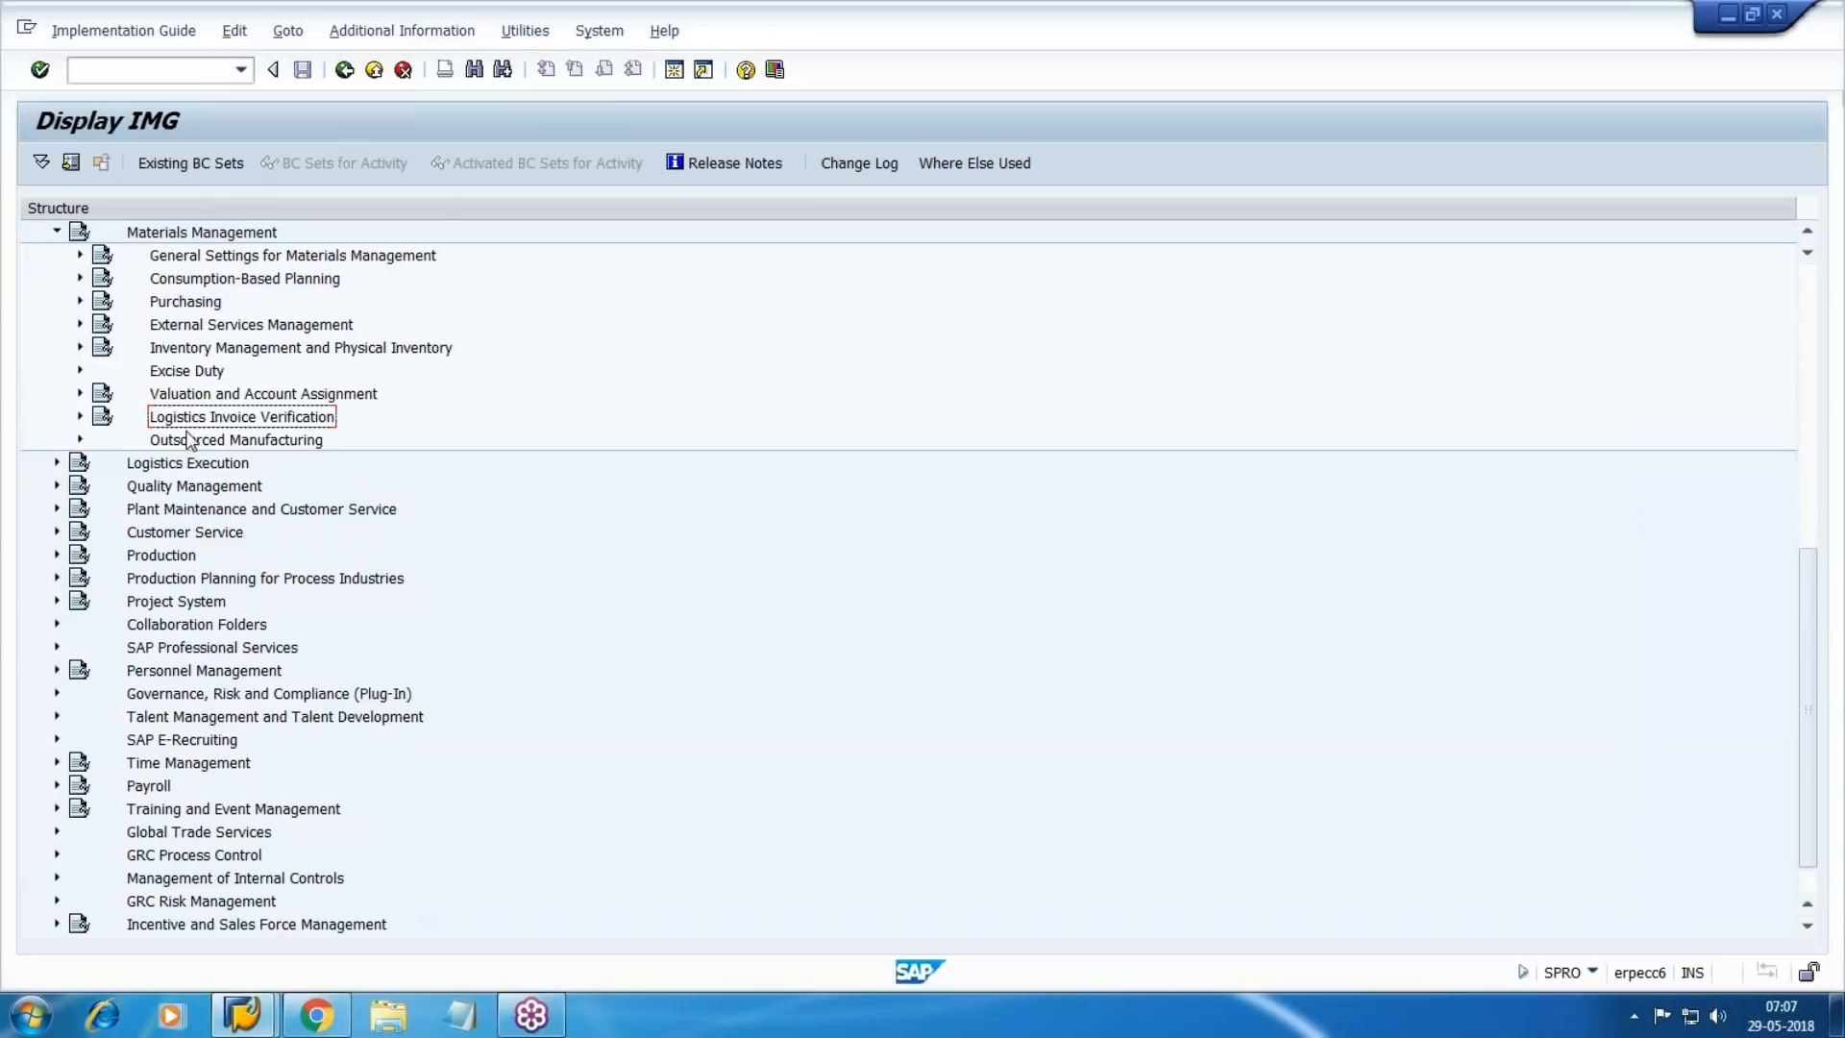
click(78, 416)
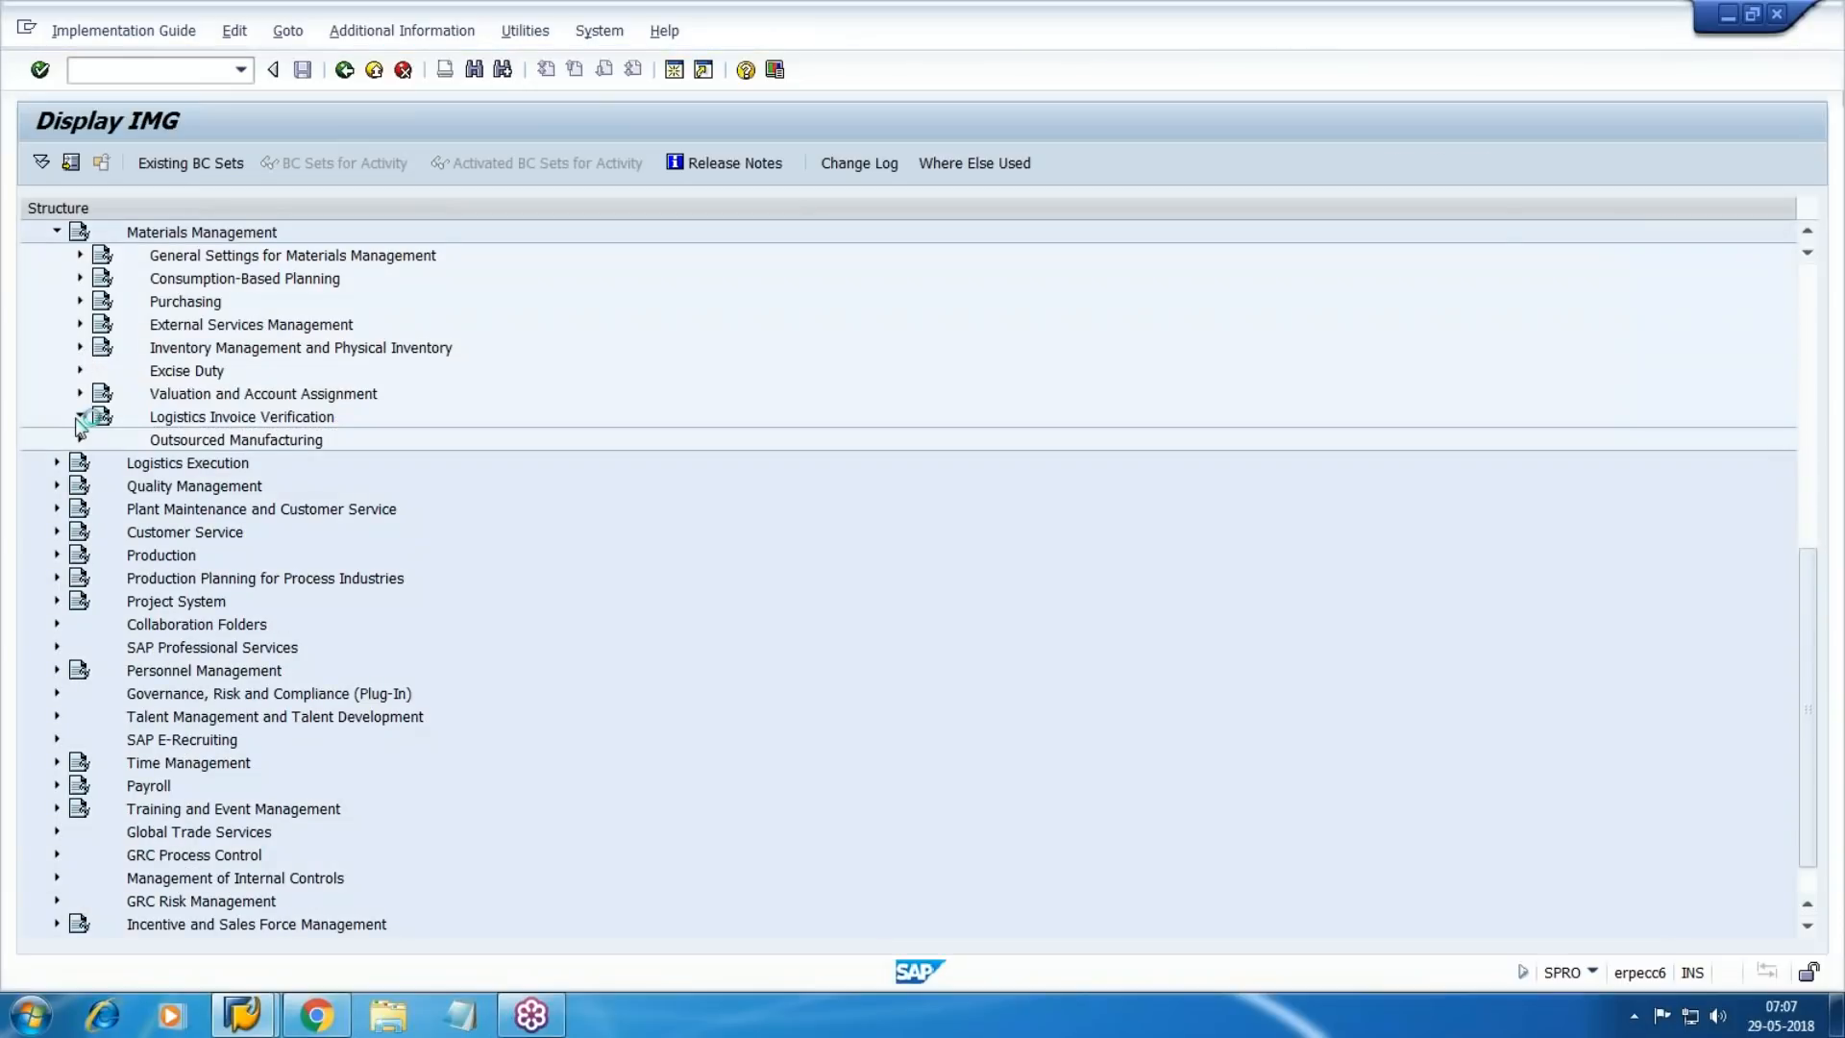
scroll(319, 504, down, 1)
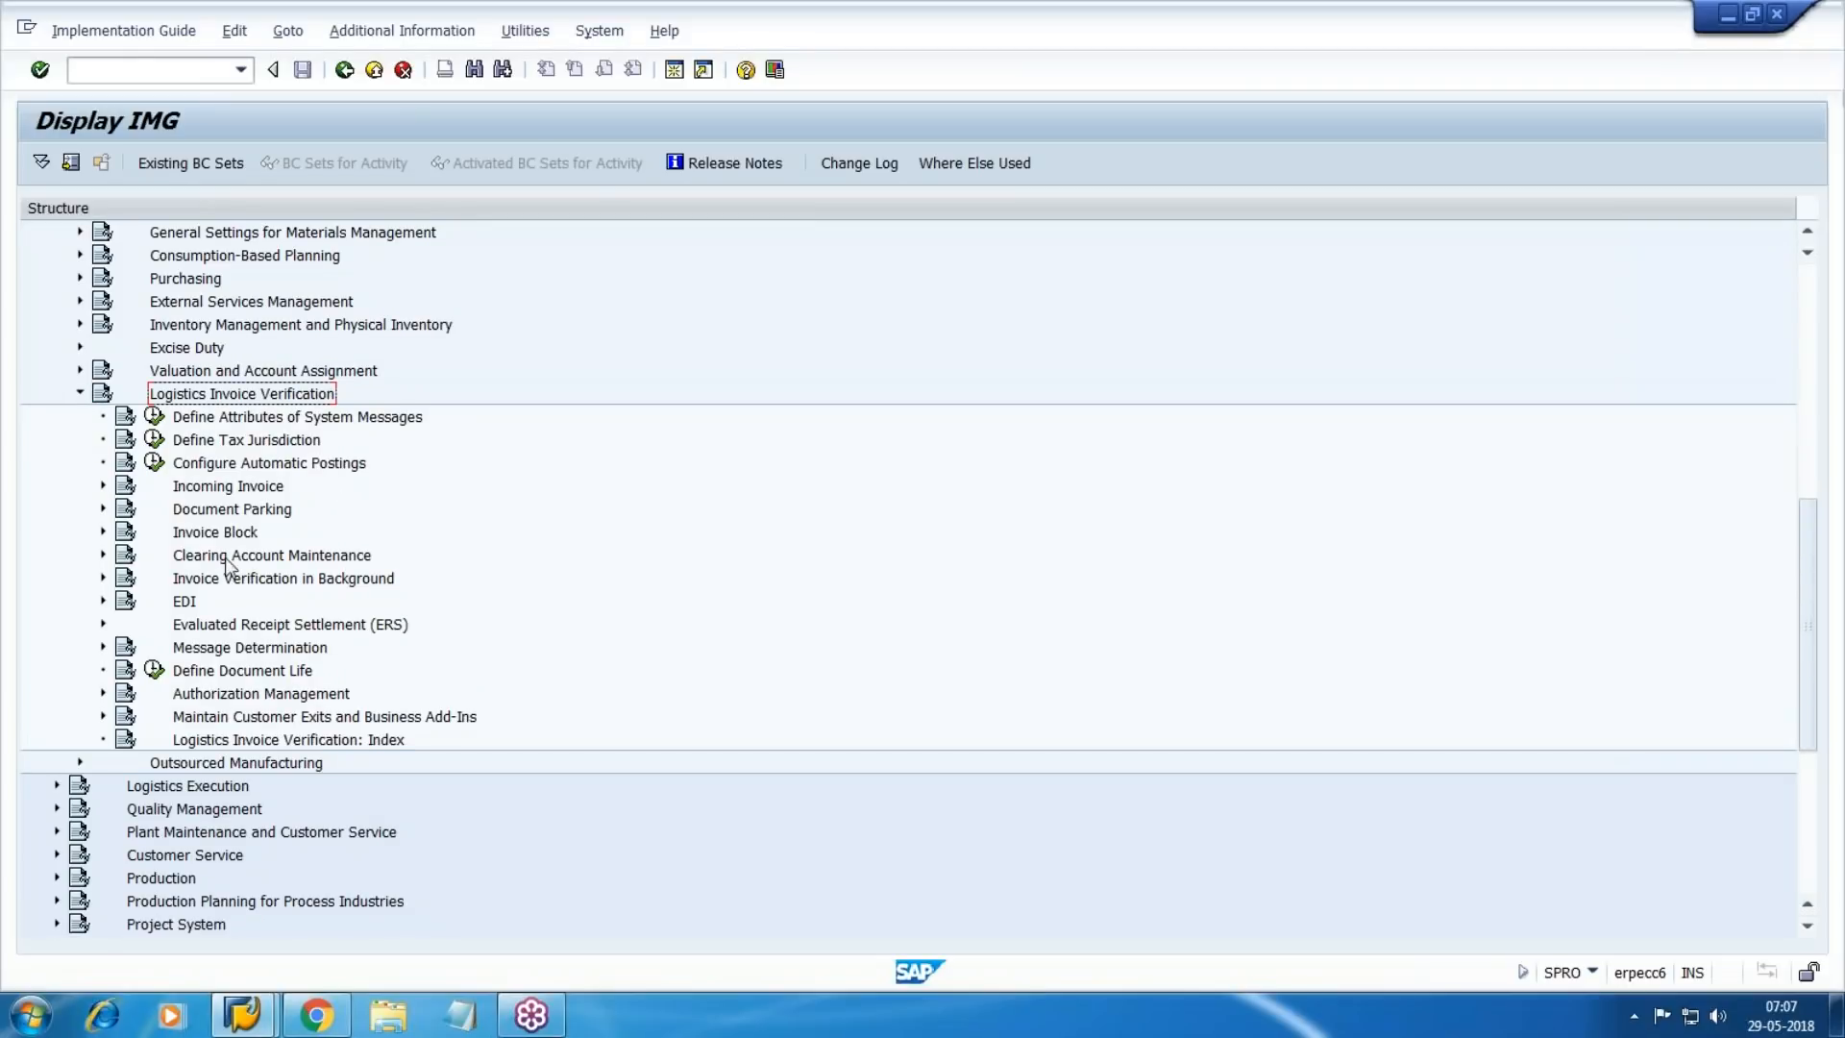
click(103, 531)
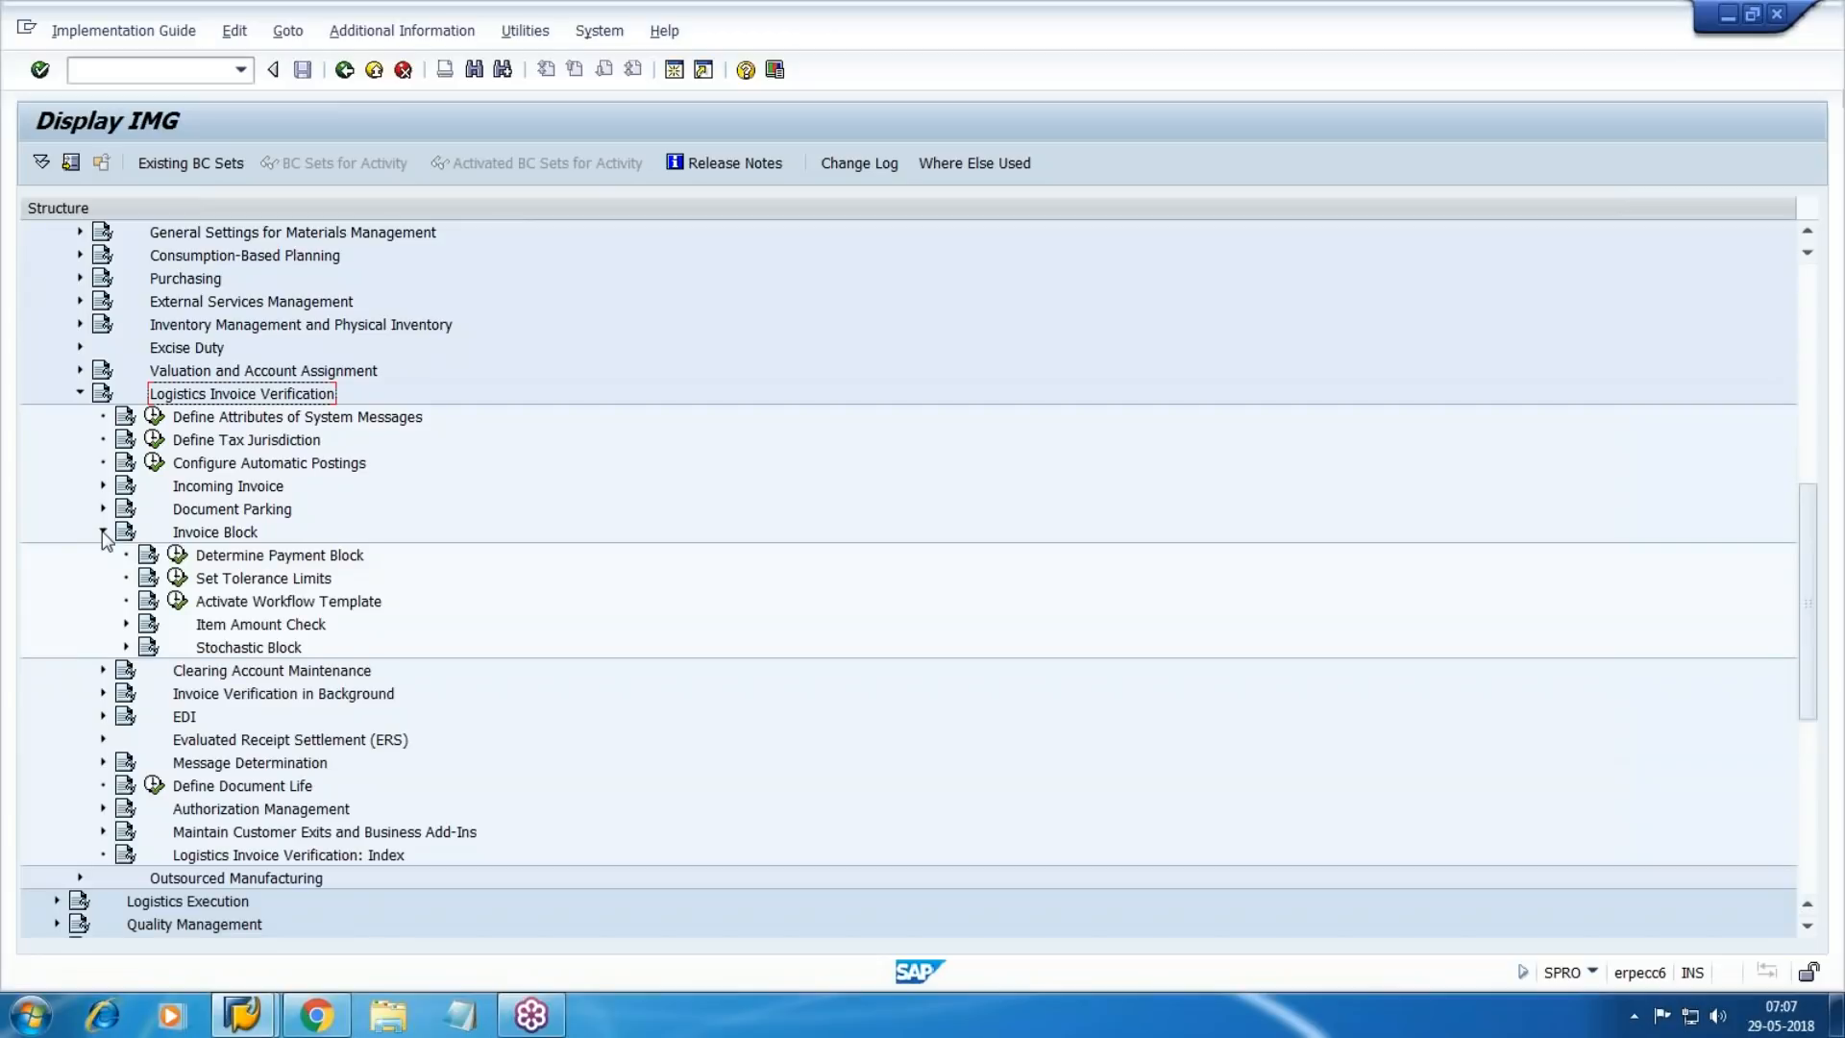
click(177, 577)
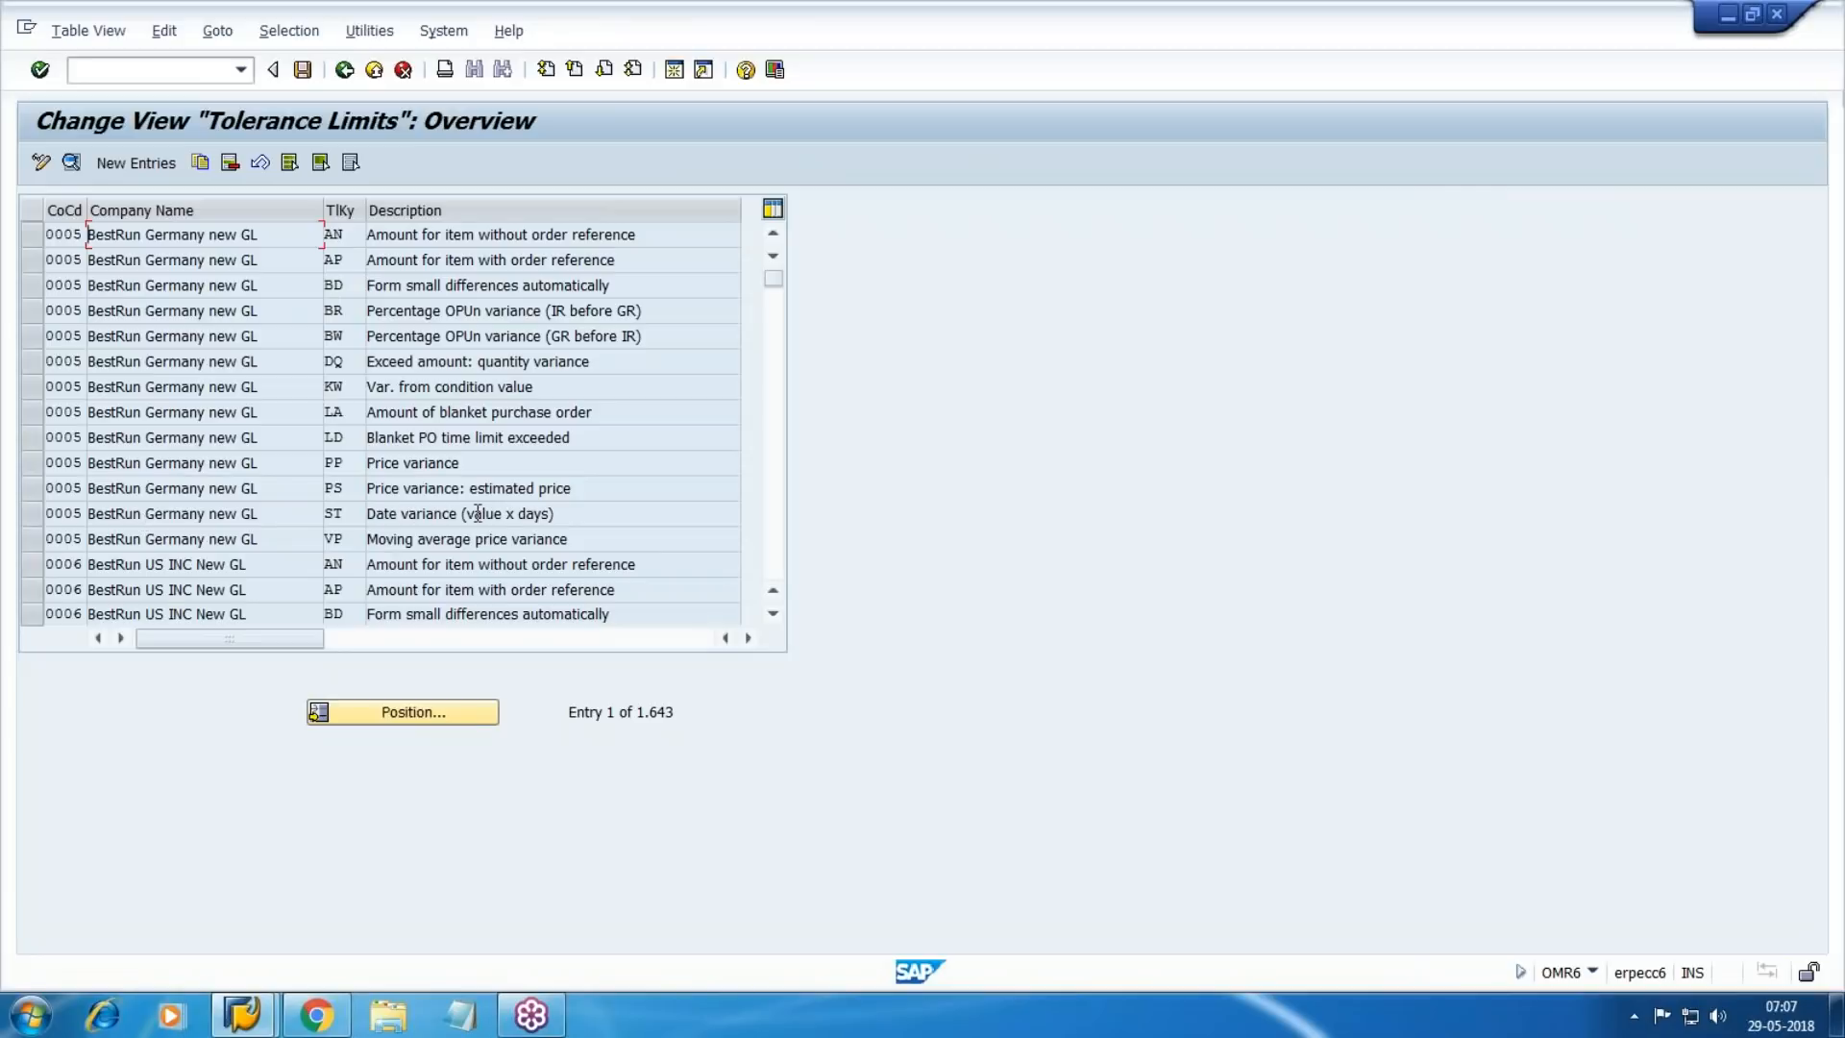
Copy the tolerance limits PP, PS and ST of company code 0005 and BD of company code 0006 to WM10.
click(27, 464)
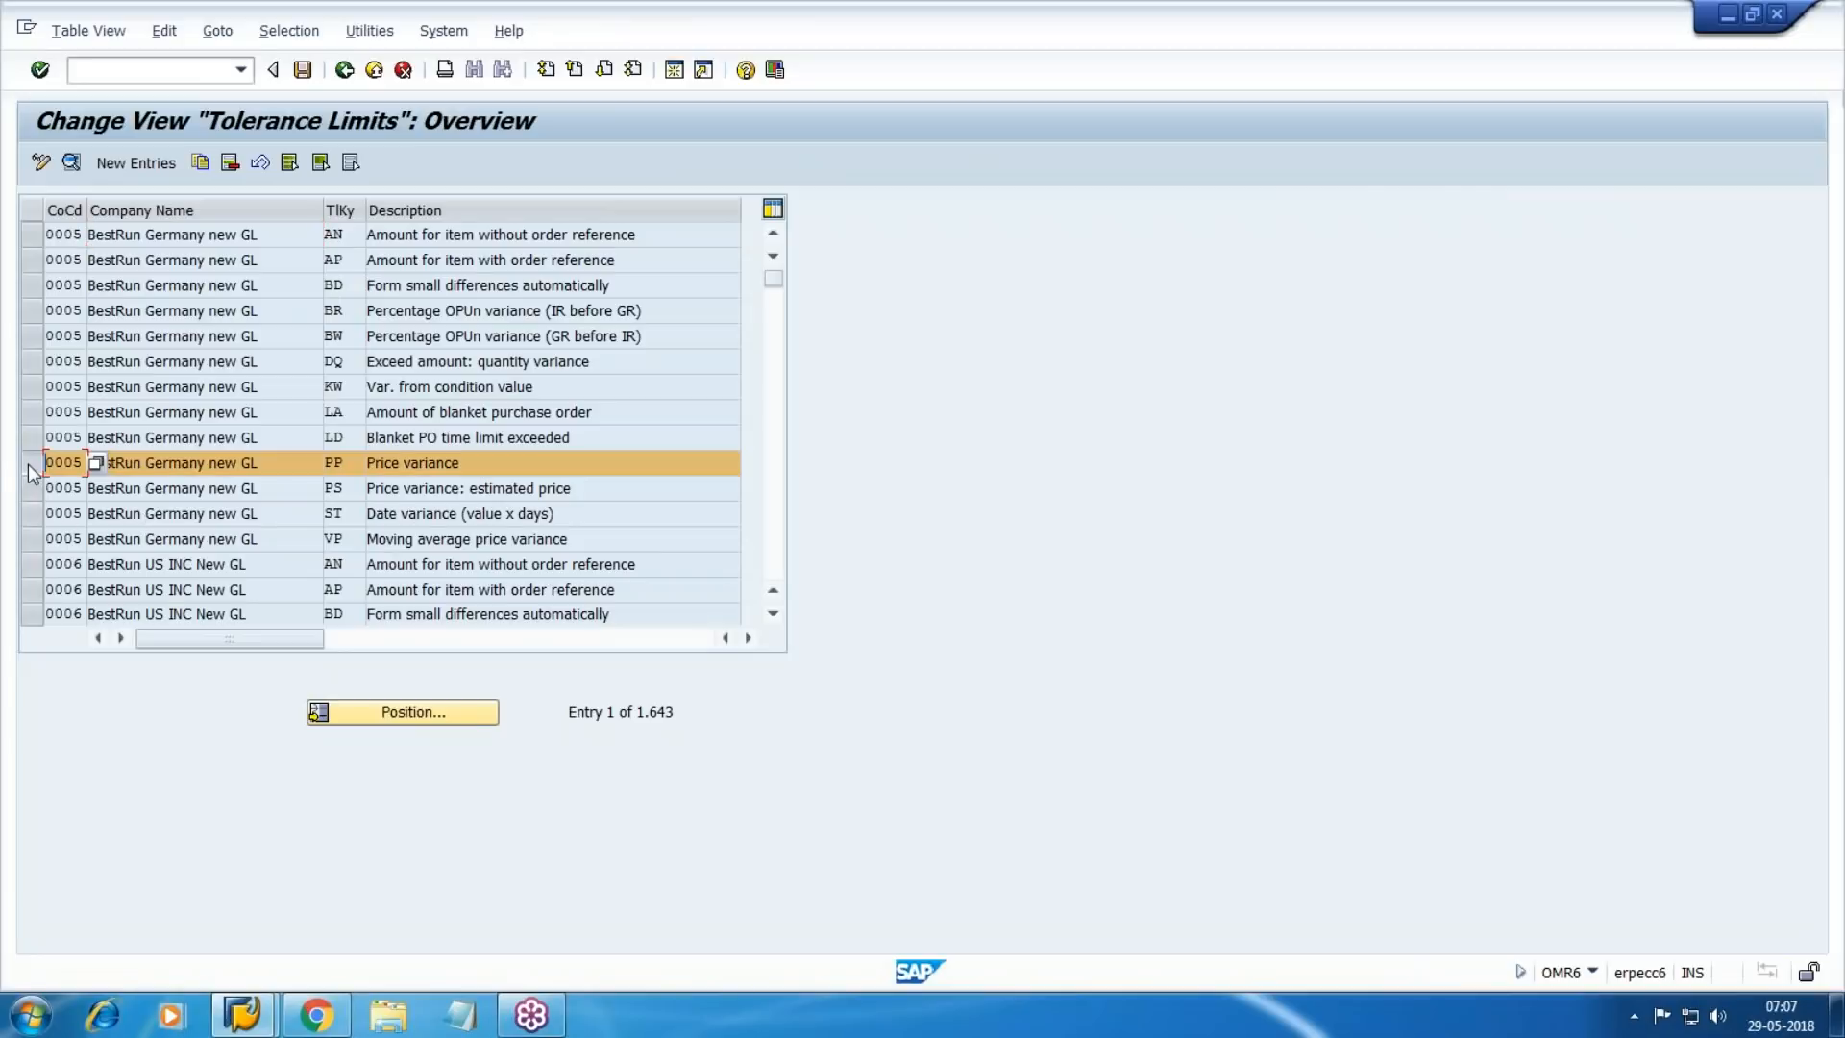
click(34, 490)
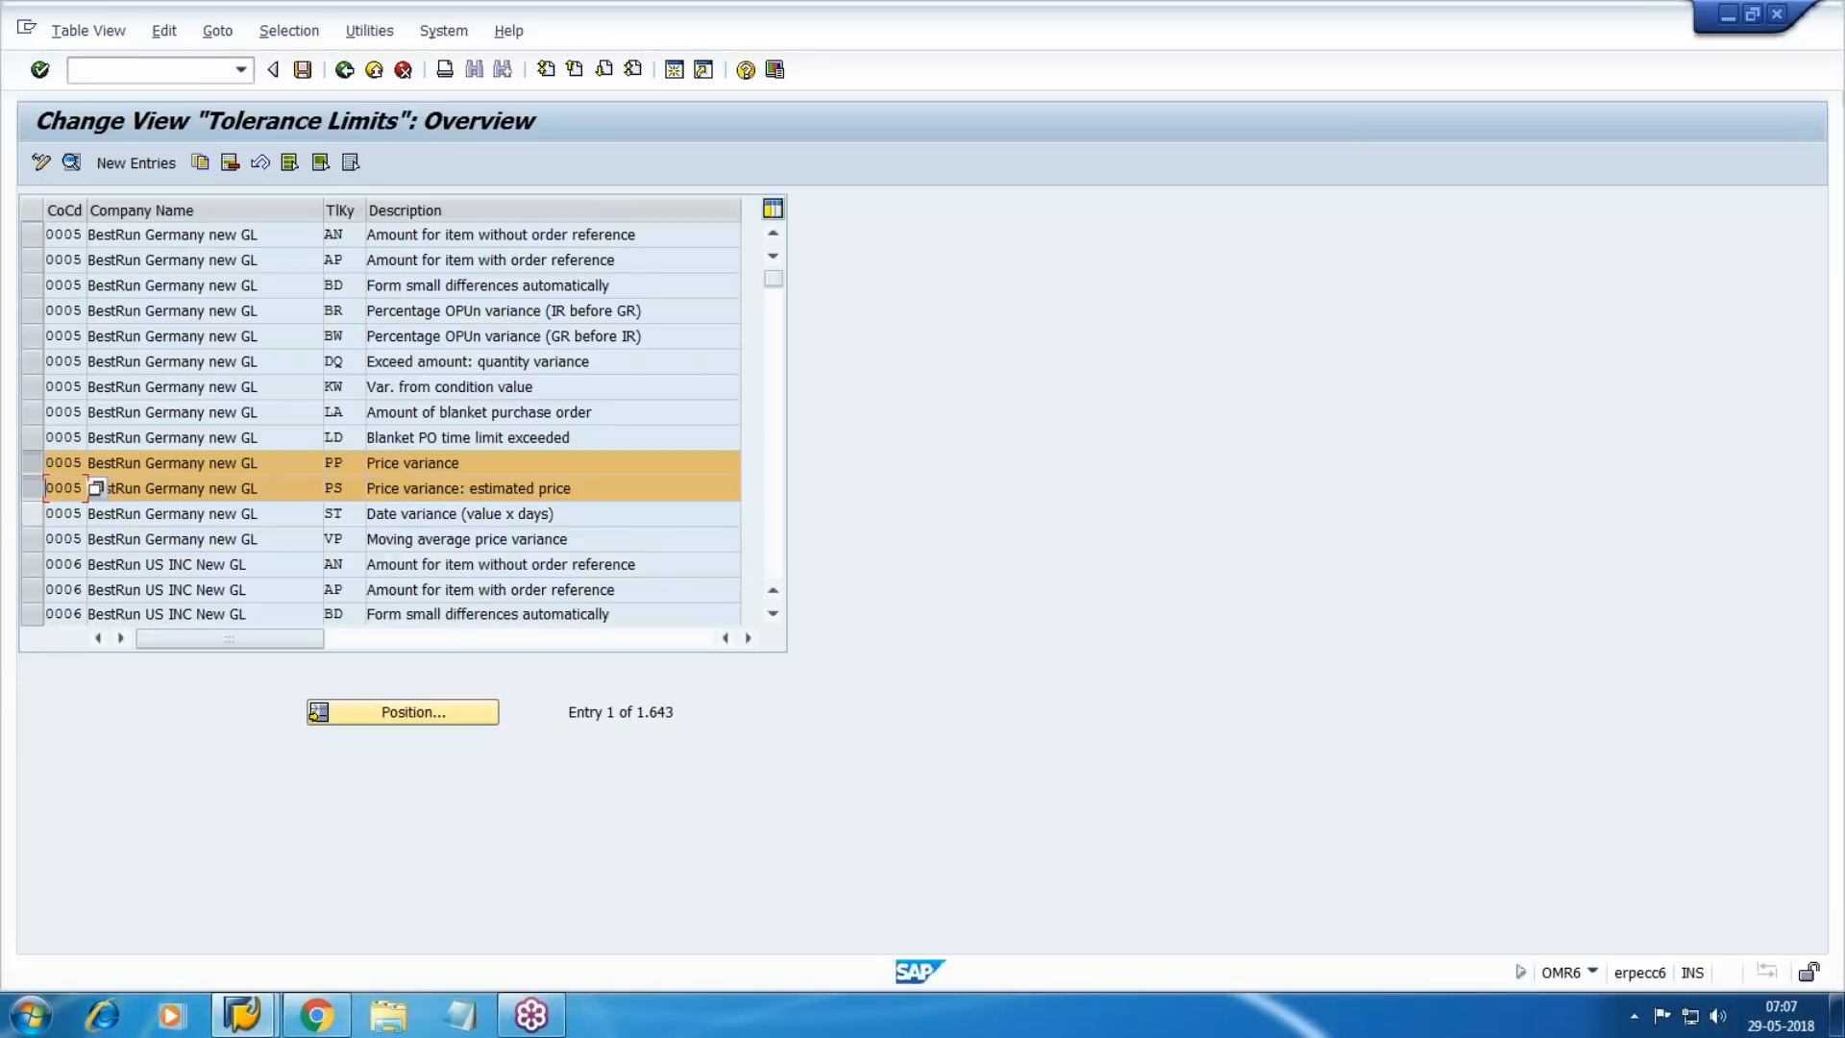
click(35, 513)
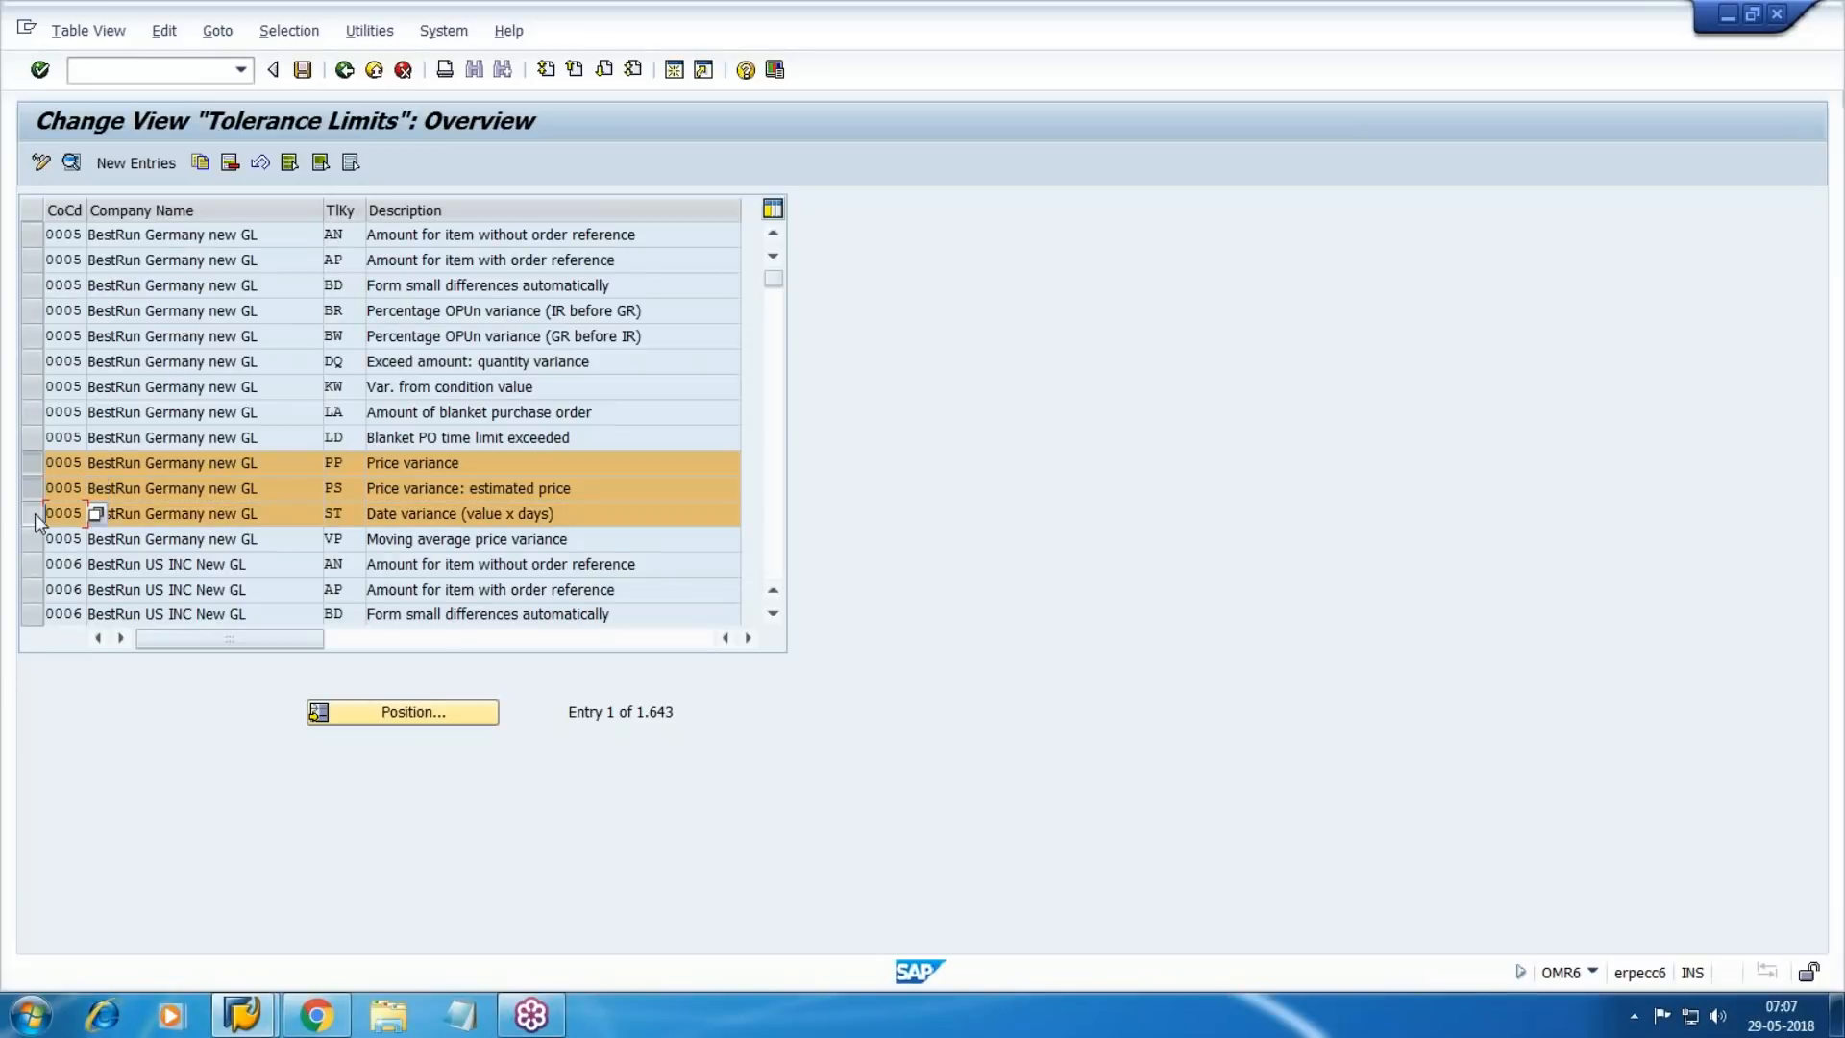
click(23, 611)
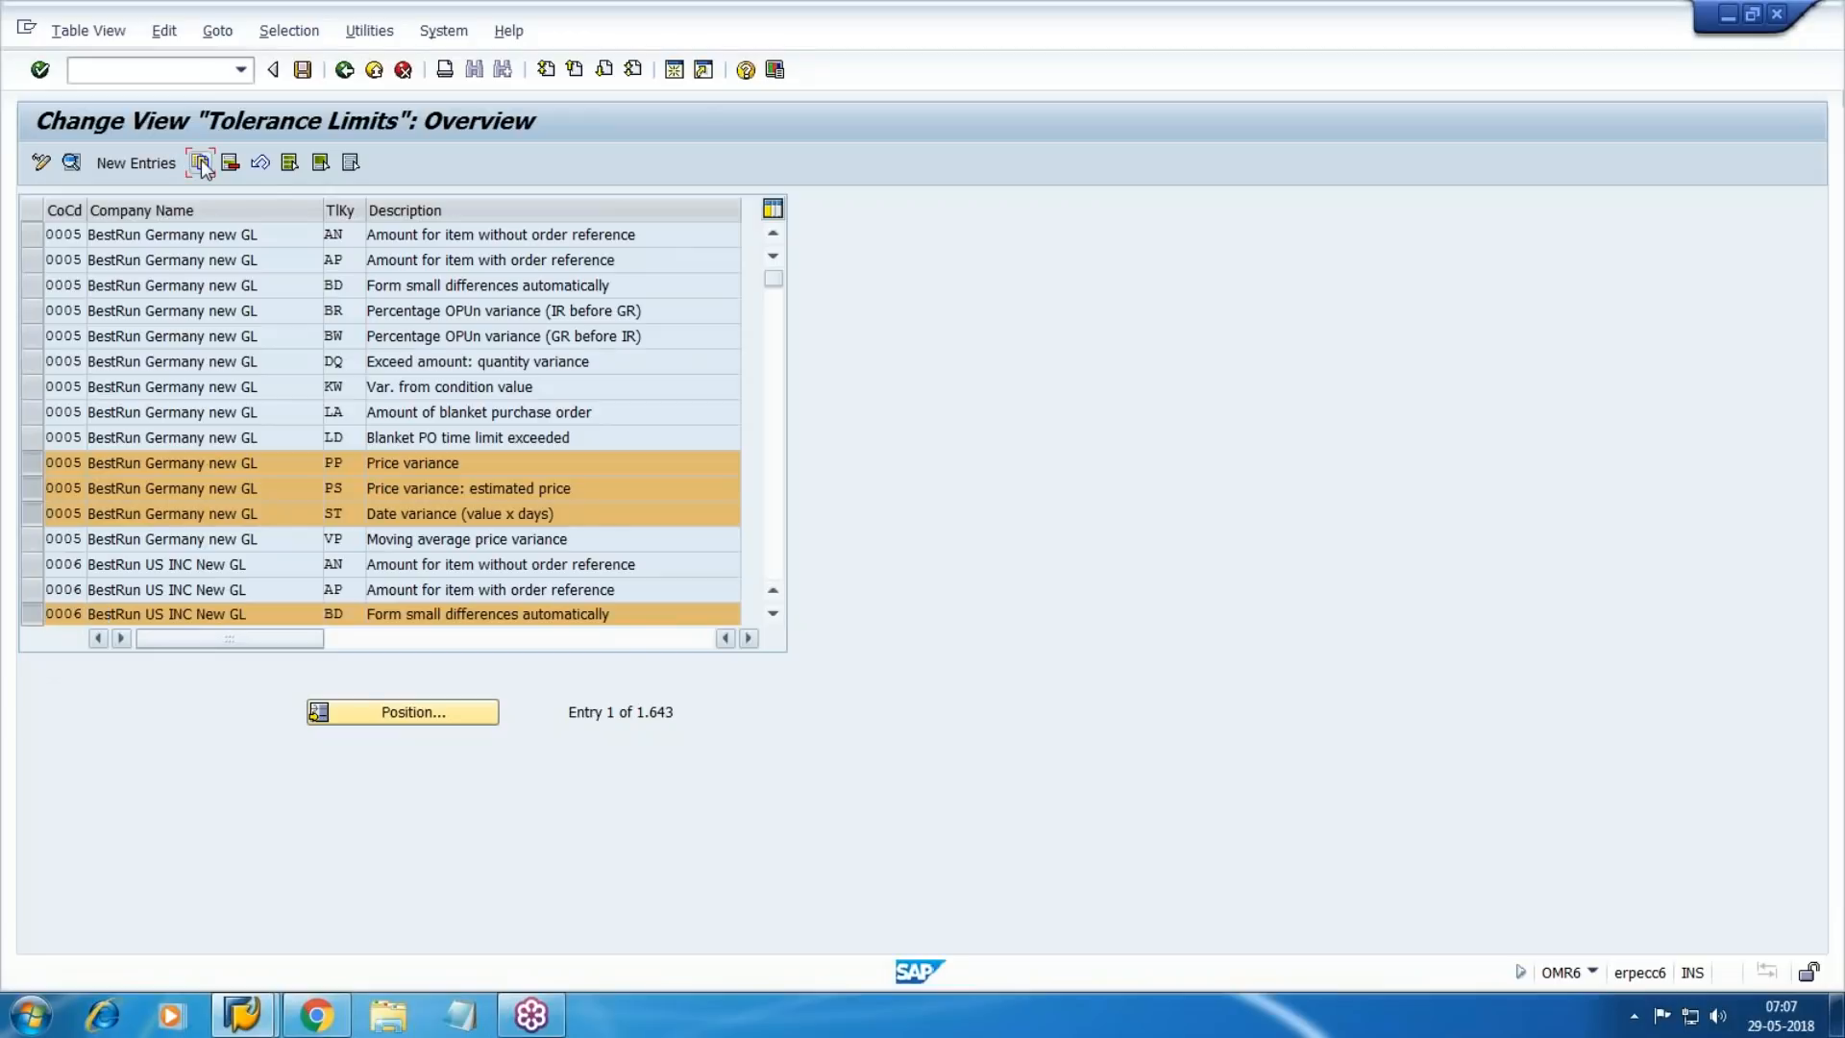
click(200, 161)
key(Tab)
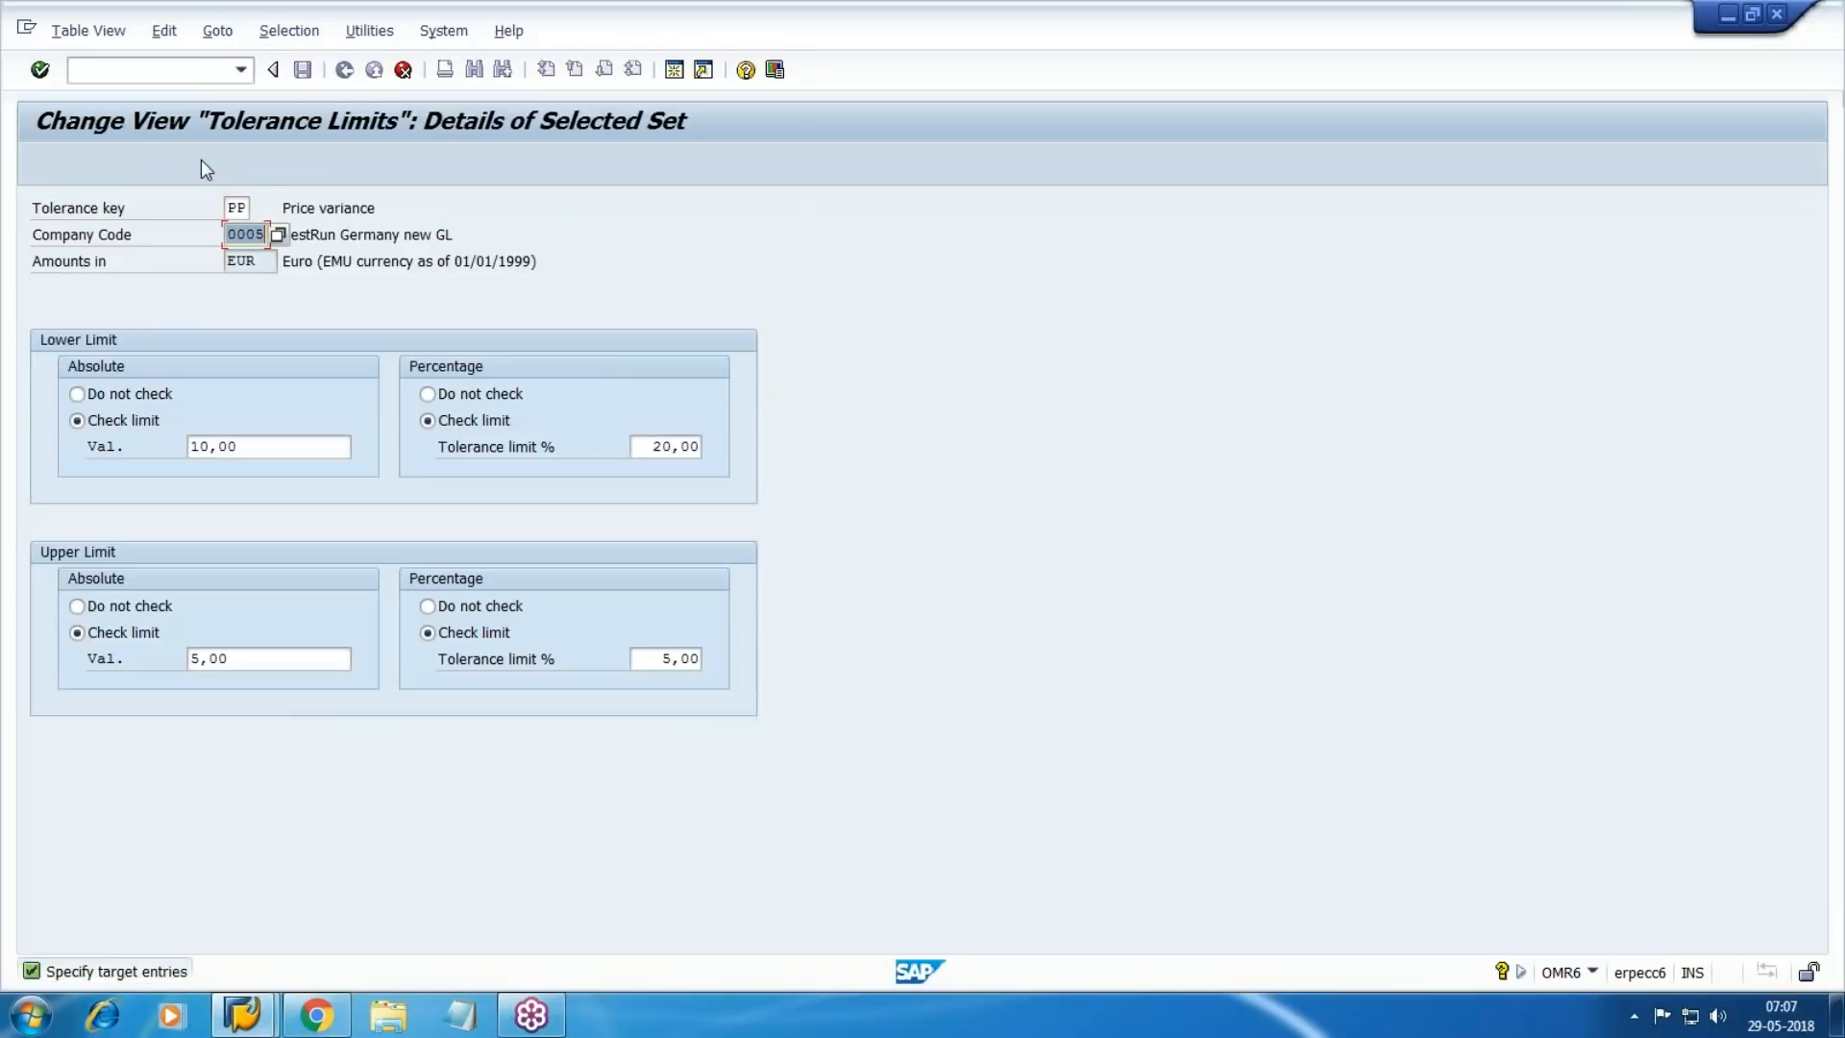
text(MM01)
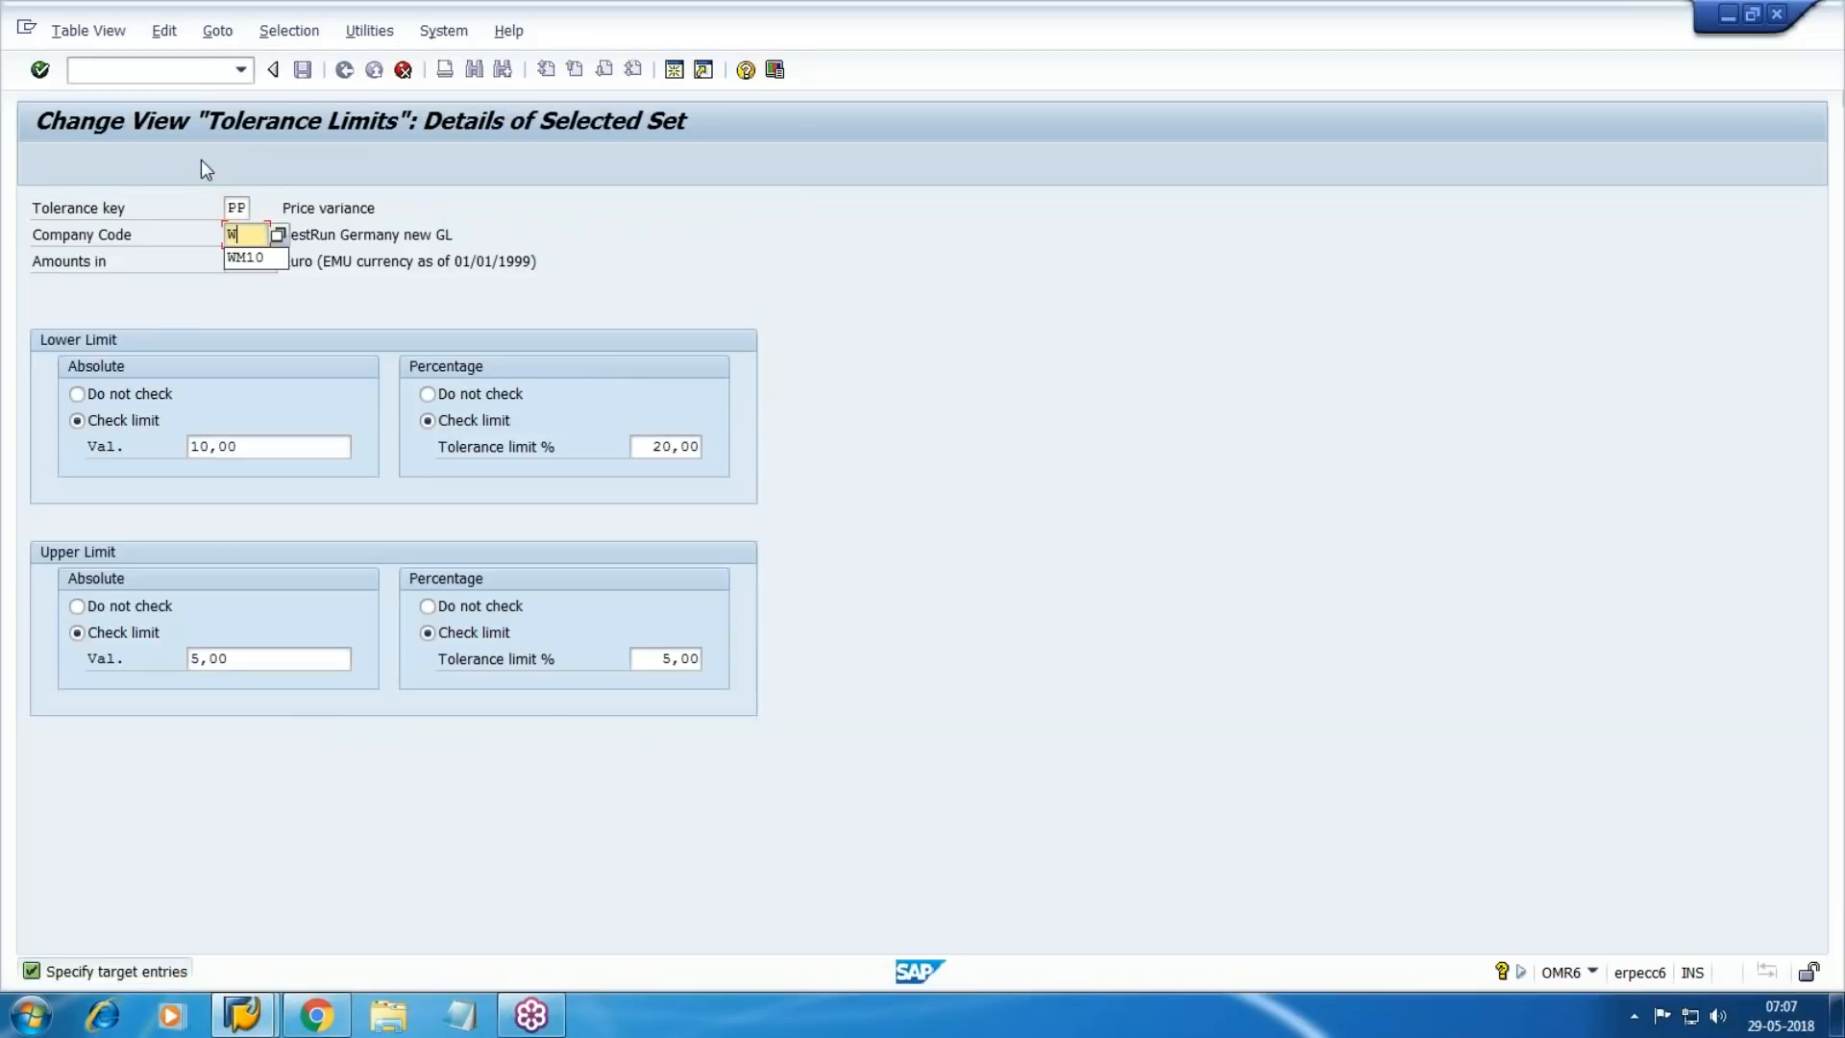
key(Return)
key(Tab)
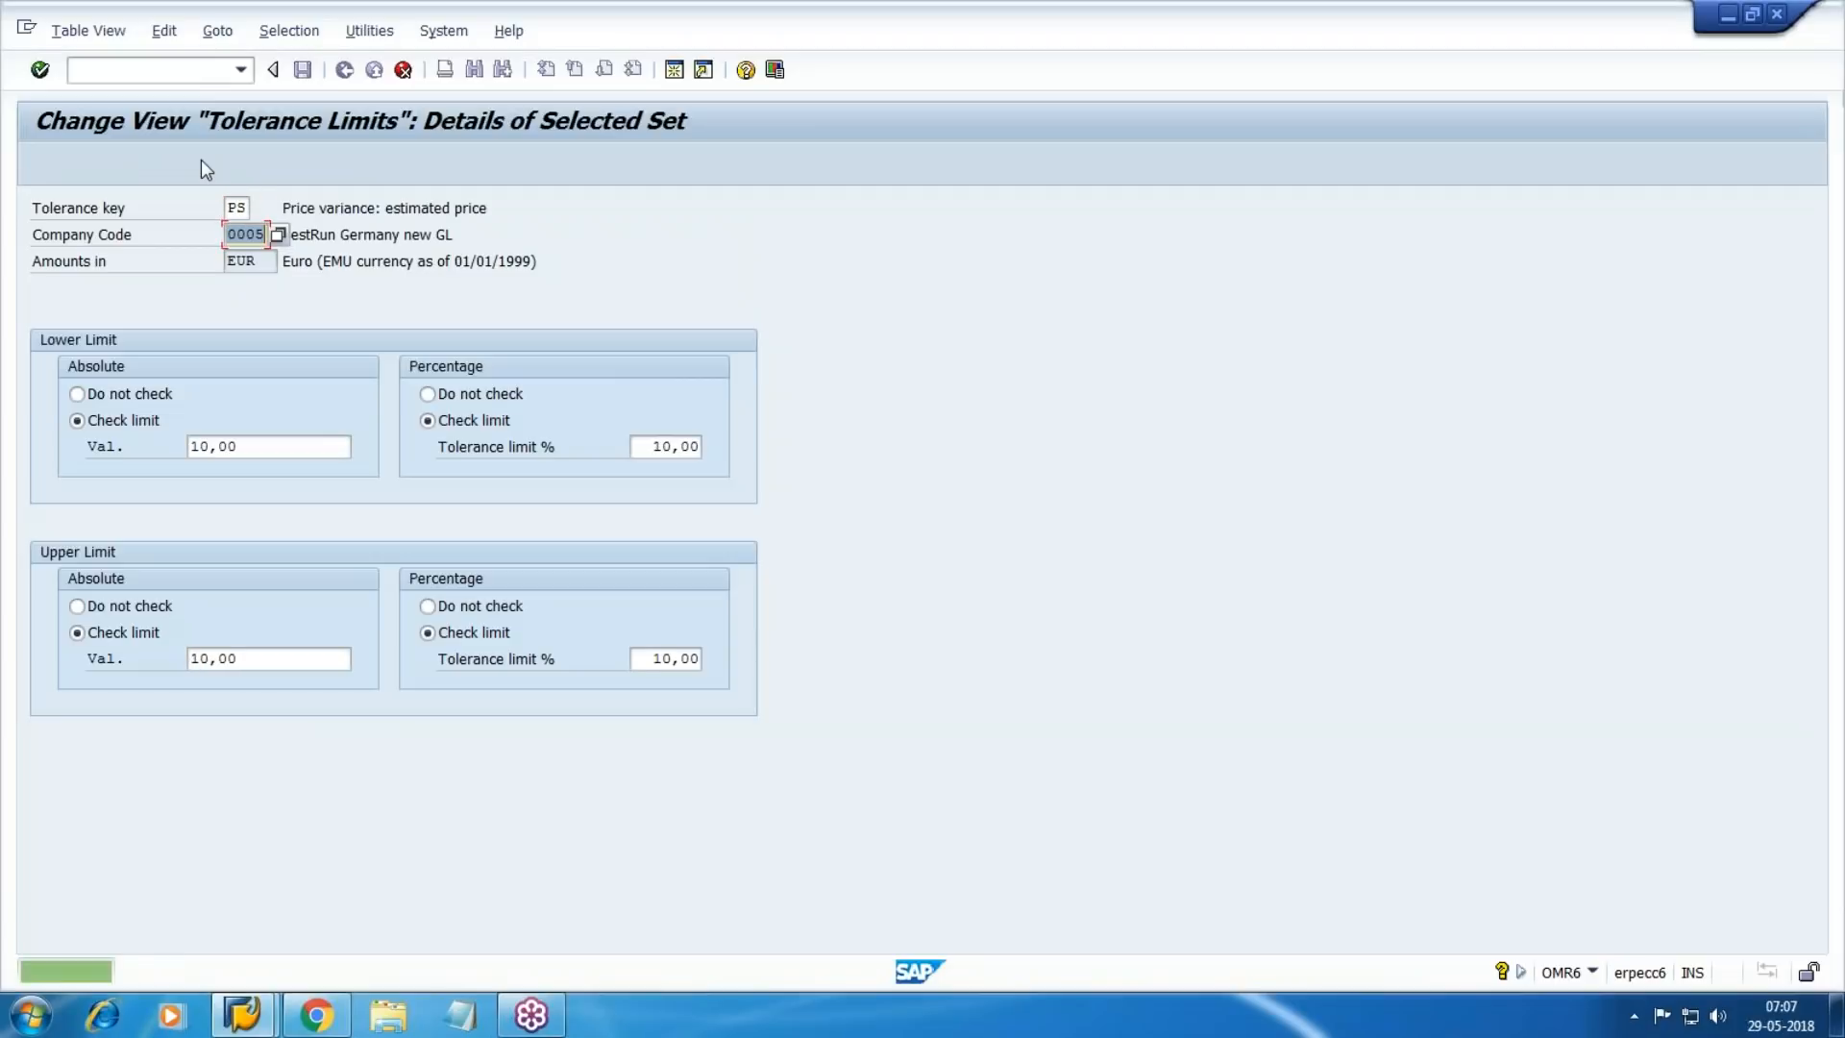
text(WM10)
key(Return)
key(Tab)
text(WM10)
key(Return)
key(Tab)
text(WM10)
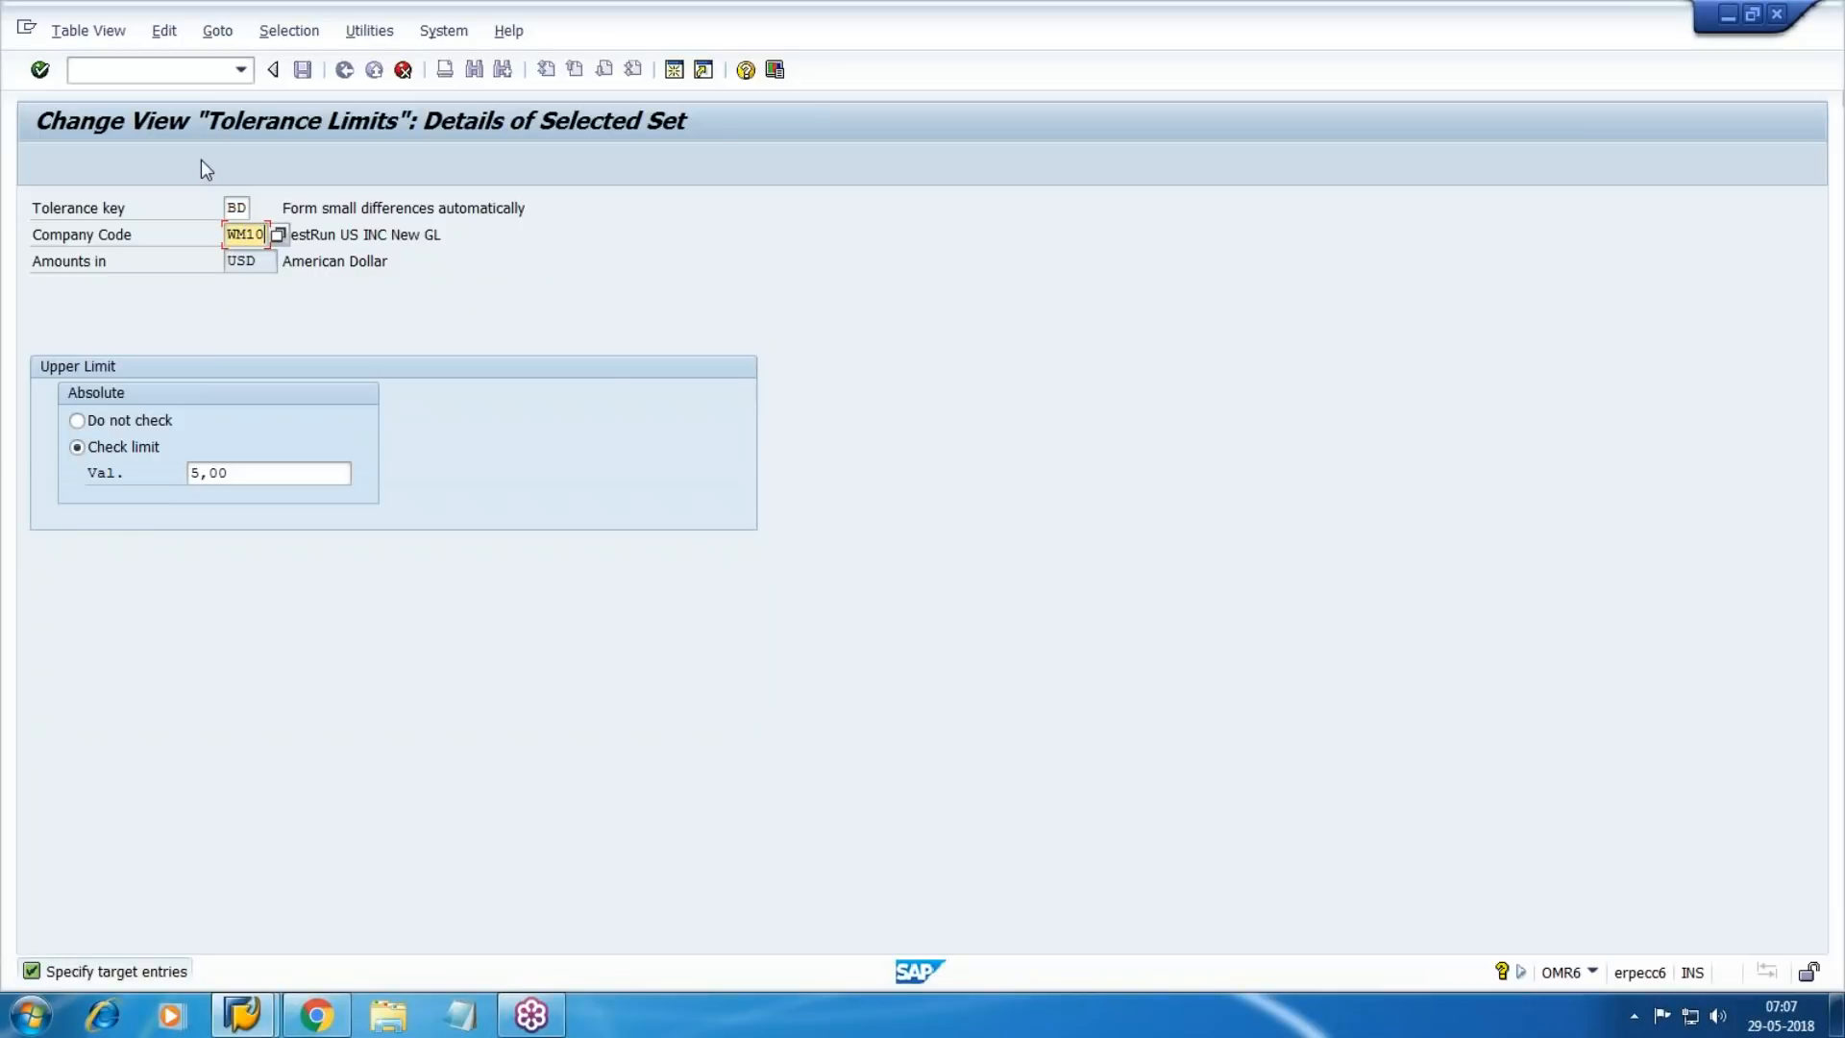
key(Return)
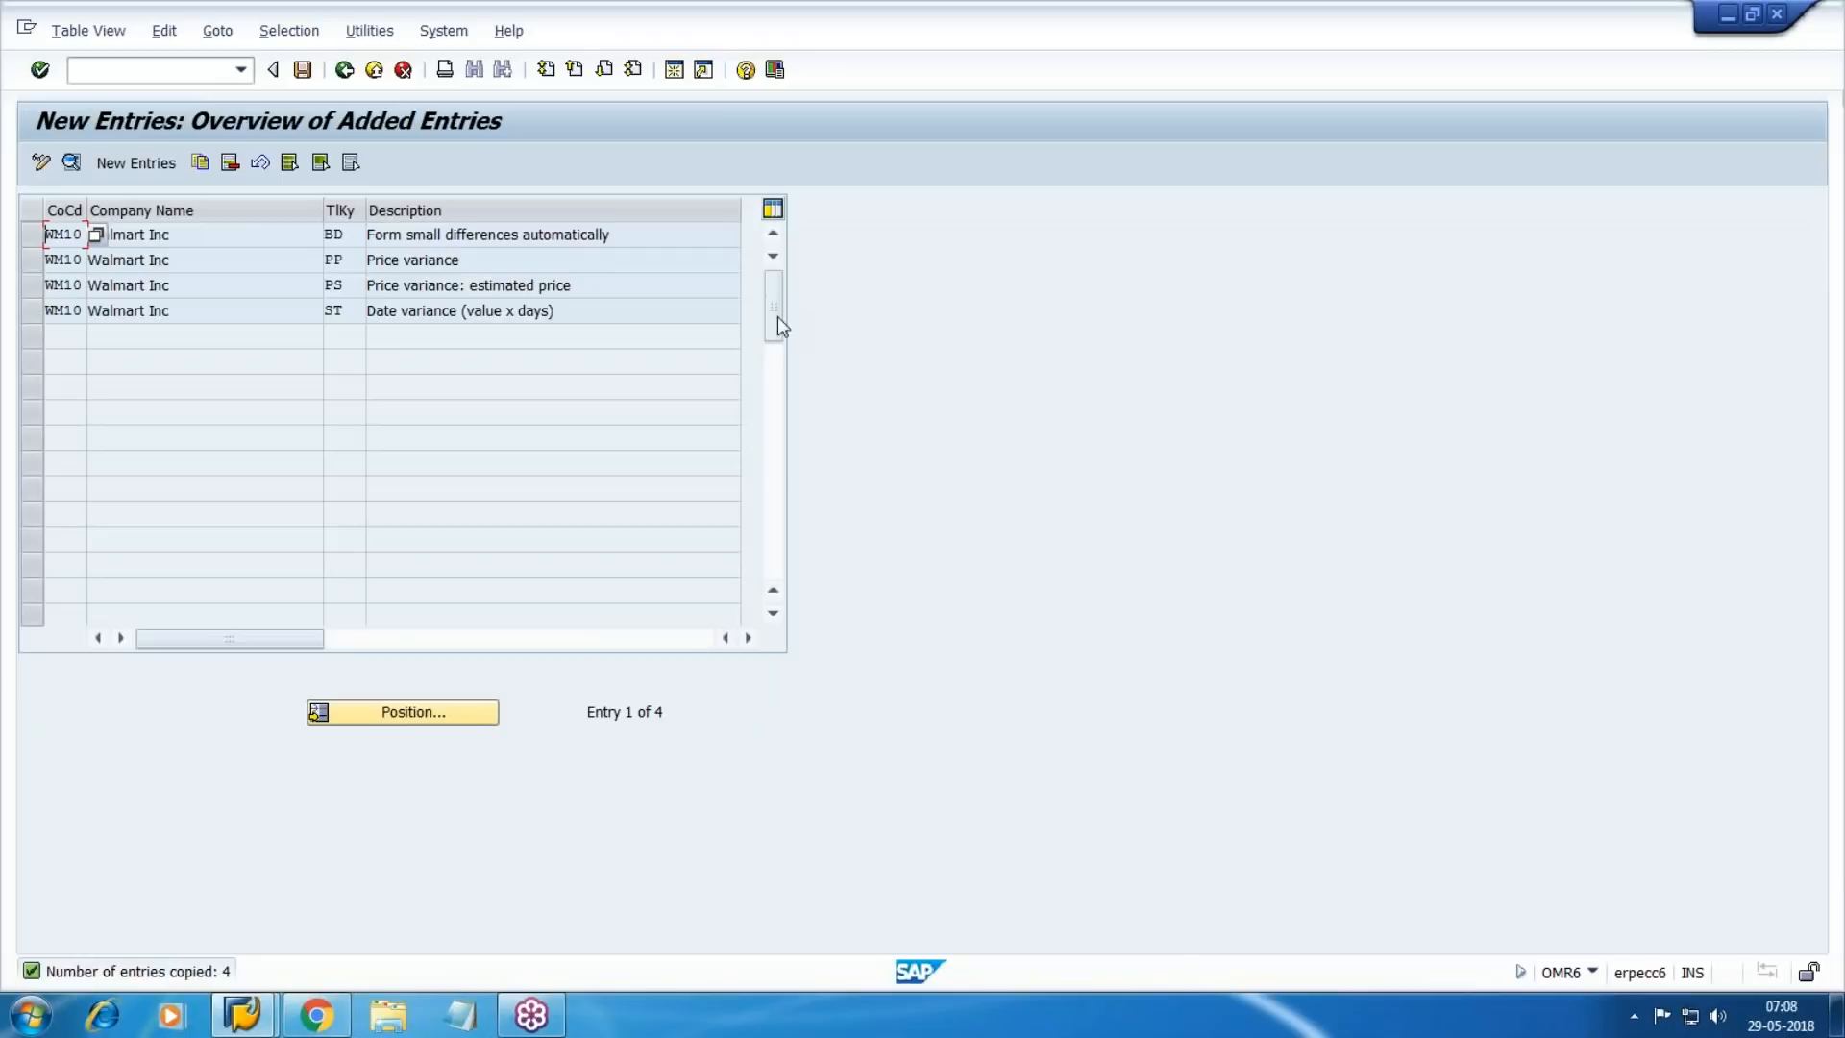
Save the copied invoice tolerance limits to the customizing request and return to the implementation guide.
click(302, 71)
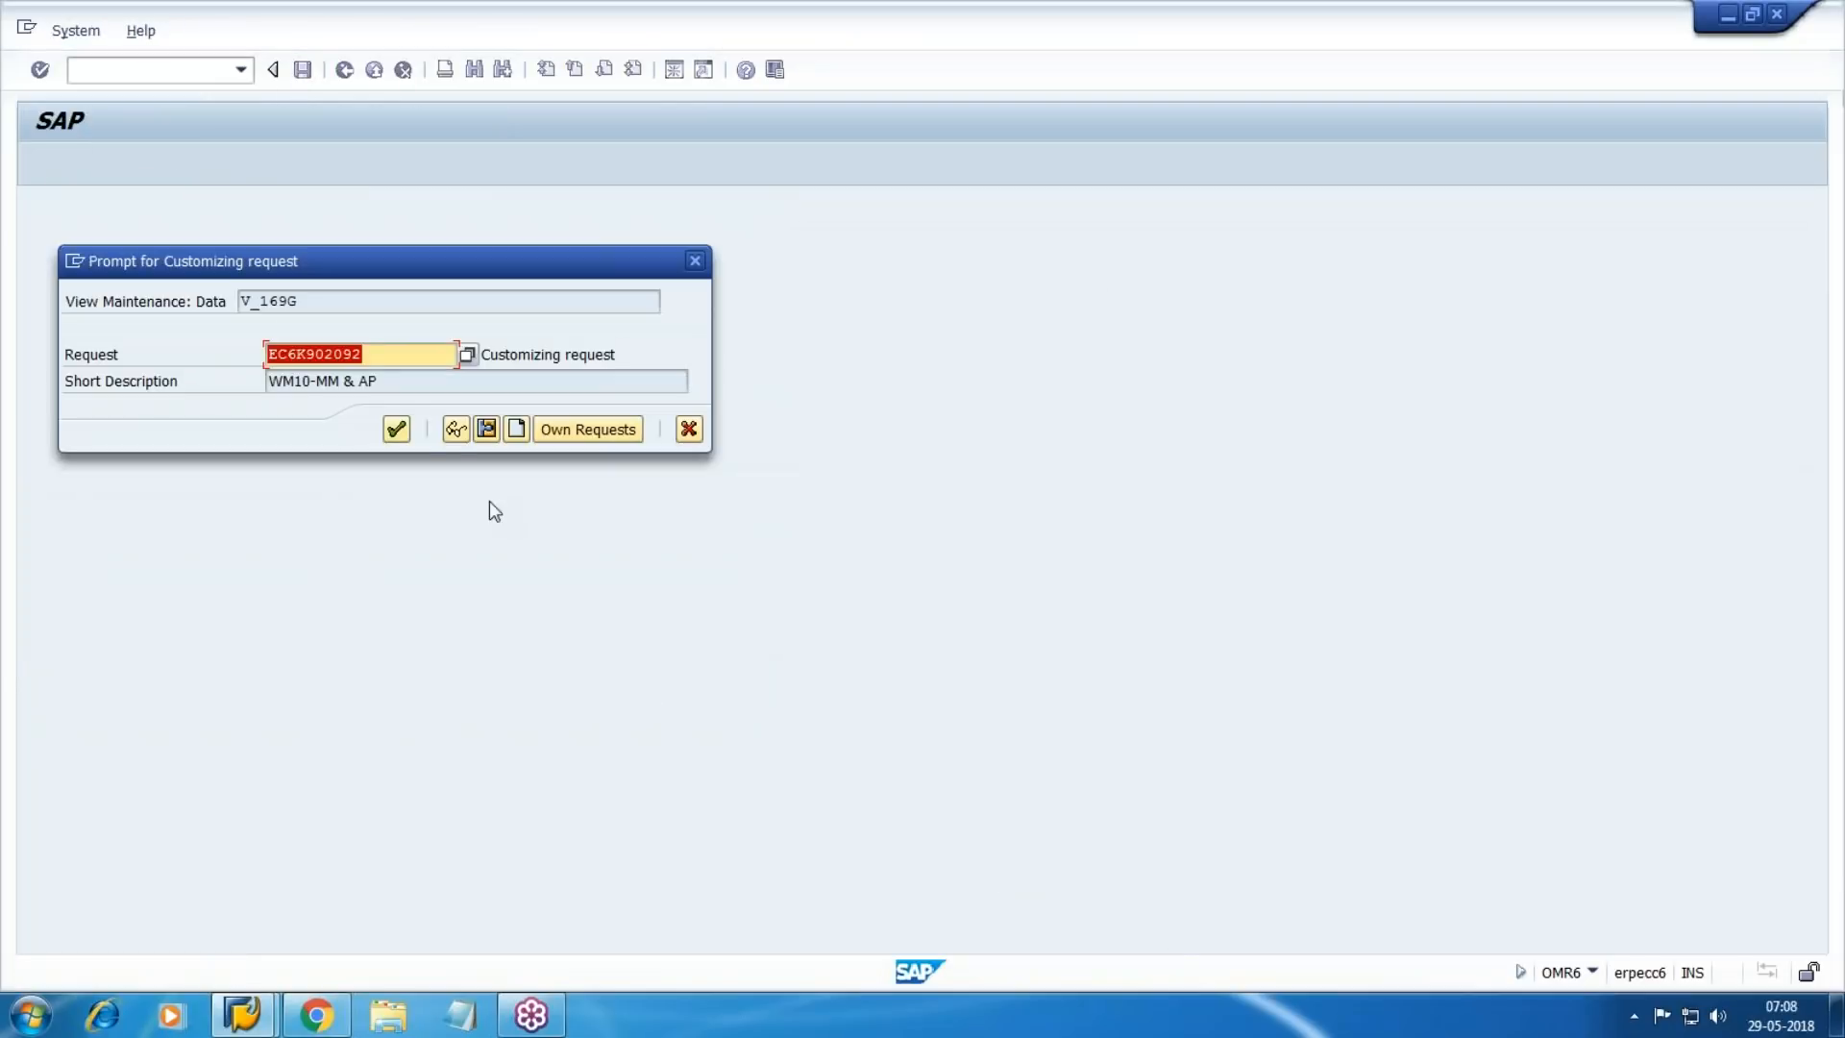
click(407, 437)
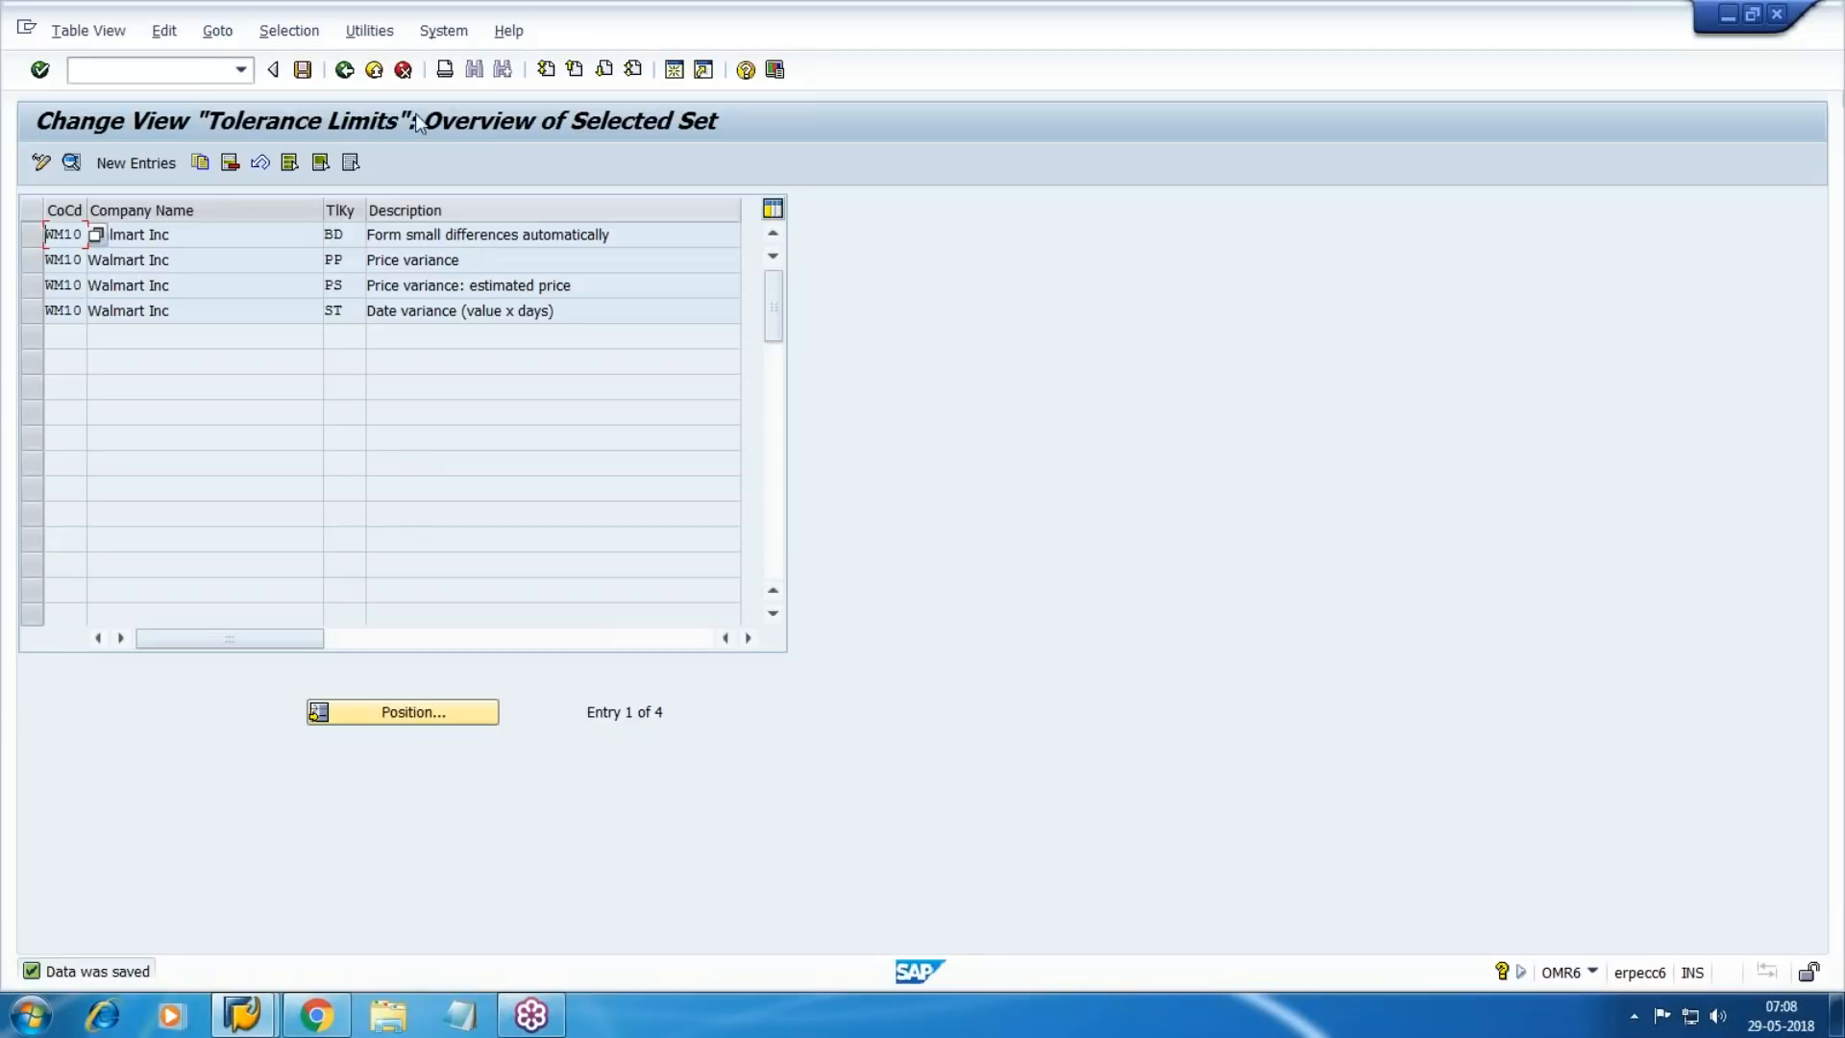
click(305, 72)
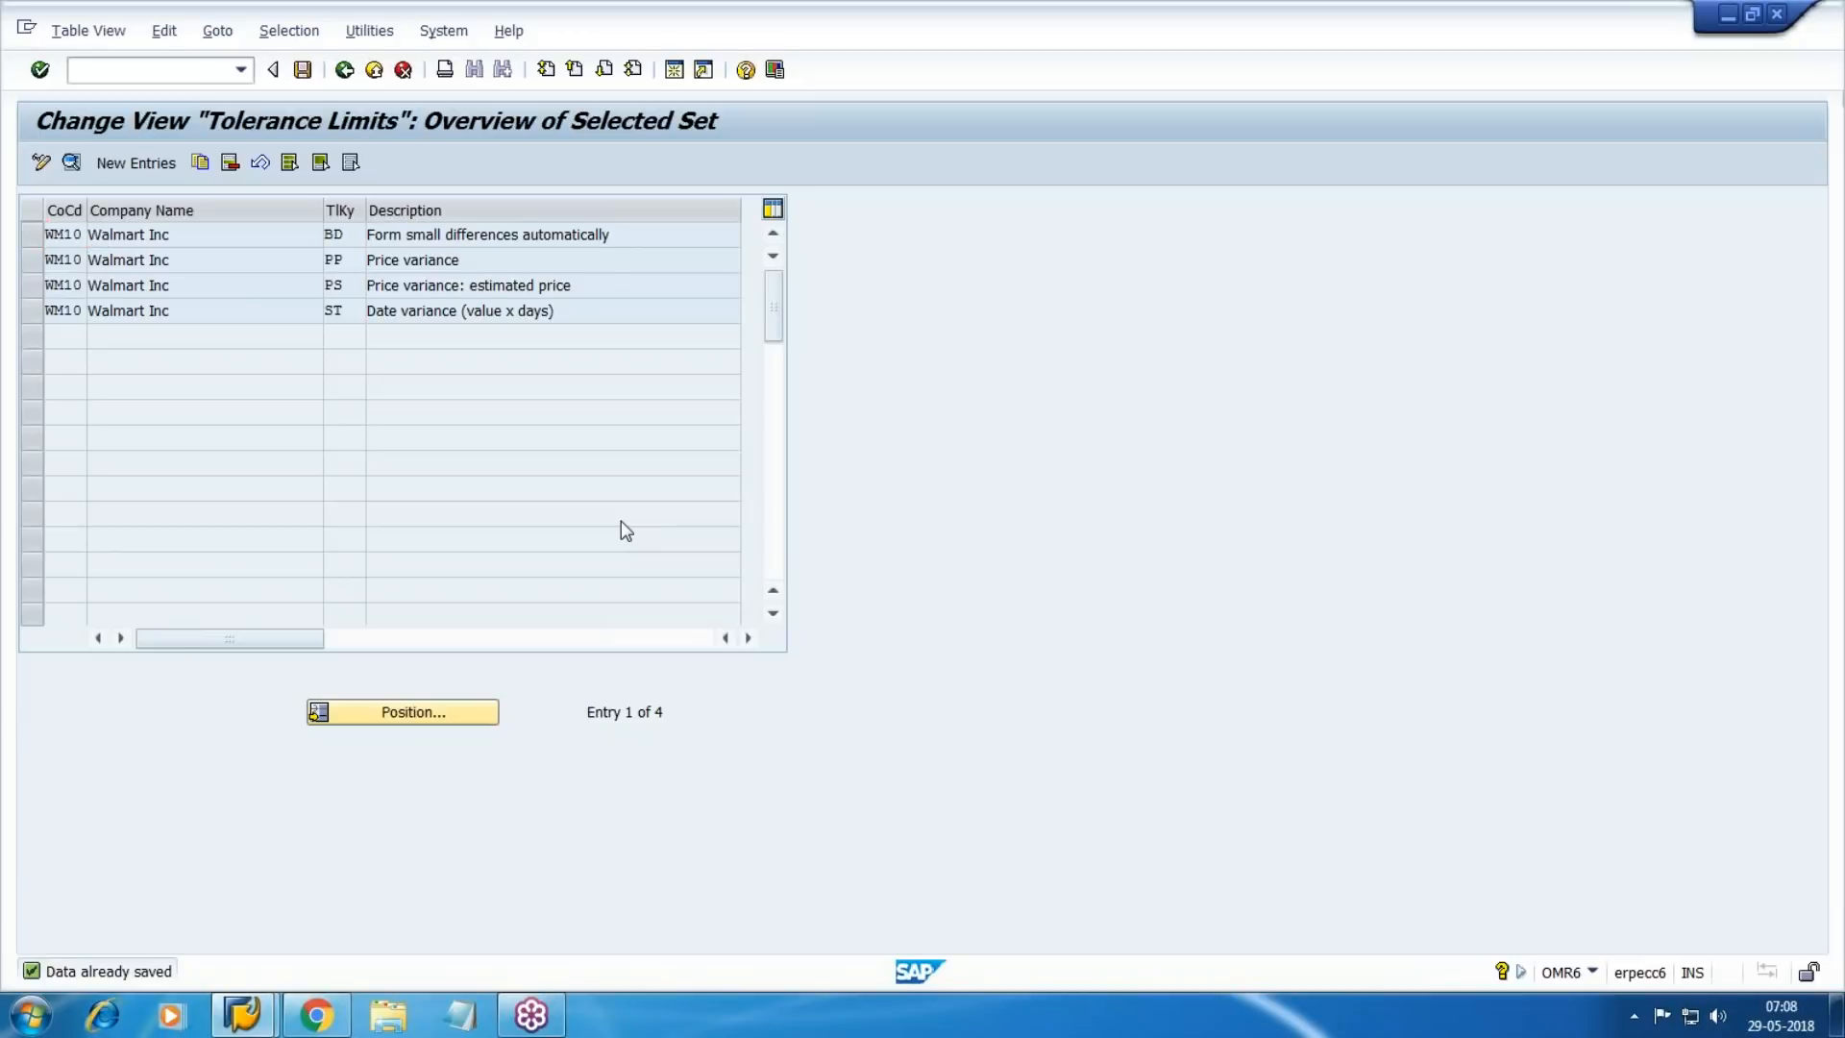
key(F3)
key(F3)
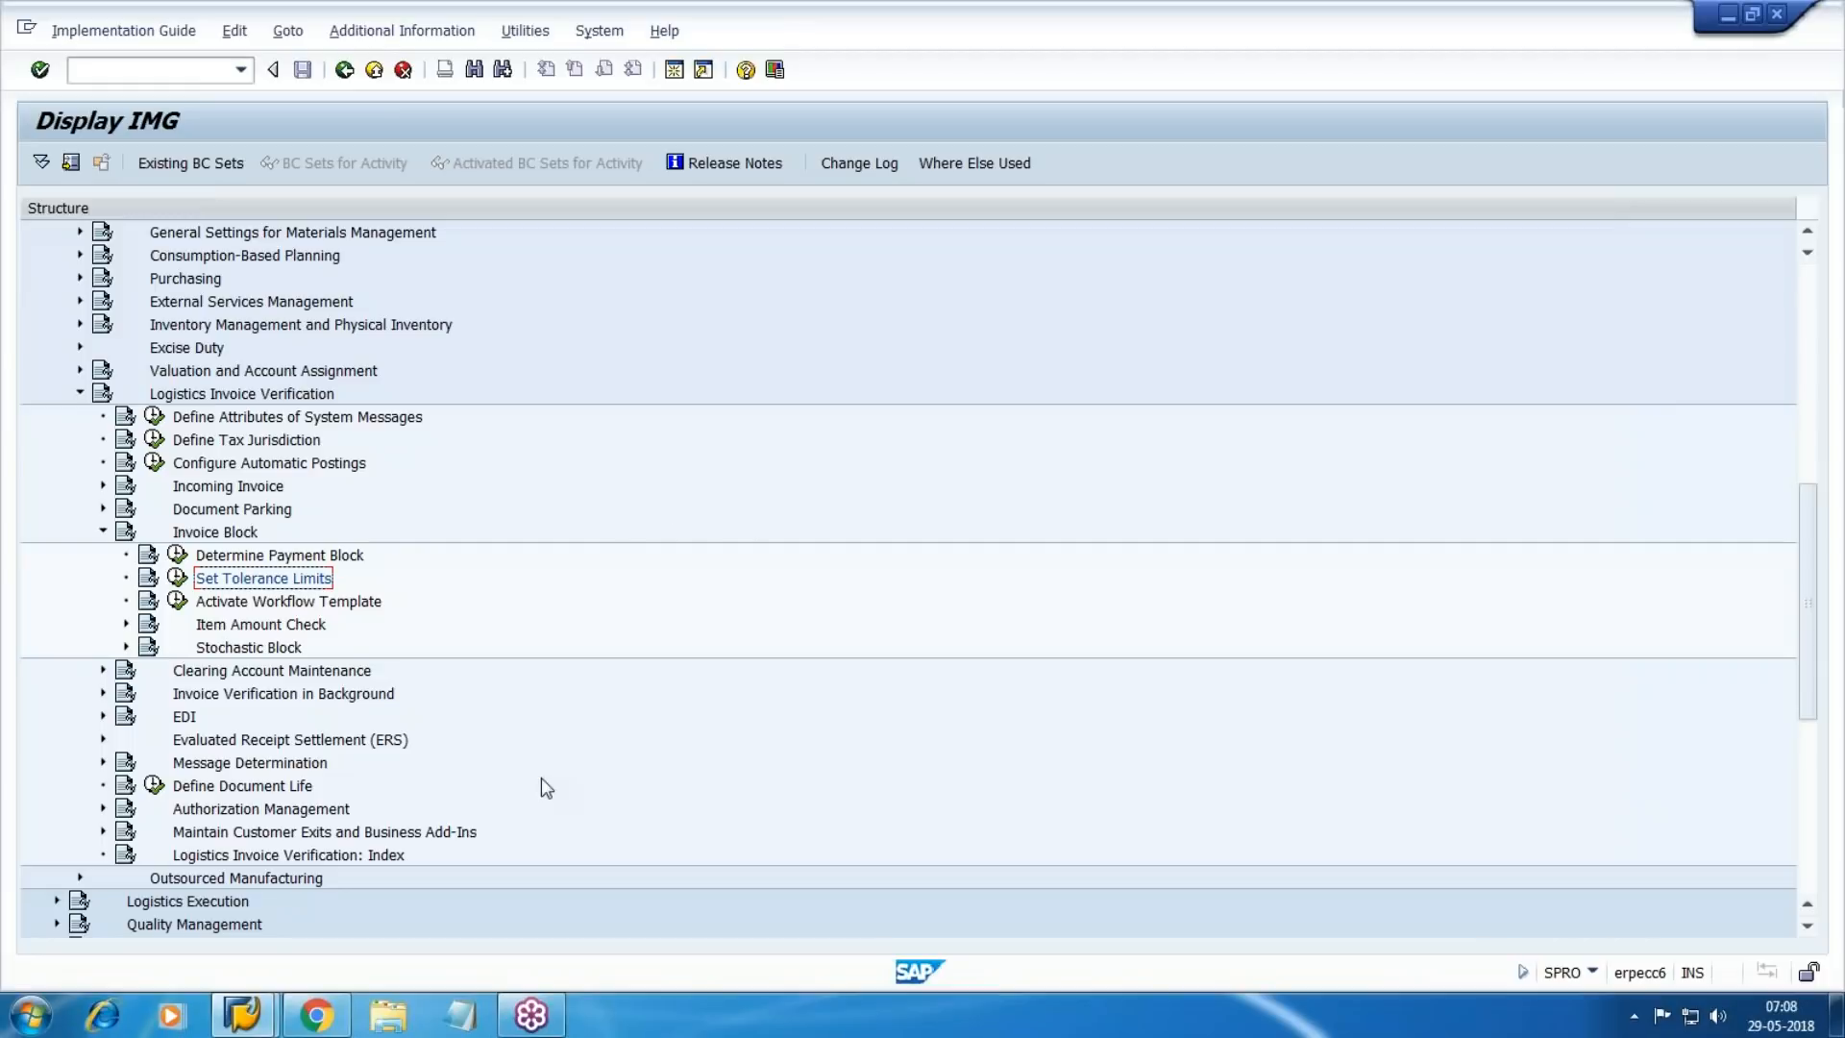
Open the Define Automatic Status Change activity for Invoice Verification in Background.
click(102, 531)
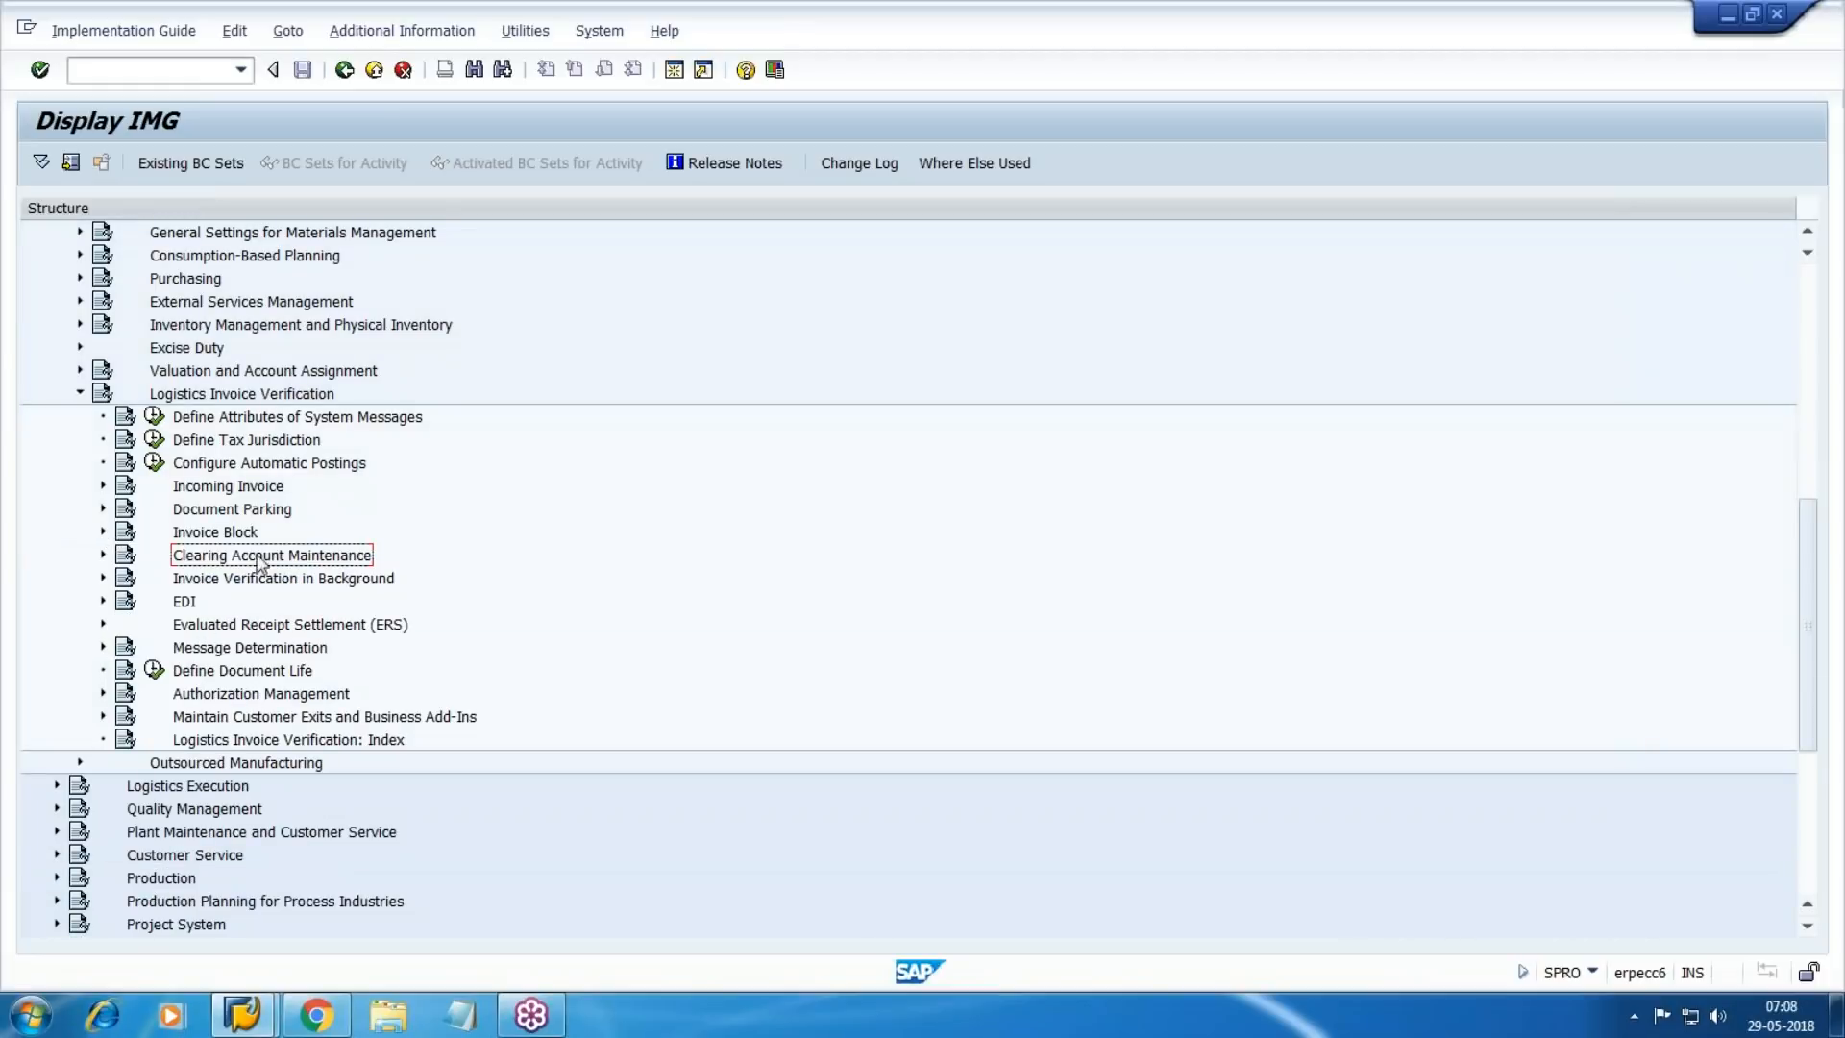
click(326, 584)
click(104, 578)
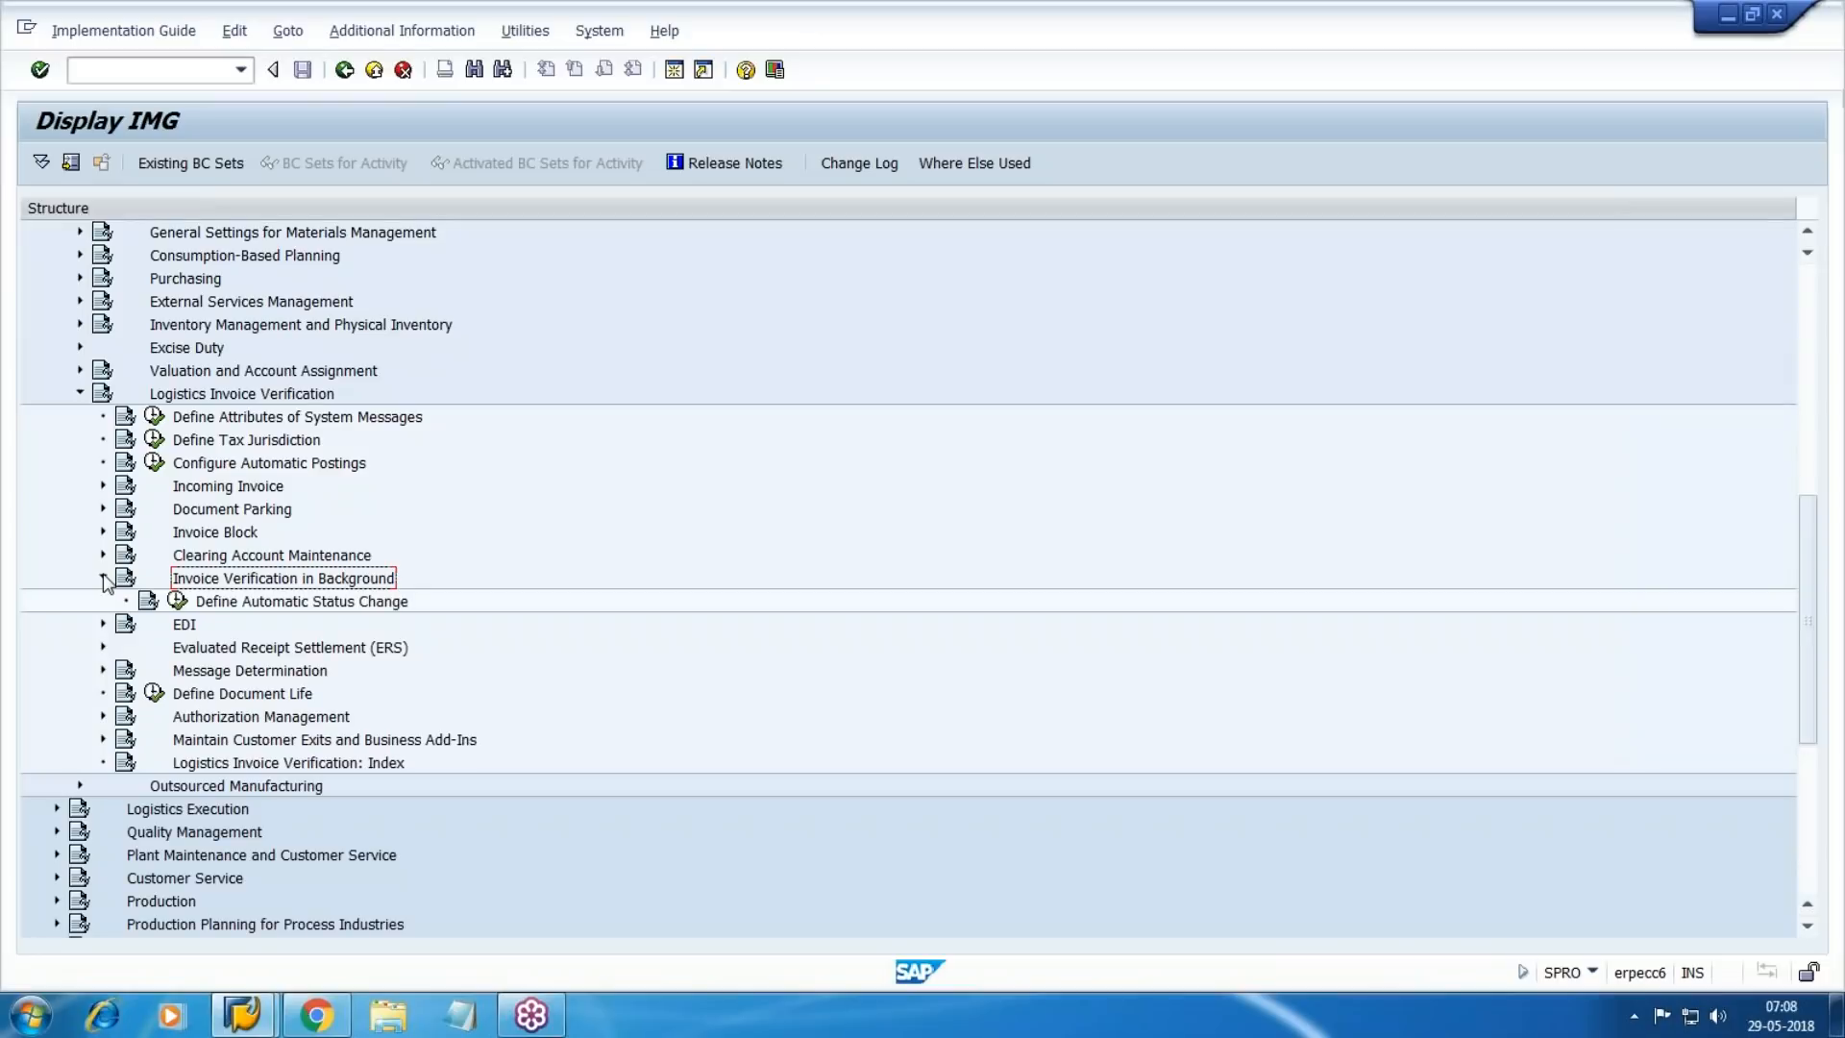
click(178, 605)
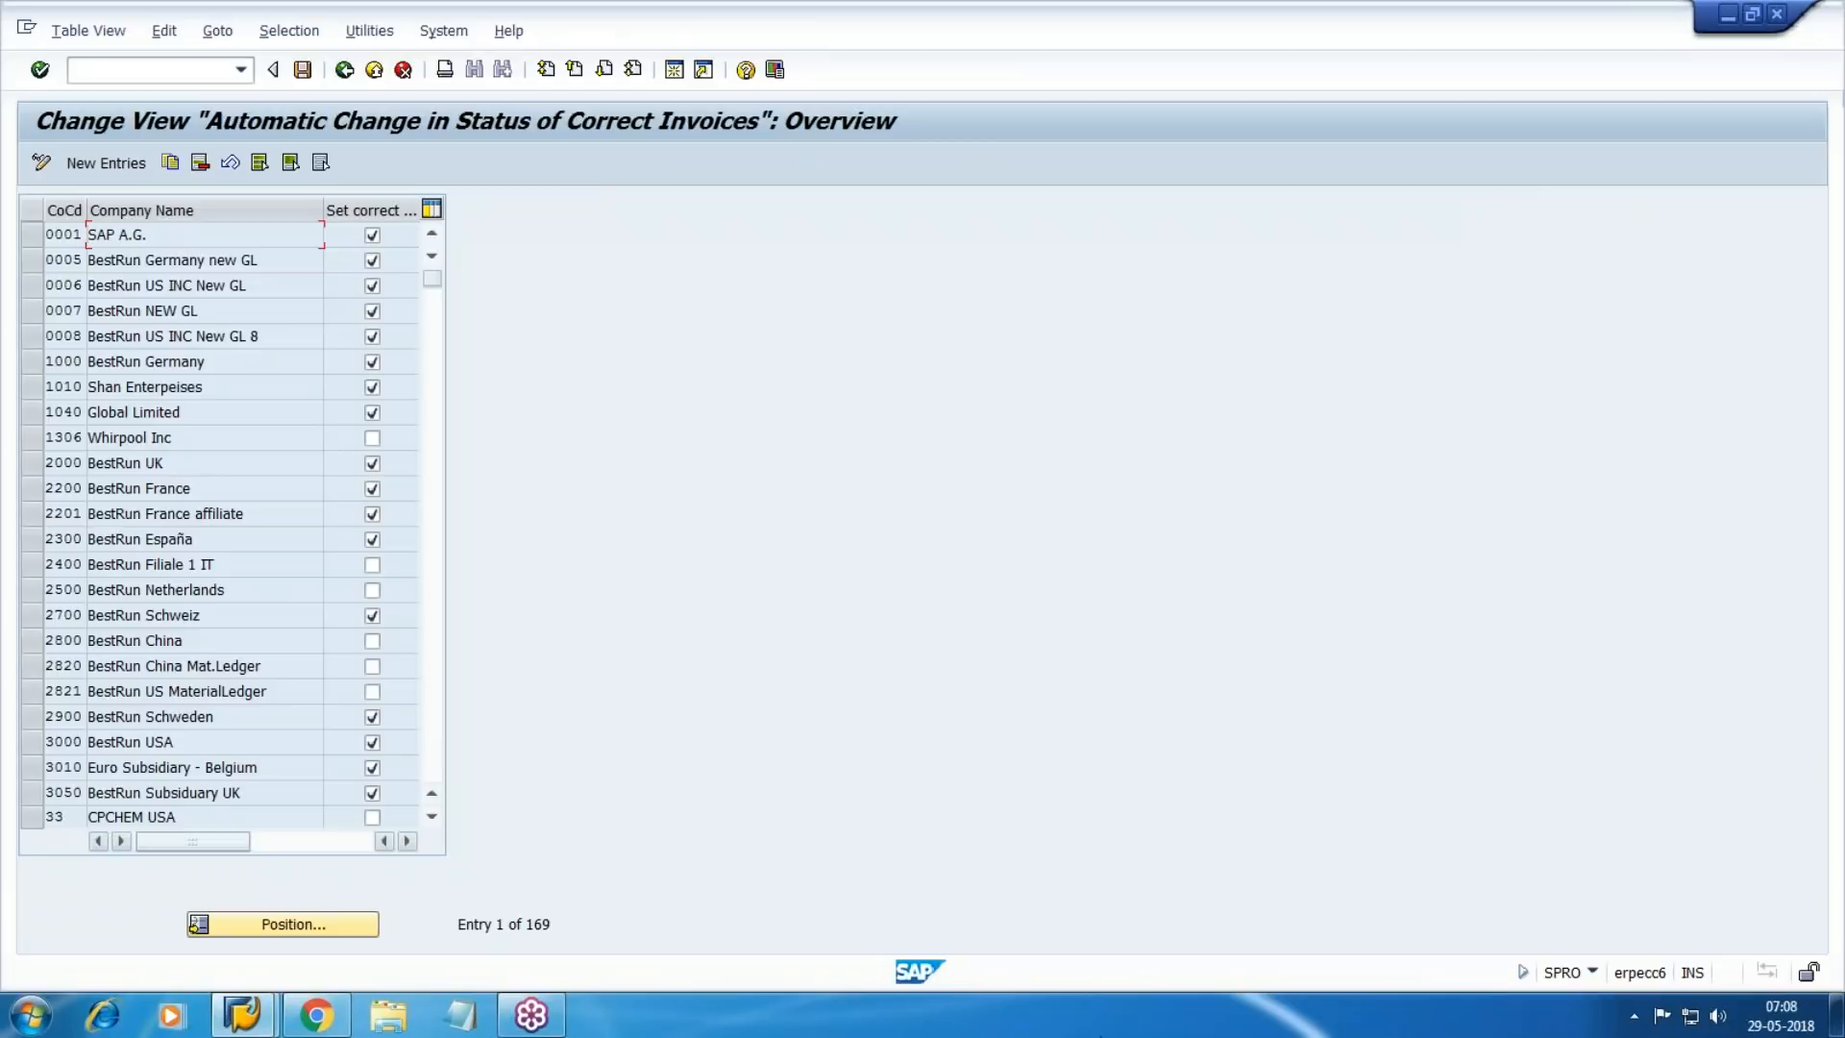
Add an automatic status change entry for company code WM10, save it to the customizing request and return to the overview.
click(105, 164)
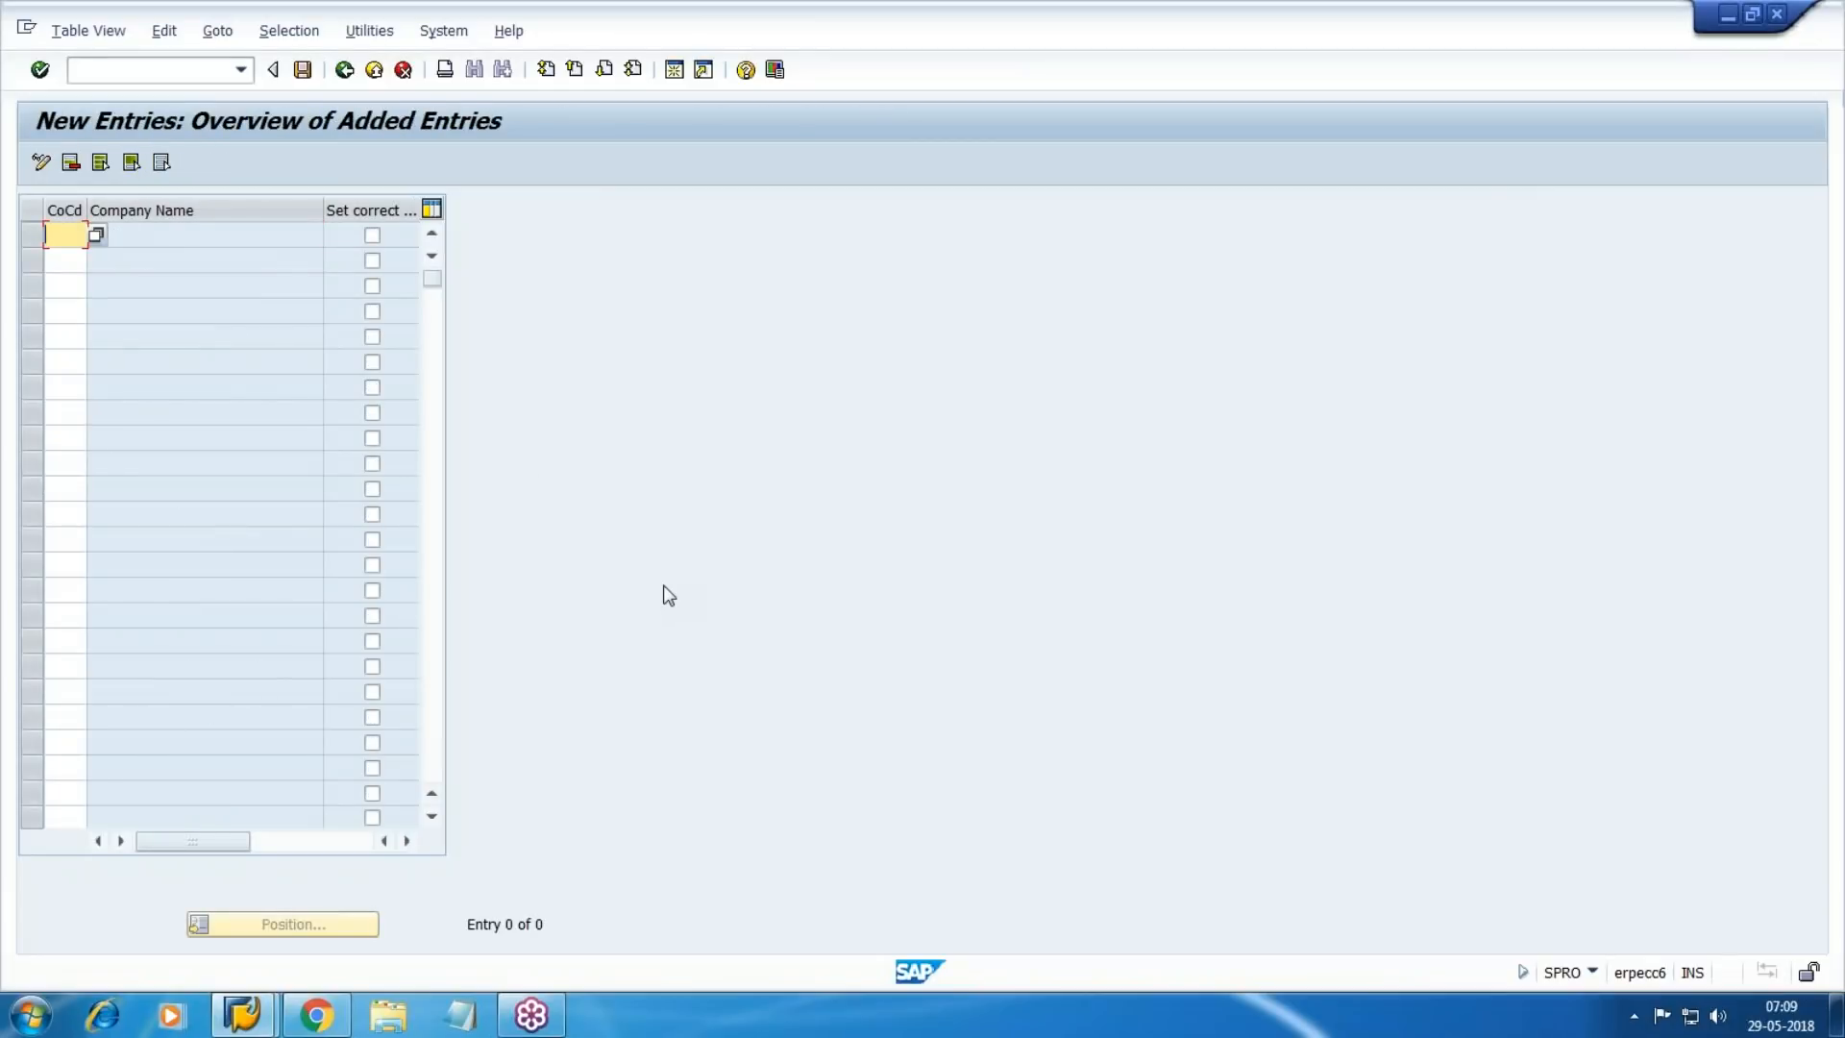
text(WM10)
key(Return)
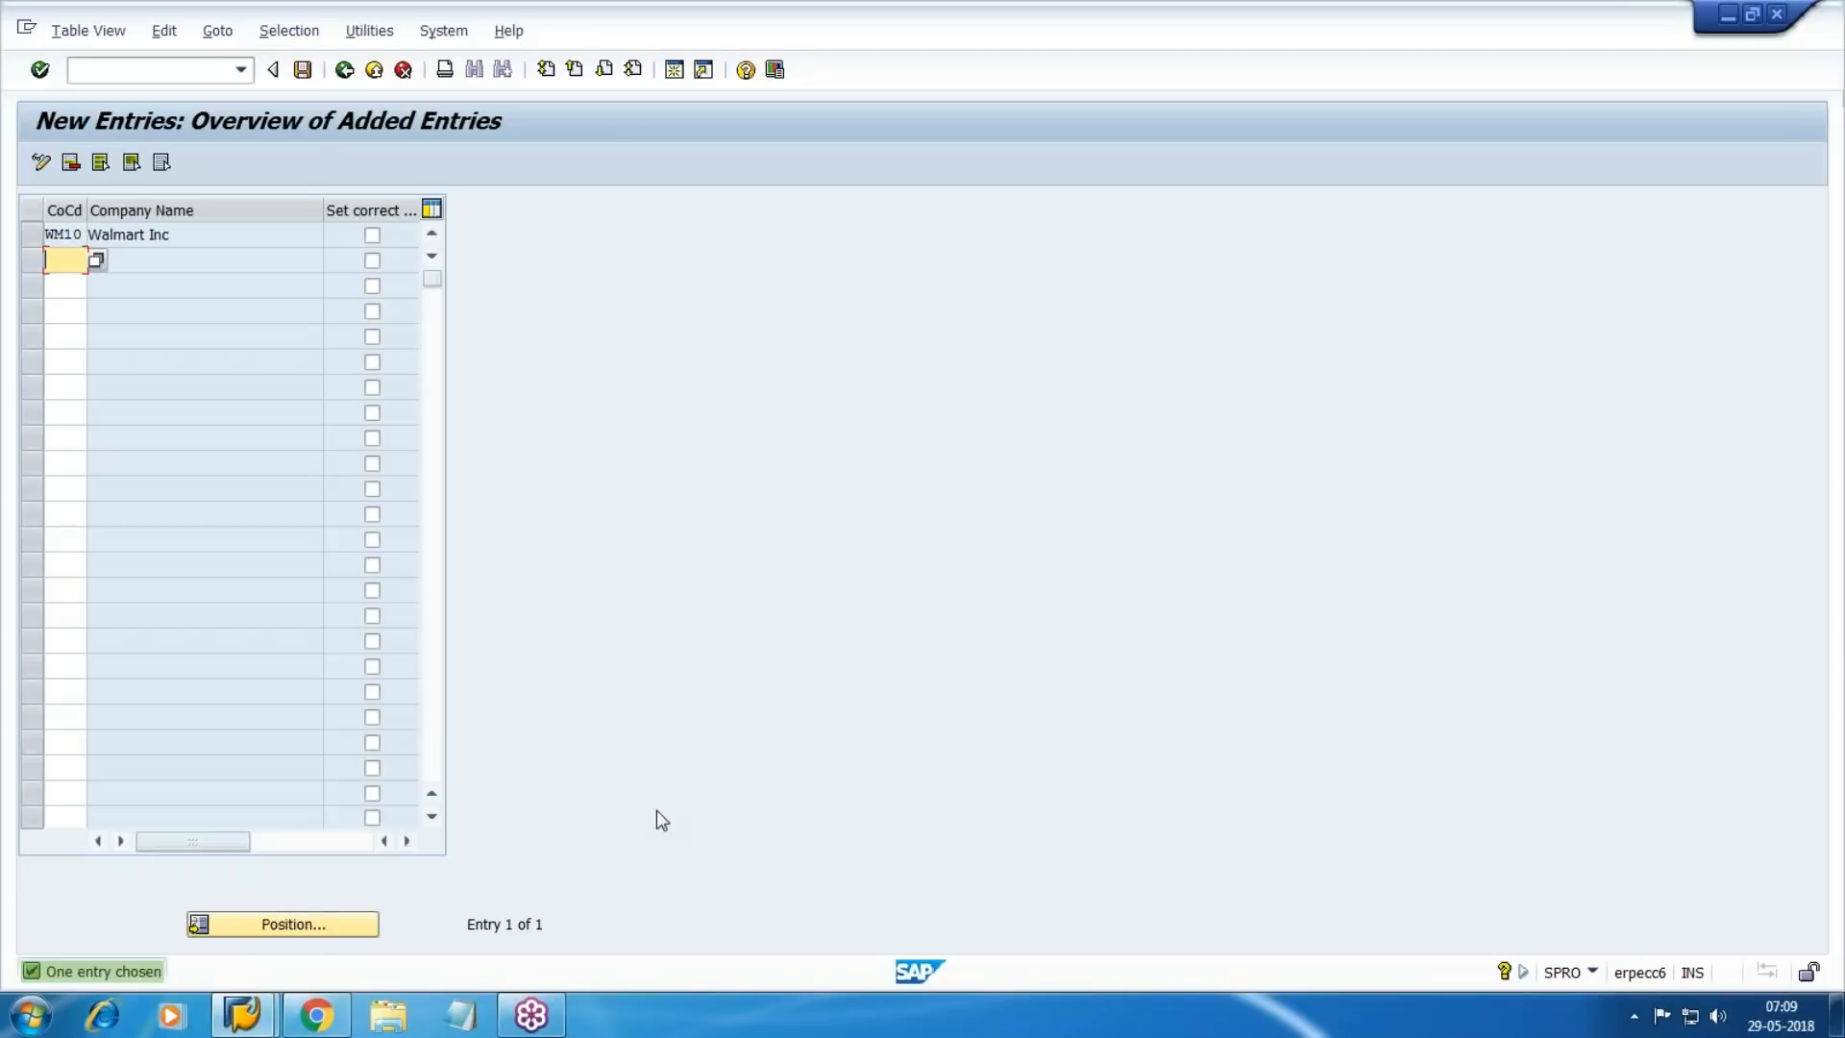
click(303, 69)
click(396, 429)
key(F3)
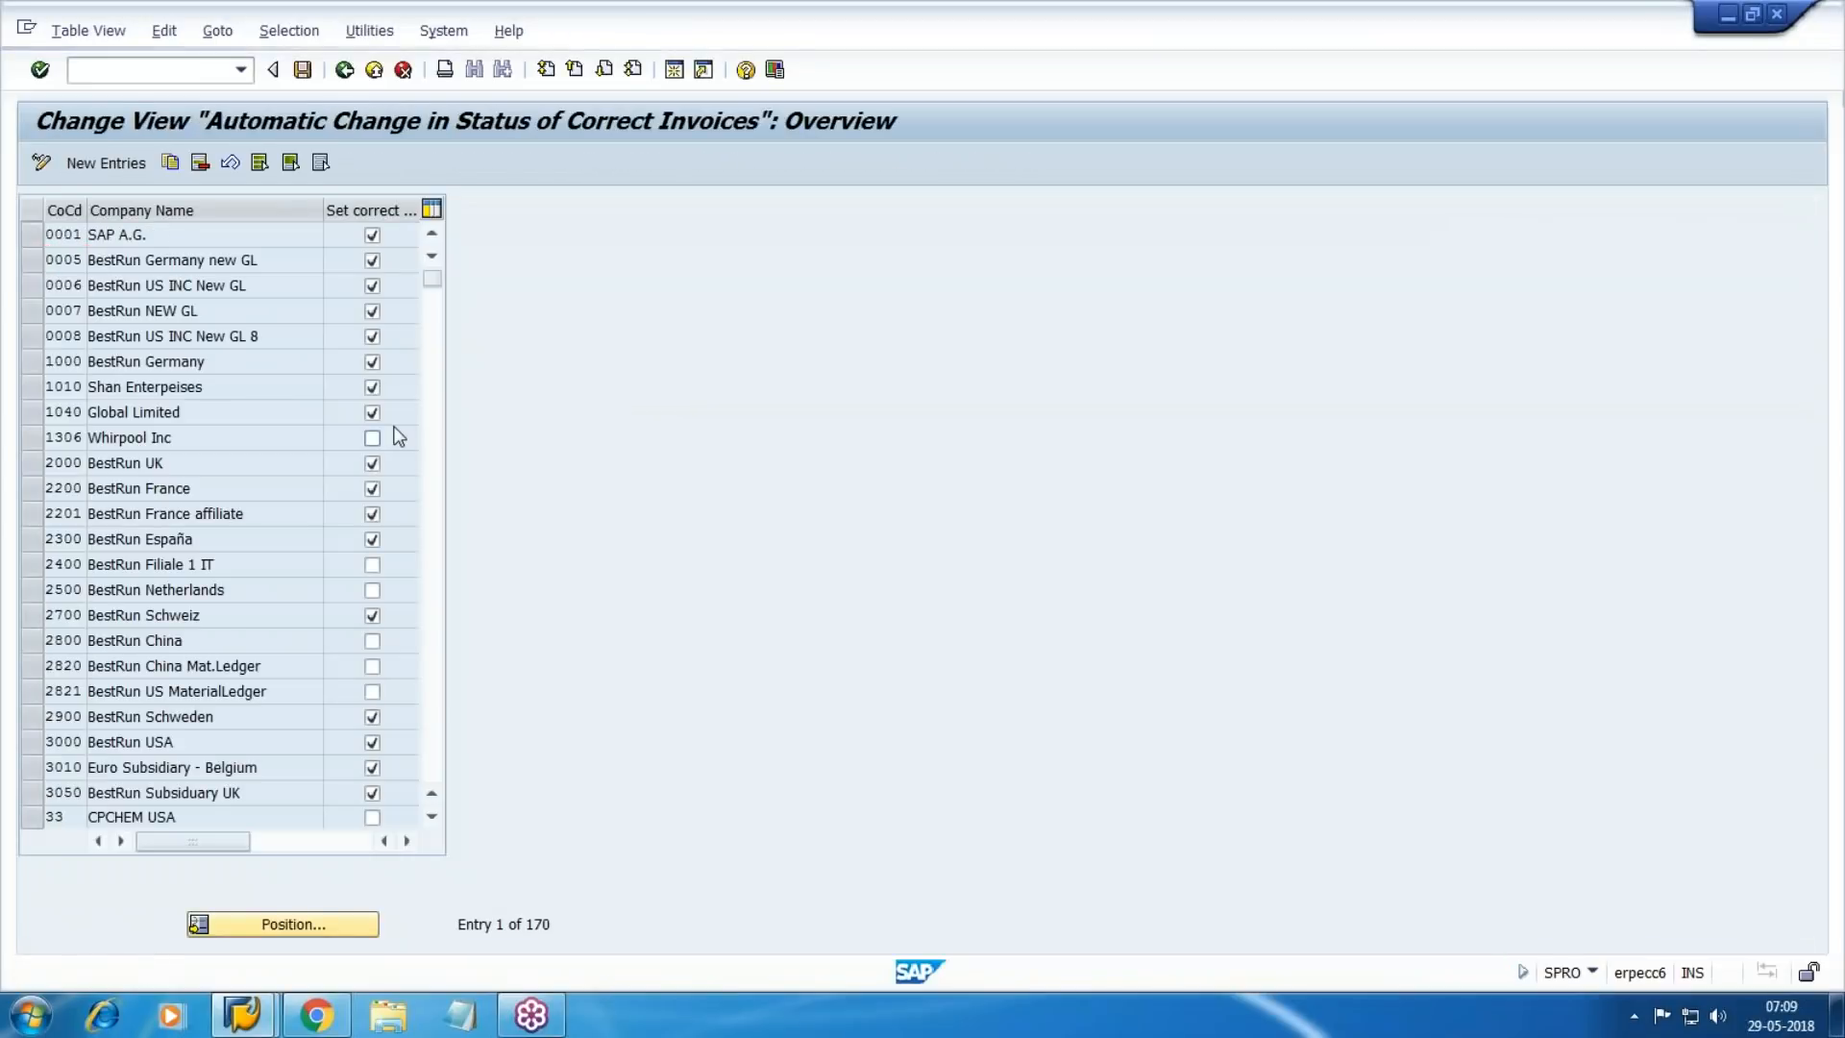
Return to the implementation guide, collapse Invoice Verification in Background and open Set Check for Duplicate Invoices under Incoming Invoice.
key(F3)
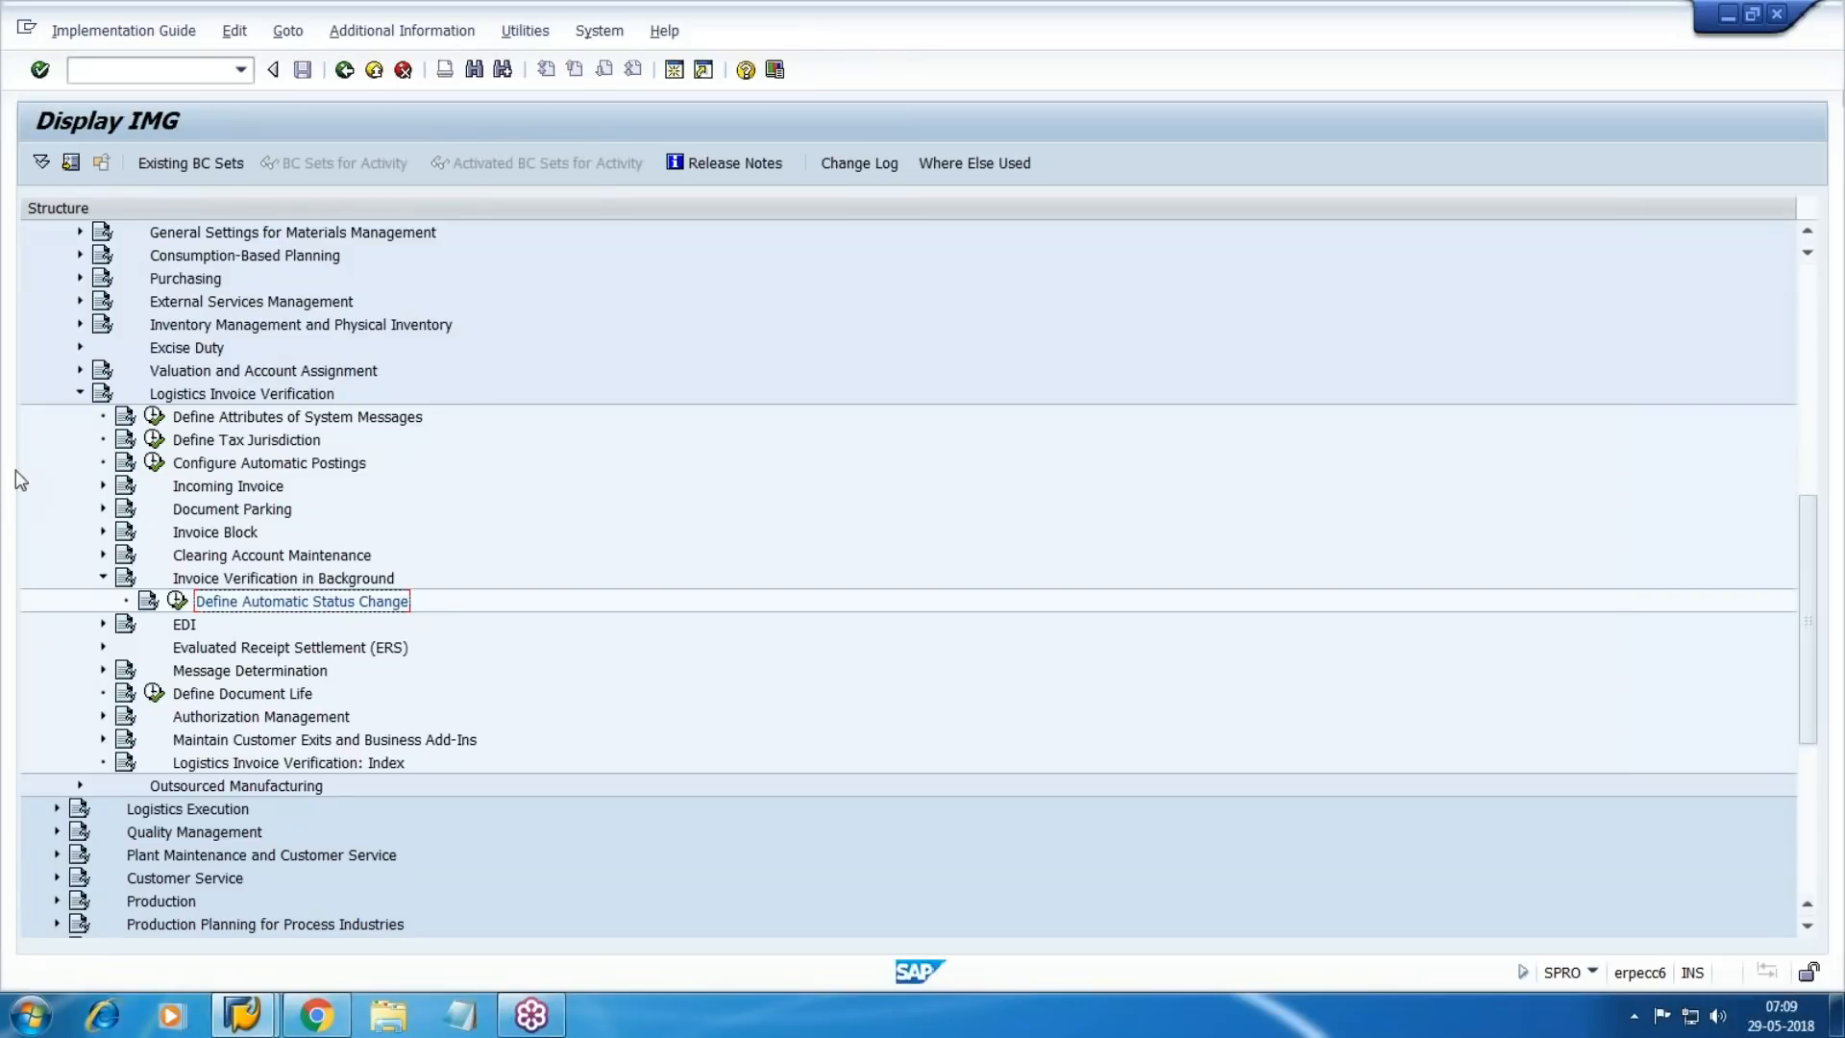
click(102, 577)
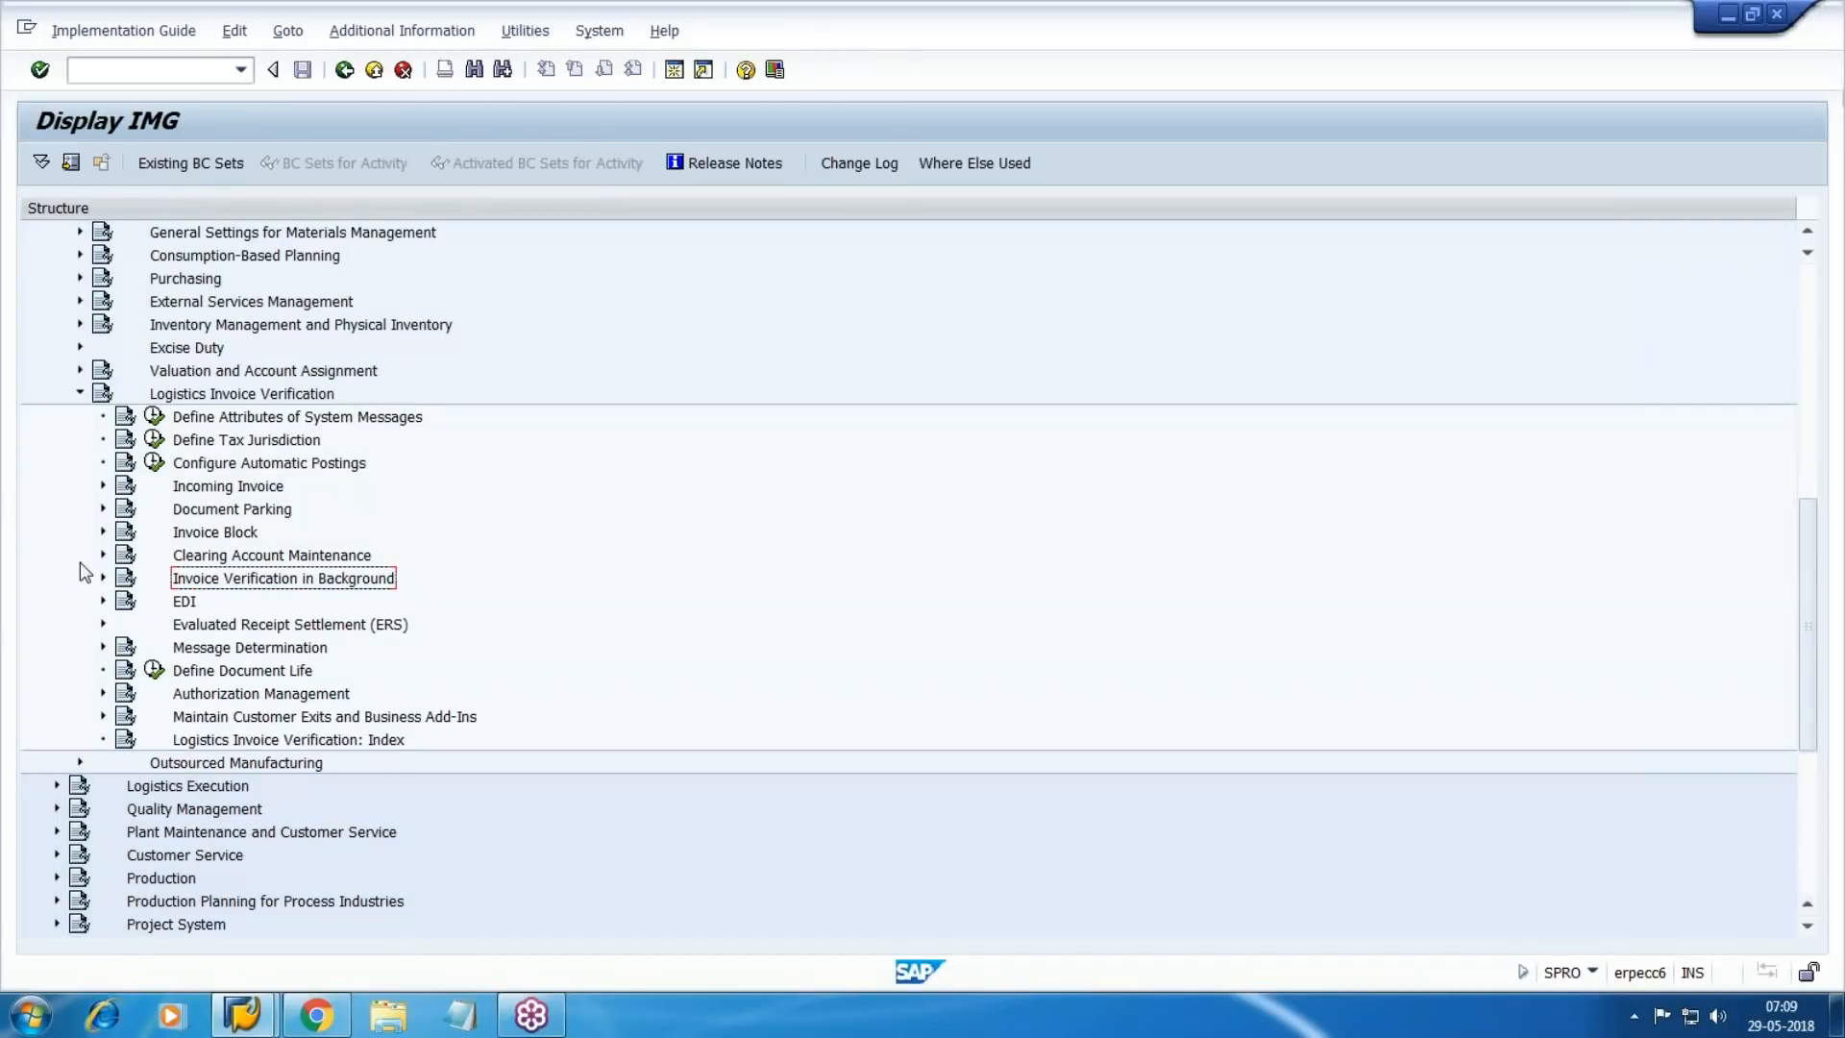
click(221, 488)
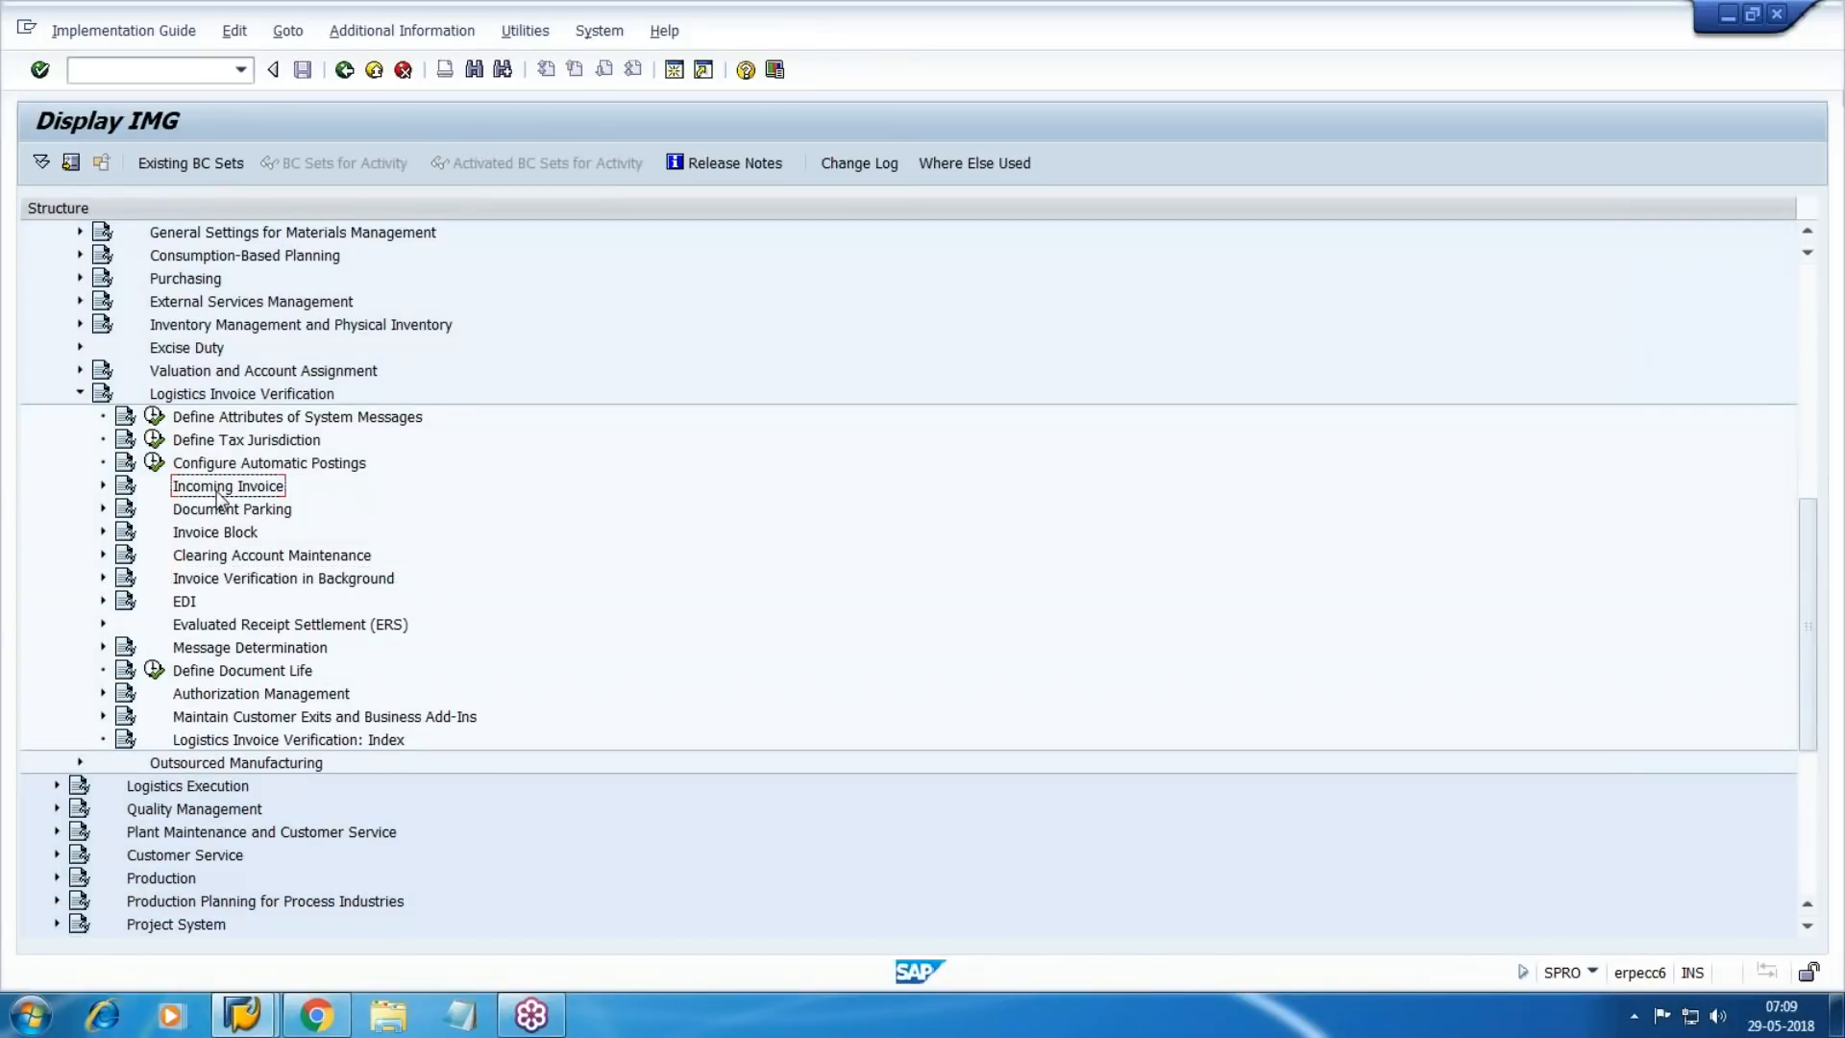
click(103, 486)
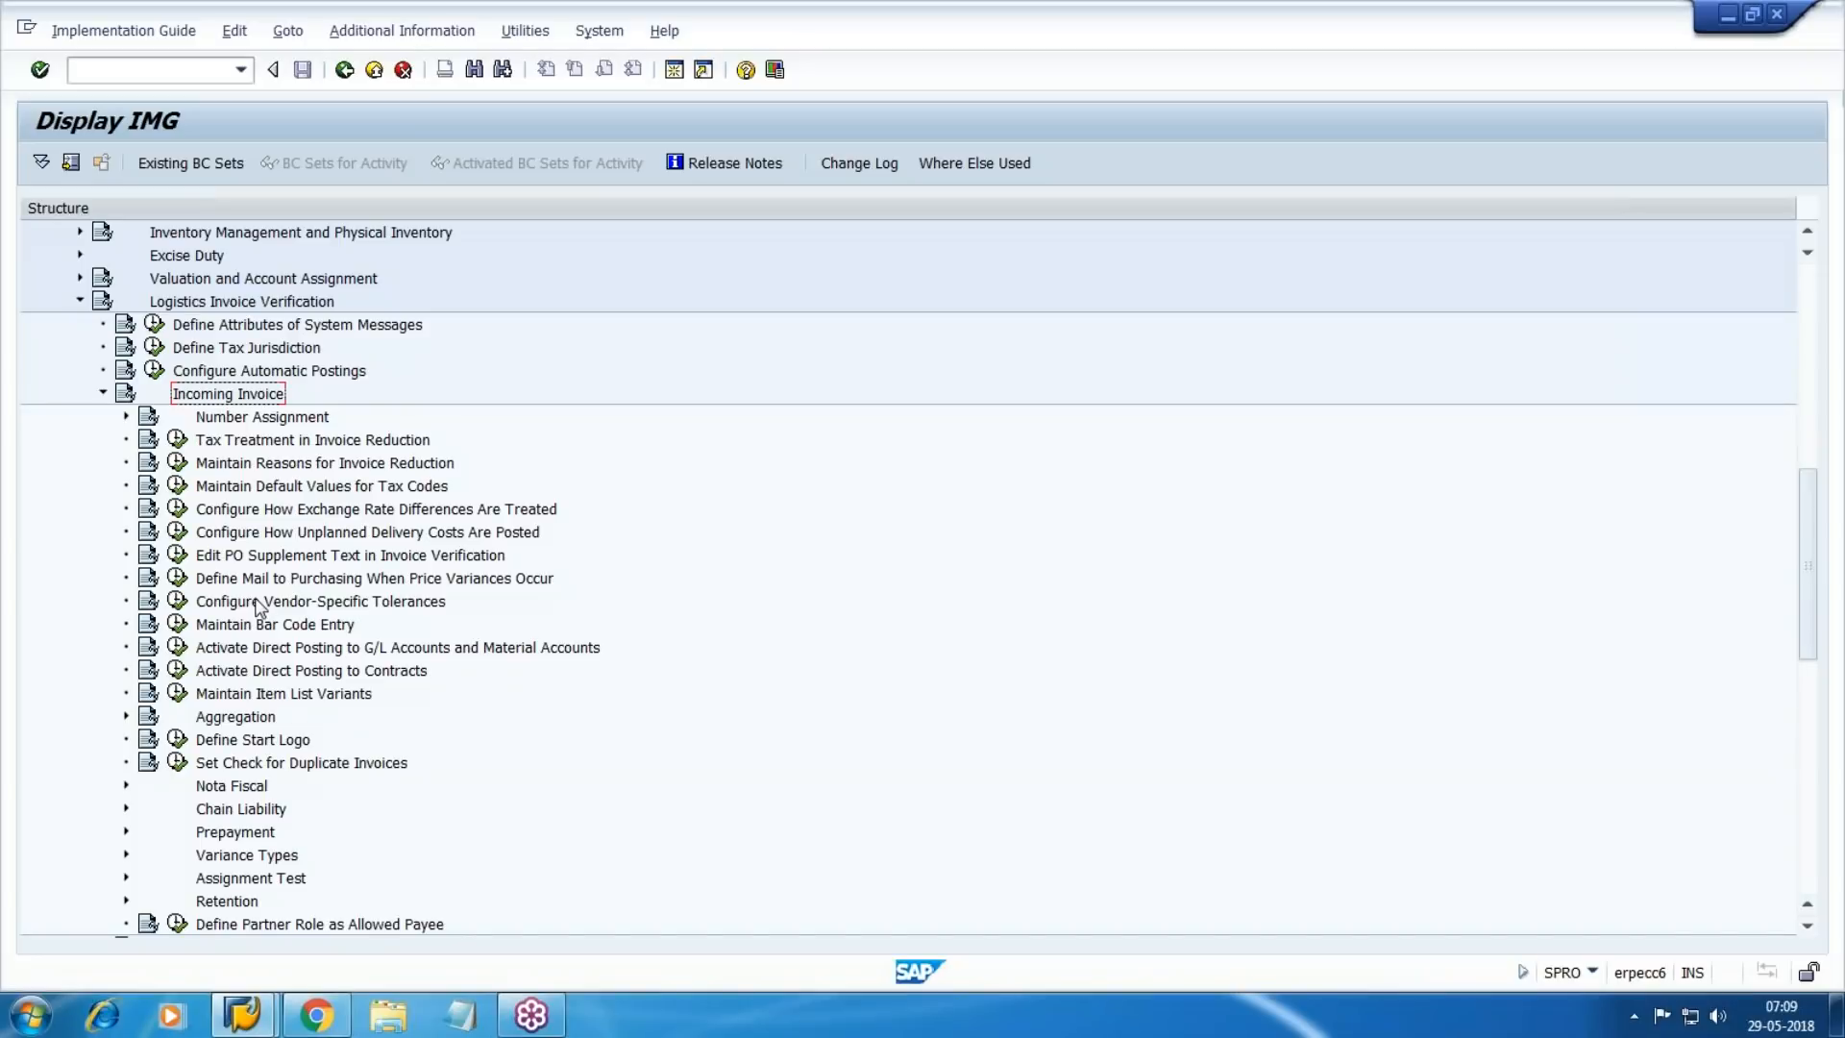
scroll(266, 601, down, 1)
click(282, 721)
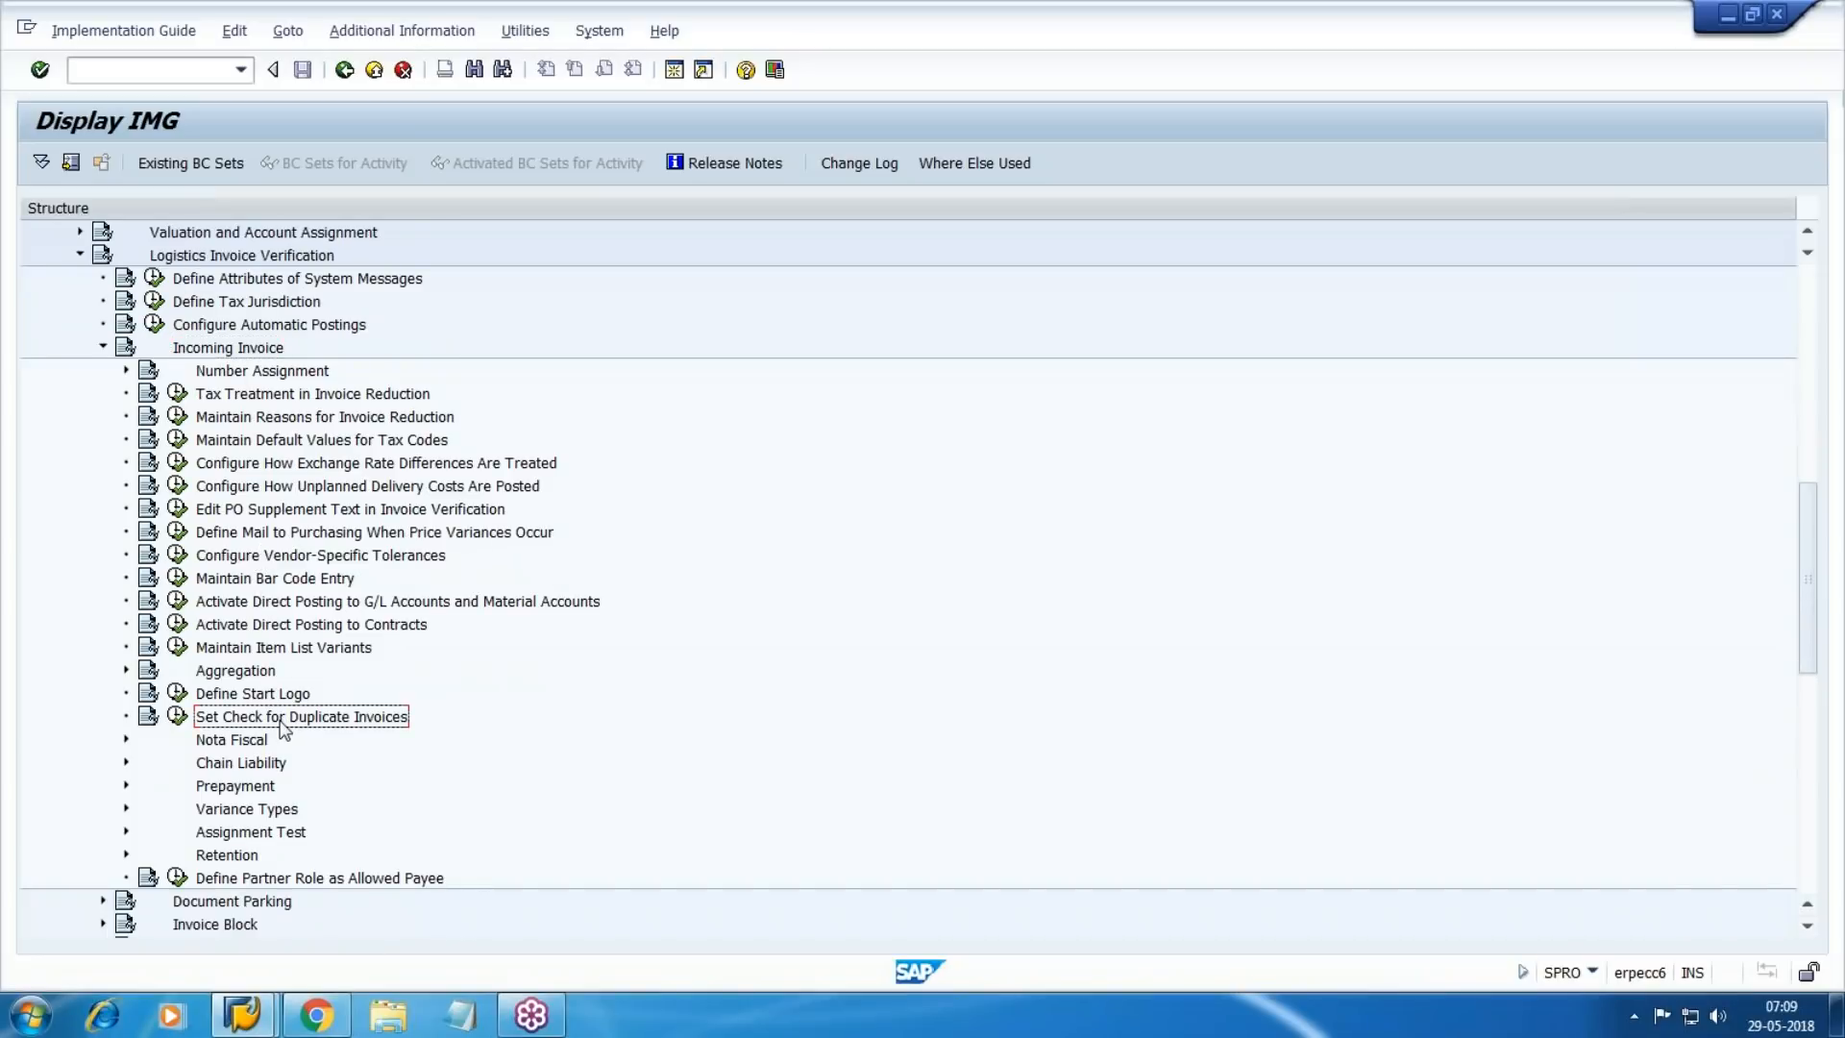
click(177, 715)
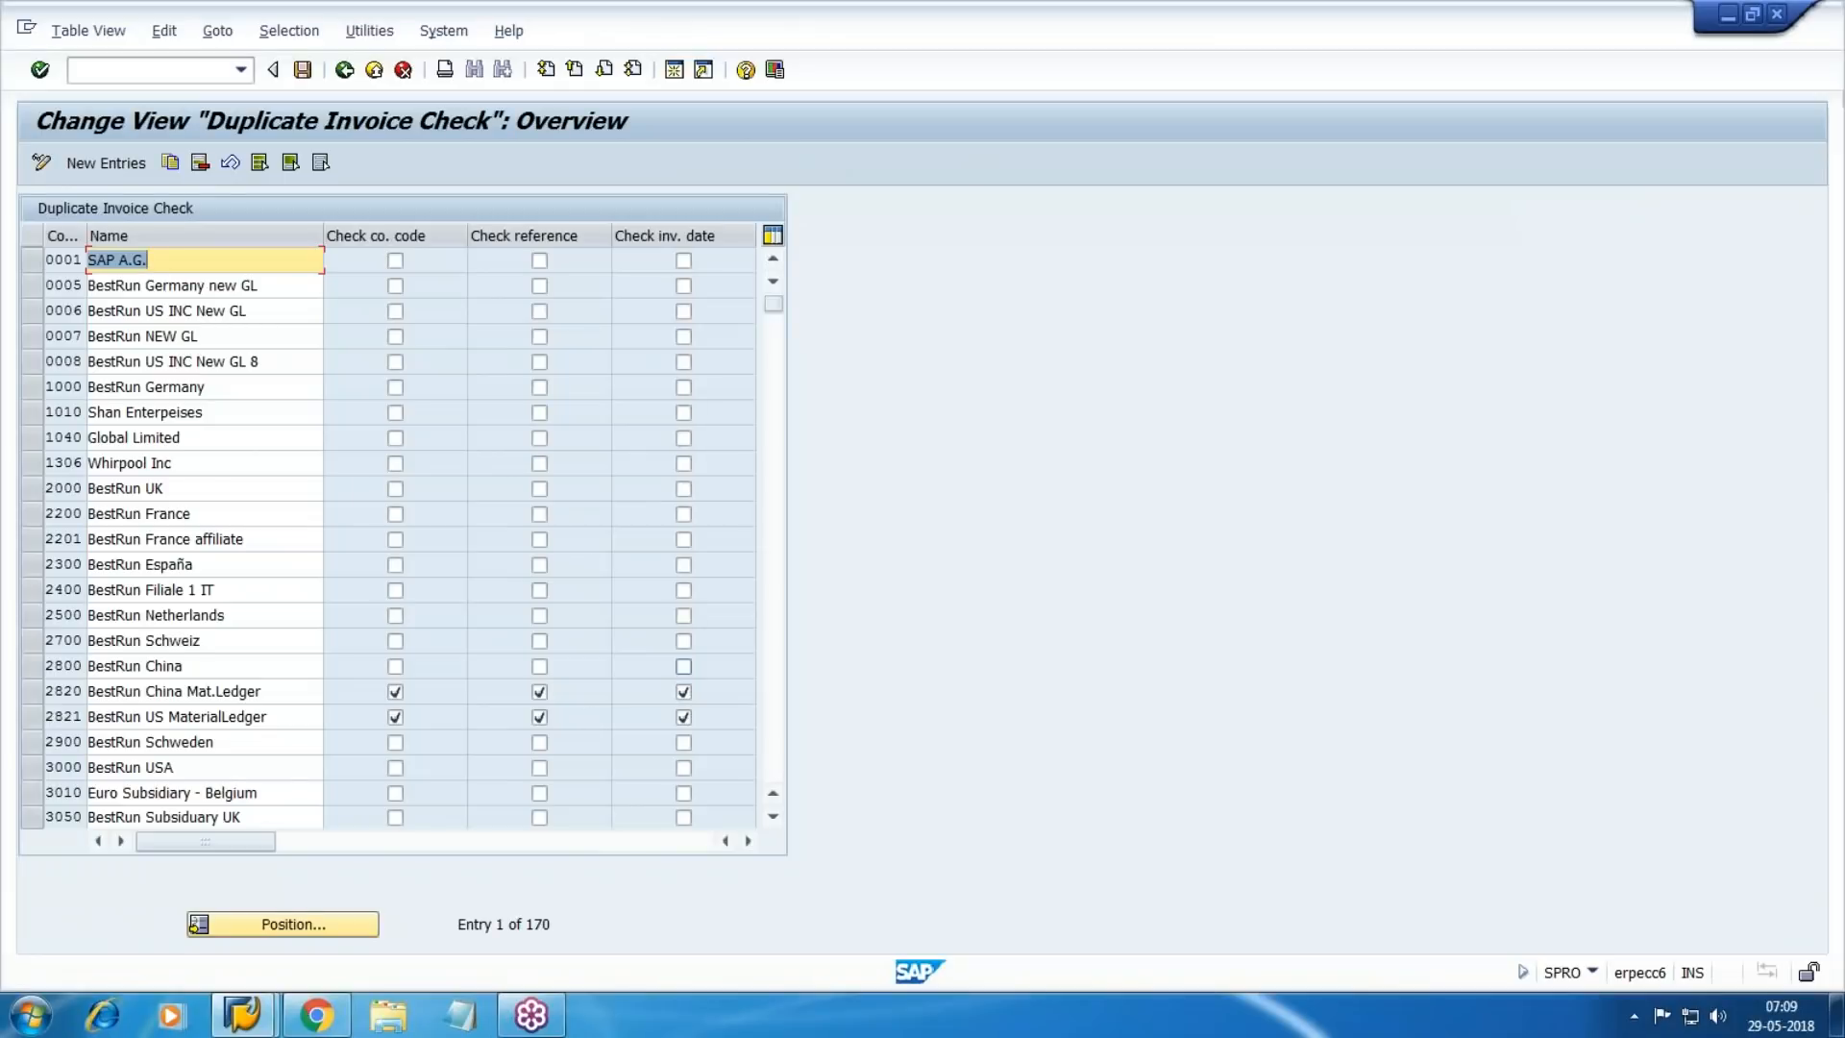
Look up company code WM10 in the duplicate invoice check overview and return to the implementation guide.
click(290, 926)
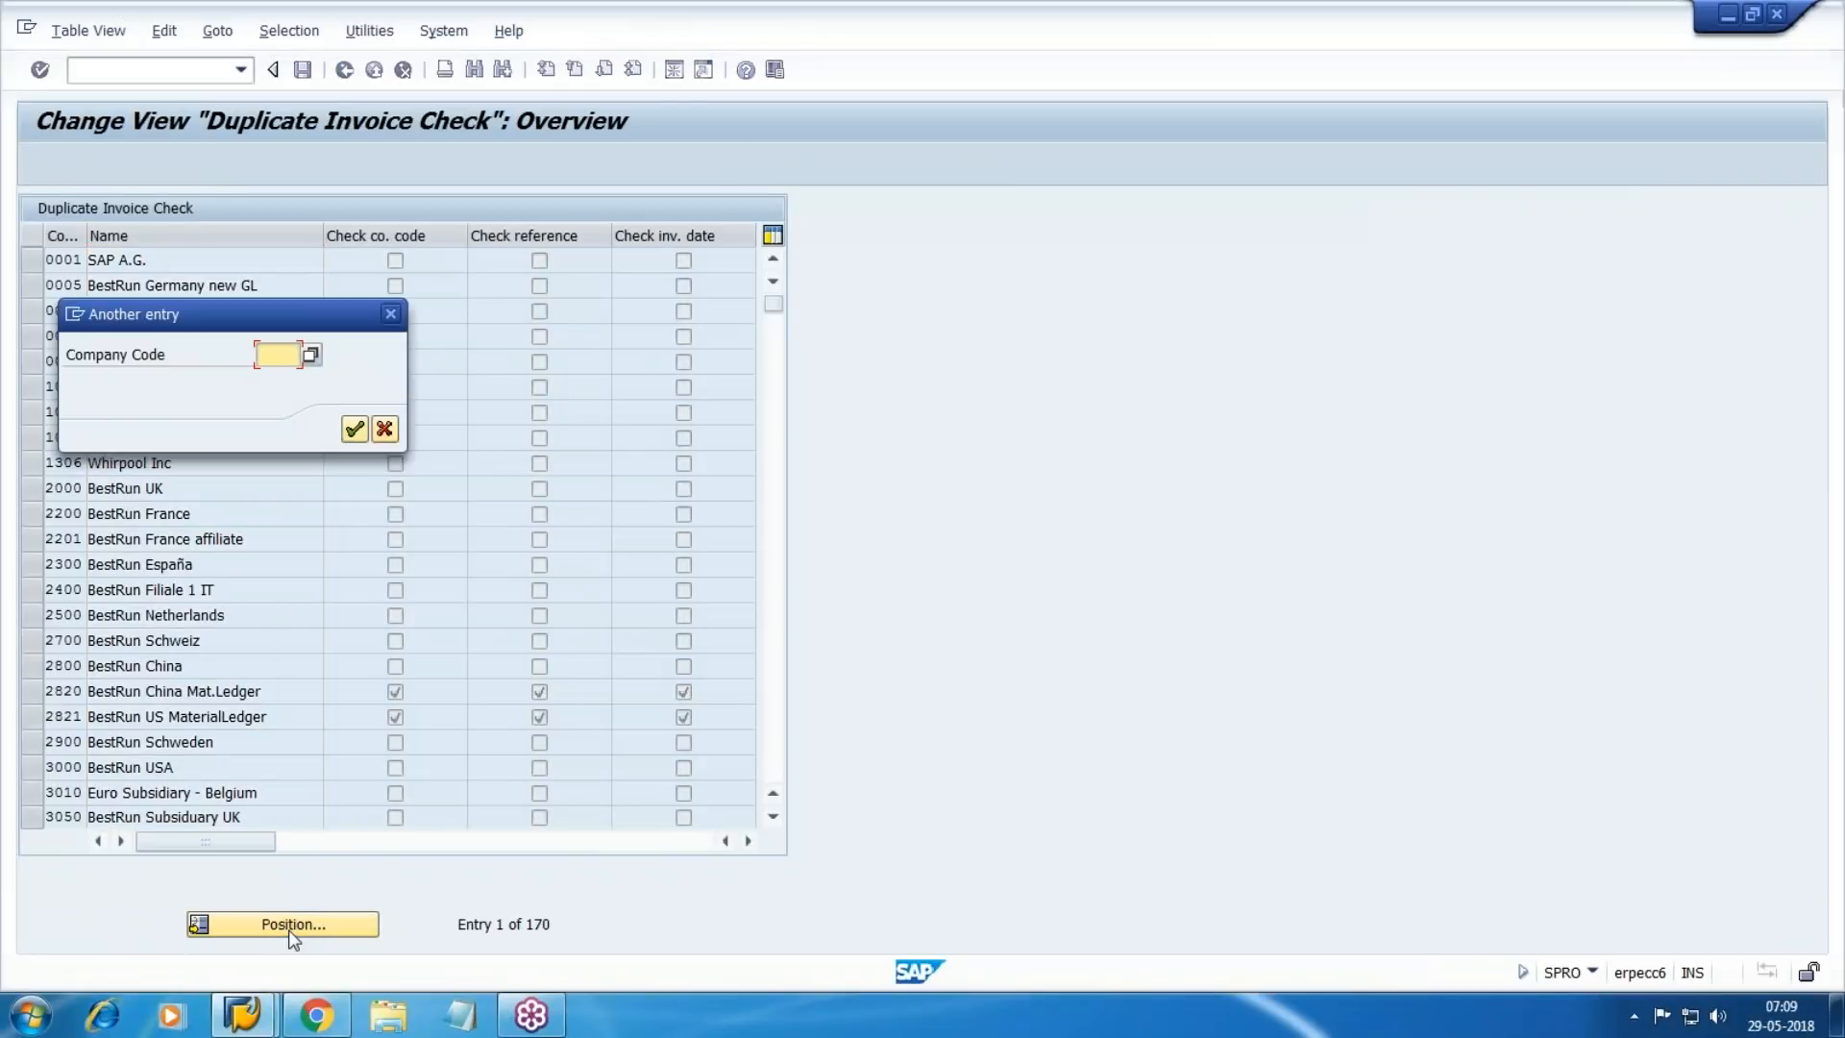
text(WM10)
key(Return)
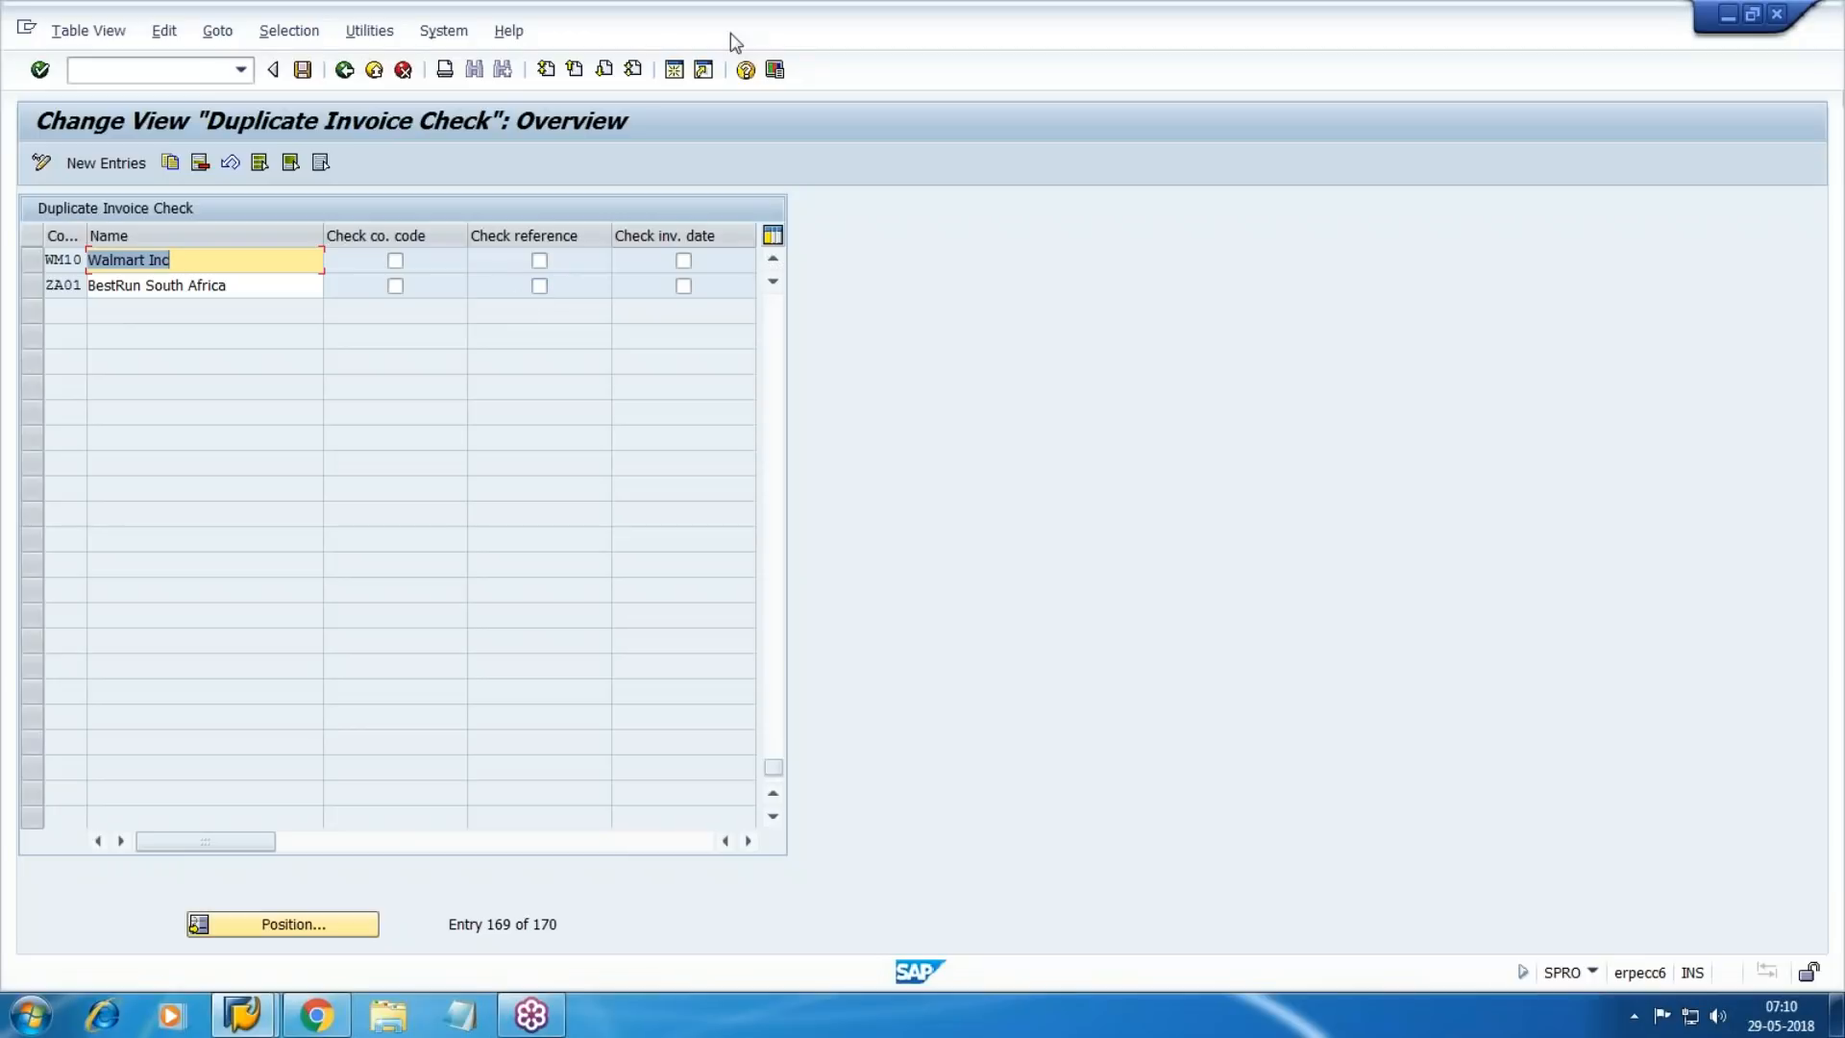
click(403, 69)
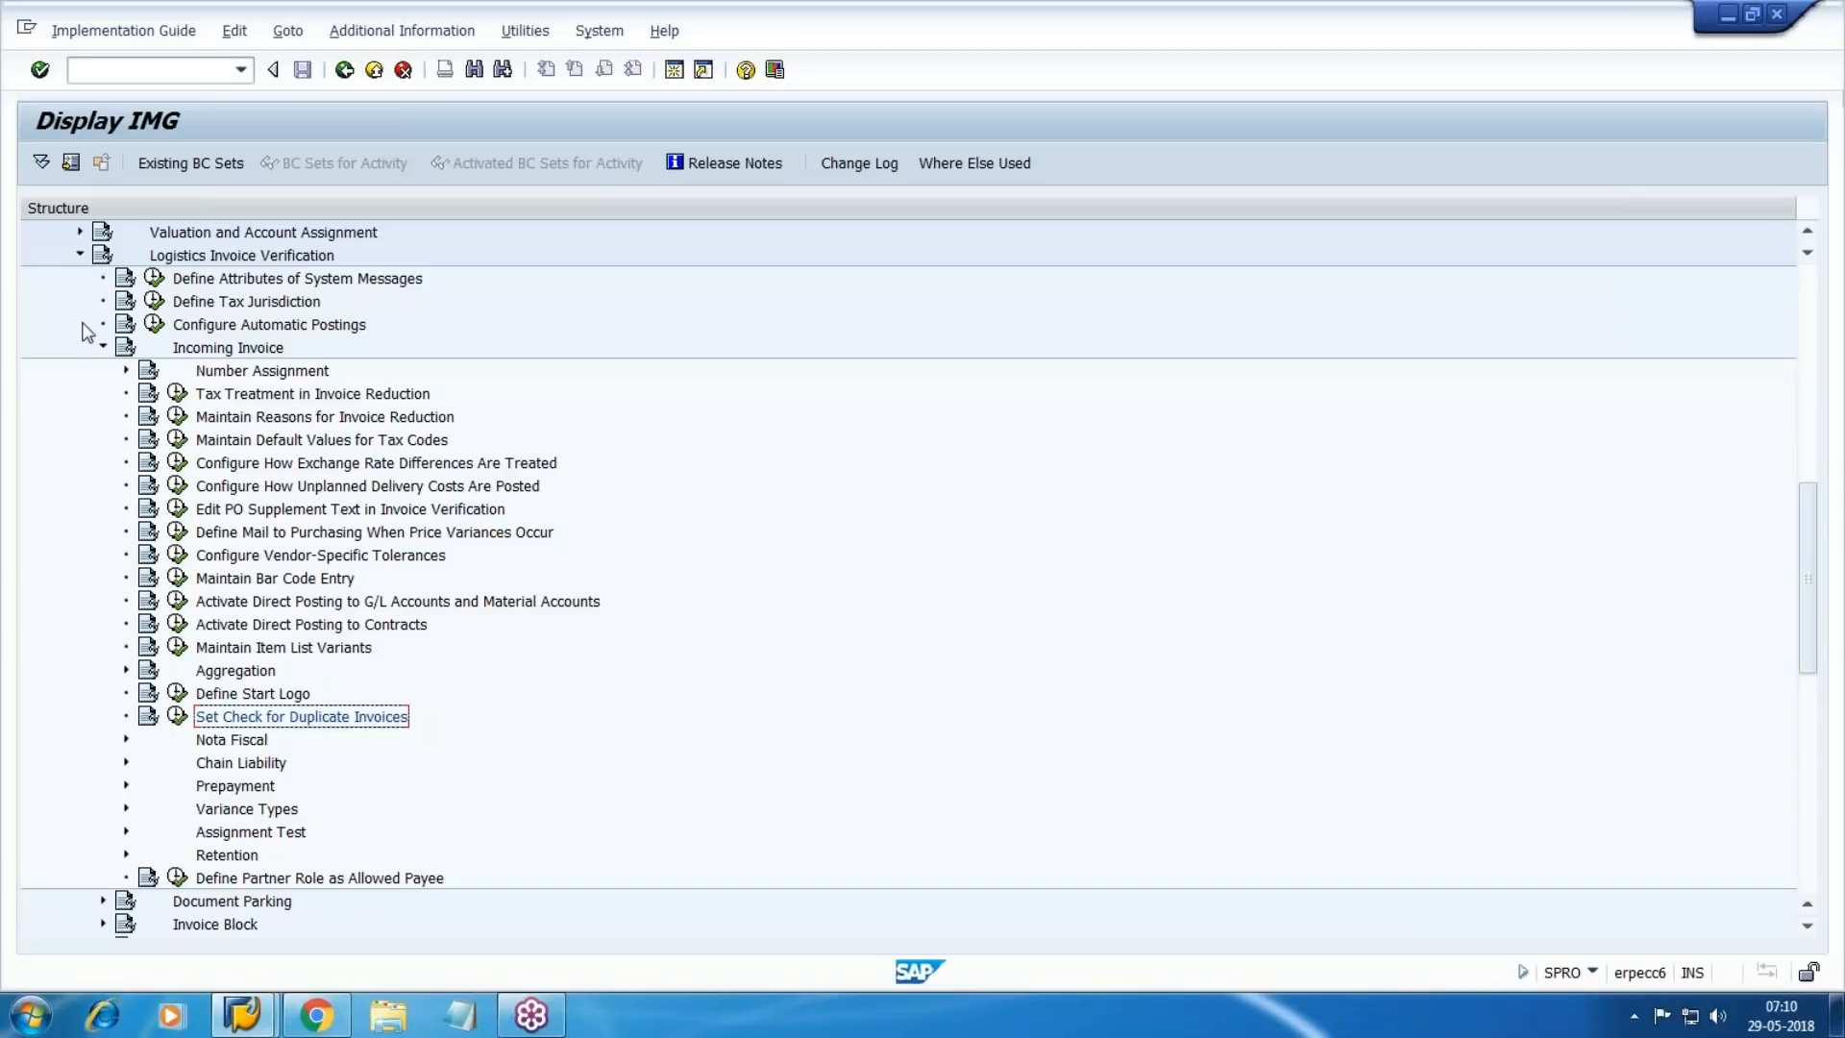
Collapse the Logistics Invoice Verification branch and expand Valuation and Account Assignment under Materials Management.
click(103, 347)
scroll(87, 312, up, 1)
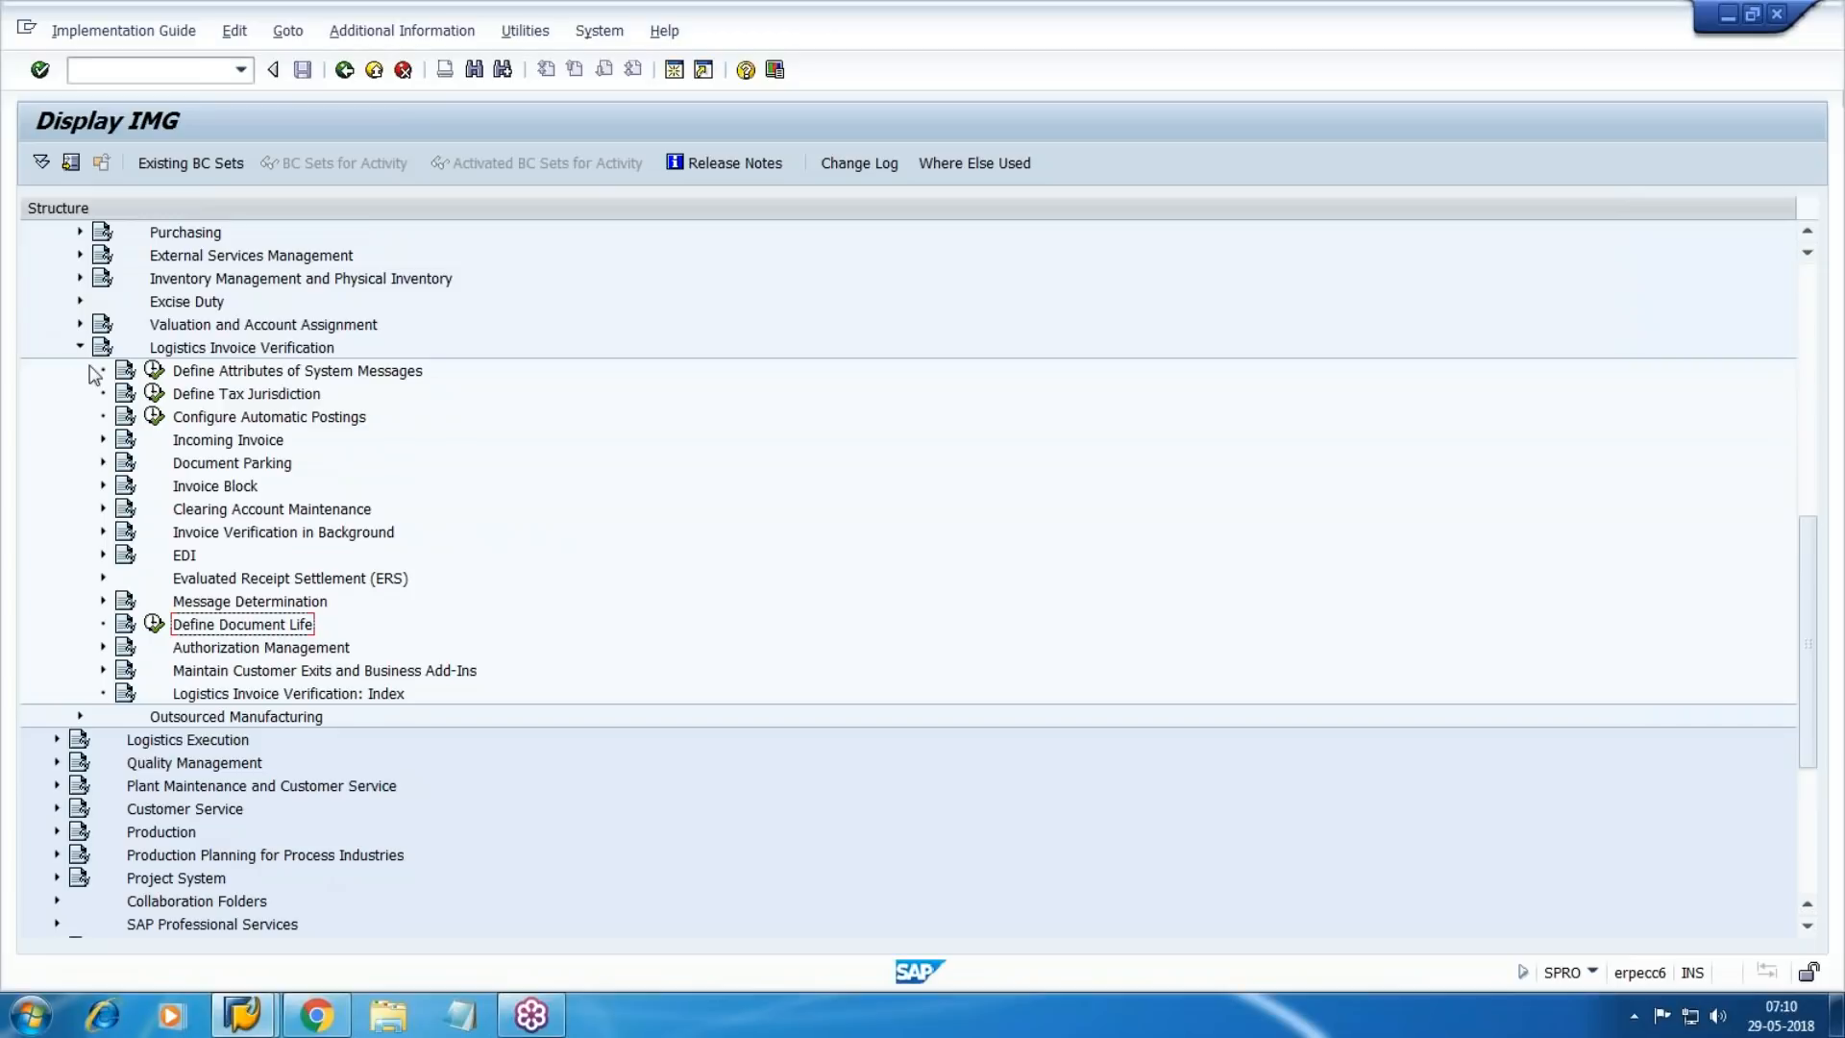
click(80, 348)
scroll(169, 284, up, 2)
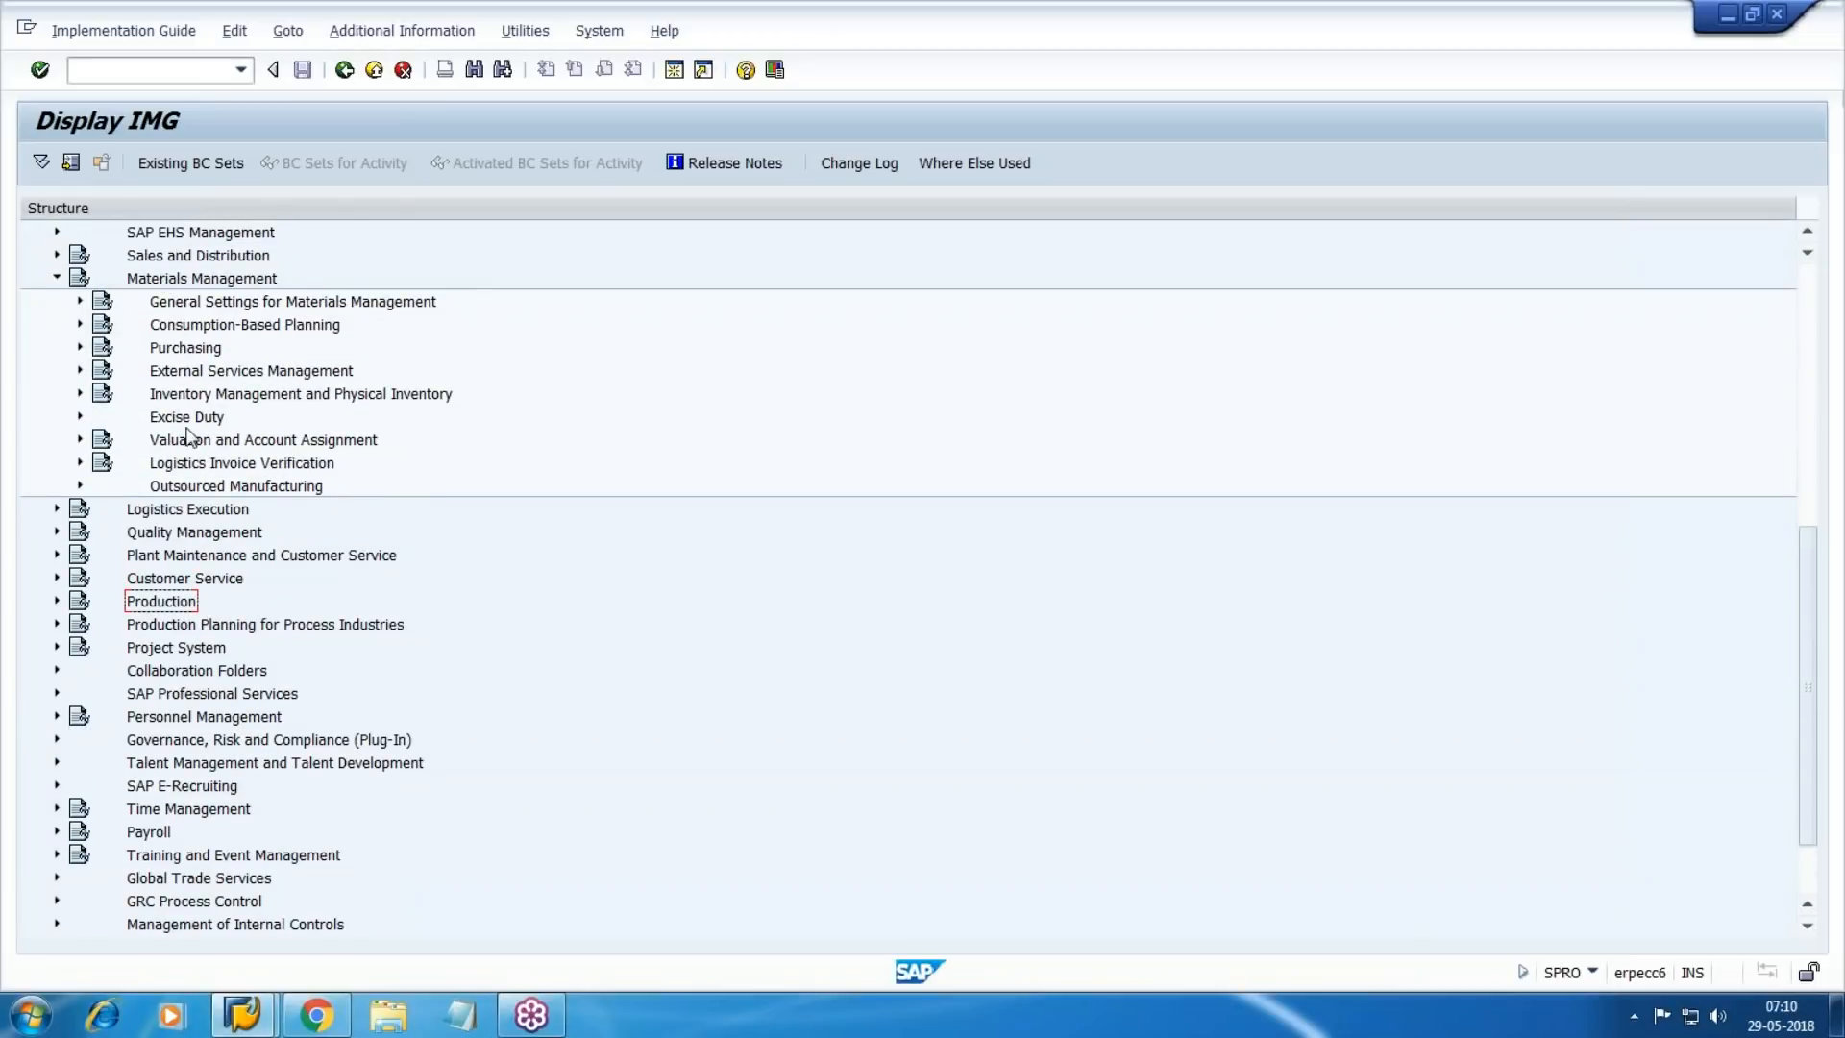
click(207, 447)
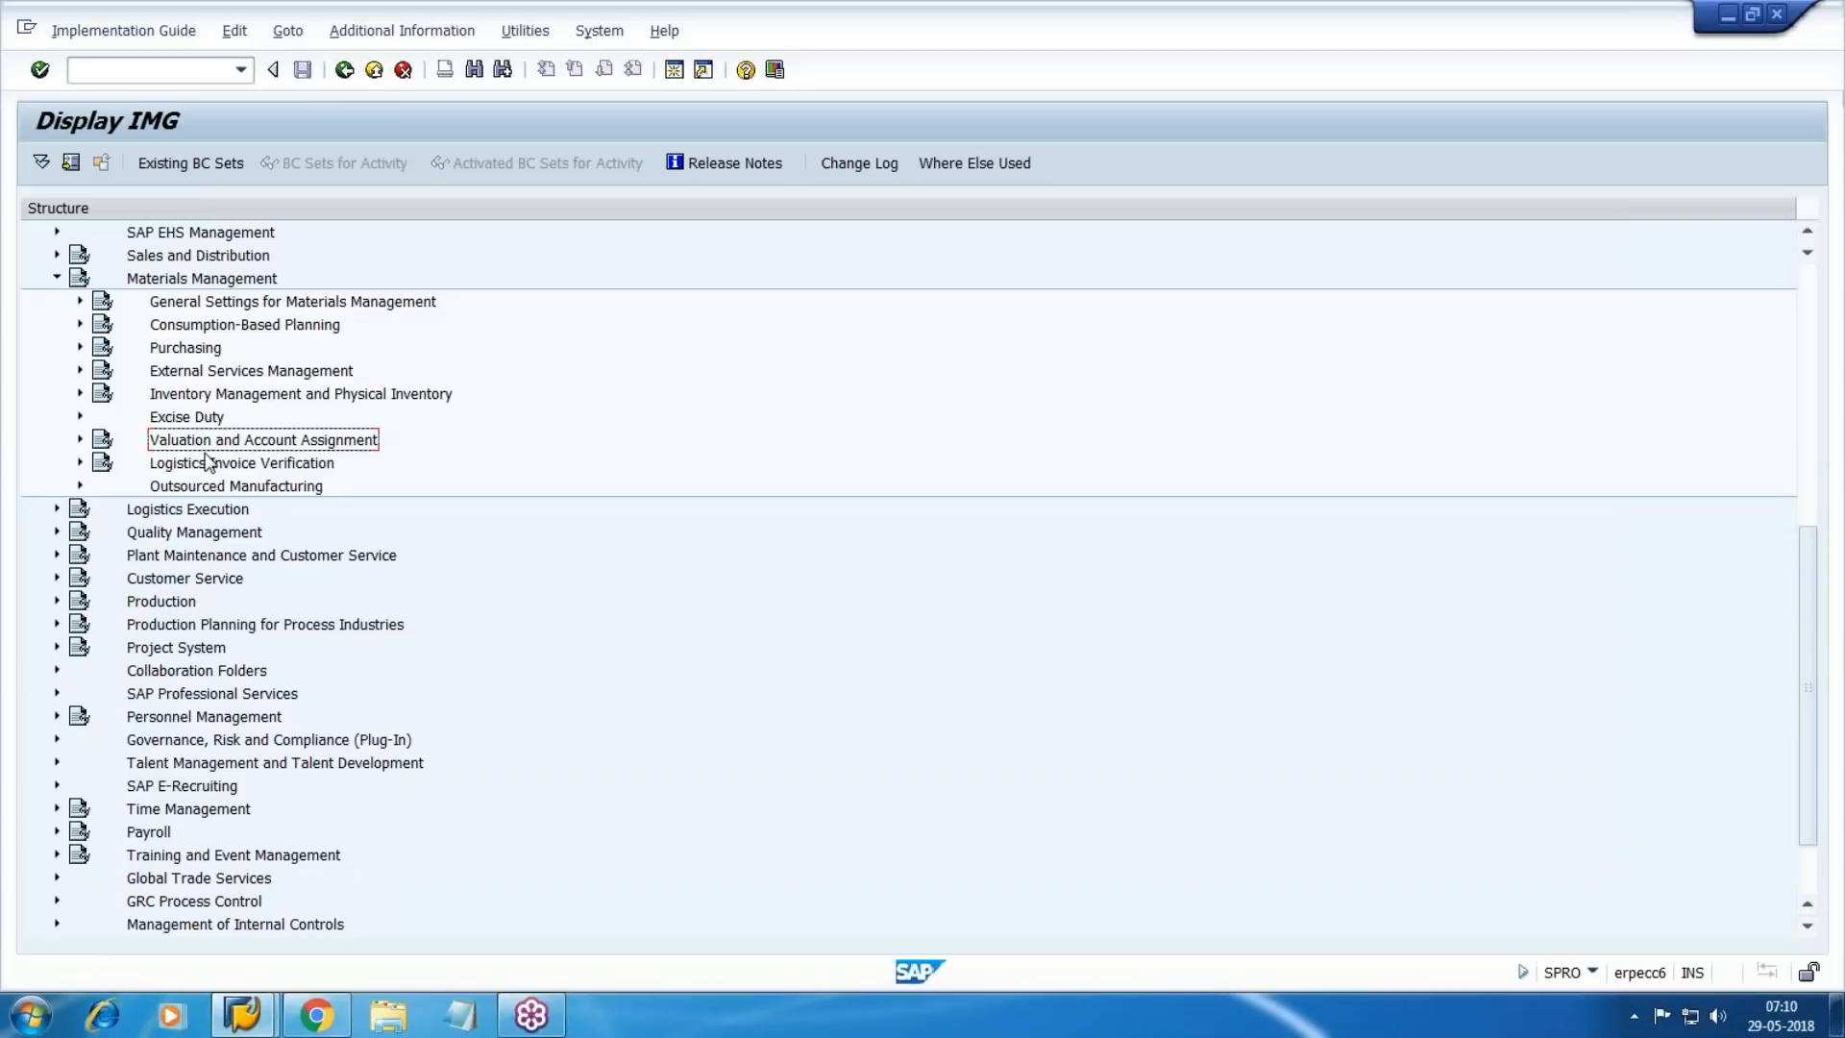
click(81, 441)
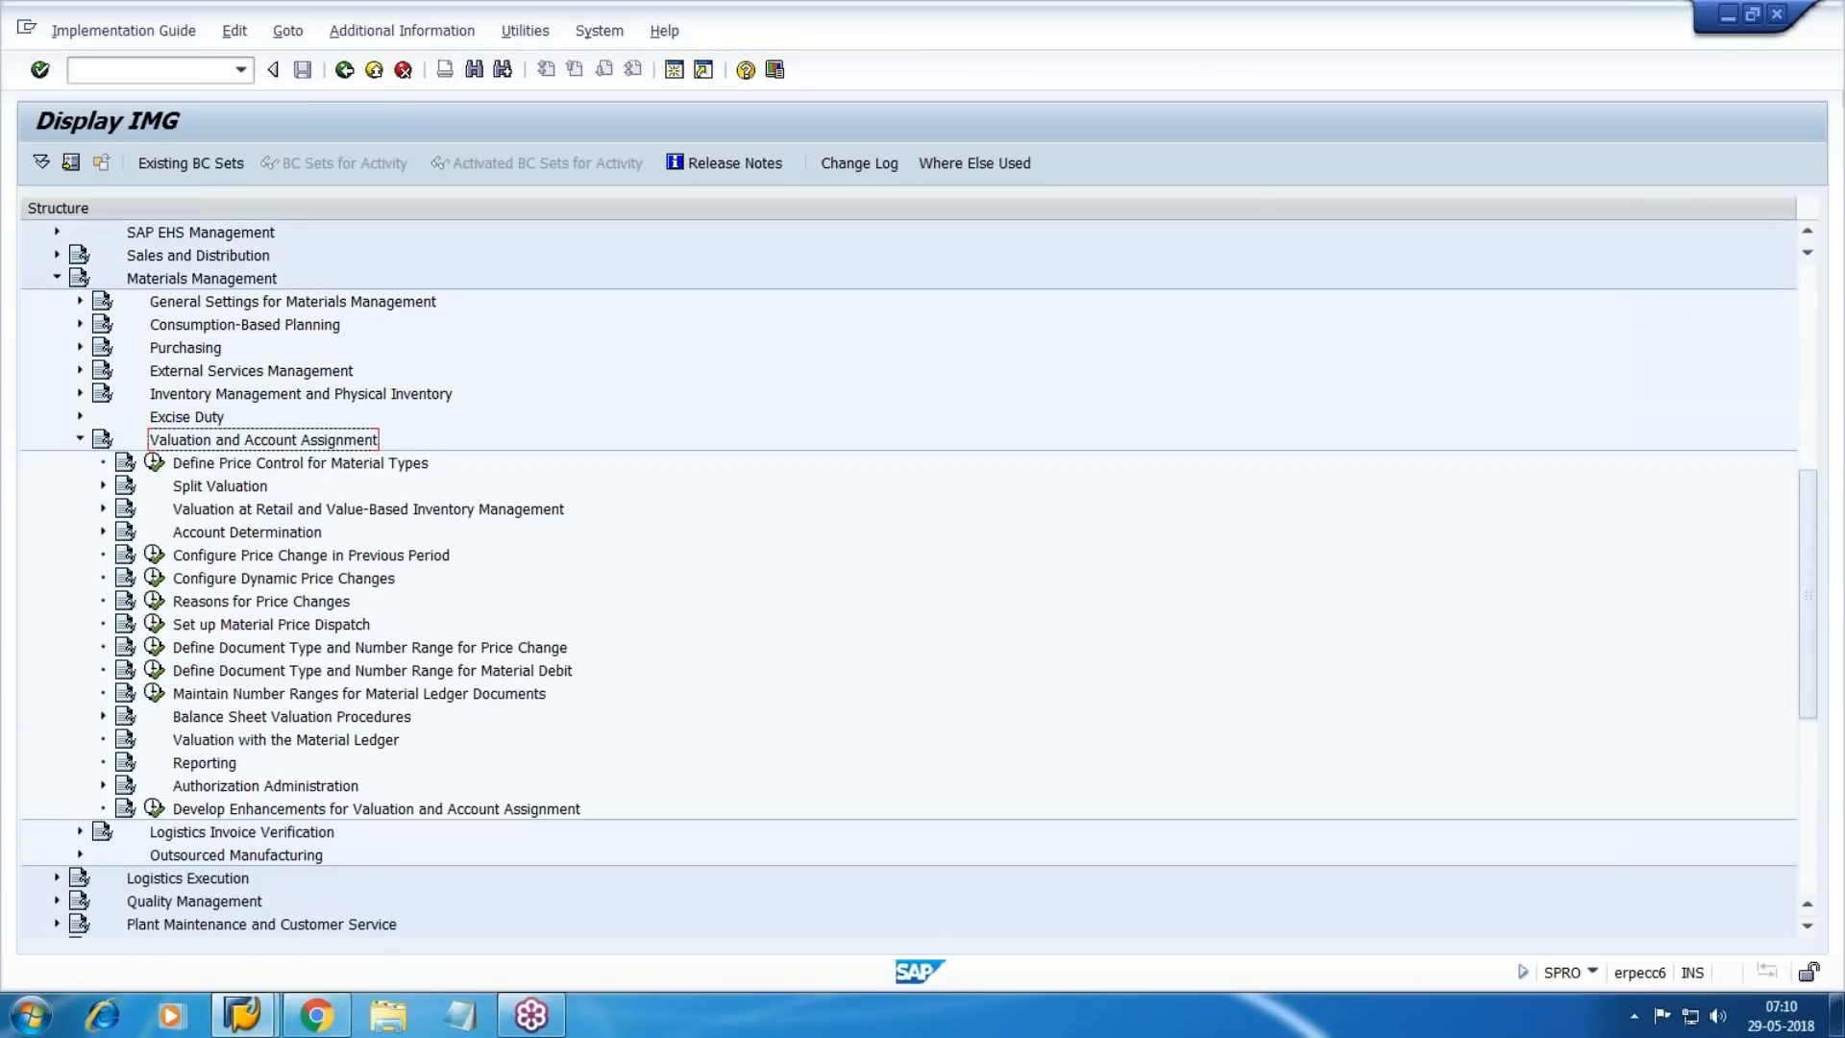
Open the Group Together Valuation Areas activity under Account Determination Without Wizard.
scroll(281, 561, down, 1)
click(235, 510)
click(102, 509)
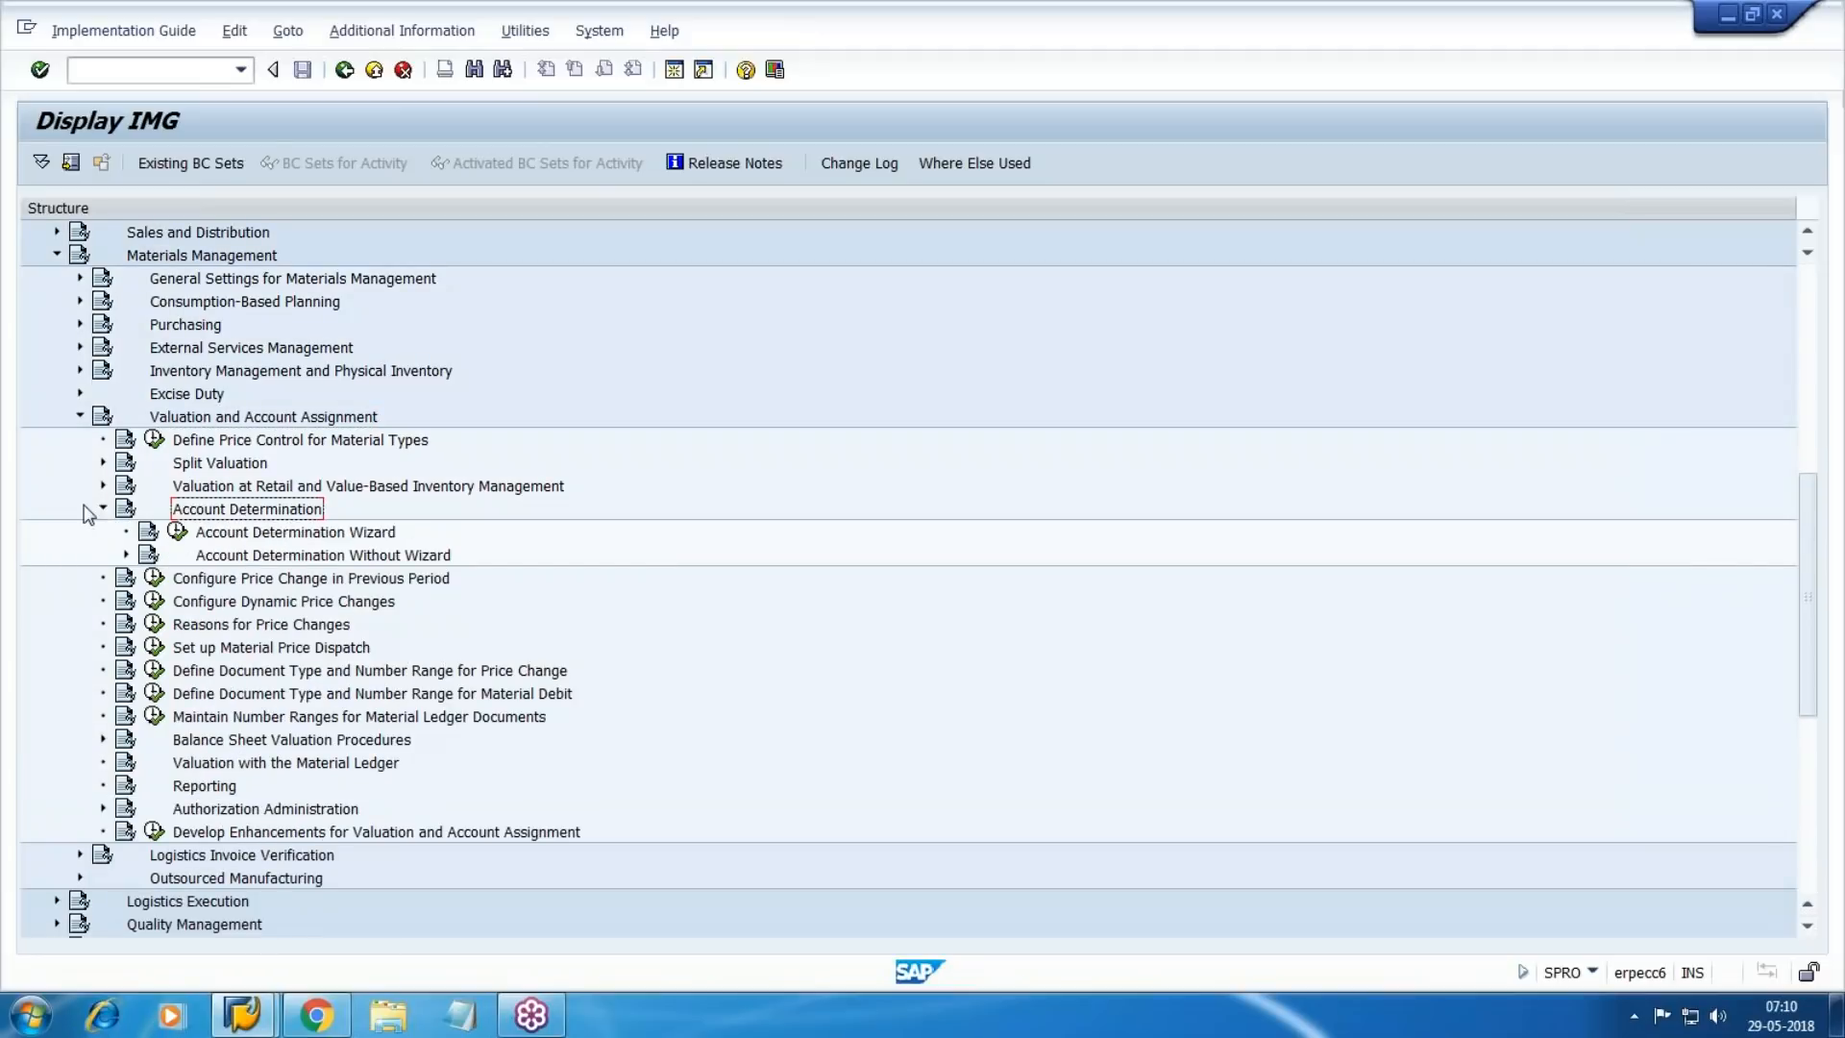
click(343, 557)
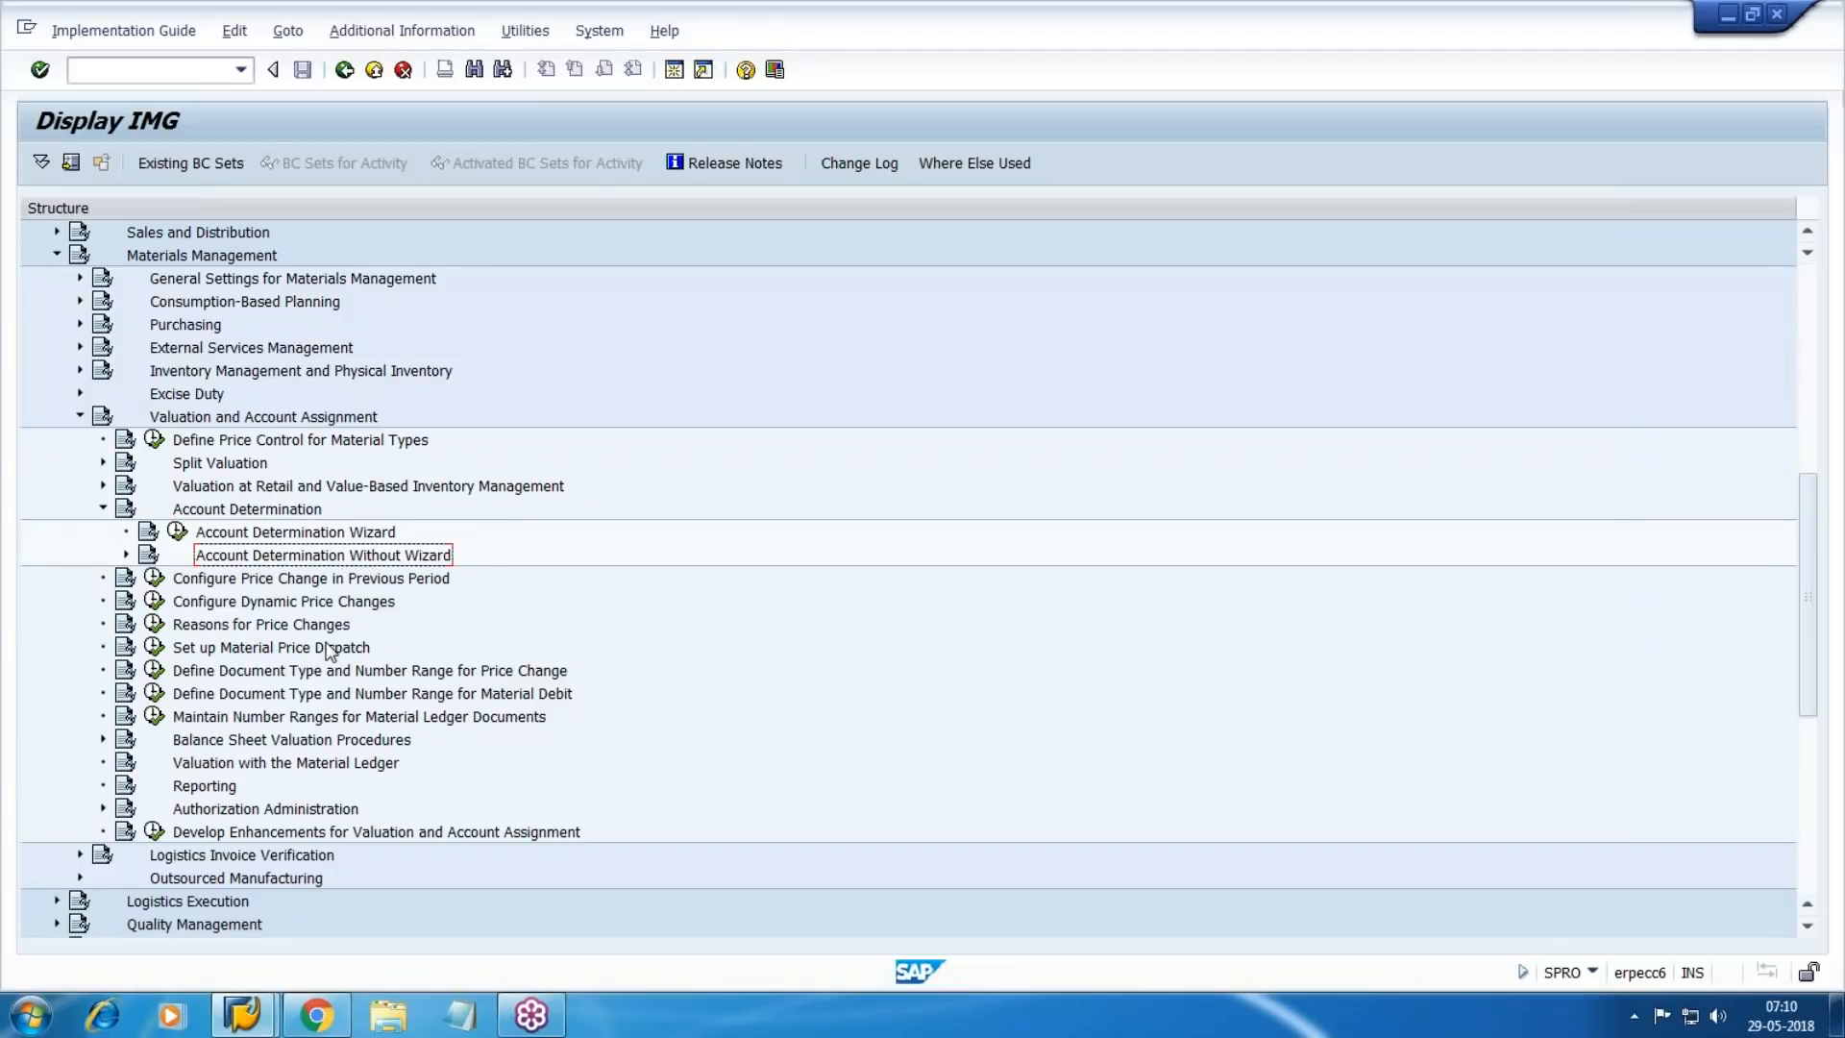
click(126, 555)
click(313, 603)
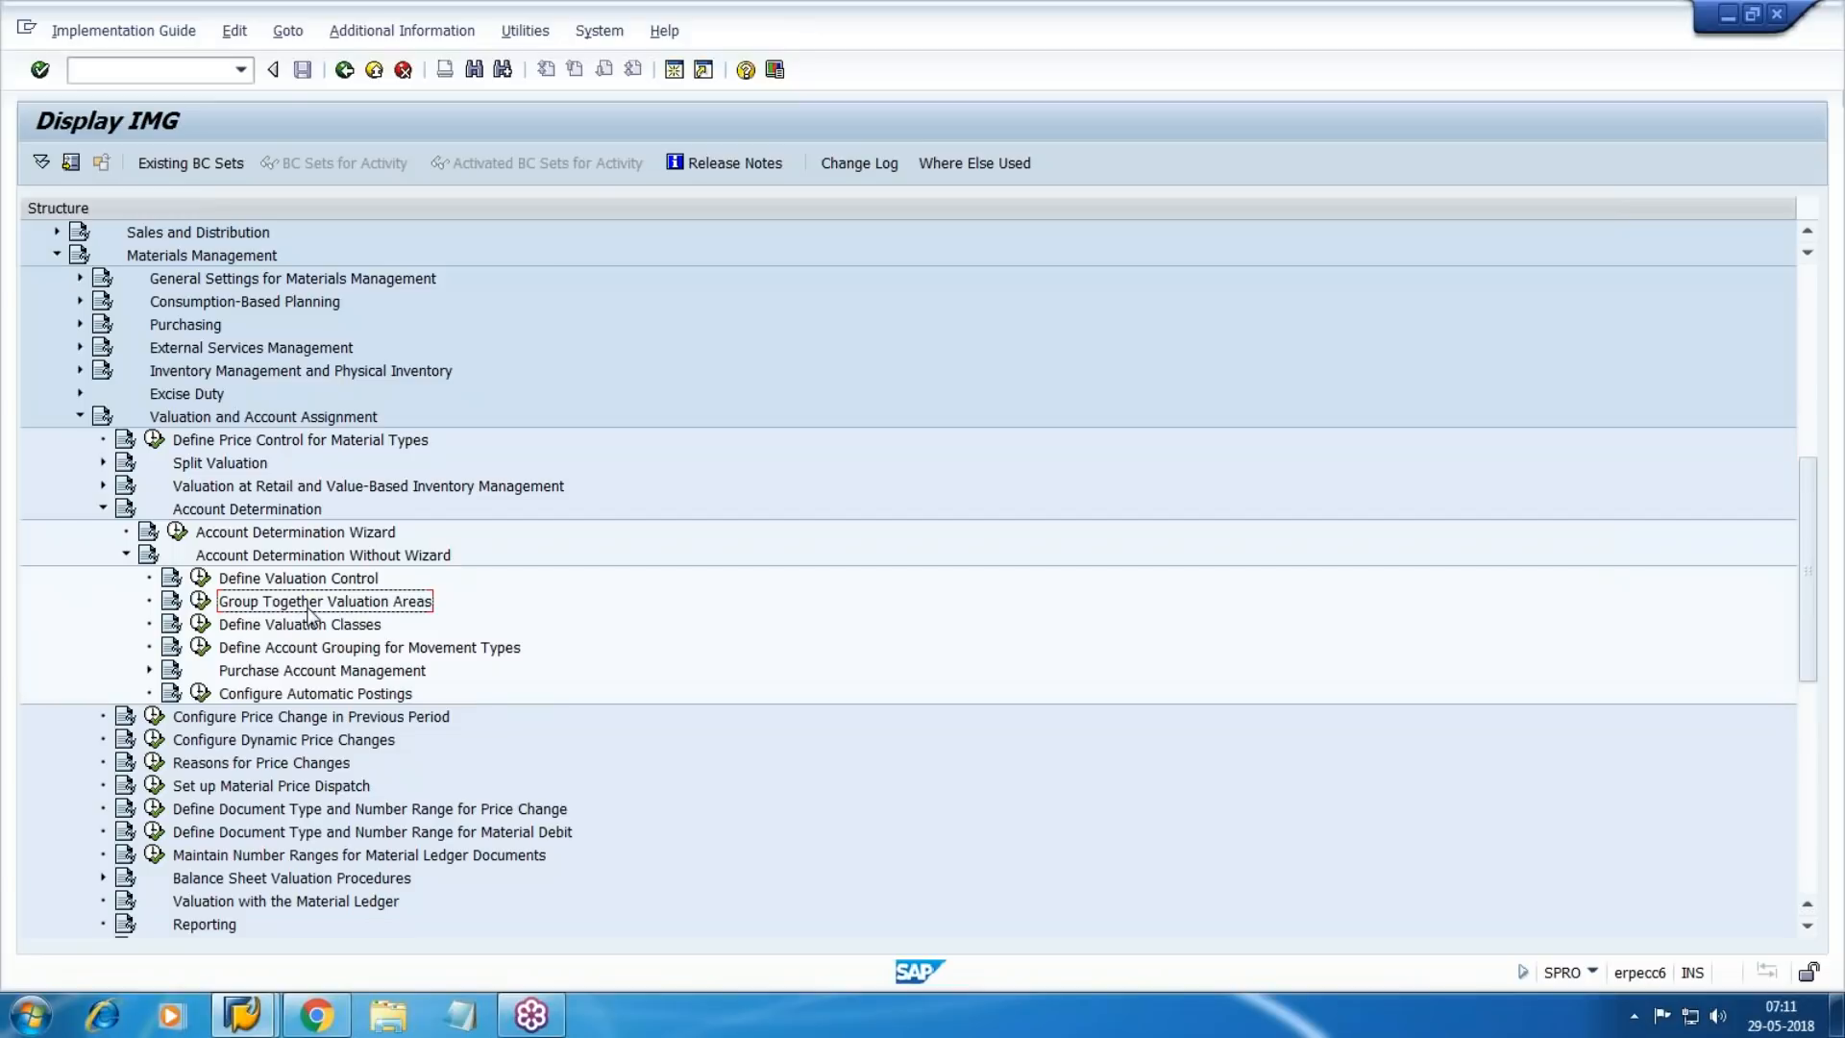
click(200, 600)
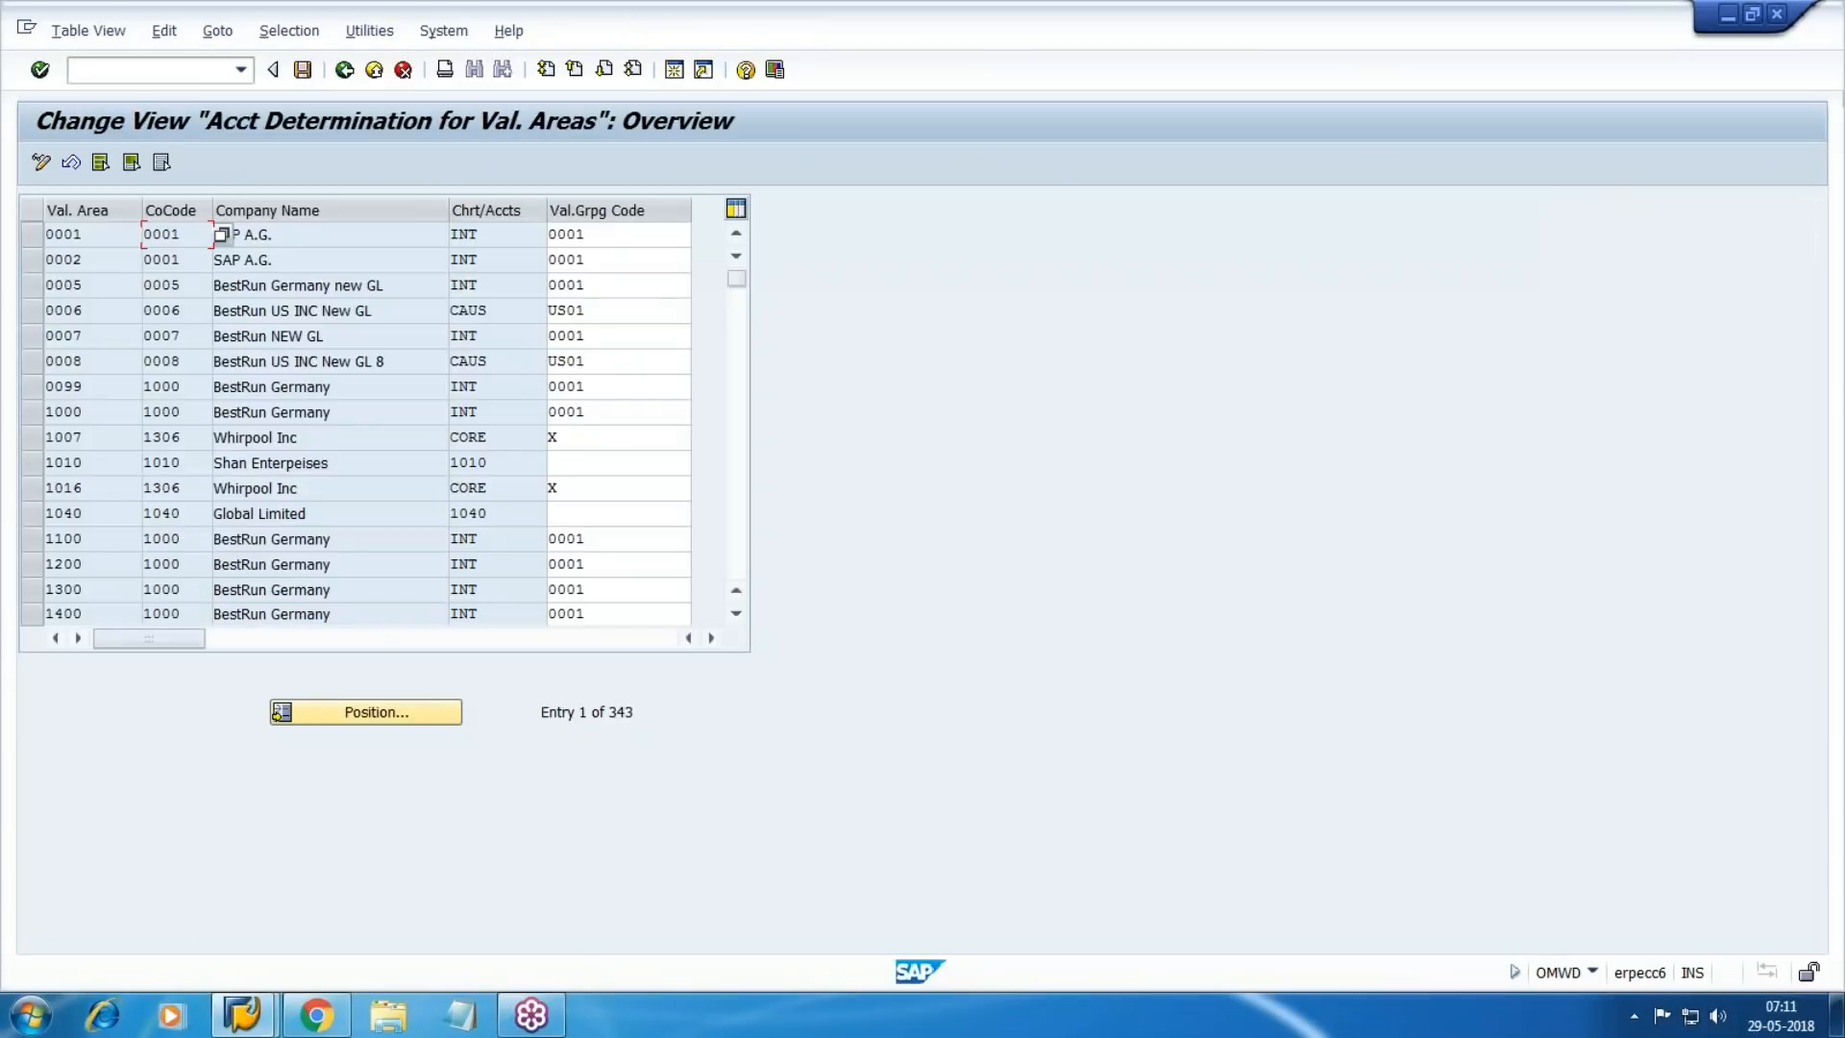
Find valuation area WM1, assign valuation grouping code X to WM1 and WM2, and save to the customizing request.
click(409, 714)
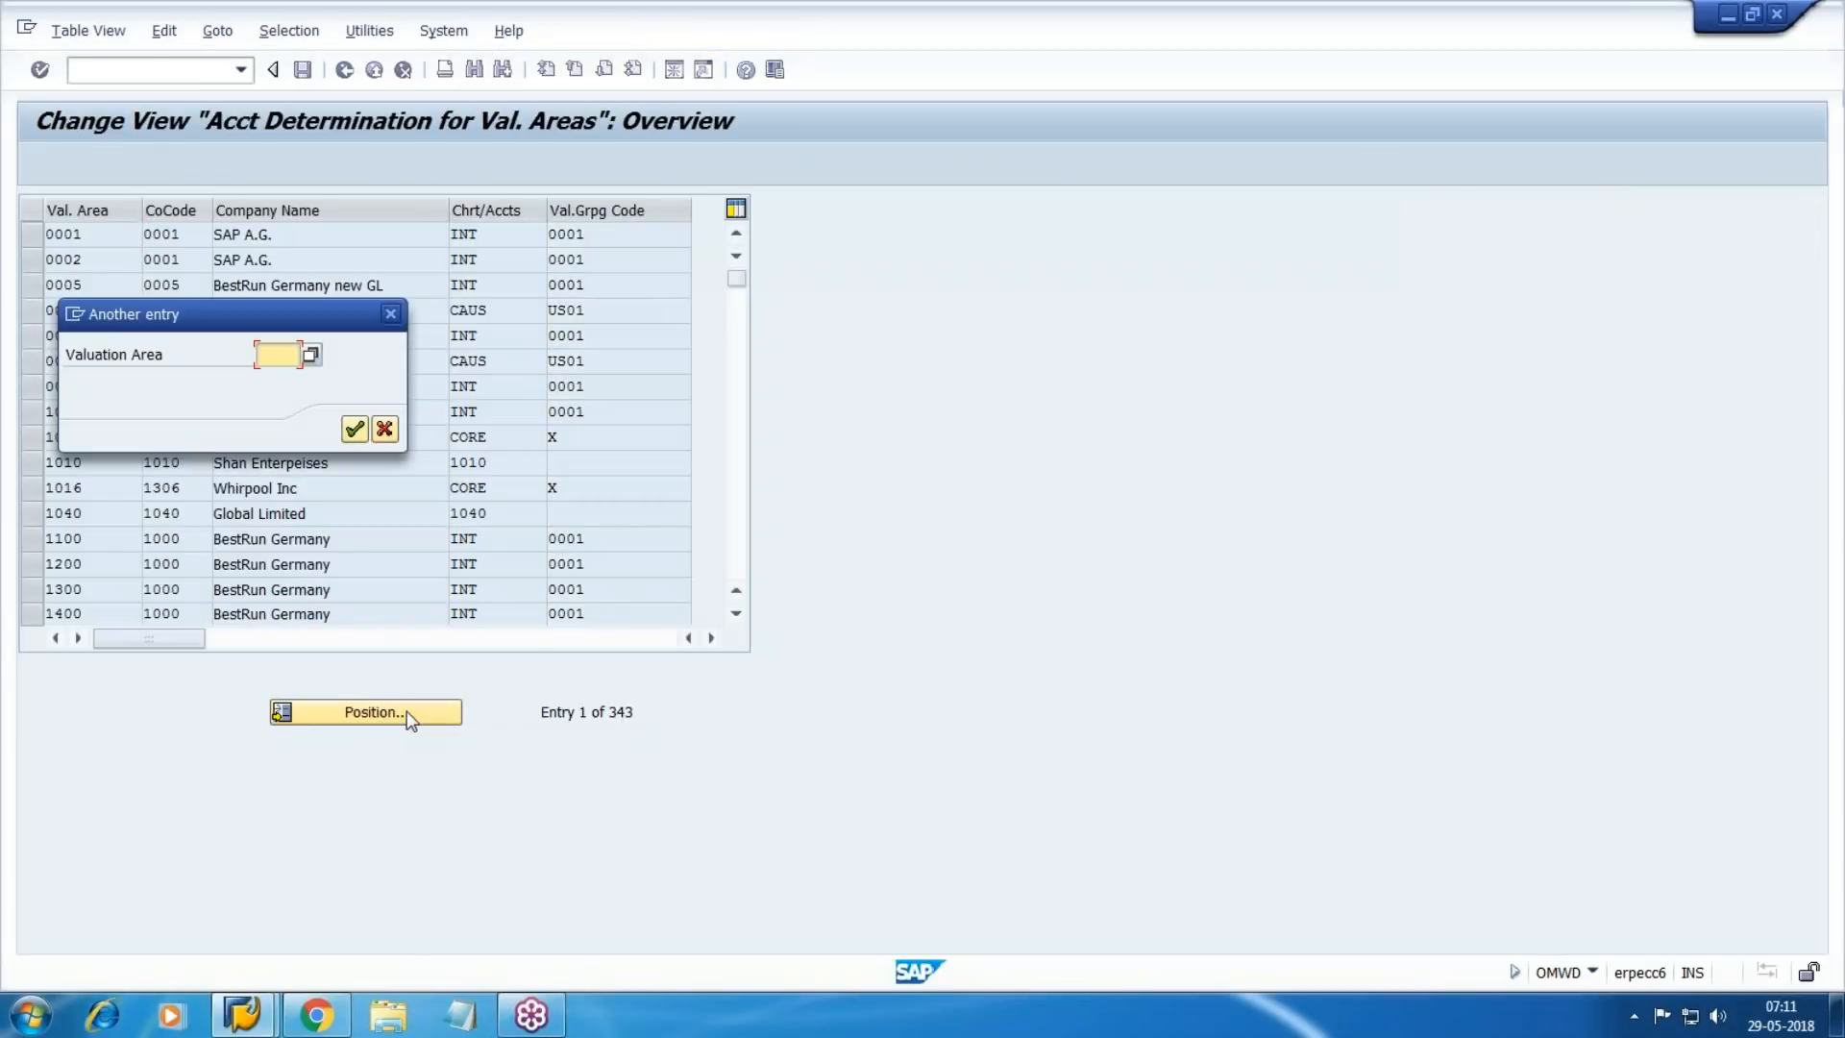
text(WM1)
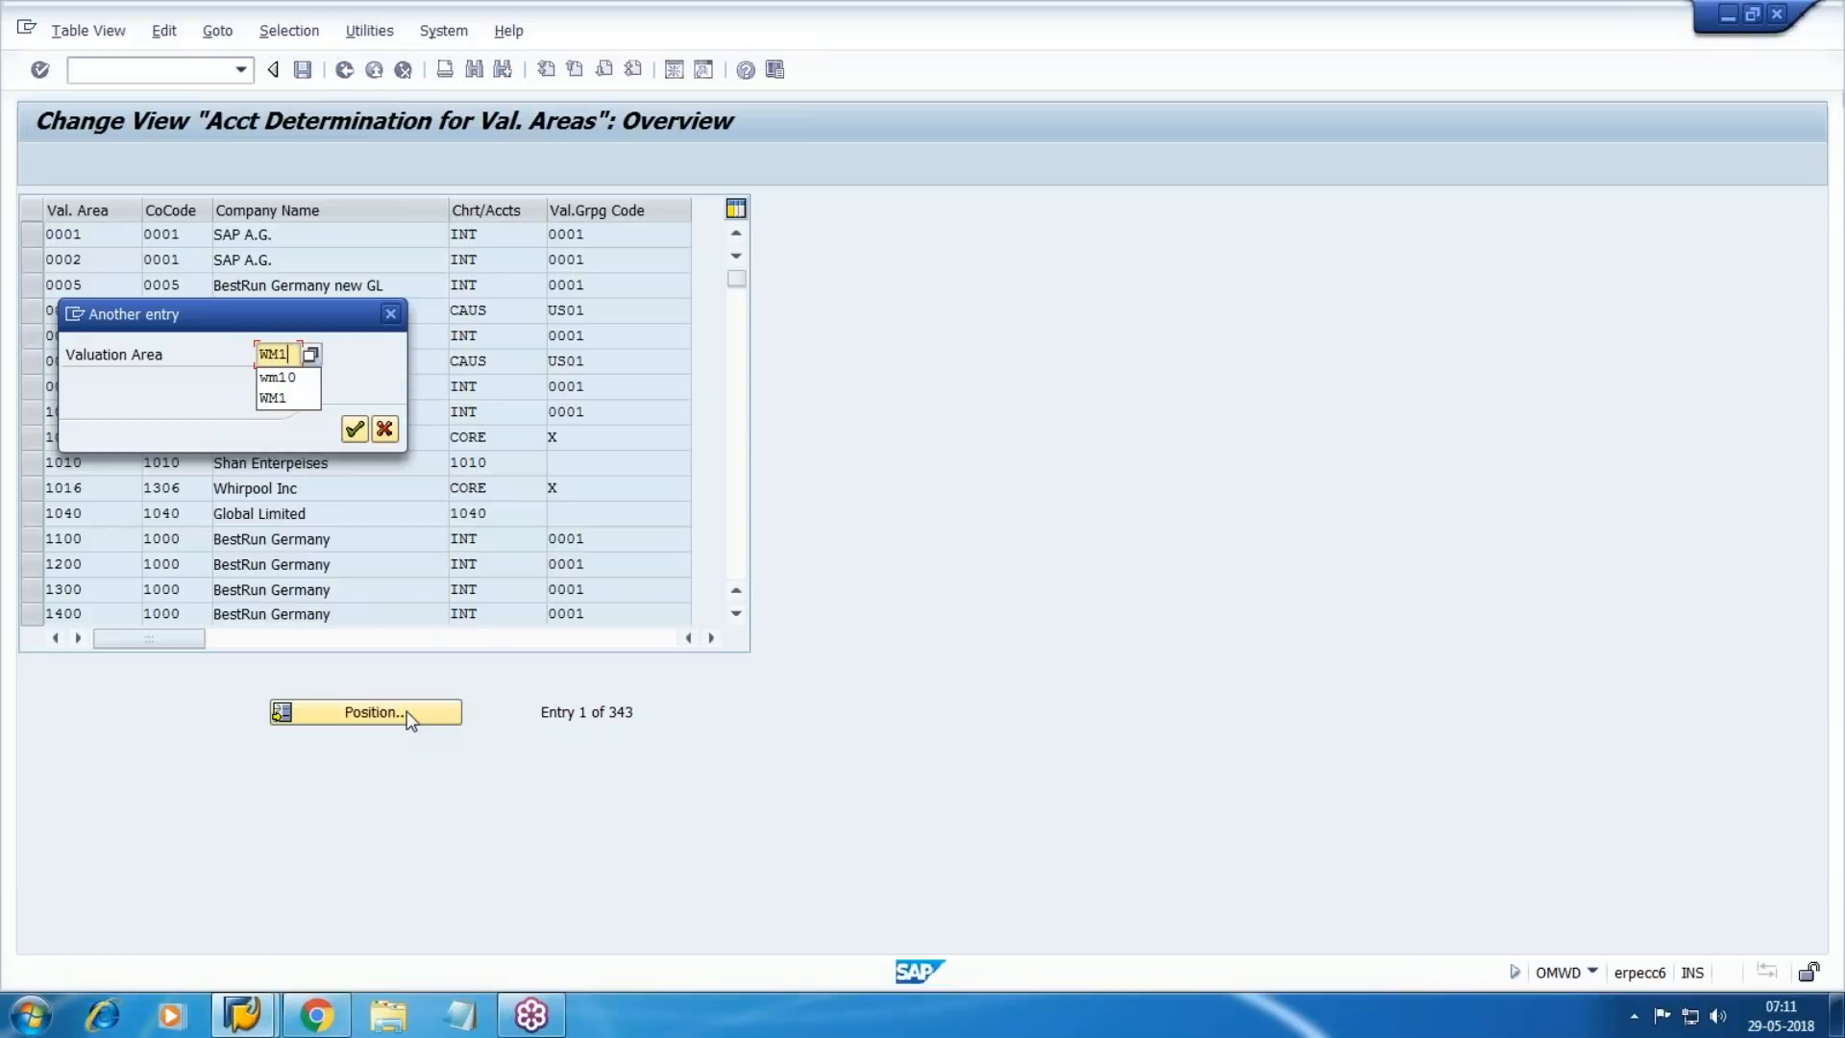
key(Return)
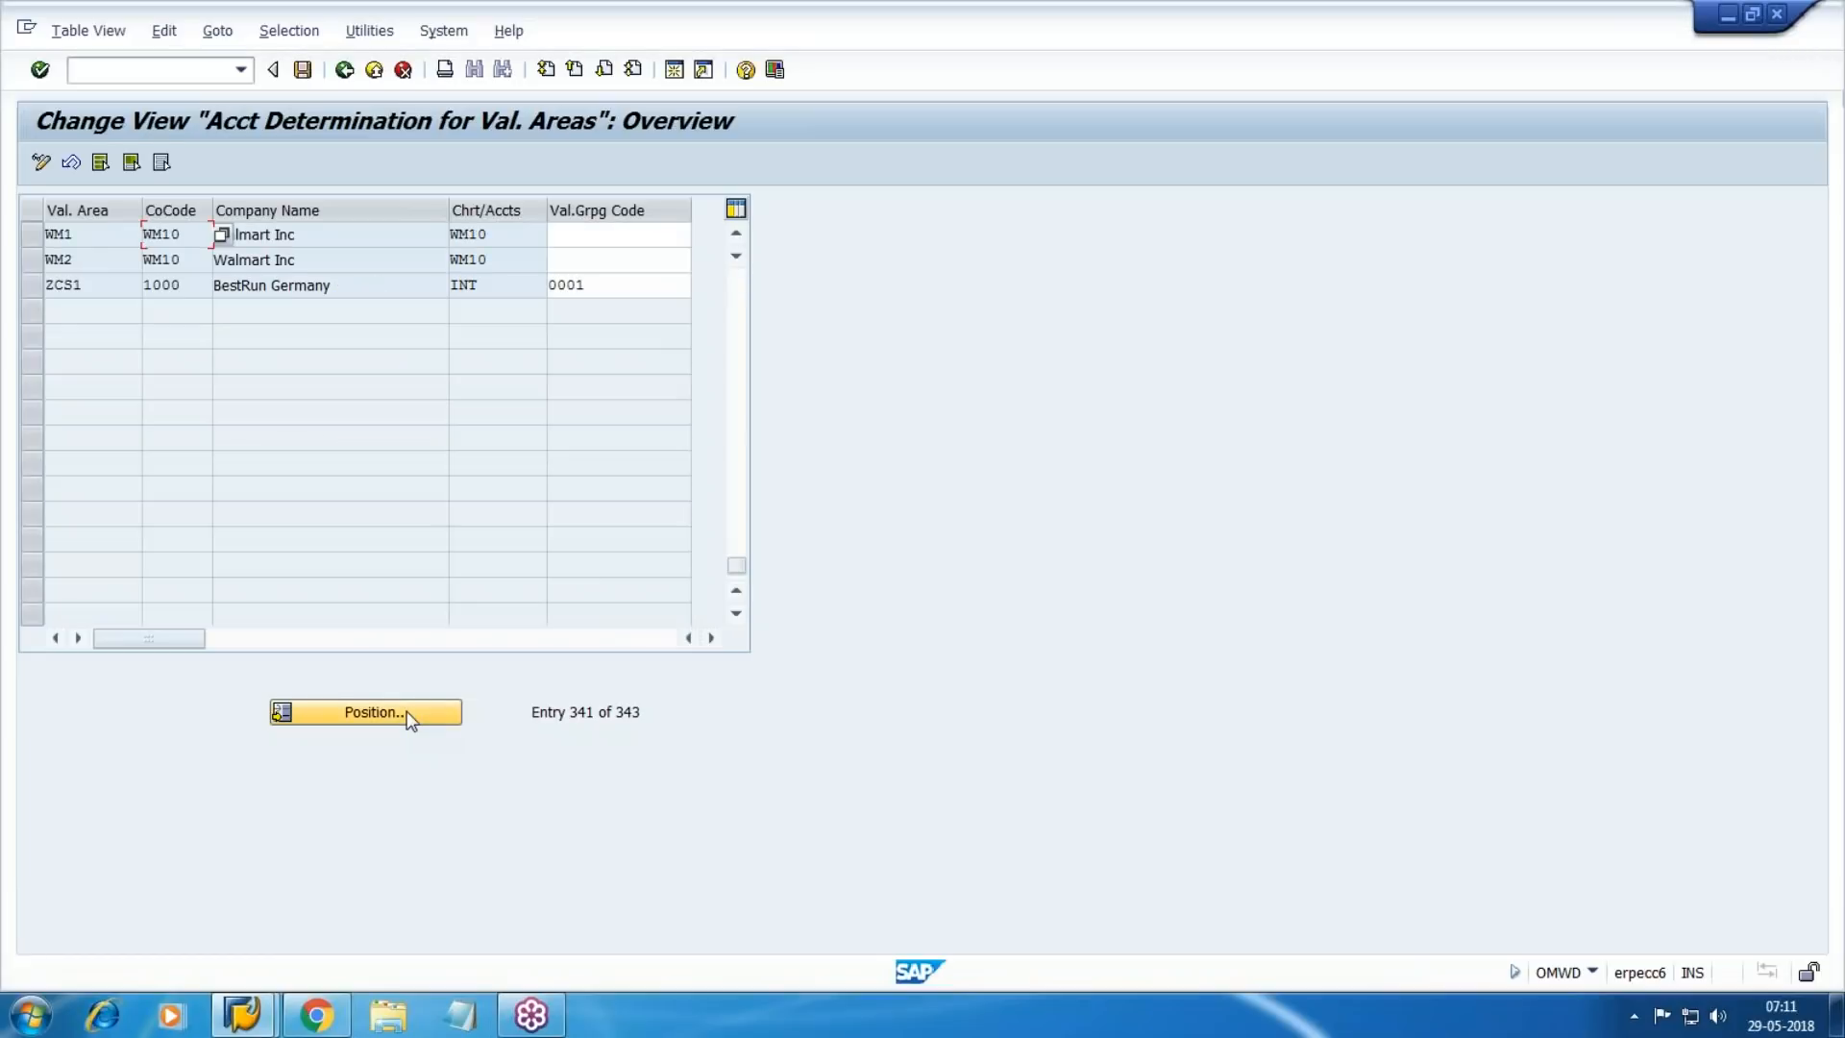
click(609, 235)
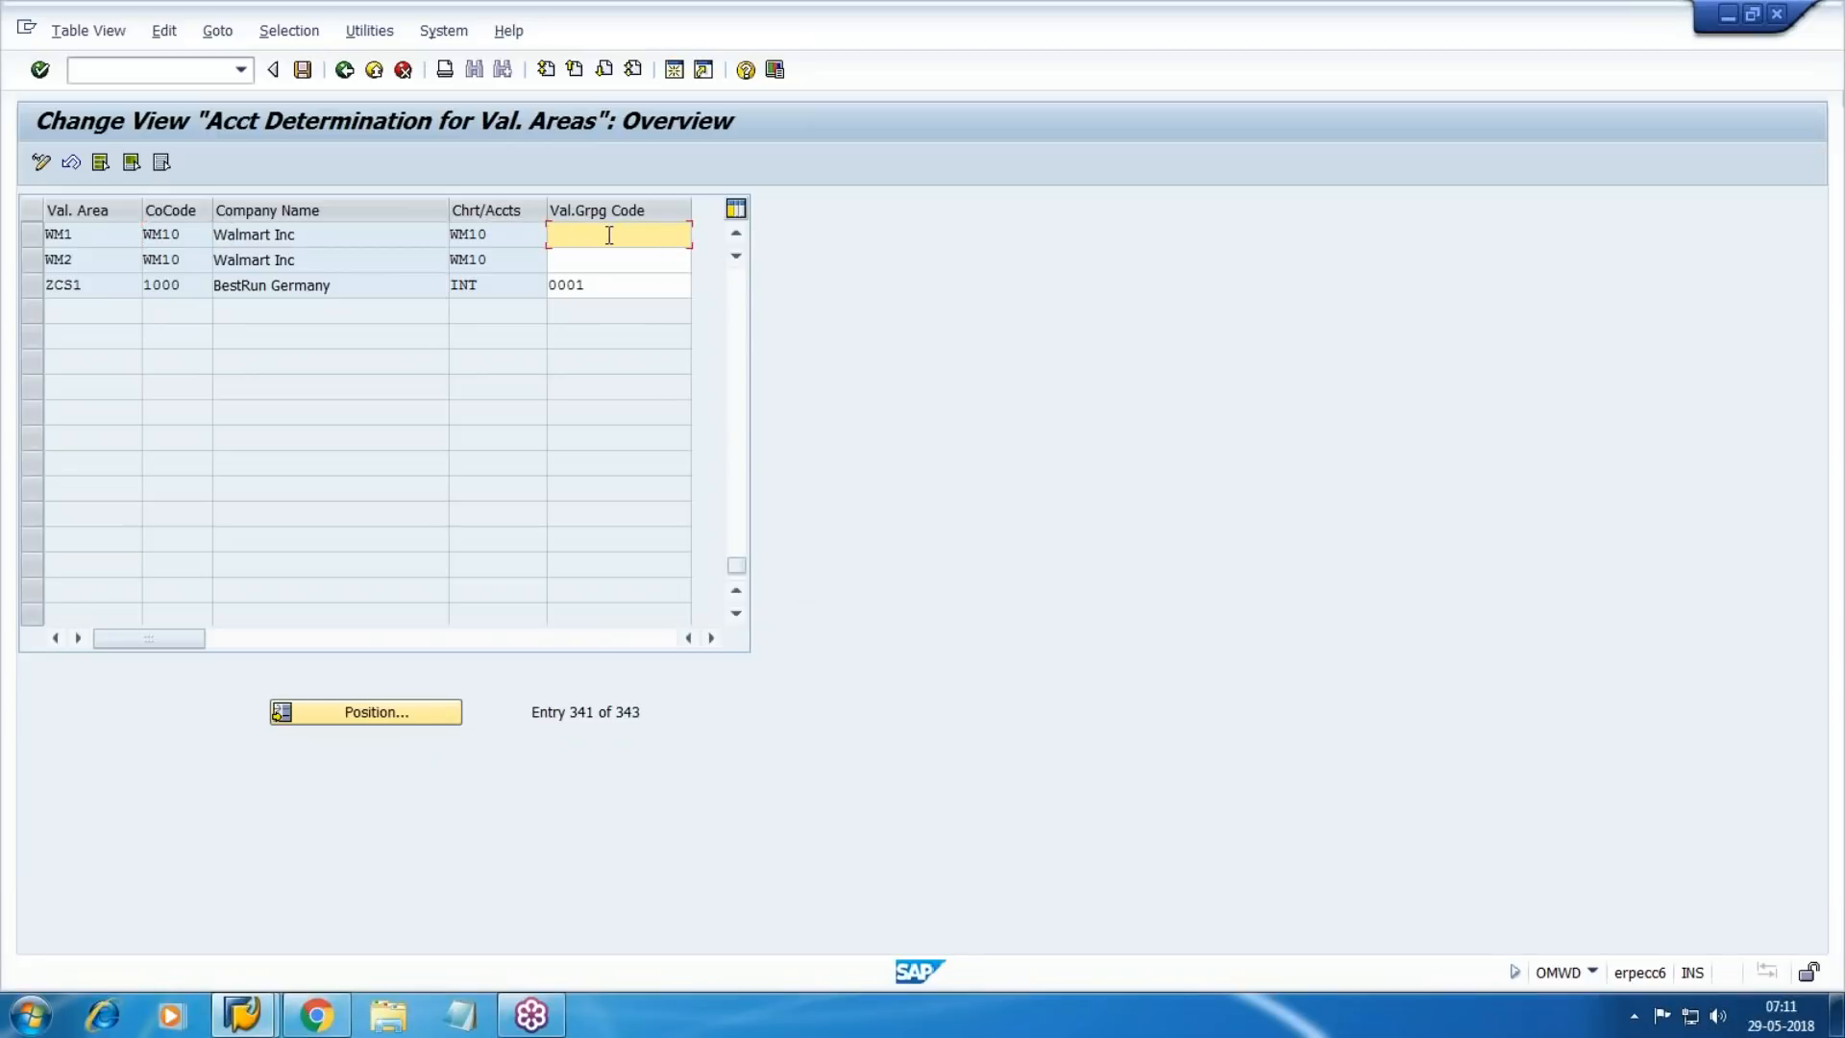
text(X)
key(Tab)
text(X)
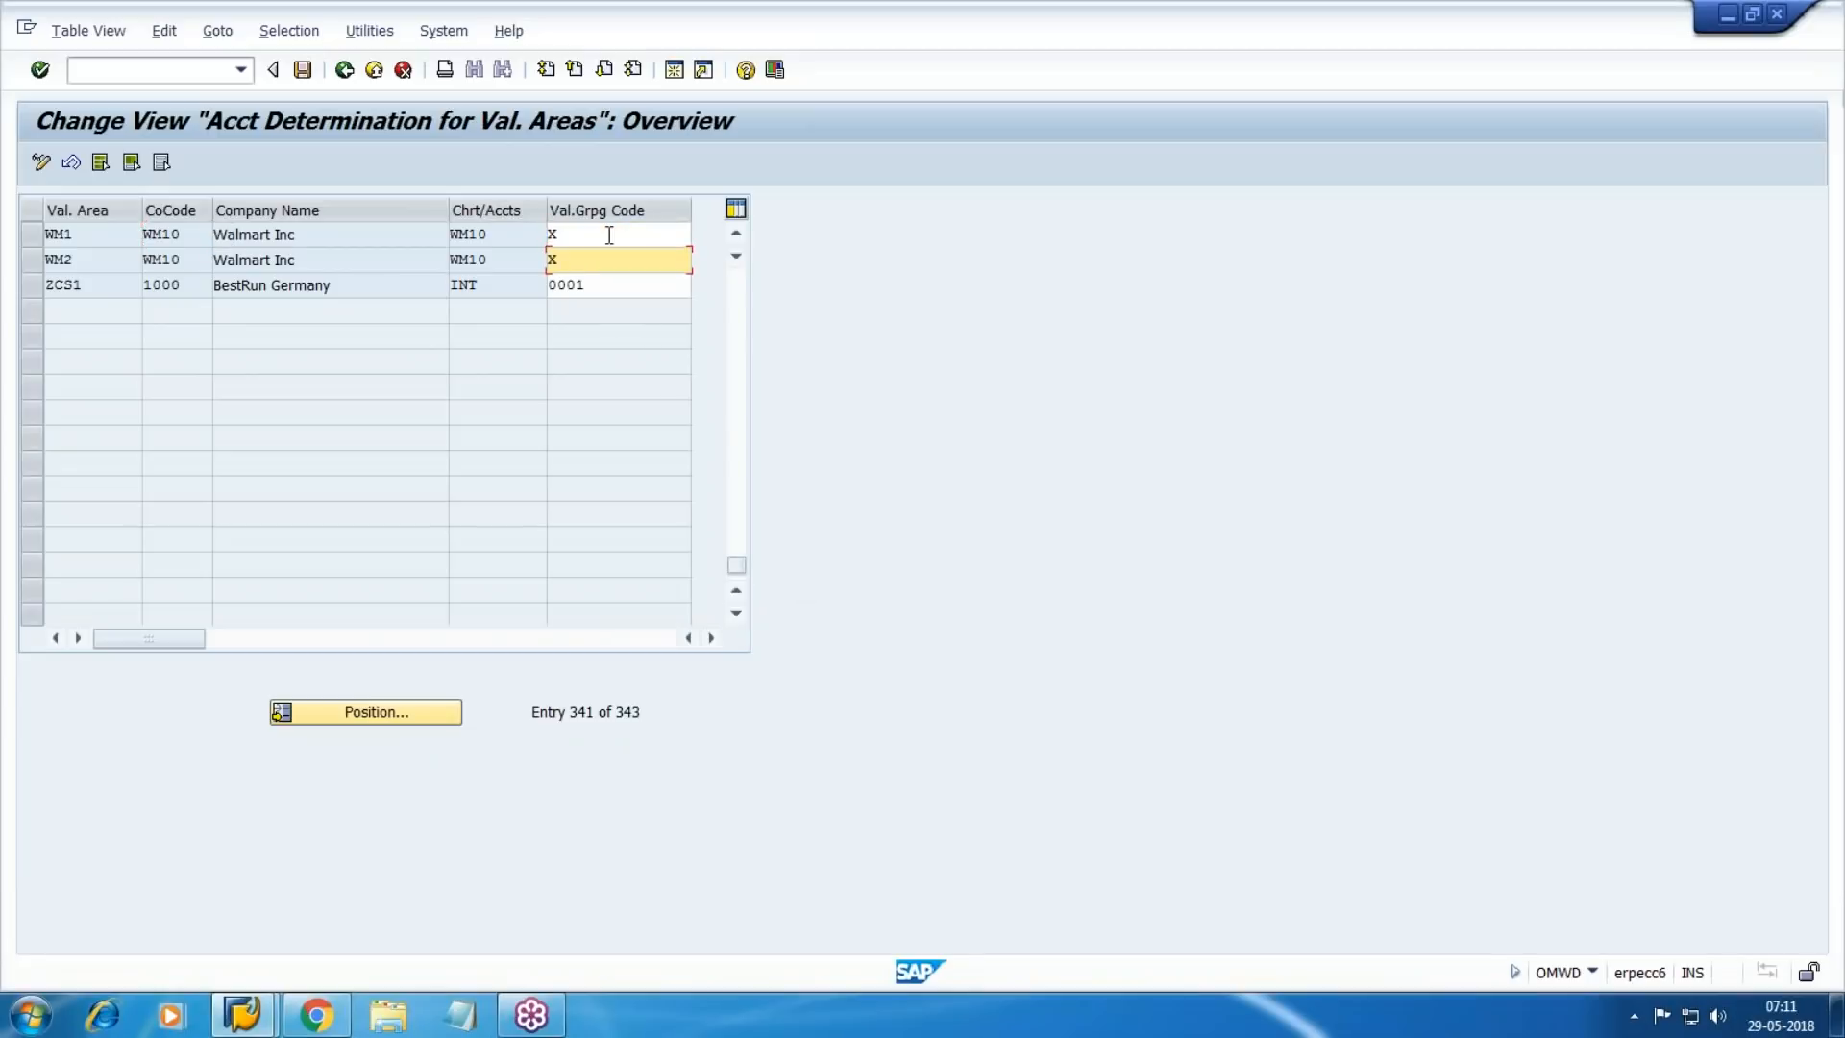
click(303, 70)
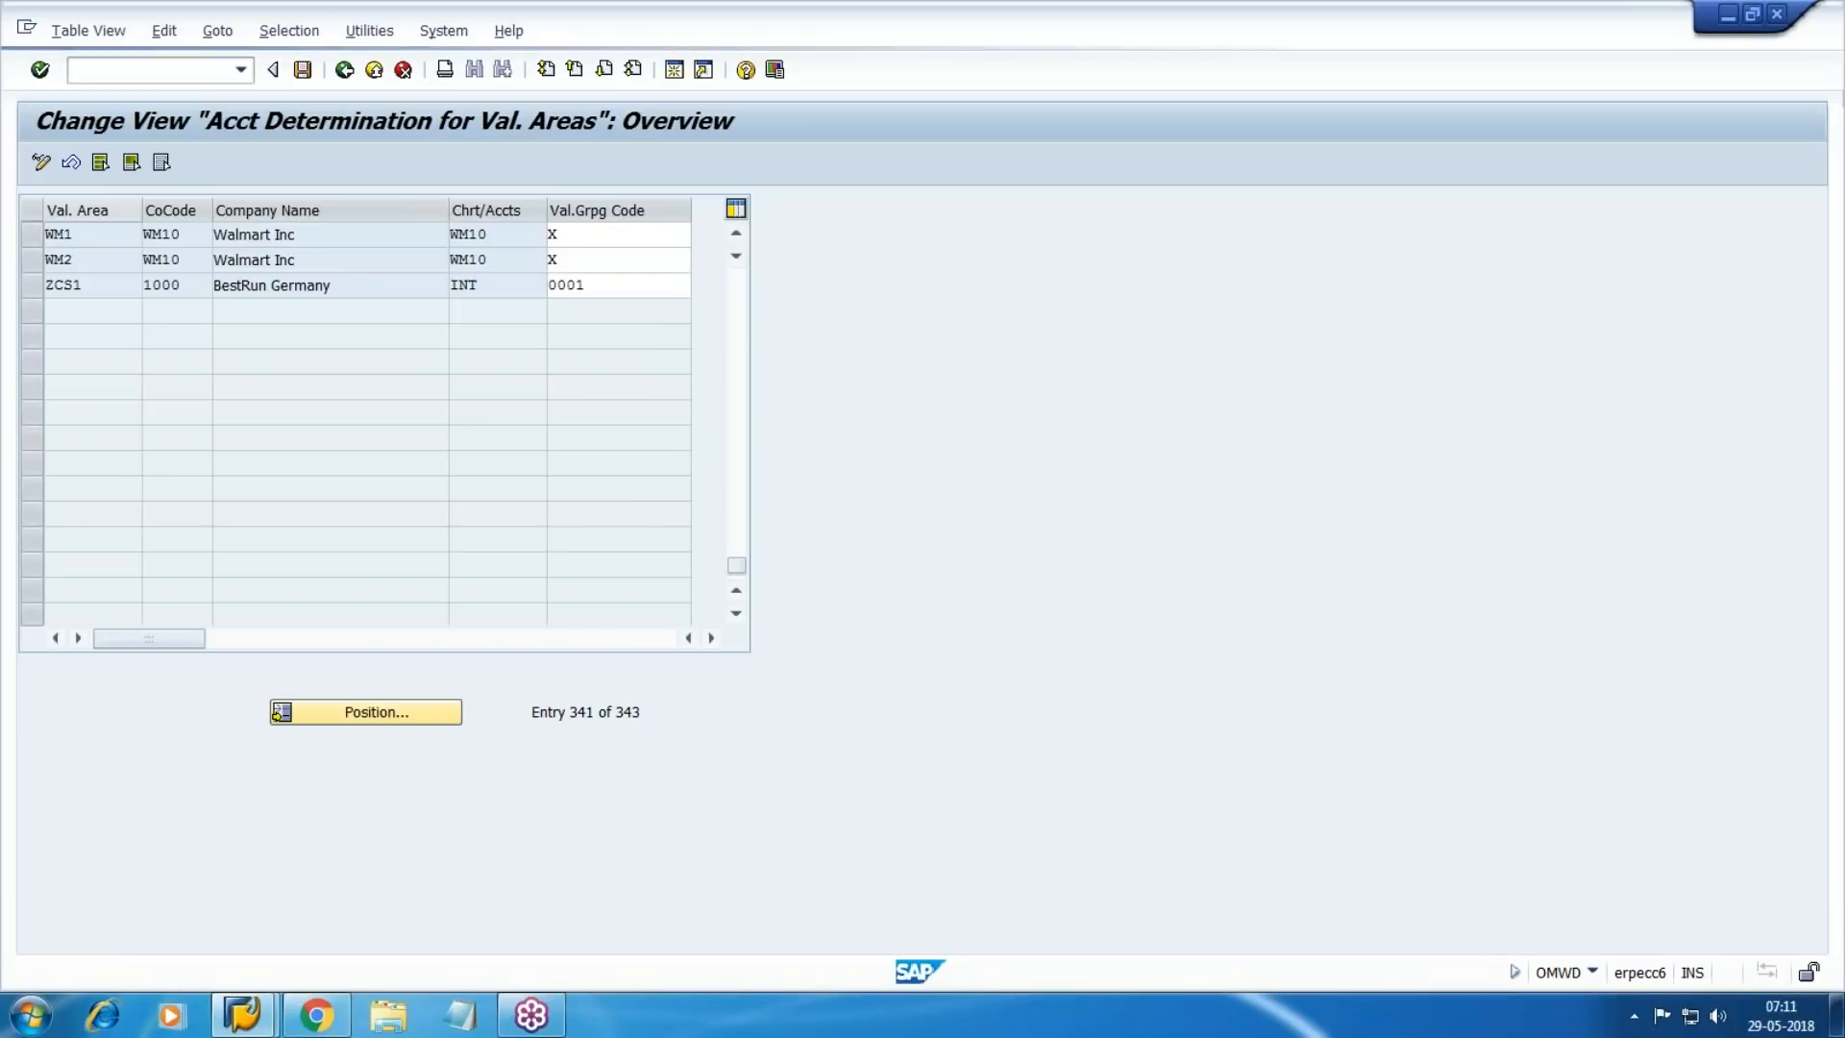
click(397, 429)
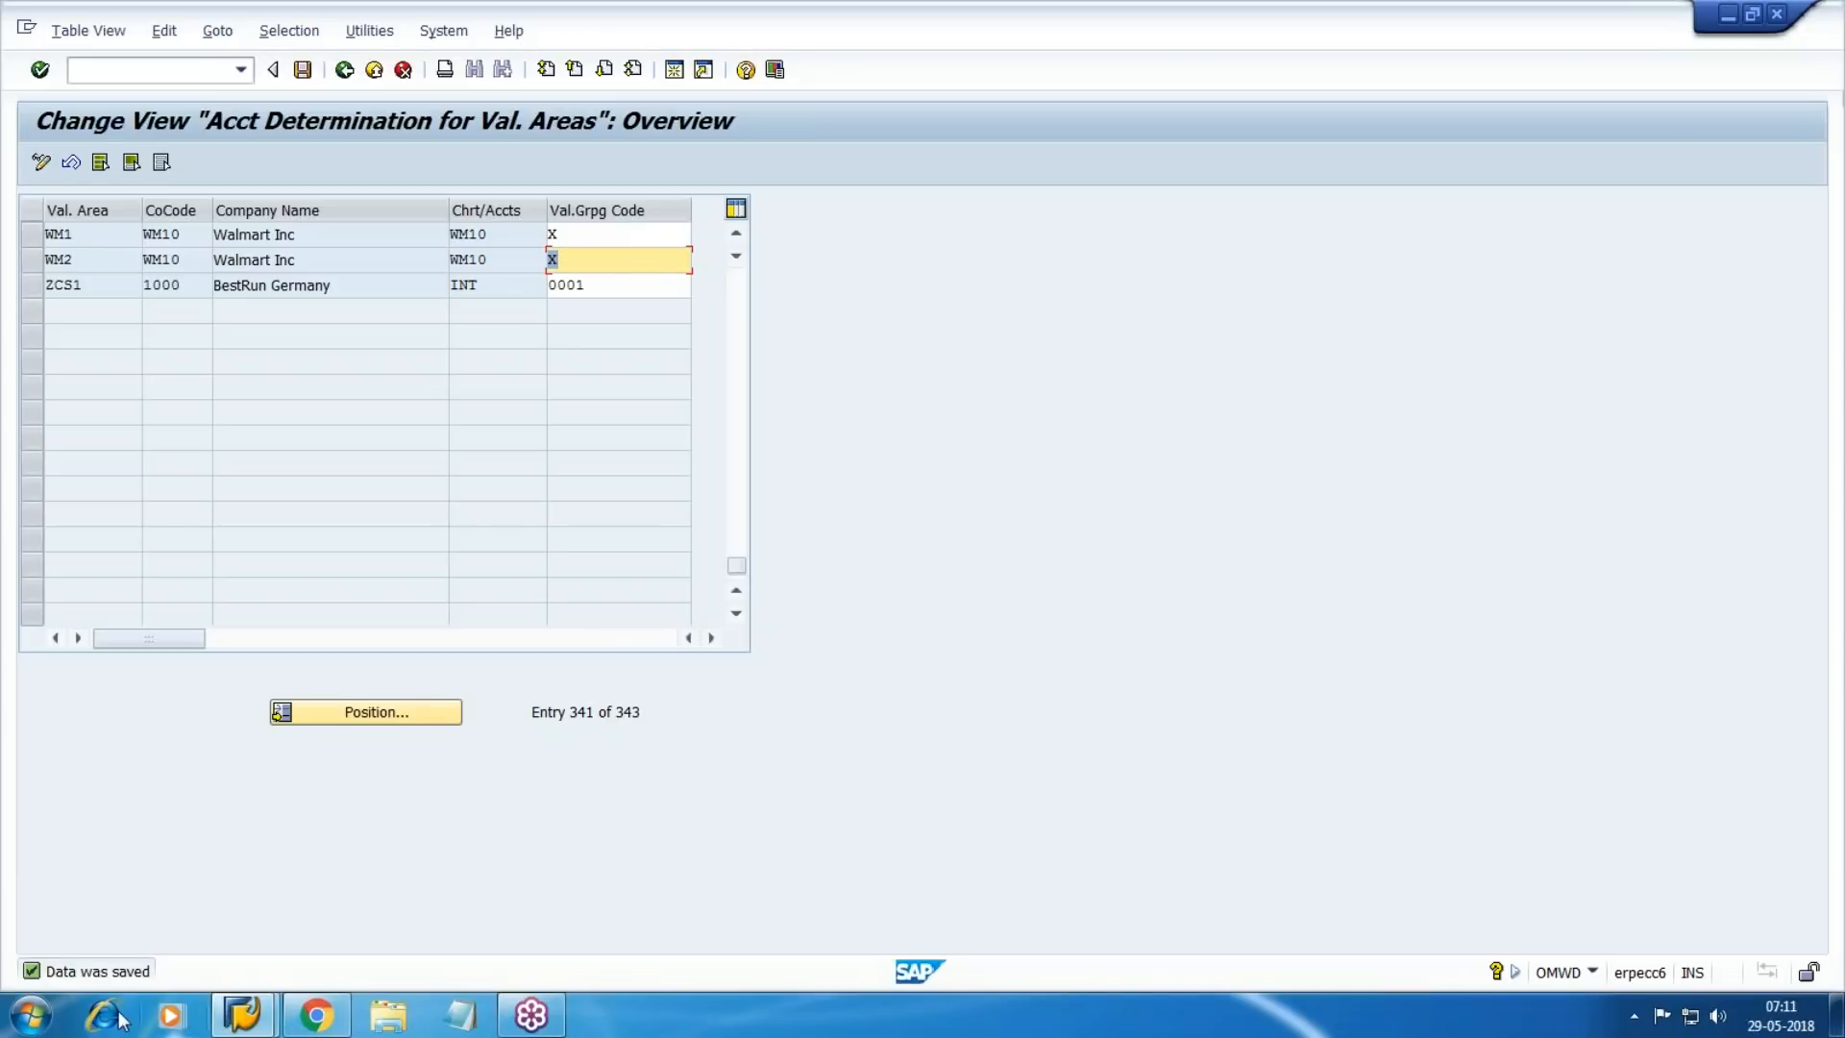
Start Paint with a blank canvas and switch back to the SAP window.
click(28, 1014)
click(111, 571)
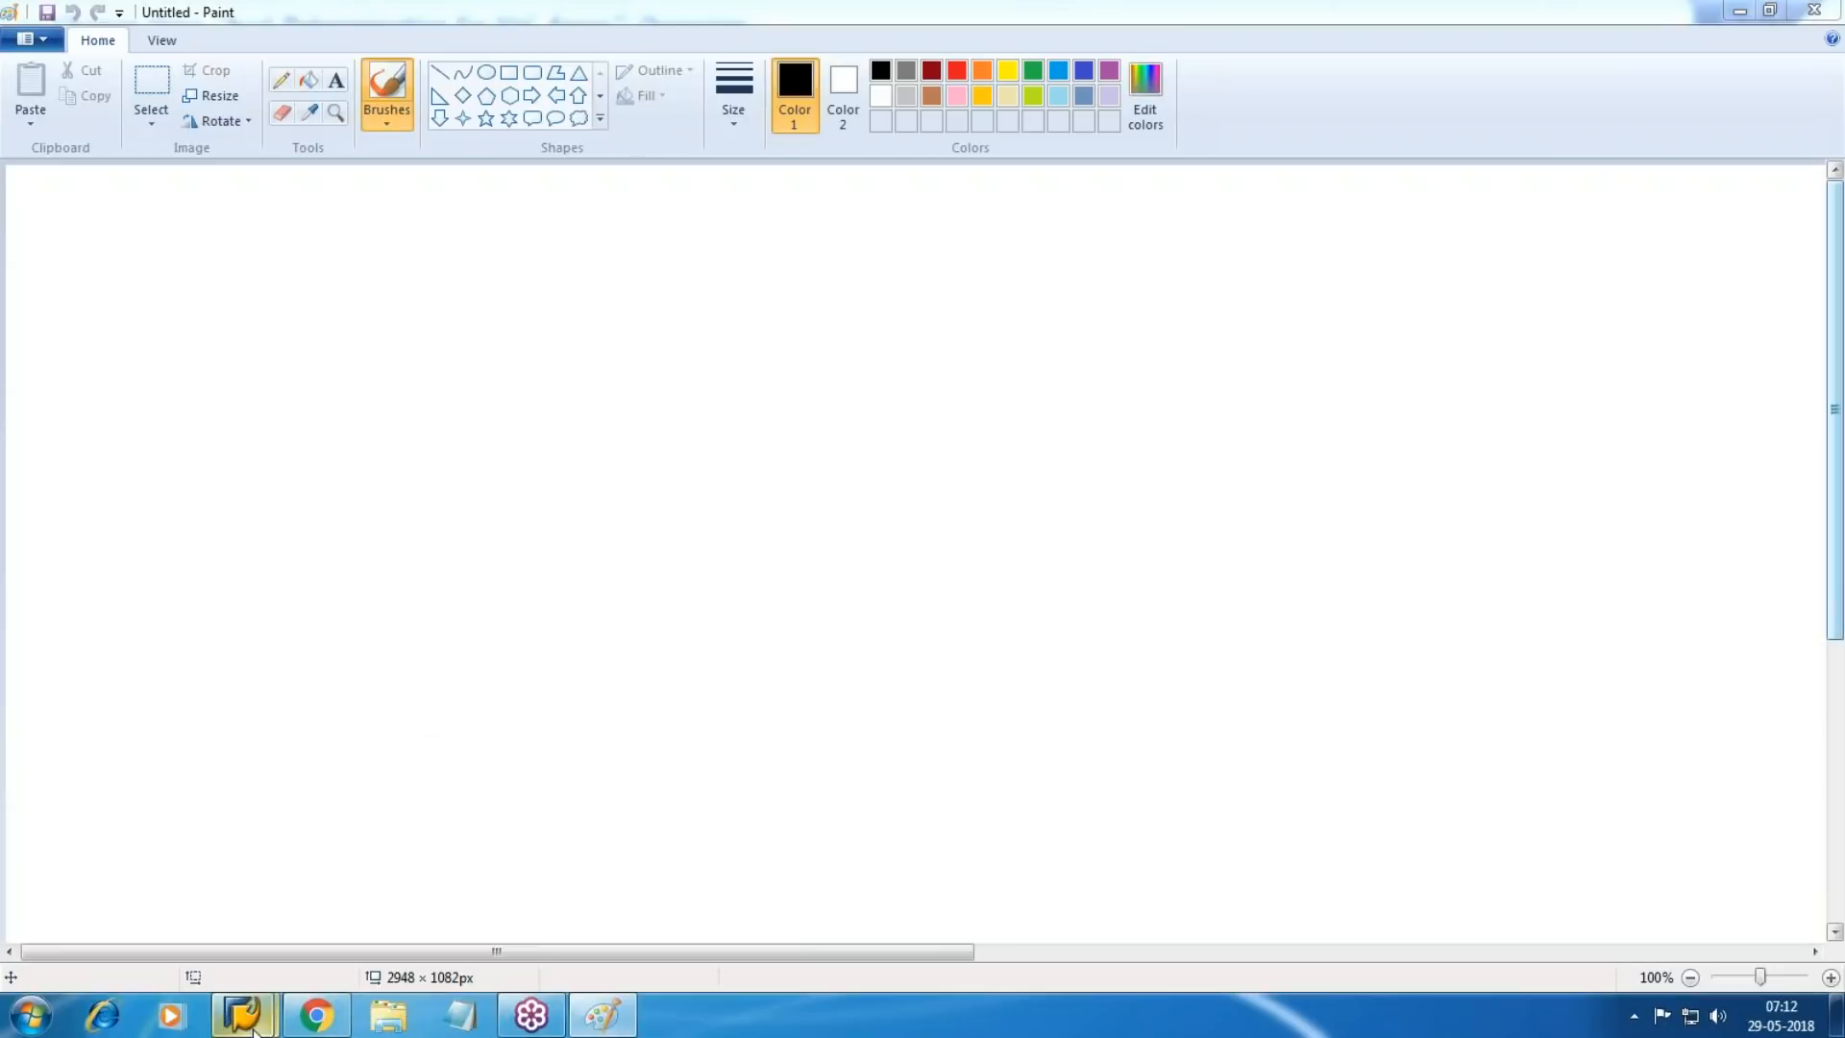
mouse_move(244, 1016)
click(429, 939)
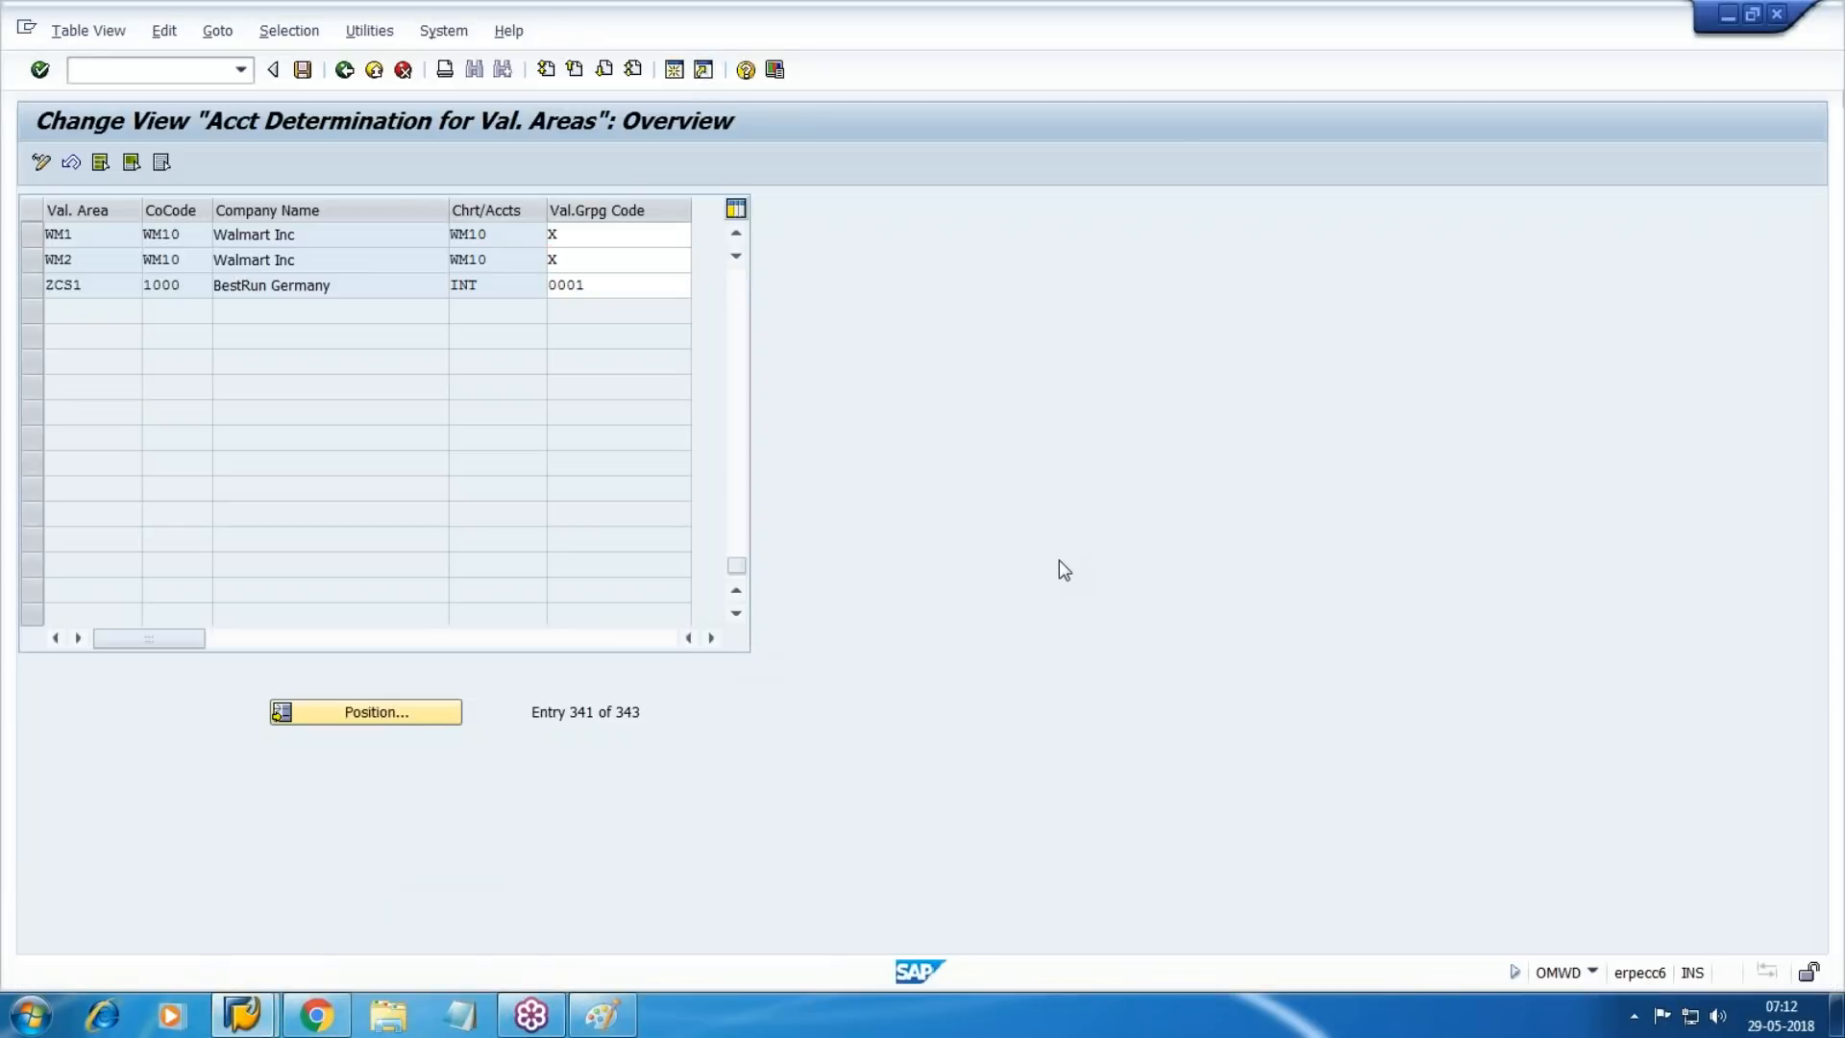
Leave the valuation area overview and call transaction MM03 to display material 2387.
key(F3)
text(MM03)
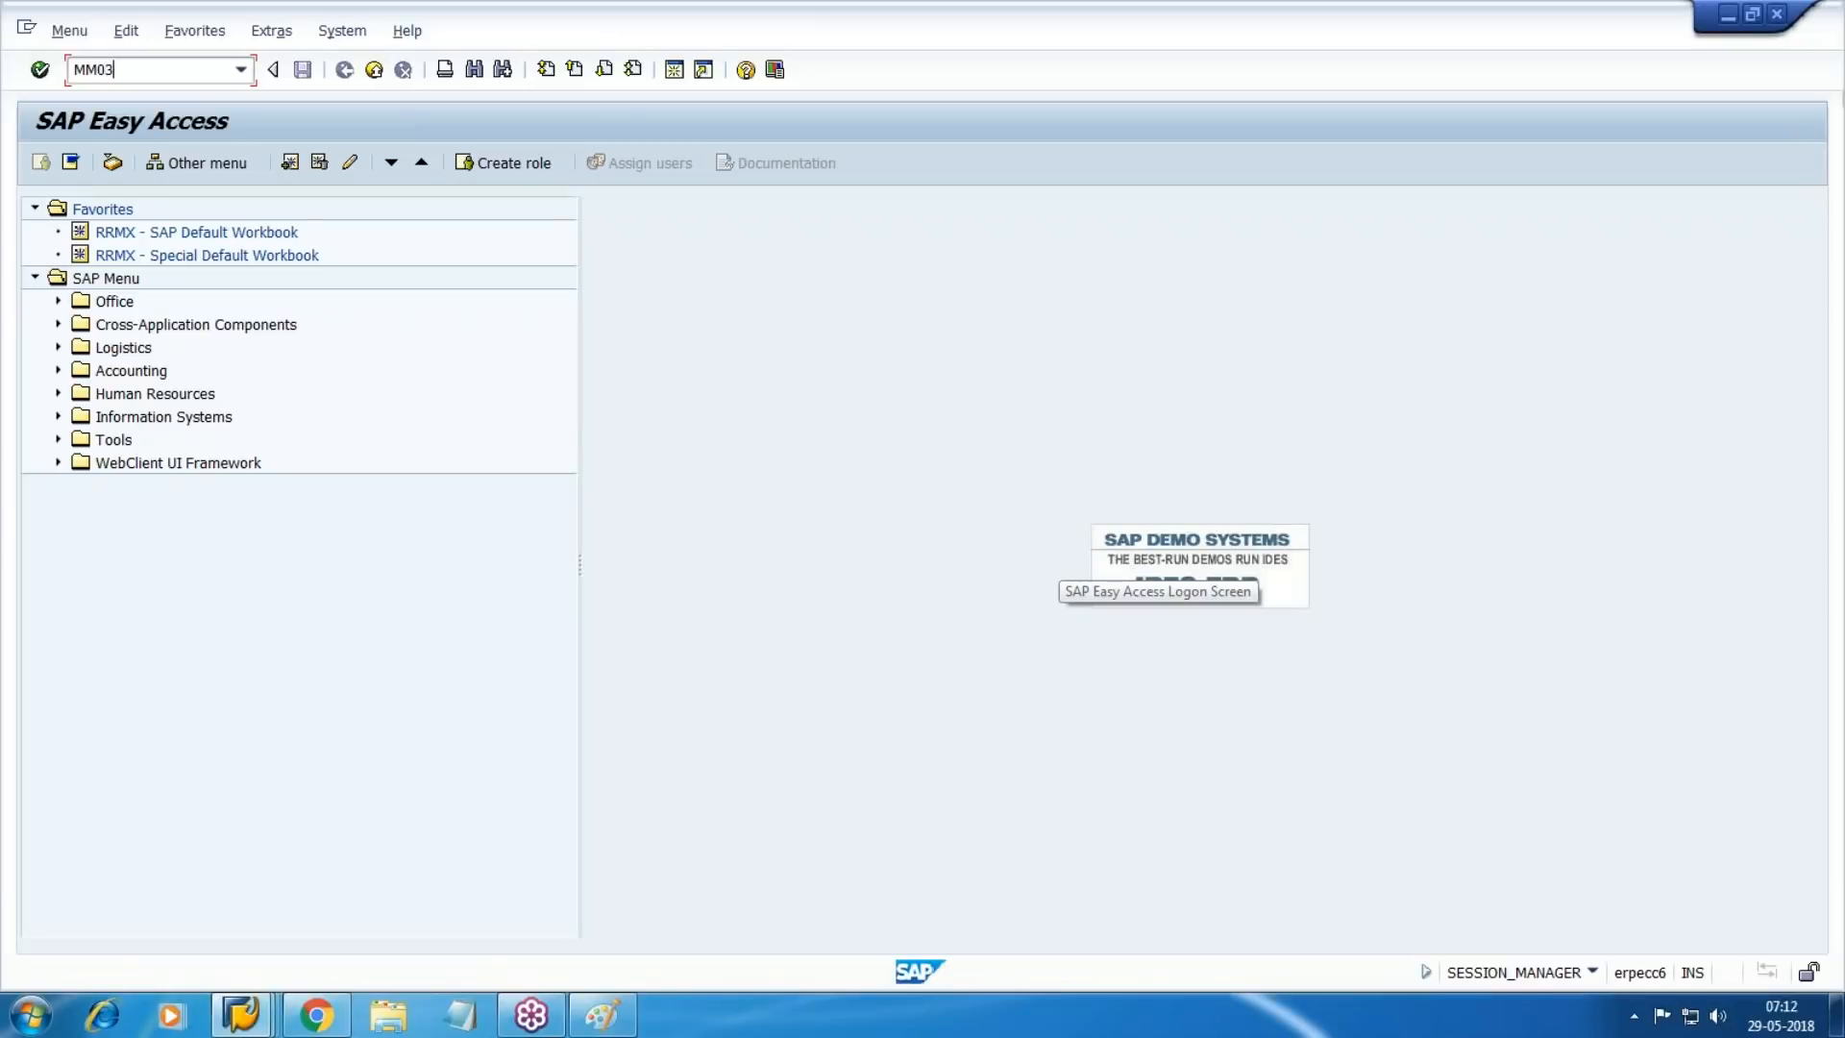
key(Return)
text(2387)
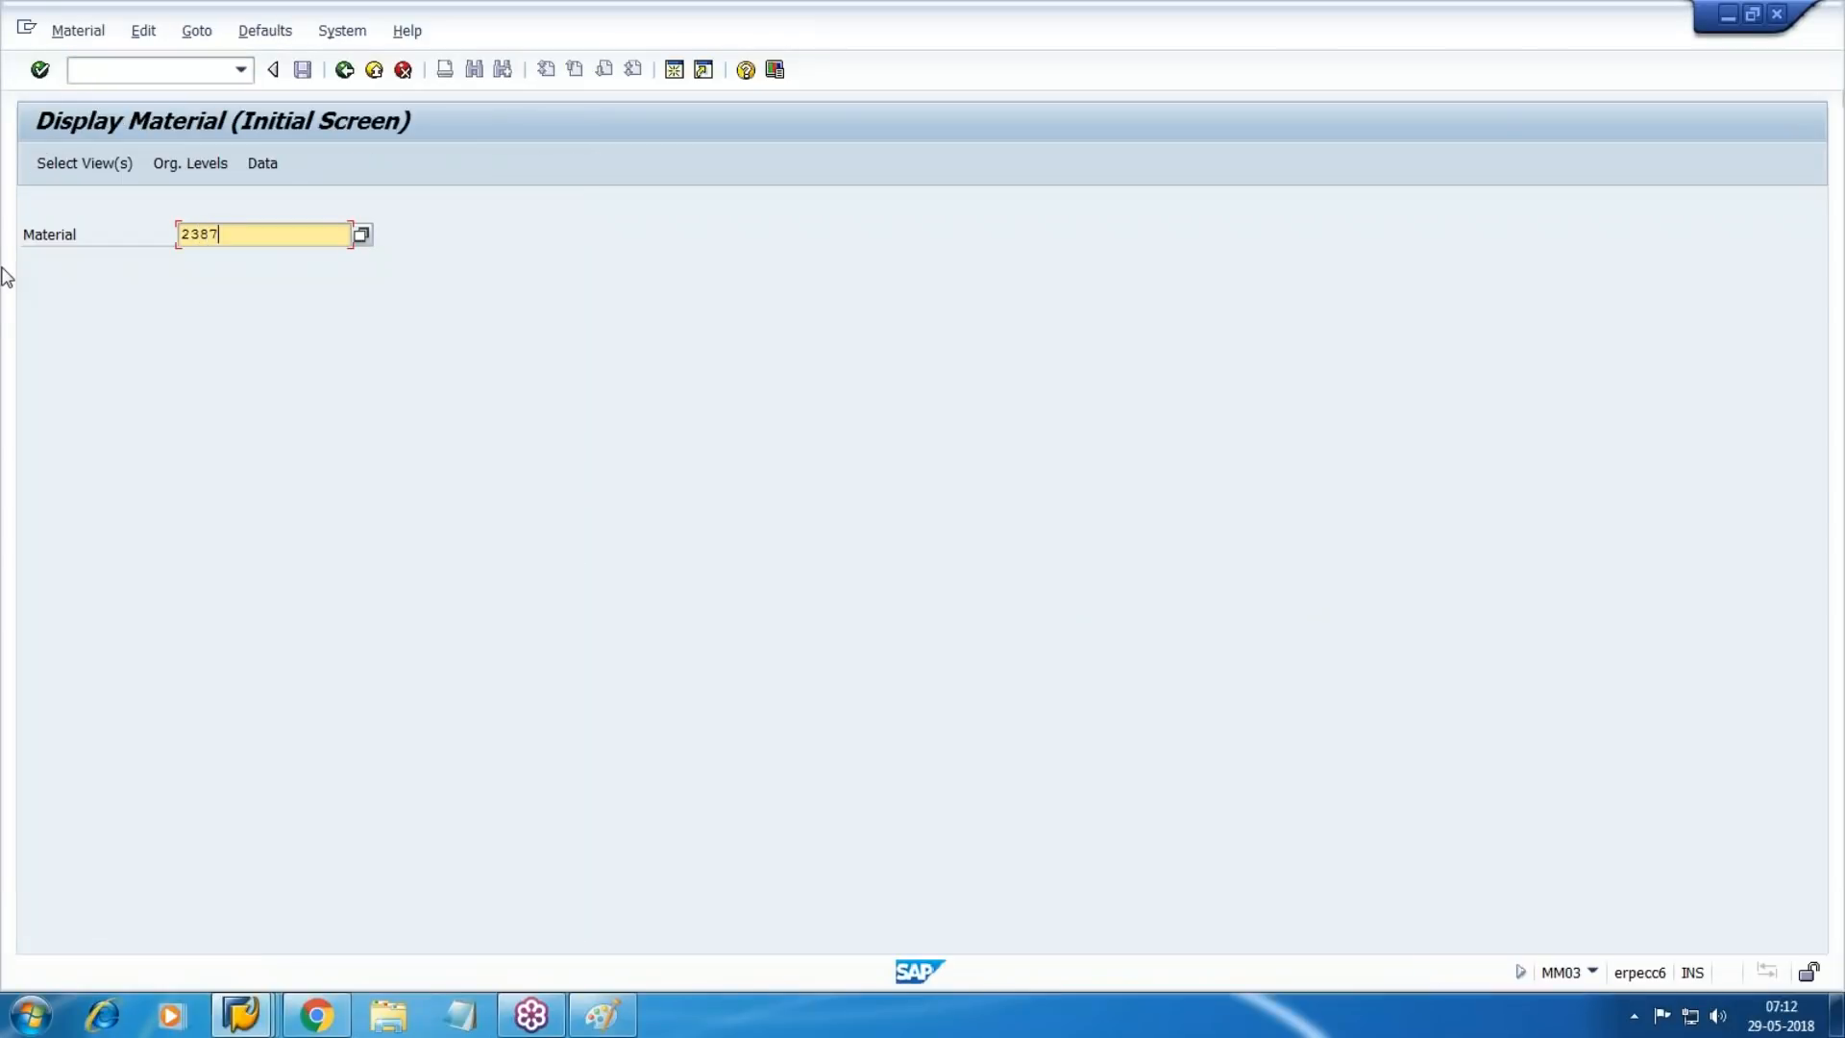
key(Return)
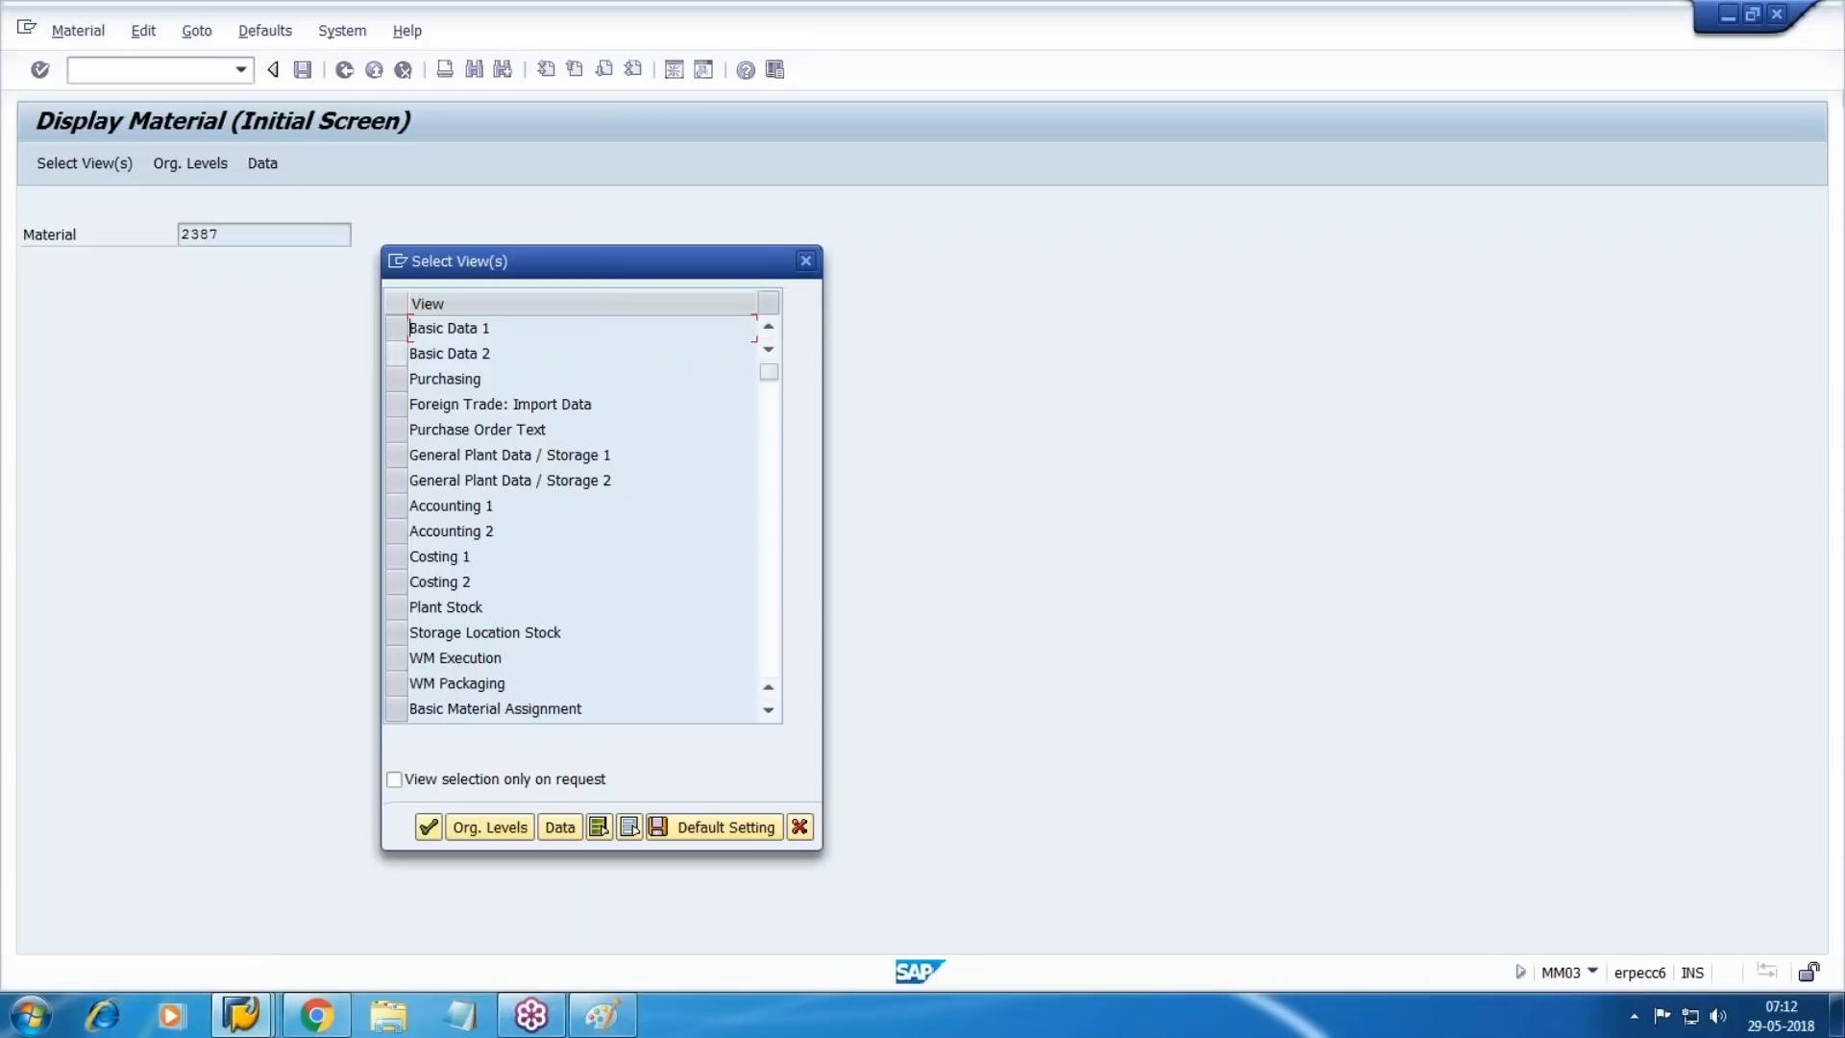
Display the Basic Data 1 and Accounting 1 views of material 2387 for plant HE1, stopping at Accounting 1.
click(390, 326)
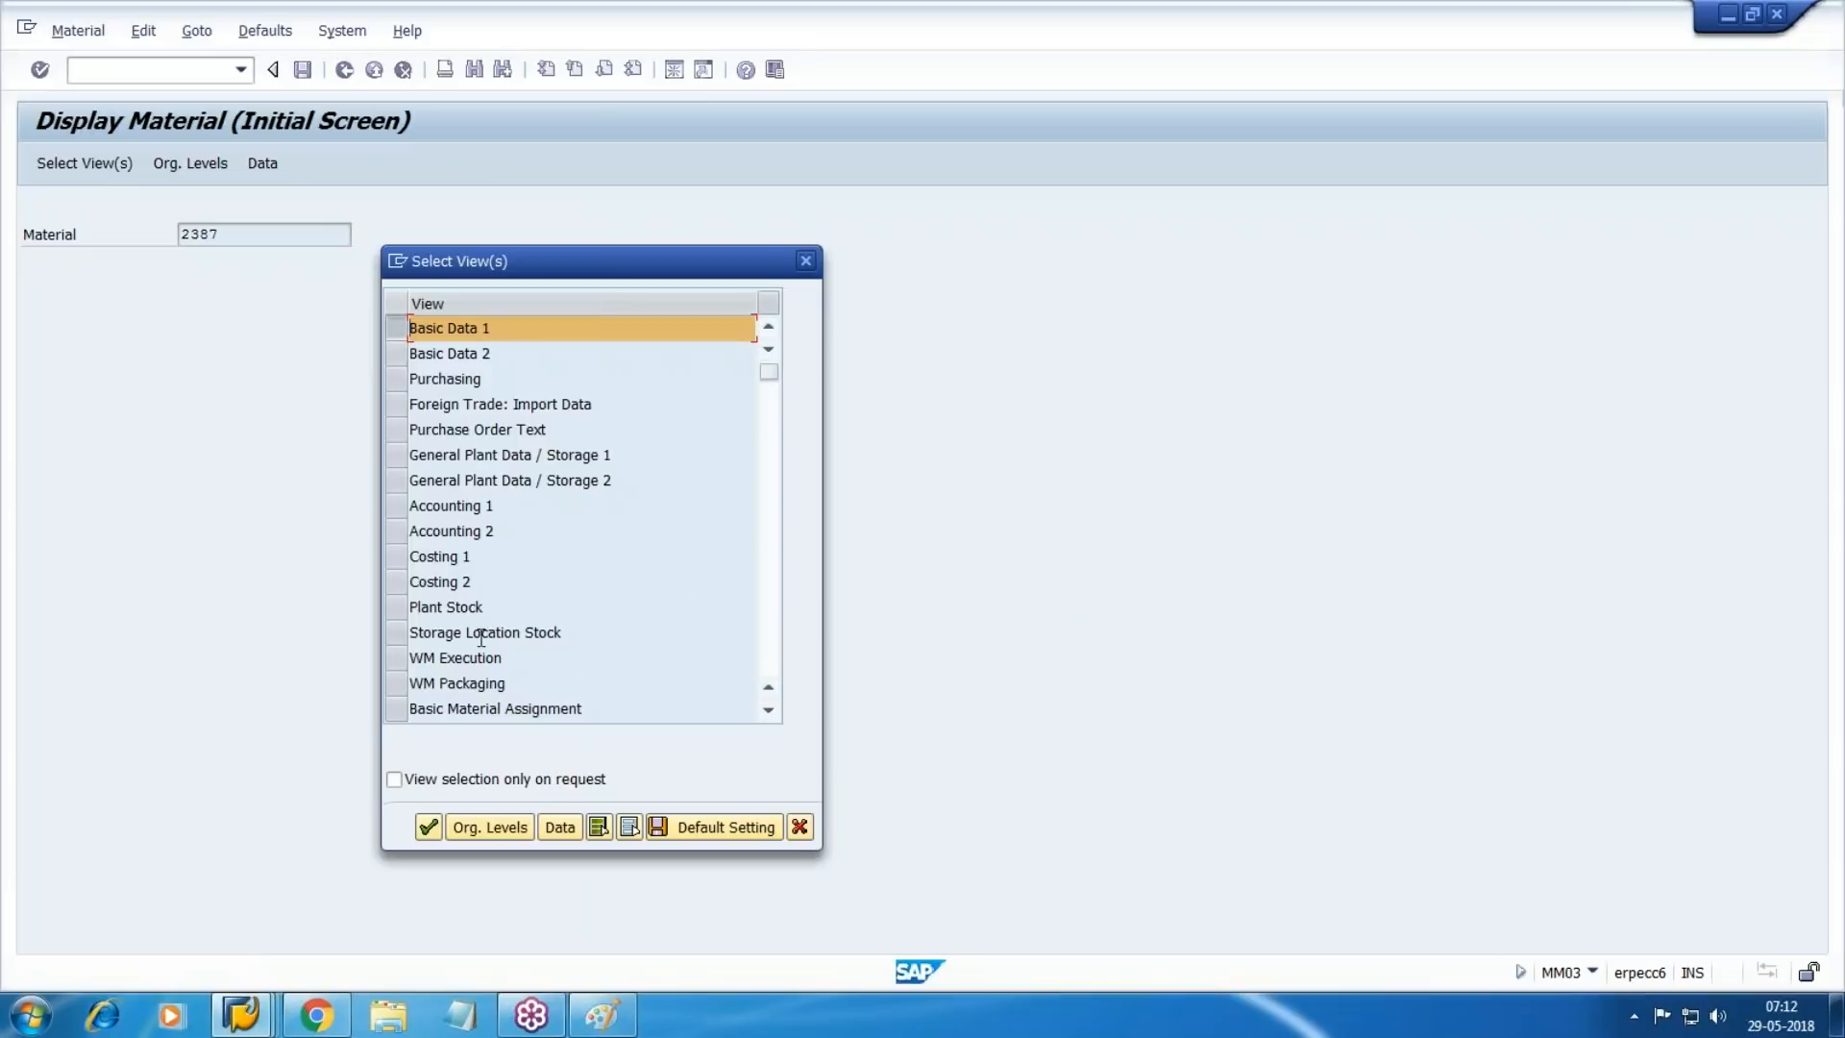
click(401, 506)
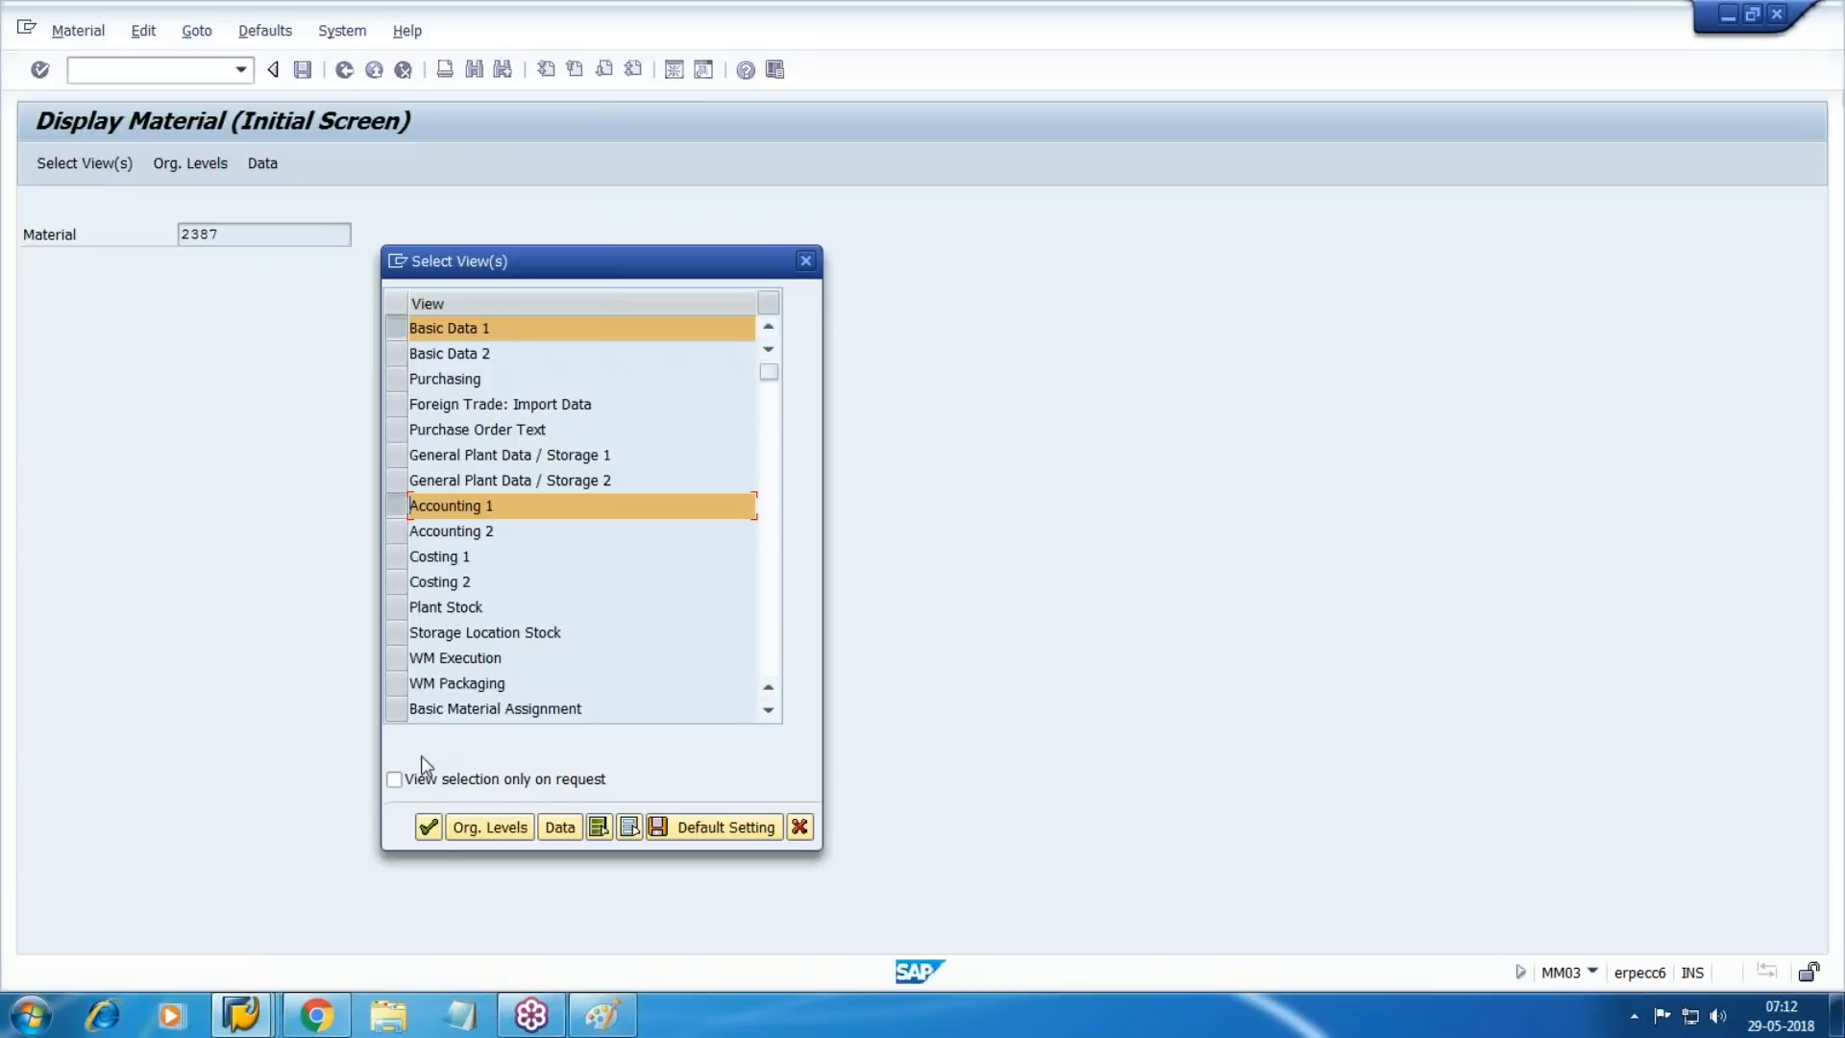
click(429, 826)
text(HE01)
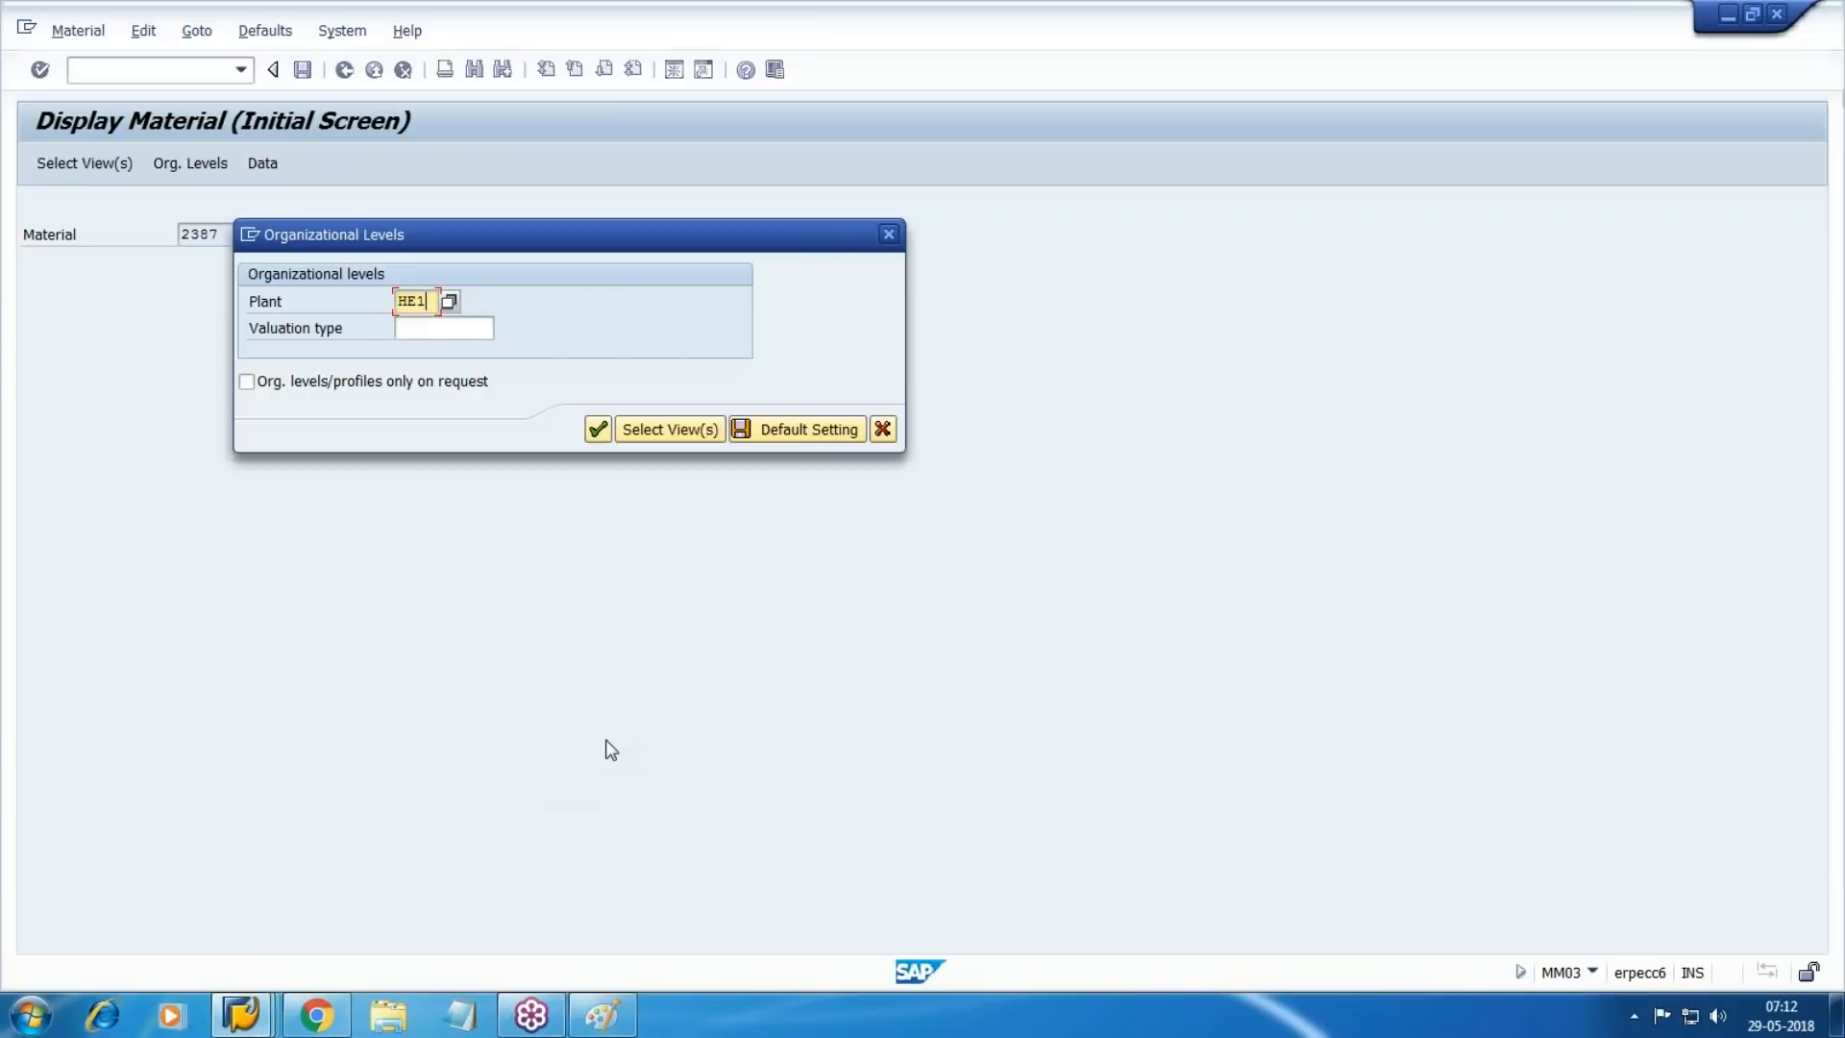
key(Return)
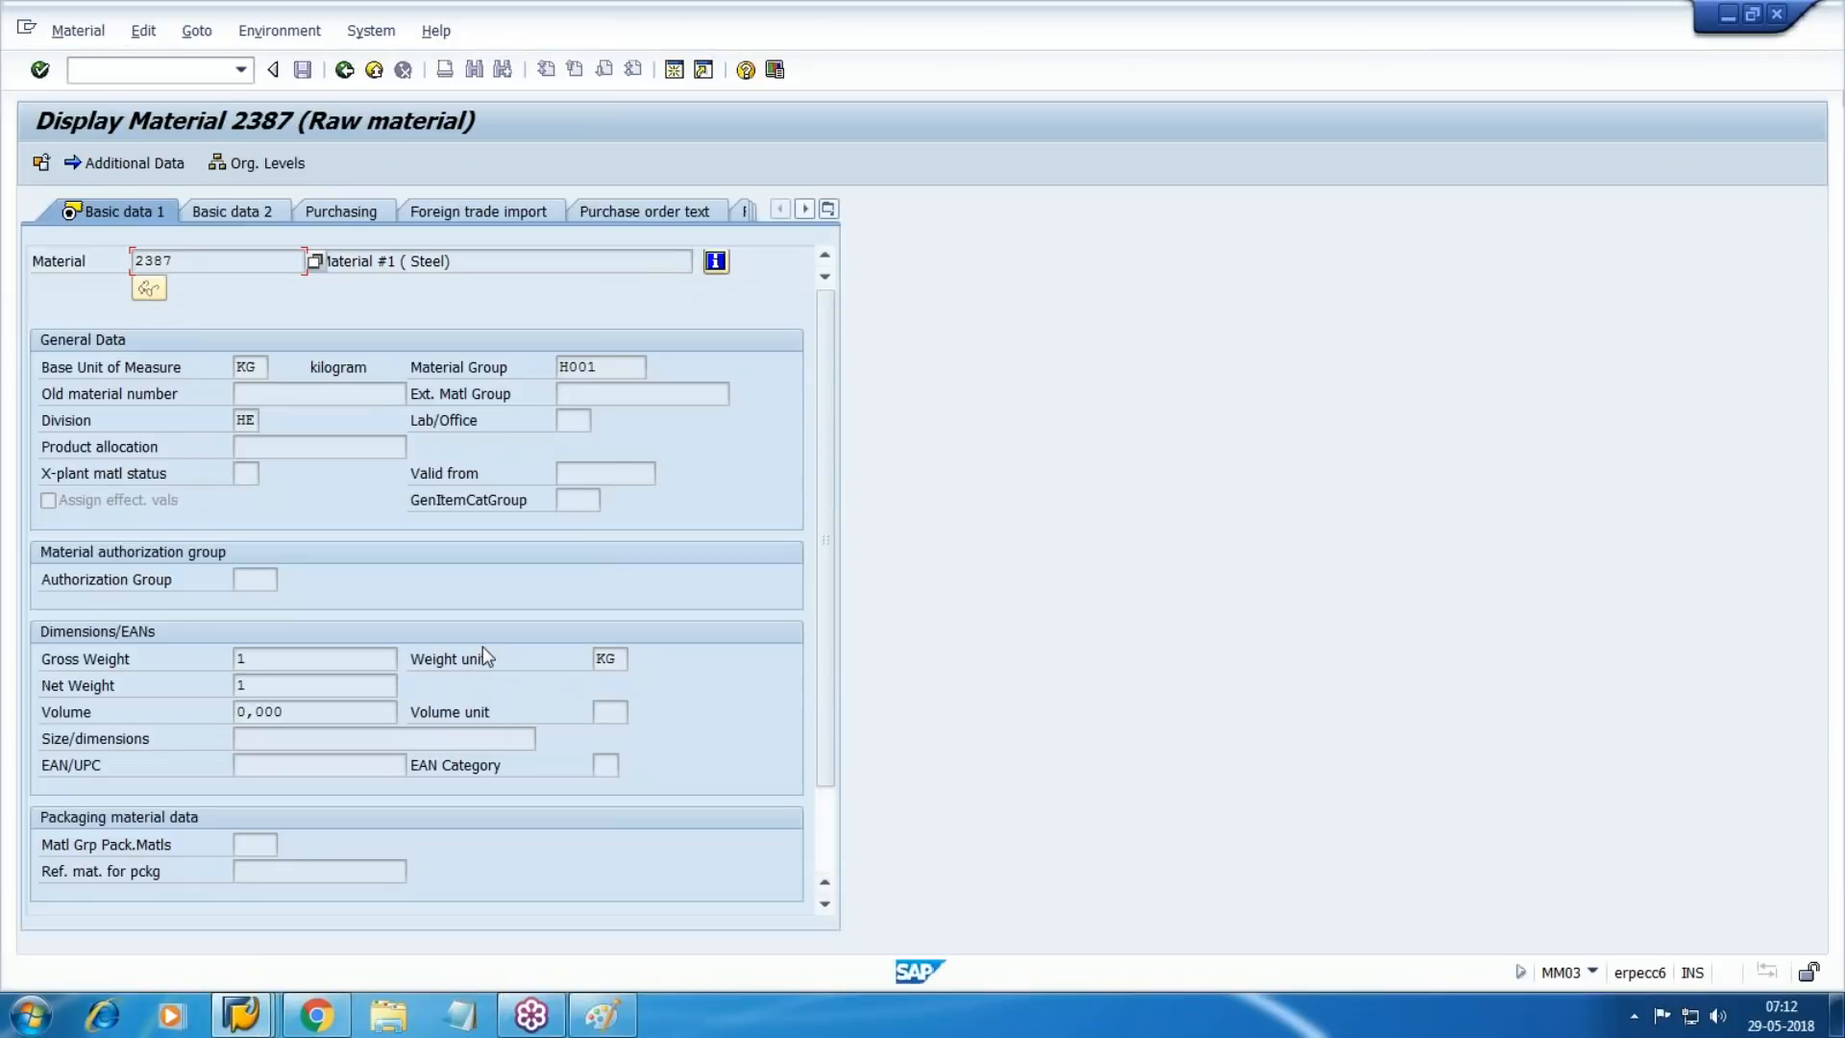
key(Return)
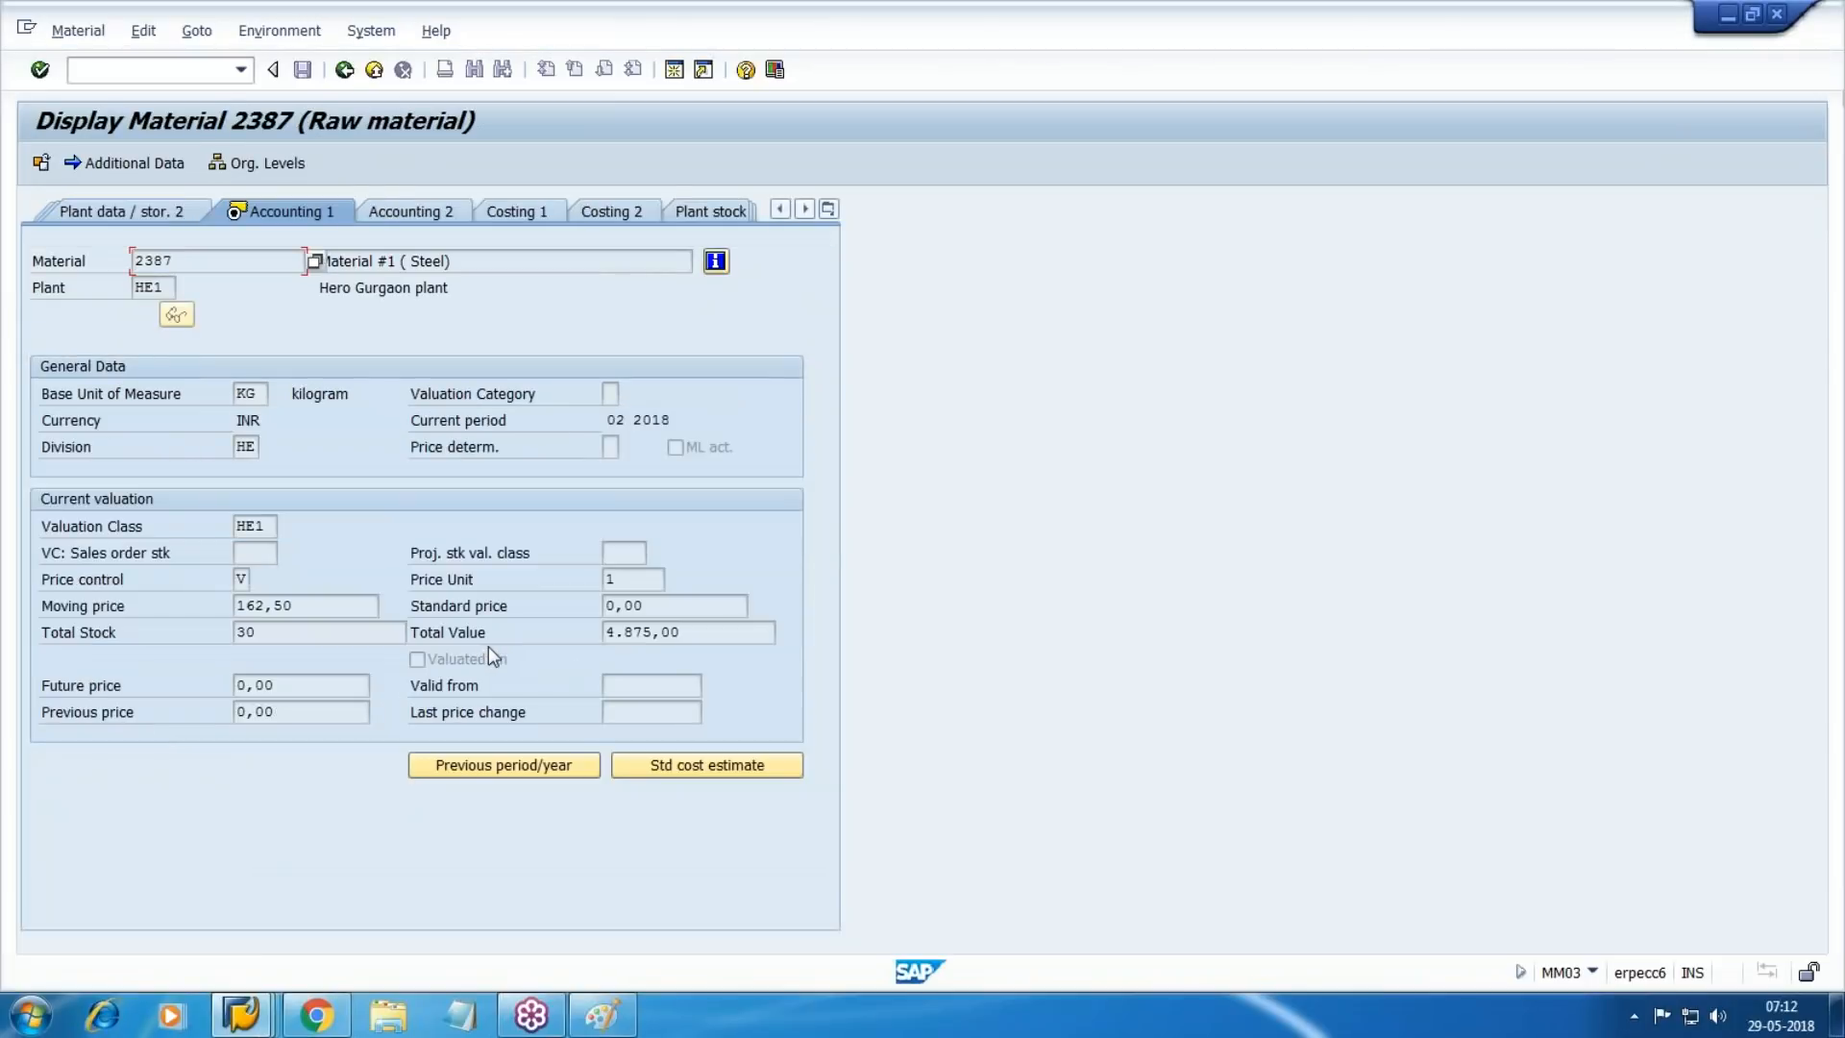
click(1827, 299)
click(1641, 351)
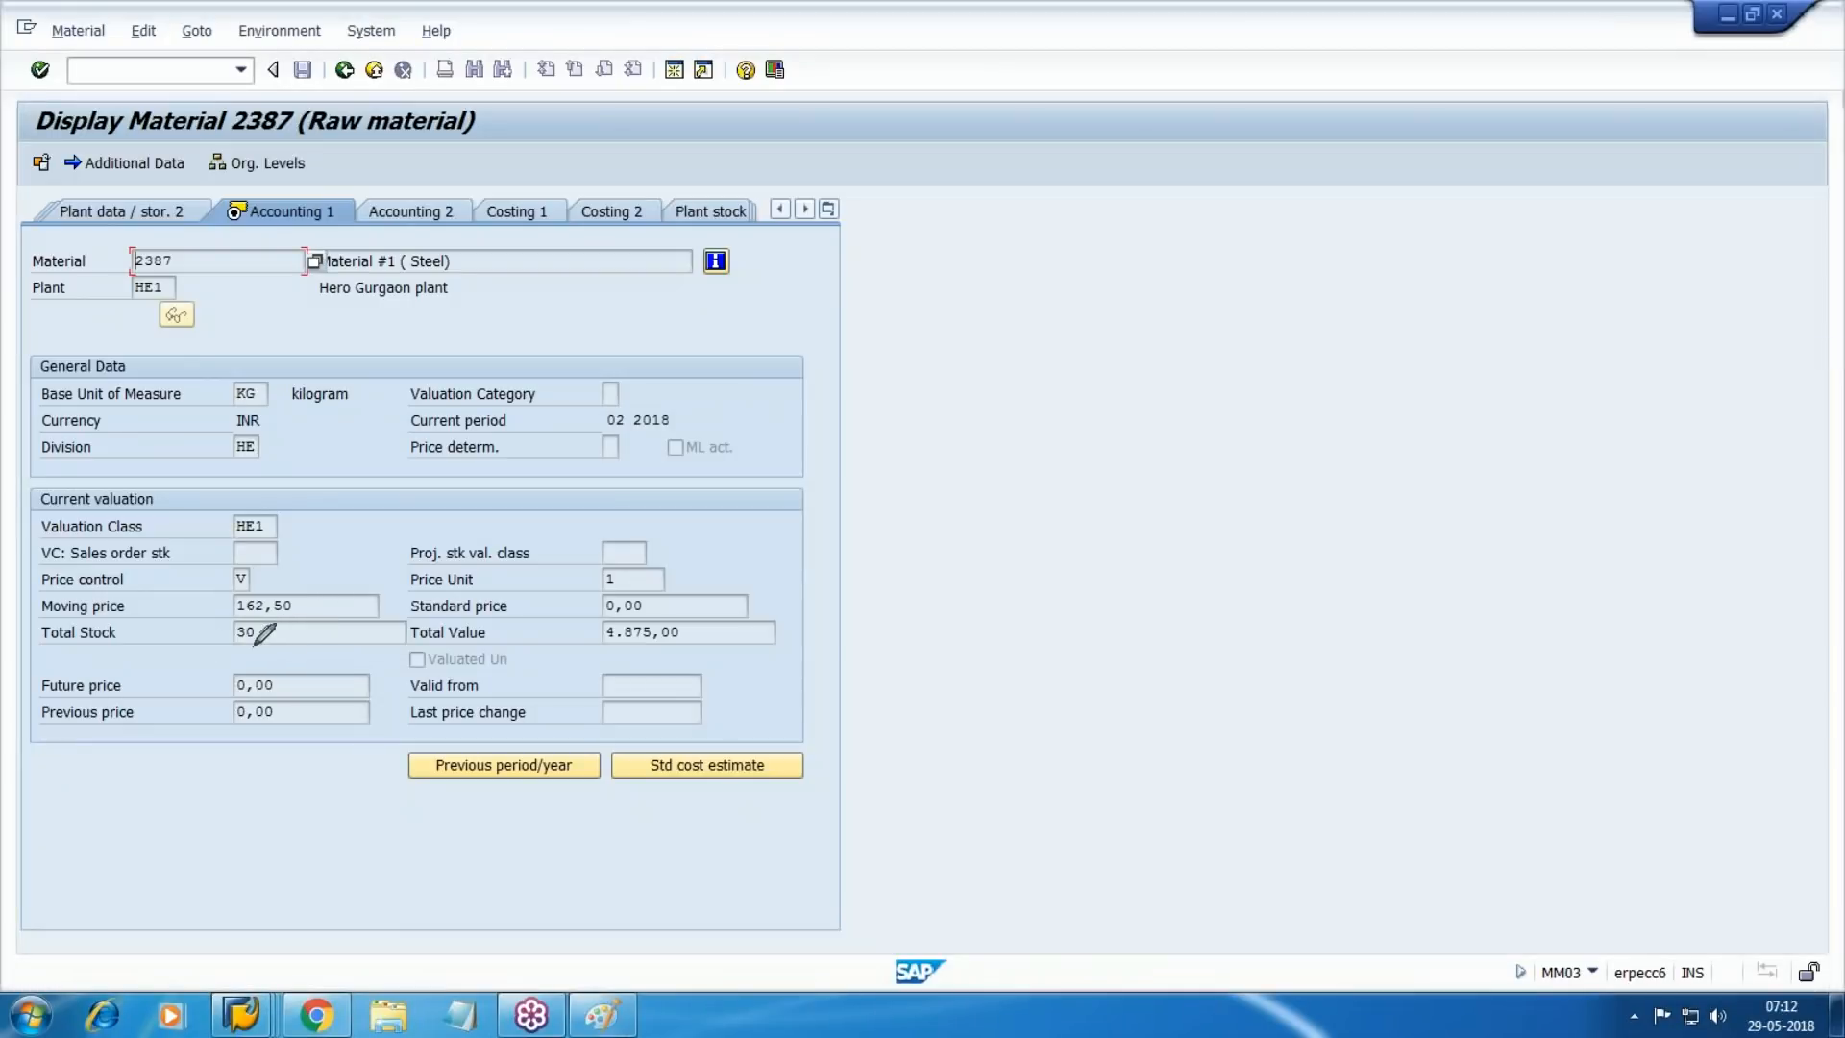
mouse_move(259, 635)
mouse_down()
mouse_move(215, 641)
mouse_move(225, 623)
mouse_move(259, 630)
mouse_up()
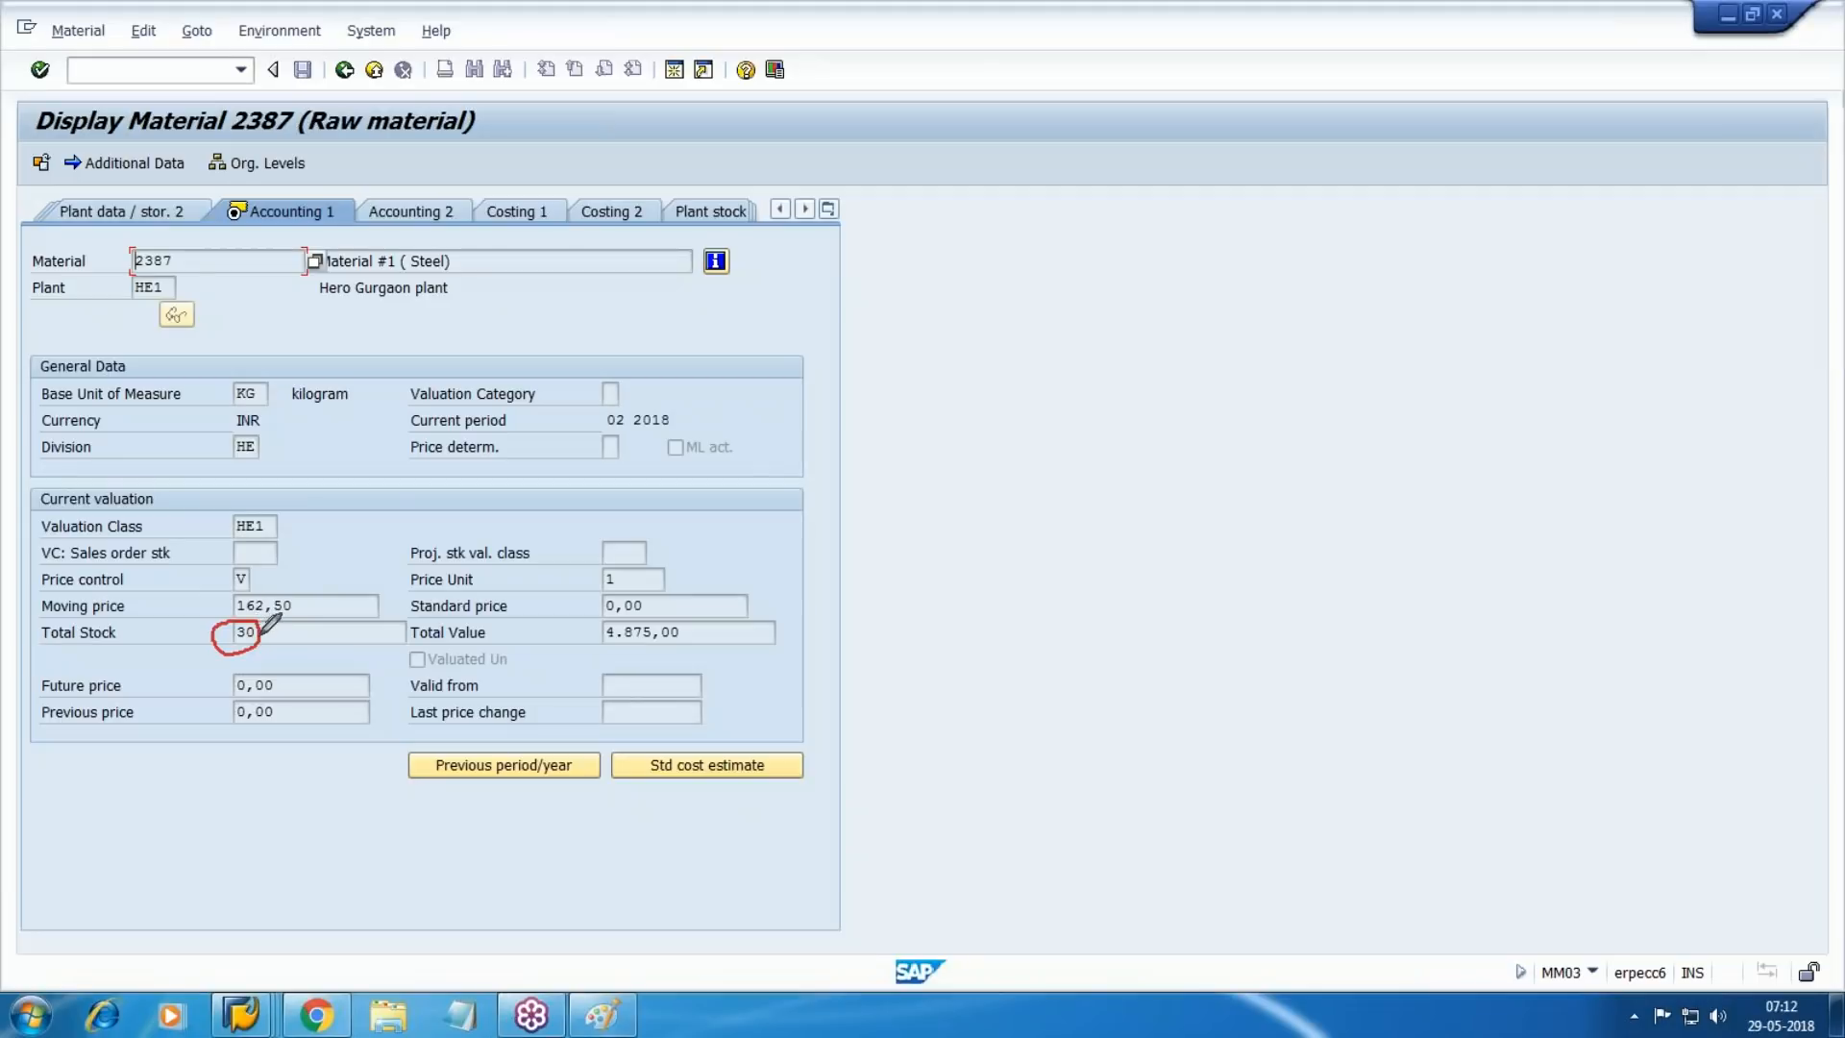
drag(590, 653, 693, 655)
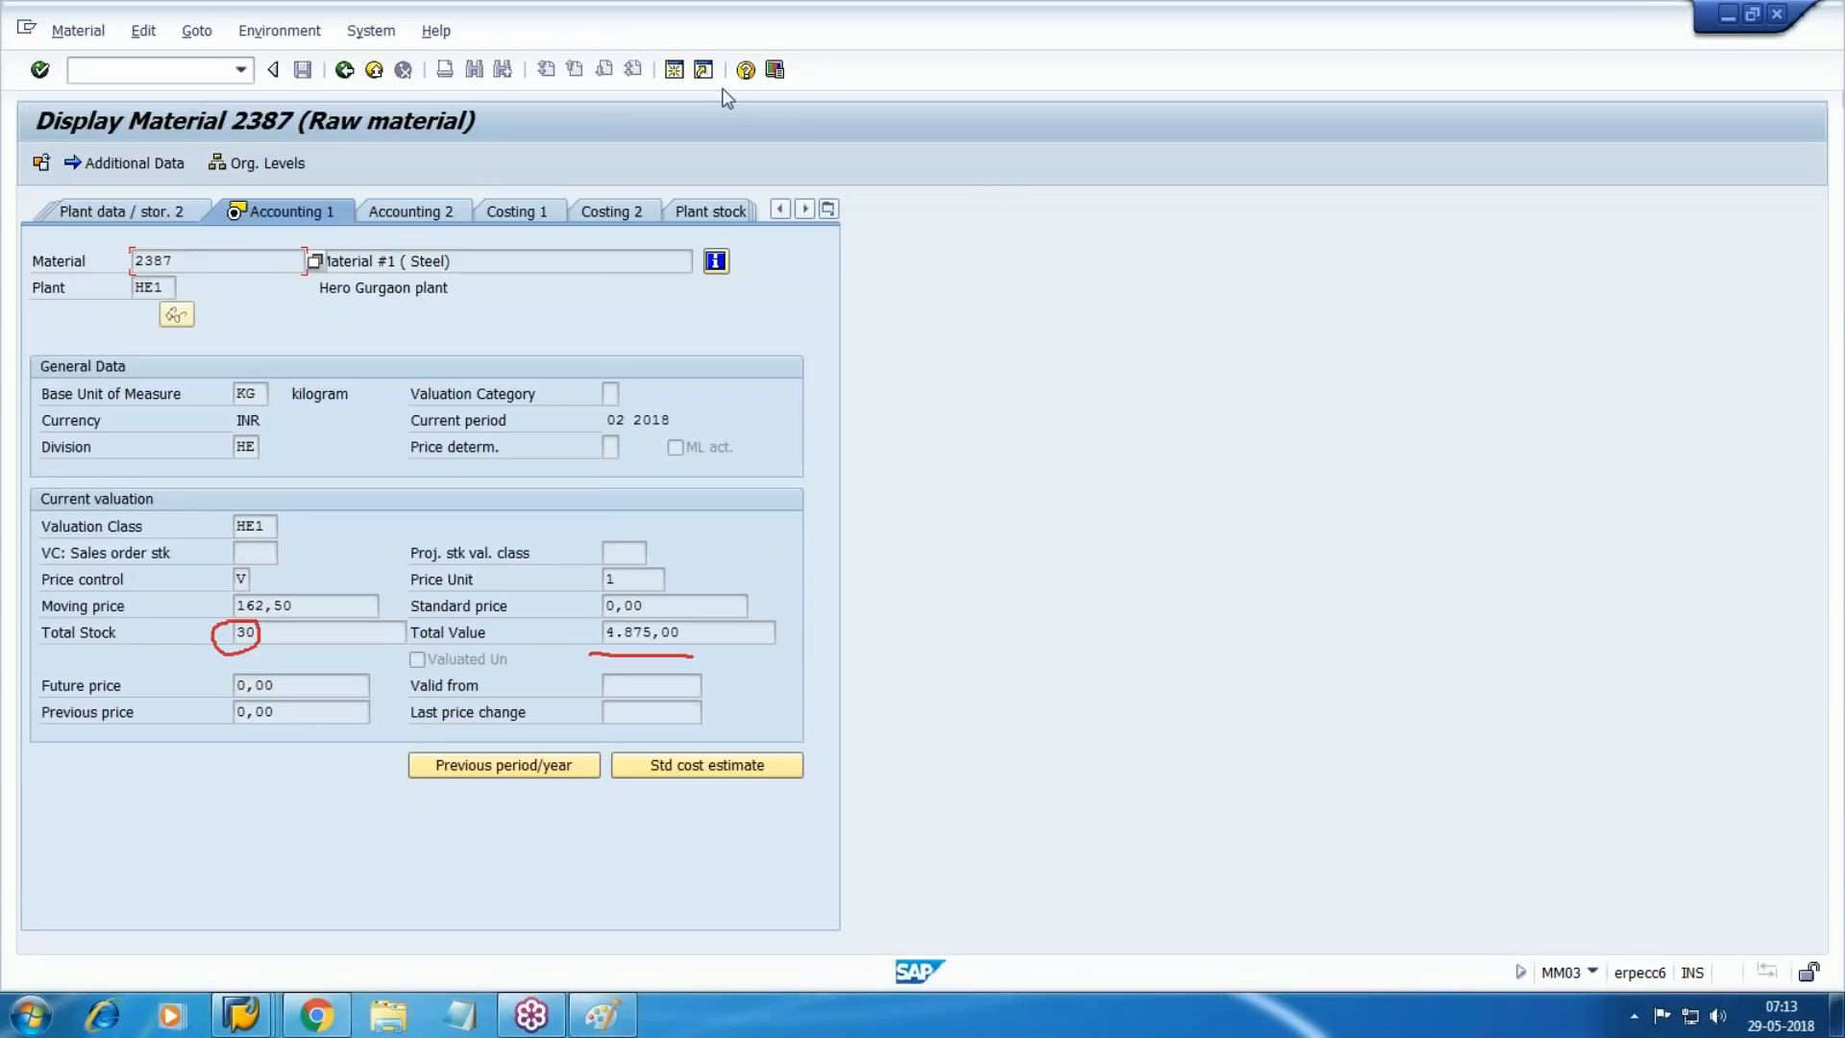
Open a new session, call transaction FBL3N and enter company code HE10 for the G/L line item display.
click(675, 69)
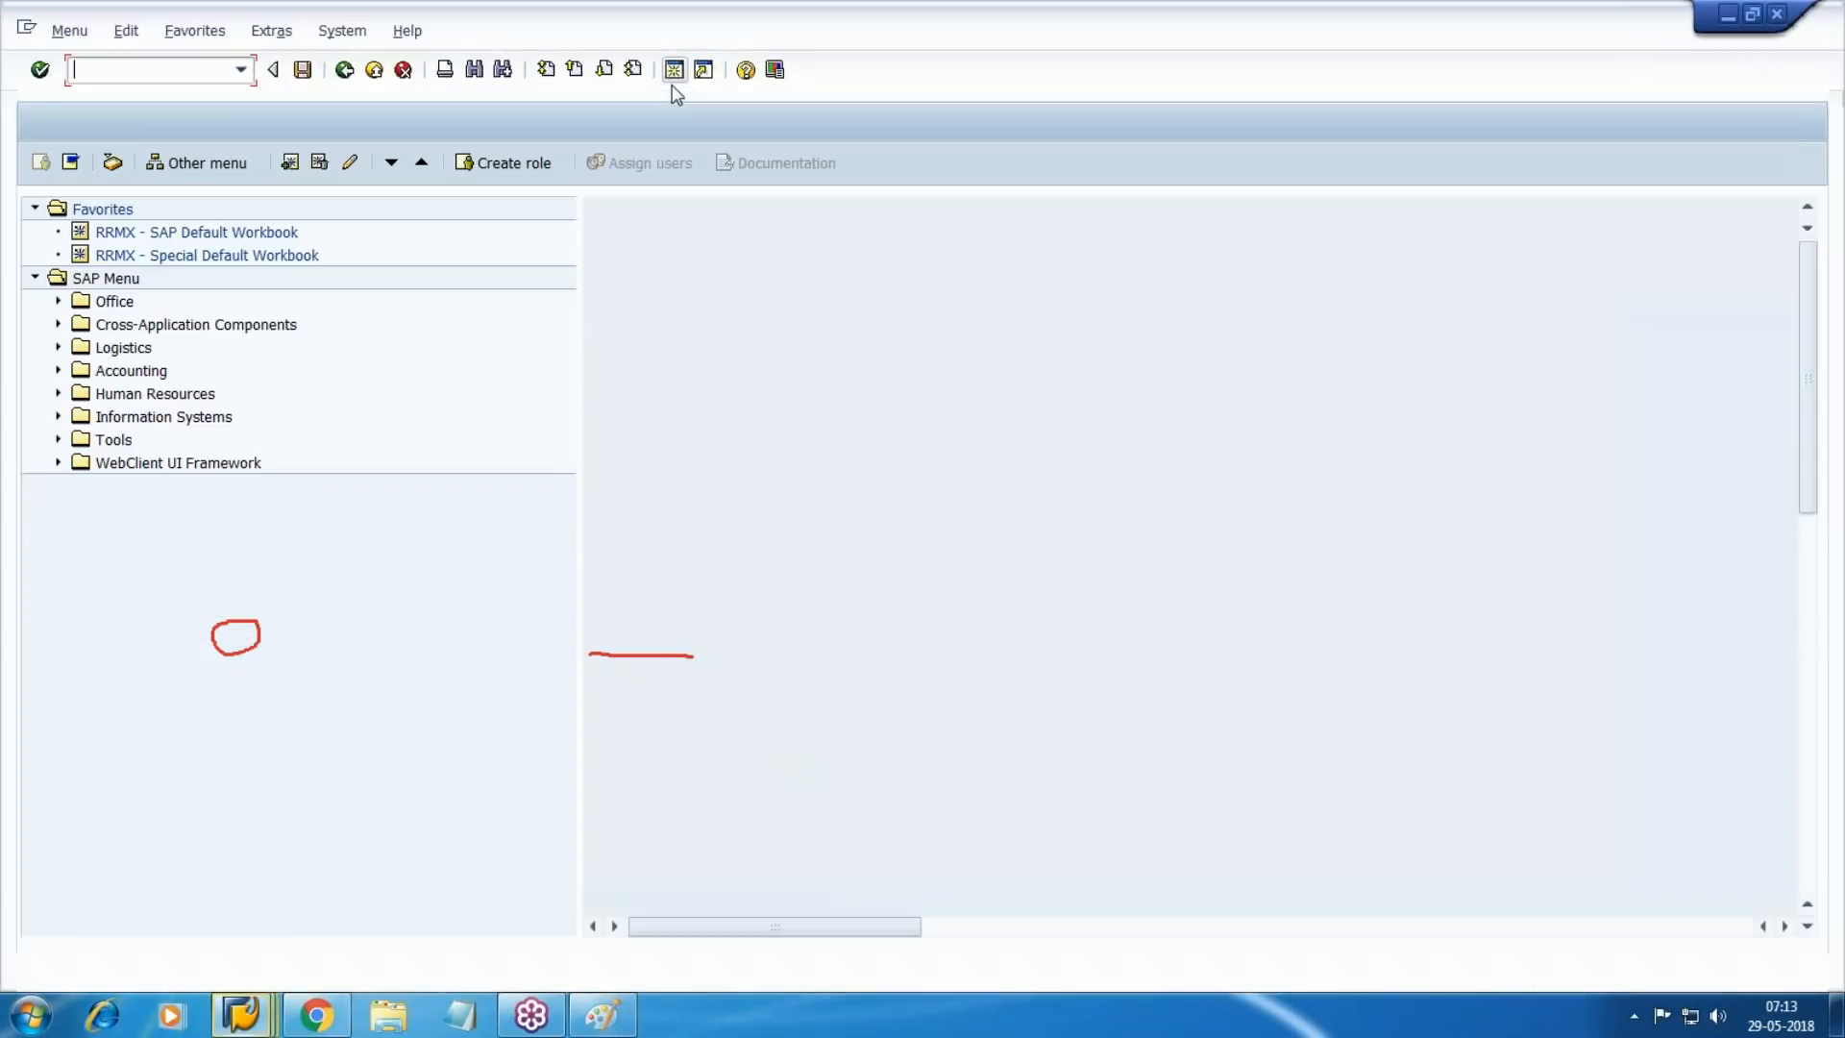
text(FBL3N)
key(Return)
key(Tab)
key(Tab)
key(Tab)
text(HE10)
key(shift+Tab)
key(shift+Tab)
key(shift+Tab)
Search chart of accounts HE10 for the RM STOCK account, select G/L account 2502 and run the line item display.
key(F4)
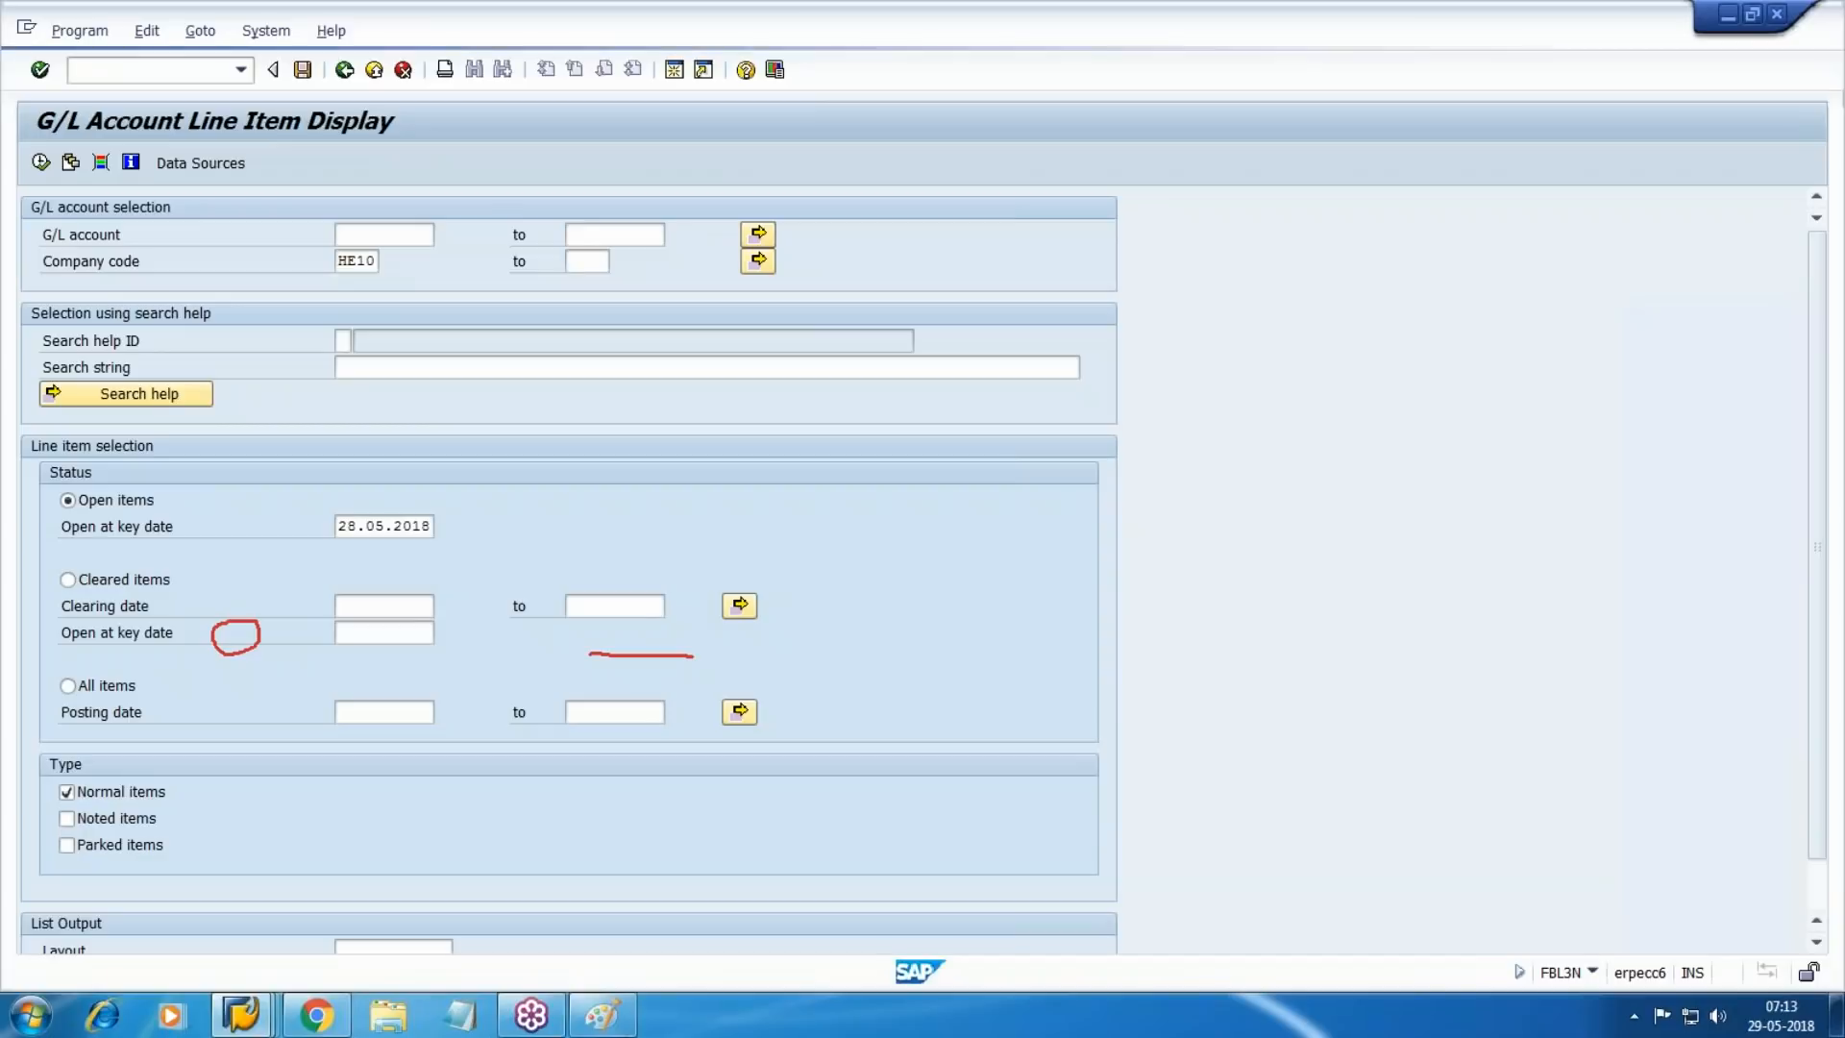
key(Tab)
text(HE10)
key(Return)
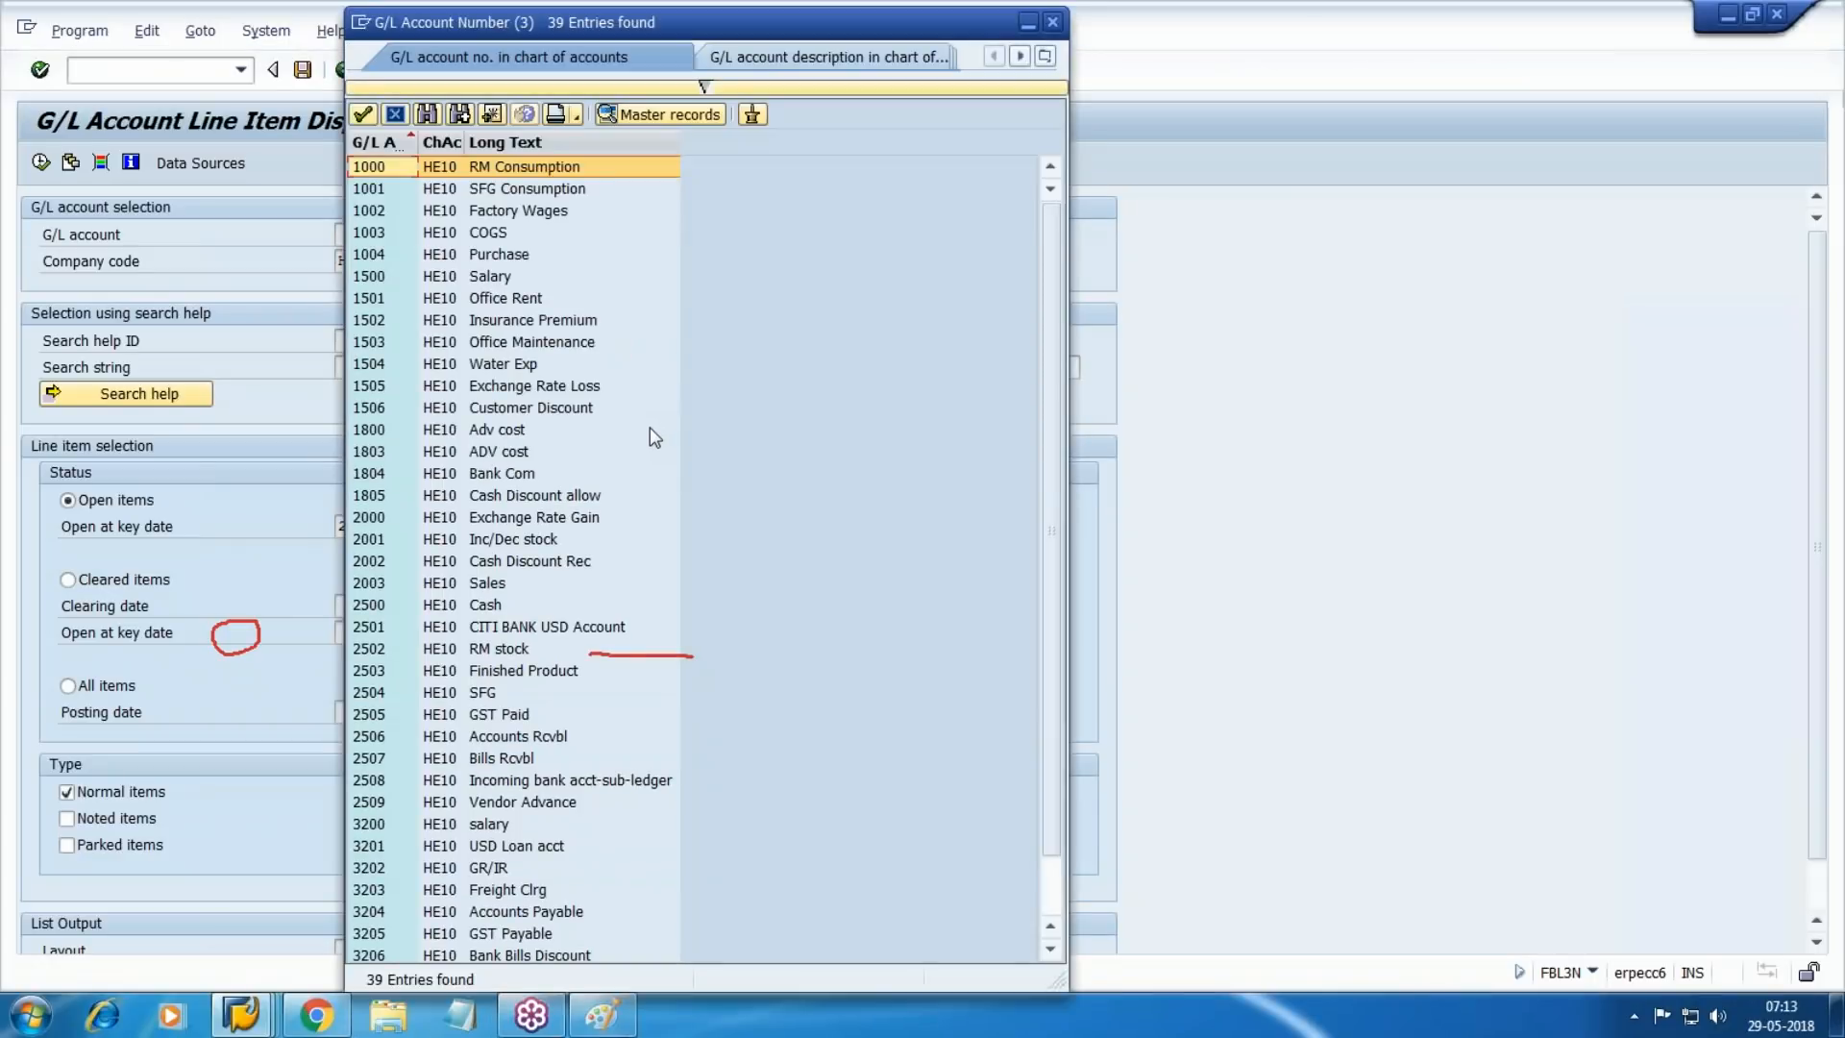
key(ctrl+f)
text(RM STOCK)
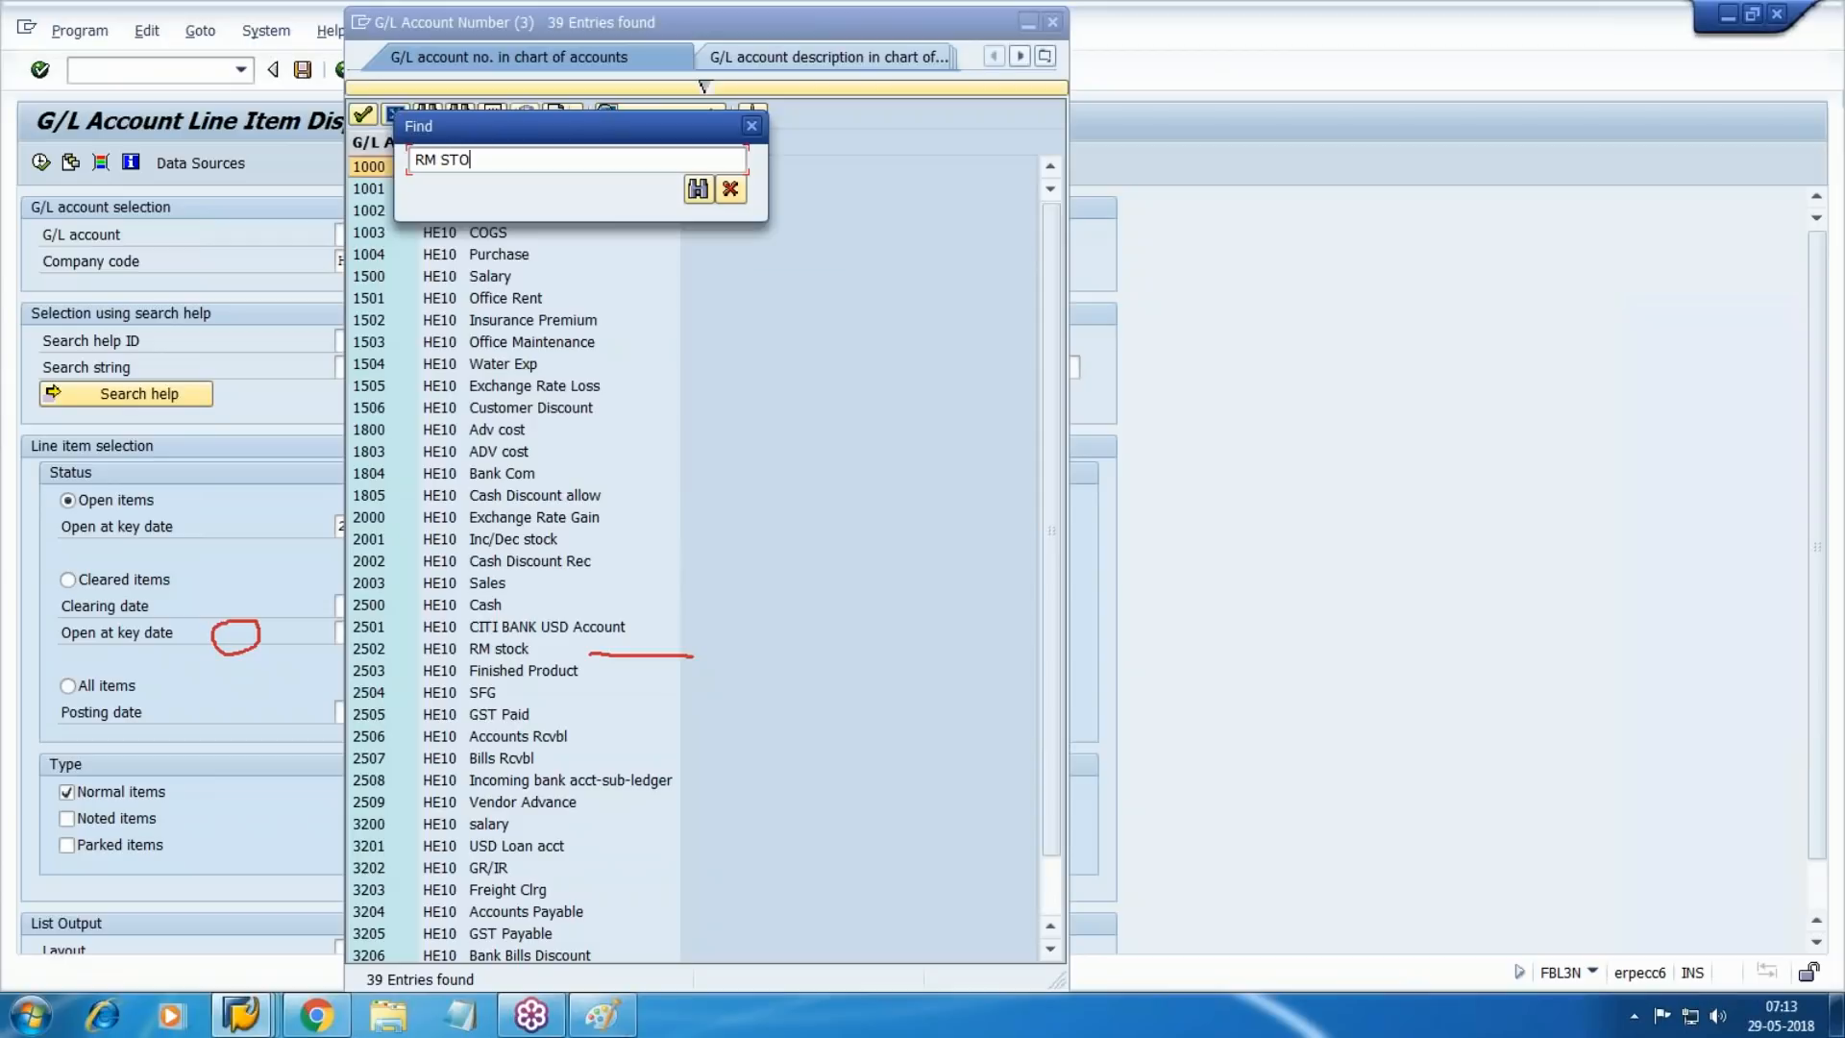
key(Return)
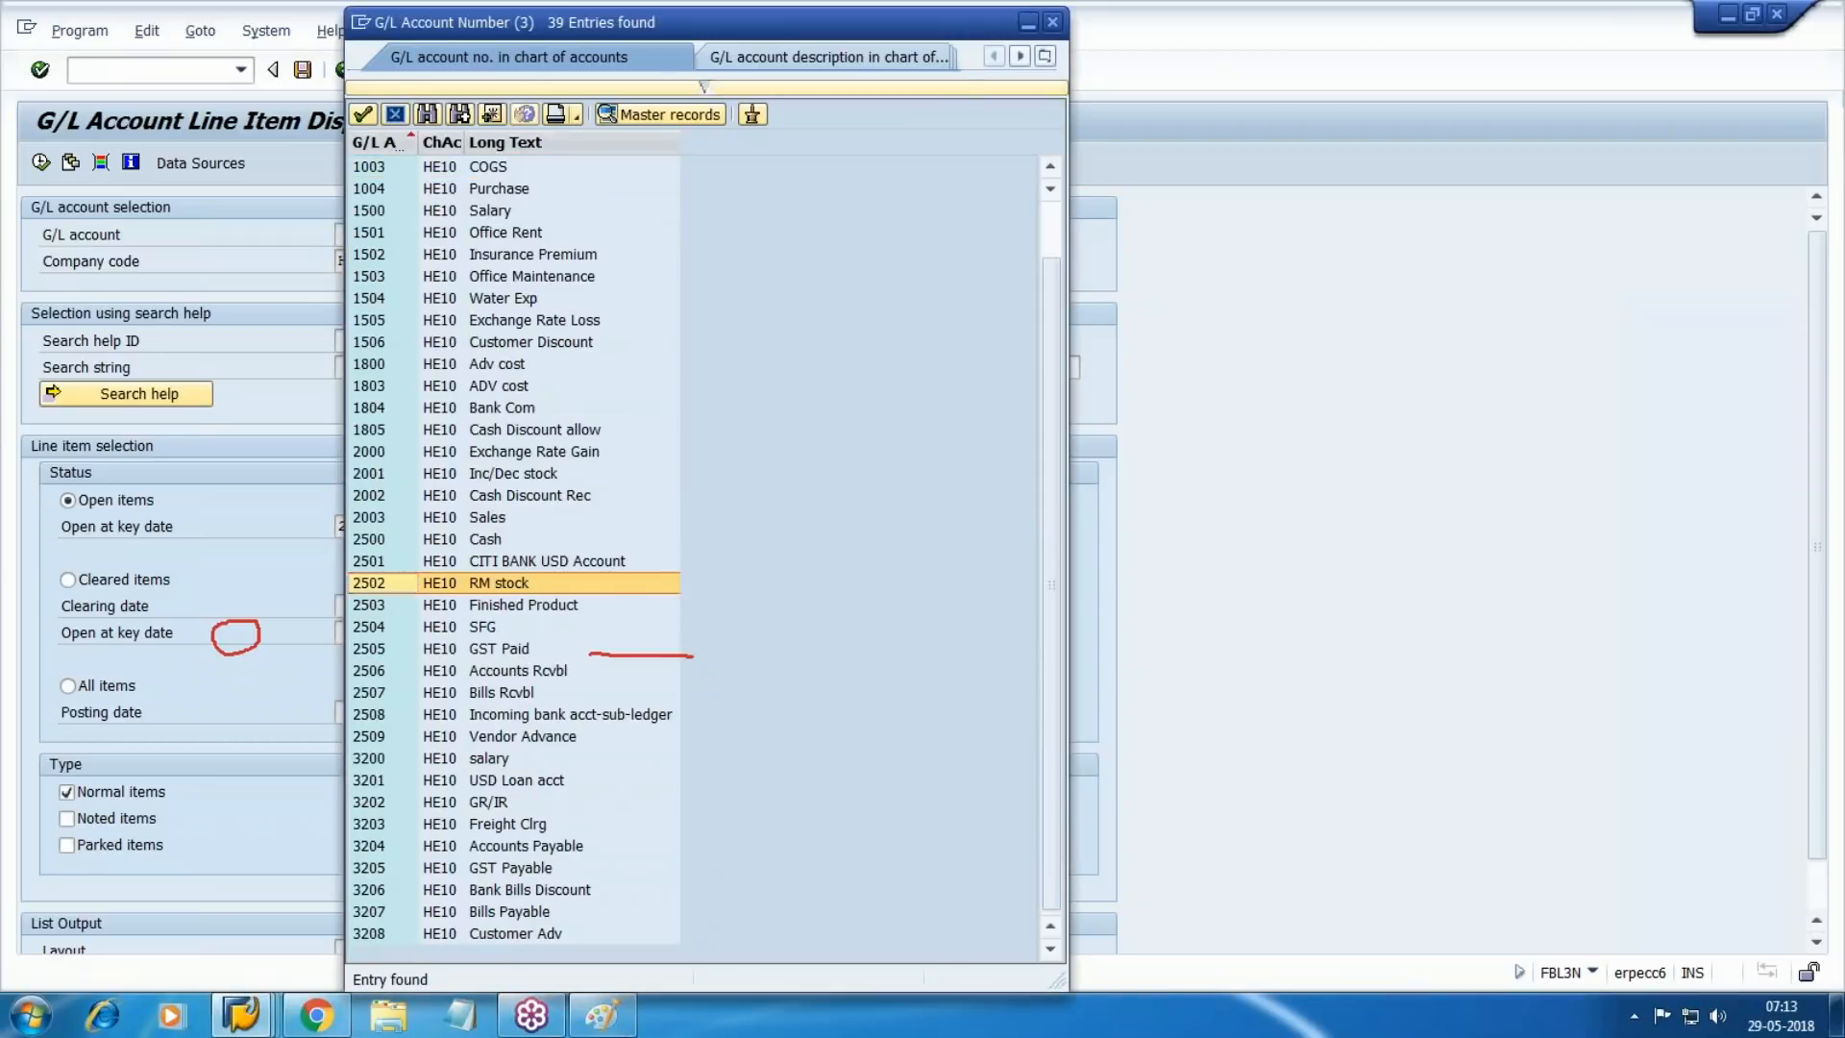
key(Return)
click(40, 162)
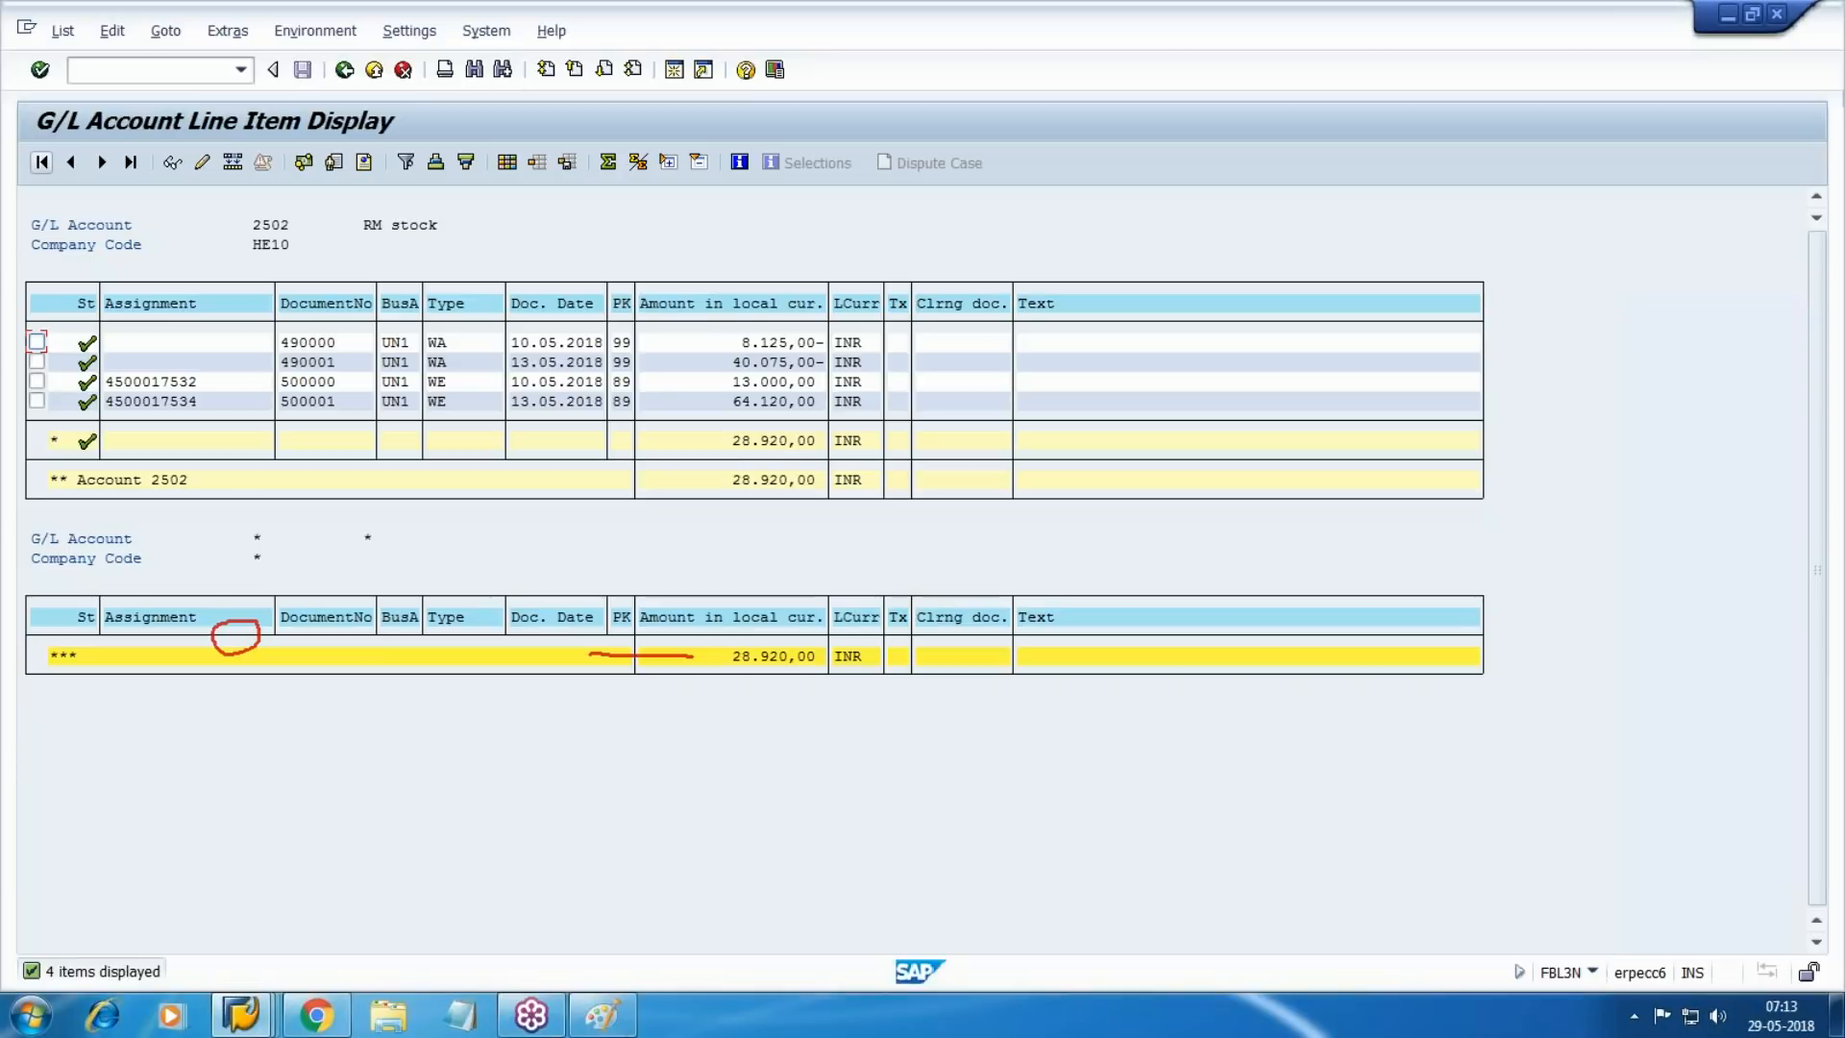
Compare the Accounting 1 stock value of material 2387 with the RM stock line items, returning to the line item list.
key(alt+Tab)
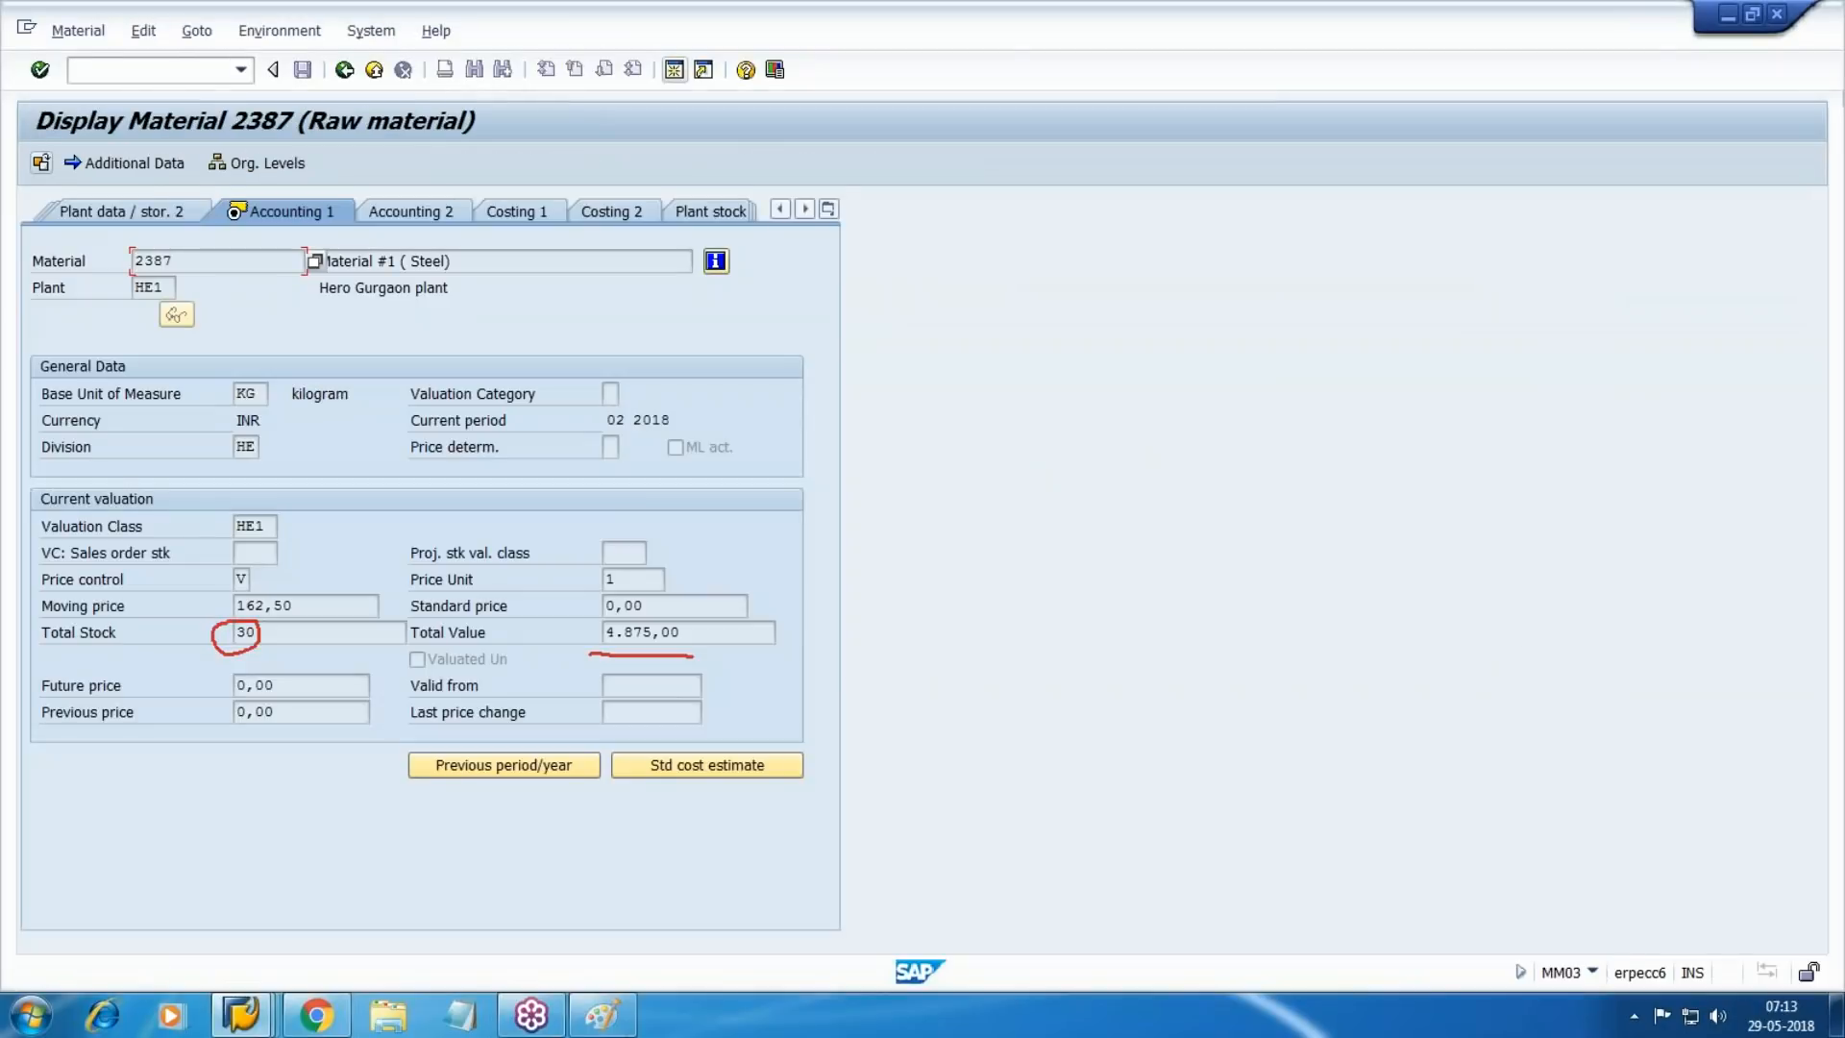
key(alt+Tab)
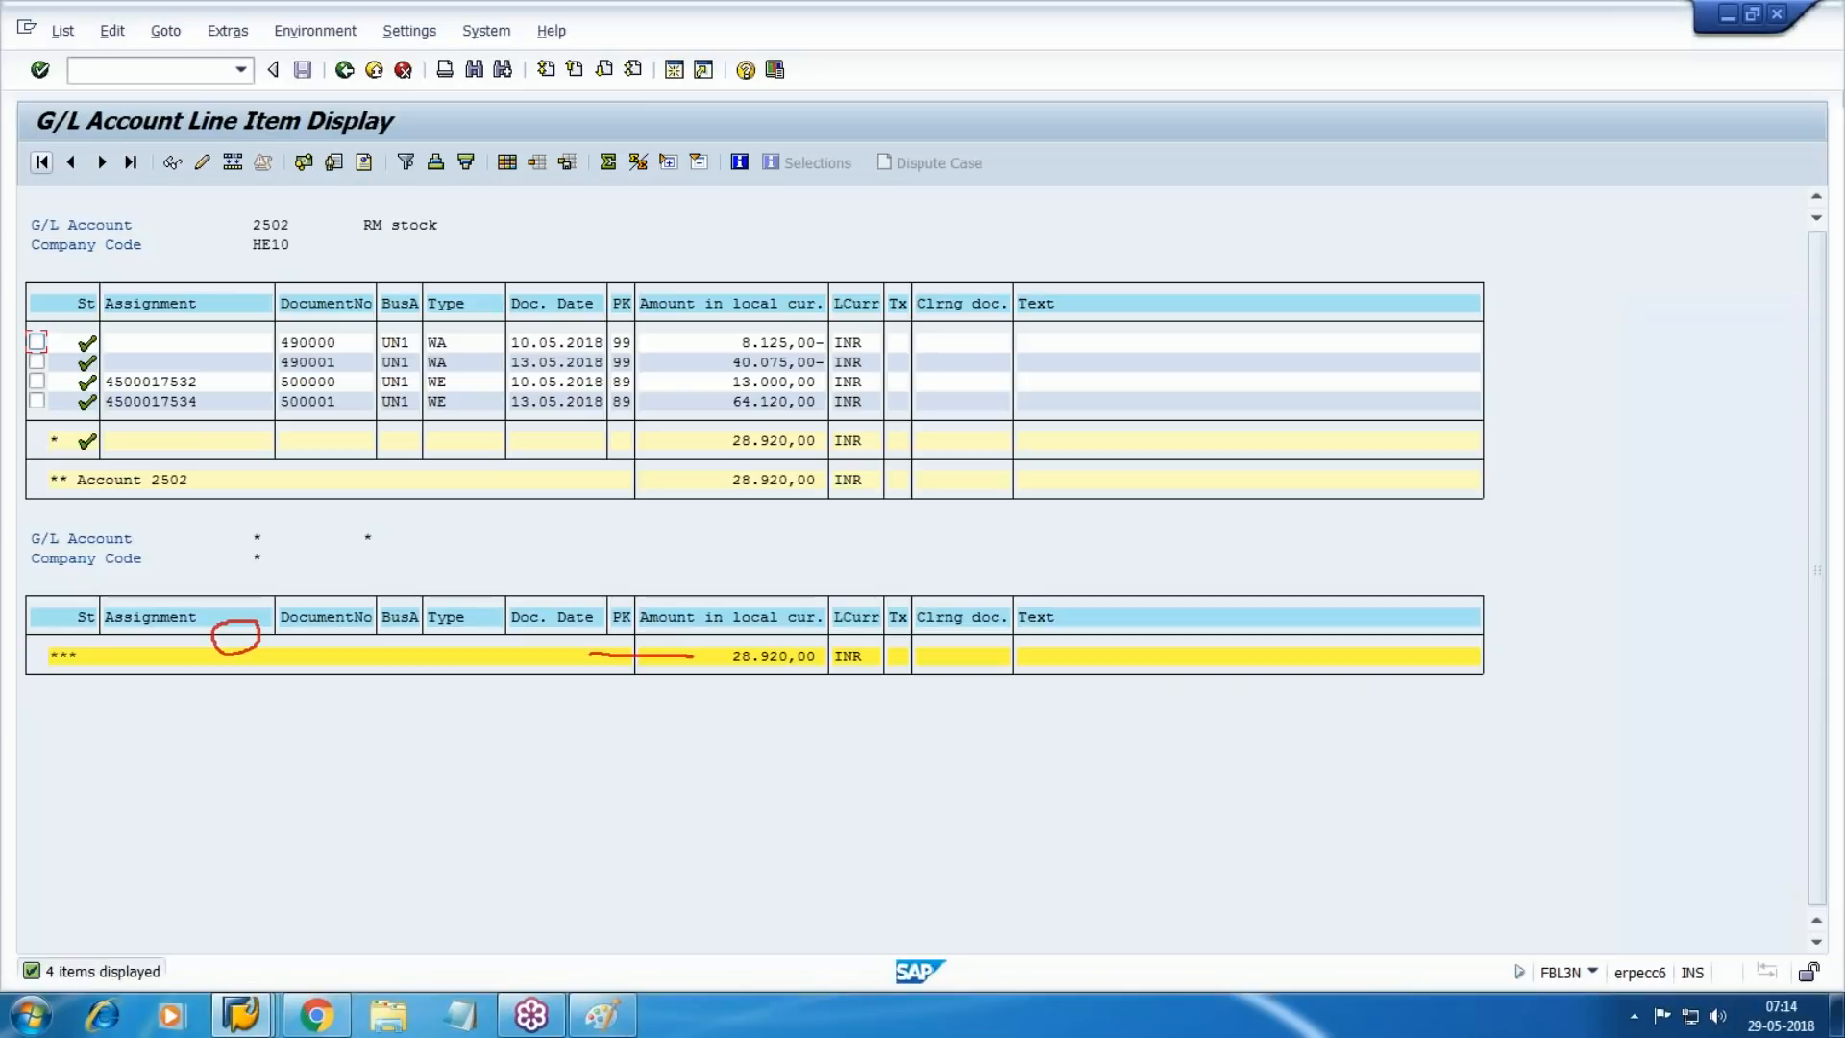
key(alt+Tab)
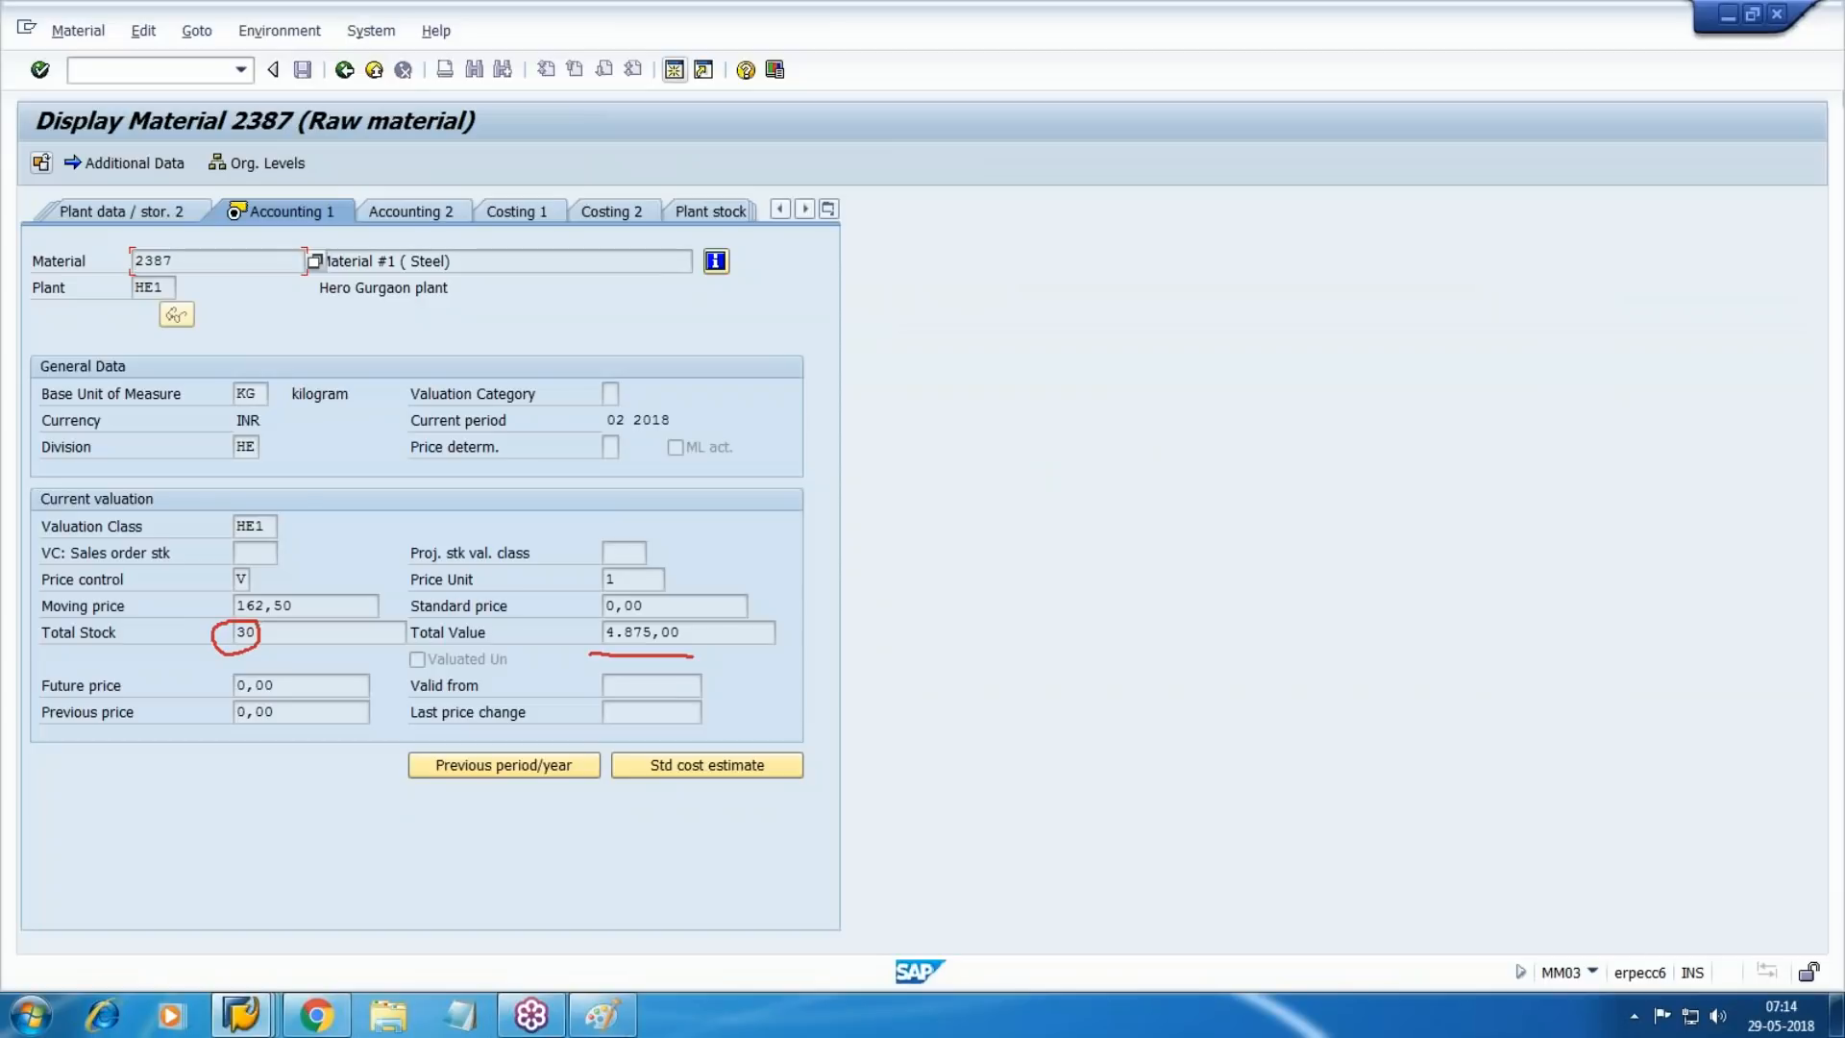
key(alt+Tab)
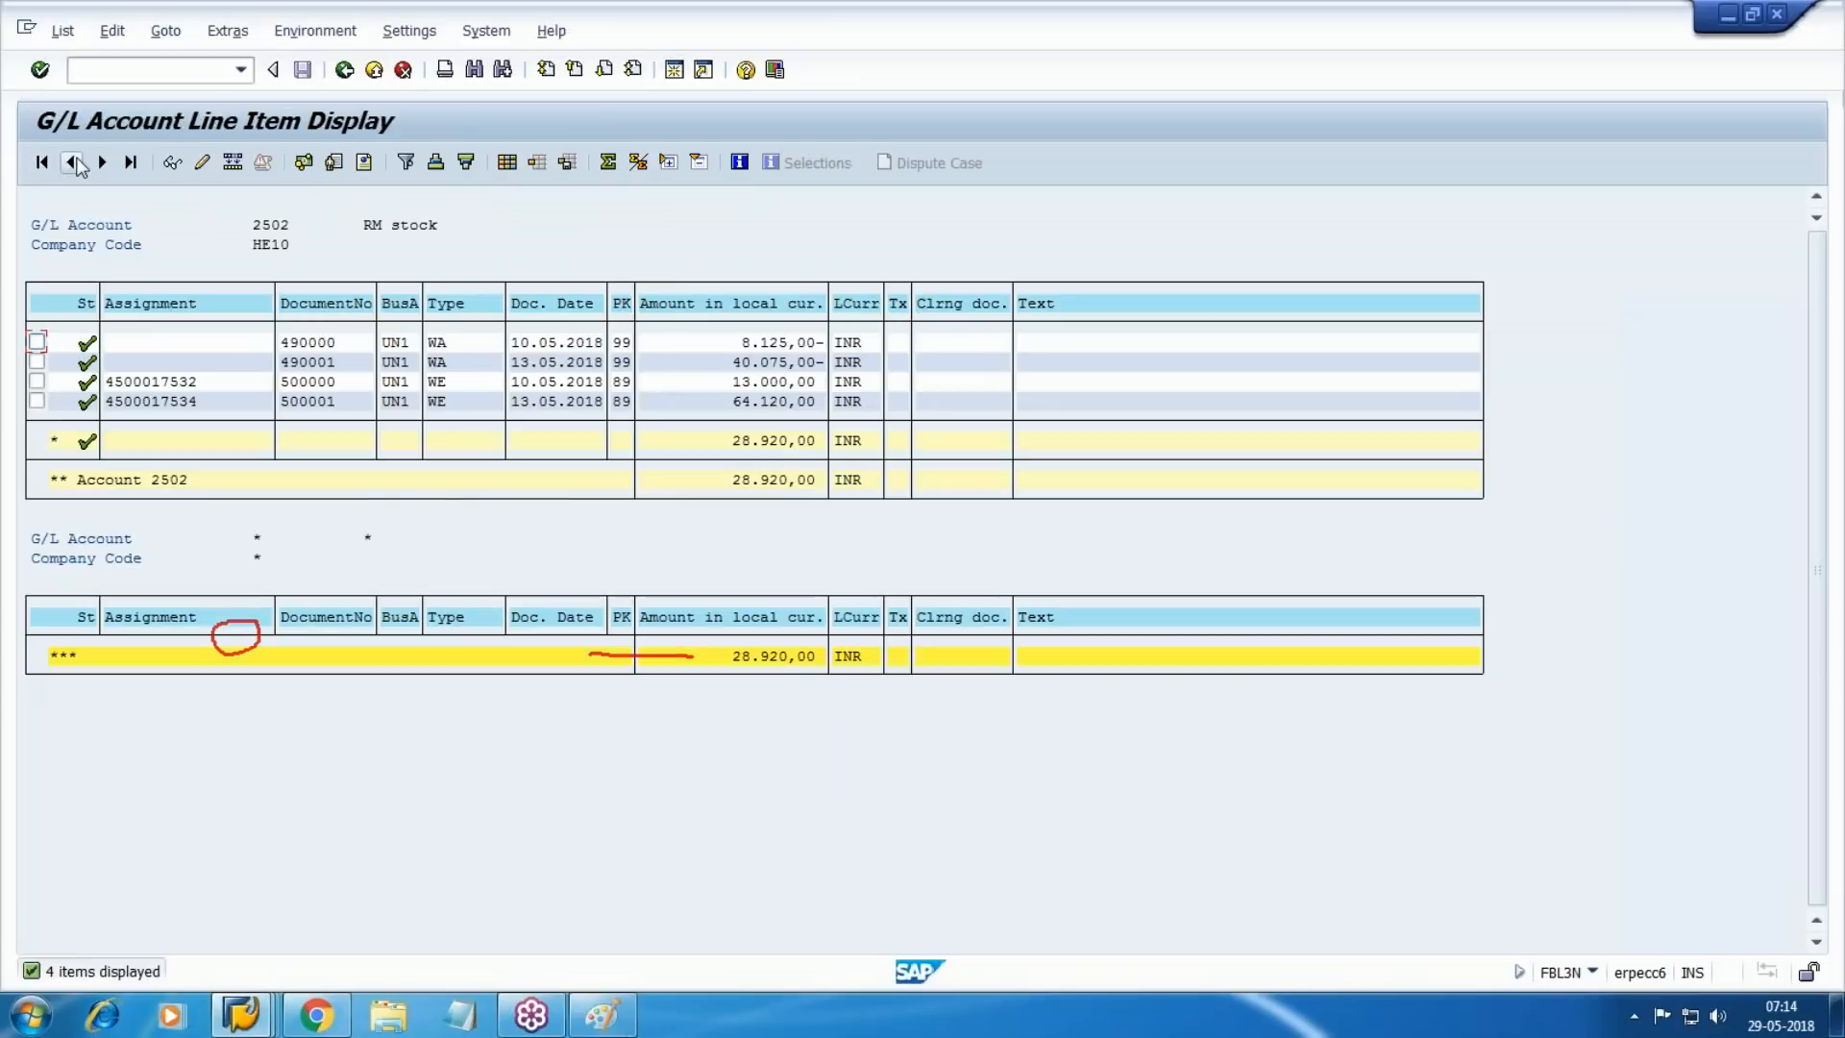
Open another session with transaction MMBE and display the stock overview for material 2387.
click(669, 77)
text(mmbe)
key(Return)
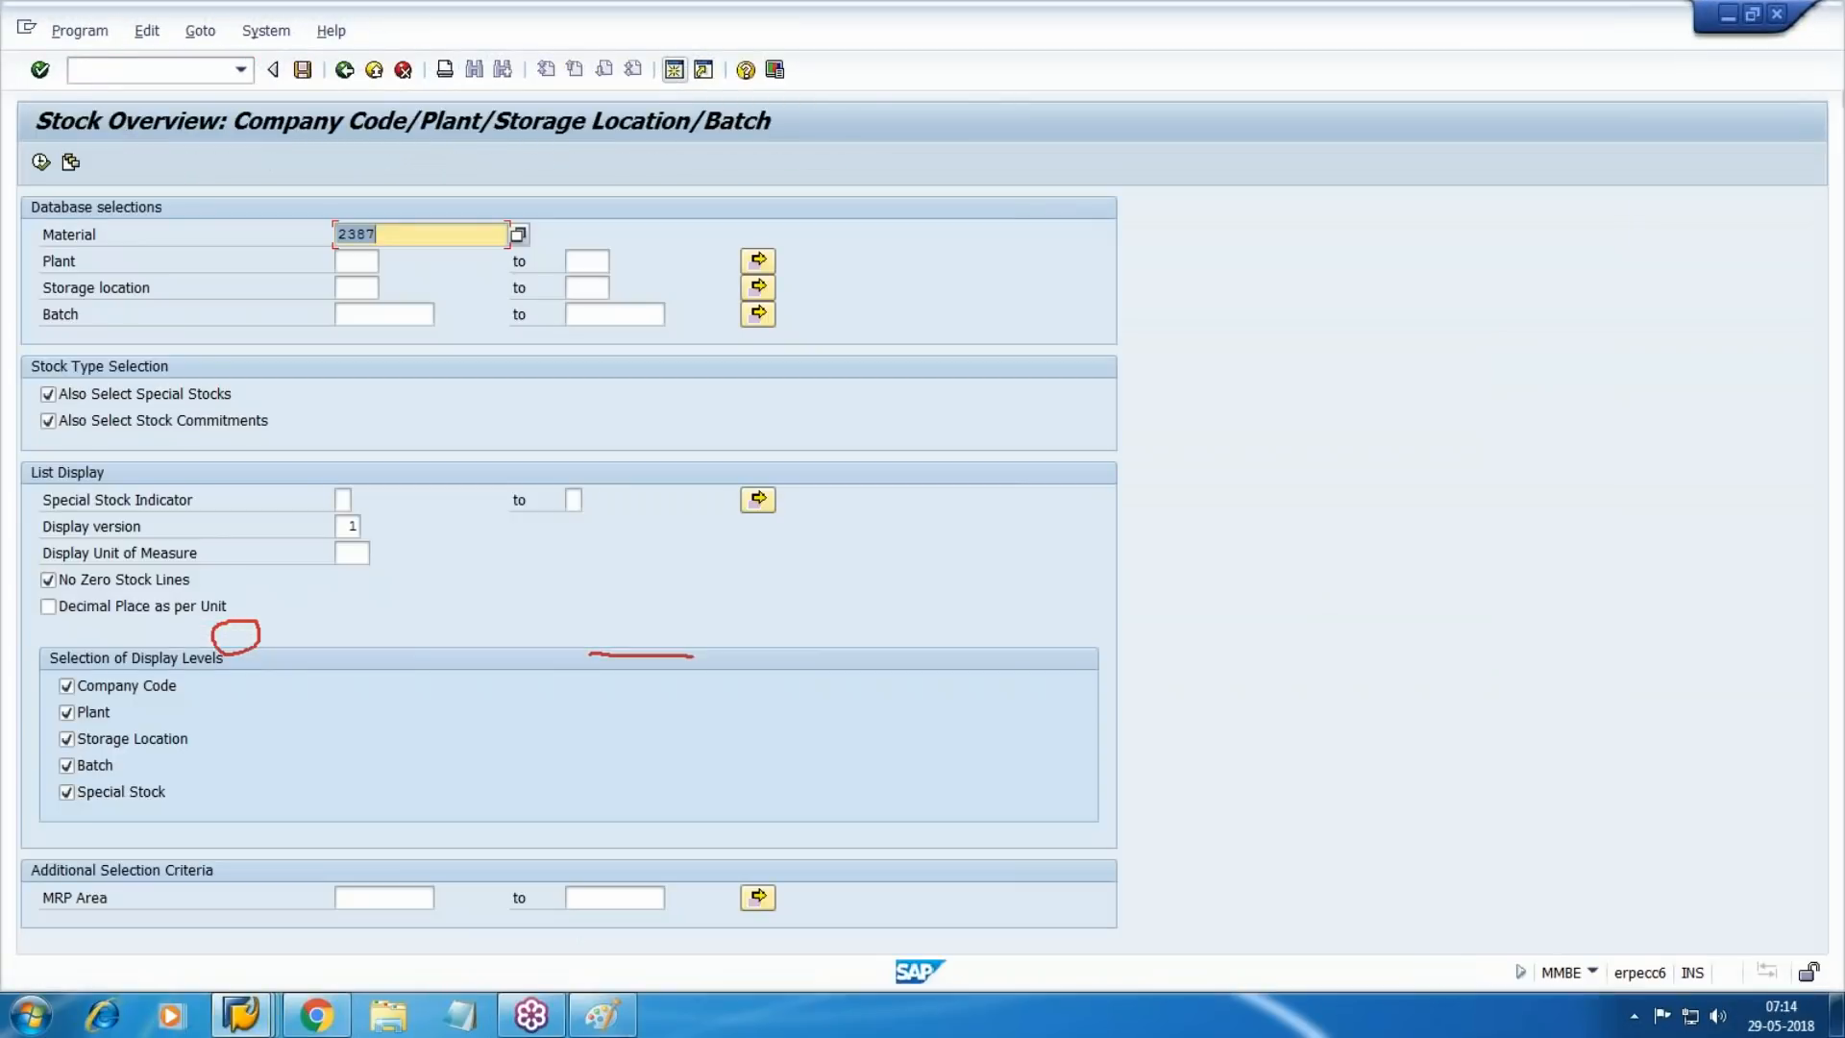
click(40, 162)
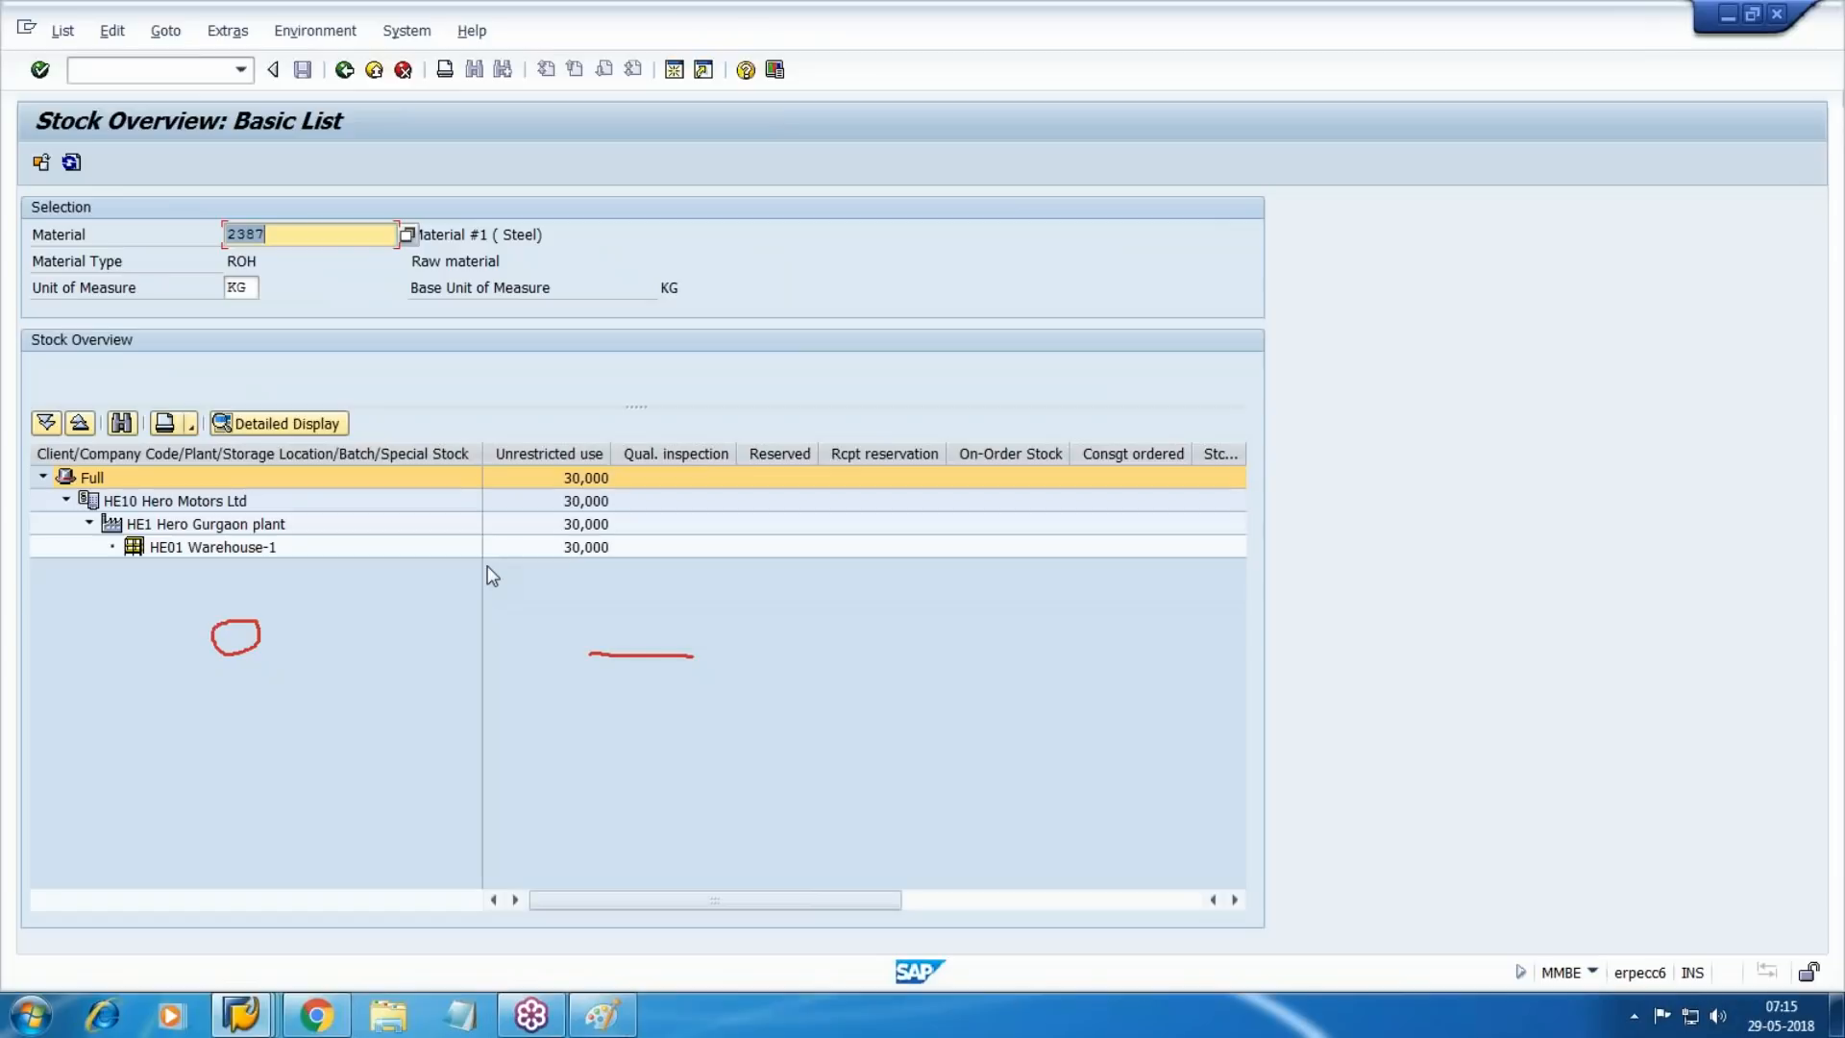
Review the material 2387 valuation against its stock overview and return to the G/L account line item session.
click(240, 1013)
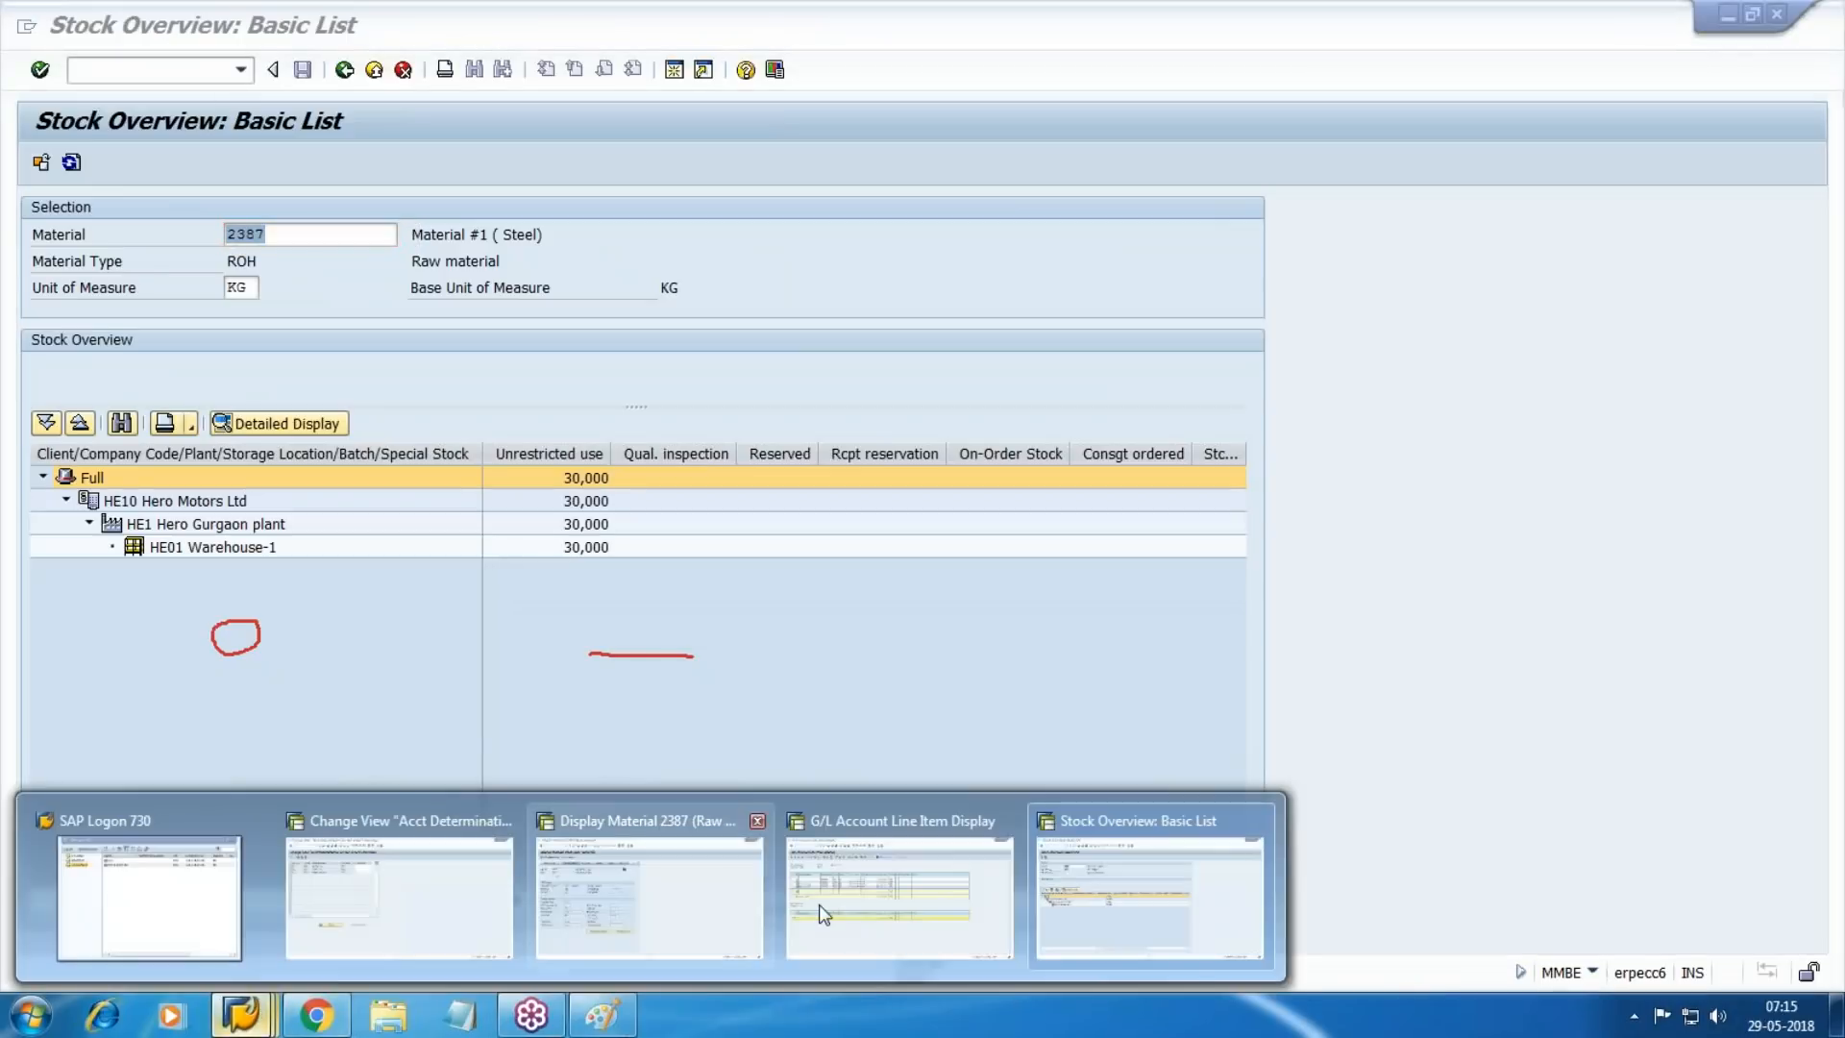
click(653, 908)
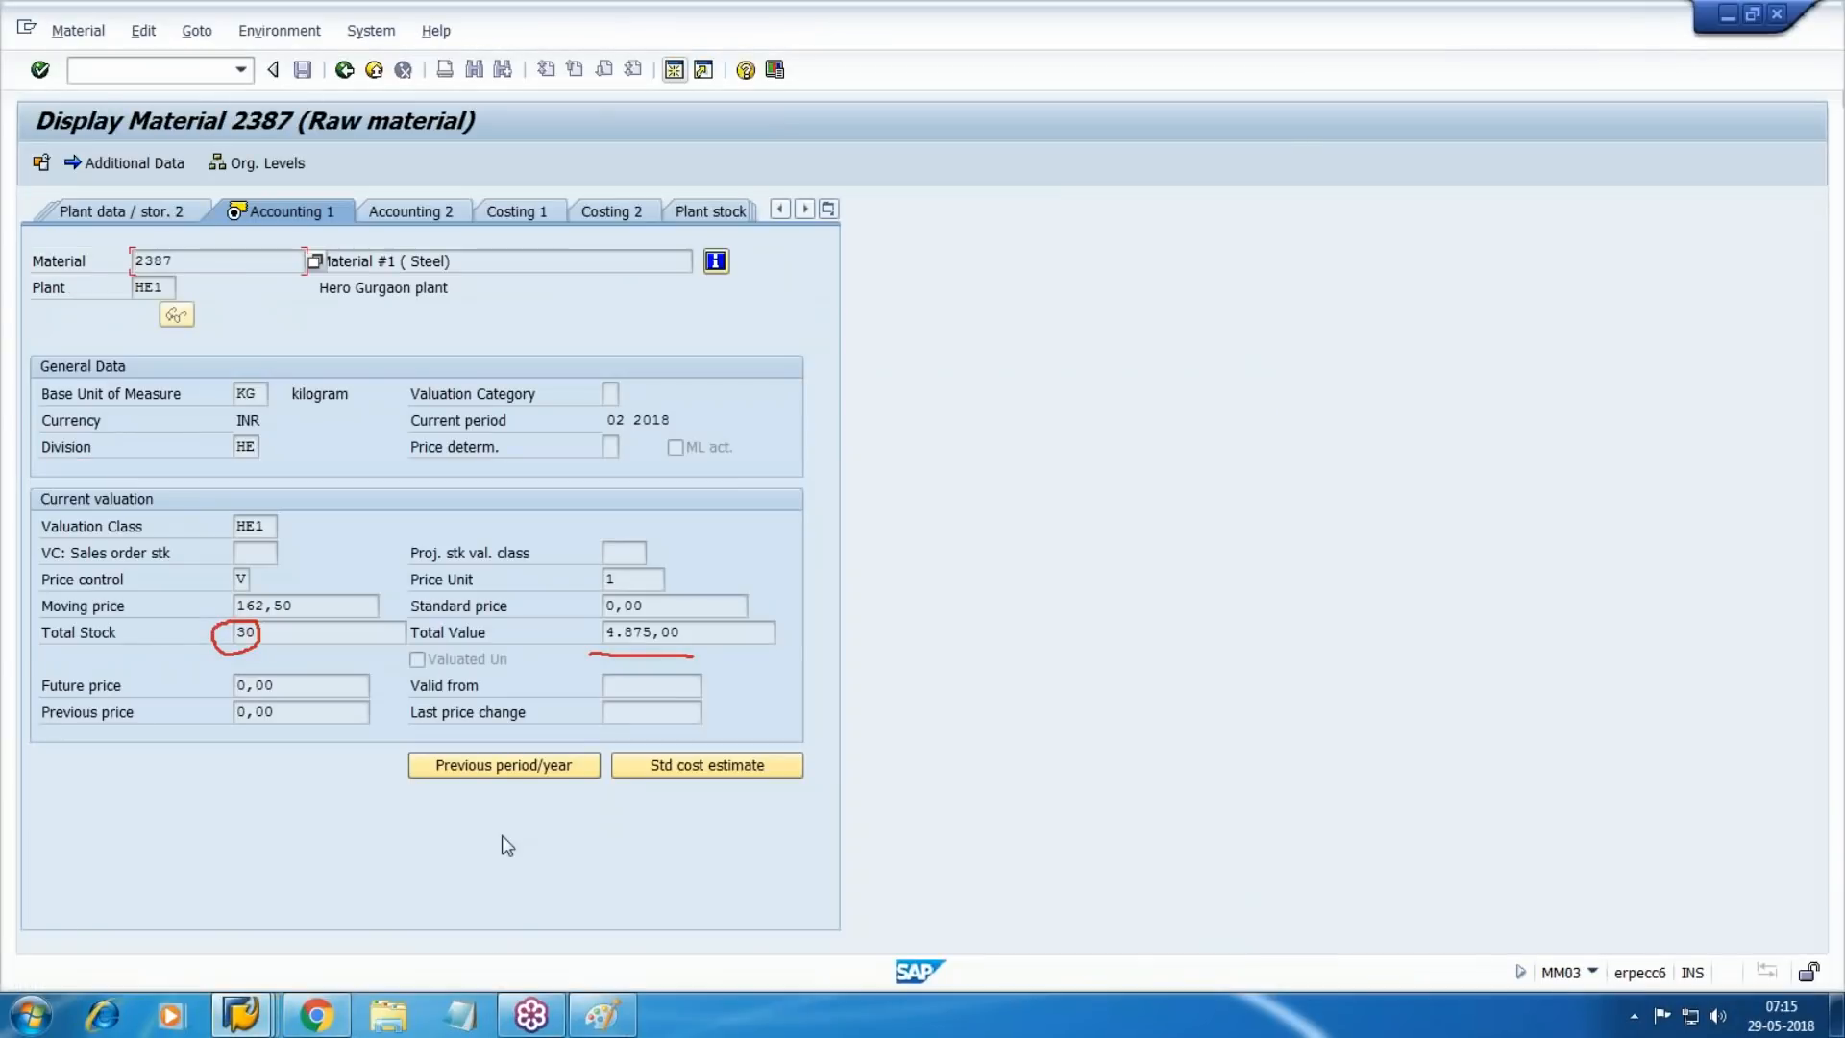
click(242, 1014)
click(939, 934)
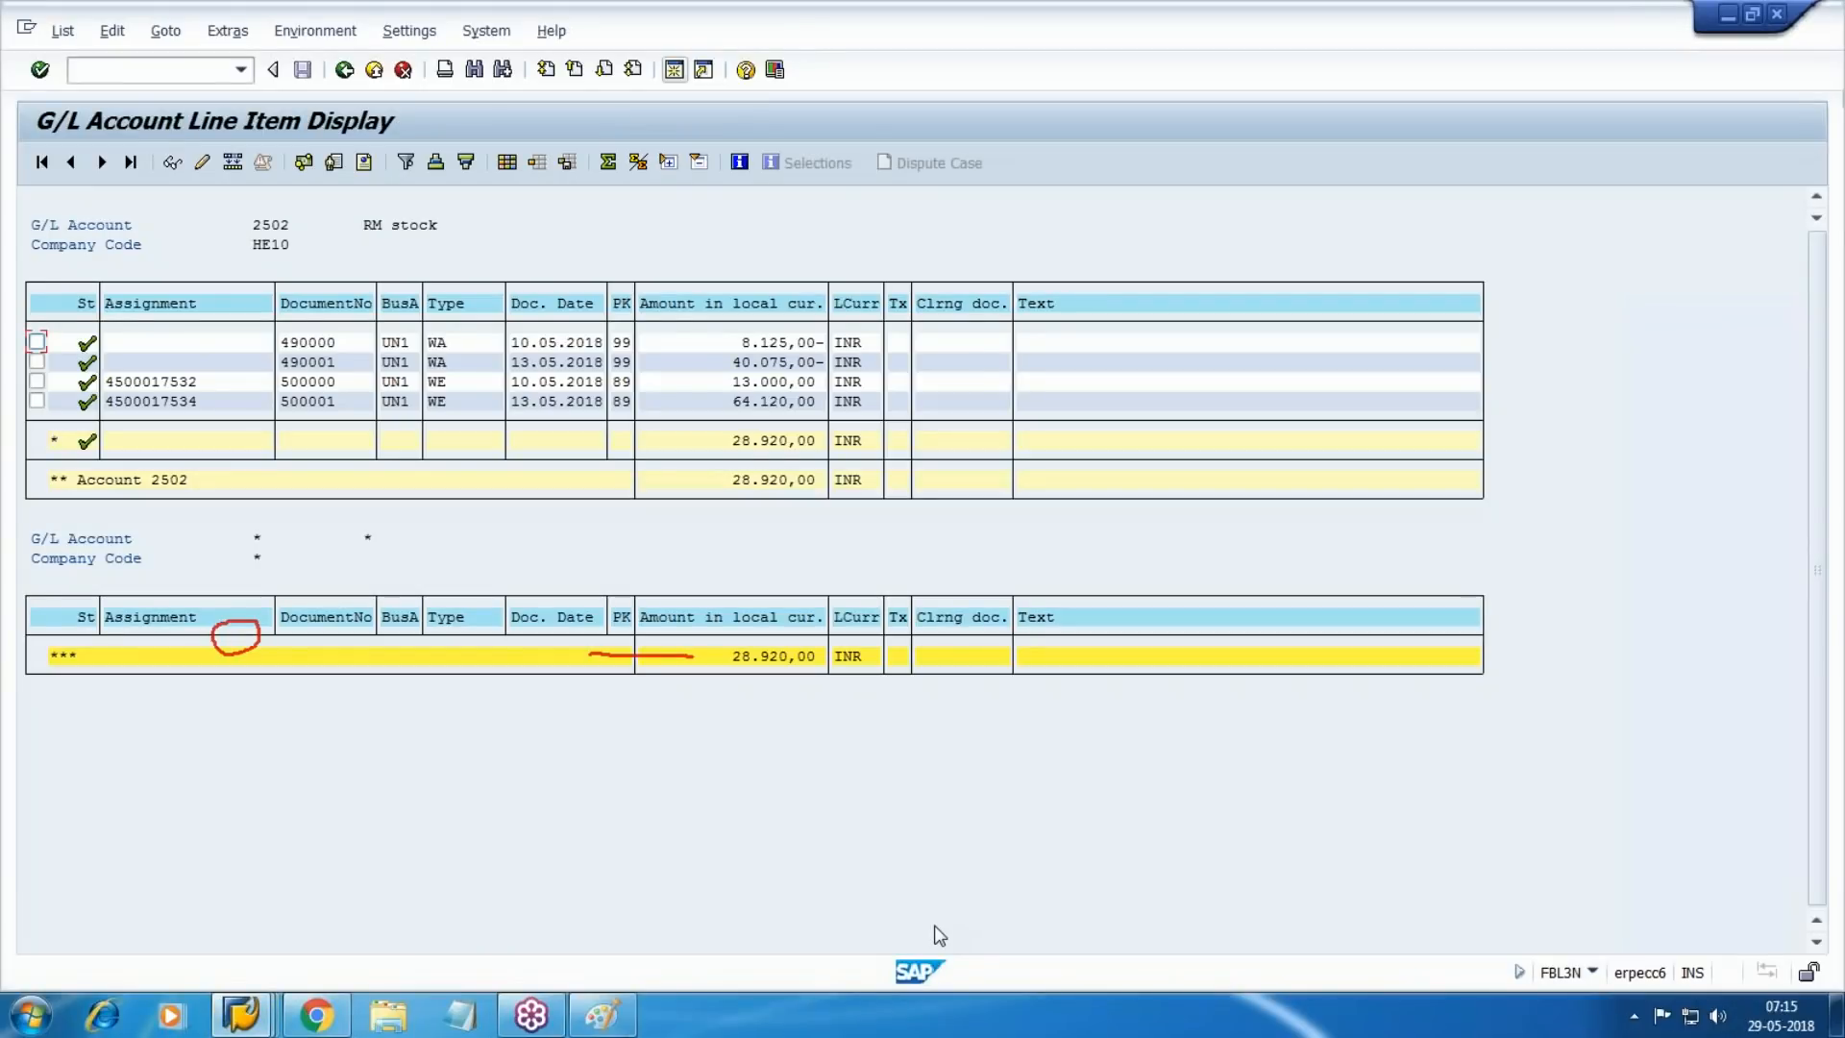
Display the accounting document for RM stock line 490001 and its original material document, and return to the line item list.
click(761, 365)
double_click(760, 365)
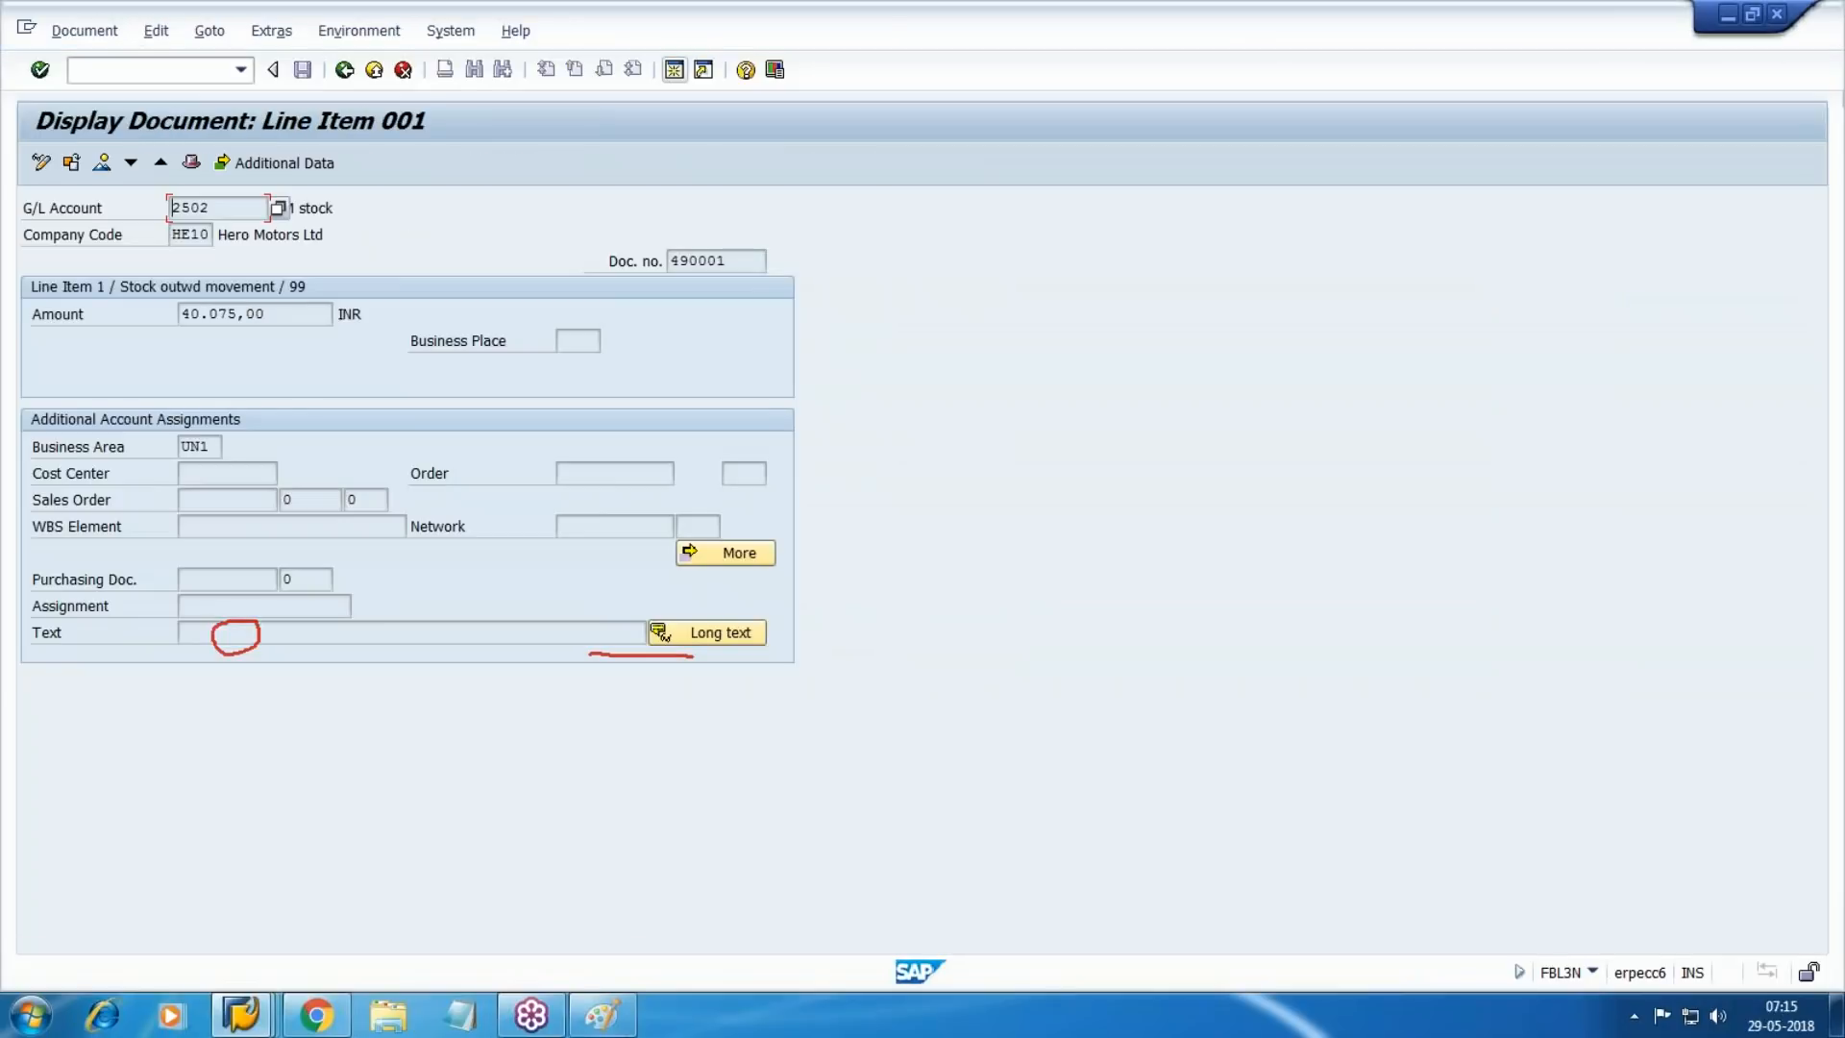
key(F9)
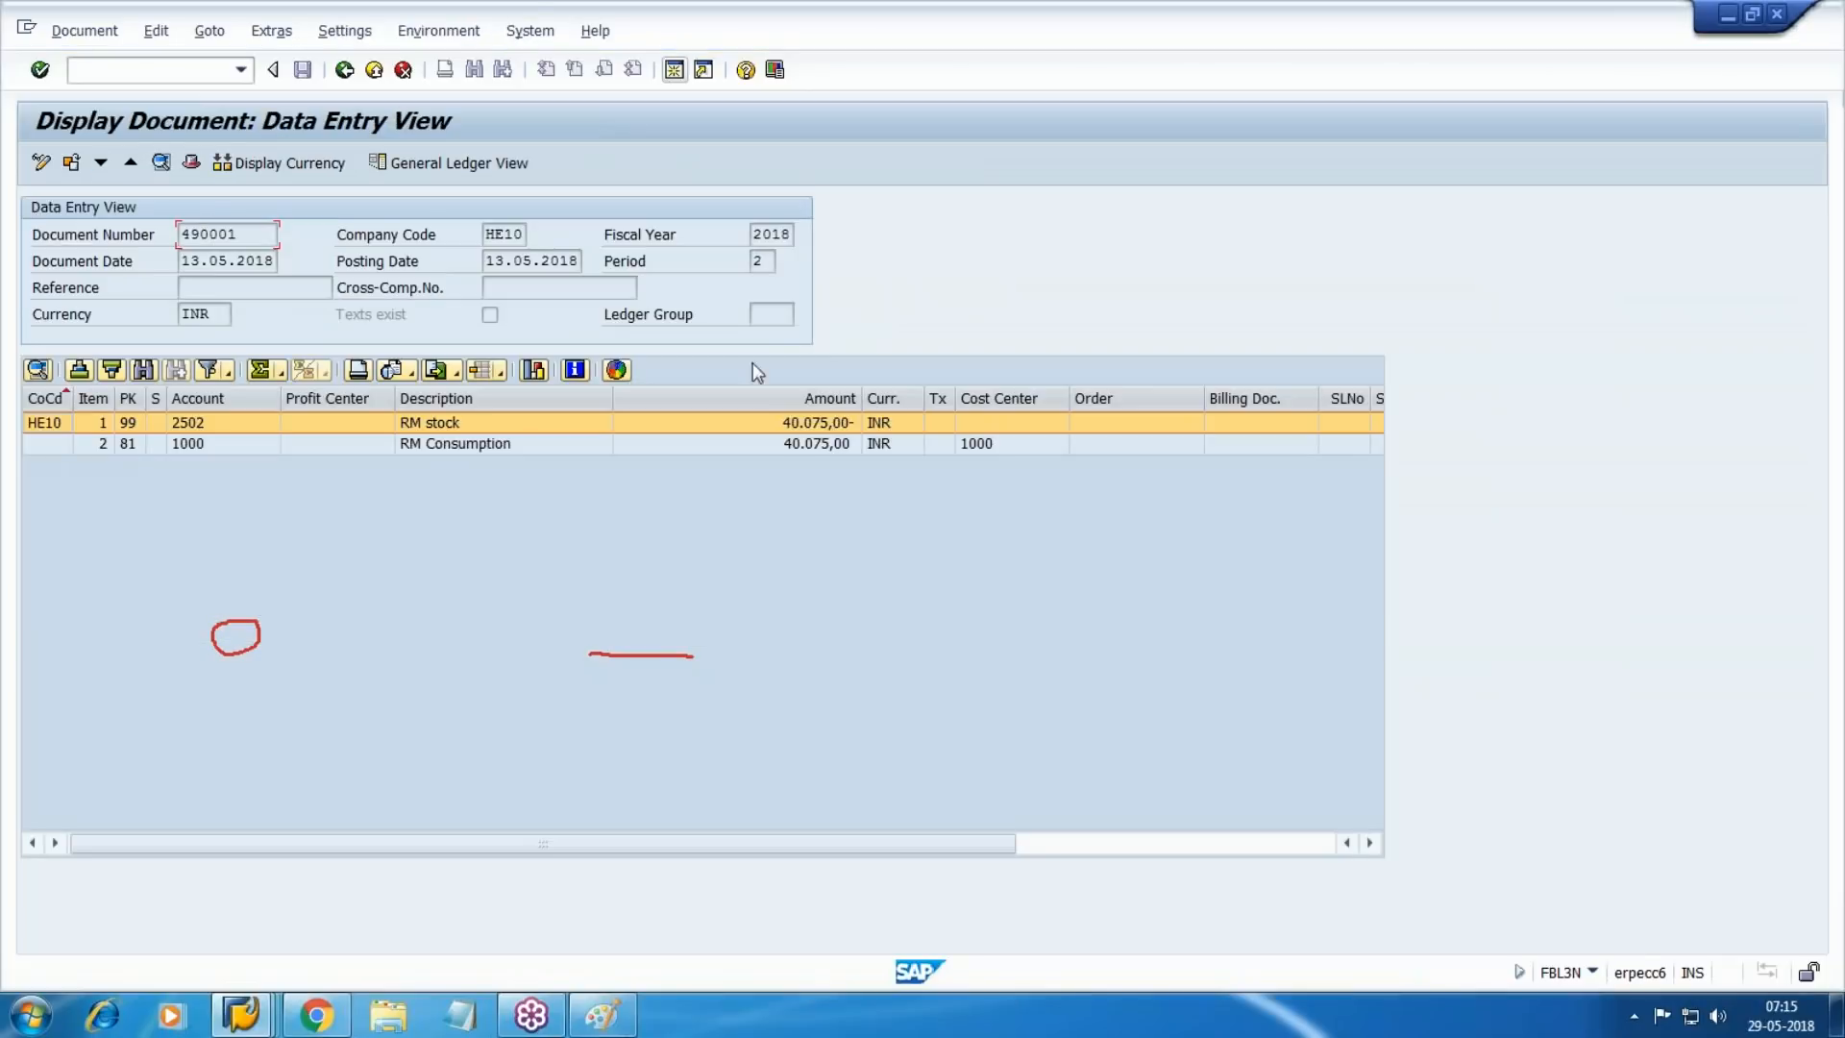
click(438, 31)
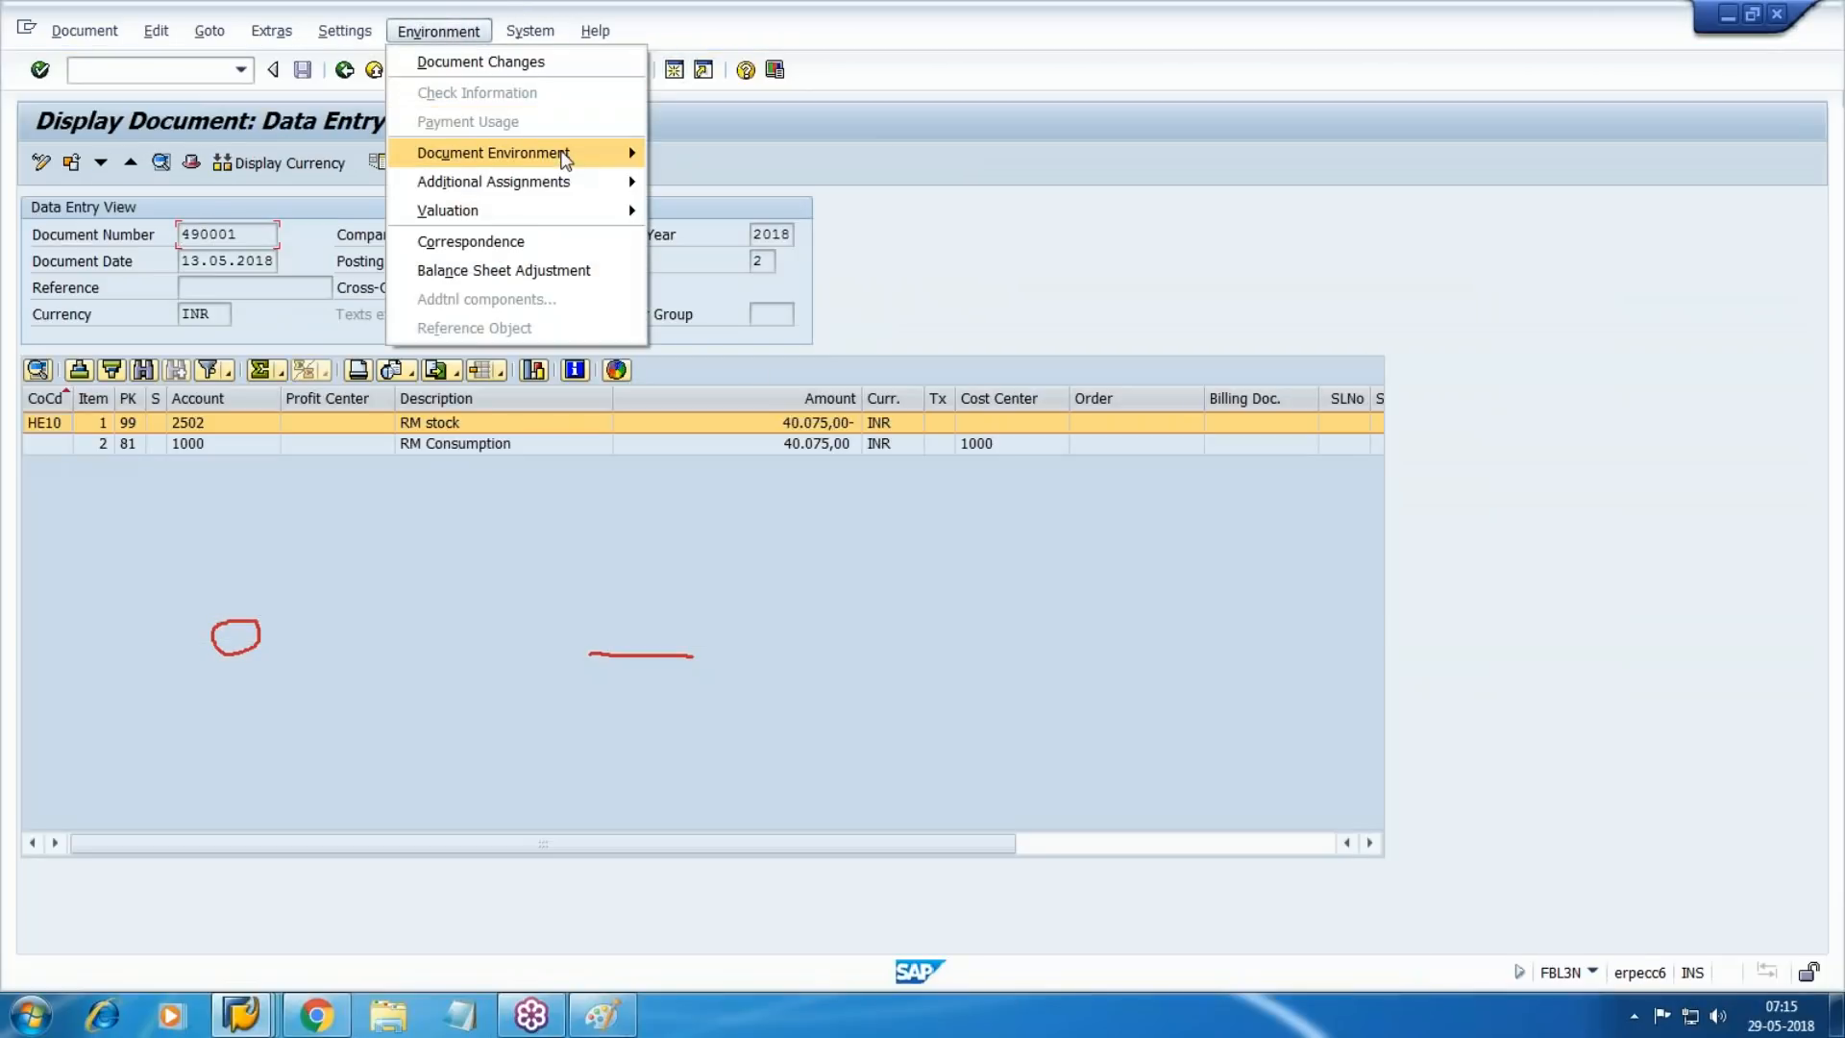
mouse_move(565, 157)
click(832, 153)
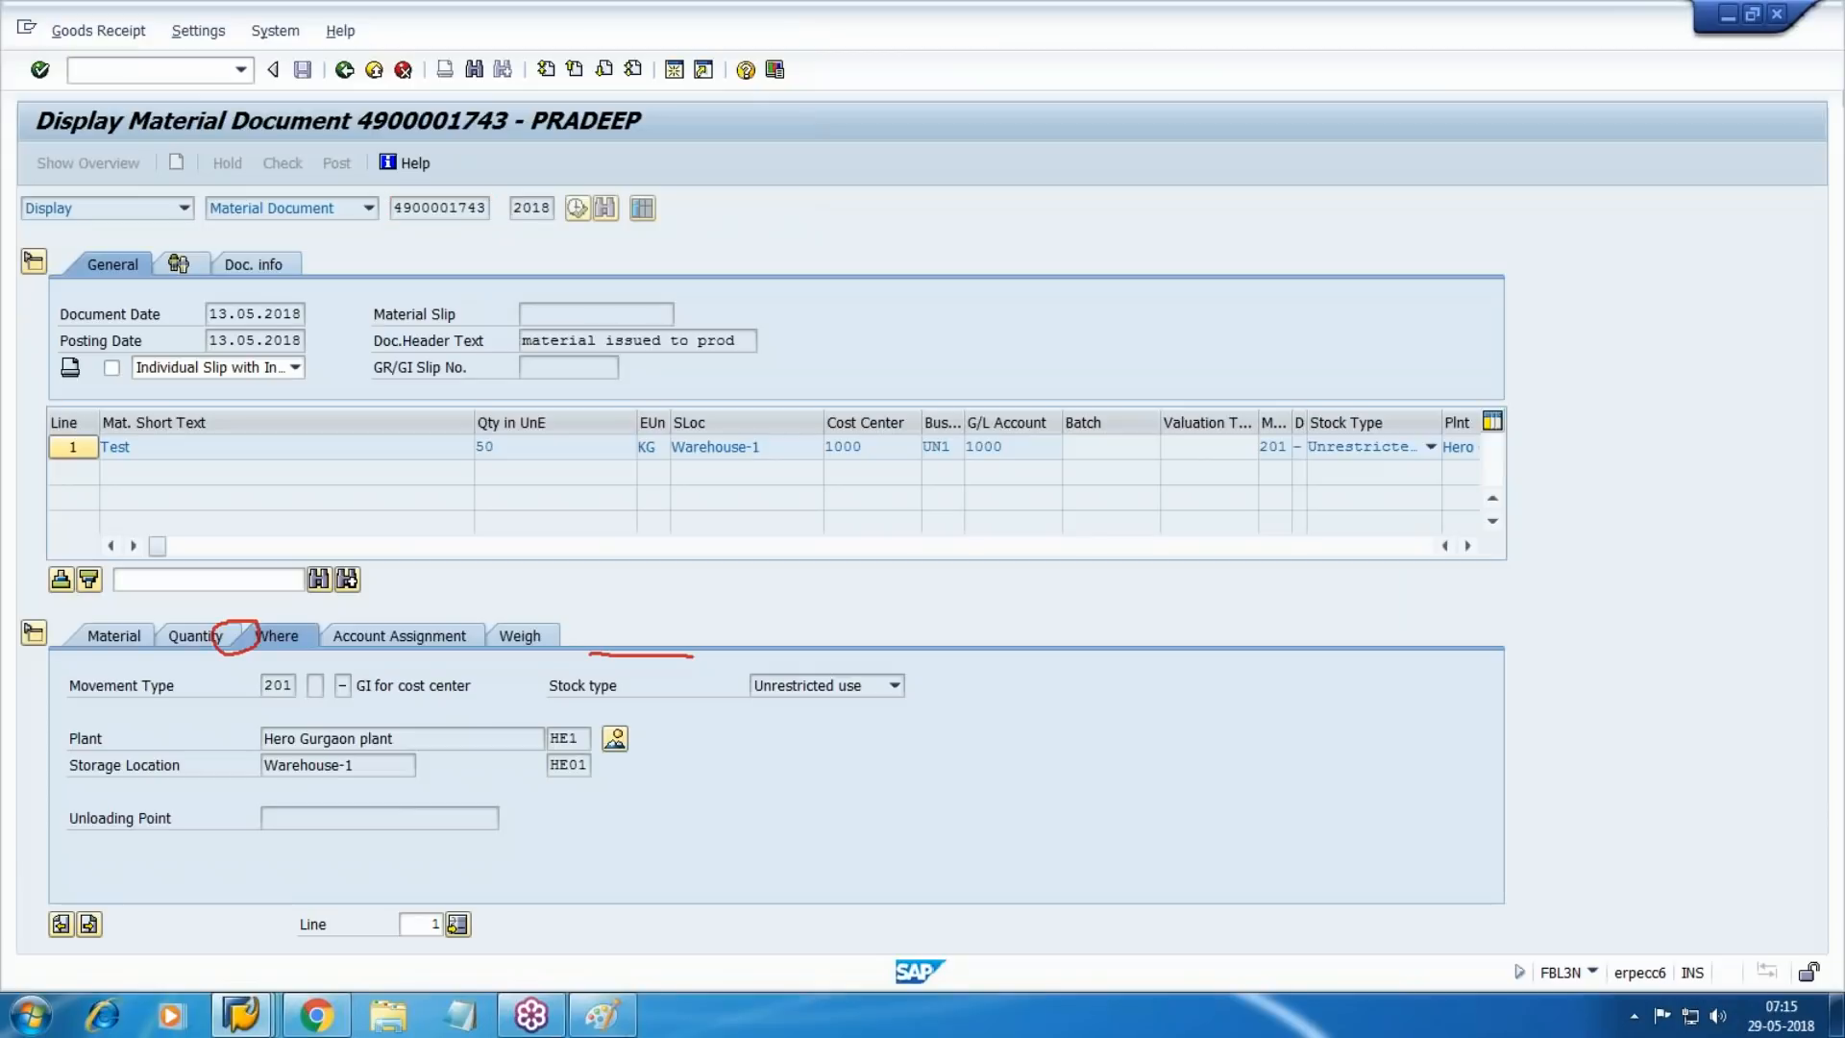
key(F3)
key(F3)
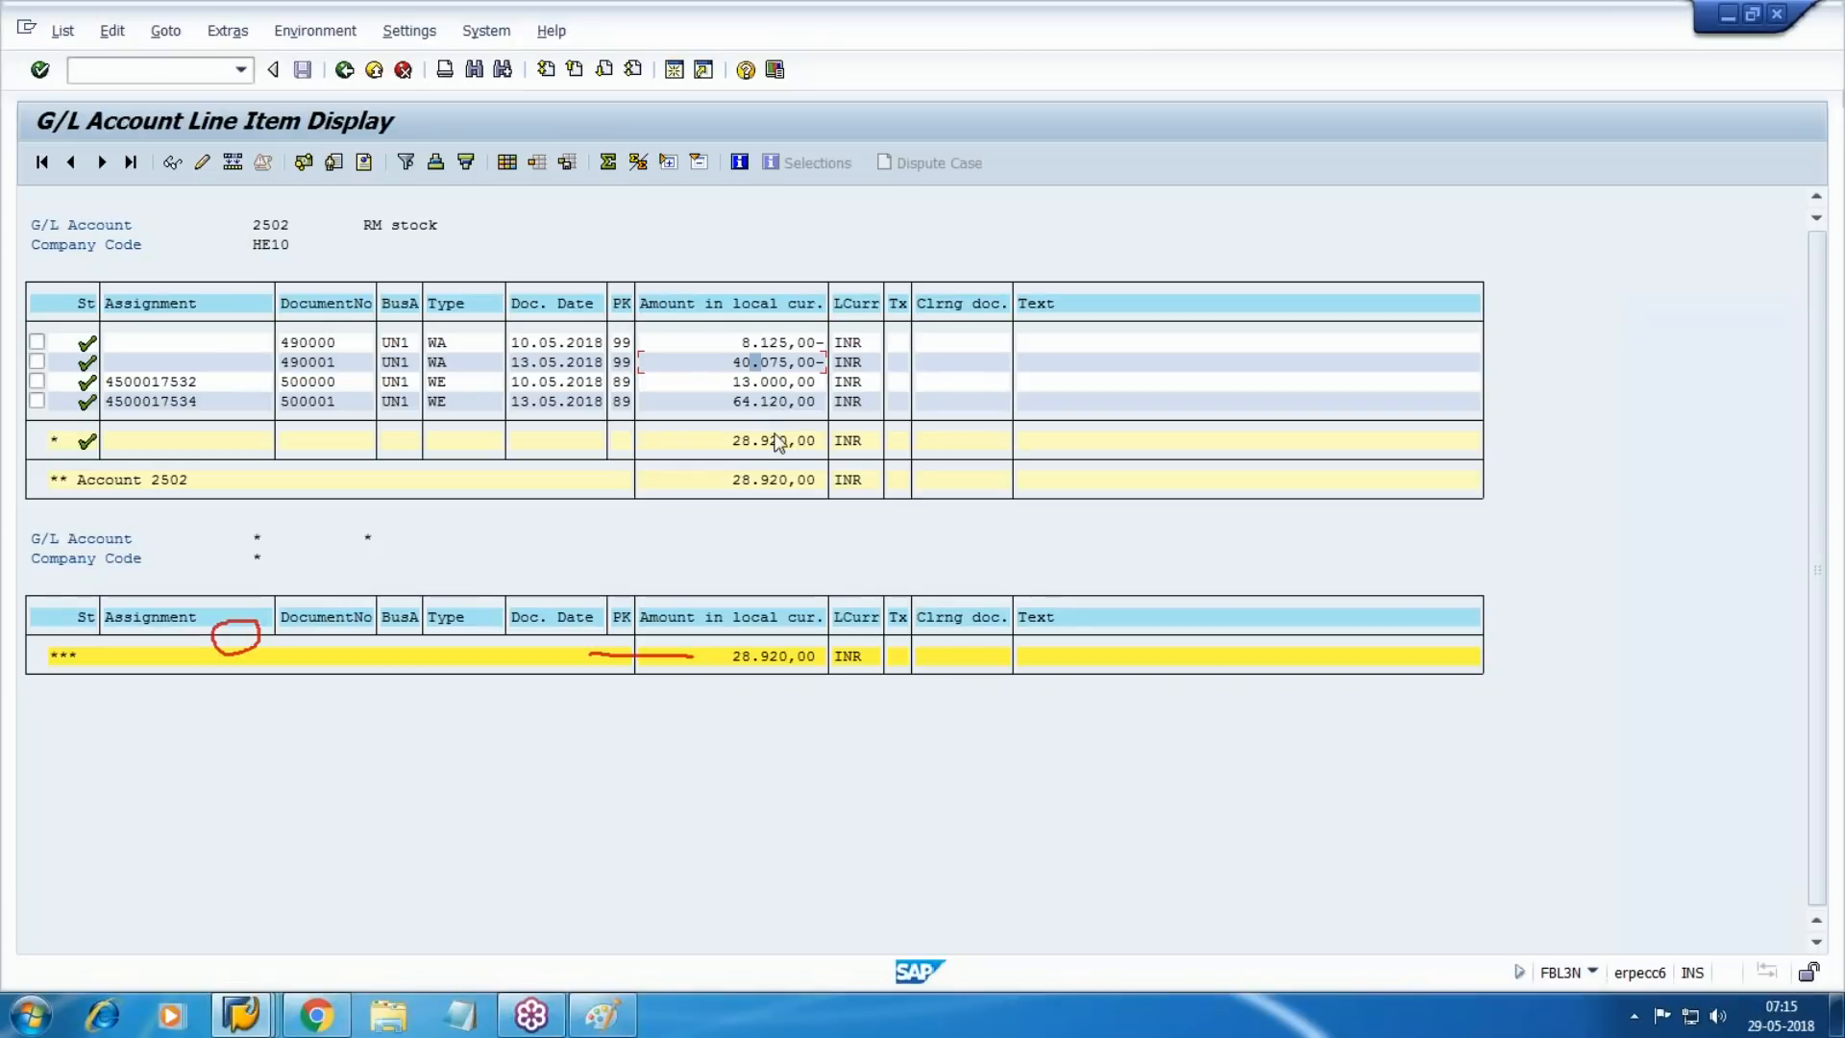
Examine the accounting document for RM stock line 500001 and the received quantity in its original material document, and return to the list.
double_click(746, 402)
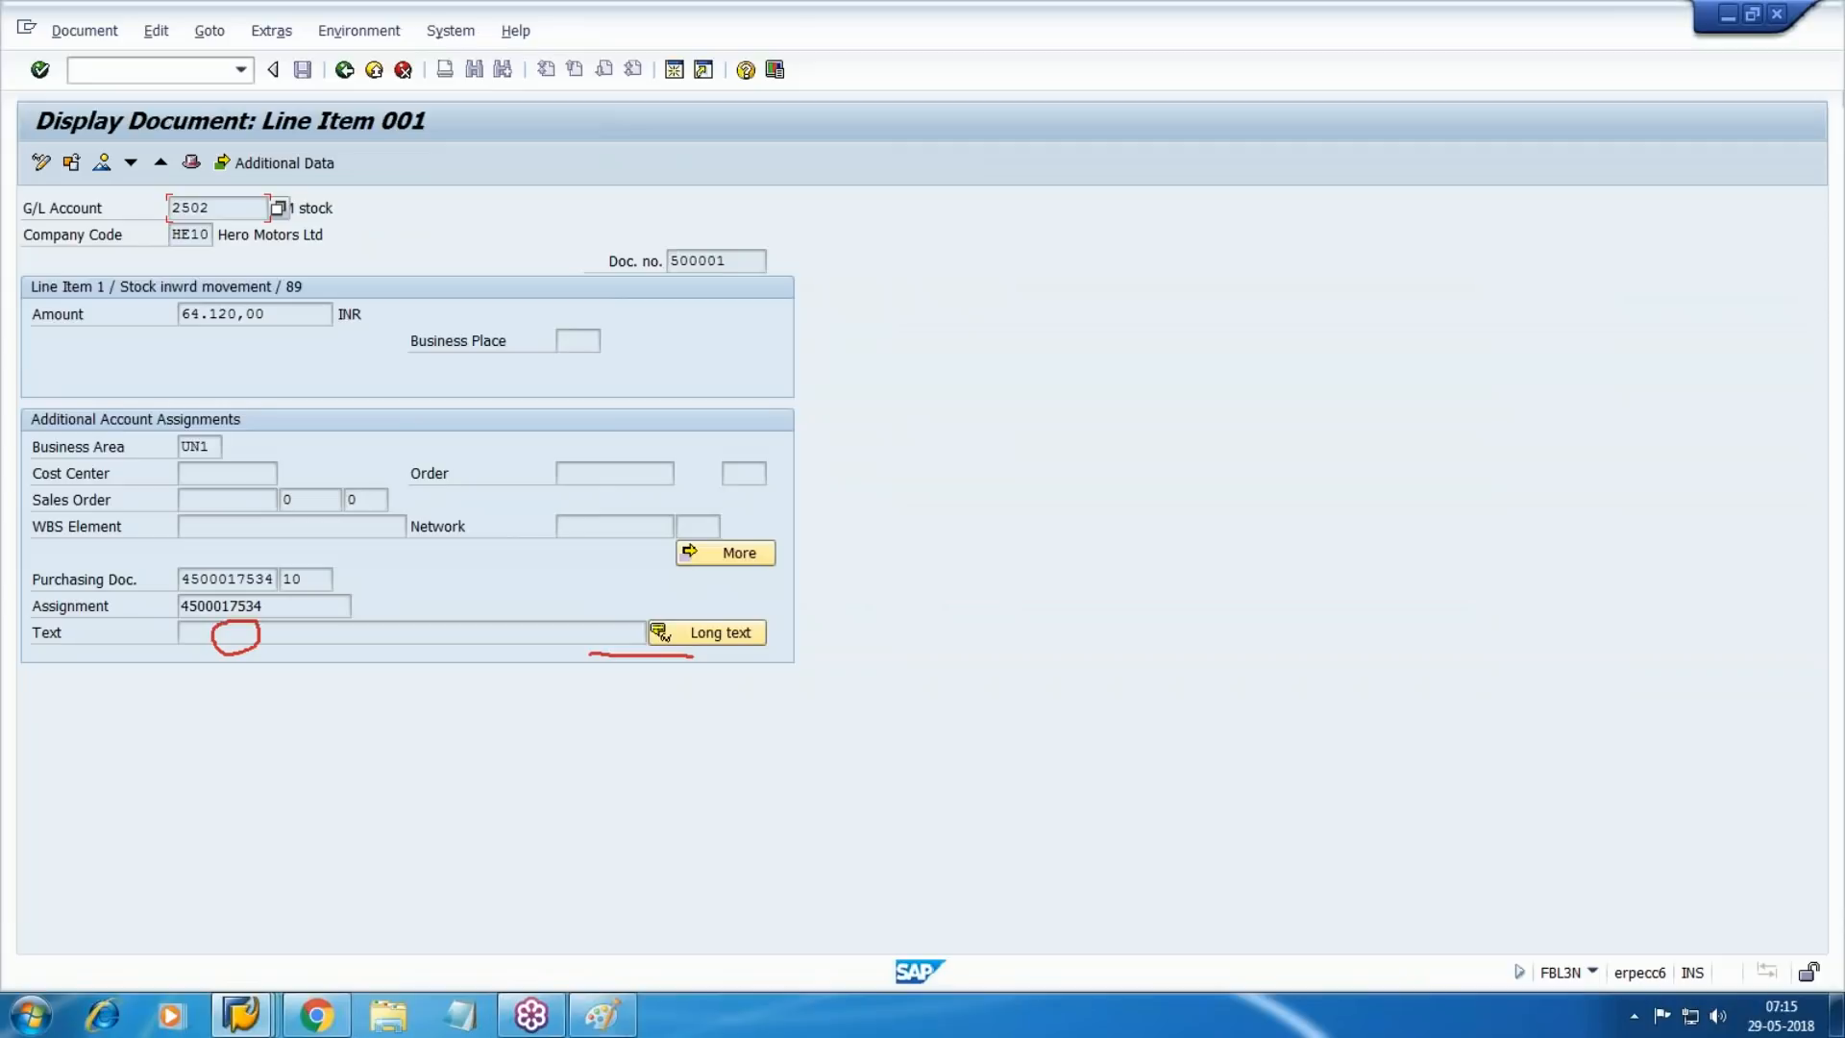
key(F3)
click(438, 31)
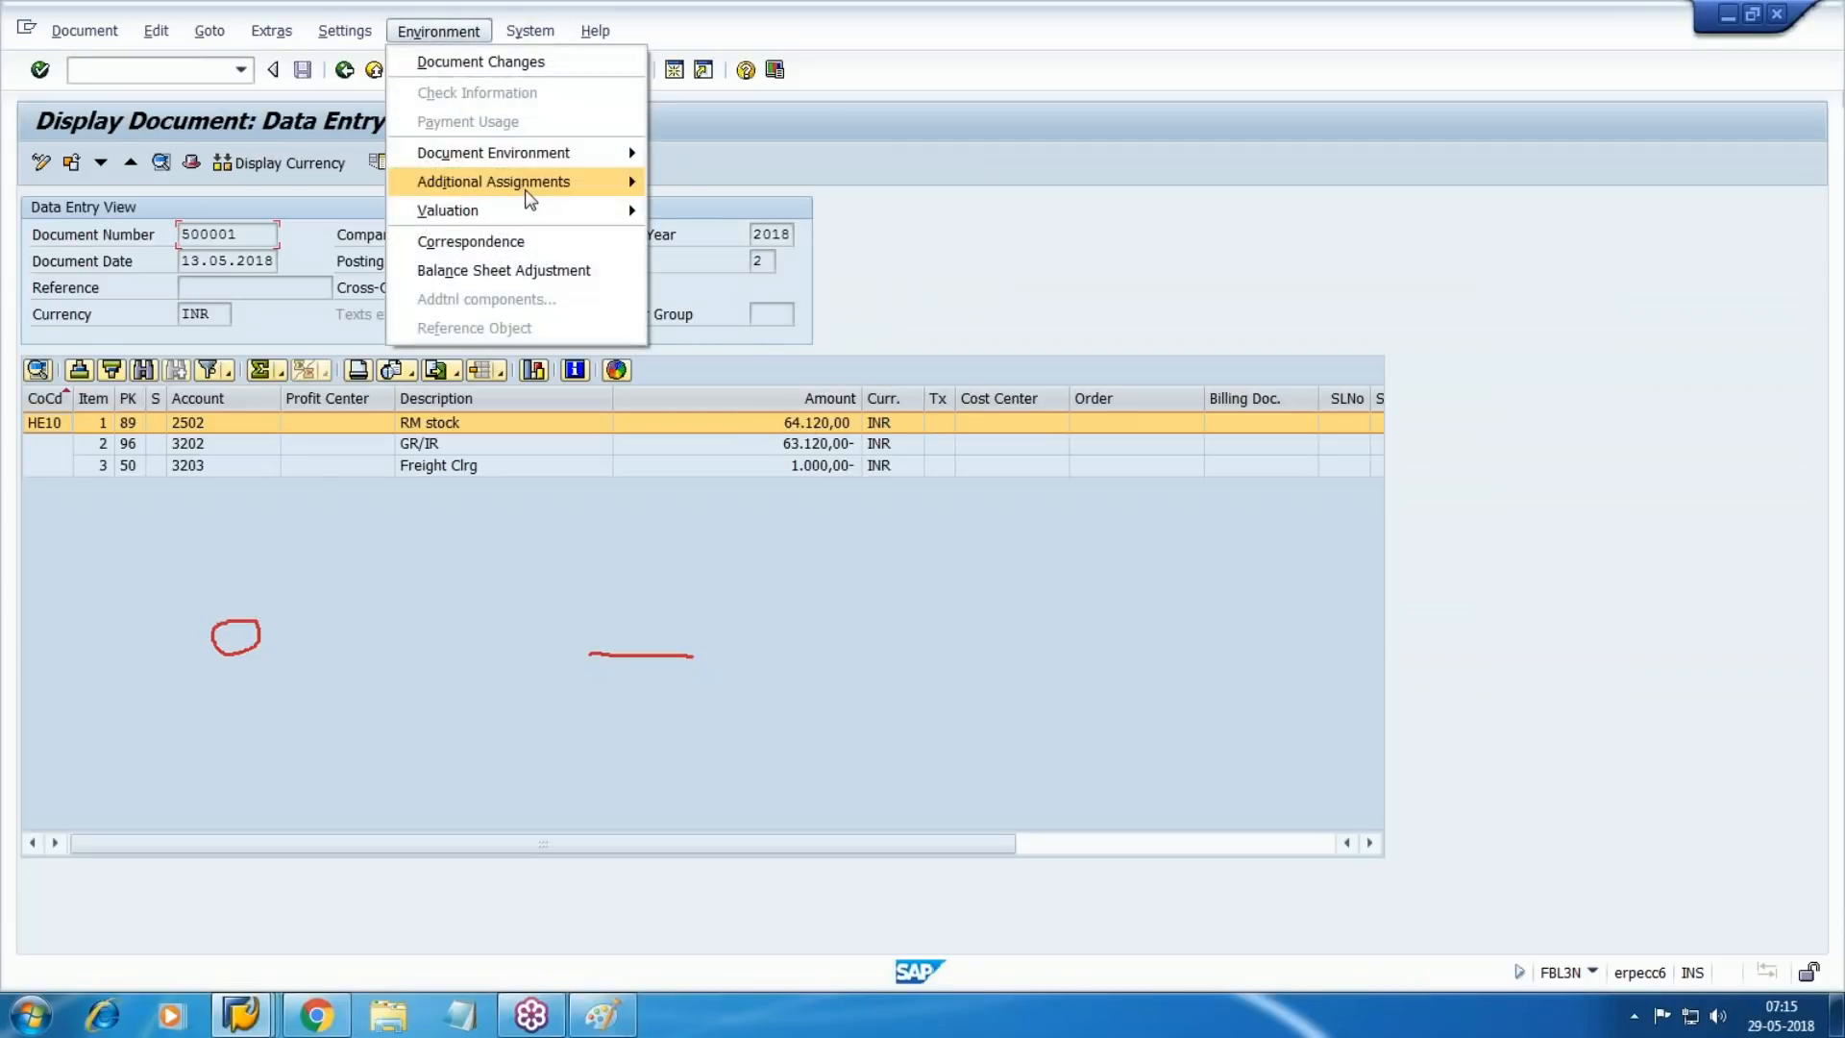
mouse_move(592, 153)
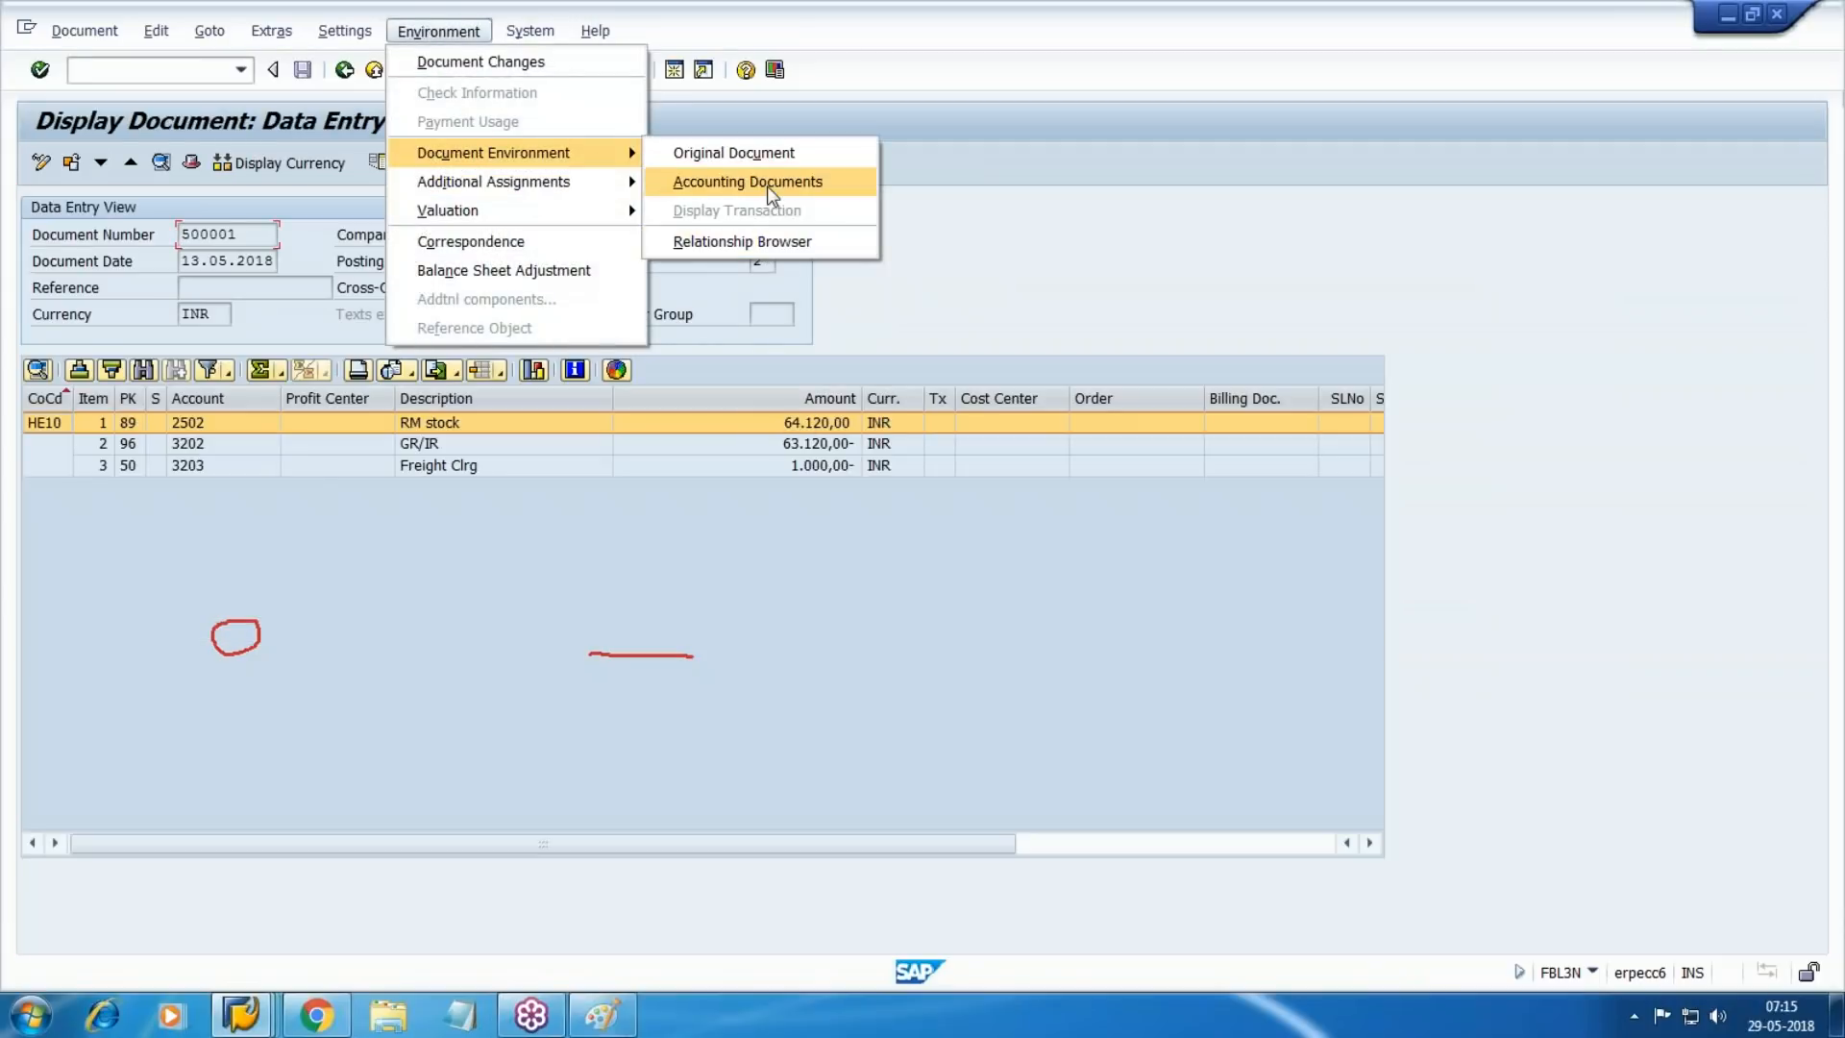
click(762, 158)
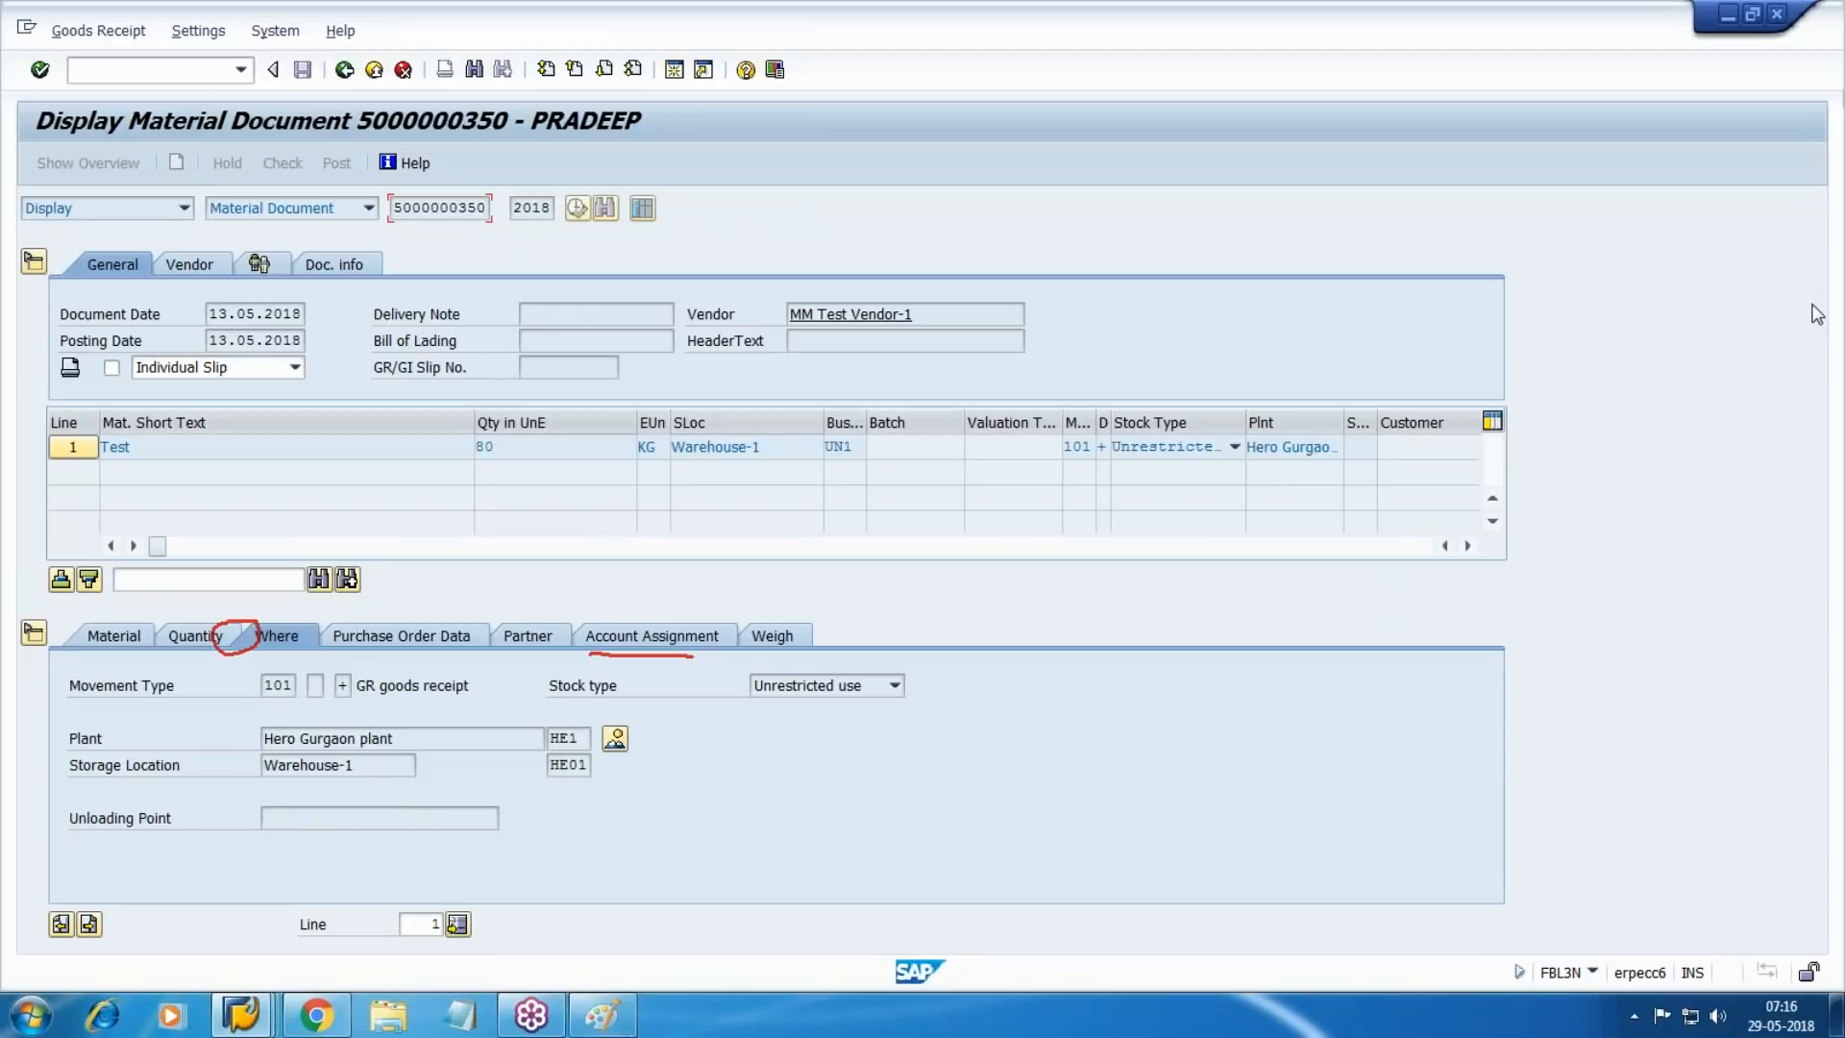
mouse_move(533, 459)
mouse_down()
mouse_move(543, 427)
mouse_move(533, 442)
mouse_up()
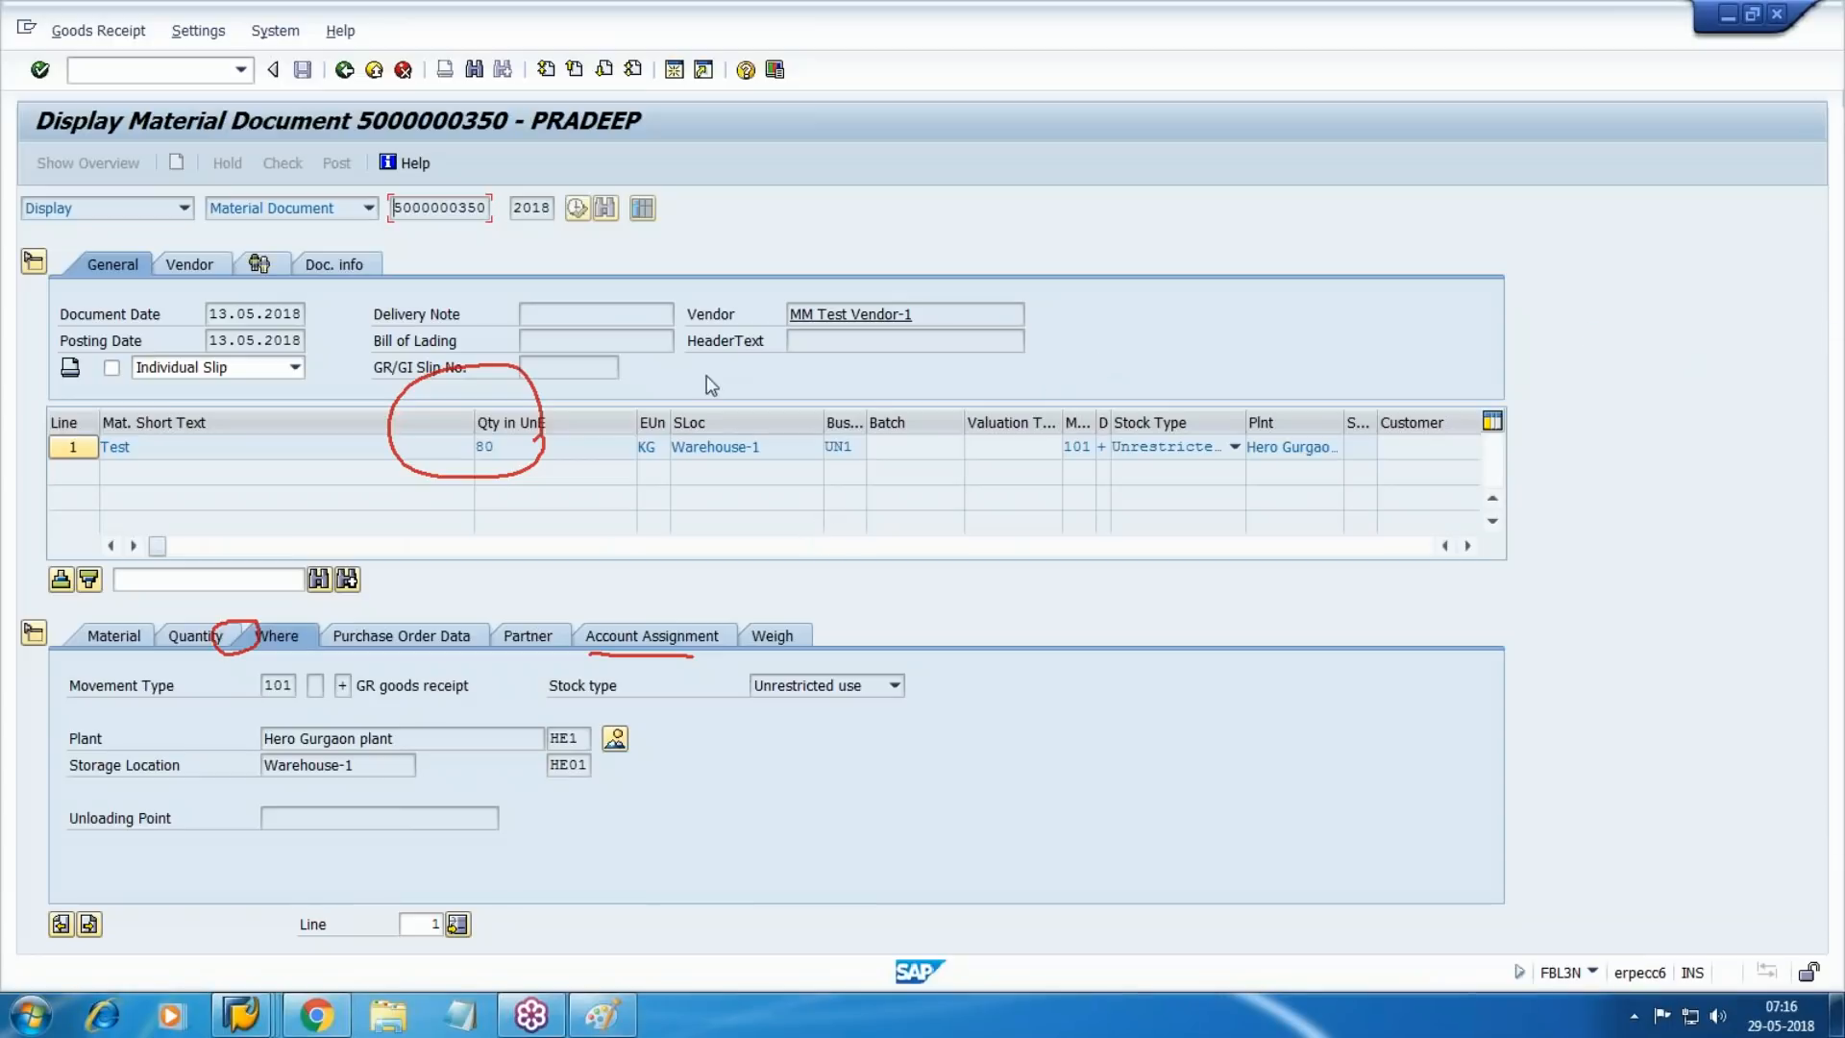
click(347, 73)
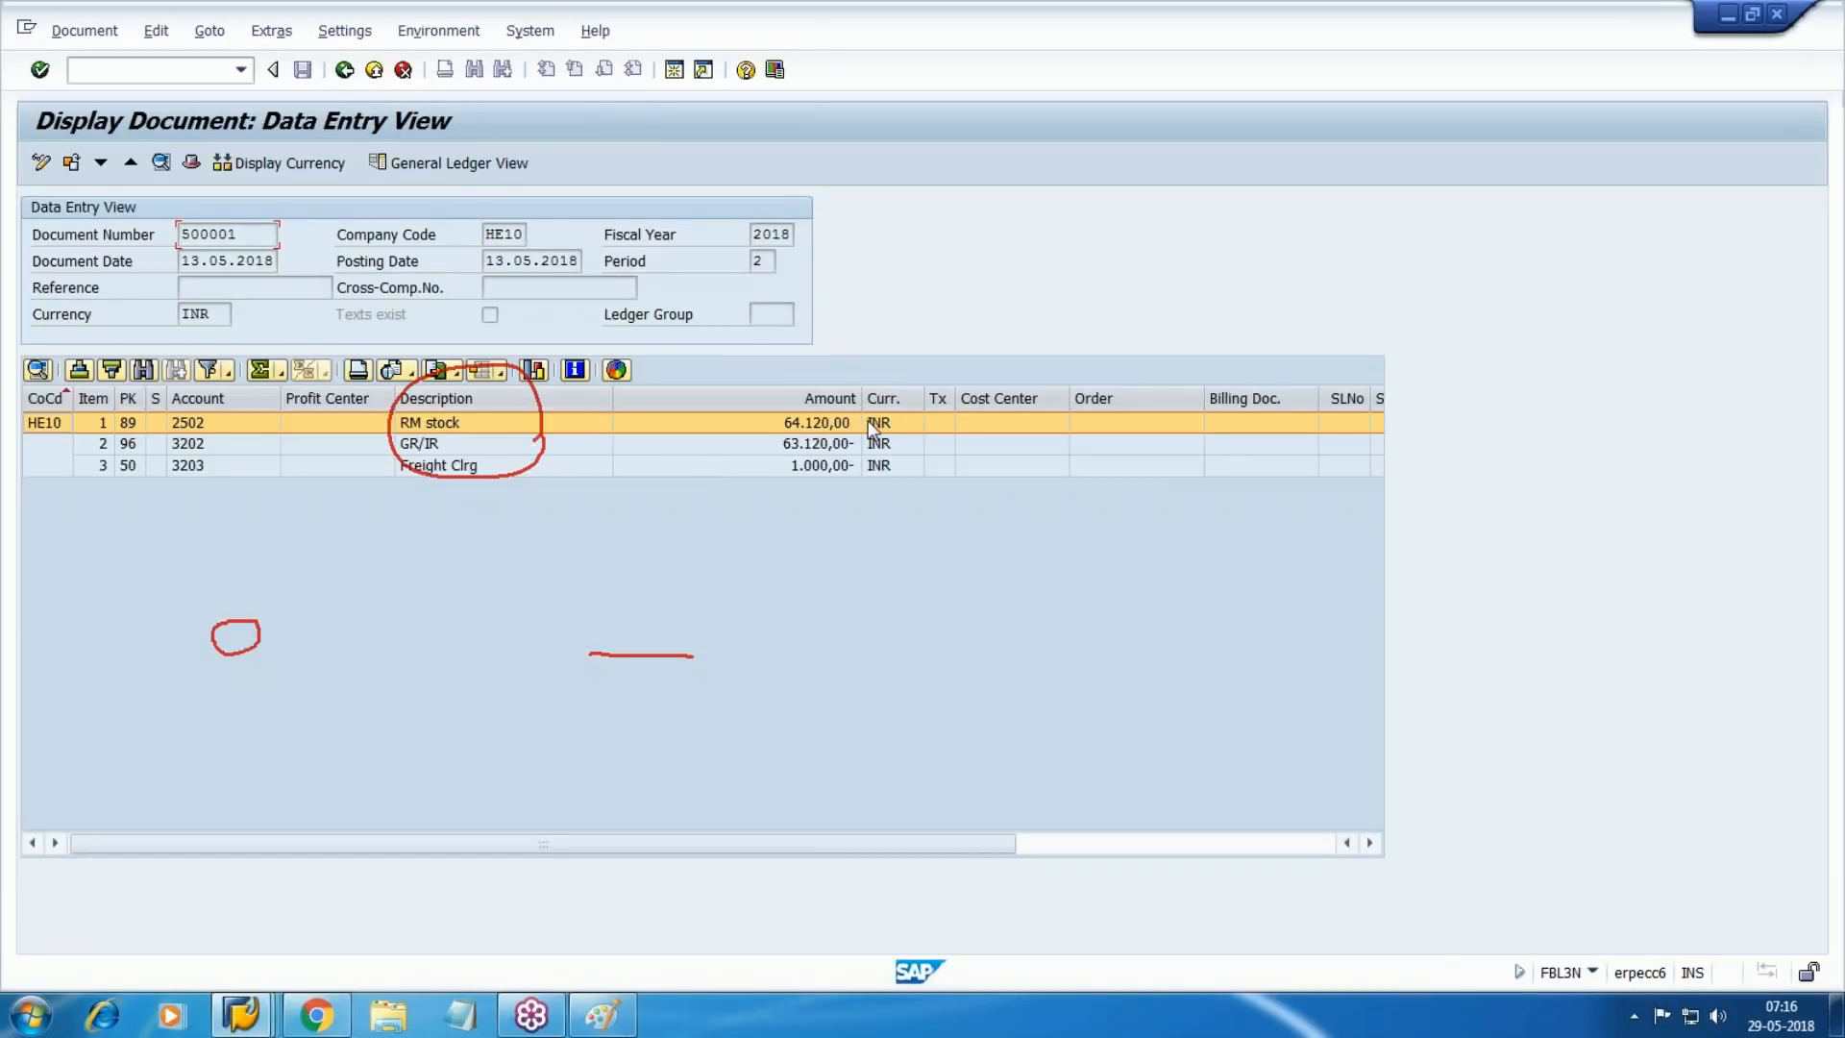
key(F3)
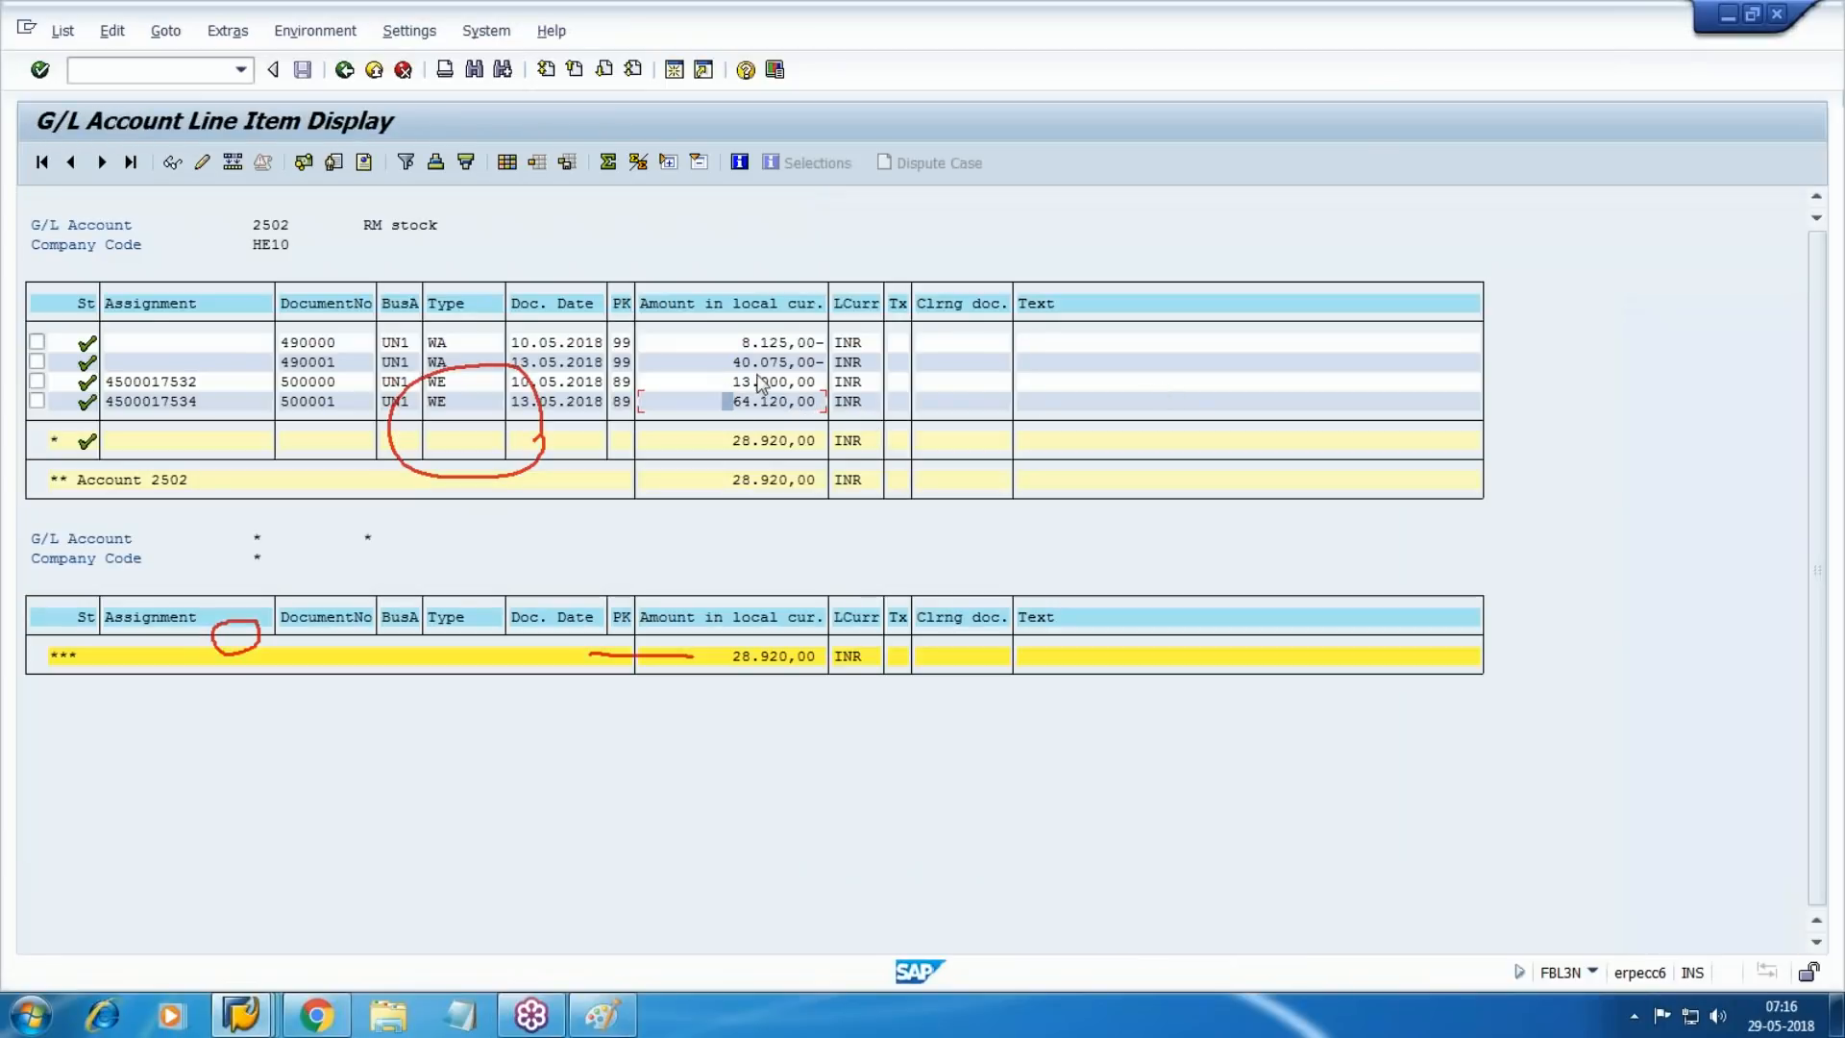
Display the accounting document for RM stock line 490000, check its original material document and return to the accounting document.
click(737, 363)
click(738, 365)
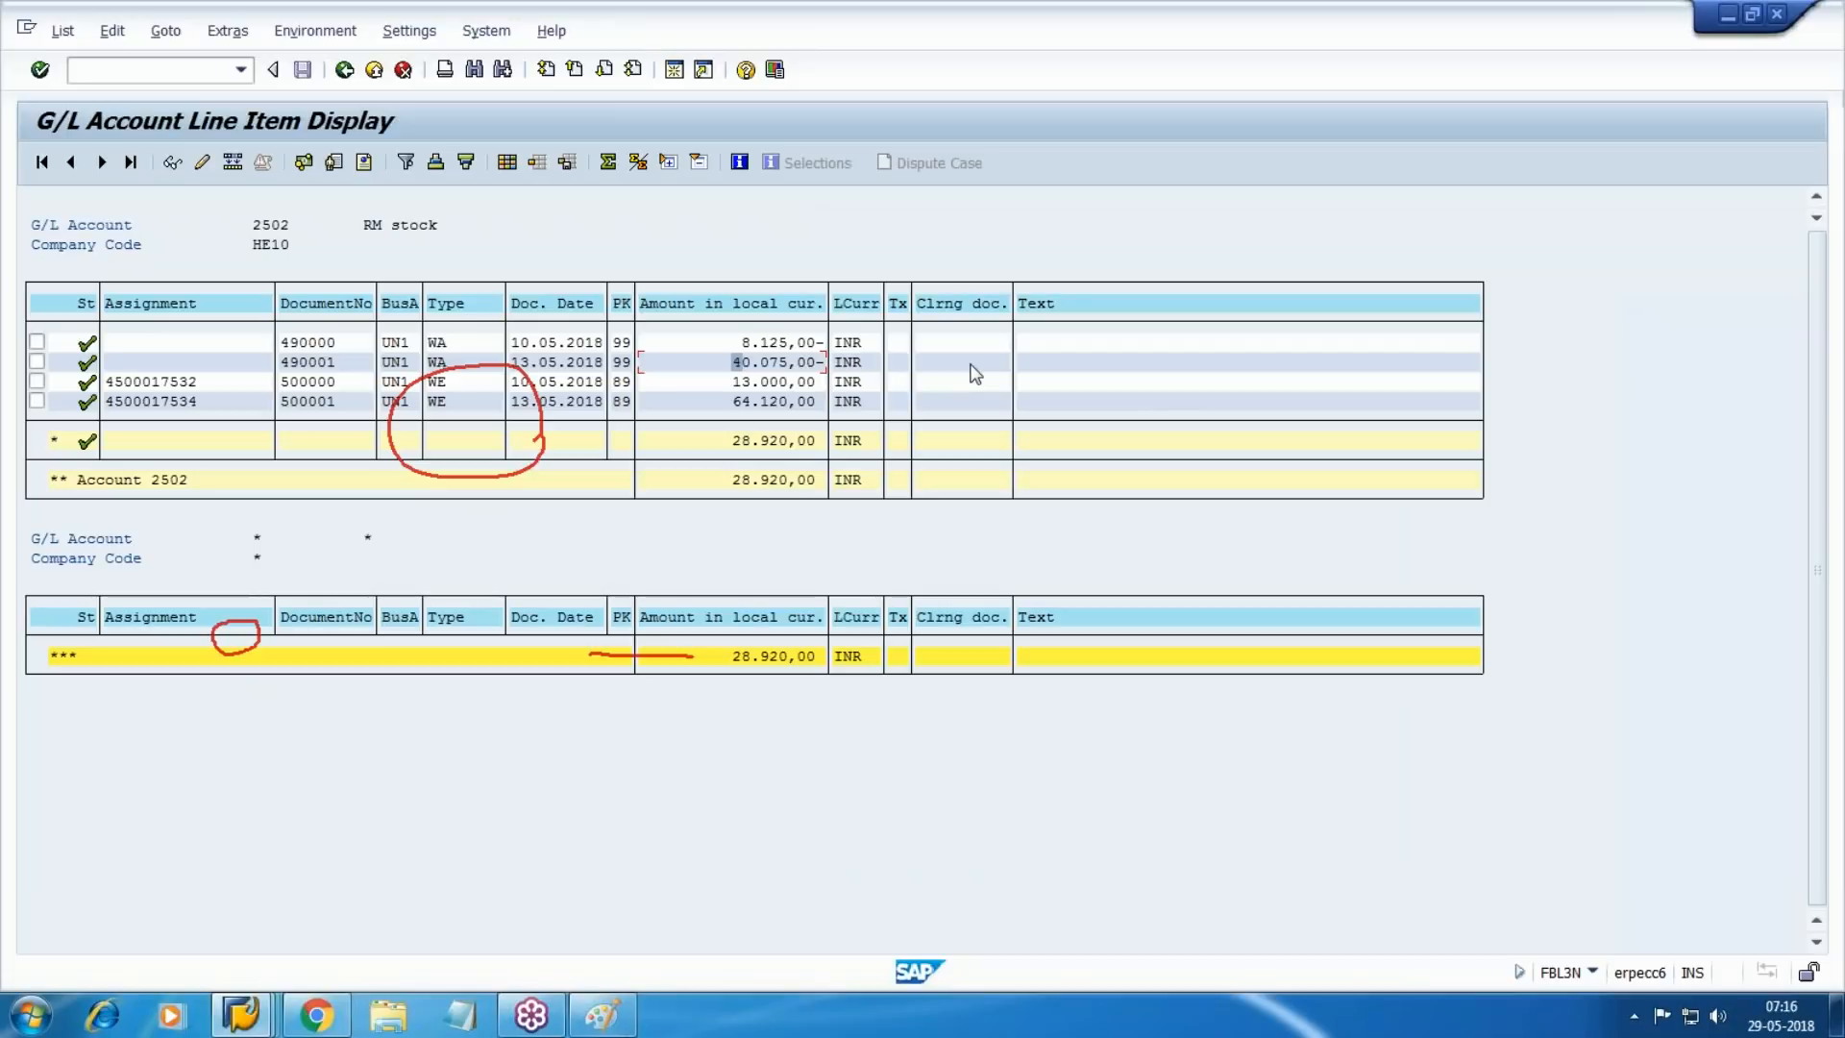
double_click(775, 344)
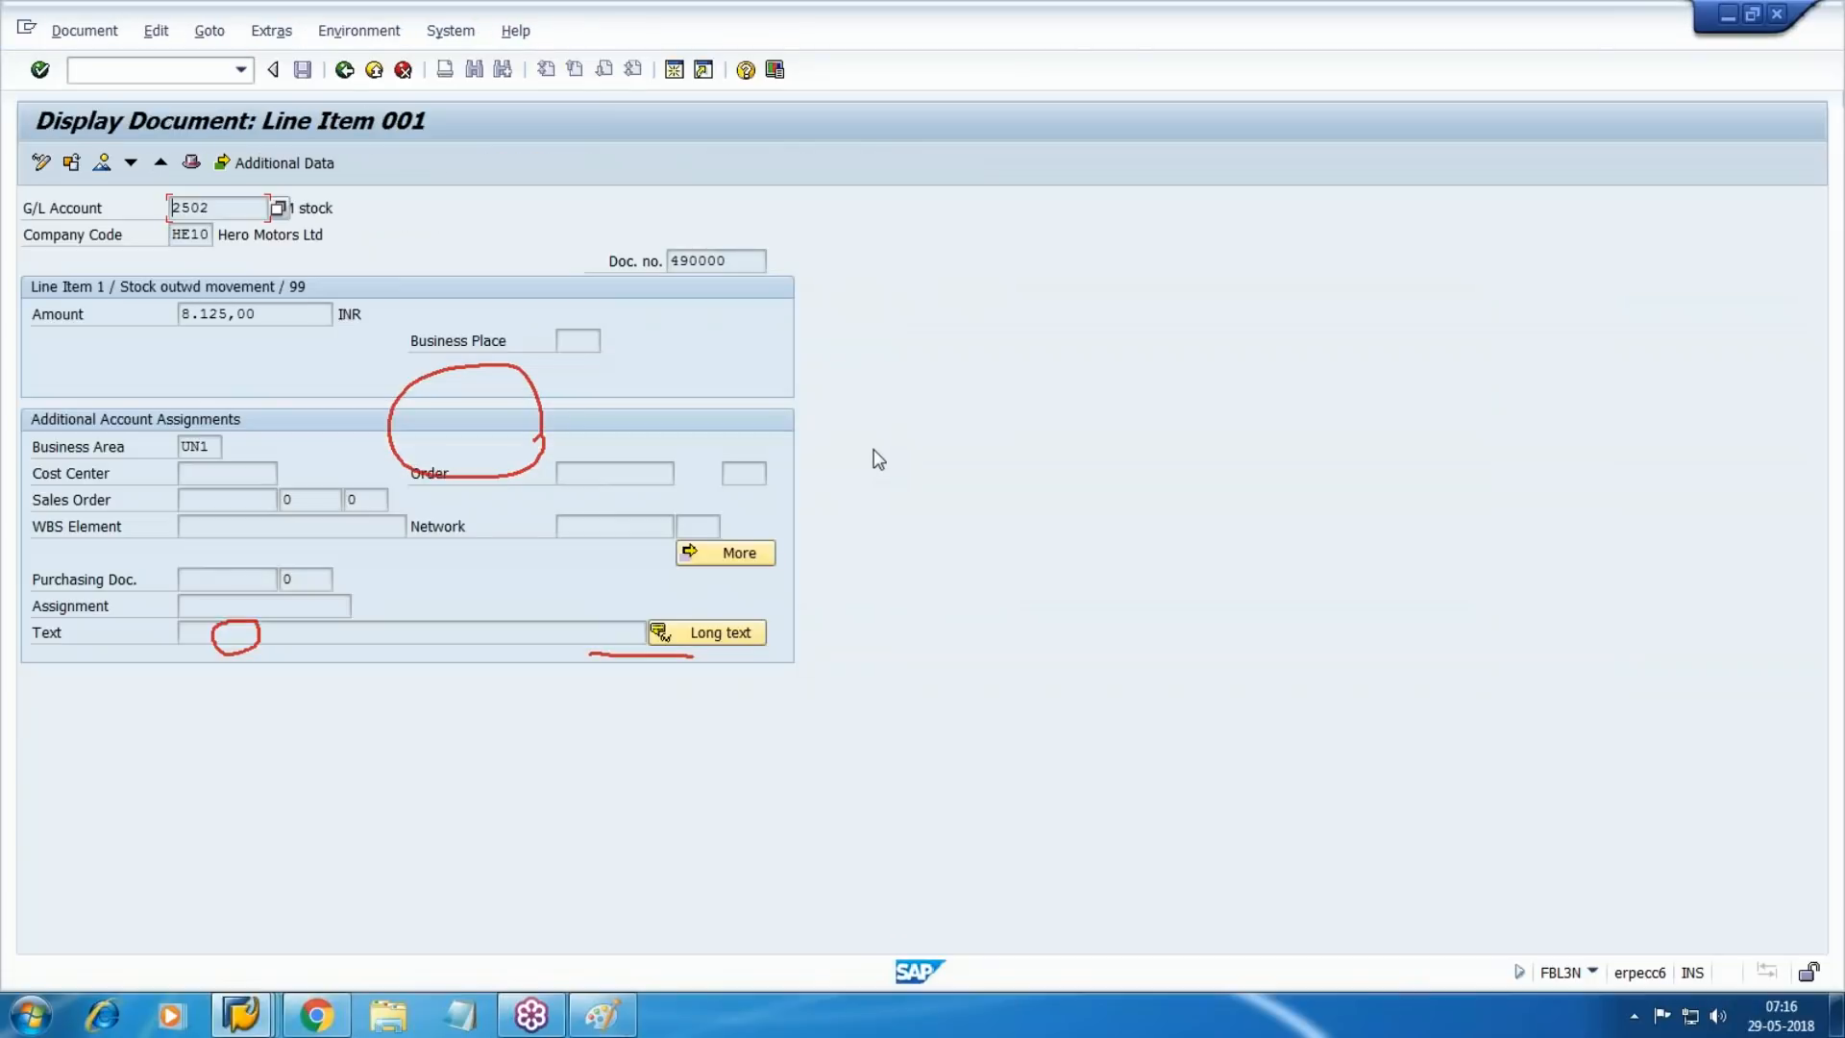
key(F3)
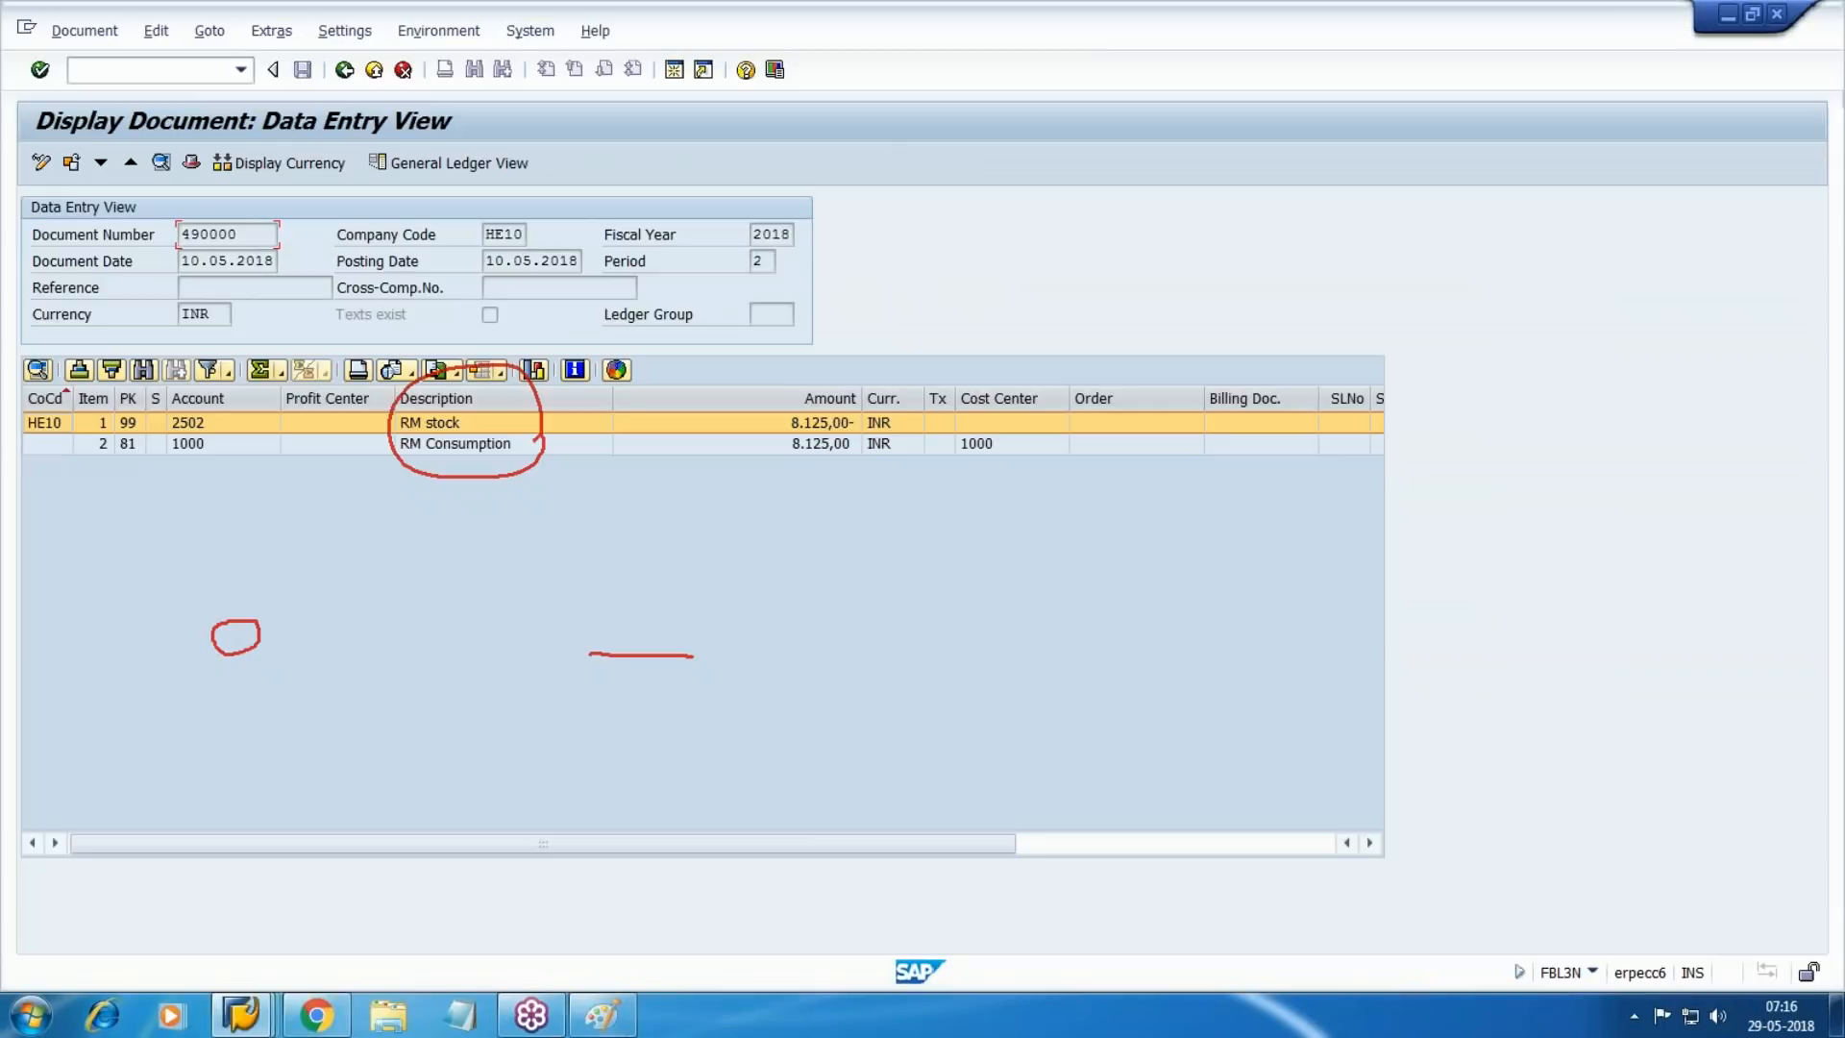
click(423, 32)
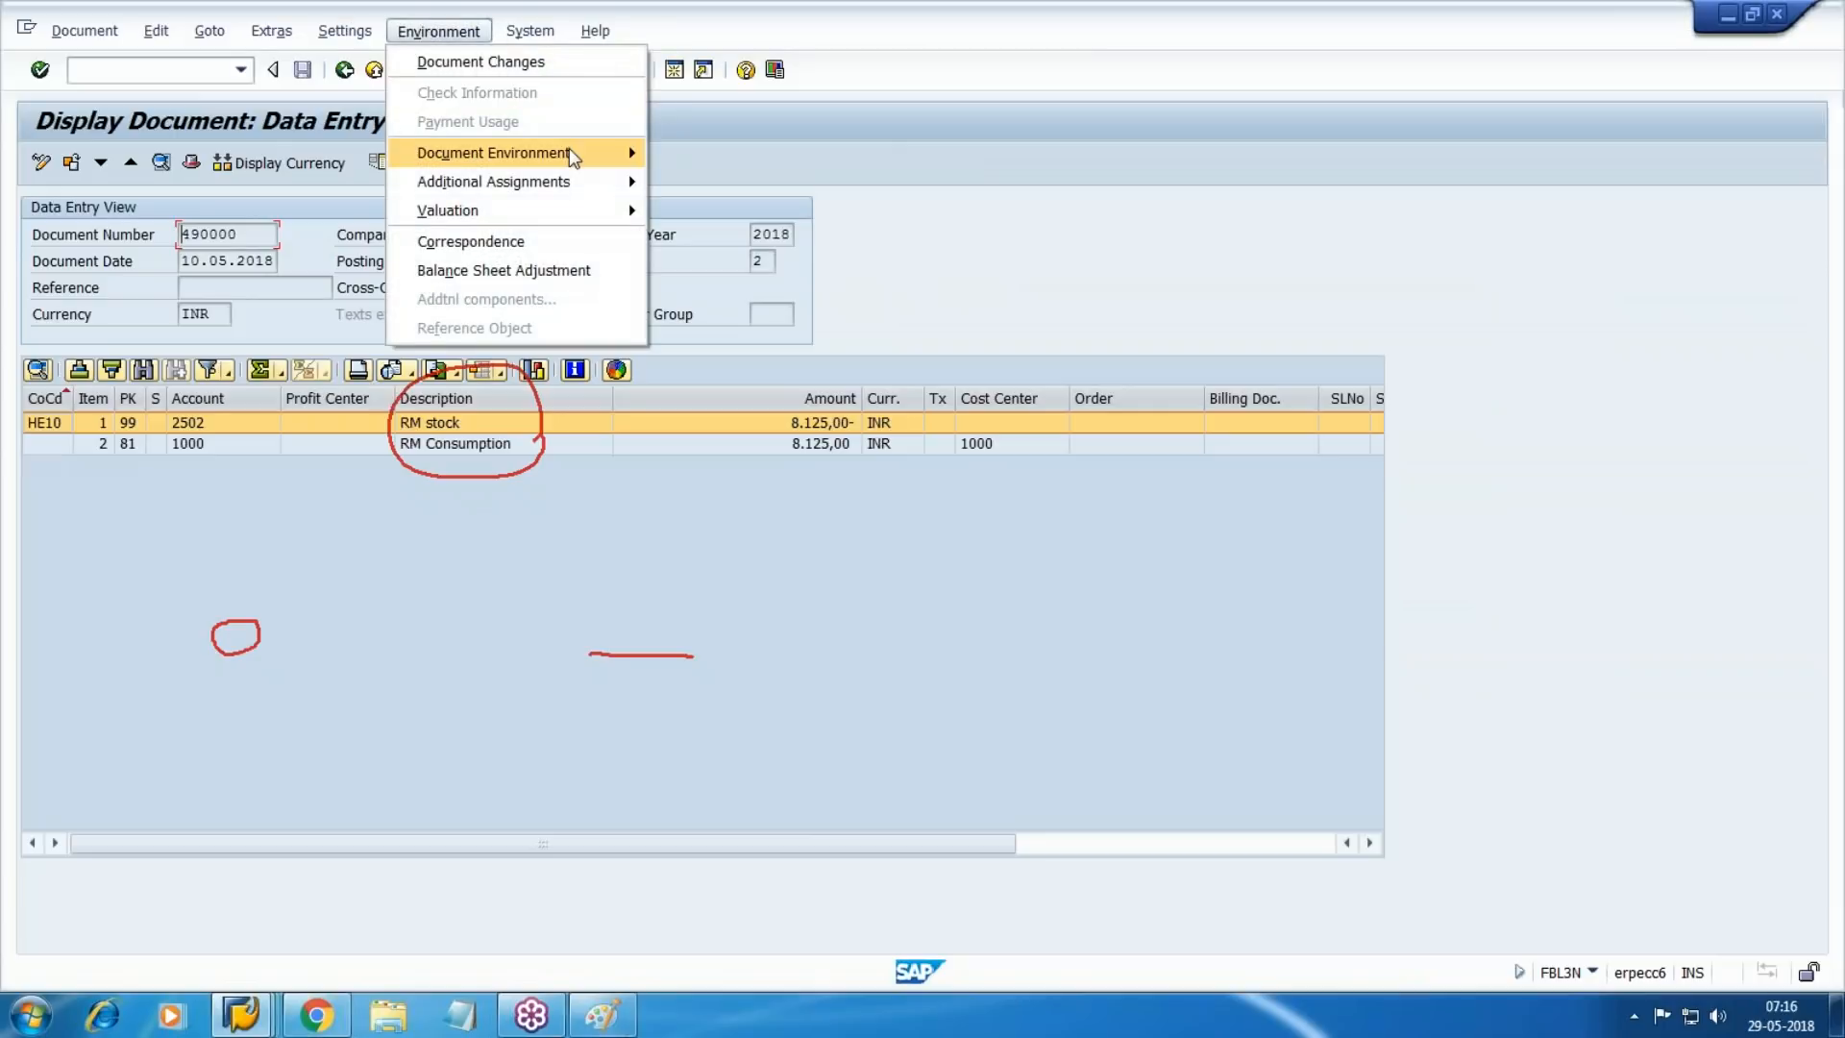
click(778, 153)
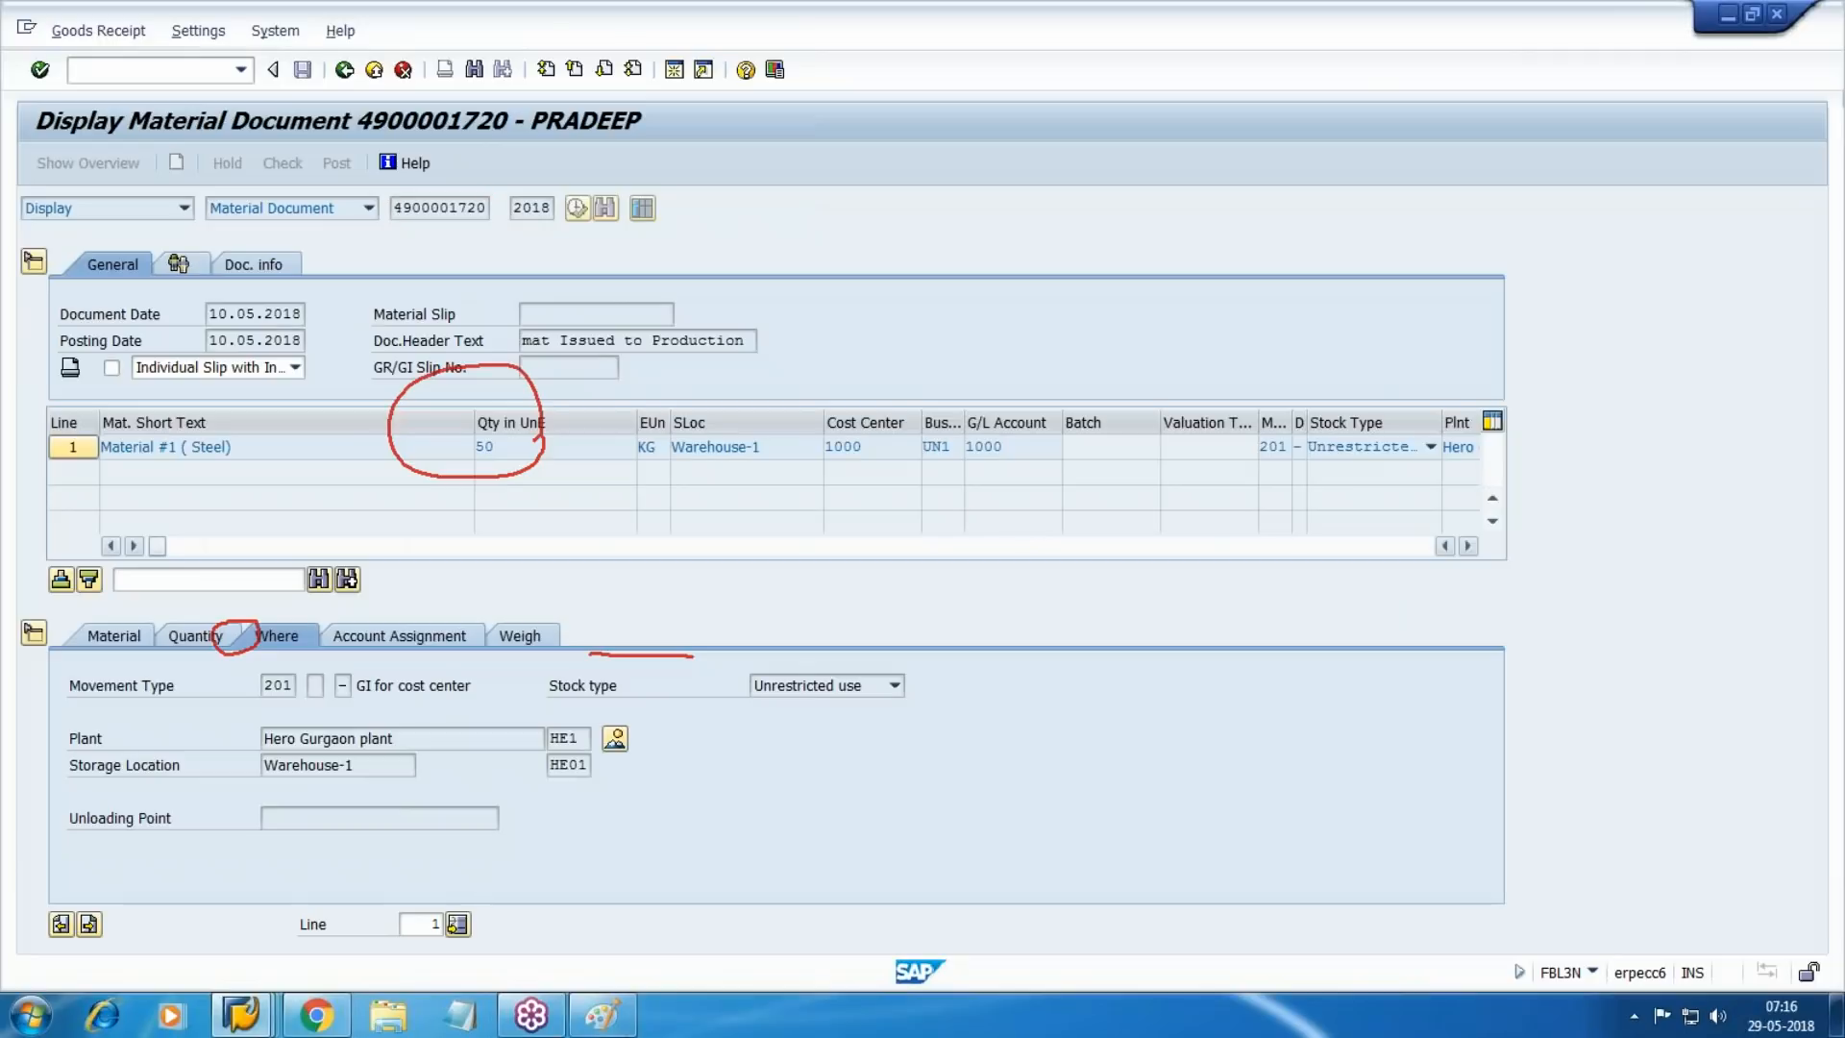
key(F3)
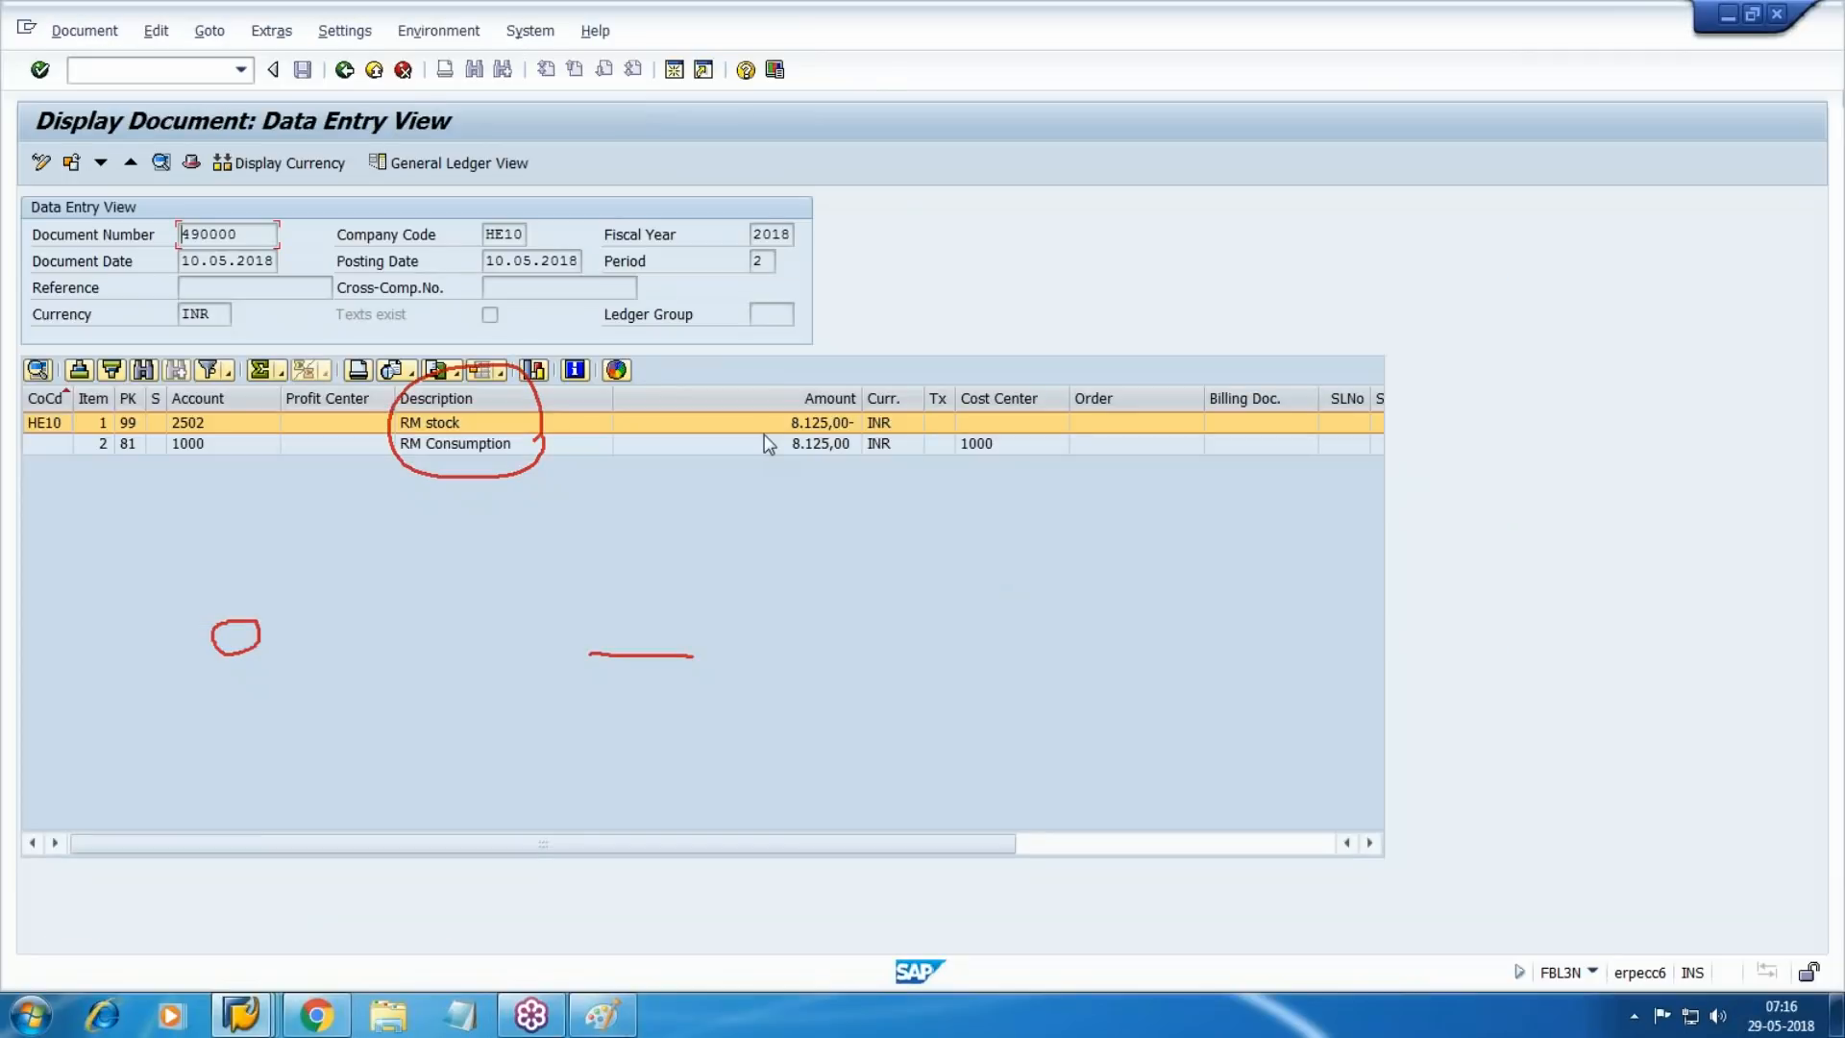
Return to the G/L line item list, reopen RM stock document 490000 and check the quantity and material in its original material document.
key(F3)
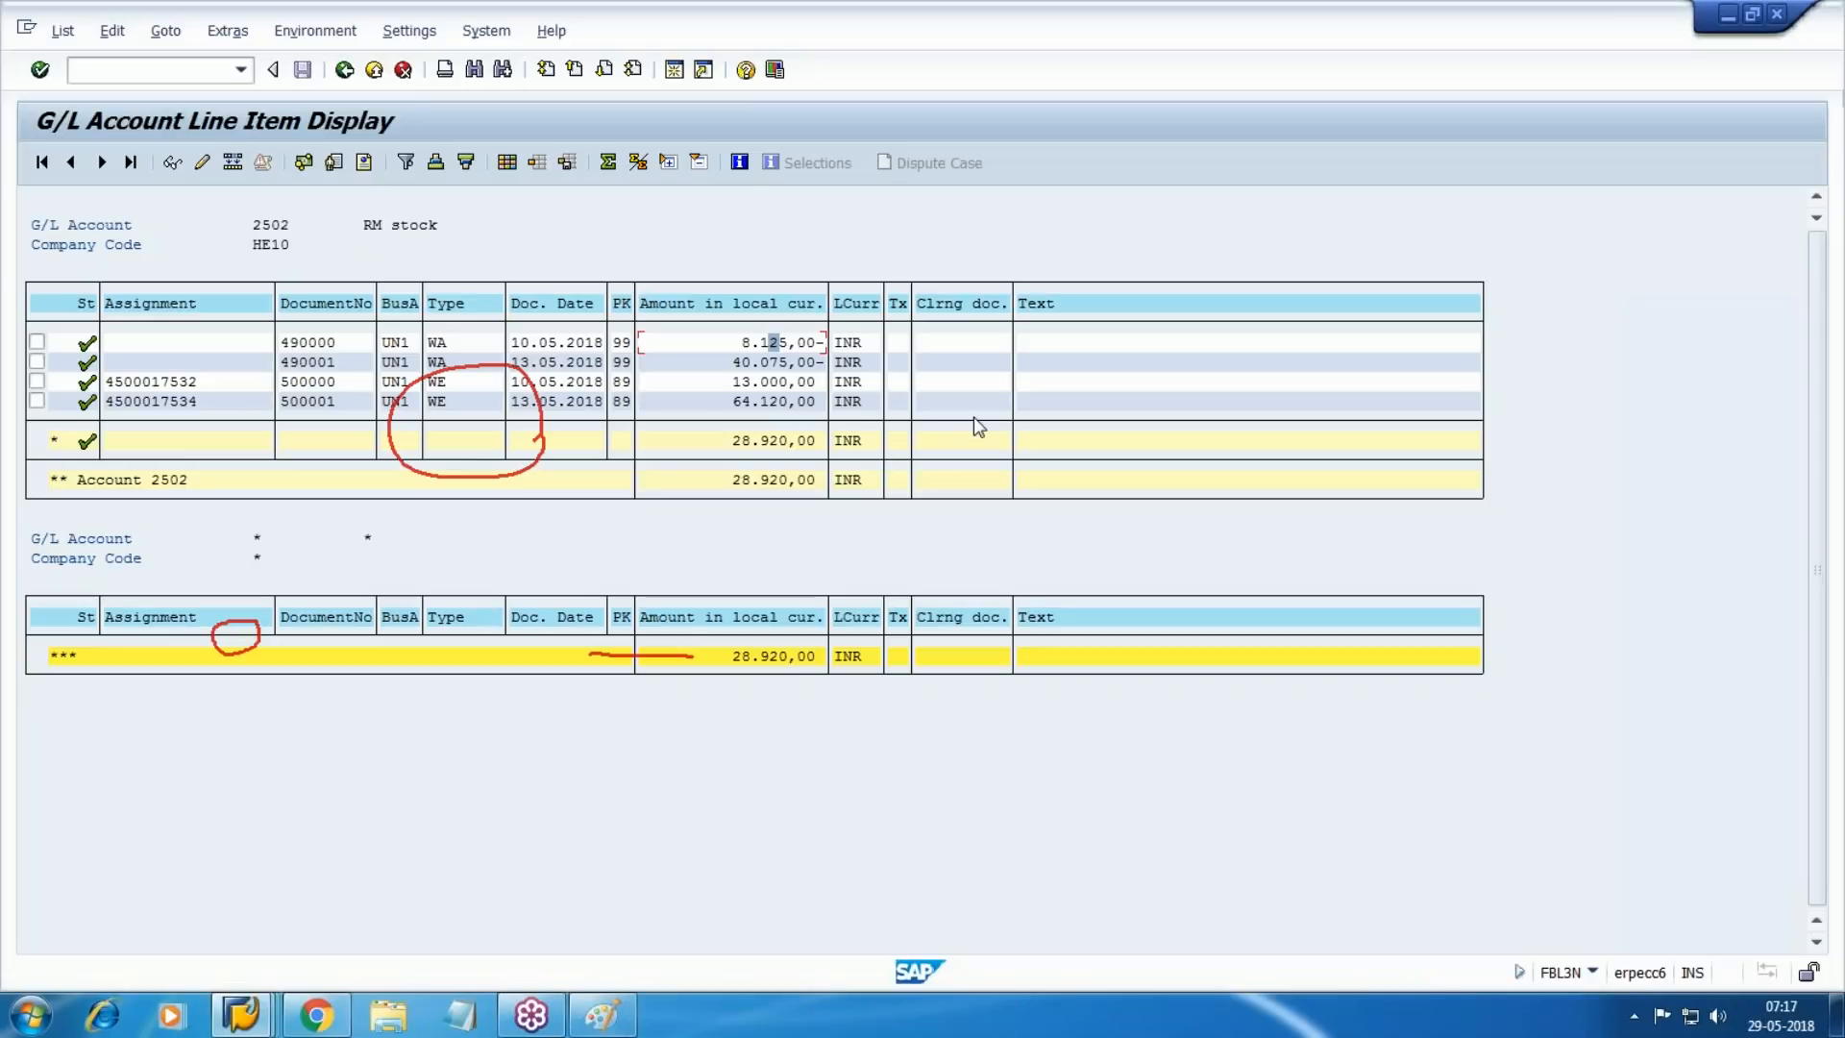
double_click(768, 344)
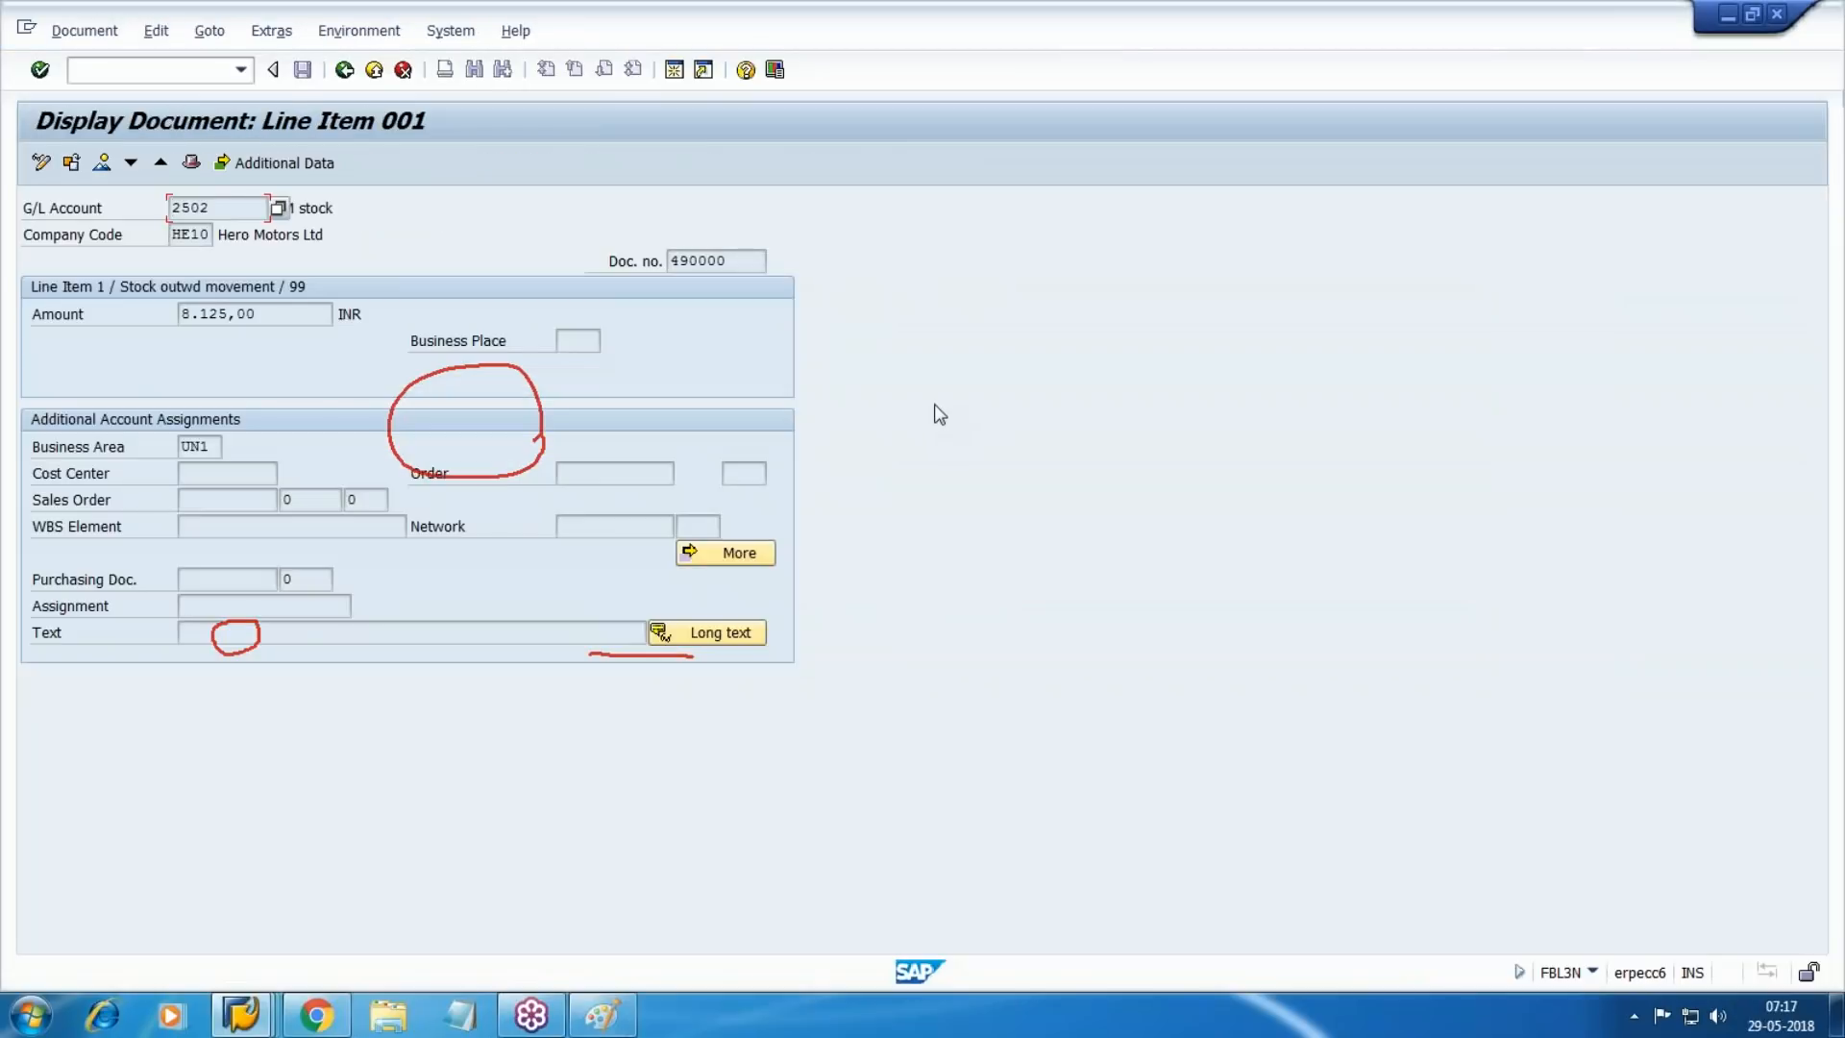
key(F3)
click(438, 29)
mouse_move(586, 150)
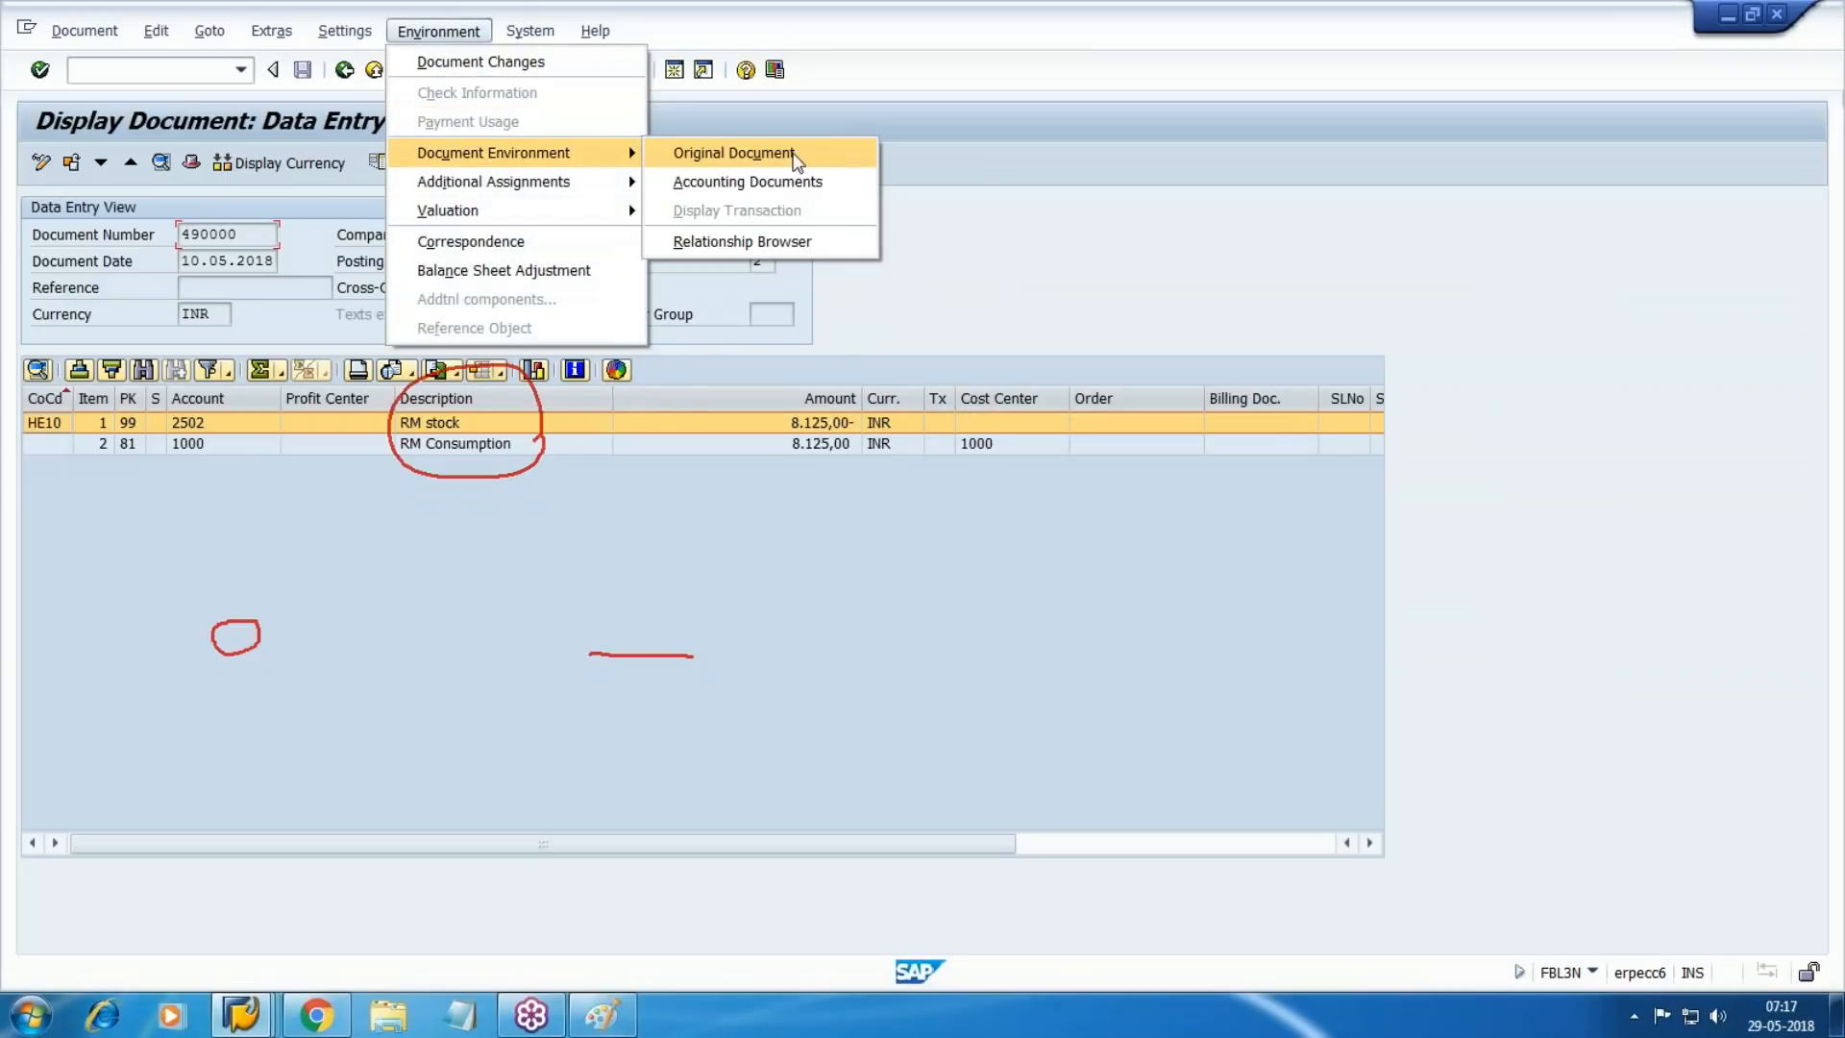
click(834, 160)
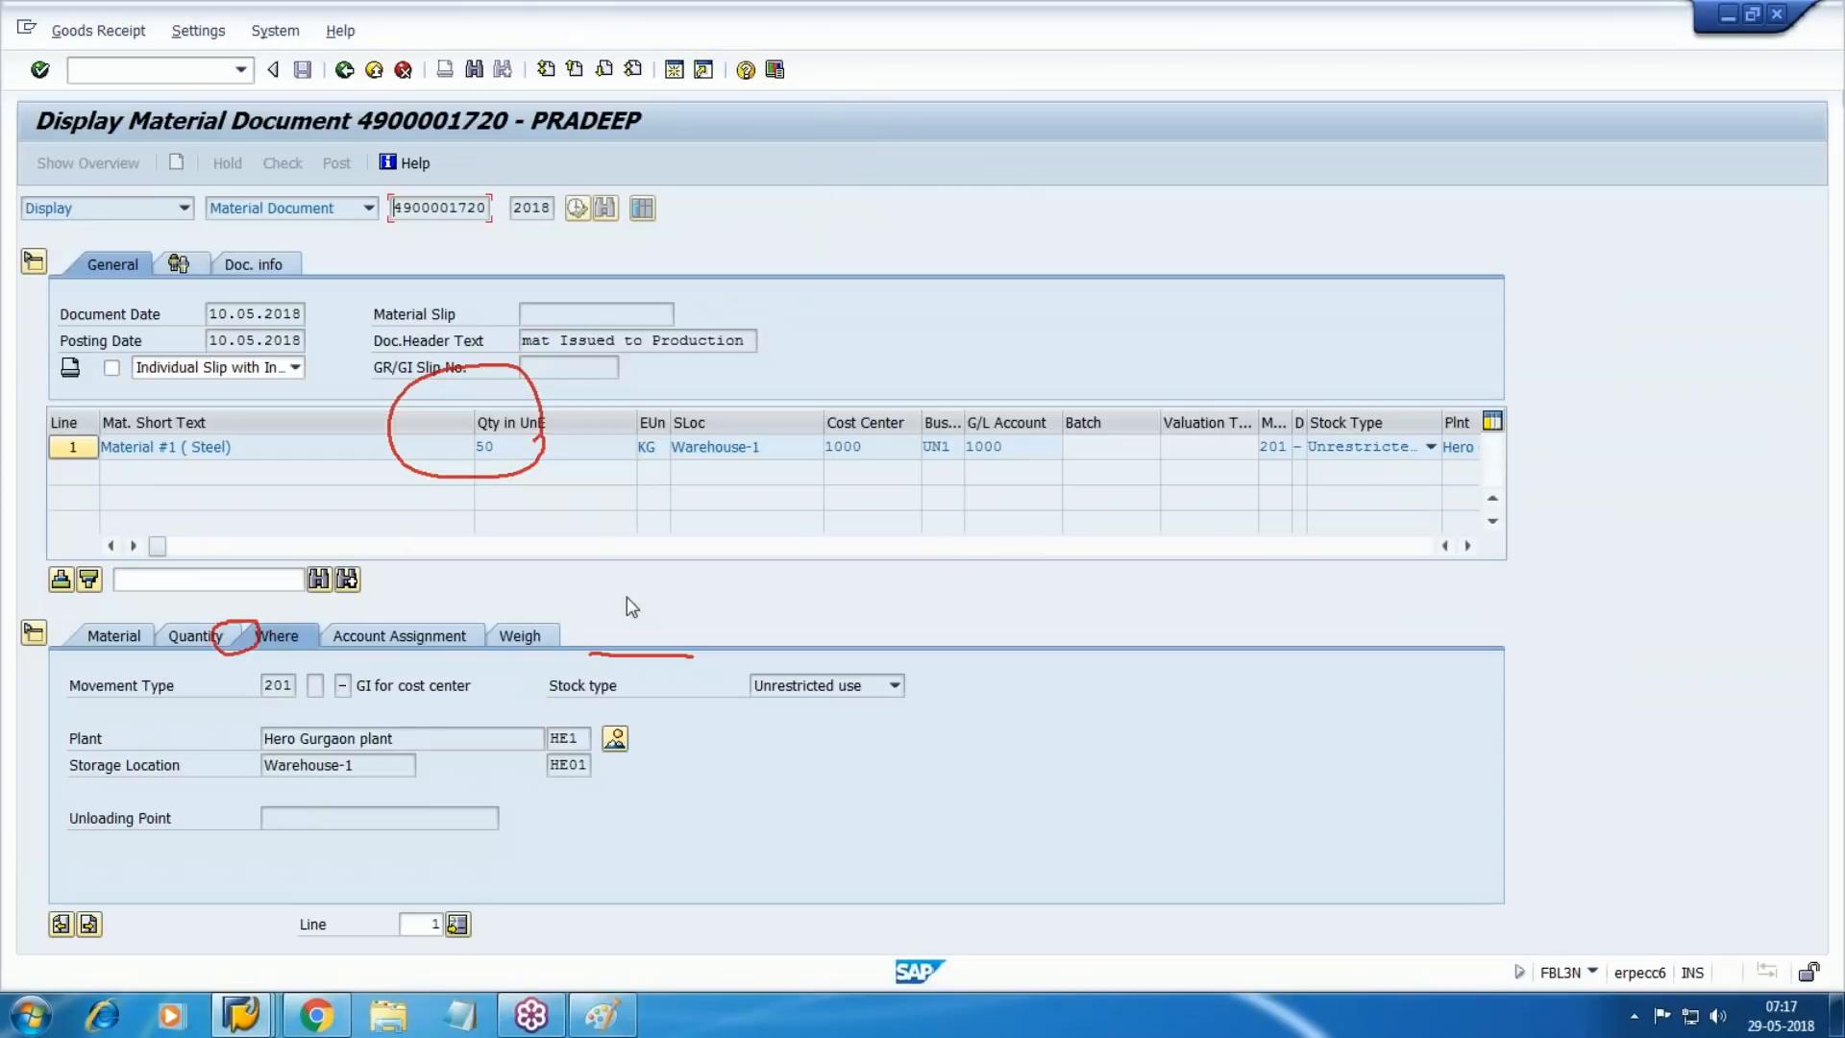
click(181, 632)
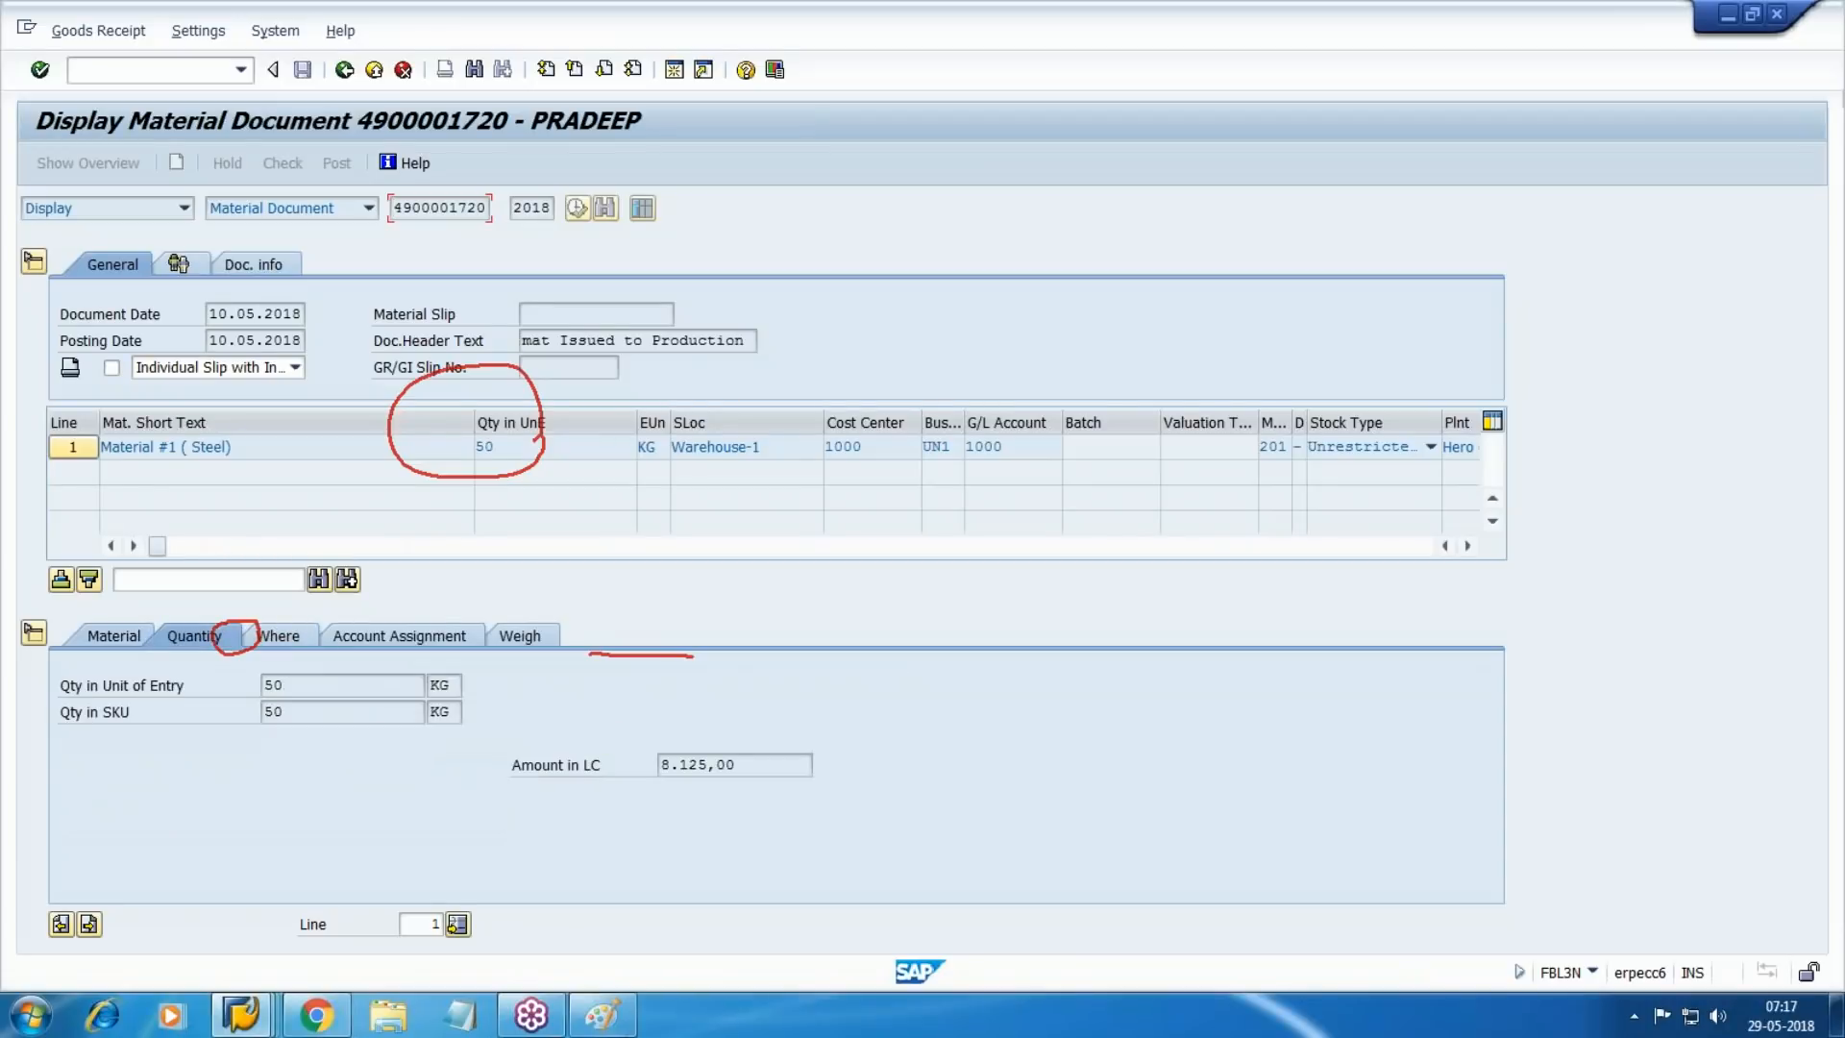
click(132, 638)
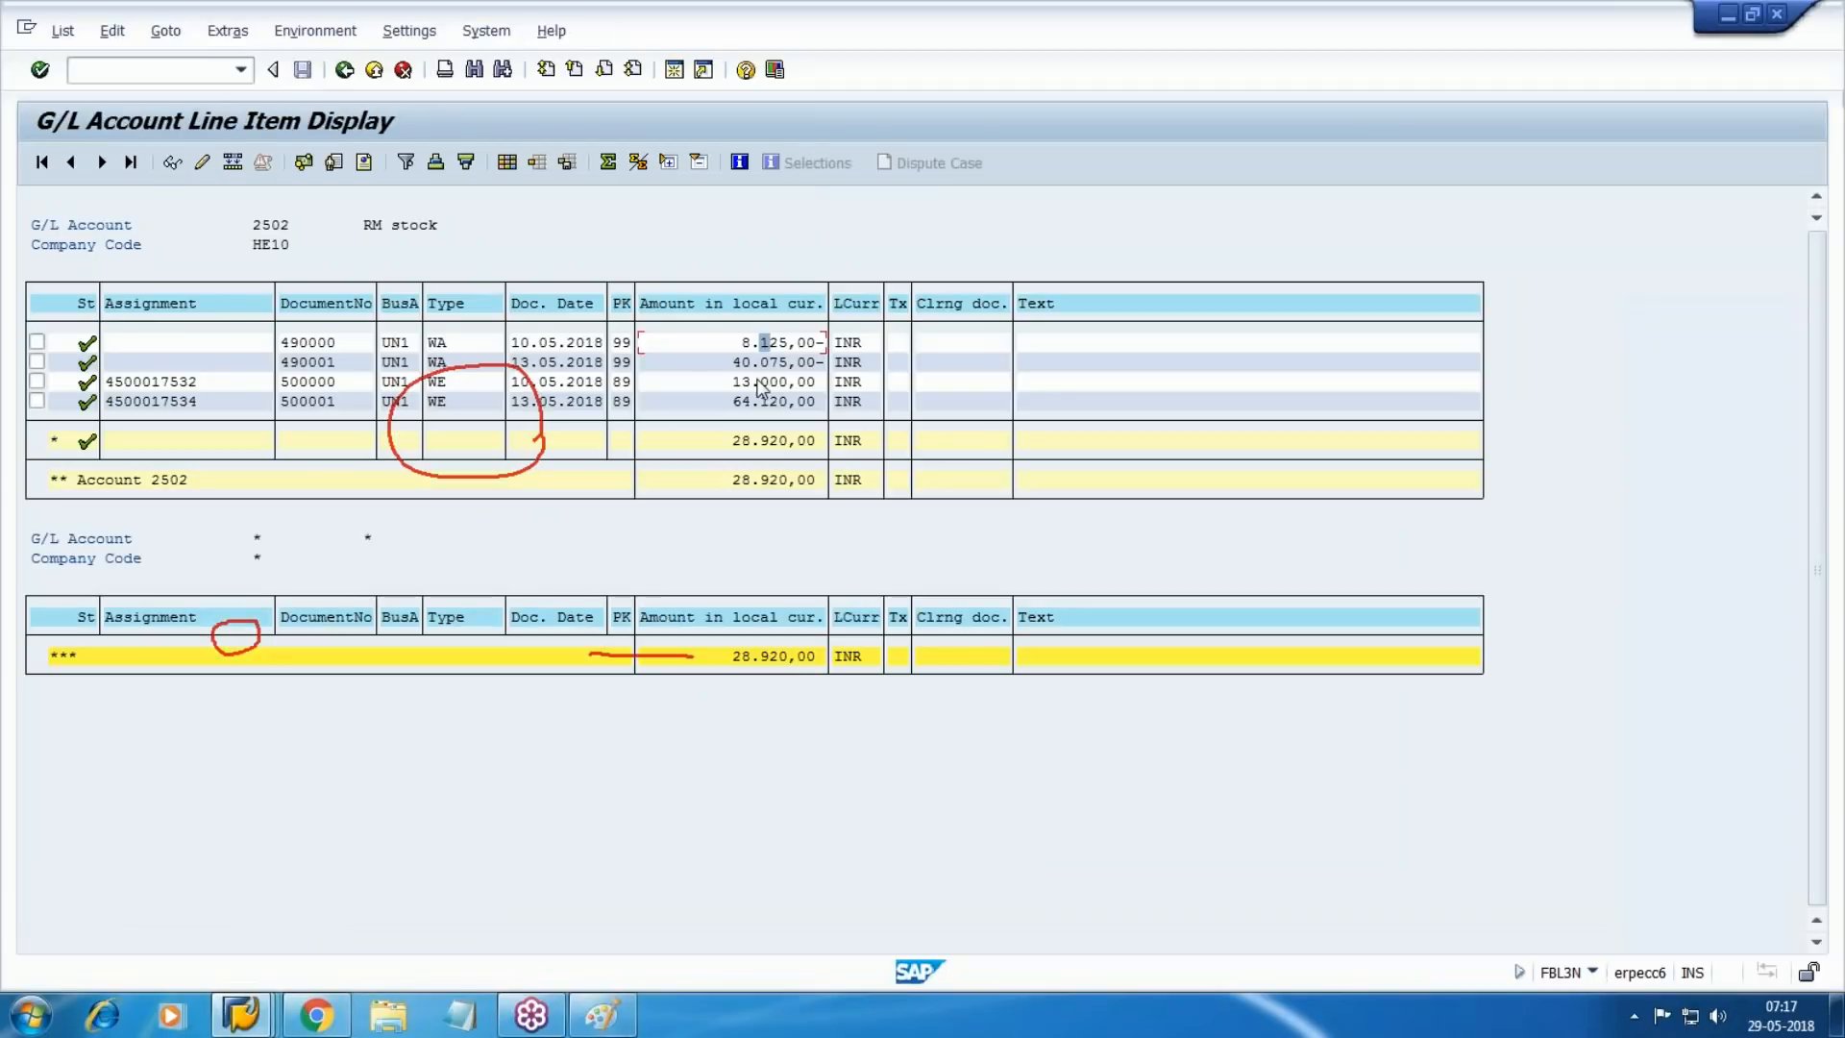
Display the accounting document for RM stock line 500000, check the material in its original material document and return to the accounting document.
double_click(761, 376)
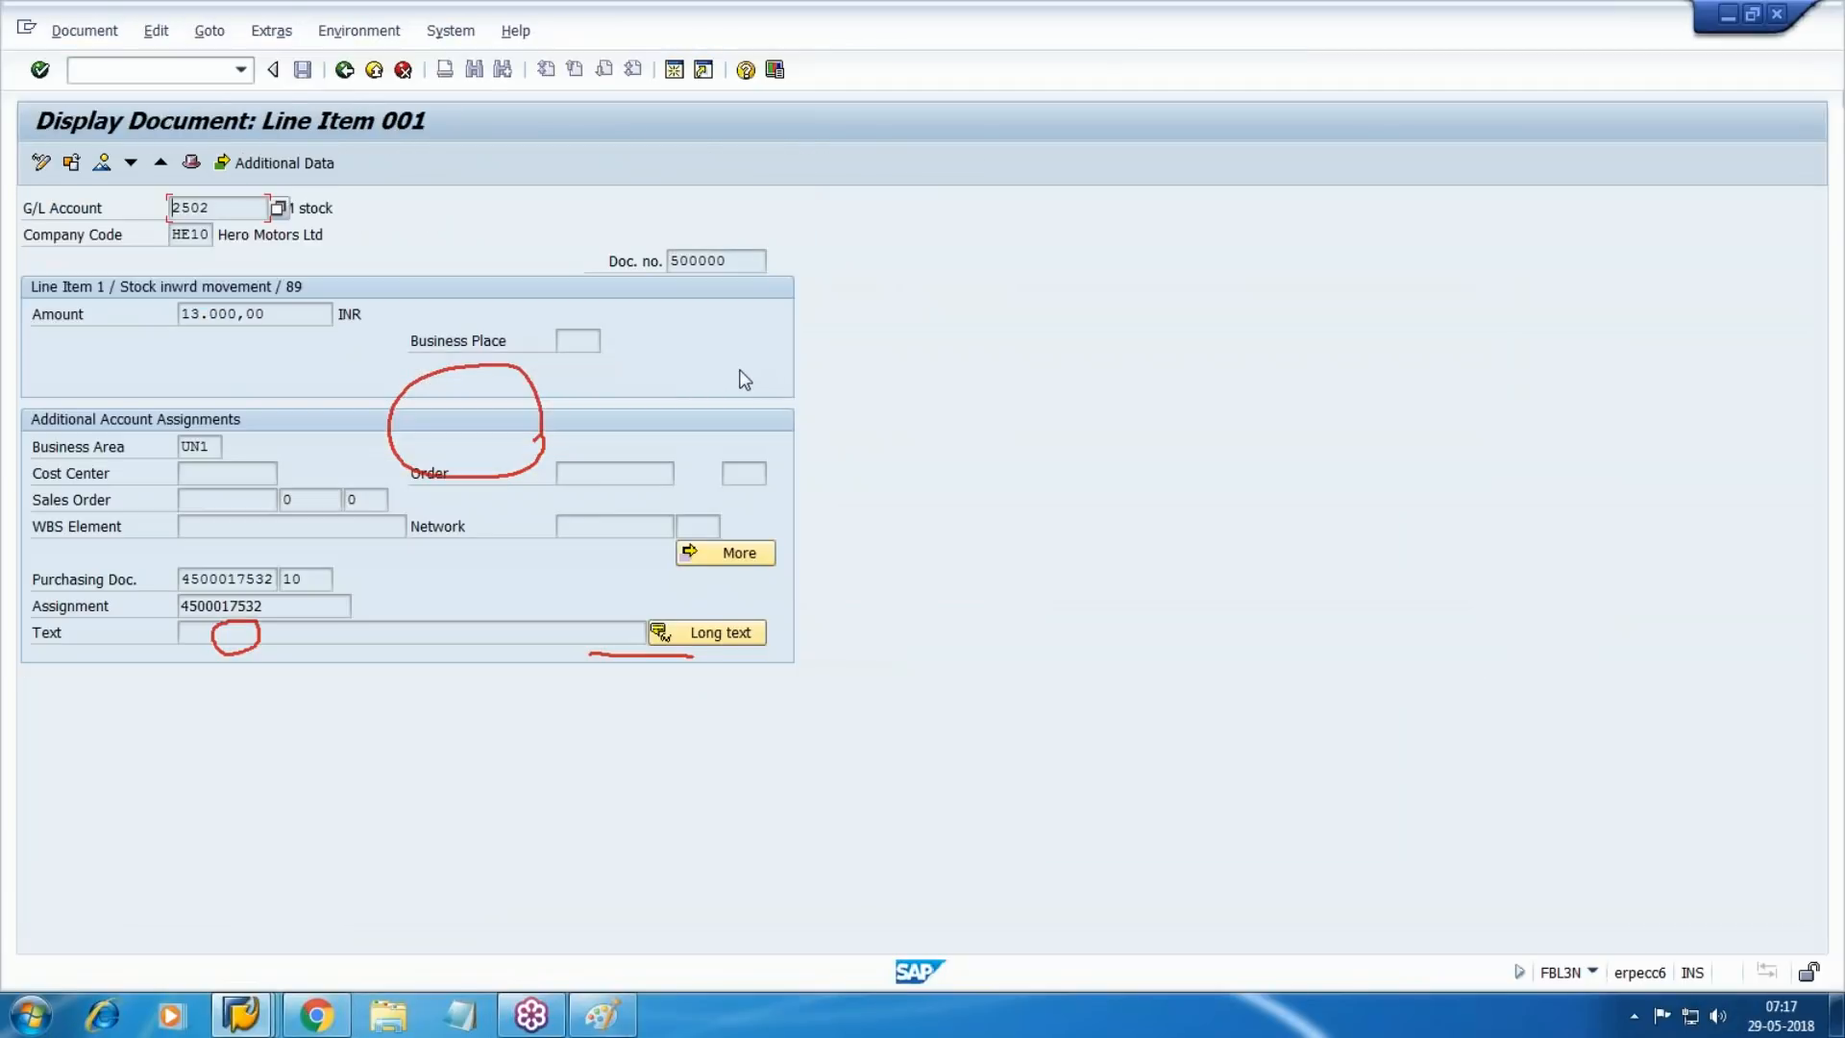
key(F9)
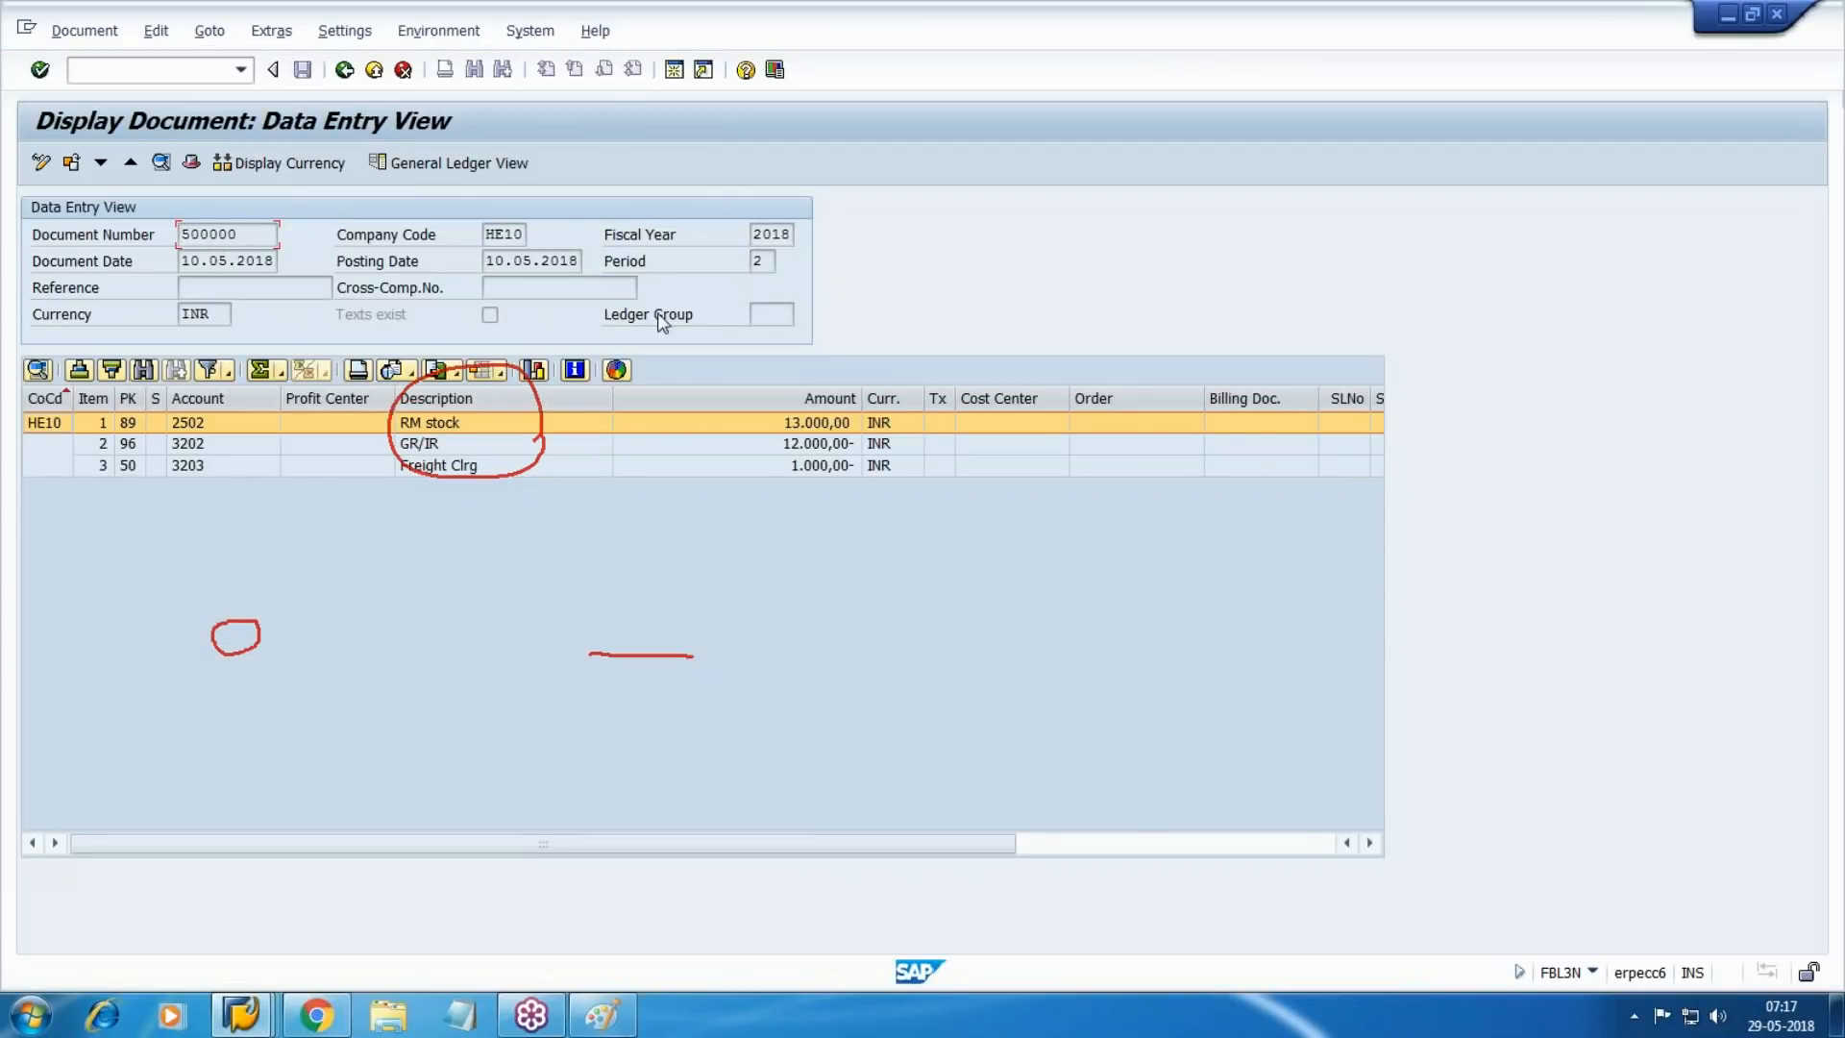
click(447, 36)
mouse_move(589, 152)
click(733, 152)
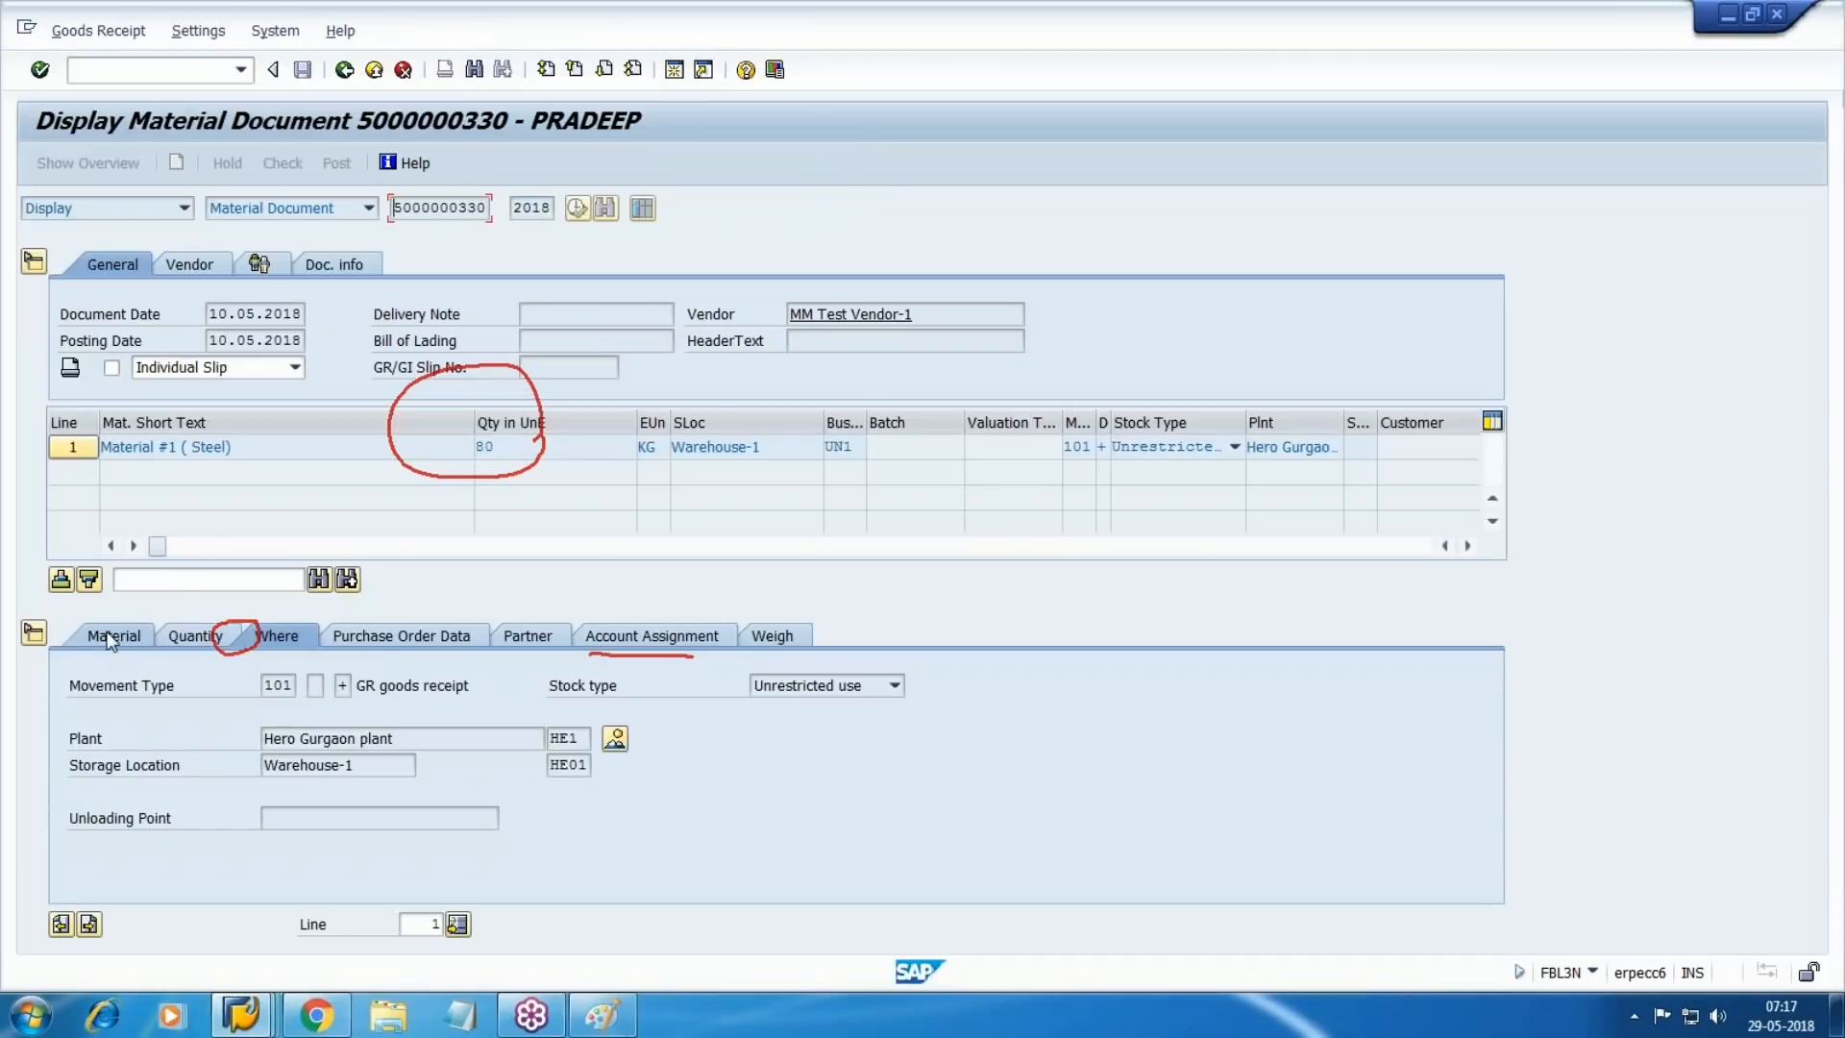
click(109, 638)
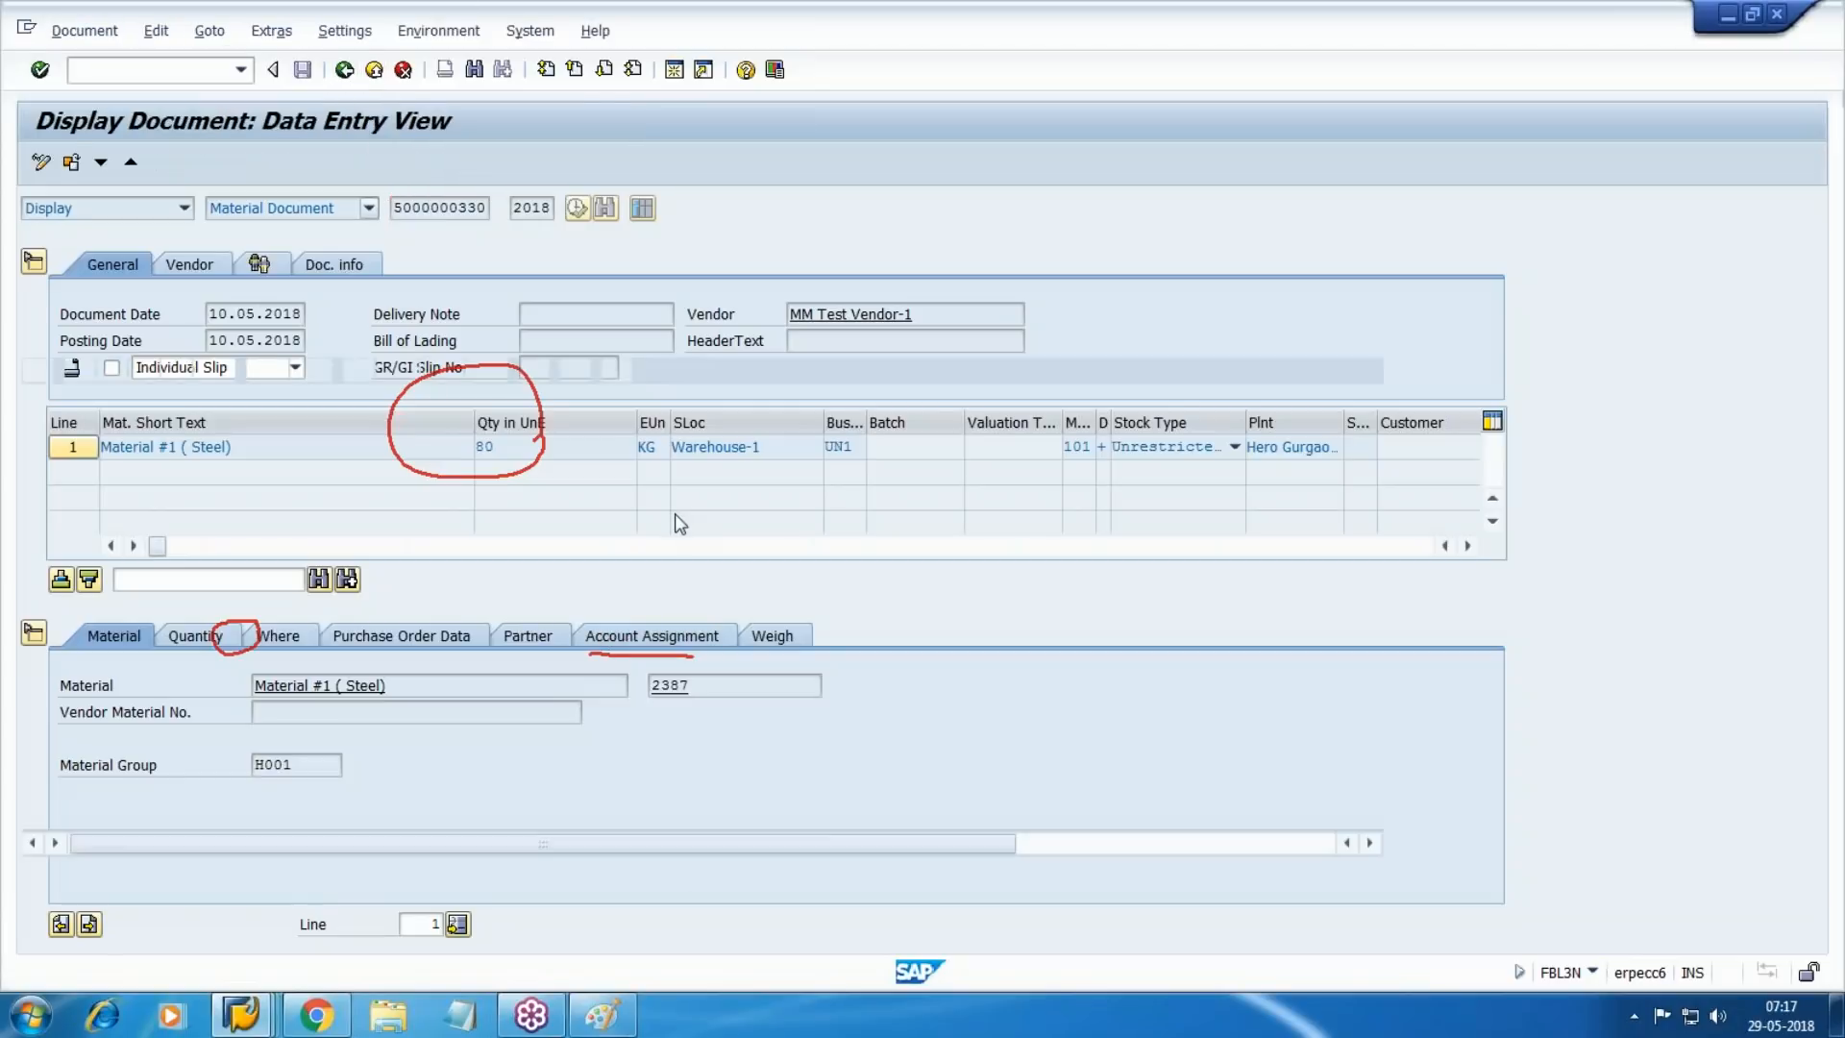
key(F3)
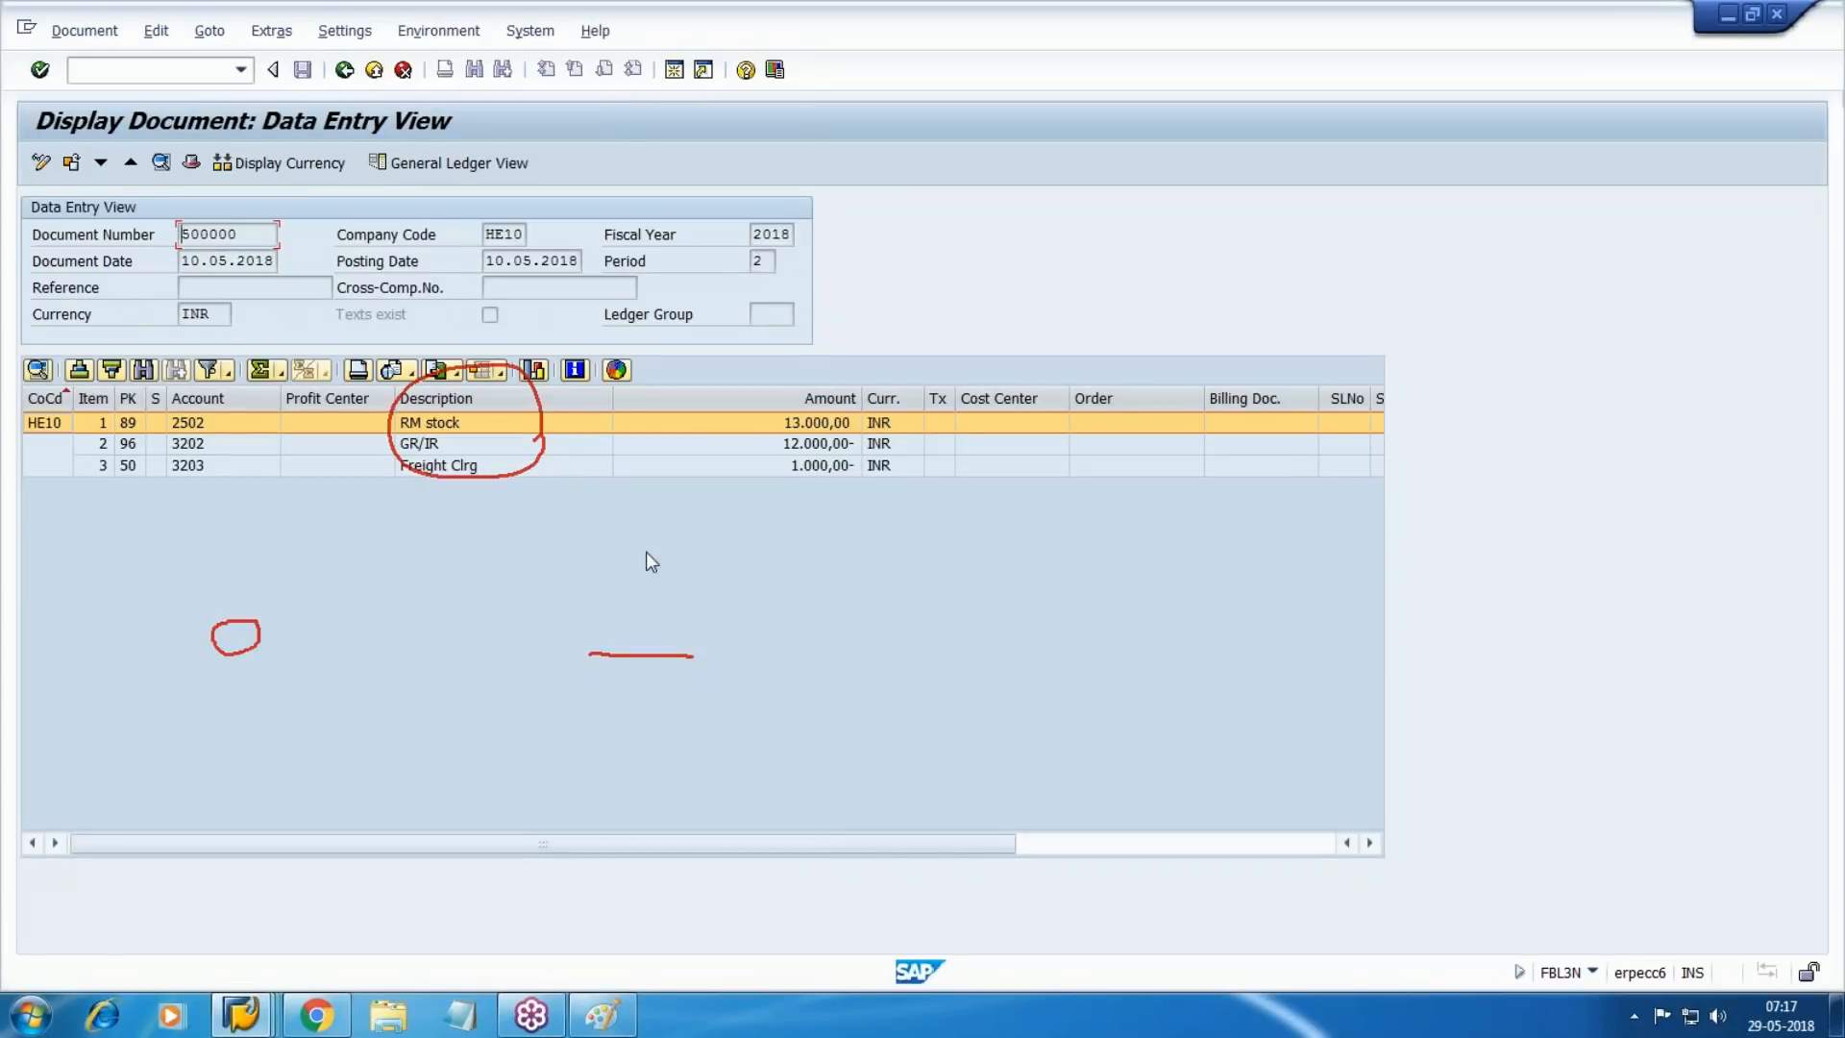
Compare the posting with material 2387's accounting data and return to the G/L account line item list.
click(241, 1014)
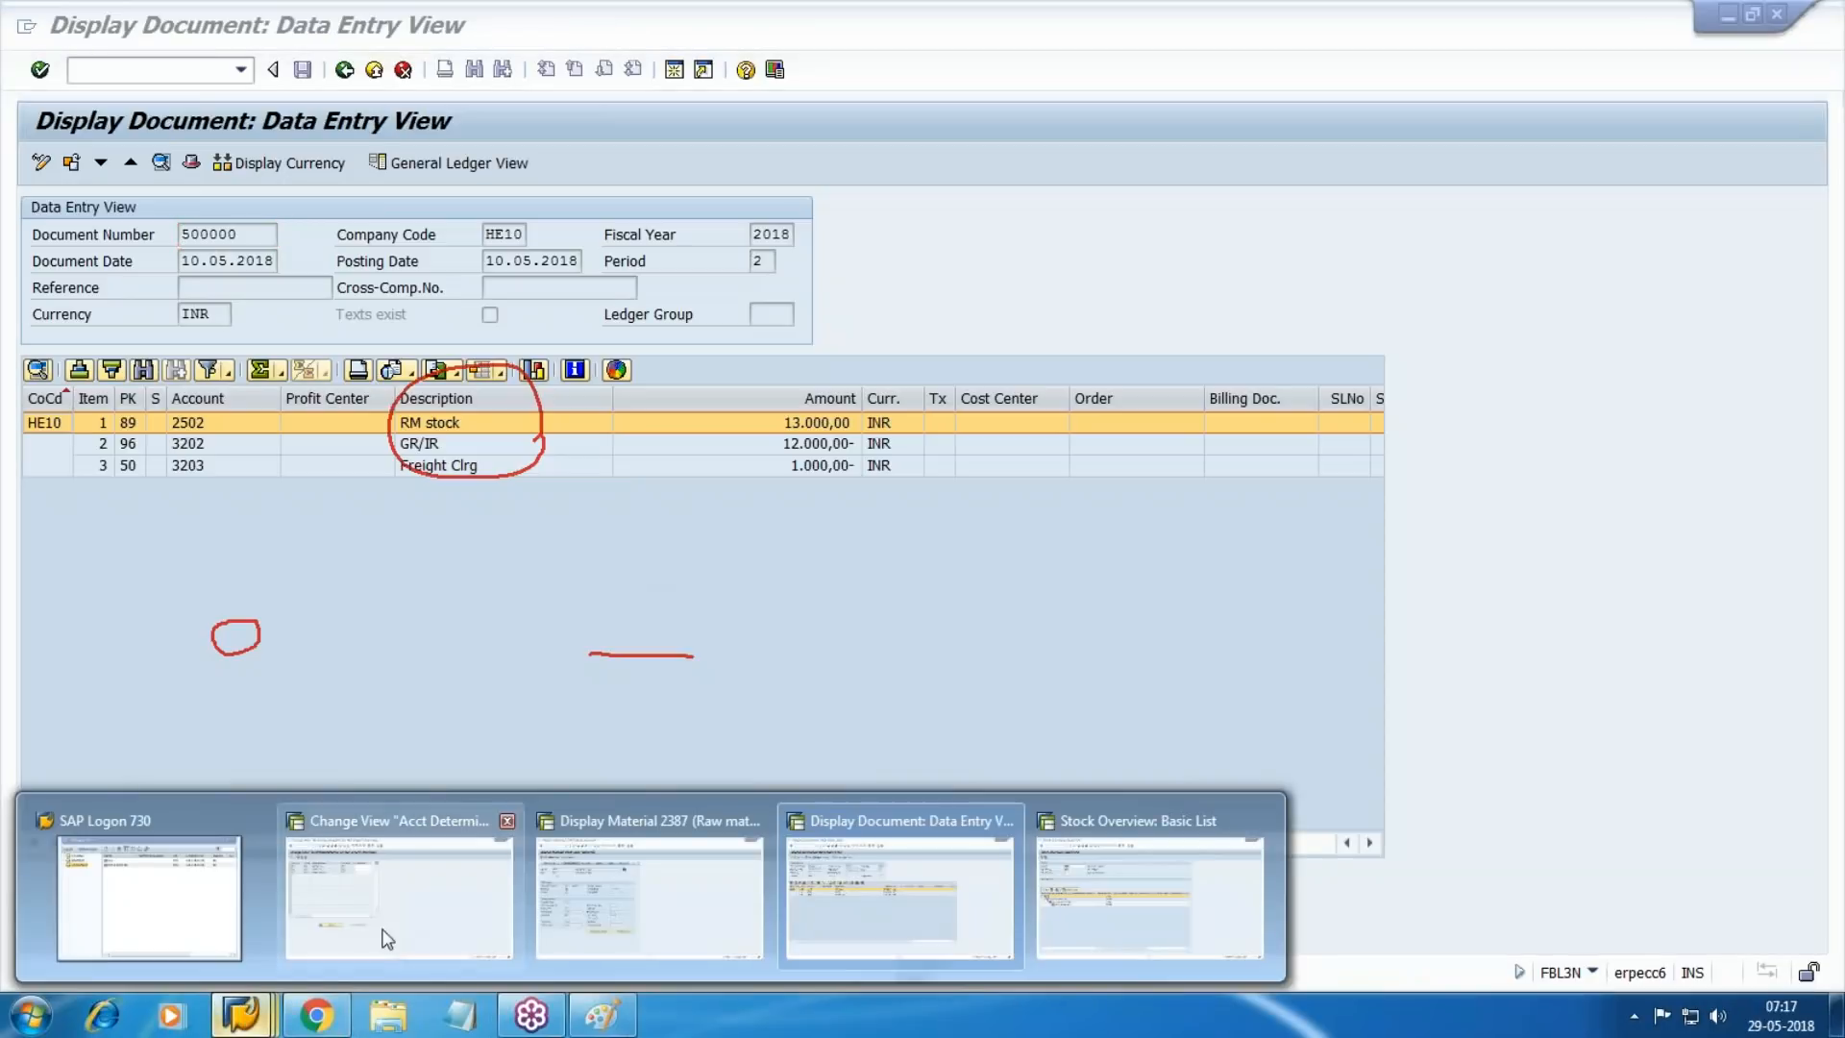
click(649, 898)
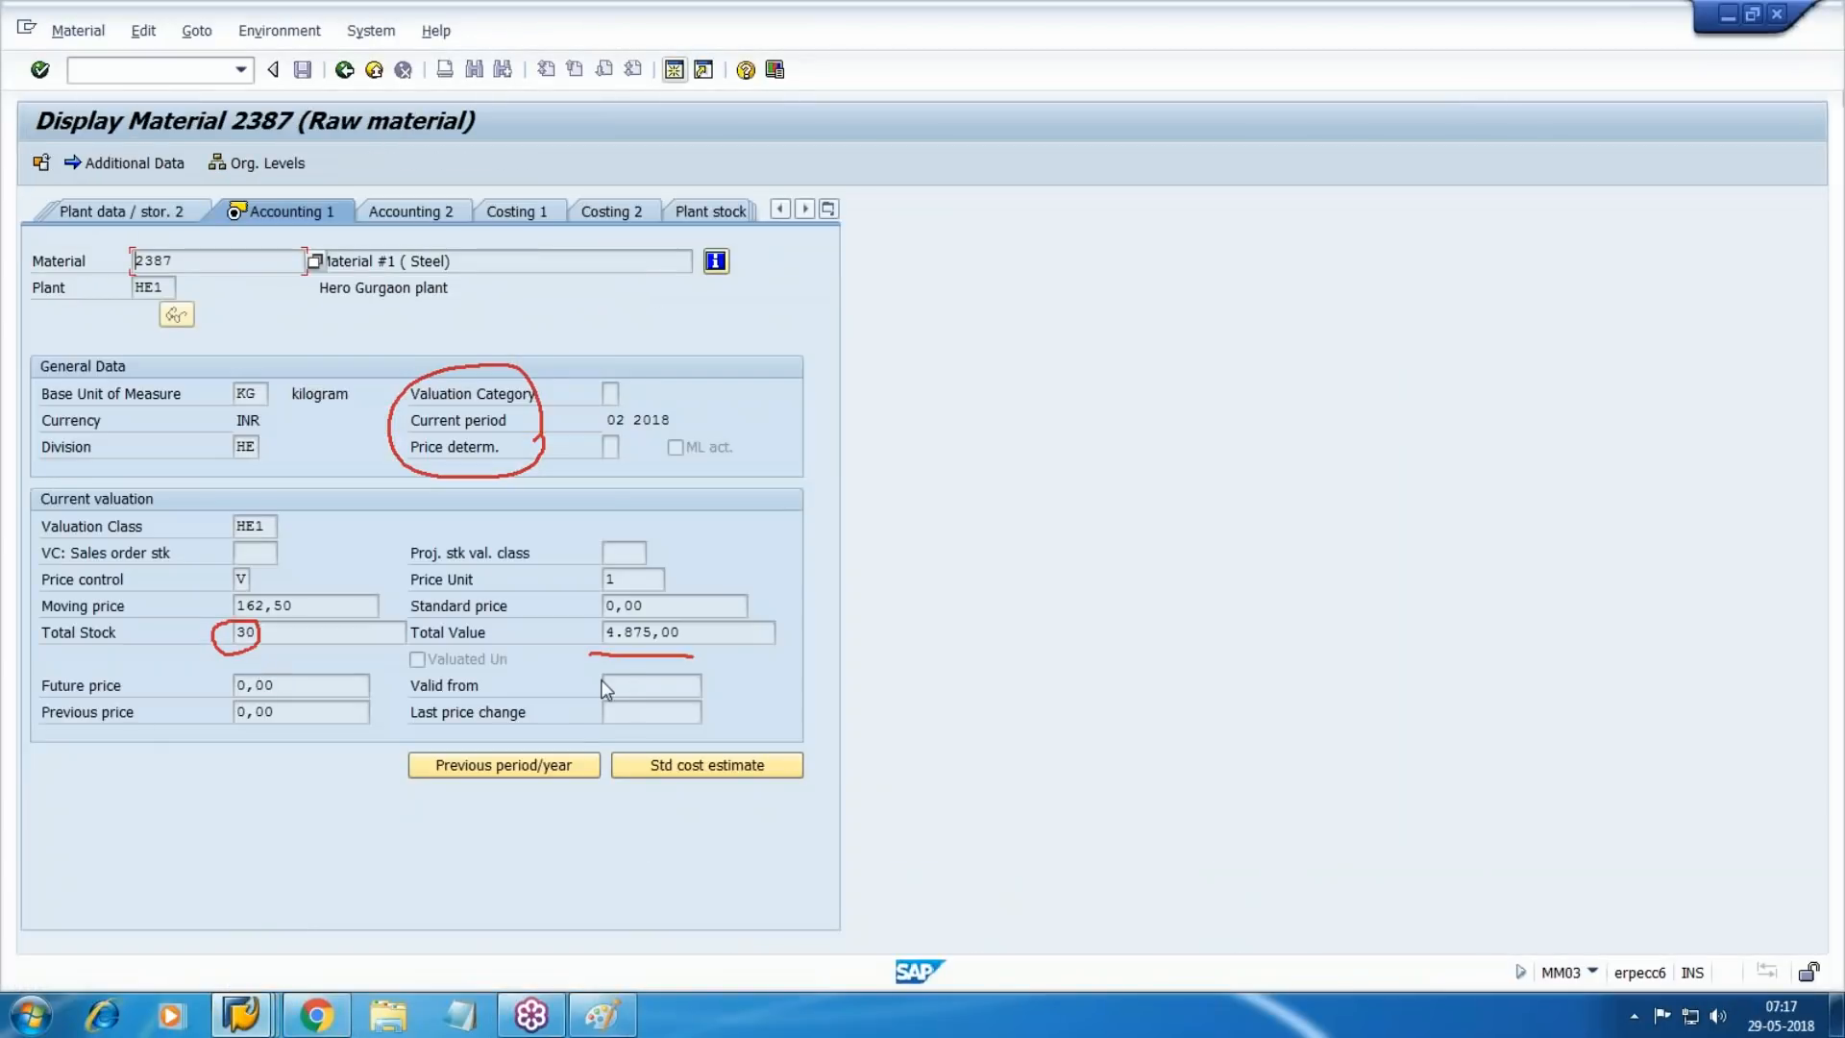
click(241, 1016)
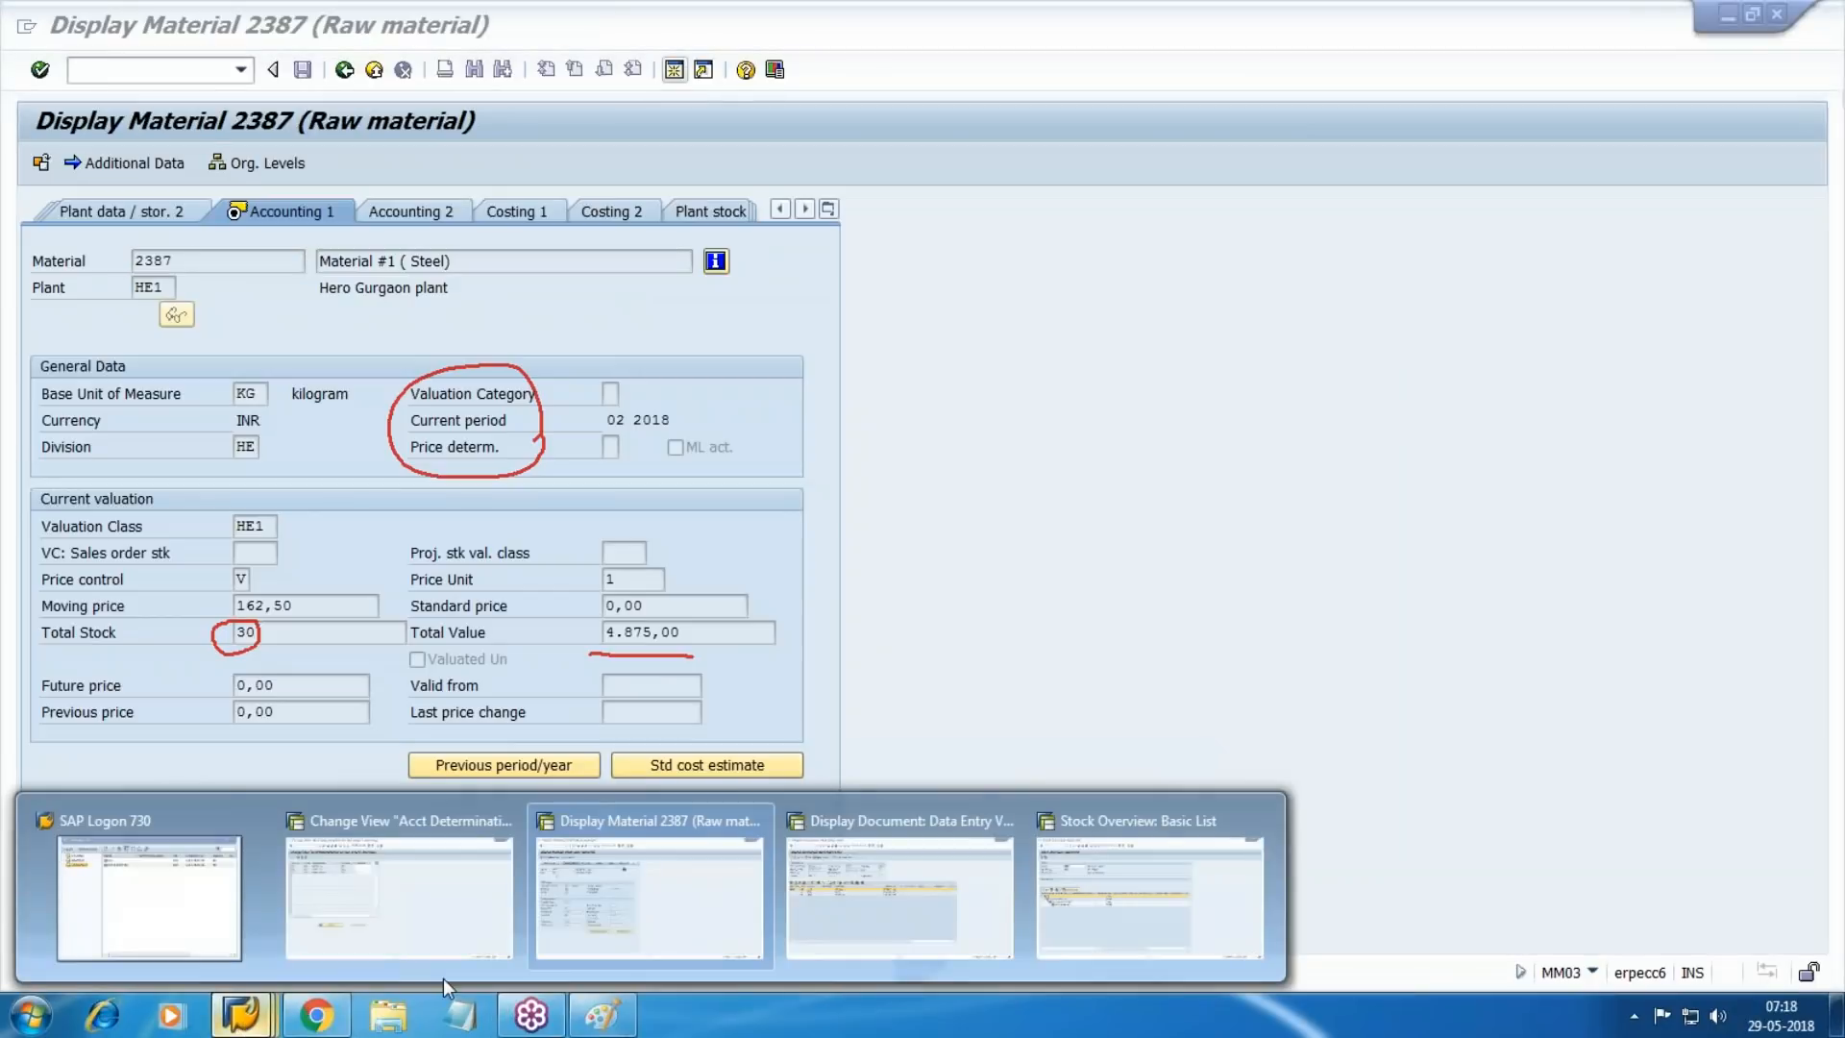
click(938, 931)
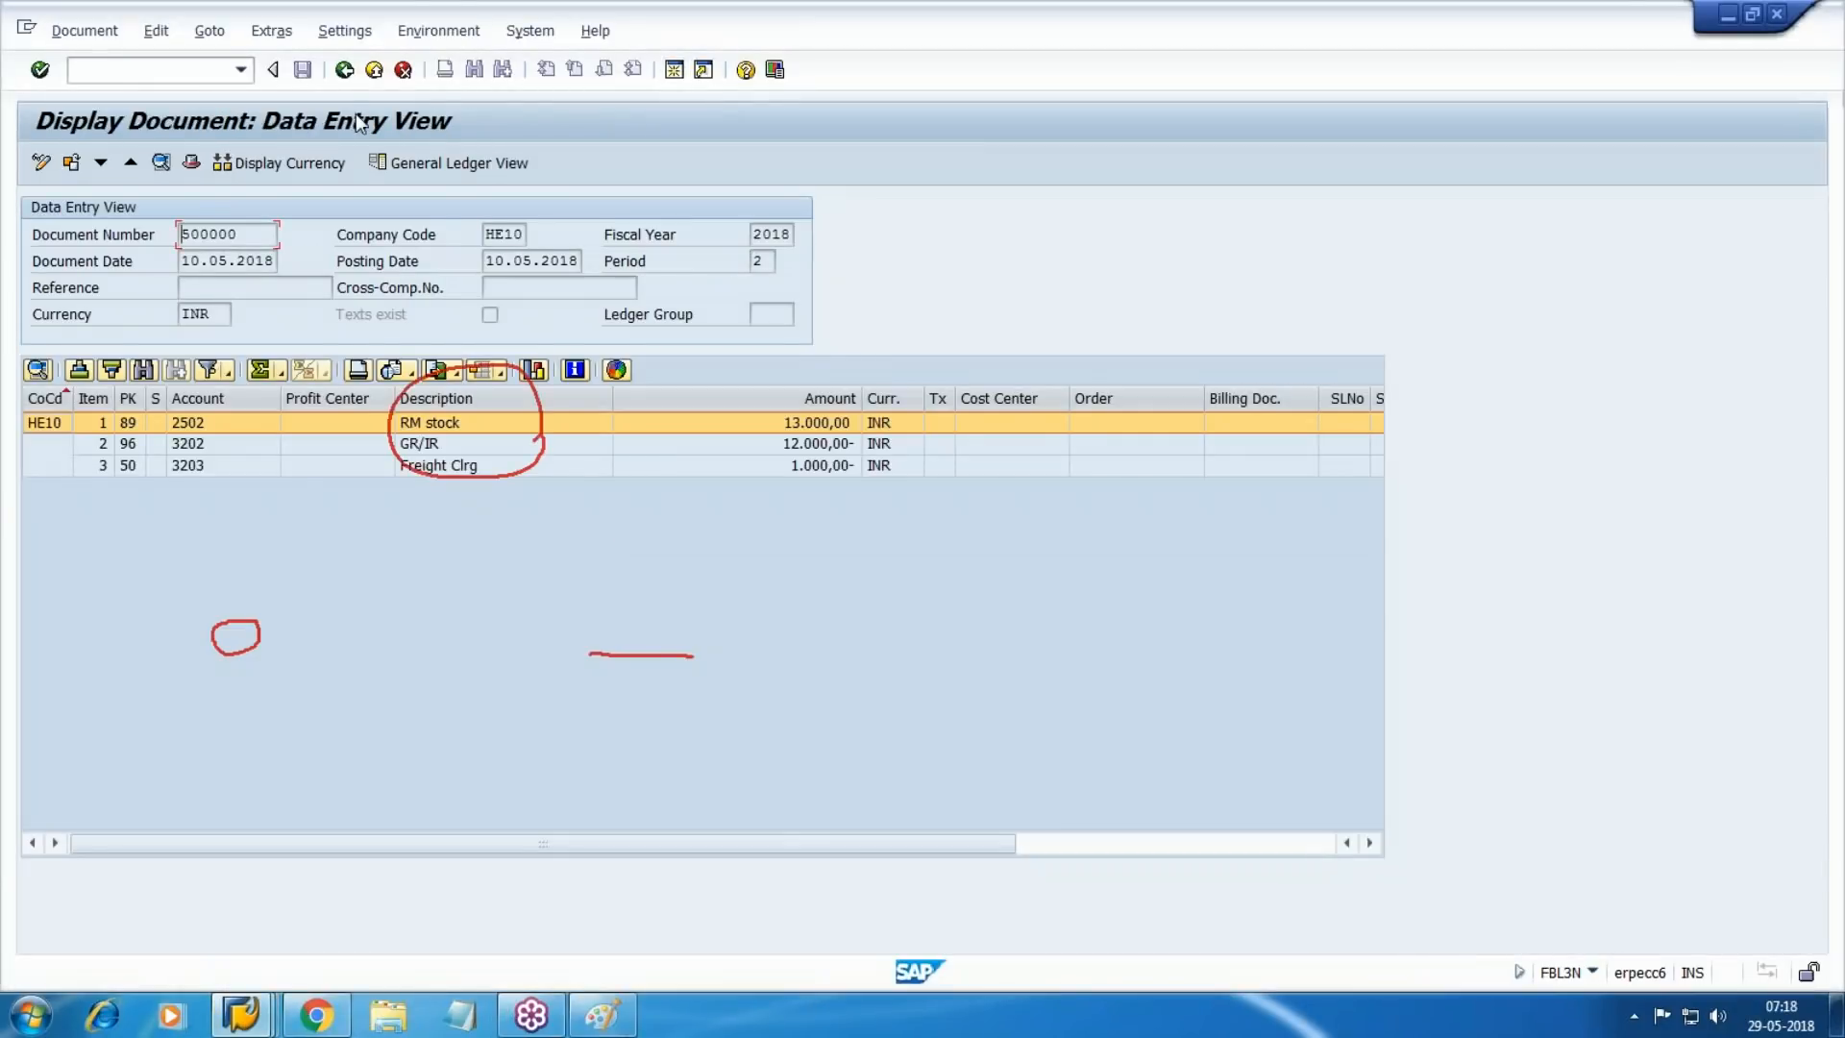
click(344, 69)
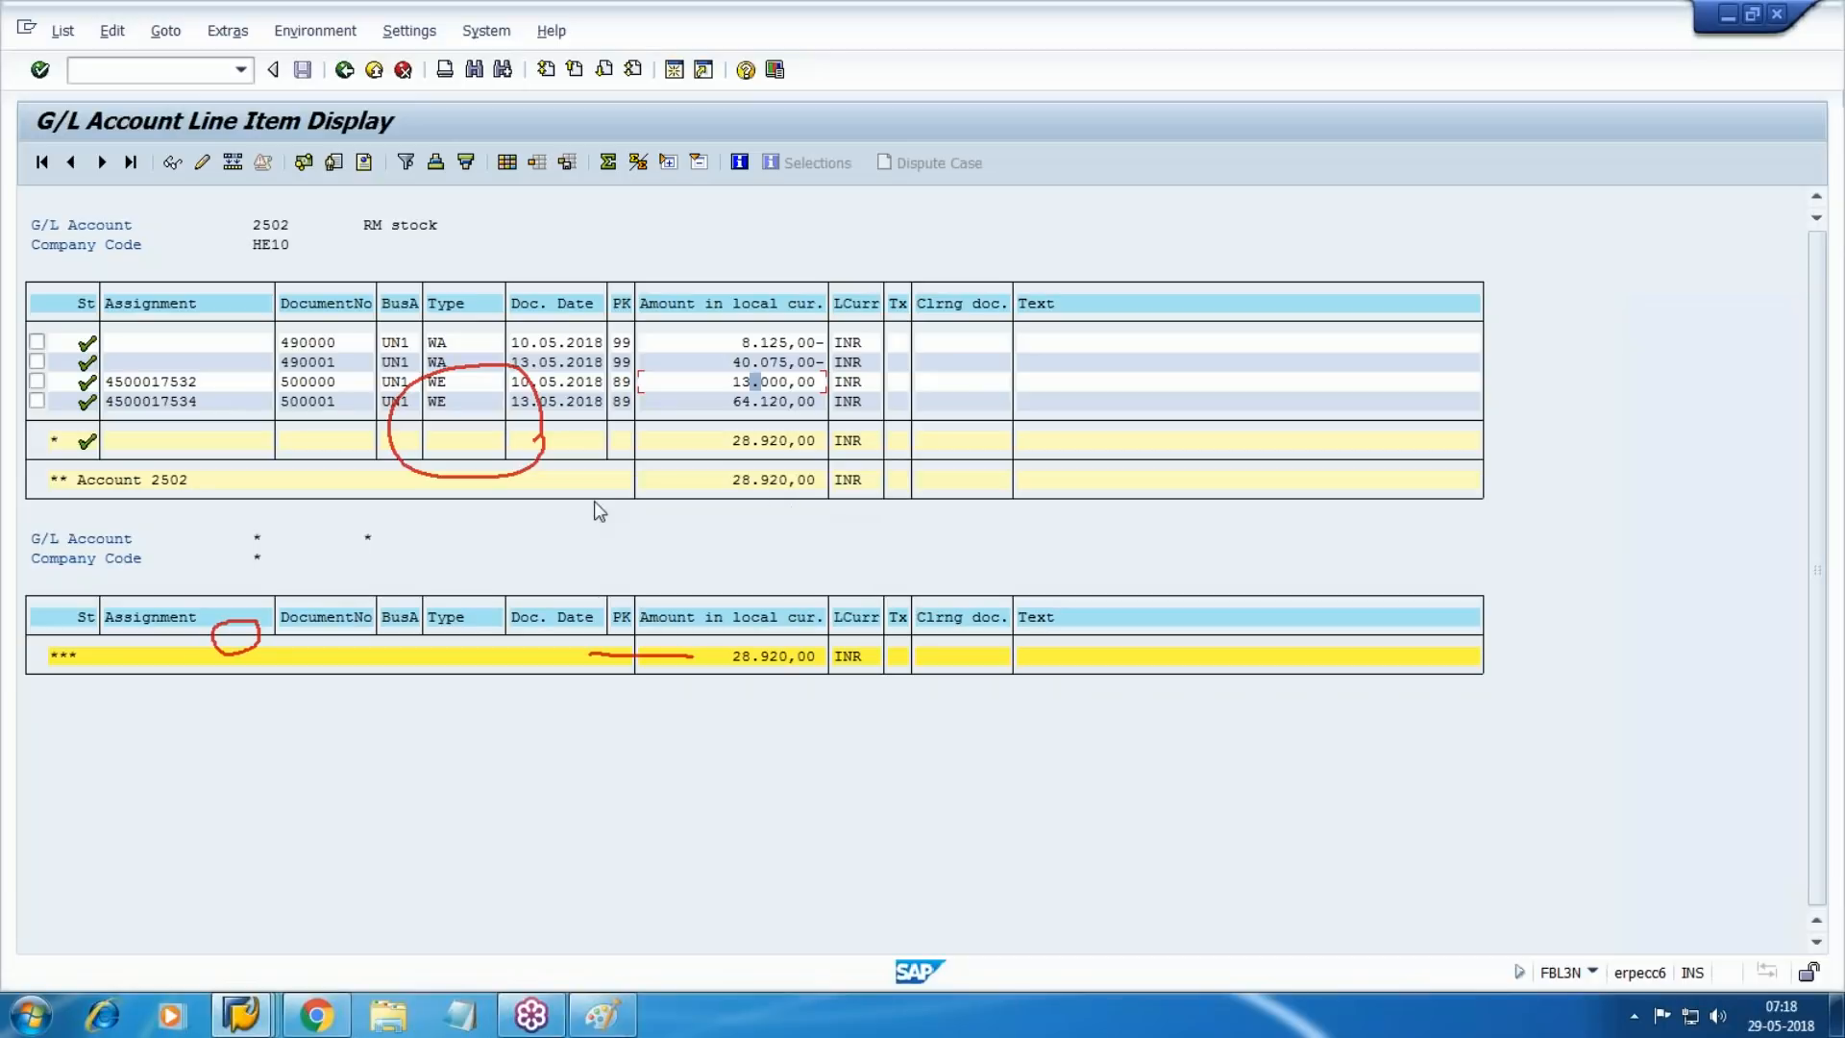
Run transaction MB5B in a new session for material 2387 and company code HE10 with valuated stock.
key(alt+Tab)
key(alt+Tab)
click(674, 70)
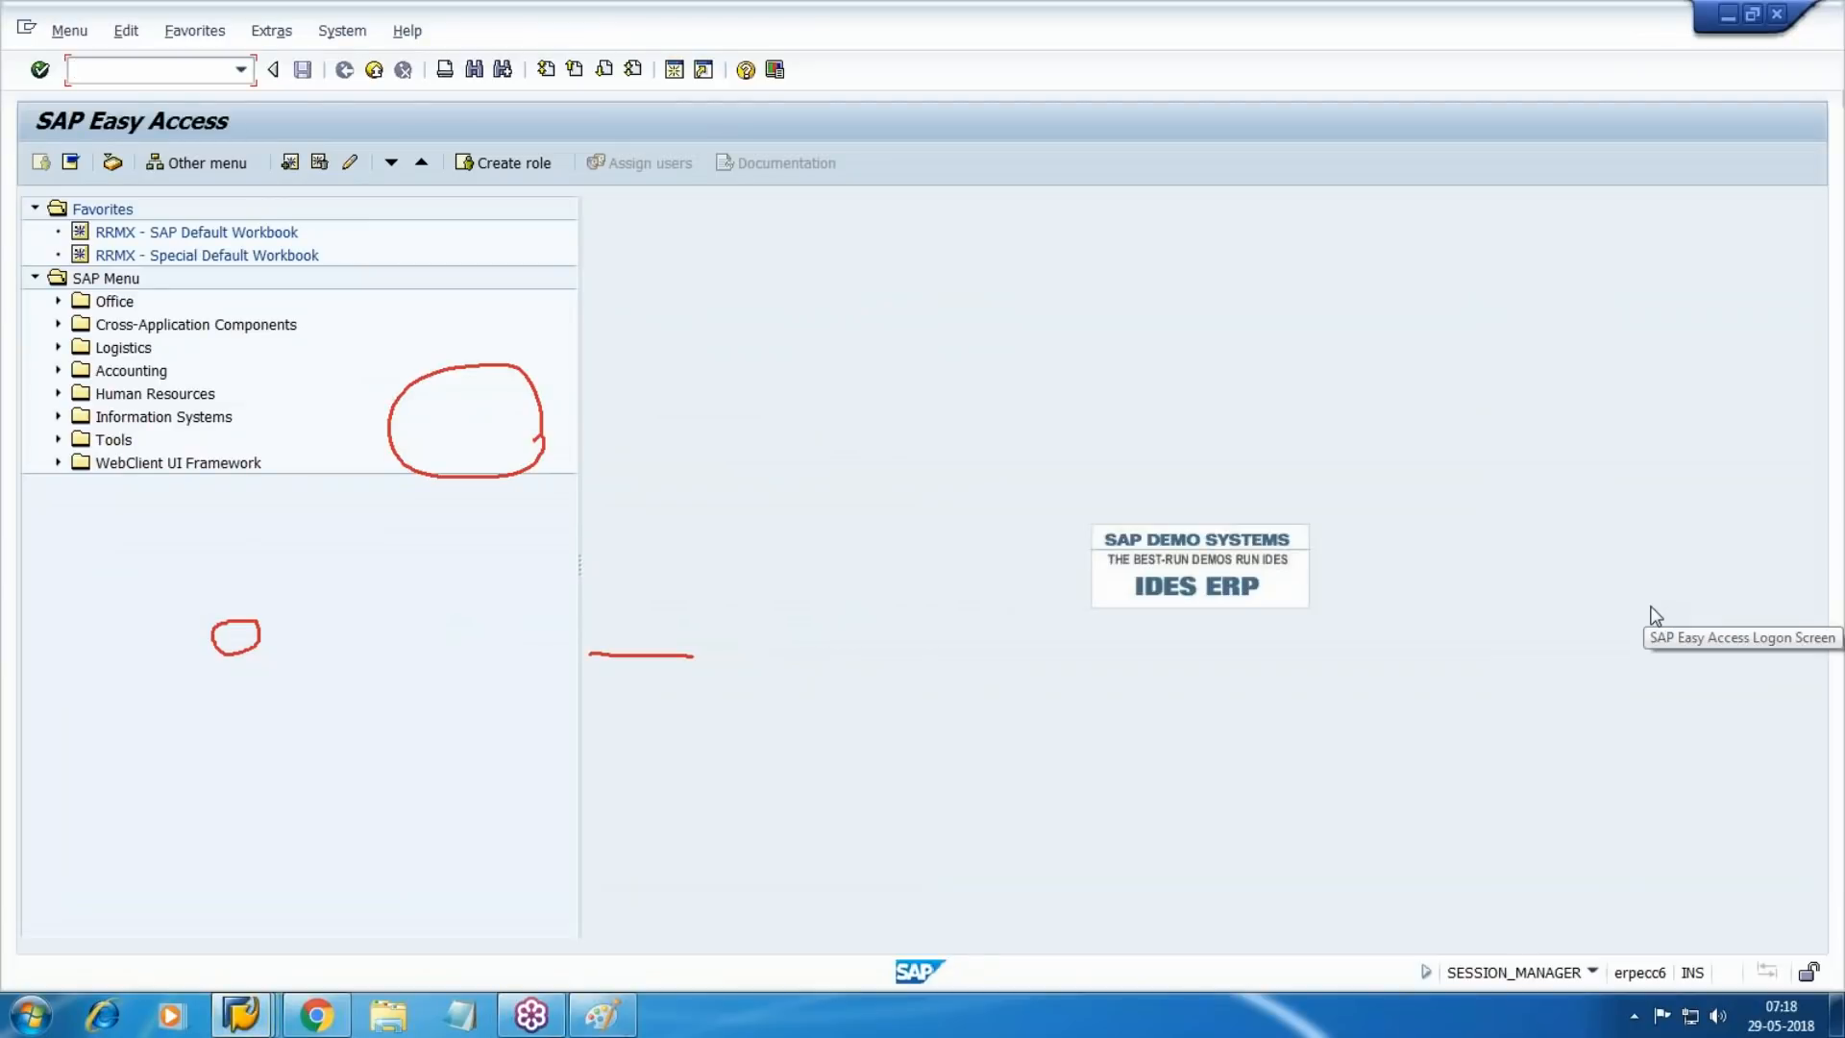
text(MB5B)
key(Return)
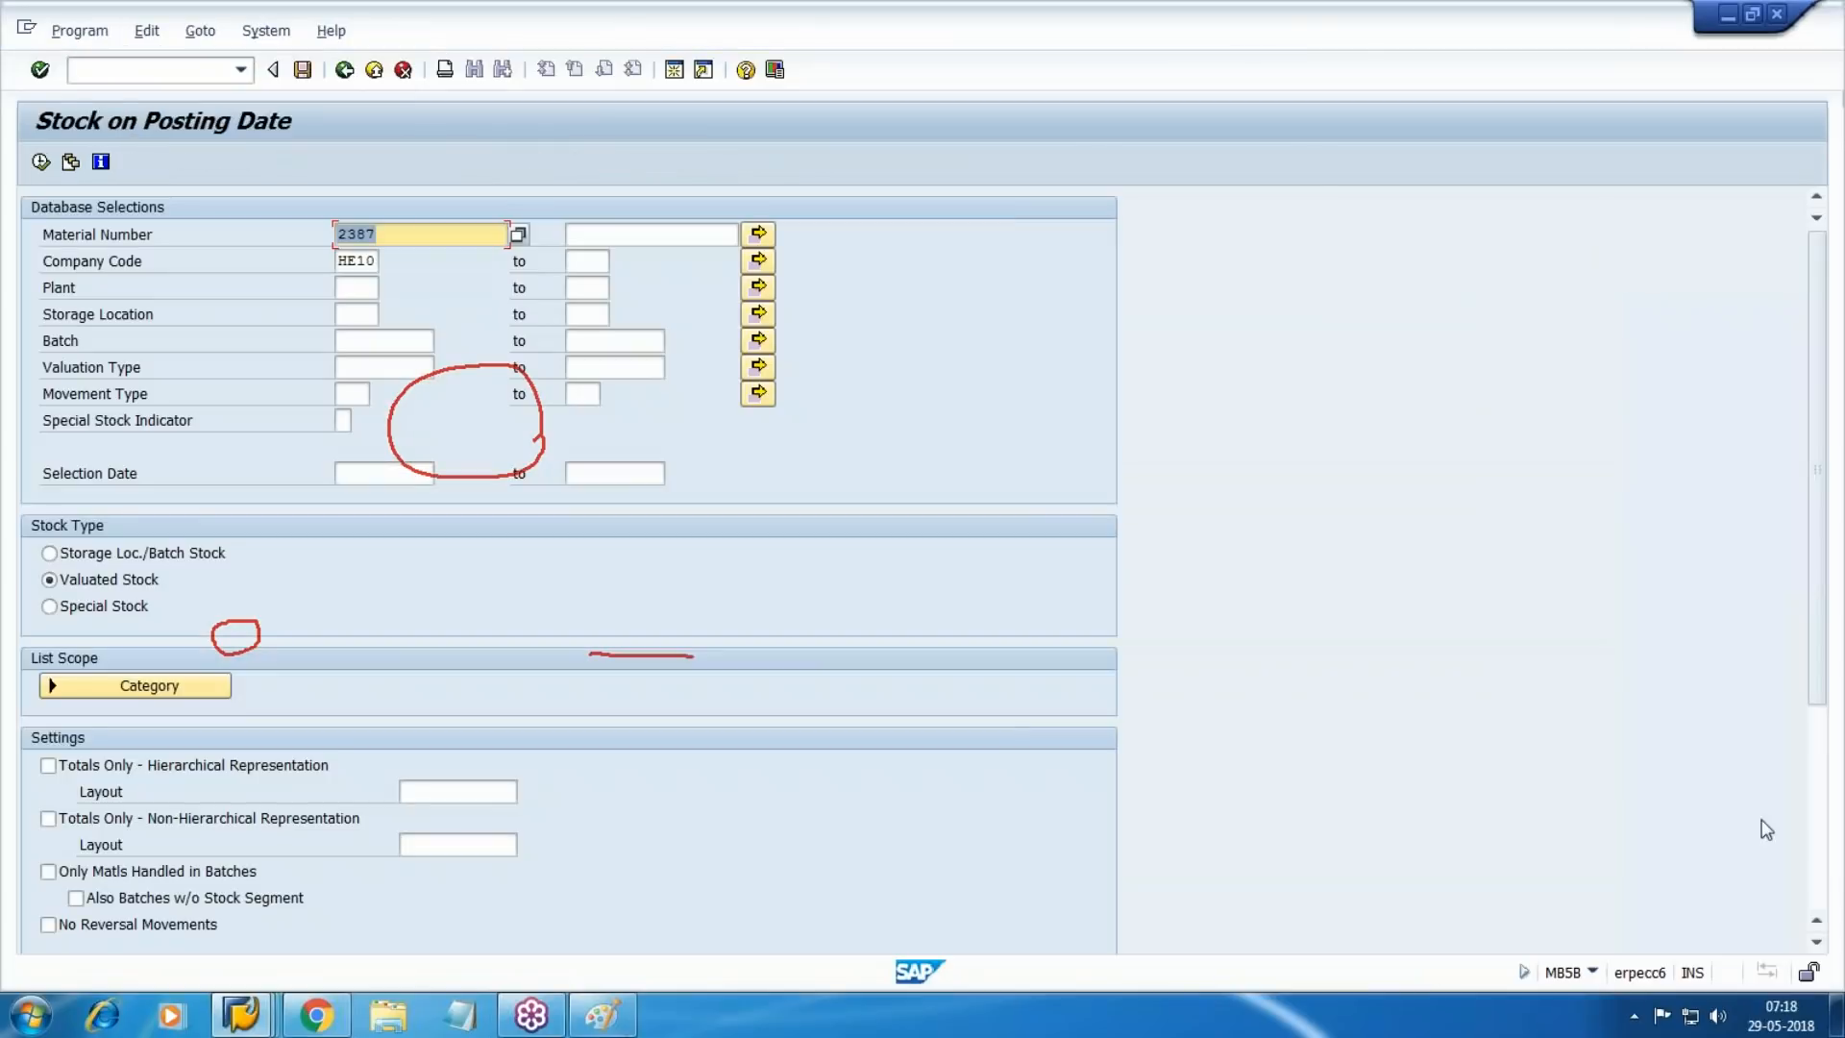
click(41, 158)
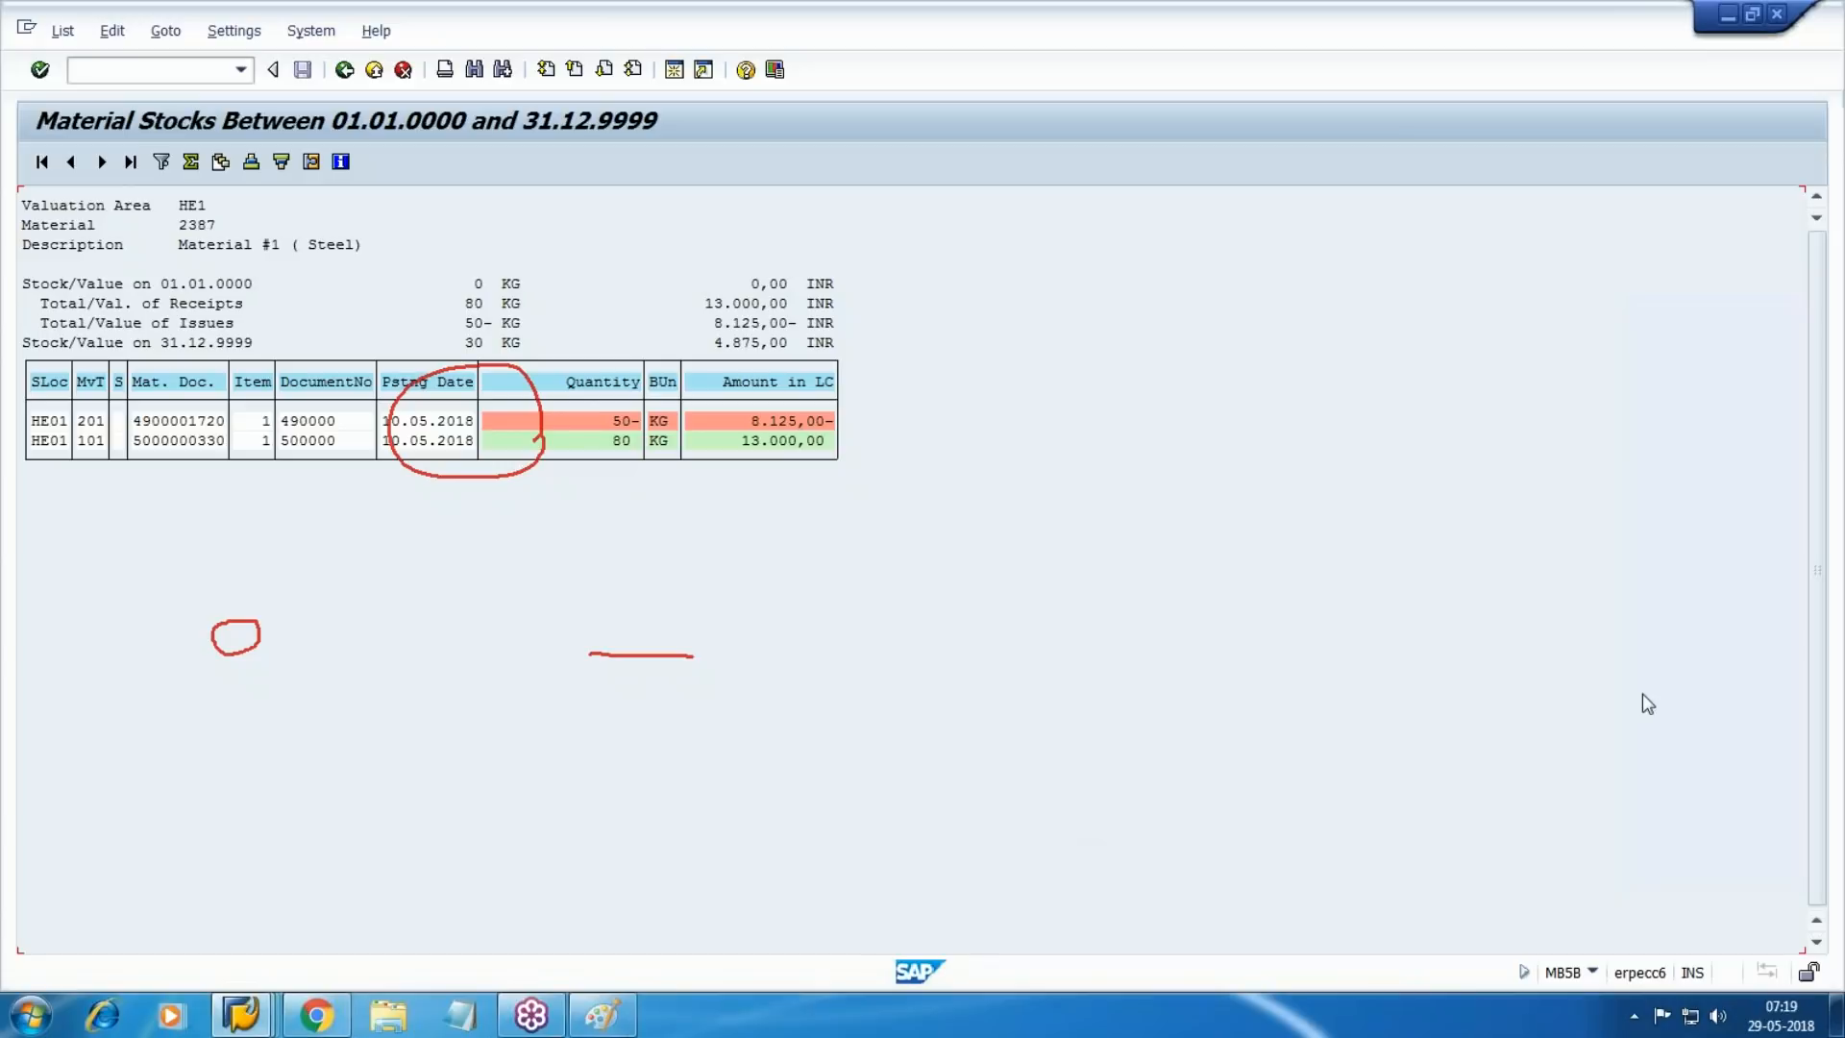
Clear the on-screen annotations and examine the receipt, issue and closing stock figures in material 2387's stock list.
click(1834, 301)
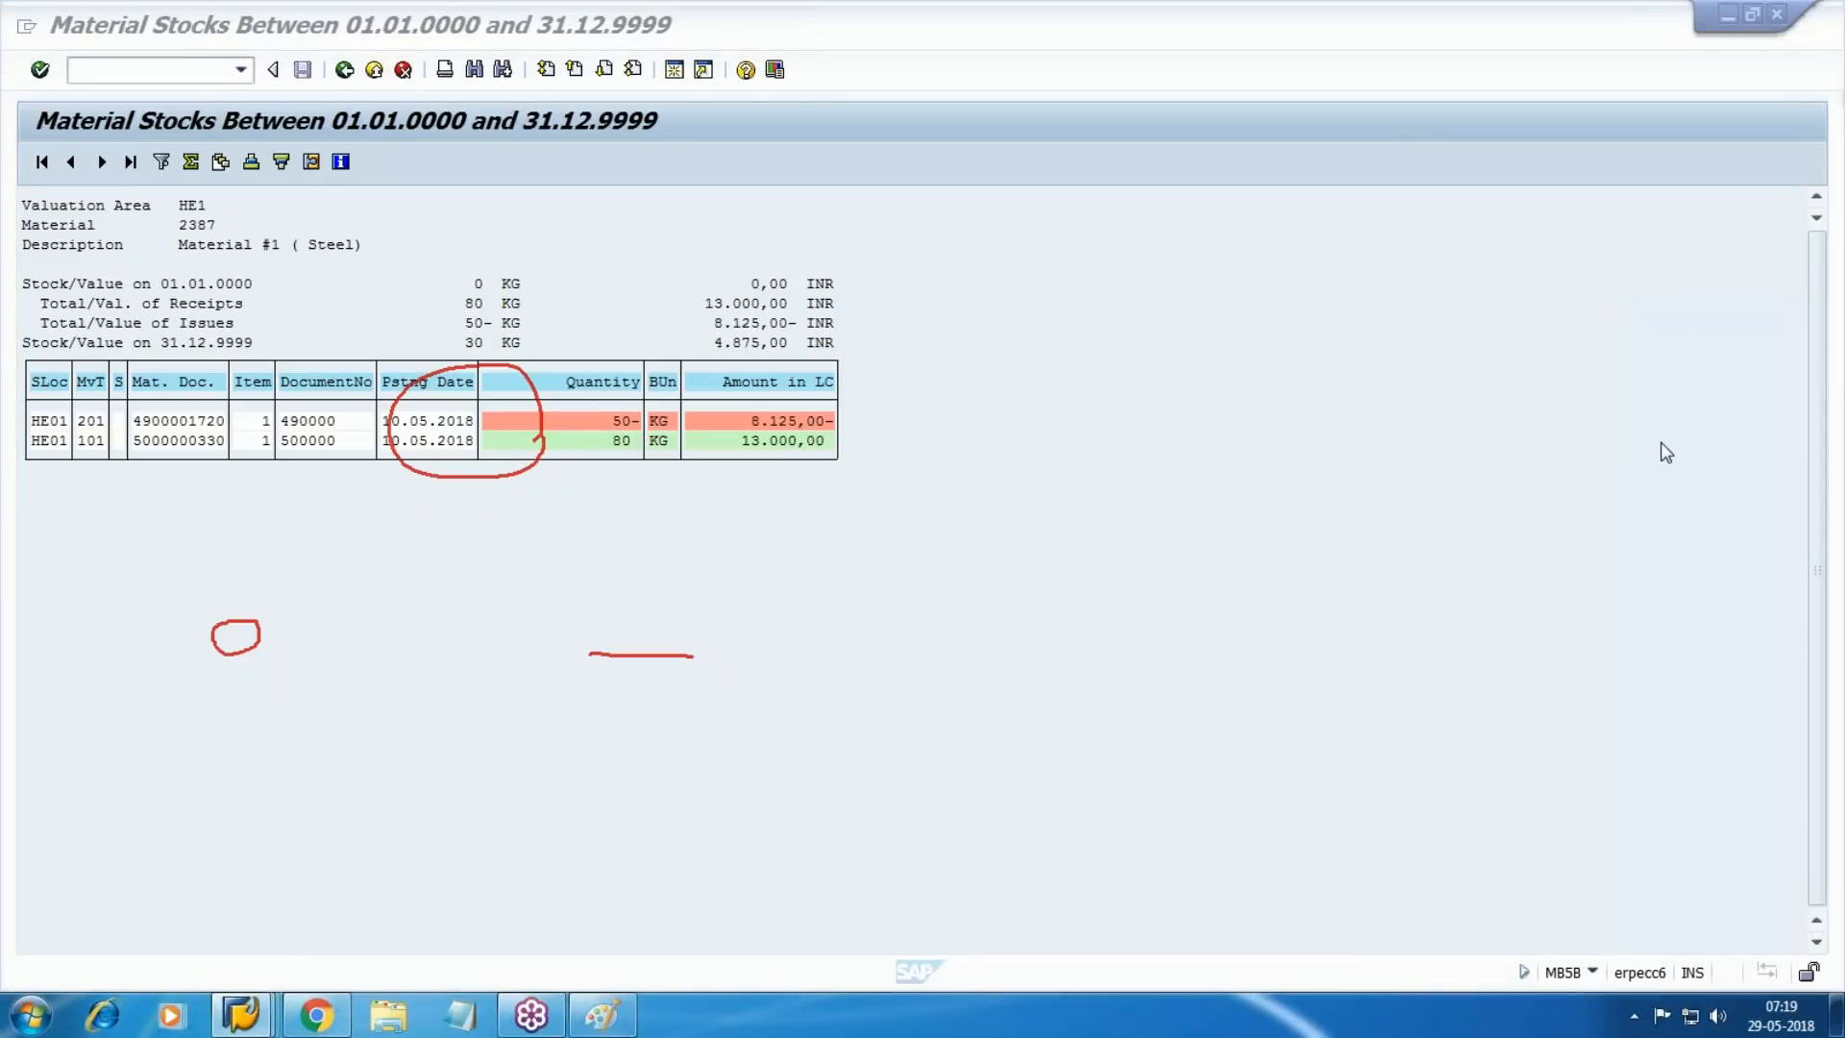
click(1661, 443)
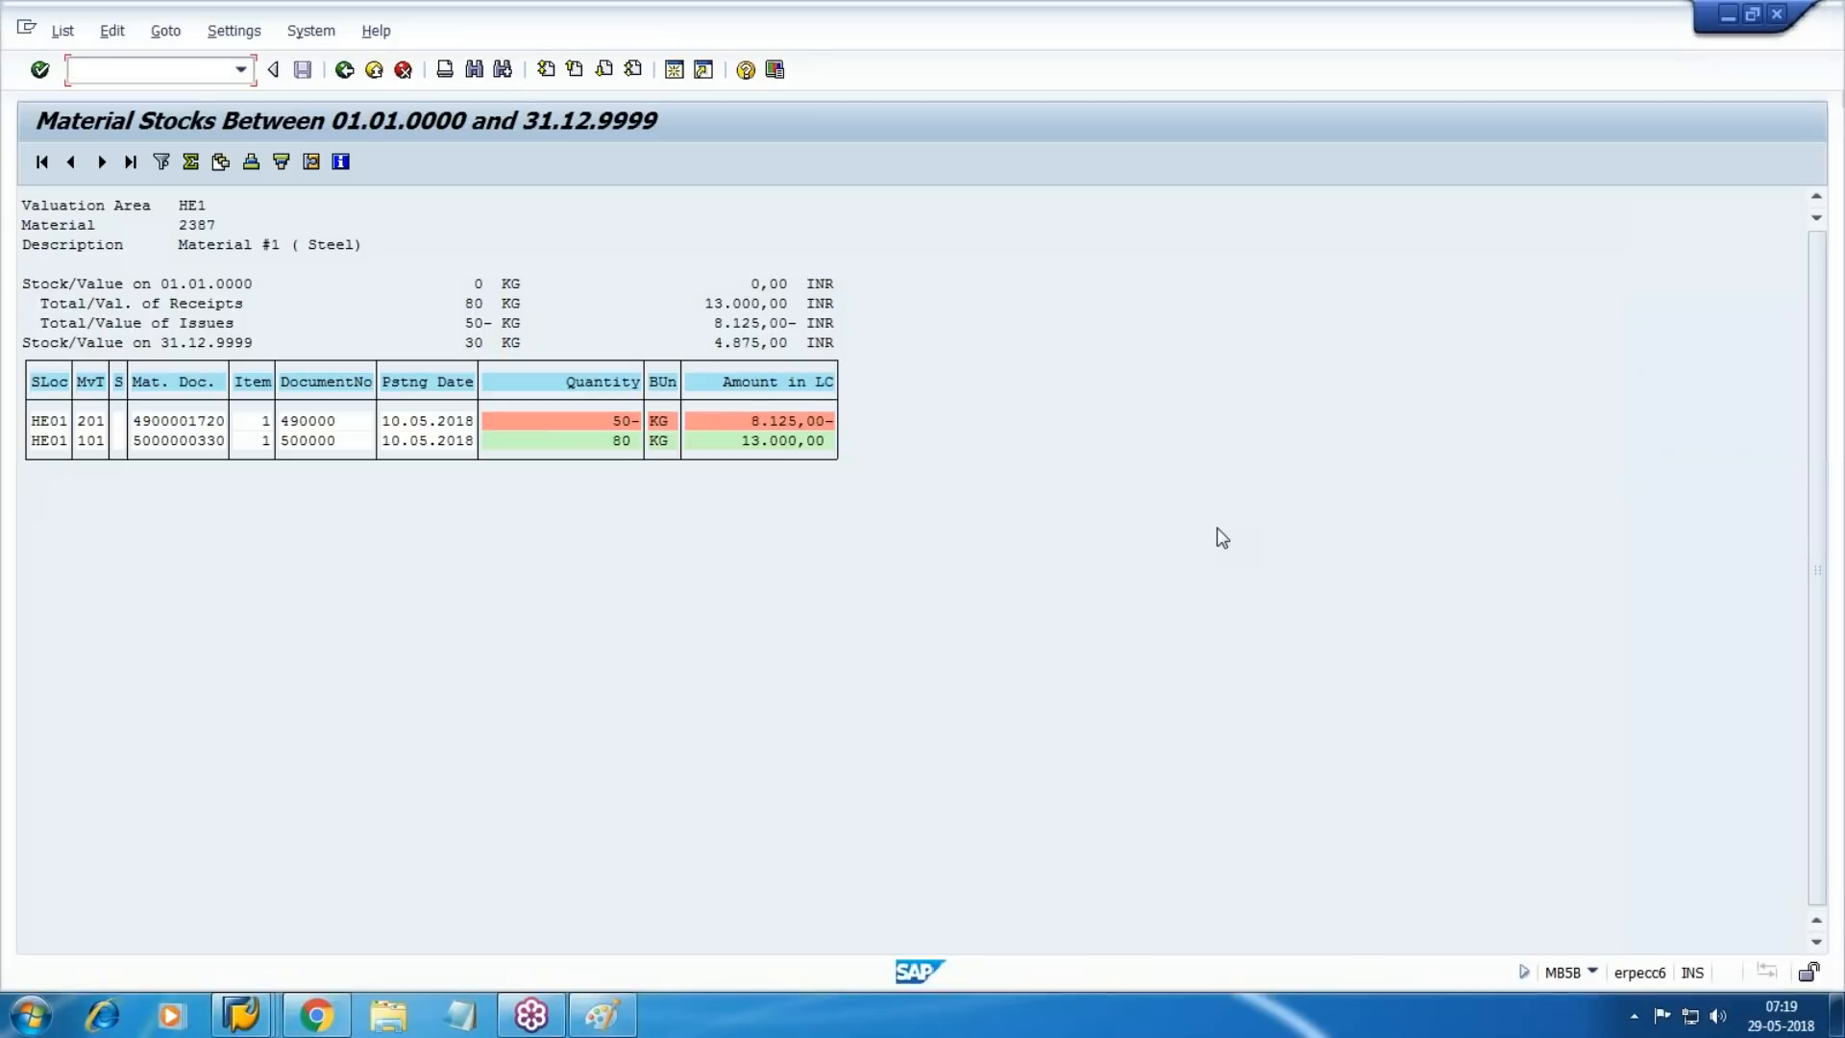
click(605, 444)
click(1147, 582)
drag(595, 418, 938, 414)
drag(686, 343, 1088, 356)
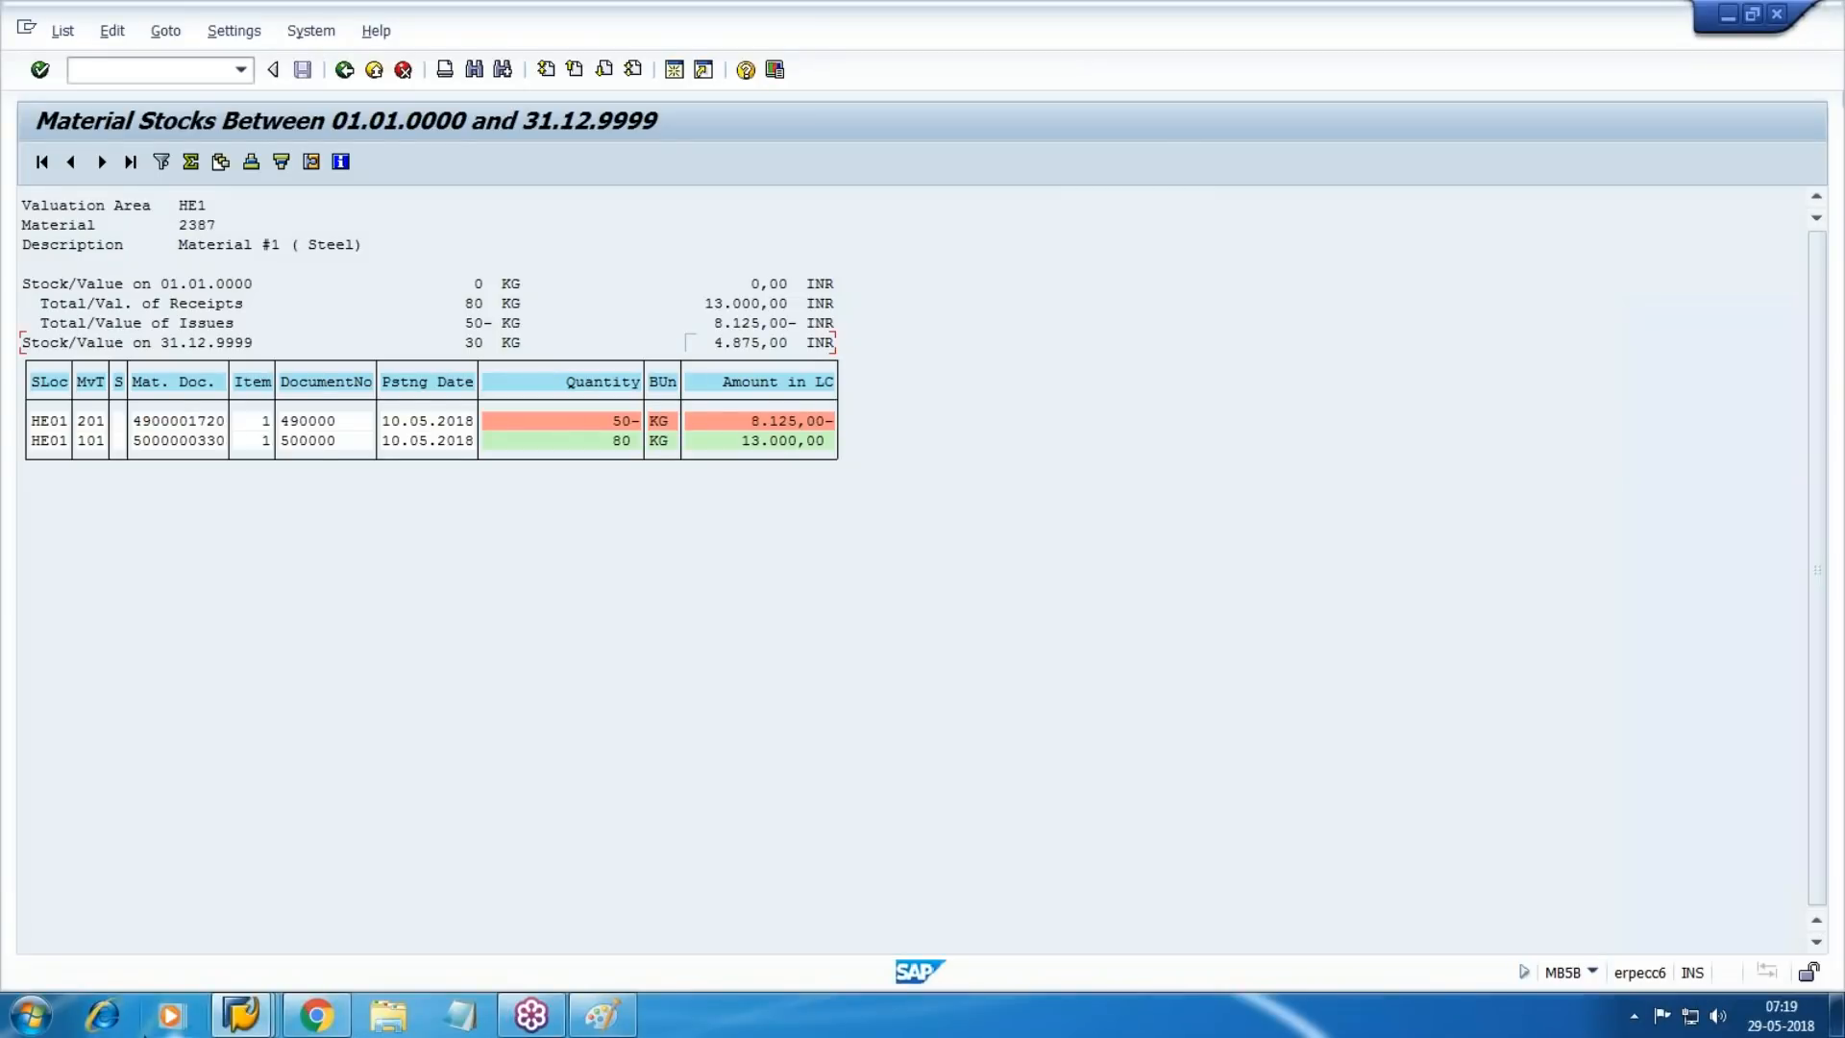
Compare the total value in material 2387's accounting data with the line items of RM stock account 2502.
click(241, 1015)
click(679, 899)
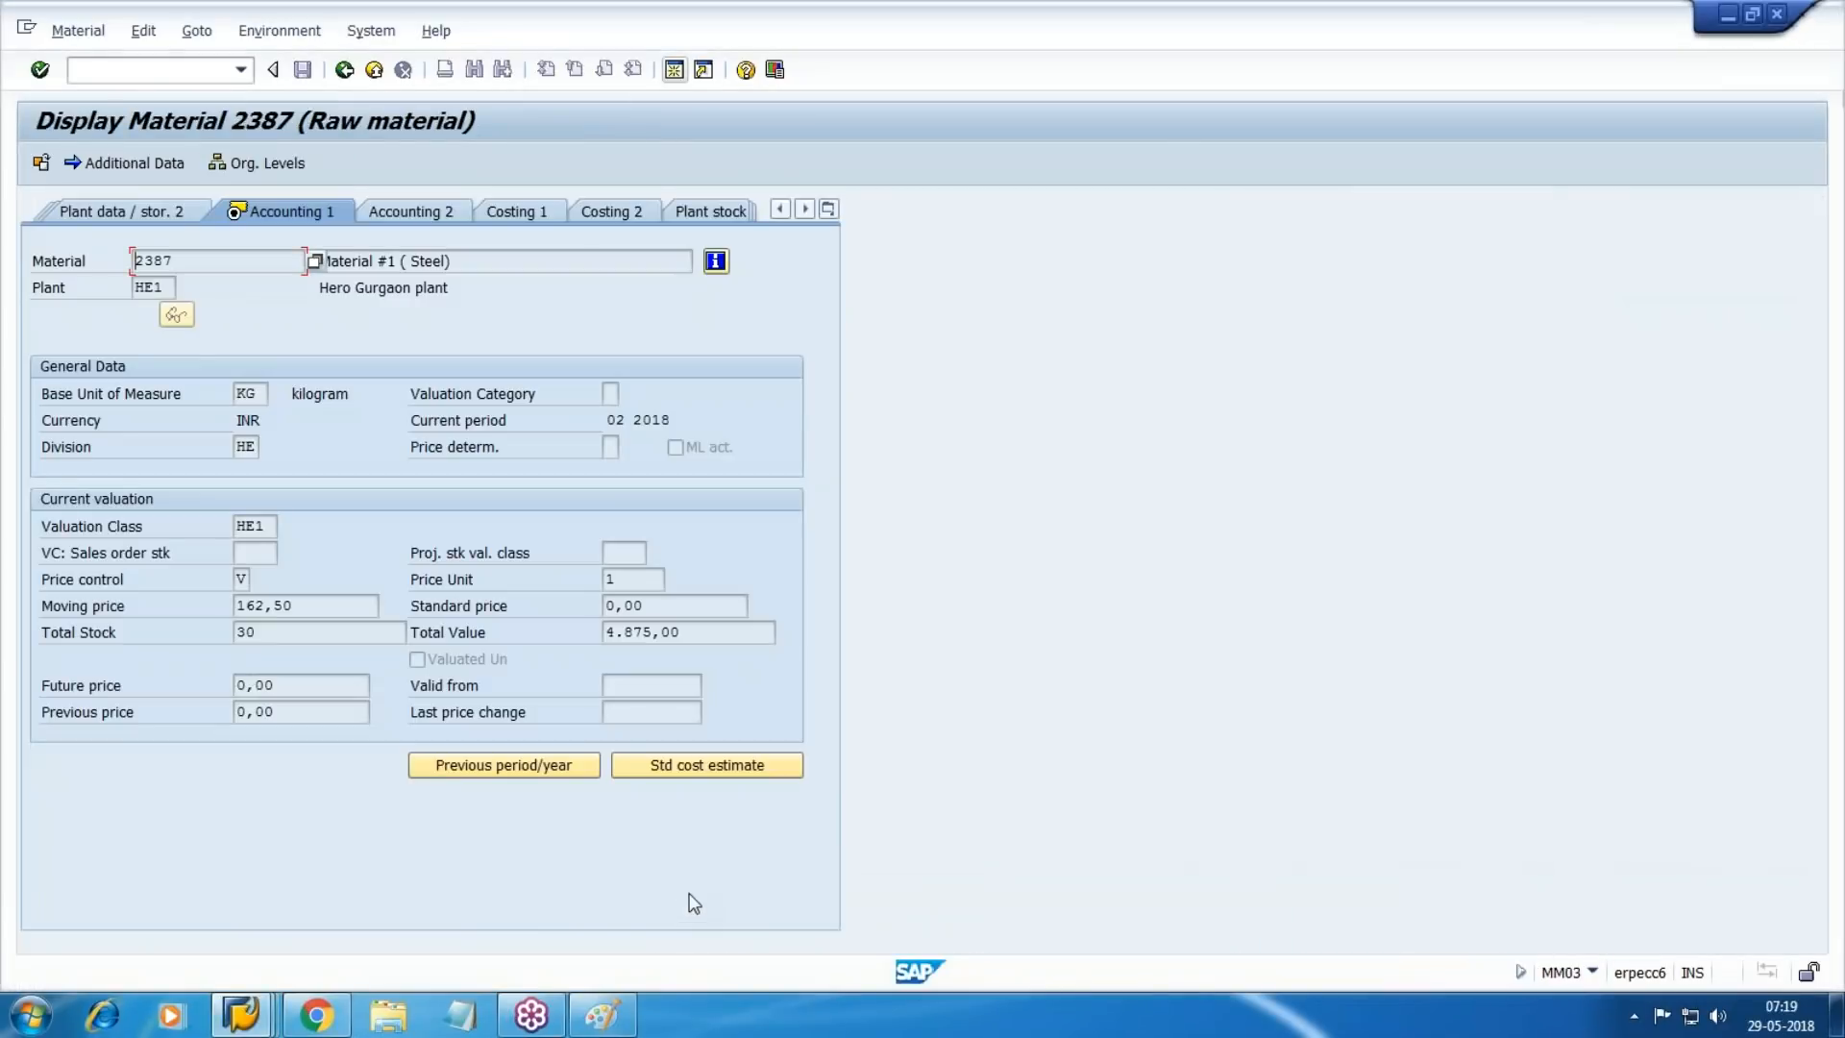
drag(684, 632, 544, 626)
click(474, 799)
click(241, 1014)
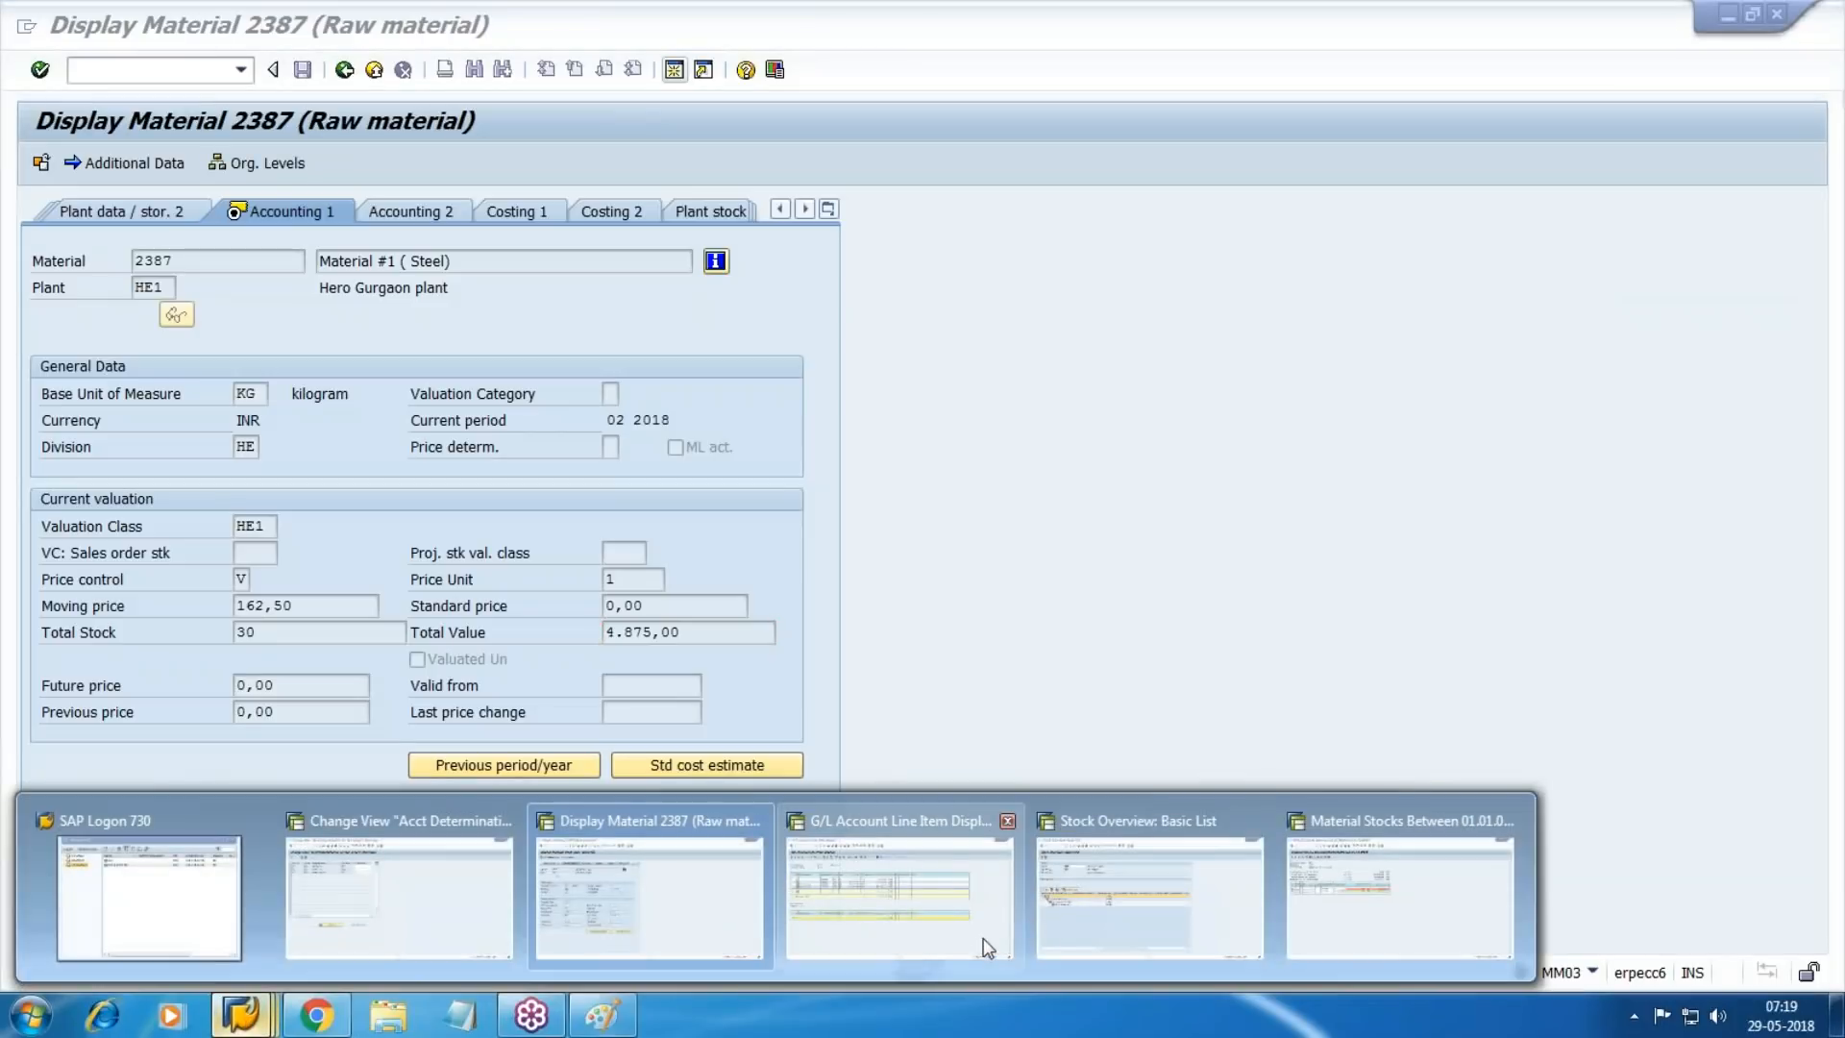
click(944, 934)
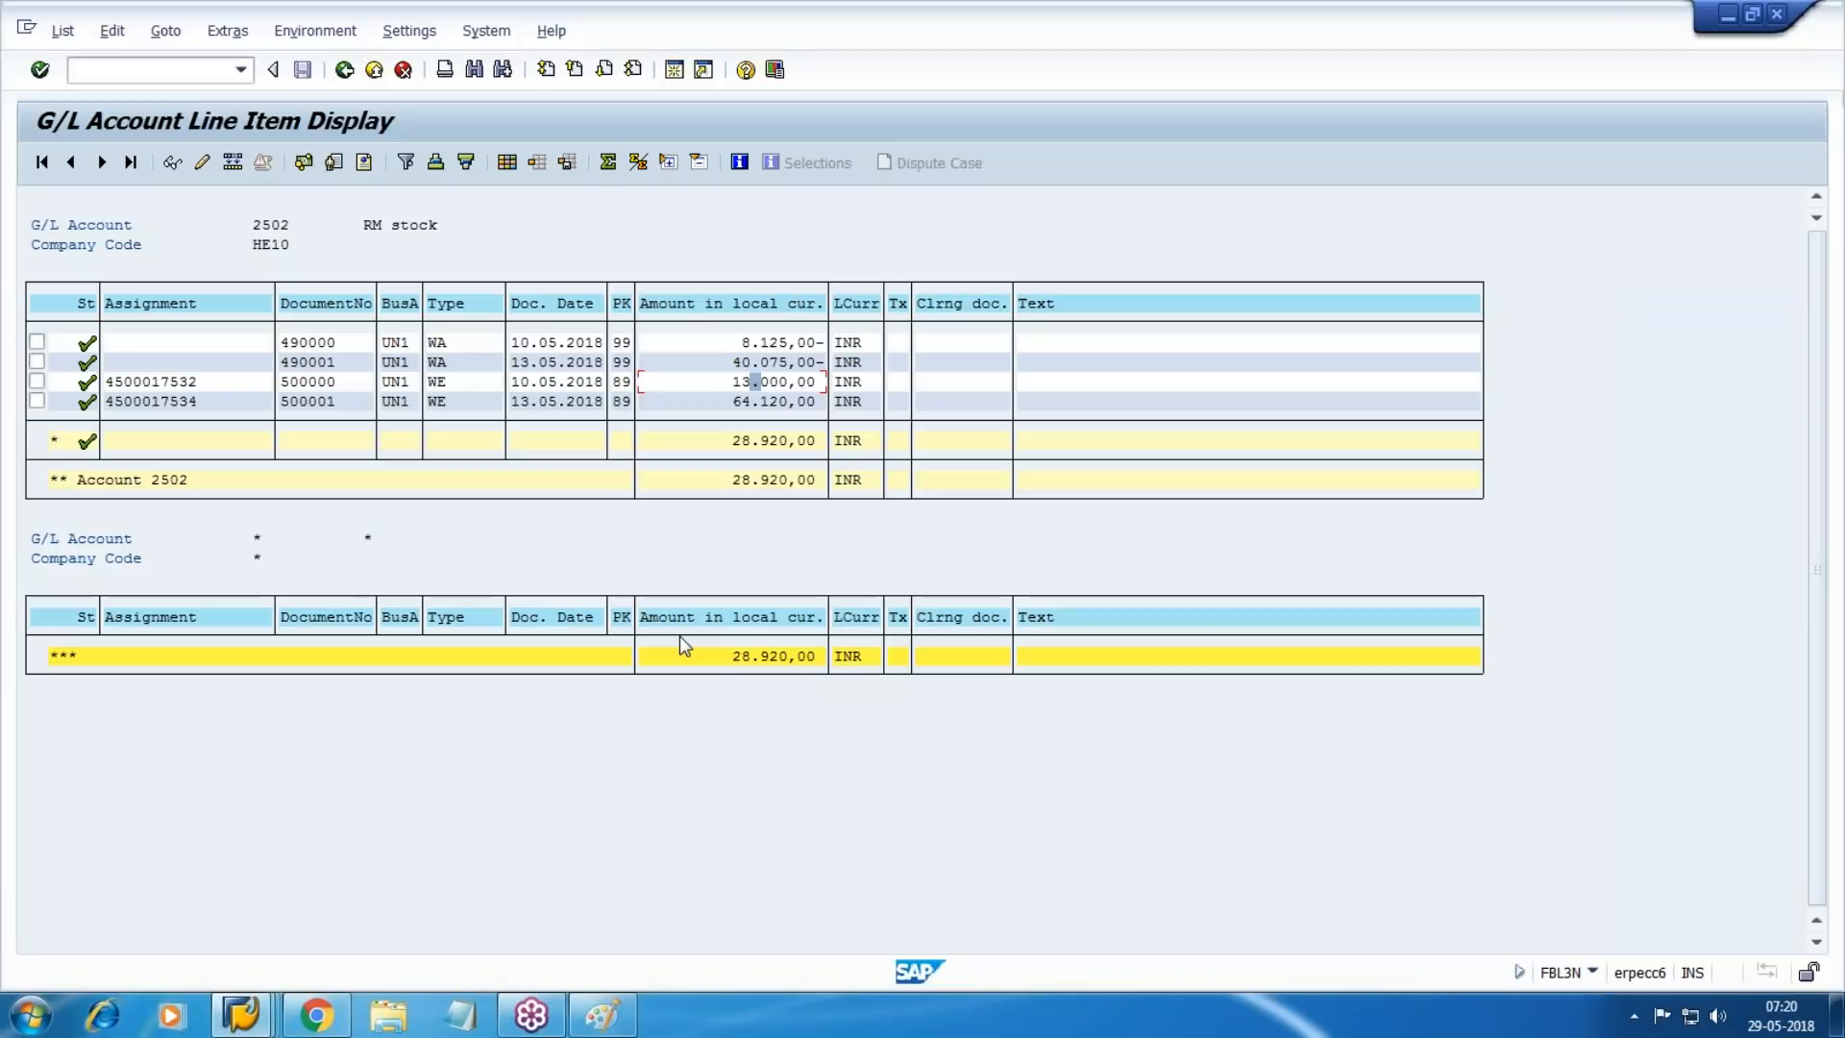
Recheck the material stocks list, return to material 2387's accounting data and circle its valuation class.
click(242, 1013)
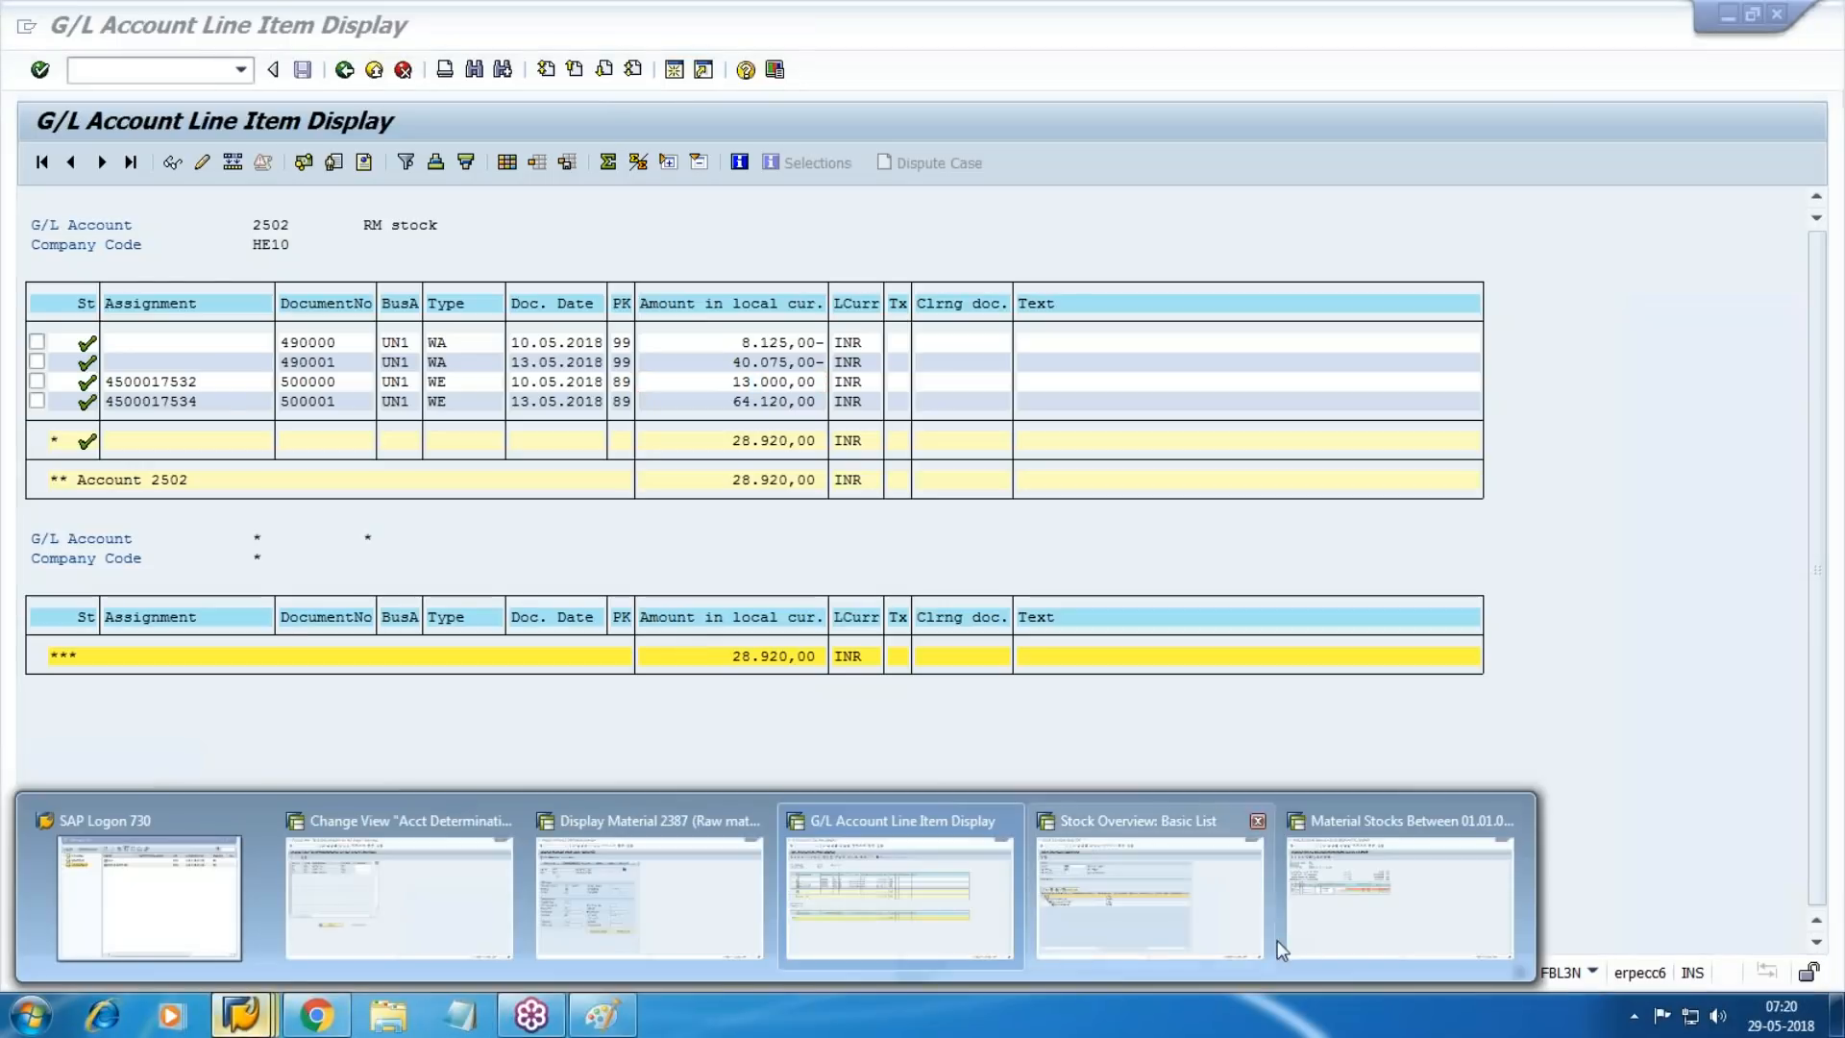
click(1292, 922)
click(243, 1013)
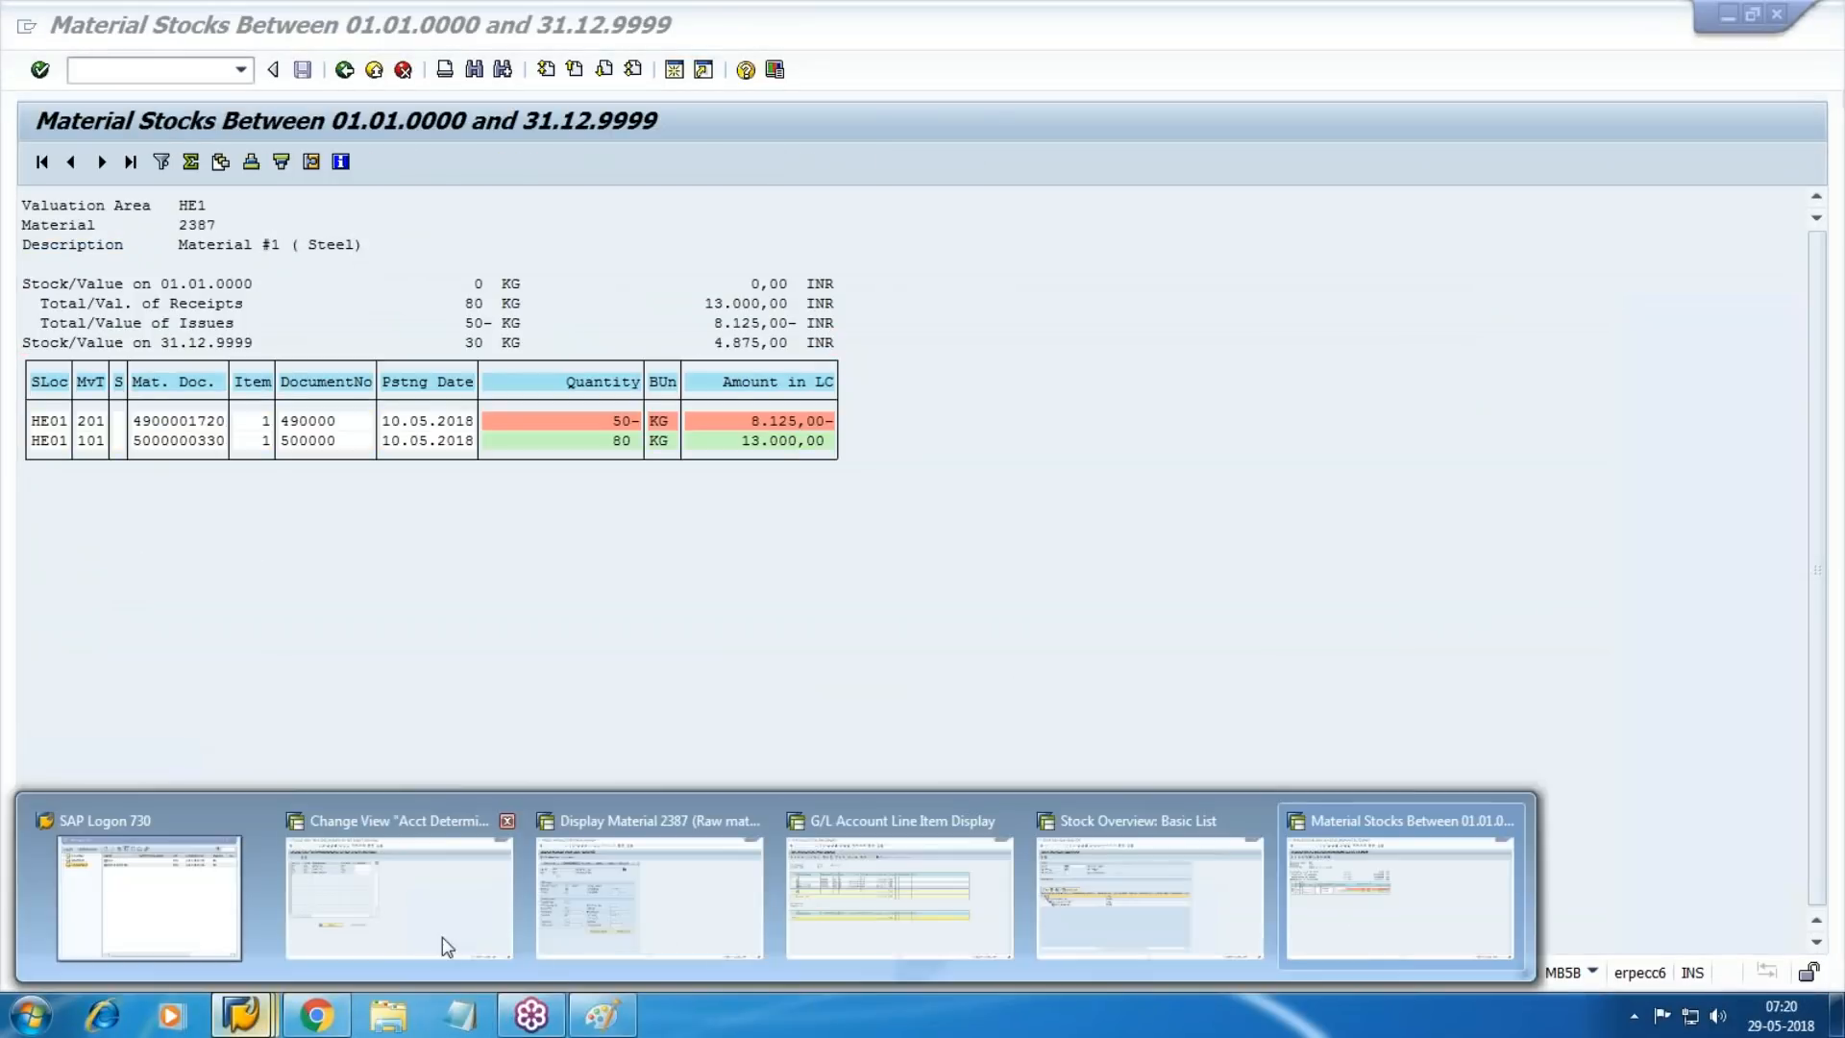
click(708, 897)
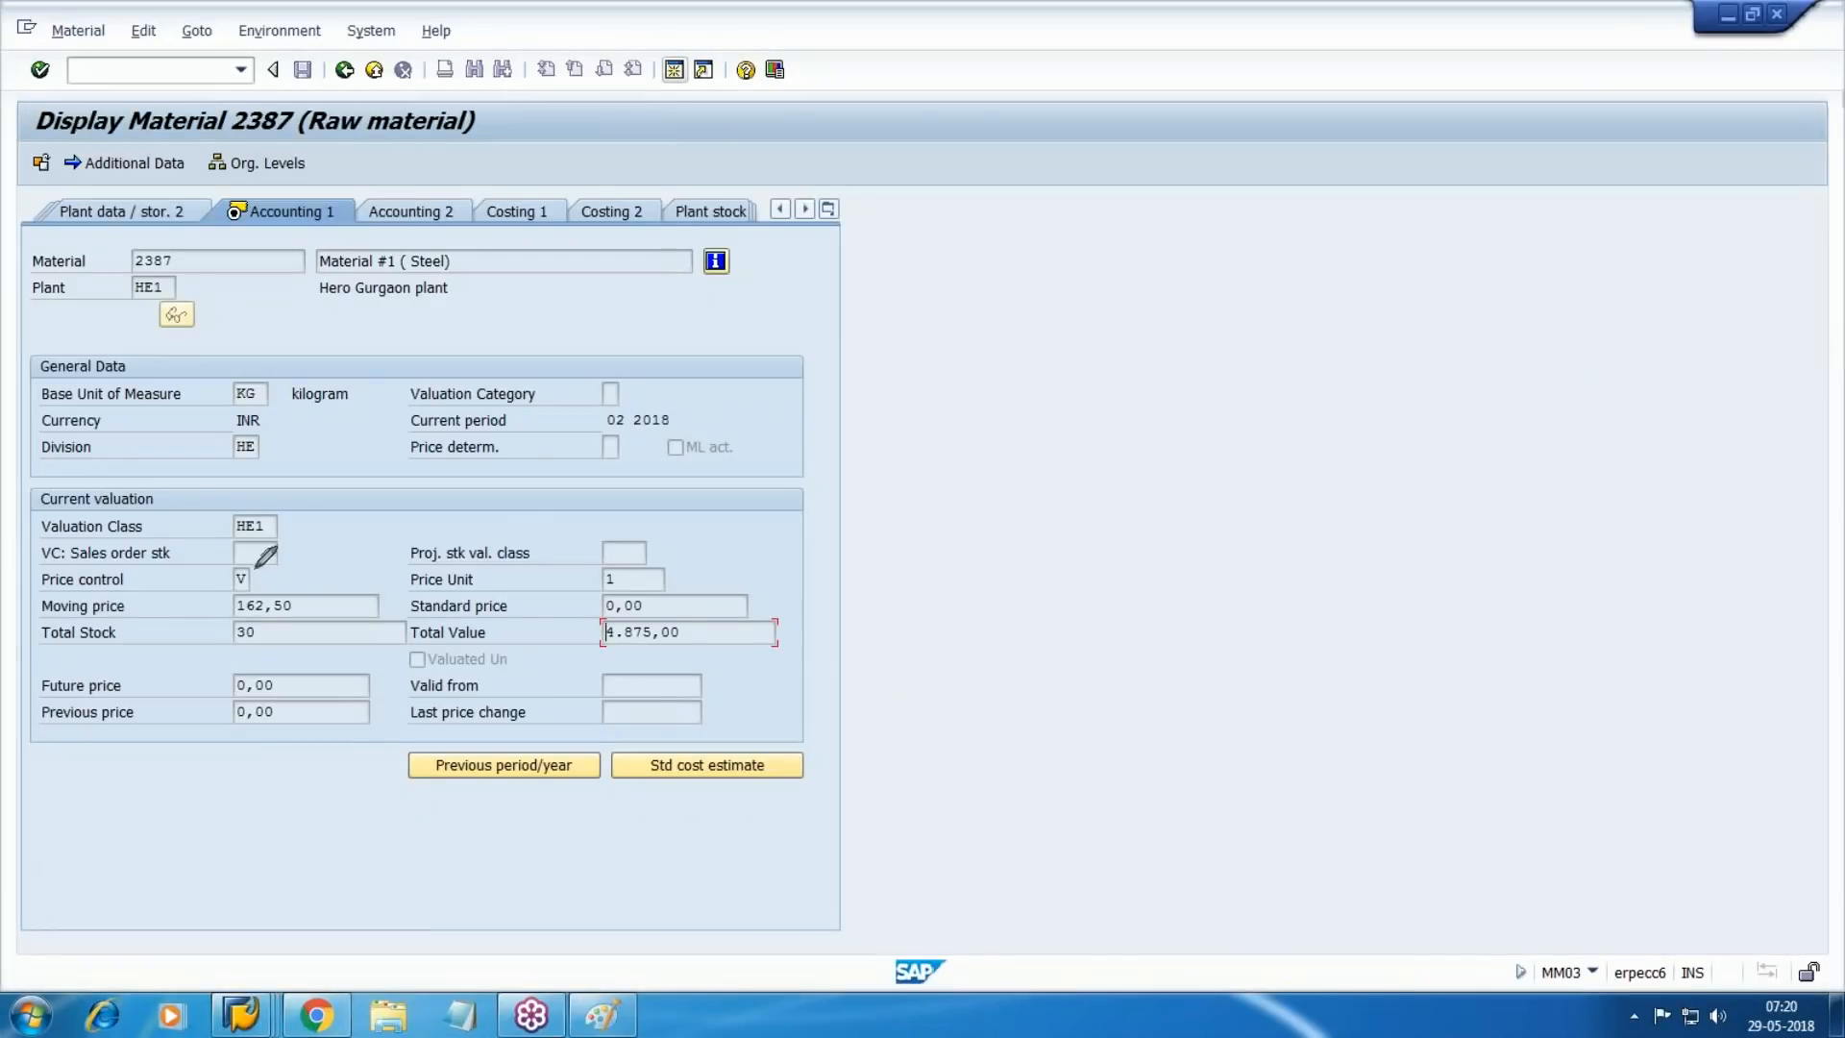
drag(285, 516, 217, 528)
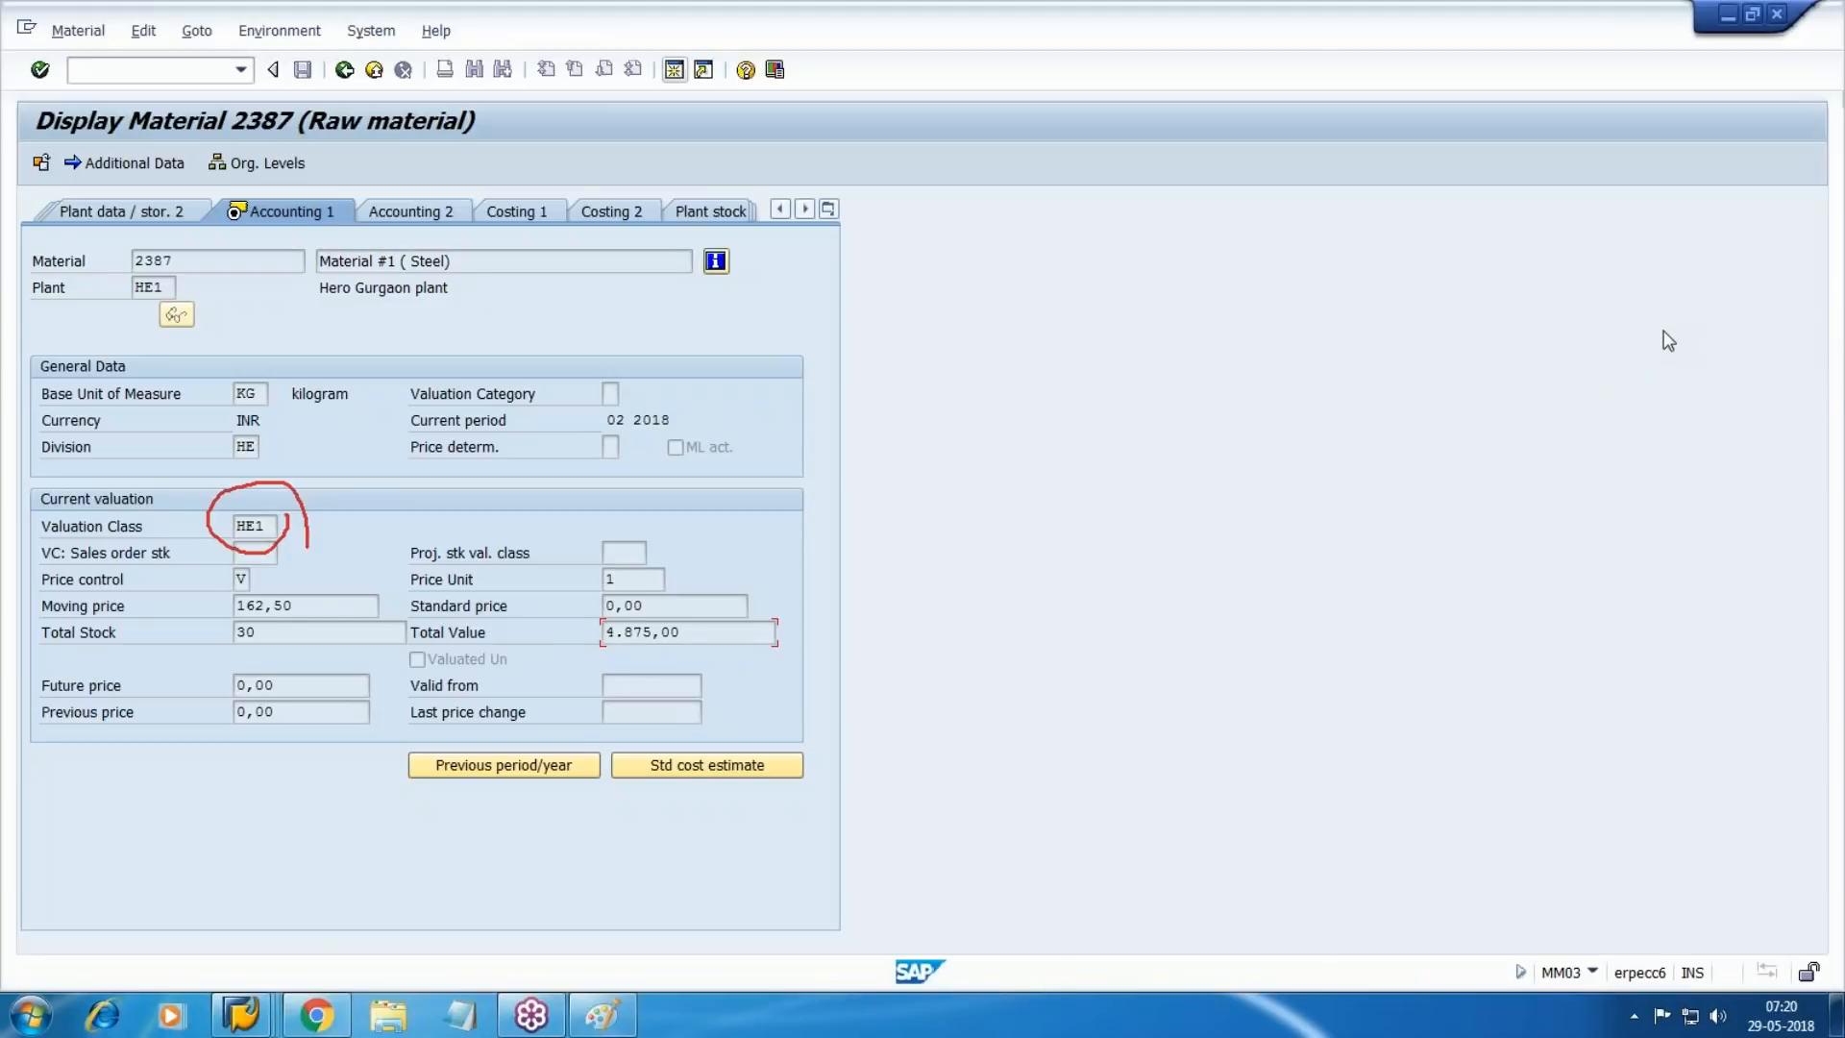
Switch to Paint, erase the screen annotation and return the annotation tool to normal non-drawing mode.
click(613, 1018)
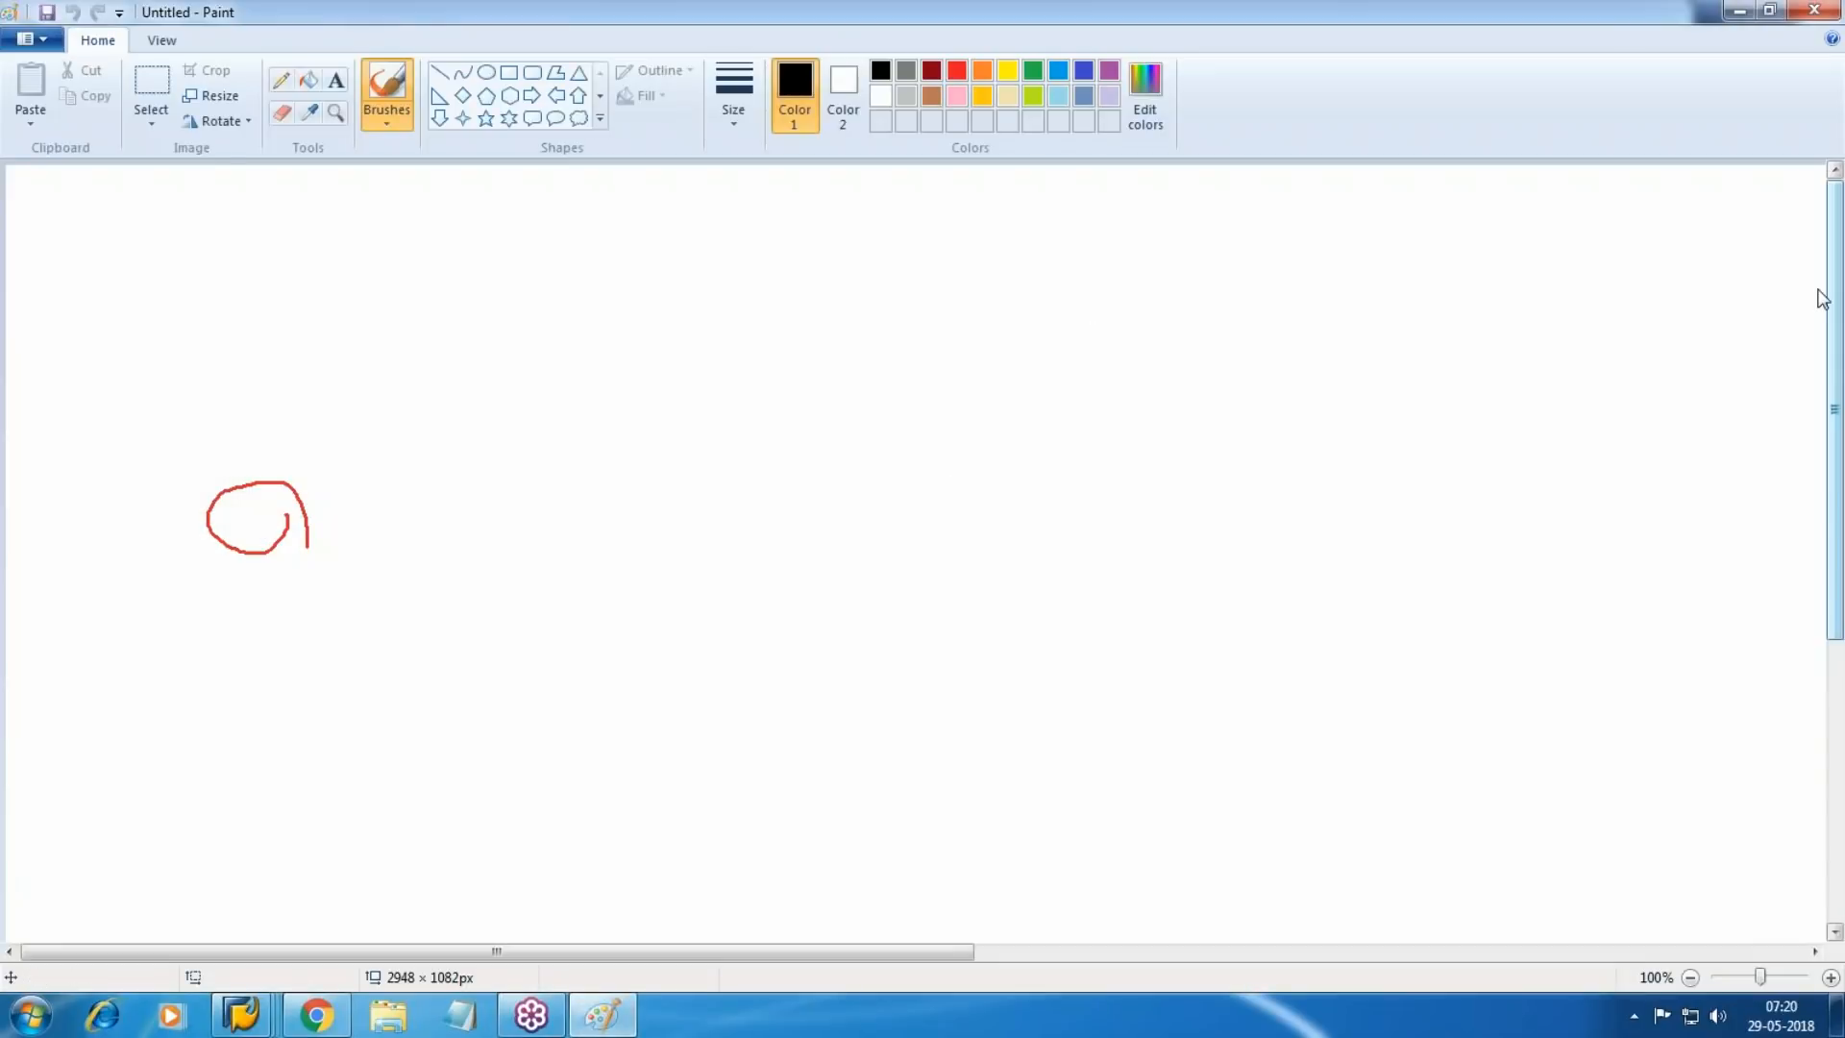
click(1665, 439)
click(1828, 308)
click(1670, 334)
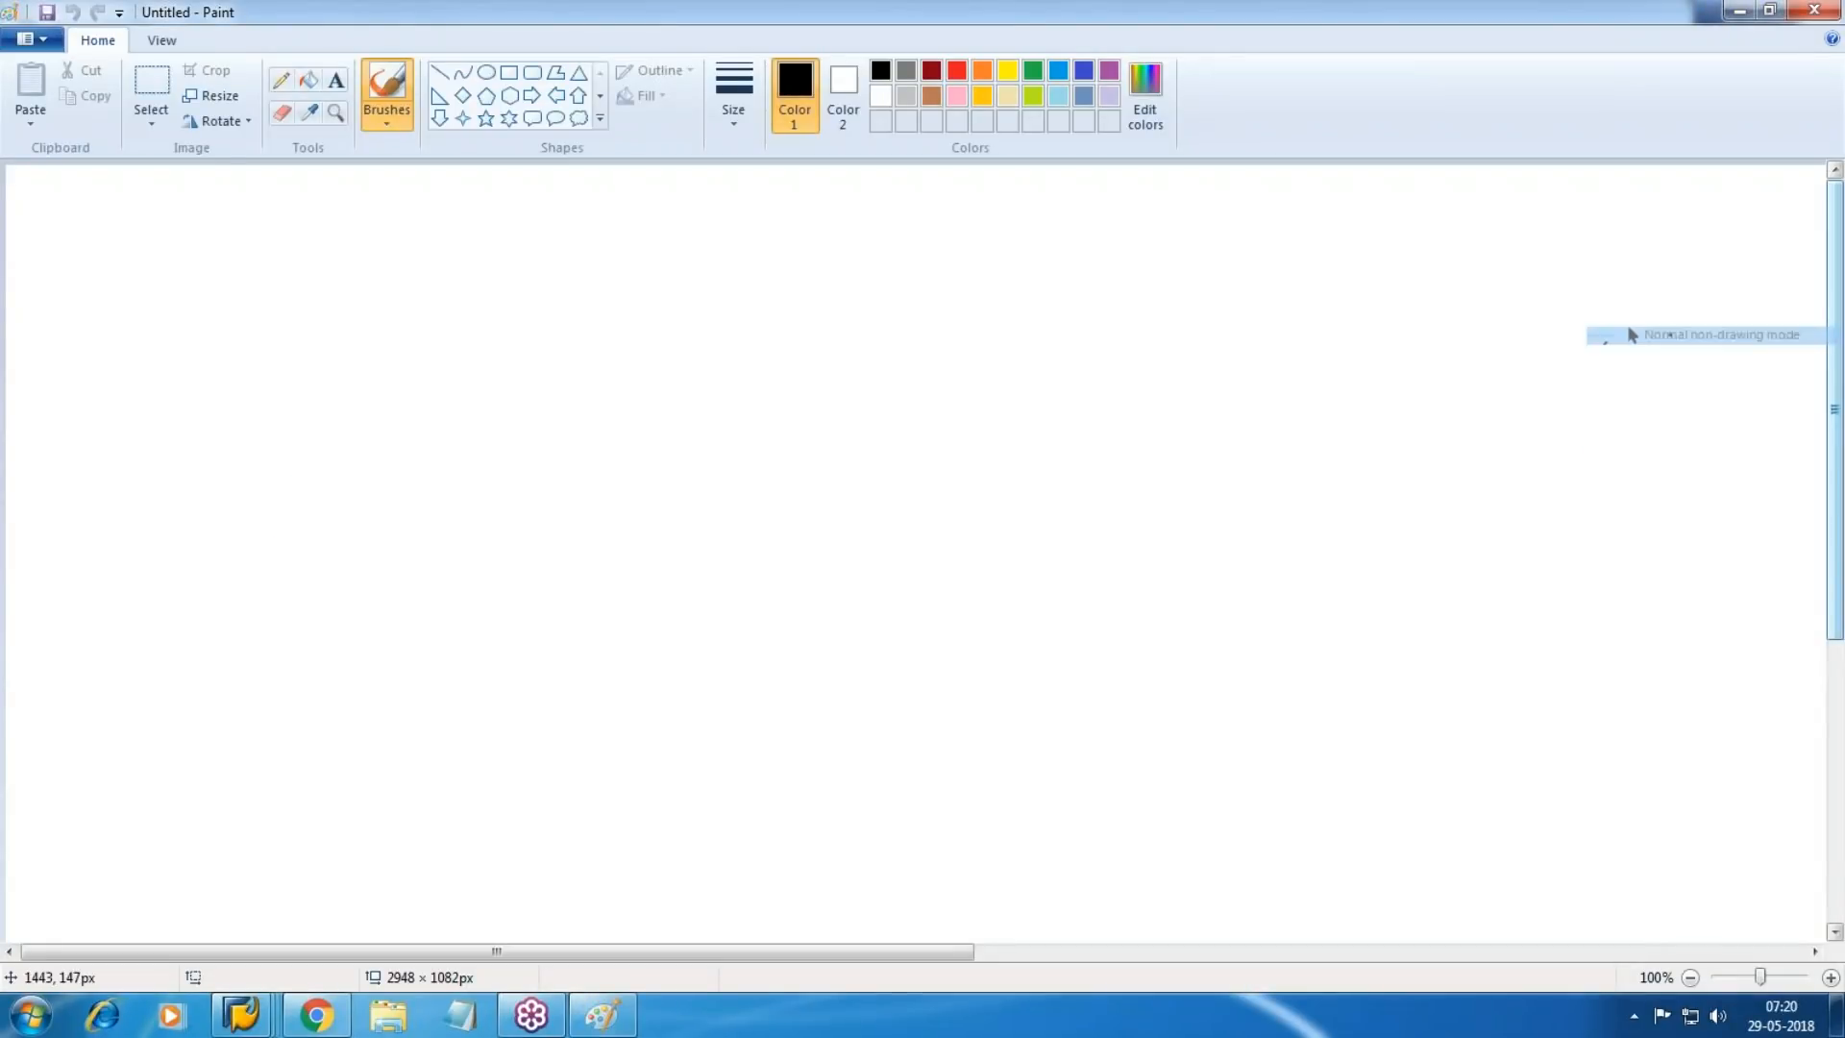
Draw a rectangle near the top of the canvas and label it "Val Class".
click(509, 72)
drag(503, 188, 913, 258)
click(335, 80)
drag(532, 195, 863, 241)
text(al)
key(BackSpace)
key(BackSpace)
text(Val Class)
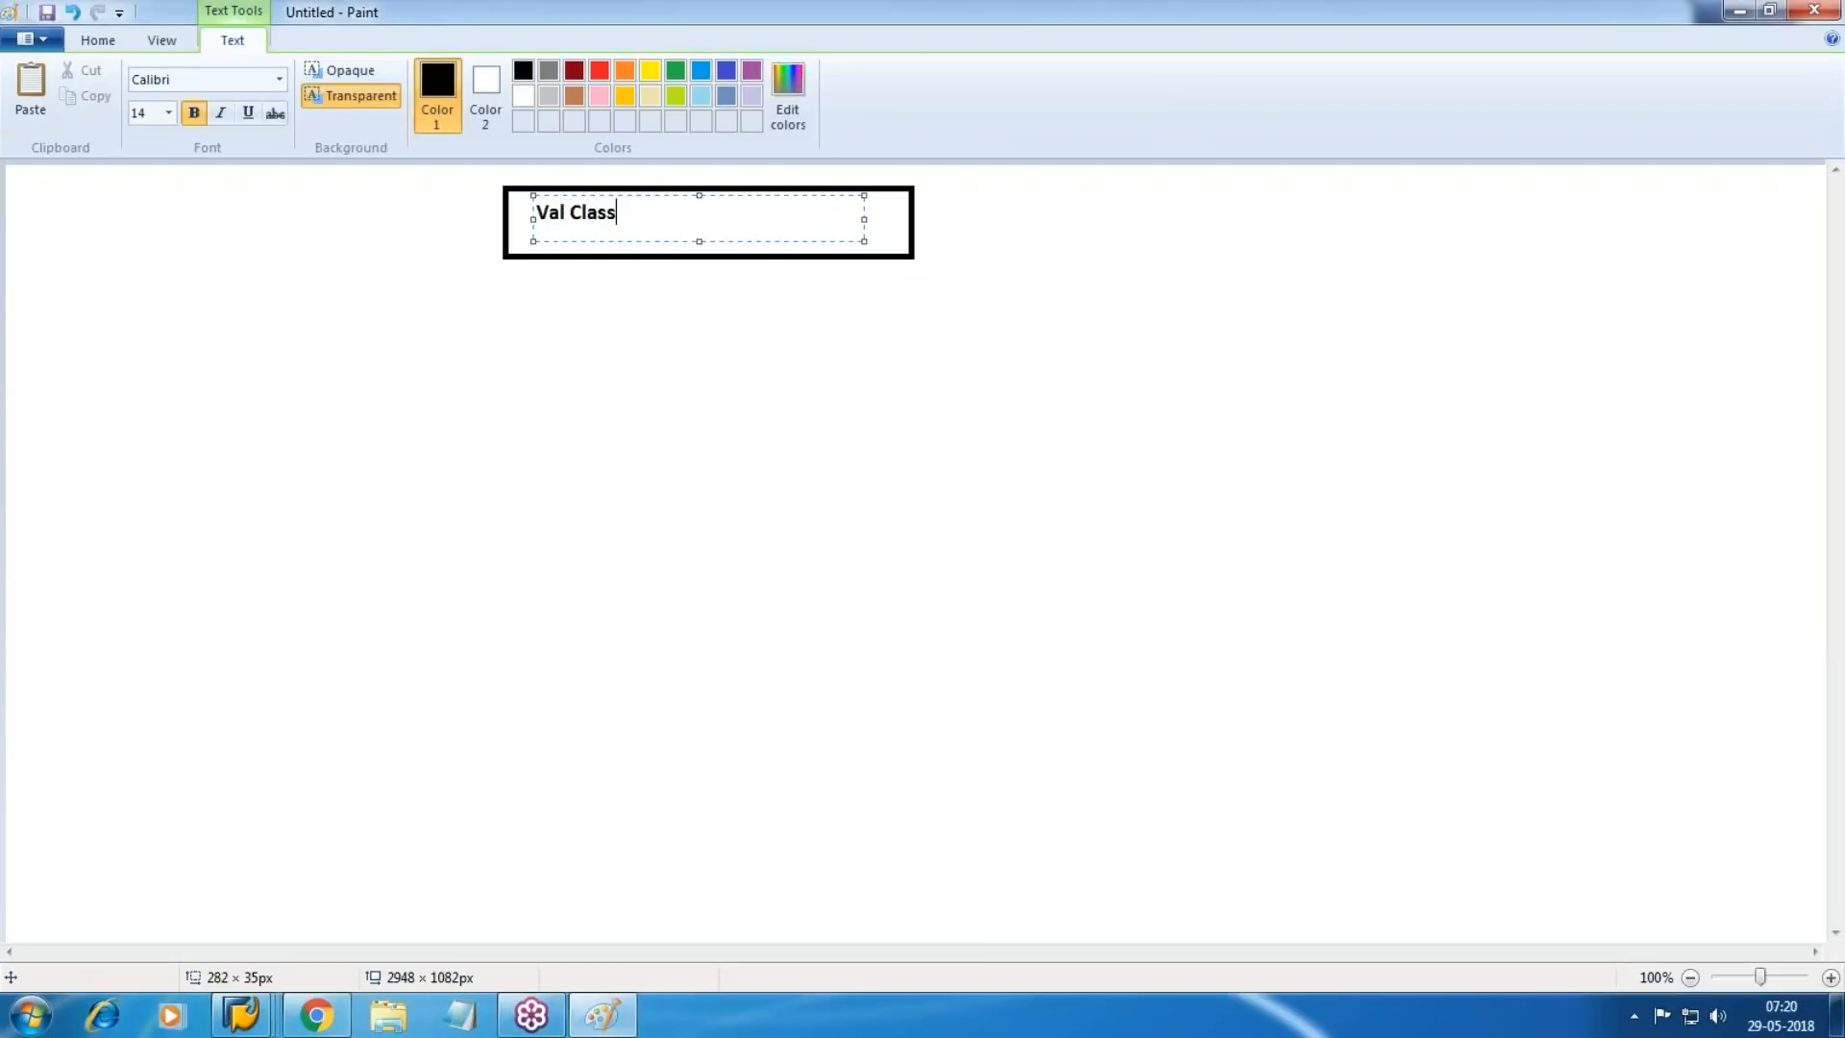
click(817, 485)
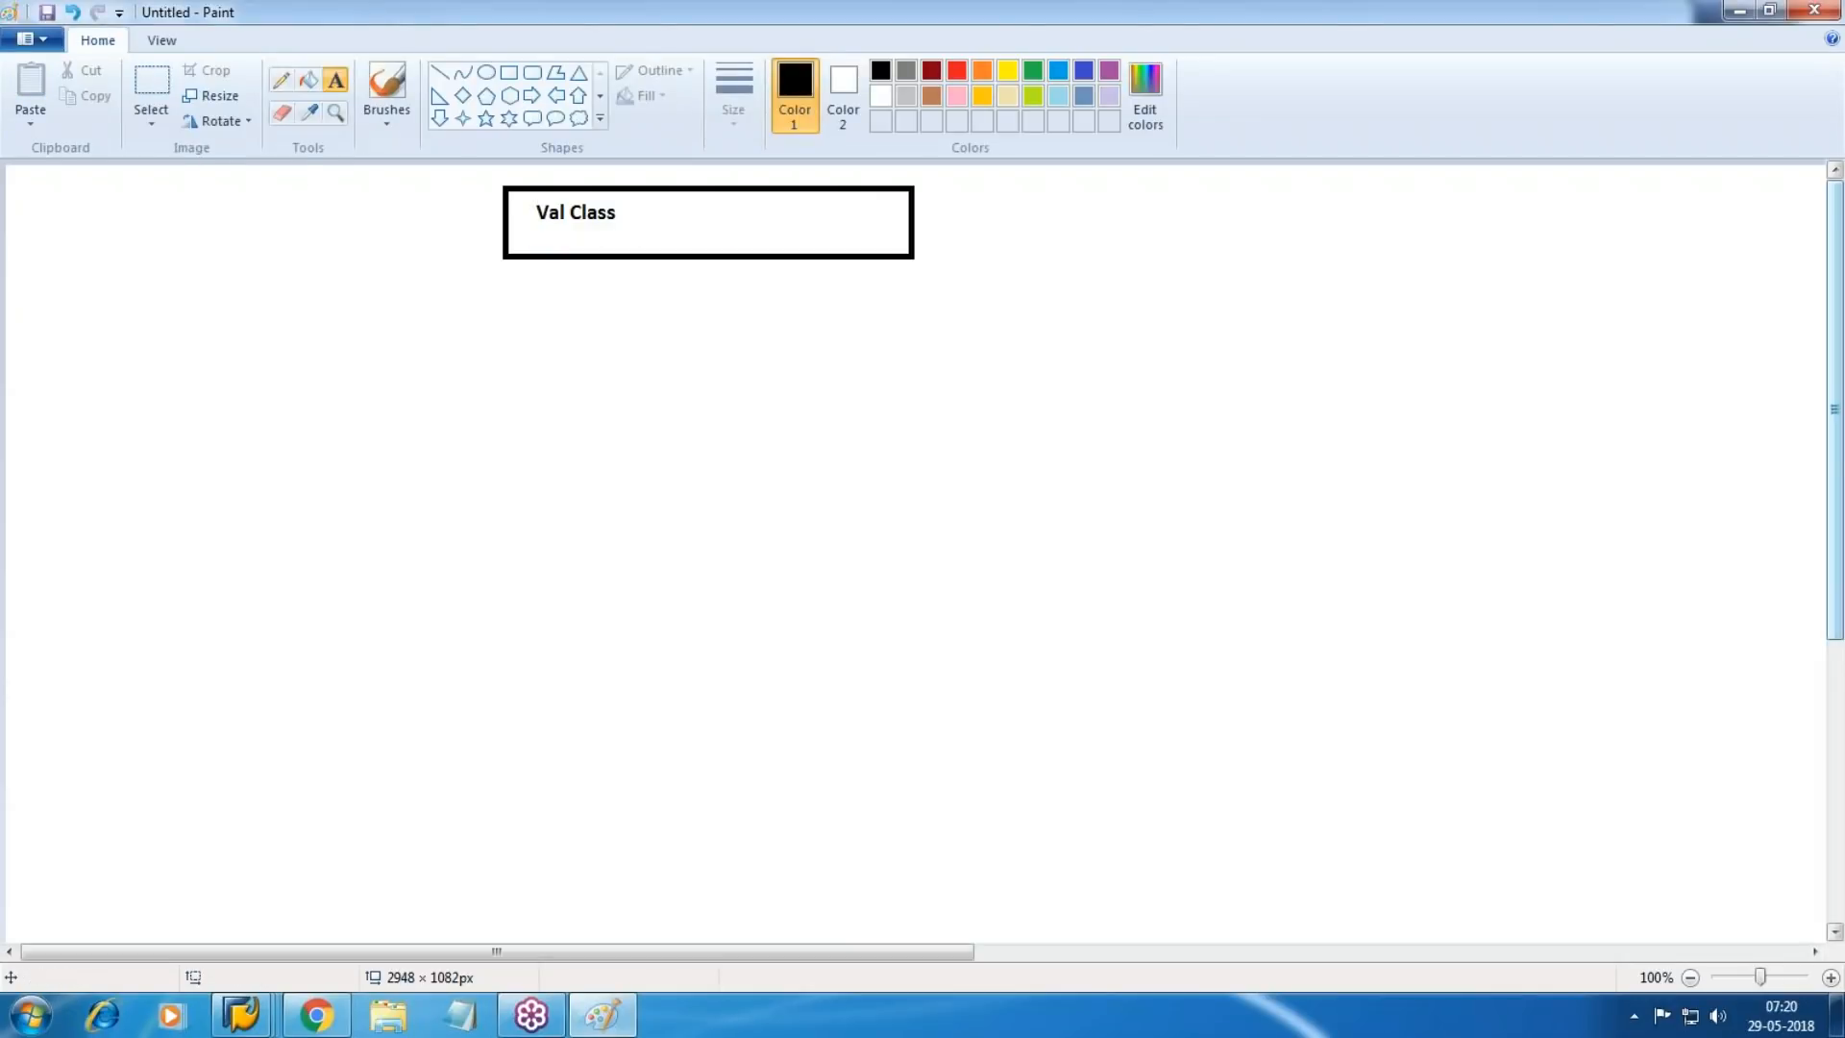
Draw two more rectangles side by side below the "Val Class" box.
click(509, 73)
drag(265, 355, 664, 454)
drag(844, 366, 1198, 435)
Label the rectangle below and left of "Val Class" with "MAT MASTER" and "Accounting Tab", and switch to material 2387's accounting data in SAP.
click(335, 79)
drag(282, 366, 616, 439)
text(RM)
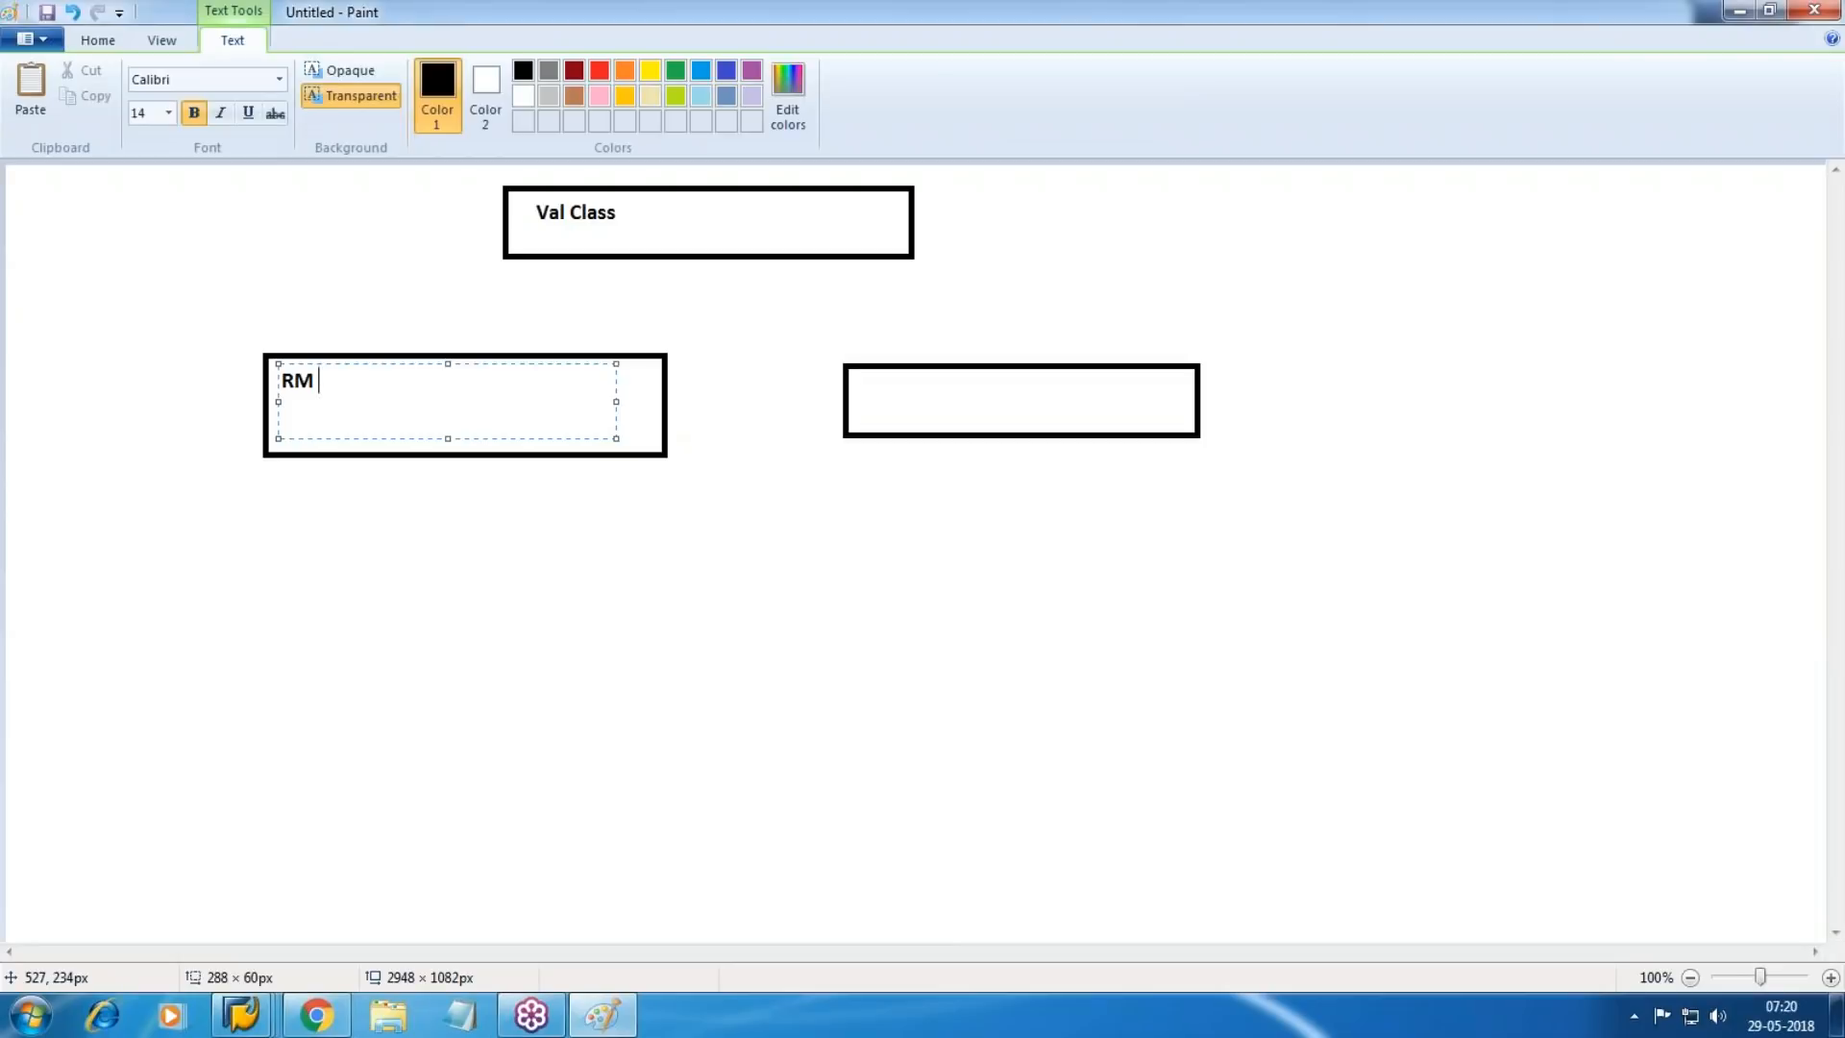
key(BackSpace)
key(BackSpace)
text(MAT MASTER)
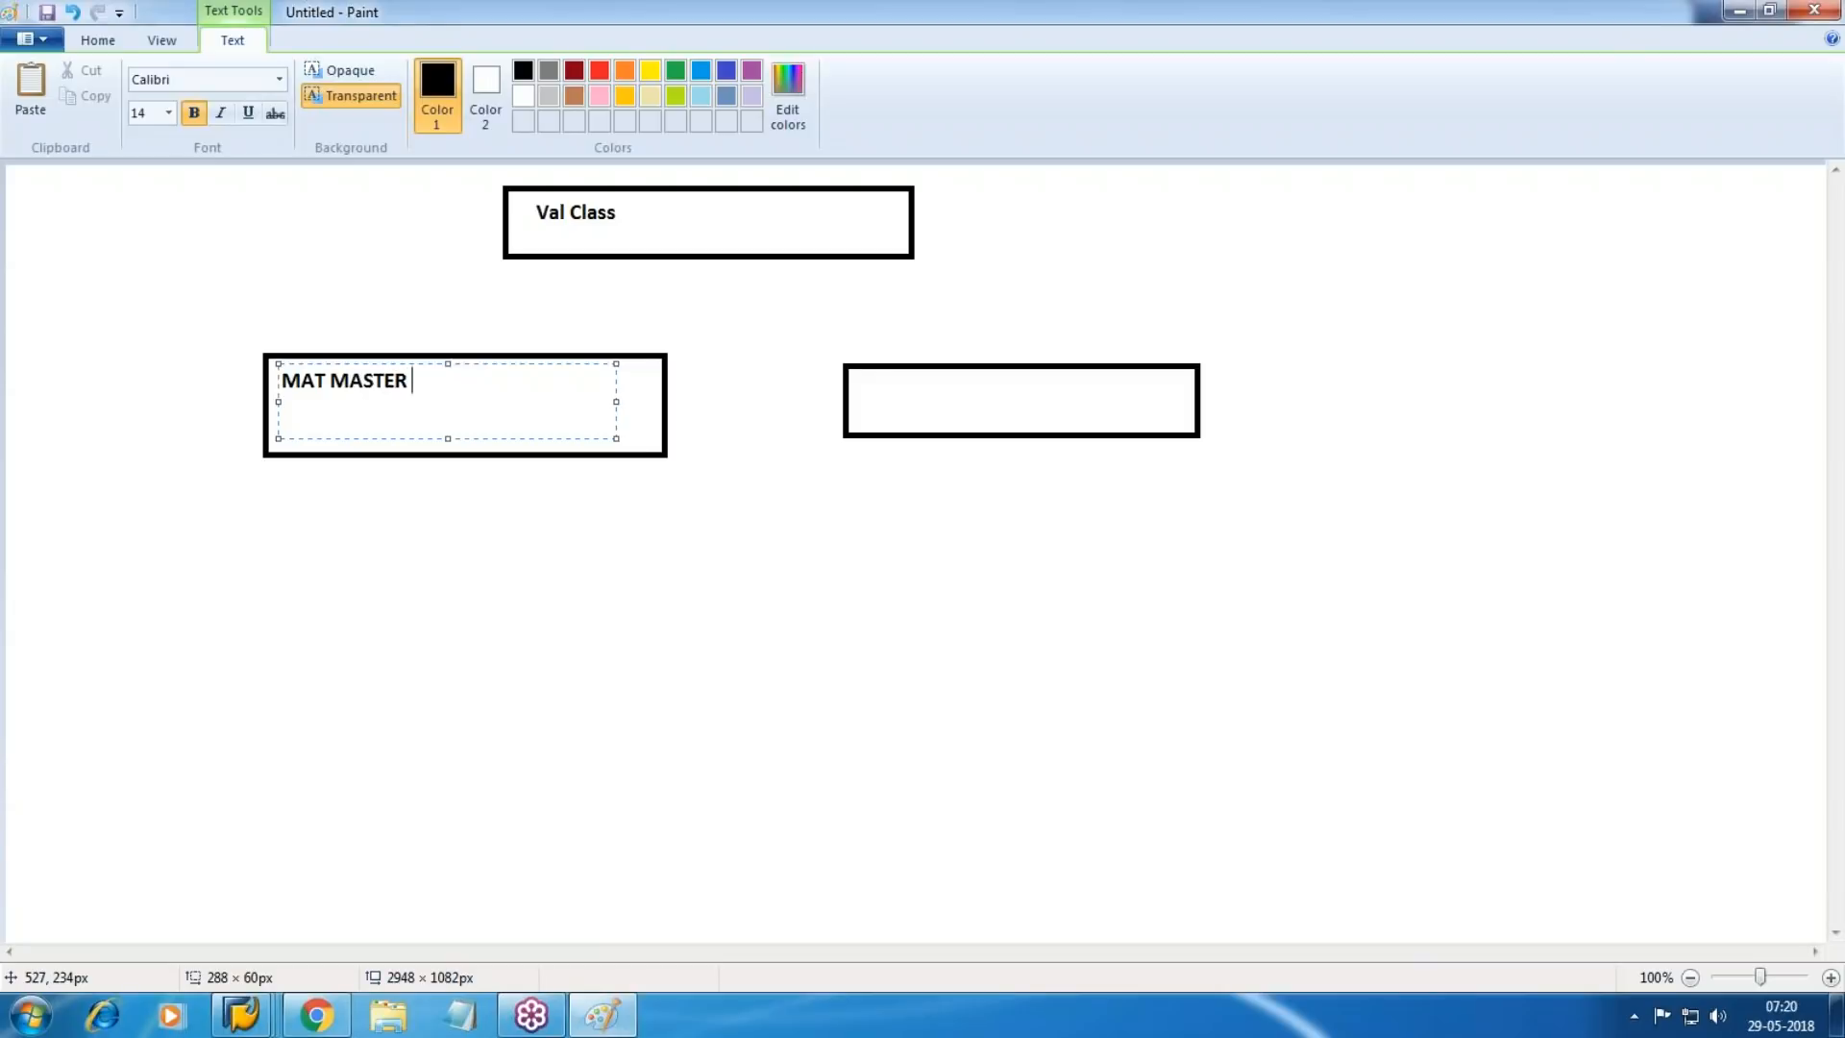
key(Return)
text(Accounting Tab)
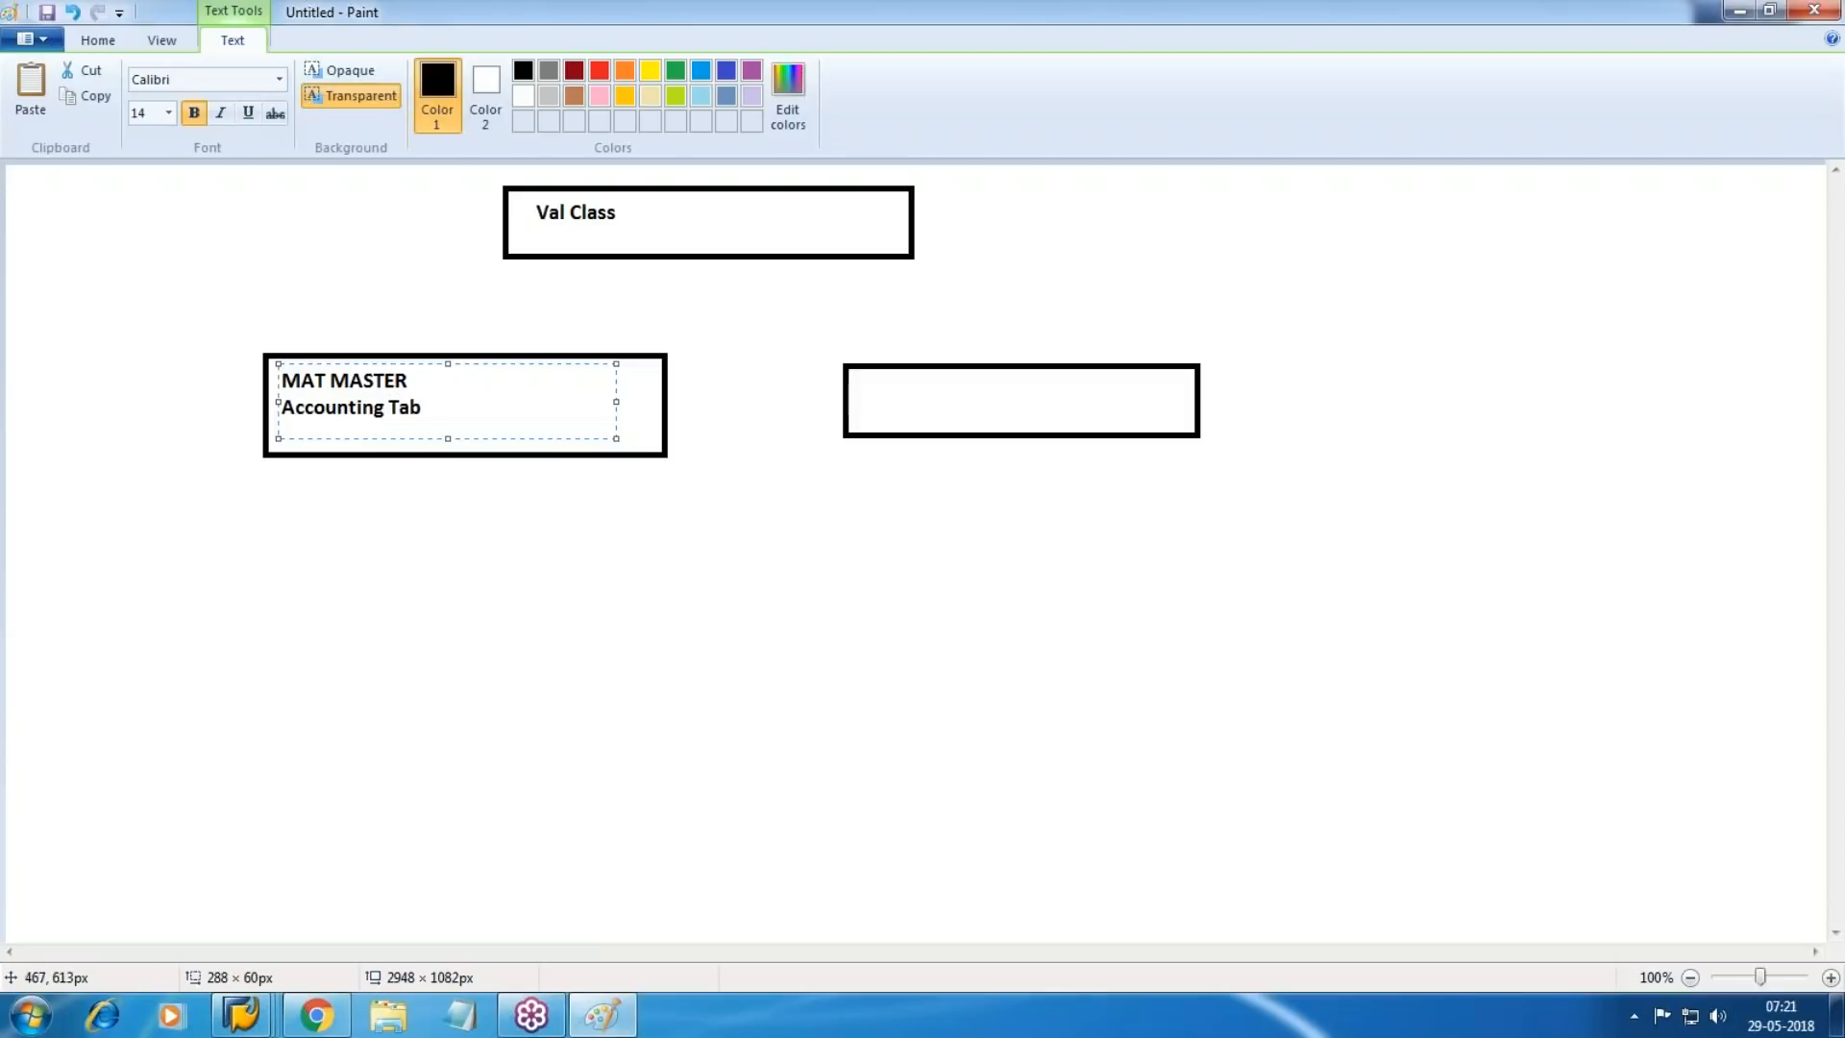
click(241, 1014)
click(629, 897)
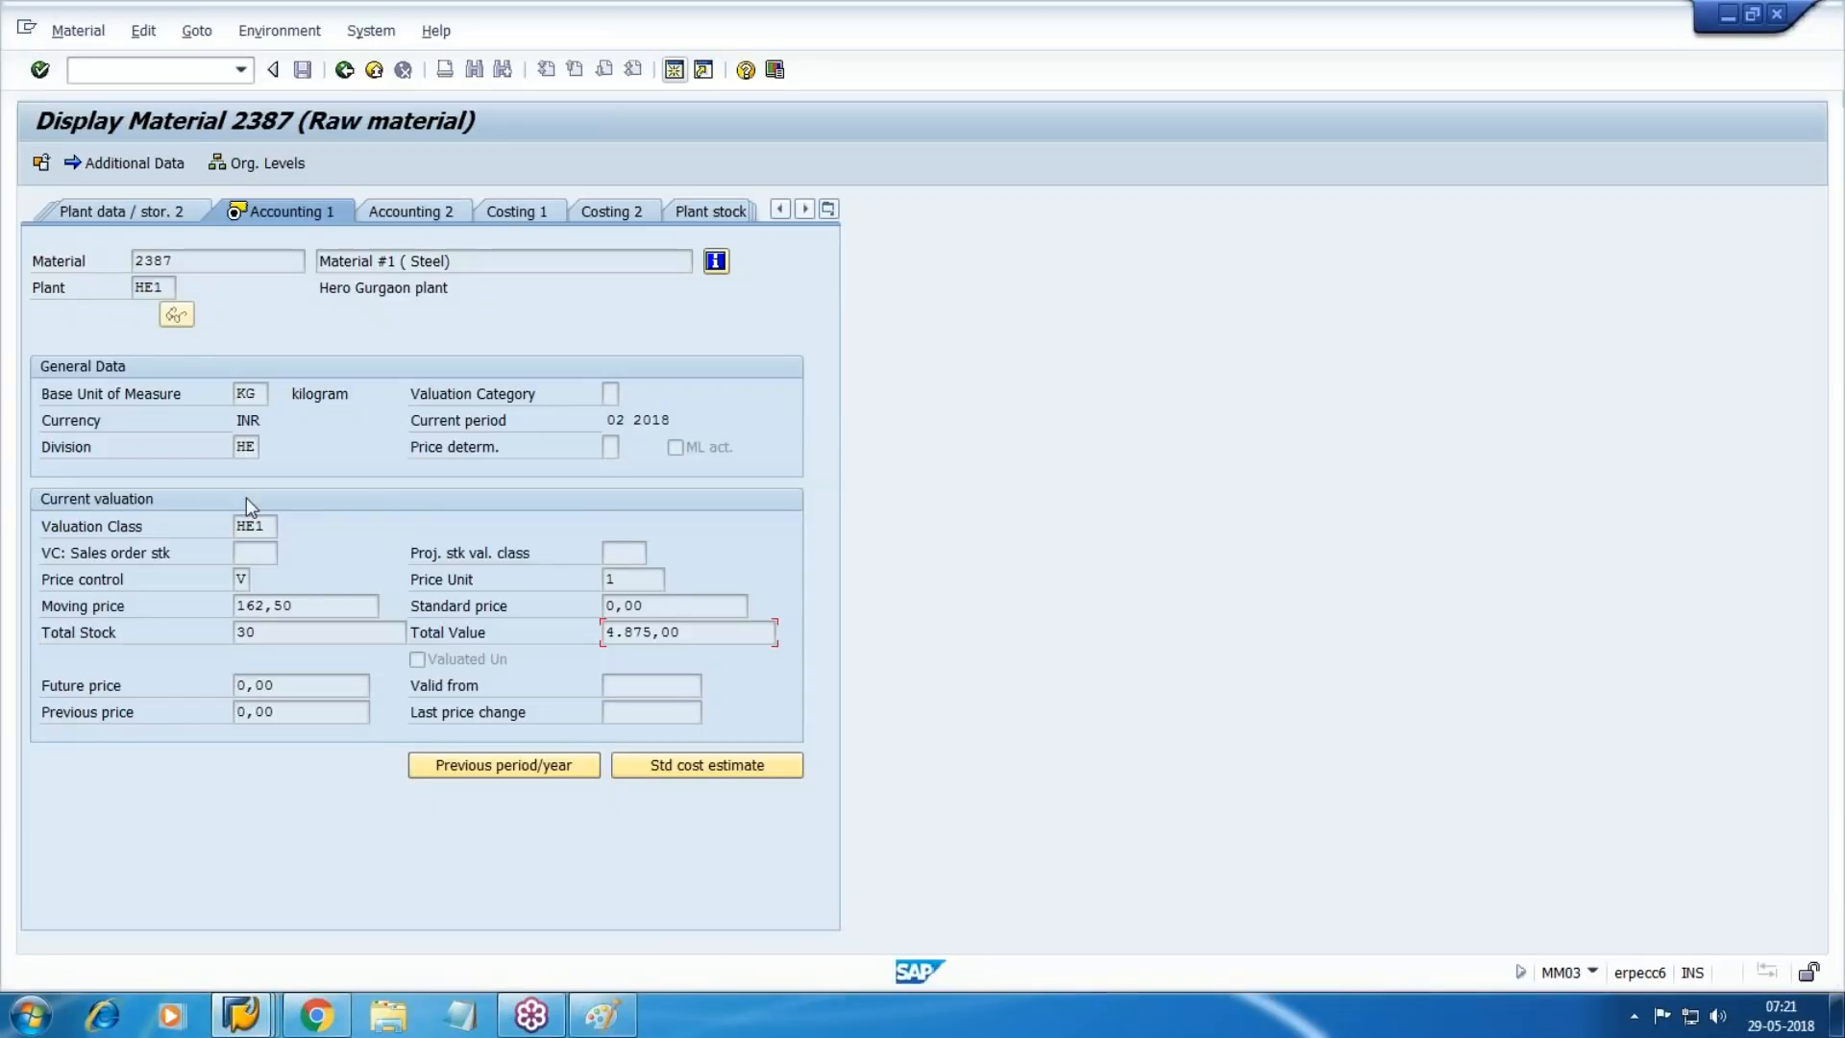
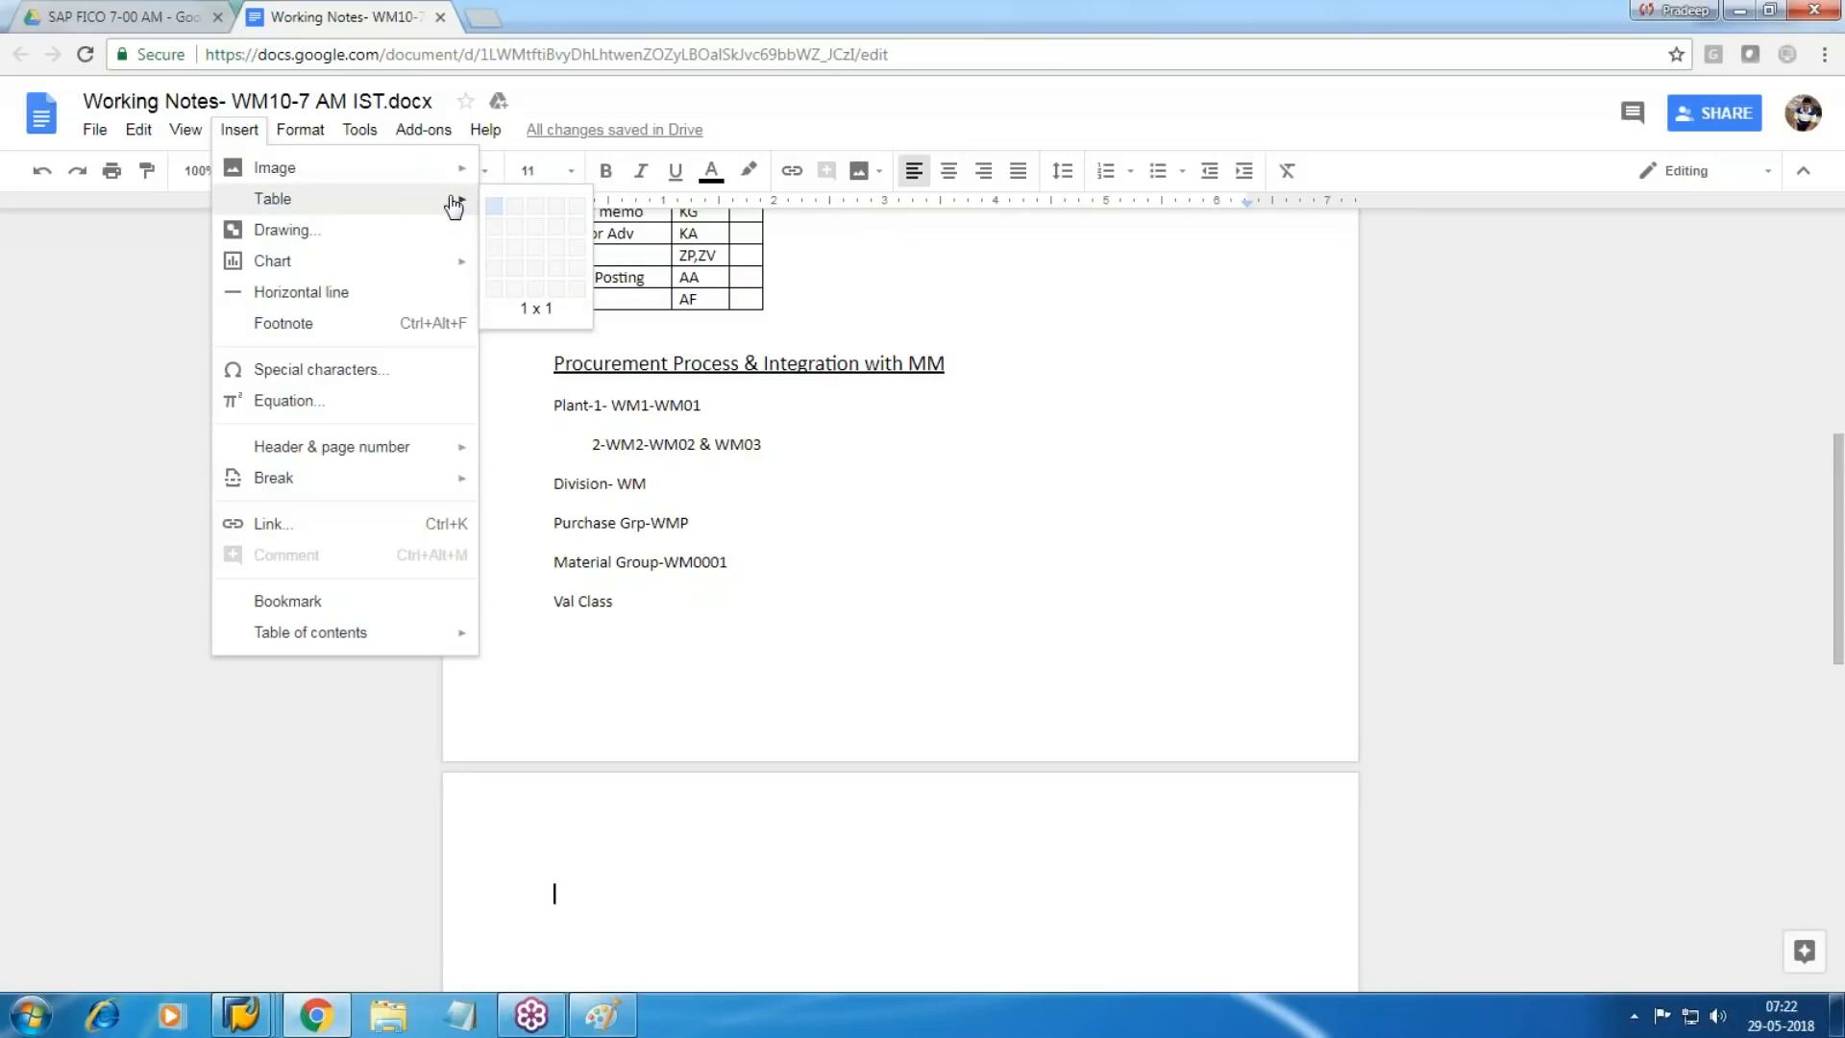
Insert a table with three columns and two rows below the "Val Class" line in the working notes.
click(540, 231)
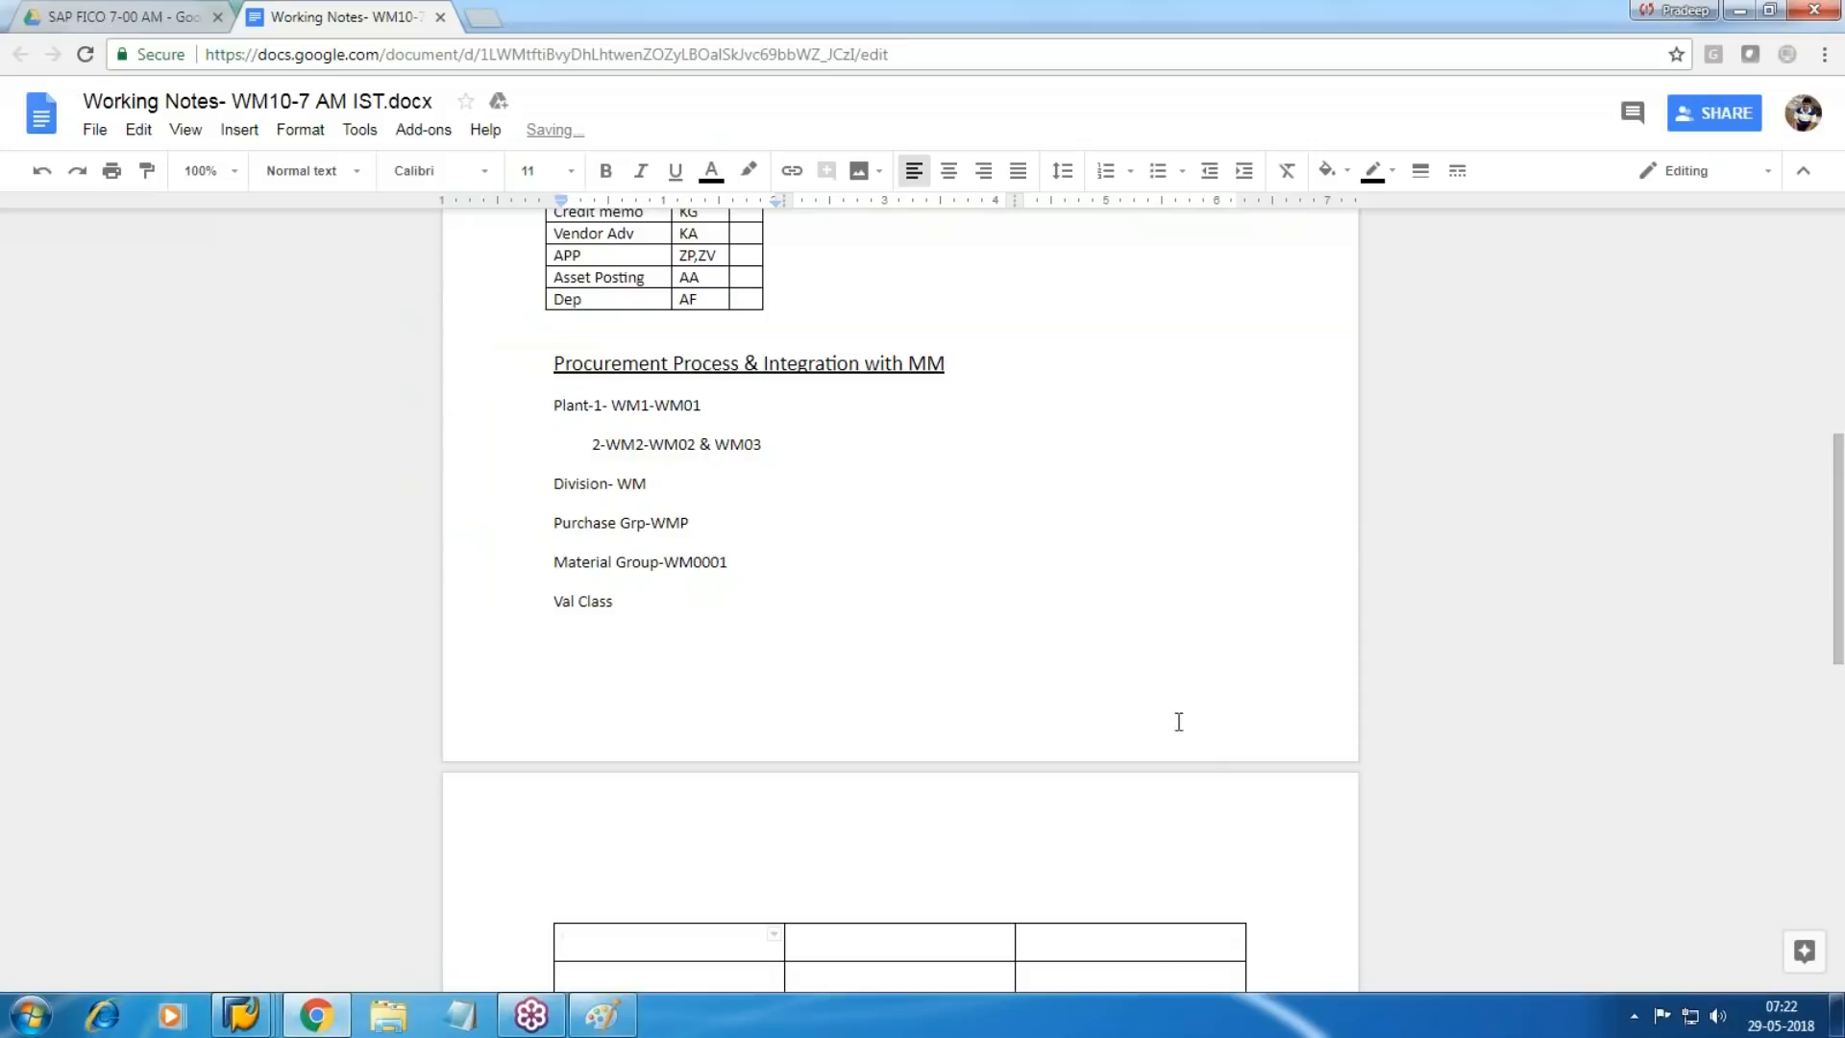
scroll(1218, 734, down, 3)
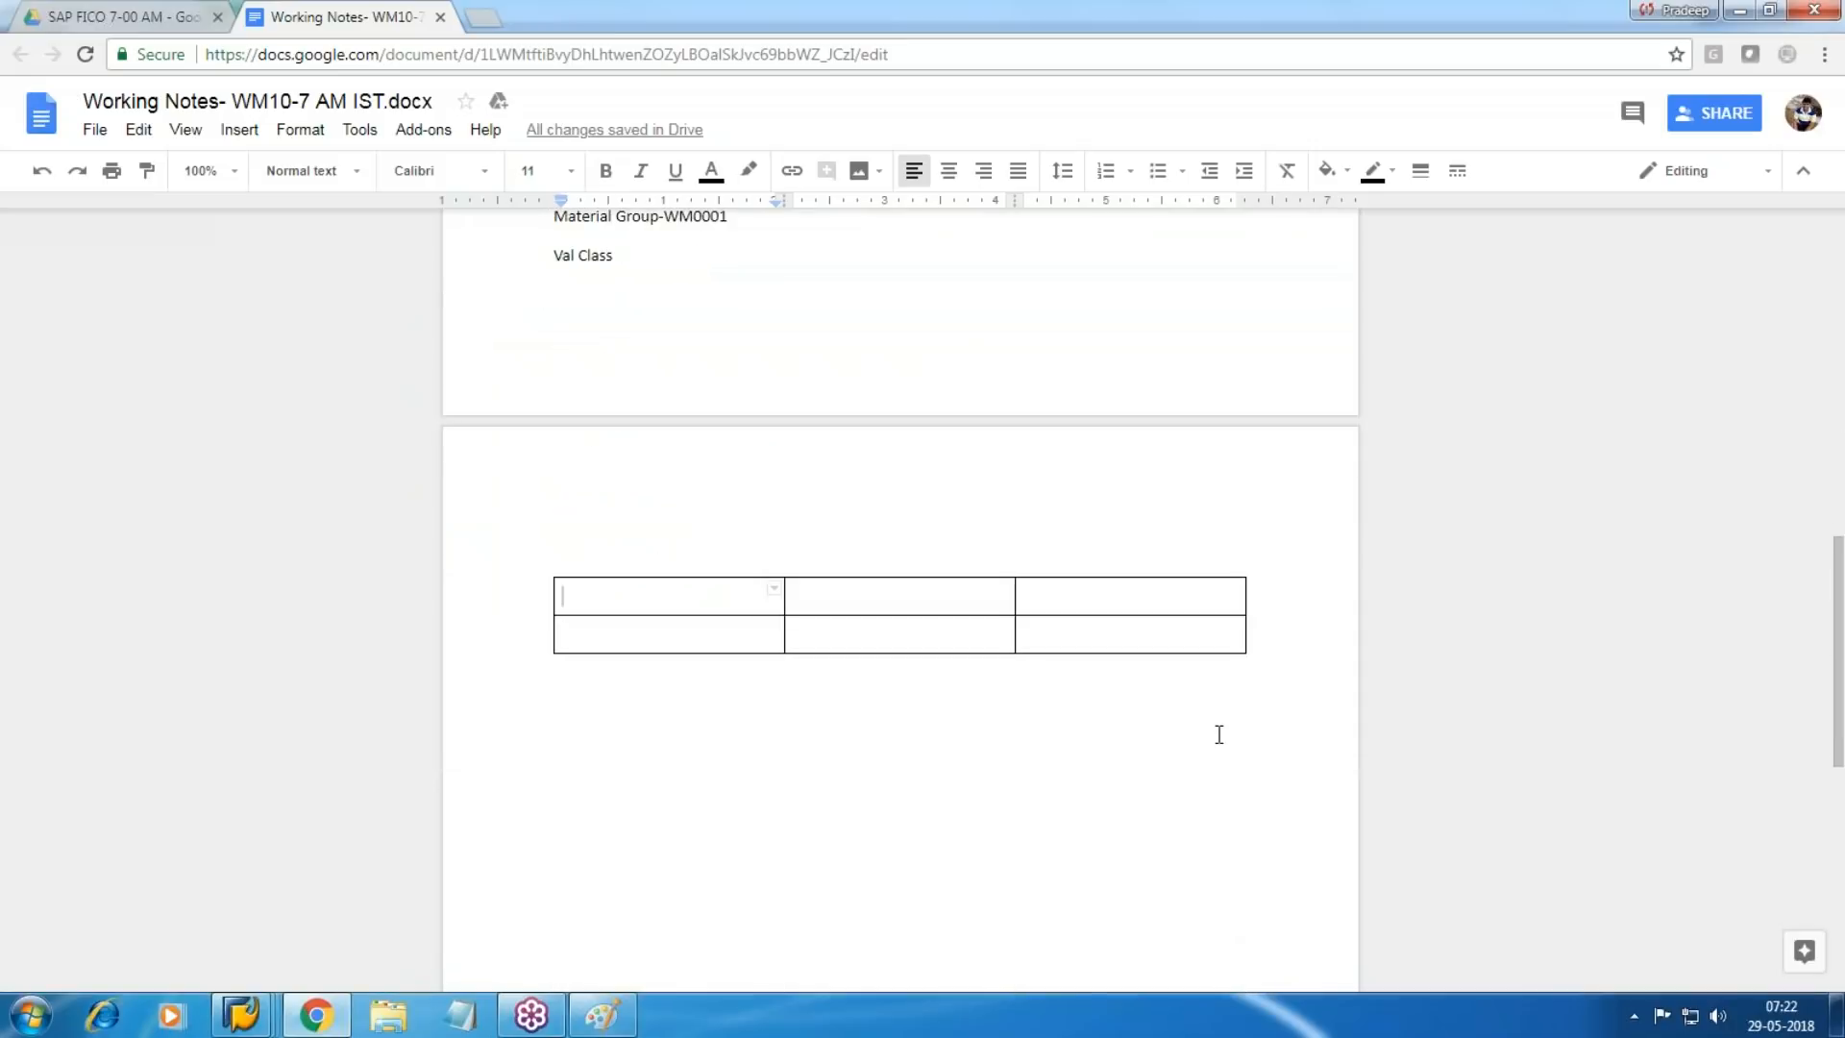
right_click(576, 595)
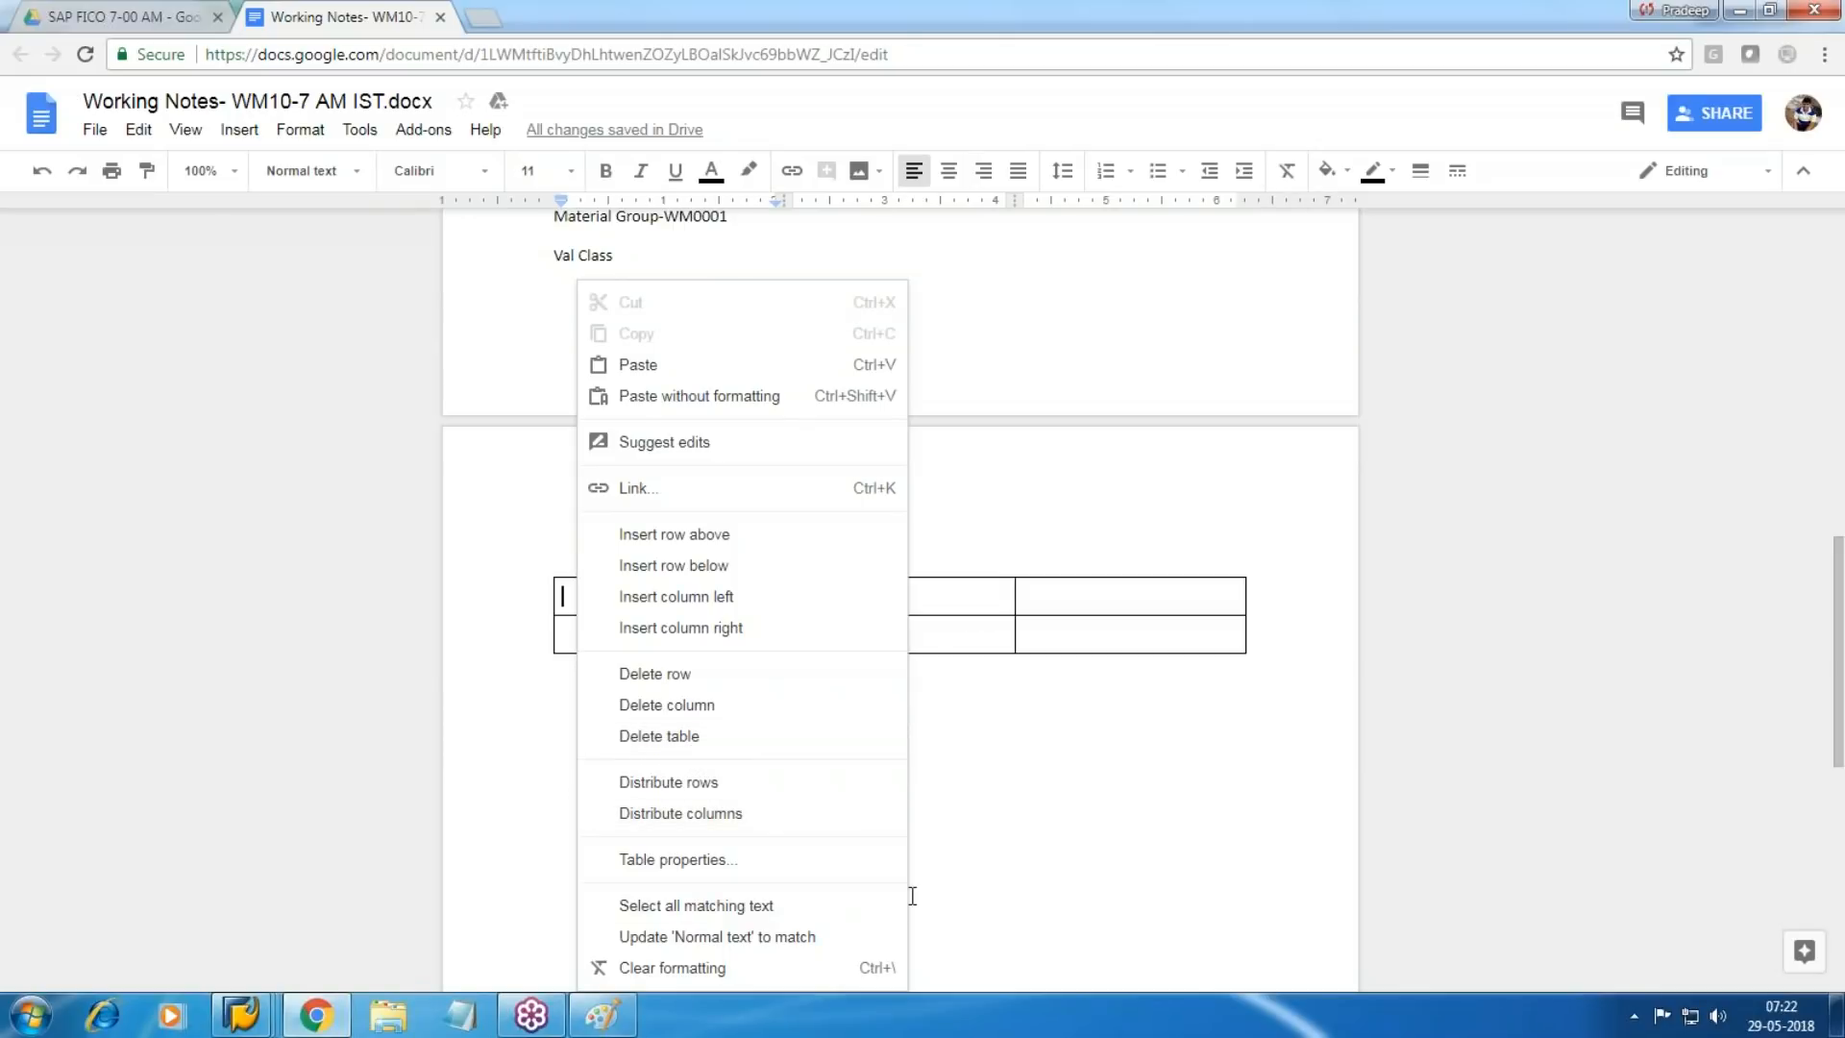
scroll(928, 860, down, 3)
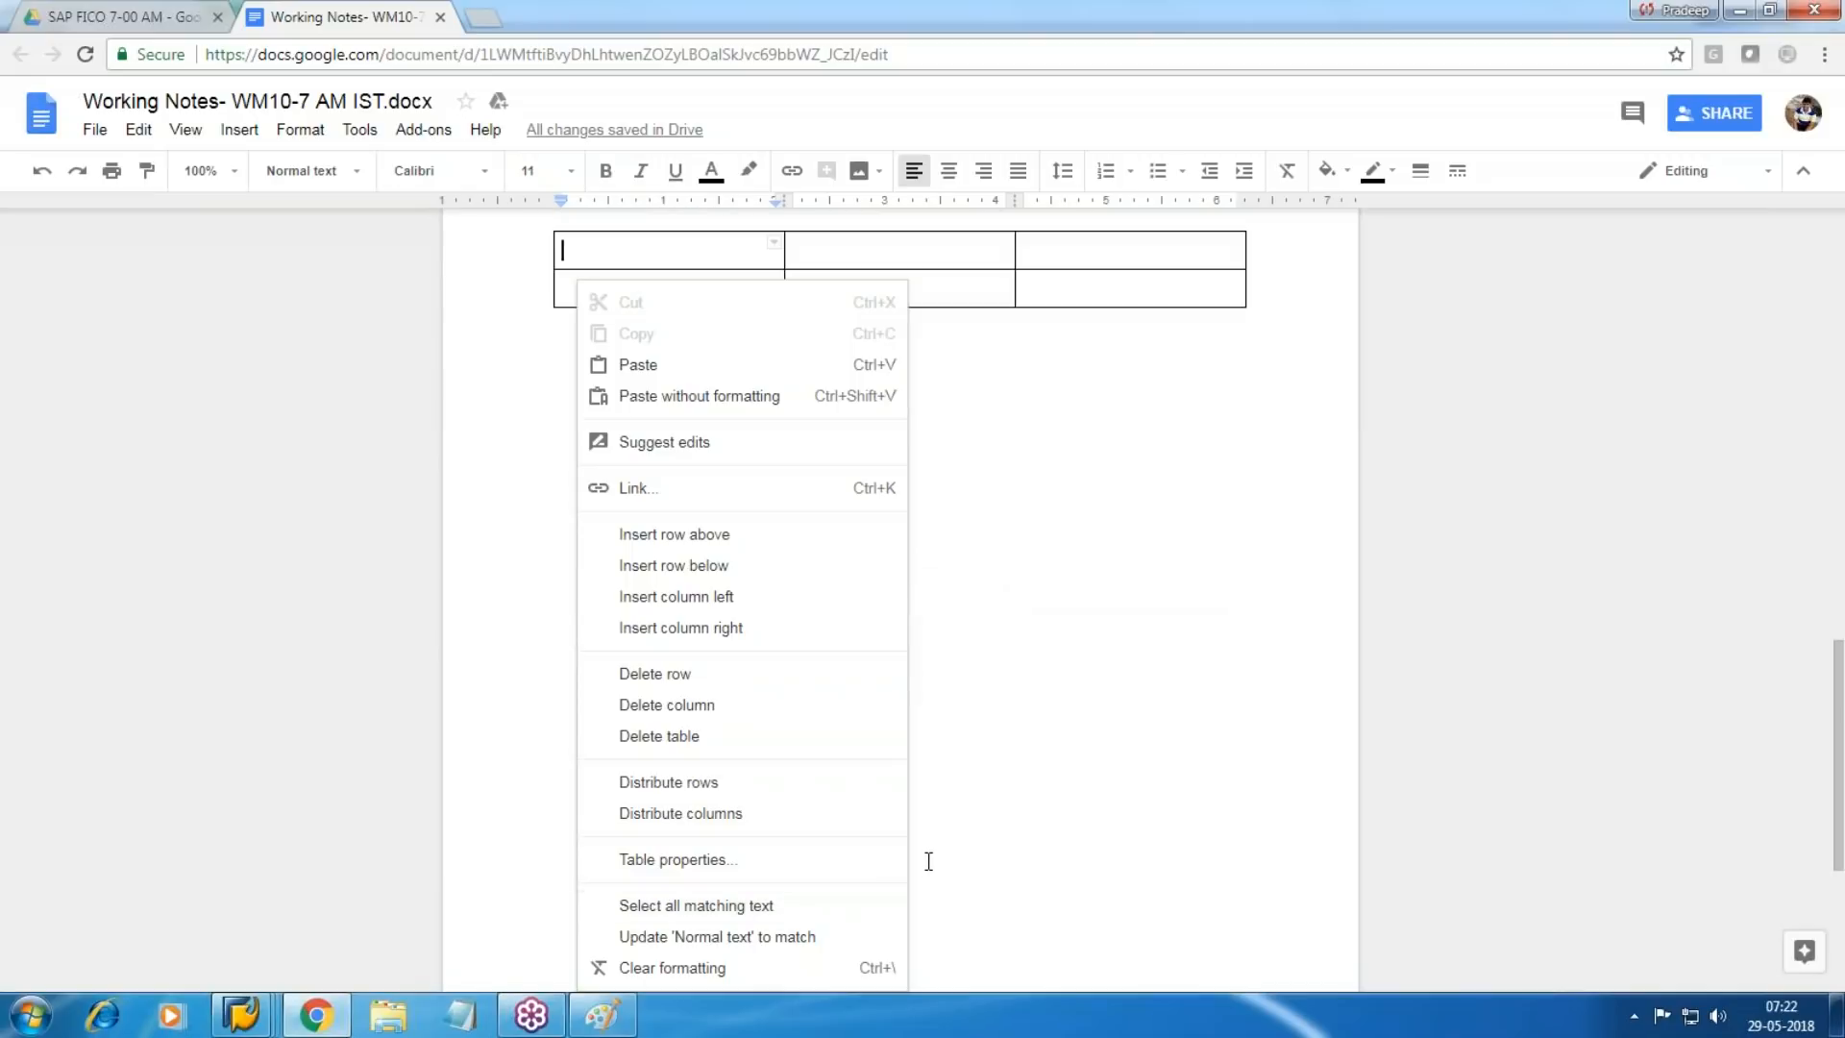
scroll(928, 860, up, 2)
click(1103, 753)
Enter "Raw Material" in the first cell of the new table.
click(602, 487)
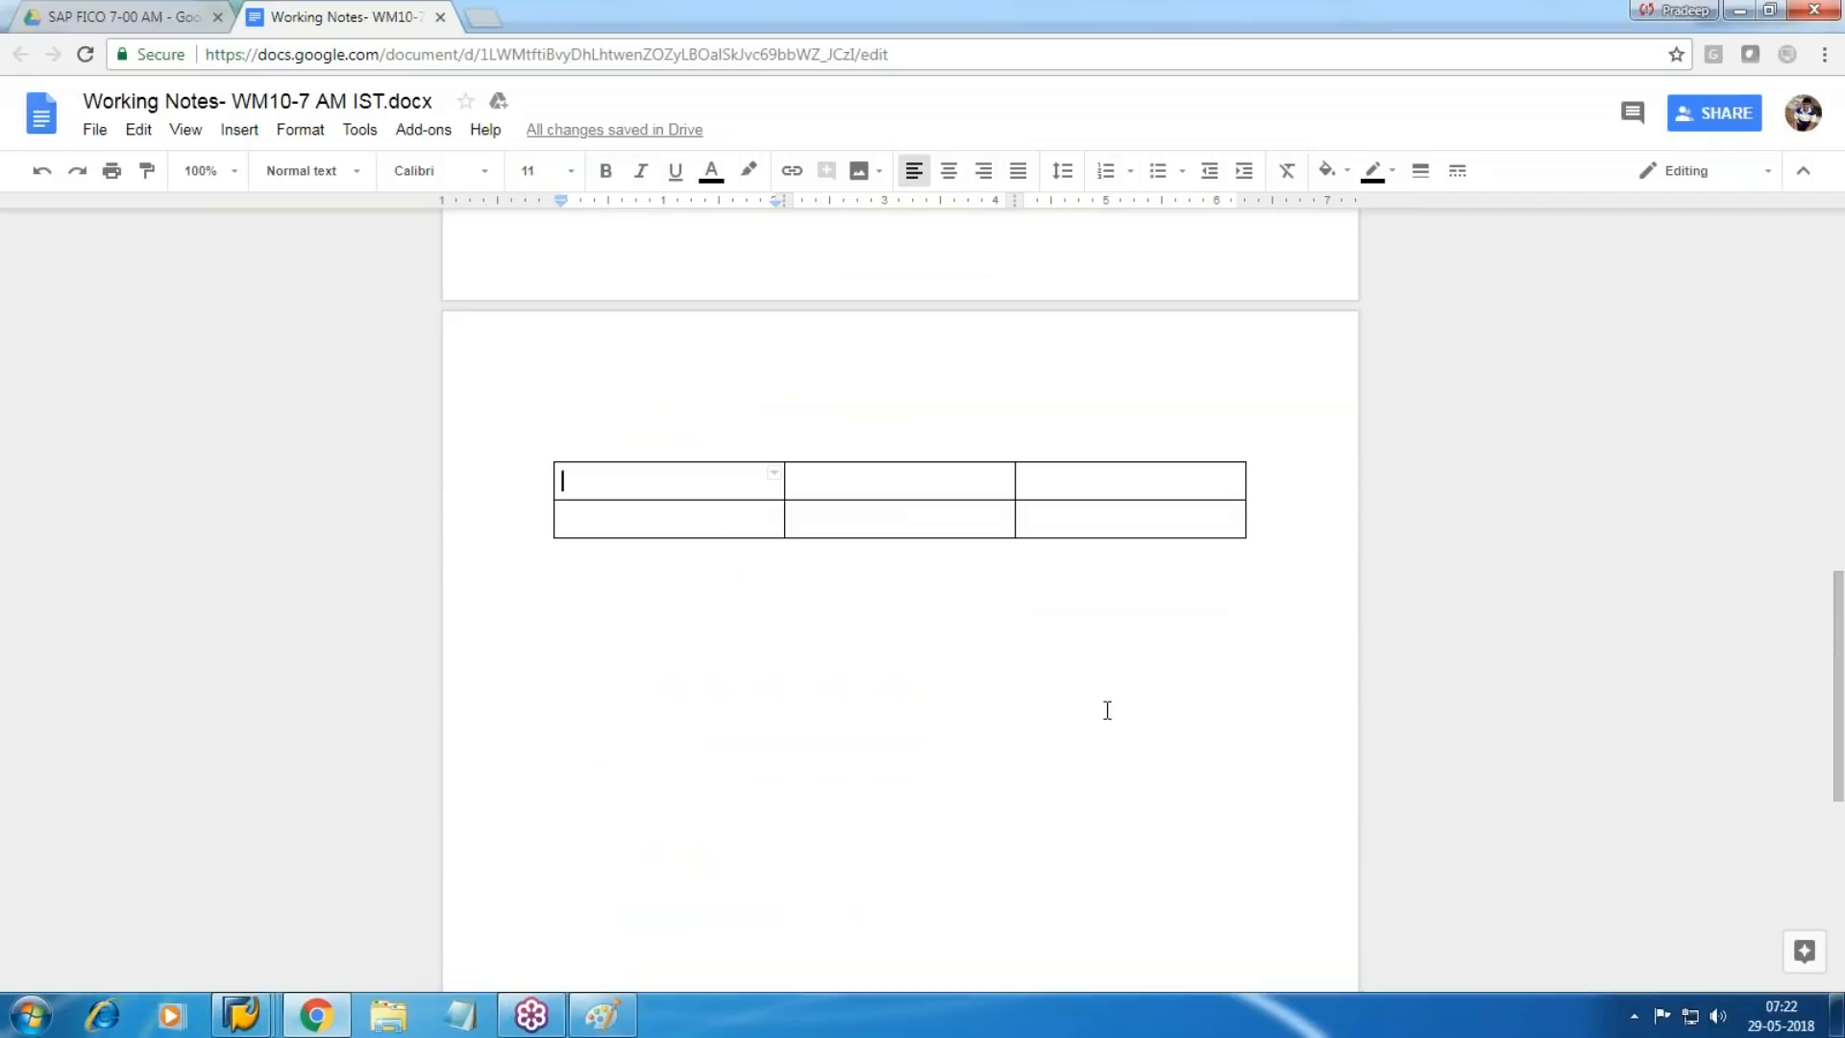
text(W)
key(BackSpace)
text(Raw )
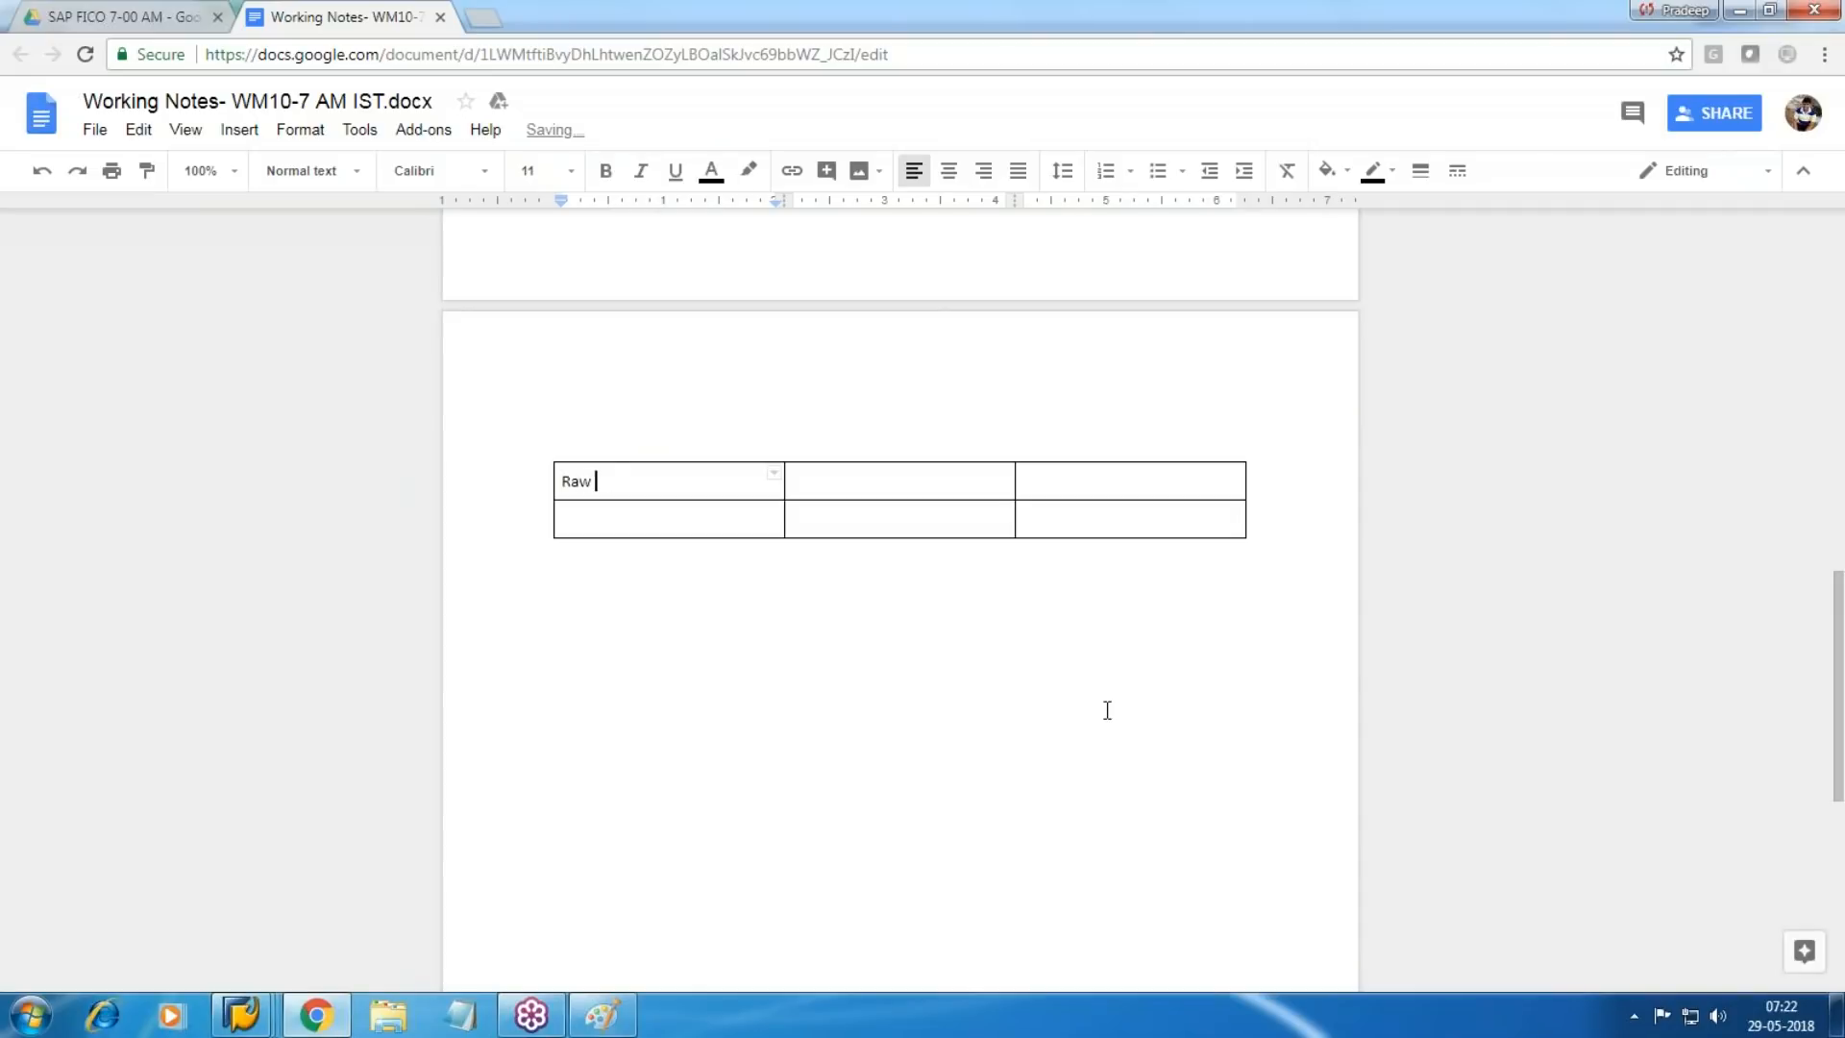
text(Material)
Enter "SFG" in the second row's first cell and "FG" in the first cell of an added third row.
key(Tab)
key(Tab)
key(Tab)
key(Tab)
key(shift+Tab)
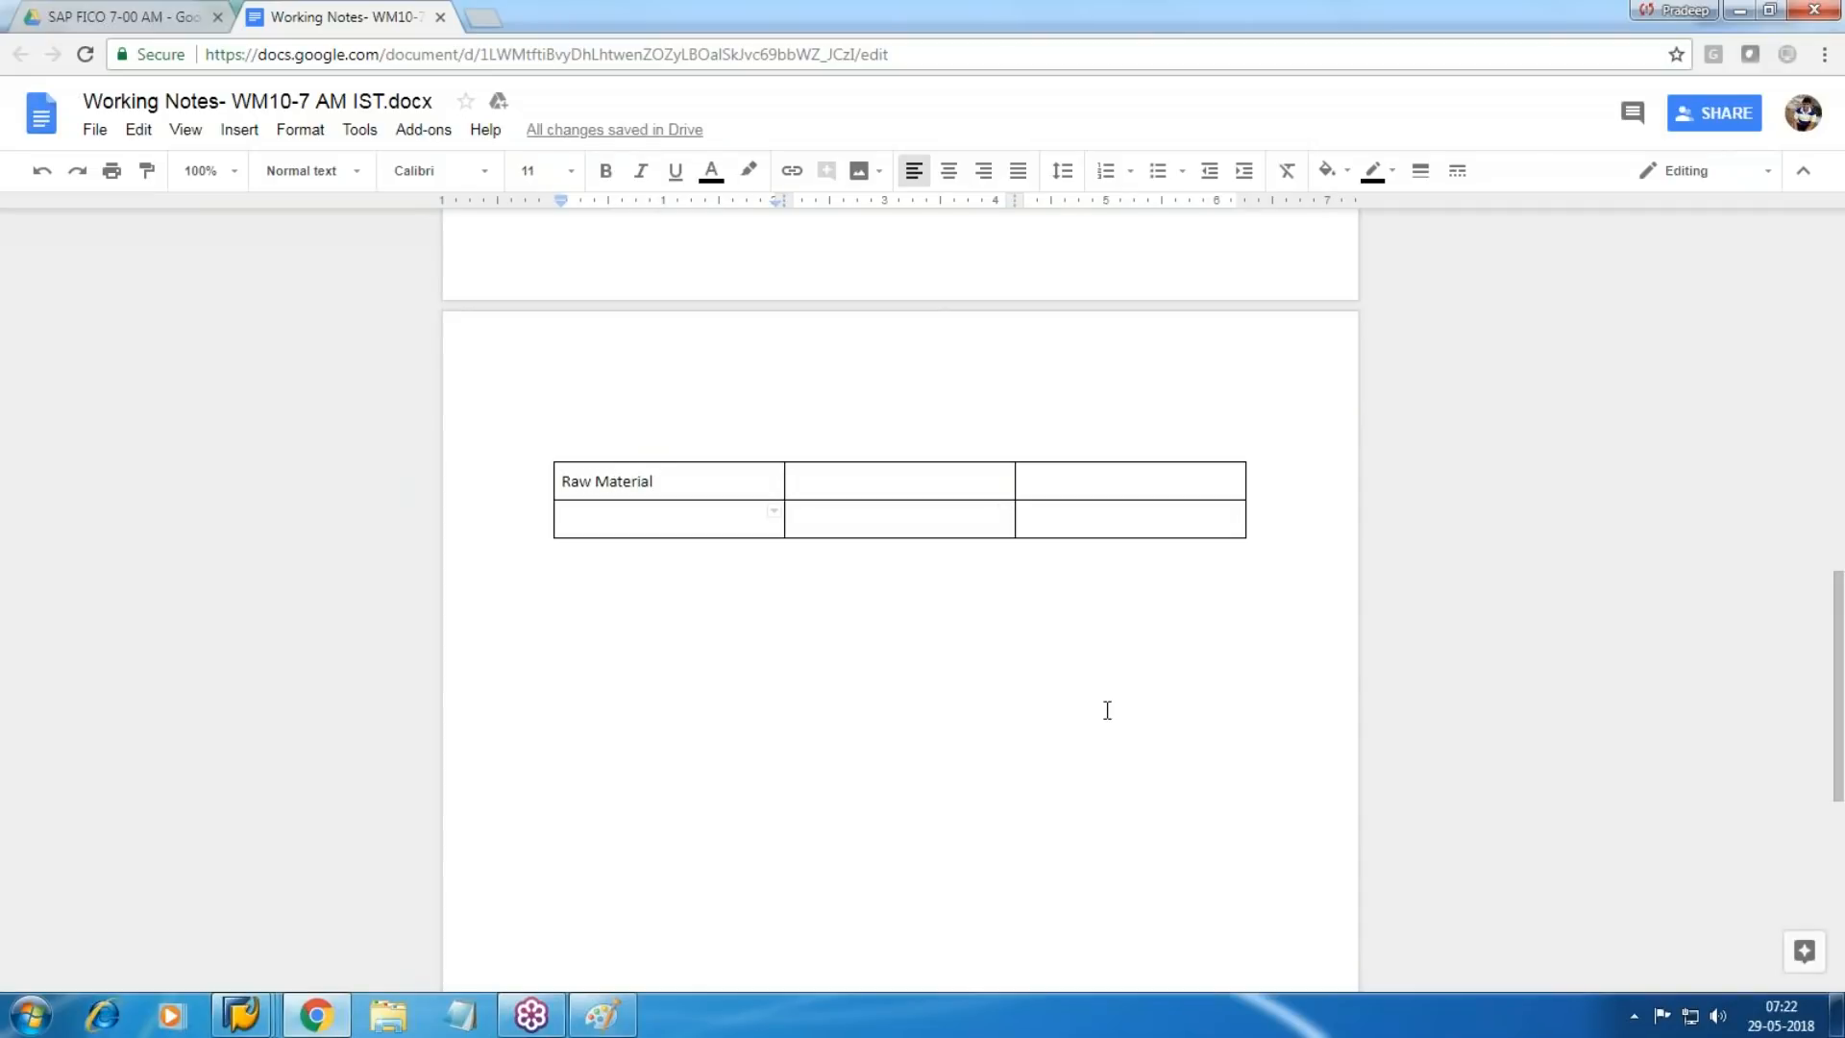
text(SFG)
key(Tab)
key(Tab)
key(Tab)
key(Tab)
key(shift+Tab)
text(FG)
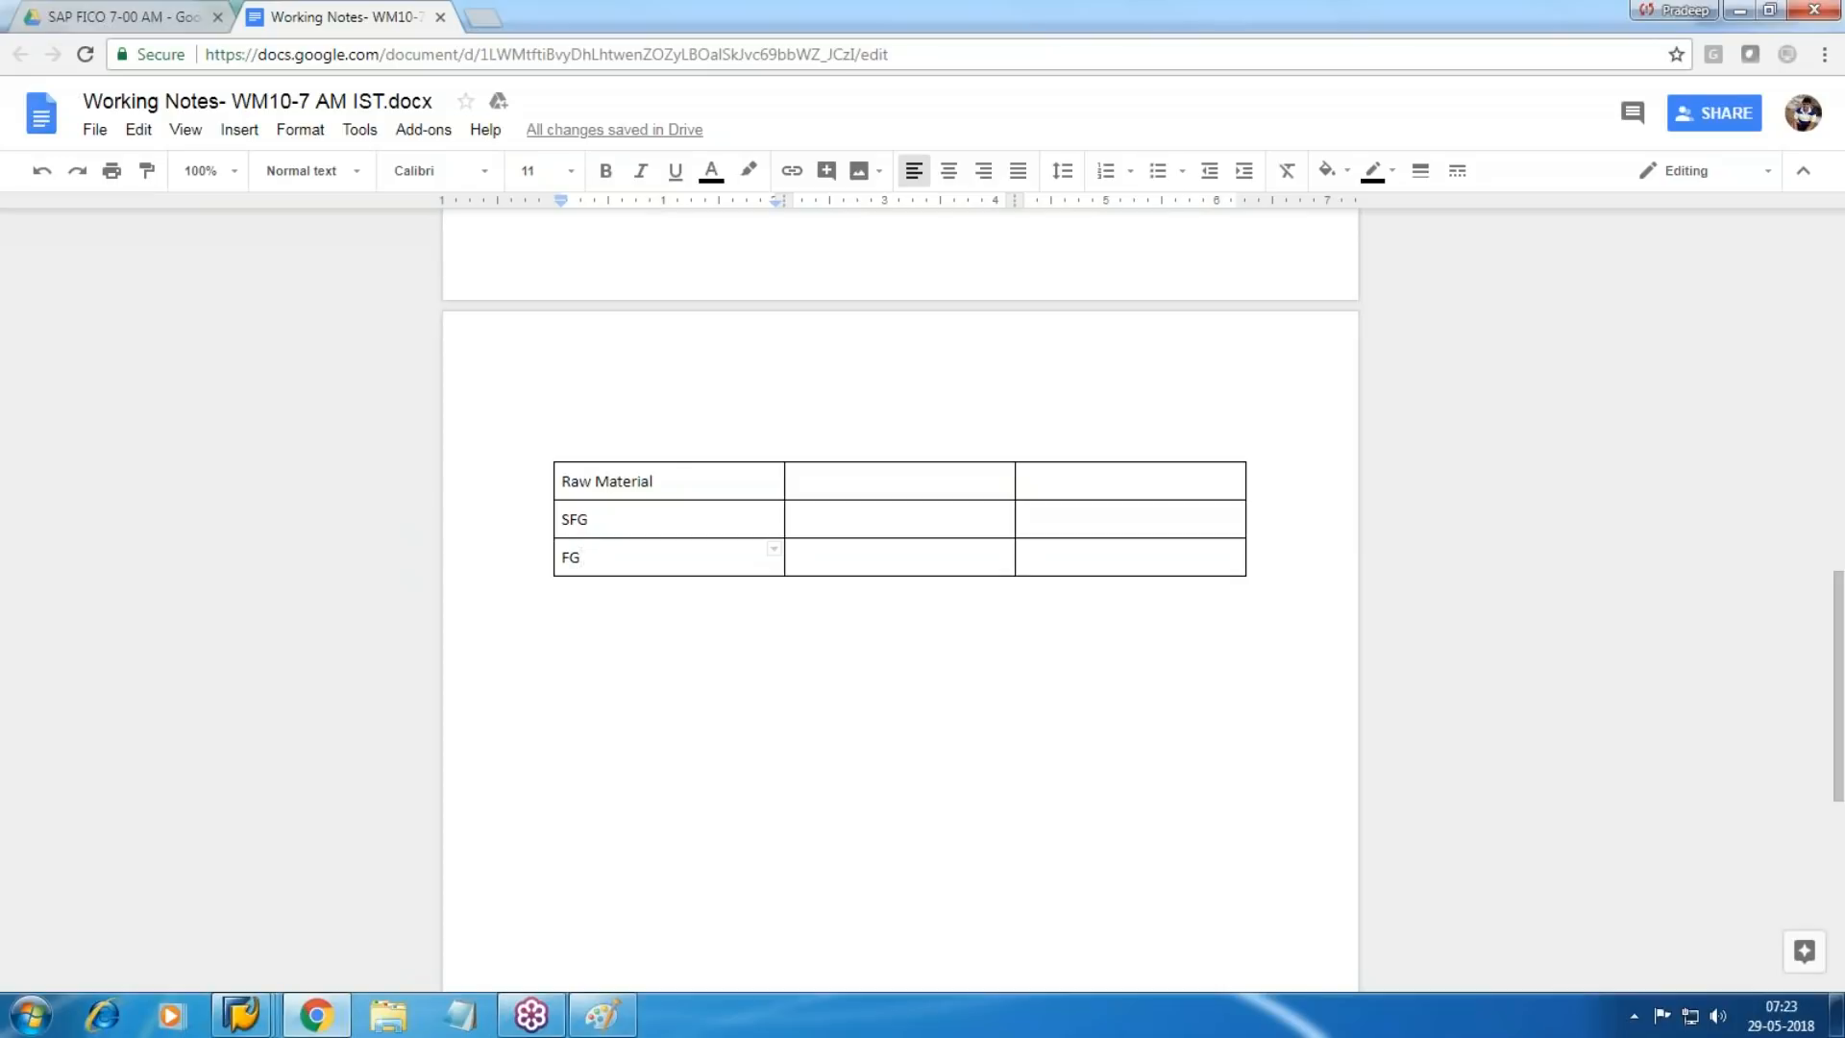
Fill the table's second column with 3000 for Raw Material, 7900 for SFG and 7920 for FG.
click(678, 477)
key(Tab)
text(3000)
key(Tab)
key(Tab)
key(Tab)
text(7900)
click(822, 544)
text(7920)
Fill the table's third column with WM1 for Raw Material, WM2 for SFG and WM3 for FG.
click(1112, 486)
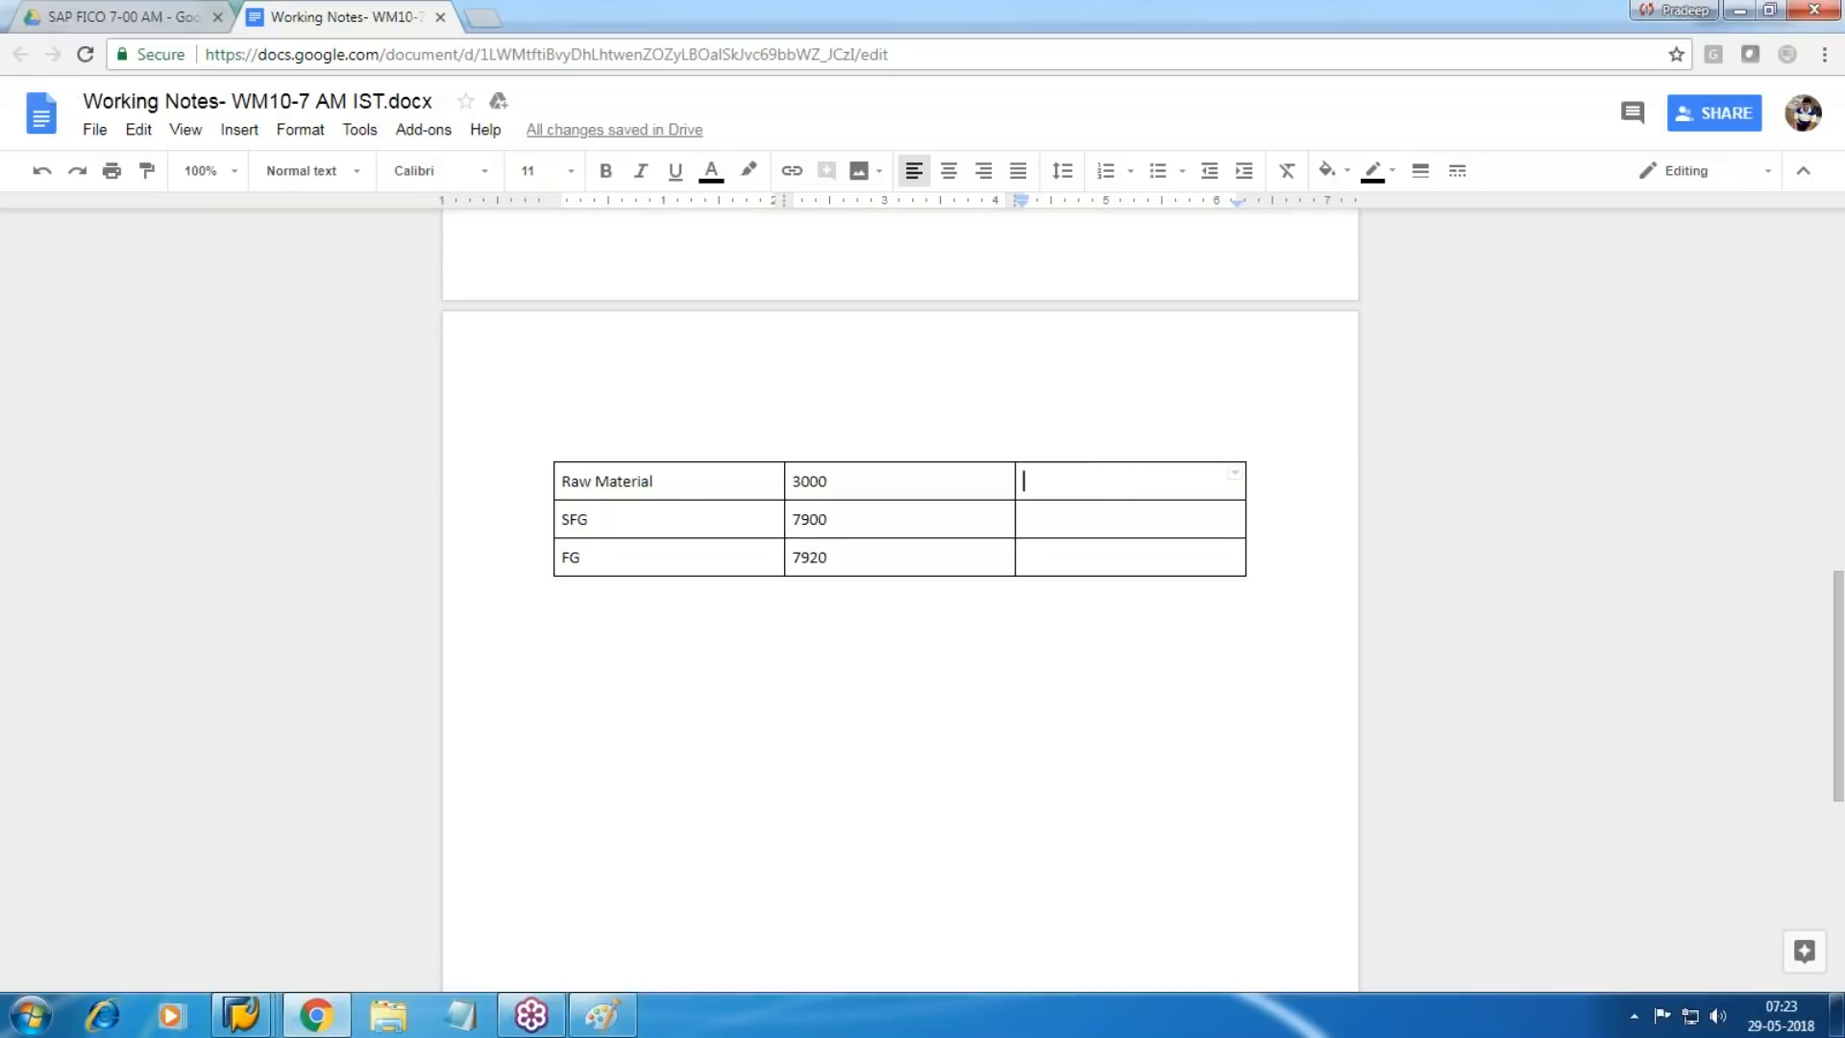
text(WM1)
key(Tab)
key(Tab)
key(Tab)
text(WM2)
key(Tab)
key(Tab)
key(Tab)
text(WM3)
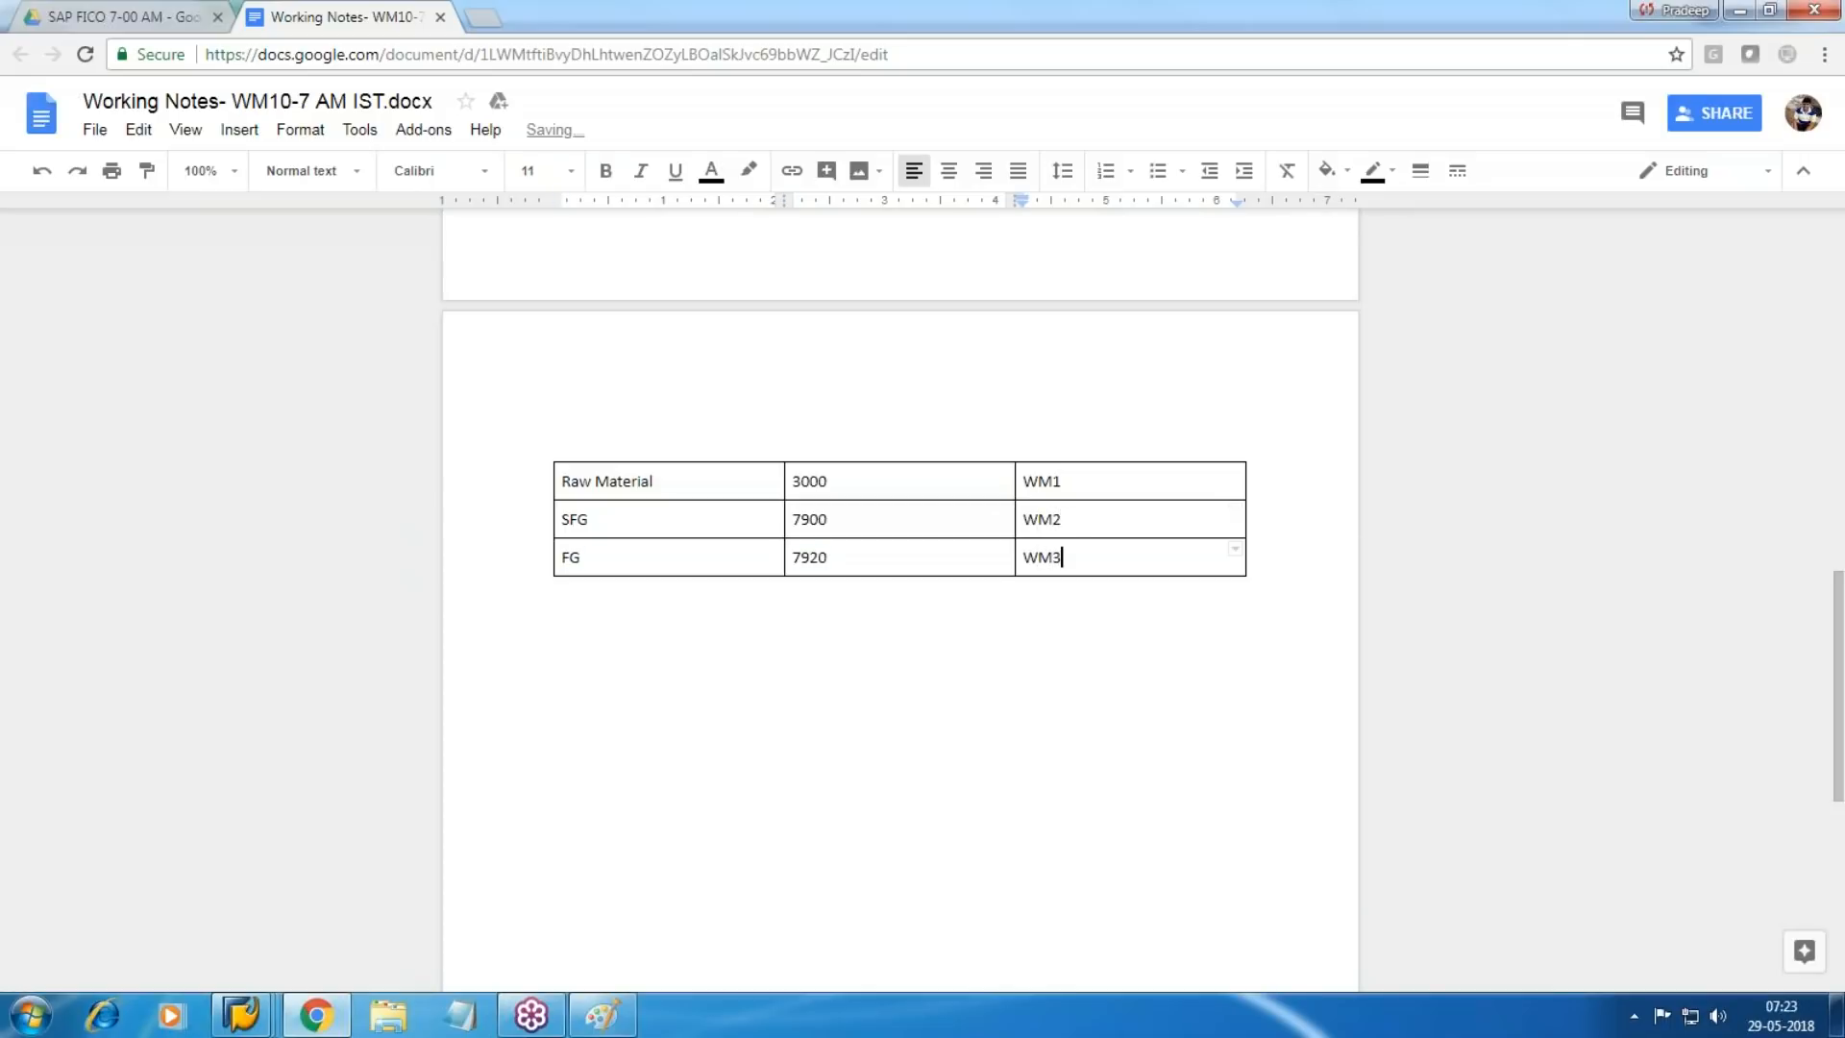
Switch to SAP and close the sessions showing the material stocks list and the stock overview.
mouse_move(245, 1014)
click(1292, 884)
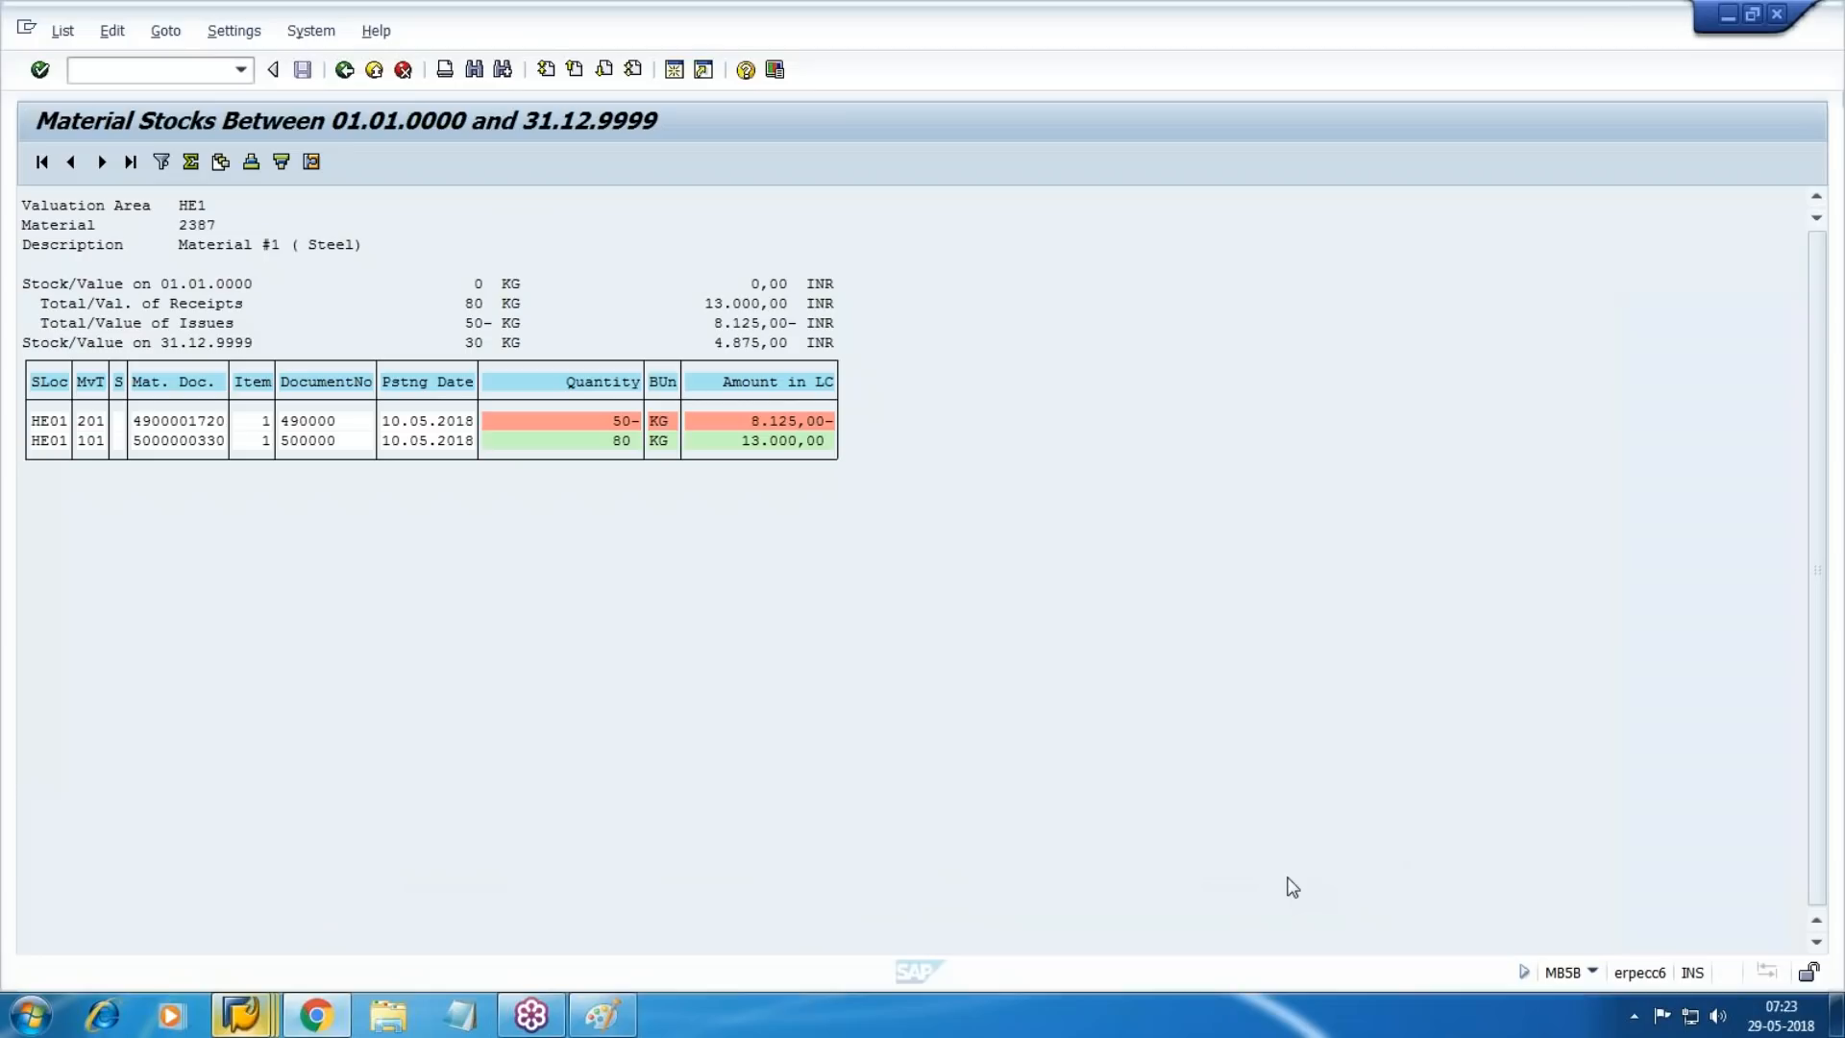
click(377, 72)
click(378, 73)
click(379, 75)
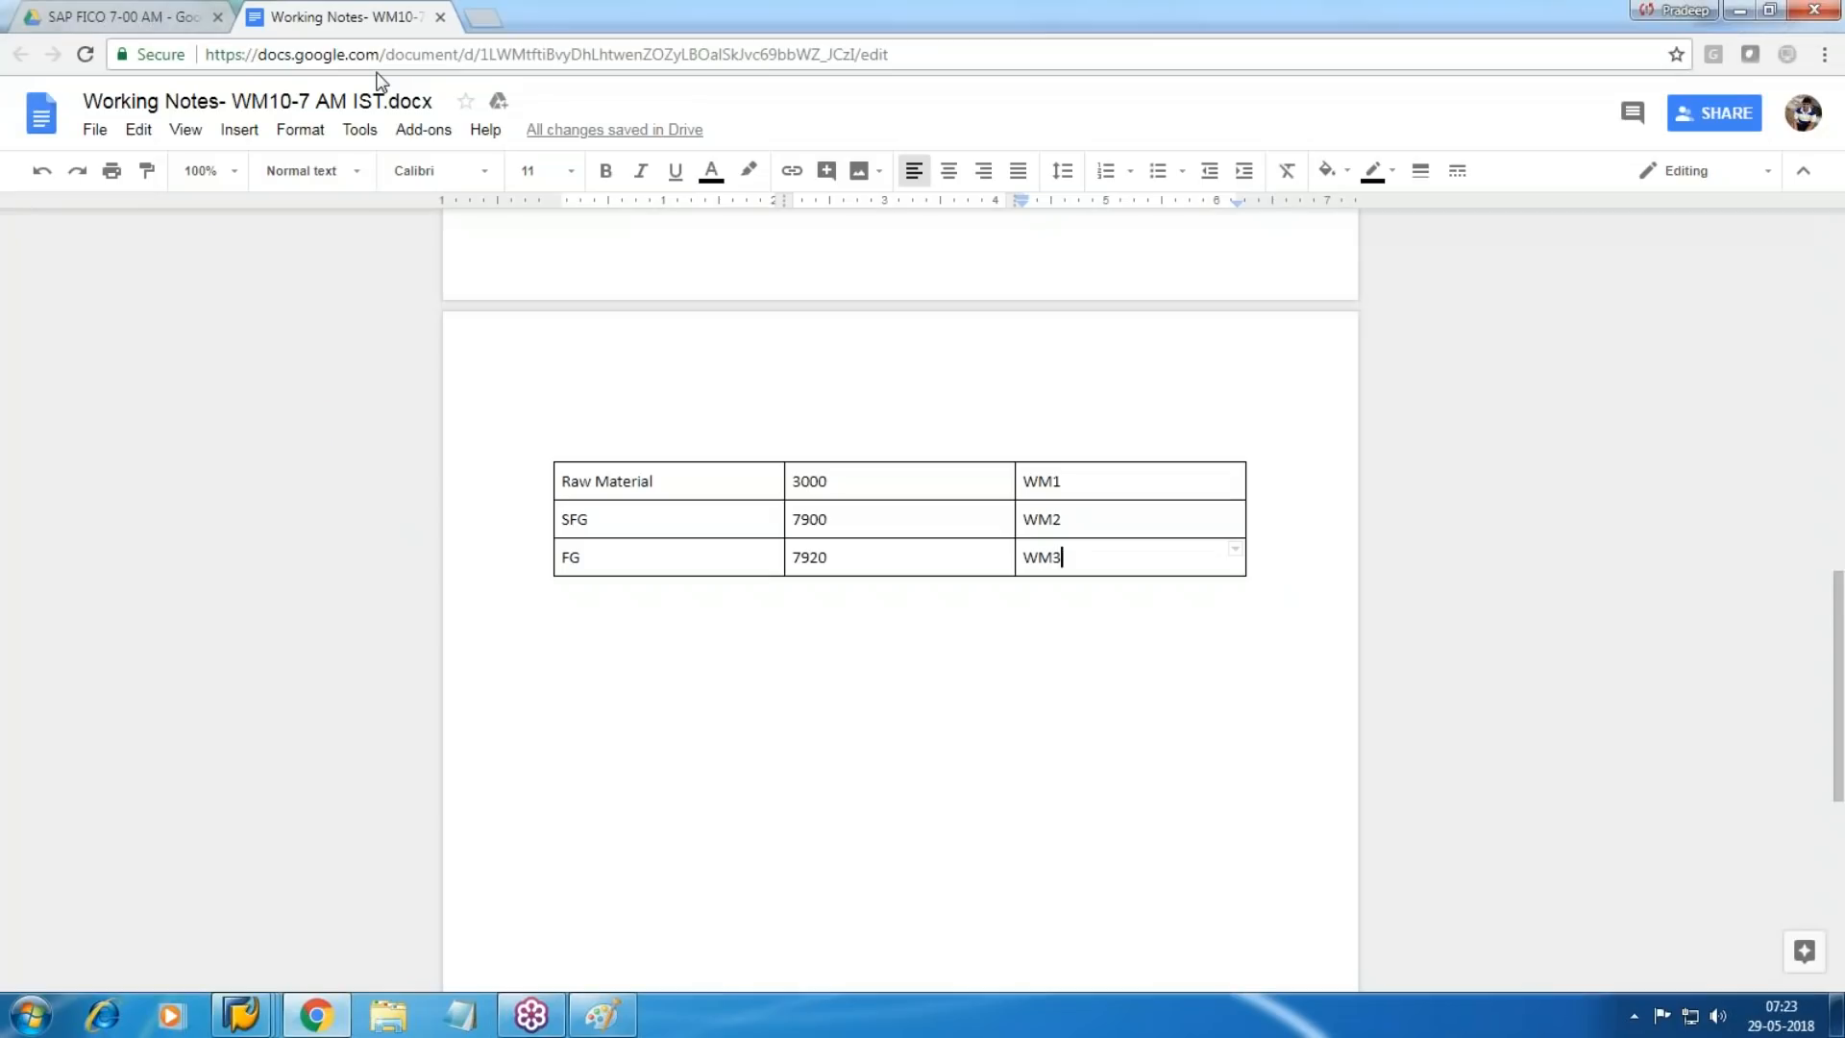
mouse_move(261, 1017)
click(836, 928)
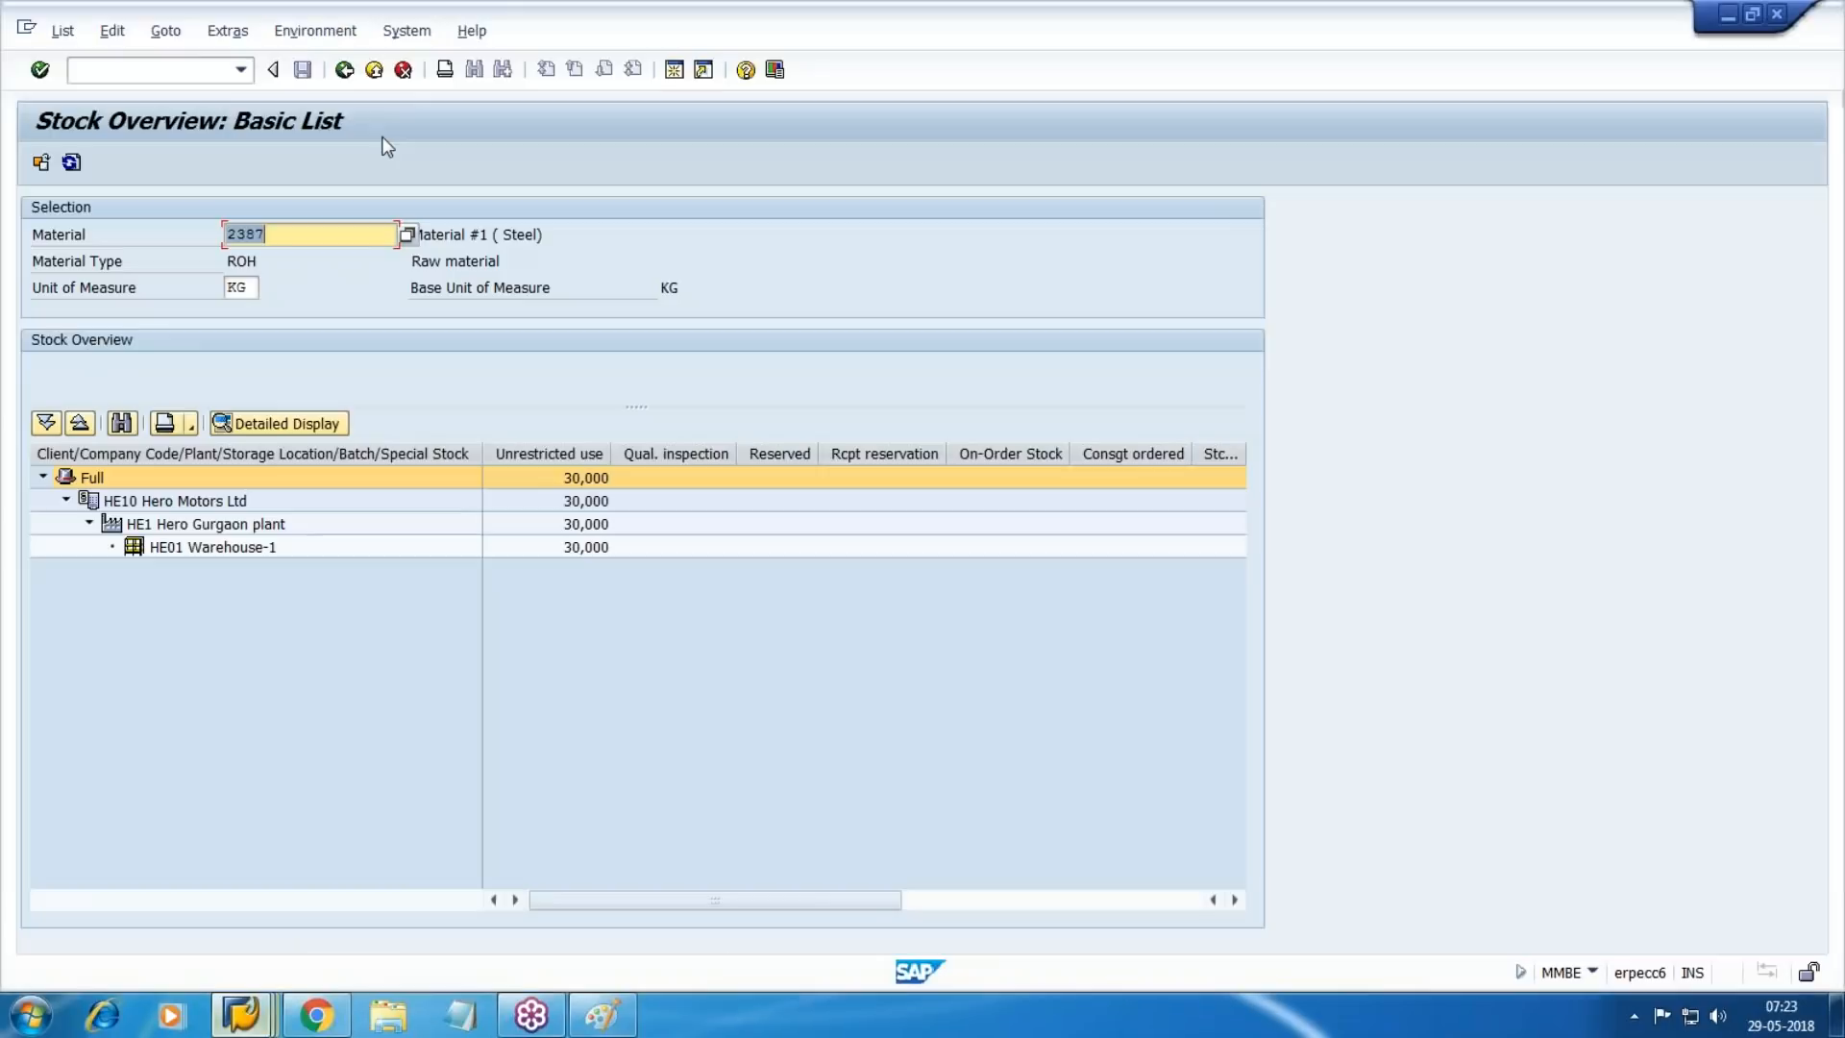
click(379, 73)
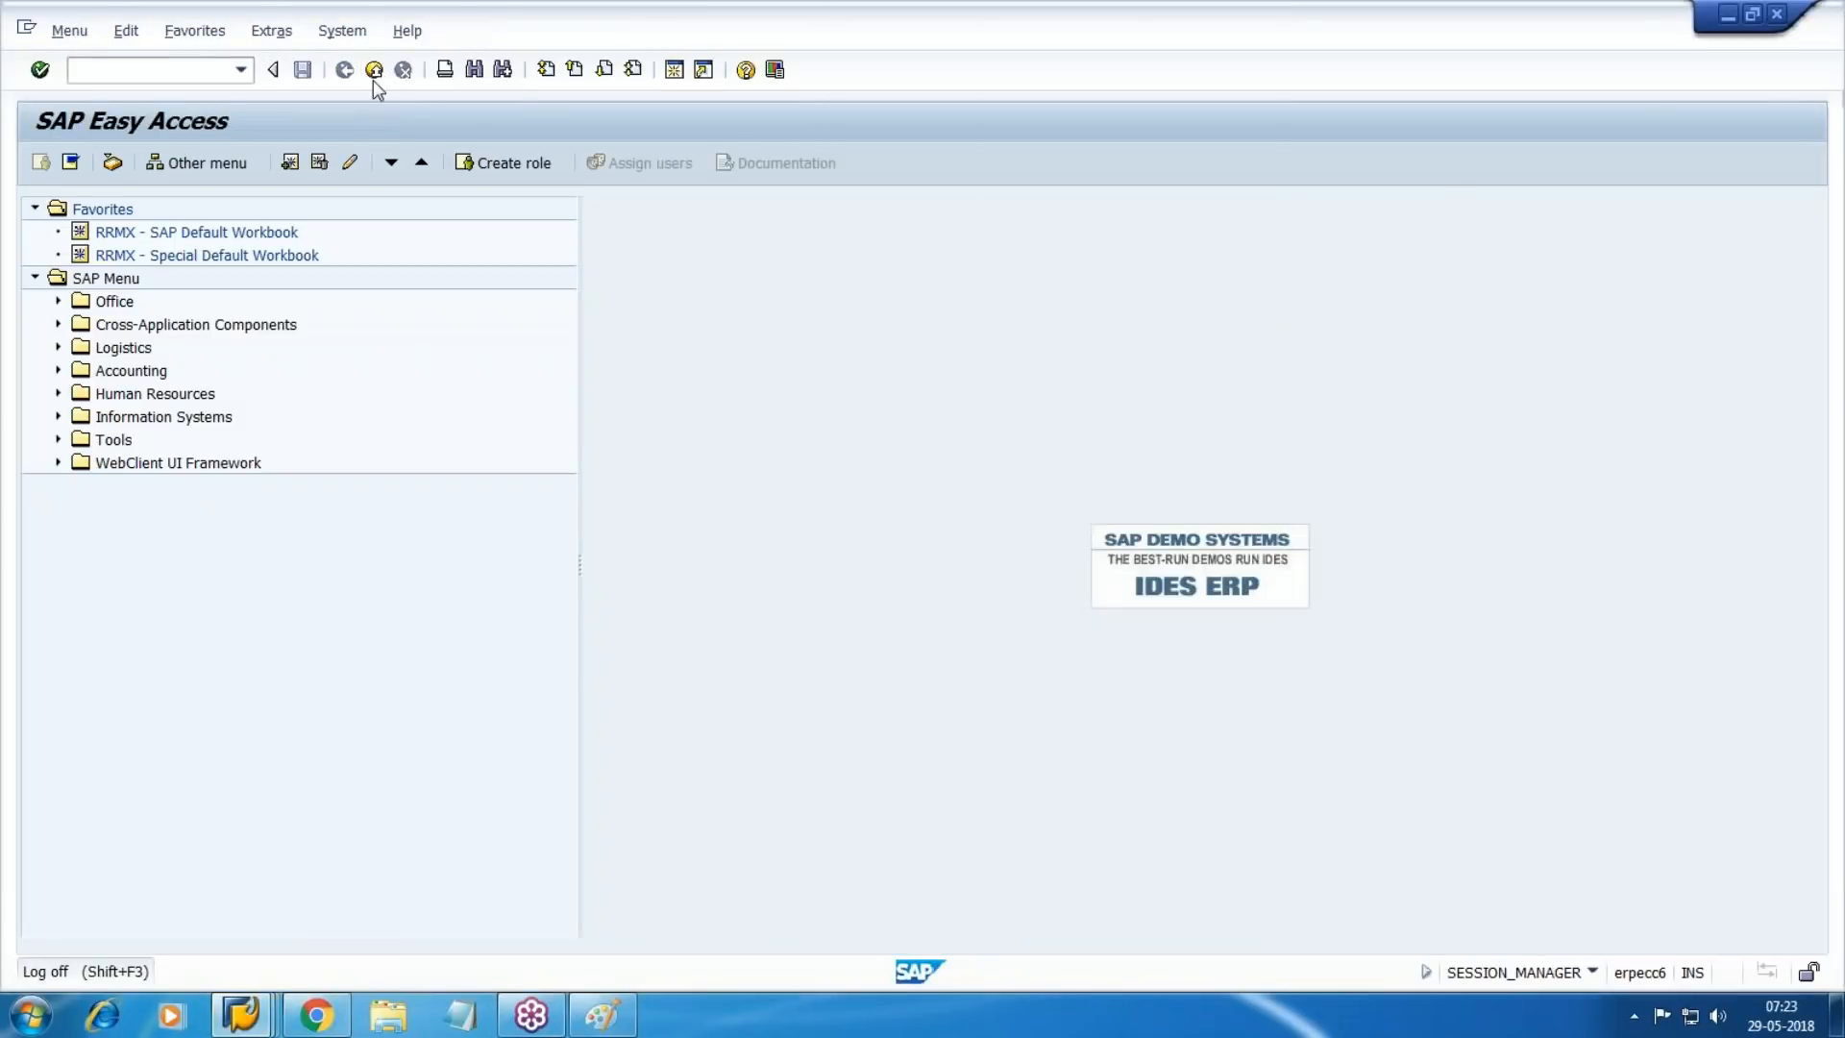
click(374, 75)
Close the SAP sessions showing the G/L account line items and the display of material 2387.
mouse_move(266, 1016)
click(890, 922)
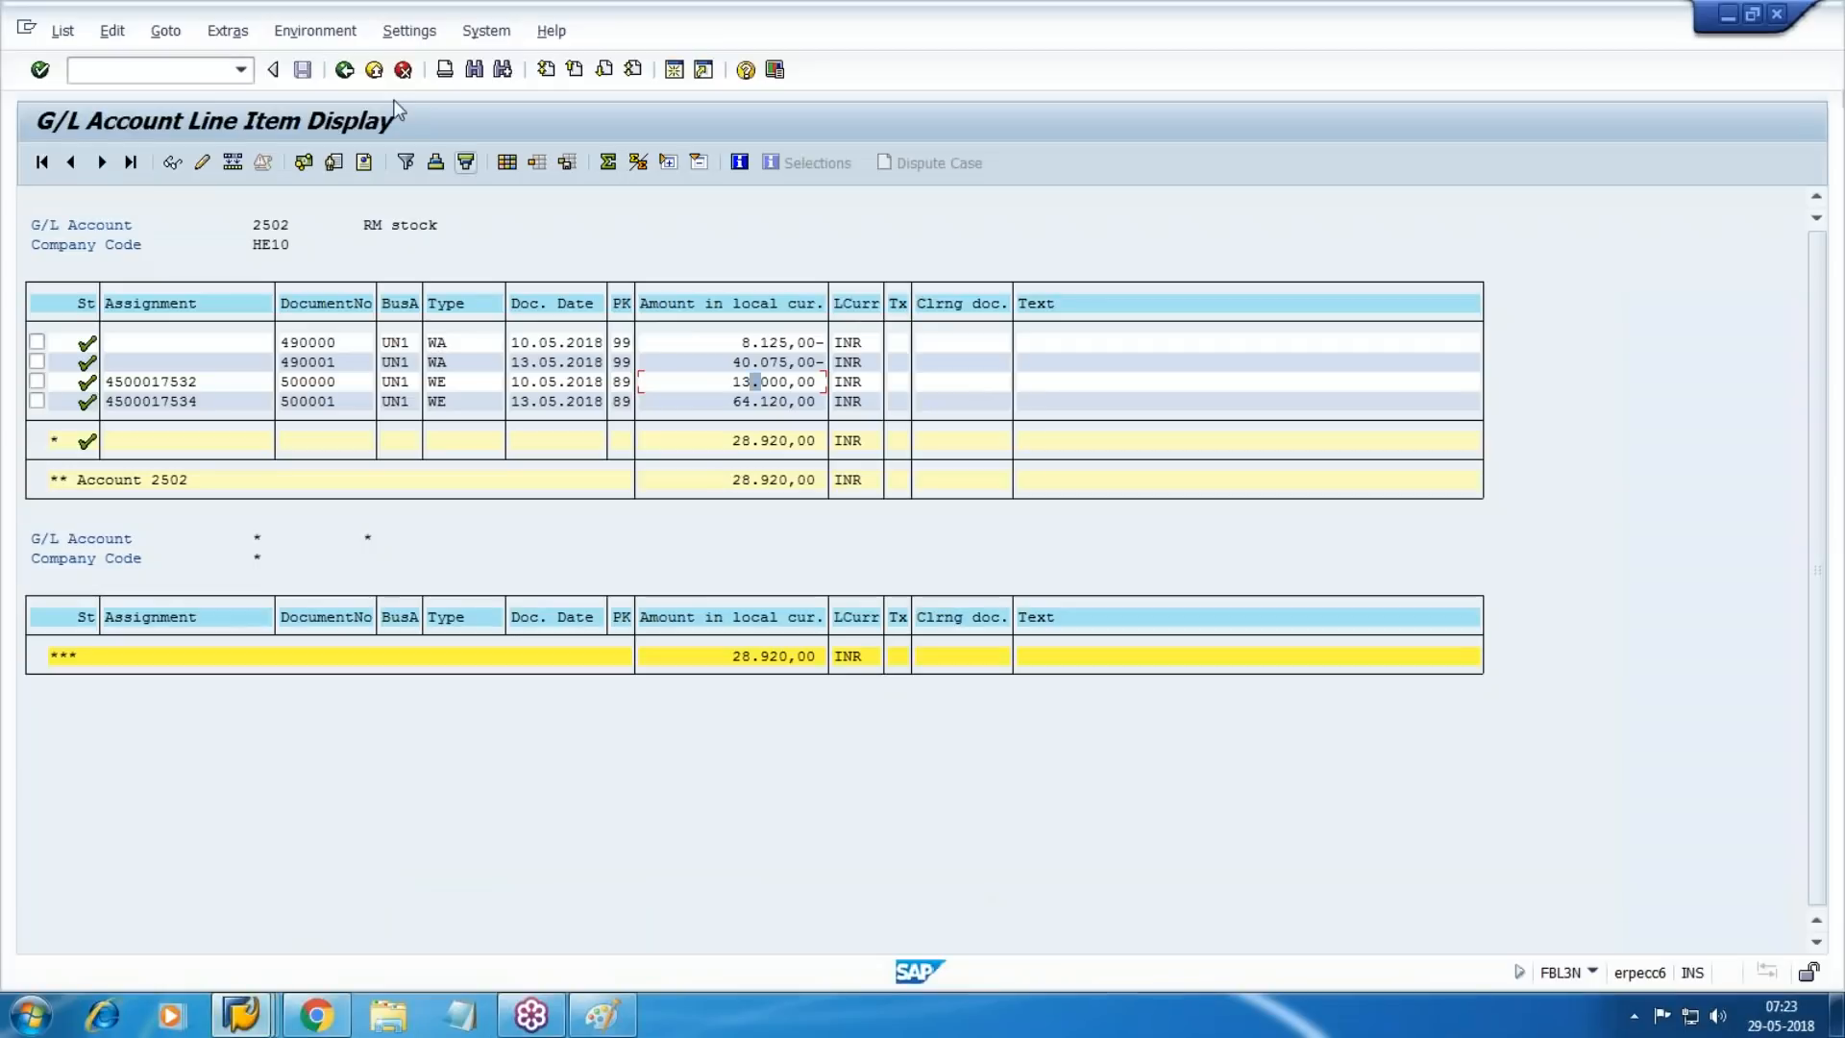
click(379, 75)
click(379, 75)
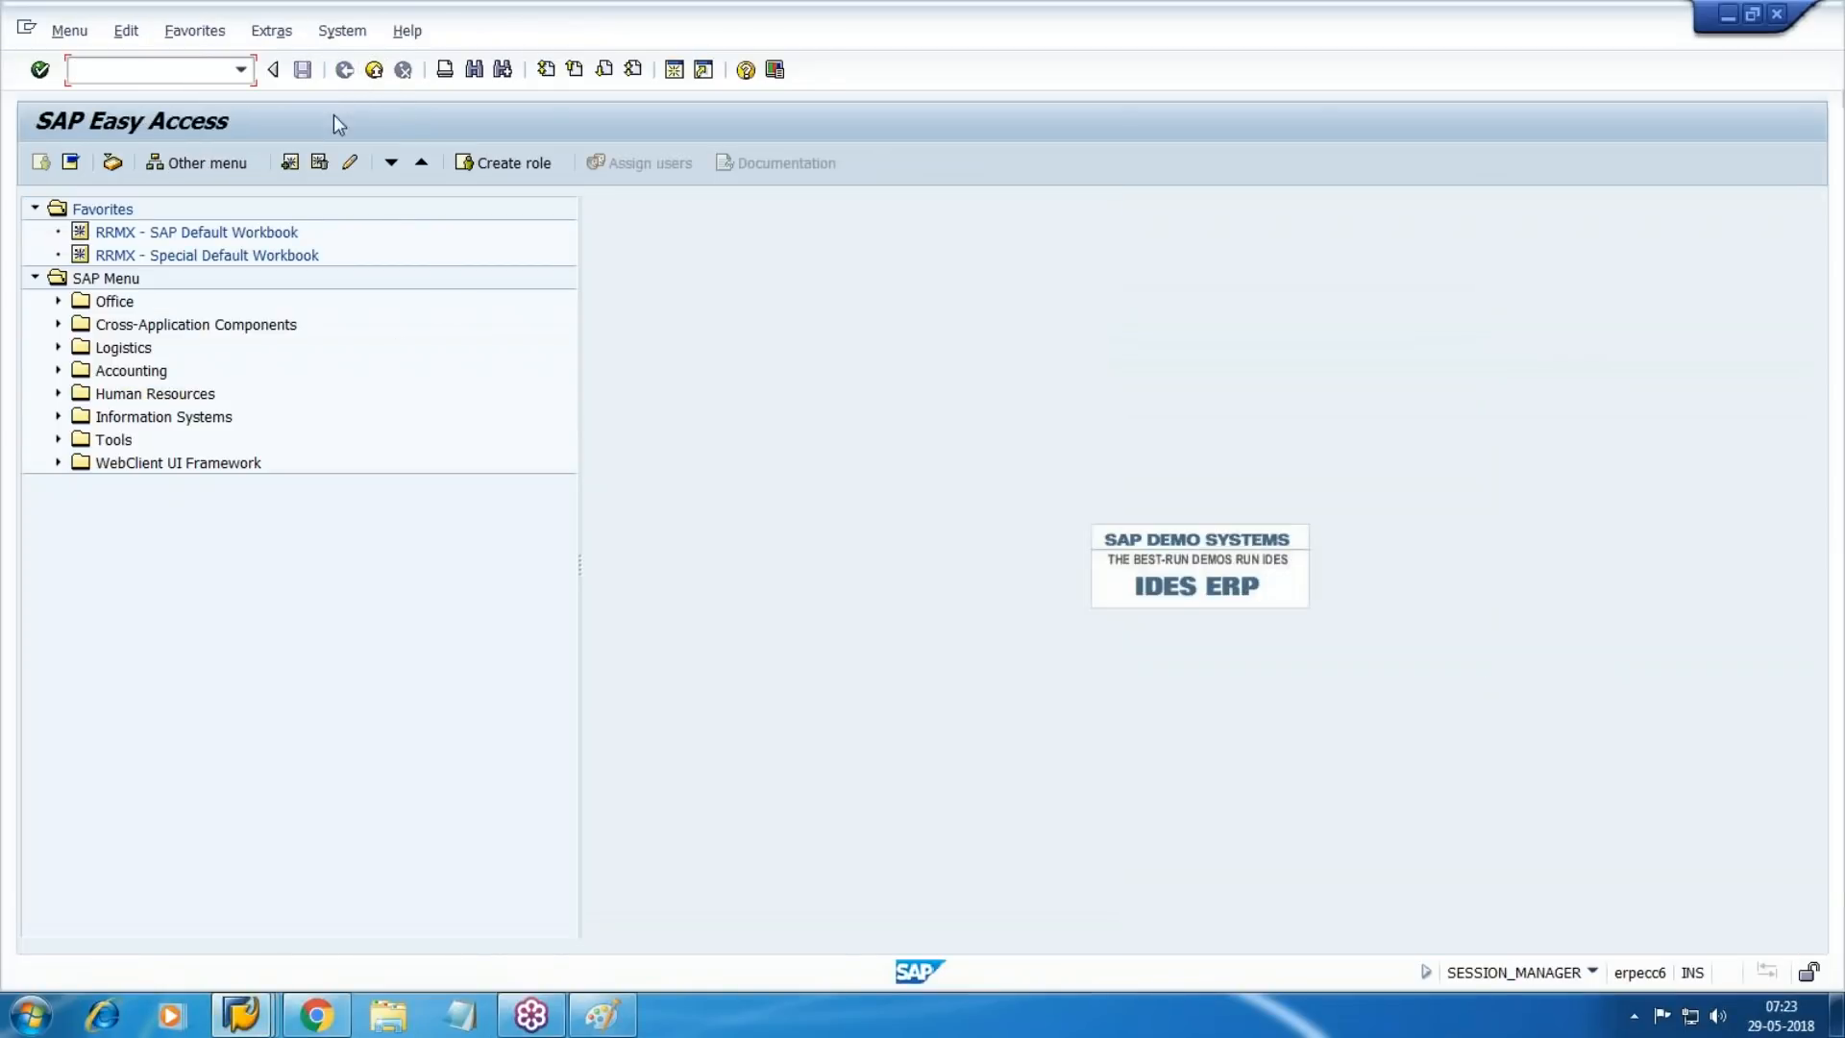
click(374, 73)
mouse_move(245, 1017)
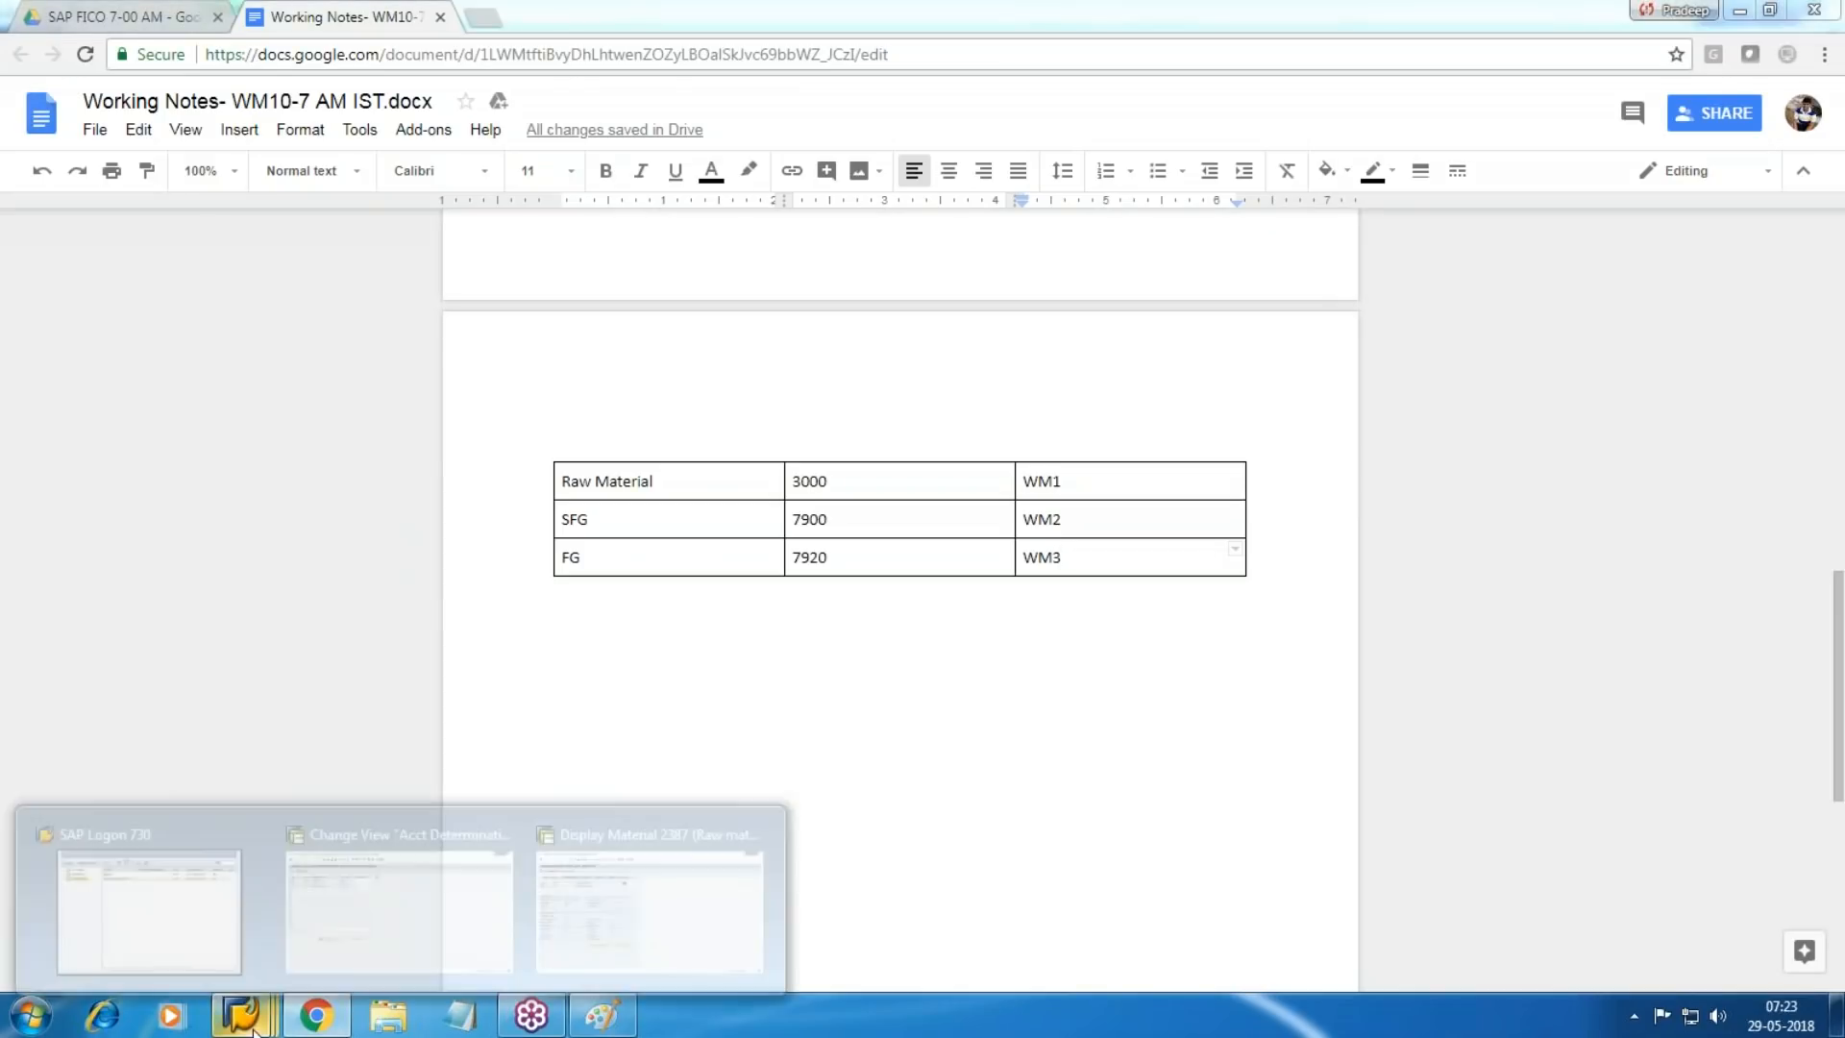
click(595, 845)
click(376, 72)
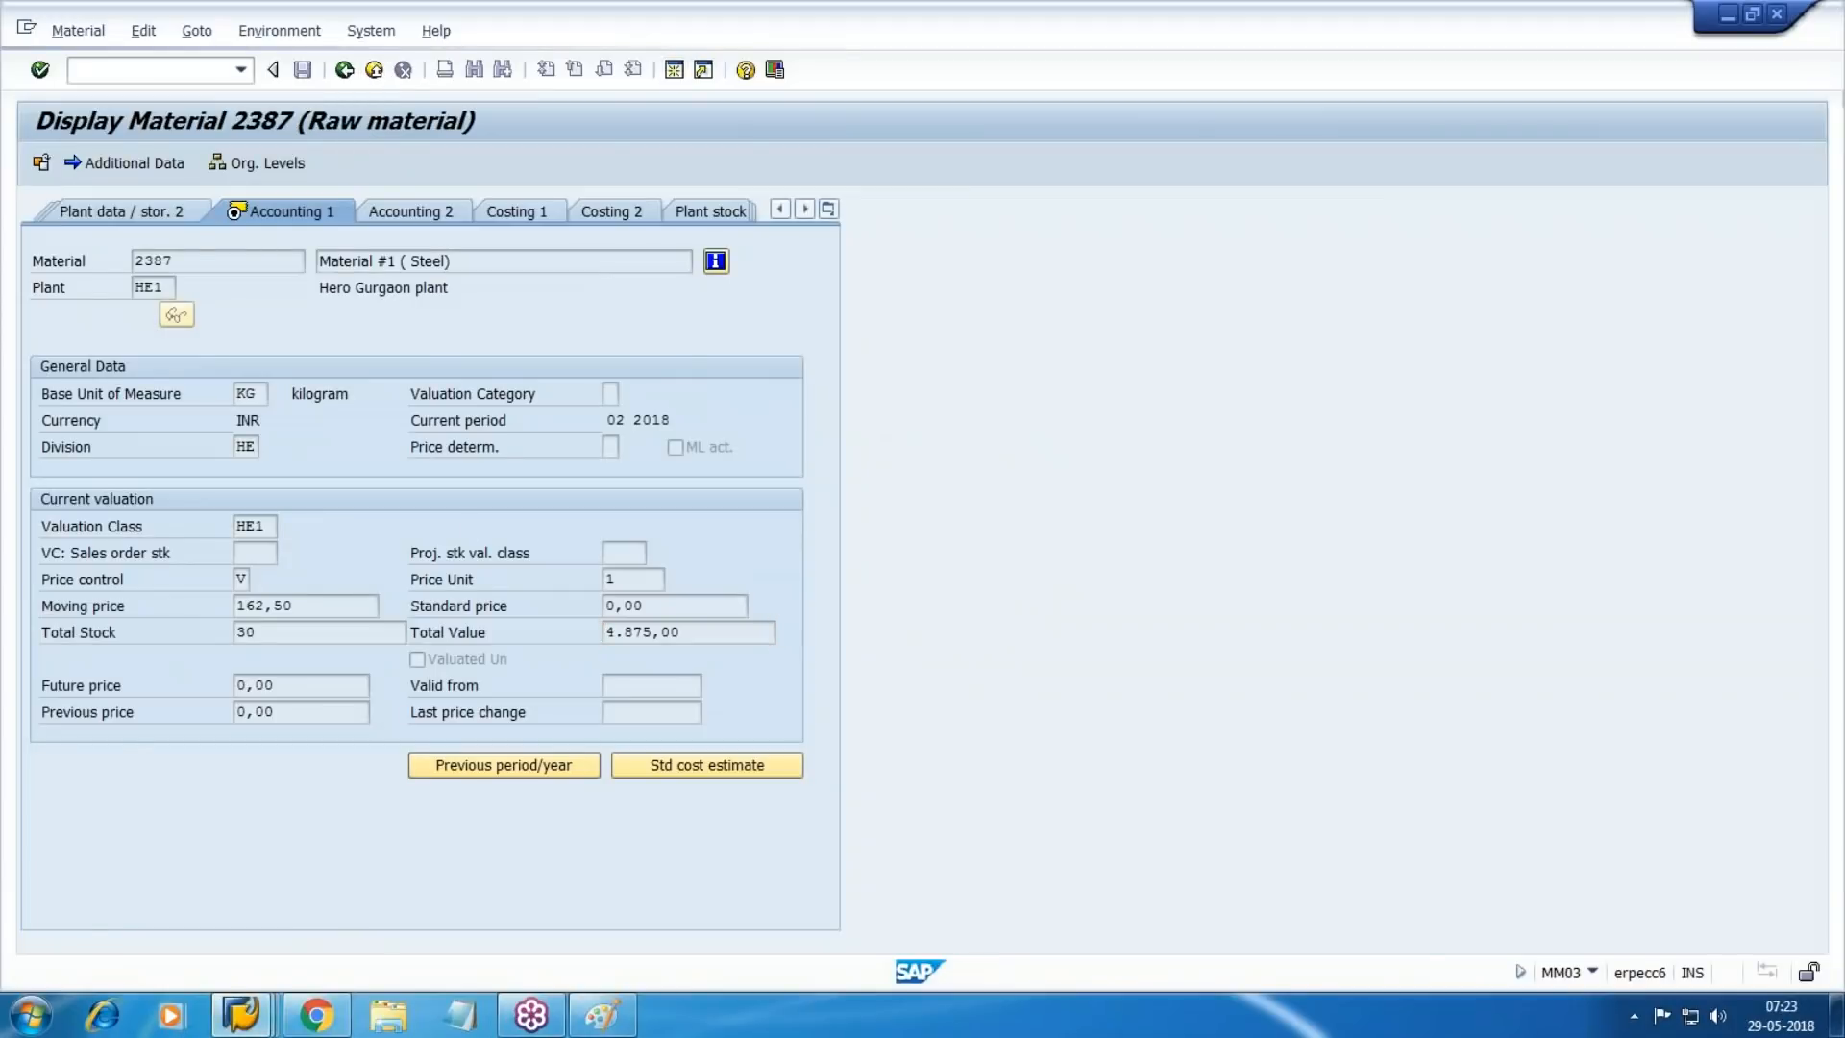
click(376, 73)
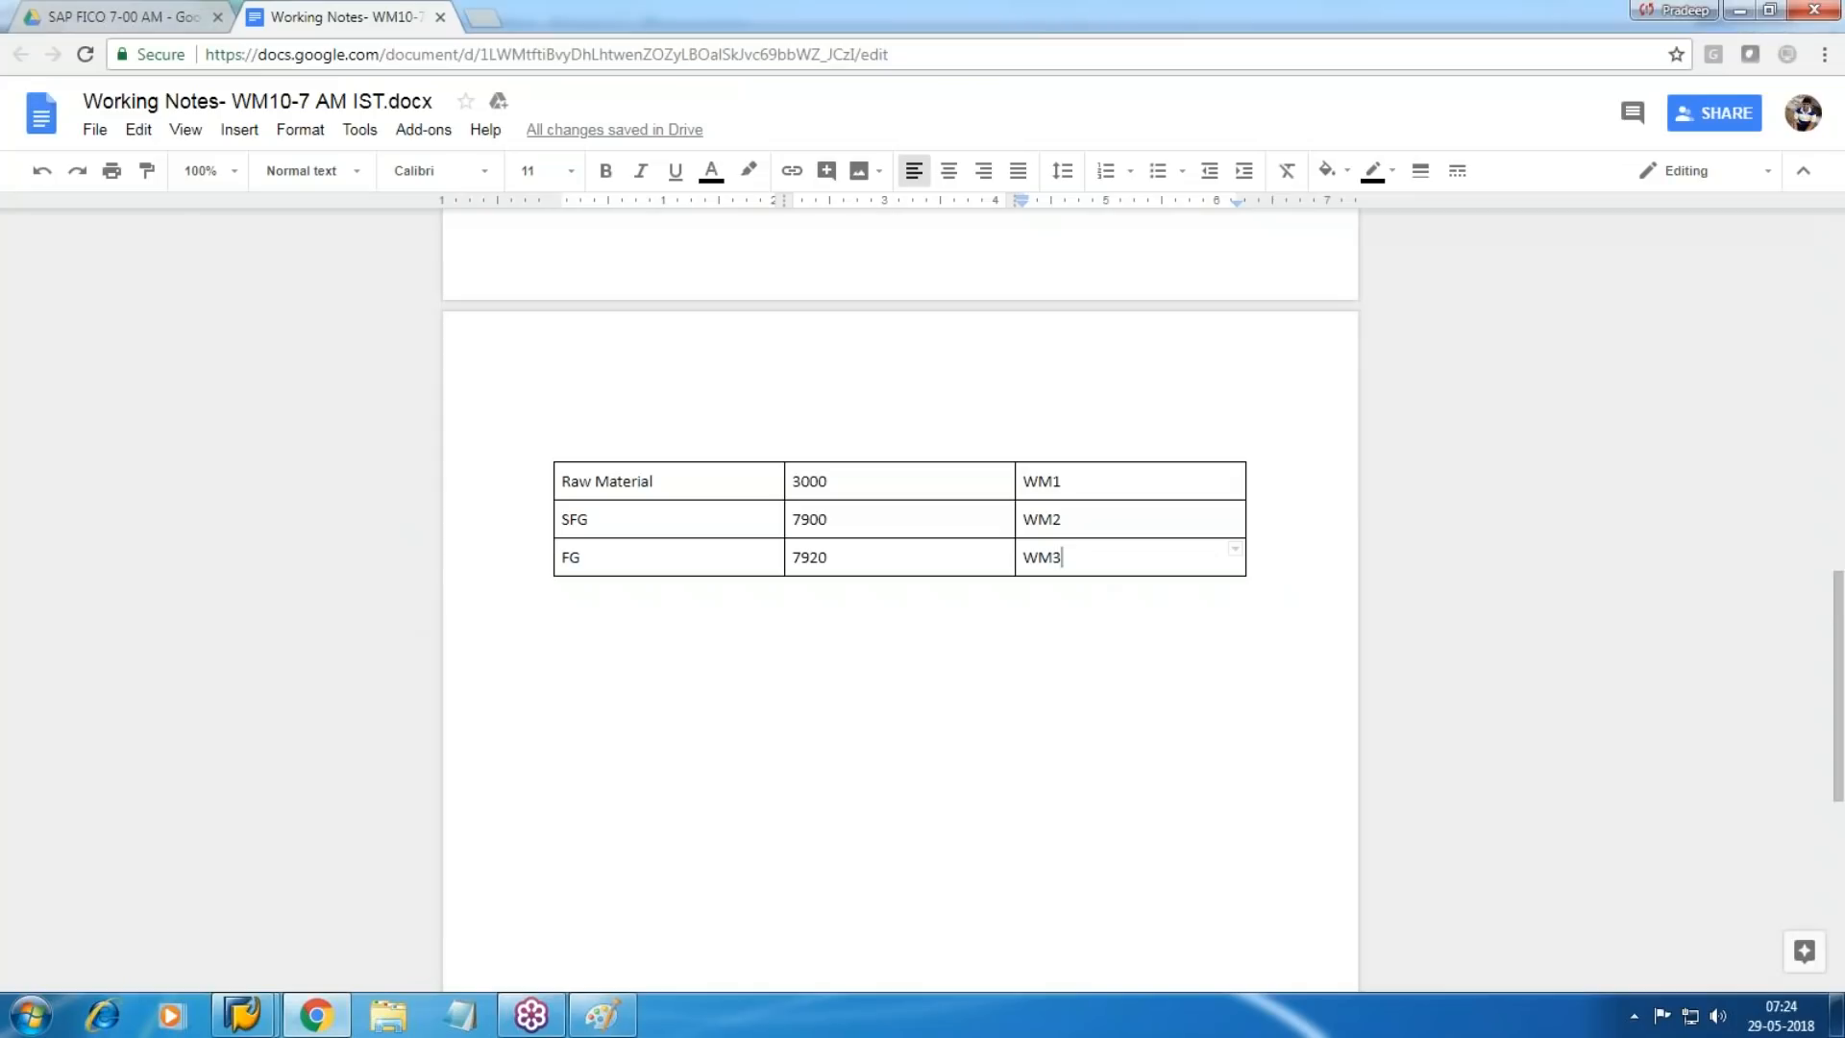
Save the account determination for the valuation areas in the remaining SAP session and return to the IMG structure.
mouse_move(243, 1015)
click(486, 910)
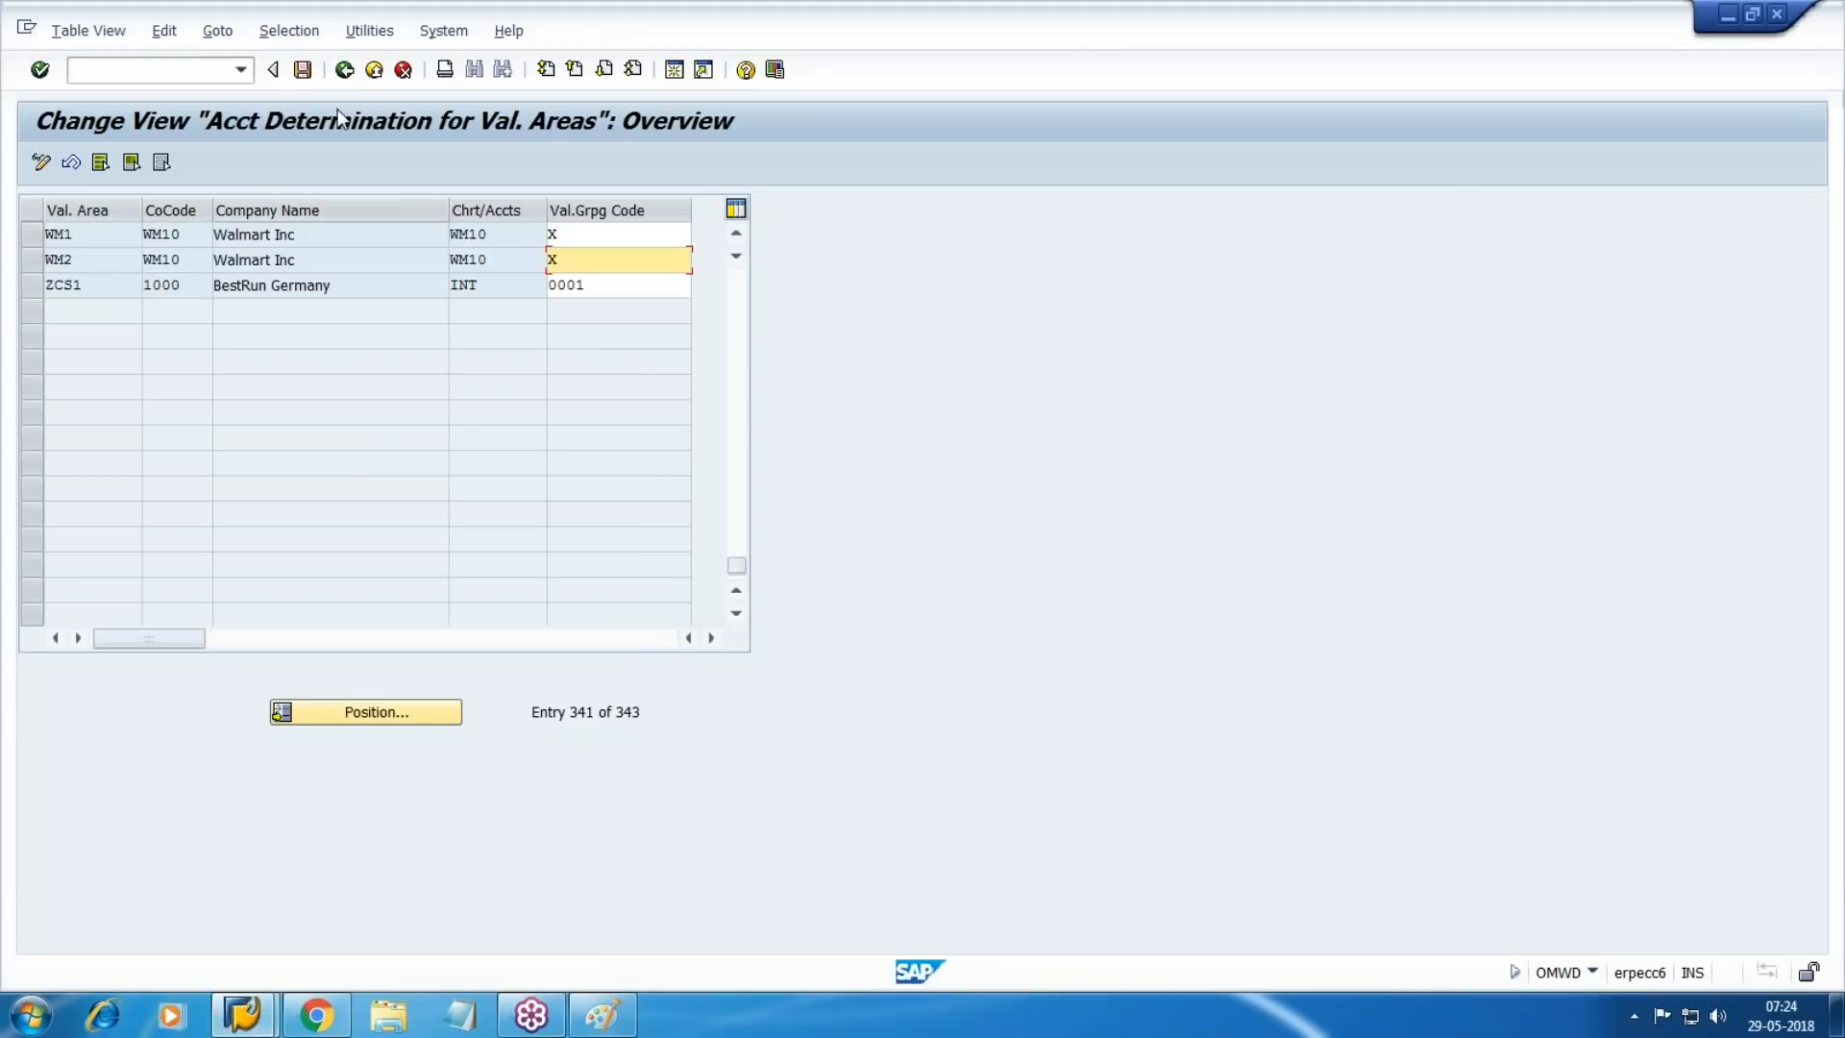
key(ctrl+s)
click(344, 69)
scroll(503, 674, down, 1)
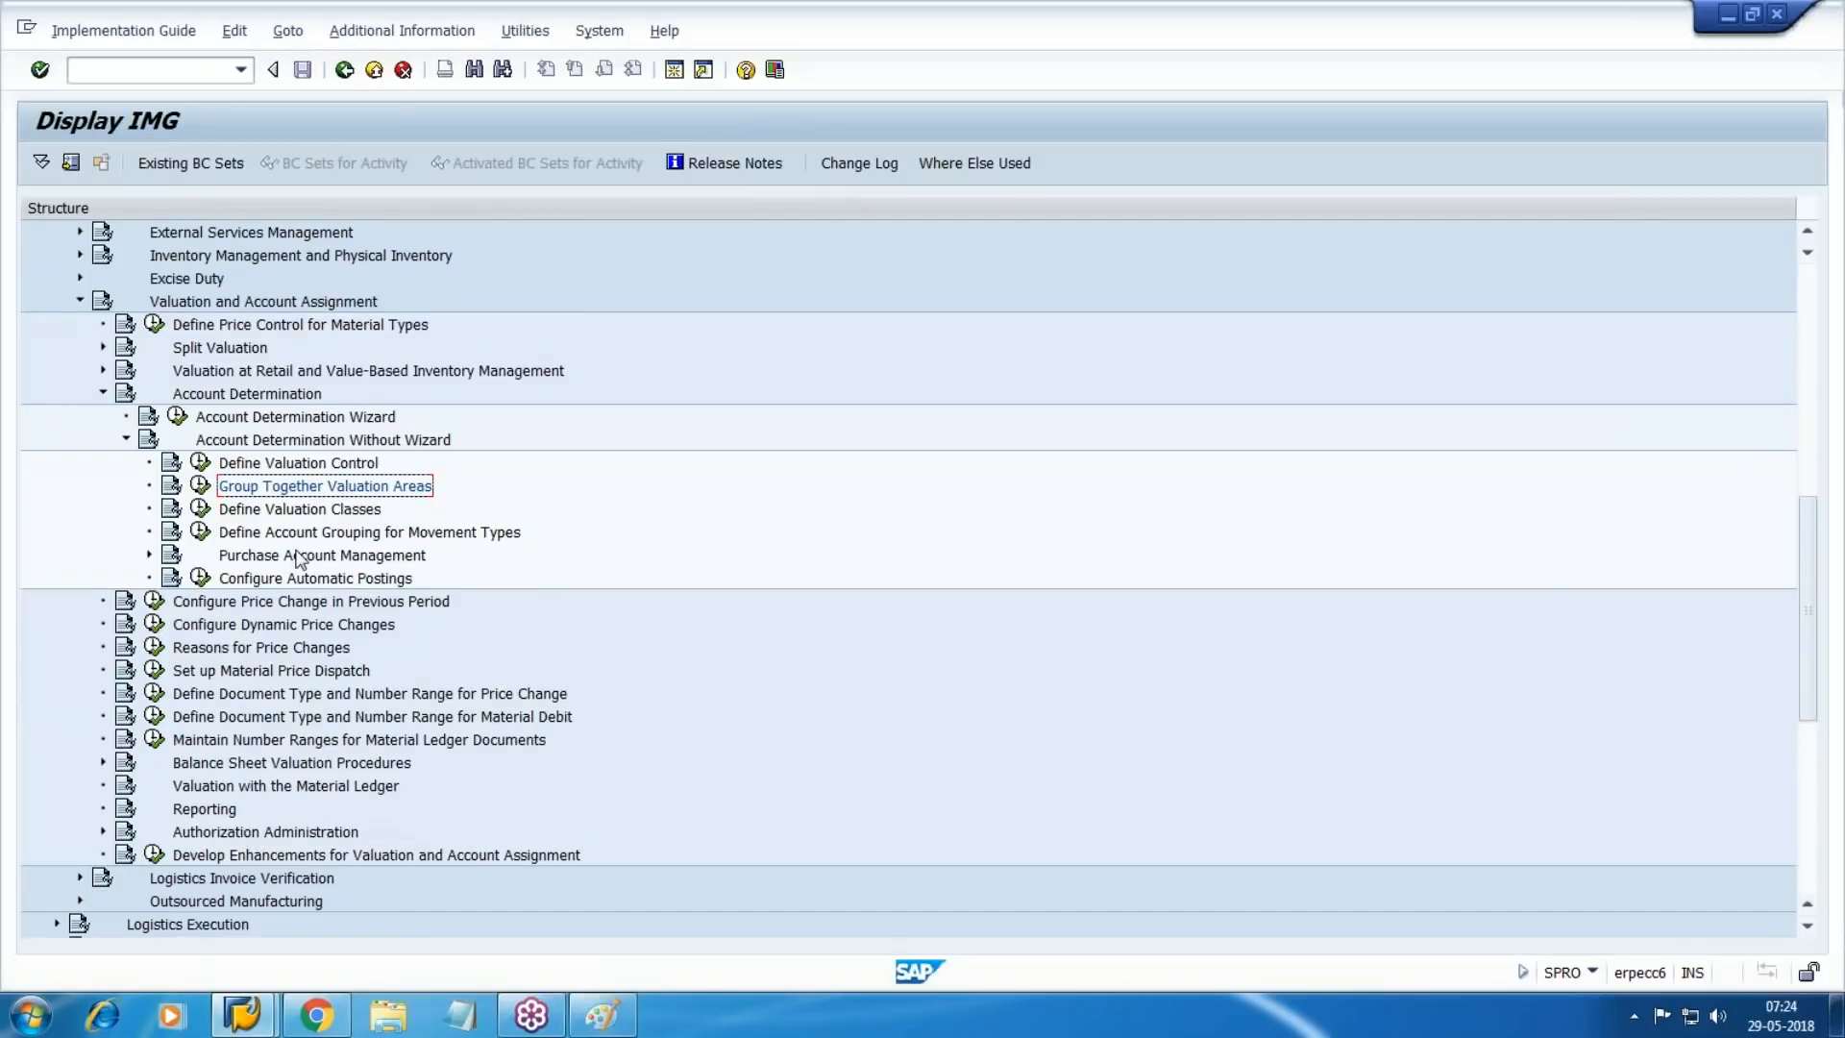
Open the valuation classes overview from the Define Valuation Classes activity.
click(200, 508)
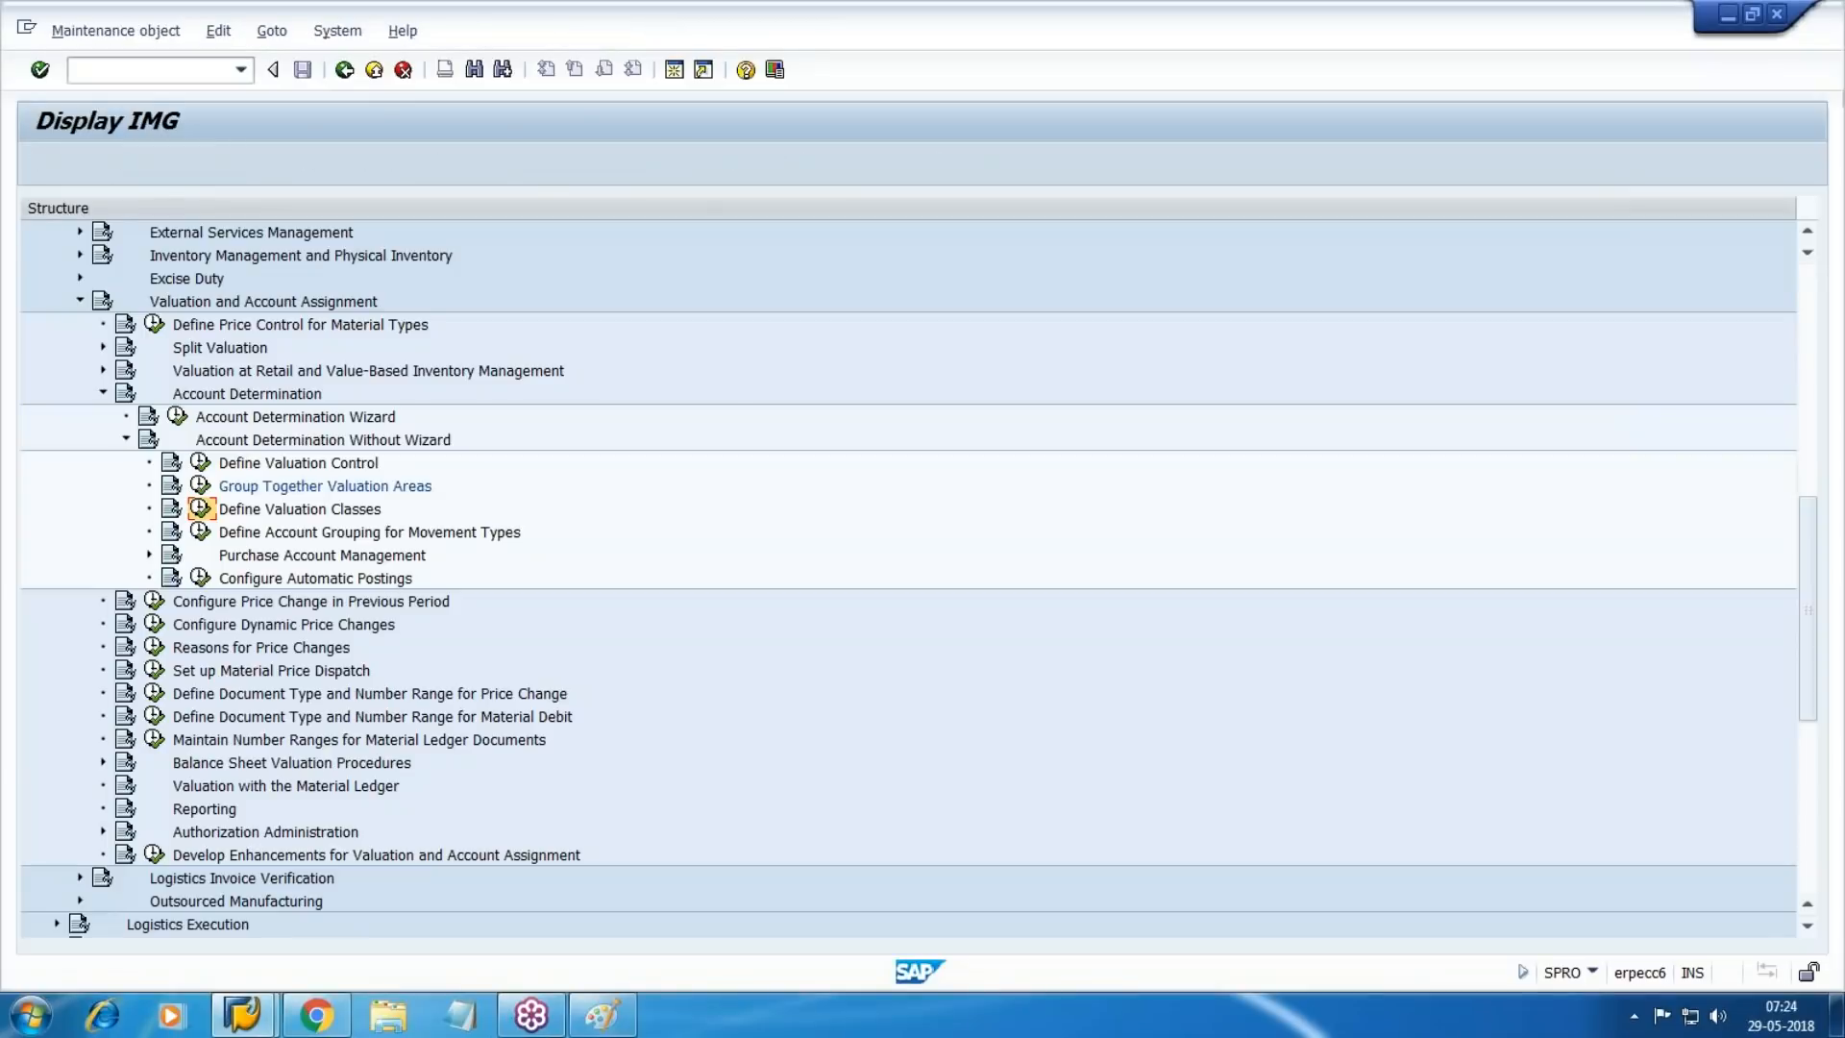
click(203, 310)
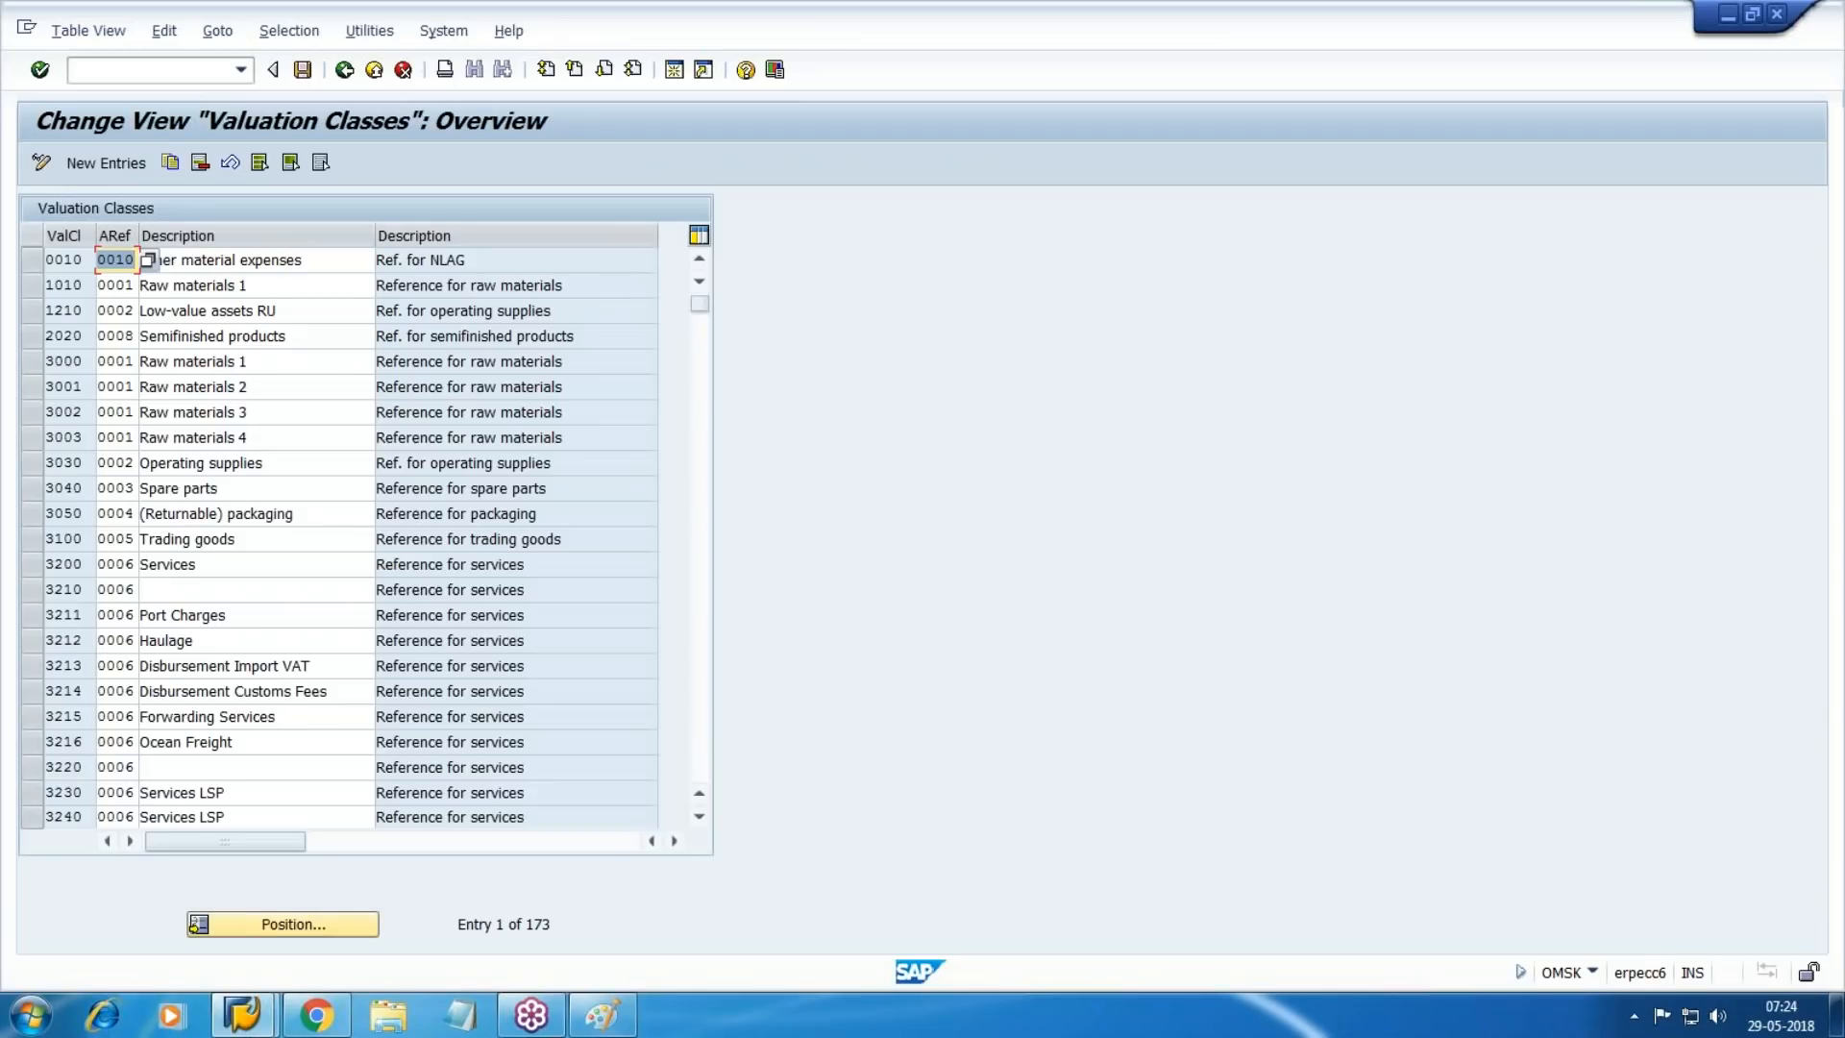
key(F5)
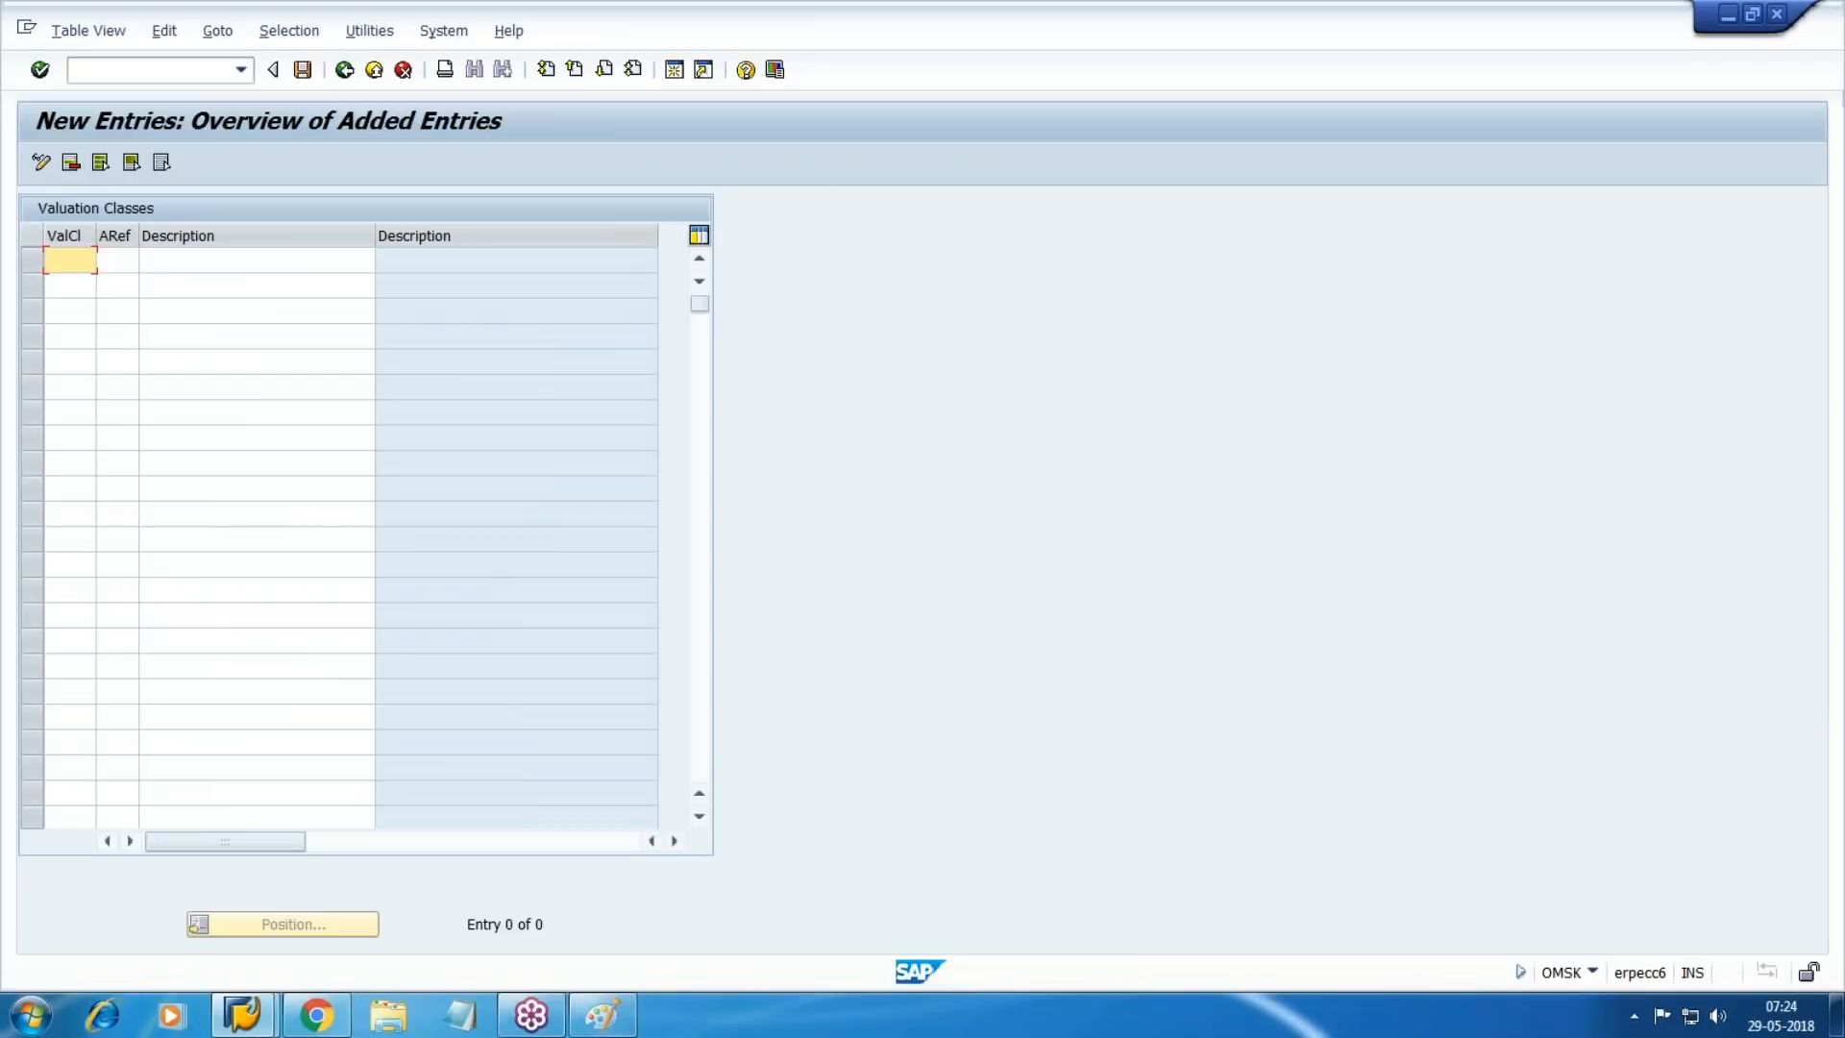
key(F3)
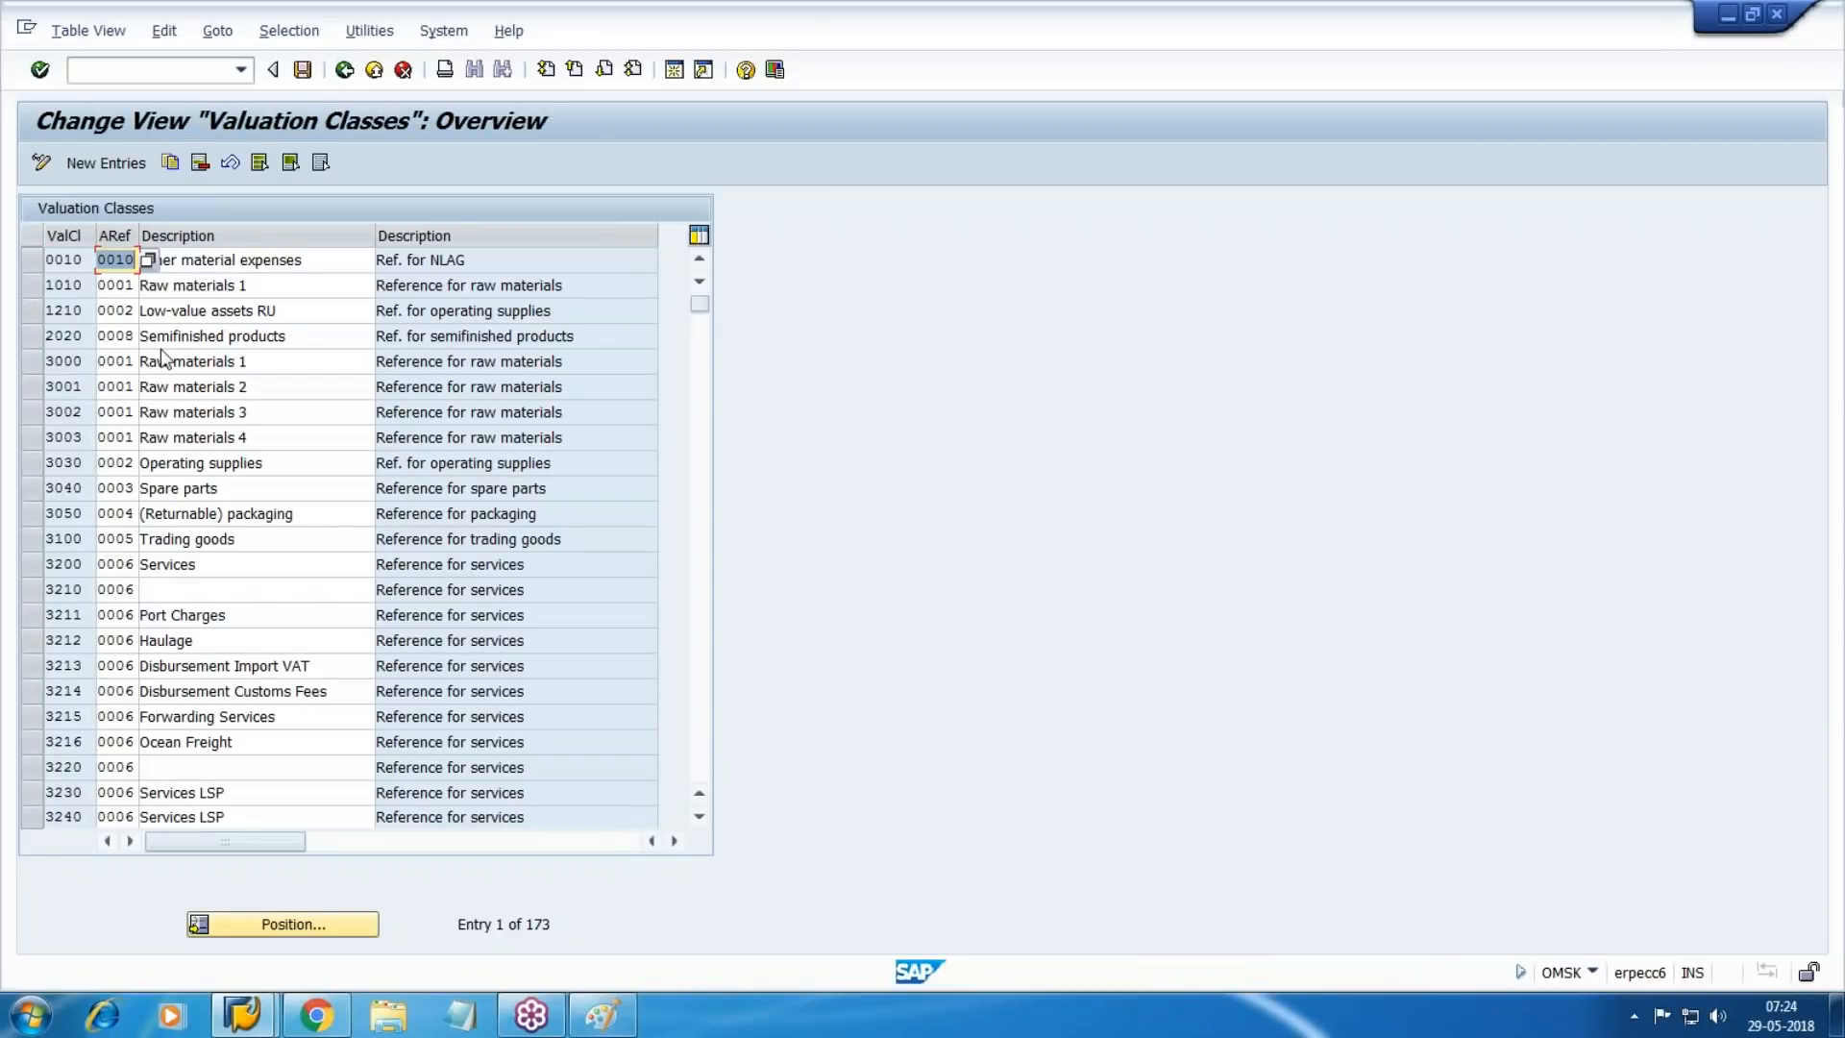
Copy valuation class 3000 (Raw materials 1) as WM1.
click(31, 364)
click(170, 164)
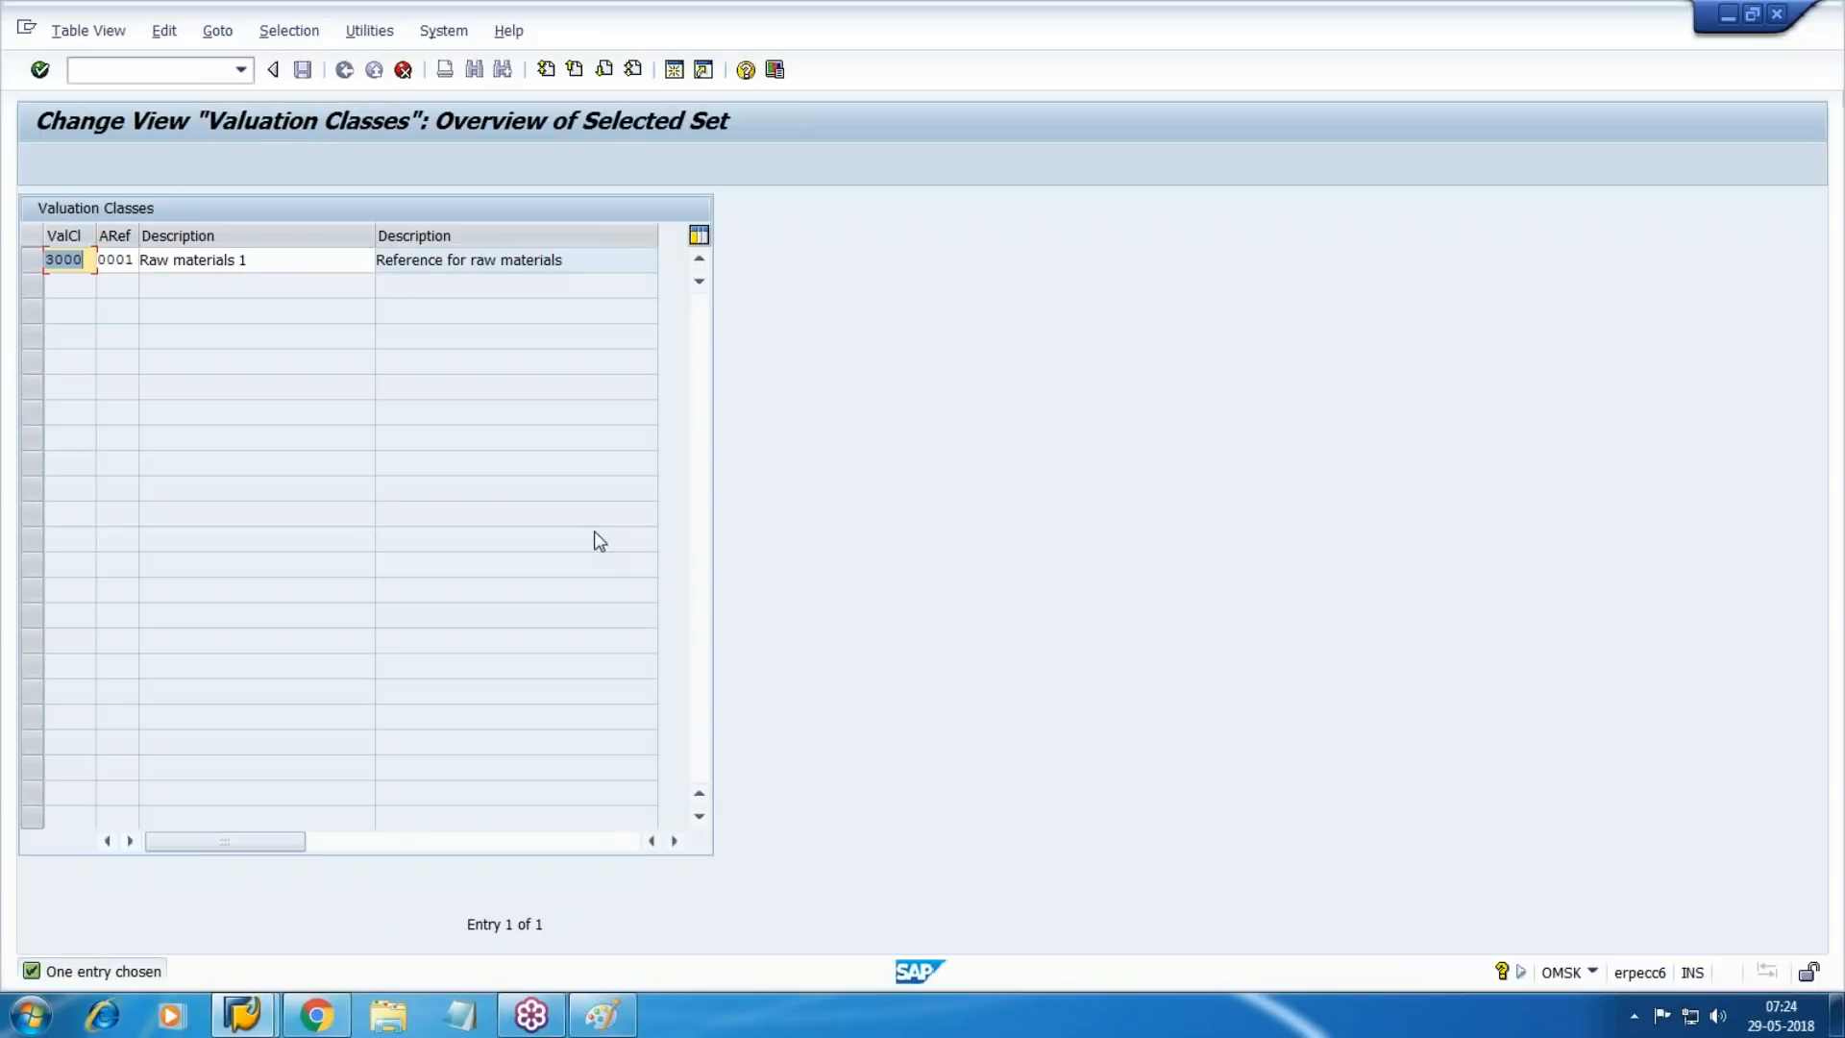
text(WM)
key(Return)
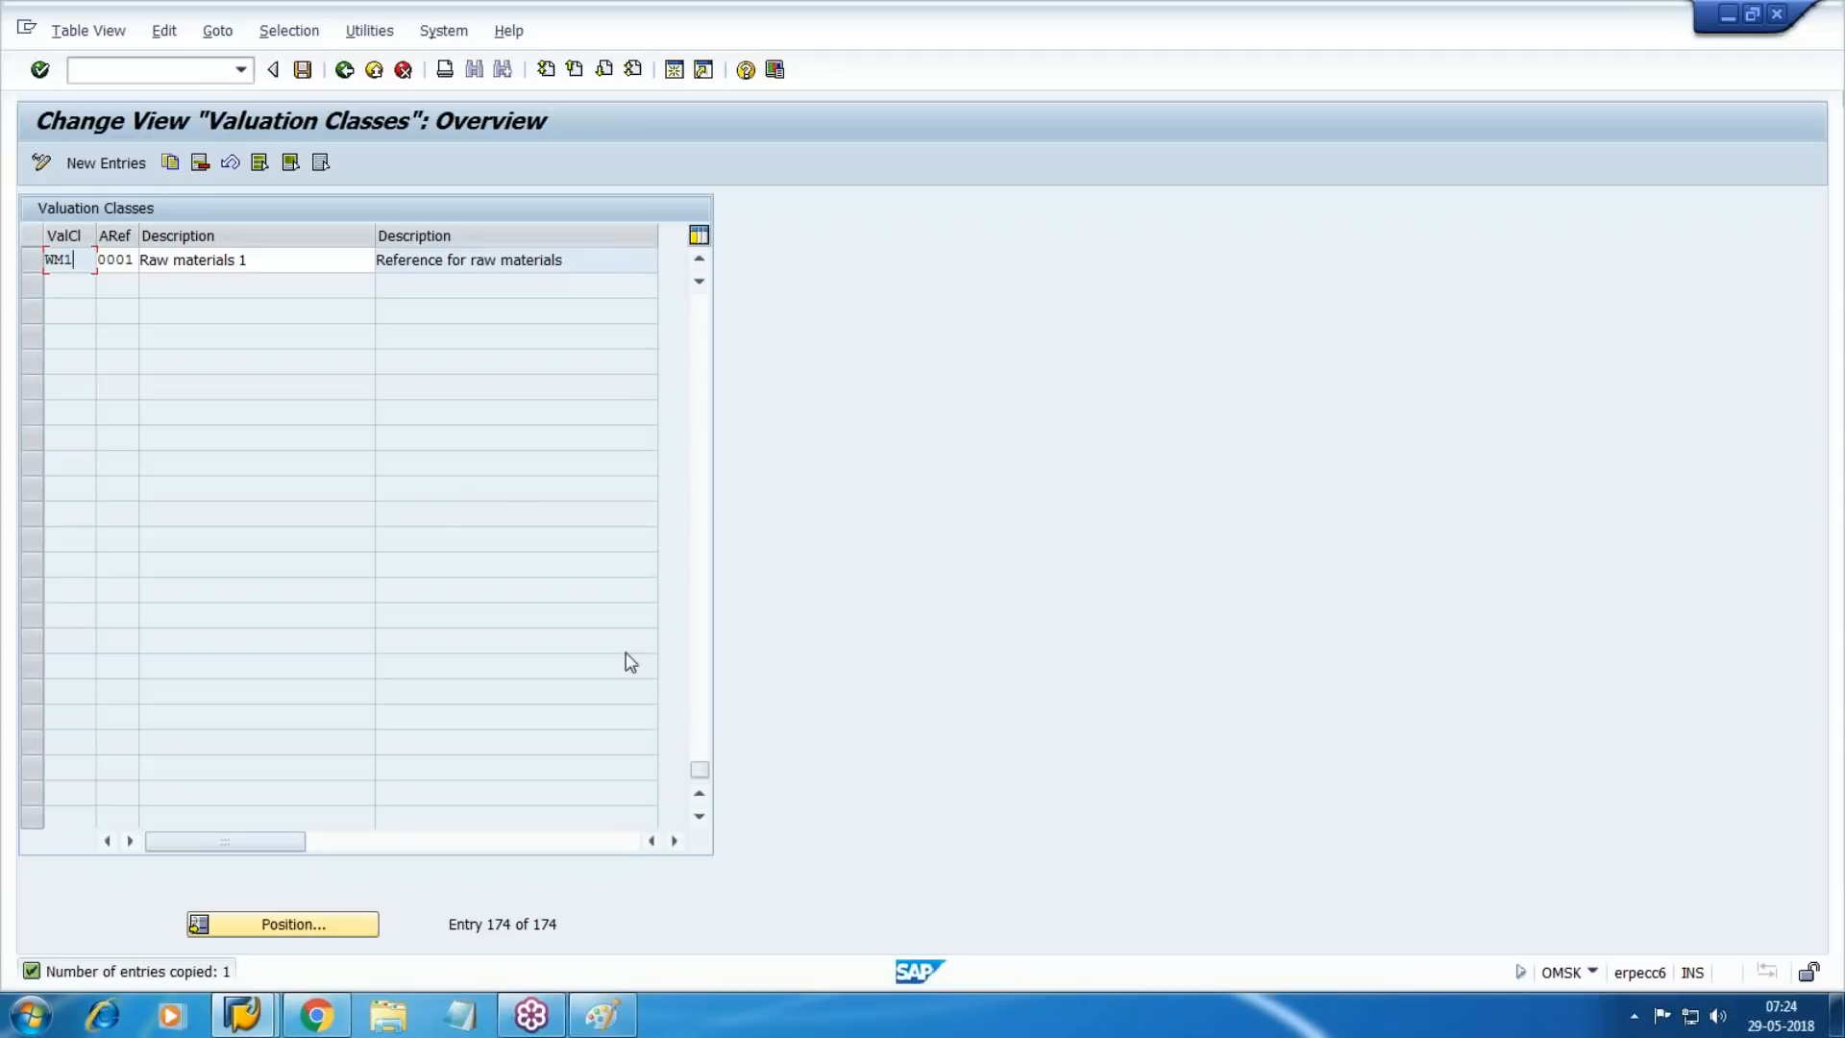
Copy valuation class 7900 (Semifinished products) as WM2.
scroll(625, 659, up, 1)
click(706, 442)
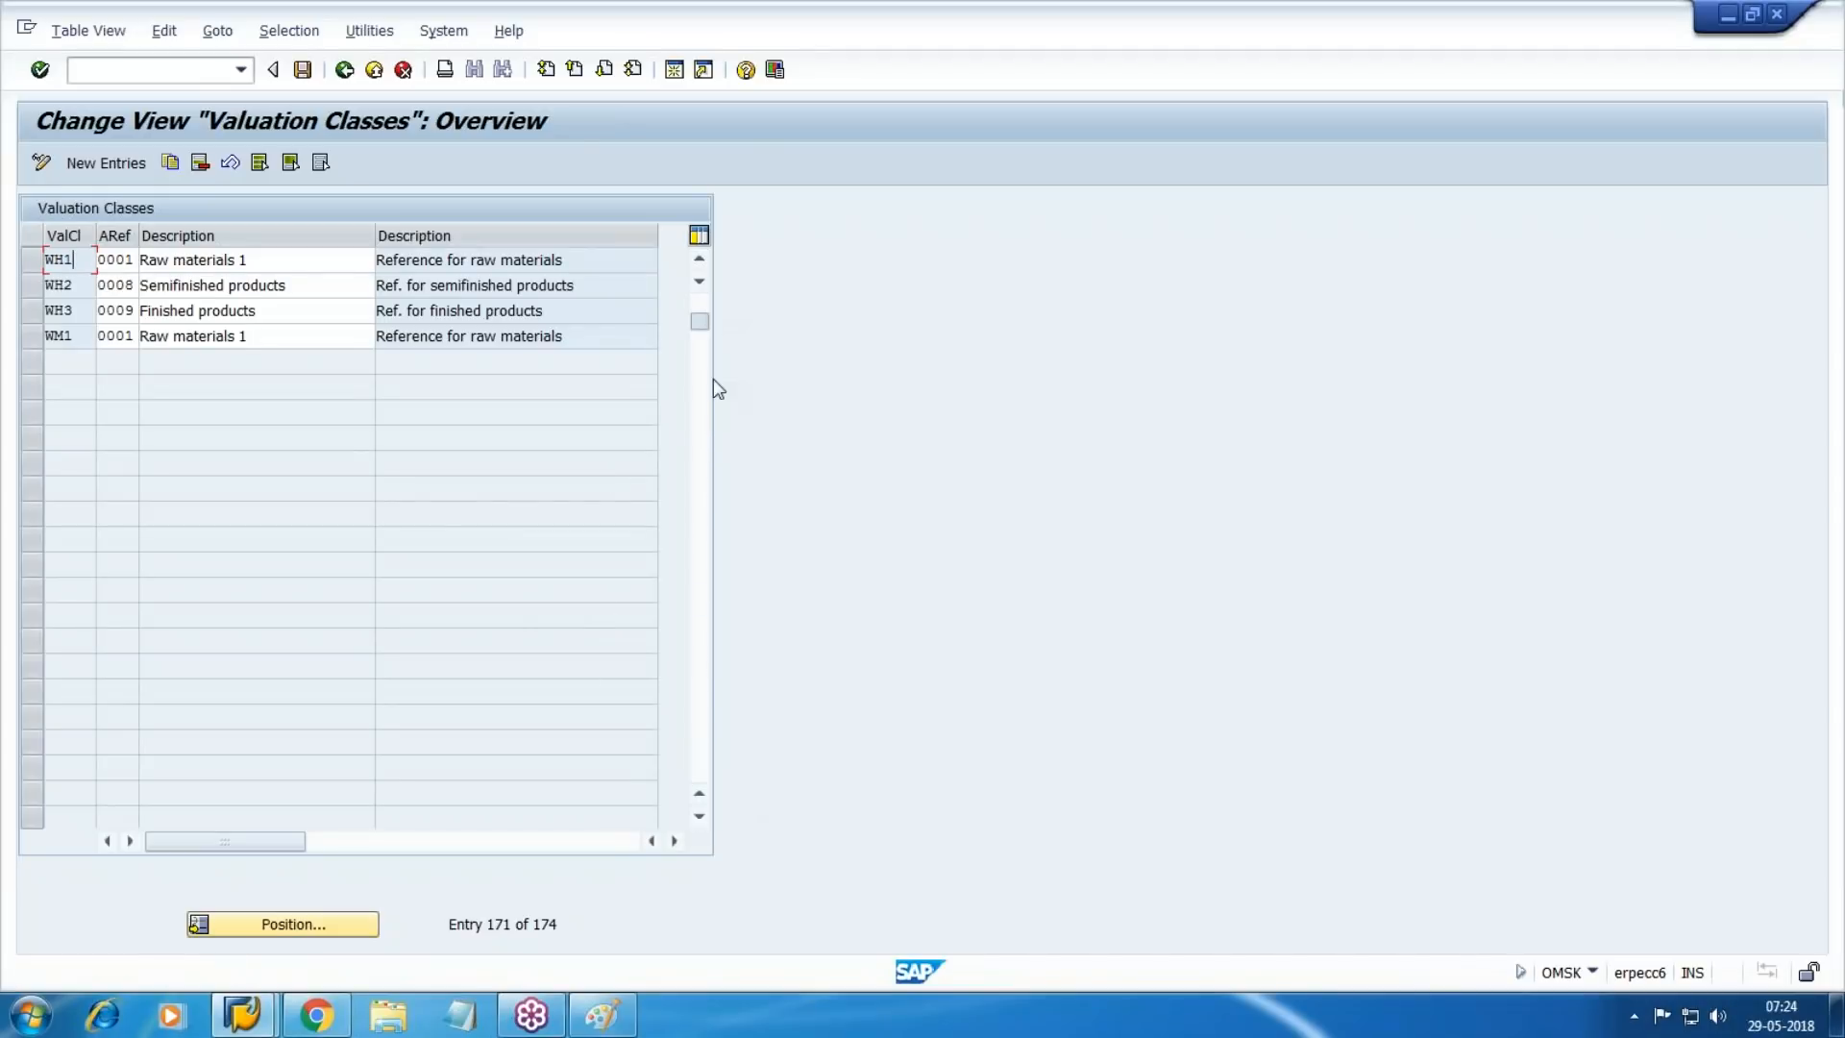
click(342, 924)
text(7900)
key(Return)
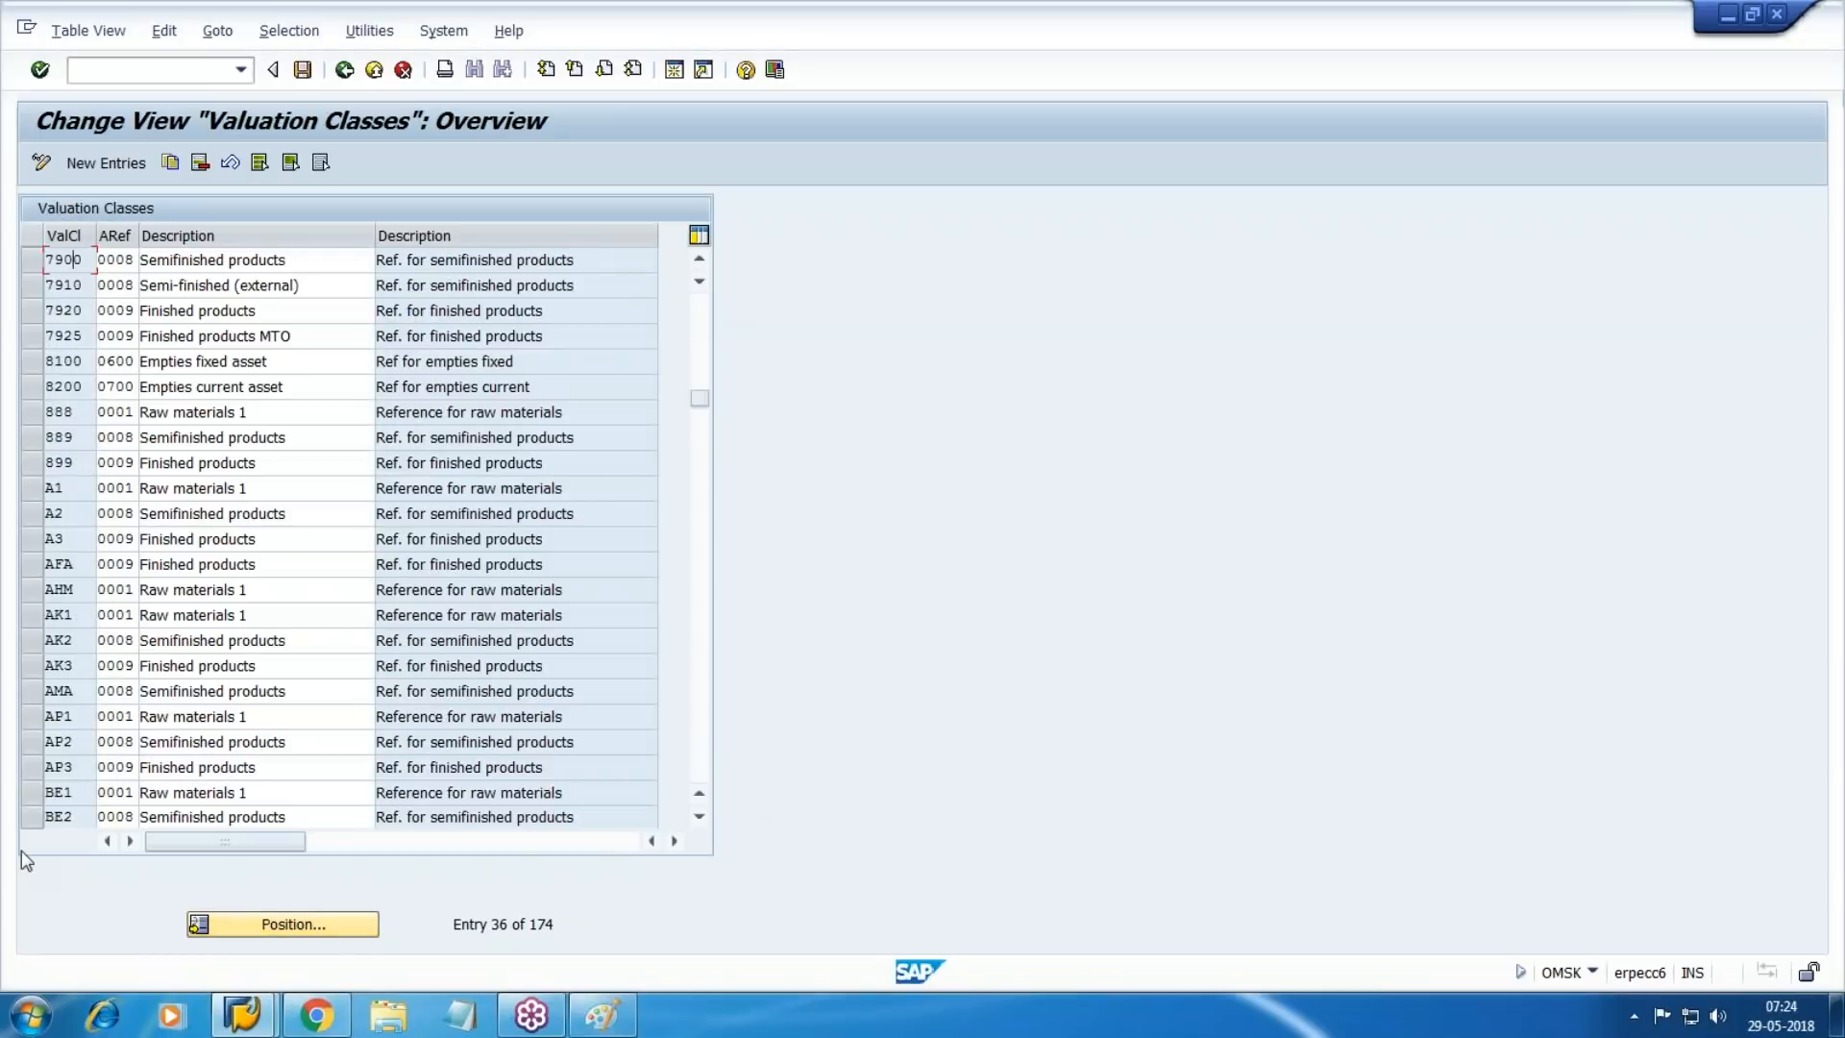
click(30, 259)
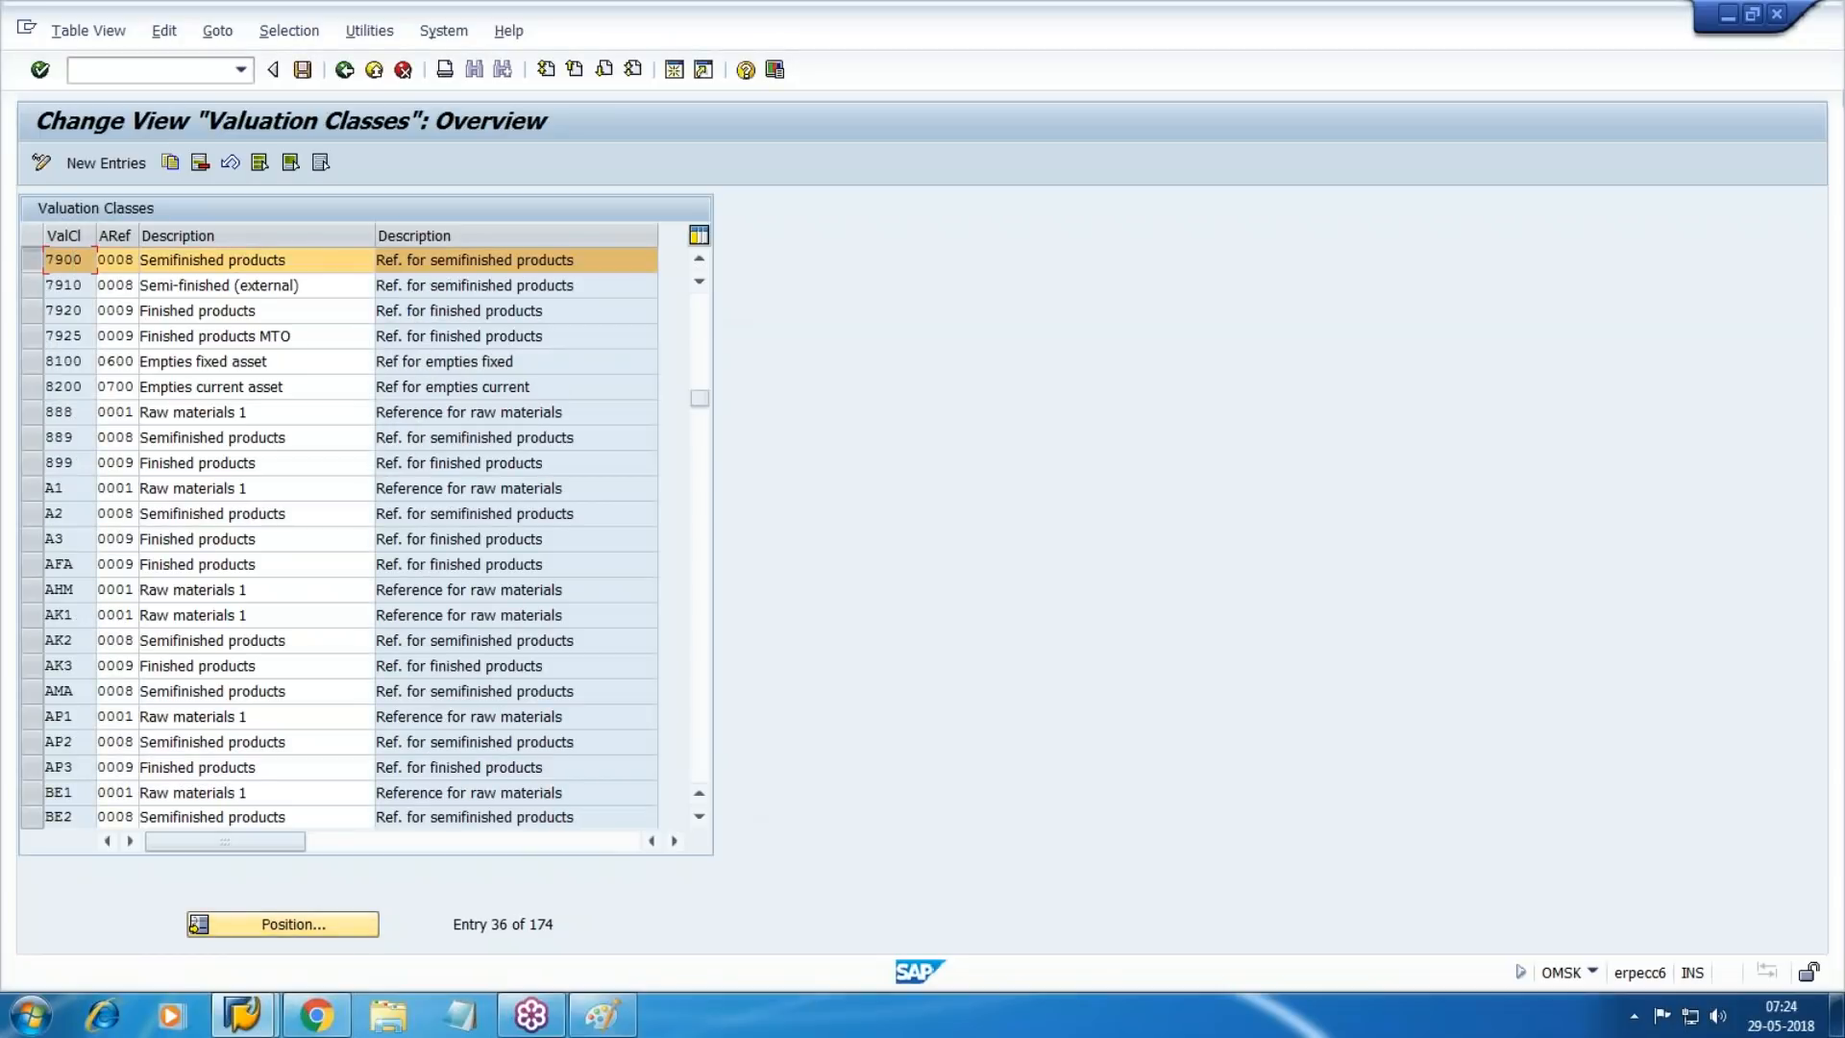
click(170, 161)
text(WM2)
key(Return)
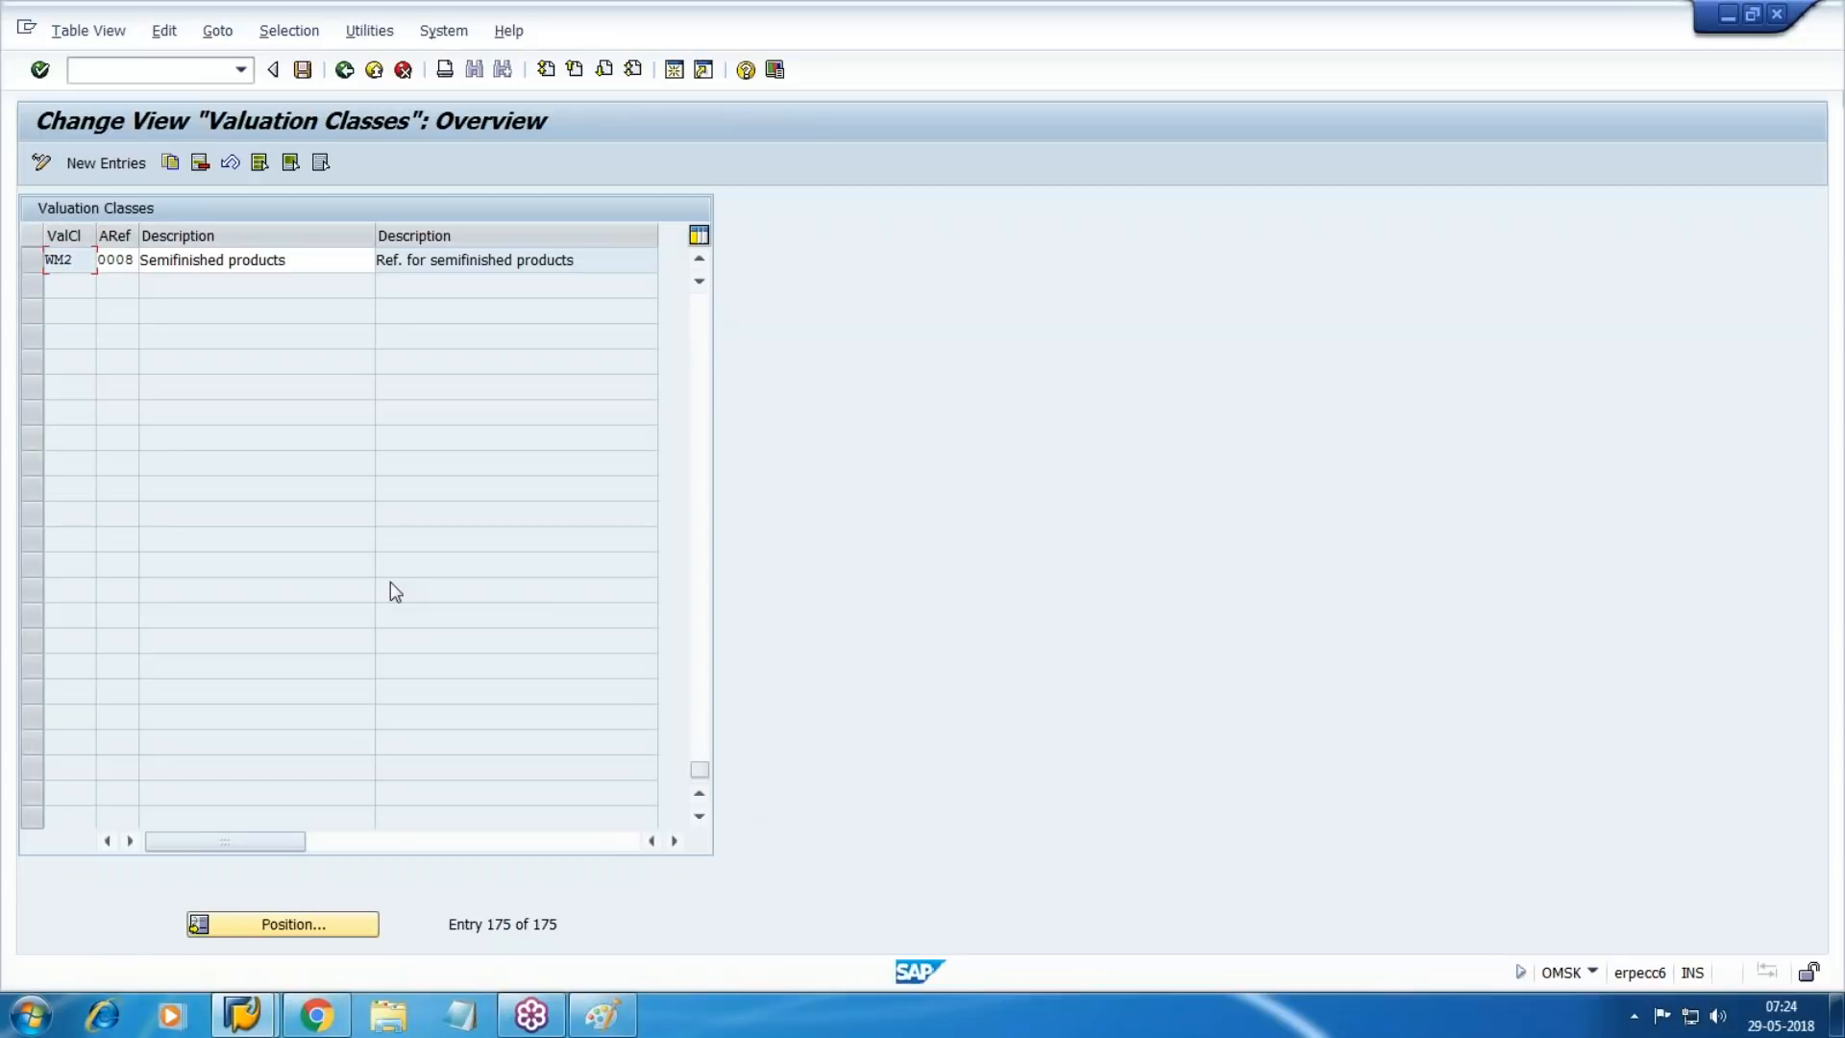
Copy valuation class 7920 (Finished products) as WM3 and save the valuation classes.
click(319, 924)
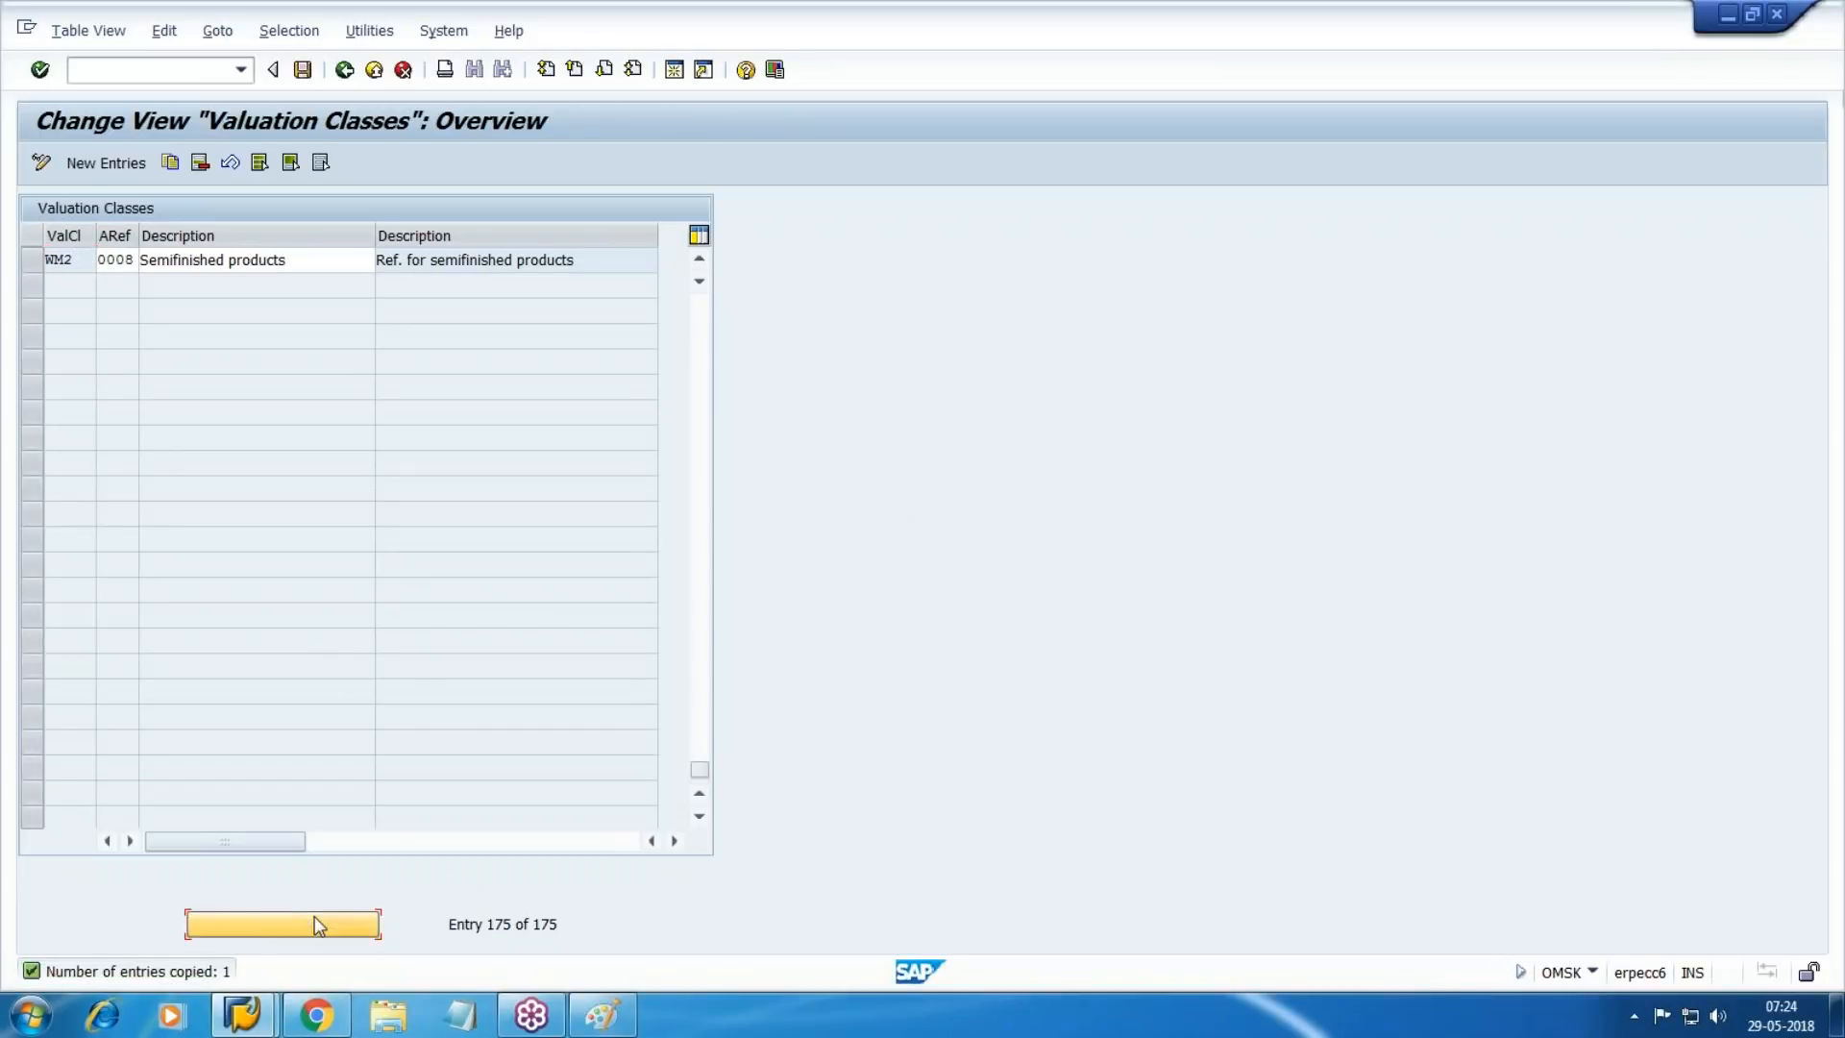
text(7920)
key(Return)
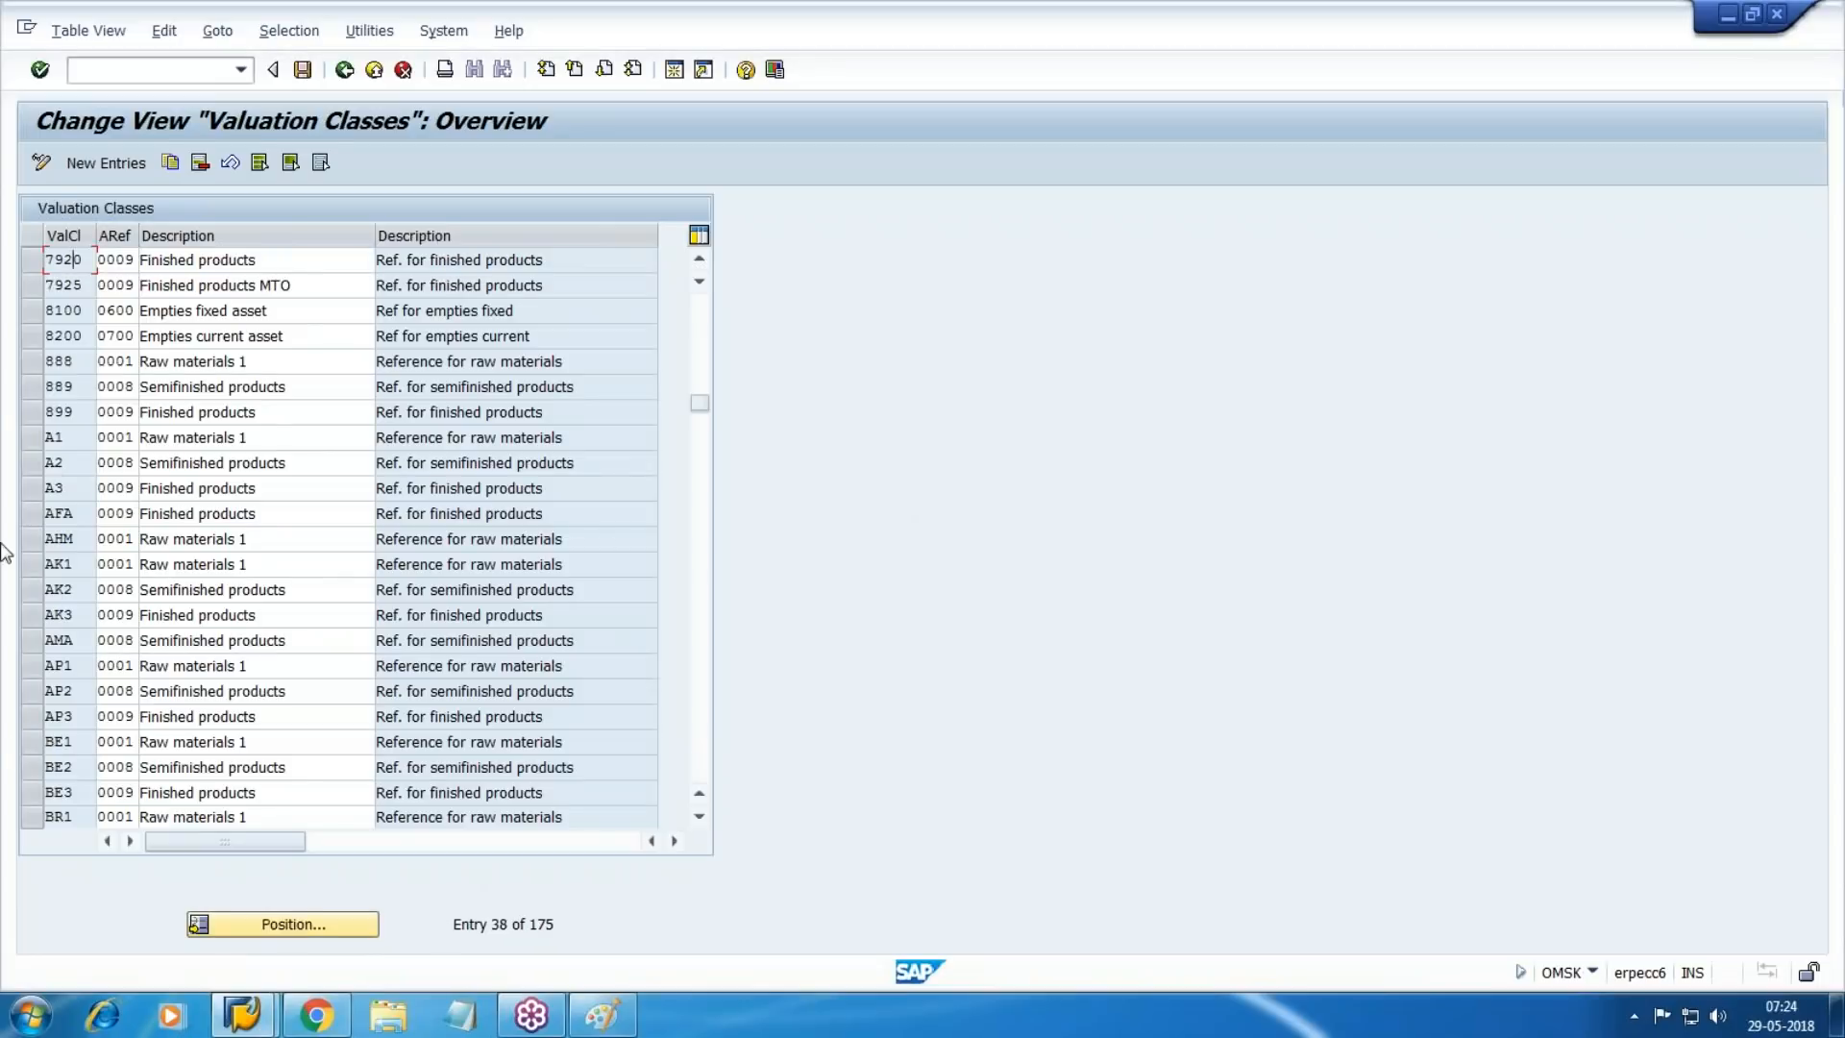
click(31, 260)
click(172, 163)
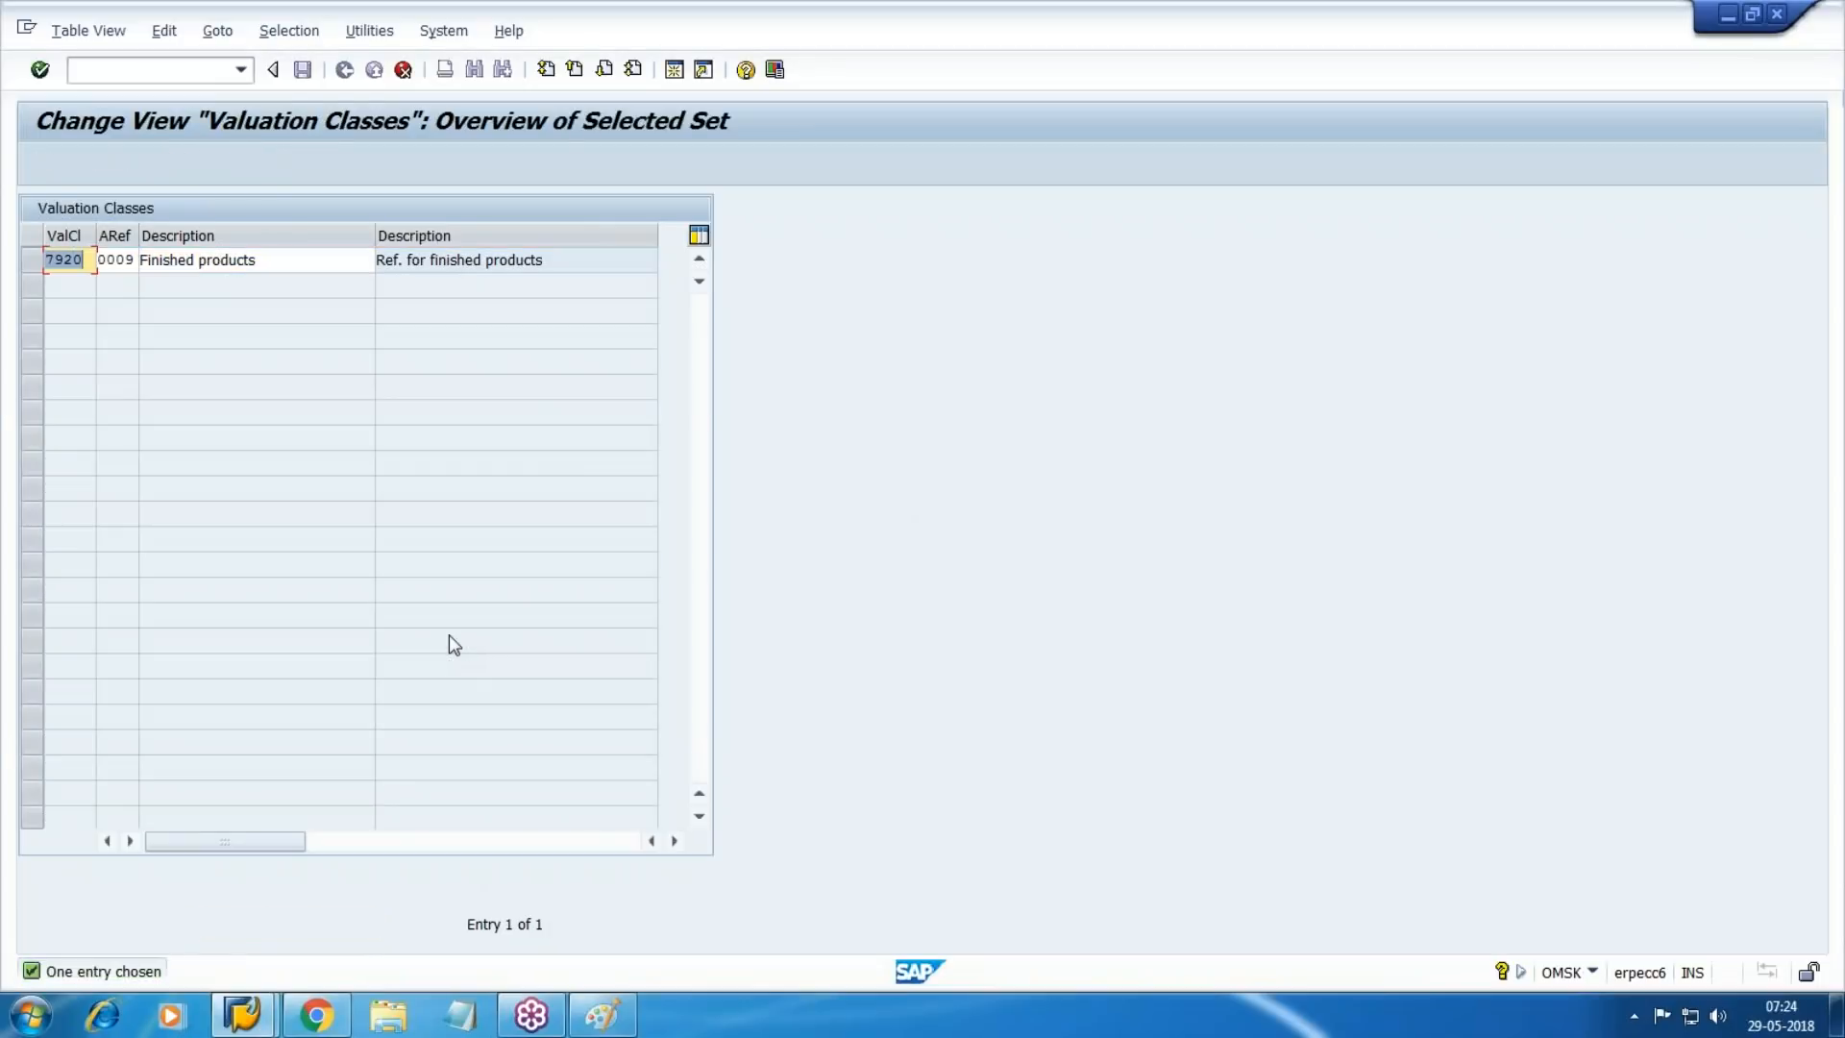
text(WM3)
key(Return)
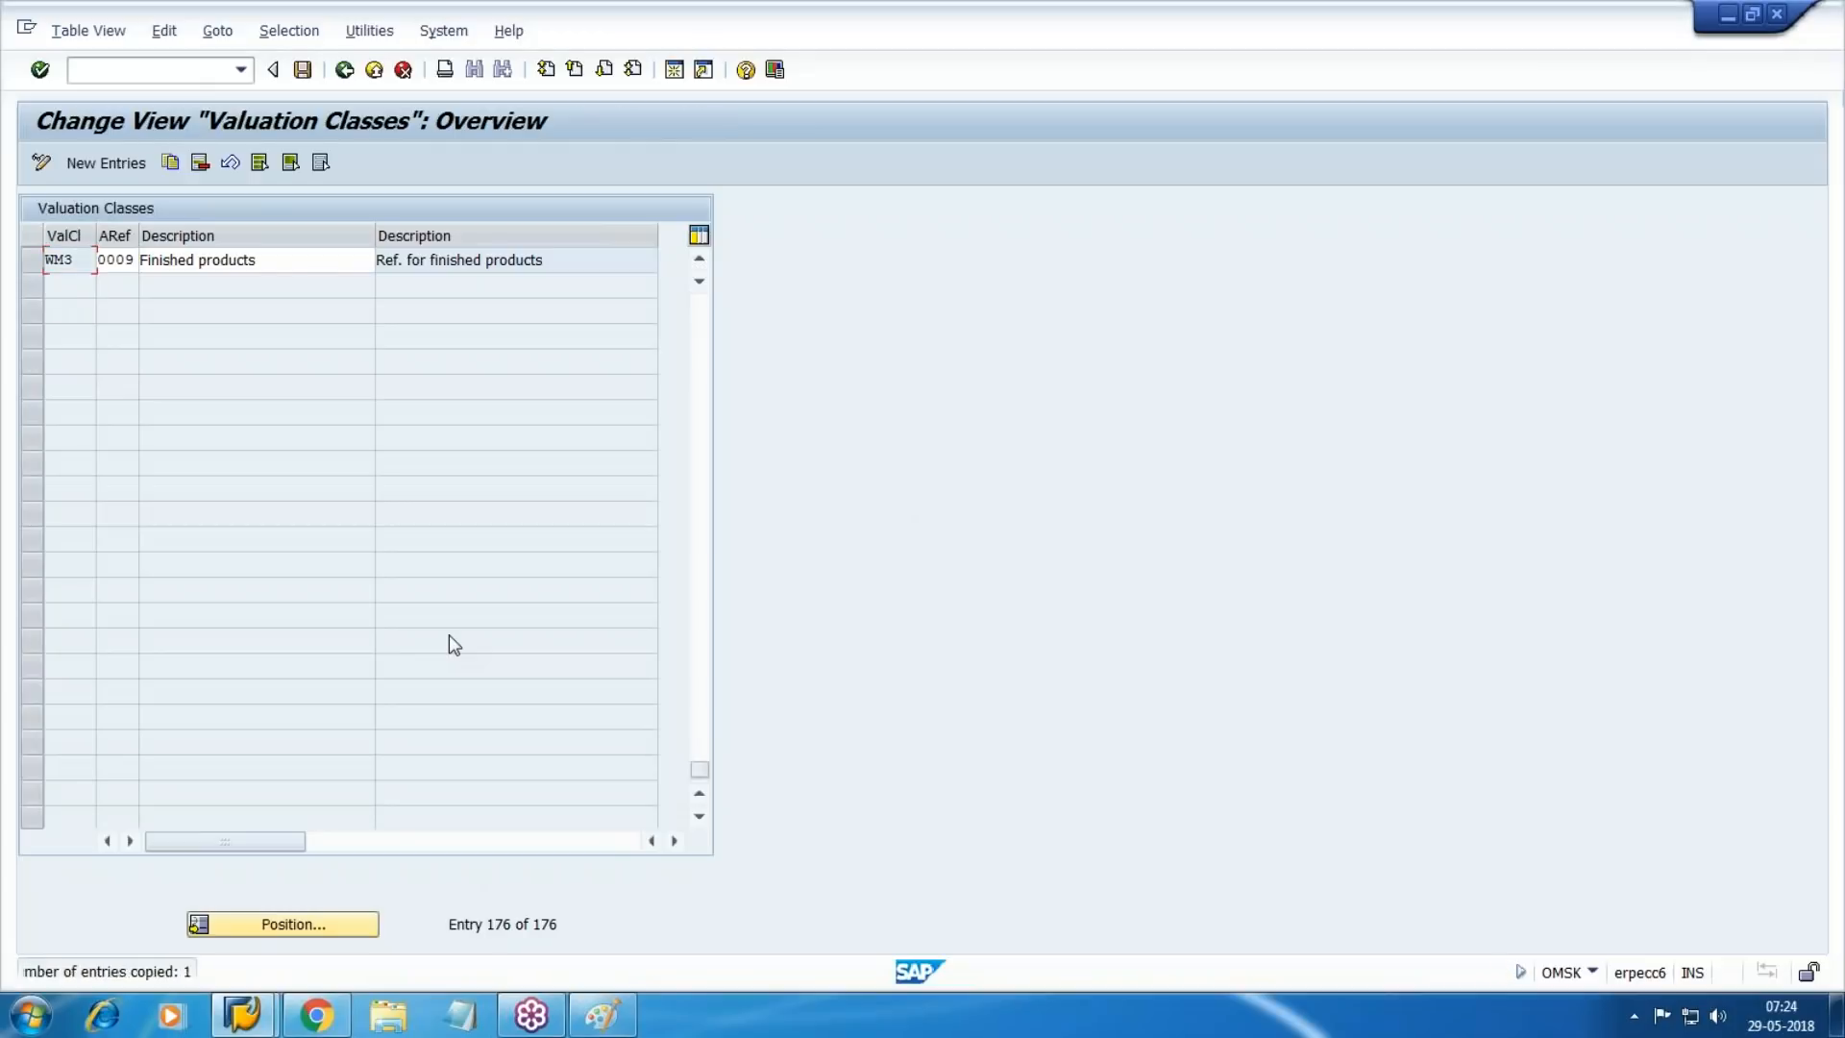
click(303, 69)
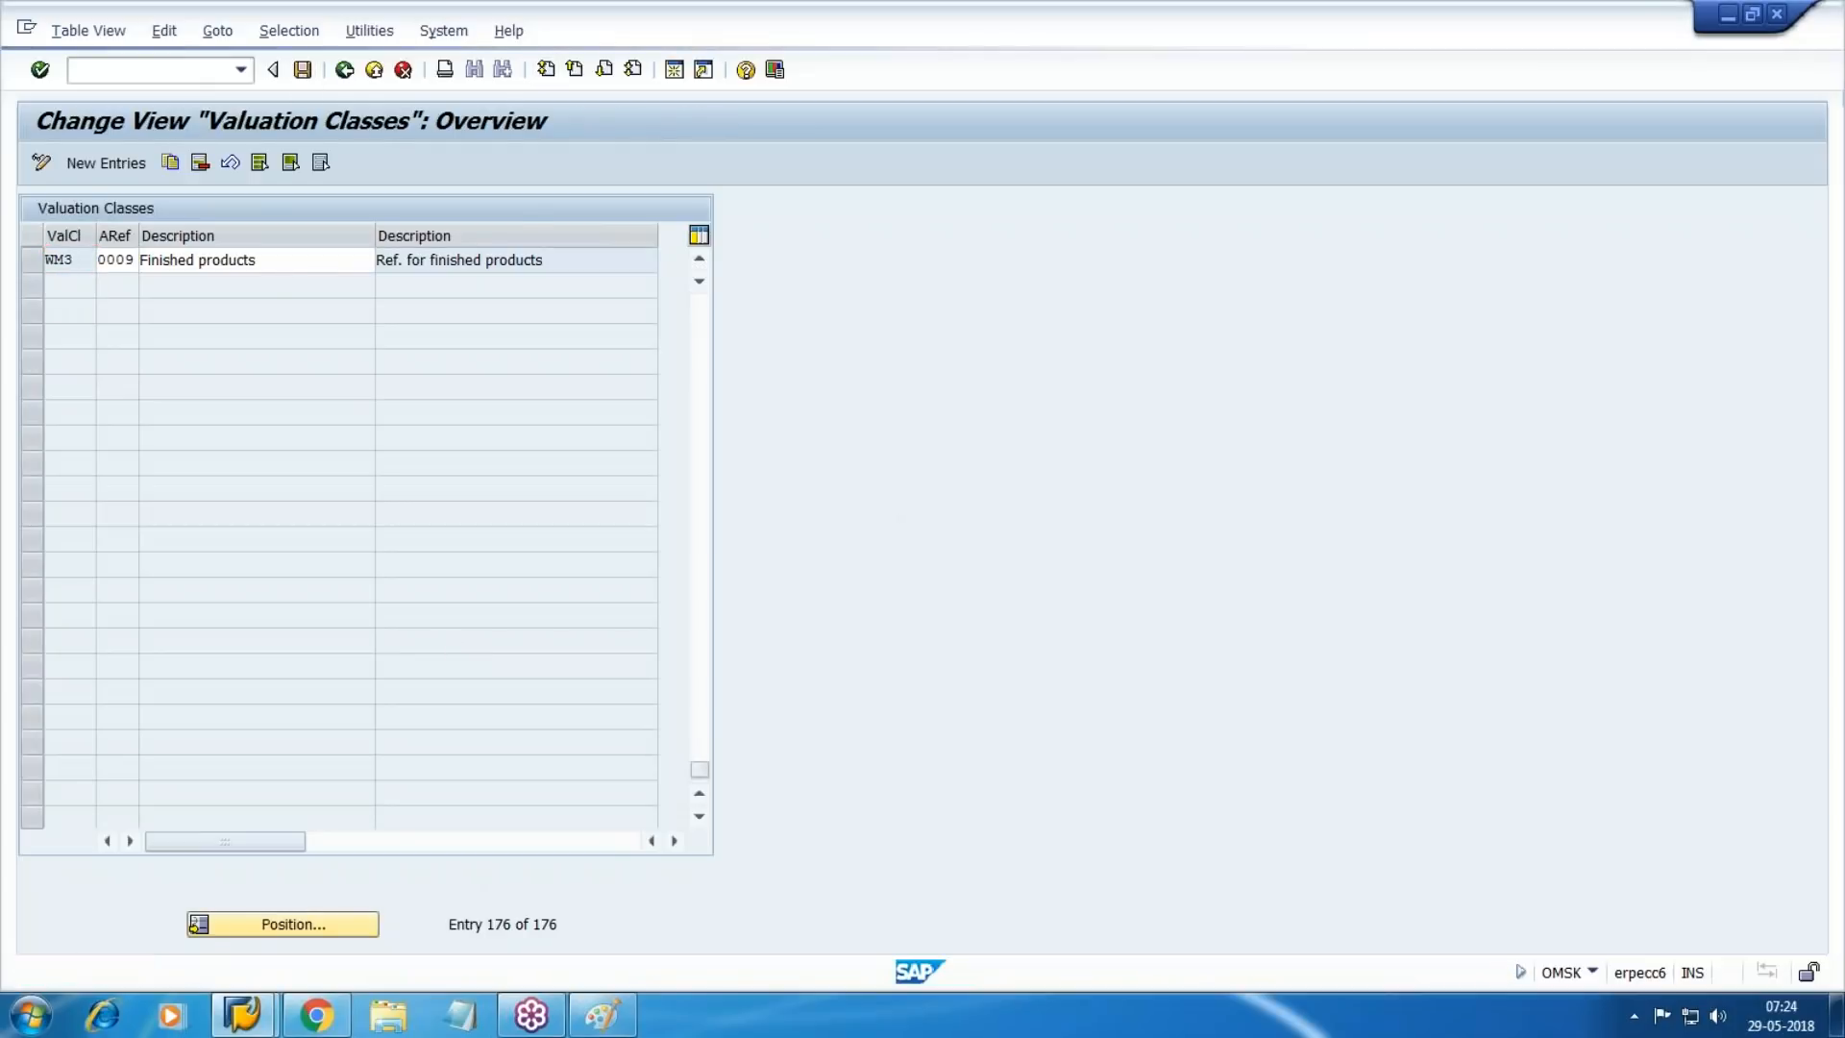
key(Return)
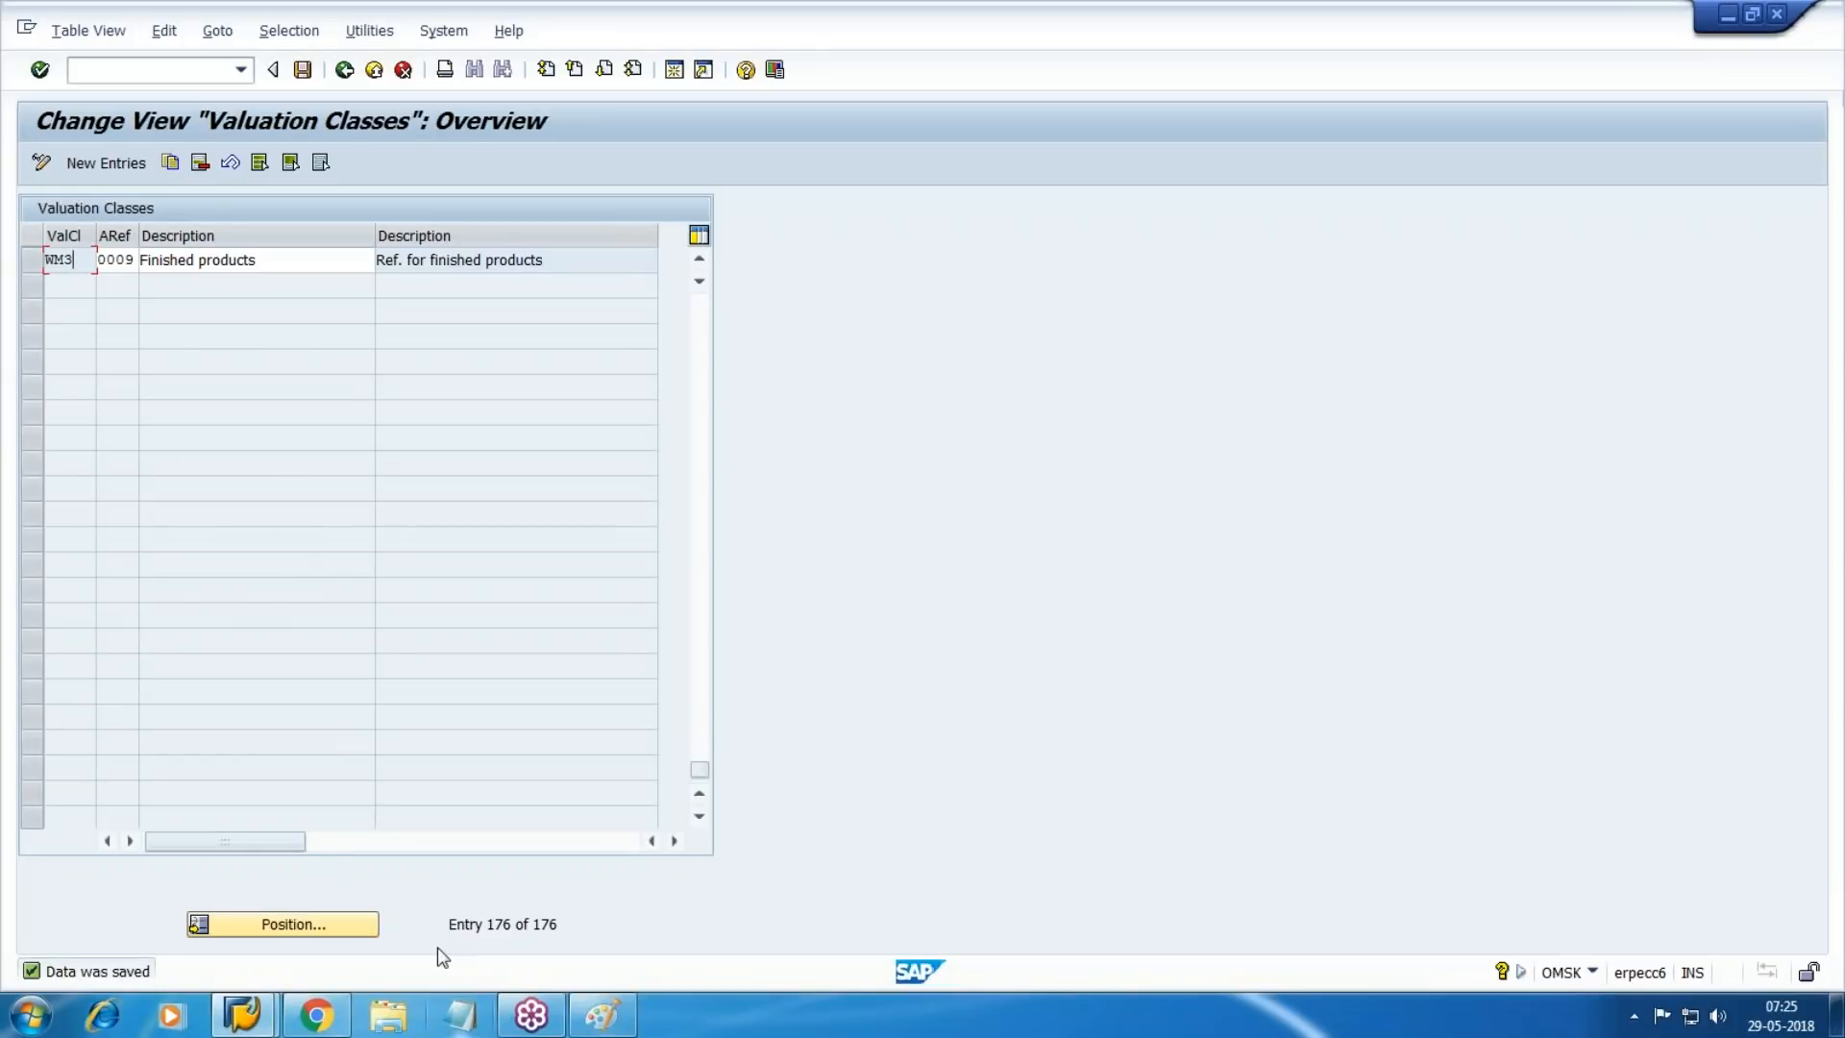
Switch to the working notes in Google Docs and add the lines "P2P" and "Purchase Order" below the valuation class table.
click(322, 1017)
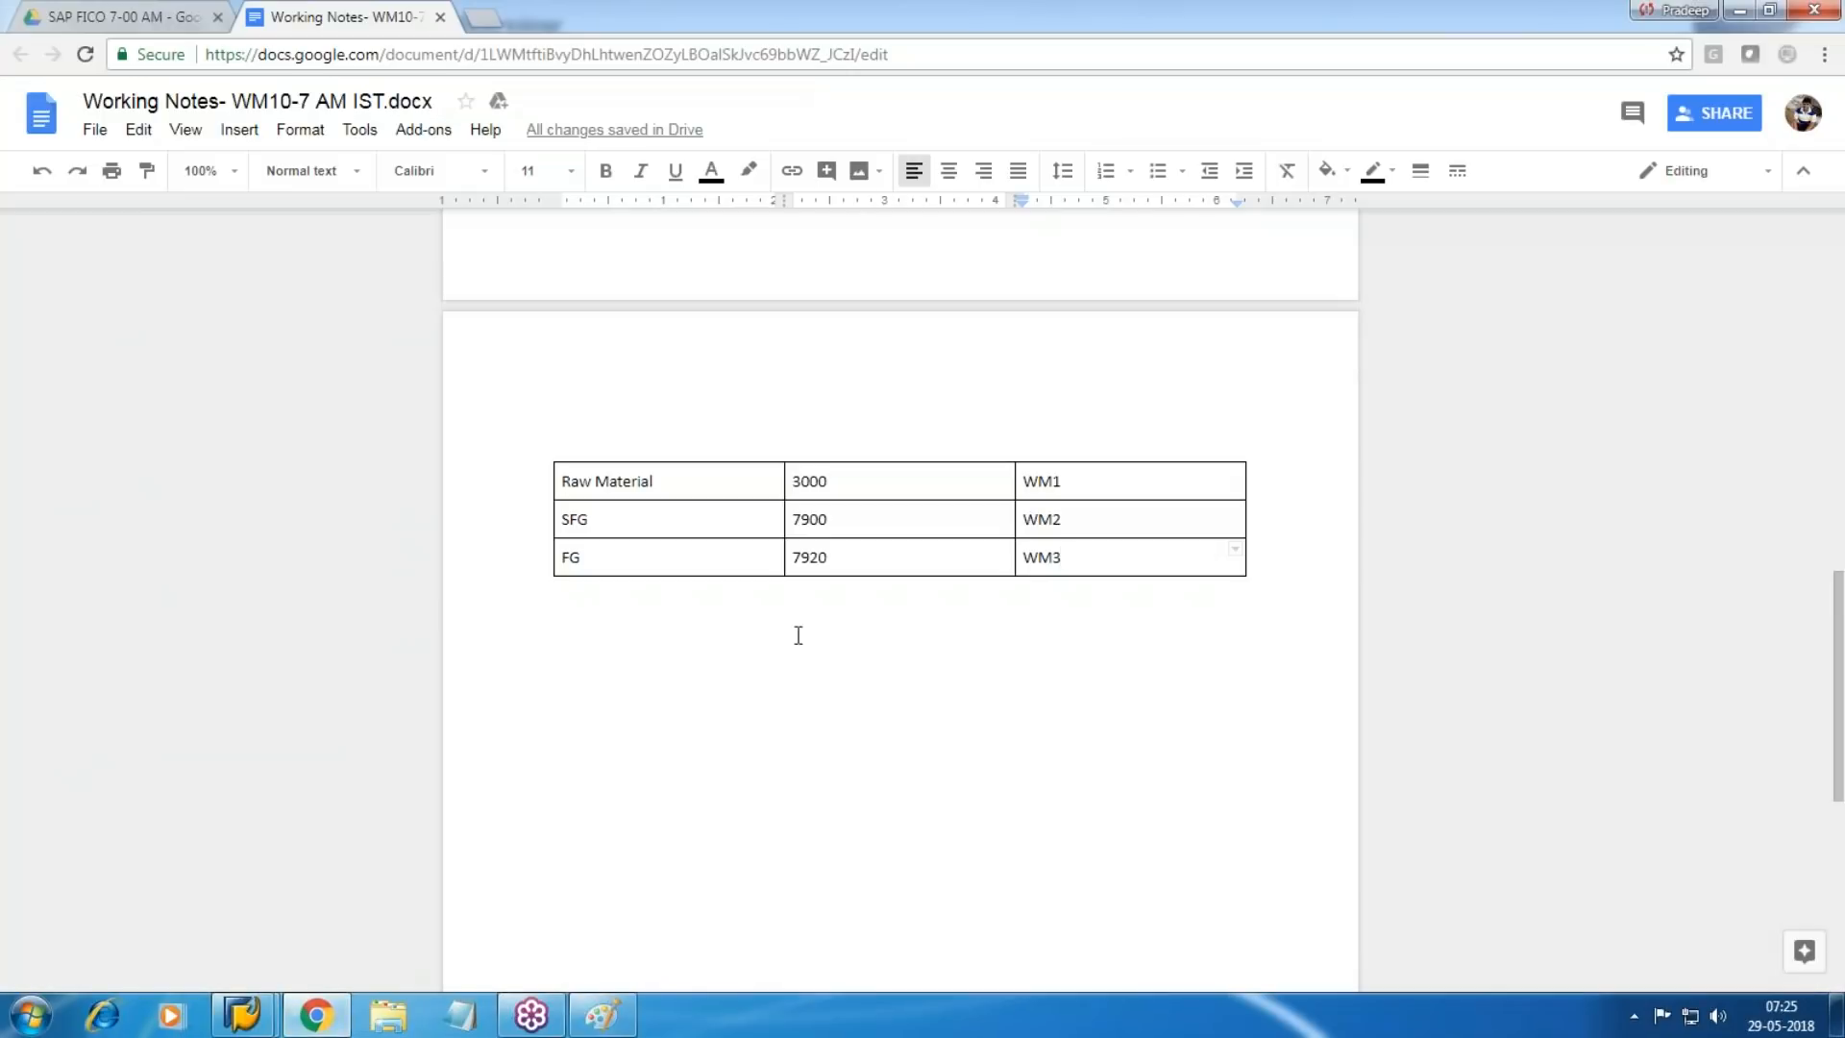
click(718, 668)
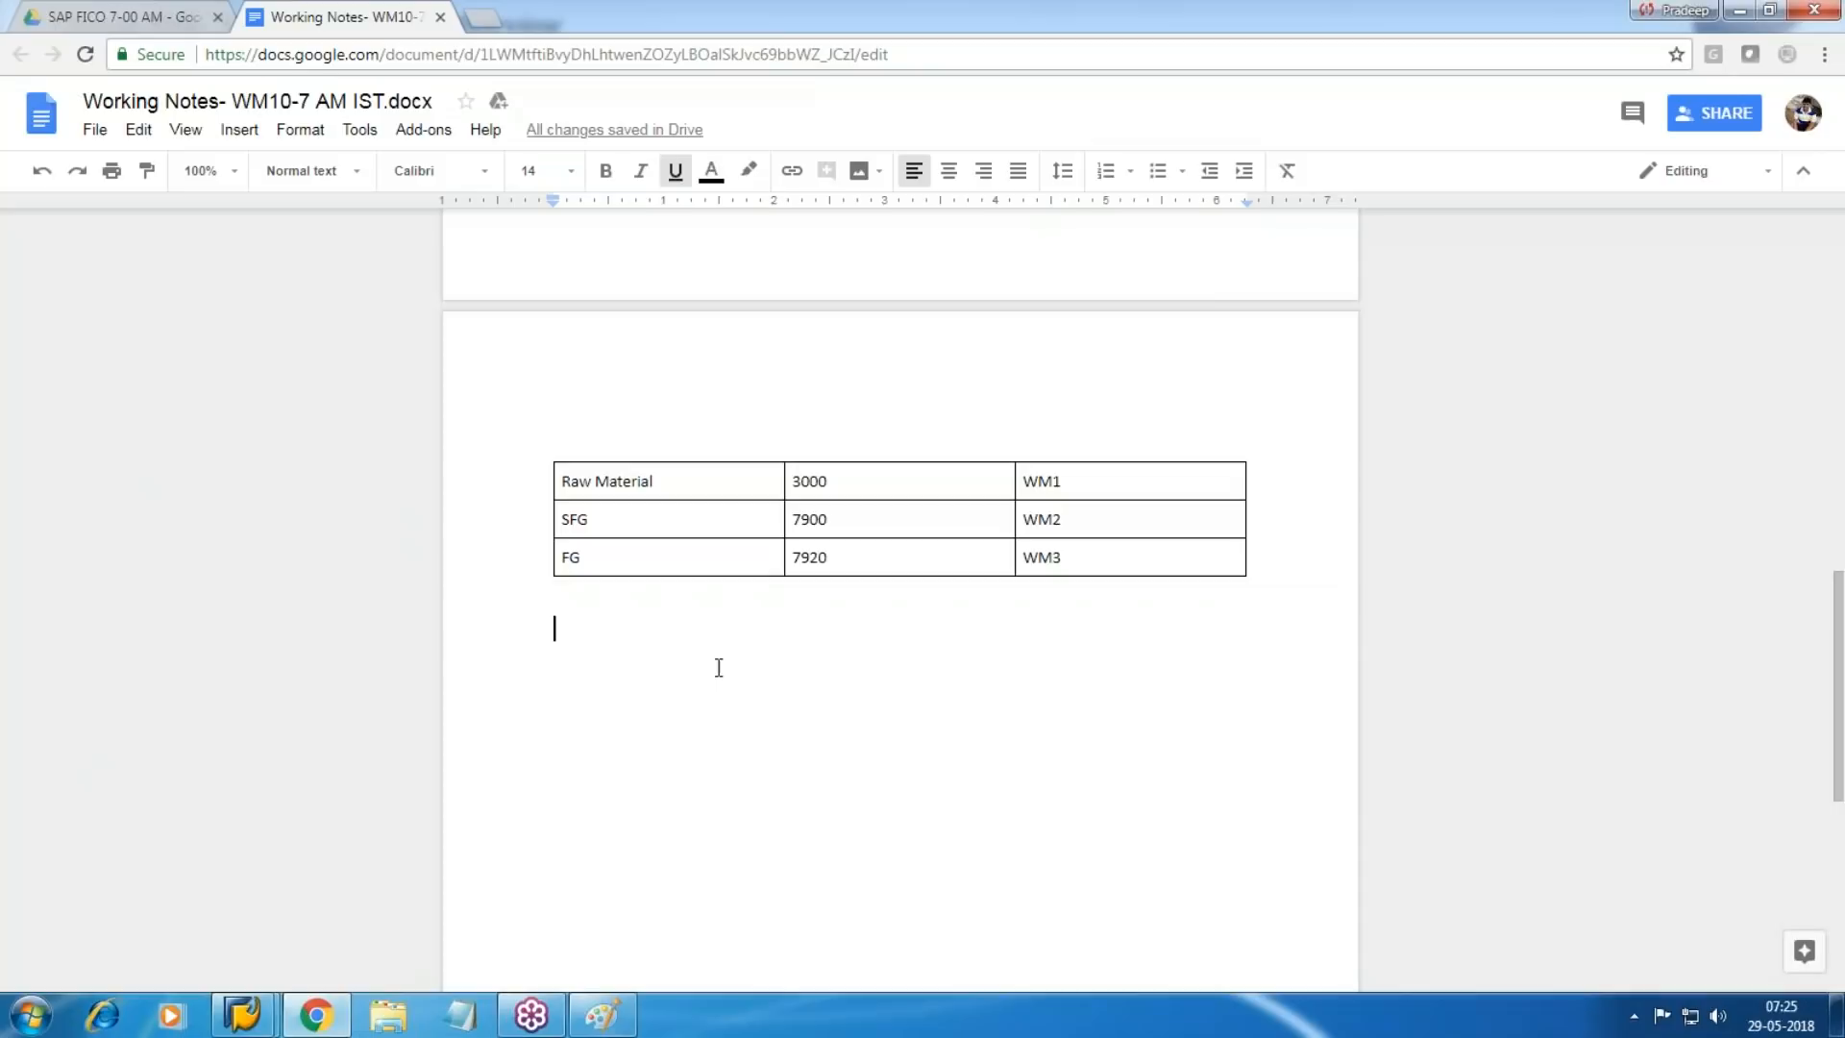
text(P2P)
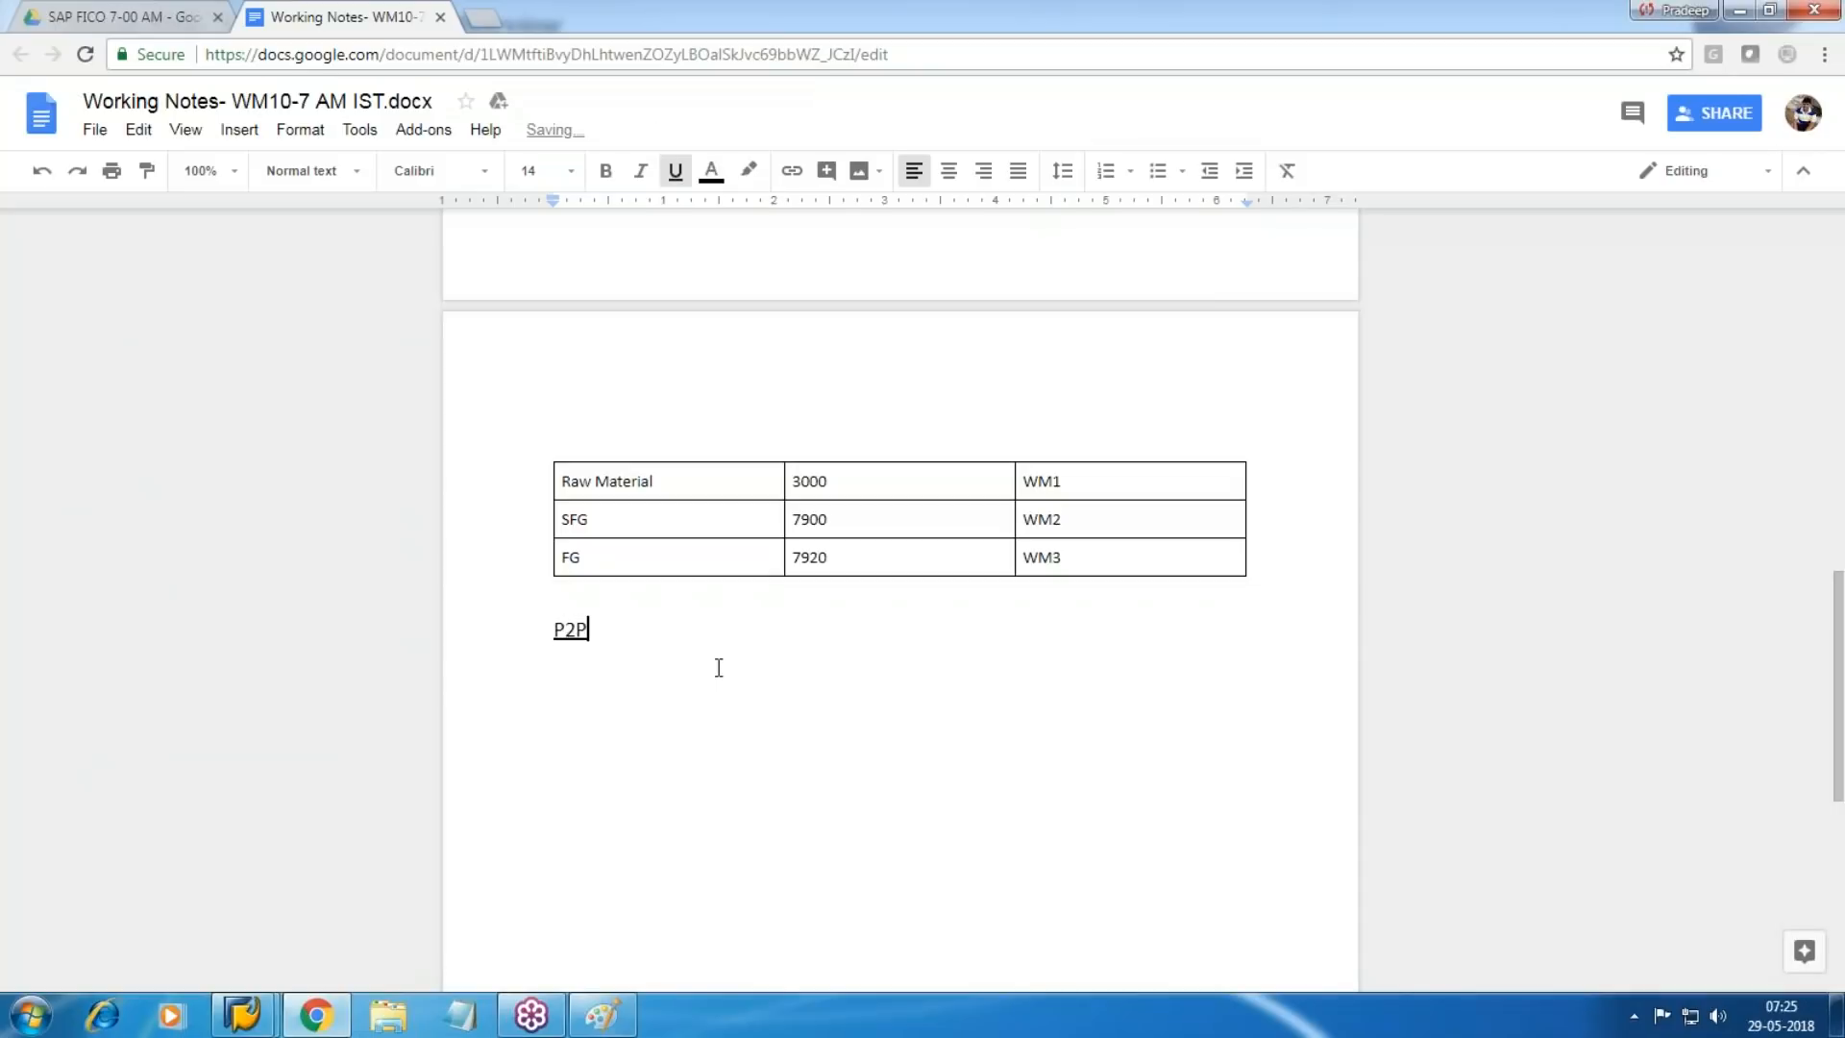
key(Return)
text(Purchas)
text(Order)
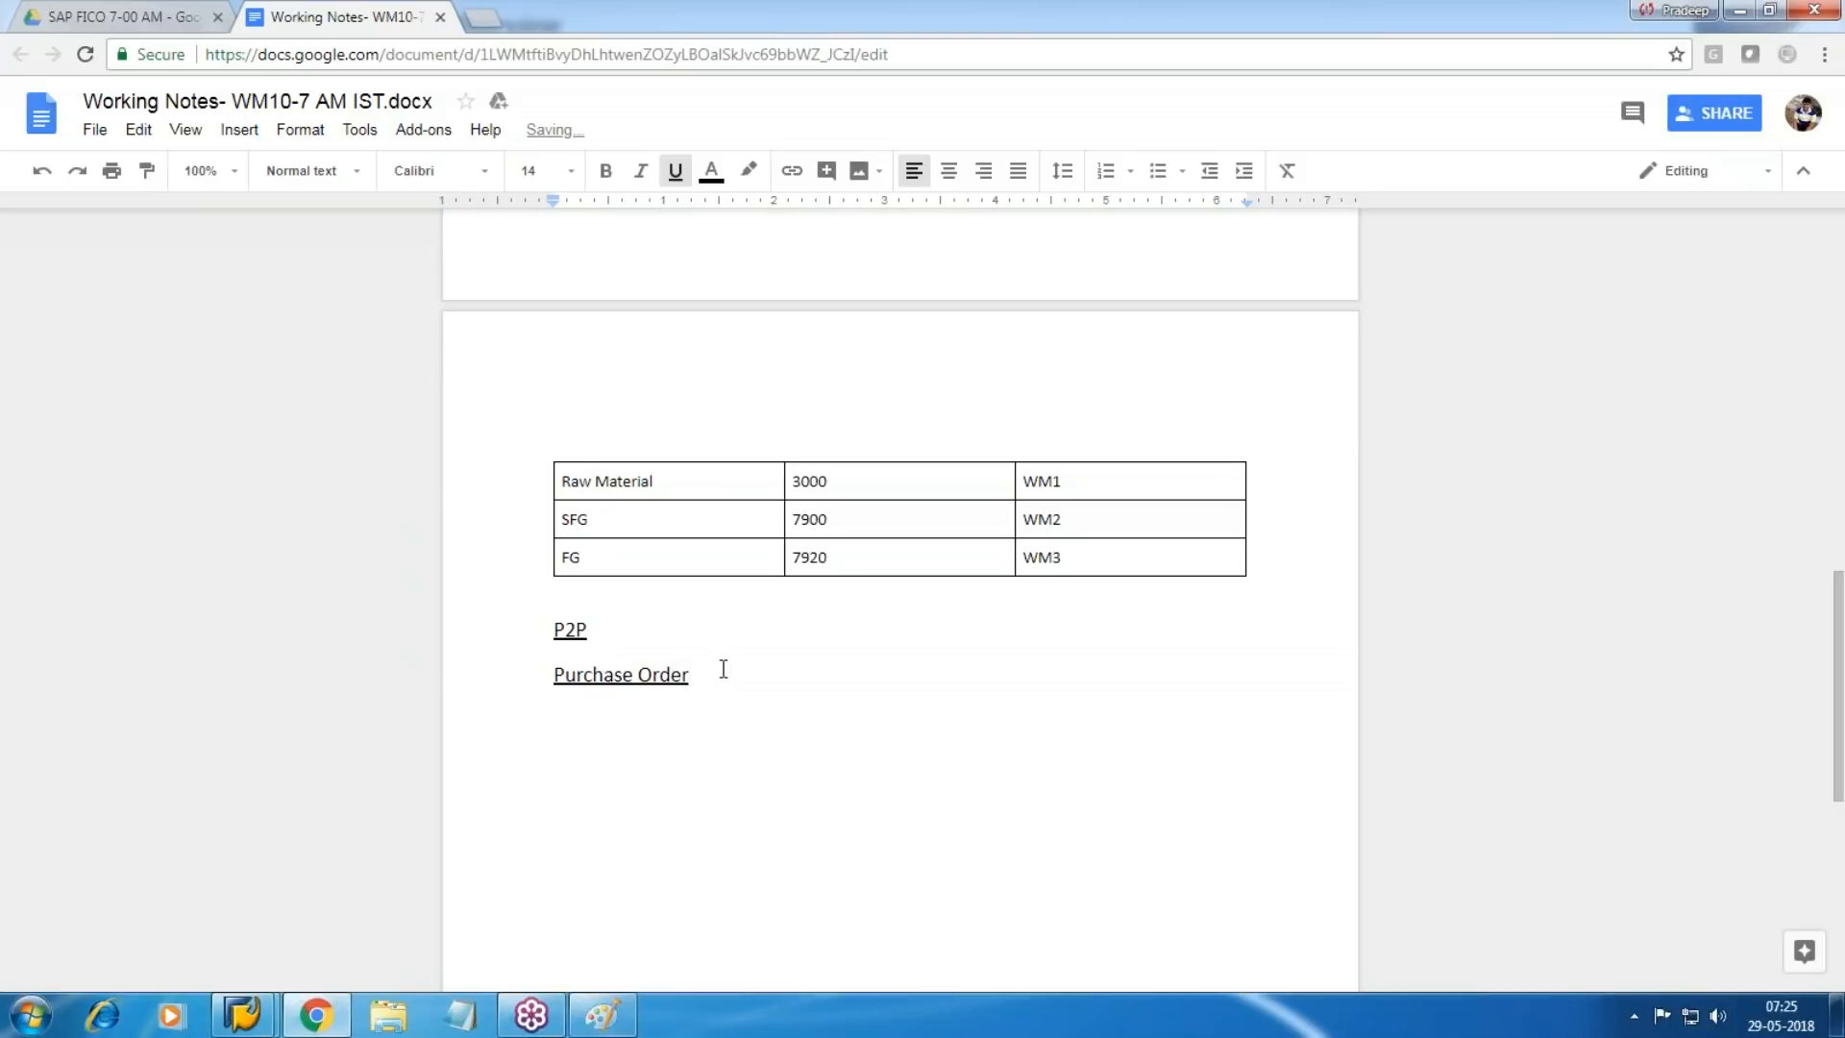
Remove the underline from "Purchase Order" and extend that line with "- No Integration, only in MM".
drag(720, 666, 524, 672)
click(675, 171)
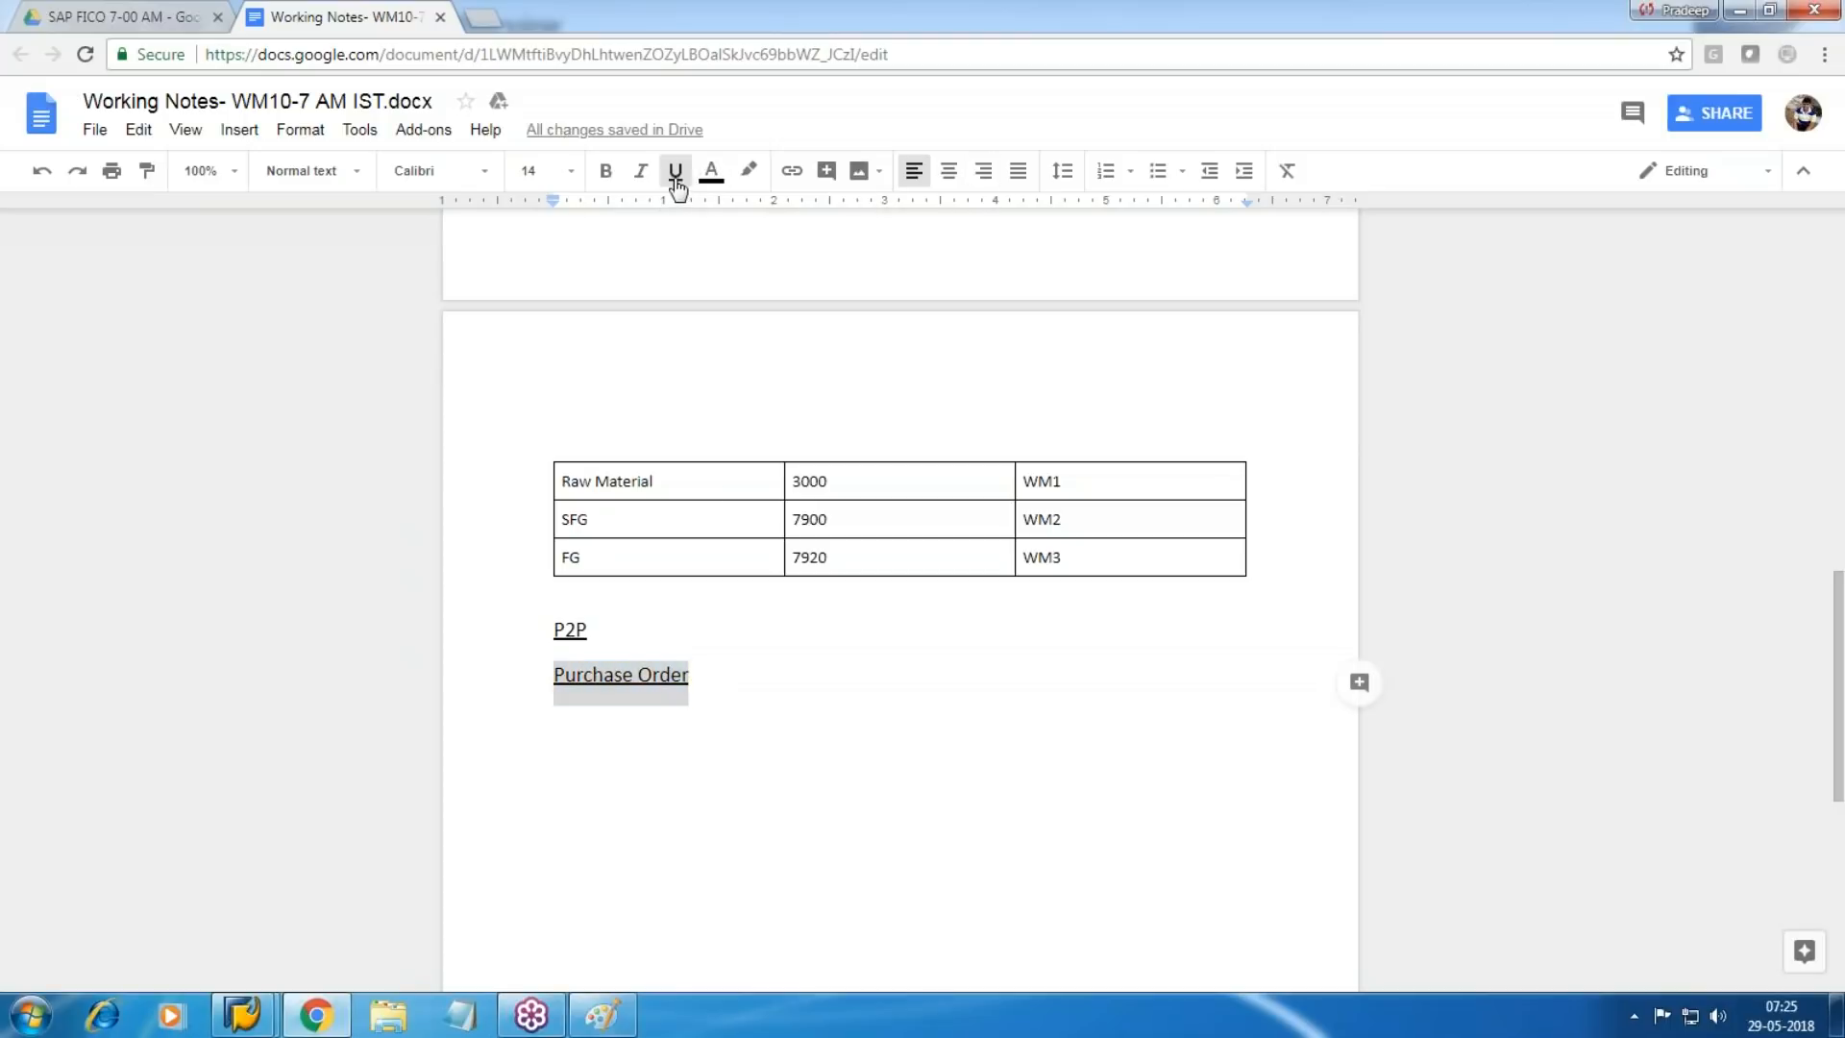
click(765, 720)
text(-  No Integration)
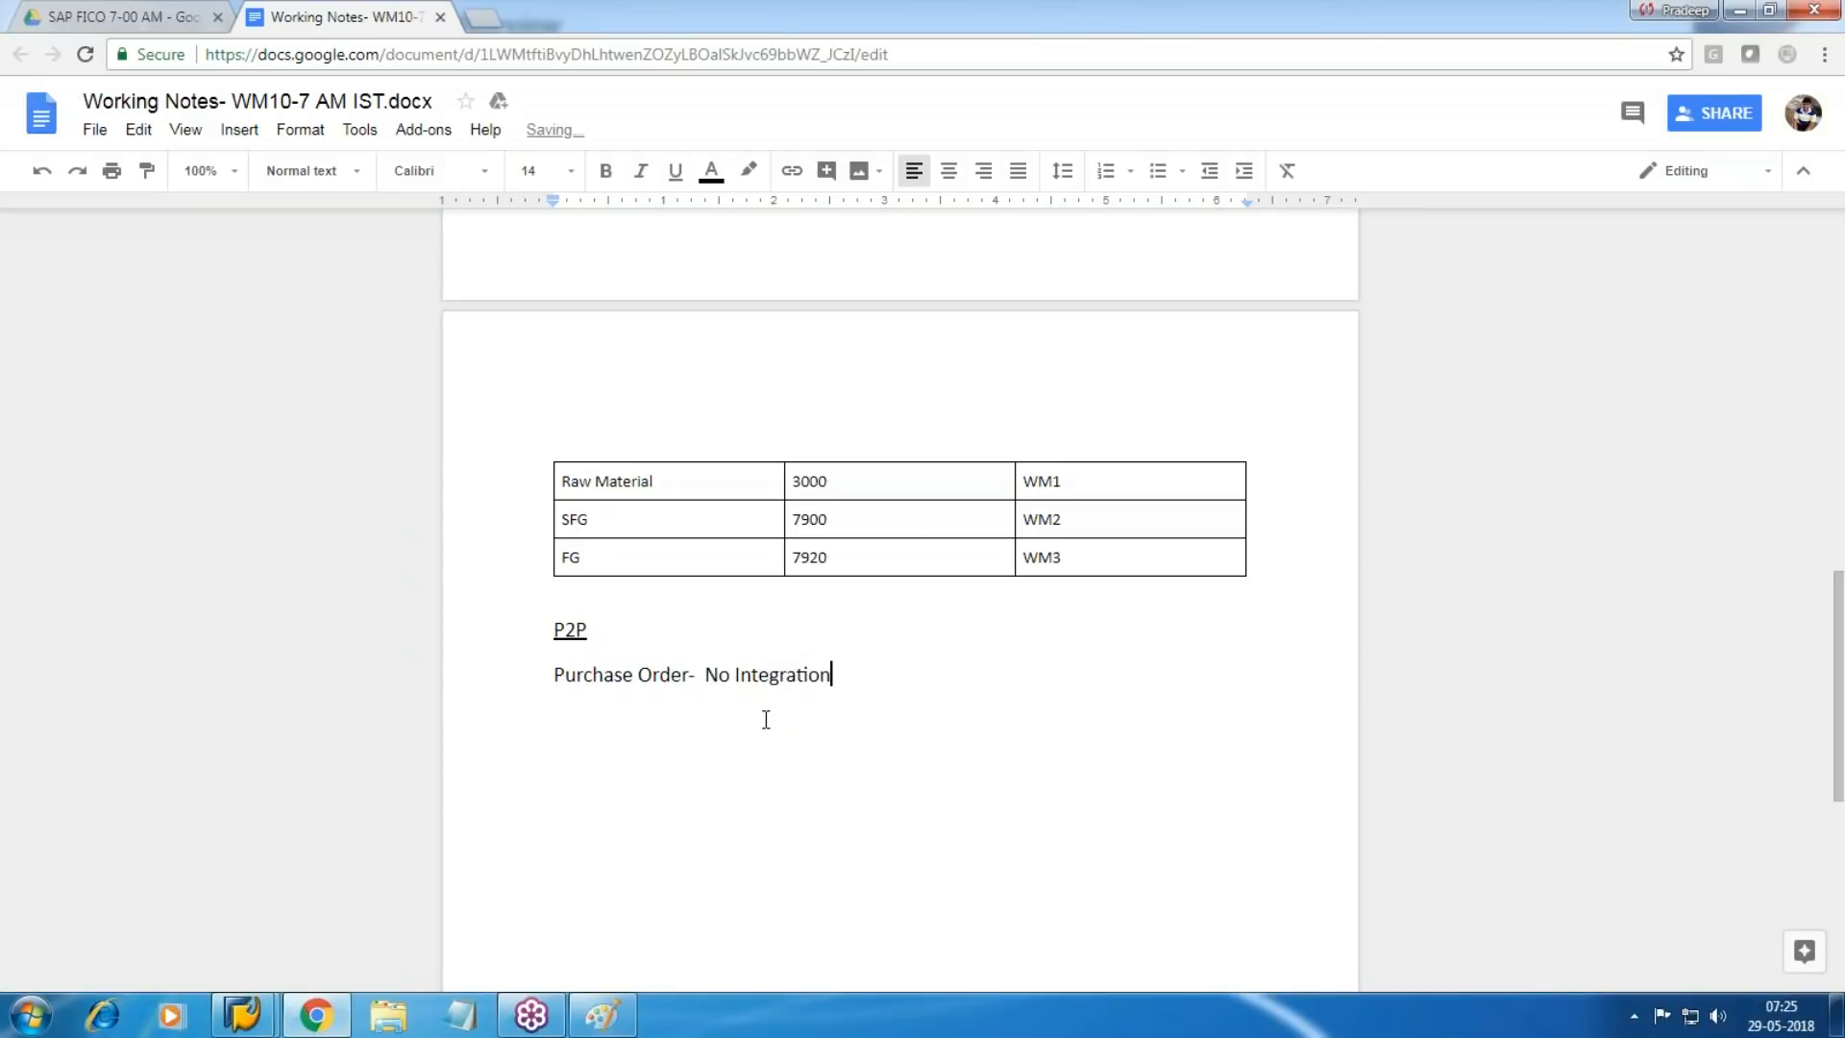
key(Return)
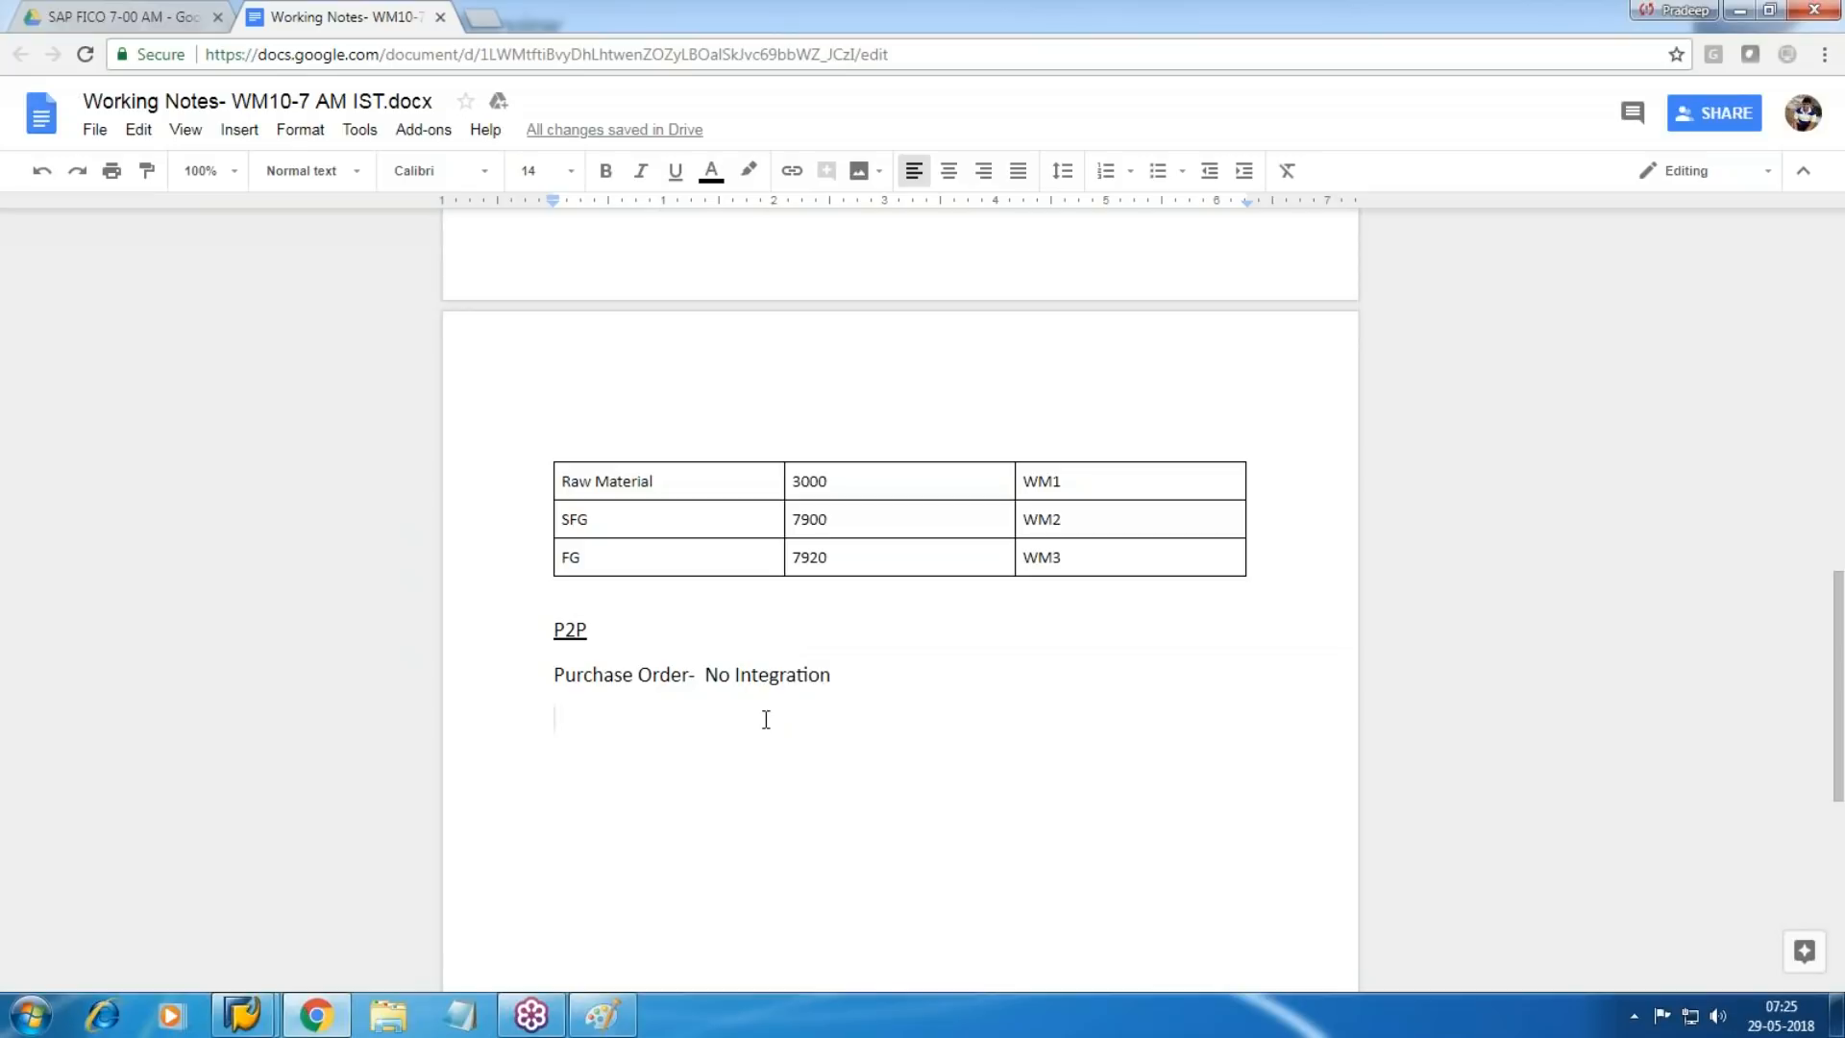
click(875, 678)
text(, only )
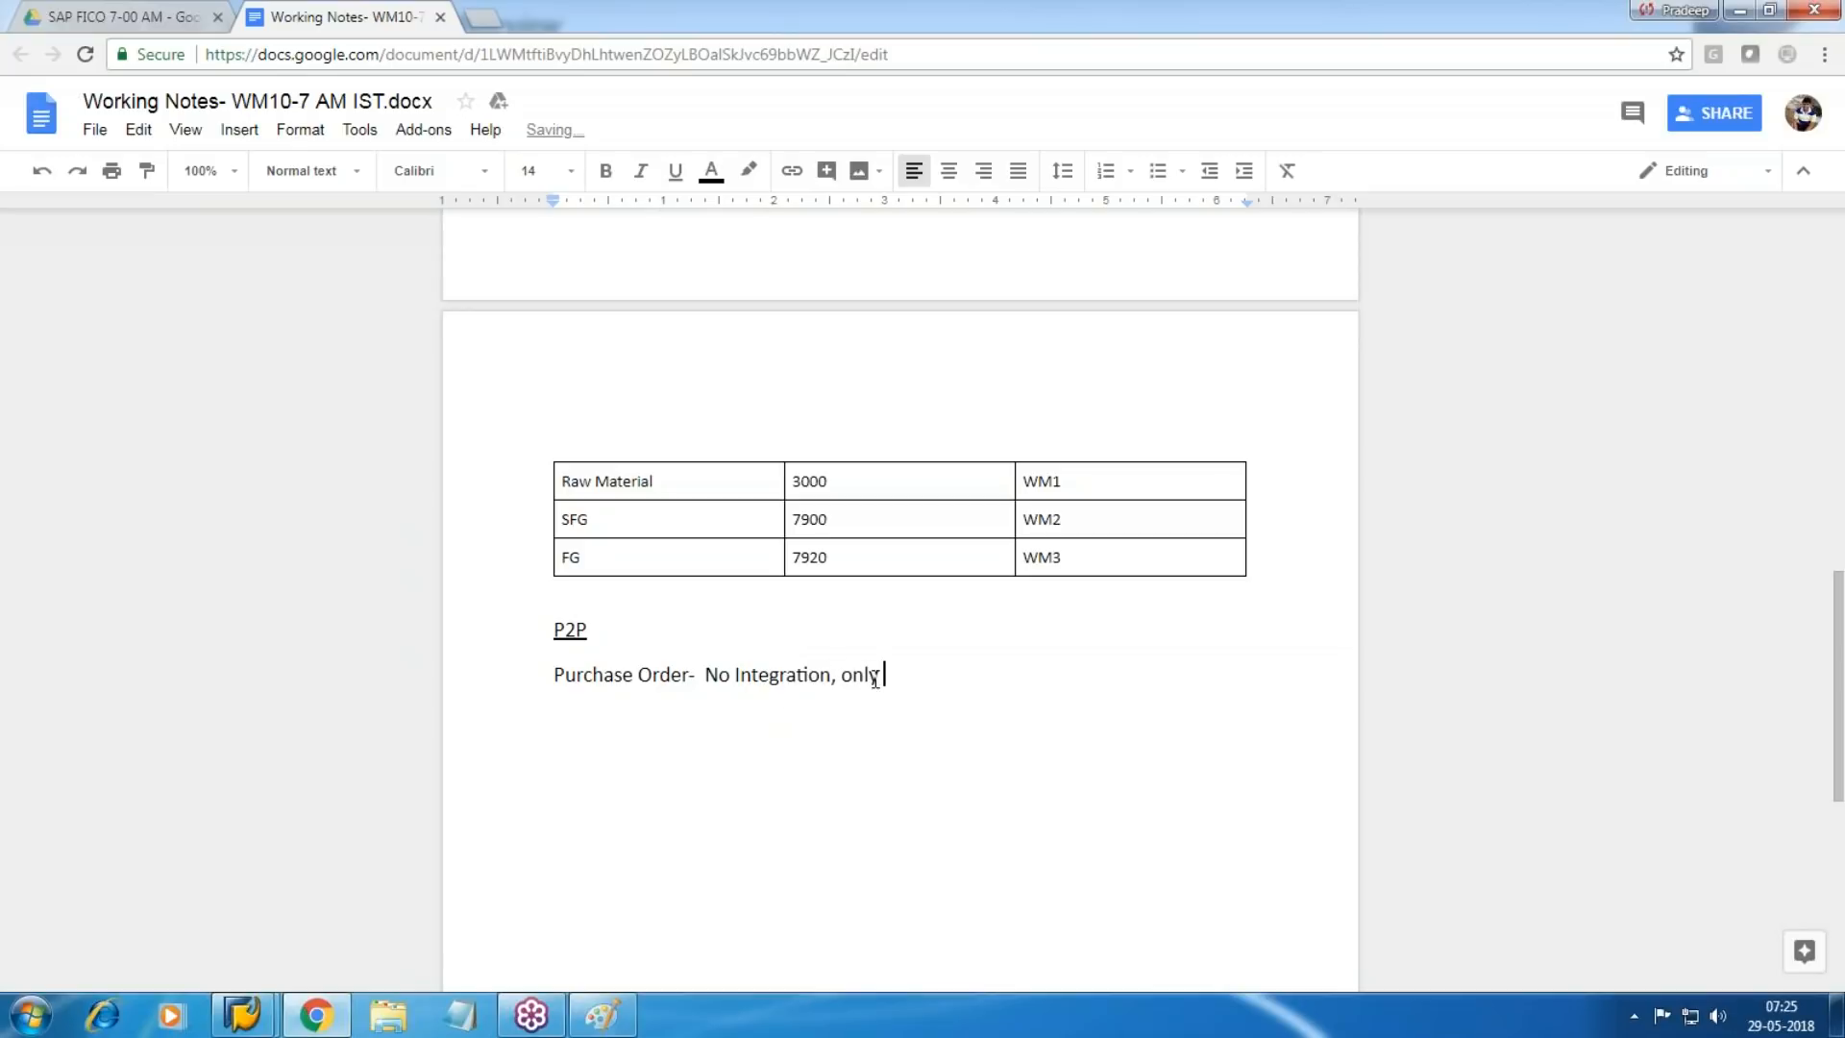
text(in MM)
Add the line "Goods Rec Note - MM User" below the purchase order line.
key(Return)
text(Goods Rec)
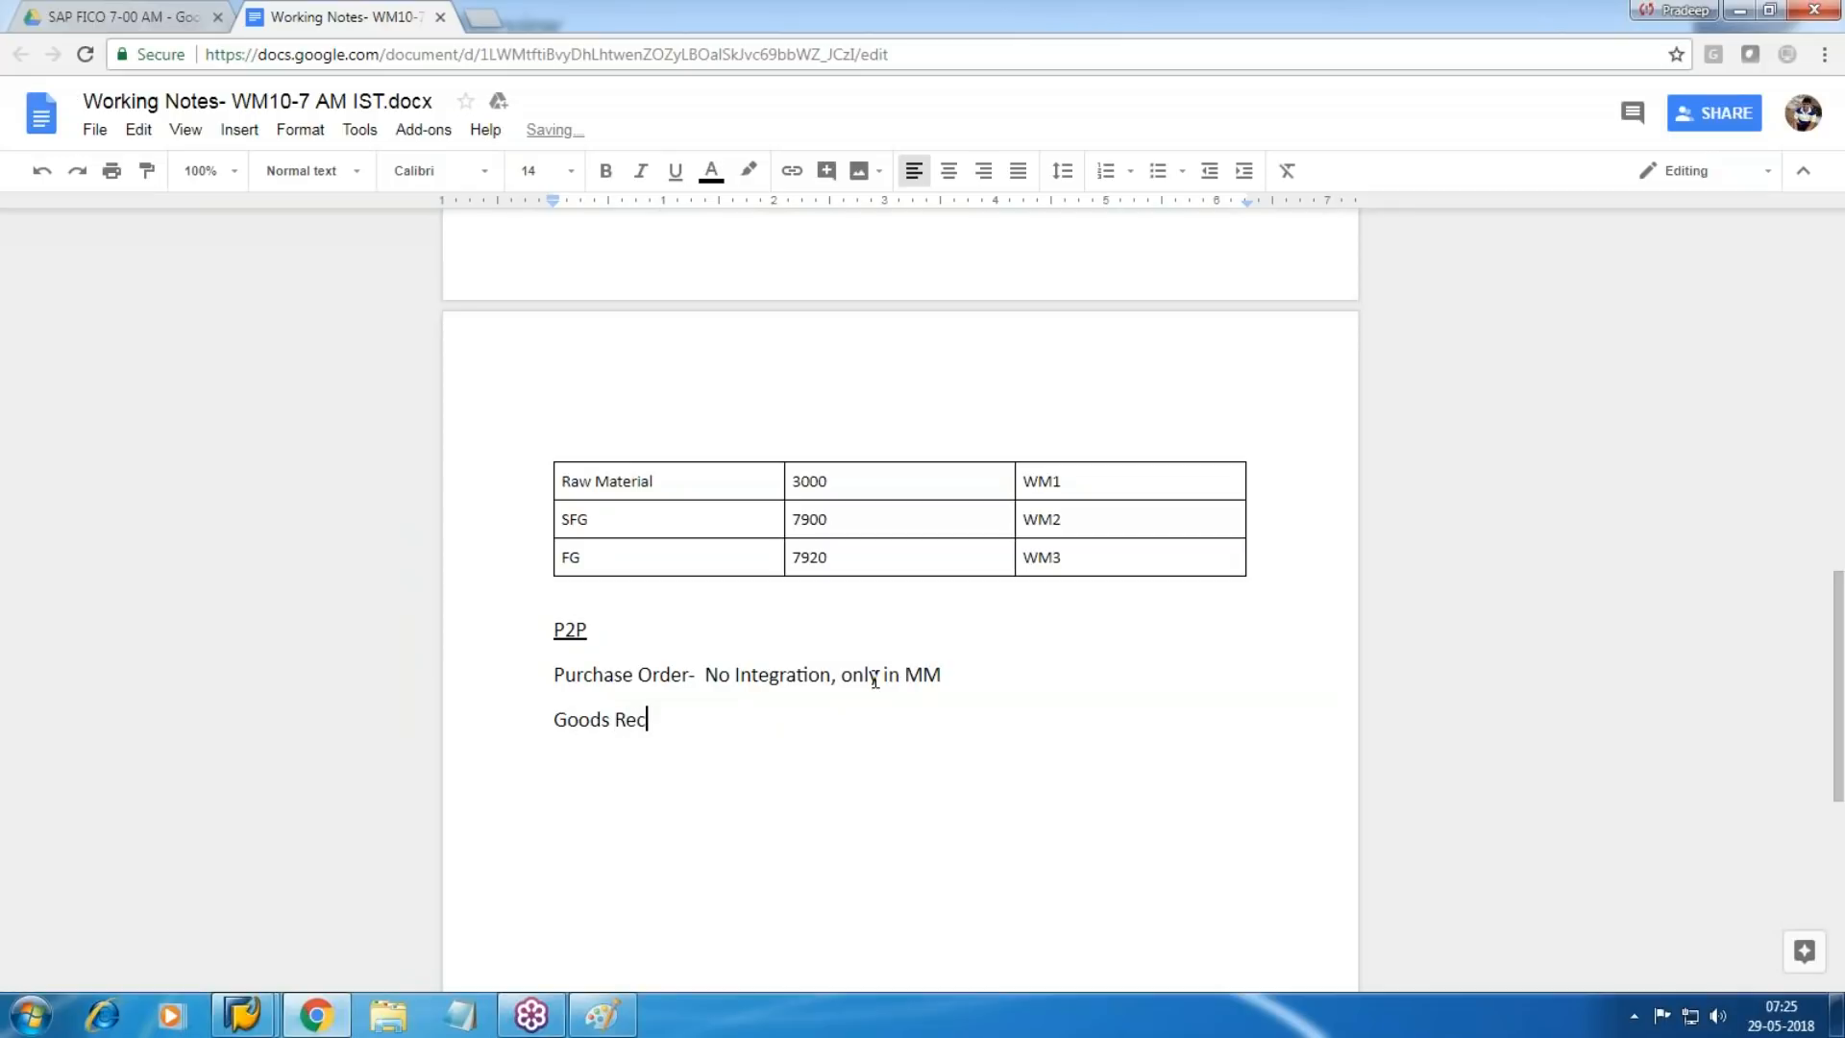
text( Npot)
key(BackSpace)
key(BackSpace)
key(BackSpace)
text(ote - MM User)
Add the lines "FI accounting entry" and "RM stock Dr" below the goods receipt note.
key(Return)
text(FI accounting)
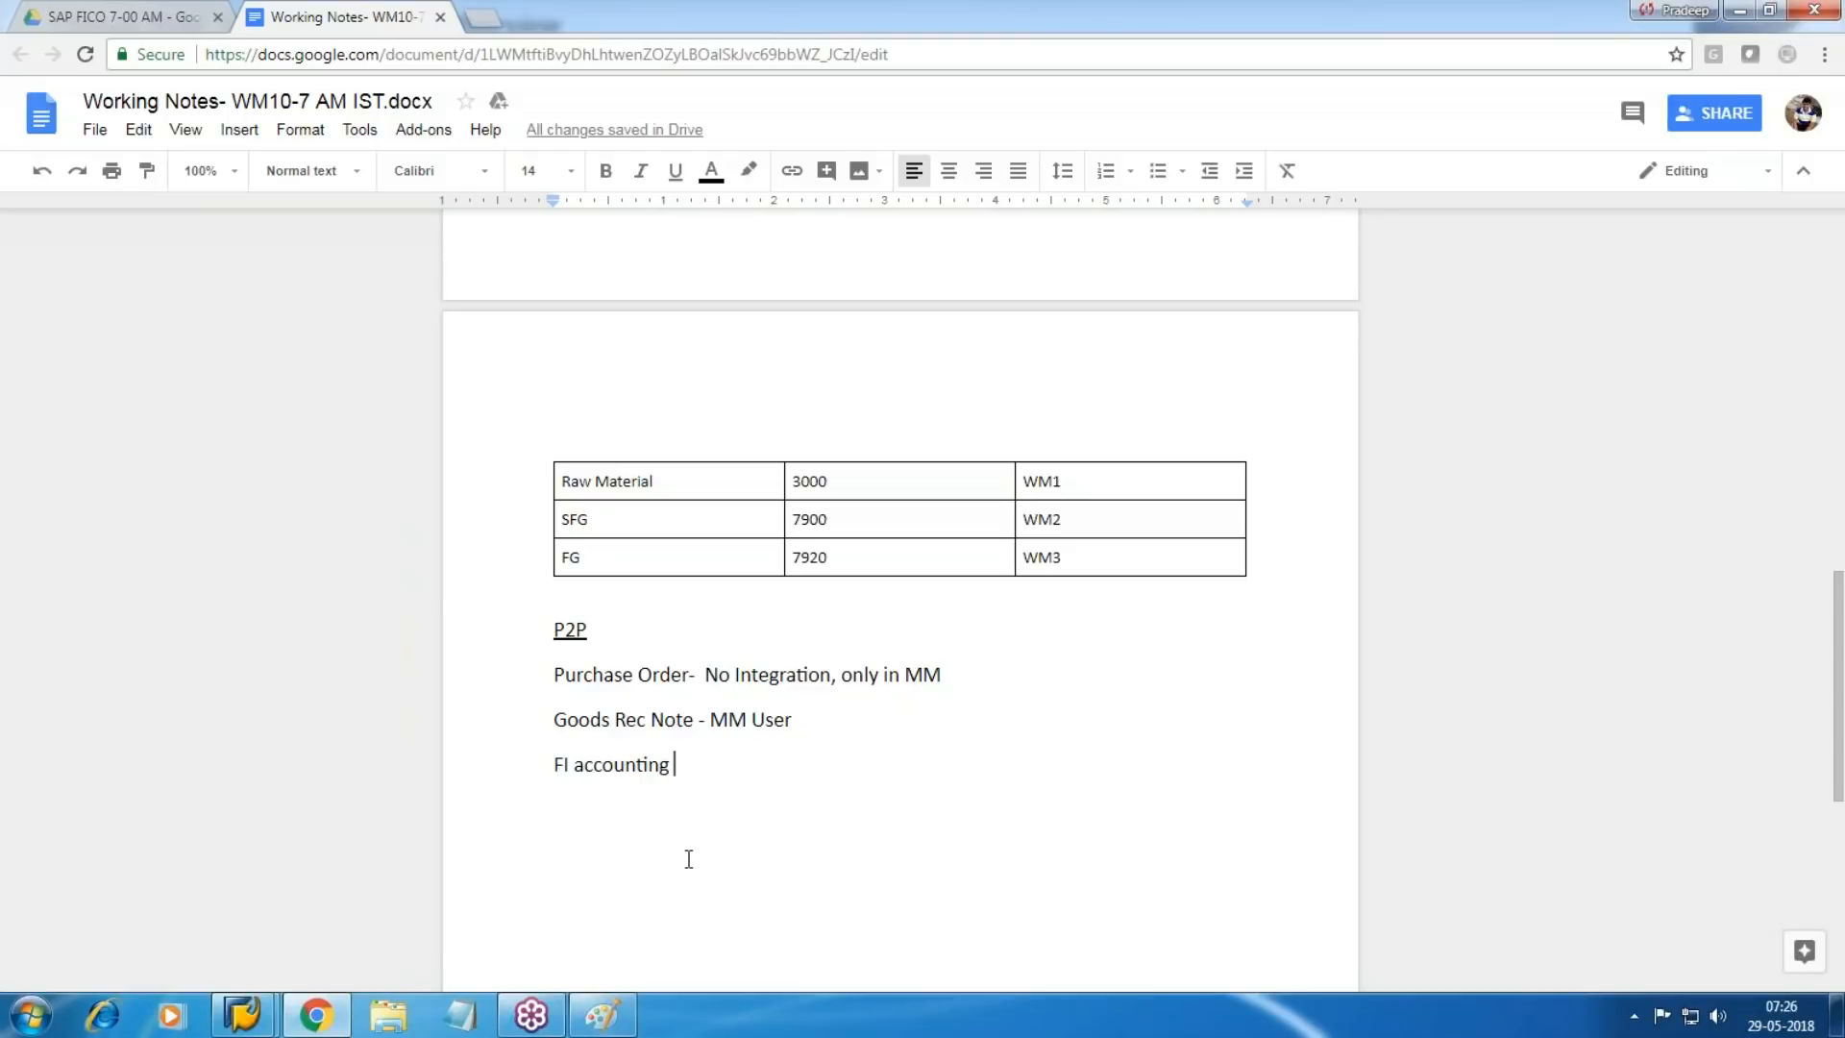
text(entry)
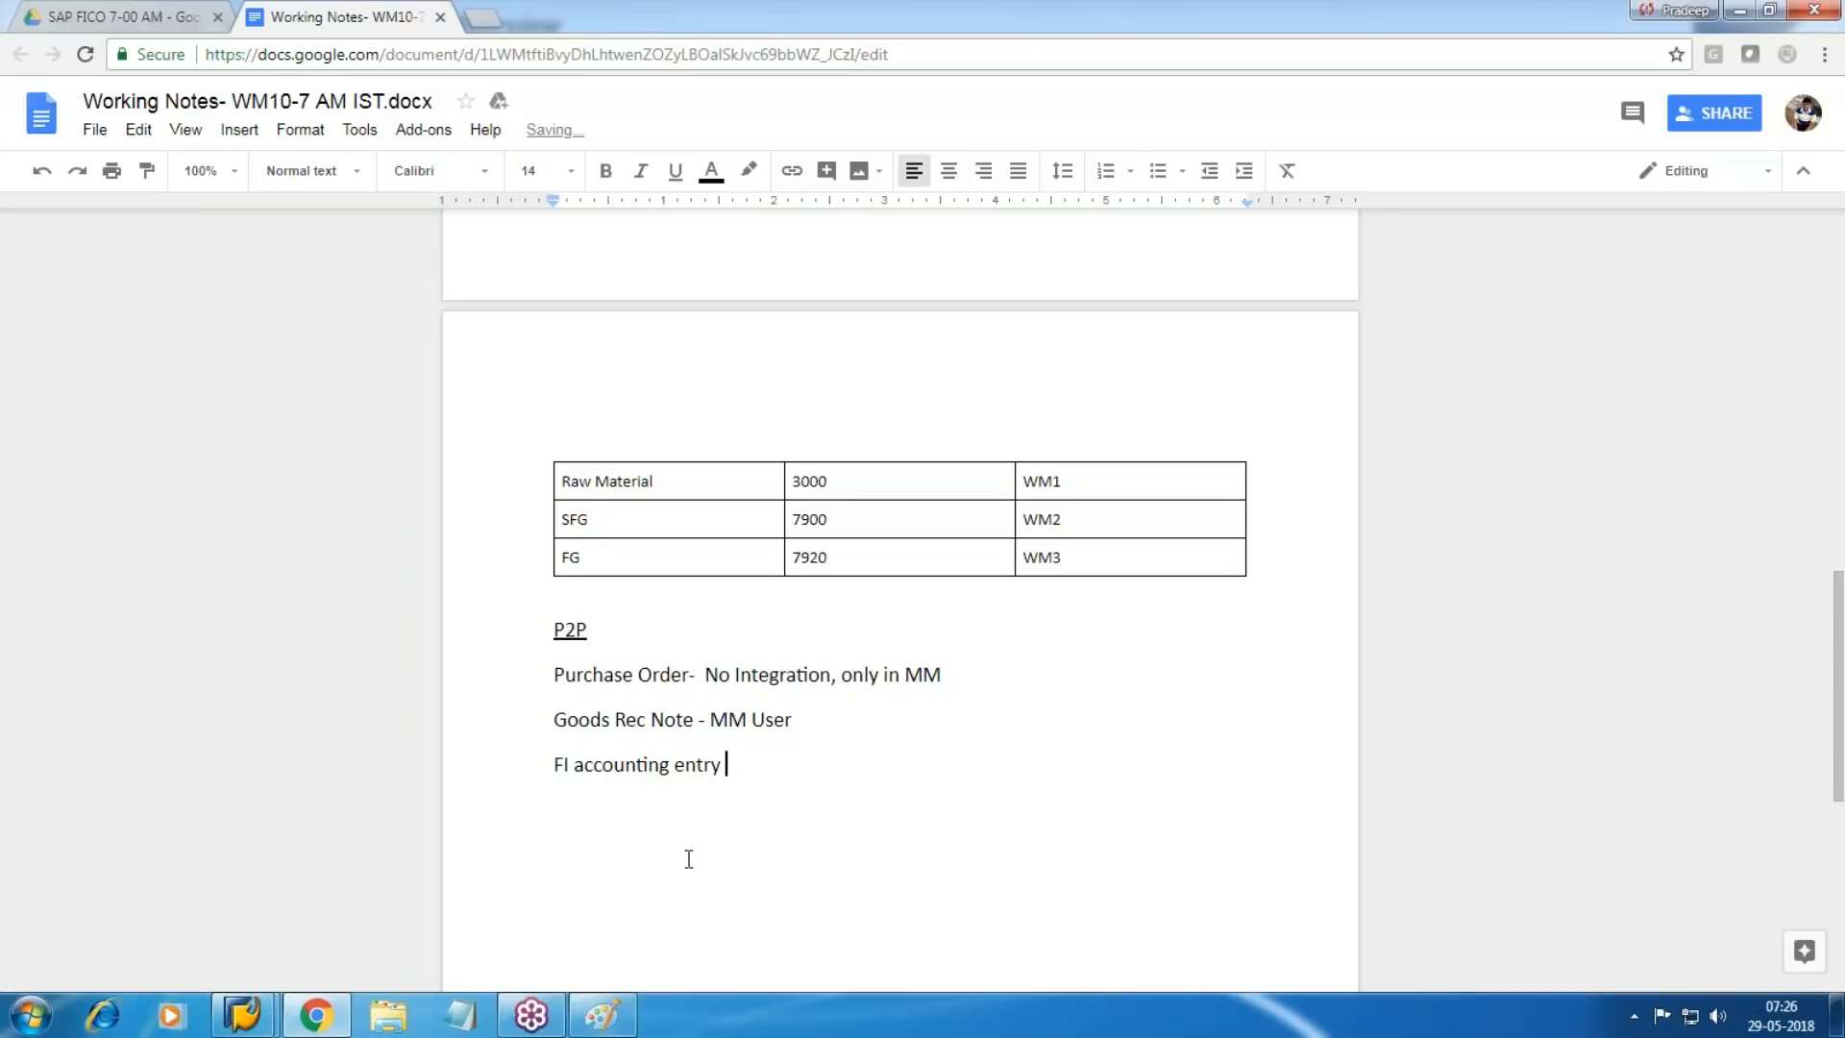
key(Return)
text(RM stock Dr)
key(Return)
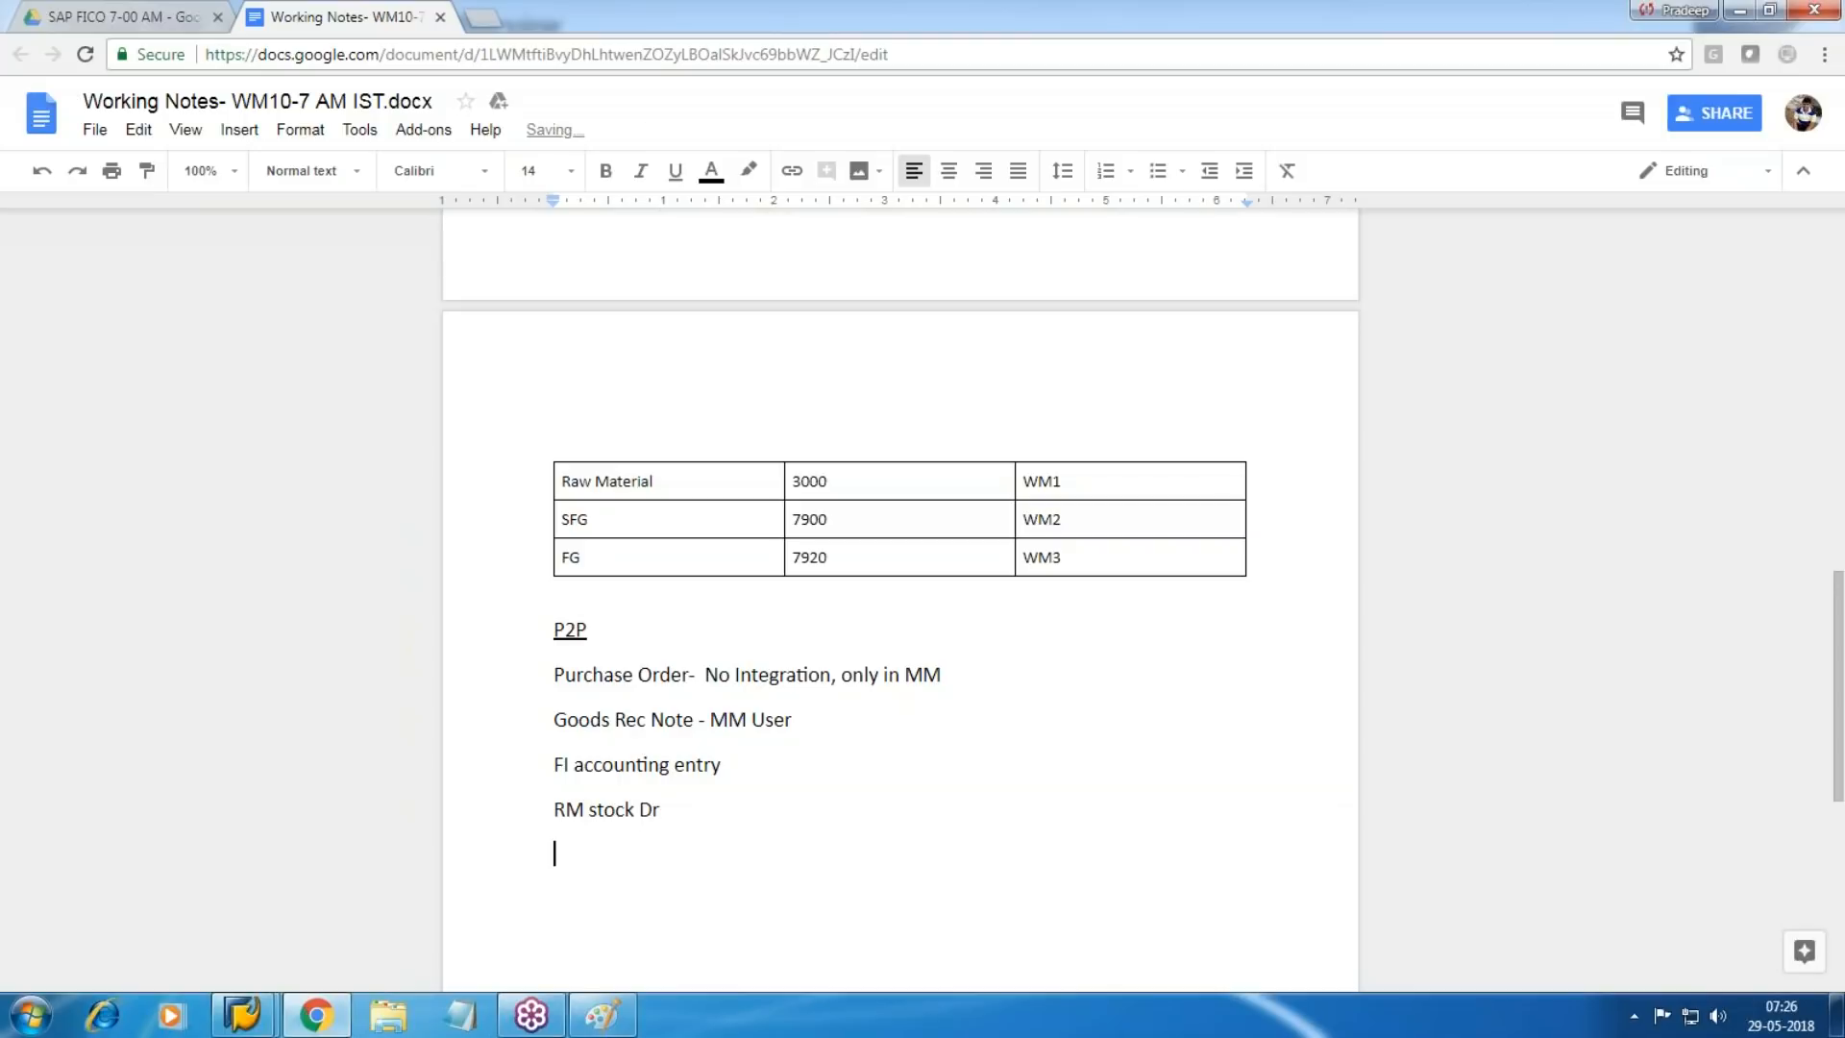
Complete the accounting entry with the credit lines "GR/IR Cr" and "Freight Clrg Cr".
text(GRIR)
key(BackSpace)
key(BackSpace)
key(BackSpace)
text(/IR      Cr)
key(Return)
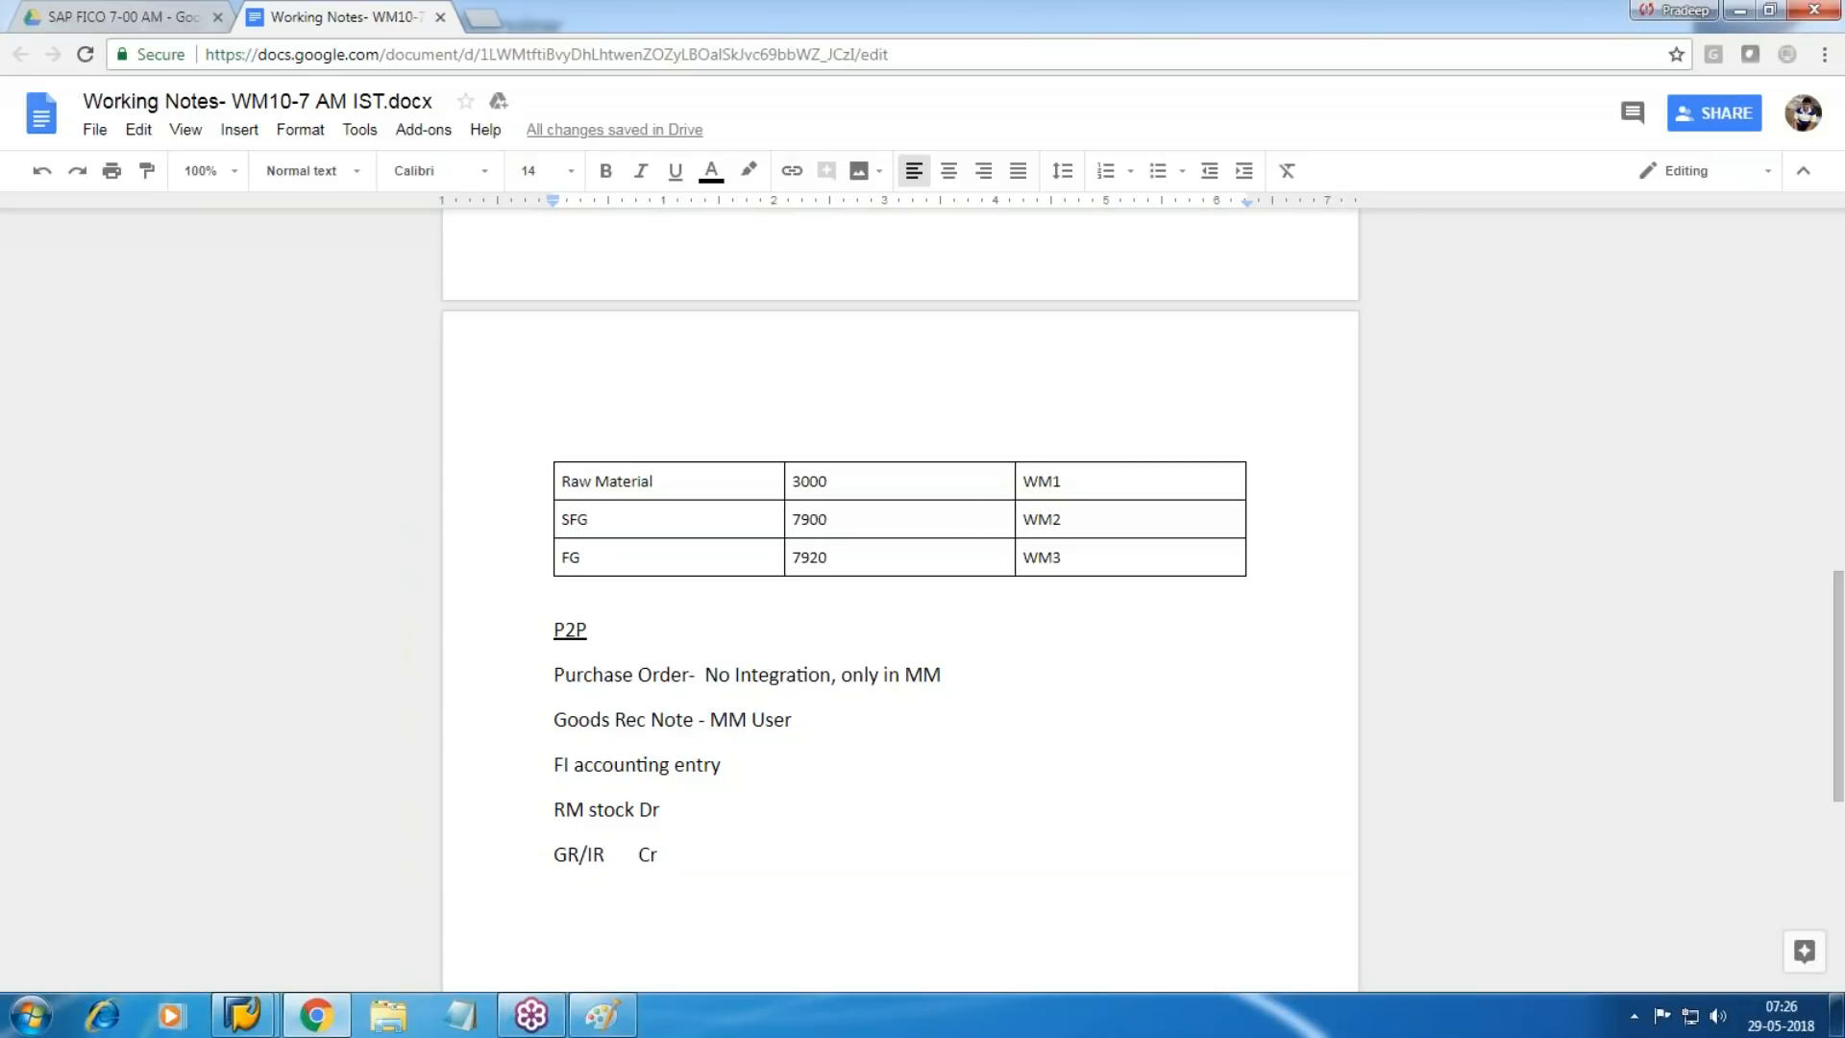
text(Freight C)
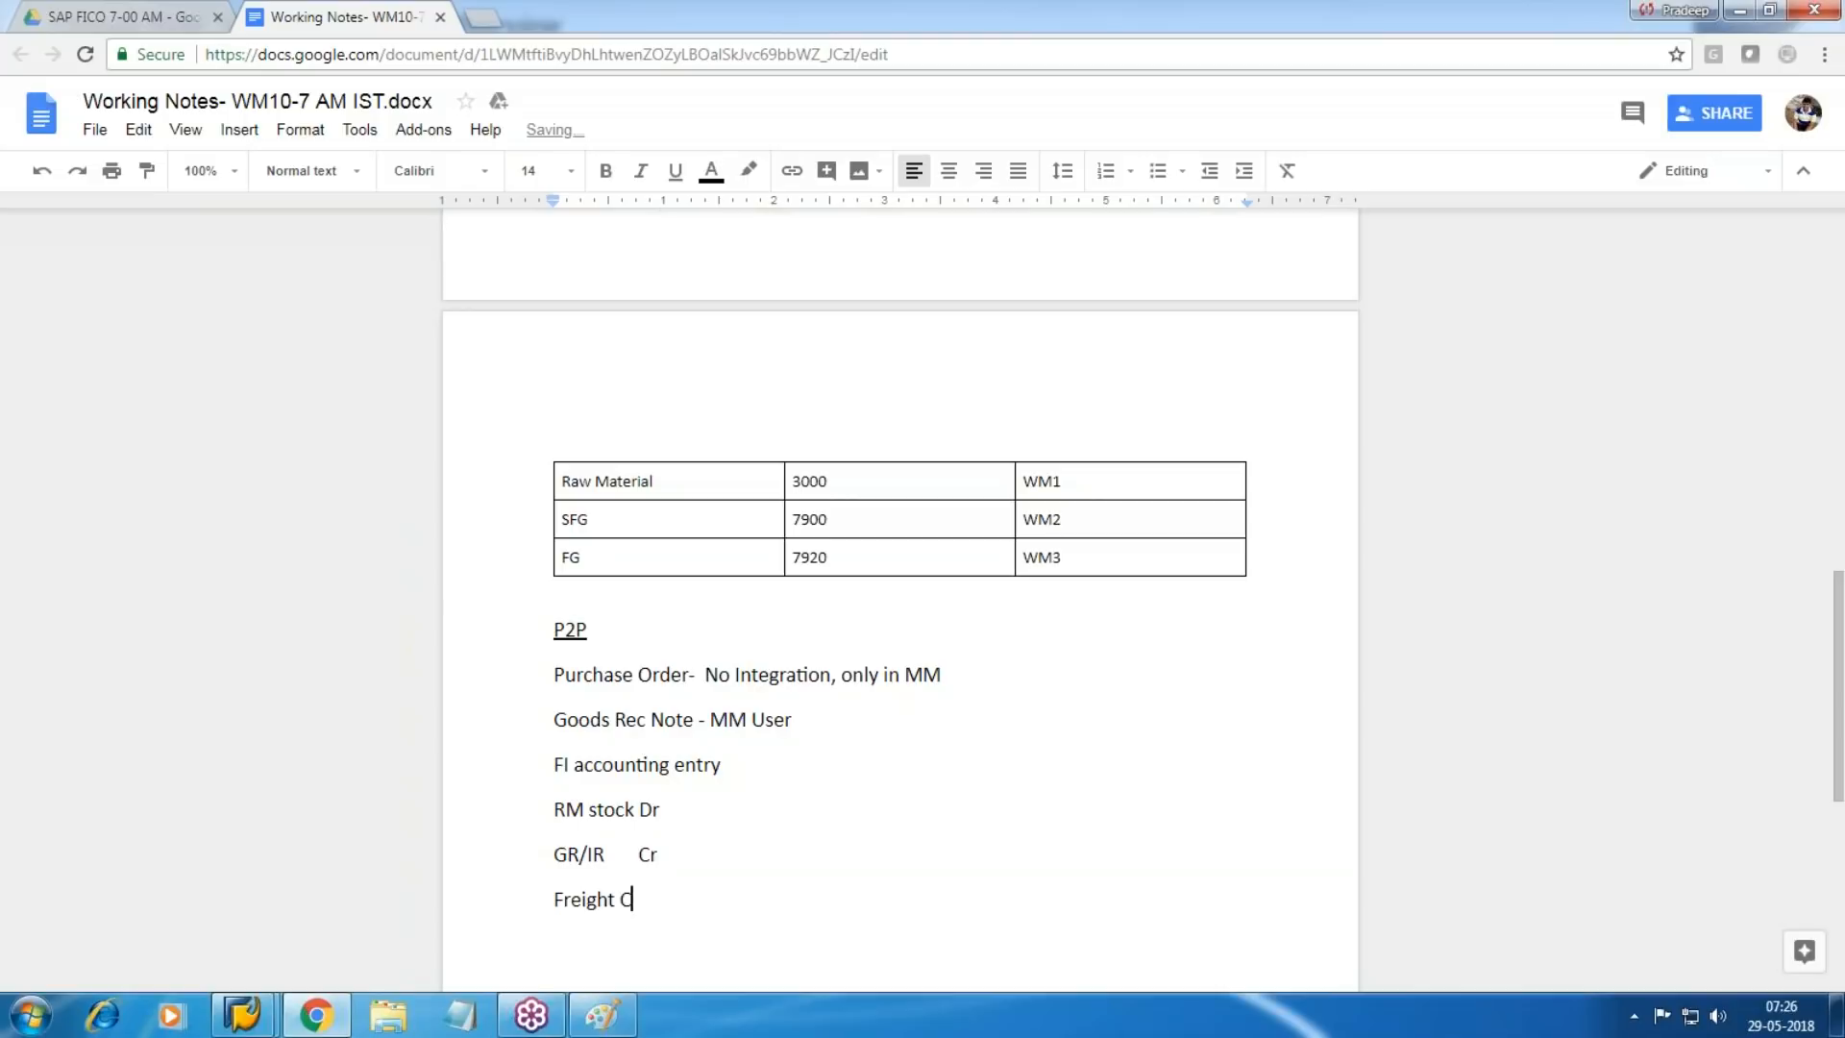
text(lrg Cr)
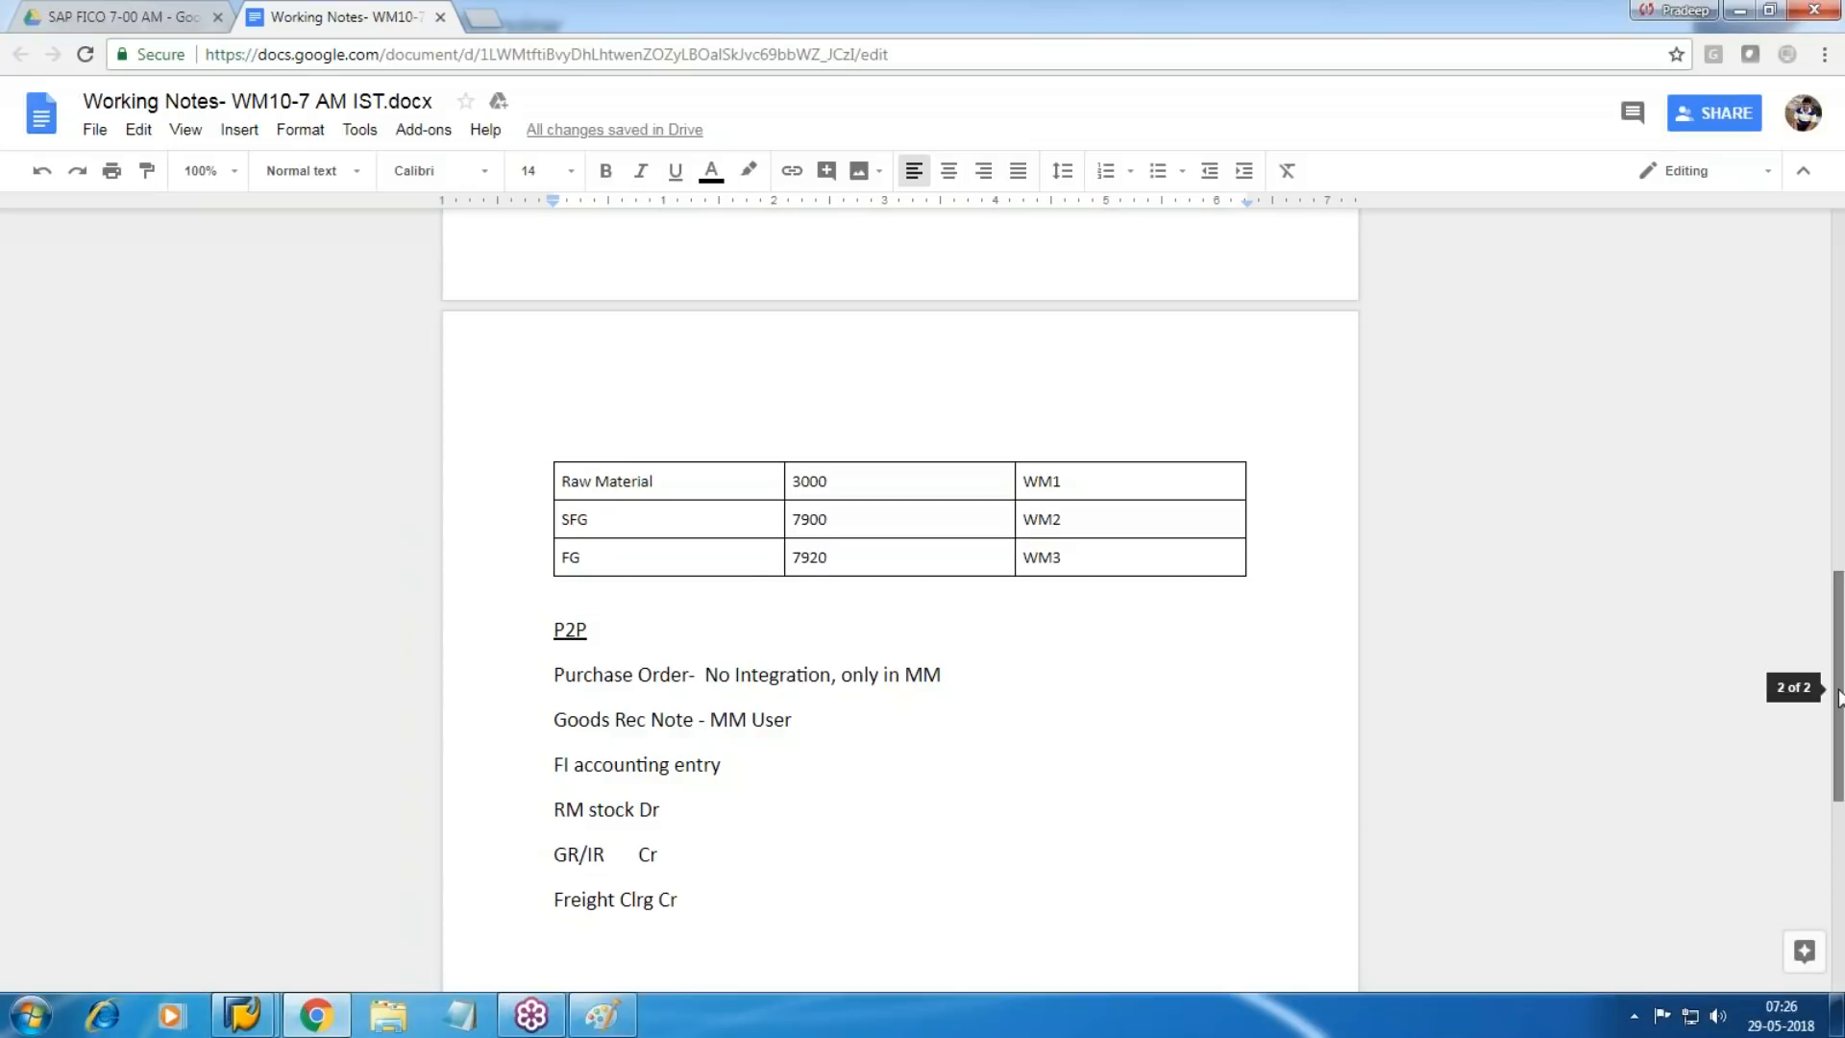
scroll(1479, 769, down, 3)
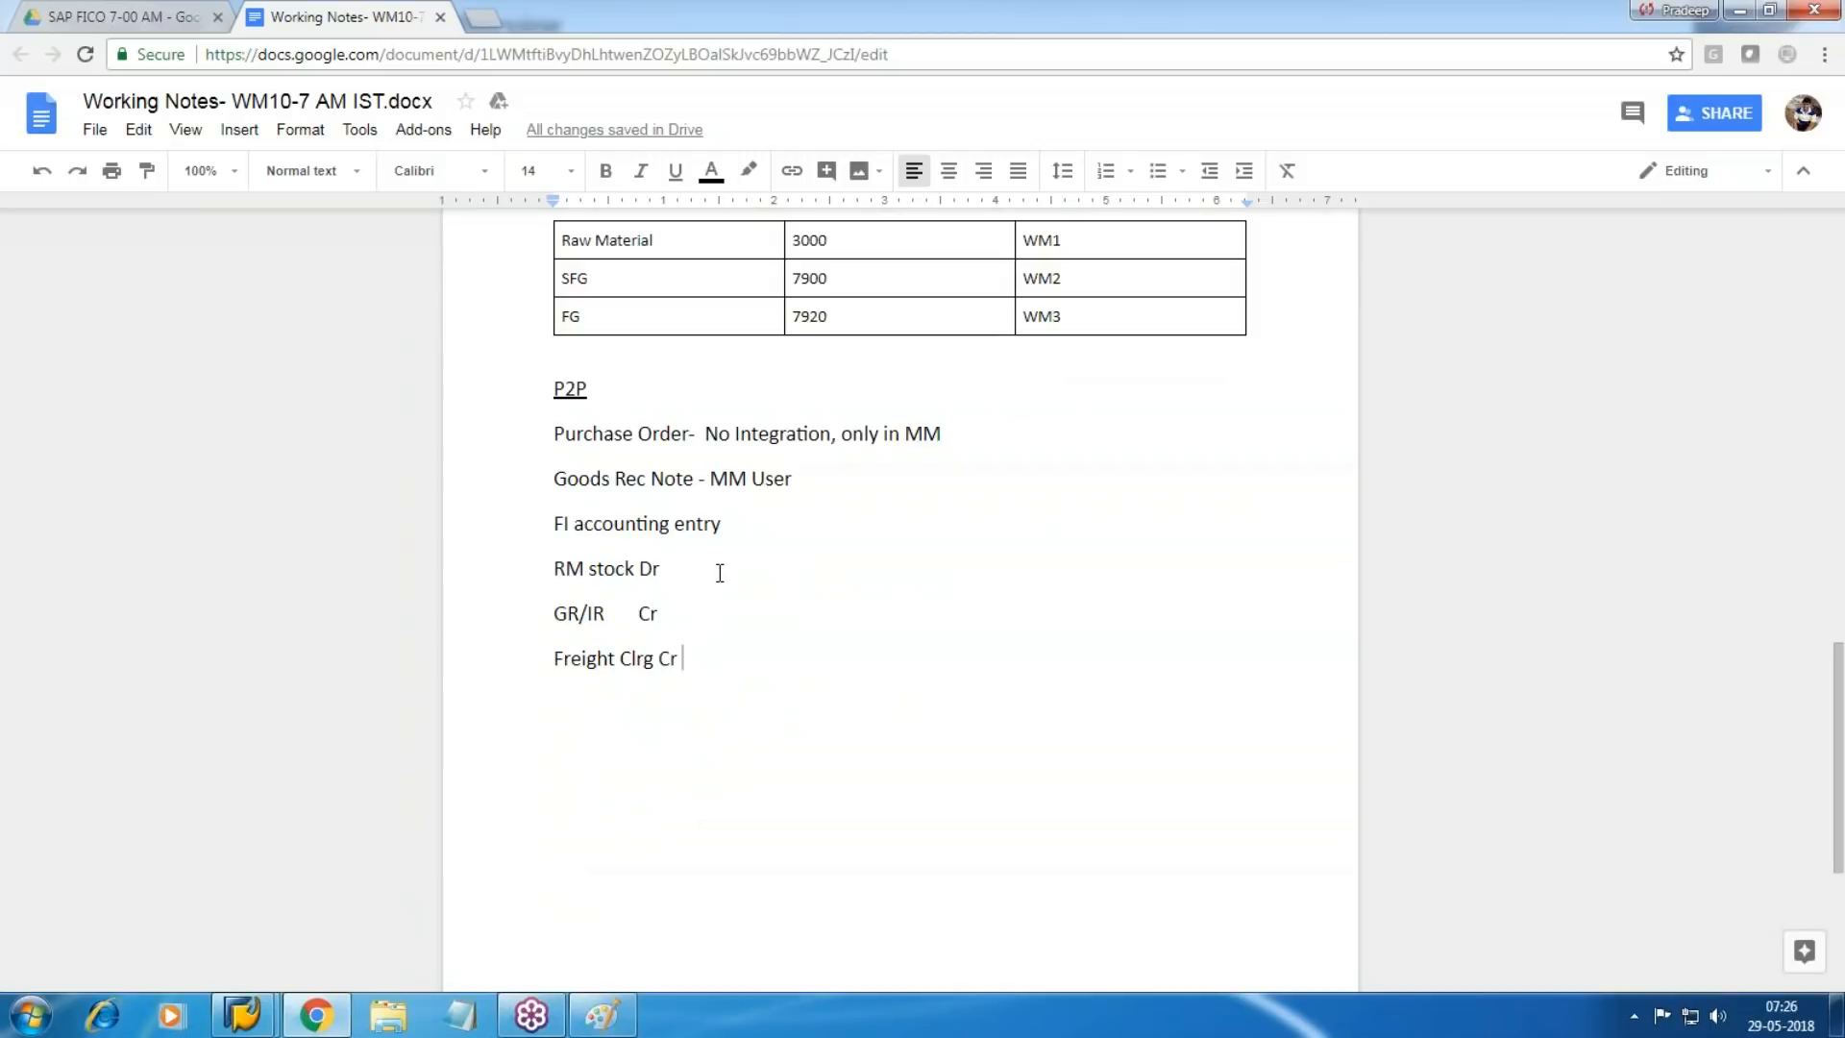
Switch to SAP, open central G/L account maintenance (FS00) and change the account list's company code to WM10.
click(242, 1015)
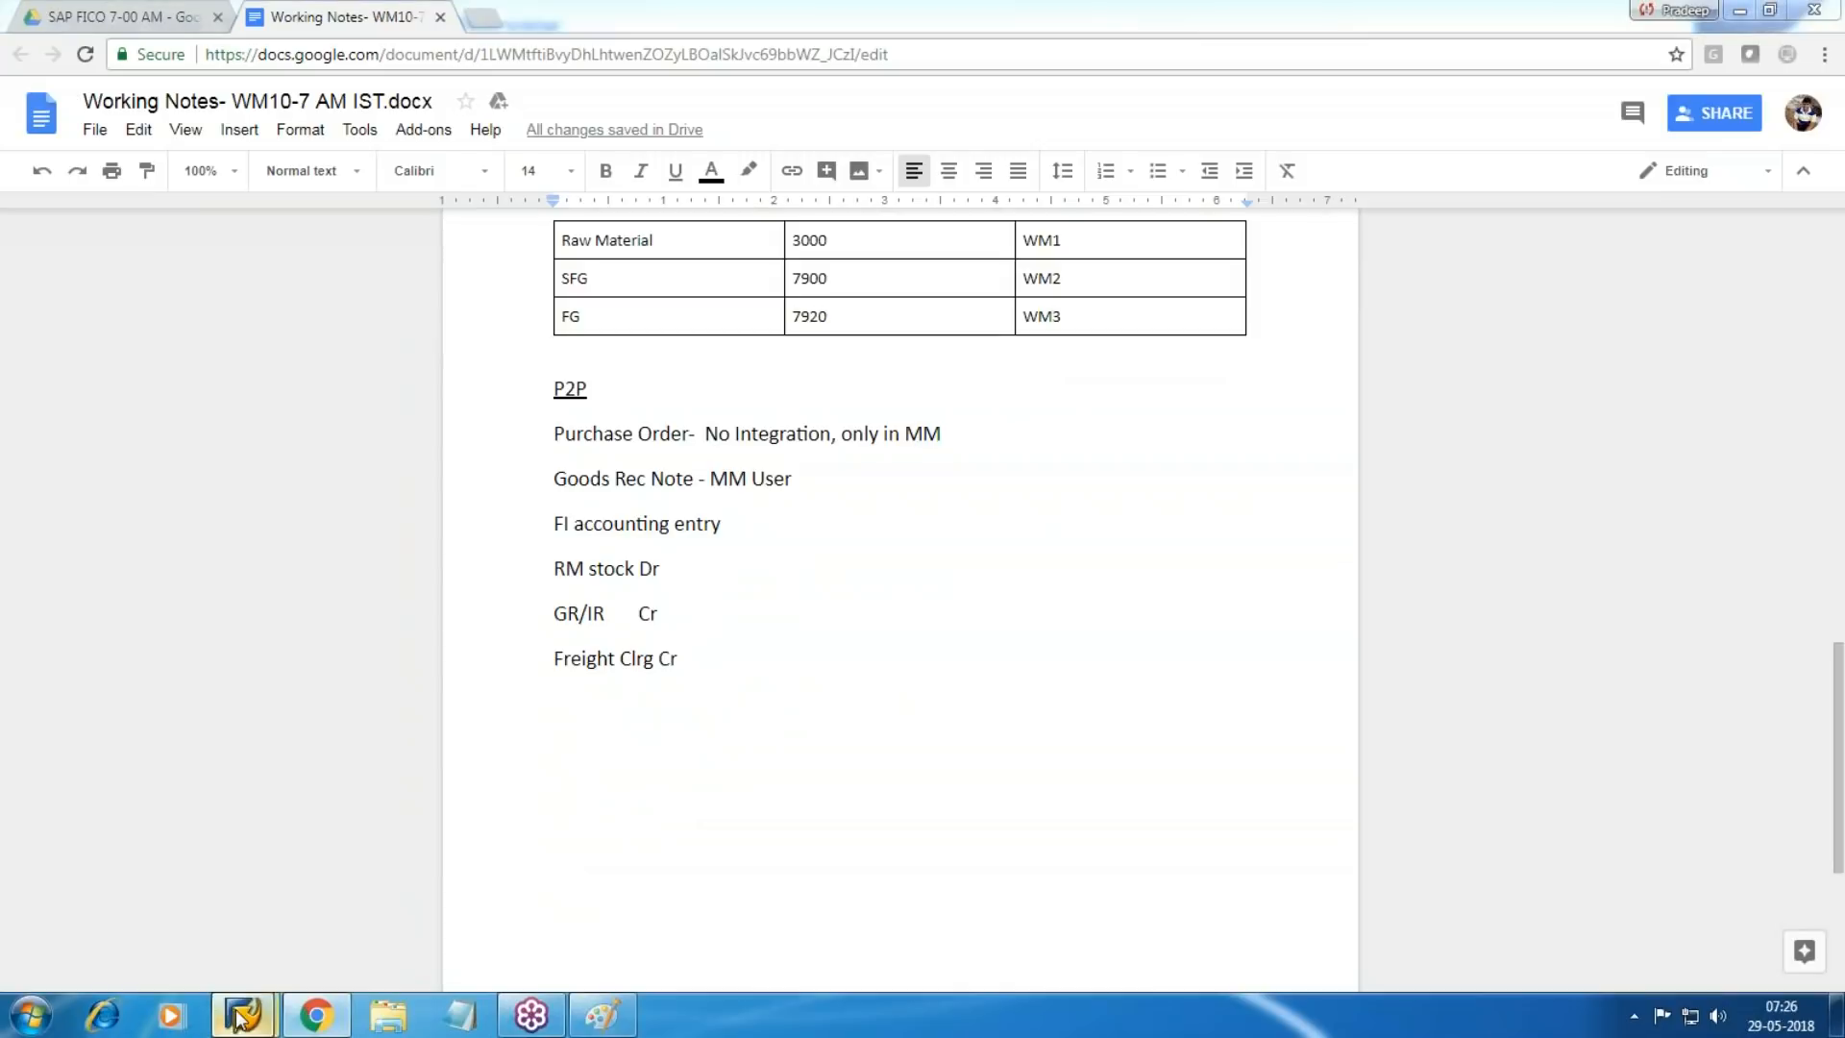
click(398, 894)
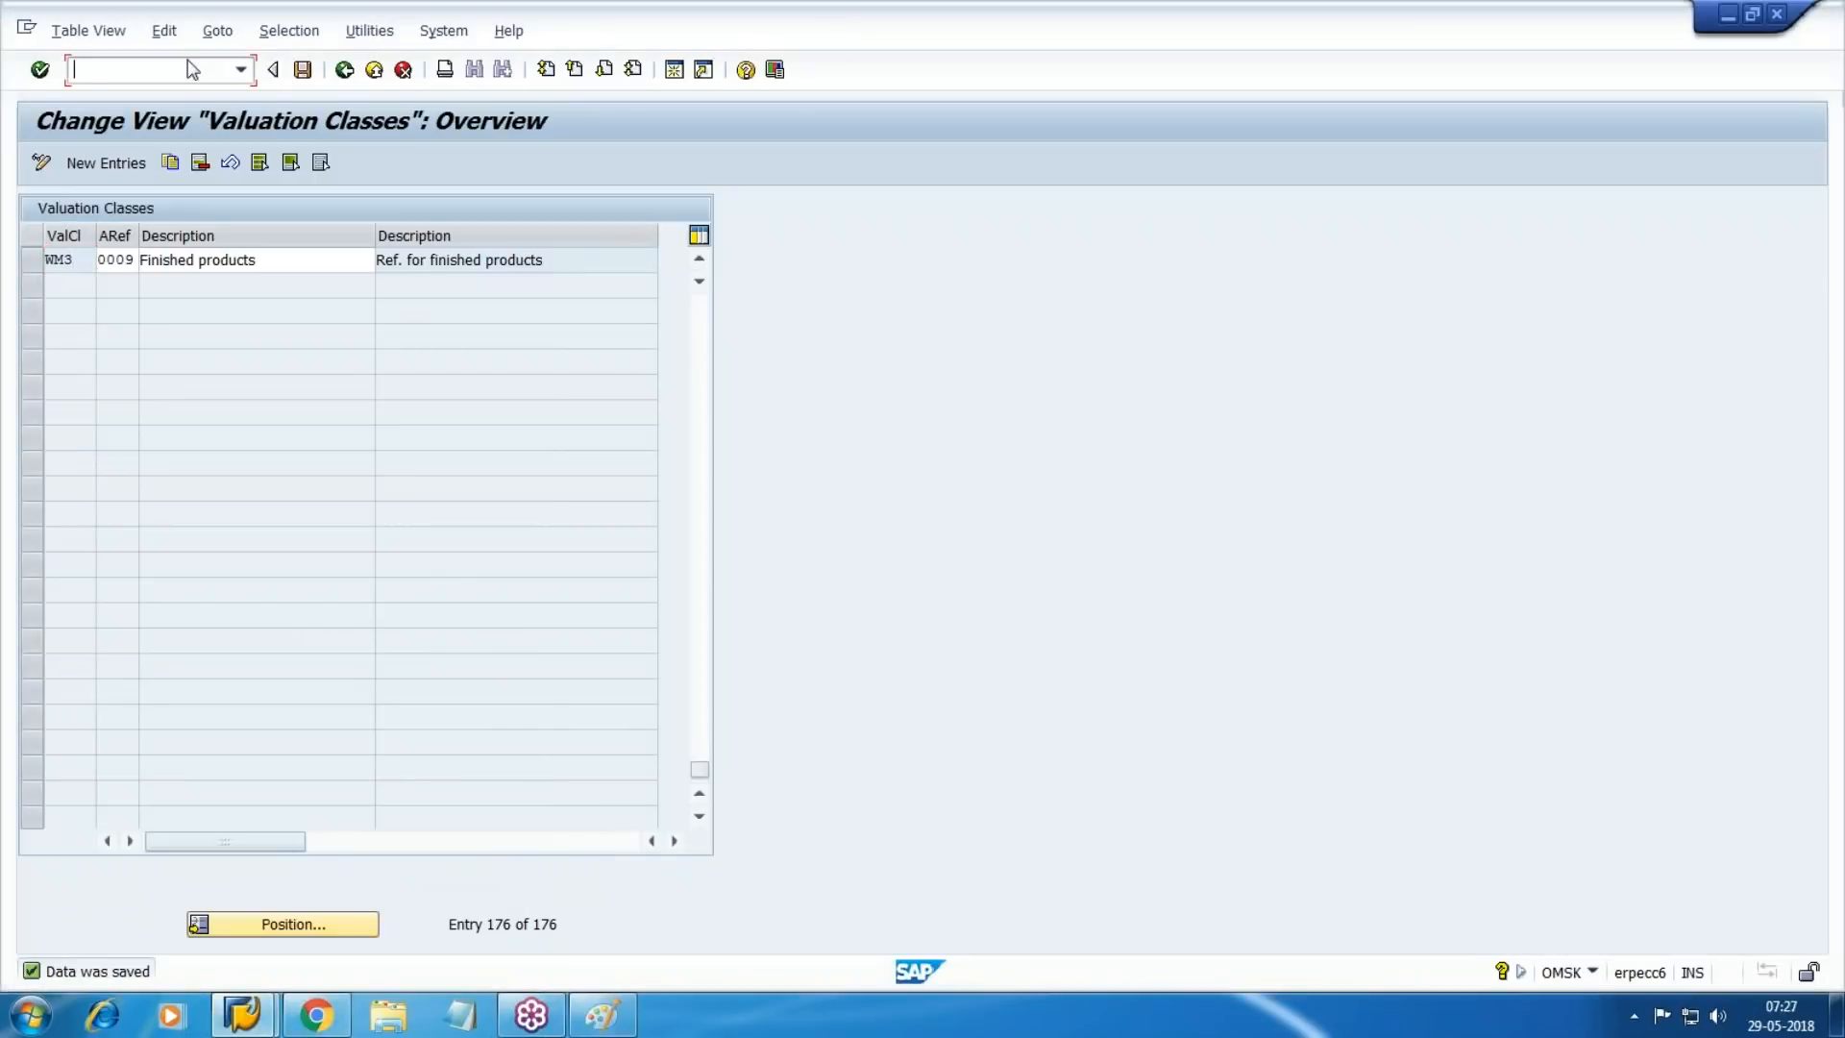
text(/nmm01)
key(Return)
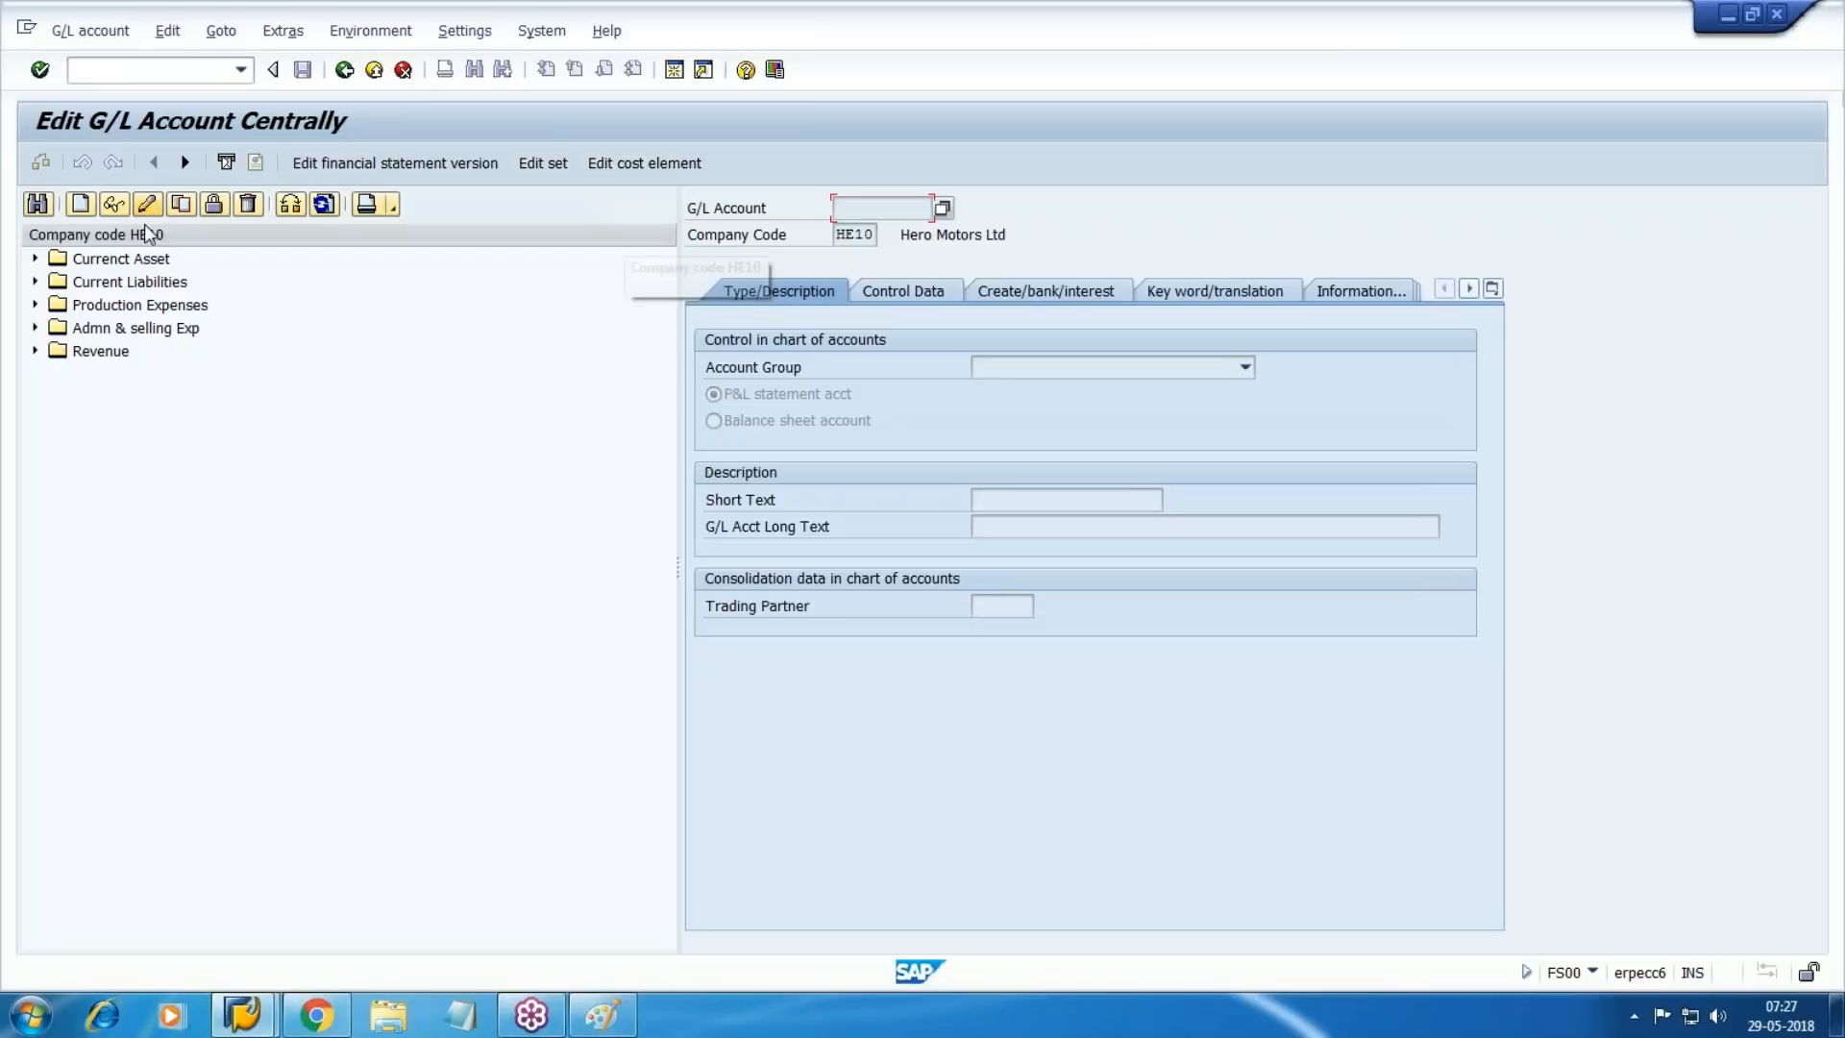
click(215, 204)
text(wm)
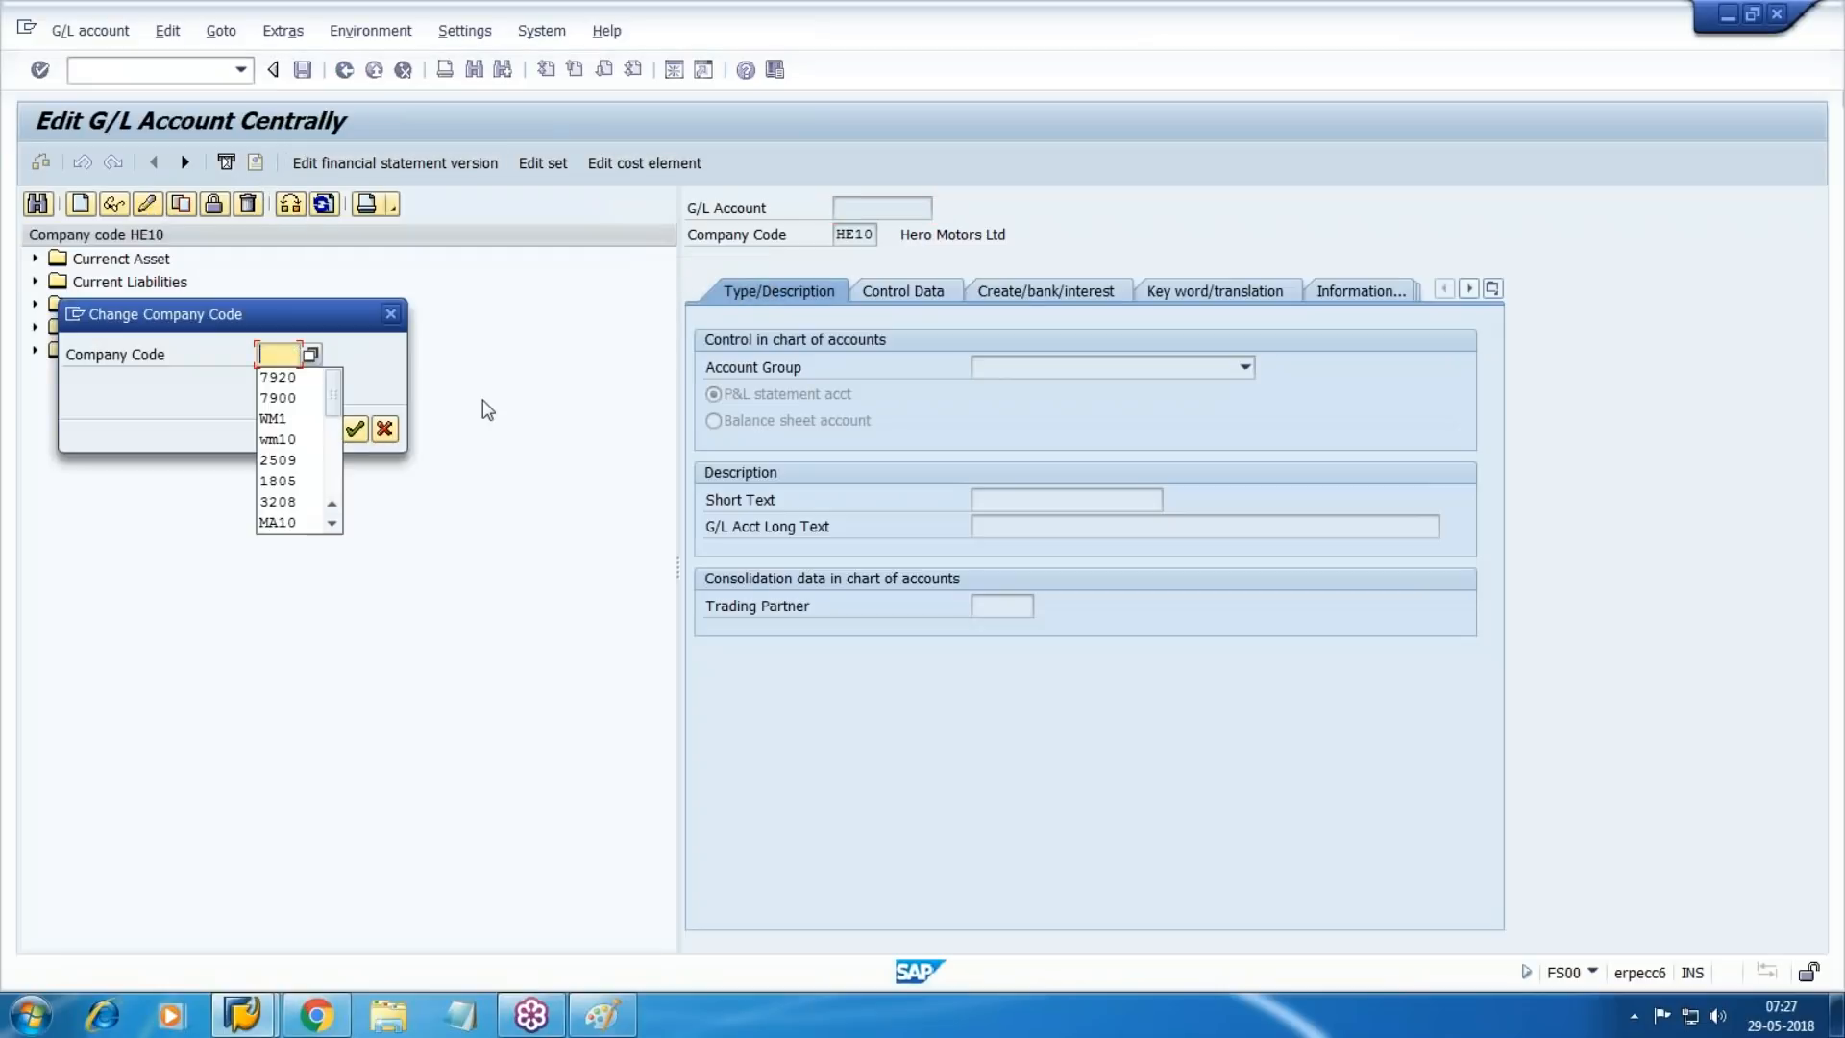
text(10)
key(Return)
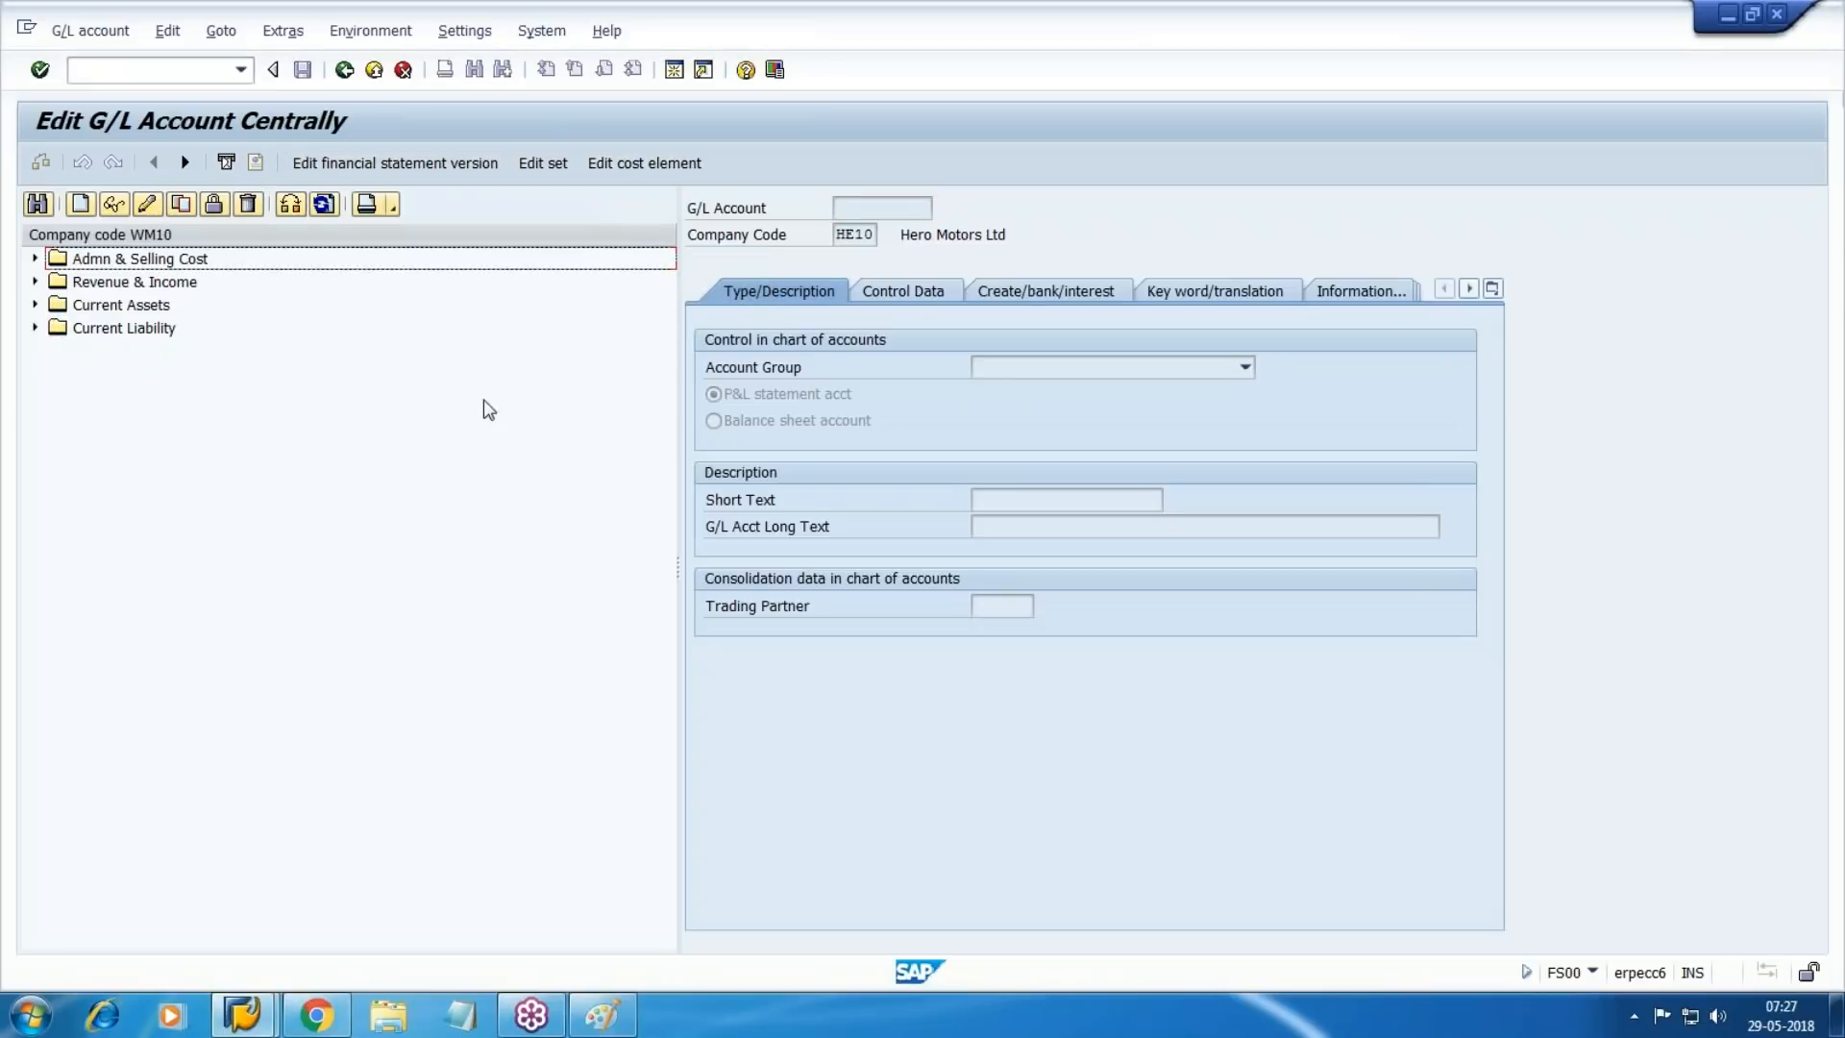
Expand the Current Assets accounts in the account list and enter 3002 as the G/L account number.
click(132, 305)
click(35, 304)
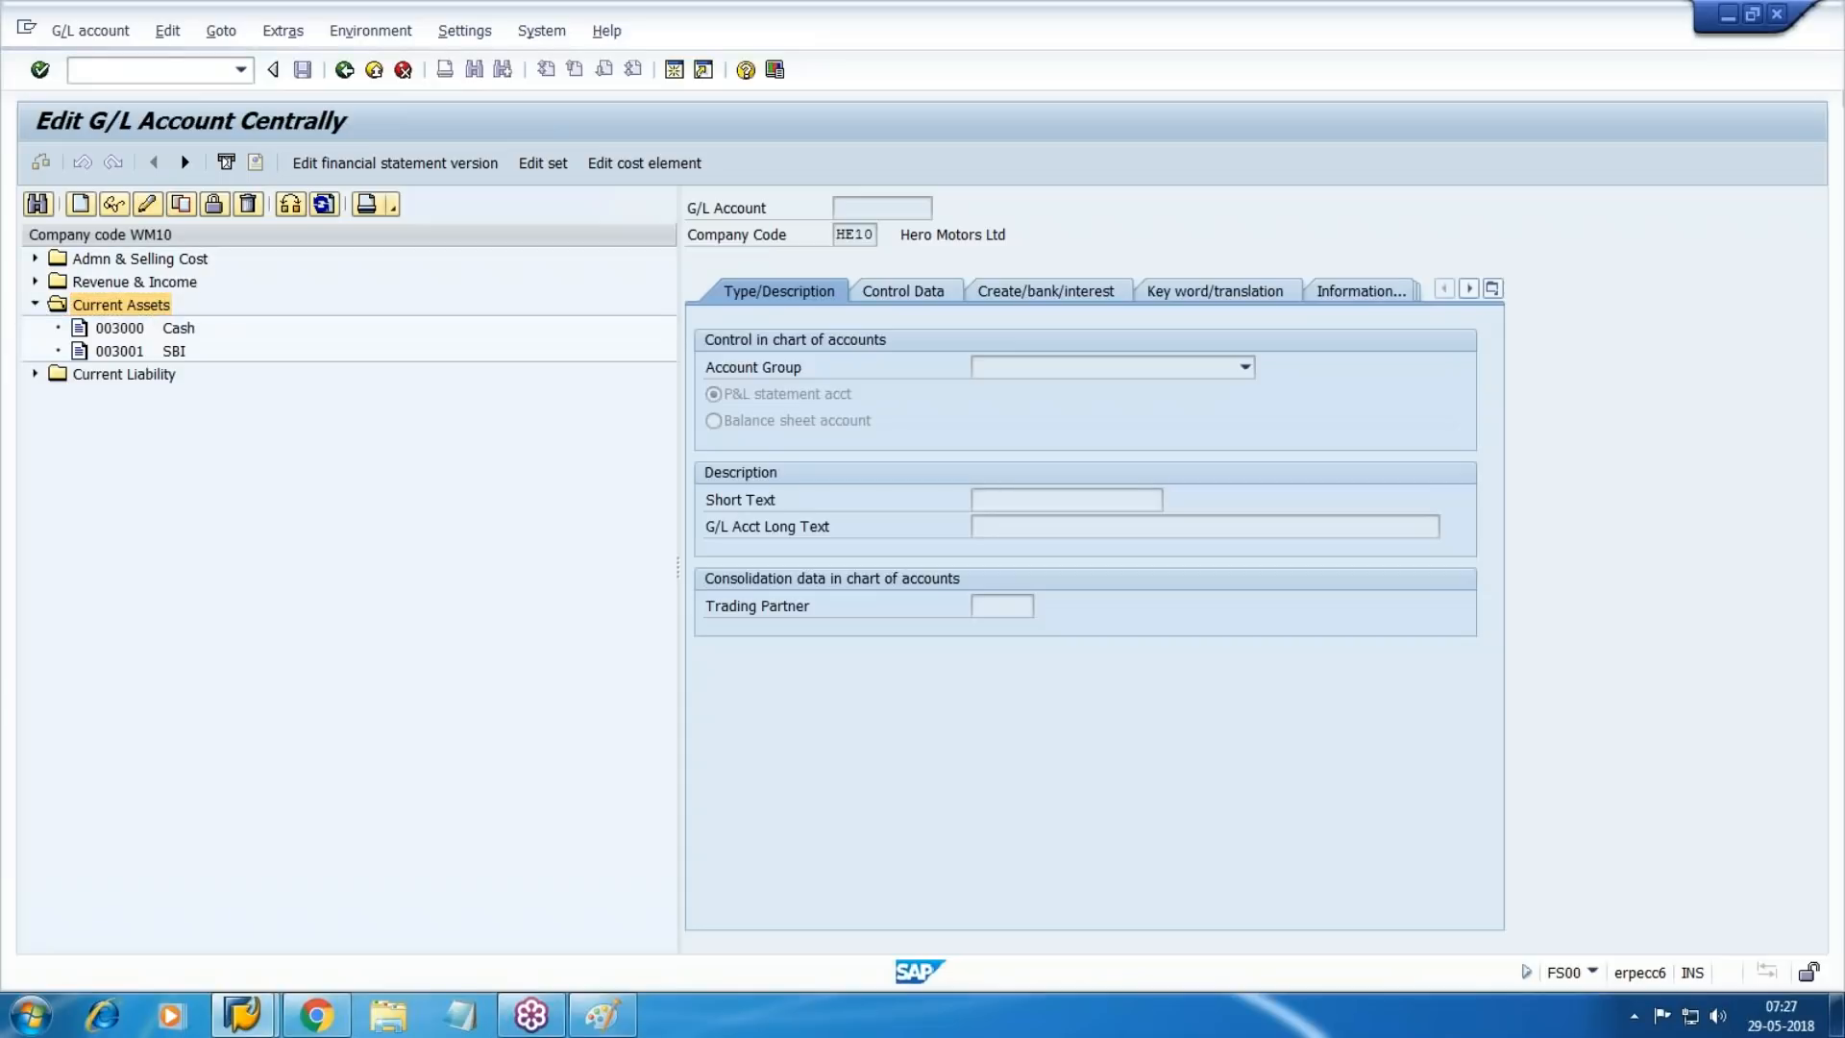
drag(328, 318, 453, 508)
text(3002)
key(Return)
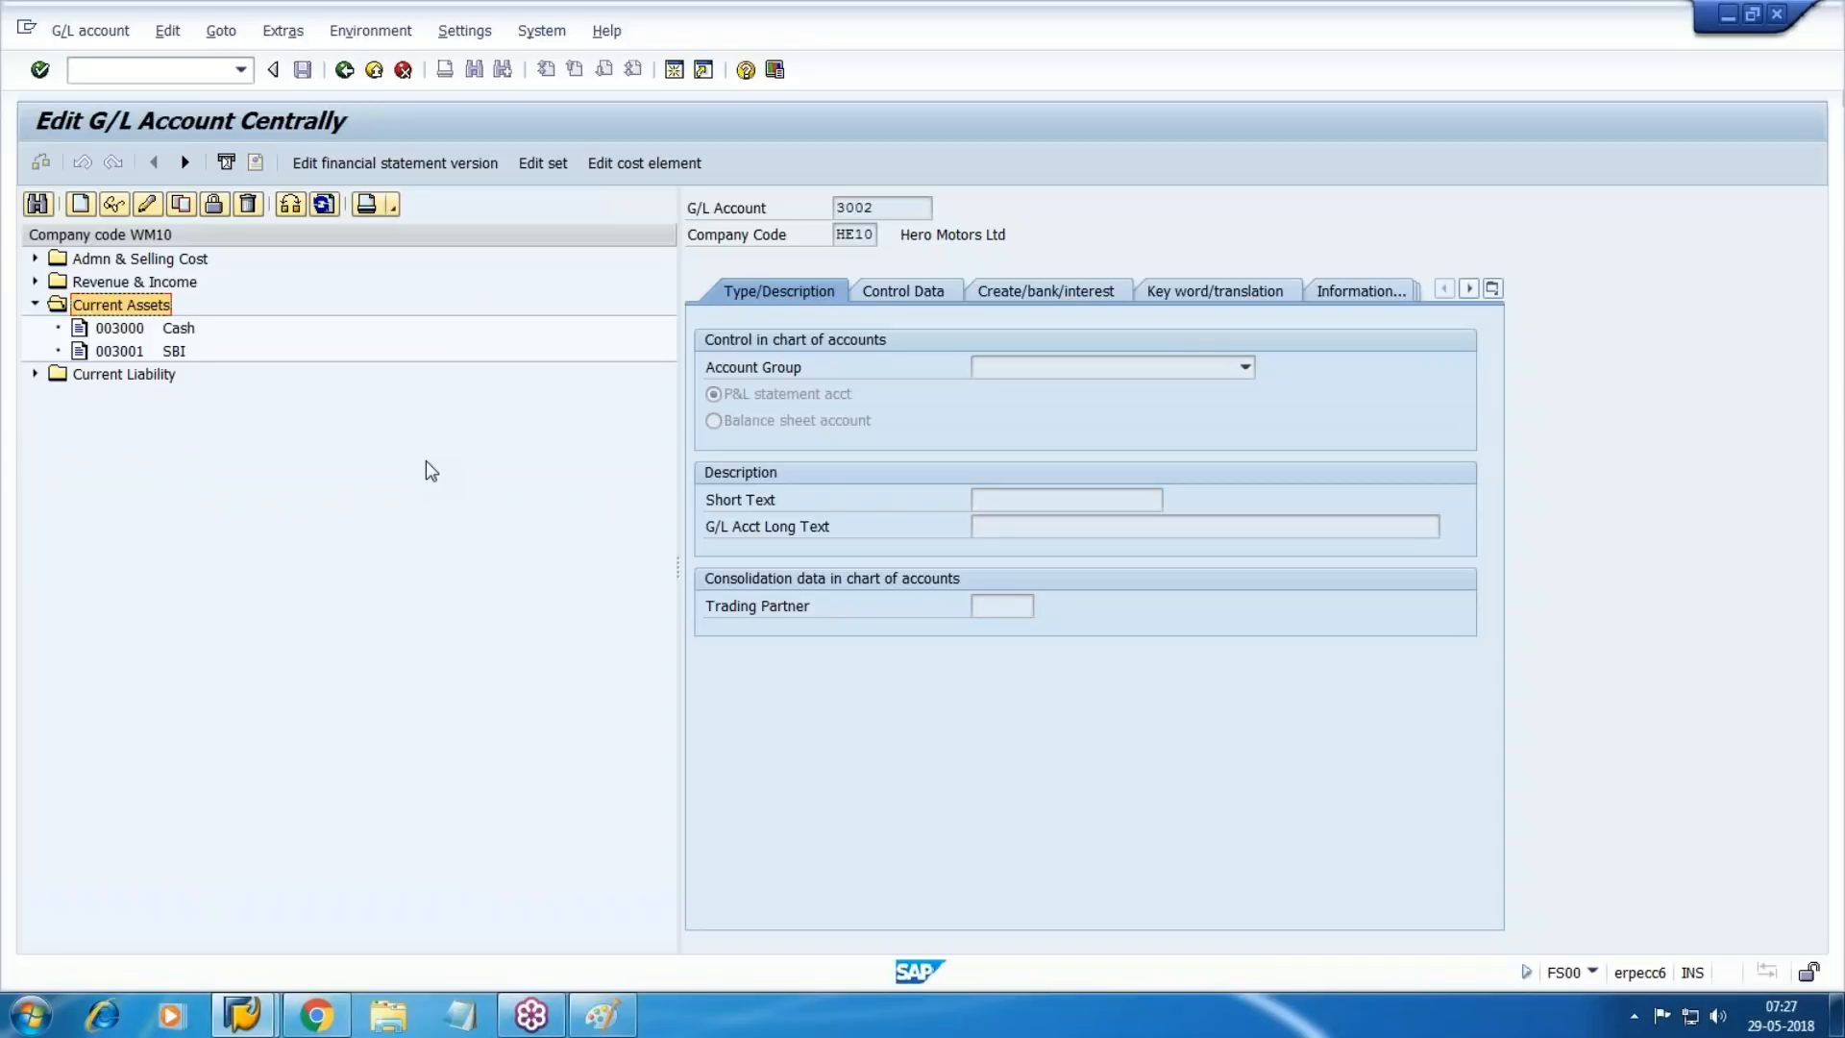
Start creating G/L account 3002 in company code WM10.
click(80, 203)
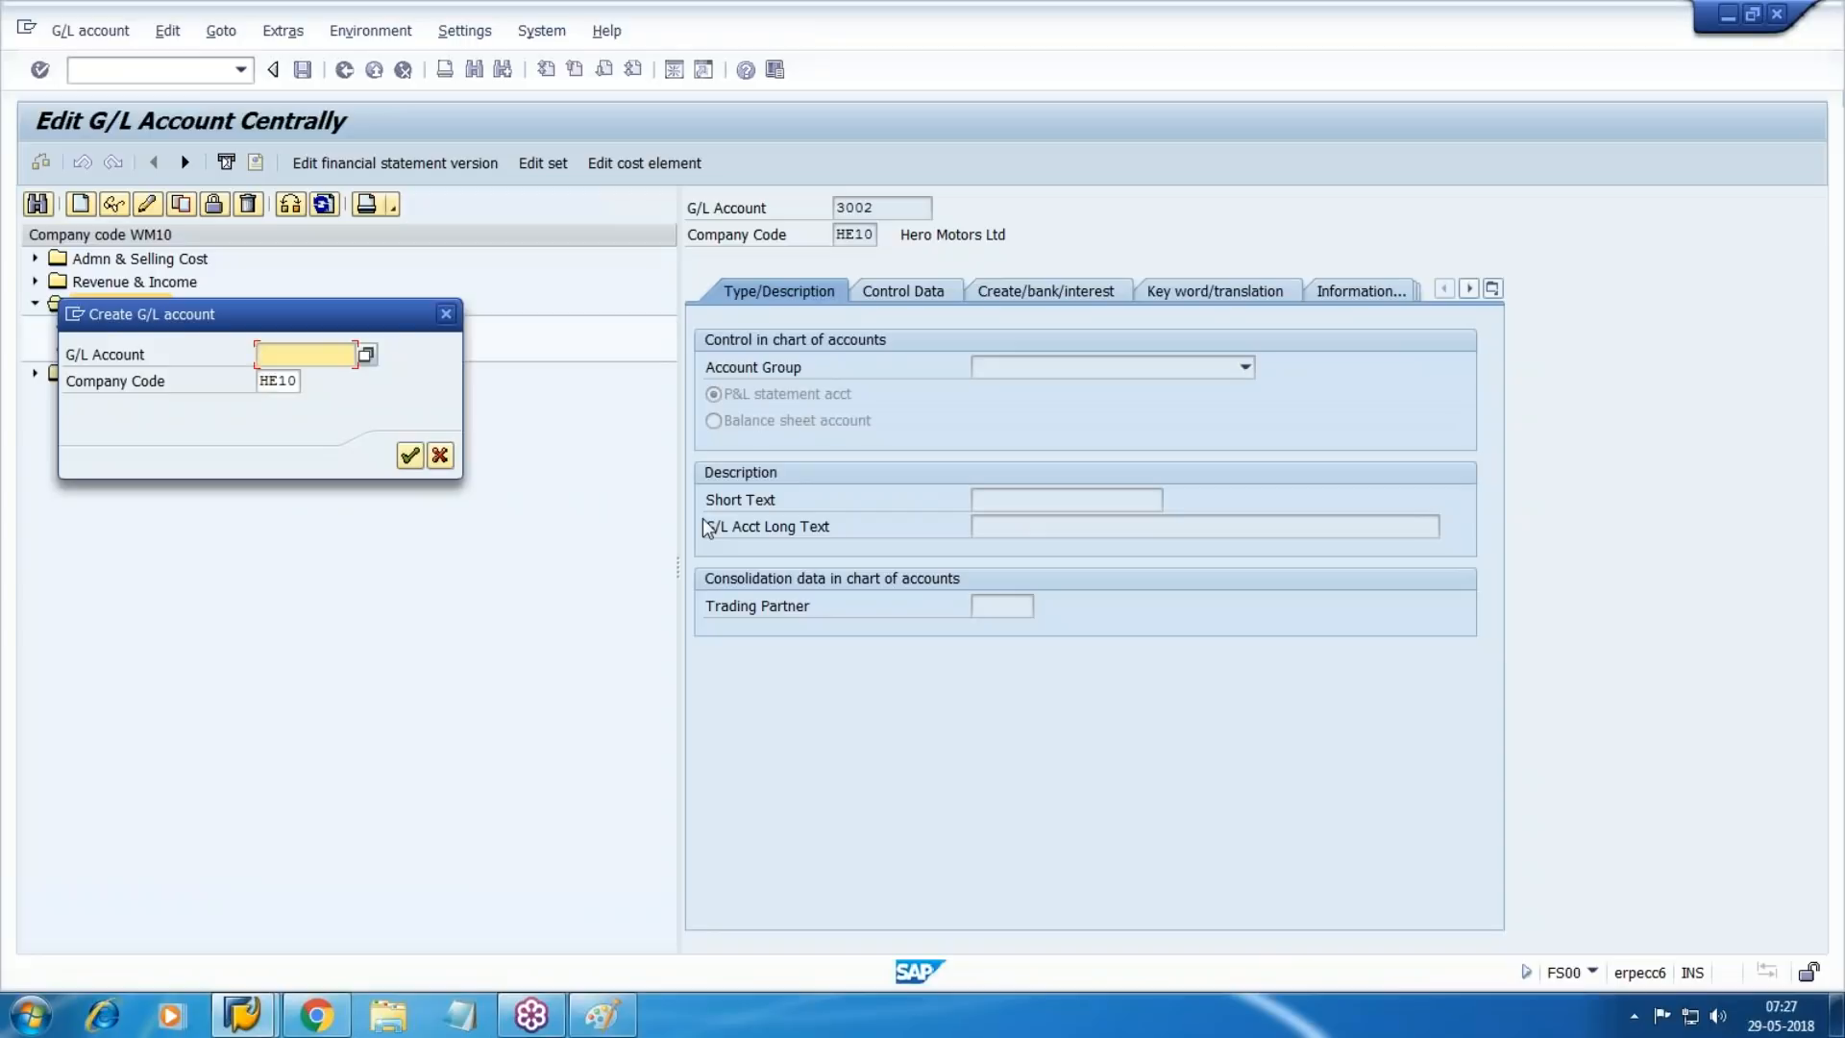
drag(216, 319, 588, 334)
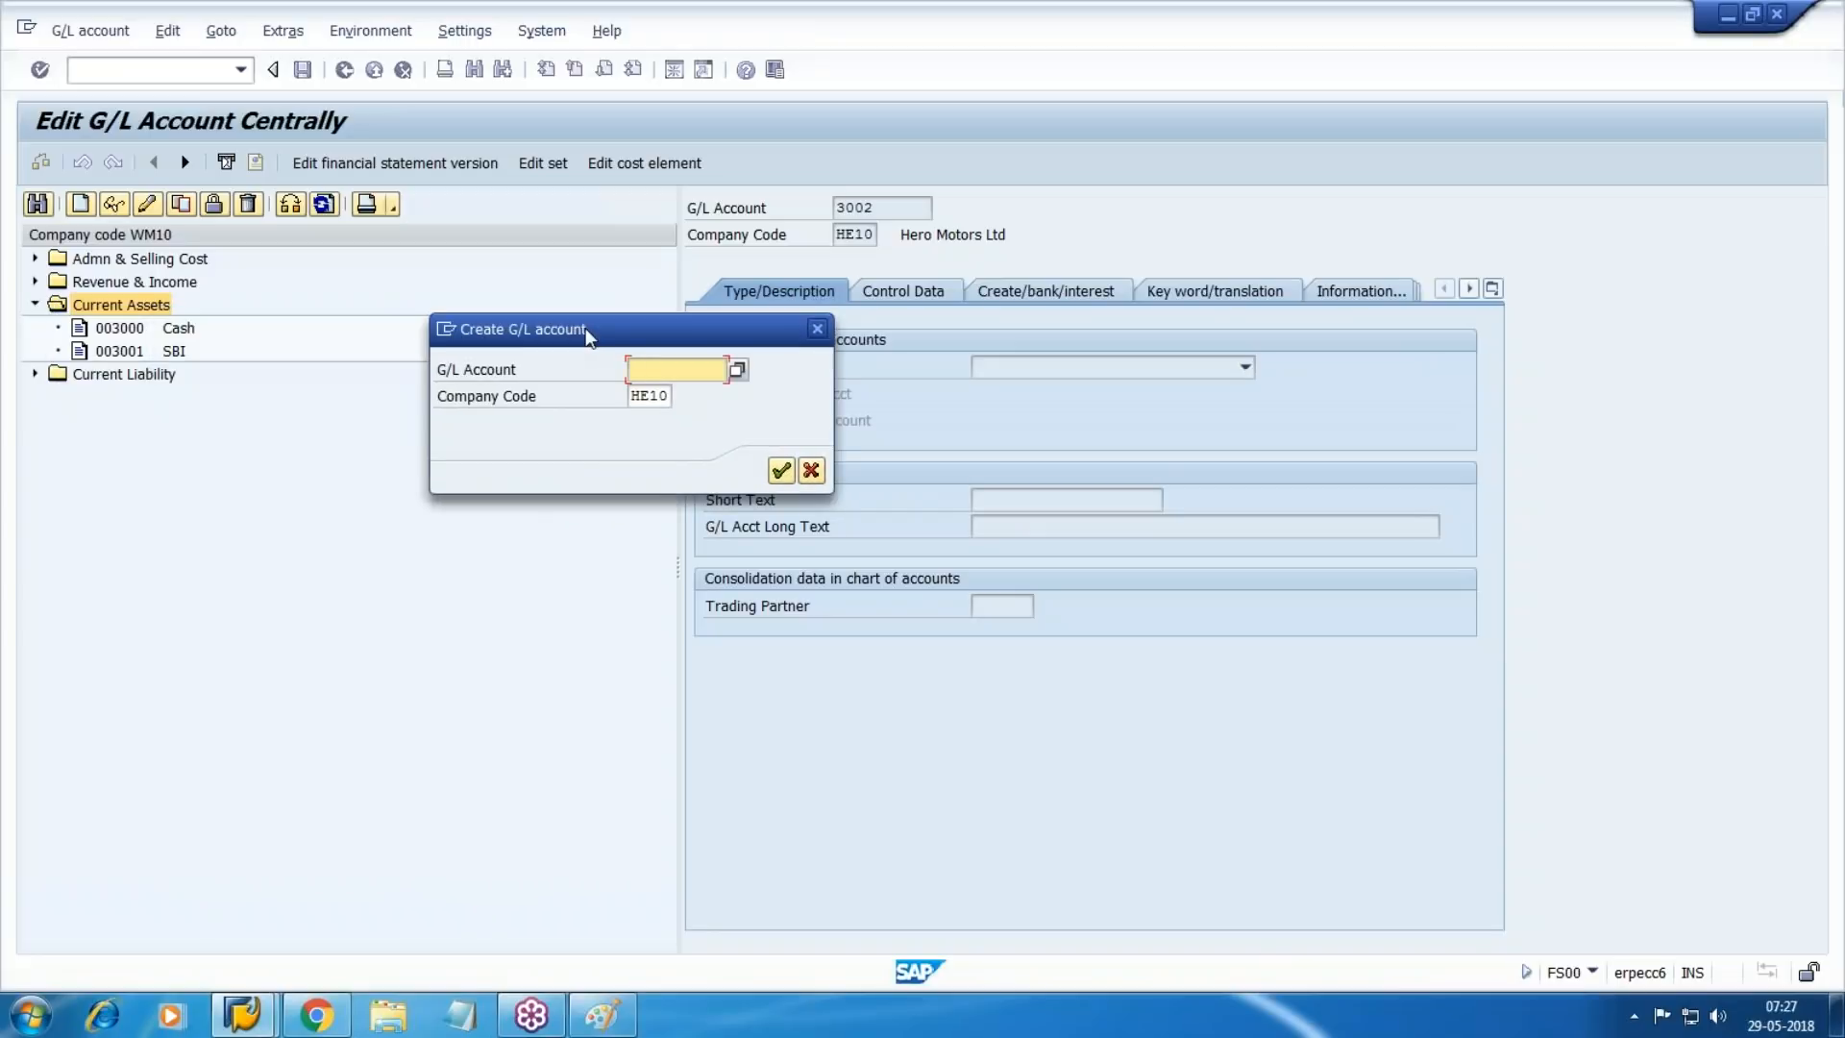
text(3002)
key(Tab)
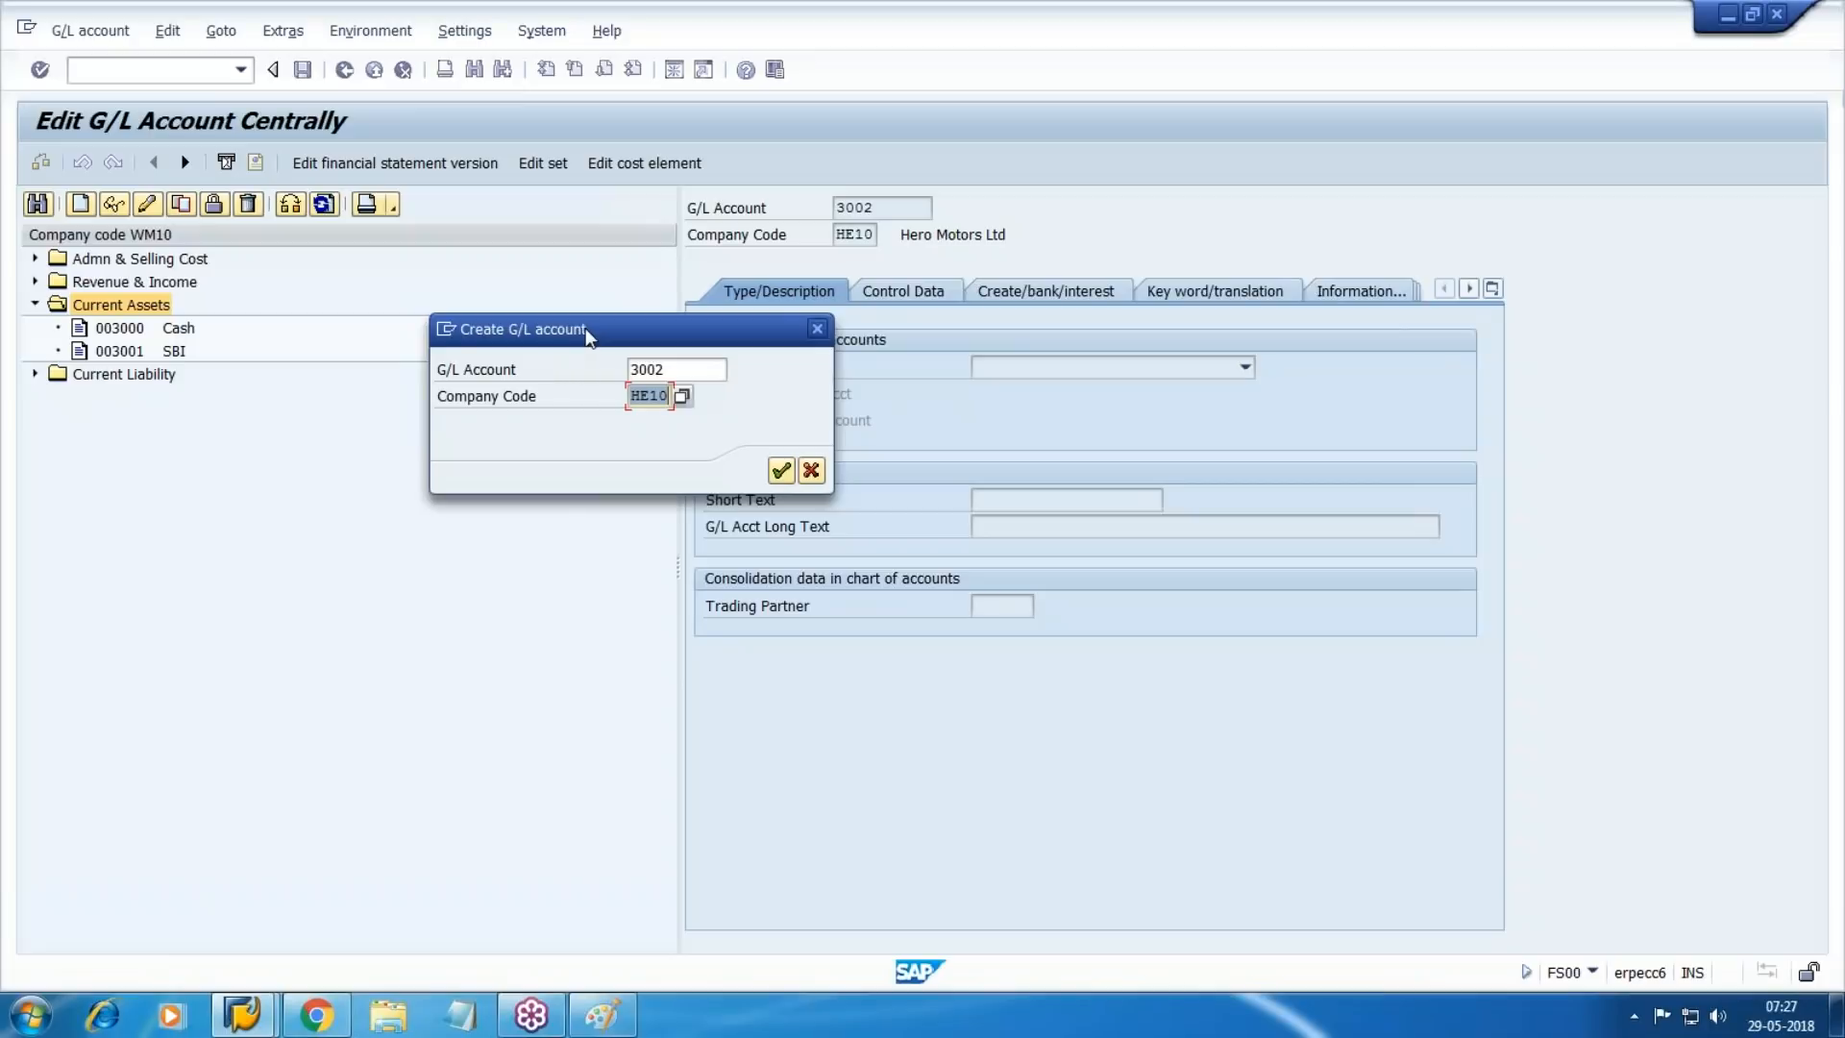
text(WM10)
key(Return)
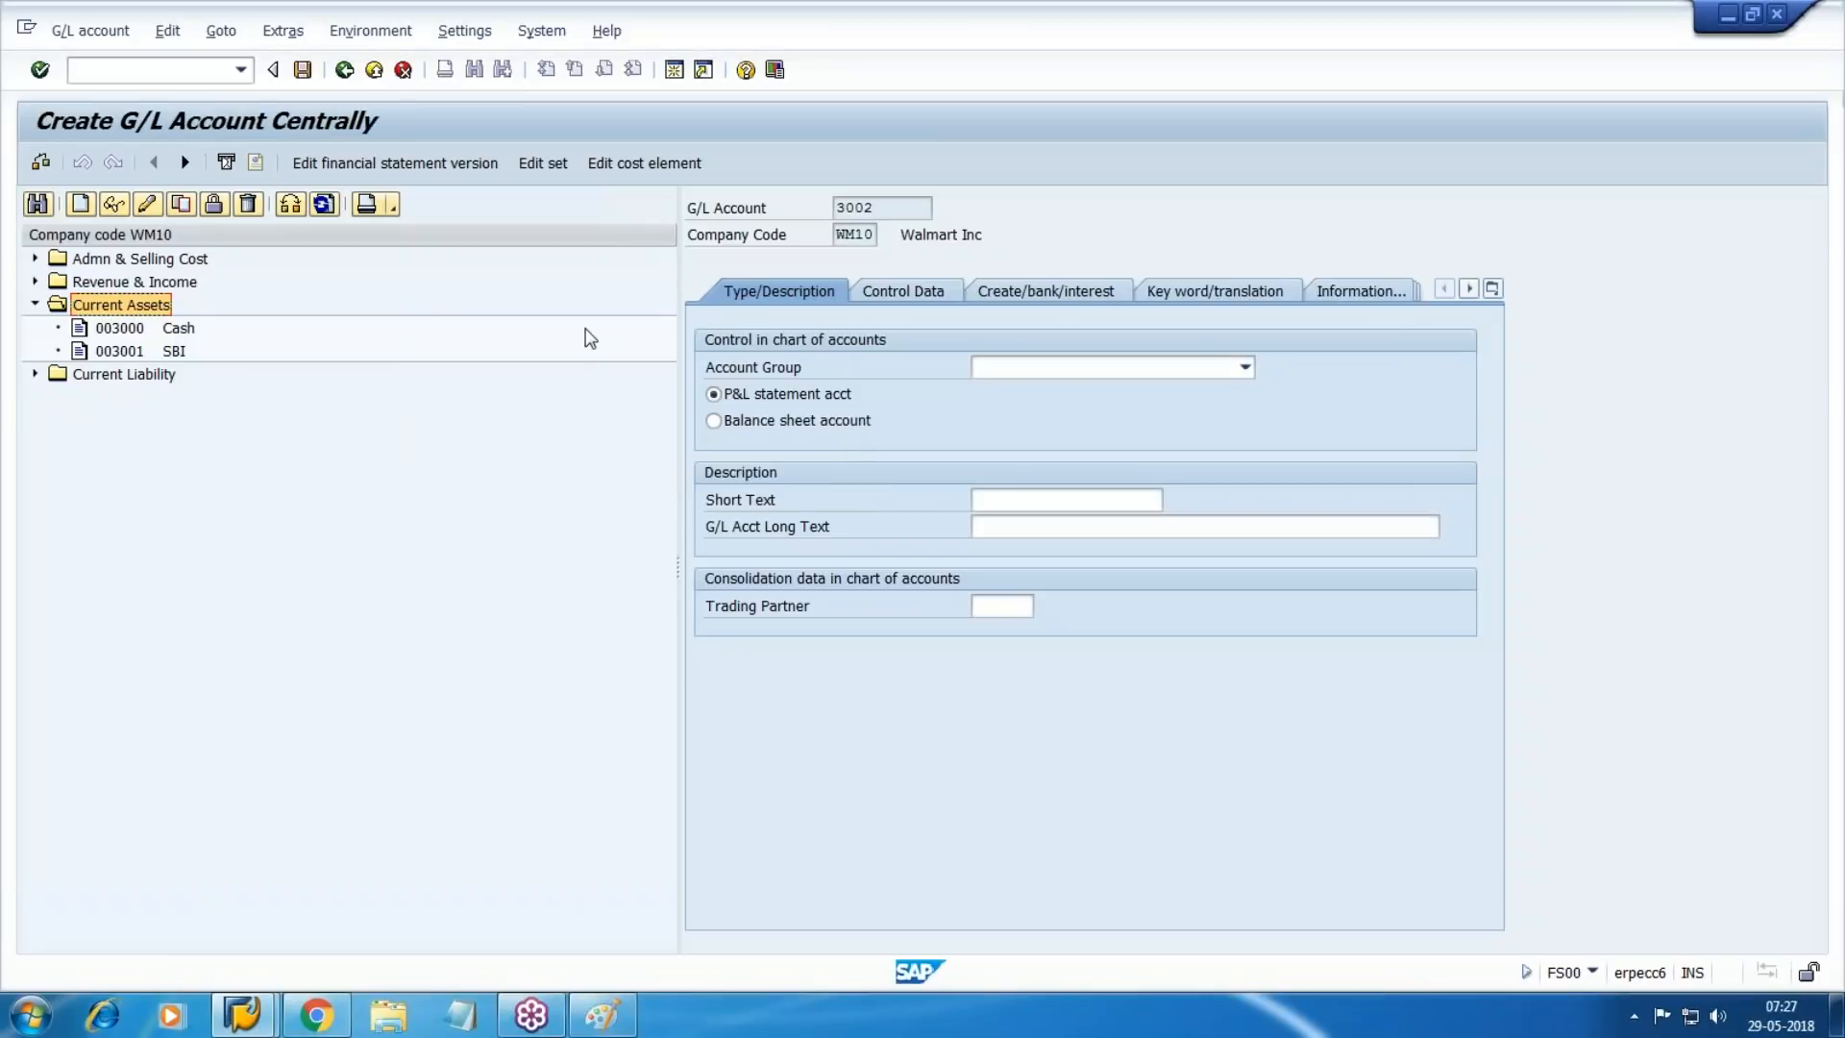
Assign account 3002 to the Current Assets account group and classify it as a balance sheet account.
click(1115, 368)
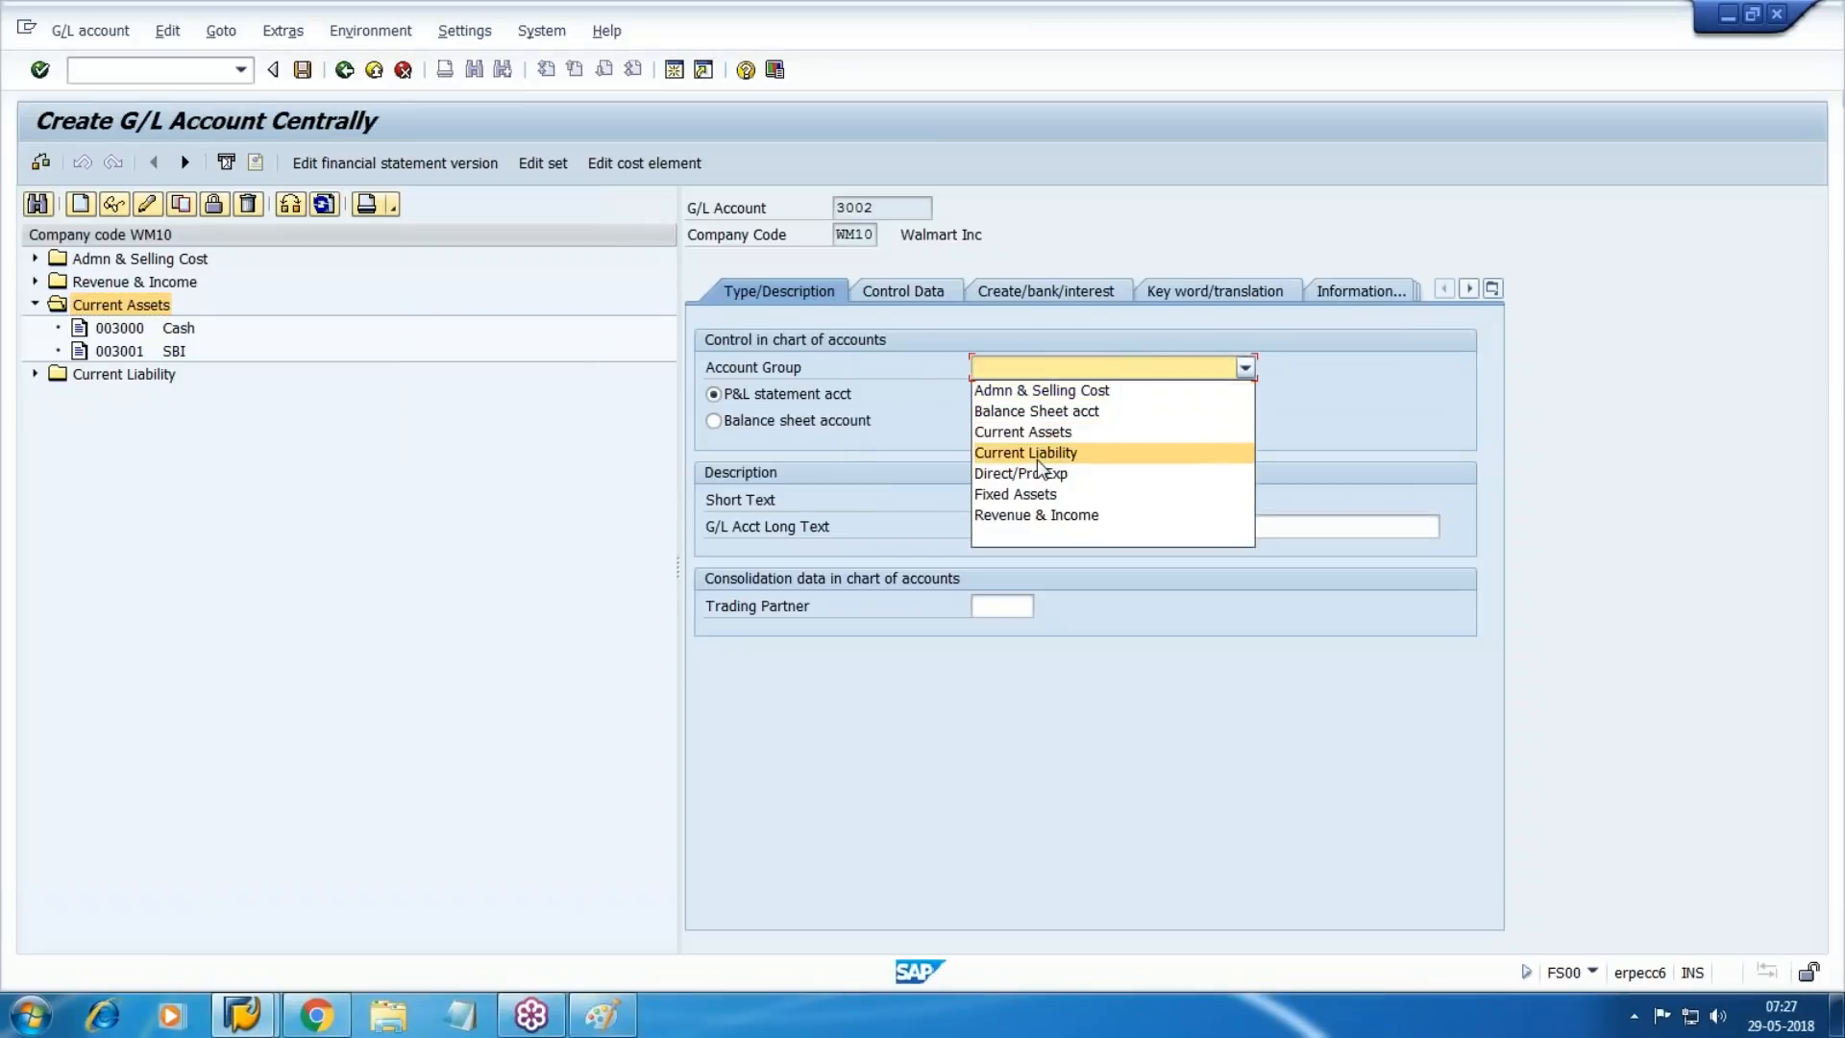
click(992, 434)
click(713, 420)
Enter "RM stock" as both the short text and the long text of account 3002.
click(1100, 506)
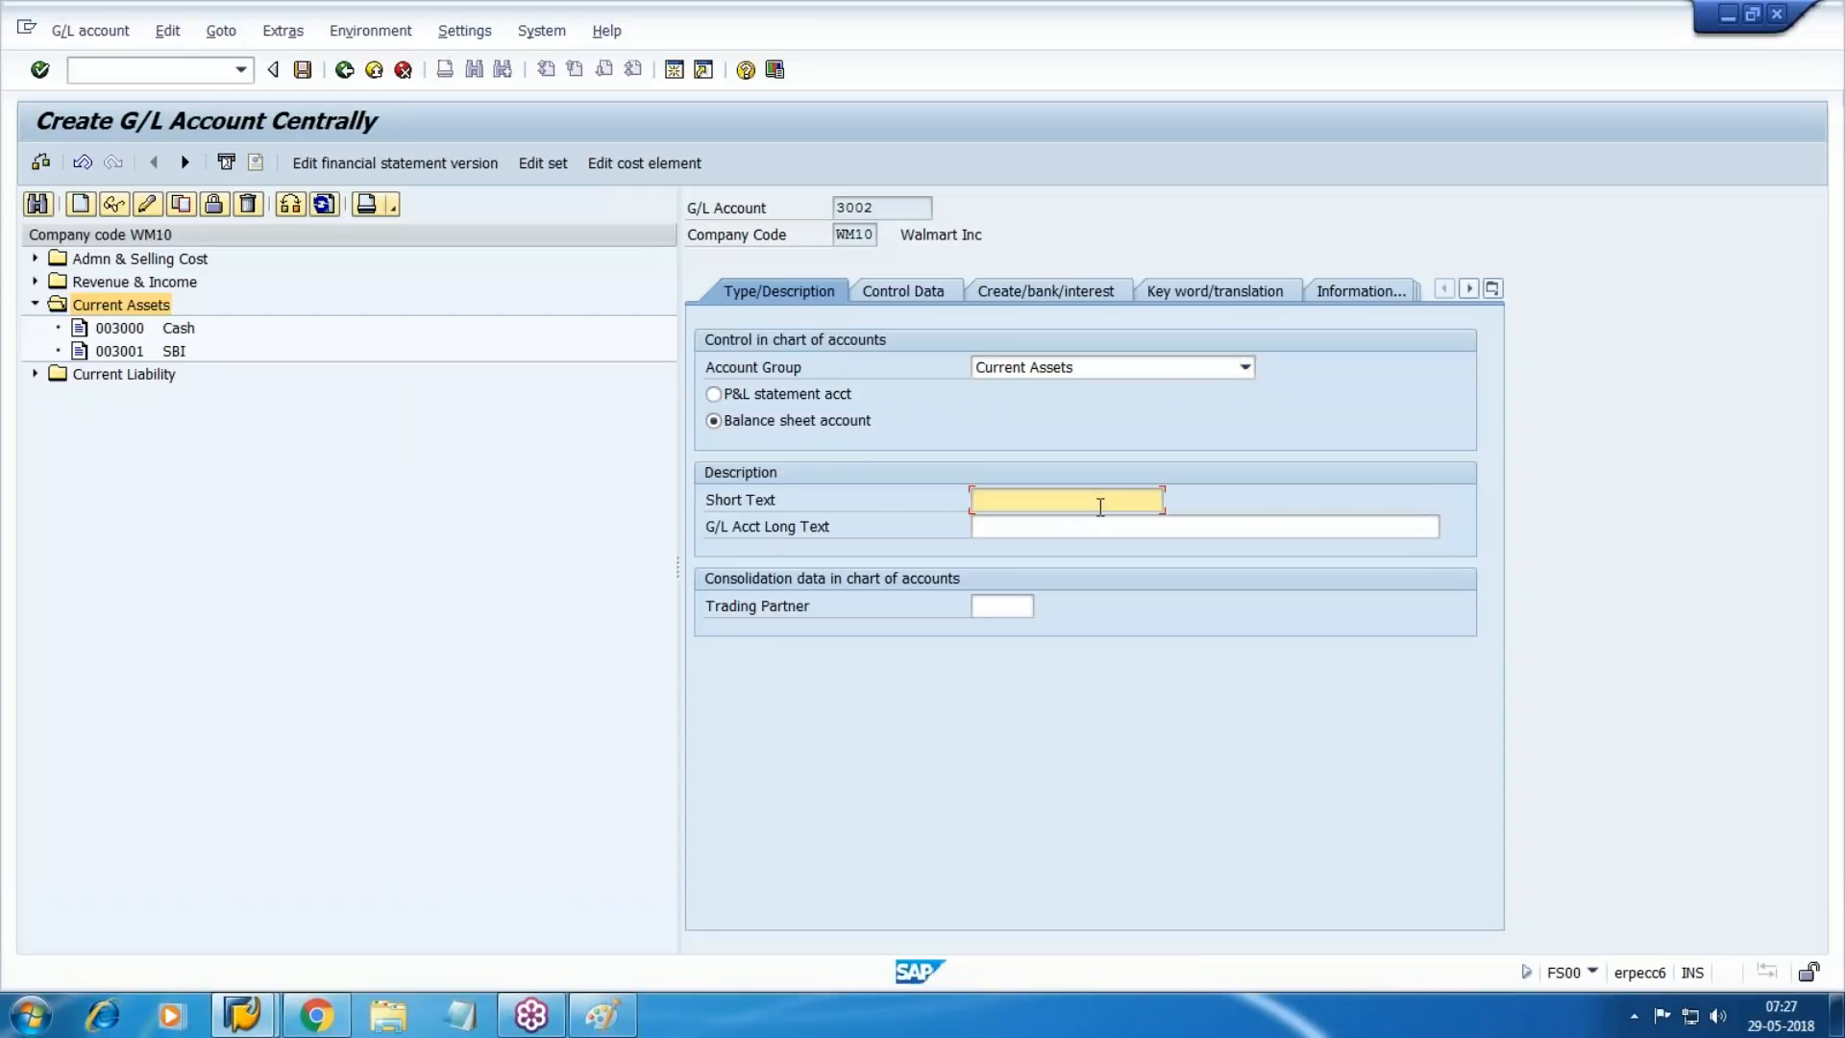
text(RM stock)
key(Tab)
key(shift+Tab)
key(ctrl+c)
key(Tab)
key(ctrl+v)
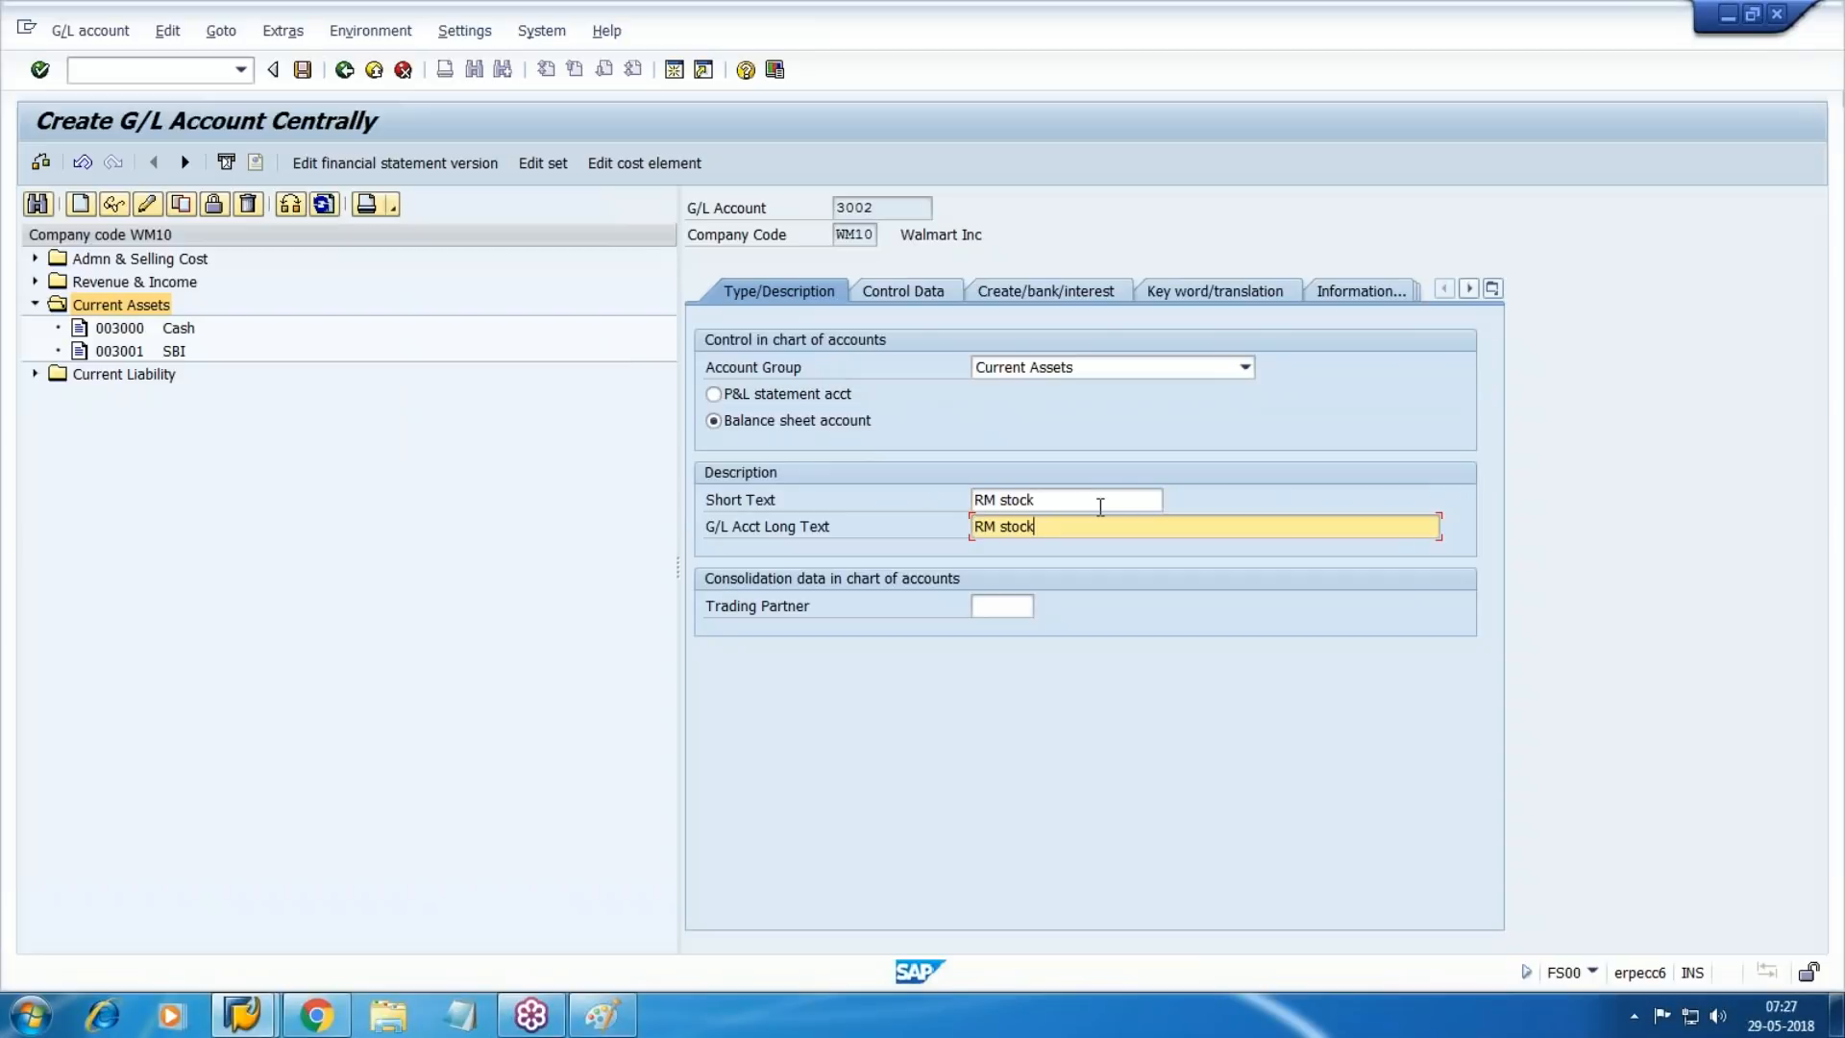
In the control data of account 3002, enable only balances in local currency and line item display.
click(915, 295)
key(Tab)
key(space)
key(Tab)
key(Tab)
key(Tab)
key(Tab)
key(Tab)
key(Tab)
key(Tab)
key(Tab)
key(Tab)
key(Tab)
key(Tab)
key(space)
key(Tab)
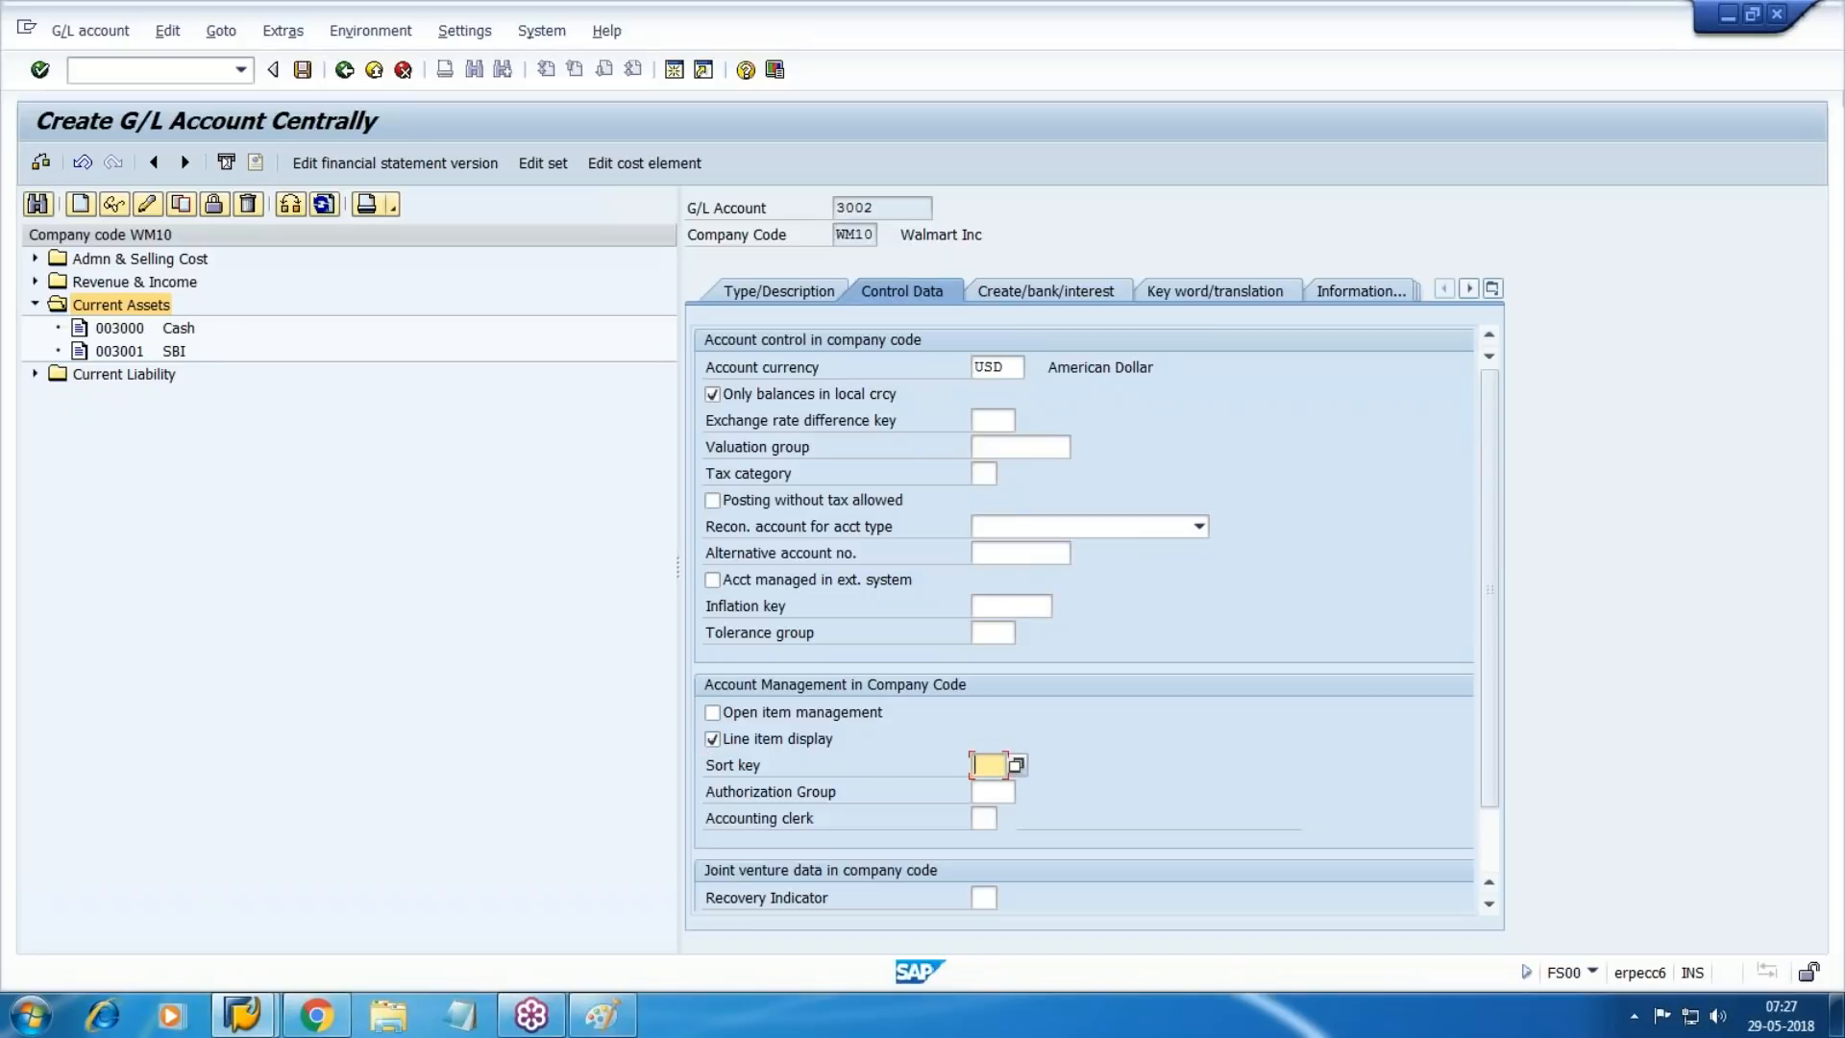
Set the sort key of account 3002 to 010, Purchase order no.
key(F4)
key(Down)
key(Down)
key(Down)
key(Down)
key(Down)
key(Down)
key(Down)
key(Down)
key(Down)
key(Down)
key(Up)
key(Return)
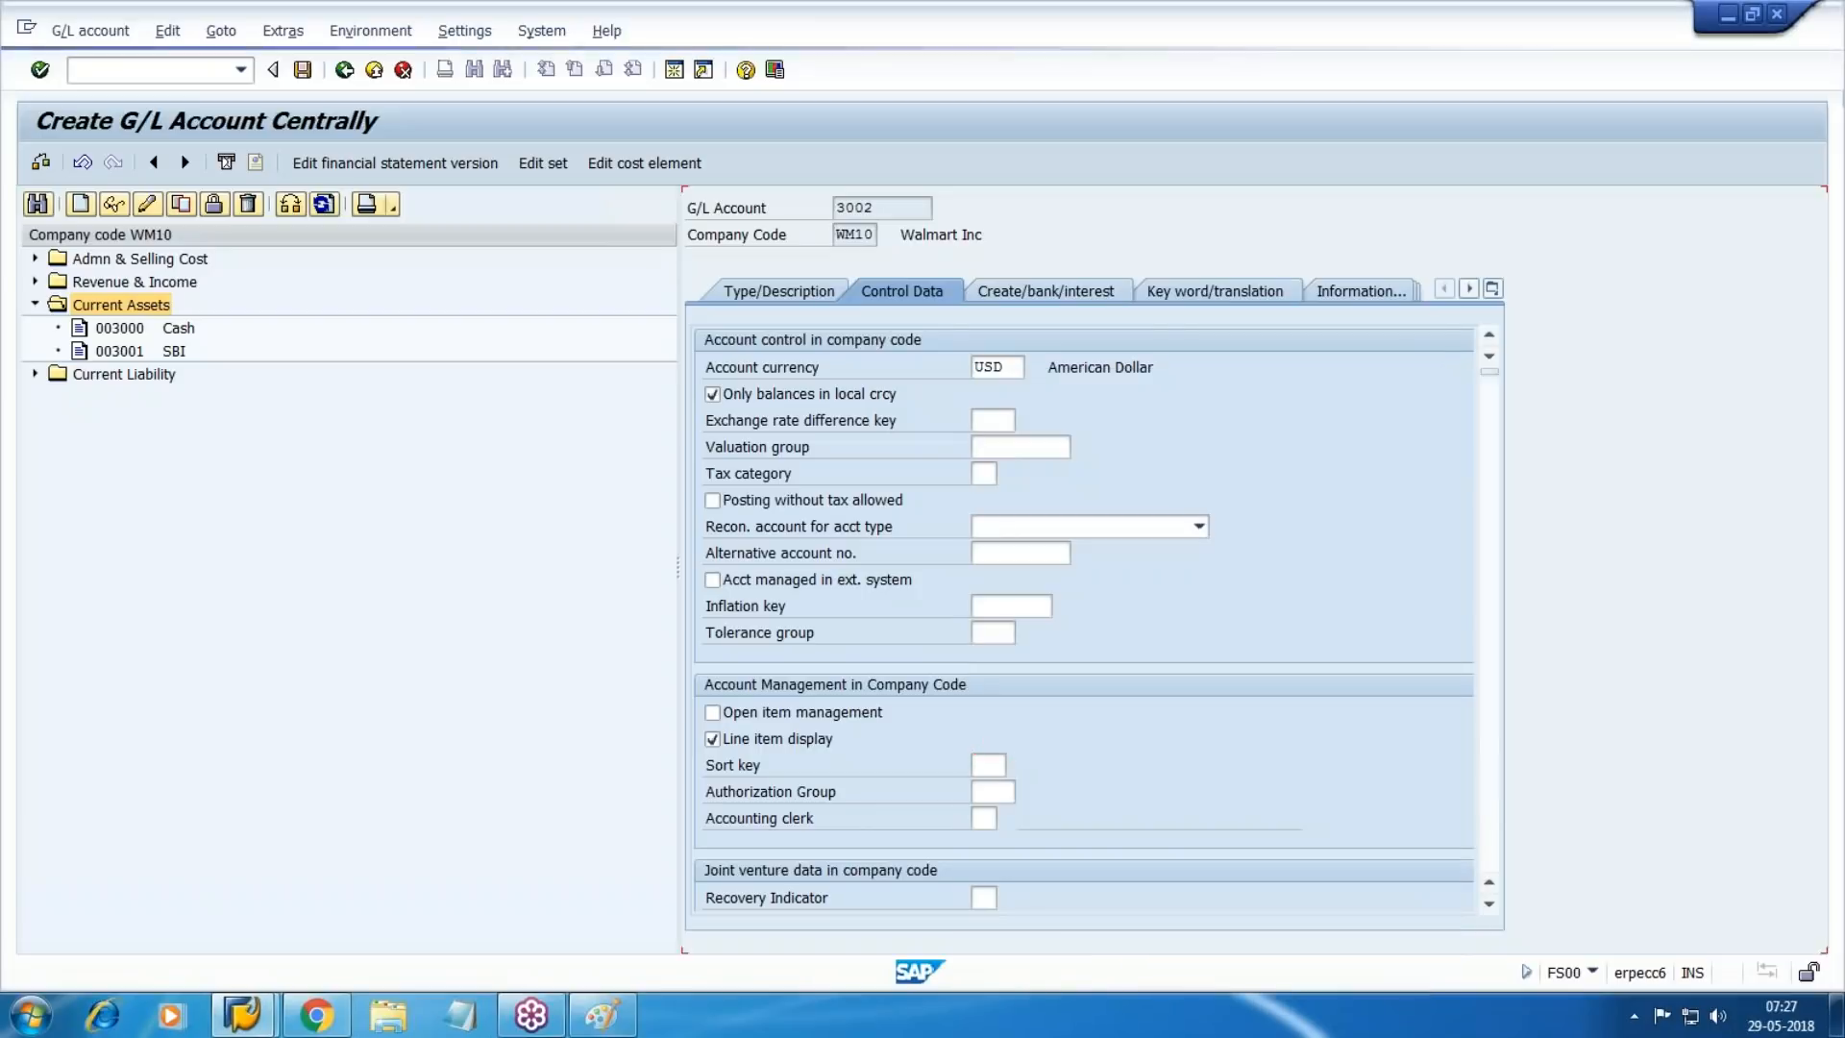
Assign field status group G006 (Material accounts), enable Post automatically only and save account 3002.
click(1048, 288)
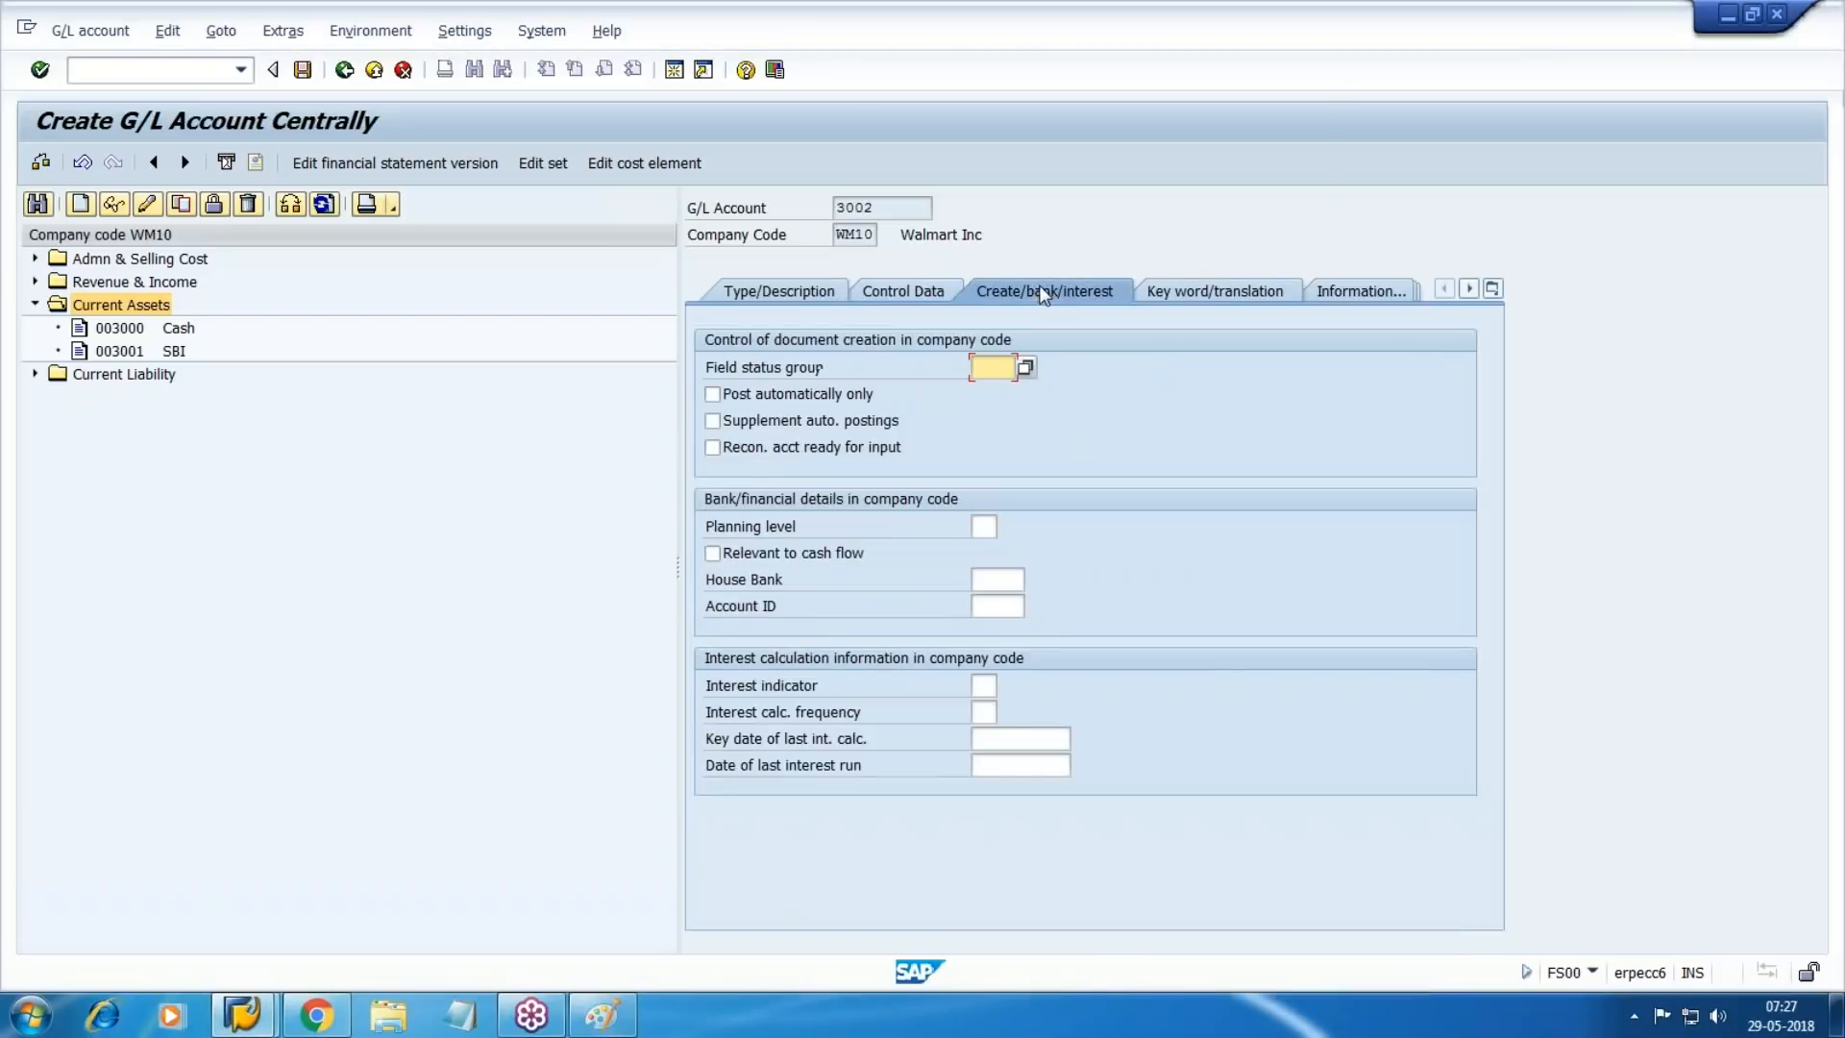
click(1025, 367)
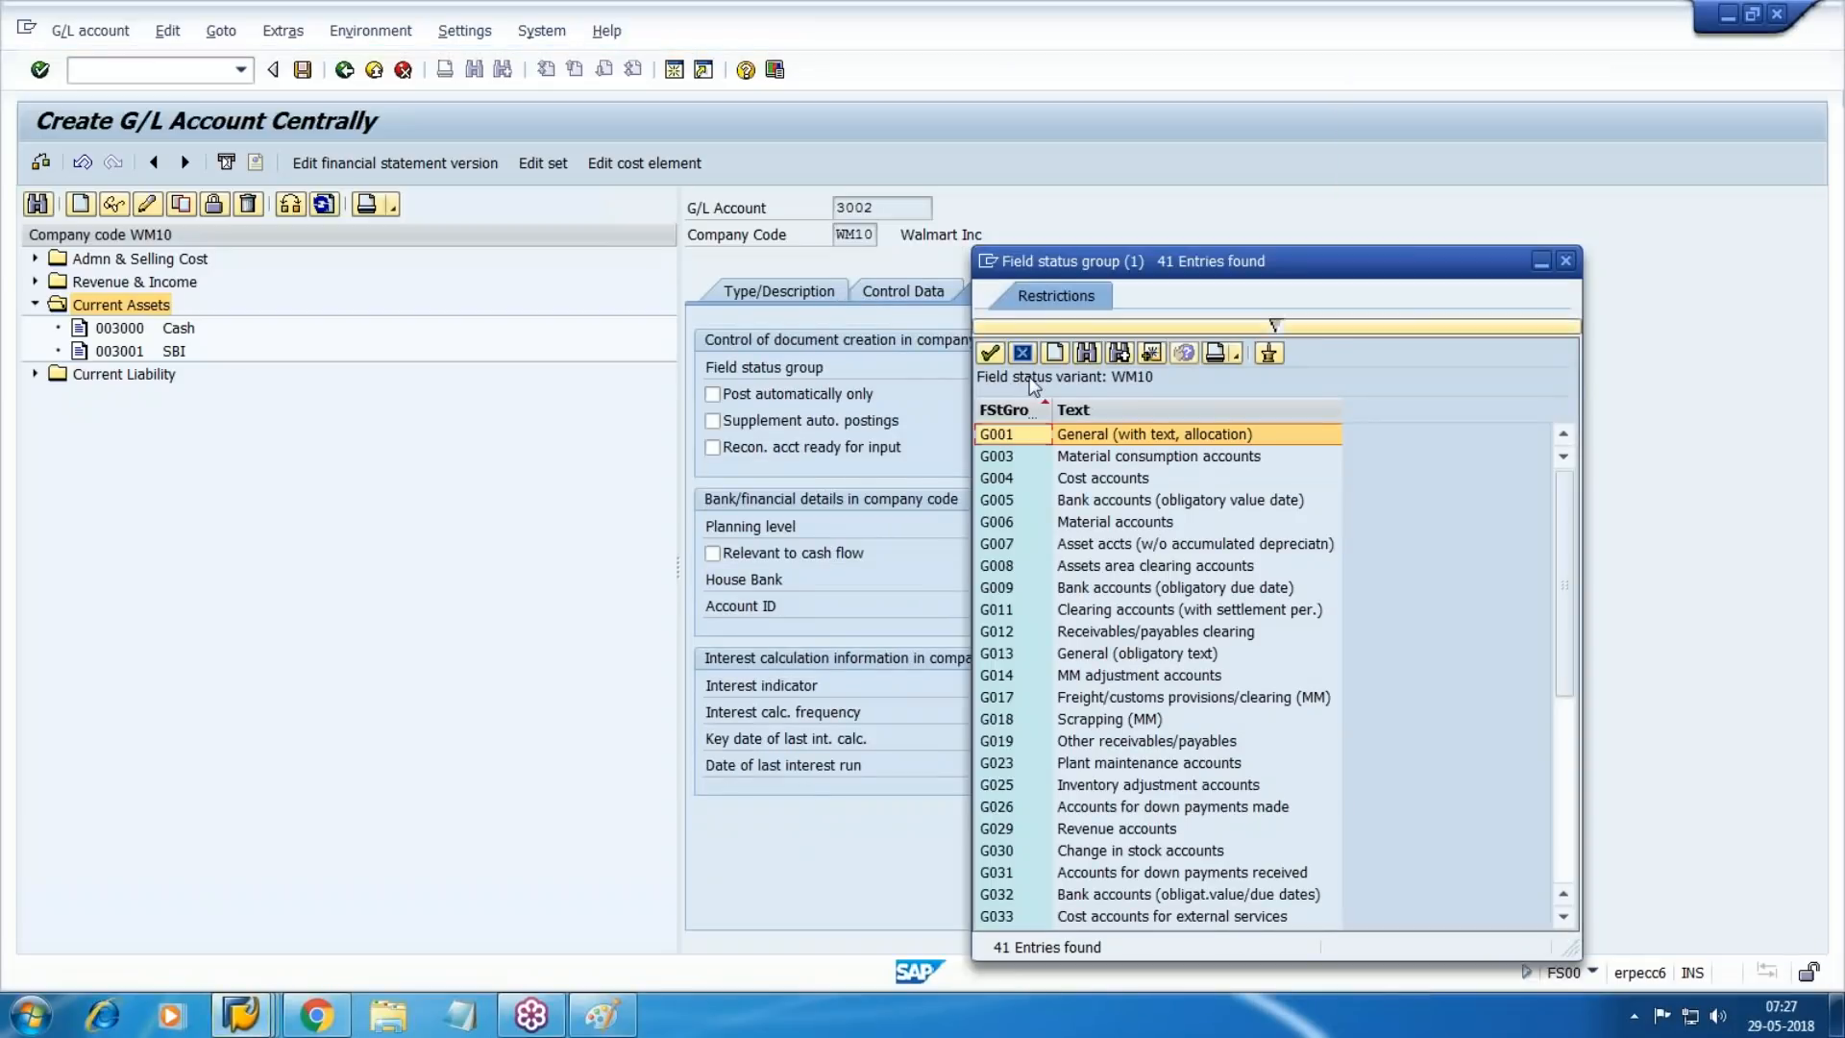
double_click(1161, 521)
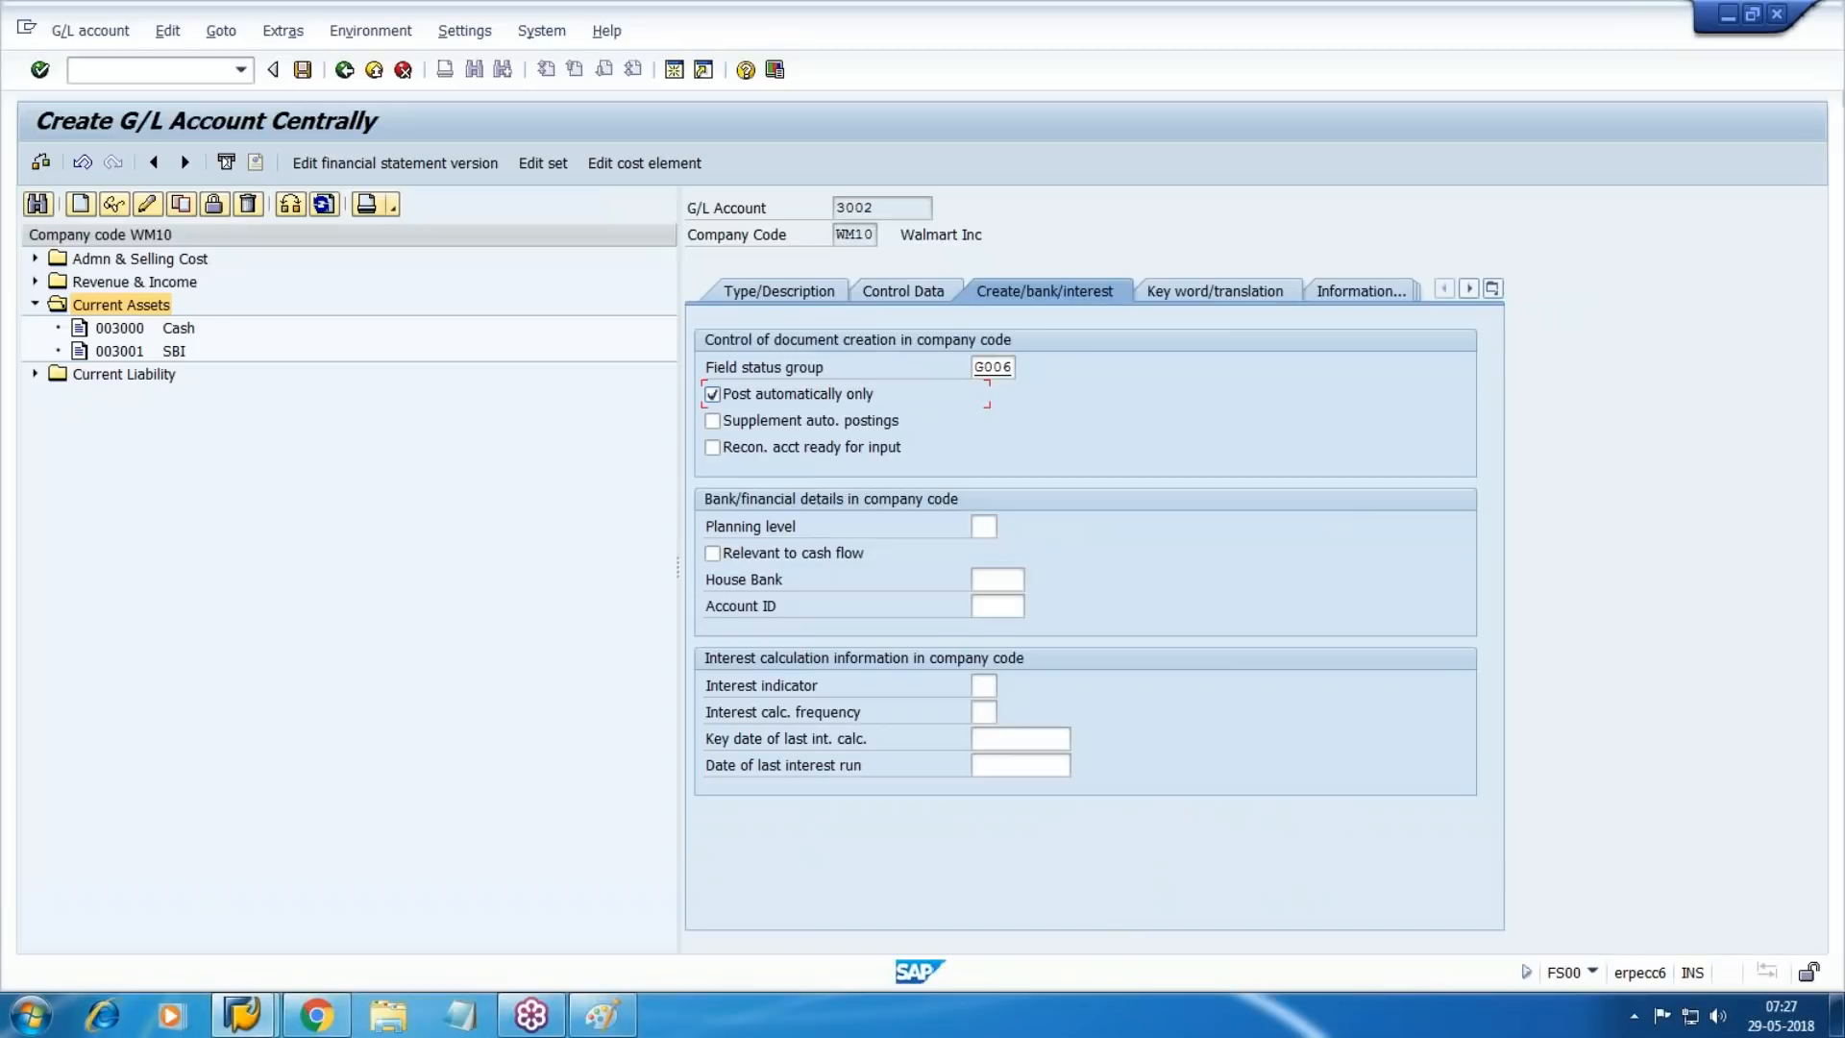
key(ctrl+s)
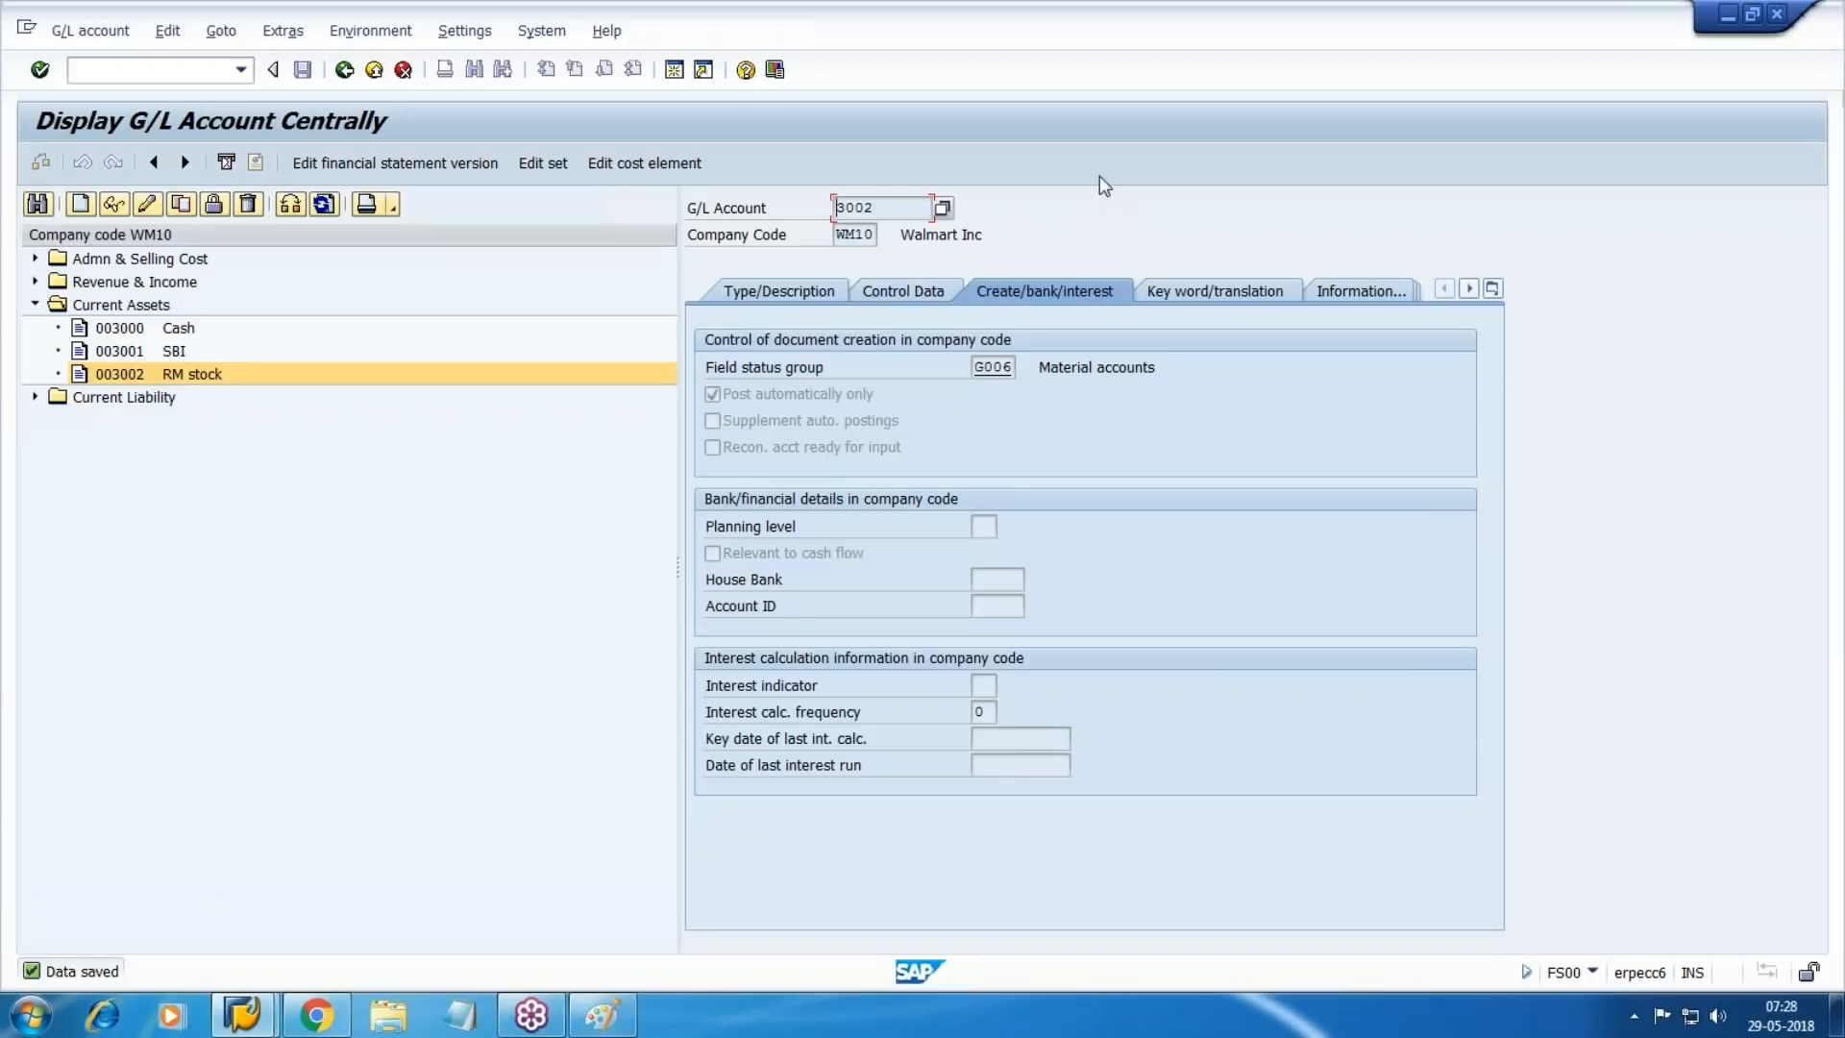
Open G/L document entry (FB50) in a new session for company code WM10 and set the document date to 28.05.2018.
click(676, 73)
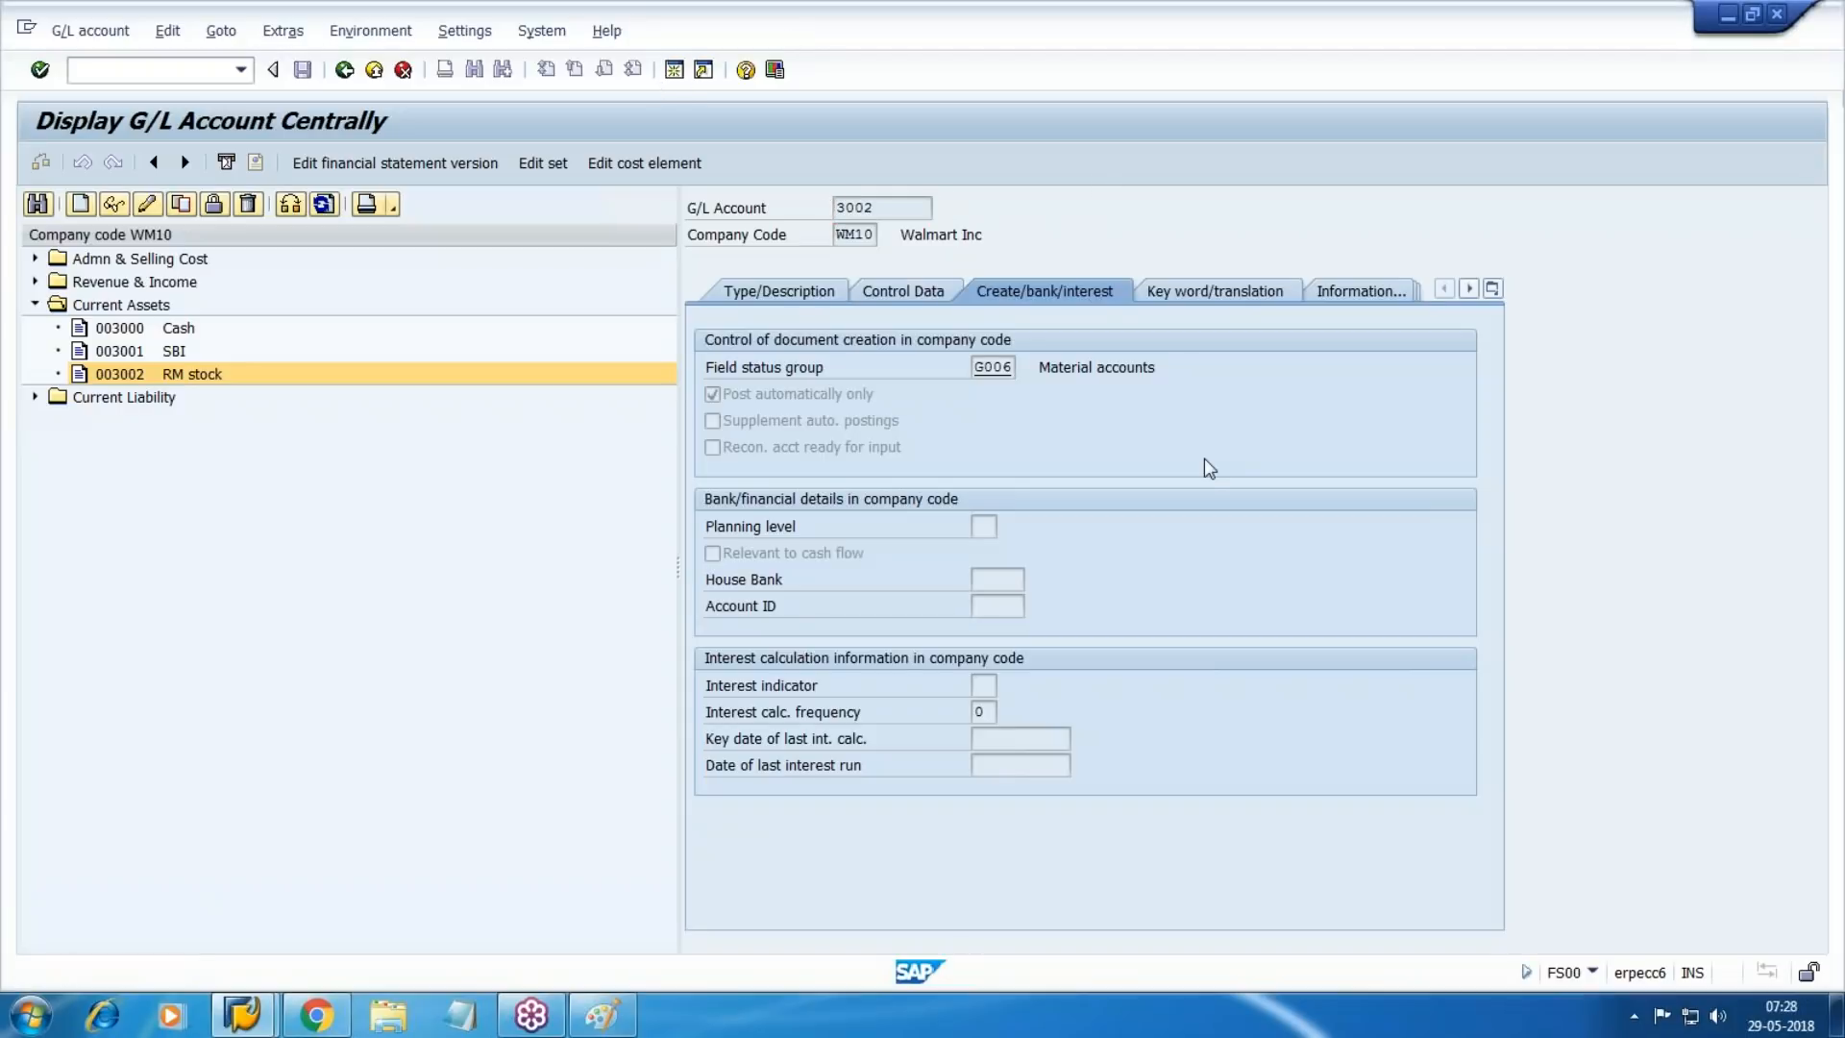
text(fb50)
key(Return)
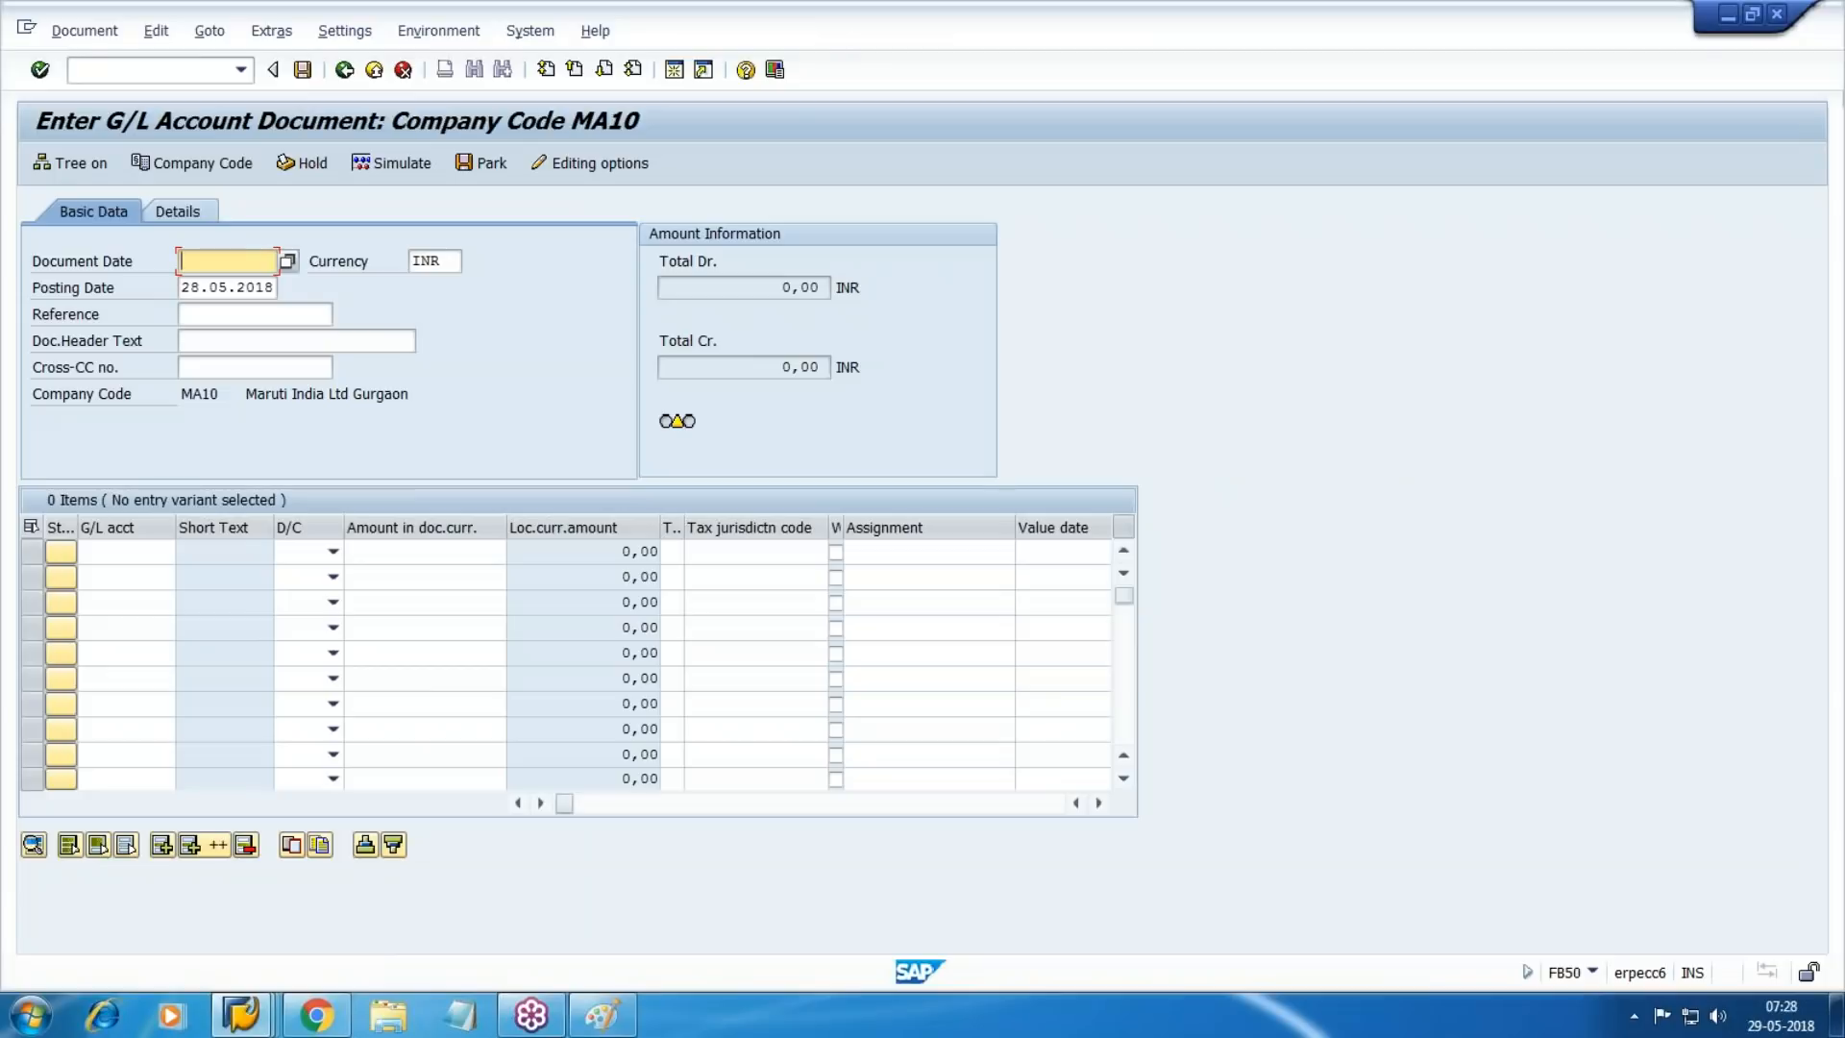
click(192, 164)
text(WM10)
key(Return)
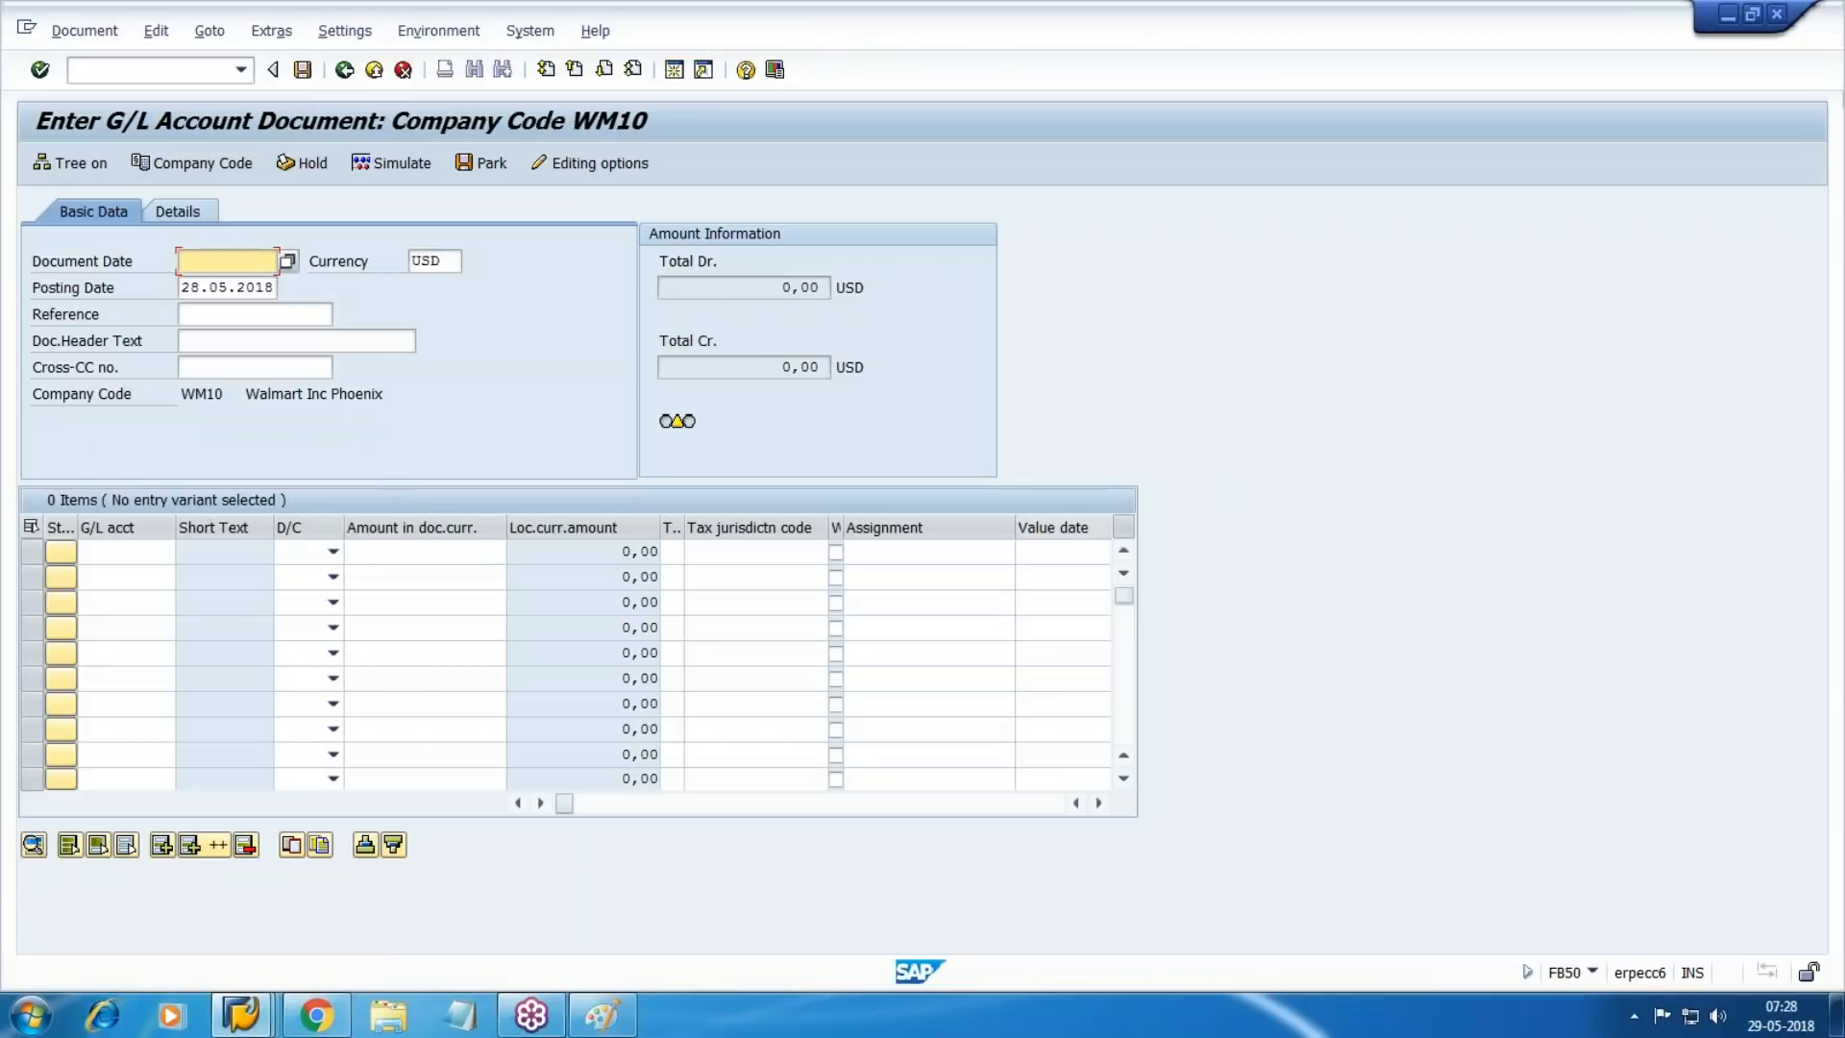
key(F4)
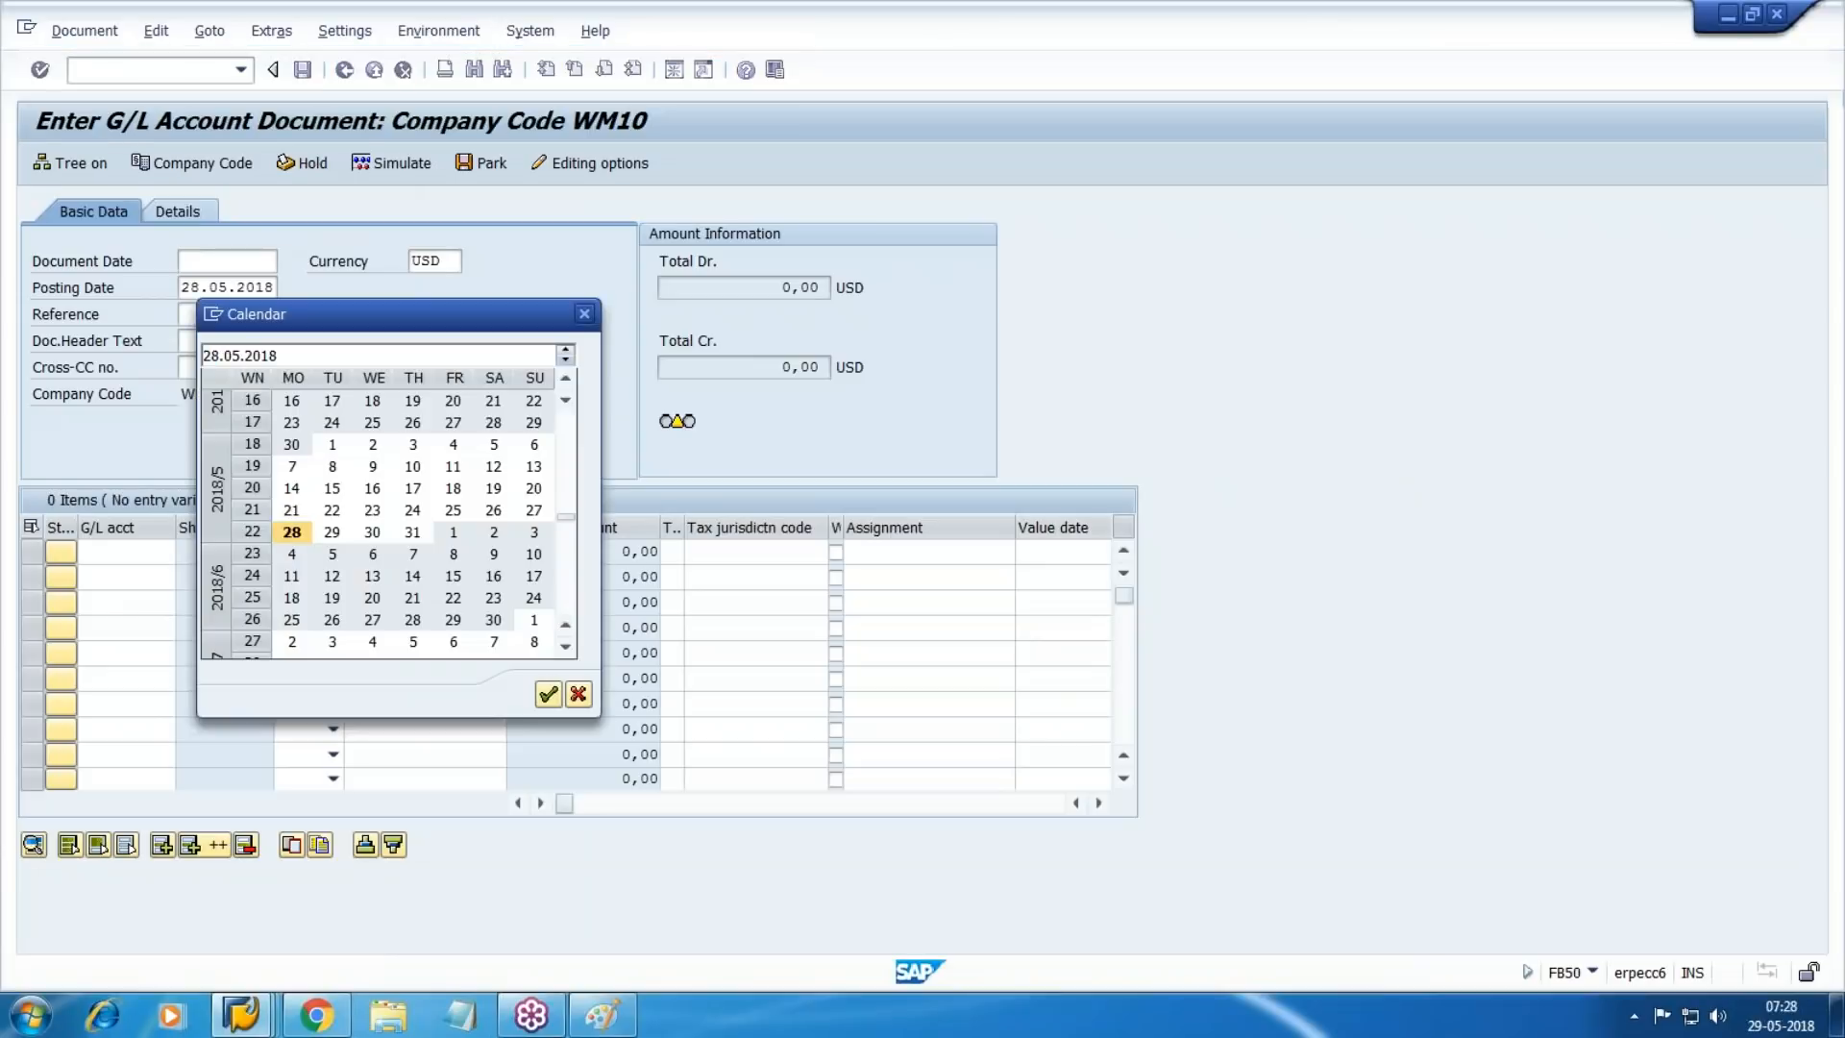
key(Return)
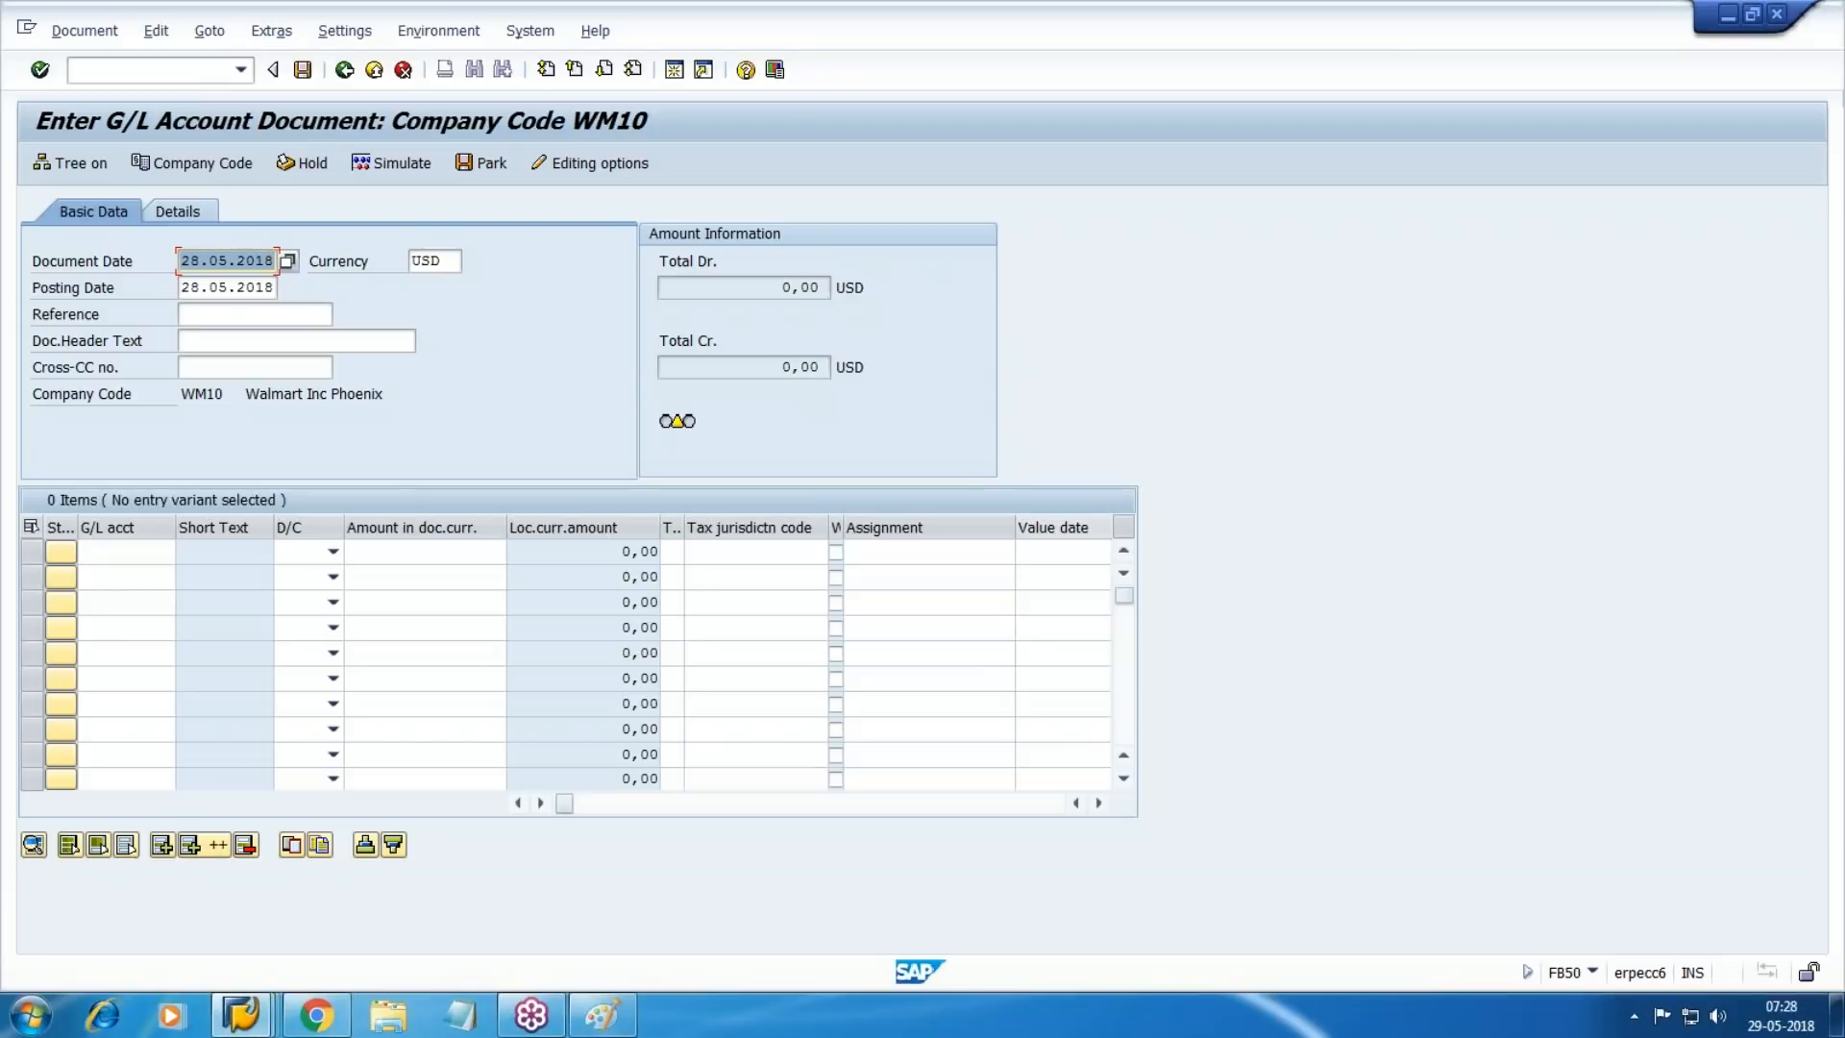
Enter G/L account 3002 as a debit in the first line item of the document.
key(Tab)
key(Tab)
key(Tab)
key(Tab)
key(Tab)
key(Tab)
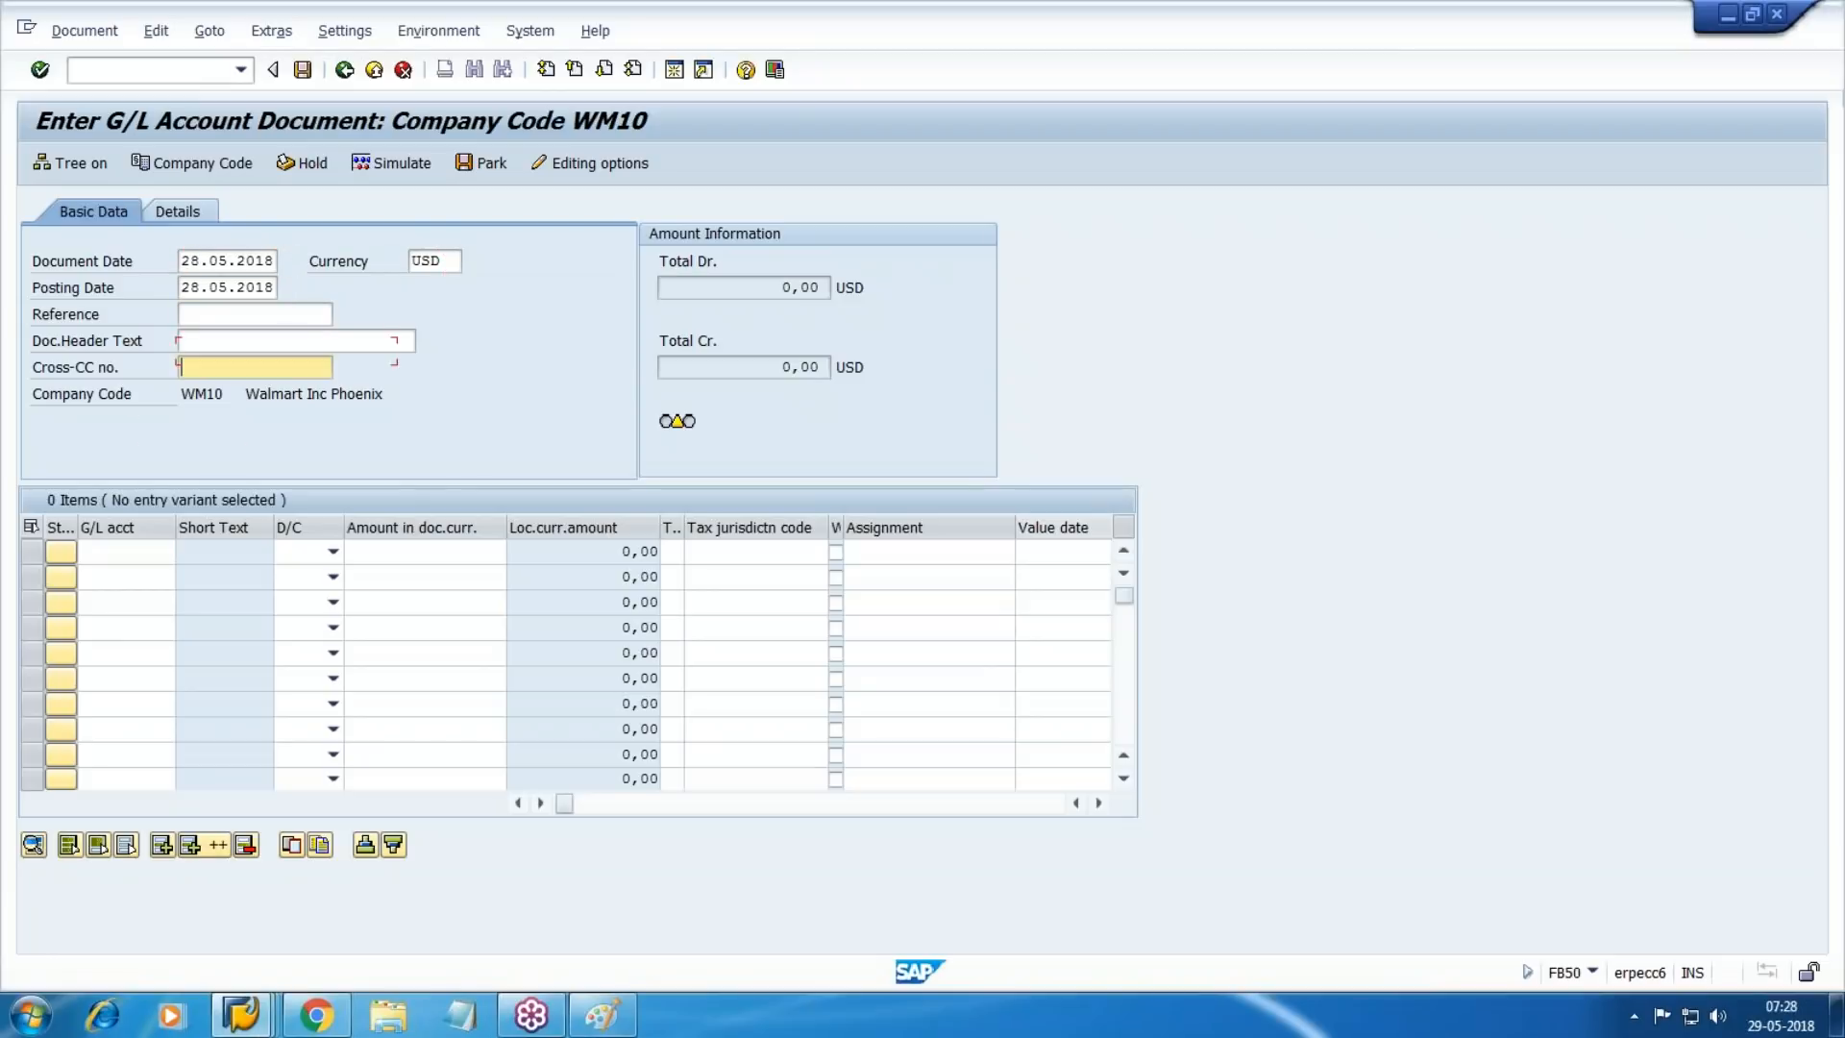
key(alt+Tab)
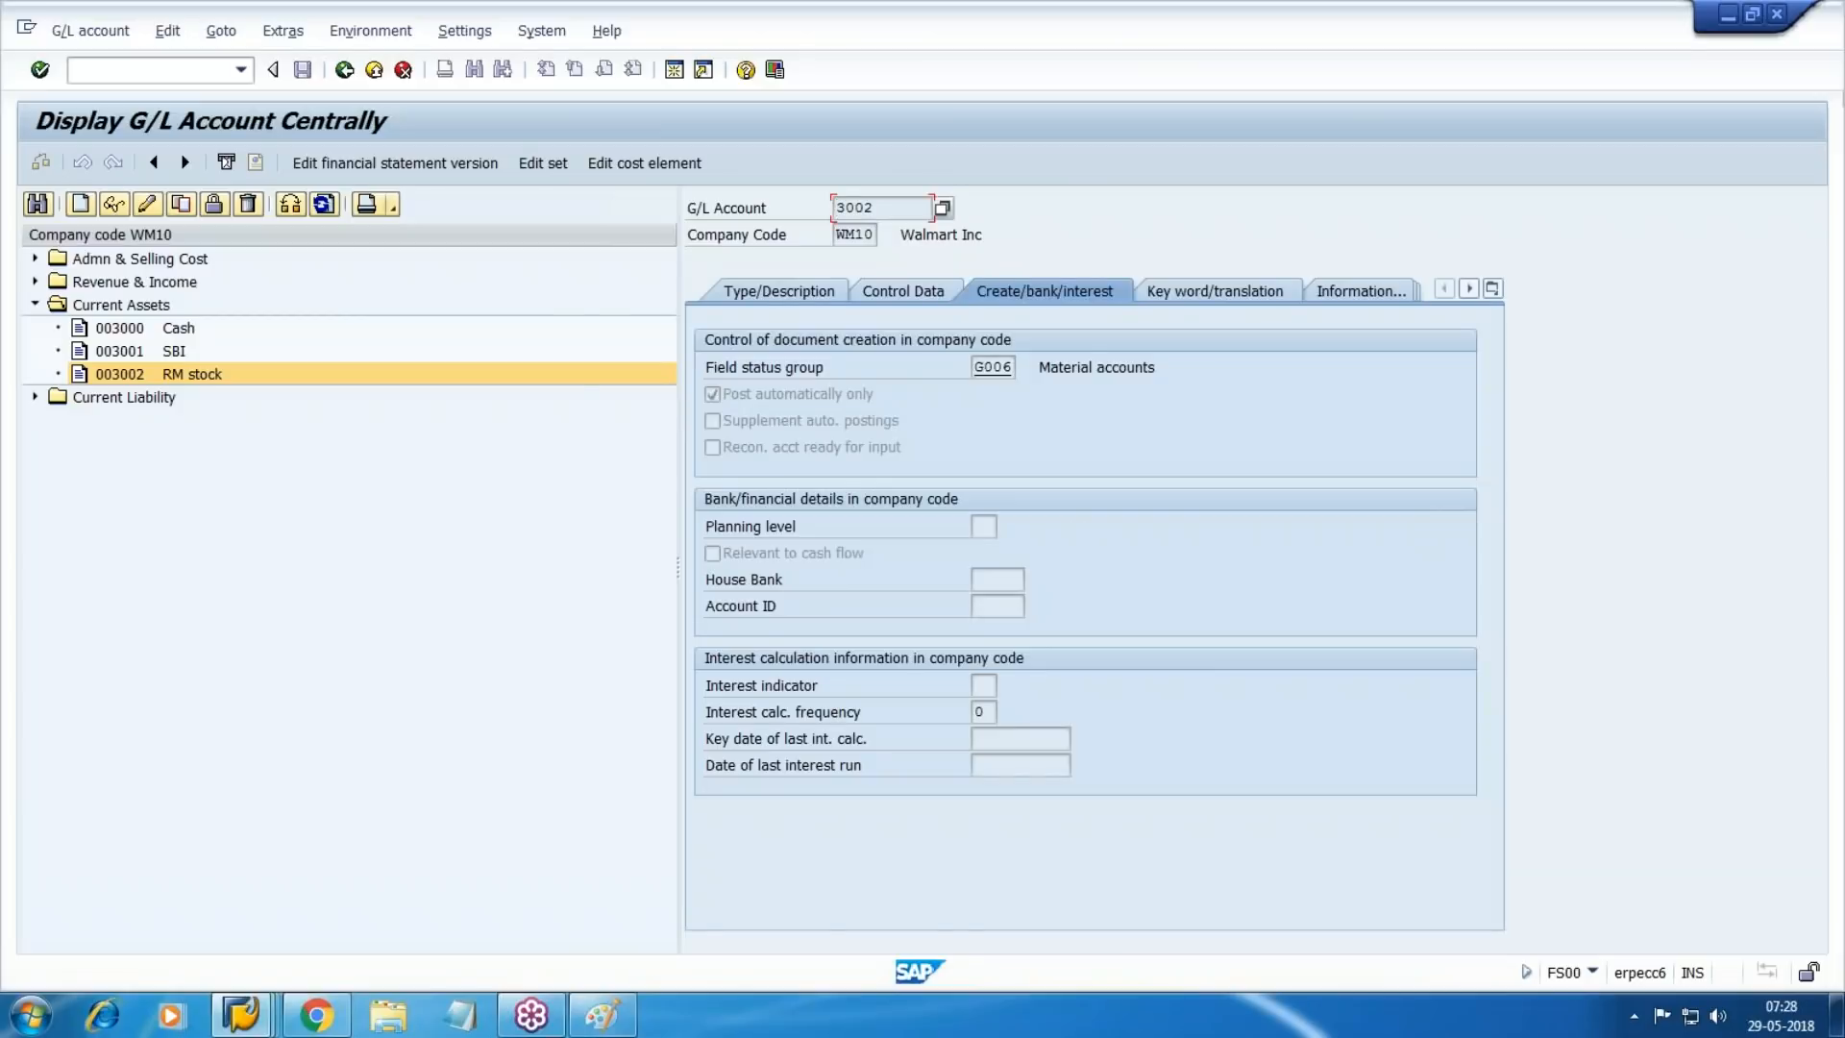
key(alt+Tab)
text(3002)
key(Tab)
key(d)
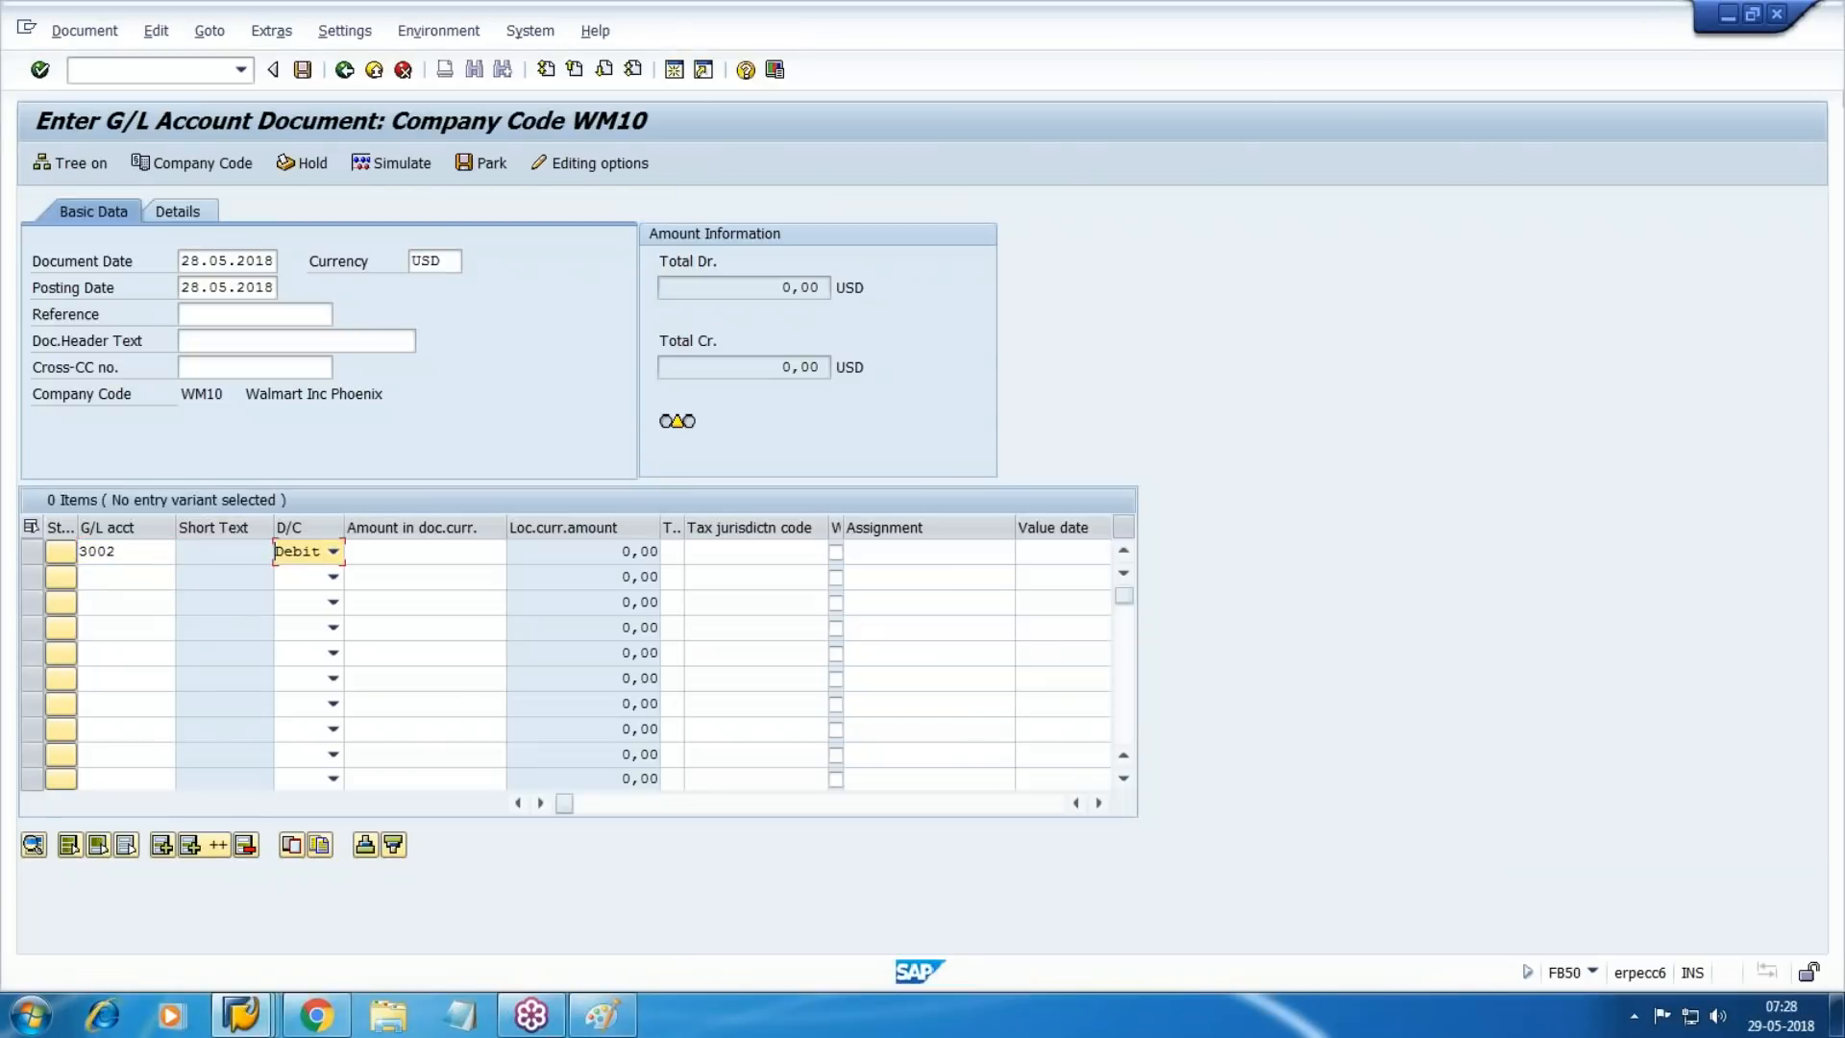
key(Tab)
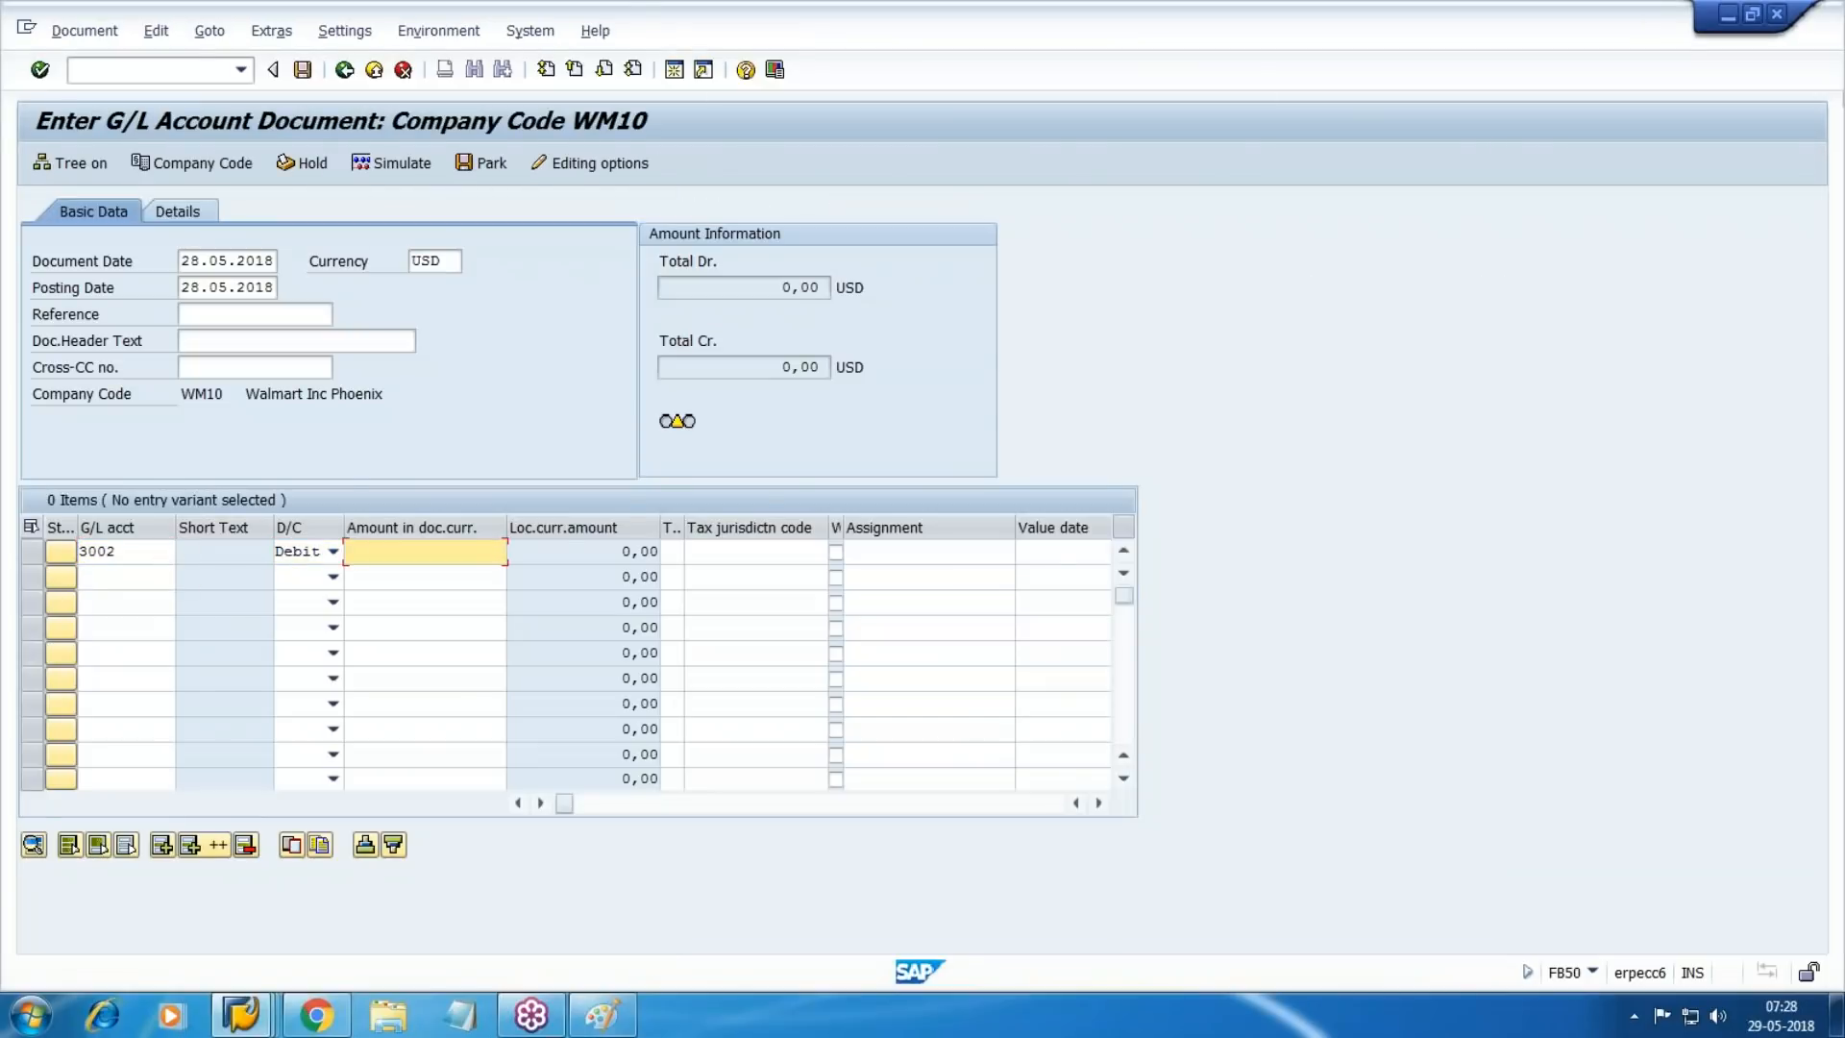
Try to complete the manual debit line with amount 500 and text "mmm", and discard the document.
key(alt+Tab)
key(alt+Tab)
text(500)
key(Tab)
key(Tab)
key(Tab)
key(Tab)
text(mmm)
click(40, 69)
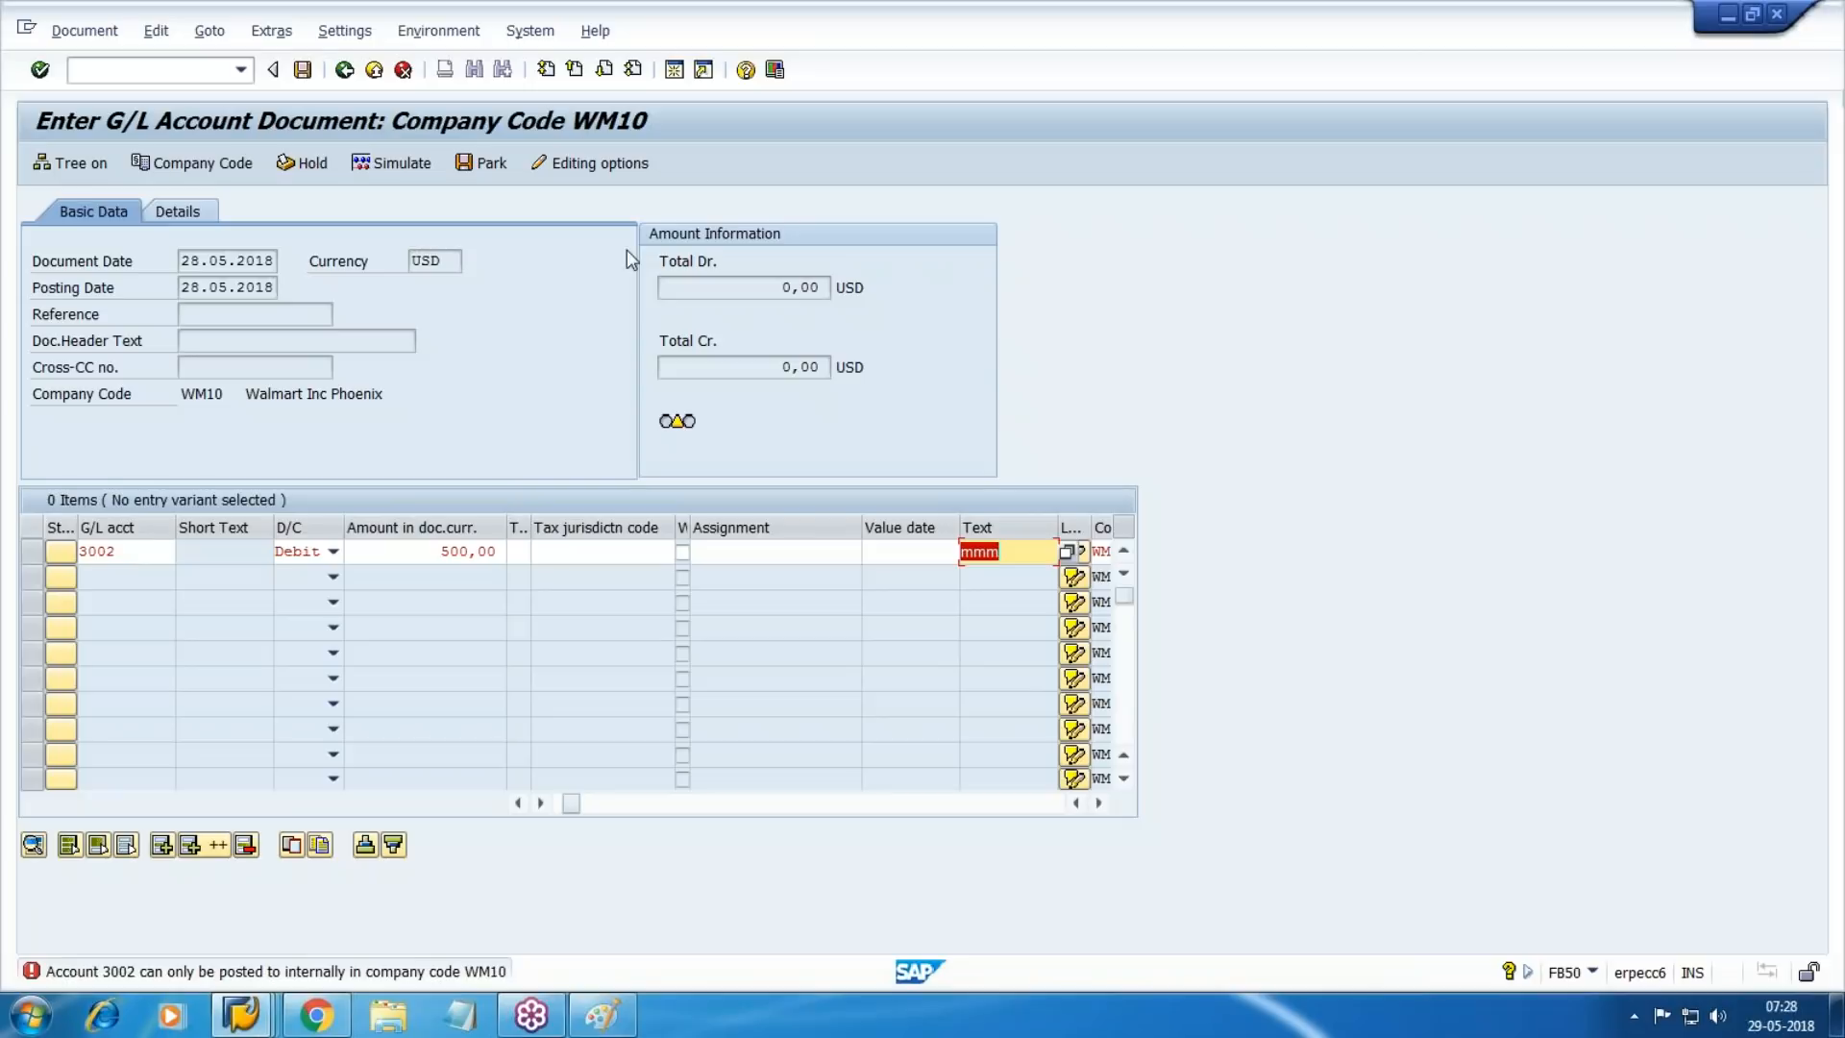
click(373, 69)
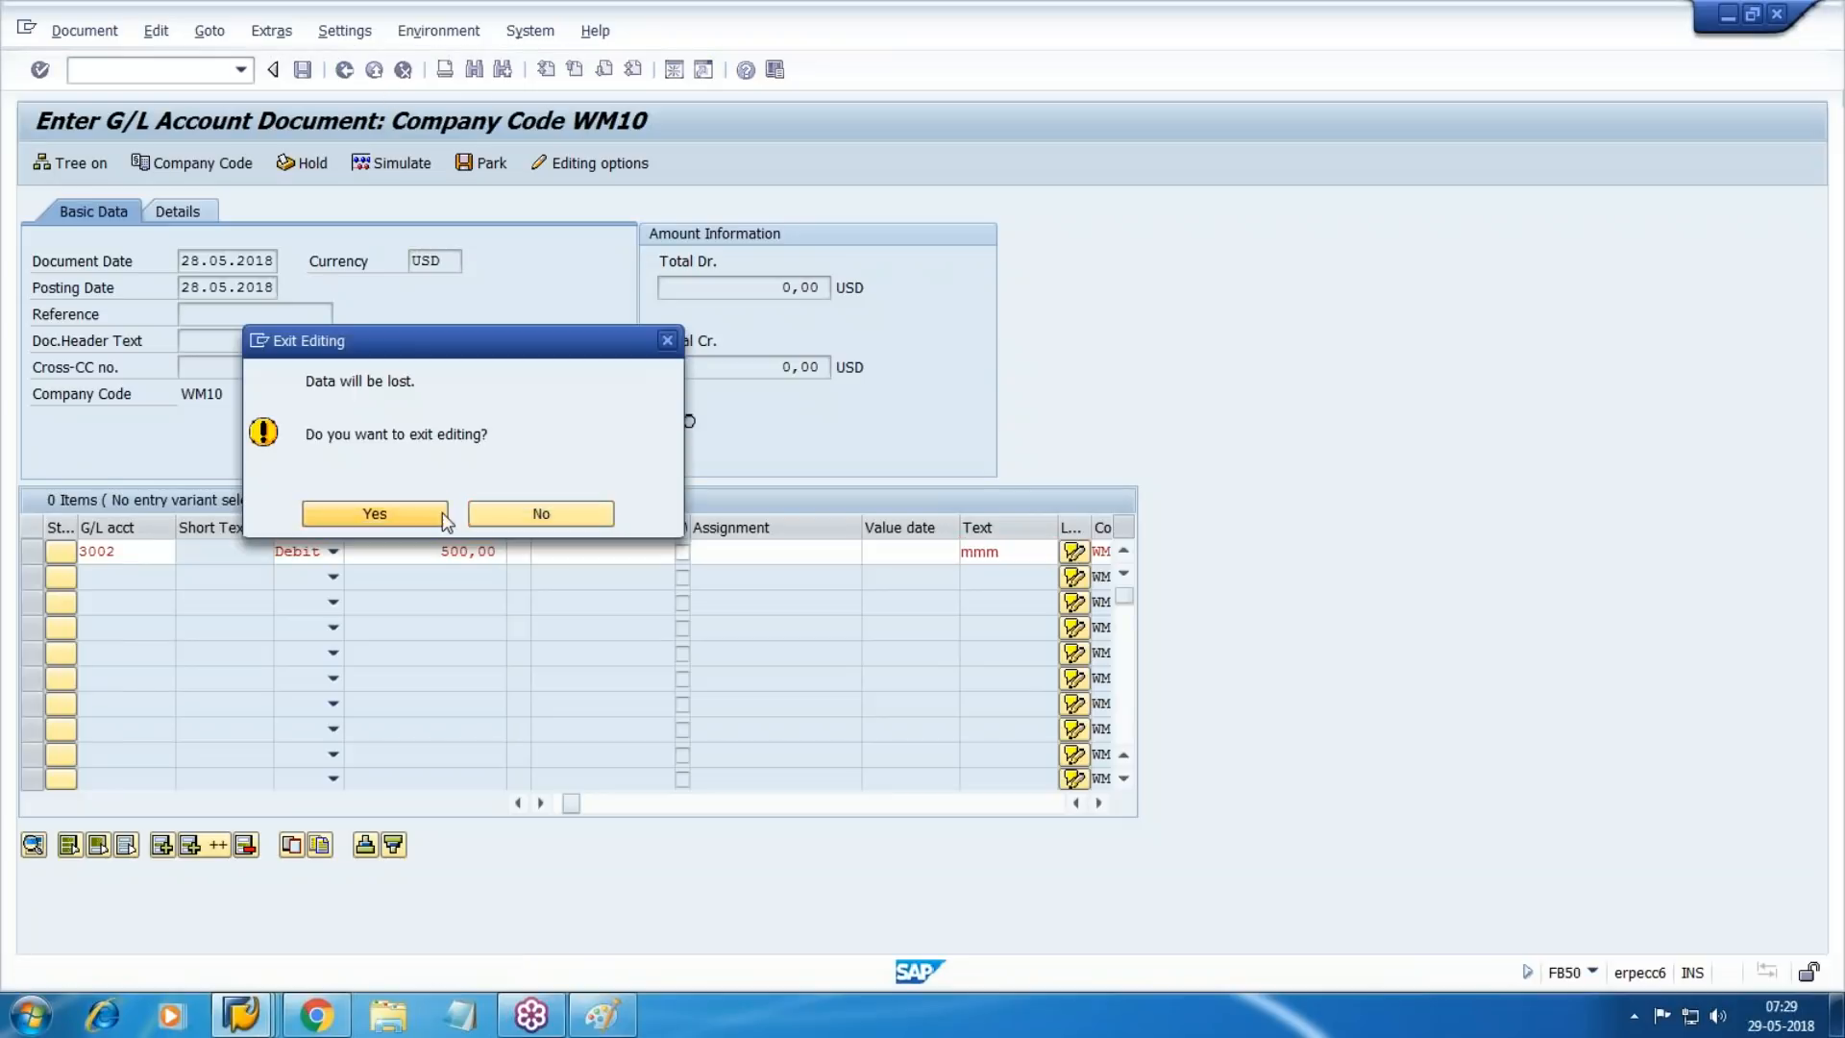
click(443, 517)
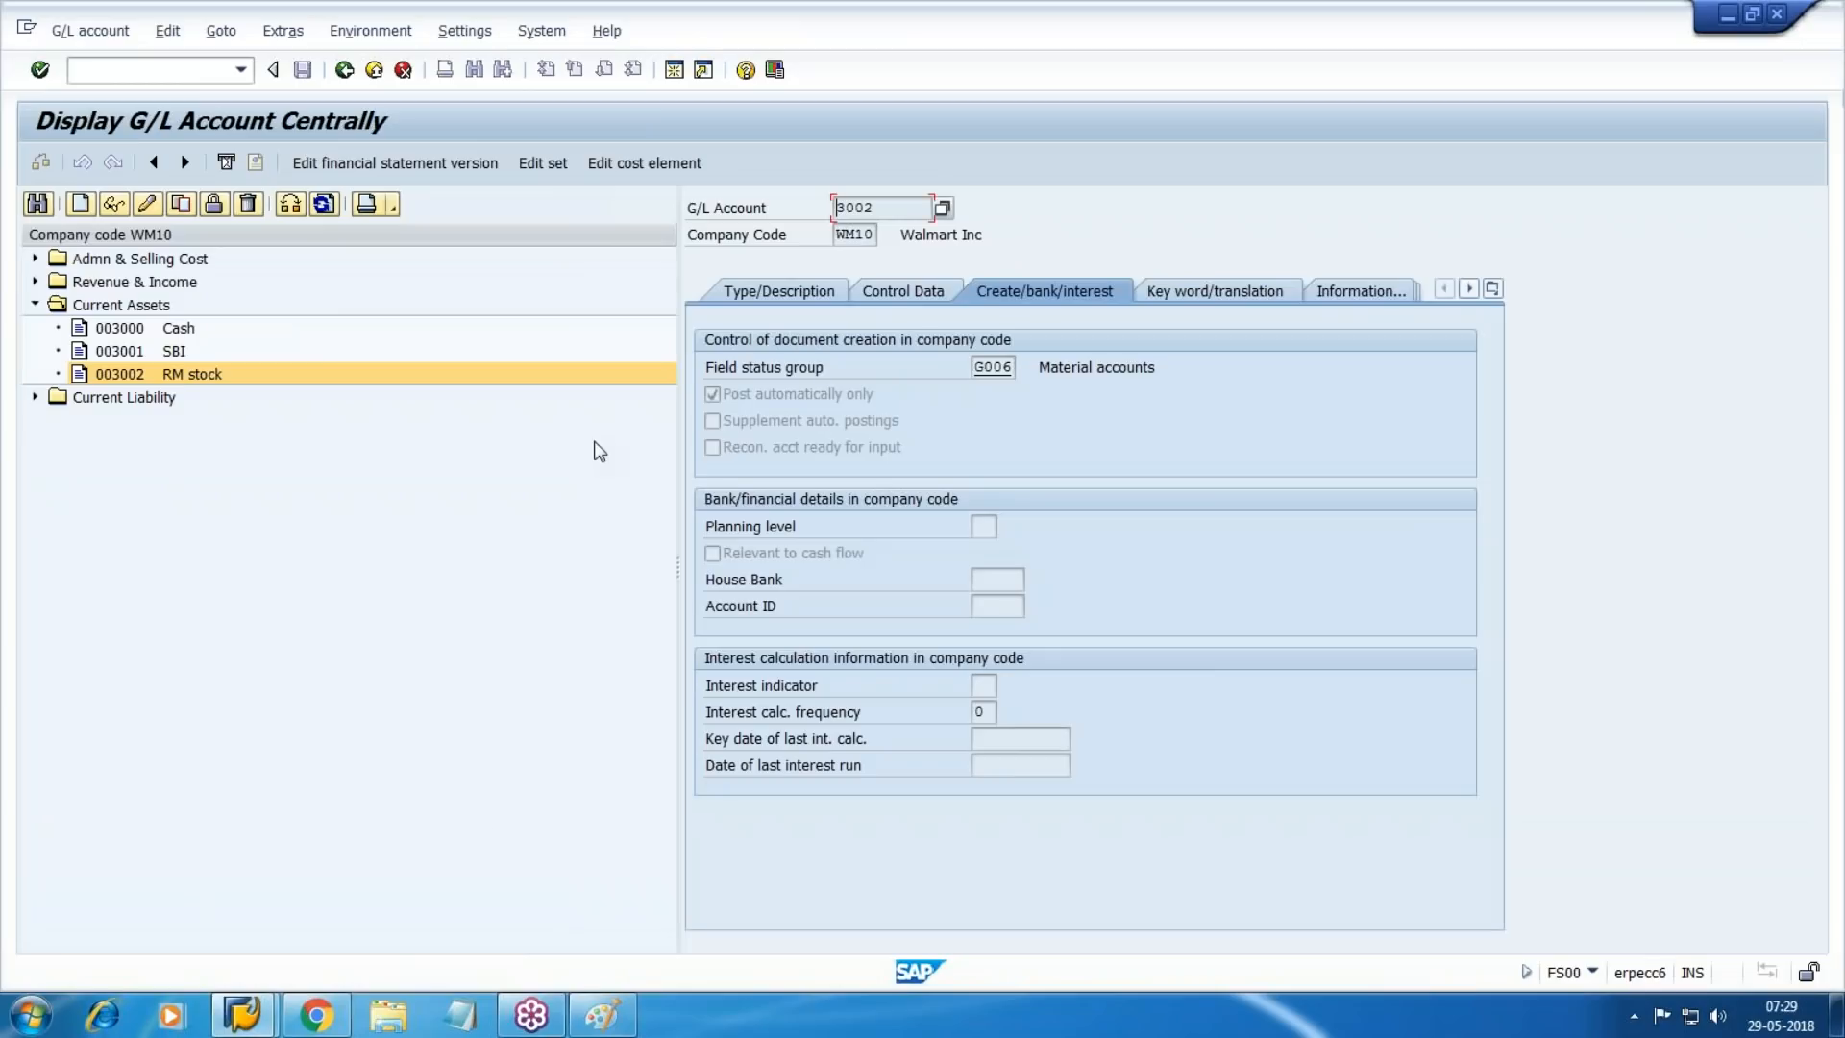
Copy the RM stock account to a new G/L account 3003 in company code WM10.
click(178, 203)
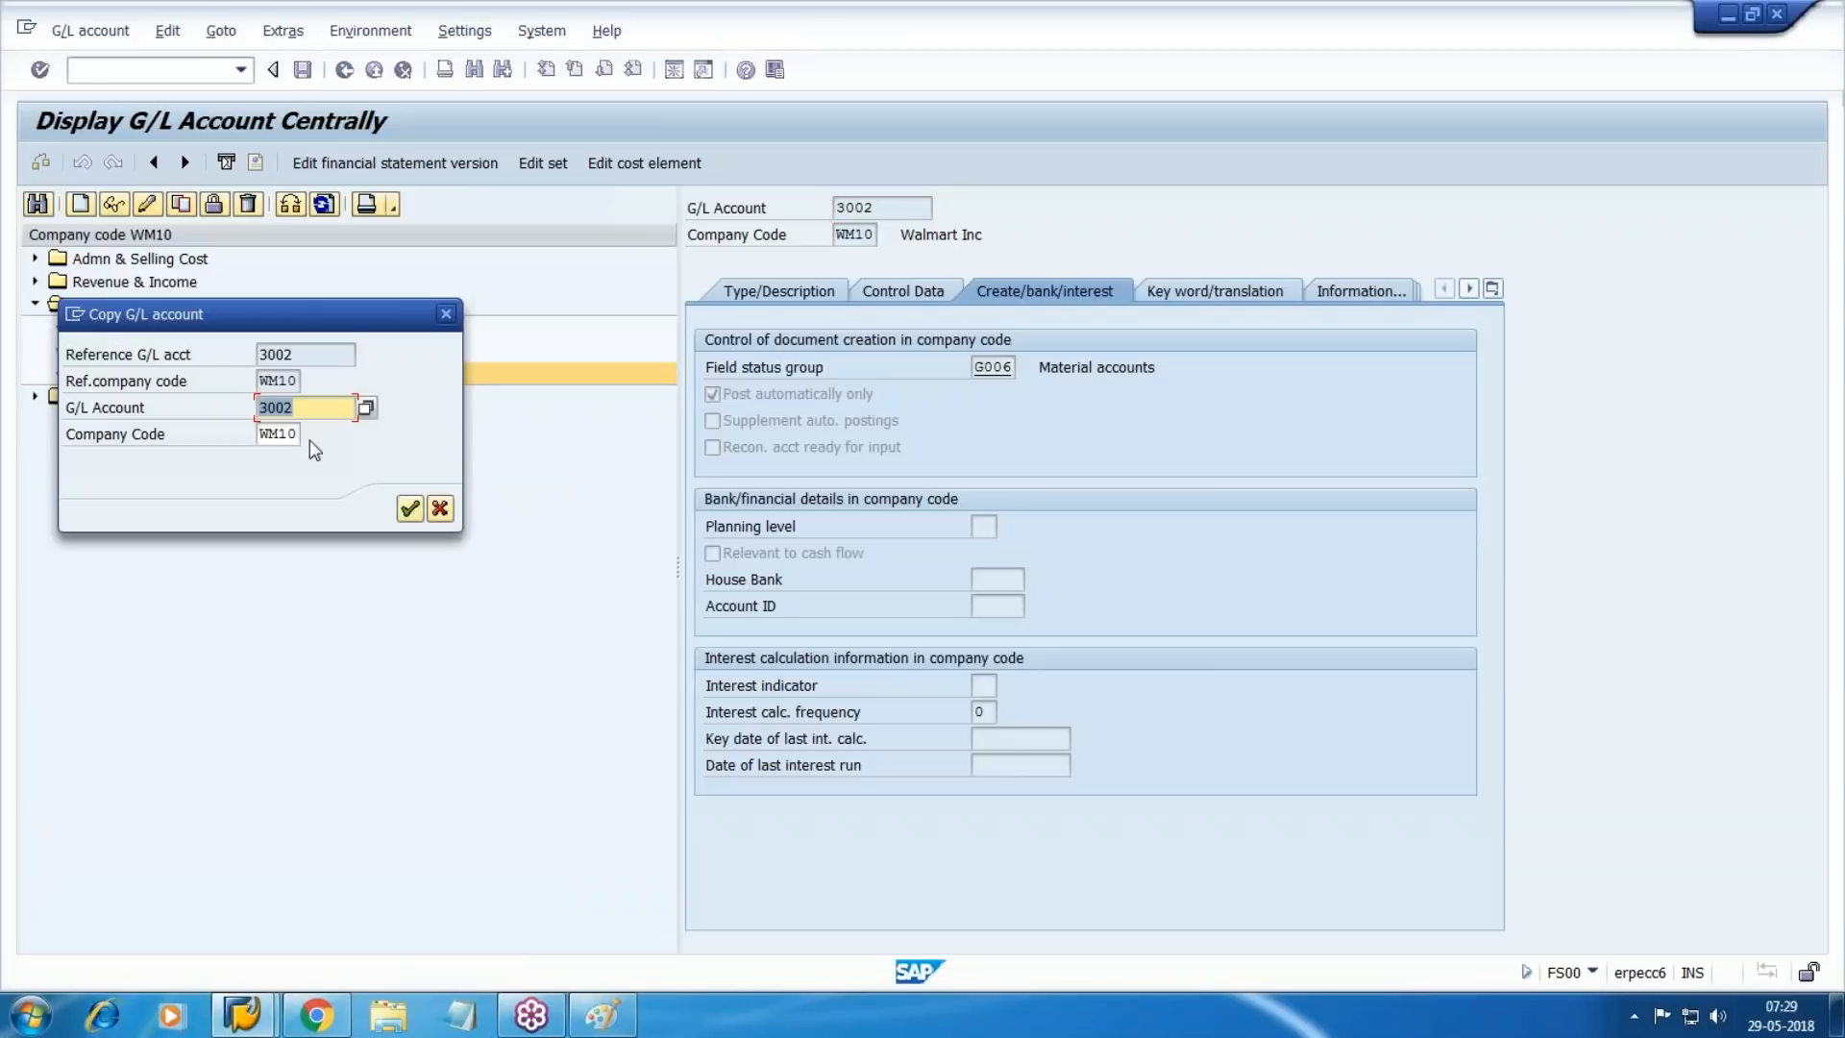
drag(300, 324, 634, 434)
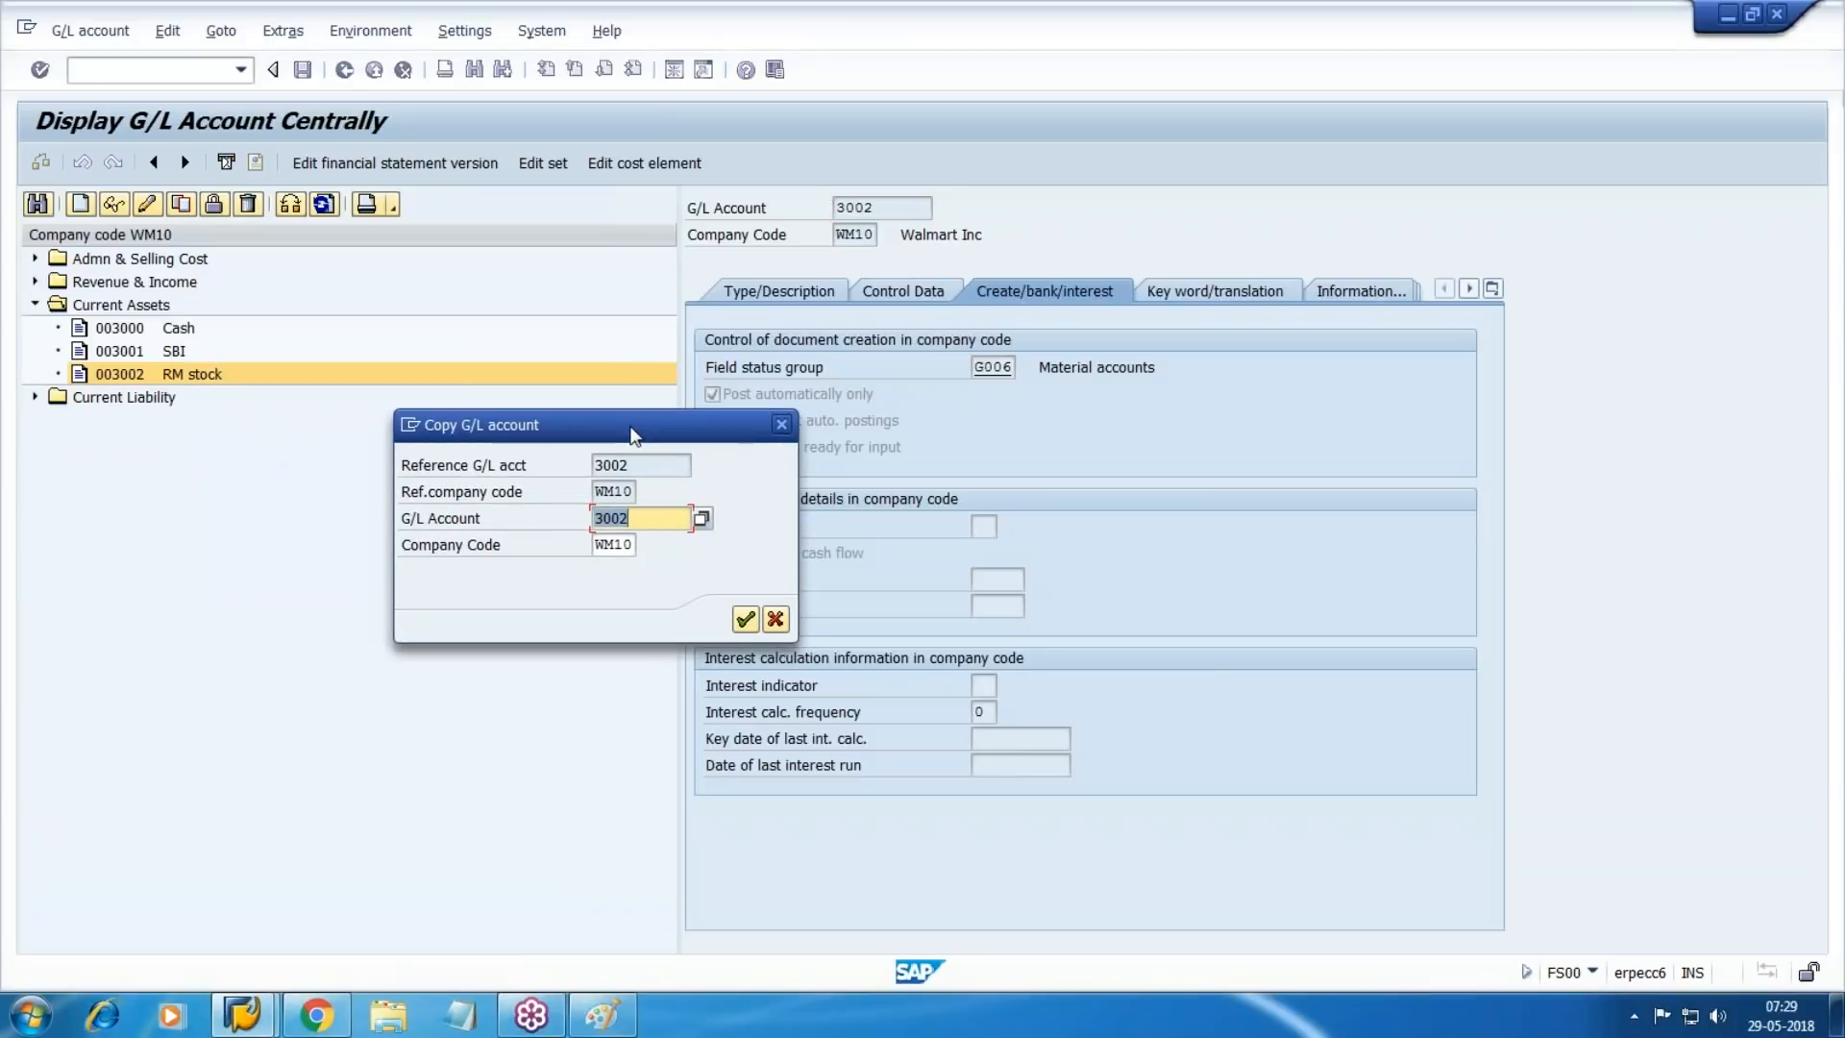
text(3003)
key(Return)
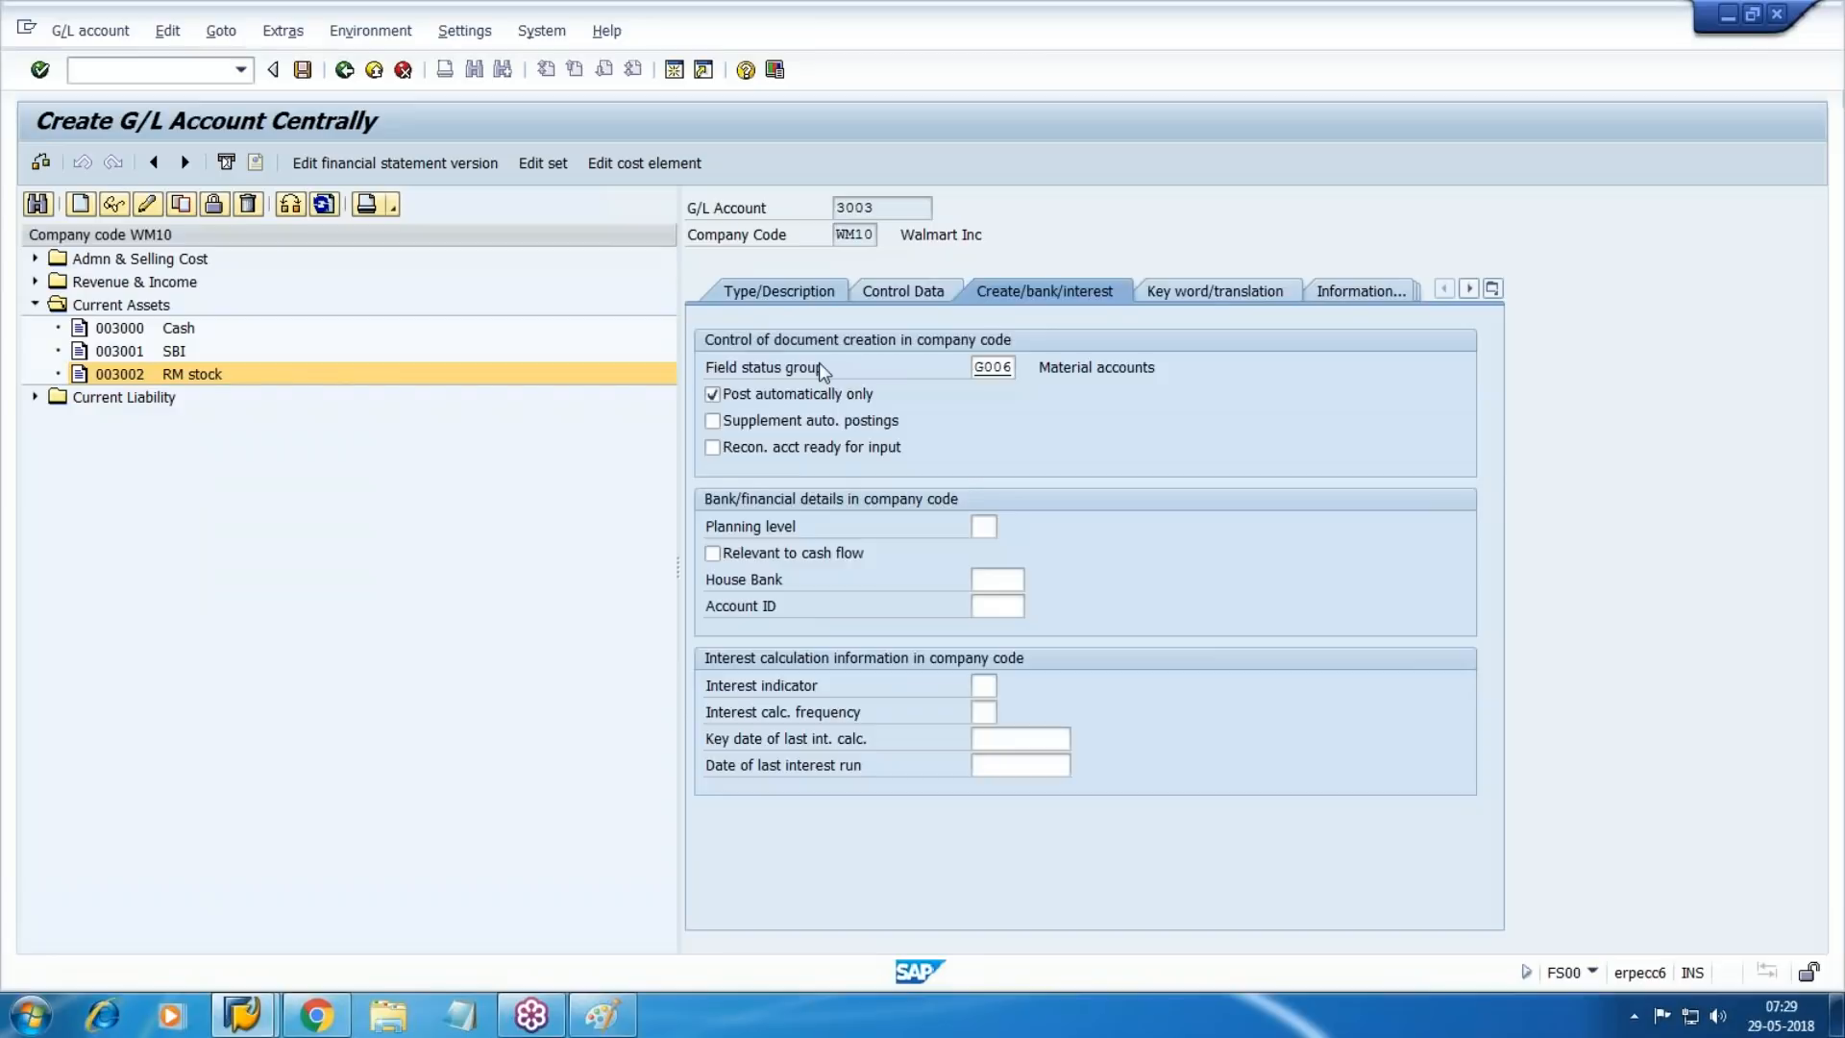
Change the short text and the long text of account 3003 to "SFG stock".
click(789, 292)
click(1081, 502)
key(BackSpace)
key(BackSpace)
key(BackSpace)
key(BackSpace)
key(BackSpace)
key(BackSpace)
key(BackSpace)
key(BackSpace)
text(SFG stock)
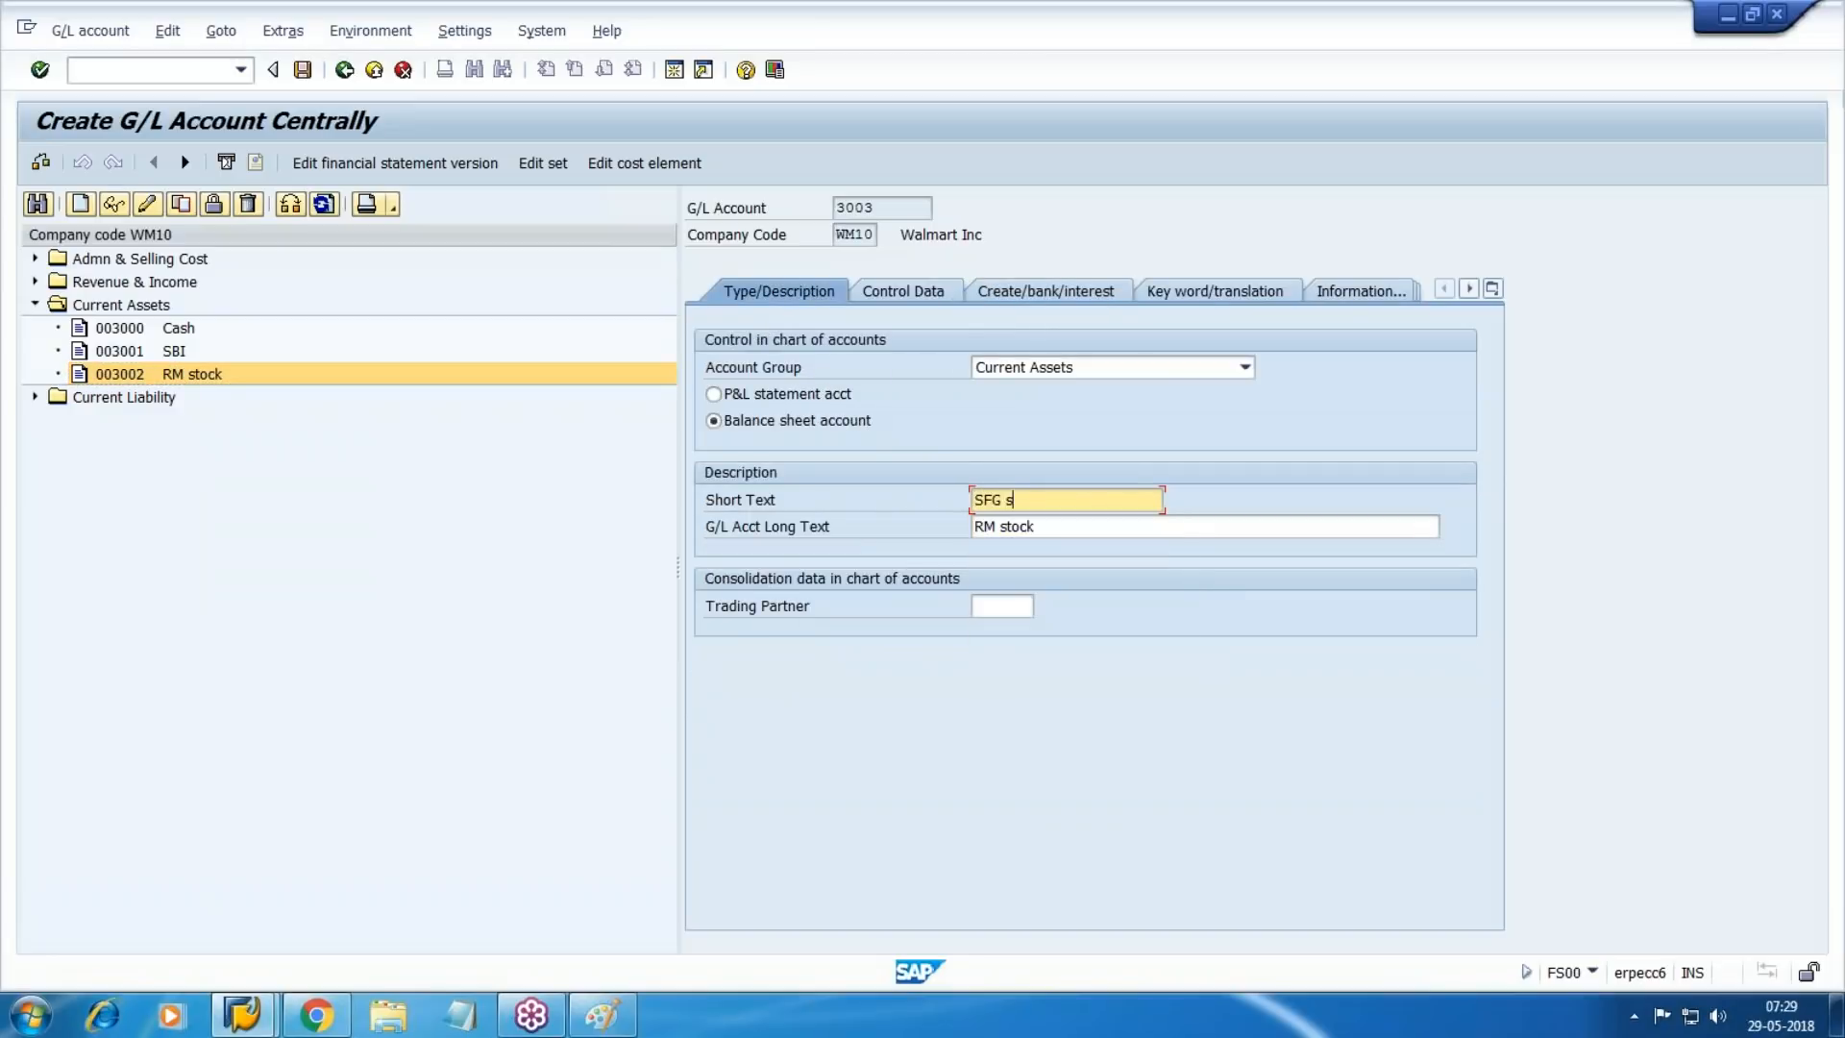
key(Tab)
key(shift+Tab)
key(ctrl+c)
key(Tab)
key(ctrl+v)
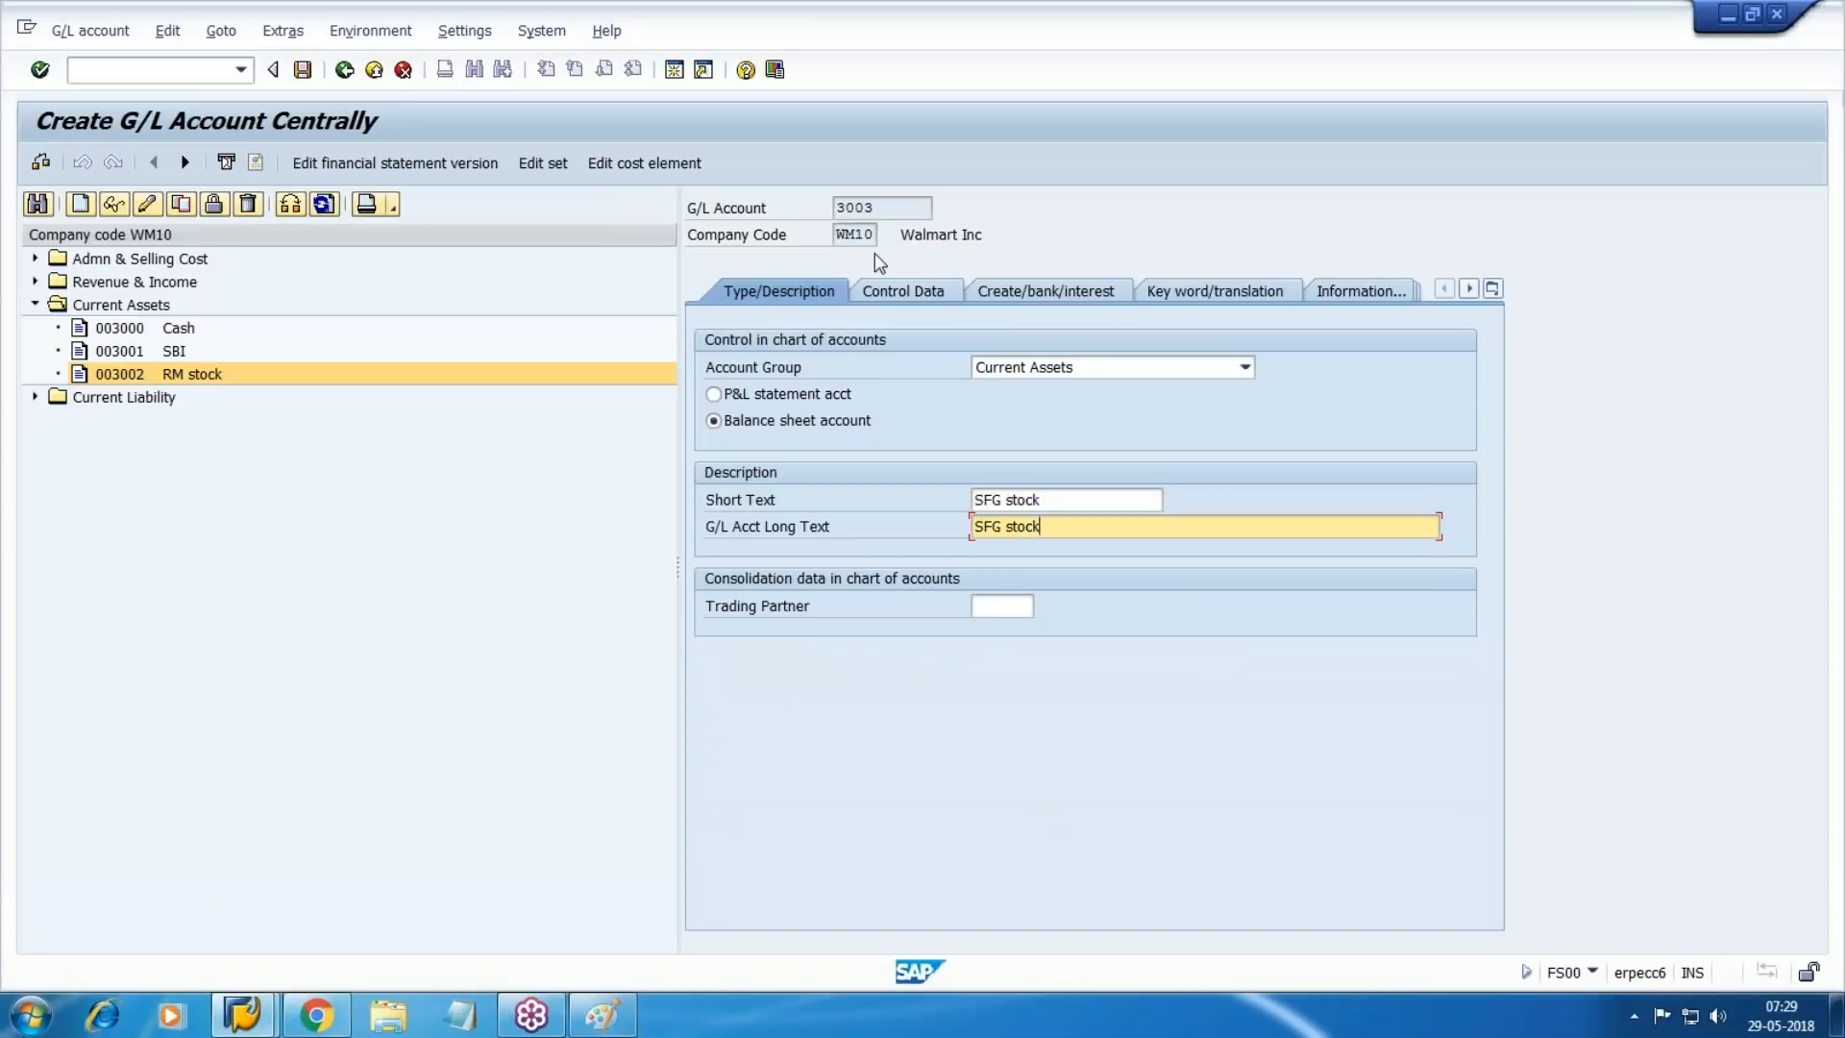
Check the copied control data and document creation settings of account 3003 and save the account.
click(890, 286)
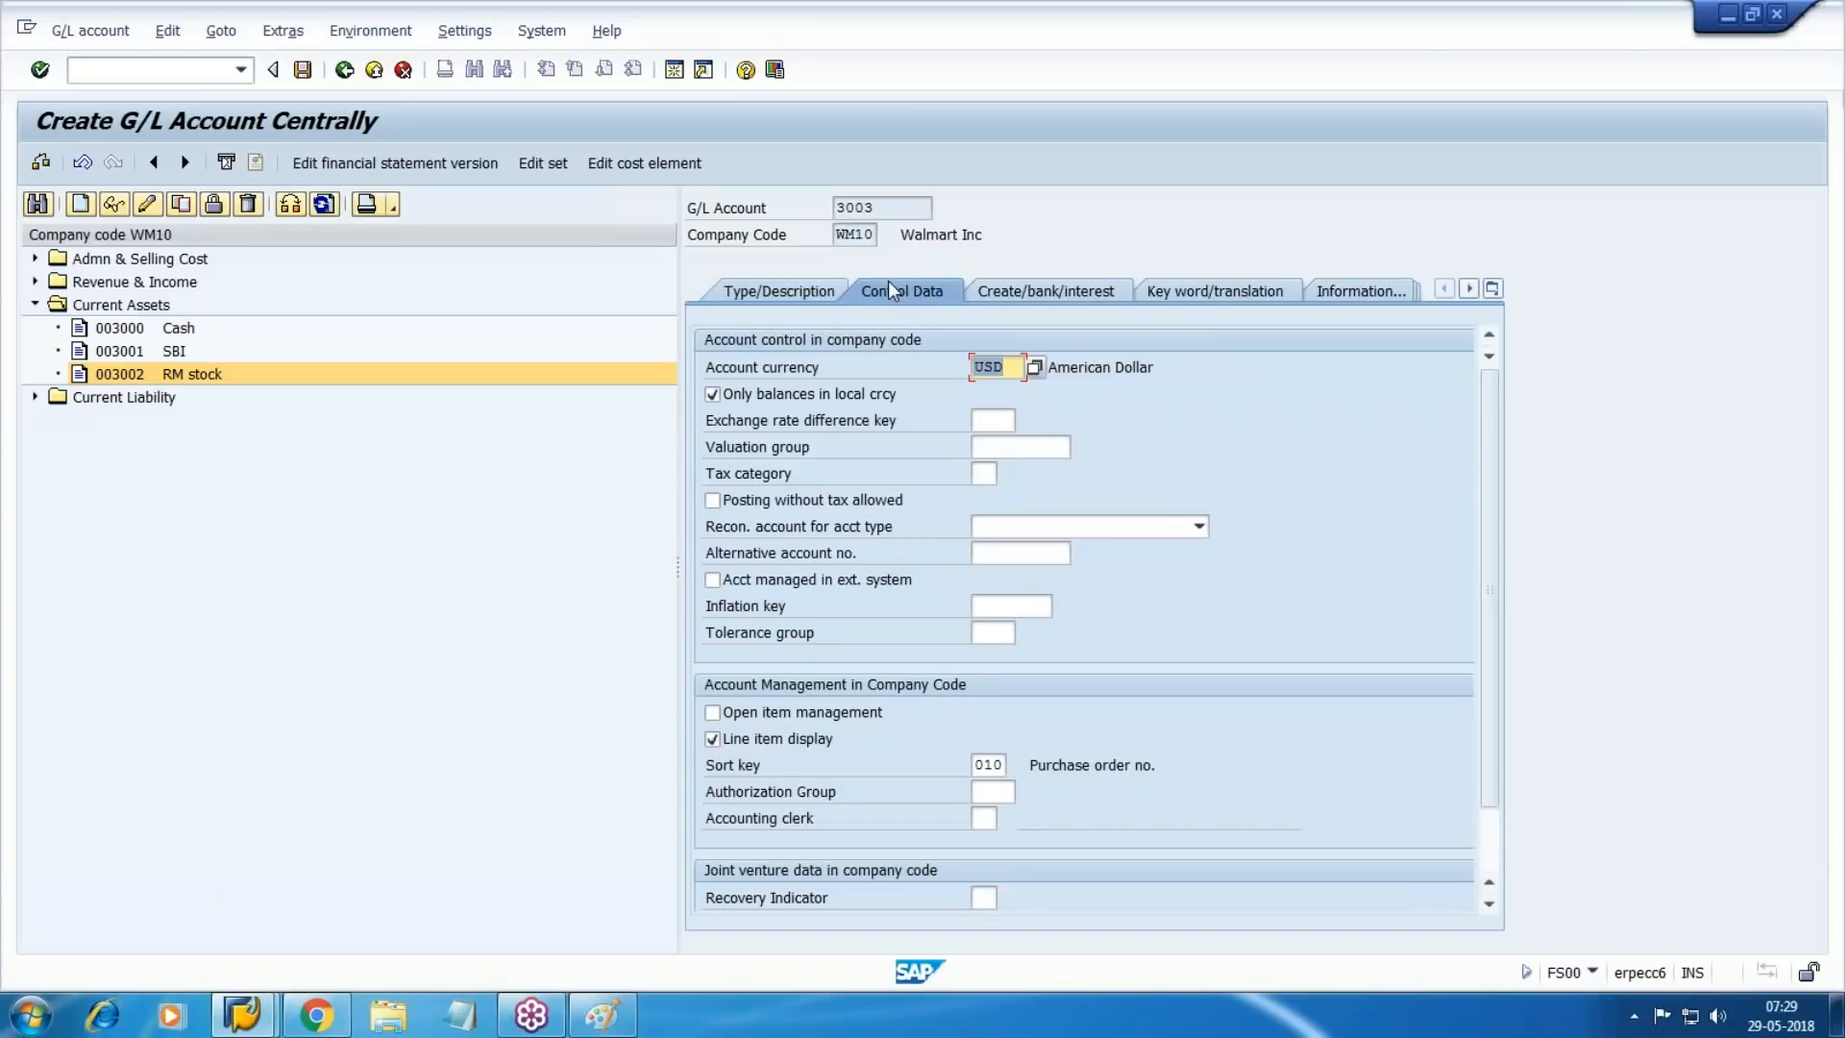
click(1037, 291)
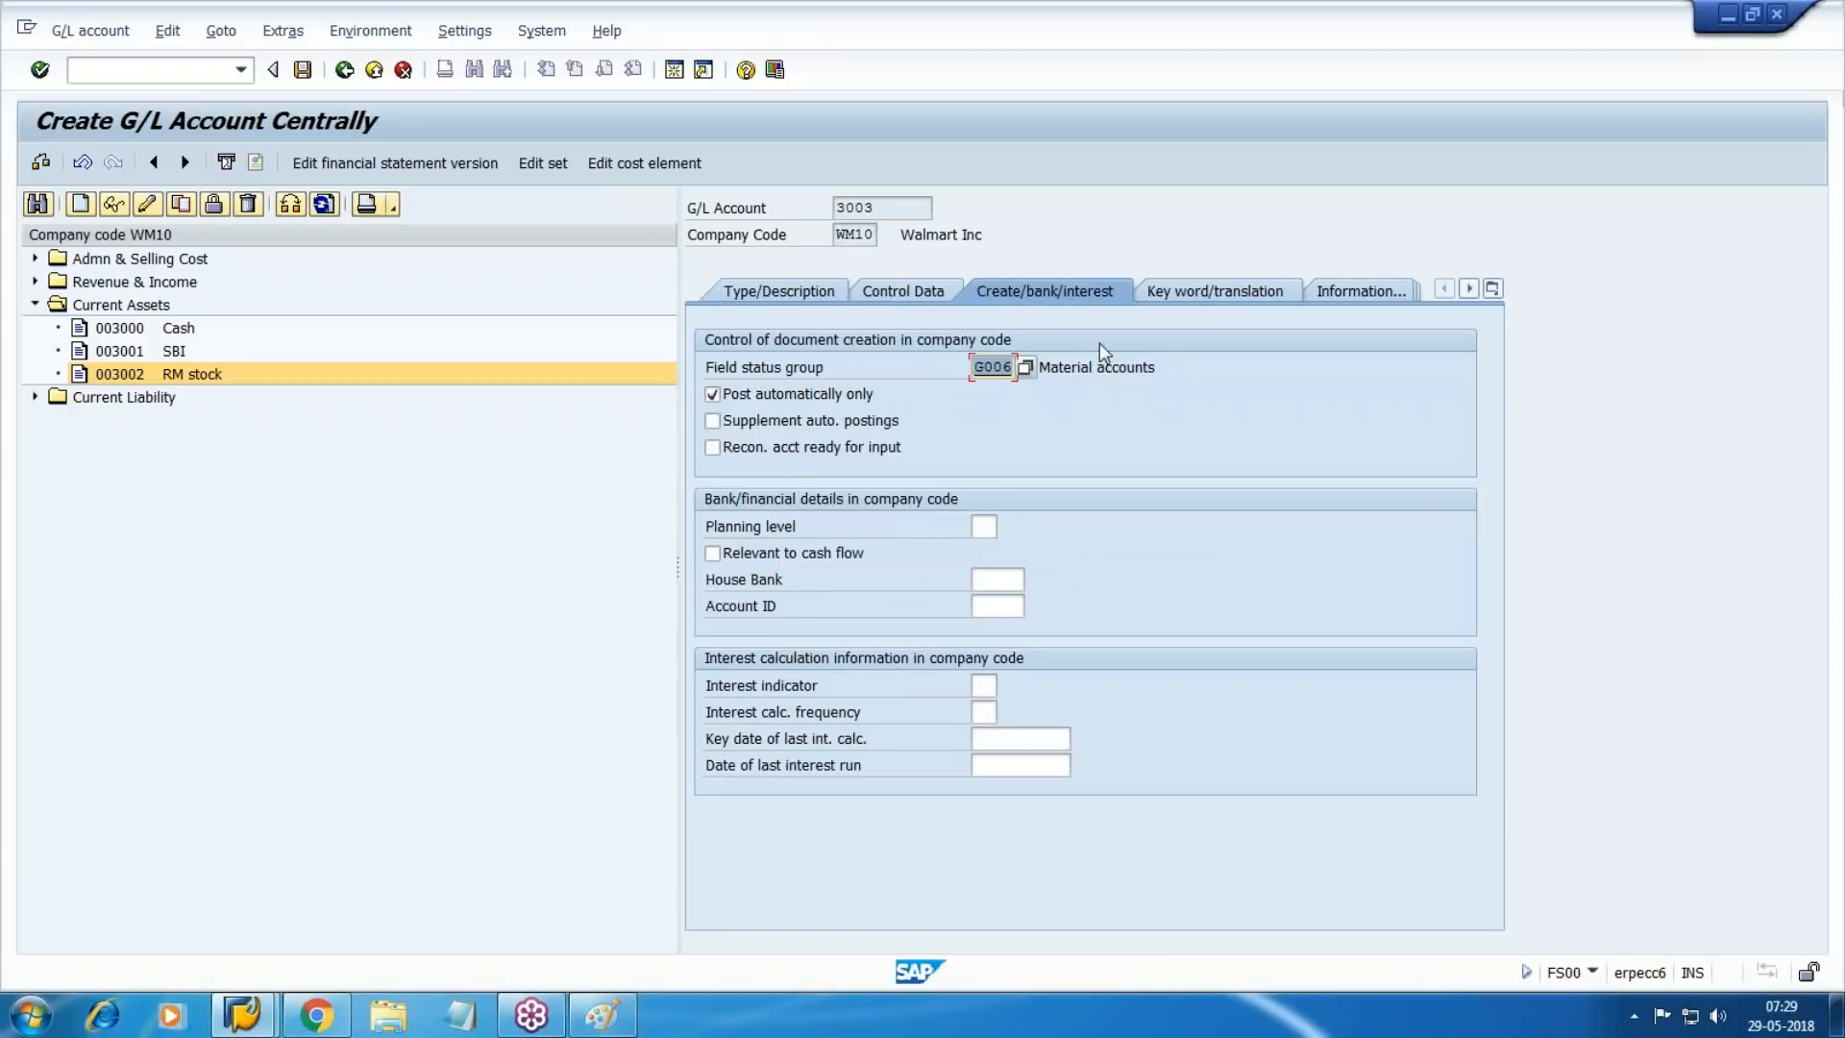
key(ctrl+s)
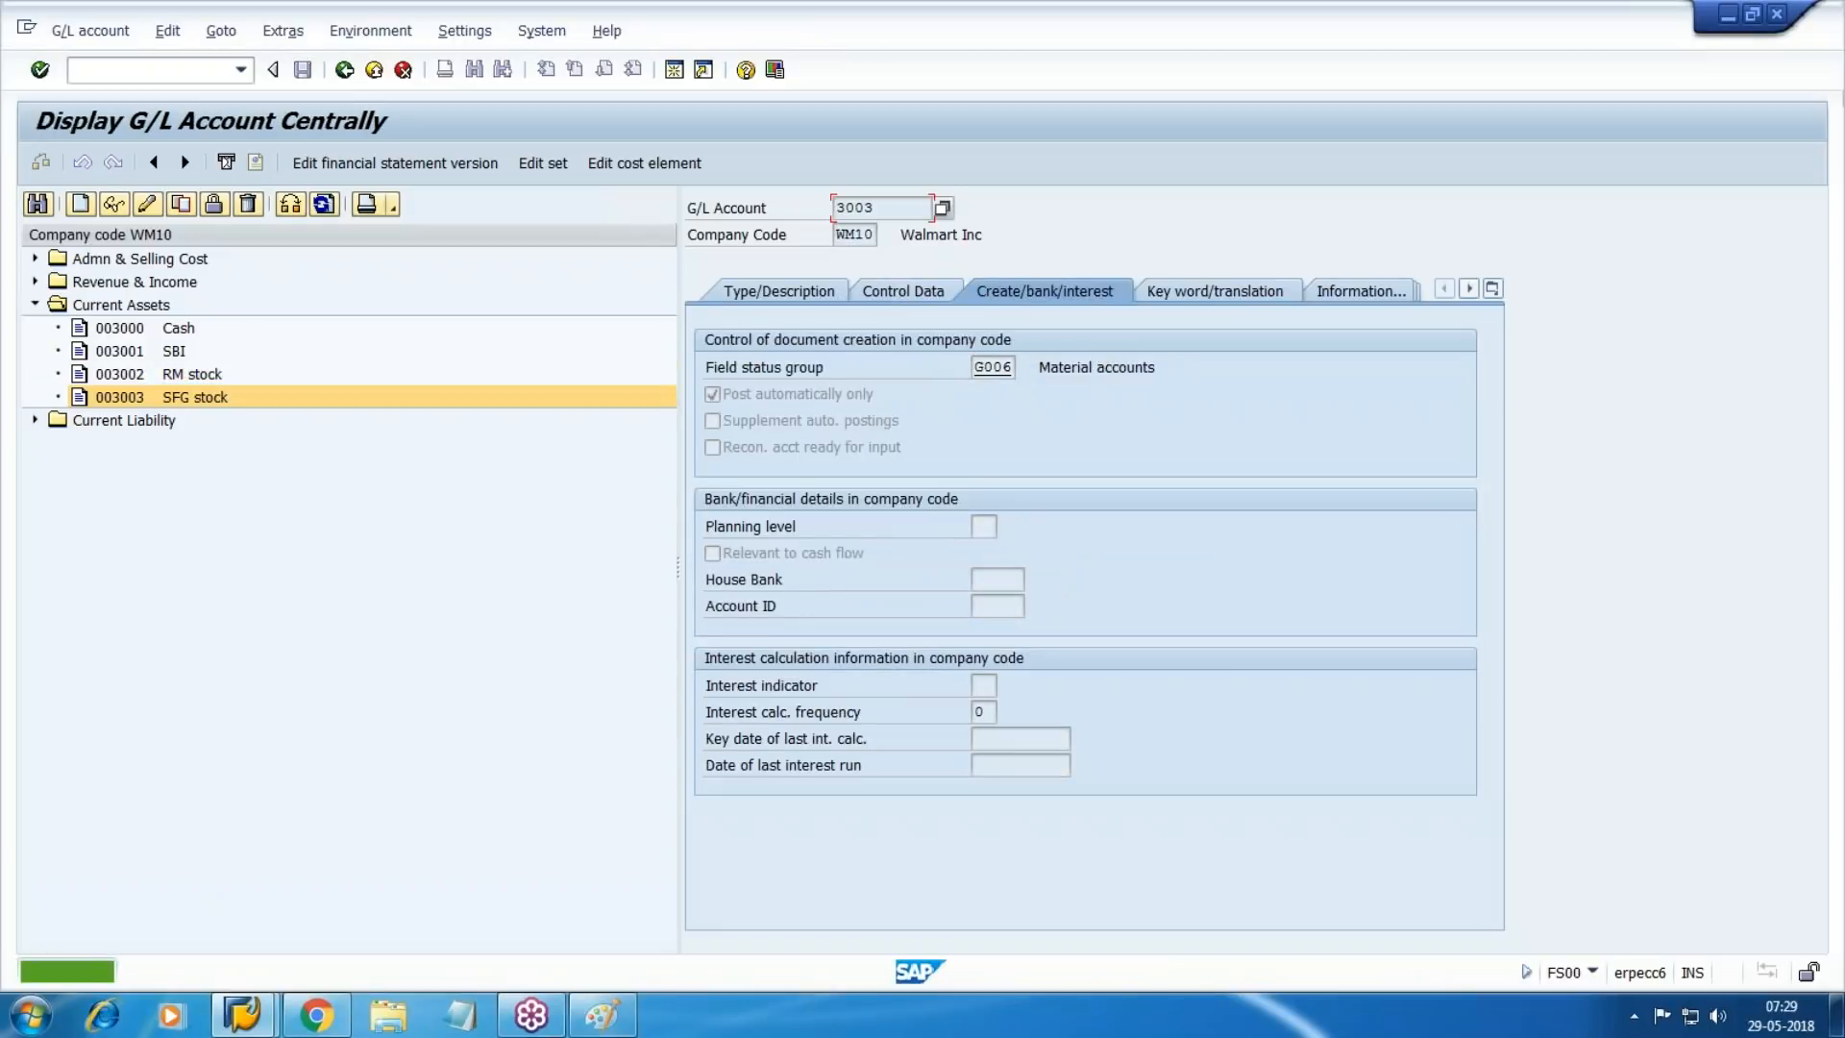
Copy the SFG stock account to a new G/L account 3004 in company code WM10.
click(182, 206)
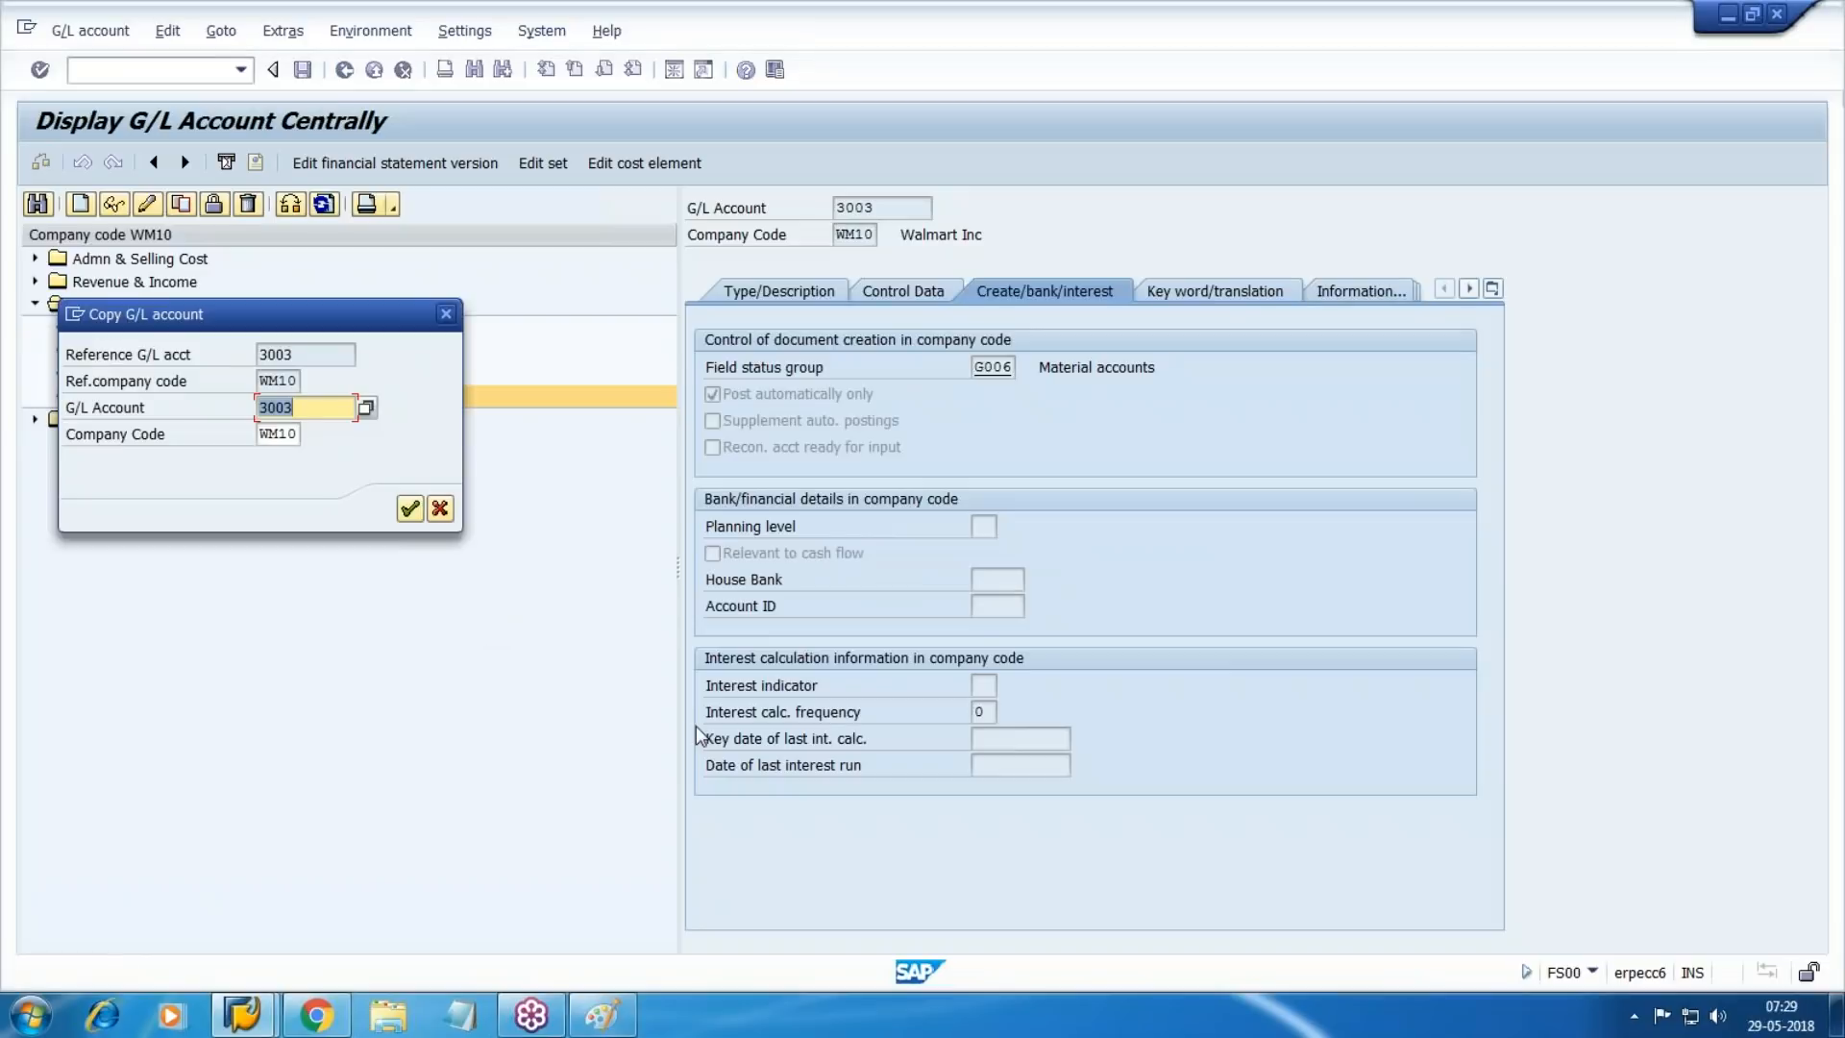
text(3004)
key(Return)
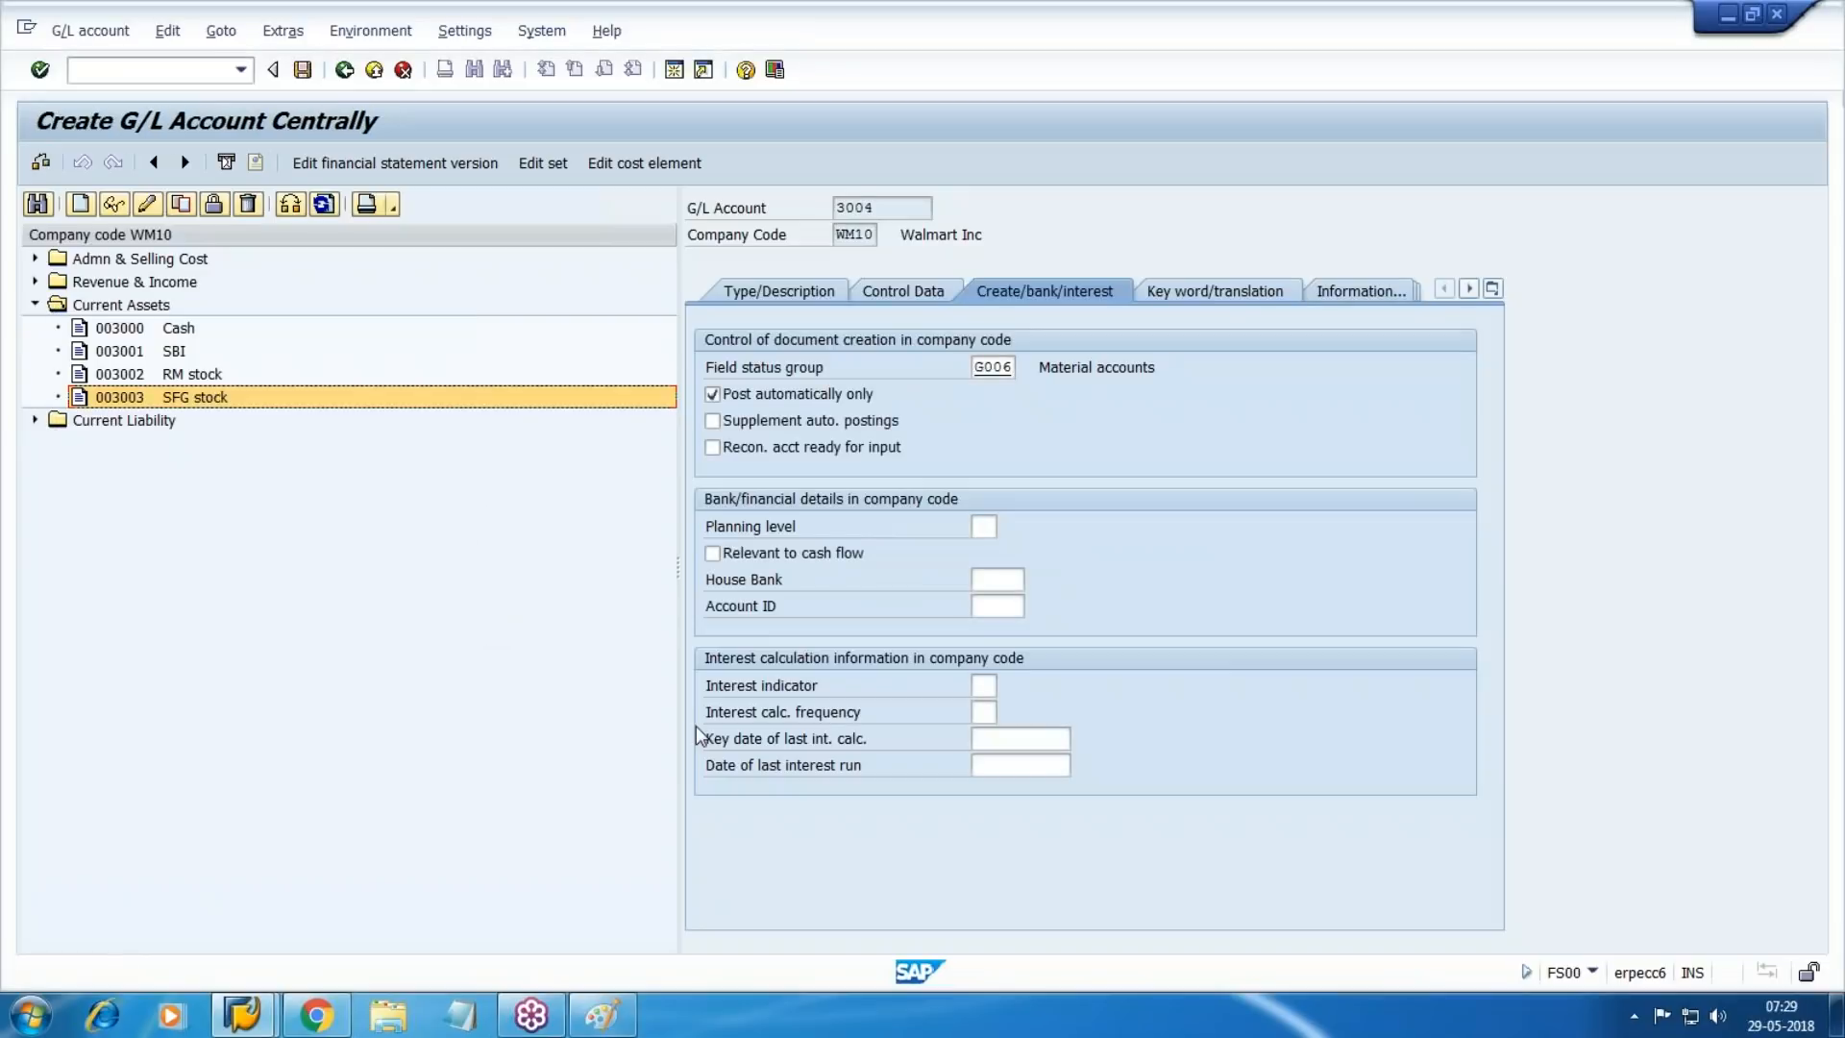
Change the short text and the long text of account 3004 to "FG stock" and save the account.
click(774, 290)
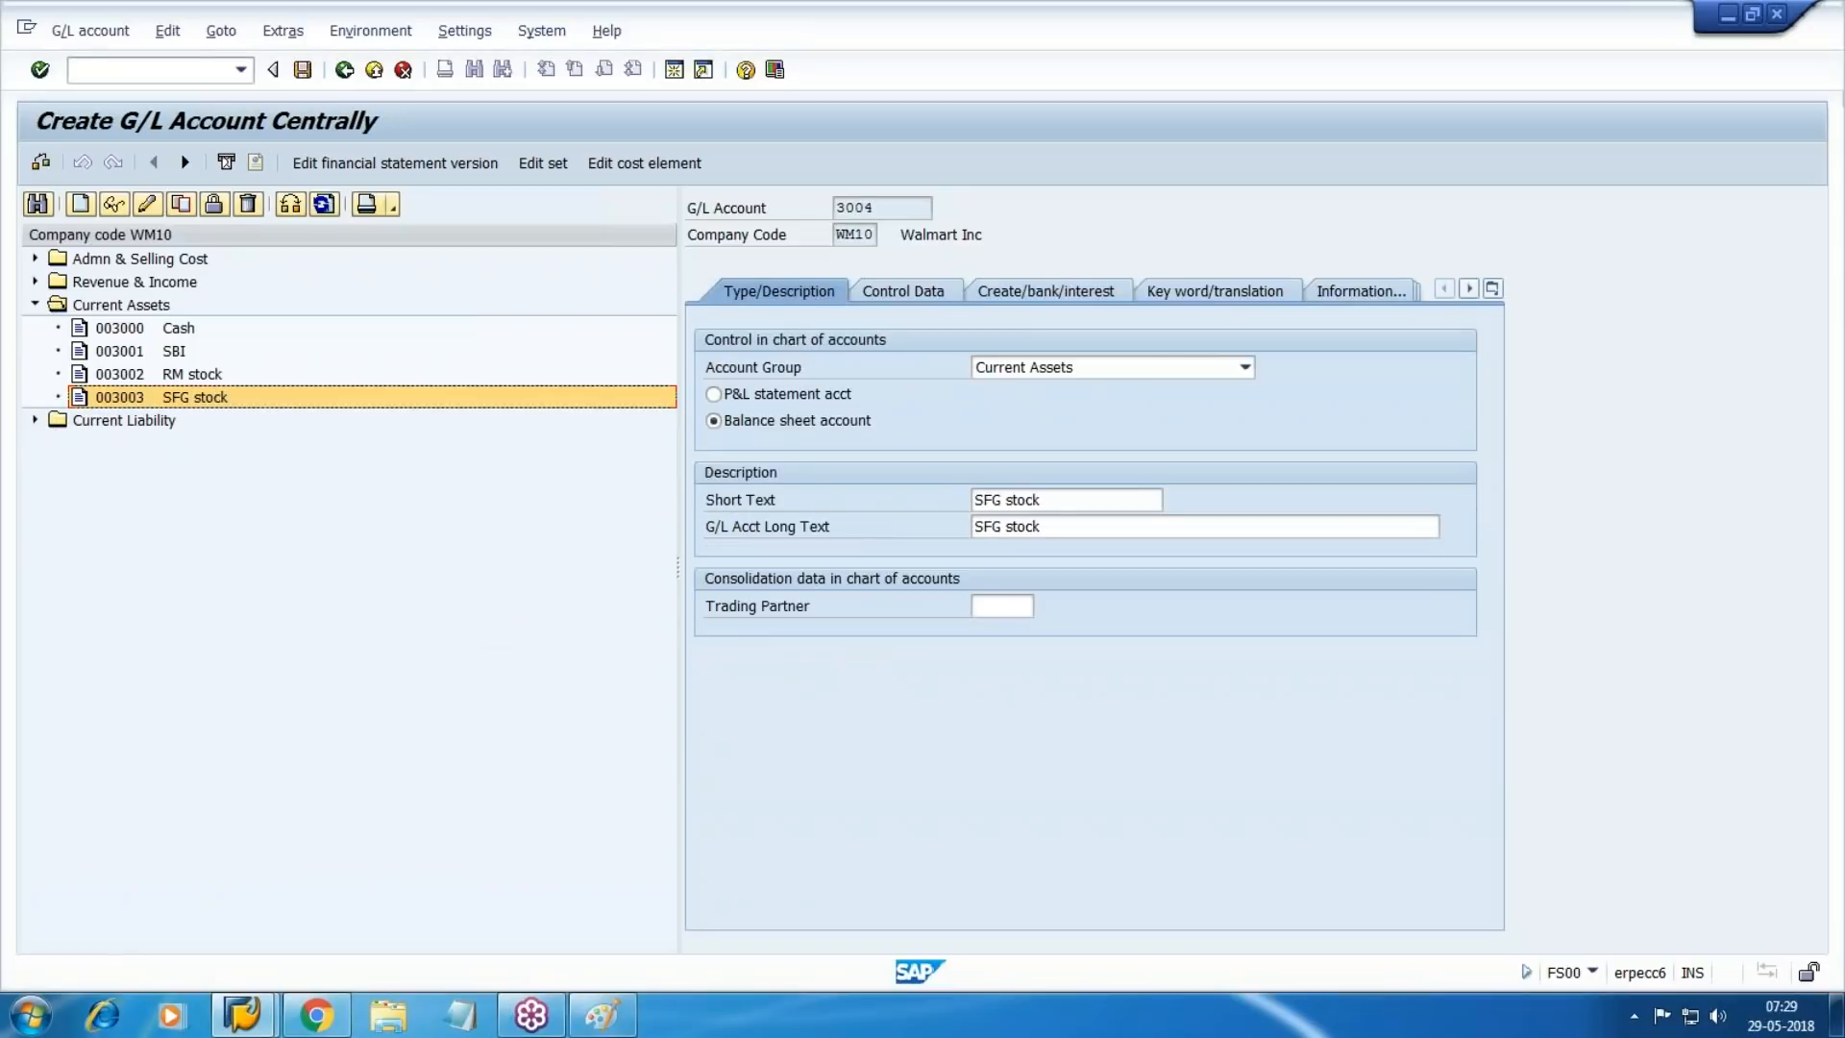
click(985, 500)
key(BackSpace)
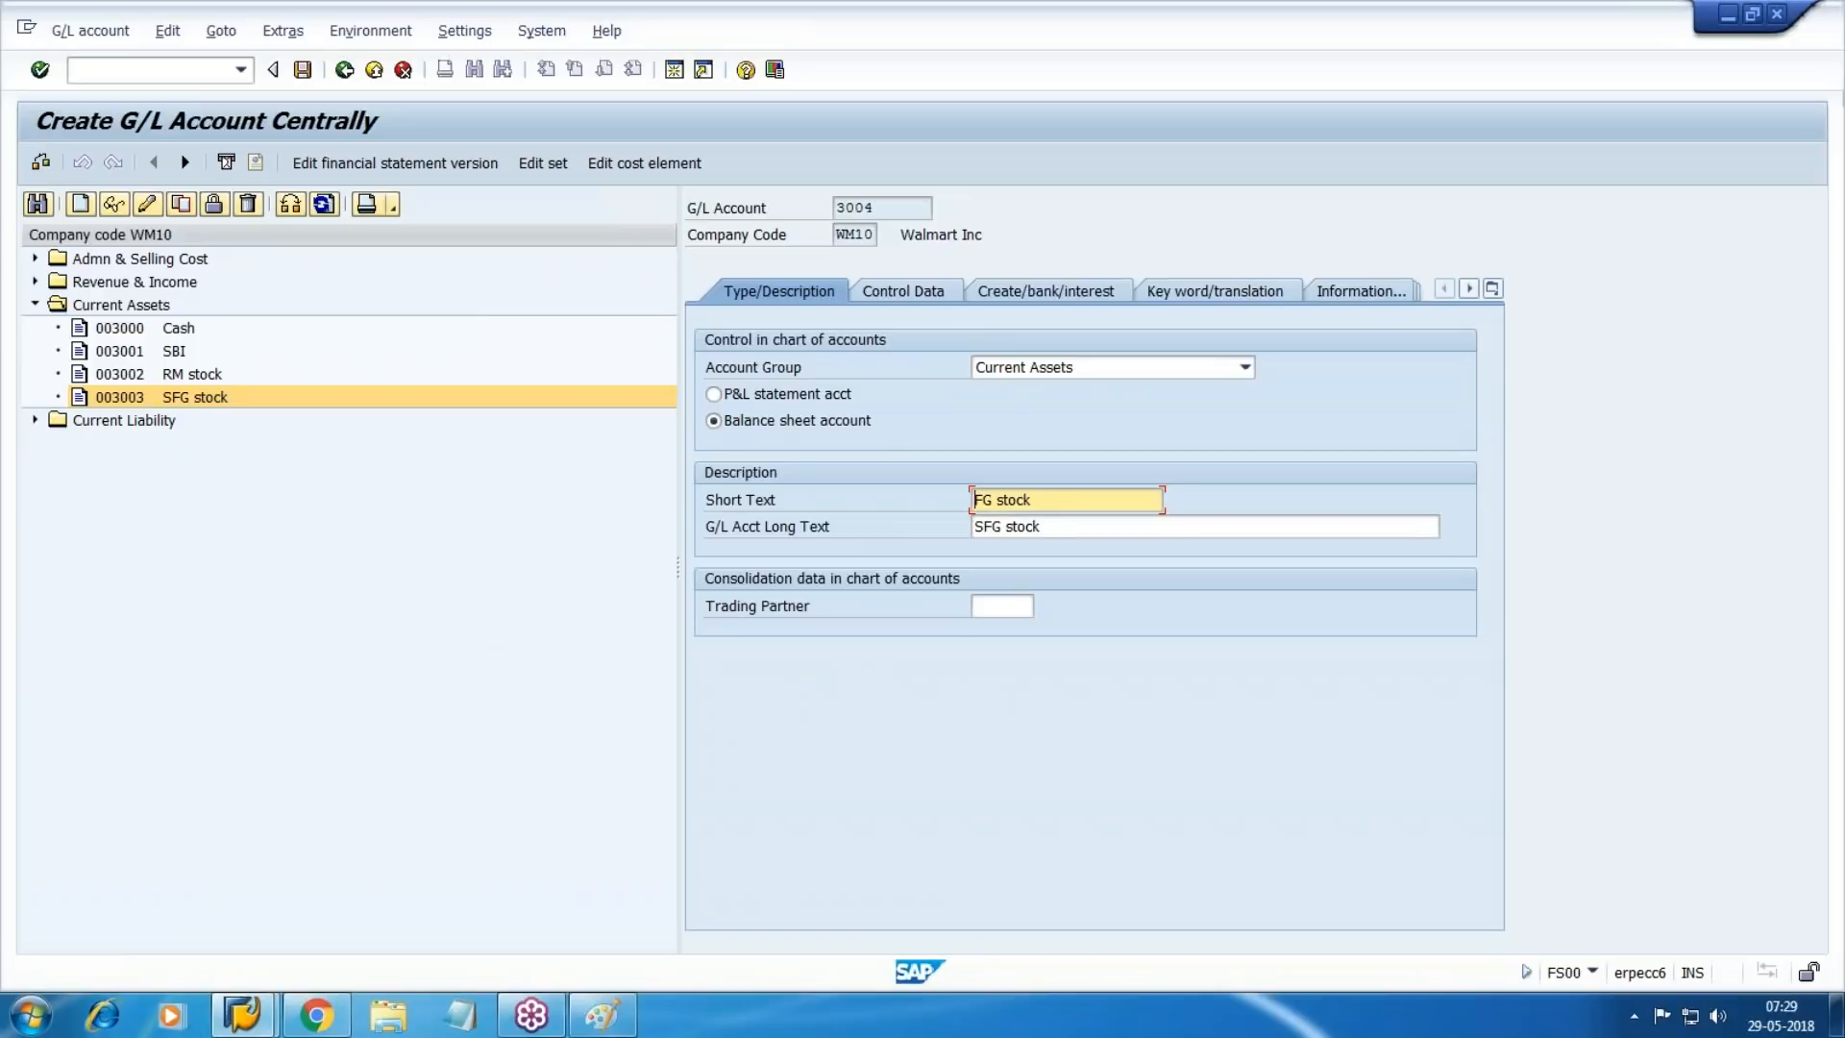
click(988, 528)
key(BackSpace)
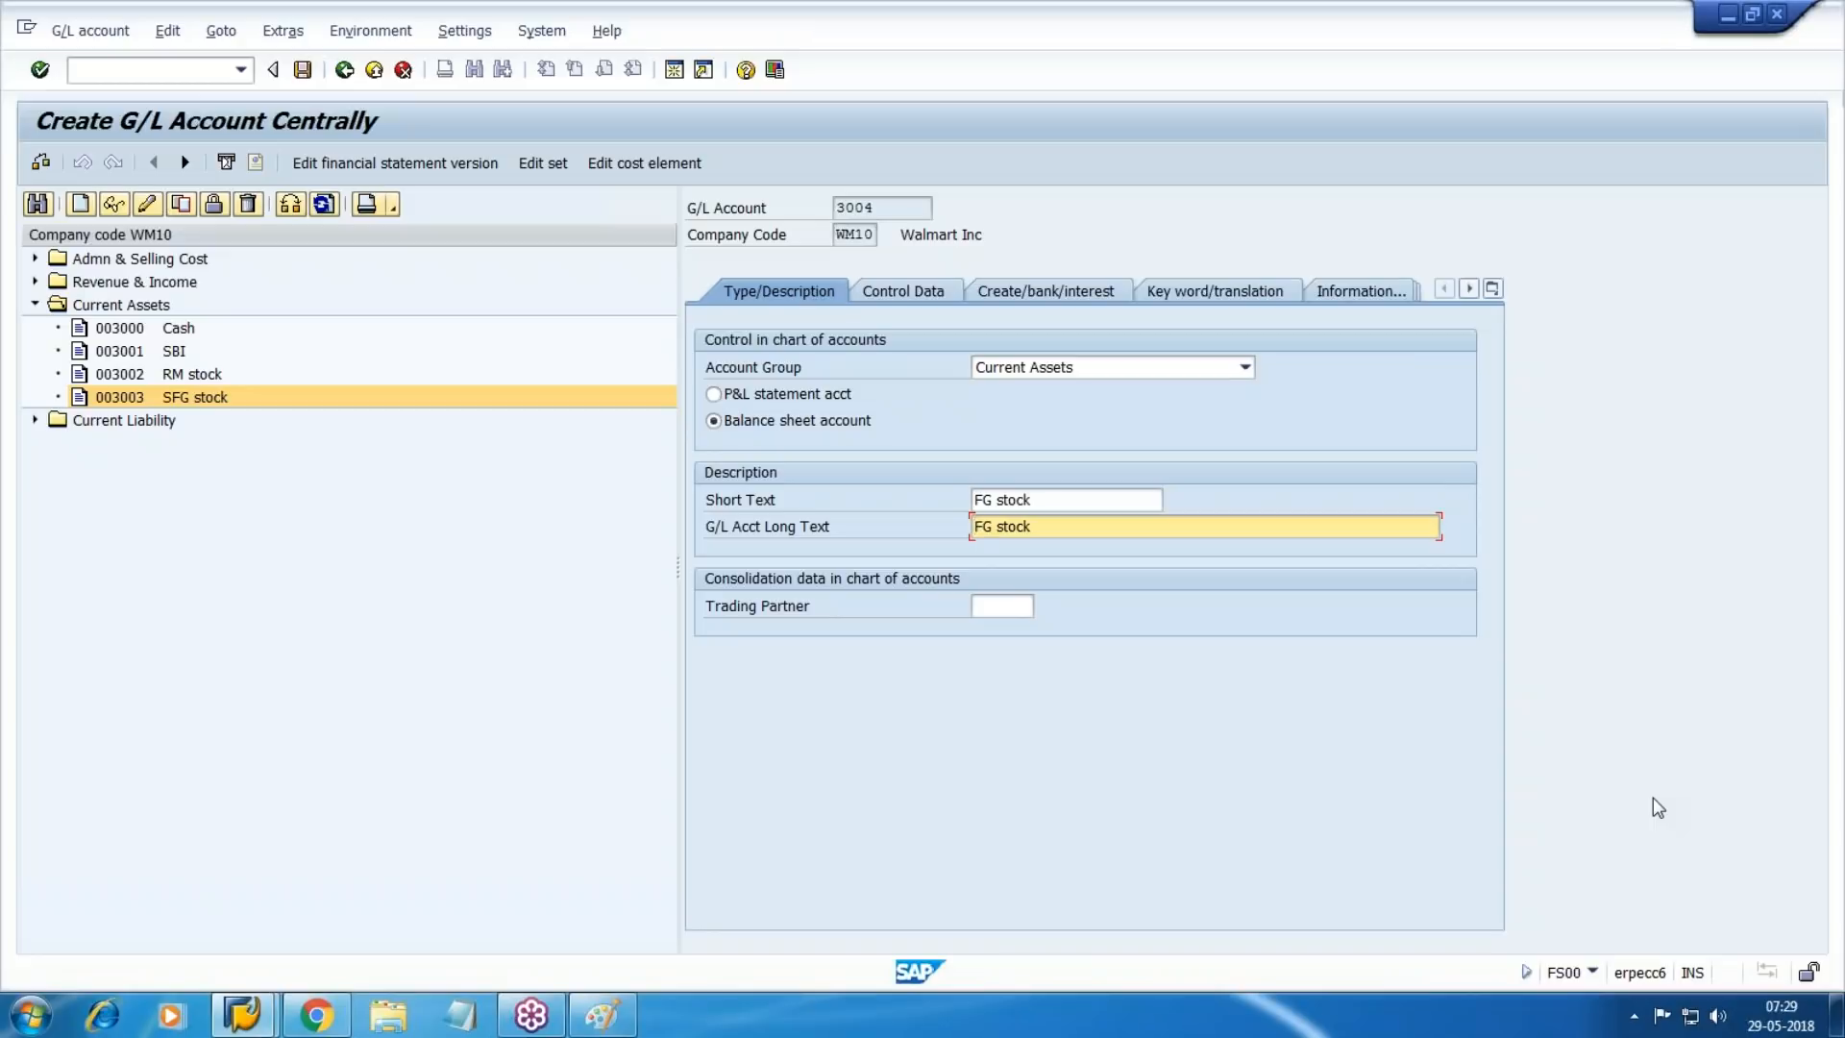
click(302, 69)
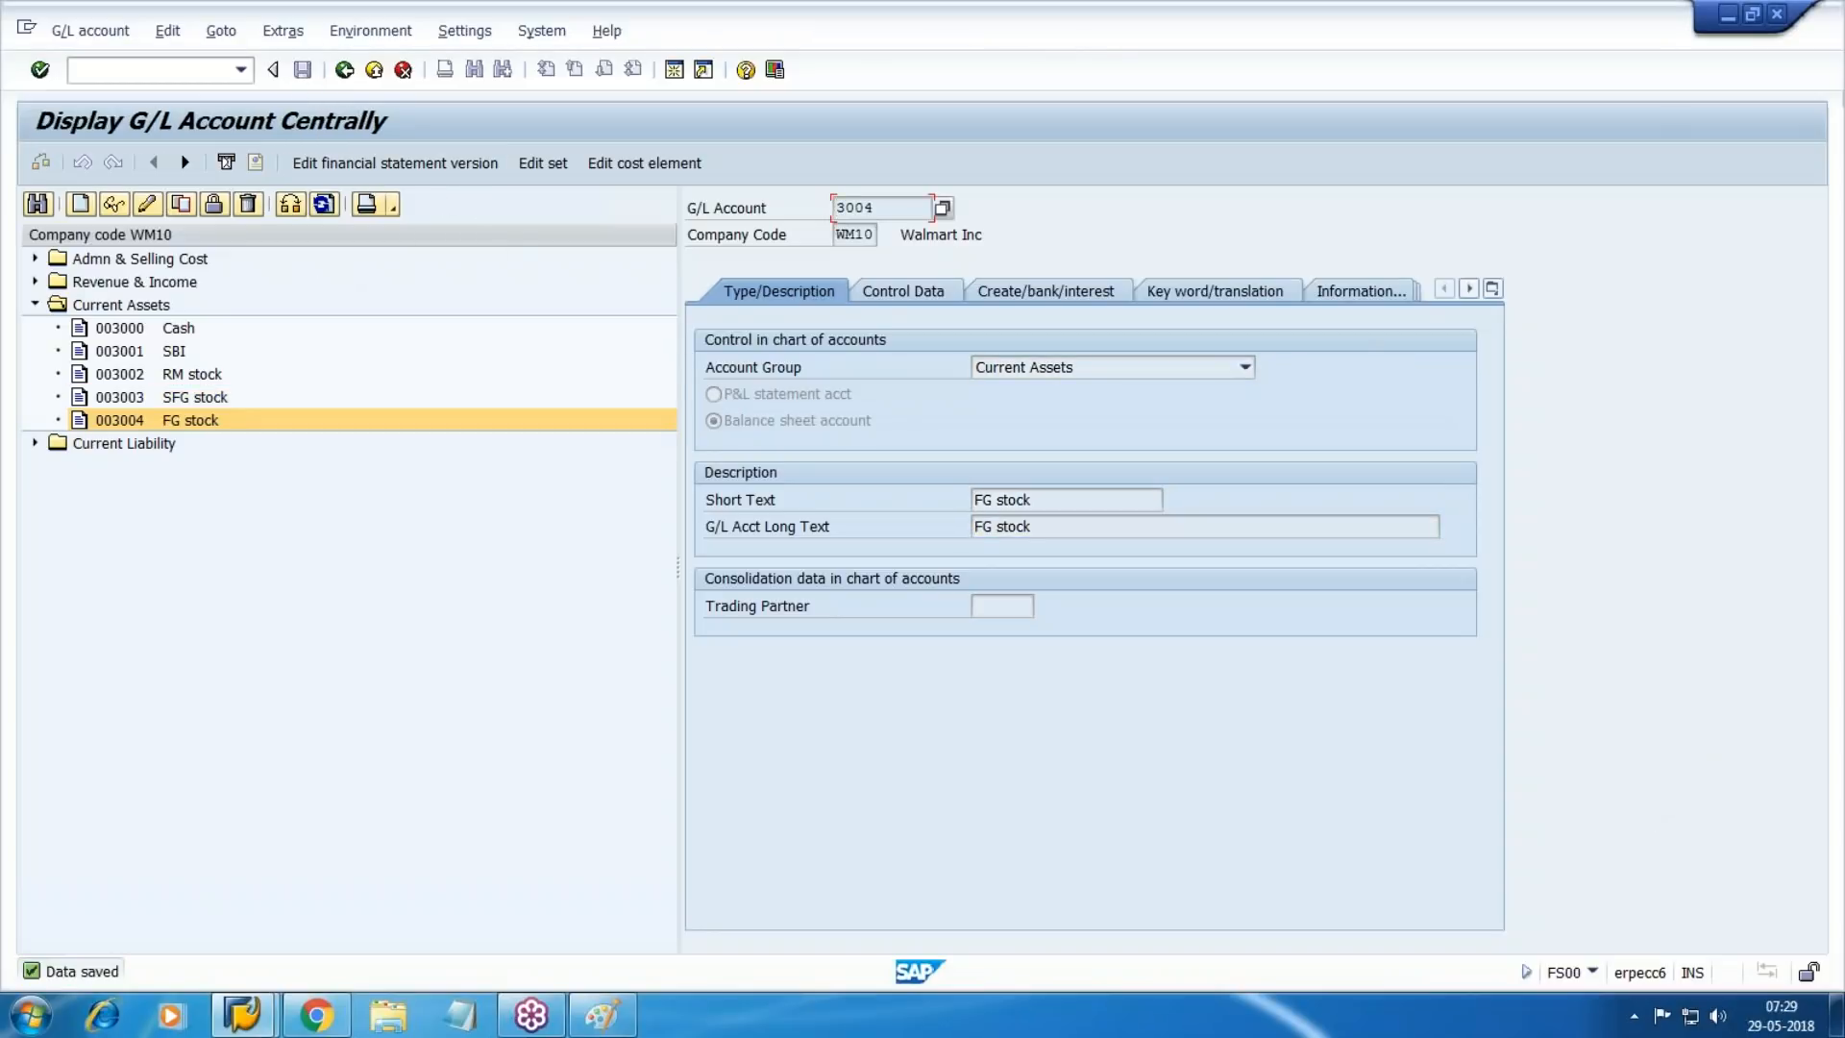
Check the GR/IR line in the Chrome working notes, and return to SAP to start creating a new G/L account in company code WM10.
click(315, 1015)
click(667, 617)
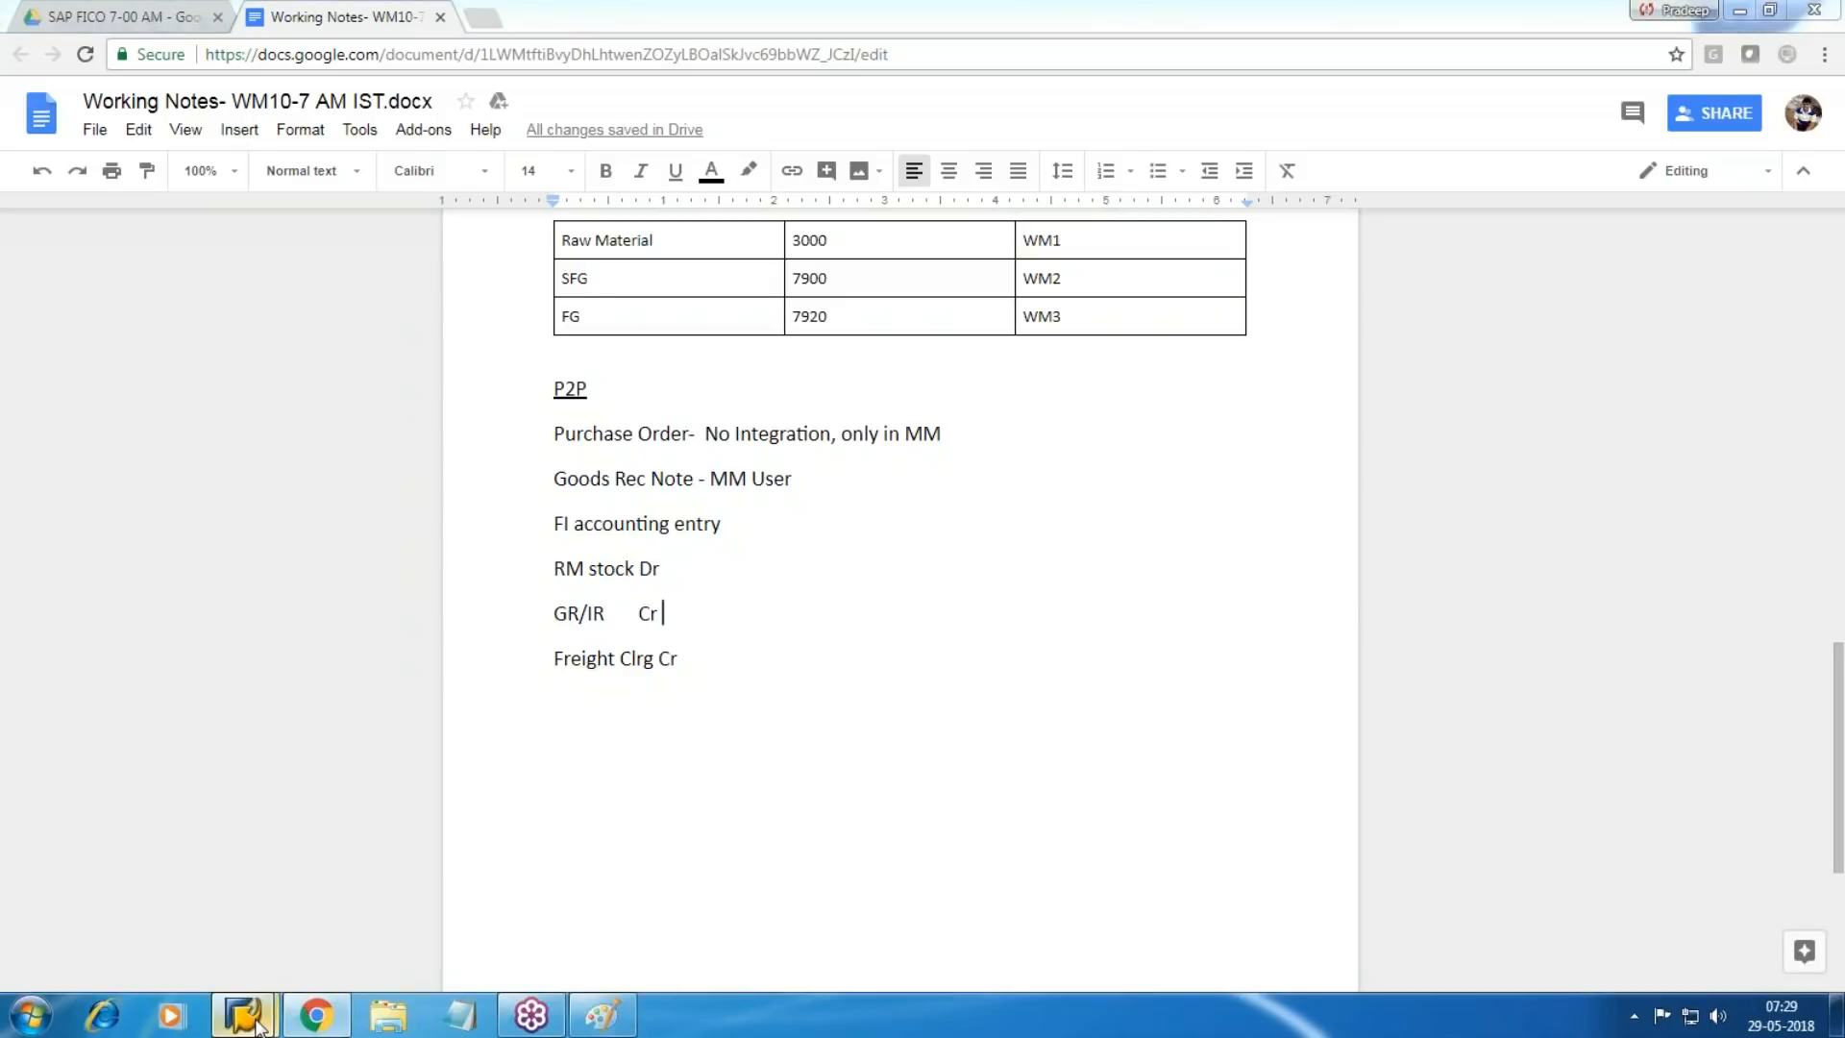
mouse_move(242, 1011)
click(425, 893)
click(34, 305)
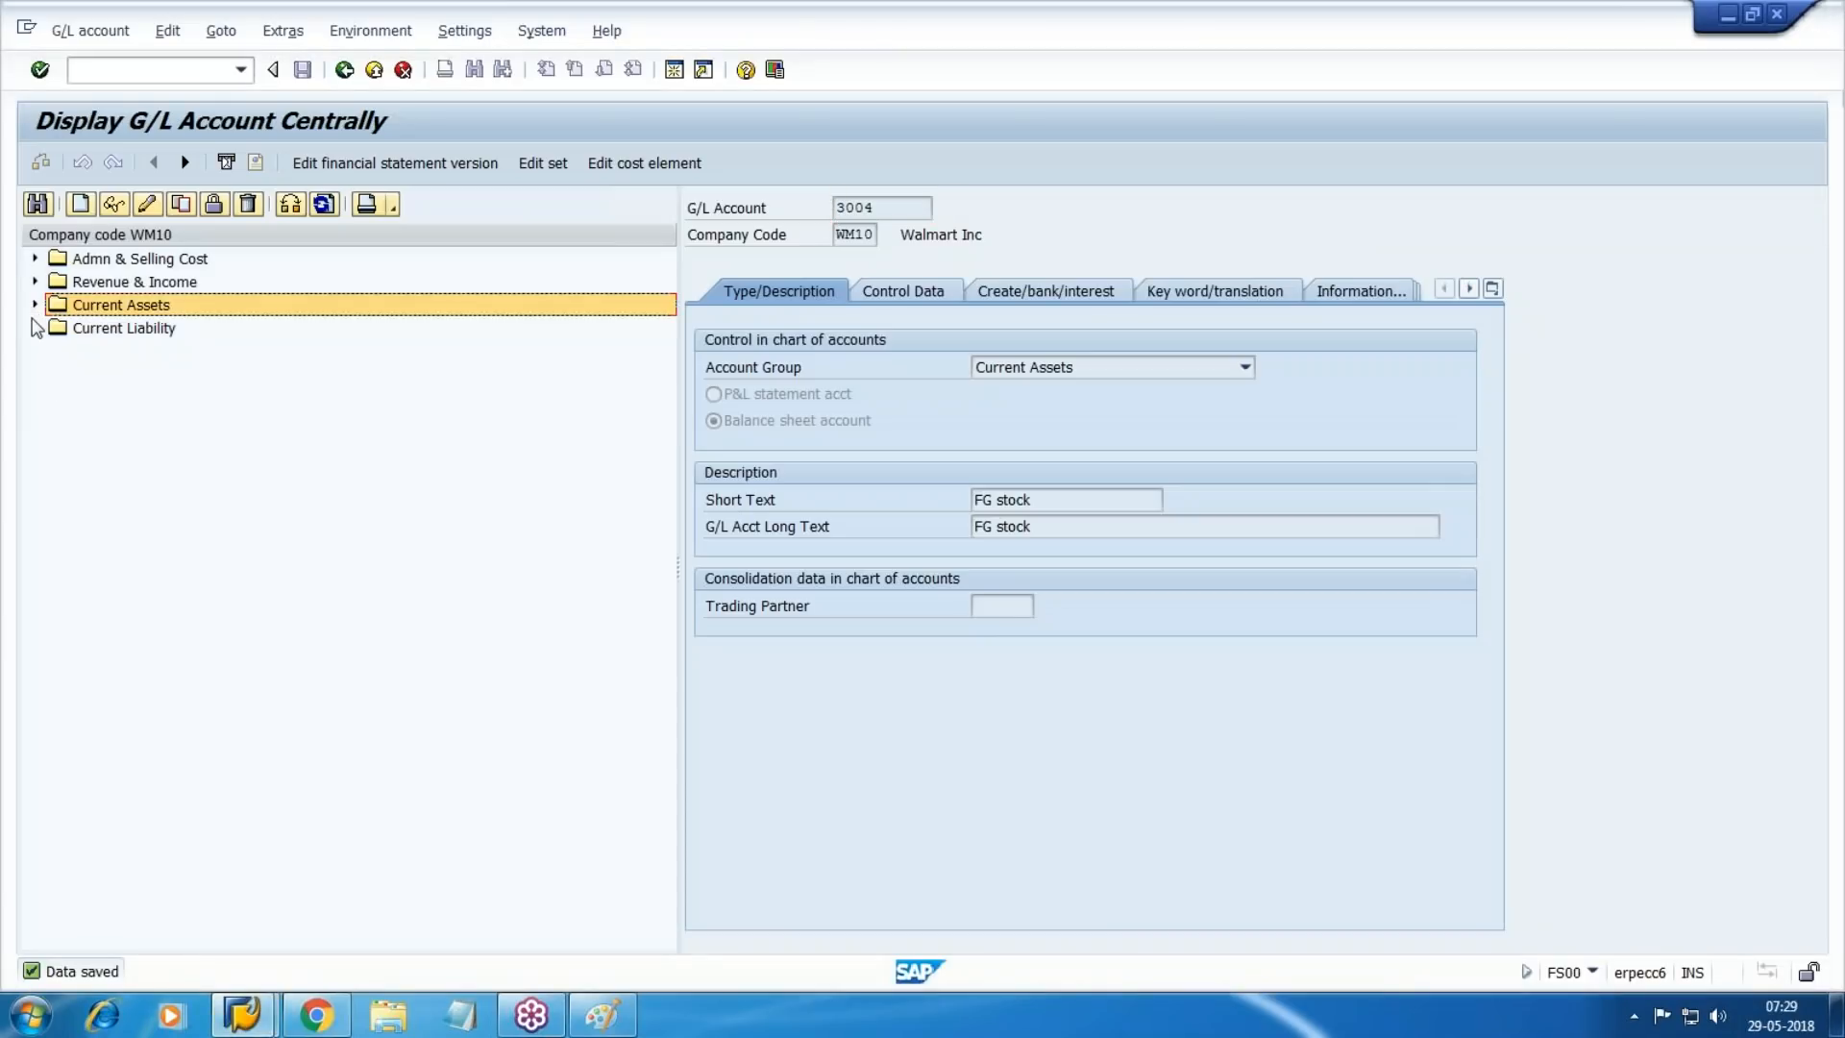
click(35, 328)
click(82, 205)
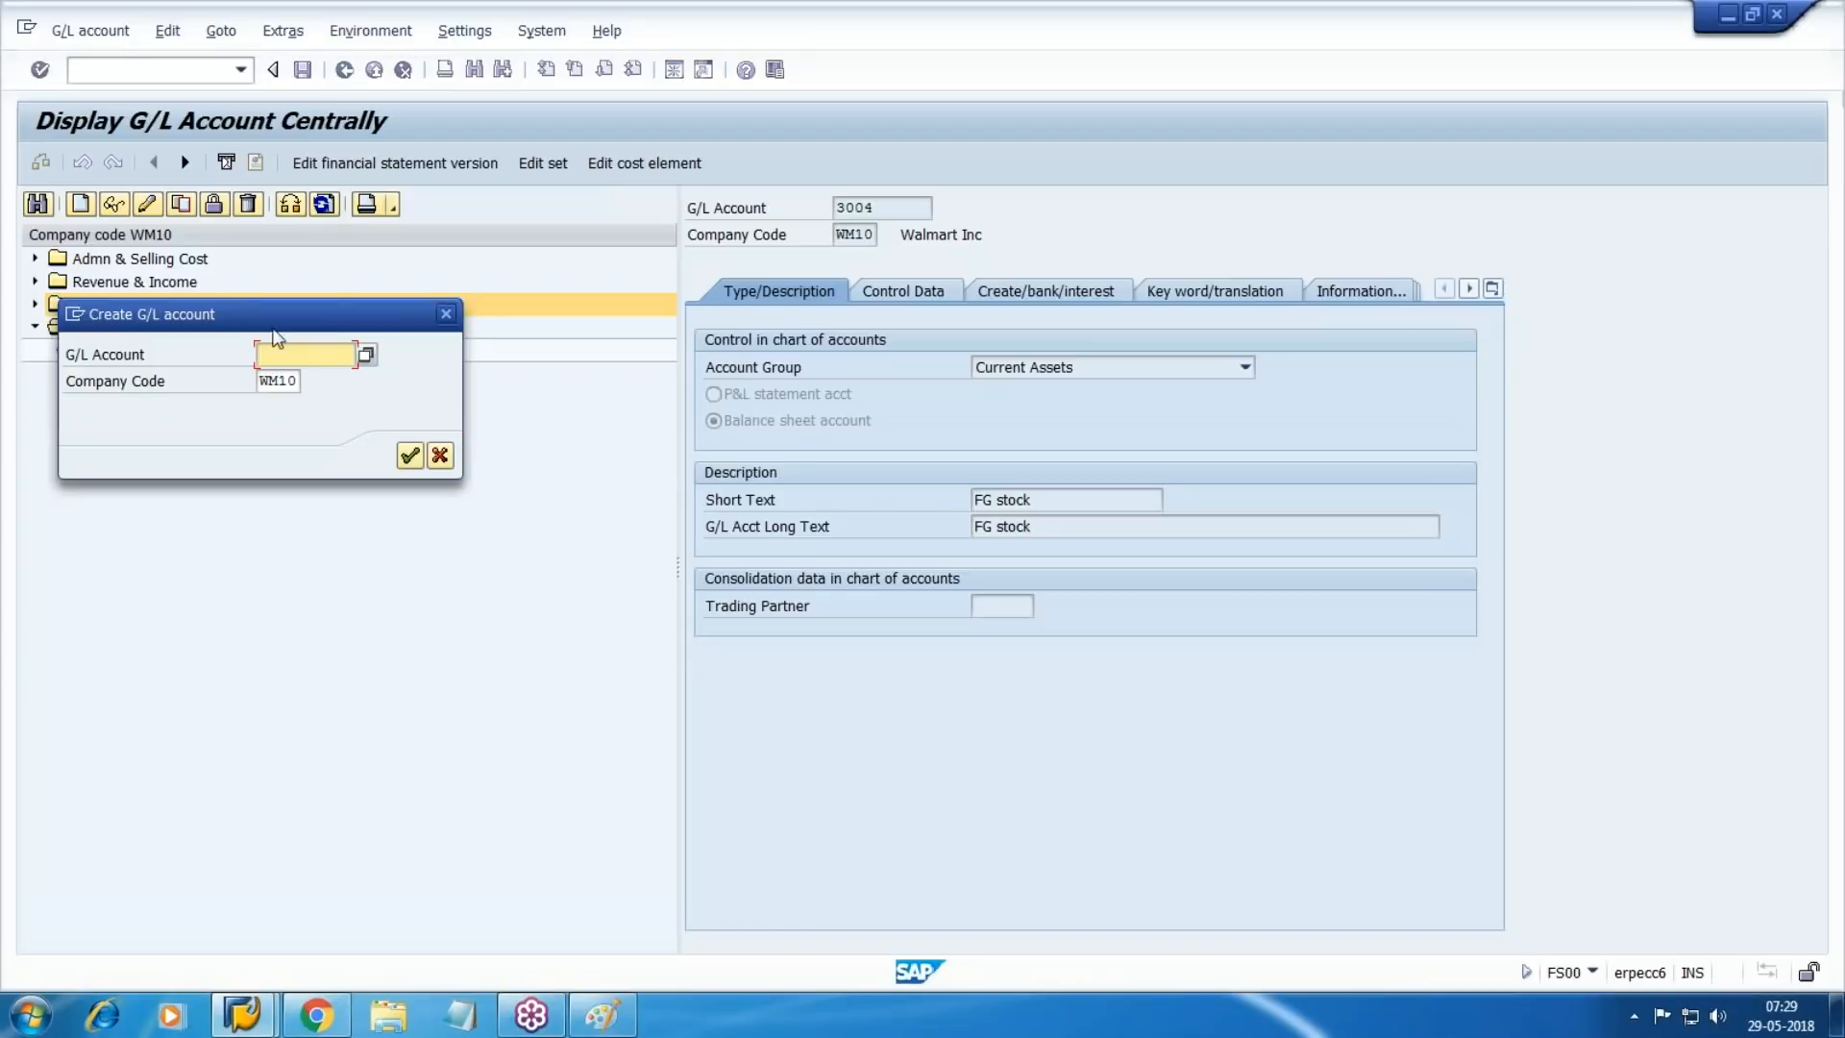
Start G/L account 3501 in company code WM10, with account group Current Liability, as a balance sheet account.
drag(473, 423, 504, 480)
text(3501)
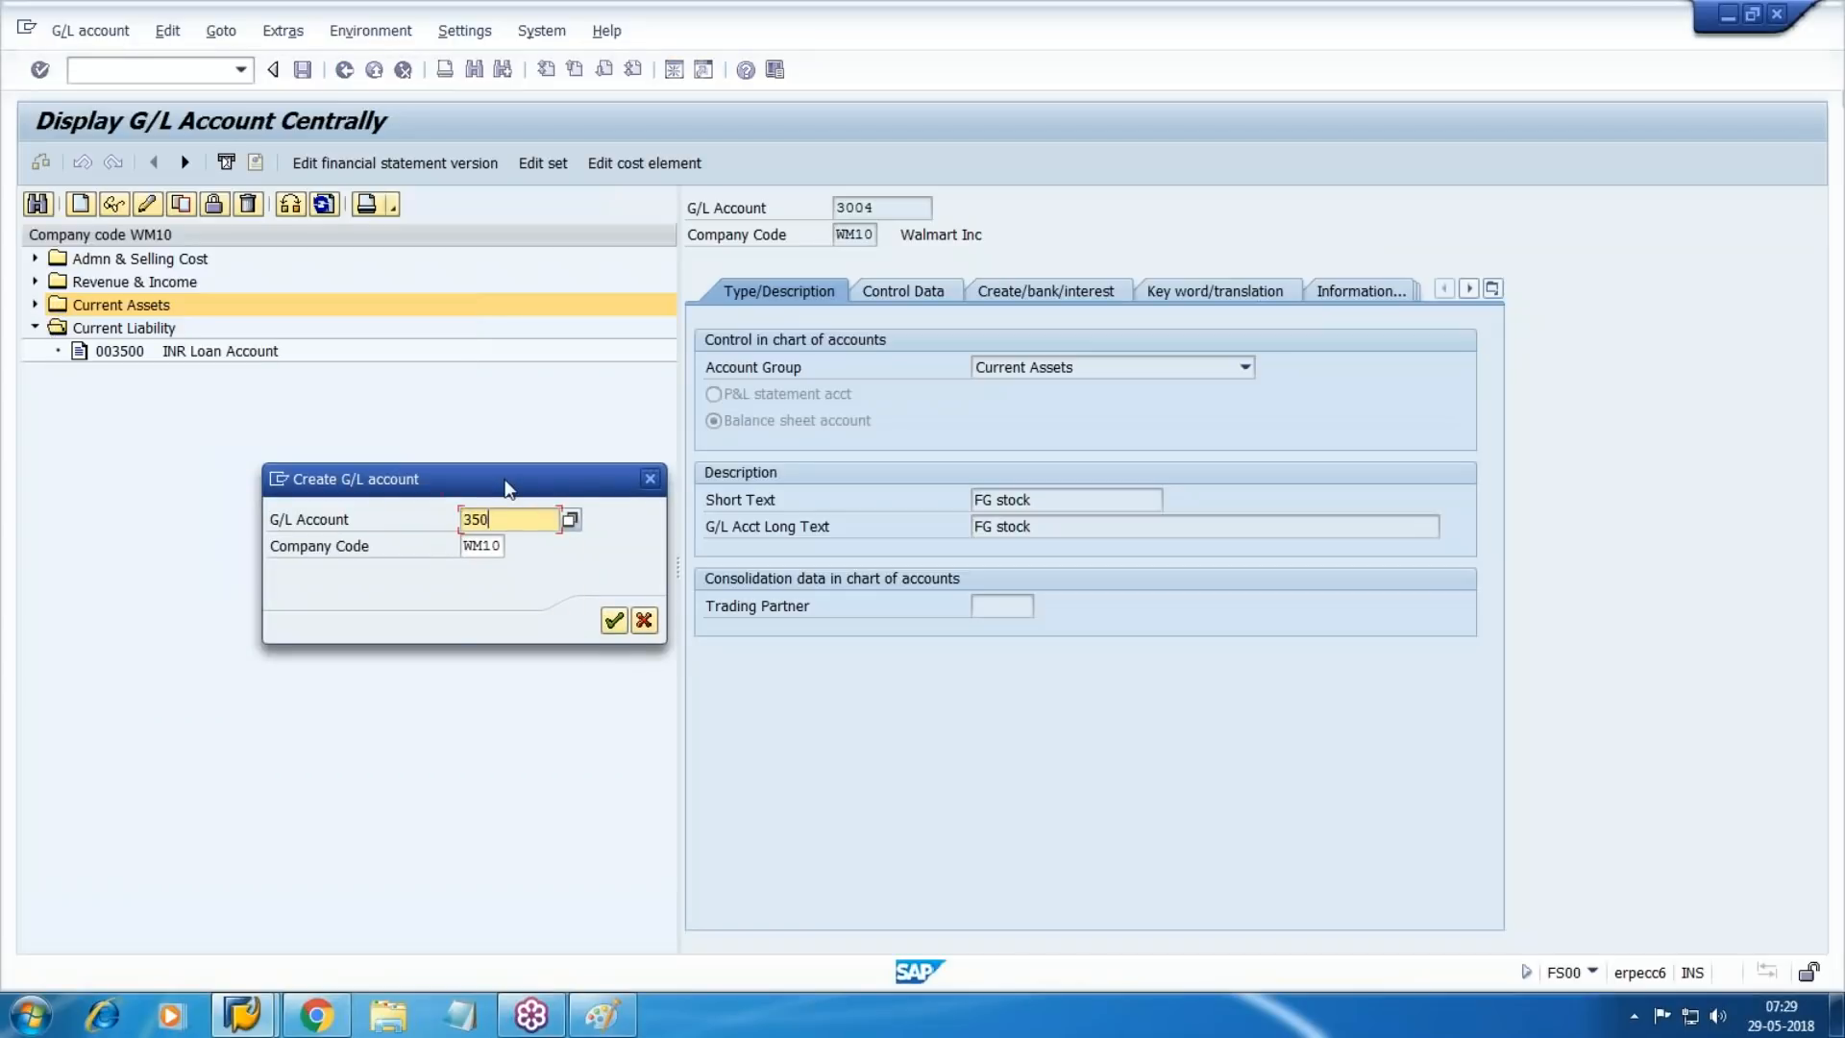
key(Return)
click(1244, 367)
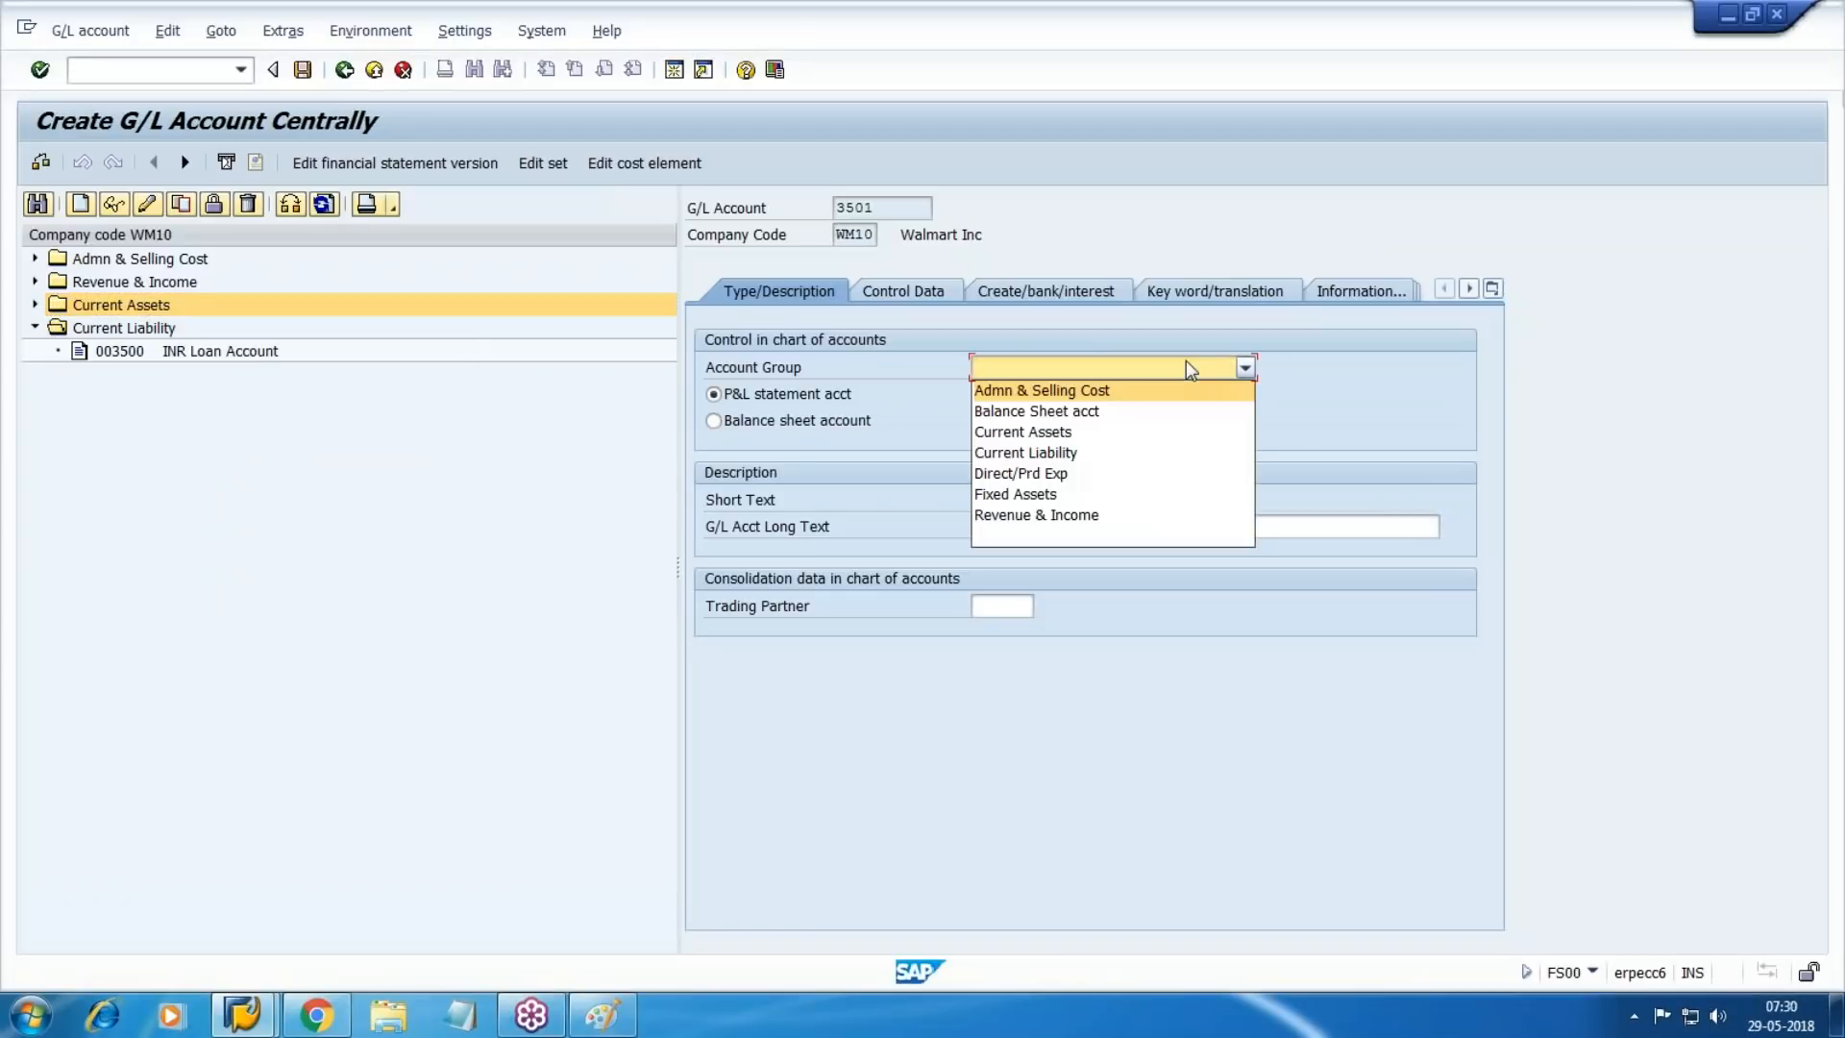
click(1044, 454)
click(799, 421)
Enter GR/IR as both the short text and the long text of account 3501.
click(1042, 526)
click(1043, 500)
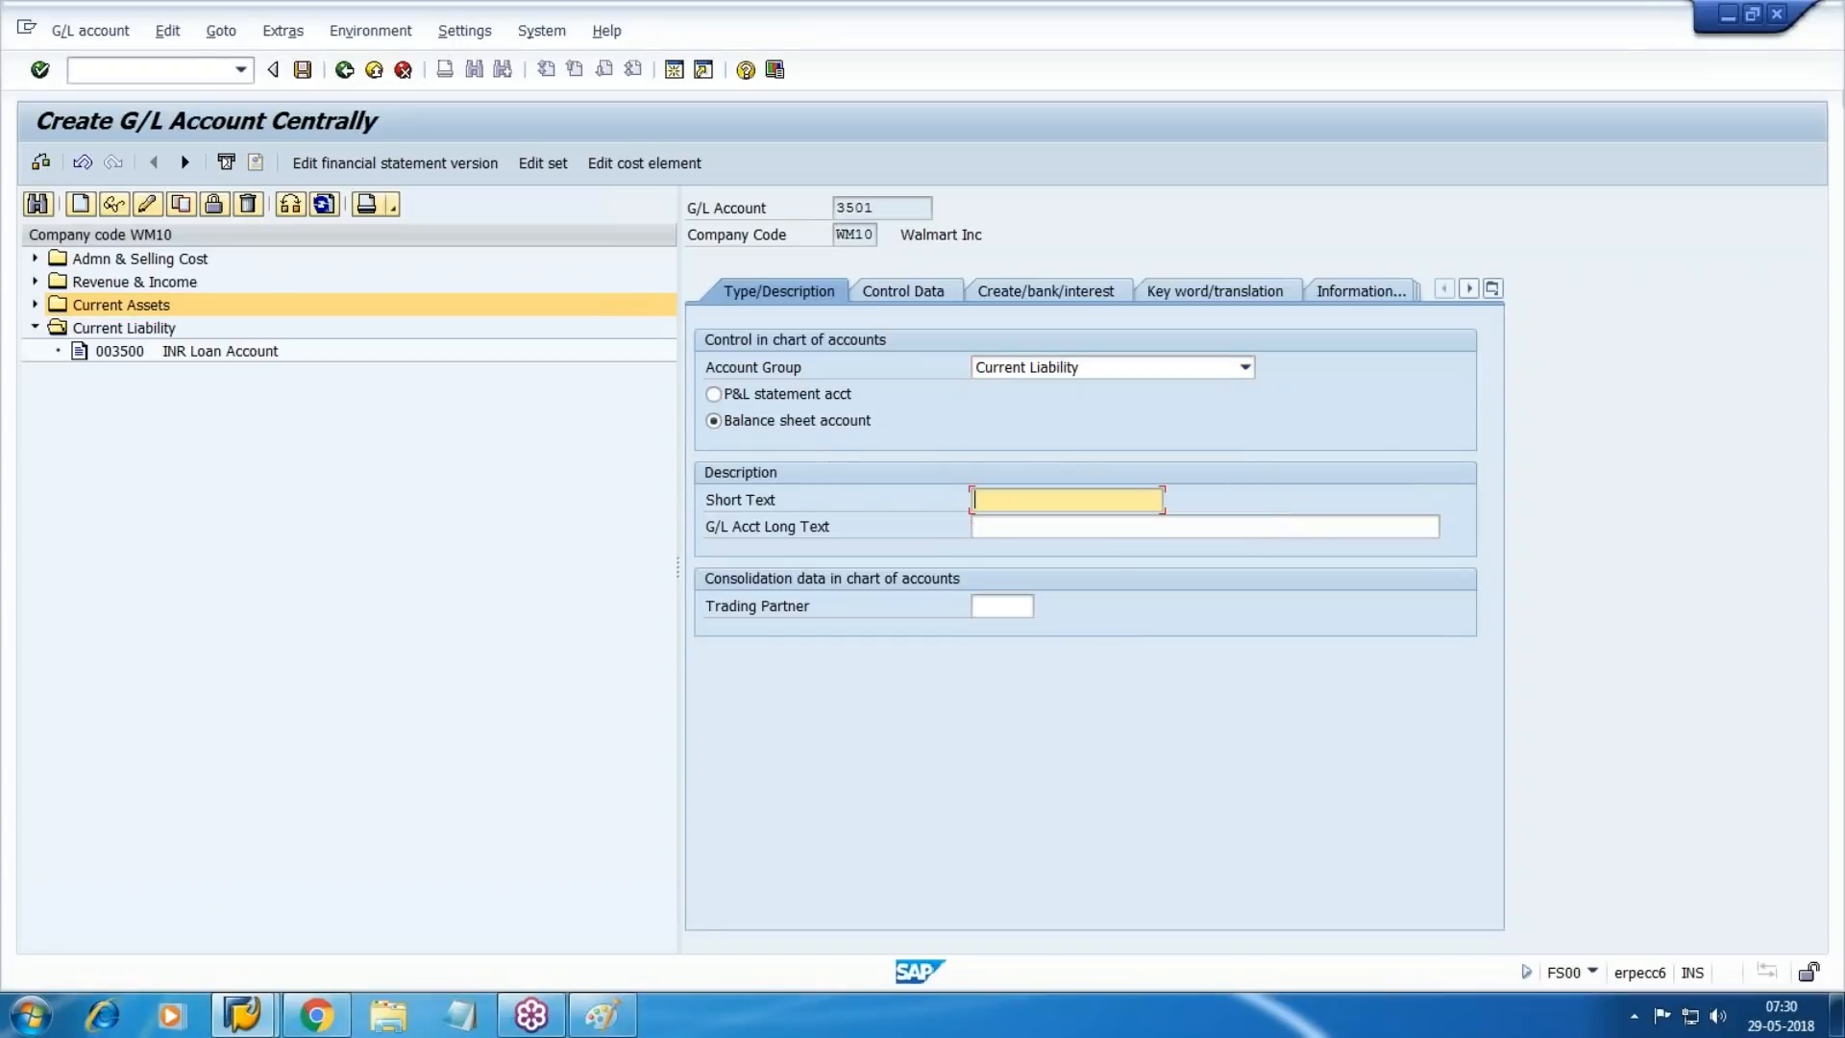
text(GR/IR)
key(Tab)
text(GR/IR)
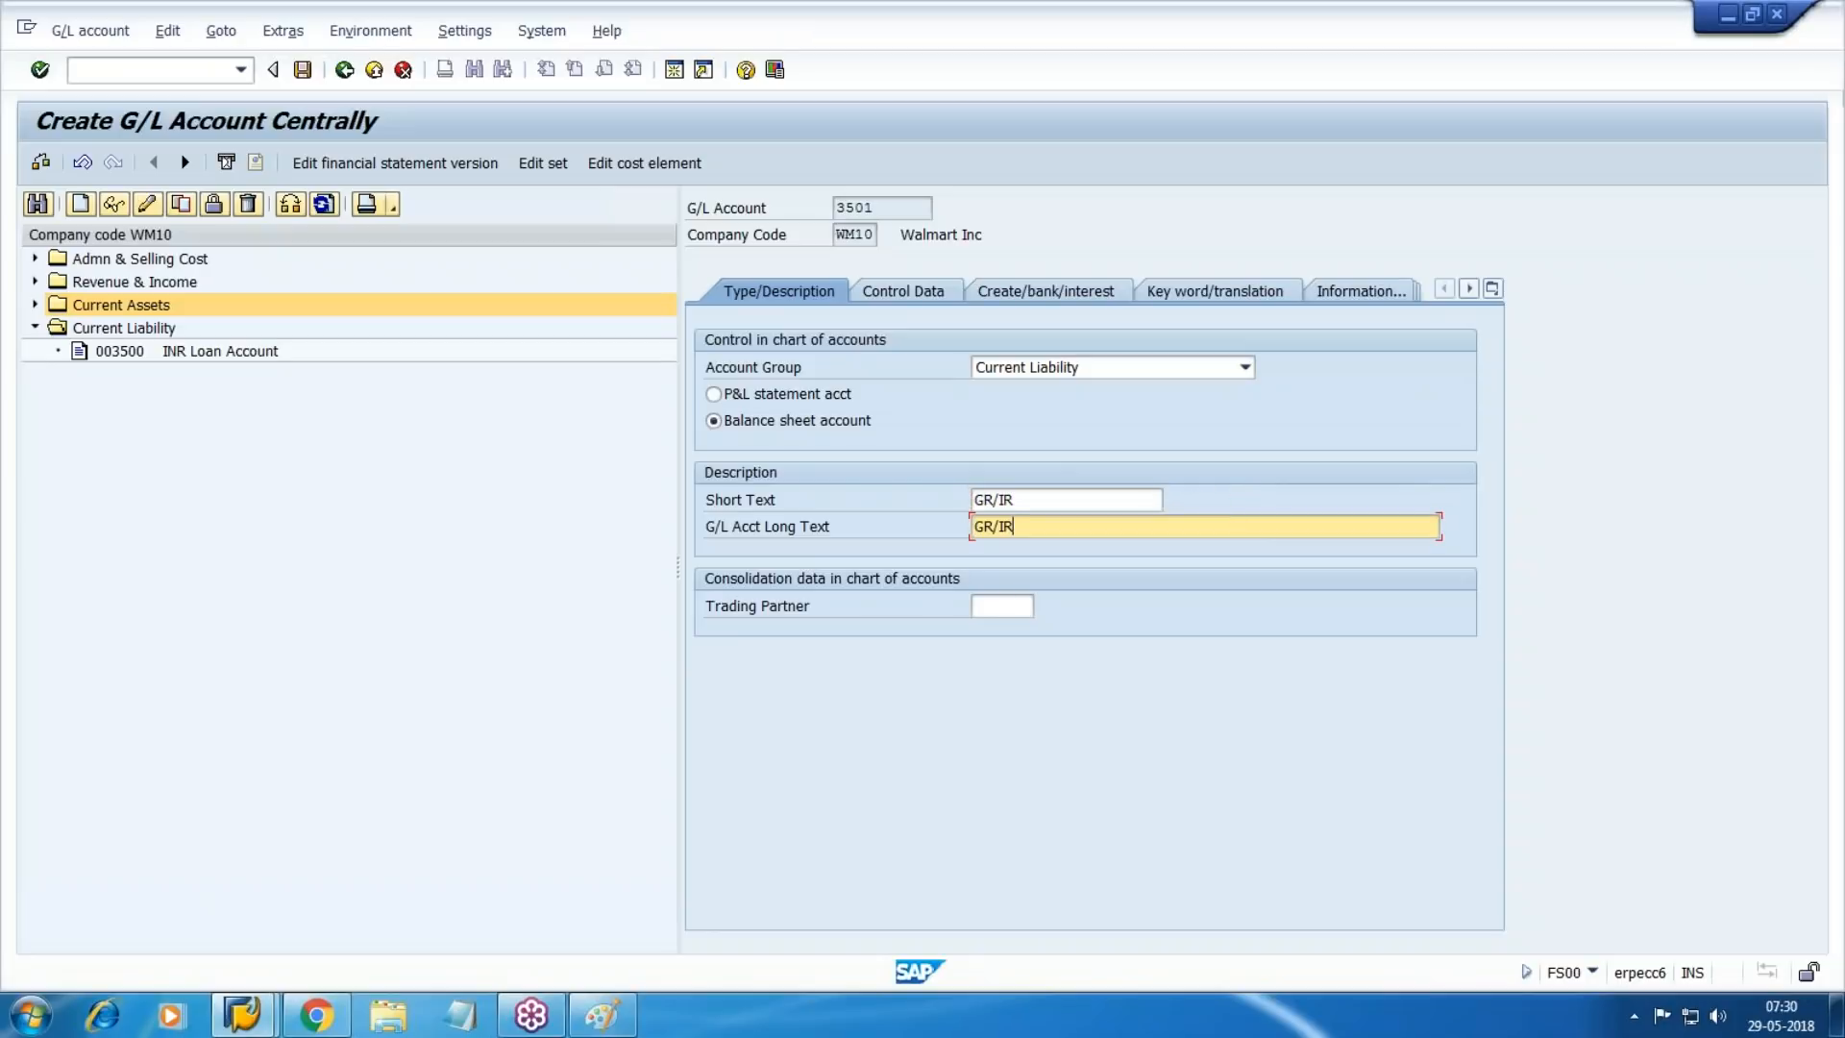
In the account's control data, enable only balances in local currency and open item management.
click(912, 291)
key(Tab)
key(space)
key(Tab)
key(Tab)
key(Tab)
key(Tab)
key(Tab)
key(Tab)
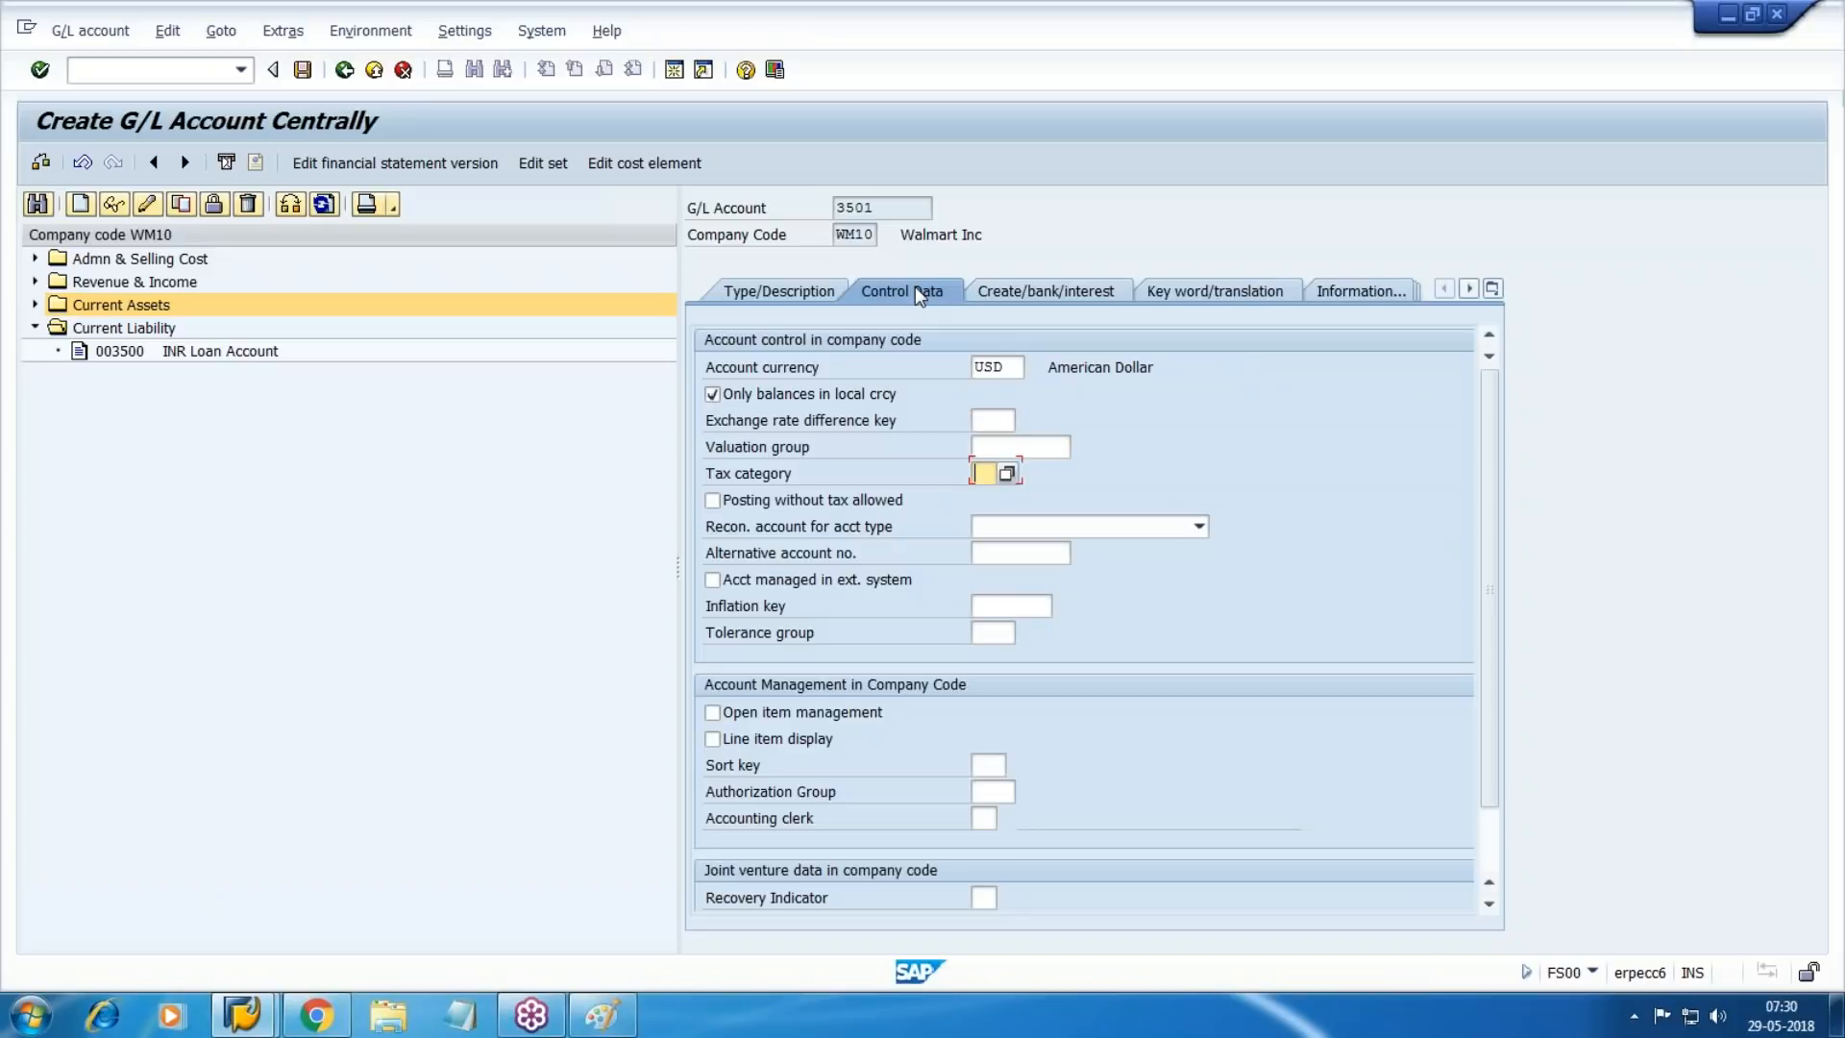
key(Tab)
key(Tab)
key(Tab)
key(Tab)
Review the FI accounting entry for goods receipt in the working notes in Chrome and return to SAP.
click(316, 1015)
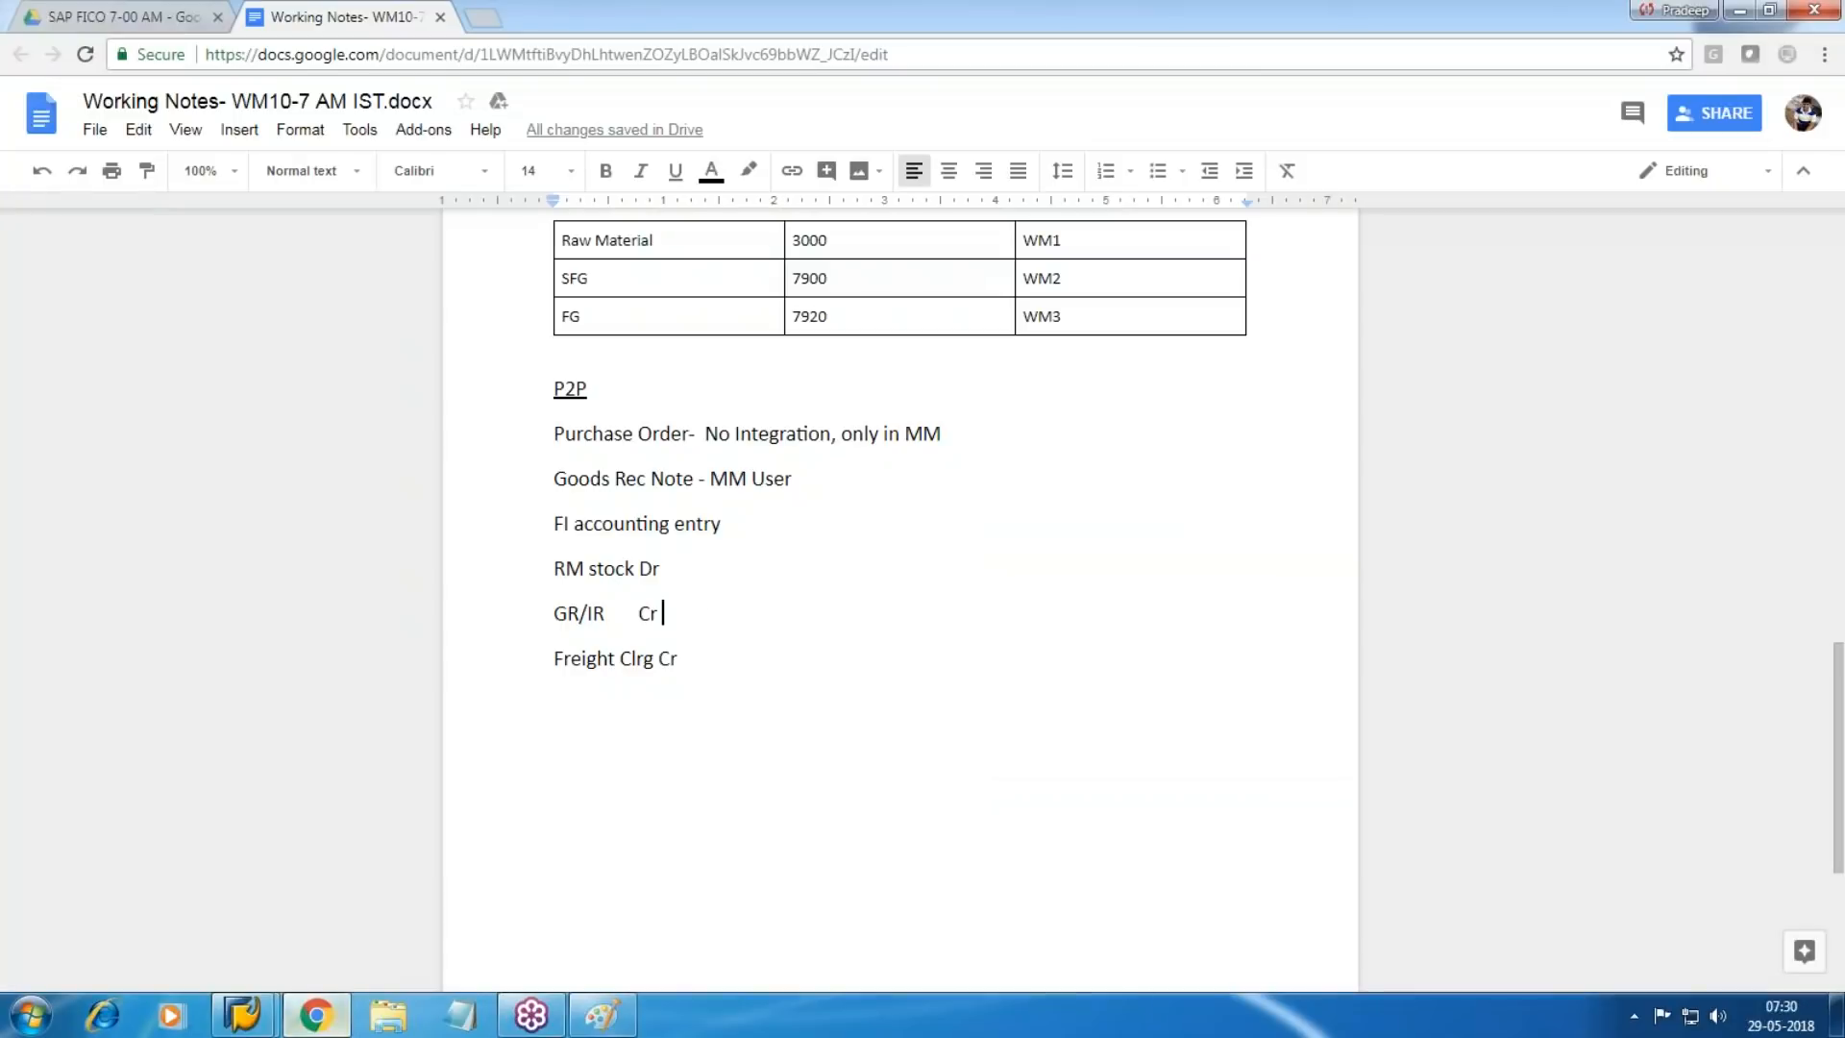
click(702, 598)
key(alt+Tab)
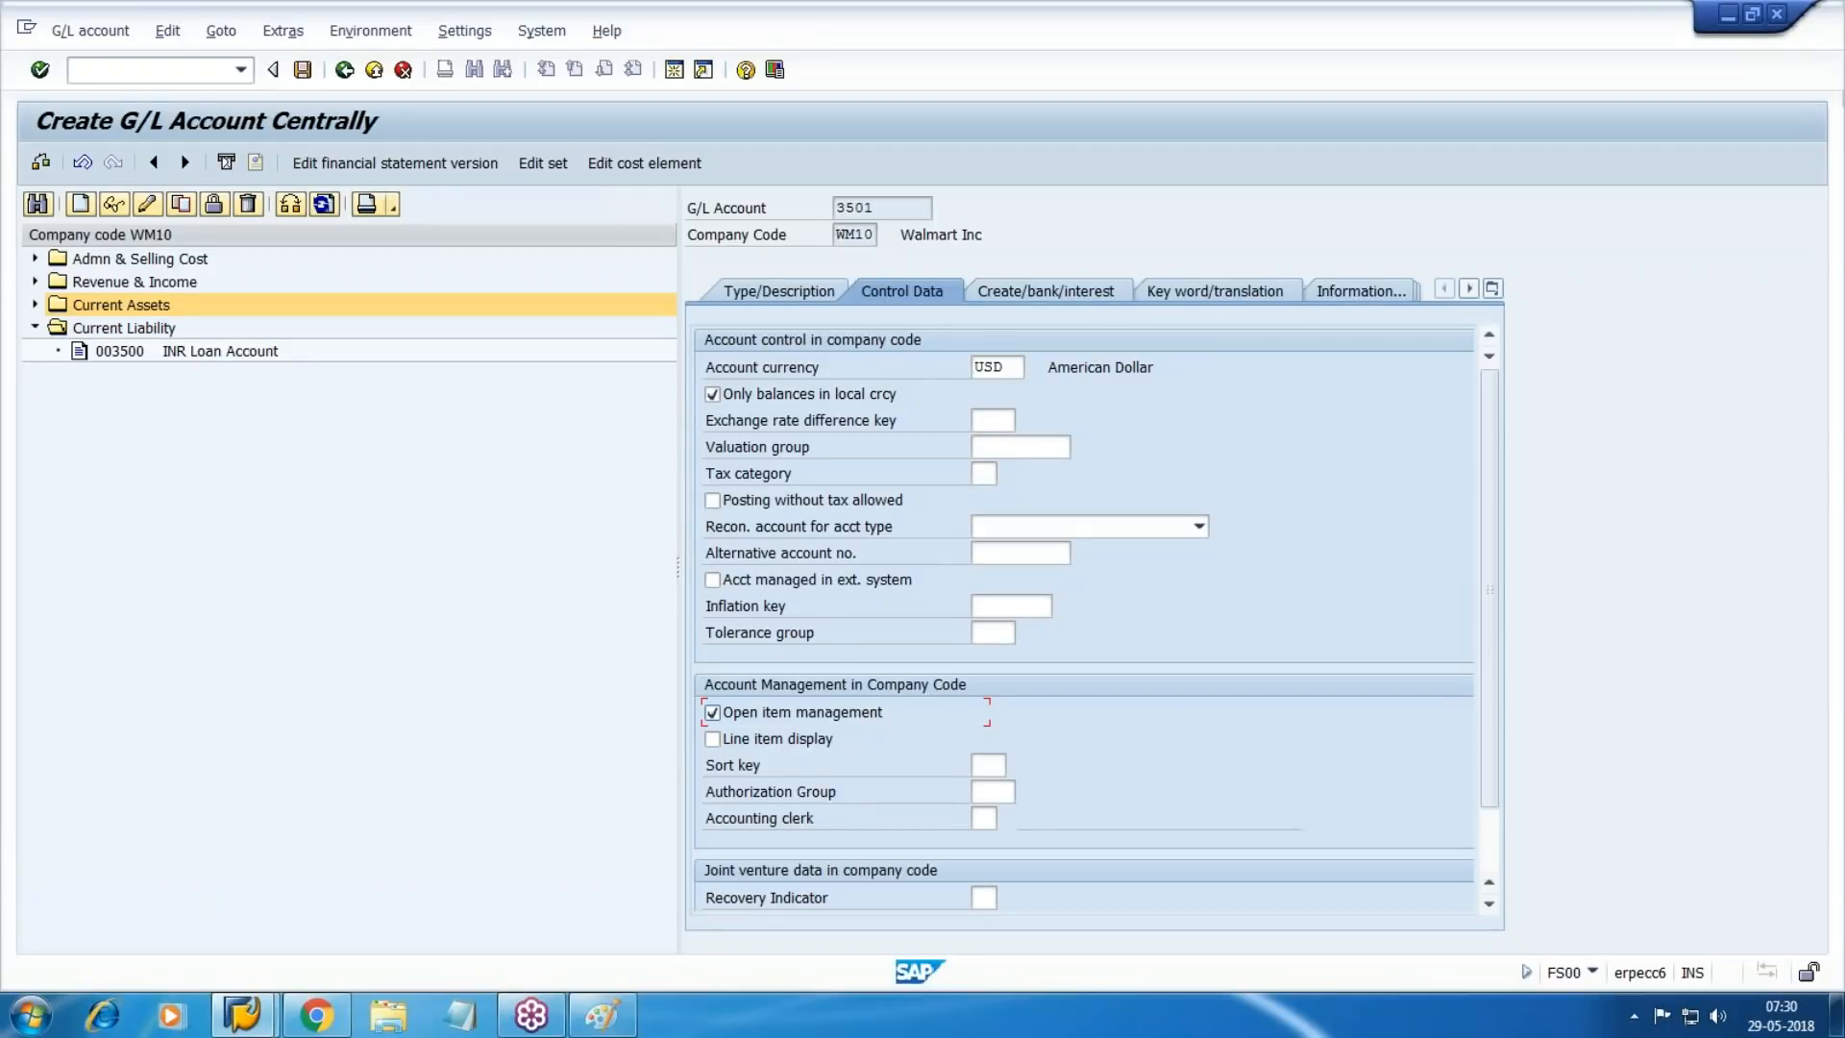
Enable line item display and set the sort key to 010 (Purchase order no.).
key(Tab)
key(space)
key(Tab)
key(F4)
key(Down)
key(Down)
key(Down)
key(Down)
key(Down)
key(Down)
key(Down)
key(Down)
key(Down)
key(Down)
key(Down)
key(Down)
key(Down)
key(Up)
key(Up)
key(Up)
key(Return)
Set the account's field status group to G045 (Goods/invoice received clearing accounts).
click(1056, 294)
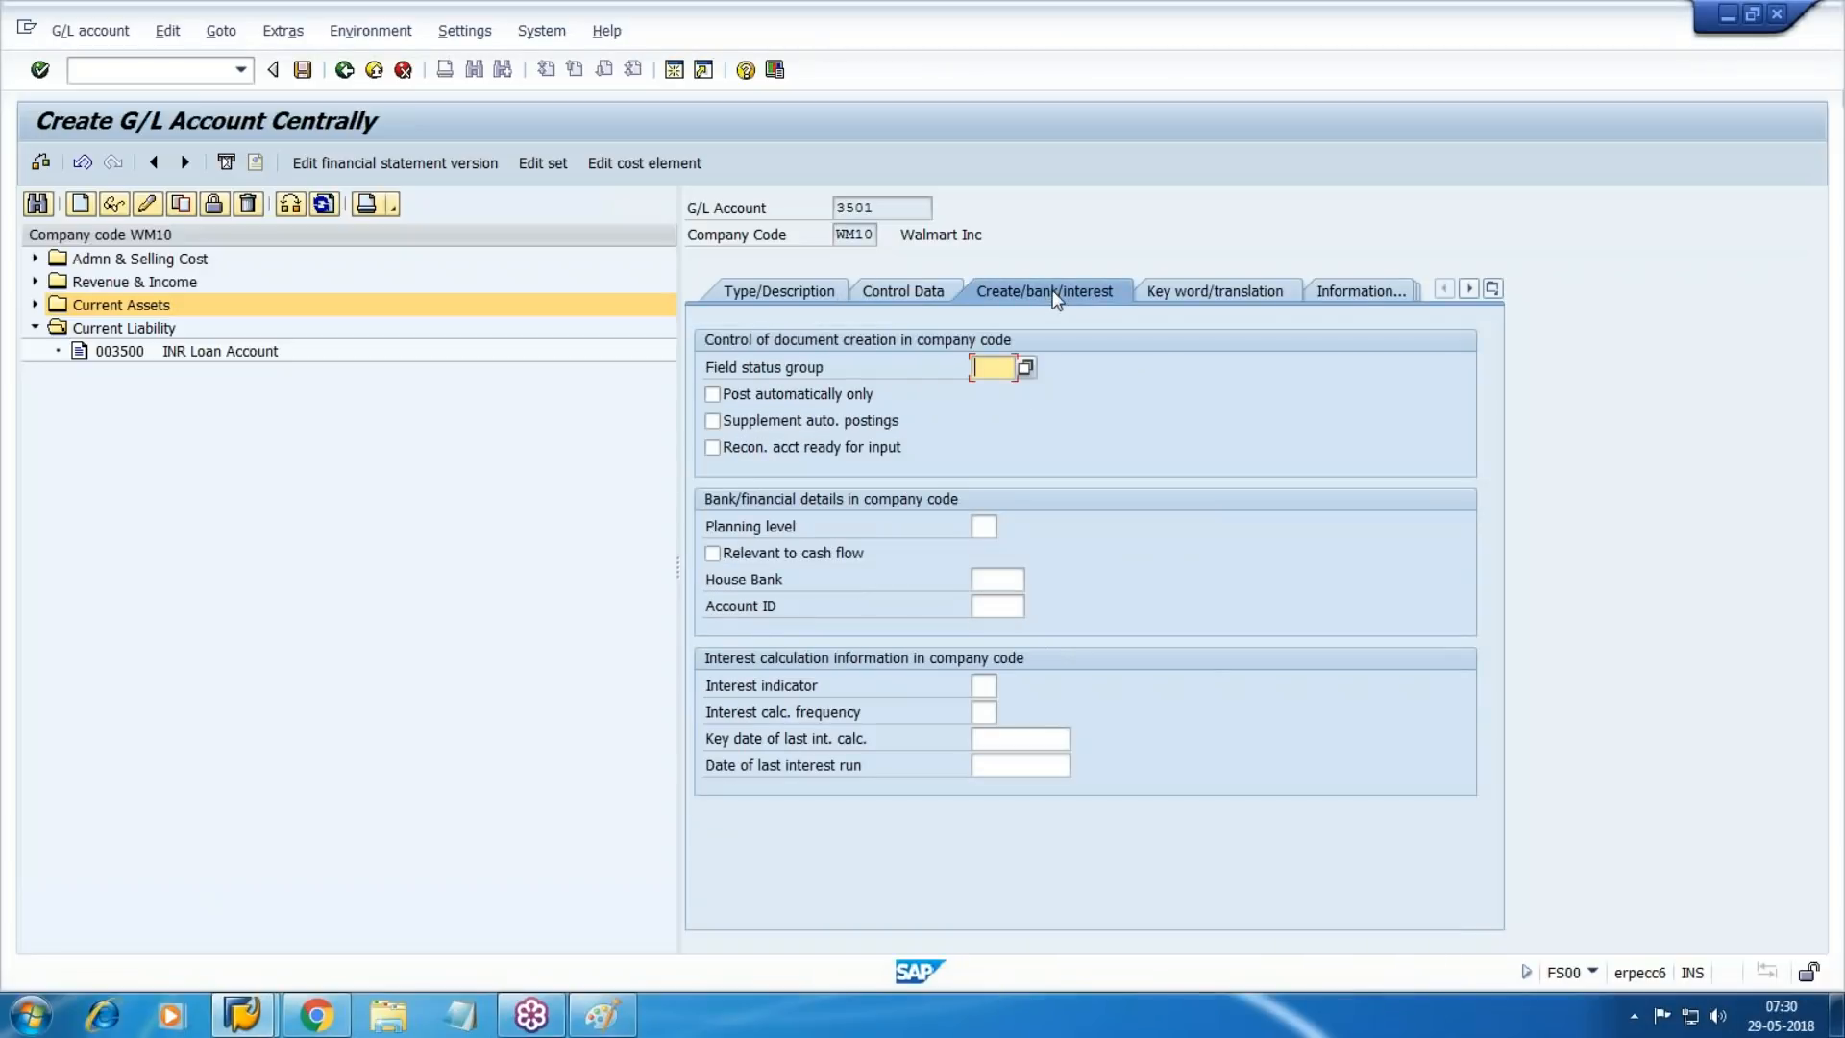
key(F4)
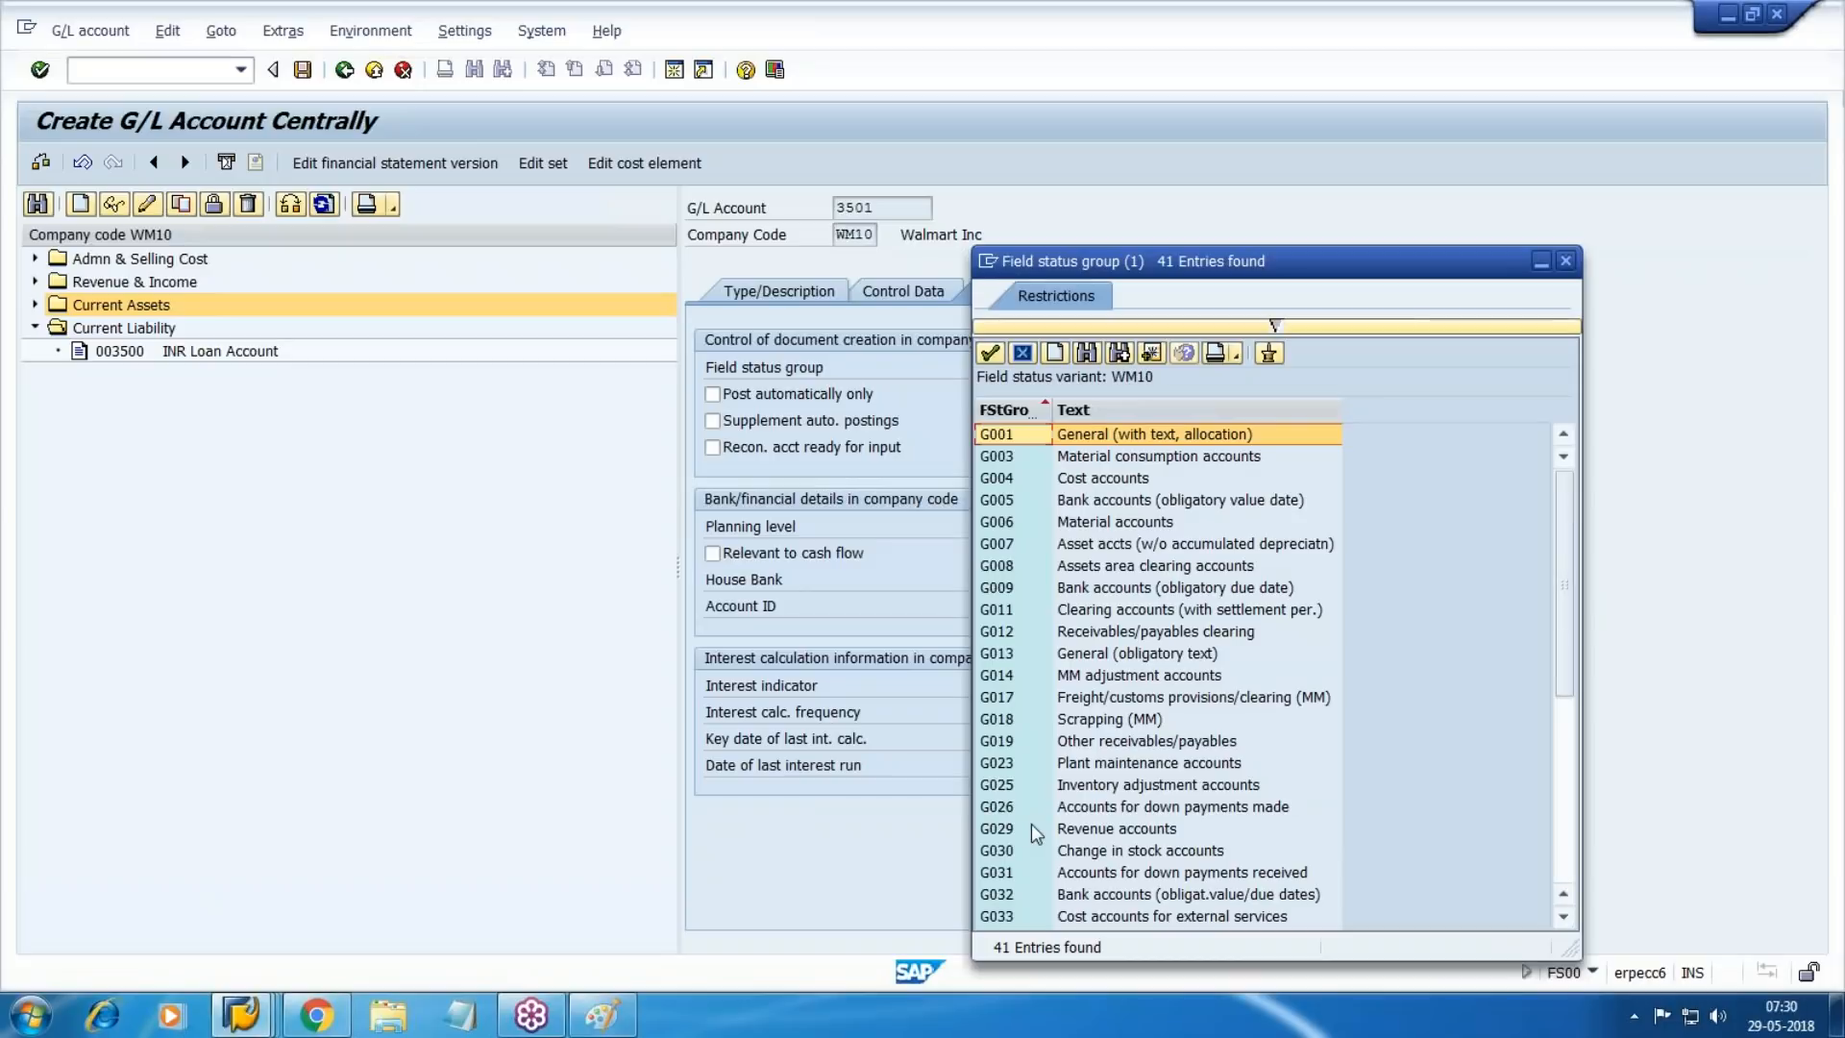
scroll(1153, 780, down, 4)
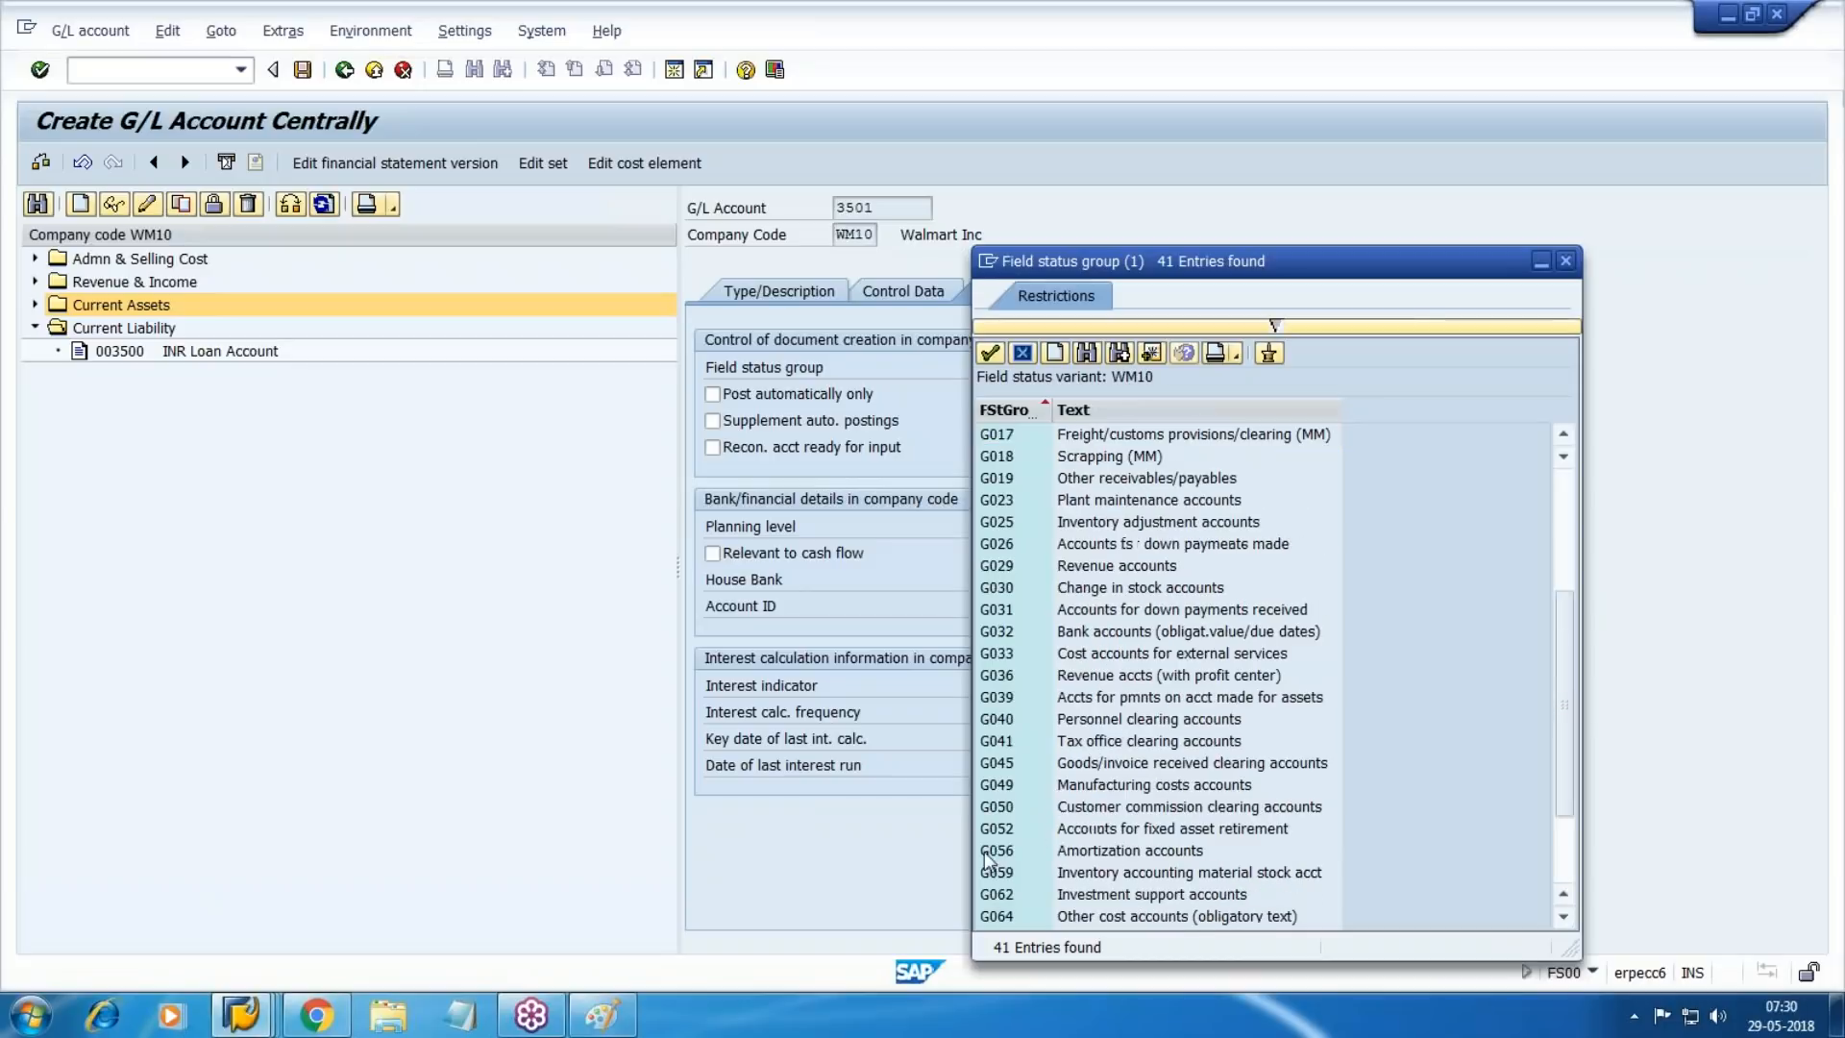
double_click(1182, 765)
click(1025, 369)
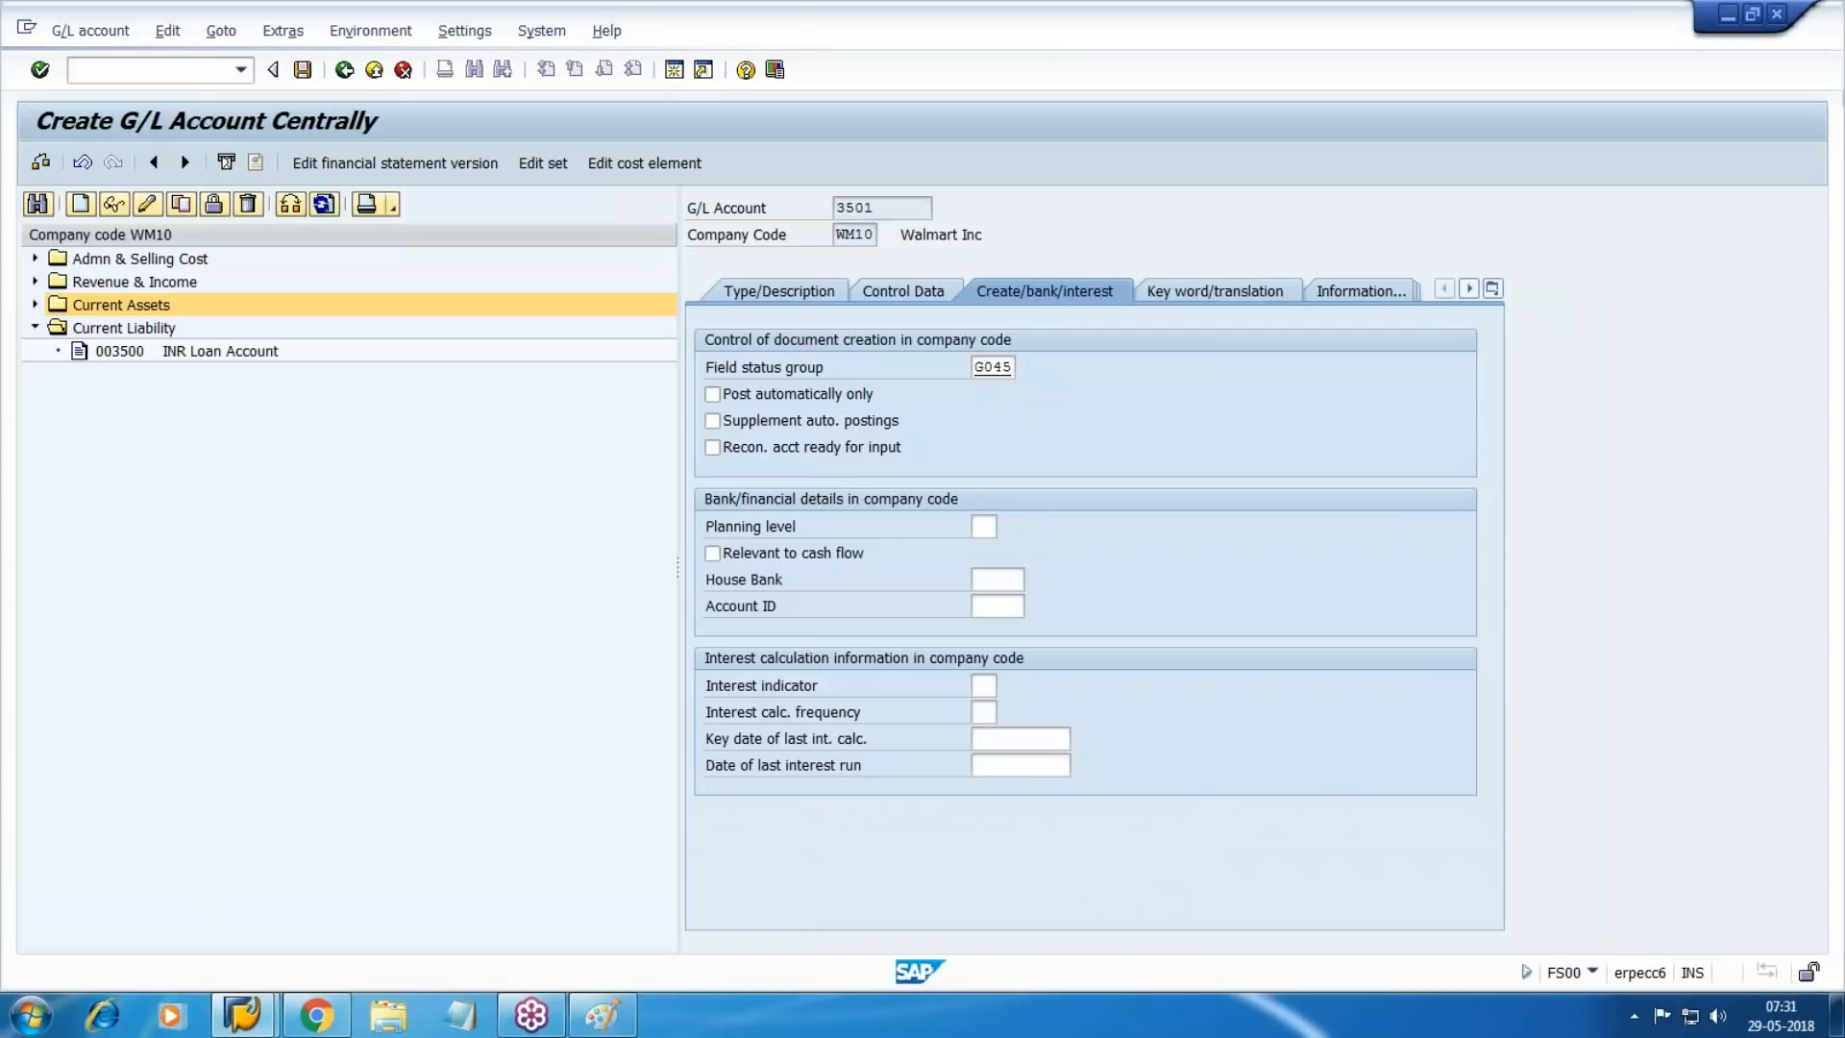
scroll(1076, 879, down, 6)
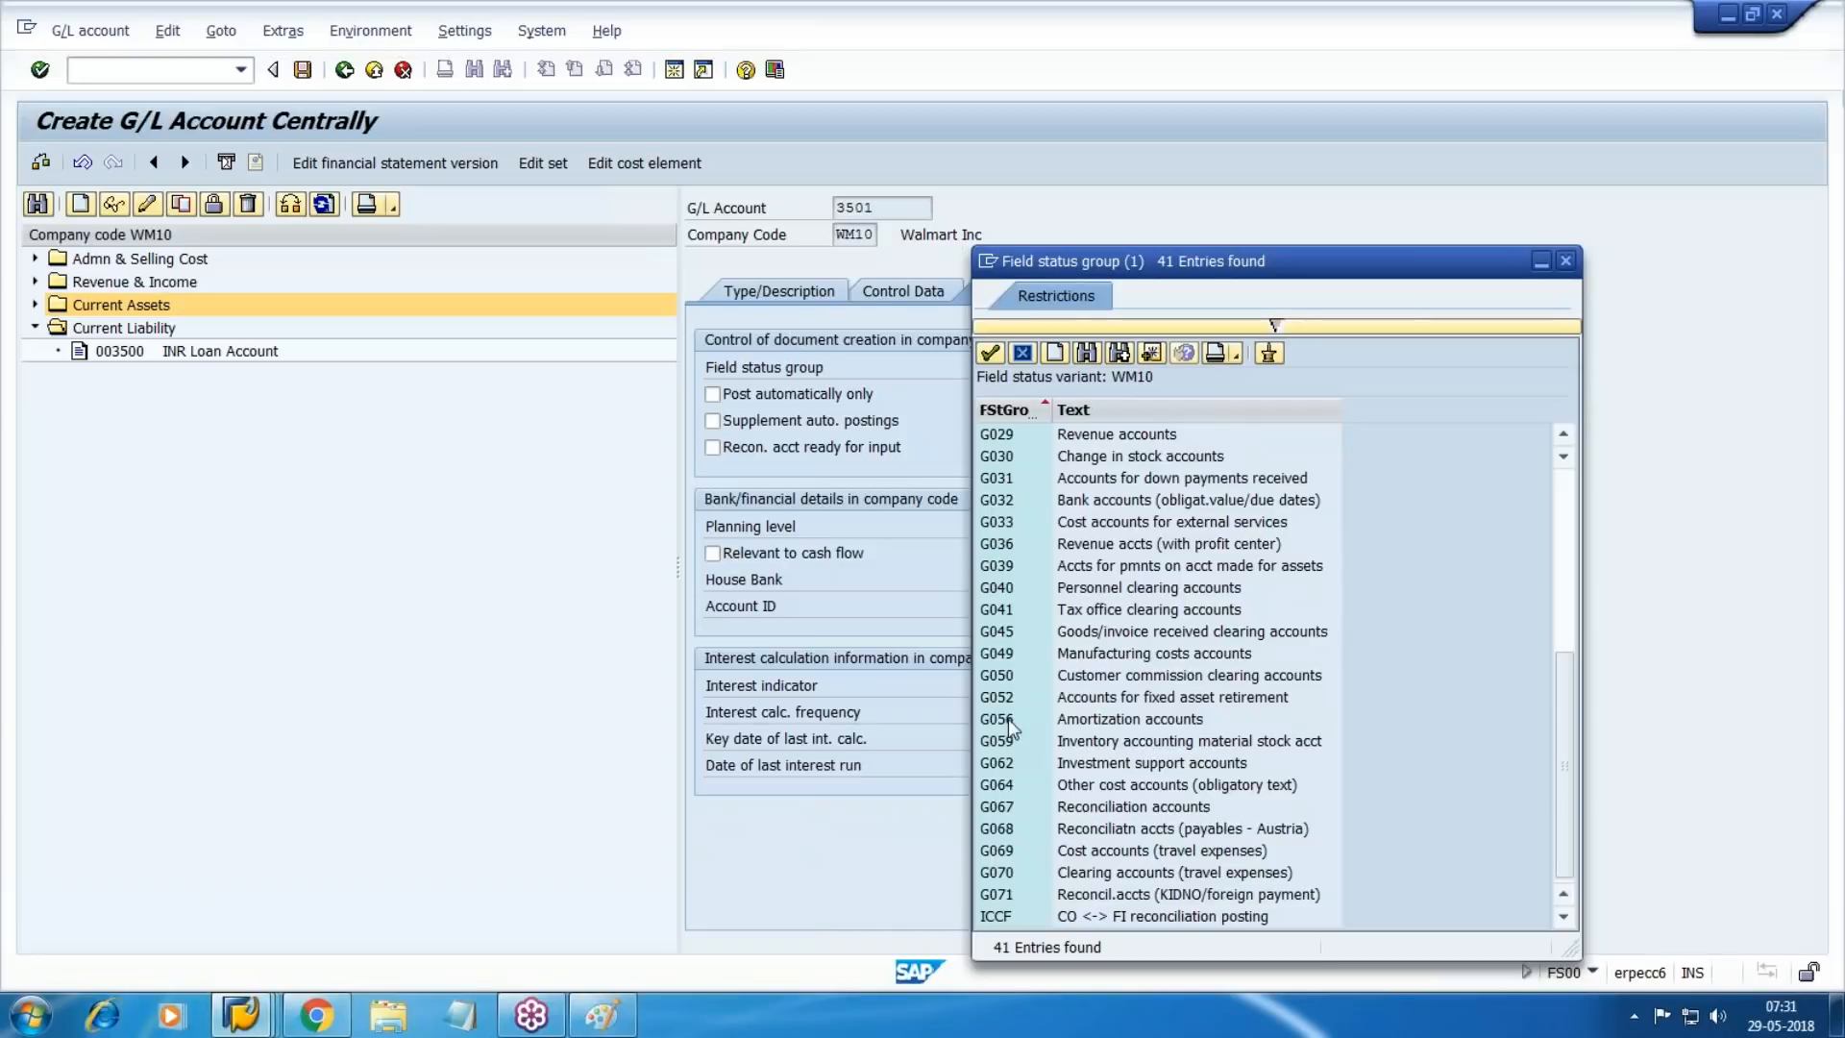
click(1157, 637)
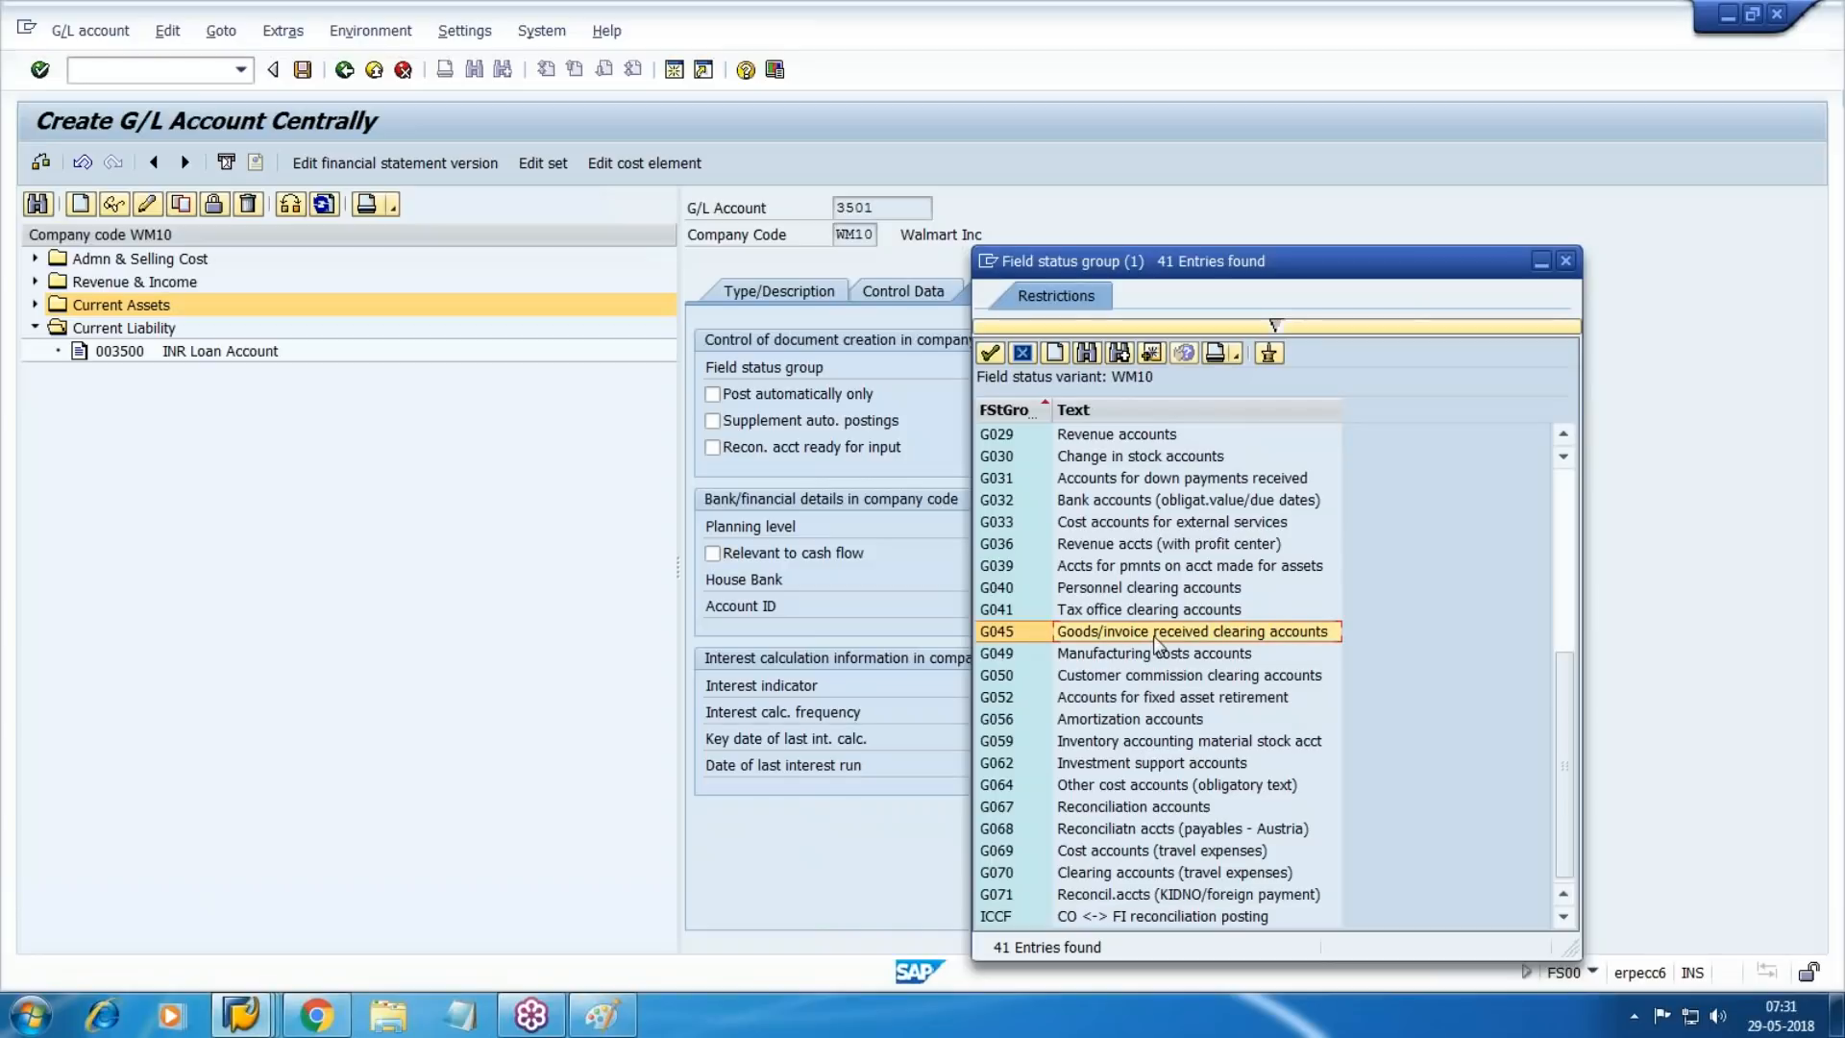
double_click(1268, 636)
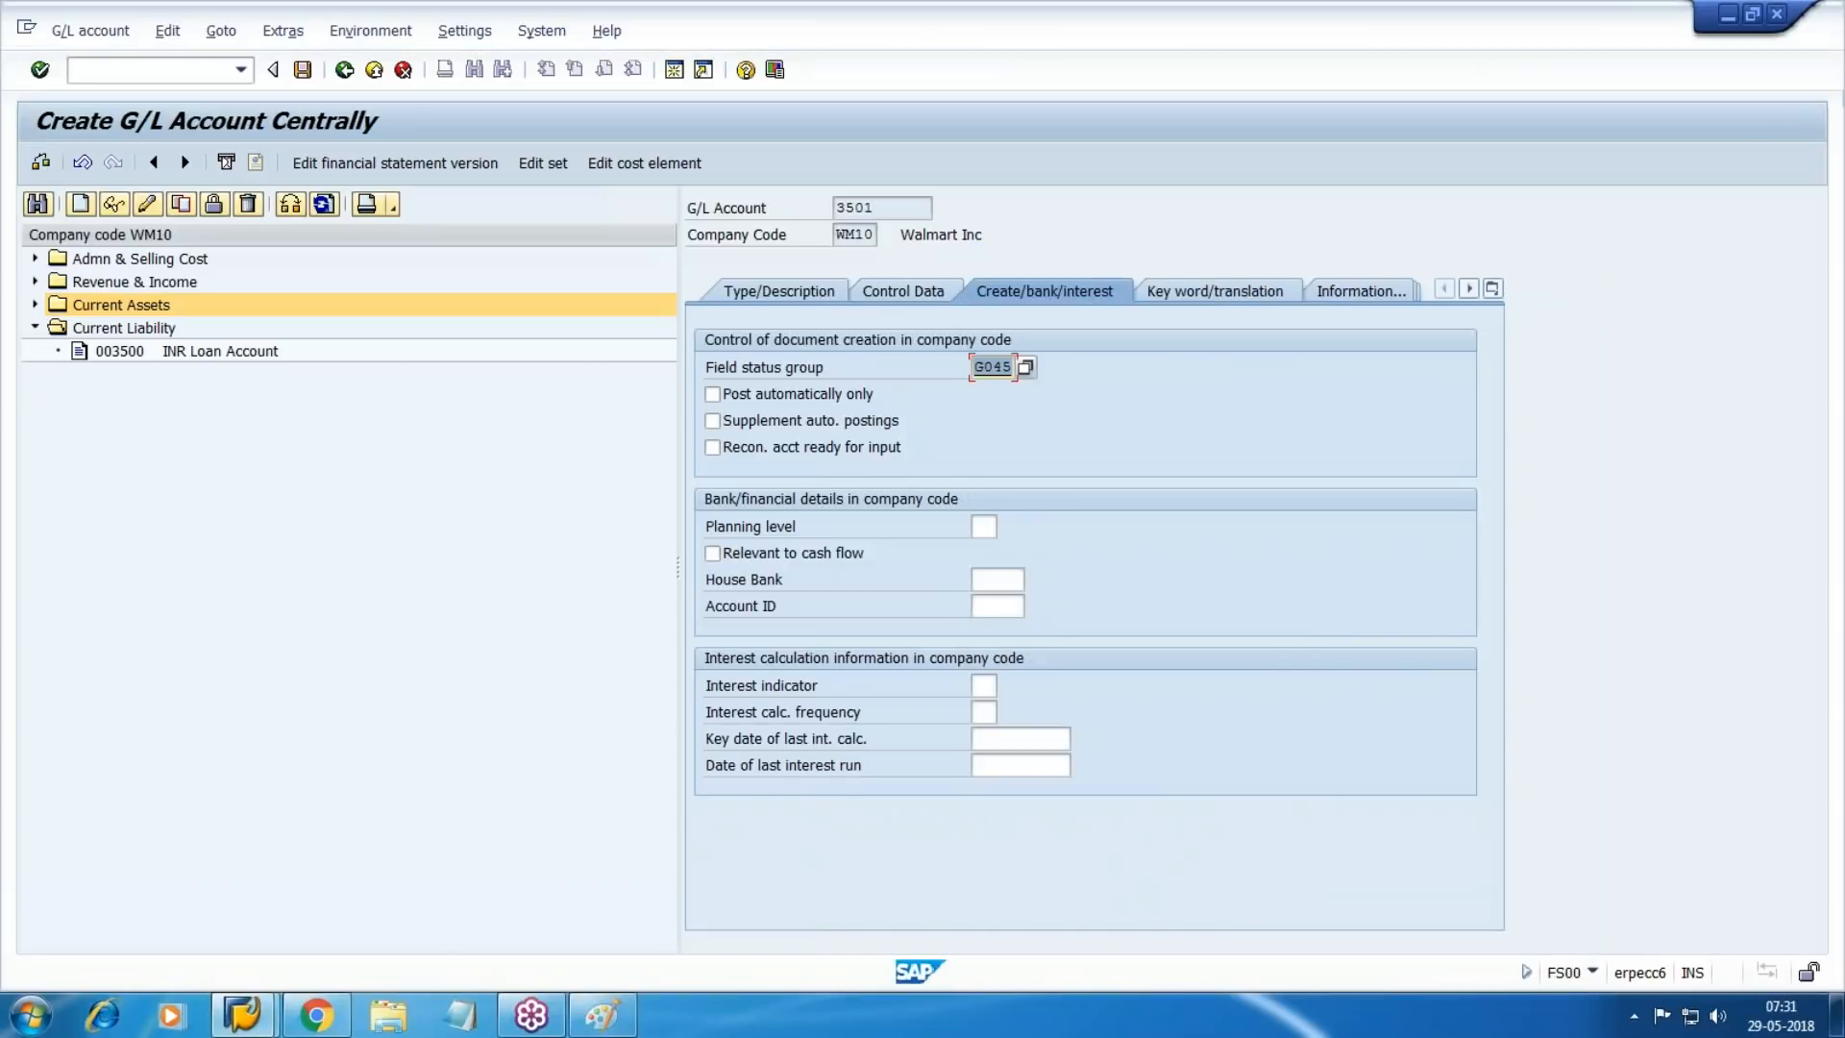
Set the tax category to only input tax allowed (-), allow posting without tax, and save account 3501.
click(909, 290)
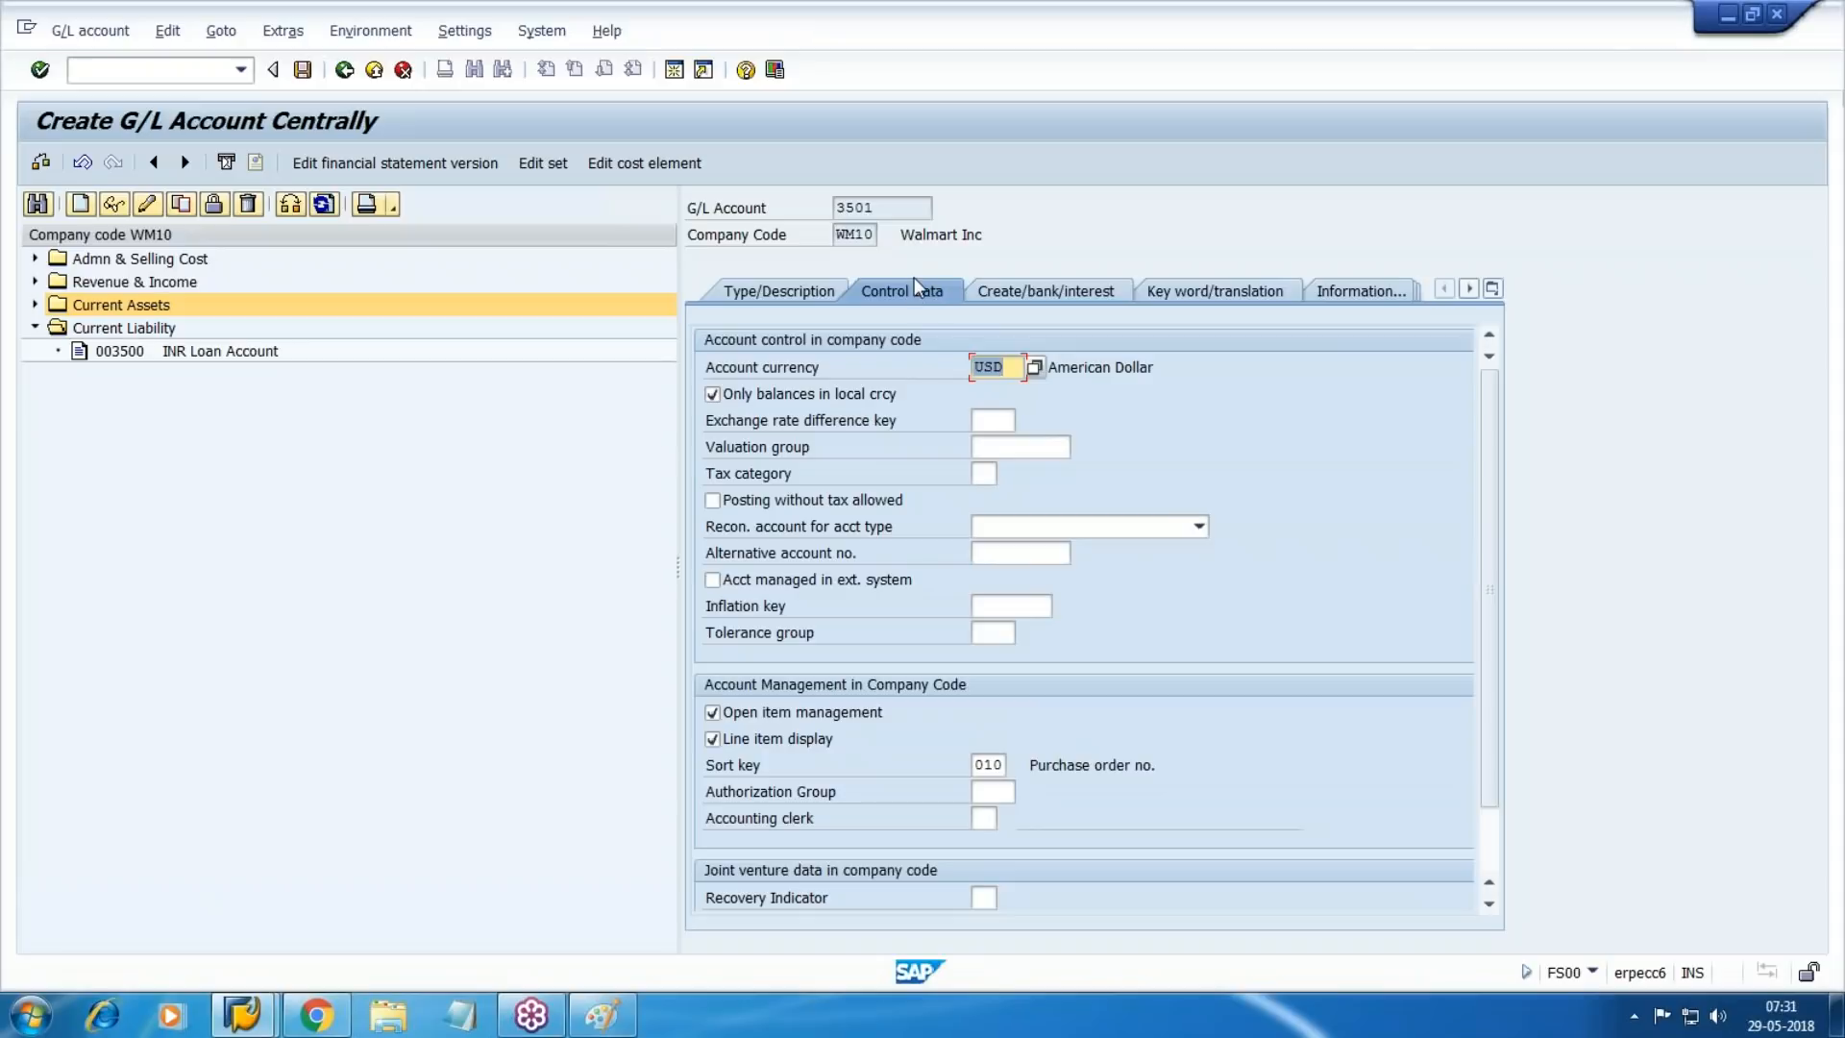
click(983, 473)
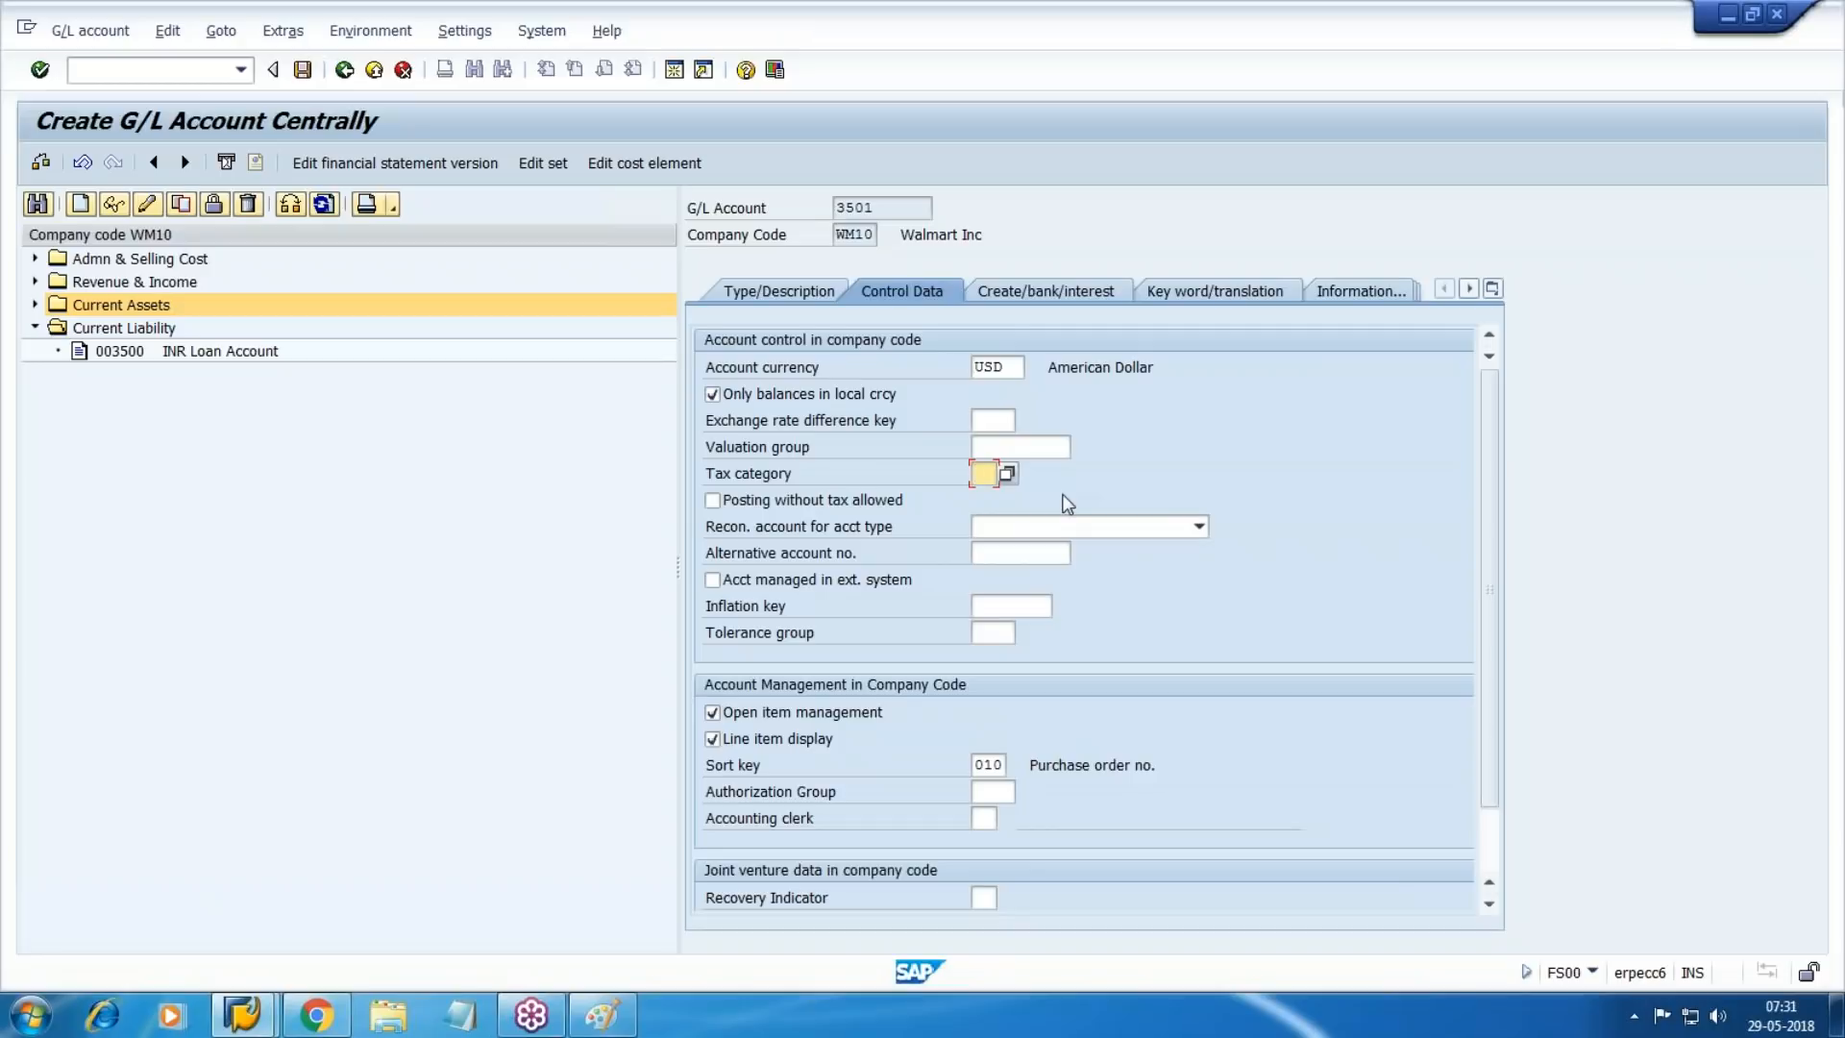
click(1012, 478)
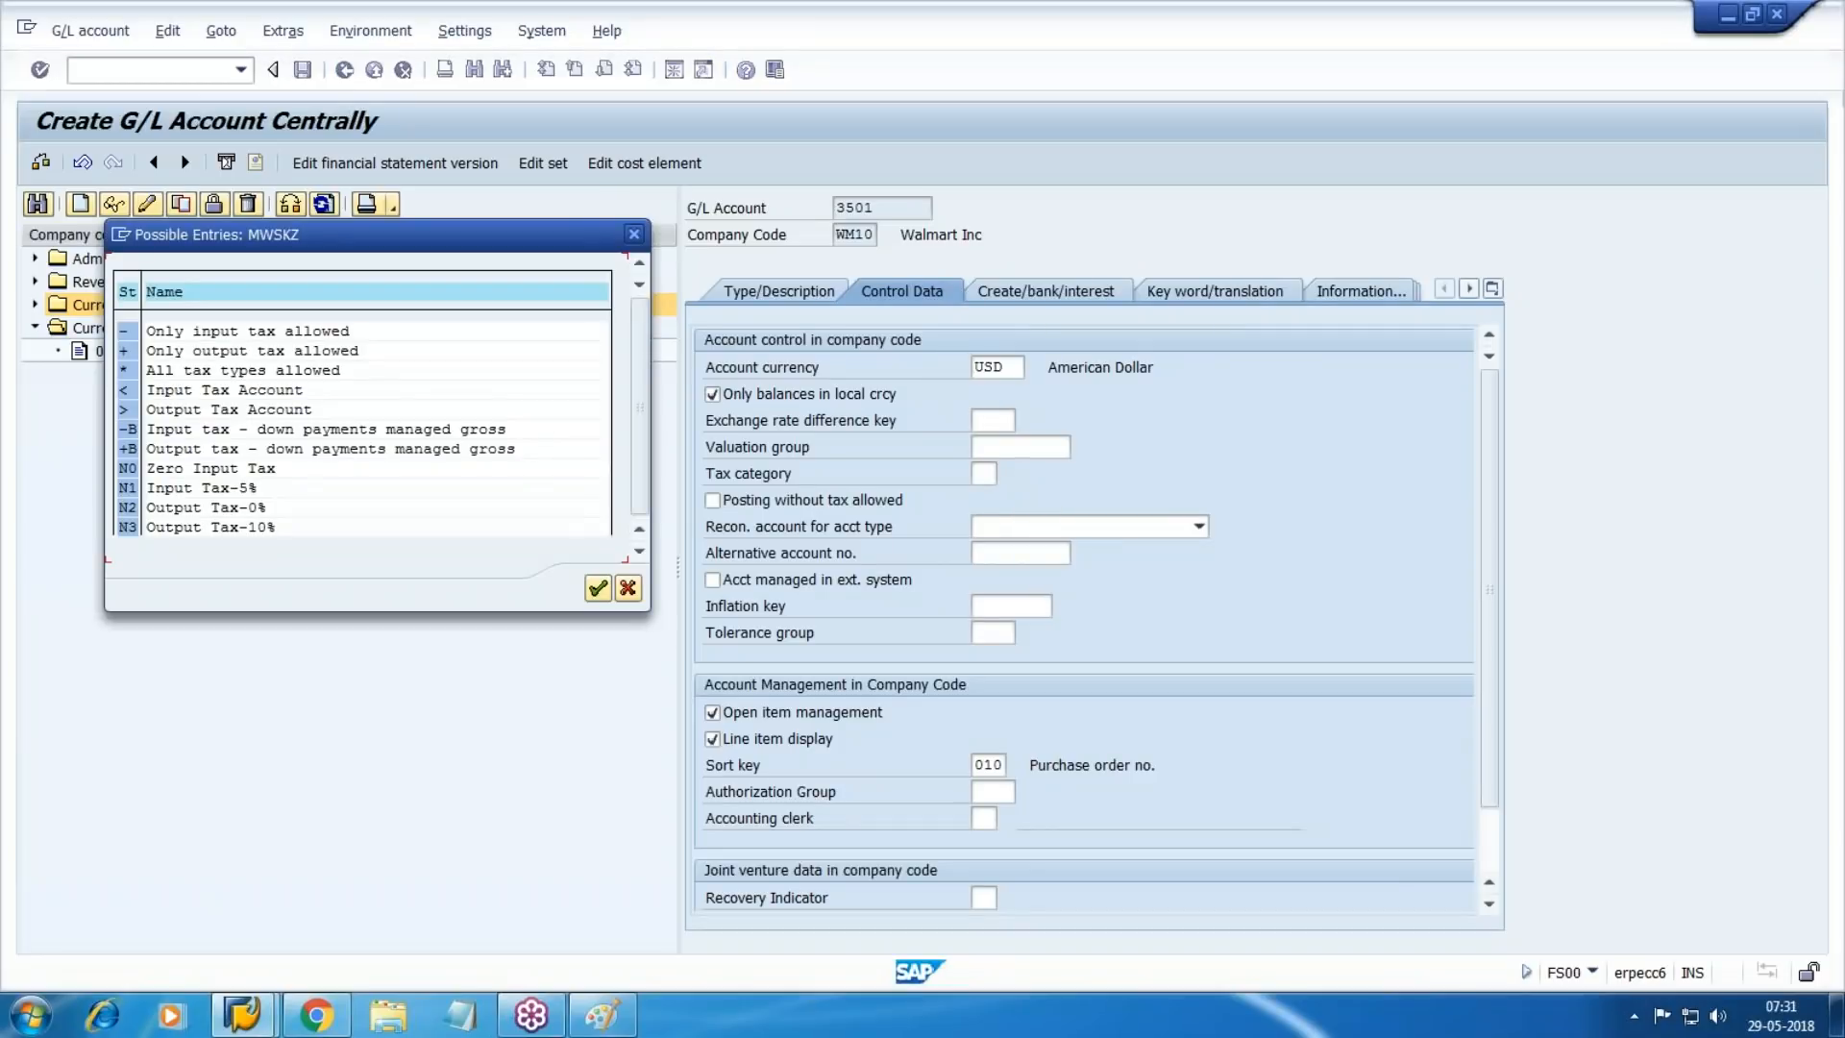
click(168, 336)
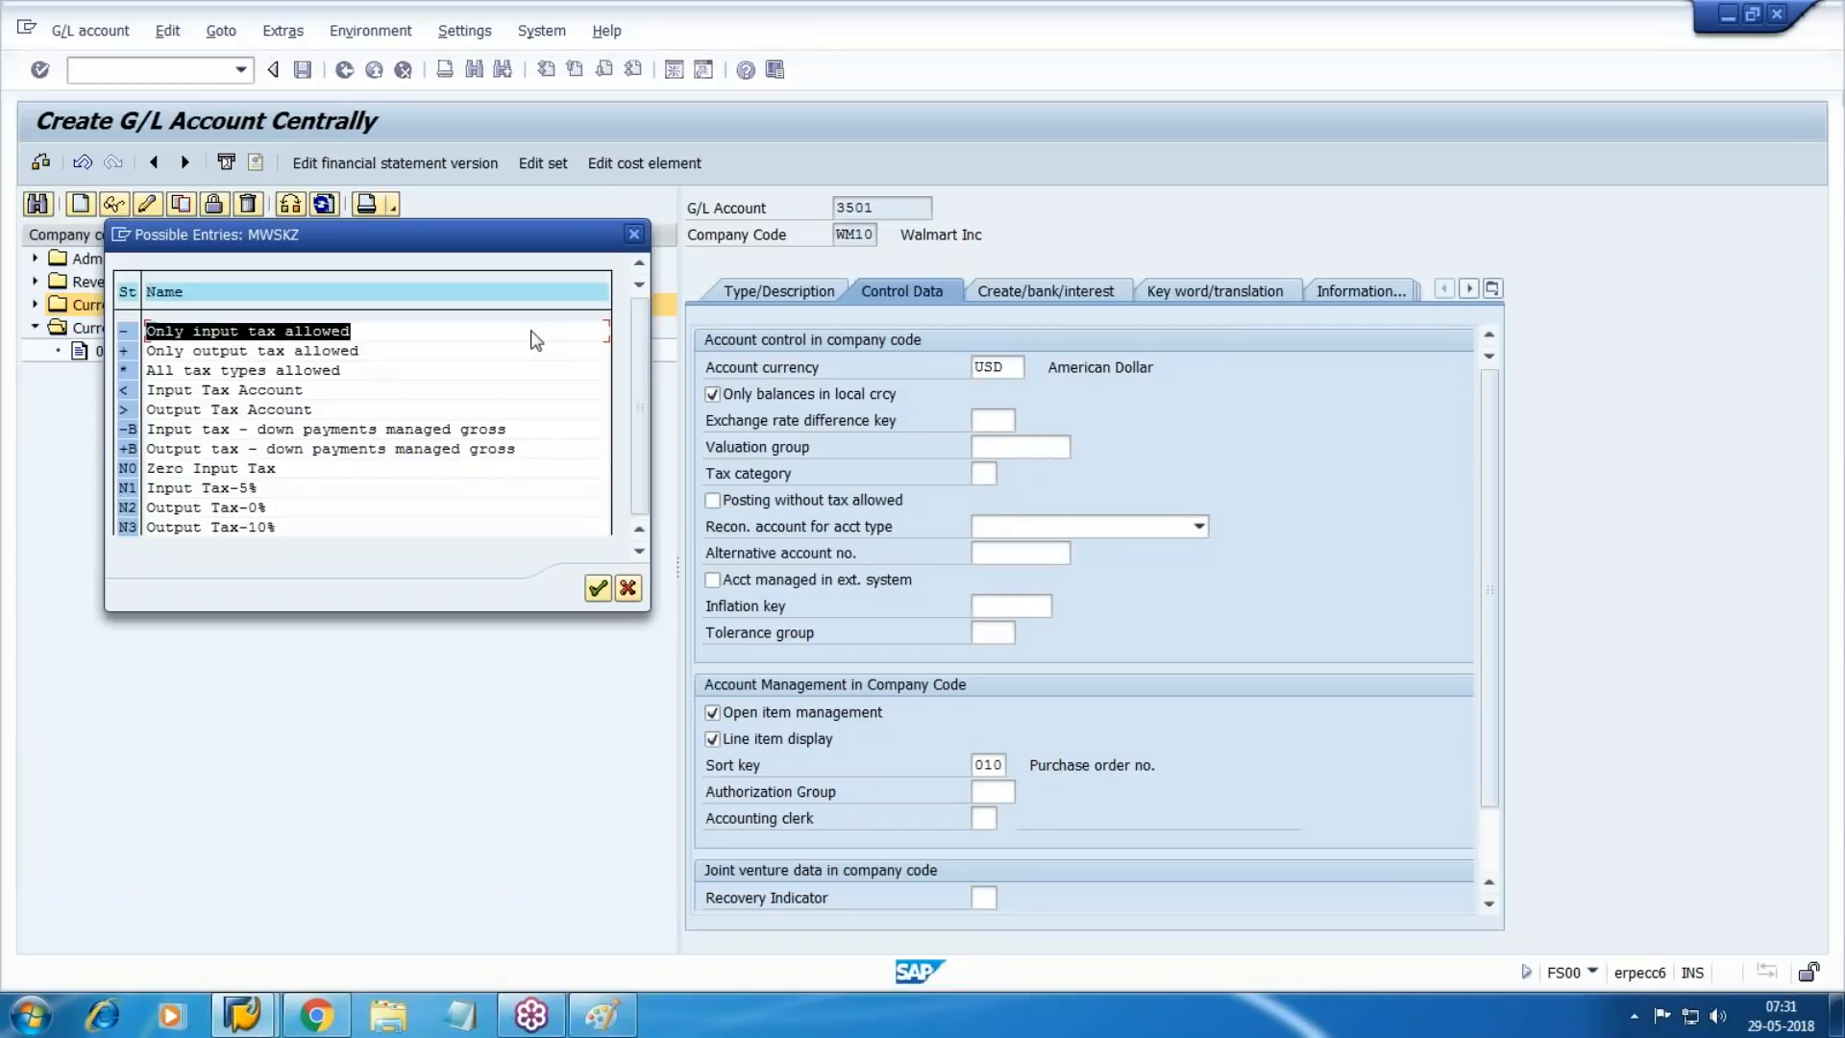
double_click(205, 337)
key(Tab)
key(space)
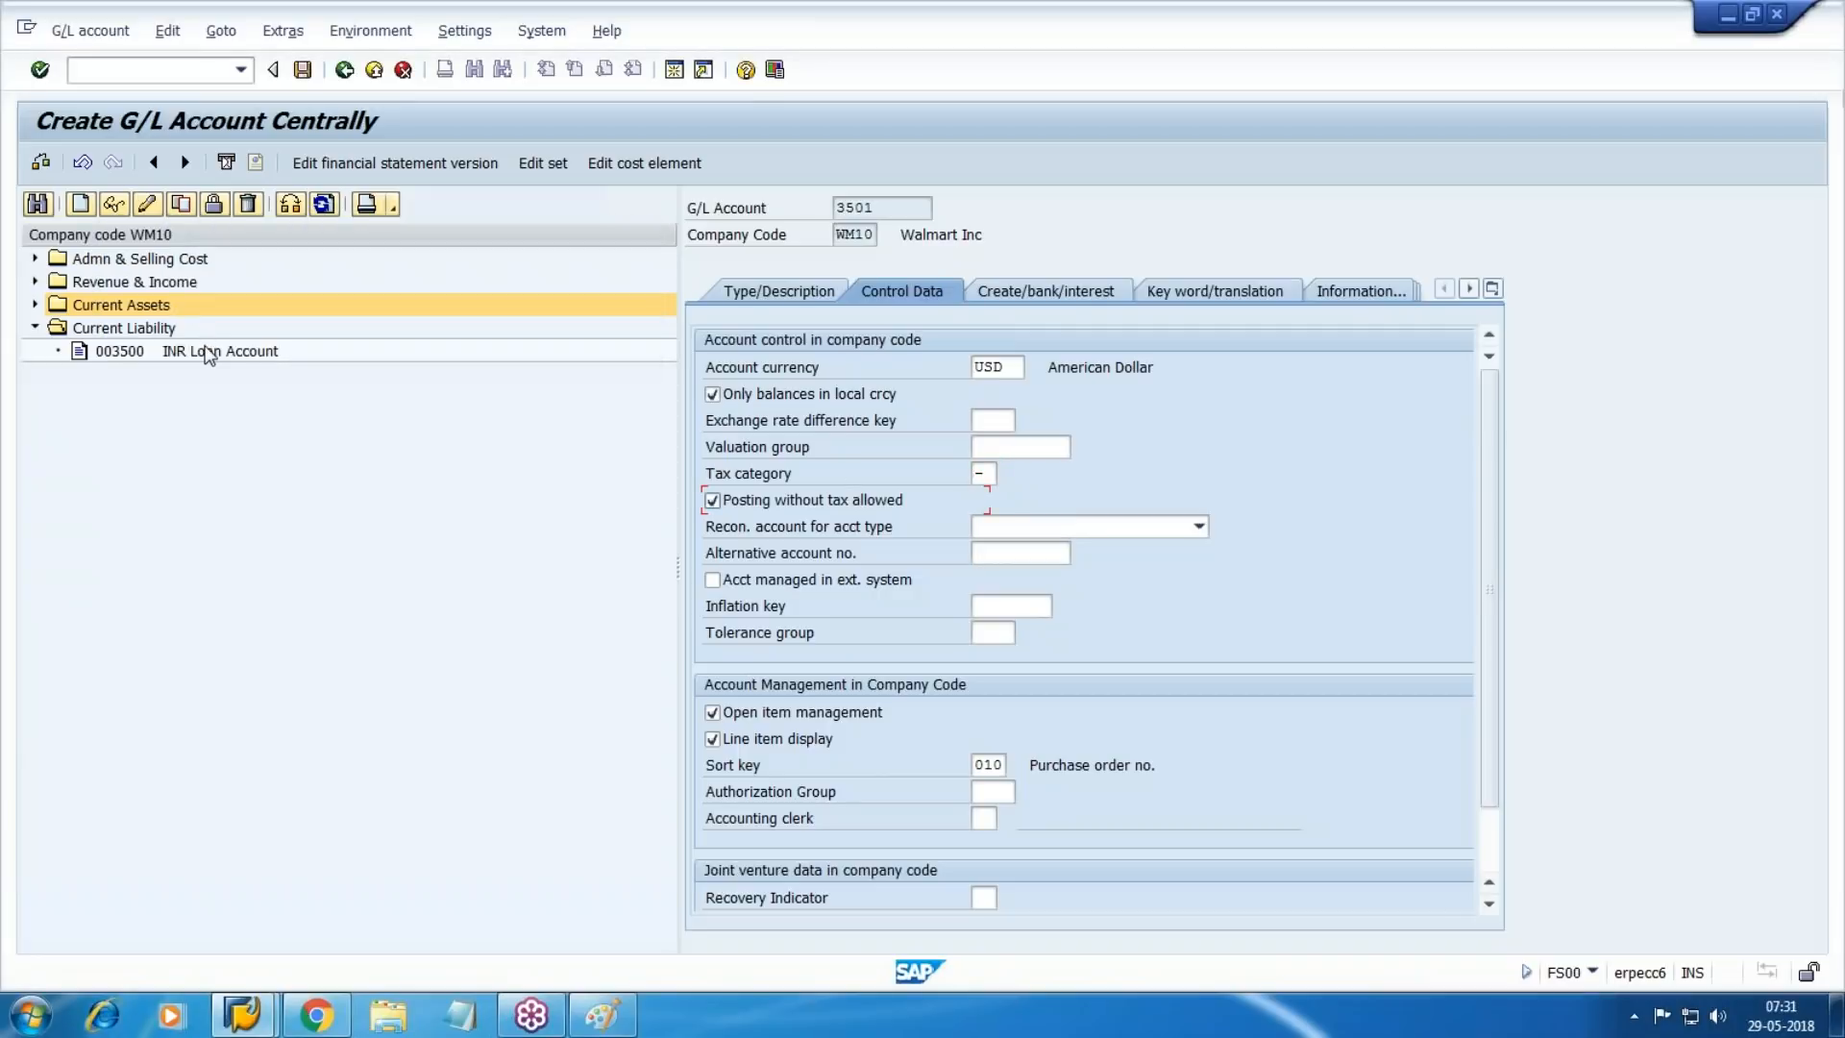
click(301, 69)
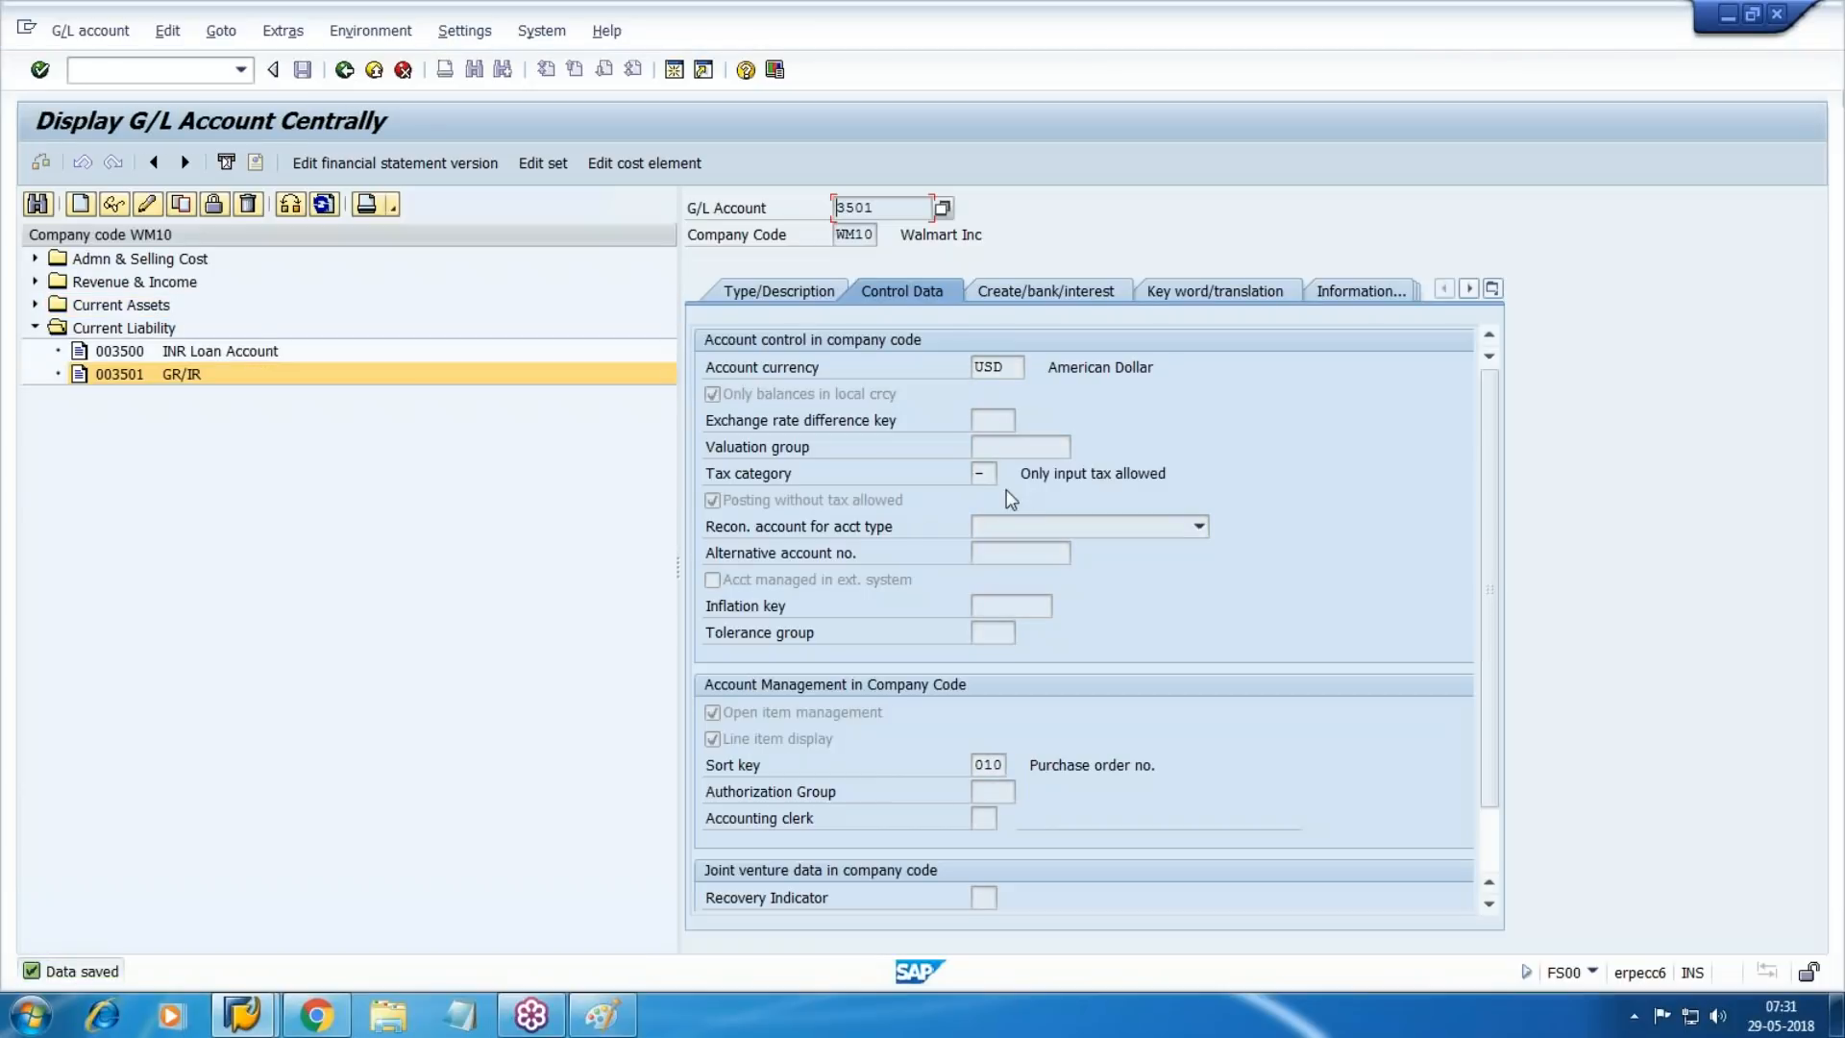
Start new G/L account 3502 as a copy of the GR/IR account 3501.
click(153, 208)
drag(263, 306, 611, 336)
text(3502)
key(Return)
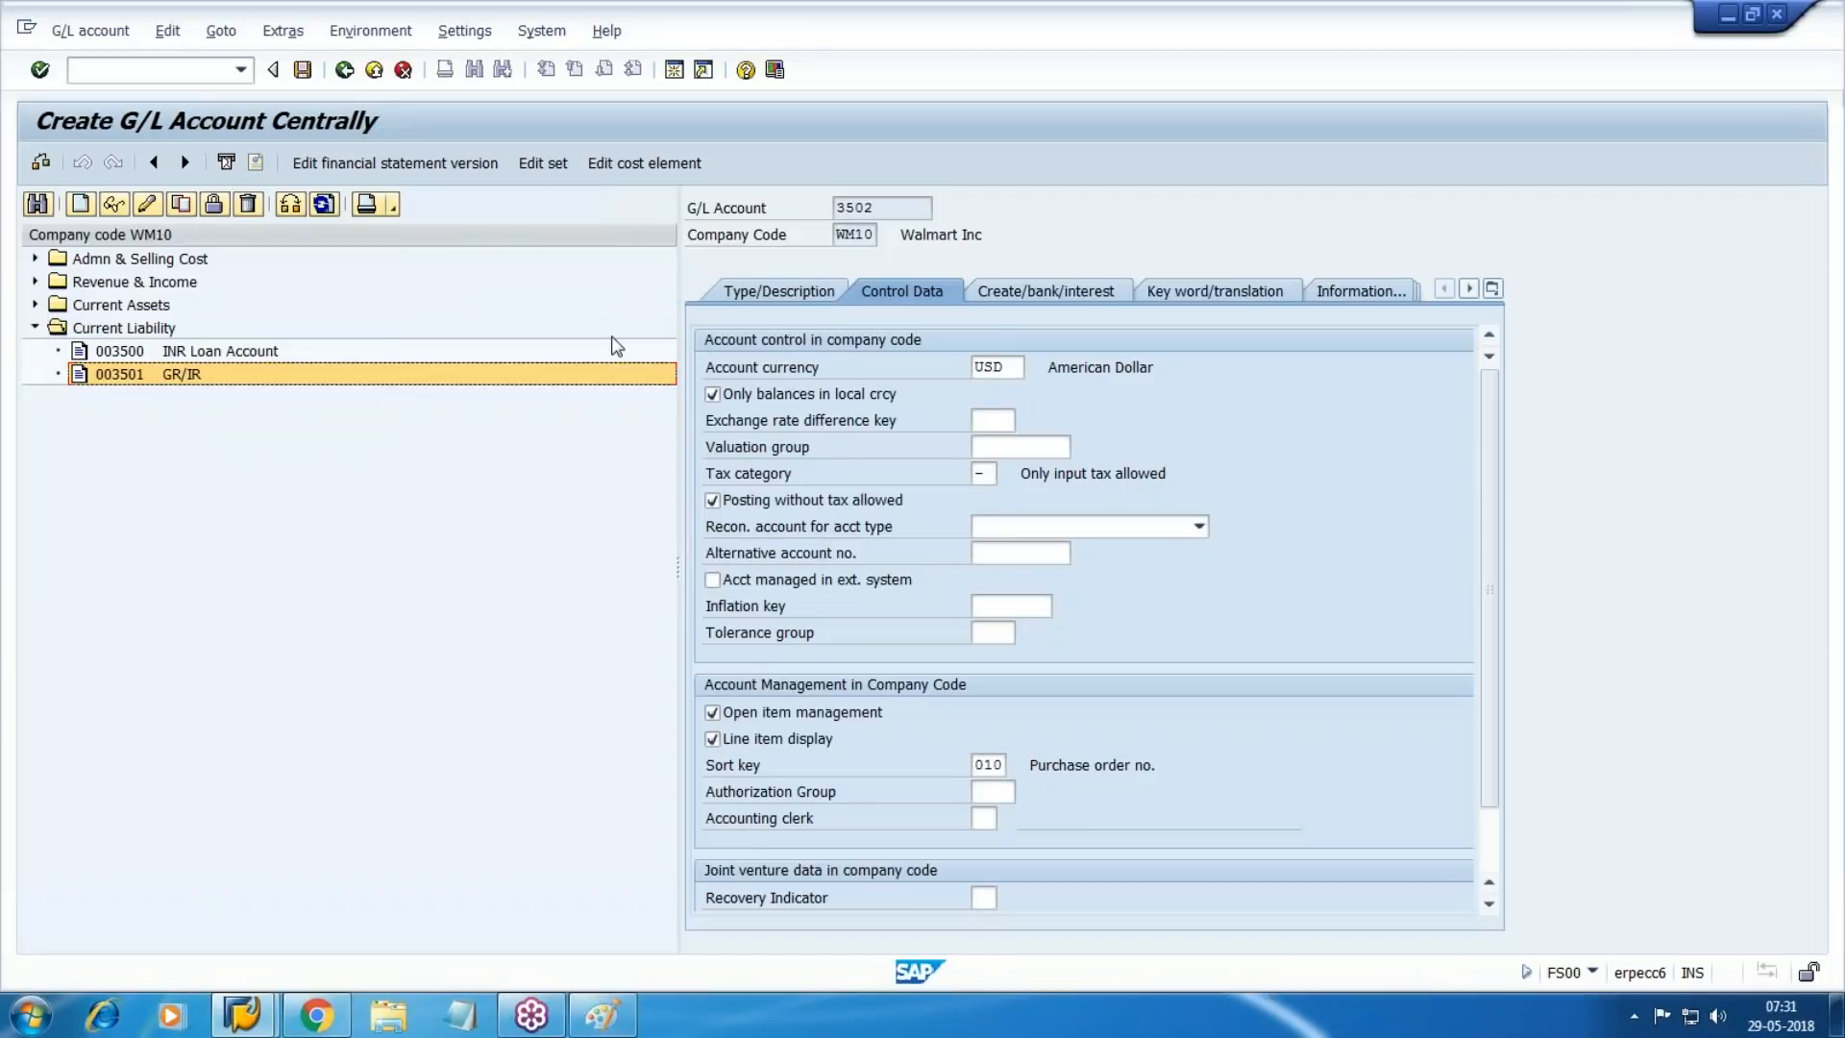
Replace the short and long texts of account 3502 with Freight Clrg and save the account.
click(773, 290)
click(1040, 499)
key(BackSpace)
key(BackSpace)
key(BackSpace)
key(BackSpace)
key(BackSpace)
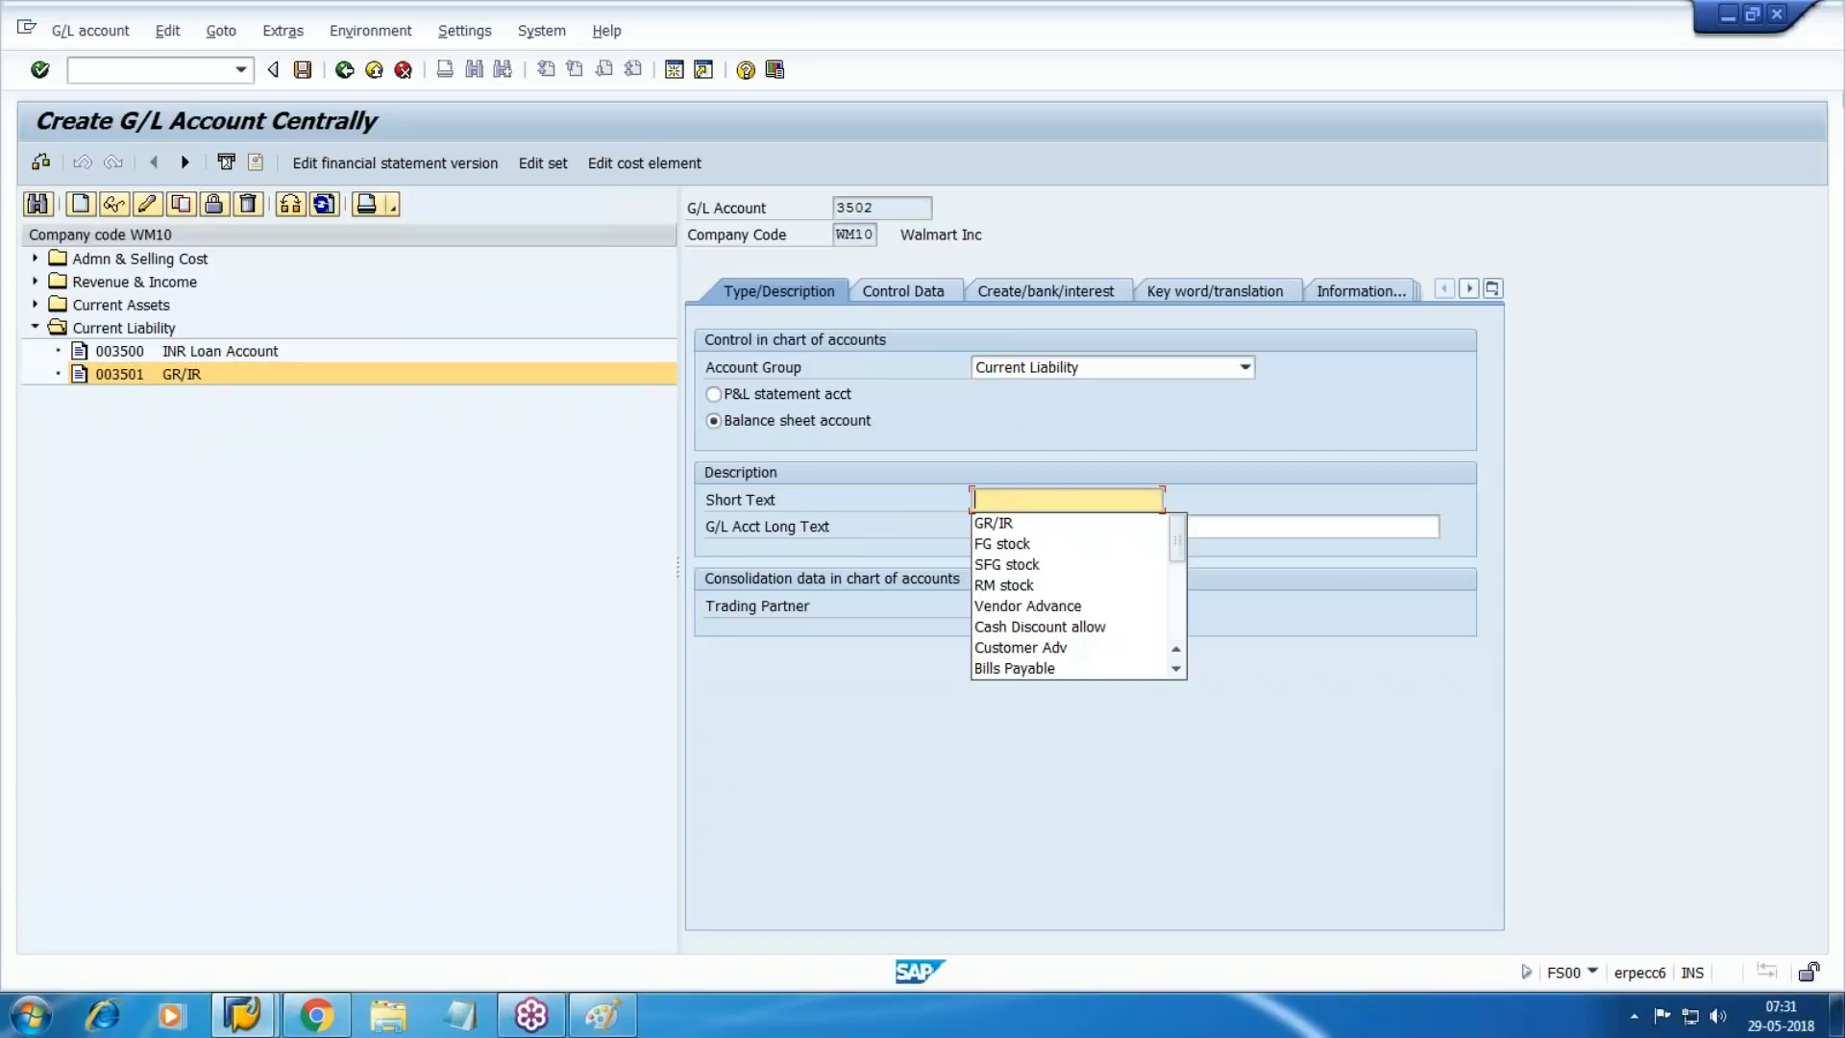
text(Fre)
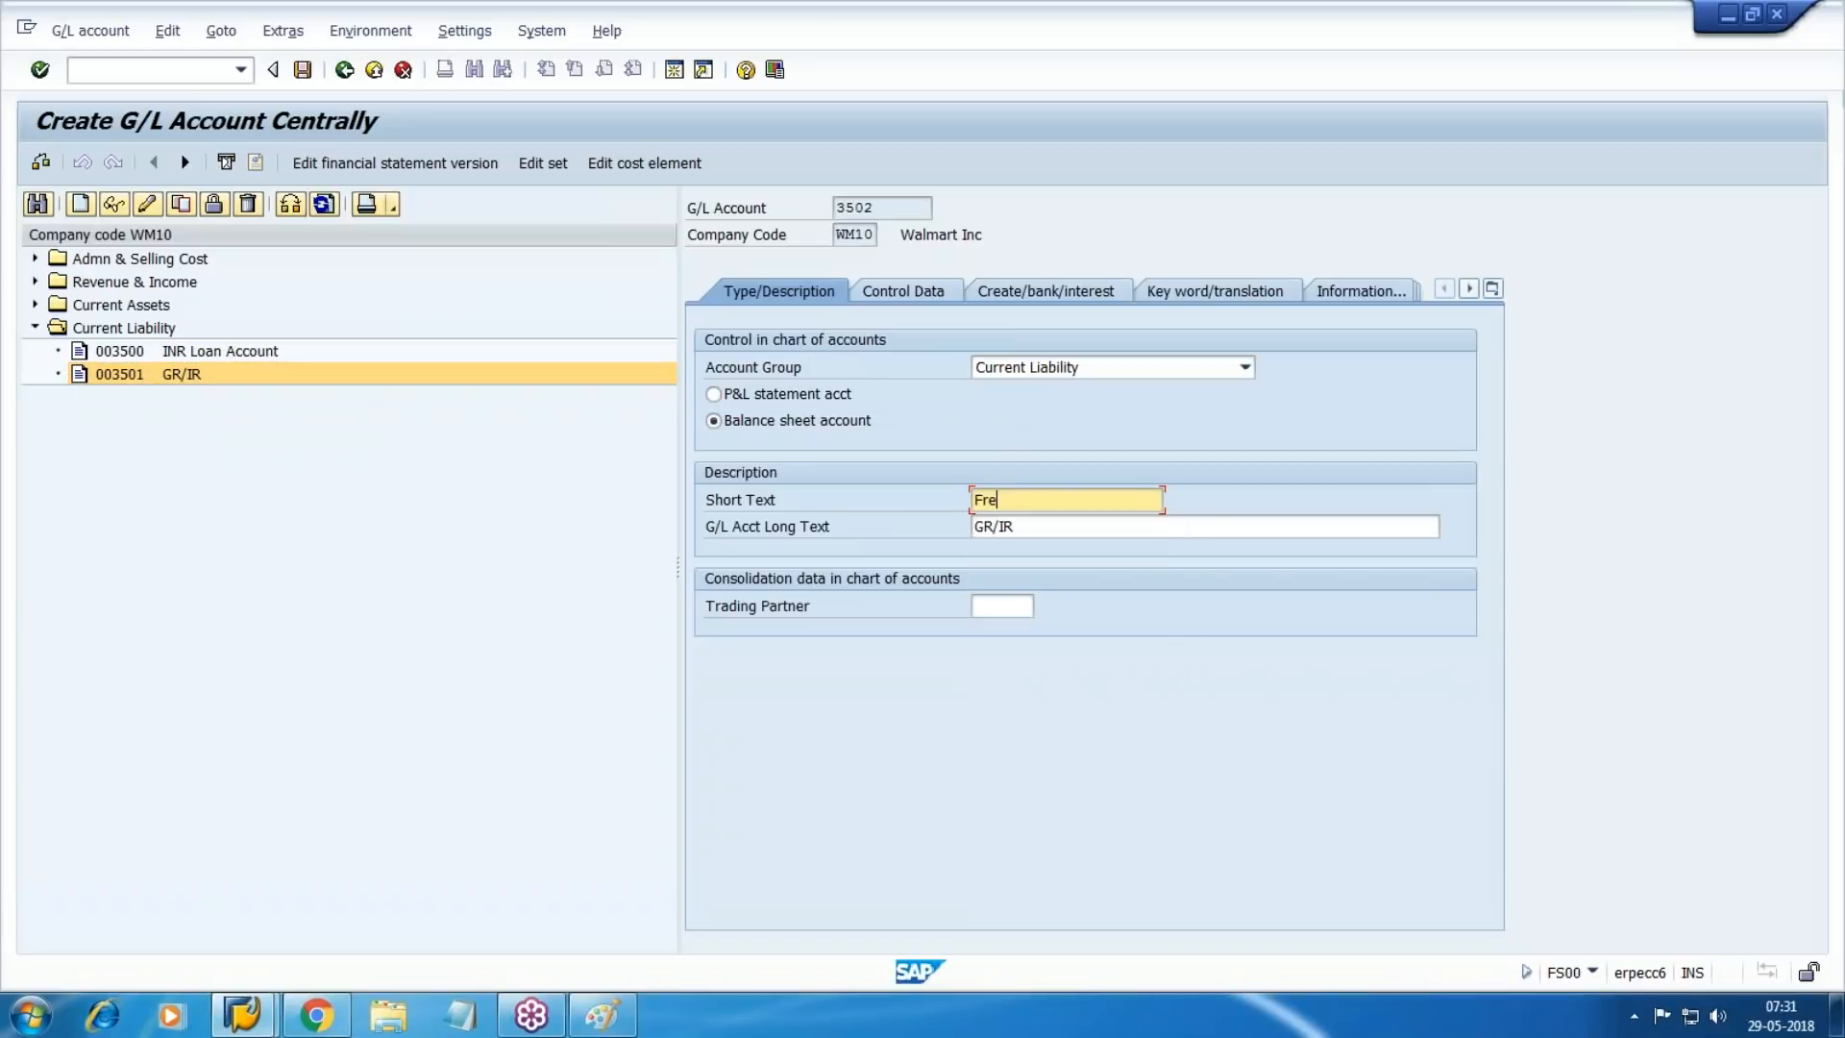
text(ight Clrg)
key(Tab)
key(shift+Tab)
key(ctrl+c)
key(Tab)
key(ctrl+v)
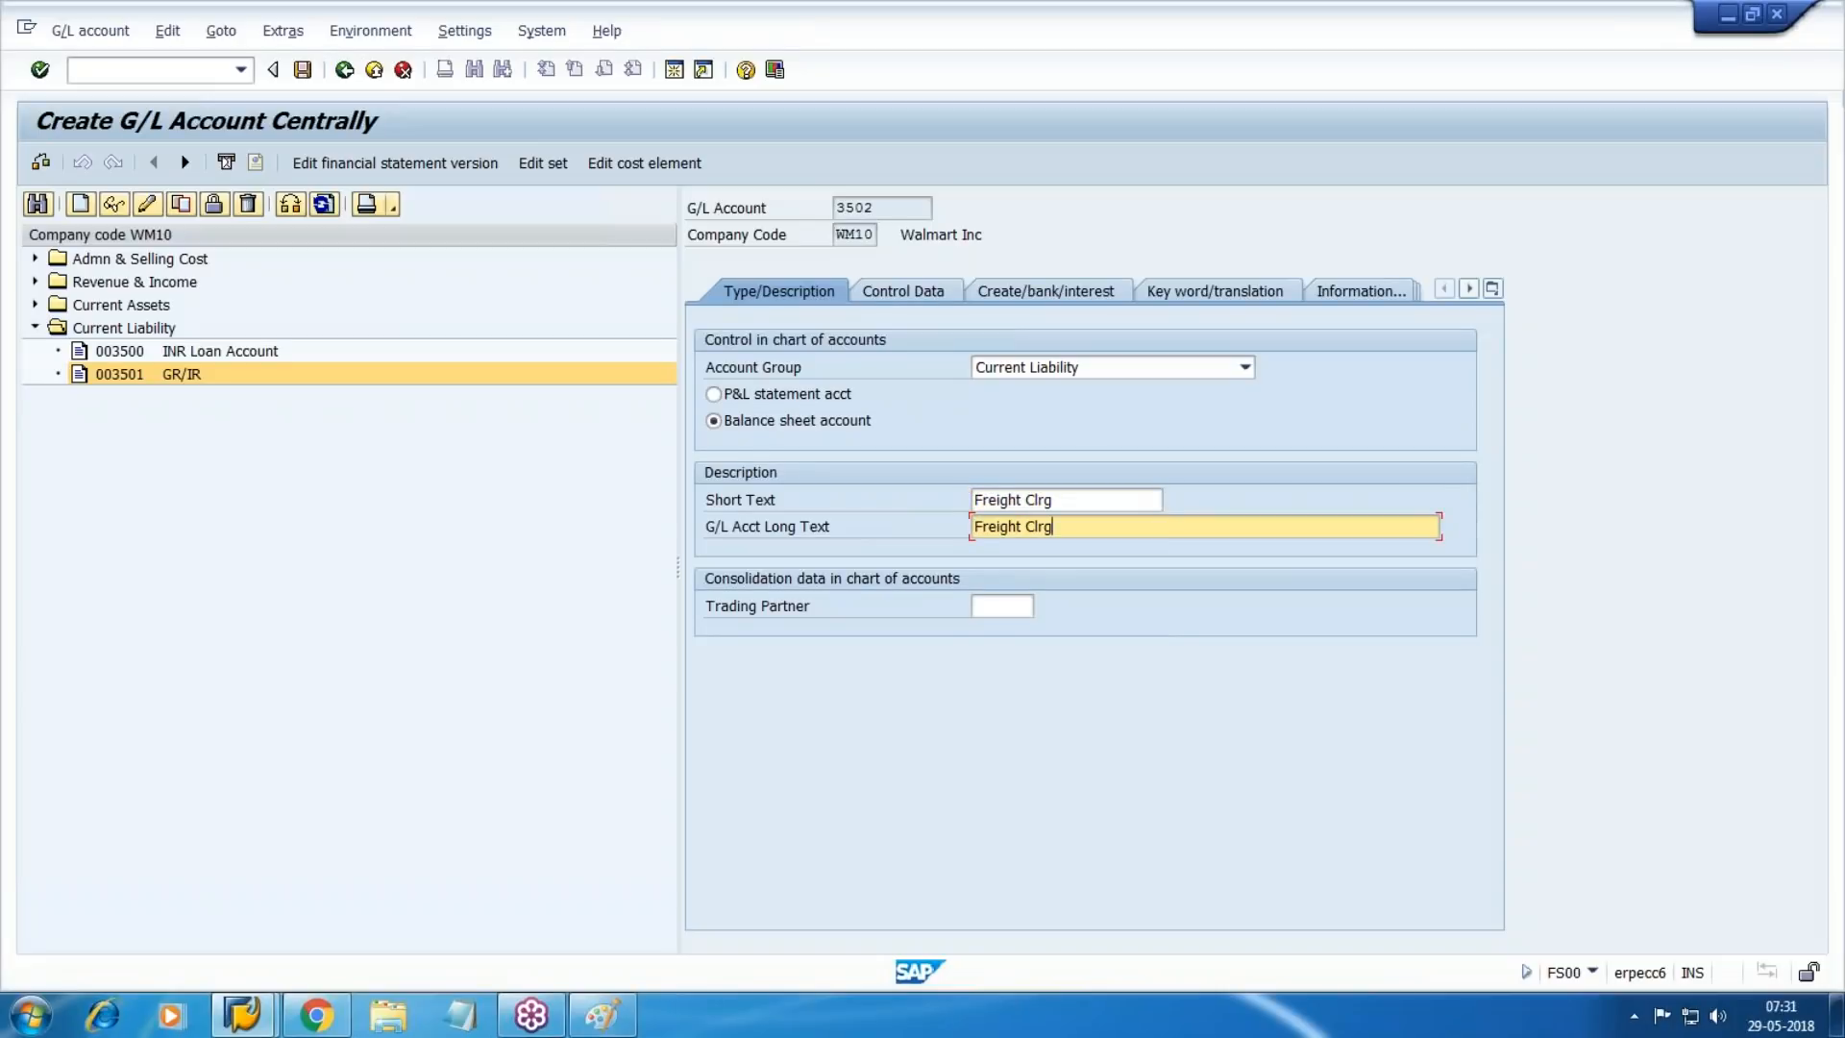
key(ctrl+s)
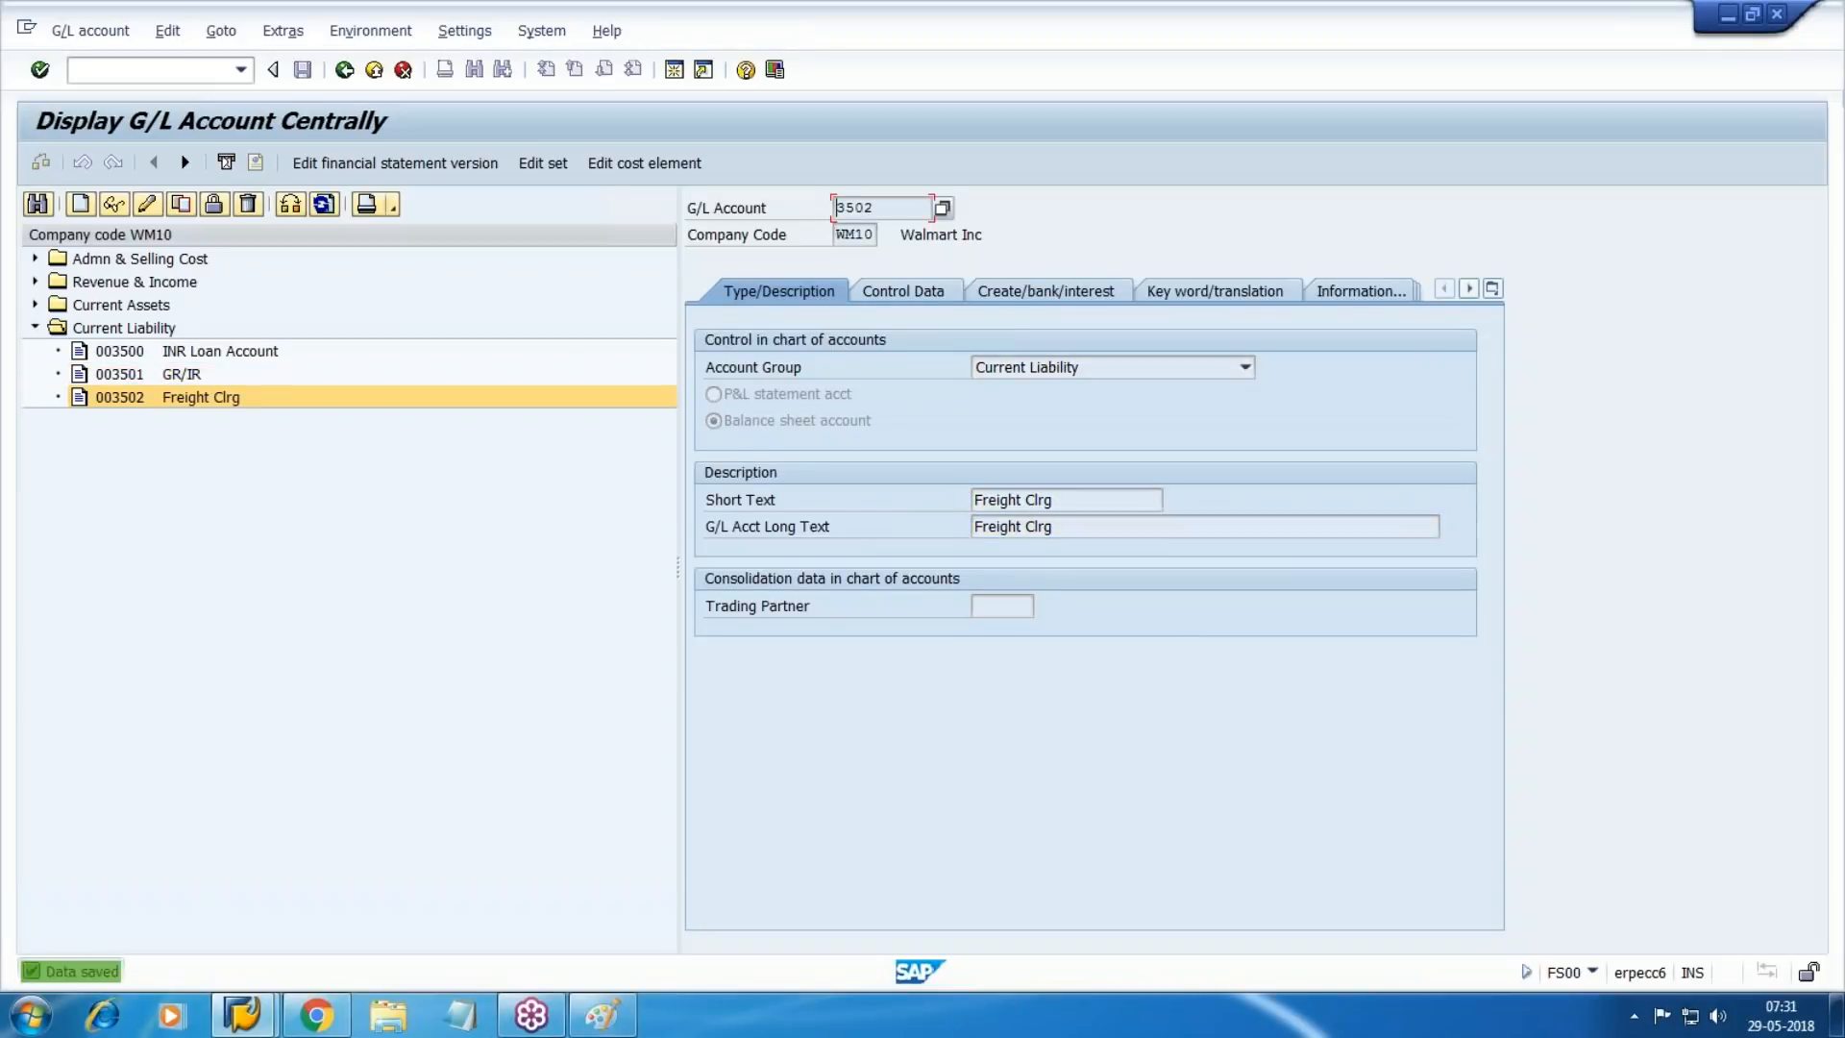
Change the field status group of account 3502 to G017 (Freight/customs provisions/clearing (MM)), save, and collapse the Current Liability folder.
click(147, 205)
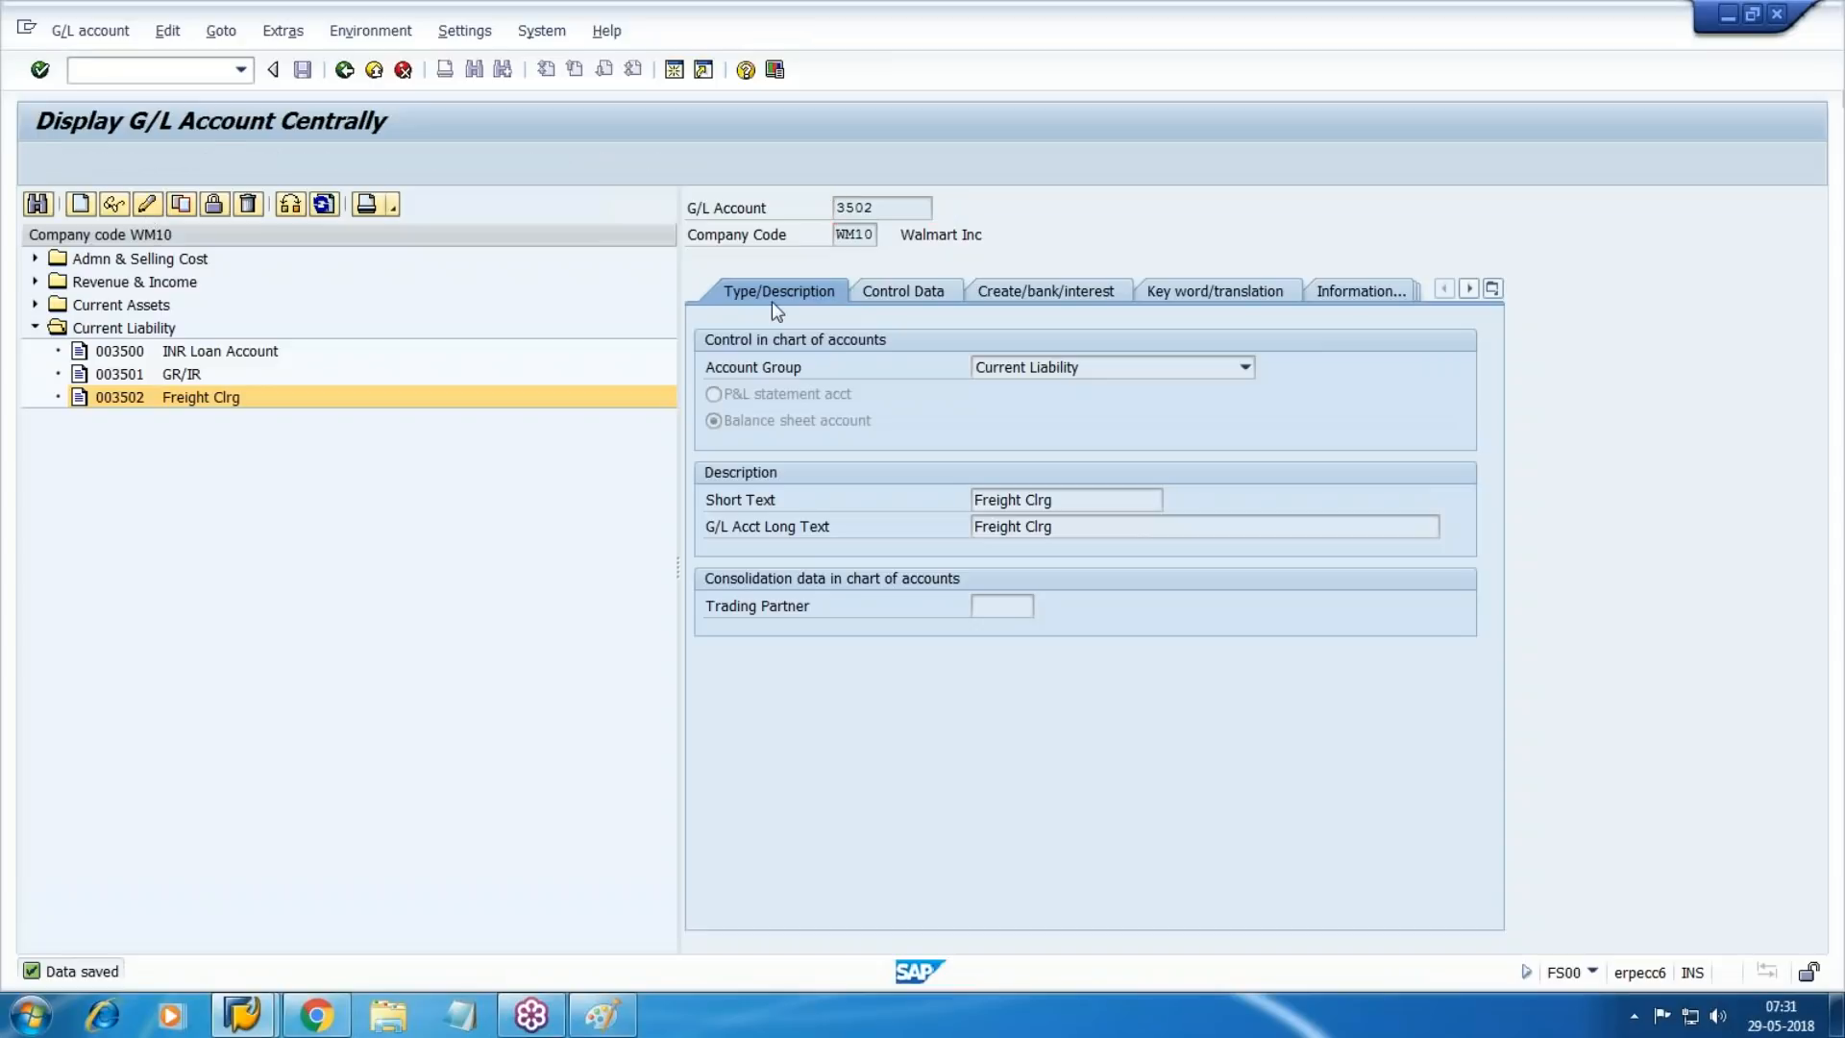
click(1012, 289)
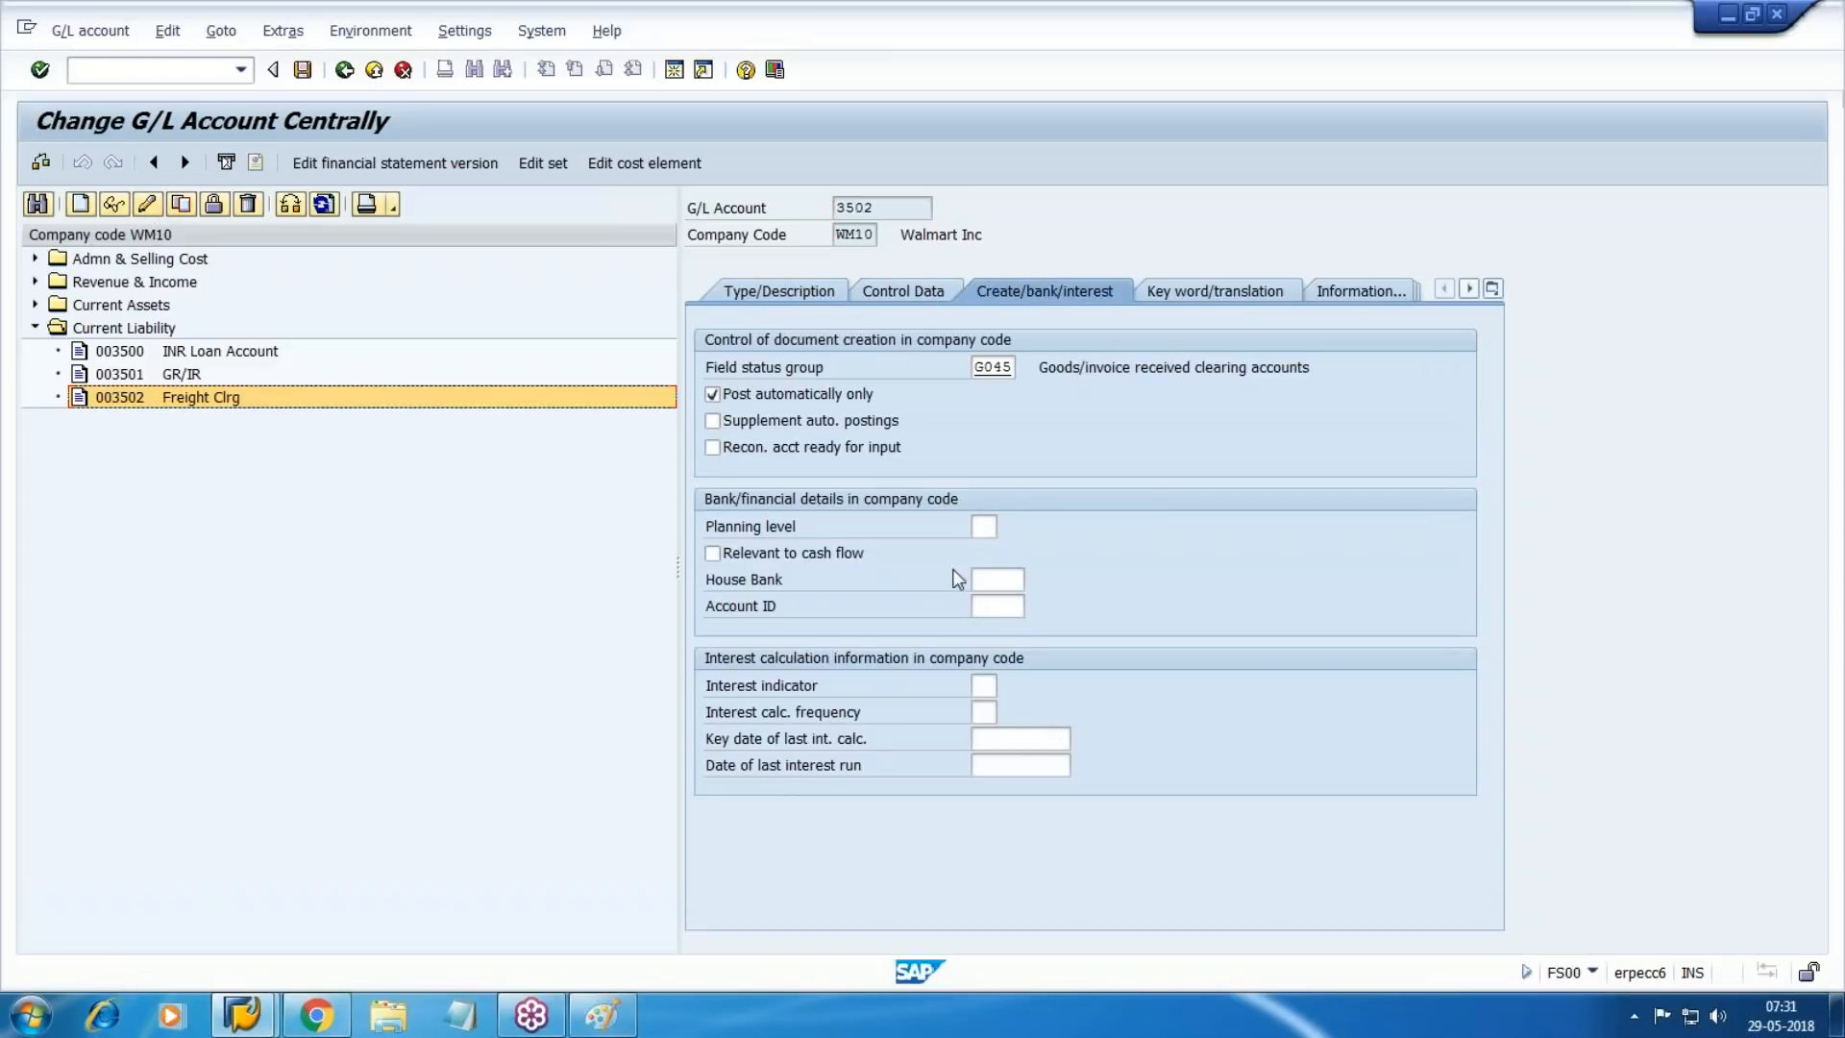
click(1007, 366)
click(1024, 366)
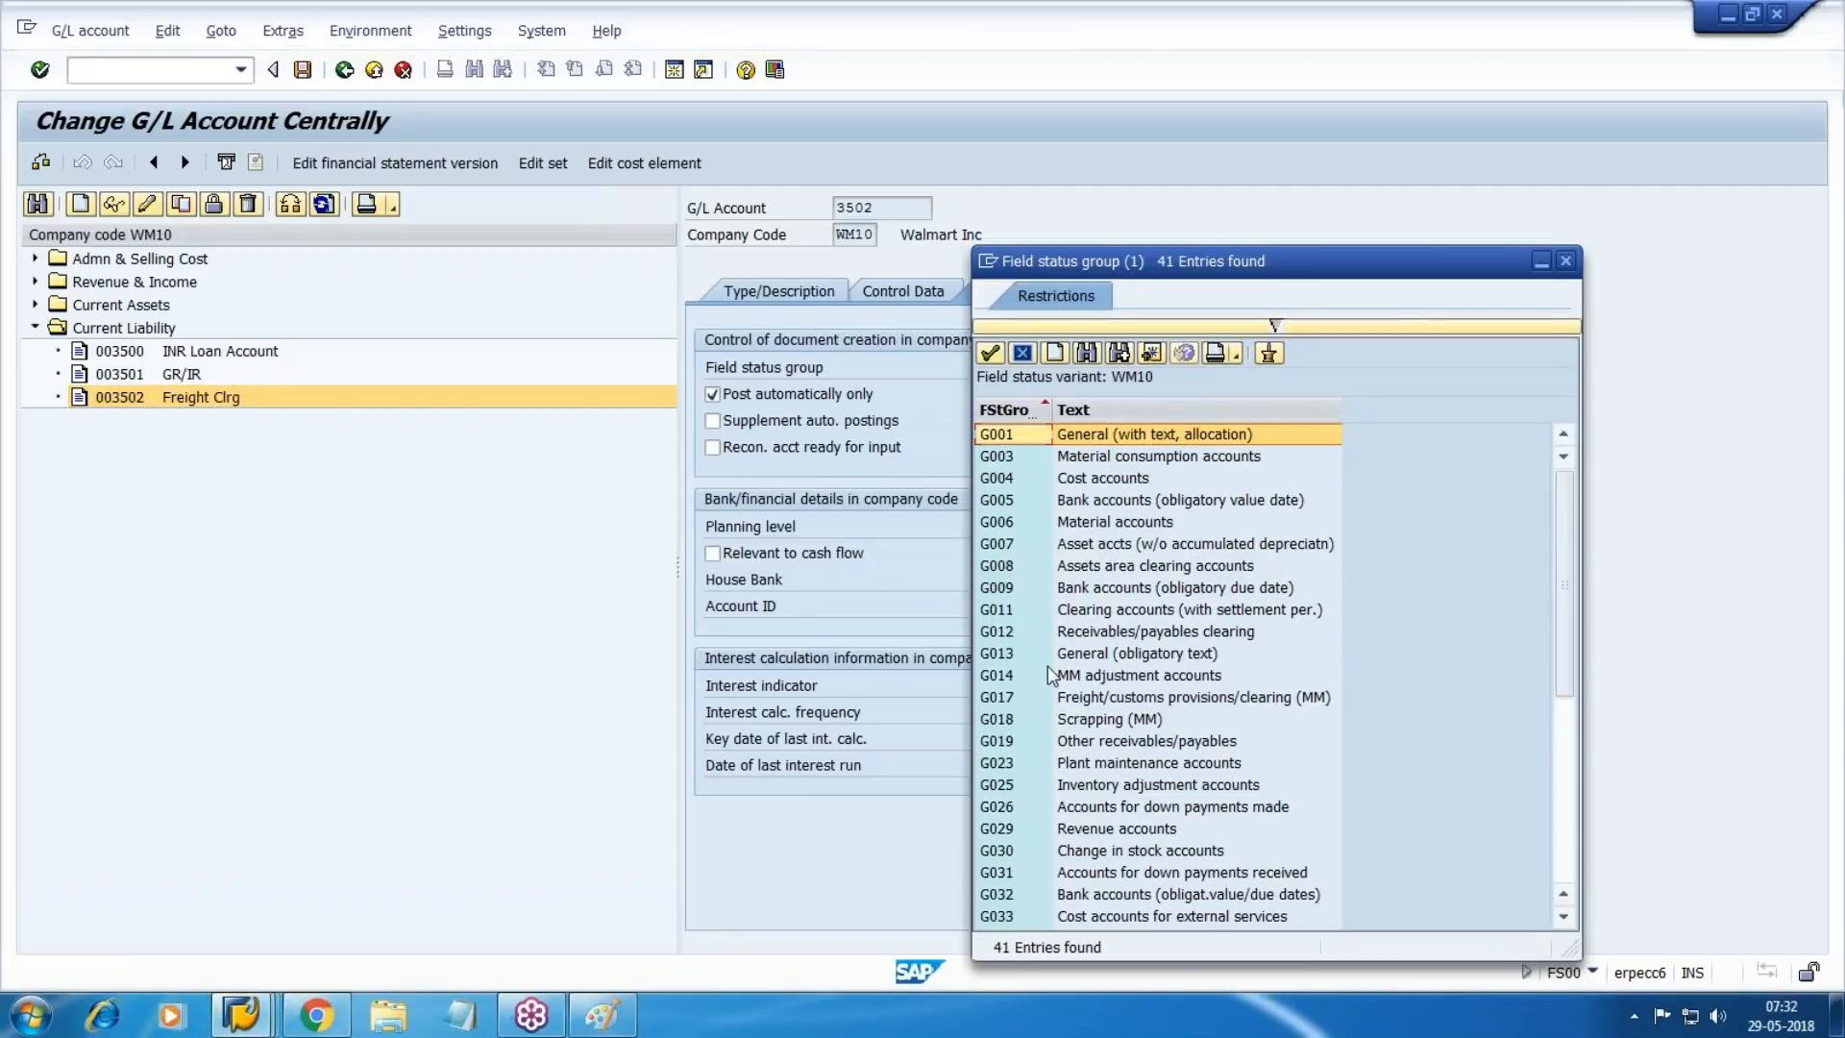
click(1197, 705)
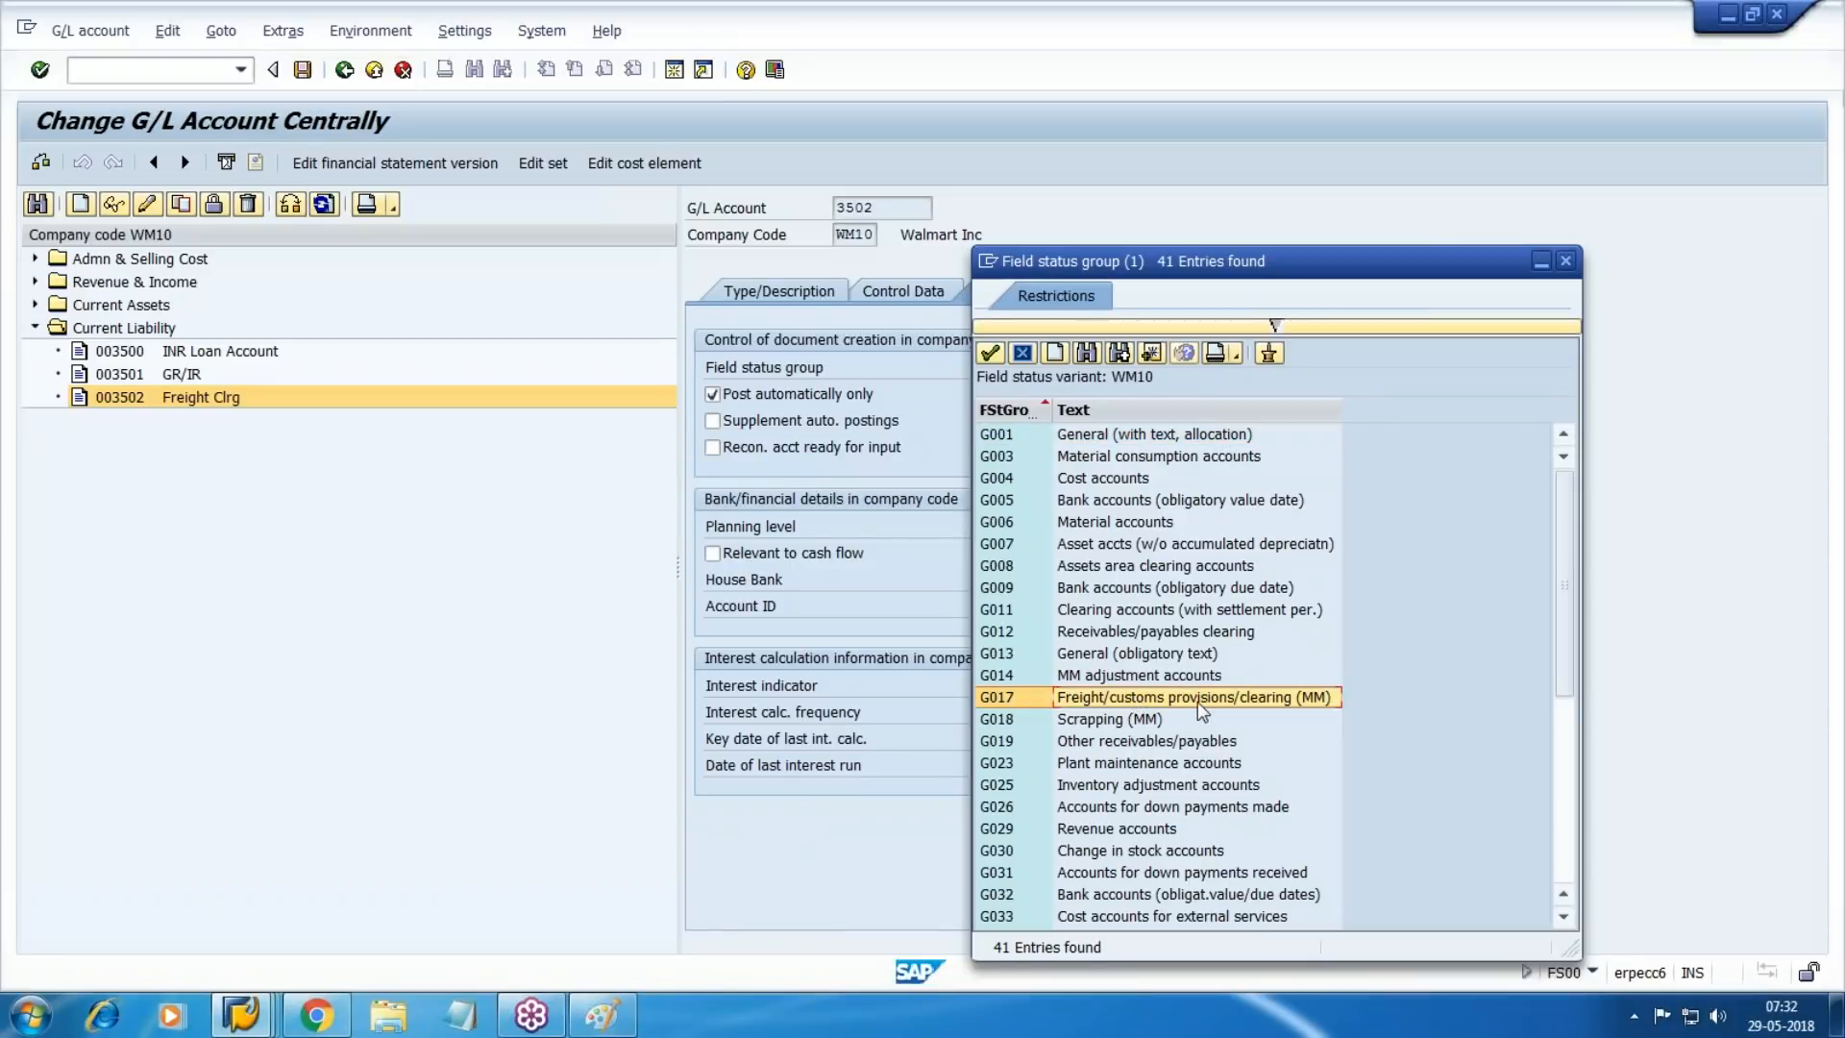
double_click(1197, 696)
key(ctrl+s)
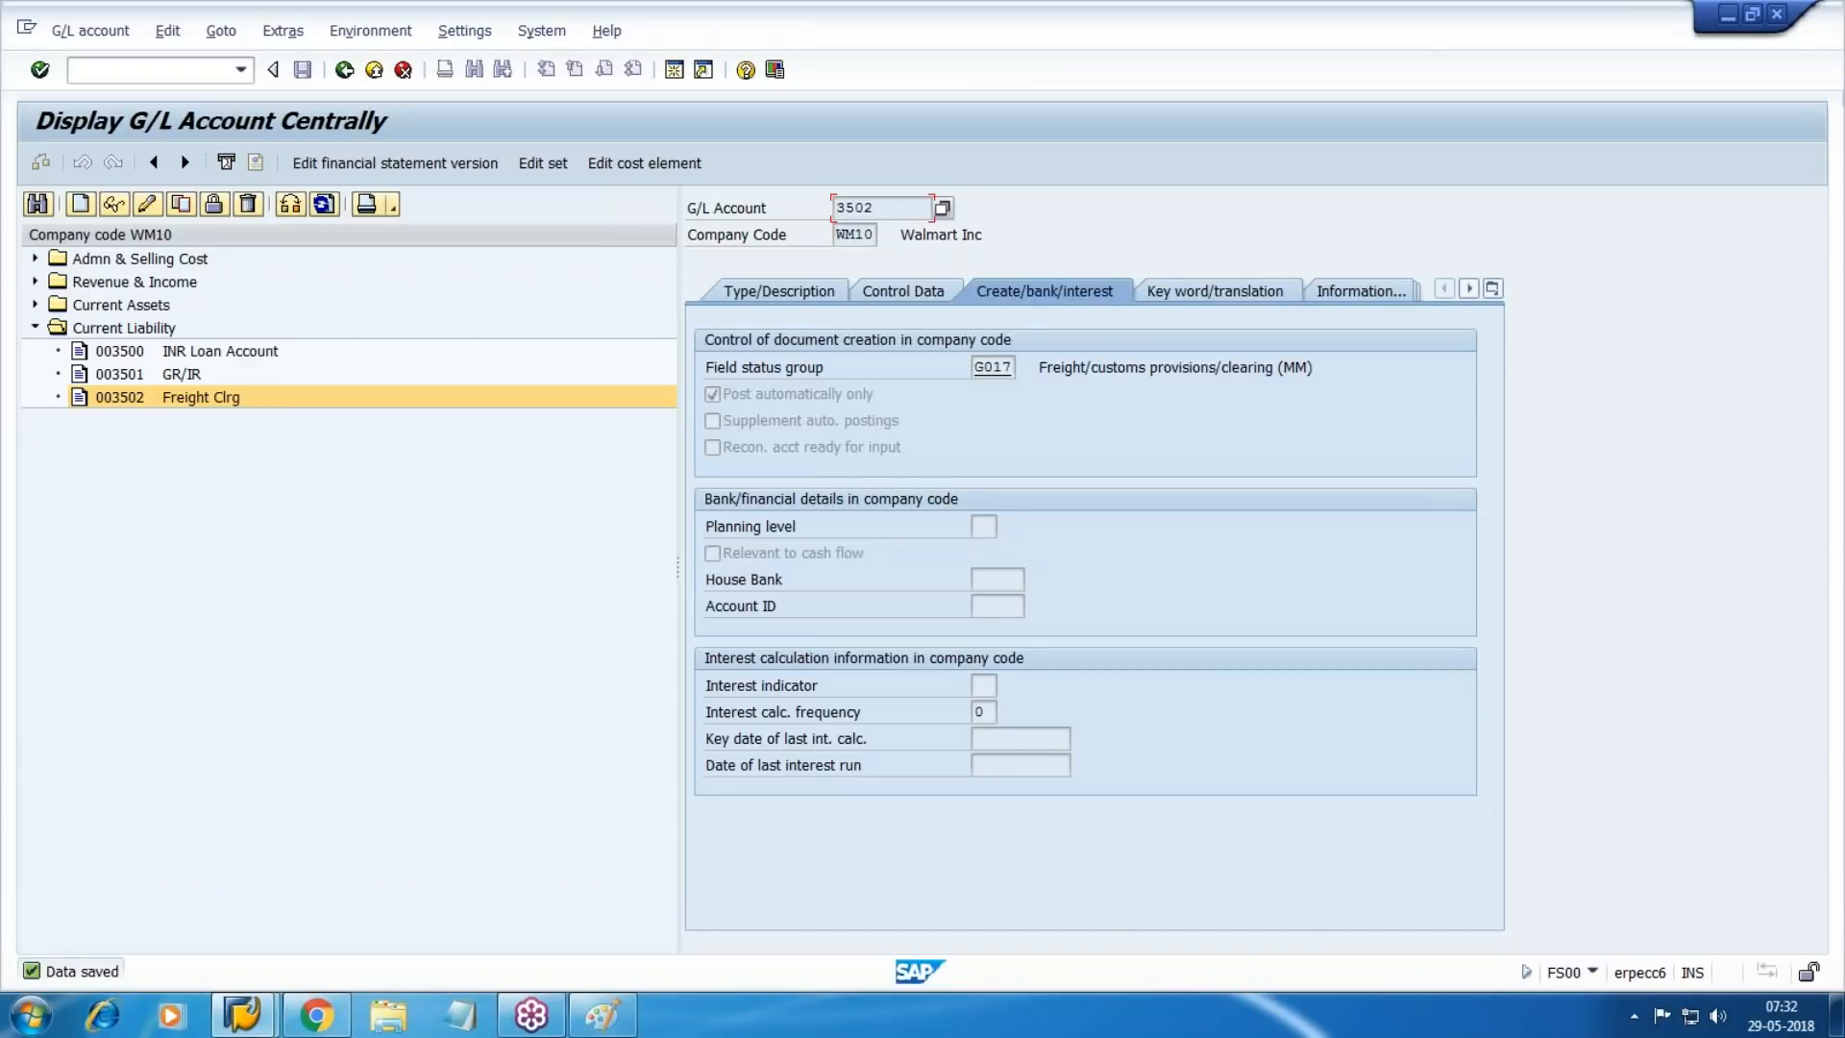
click(37, 328)
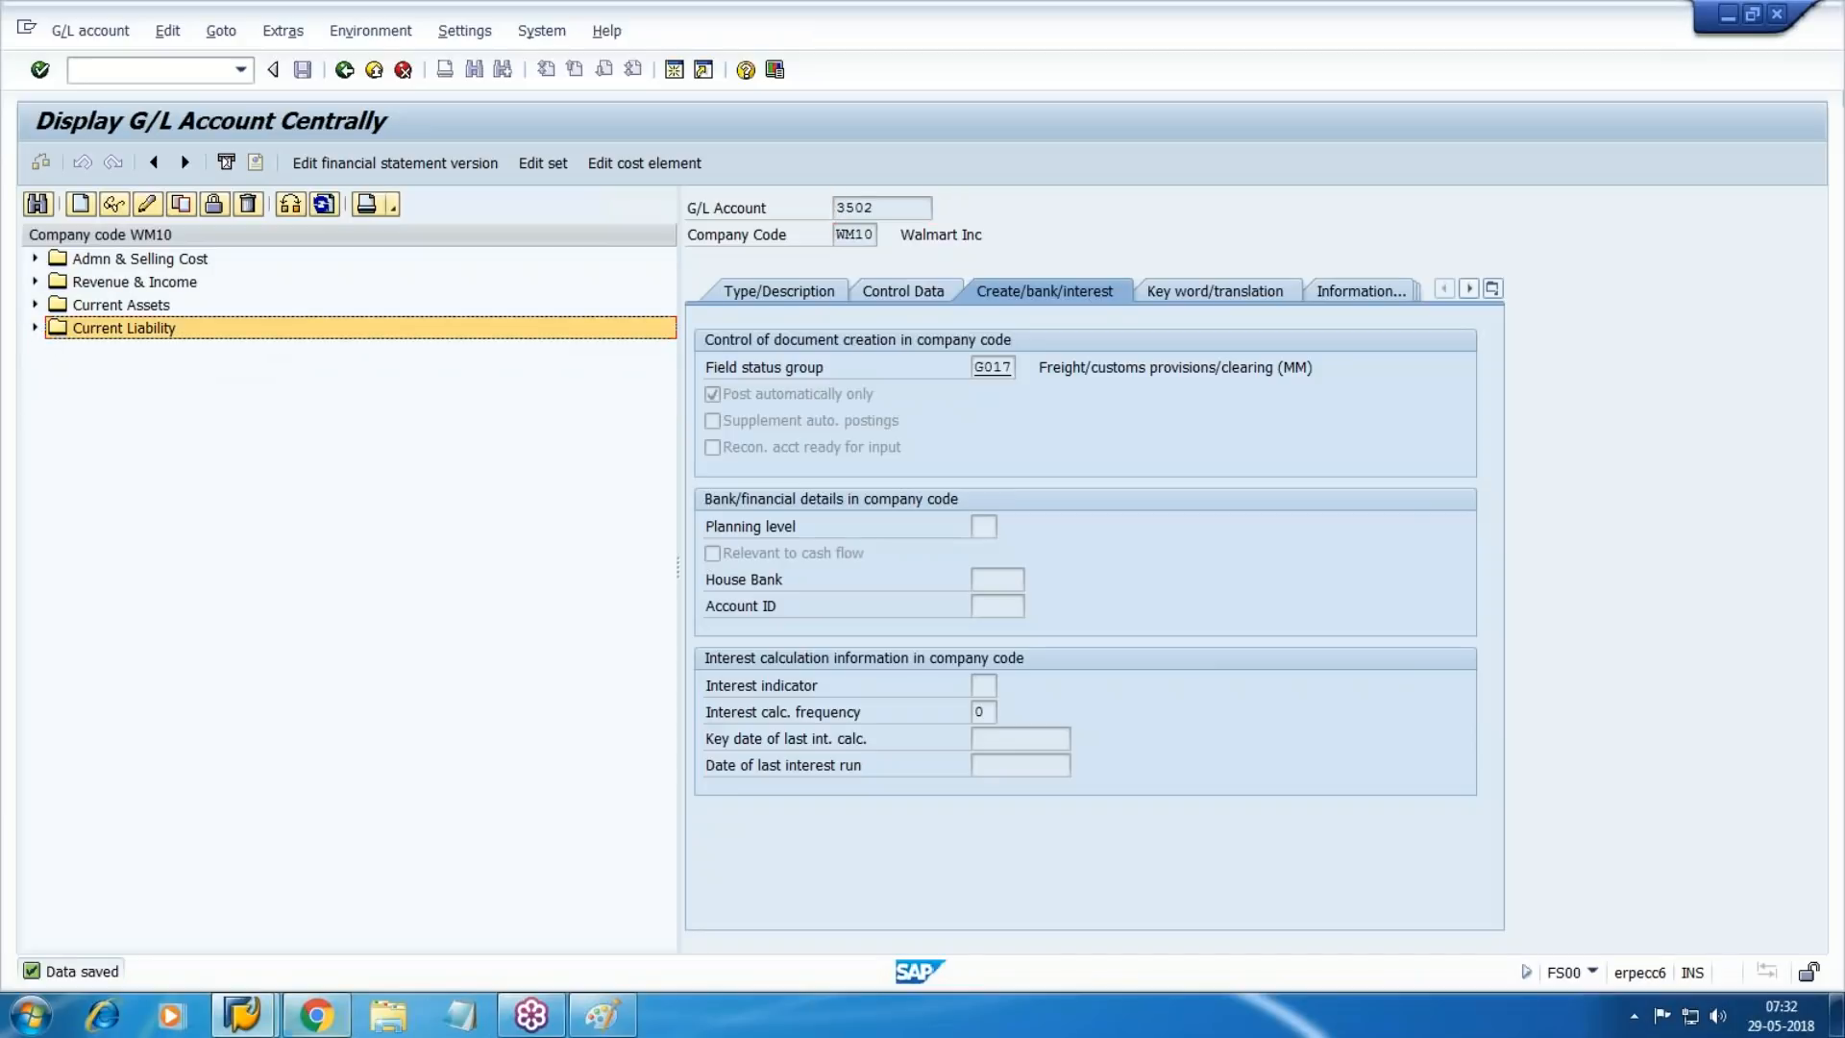
Switch to the working notes in Chrome and add 100 @ 60 to the RM stock Dr line.
click(315, 1014)
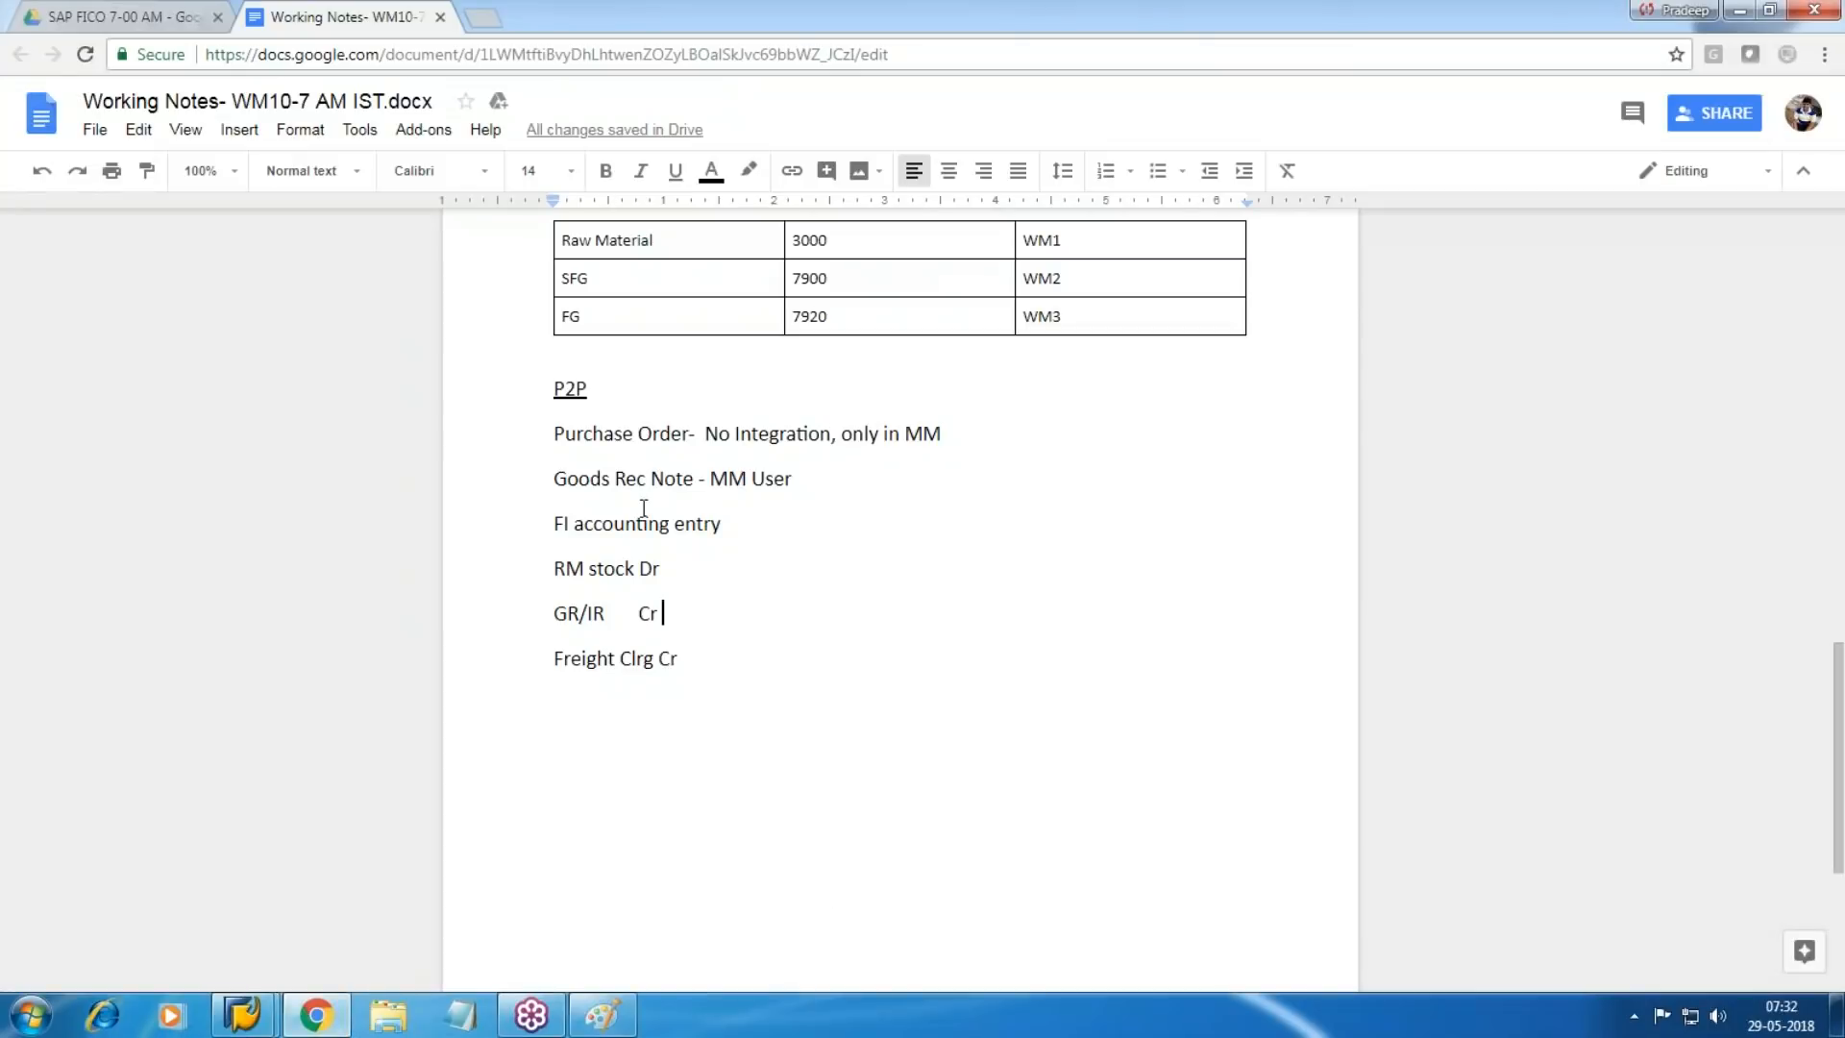
click(671, 568)
text(100)
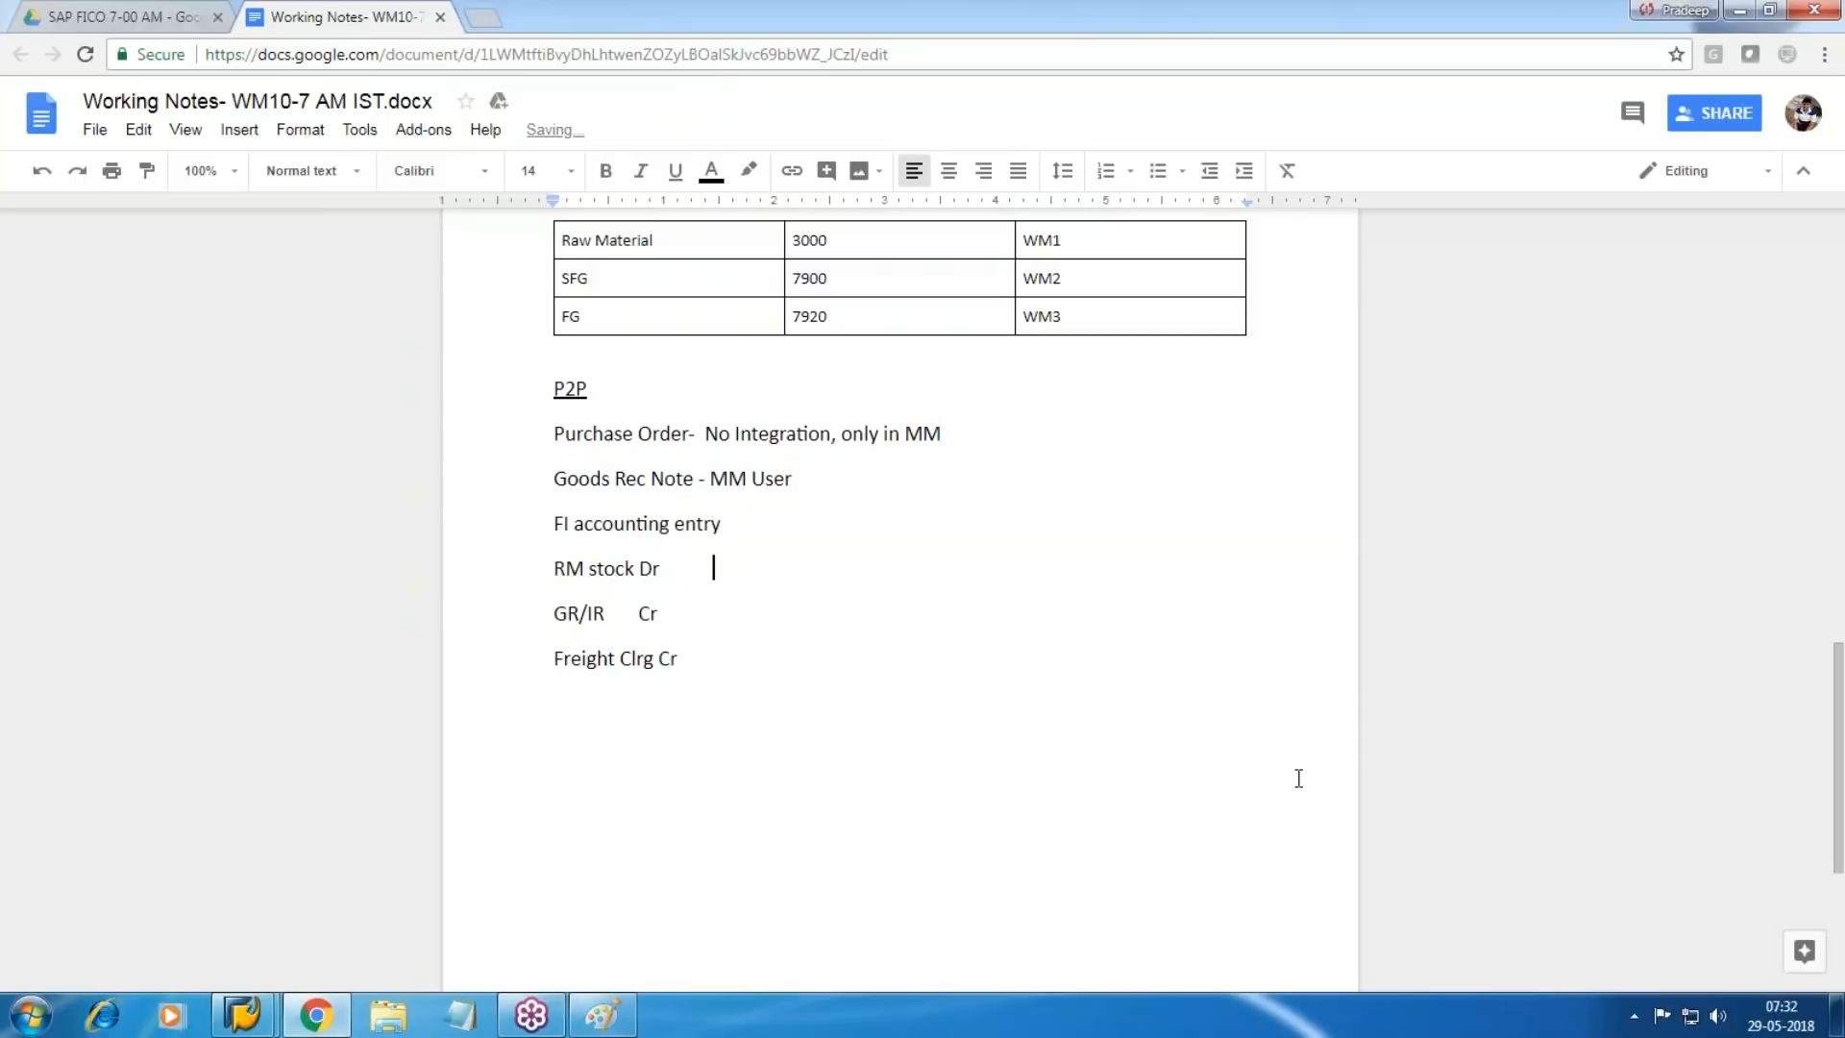
text(  @  60)
Enter the amounts of the goods receipt entry: RM stock Dr 6000, GR/IR Cr 6000 and Freight Clrg Cr 100.
key(Left)
key(Left)
key(Left)
key(Left)
key(Left)
key(Left)
key(Left)
key(Left)
key(Left)
key(Left)
key(Left)
key(Left)
key(Left)
key(Left)
key(Left)
key(Left)
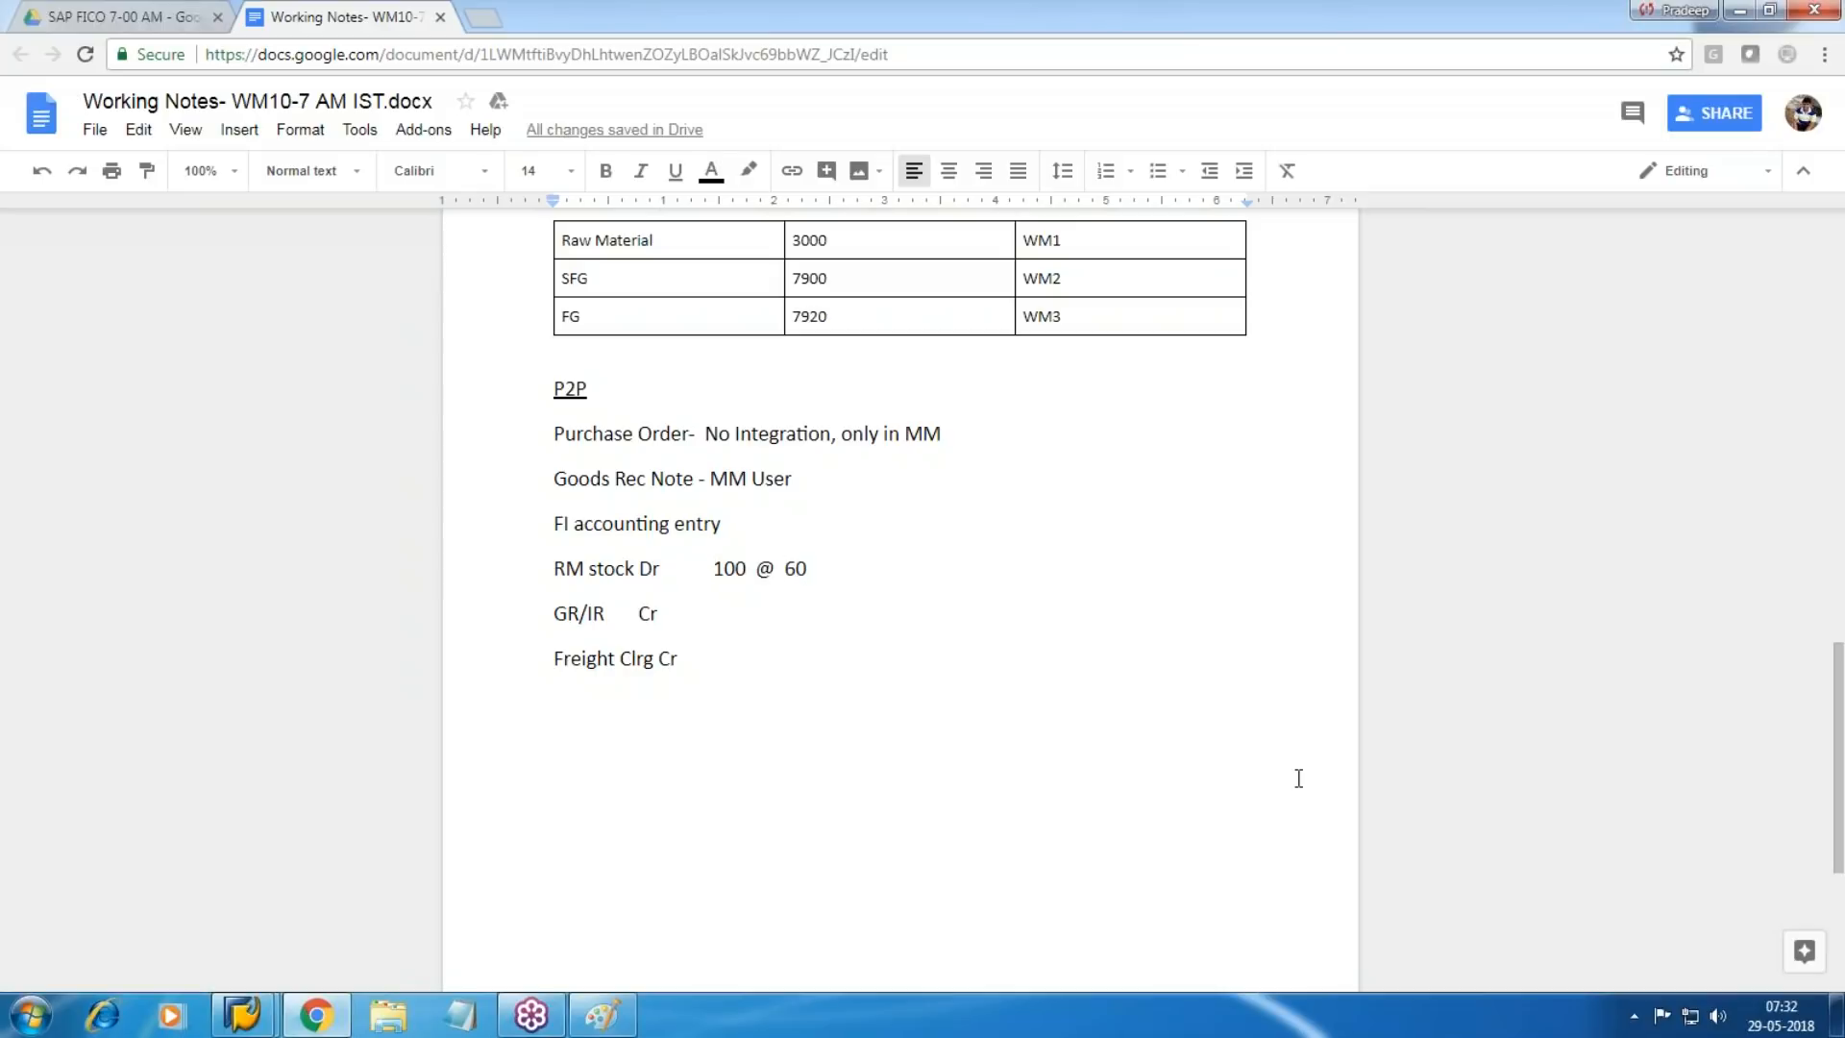
text(600)
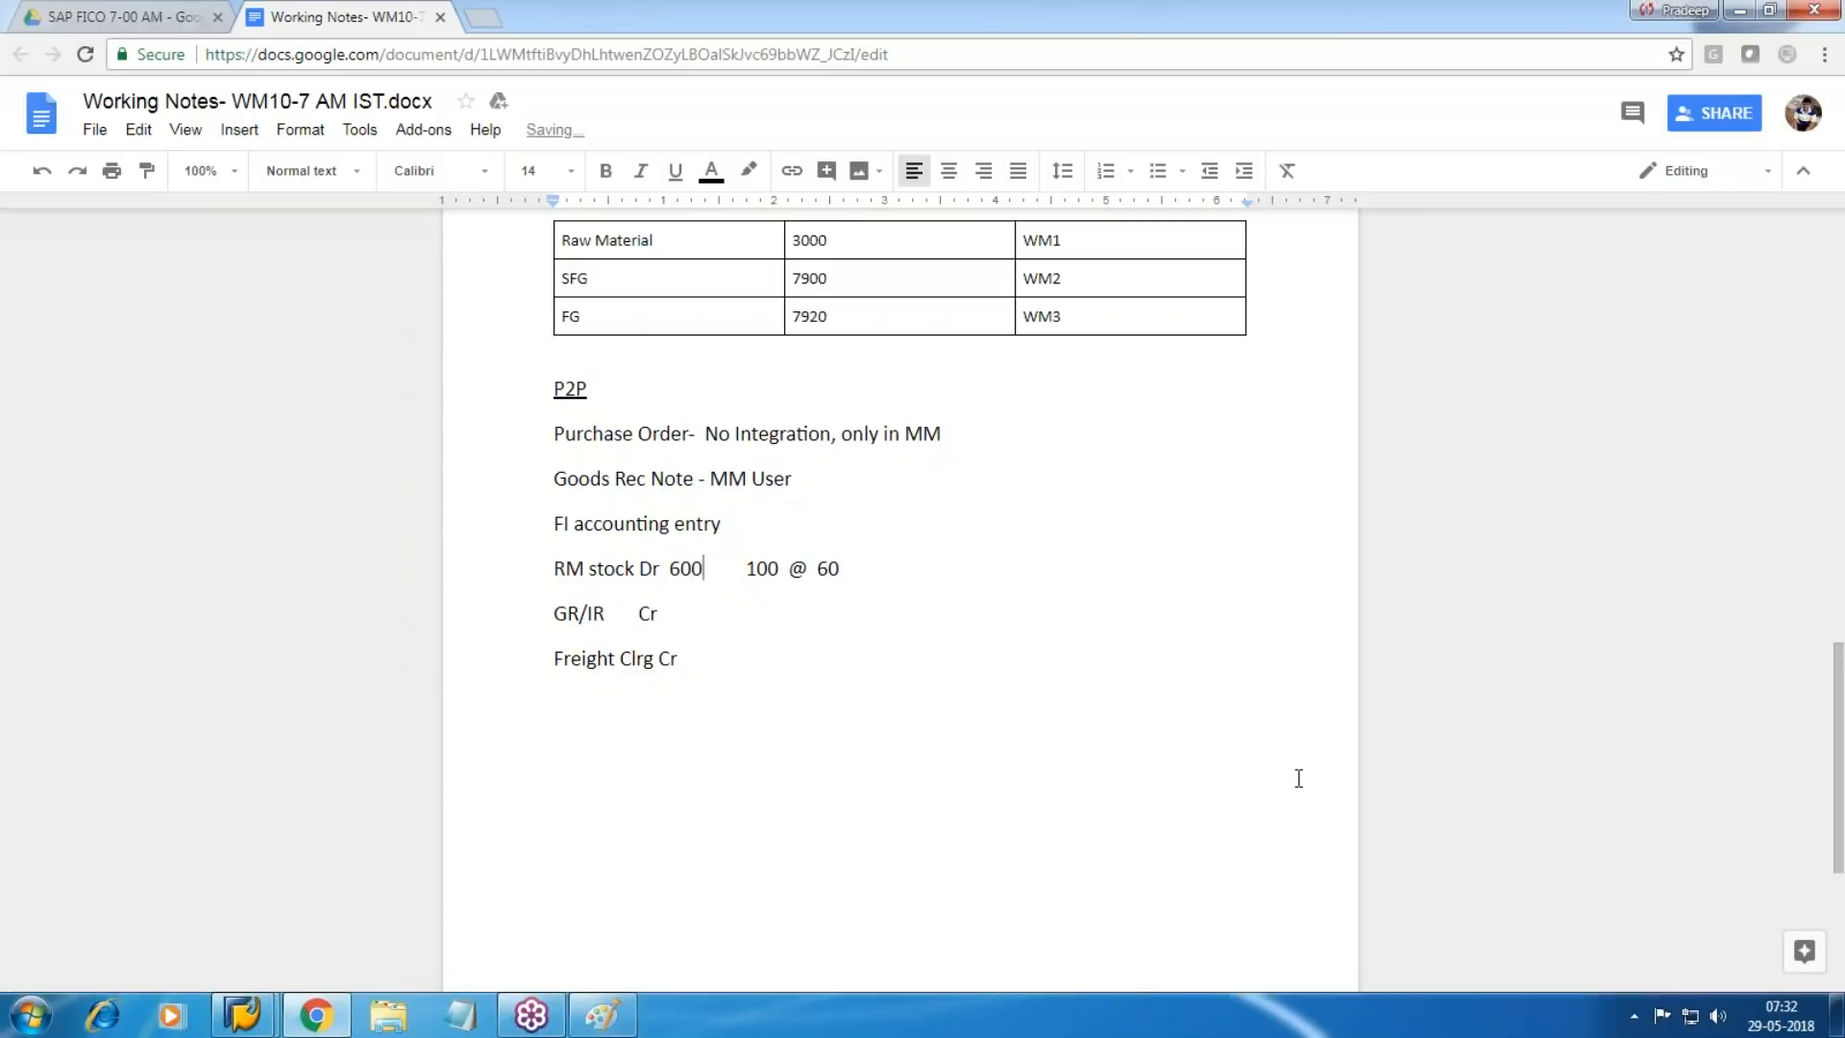
text(0)
key(Down)
text(6000)
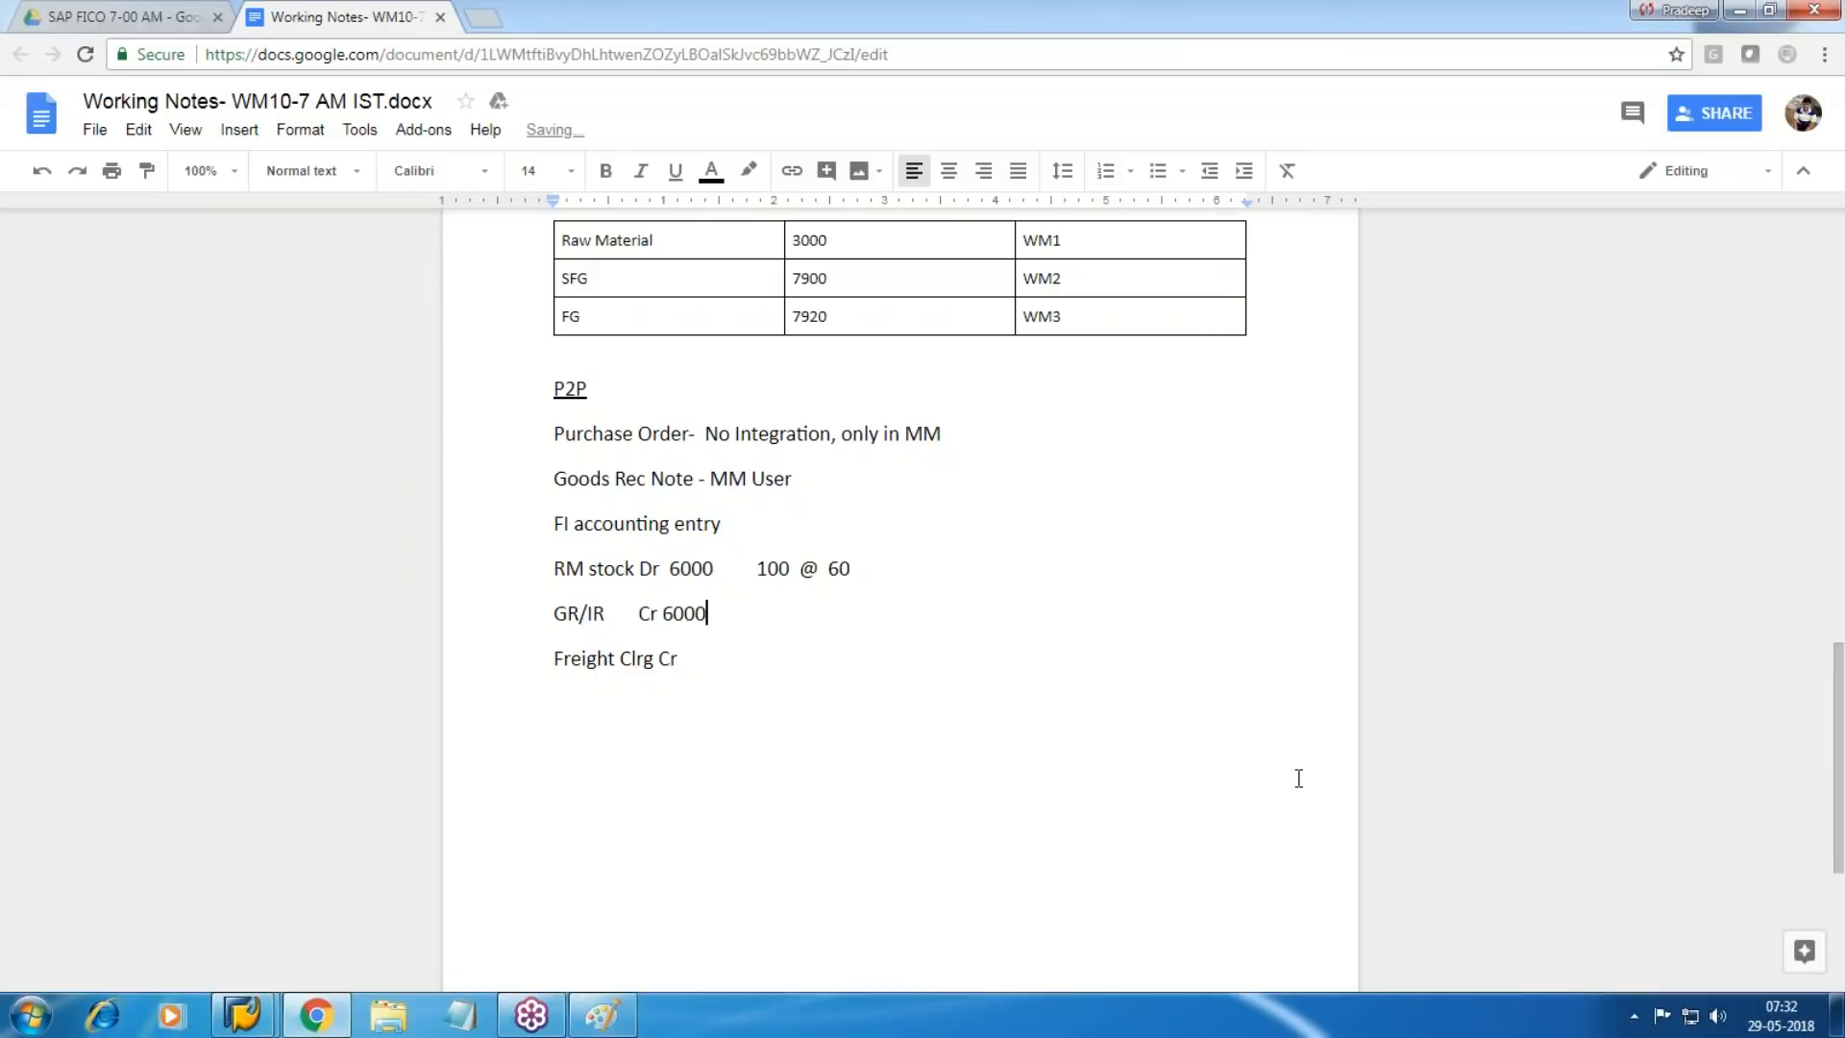
key(Down)
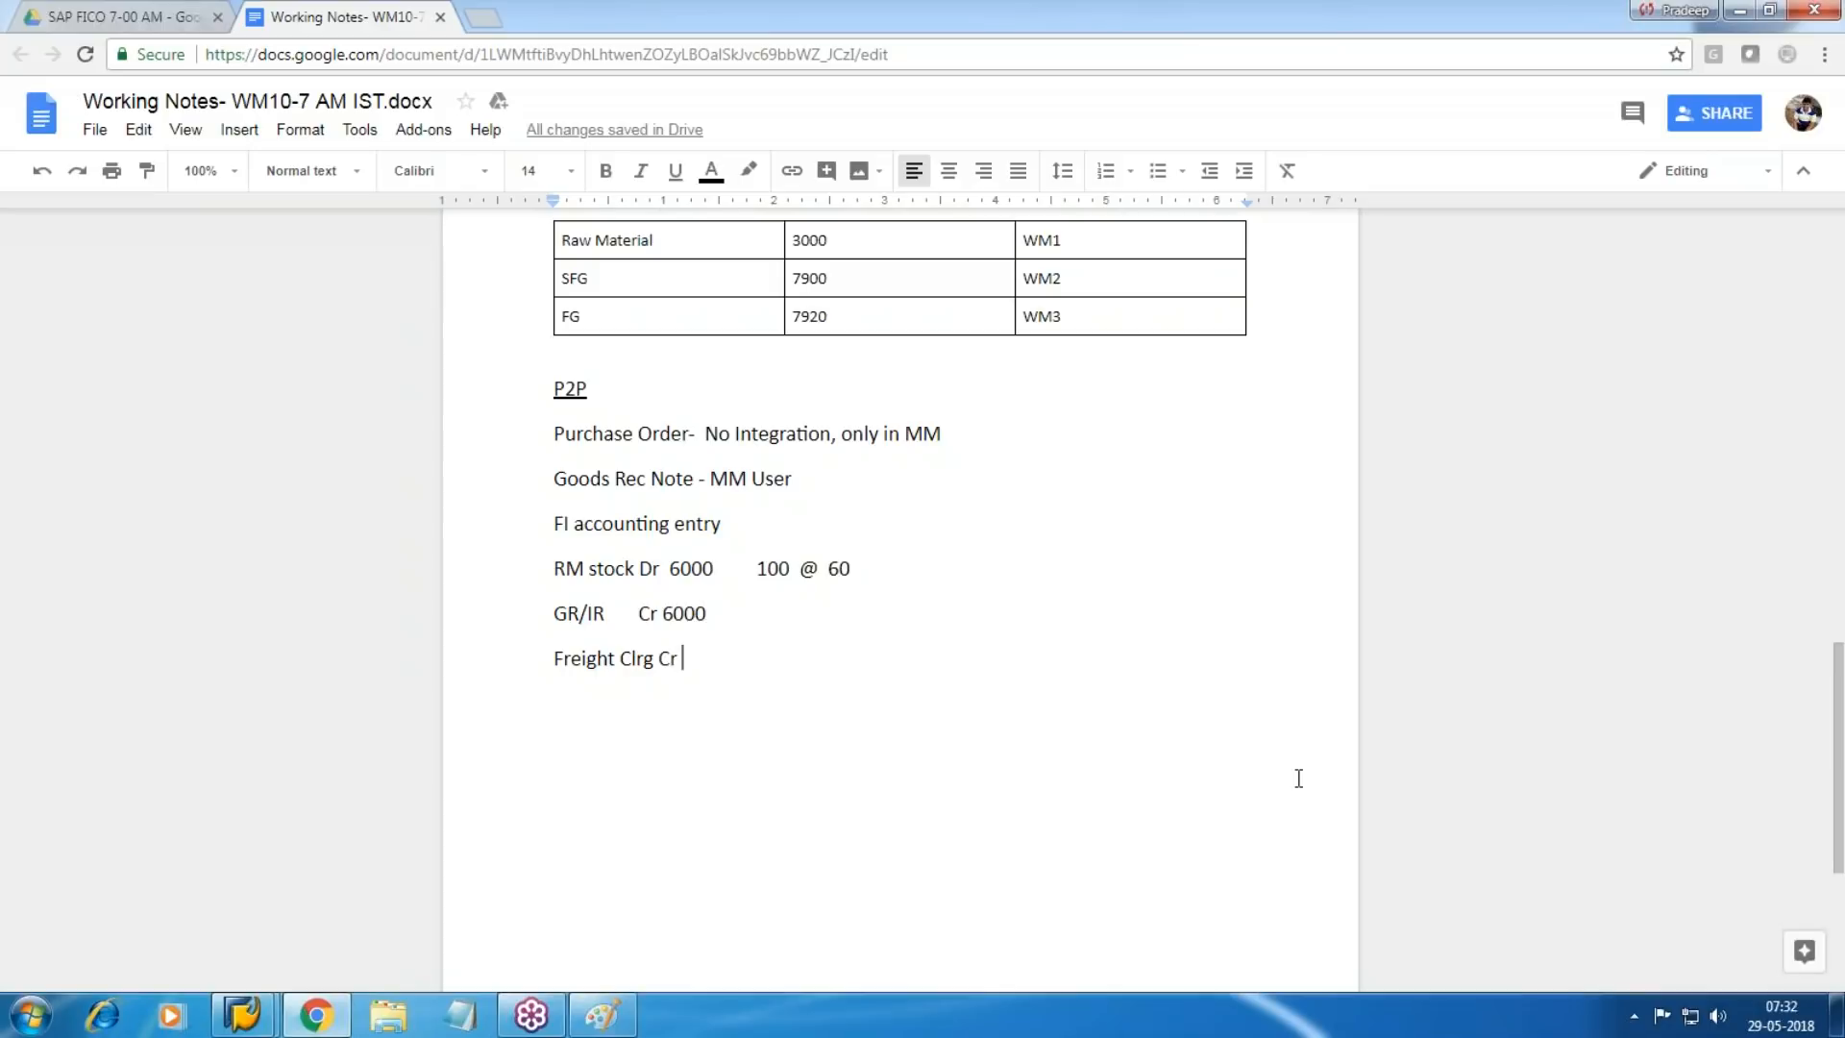
text(100)
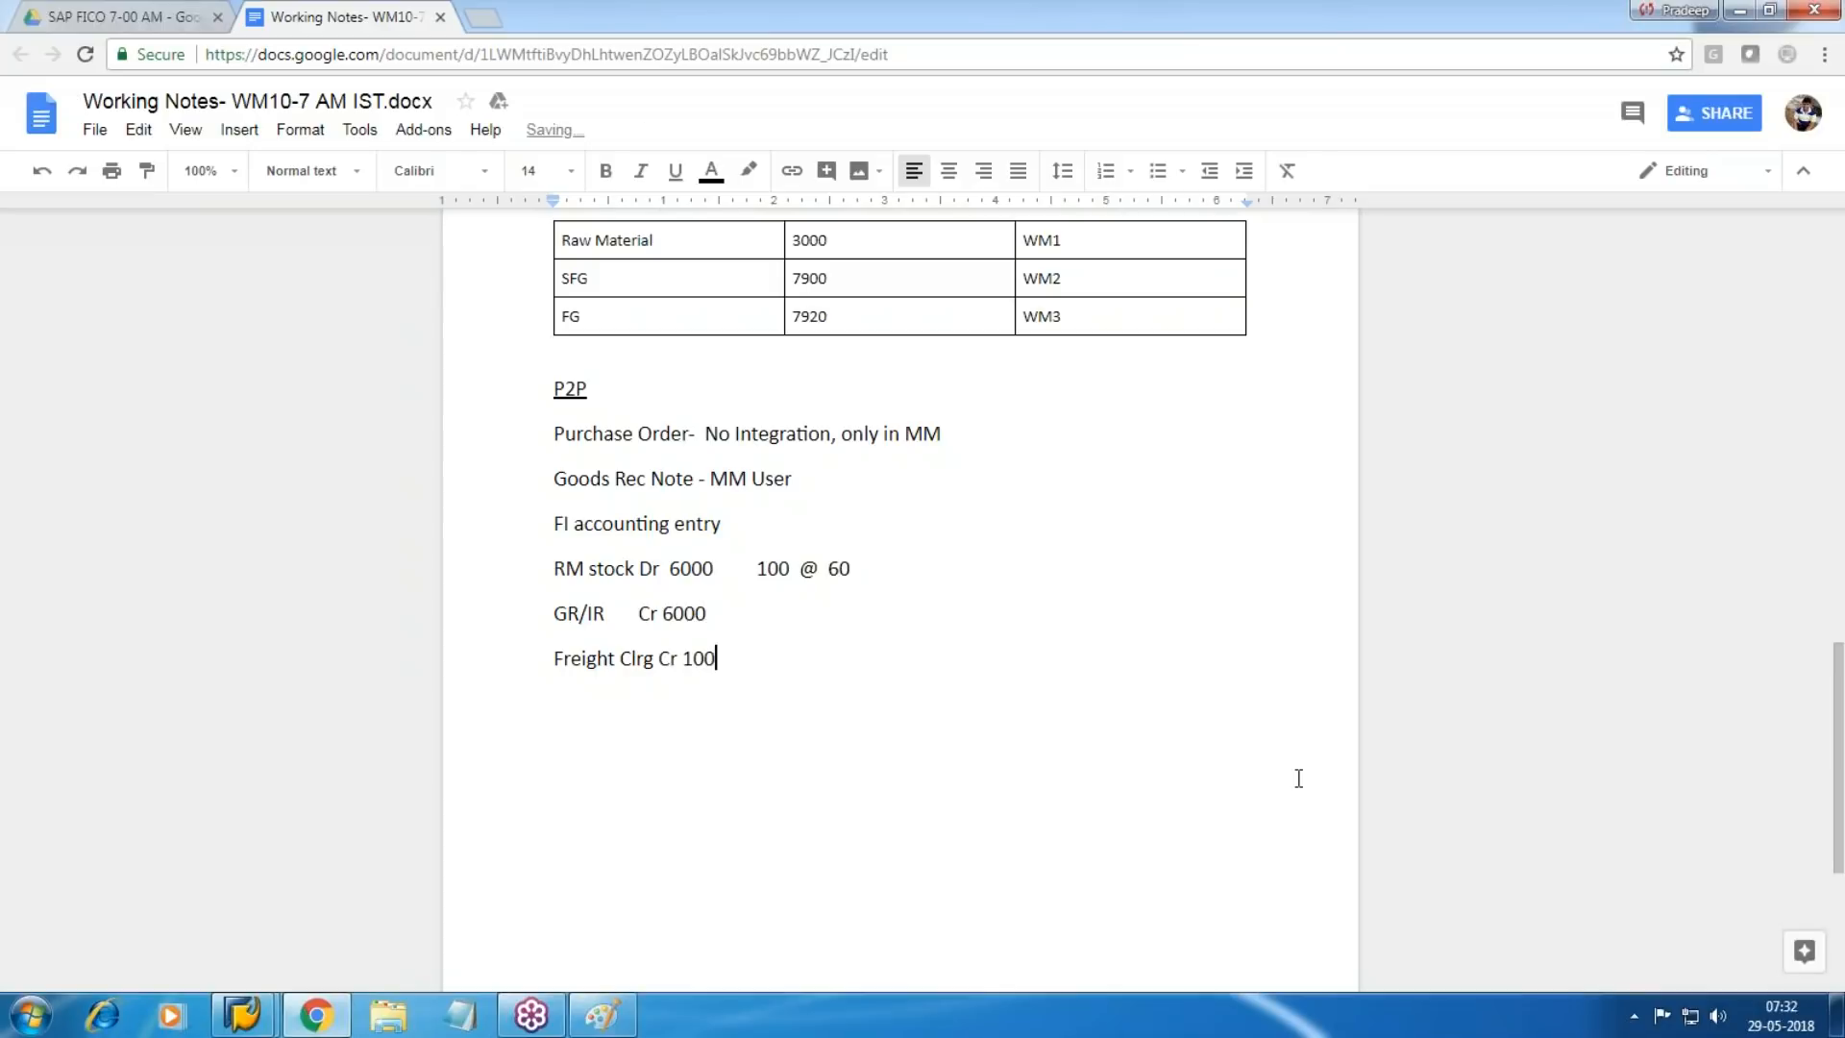
Change the RM stock Dr amount to 6100 and enclose the 100 @ 60 note in parentheses.
key(Up)
key(Up)
key(Up)
key(Down)
key(Left)
key(Left)
key(BackSpace)
text(1)
key(Right)
key(Right)
key(Right)
key(Right)
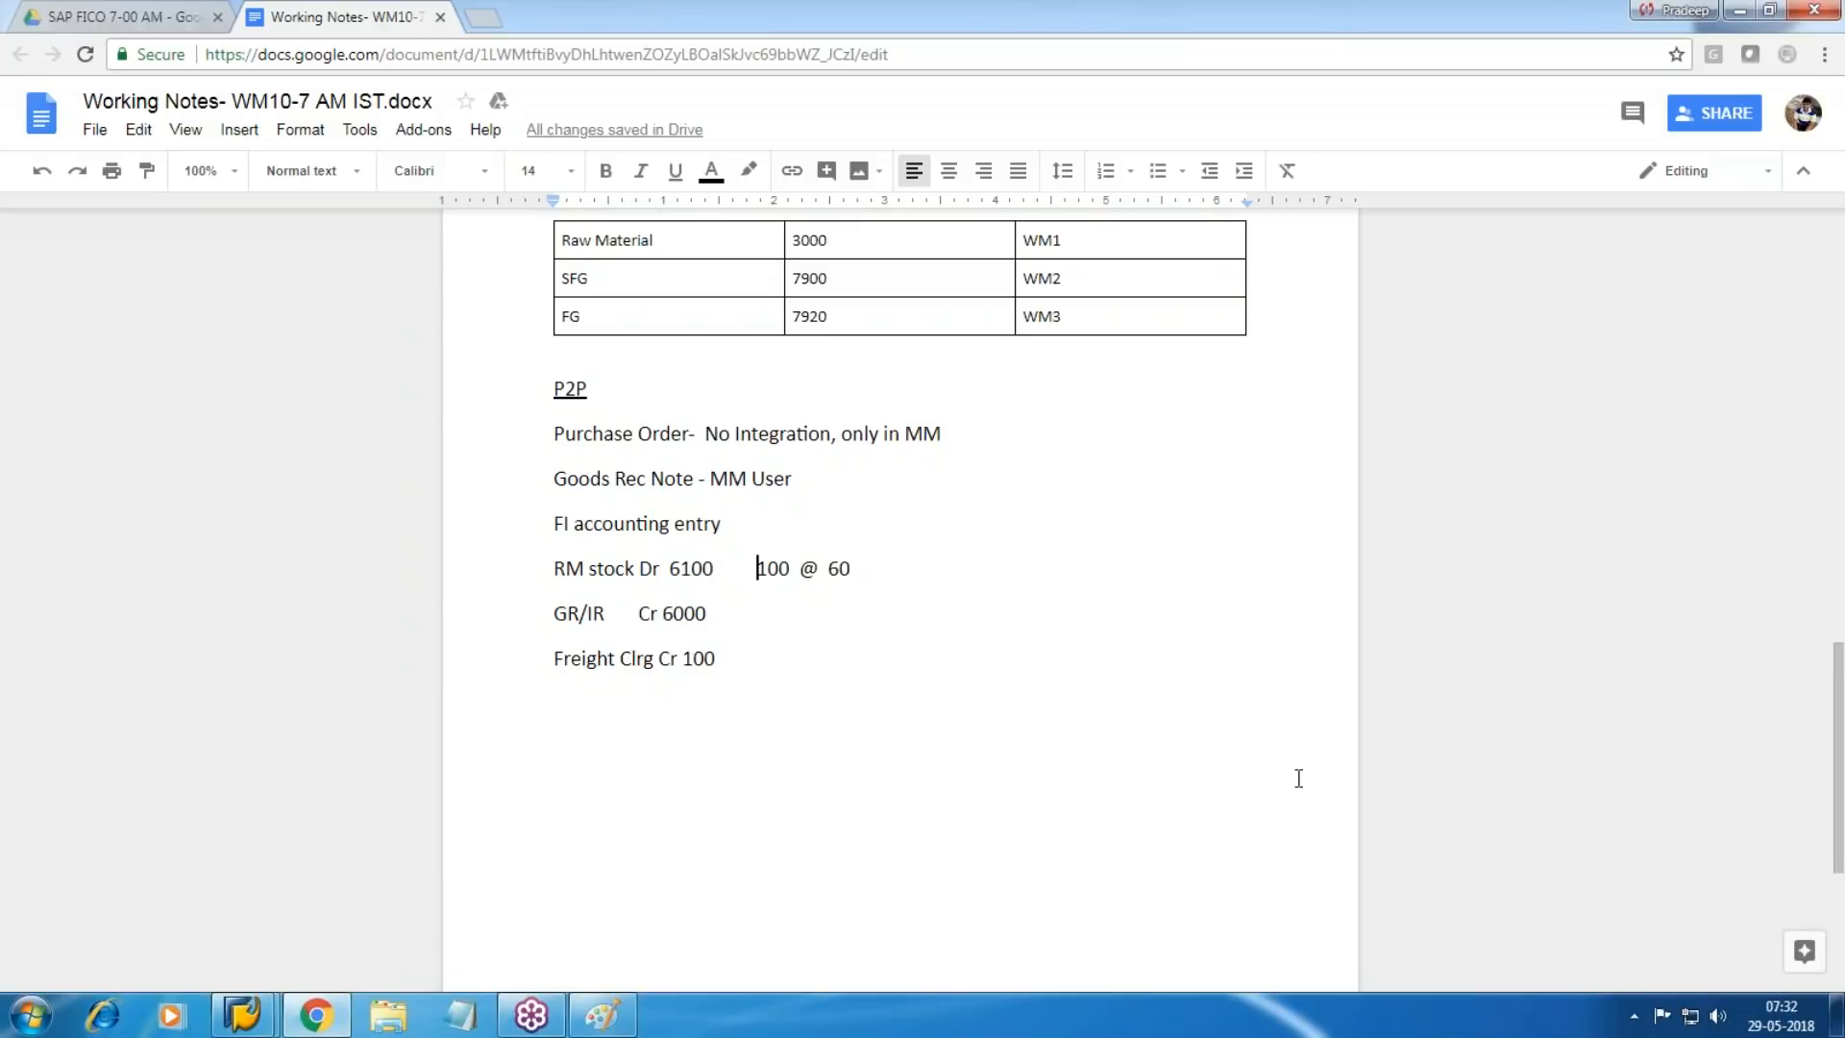
text(()
key(End)
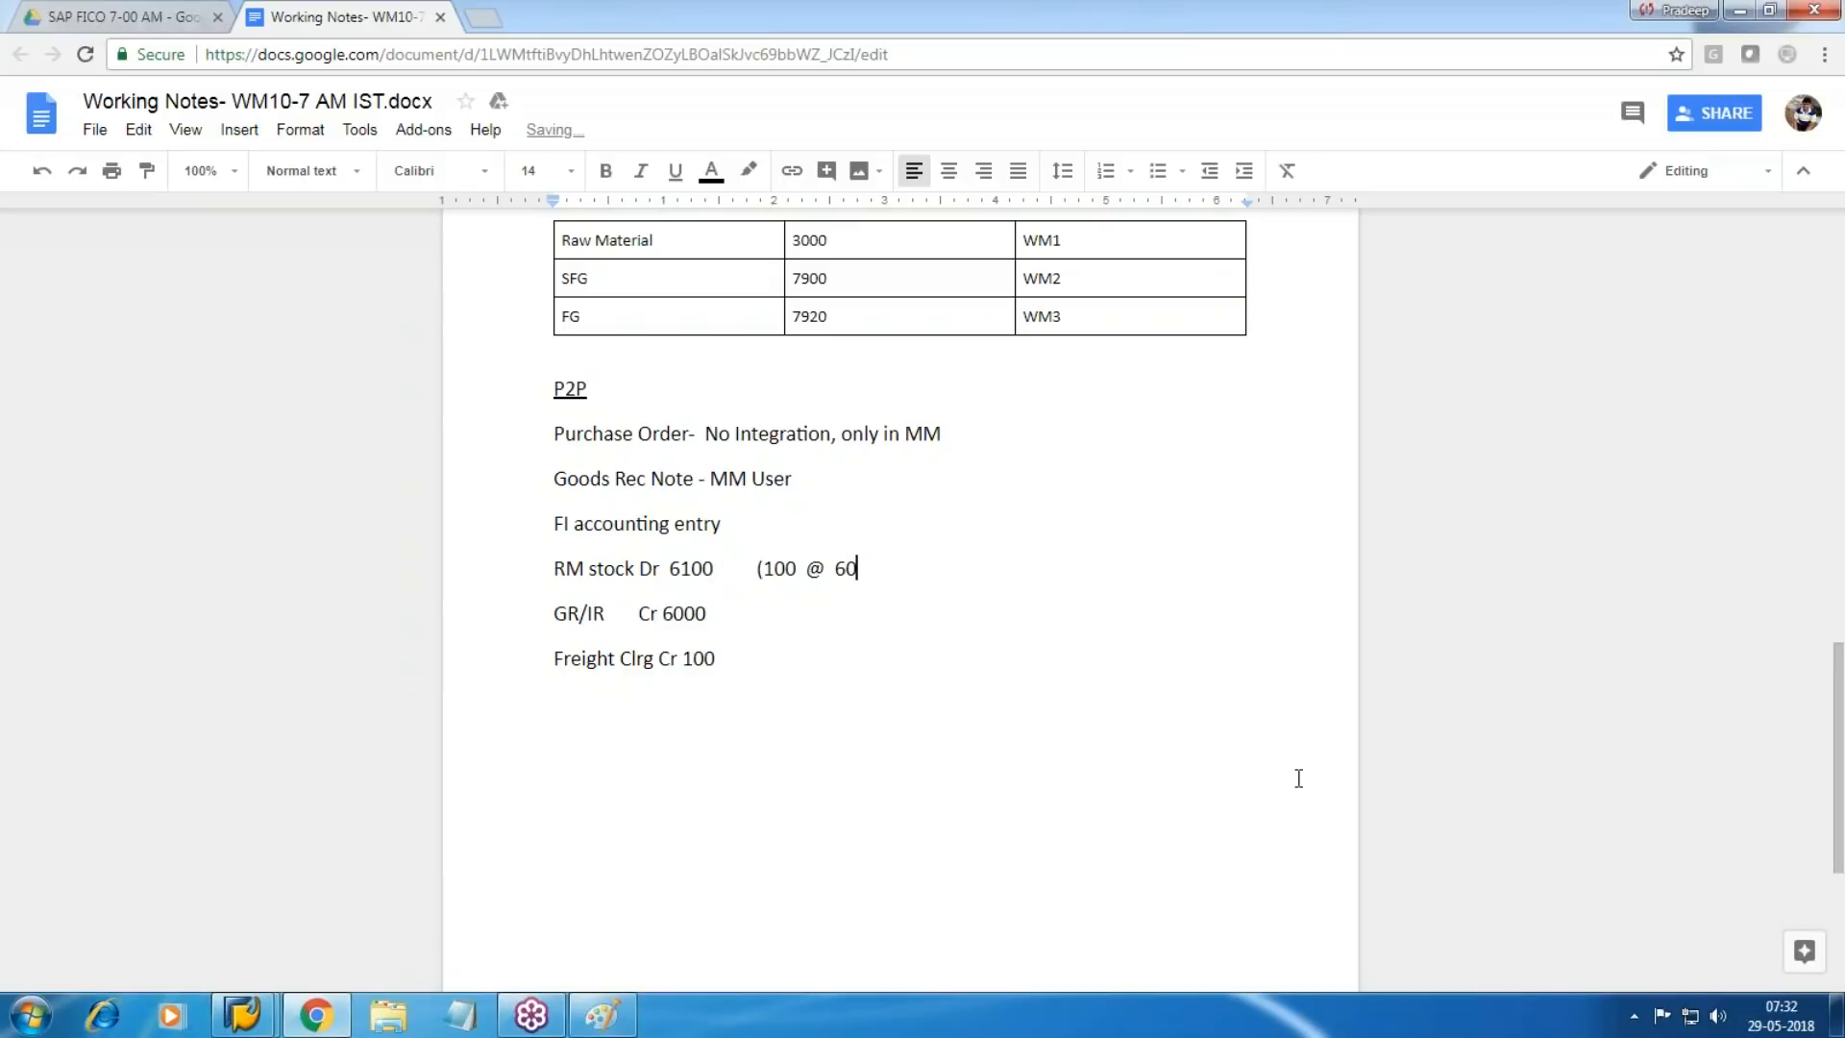
text())
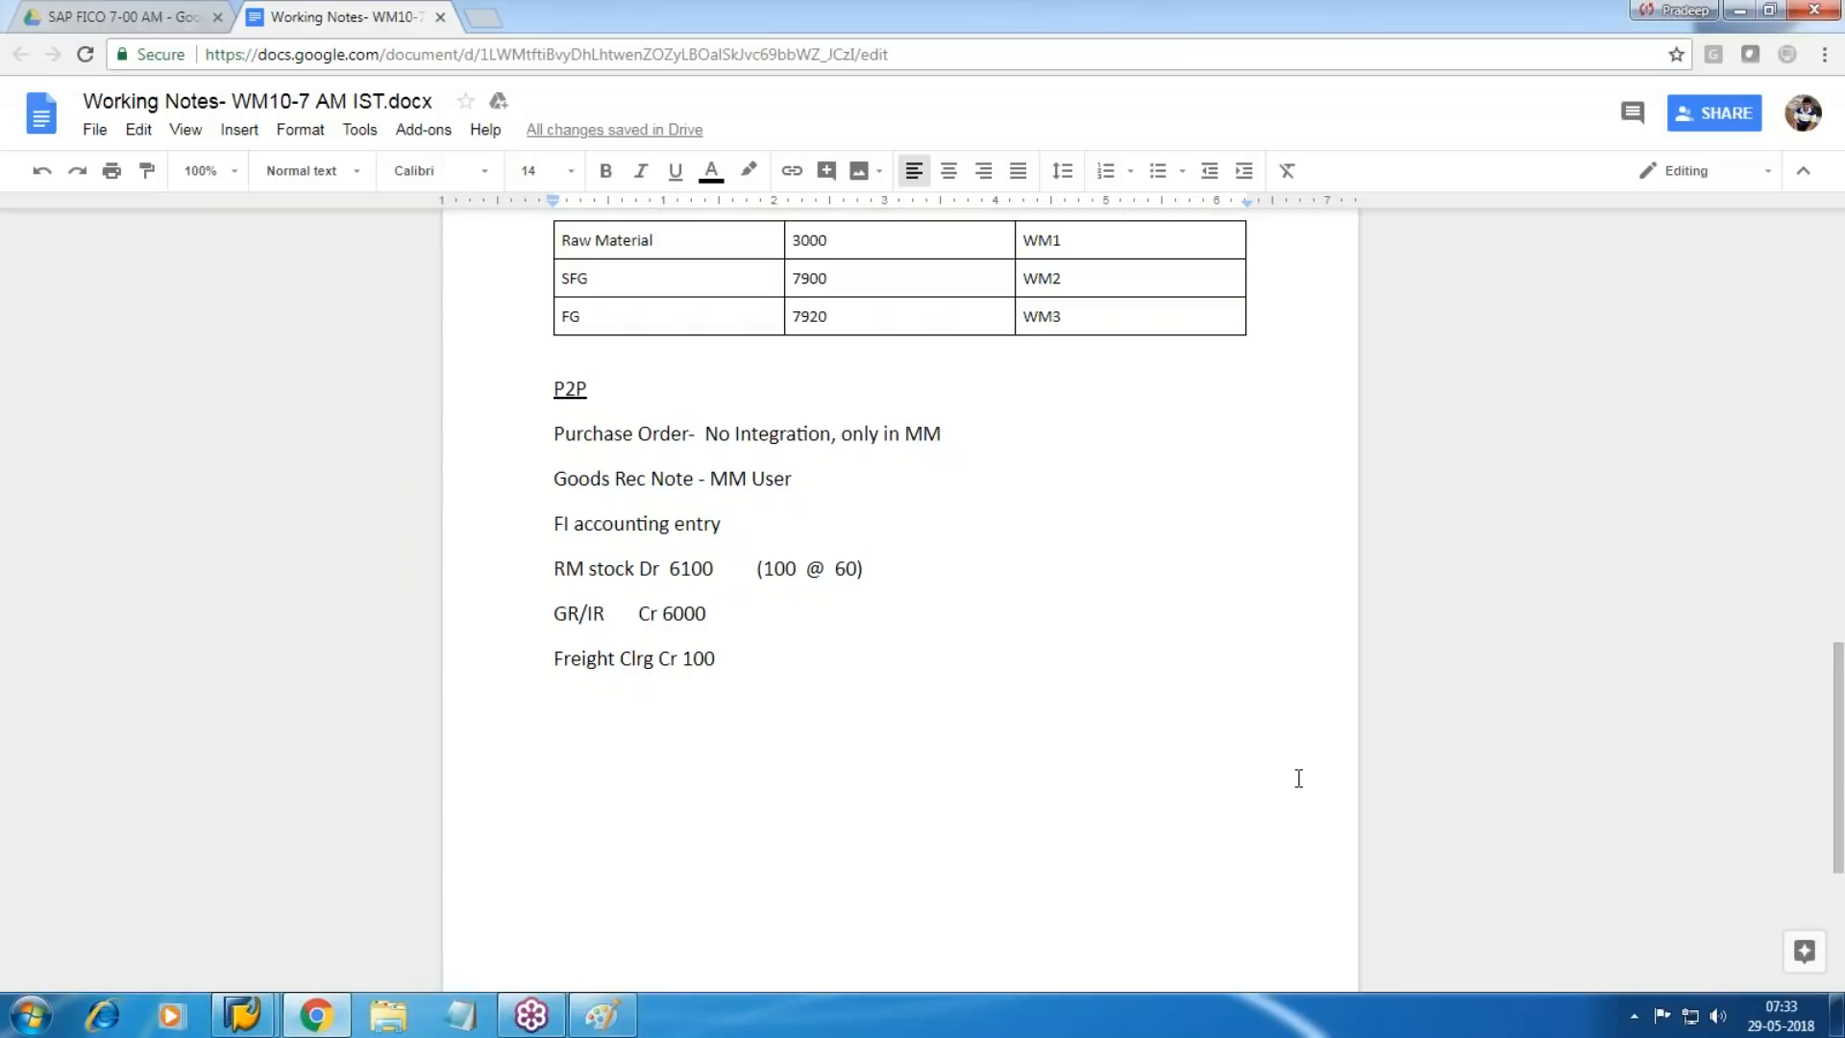
Add the line Stock Issued to Production - (60 kg @ 60) below the Freight Clrg line.
click(768, 672)
key(Return)
text(S)
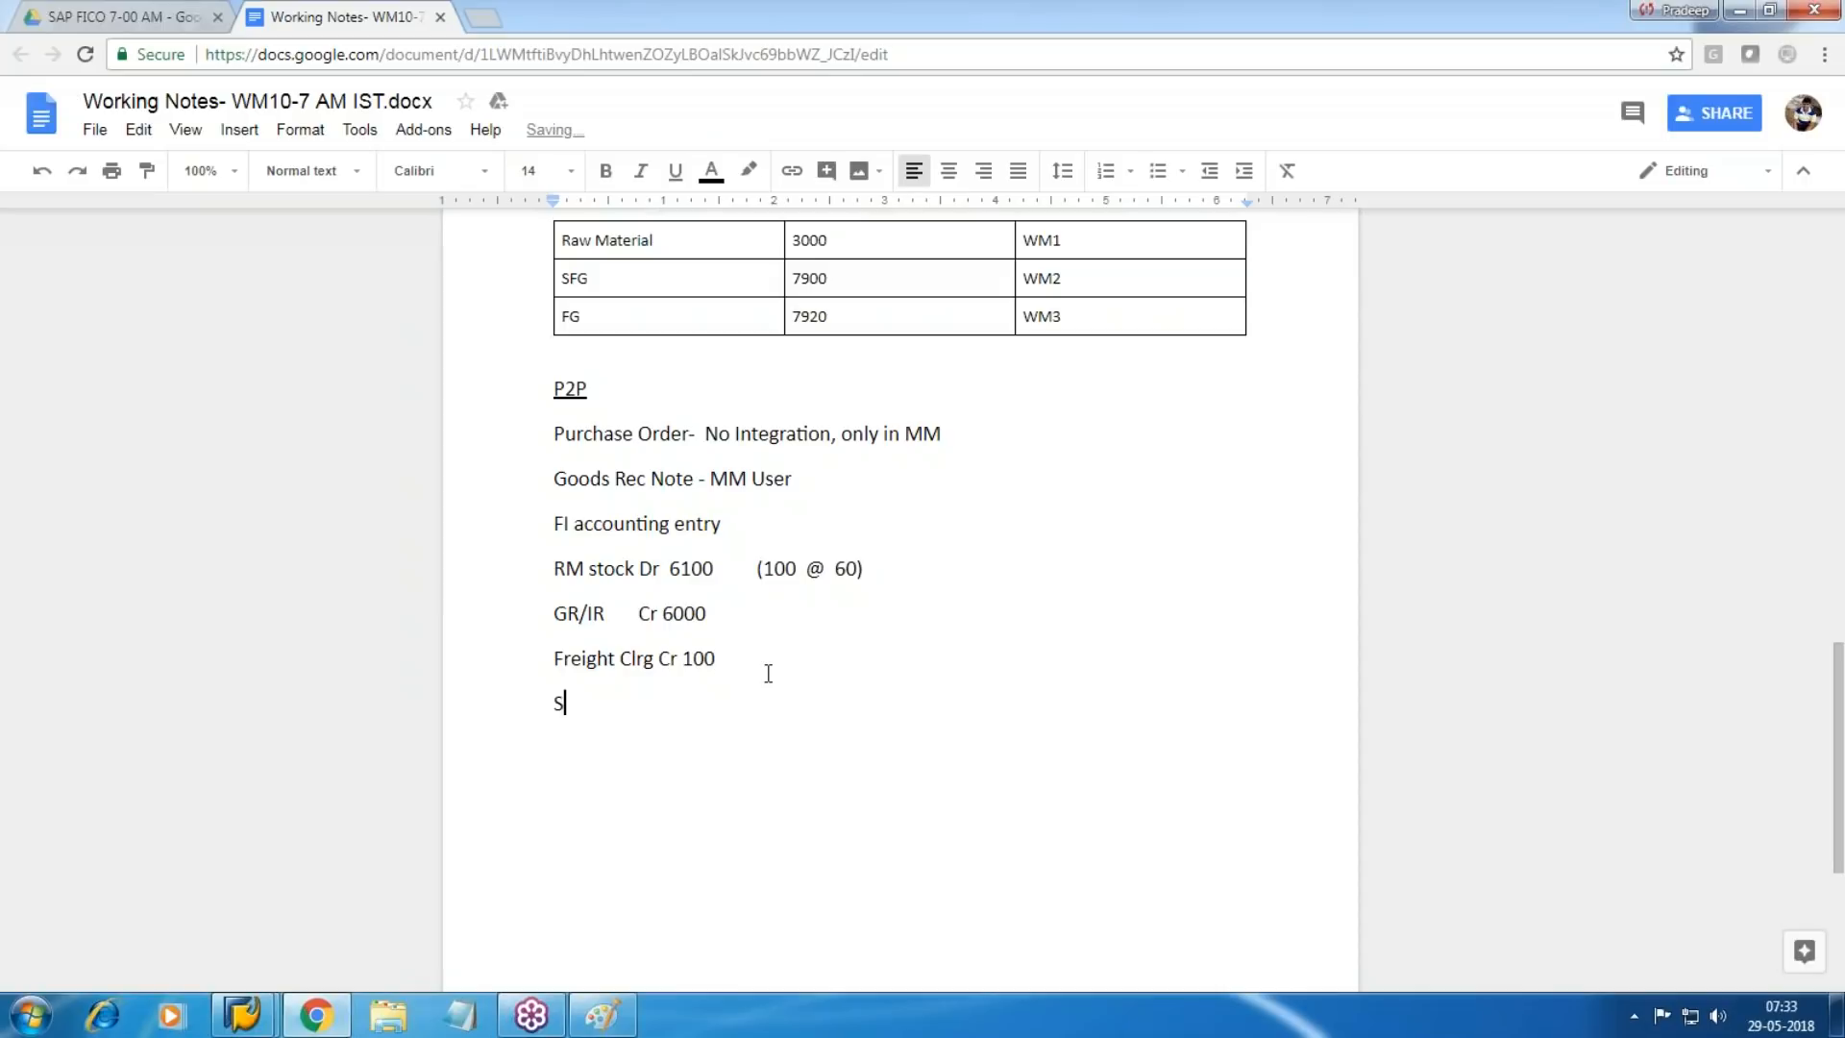
text(tock Issued to Production  )
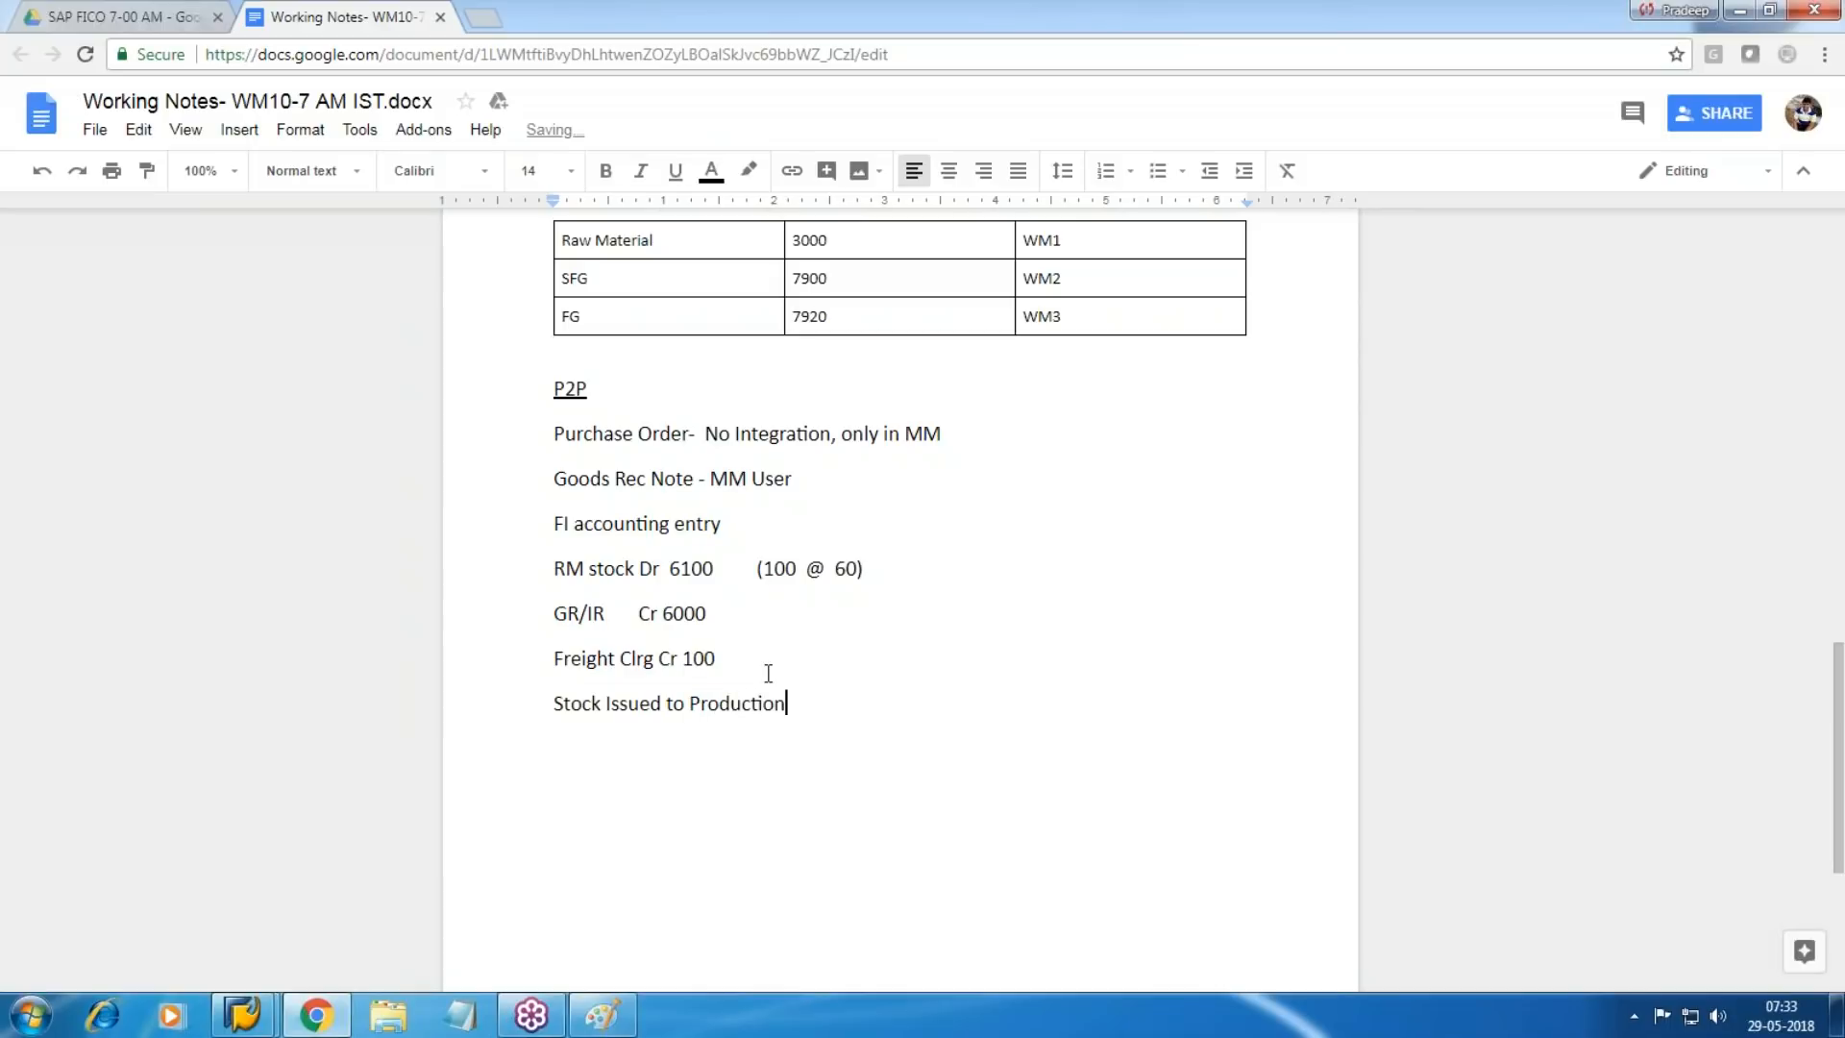
text(-  )
text(60 kg @ 60))
key(ctrl+Left)
key(ctrl+Left)
key(ctrl+Left)
key(ctrl+Left)
text(()
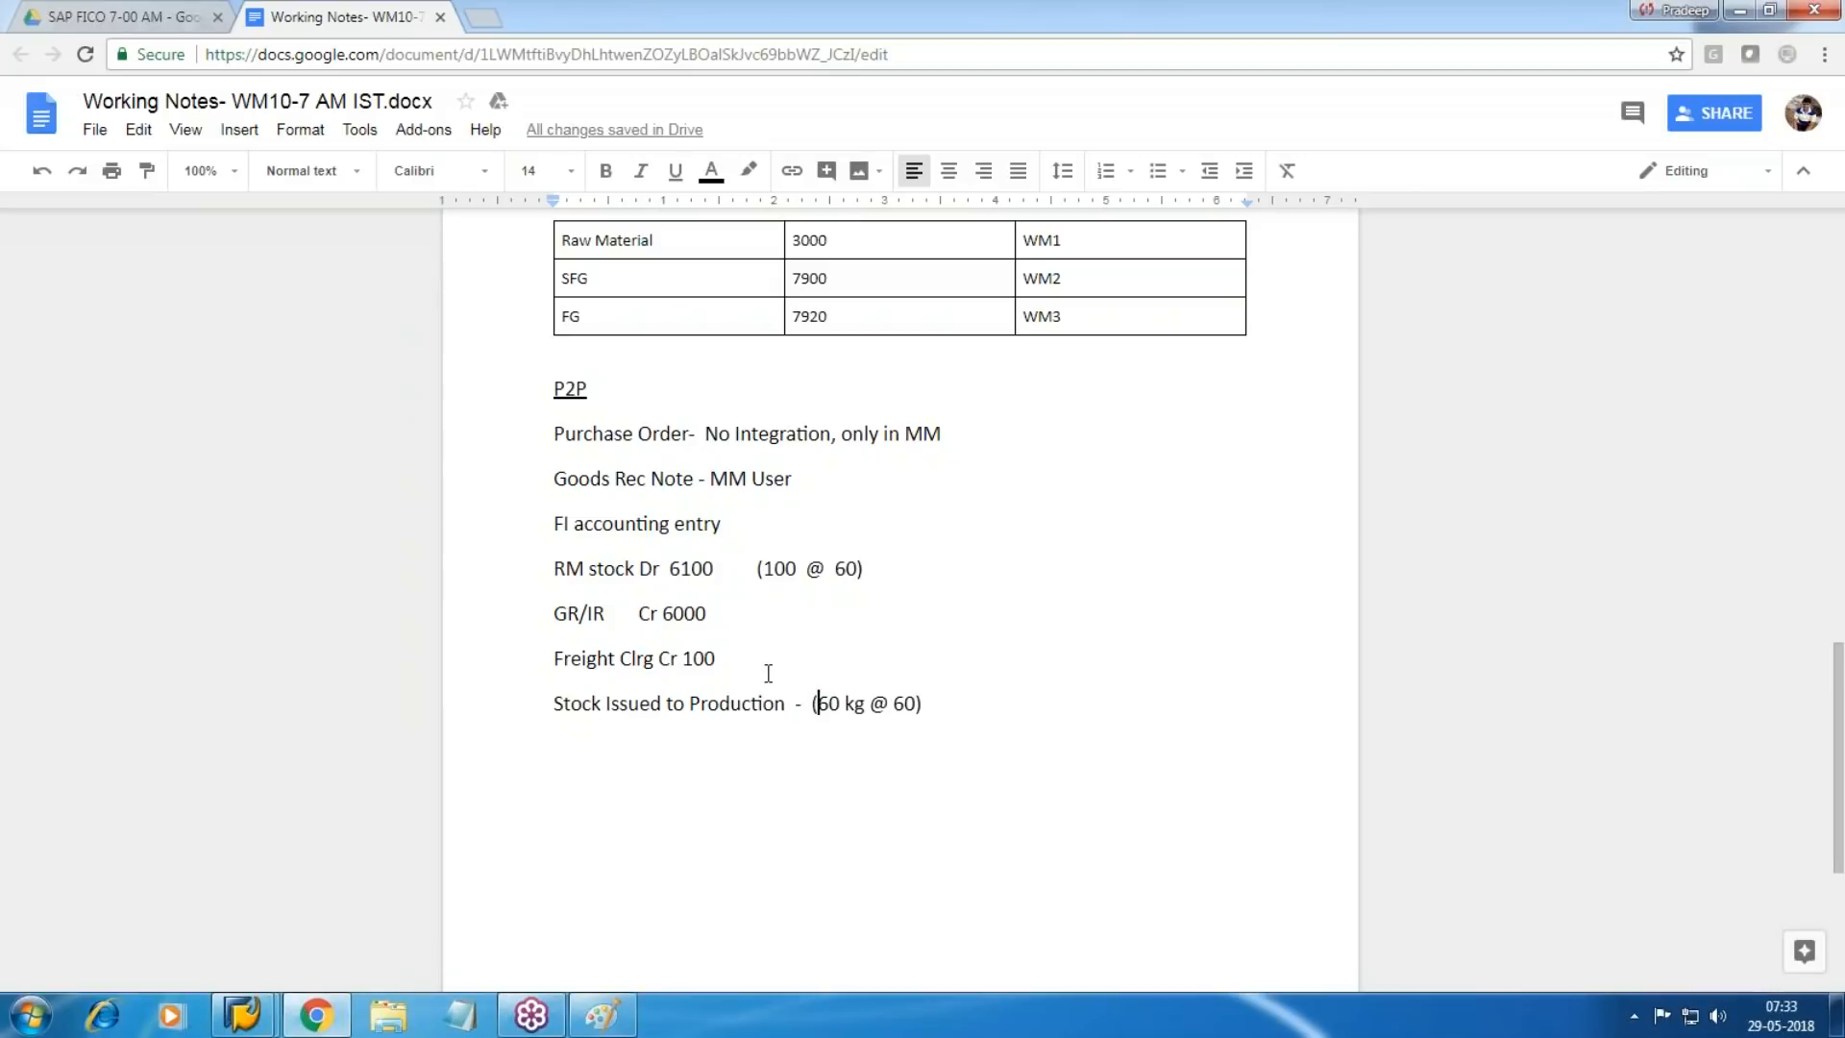
Add the stock issue entry below it with the lines RM consumption Dr 3600 and RM stock Cr - 3600.
click(955, 716)
key(Return)
key(Return)
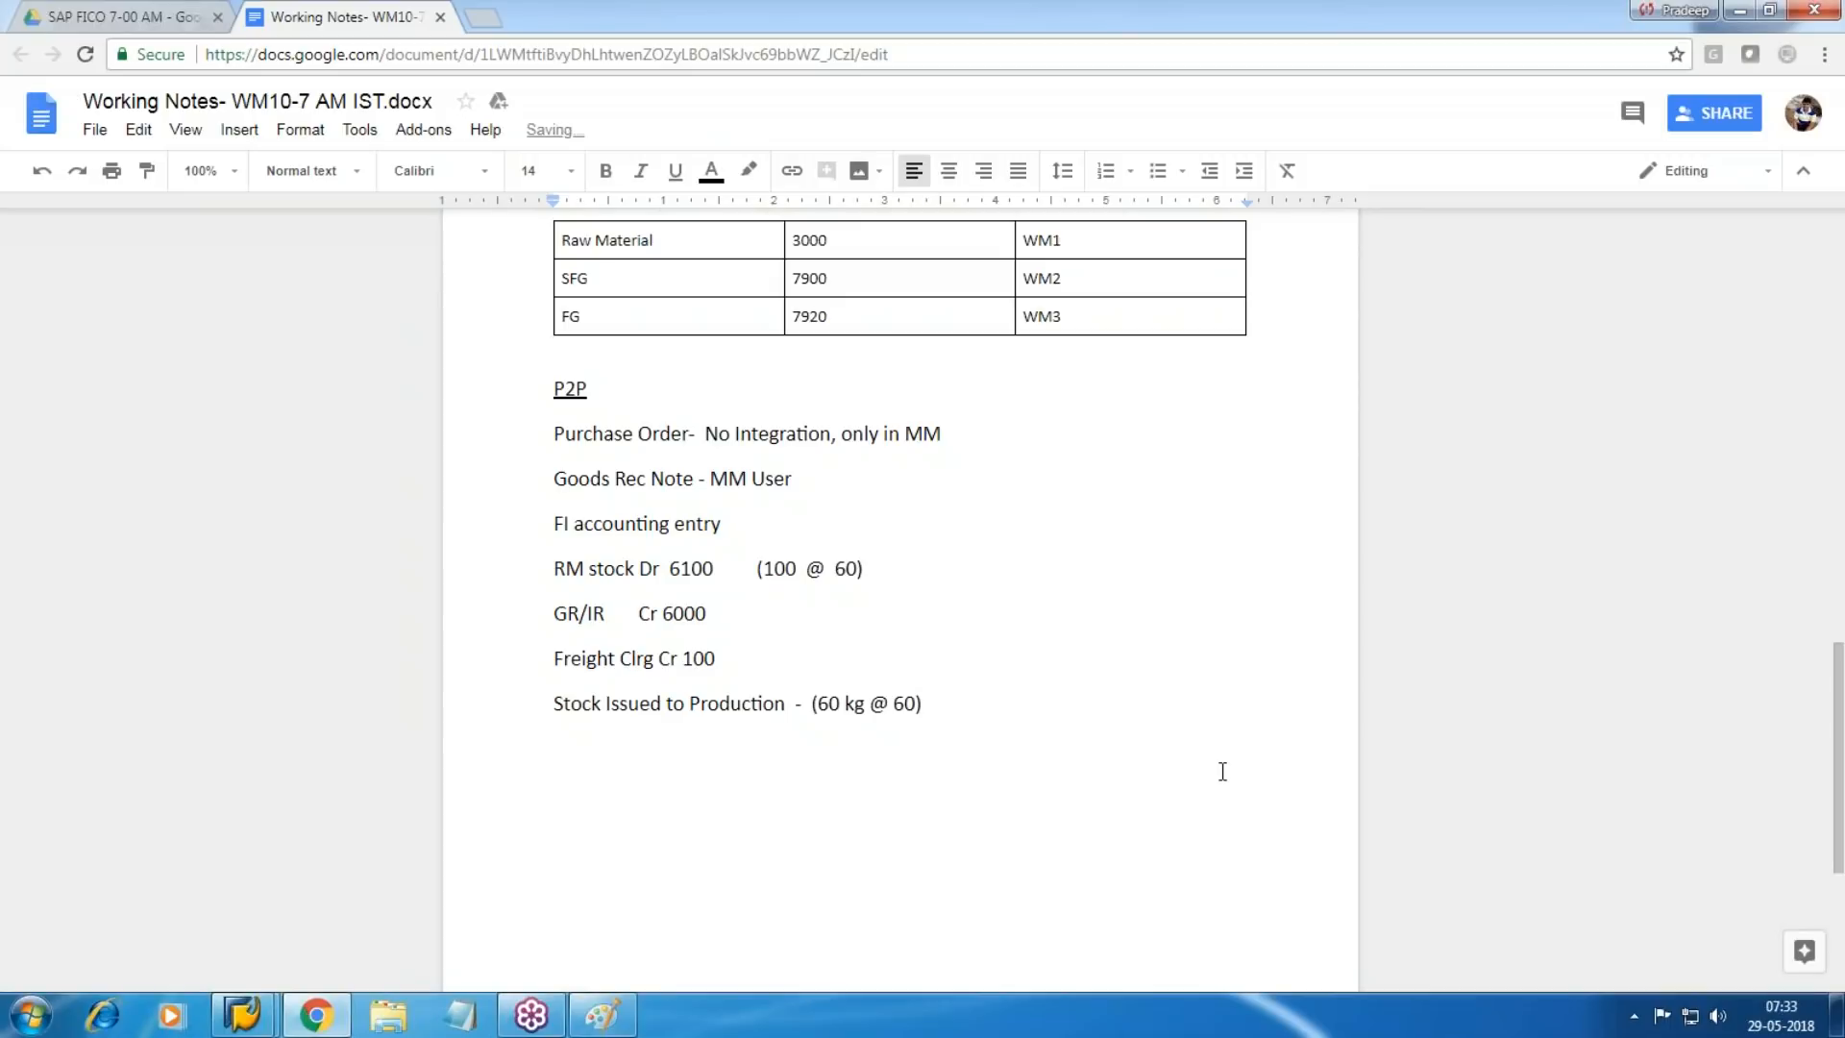
text(RM stock Cr - 3600)
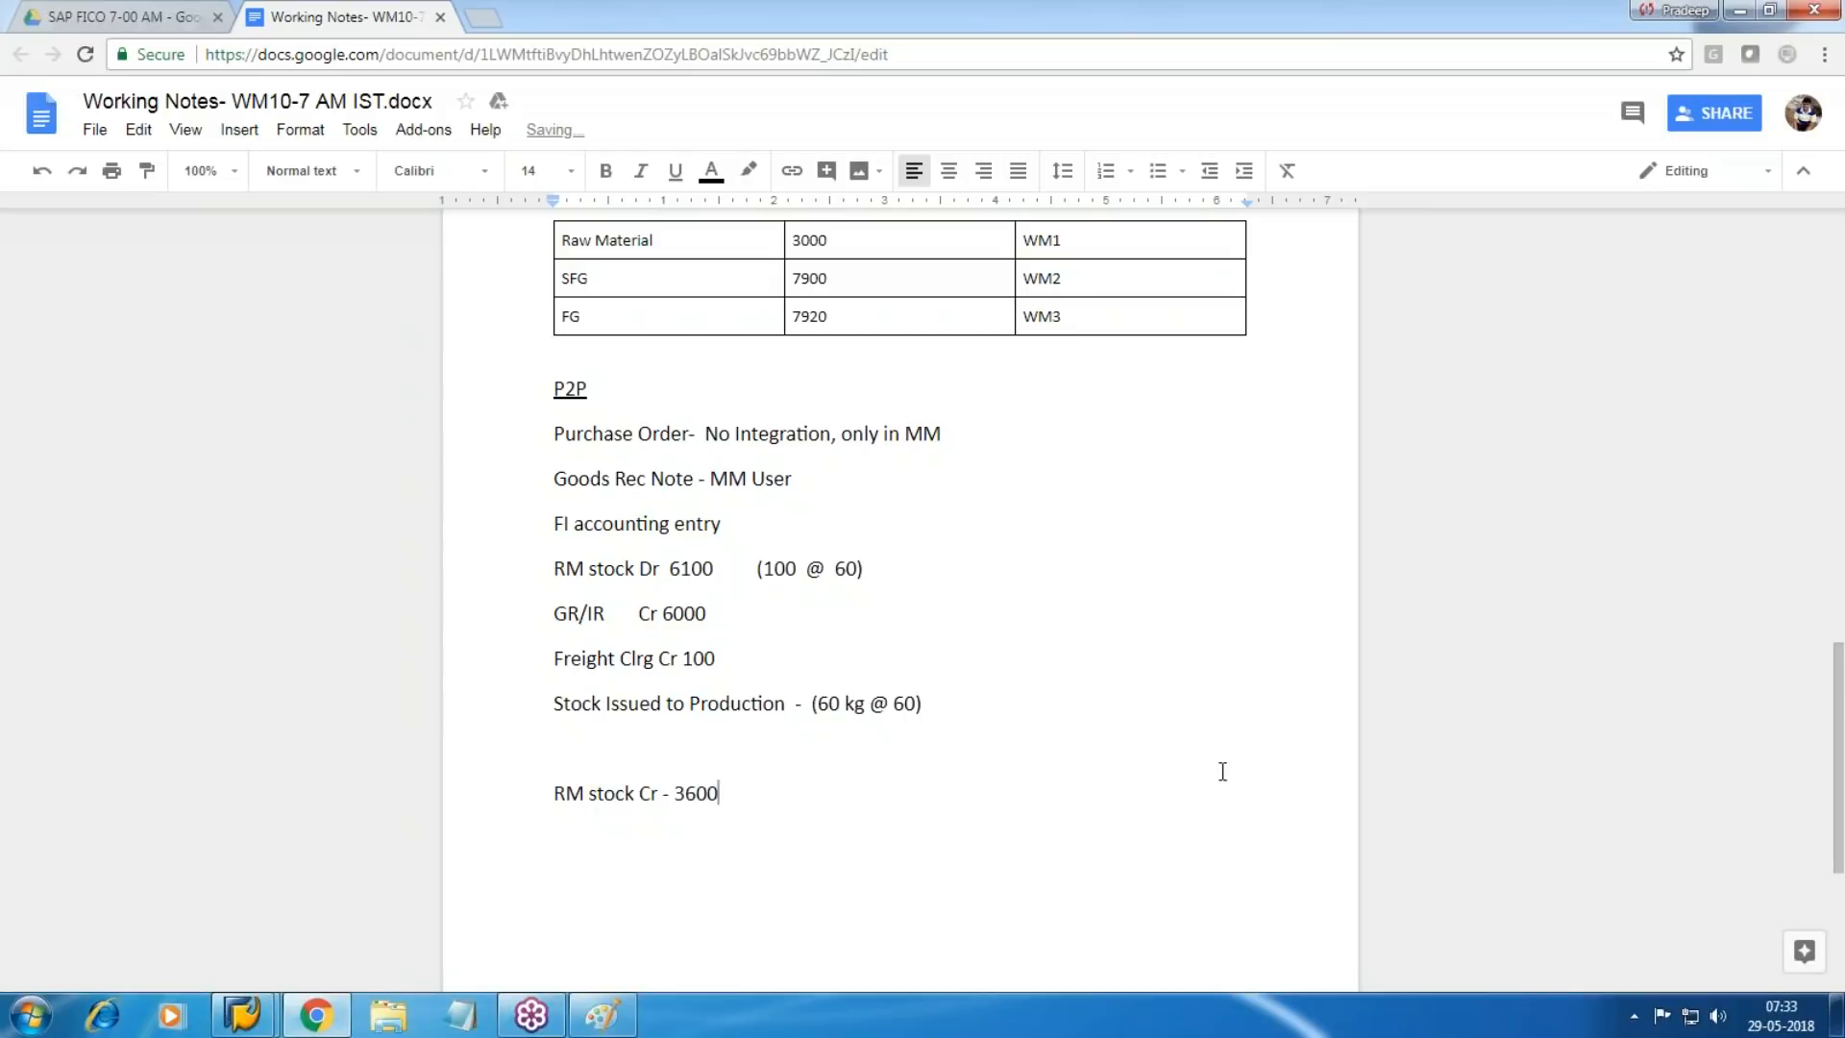
key(Up)
key(Left)
key(Right)
text(RM consumption)
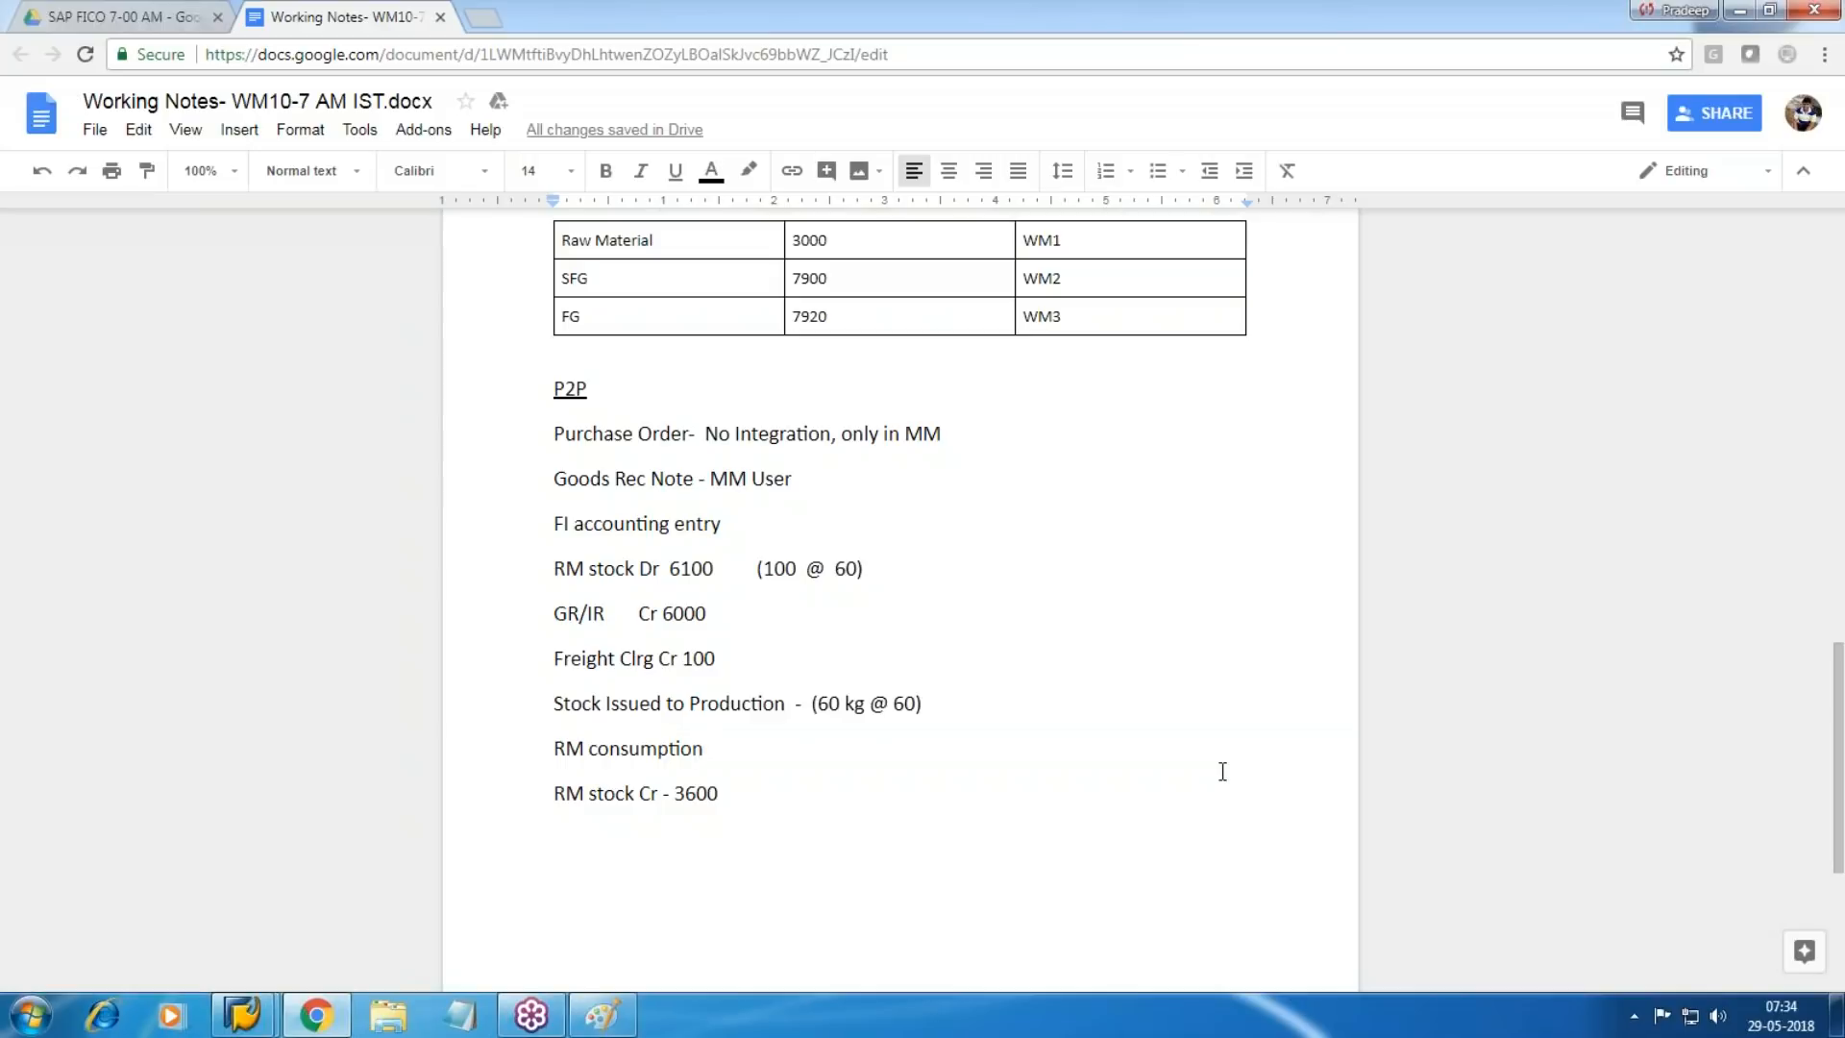
text(Dr )
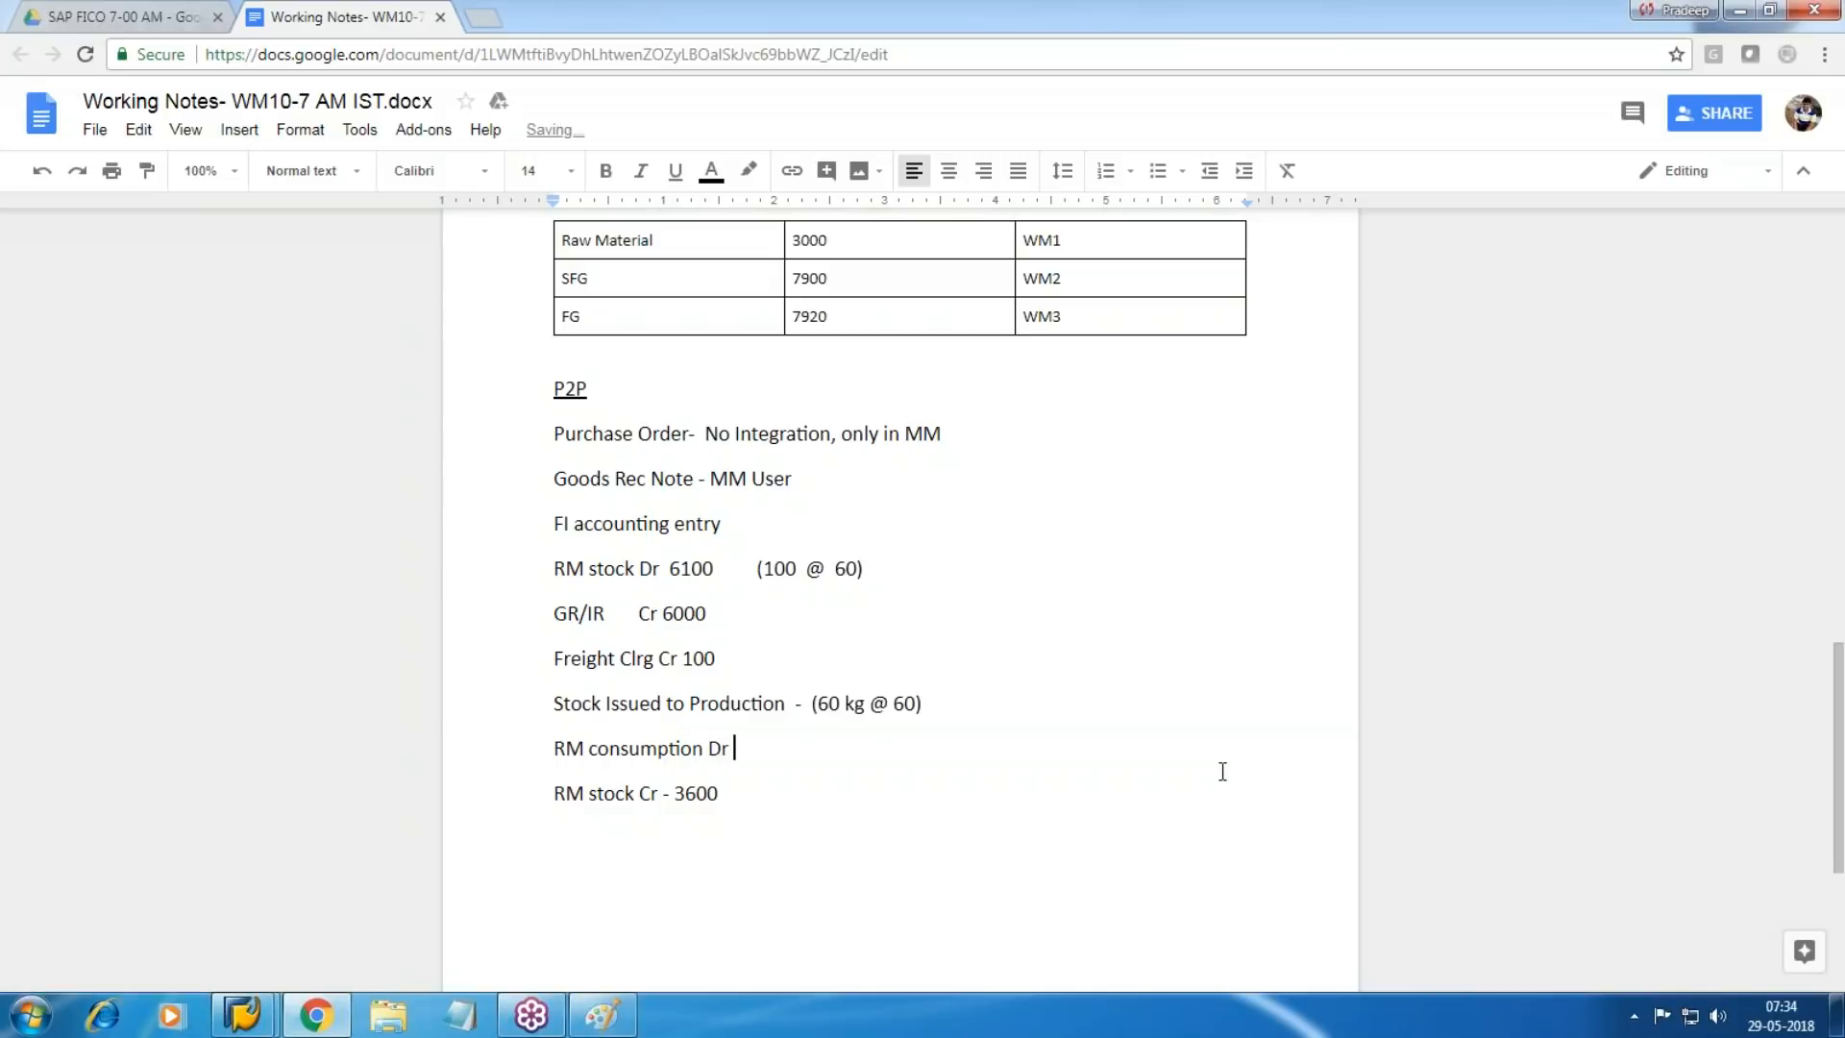
text(3600)
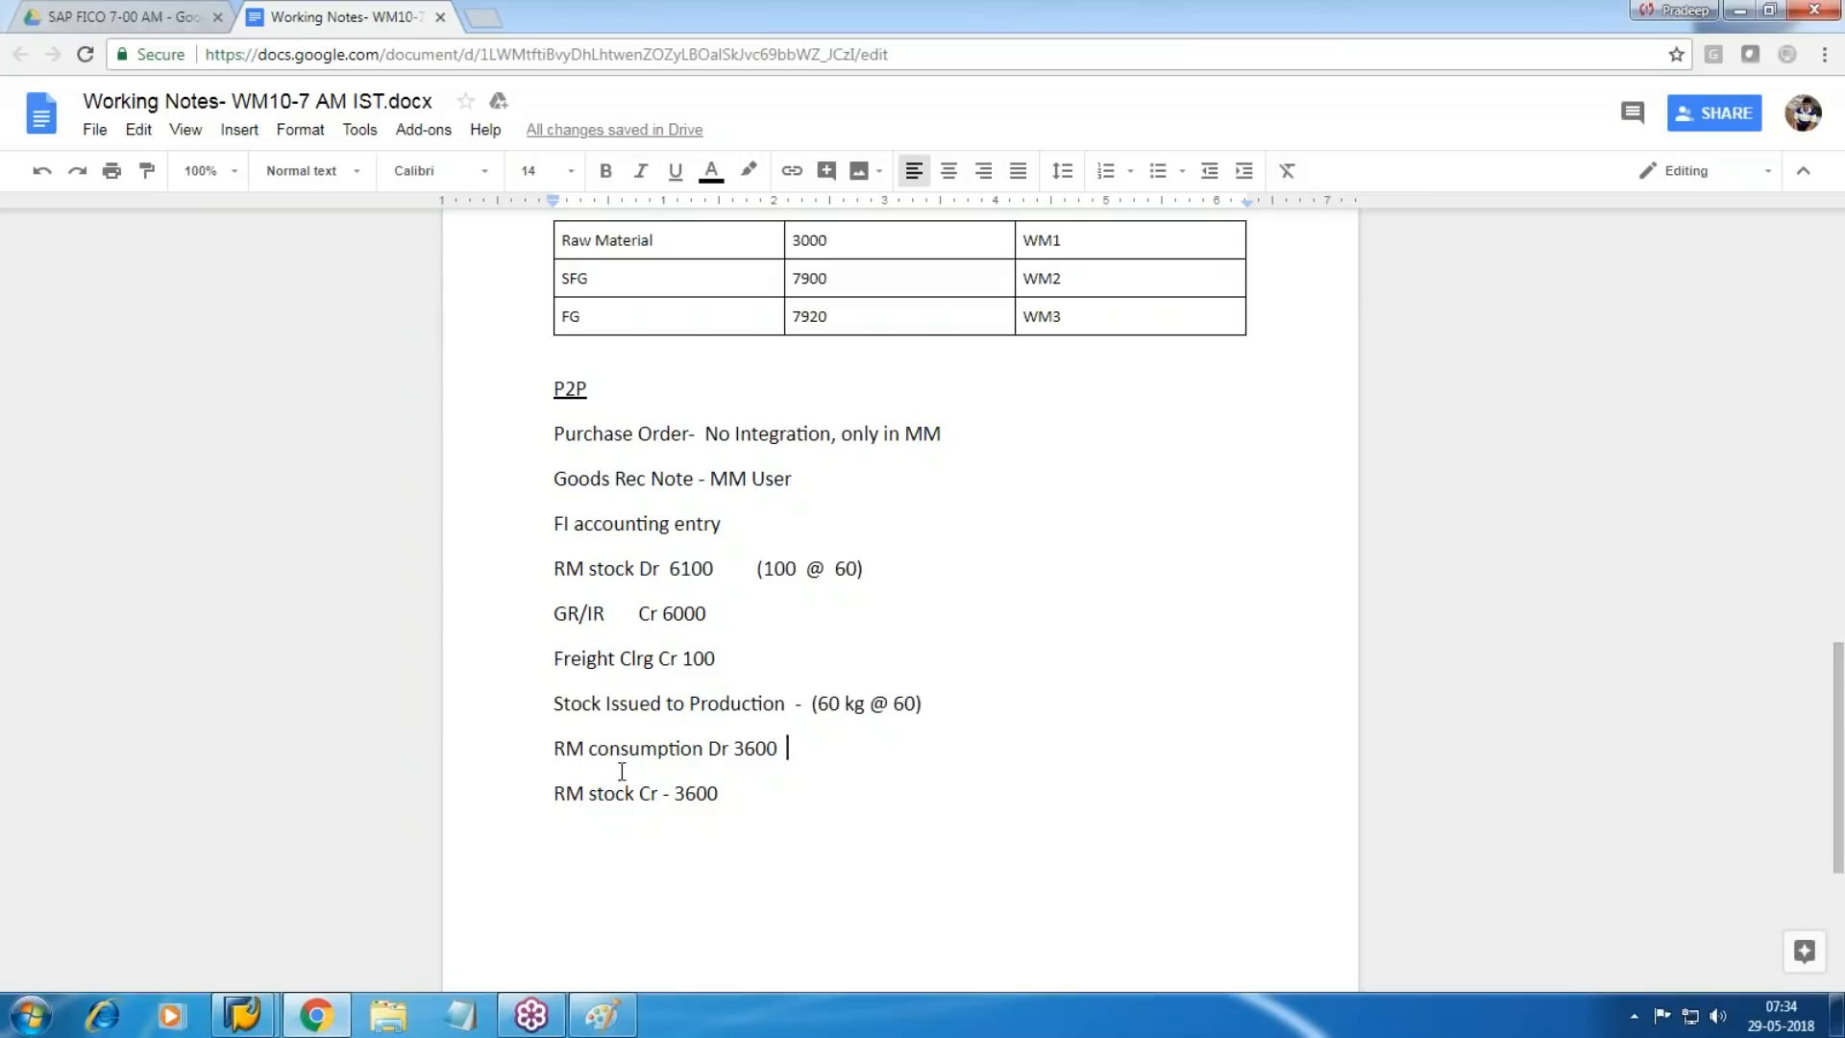
Switch to Paint and start a new blank picture, discarding the existing Val Class diagram.
click(602, 1016)
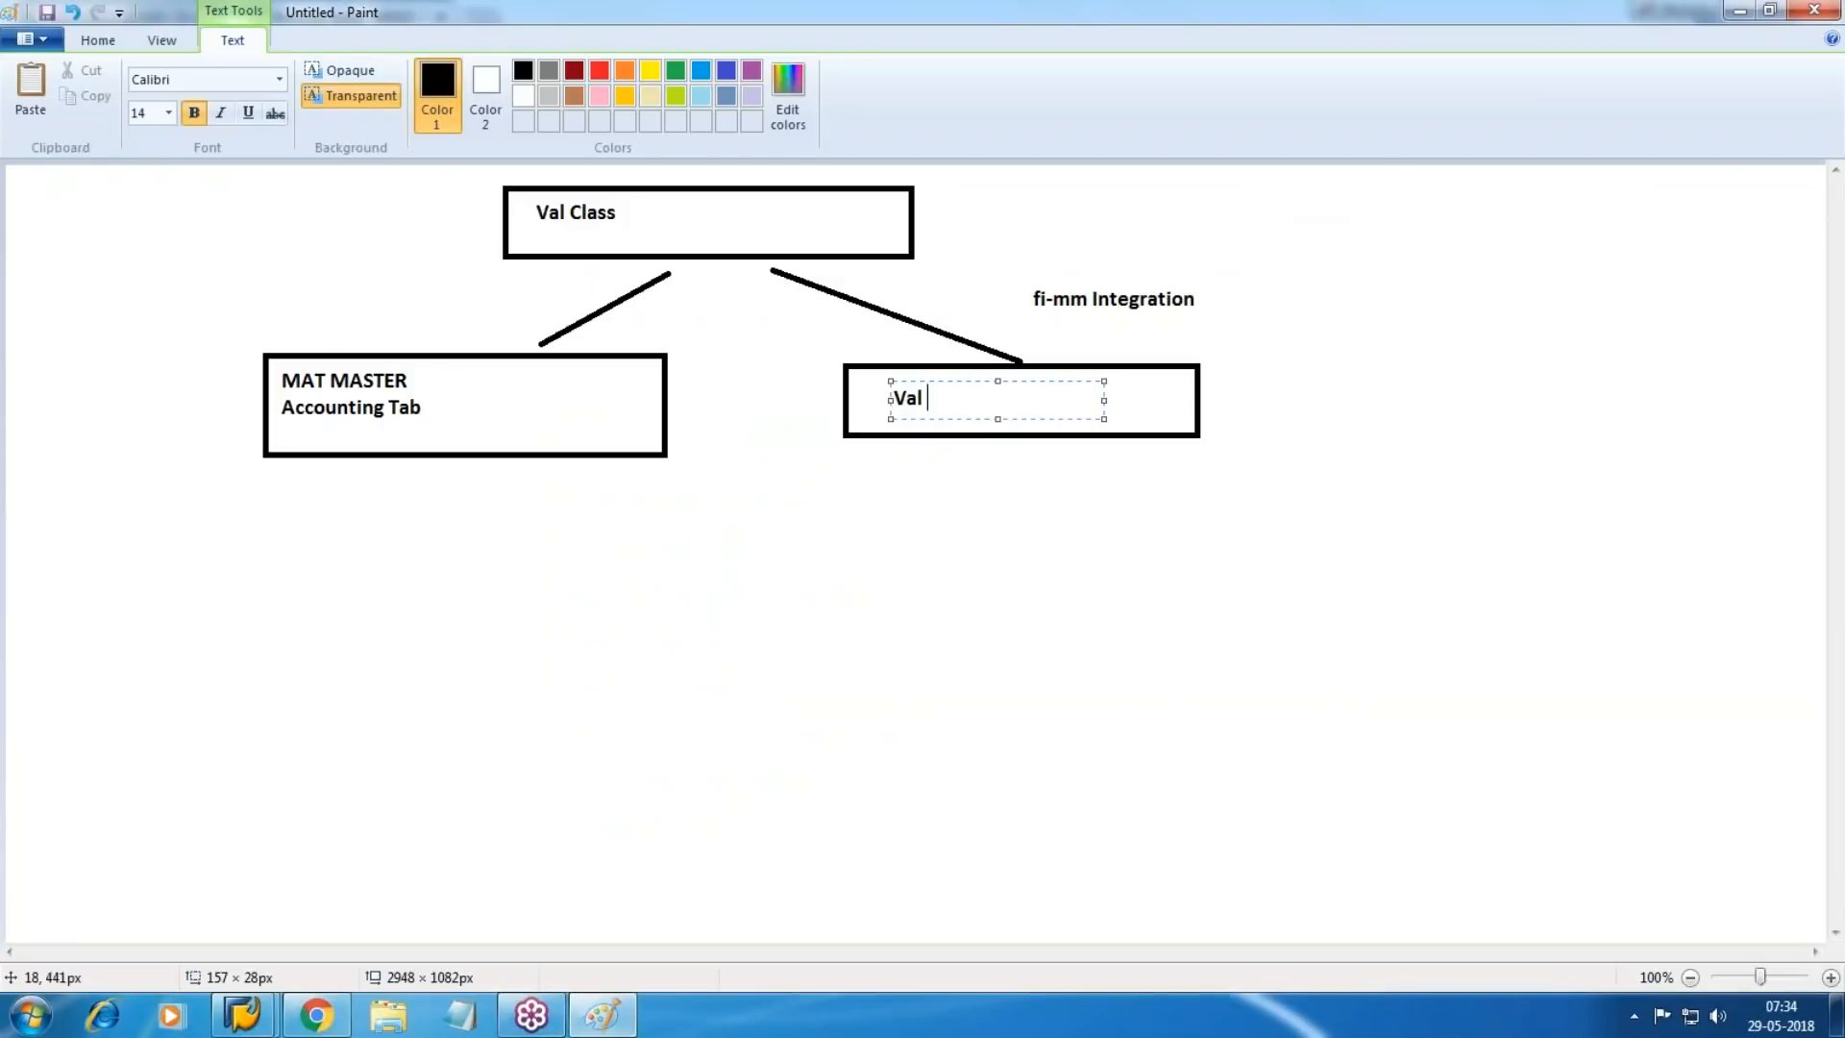
click(29, 38)
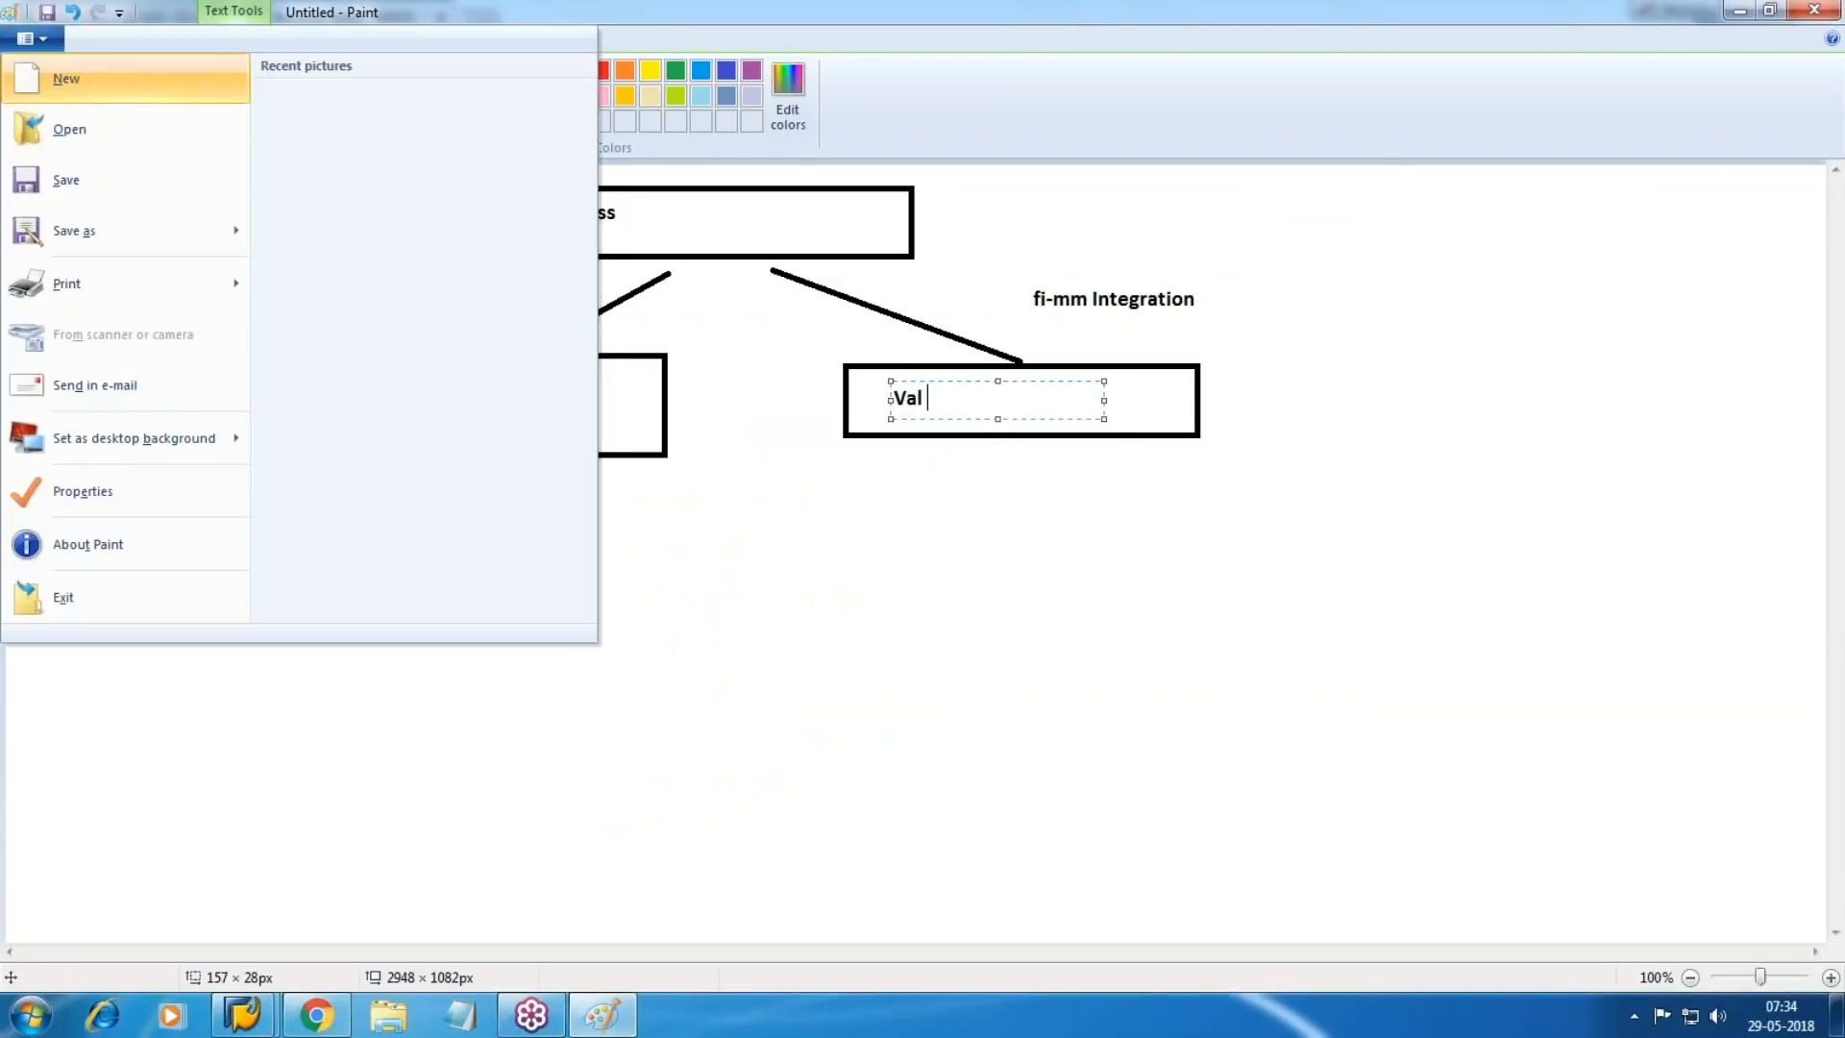
click(66, 79)
click(972, 510)
Draw a rectangle about 441 × 64 px near the top of the canvas and write Primary Cost Element inside it.
click(509, 72)
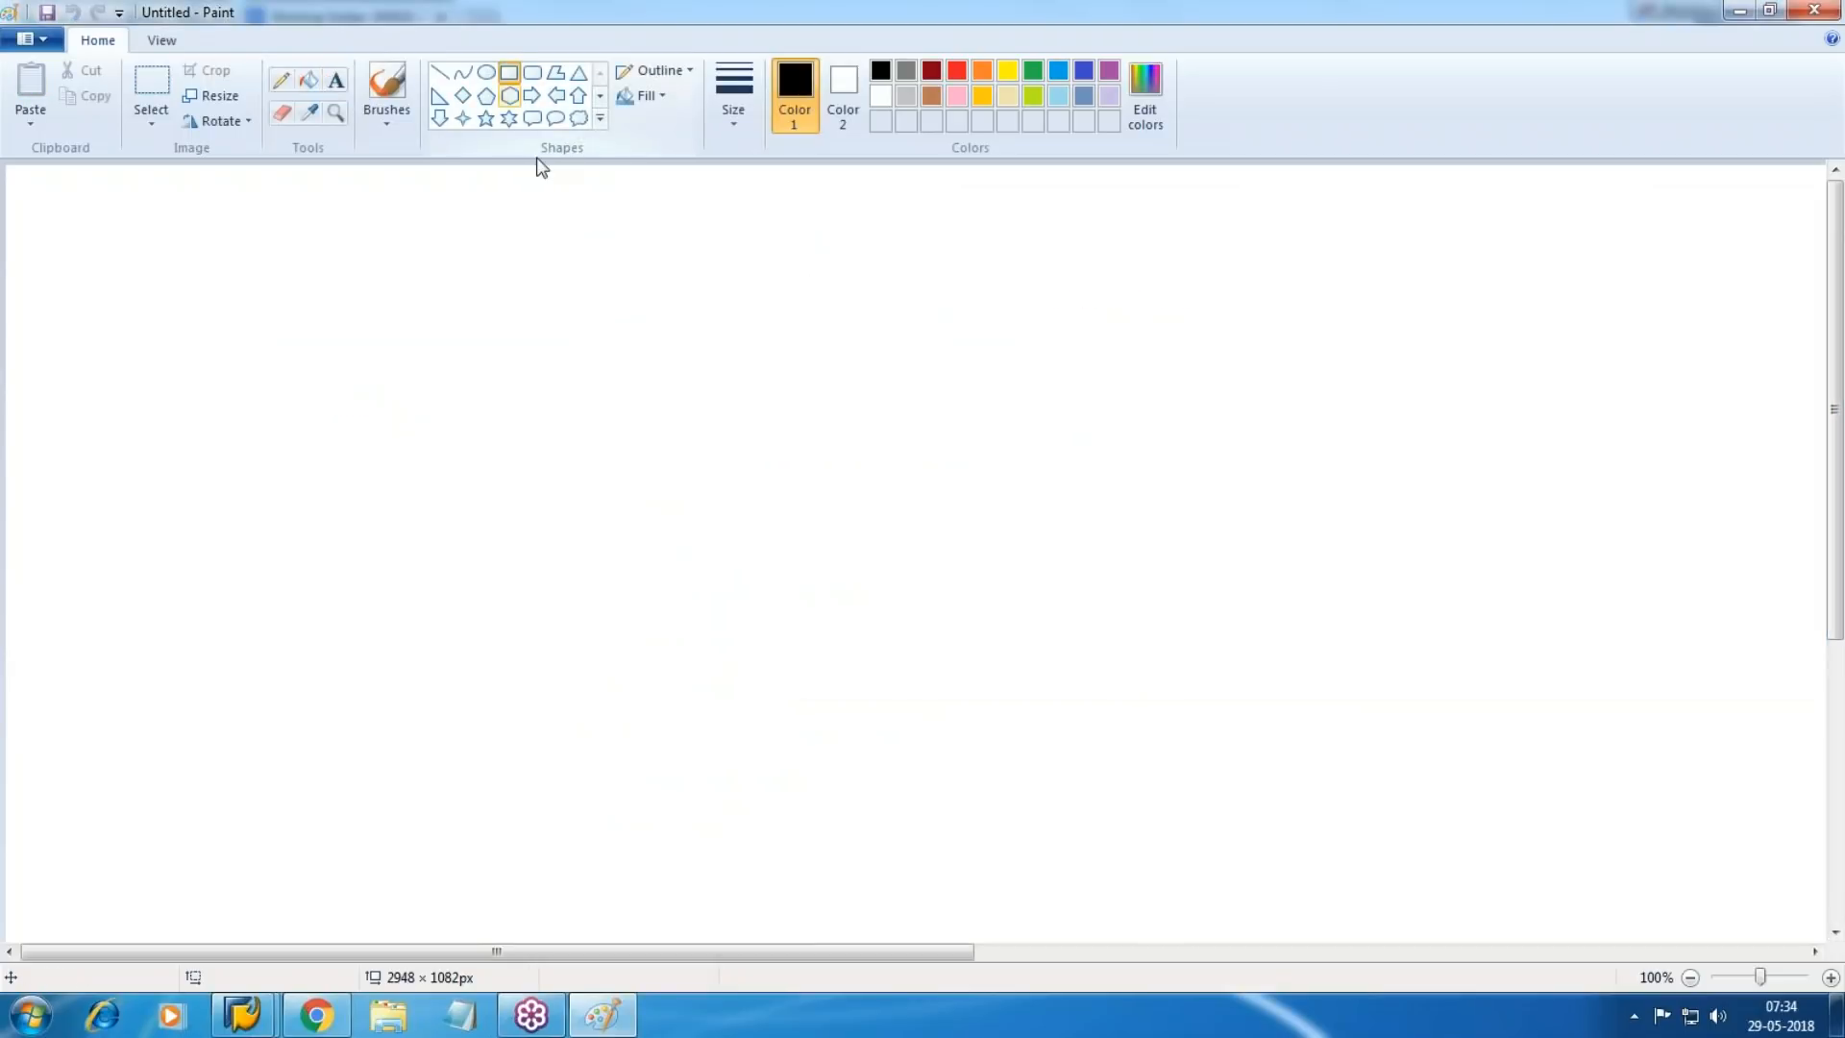
drag(604, 203, 1112, 277)
click(335, 80)
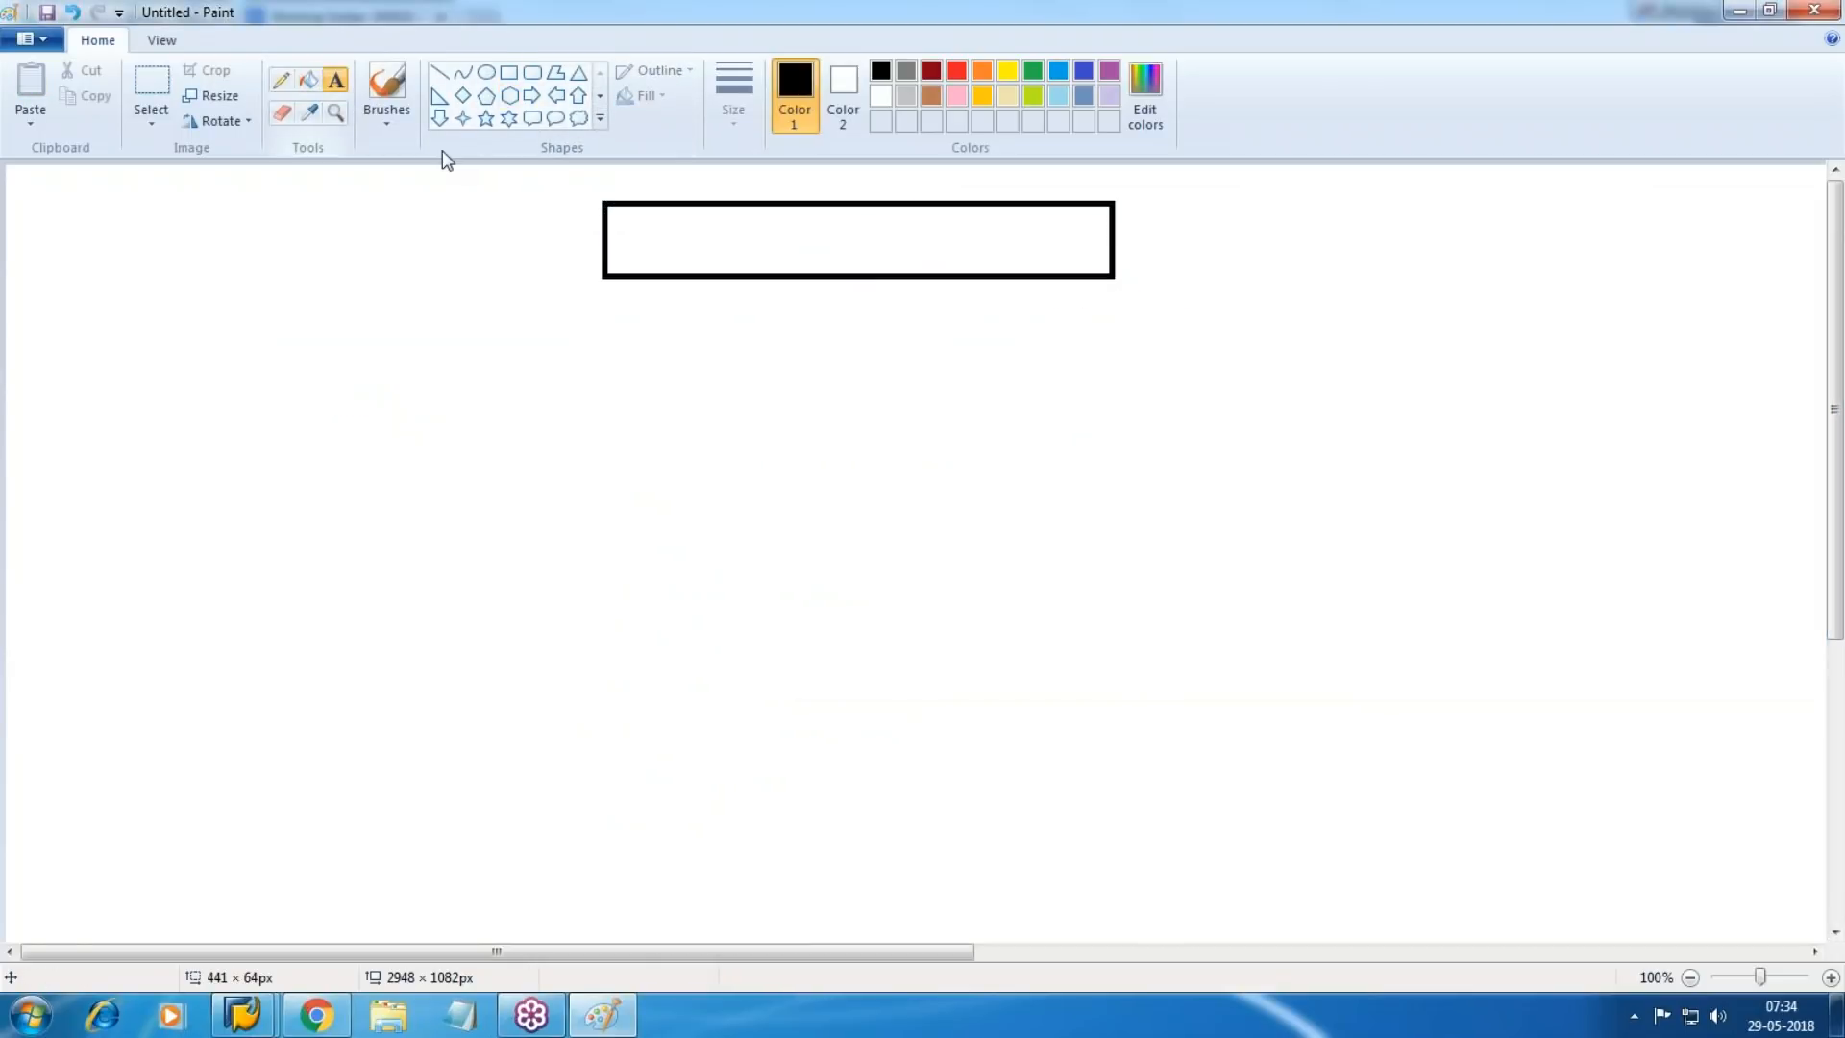
drag(629, 217, 1053, 268)
text(Primary Cost Element)
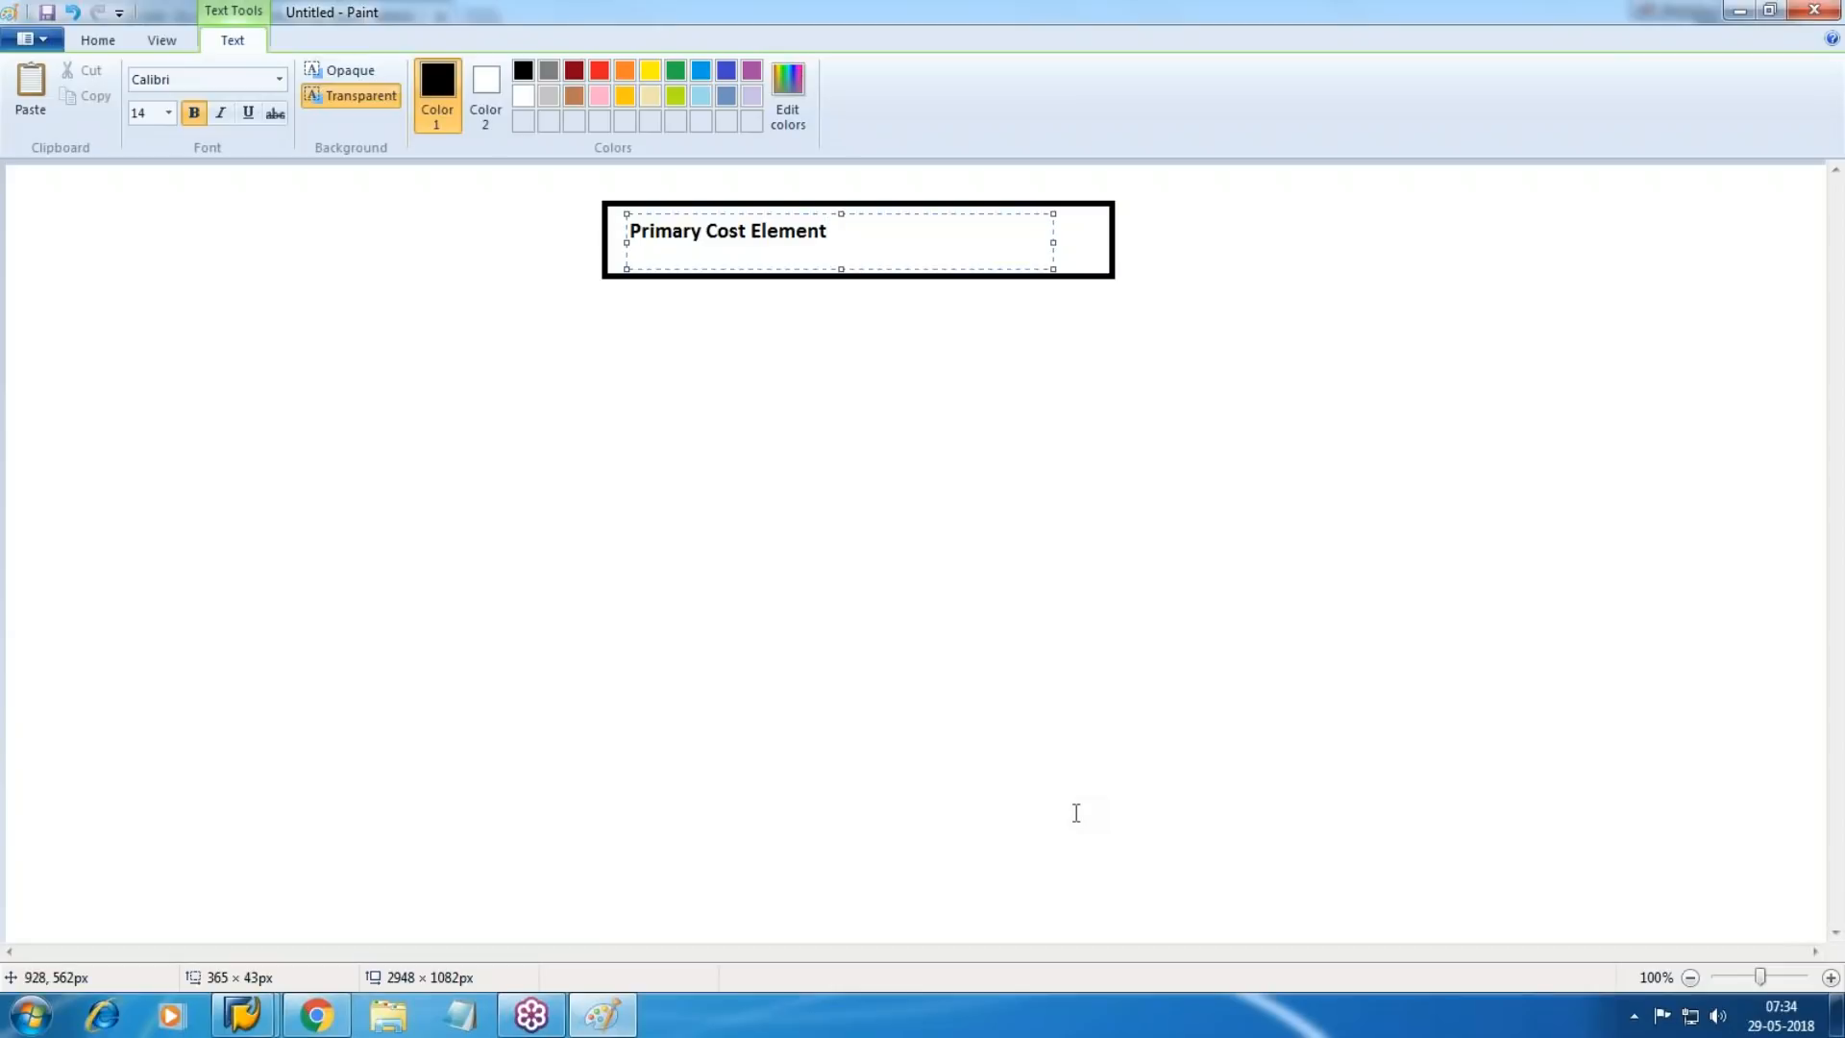
click(910, 474)
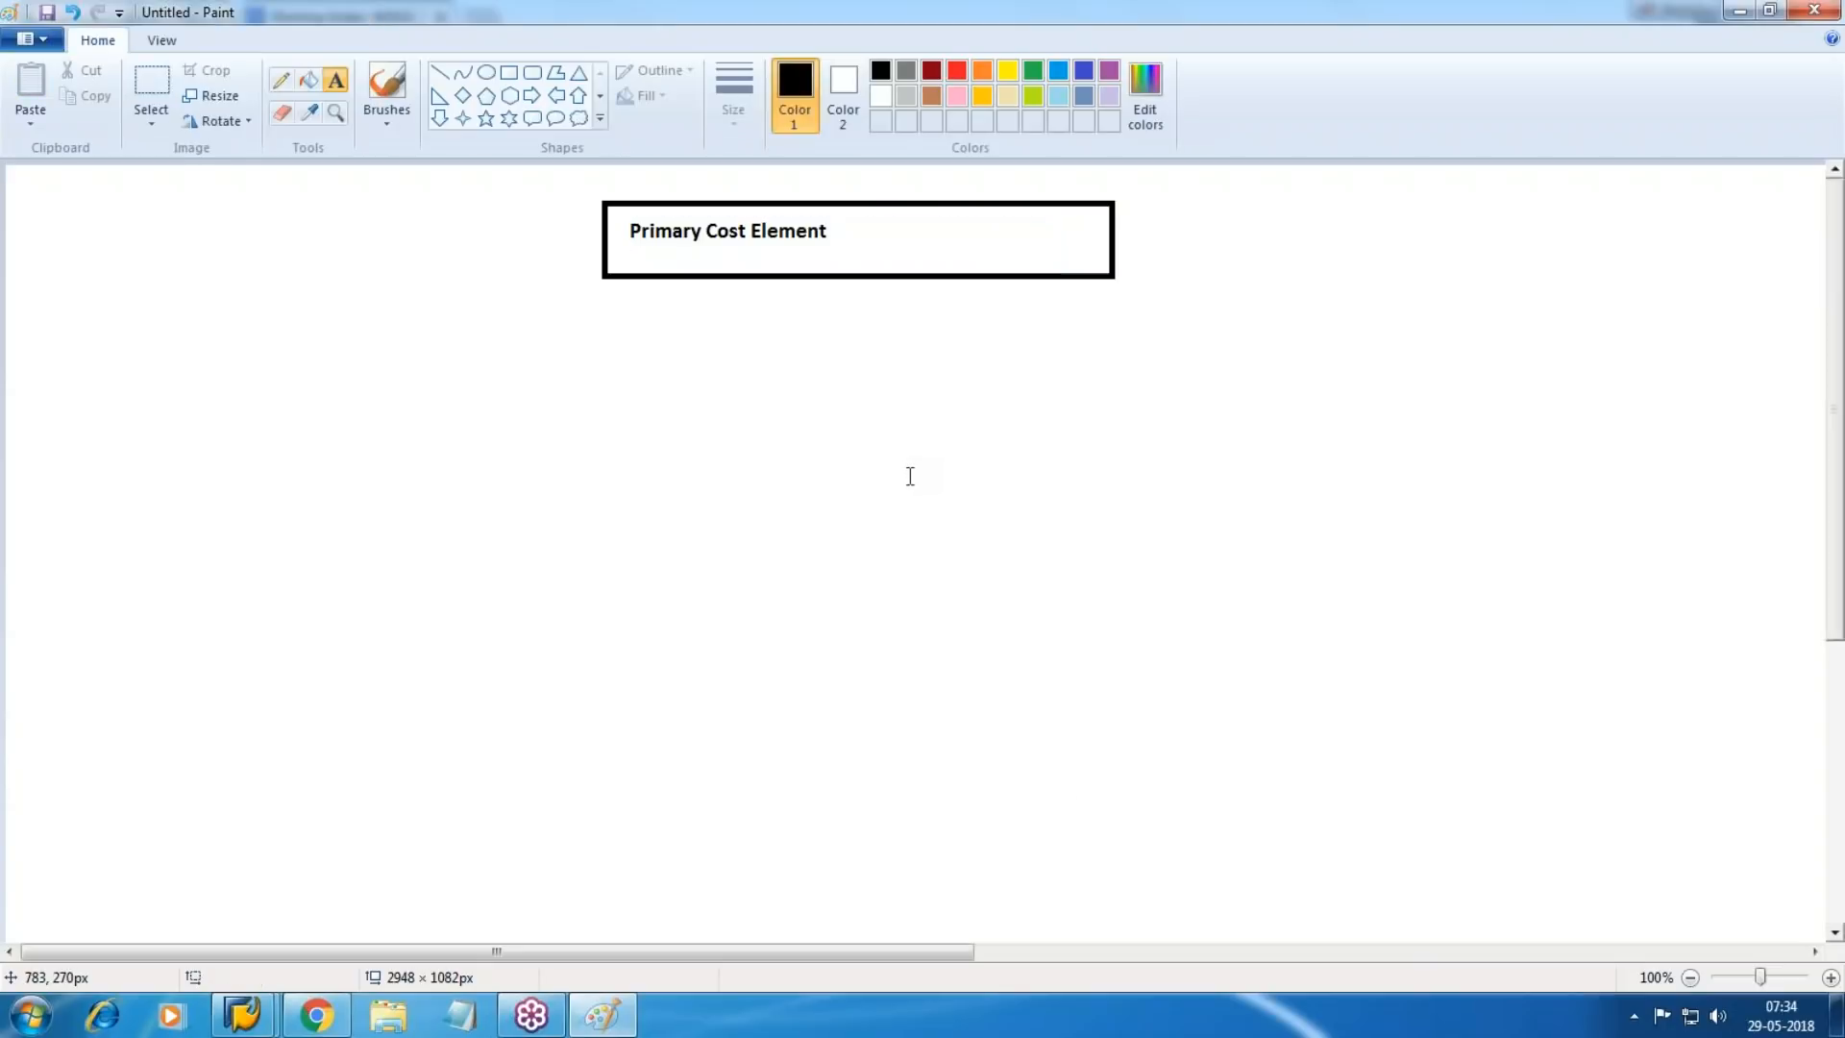
Draw two rectangles below the Primary Cost Element box, one to its lower left and one about 268 × 81 px to its lower right.
click(510, 72)
drag(368, 339, 731, 438)
drag(1086, 352, 1395, 445)
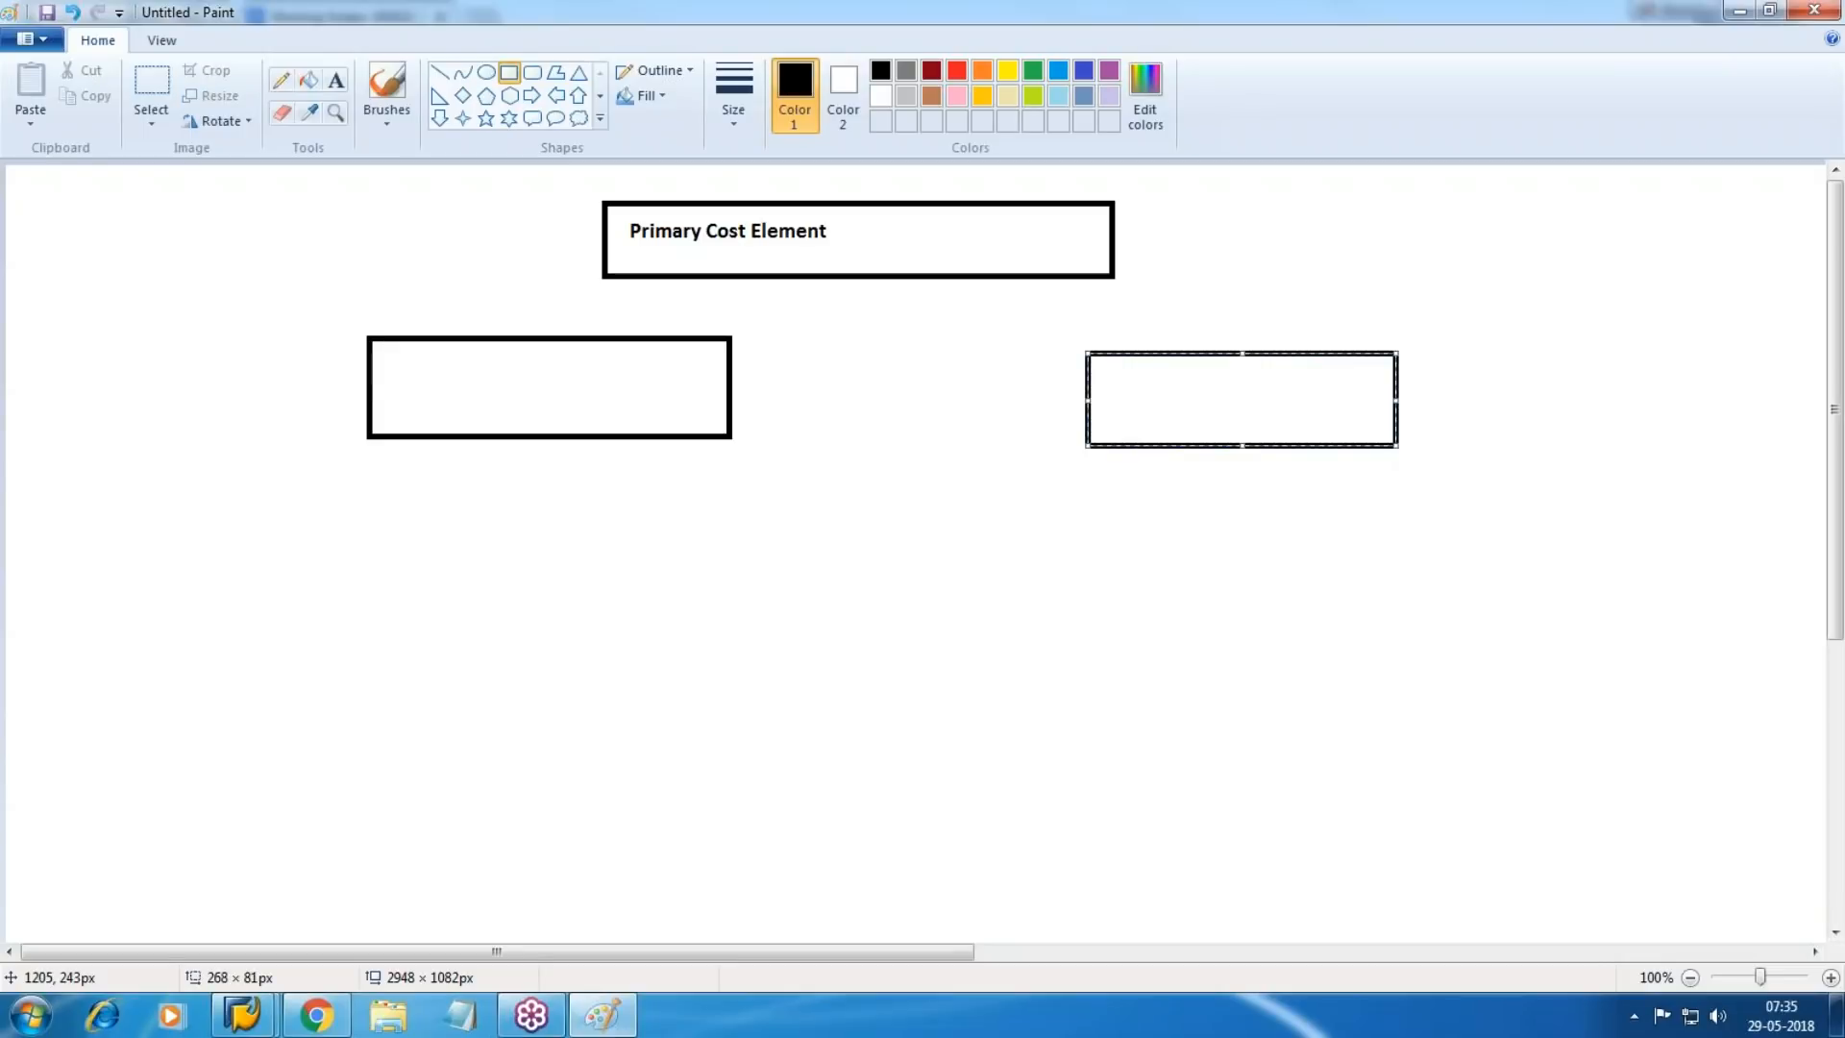
click(335, 80)
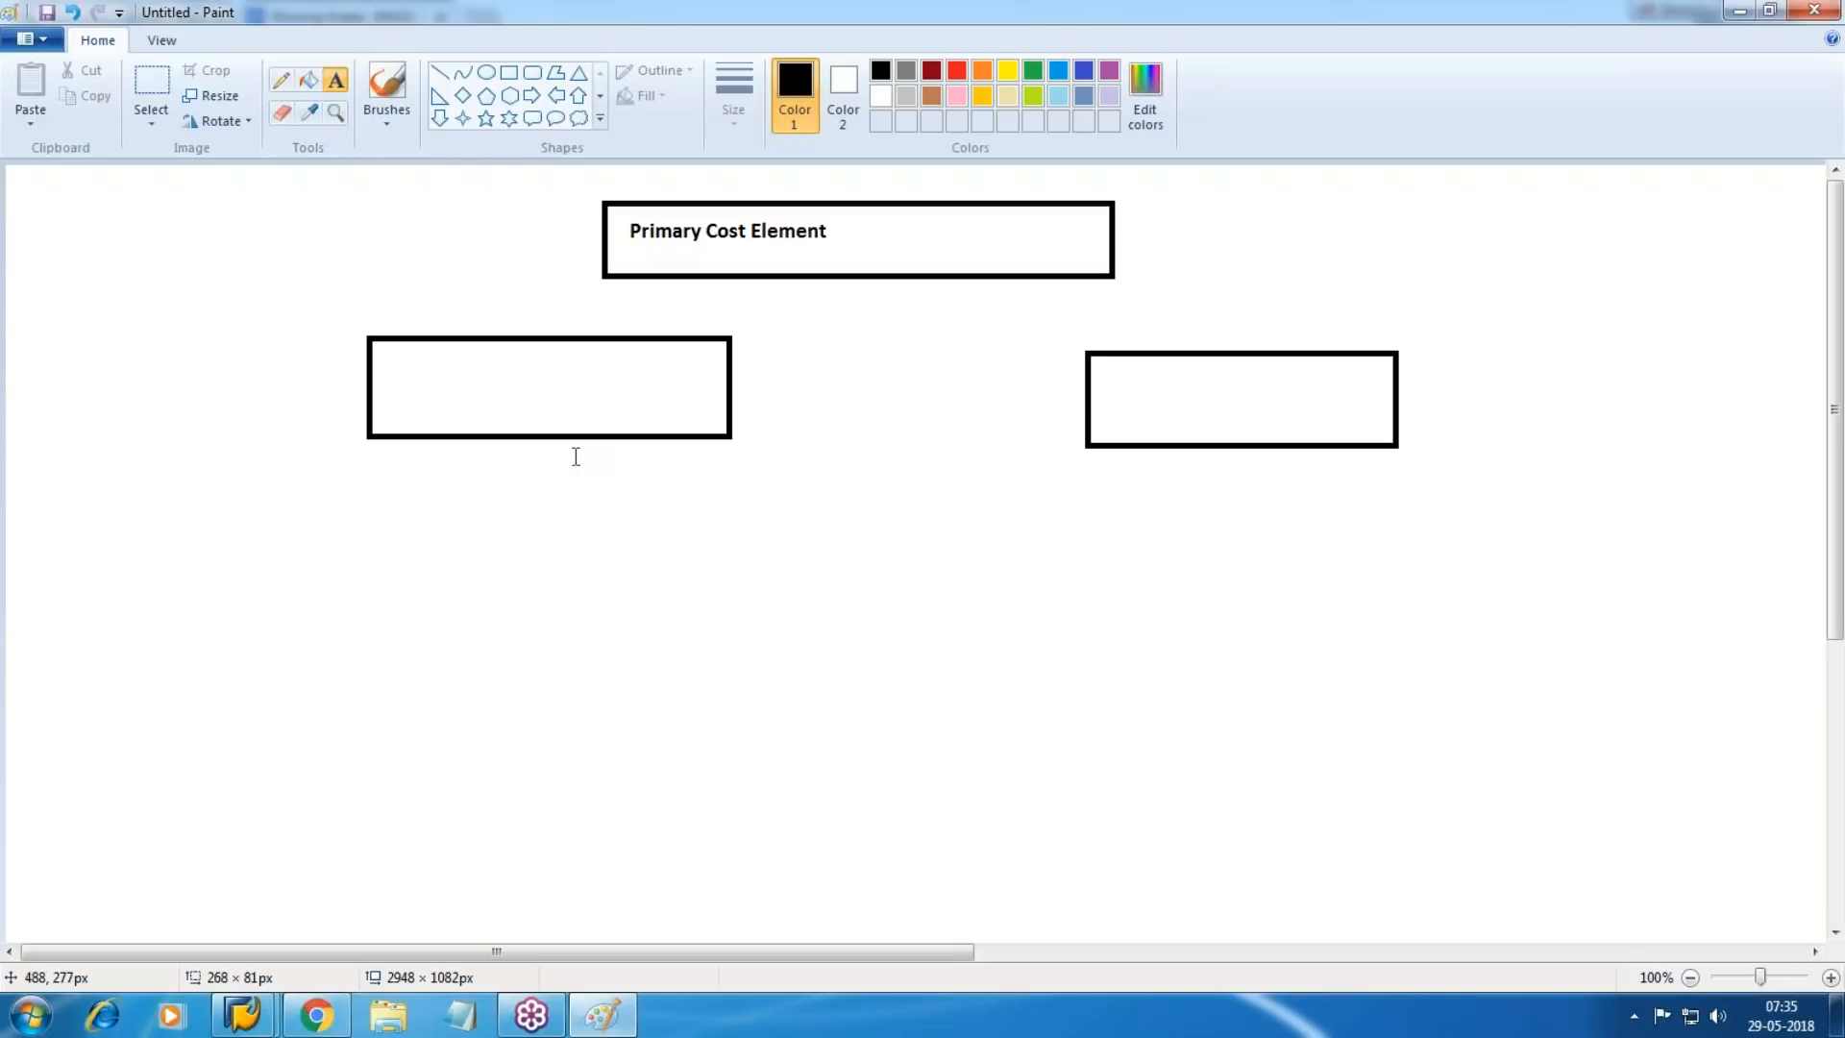
drag(389, 354, 664, 414)
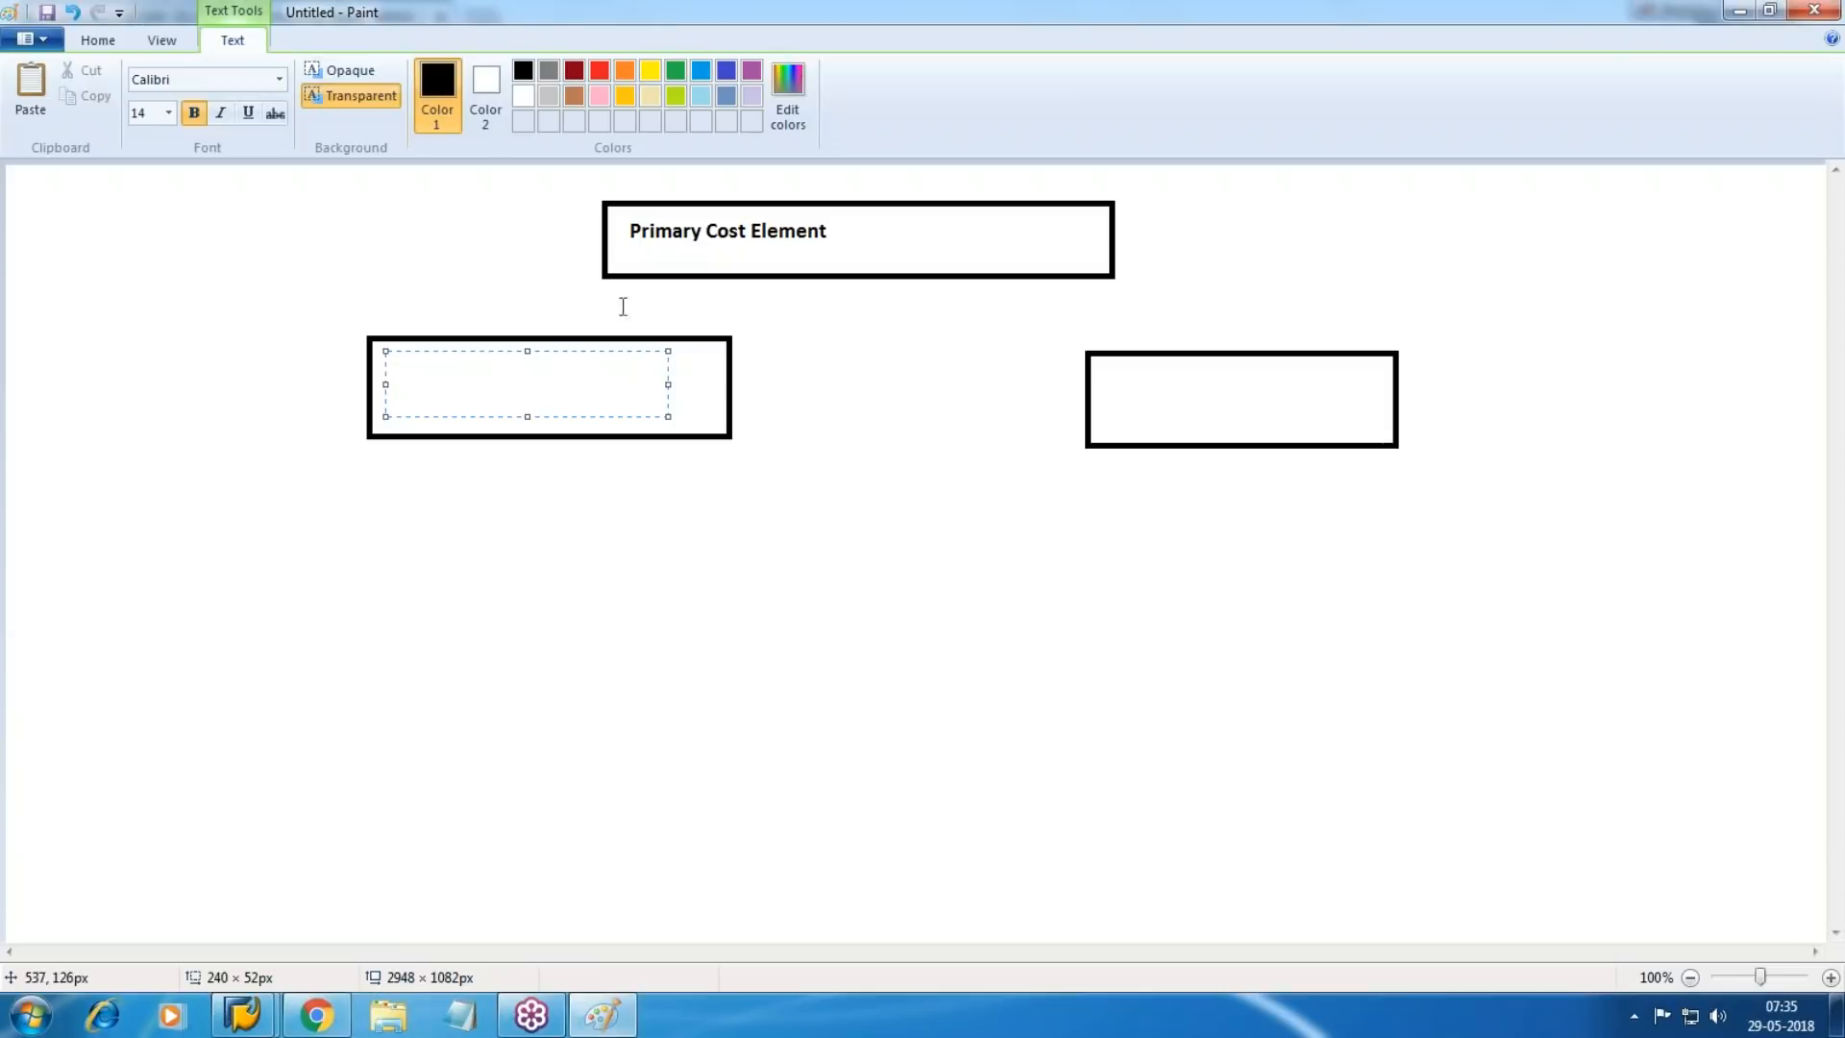
click(851, 432)
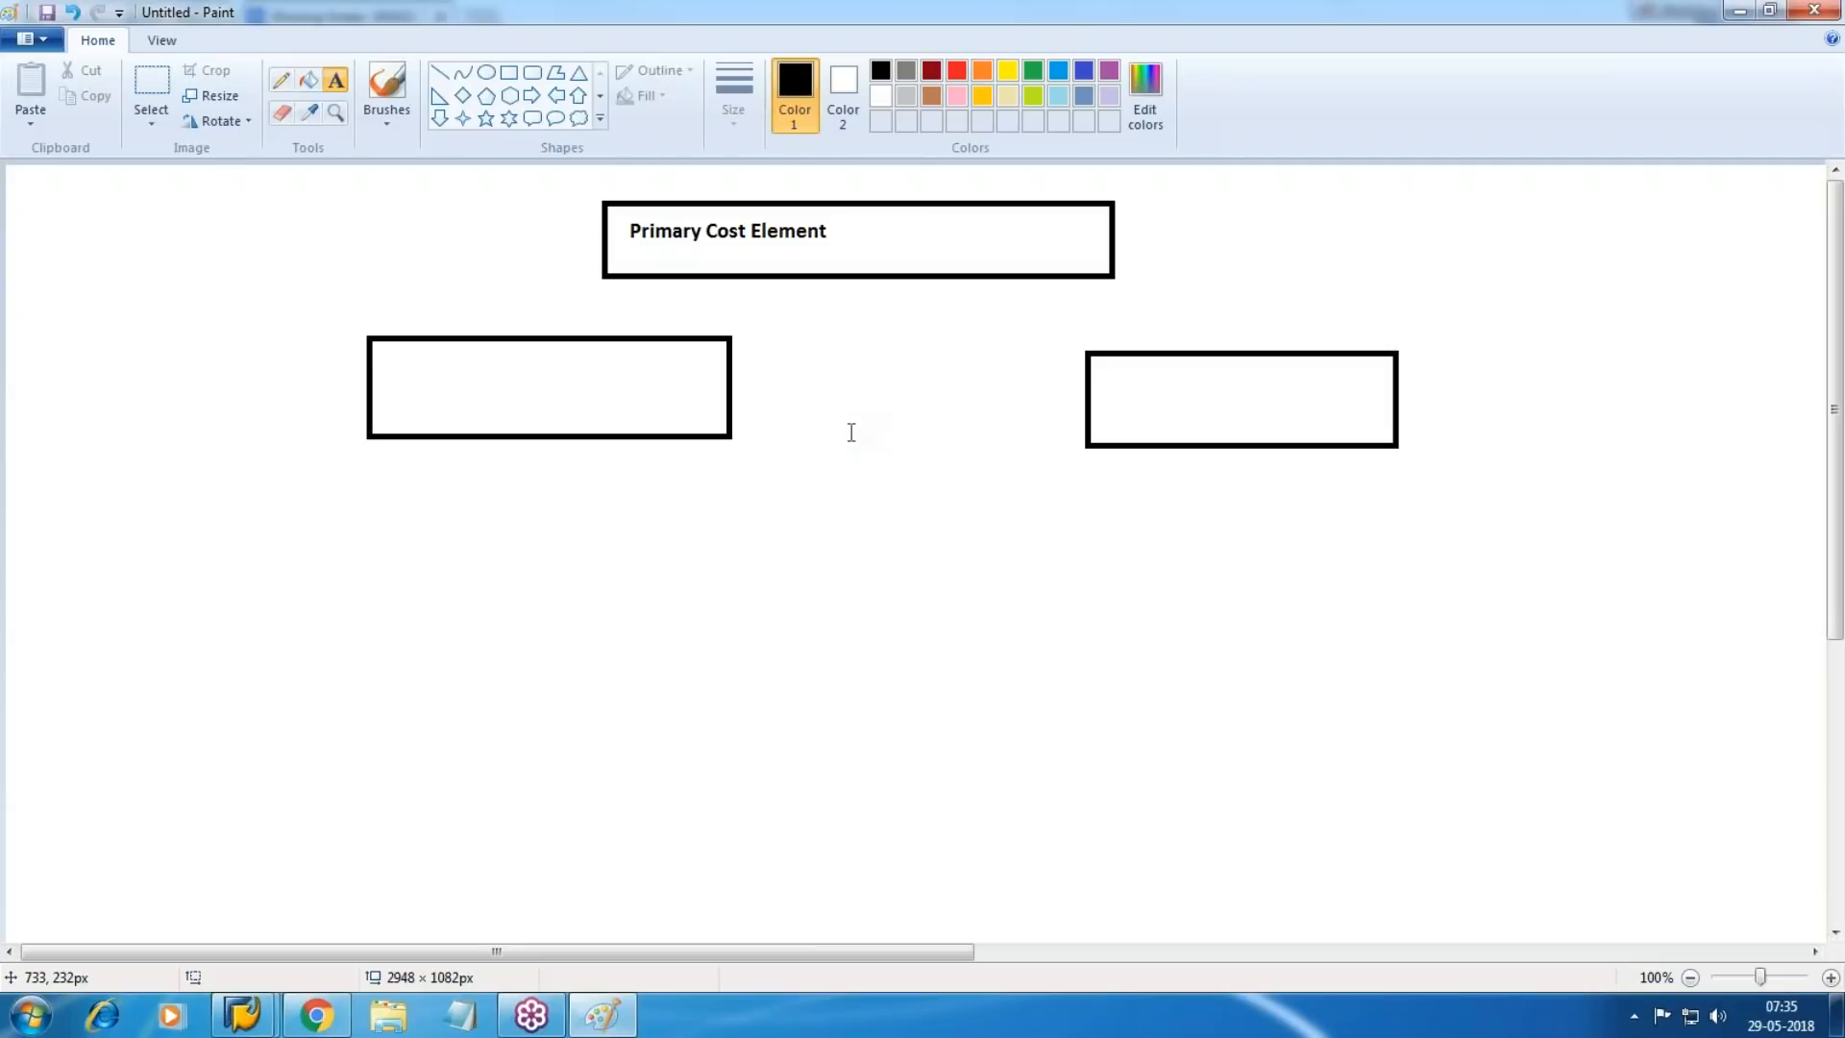
drag(1141, 310, 1375, 346)
click(407, 300)
Write GL Master above the diagram's lower-left box and 1000 inside that box.
drag(408, 299, 625, 330)
text(GL Master)
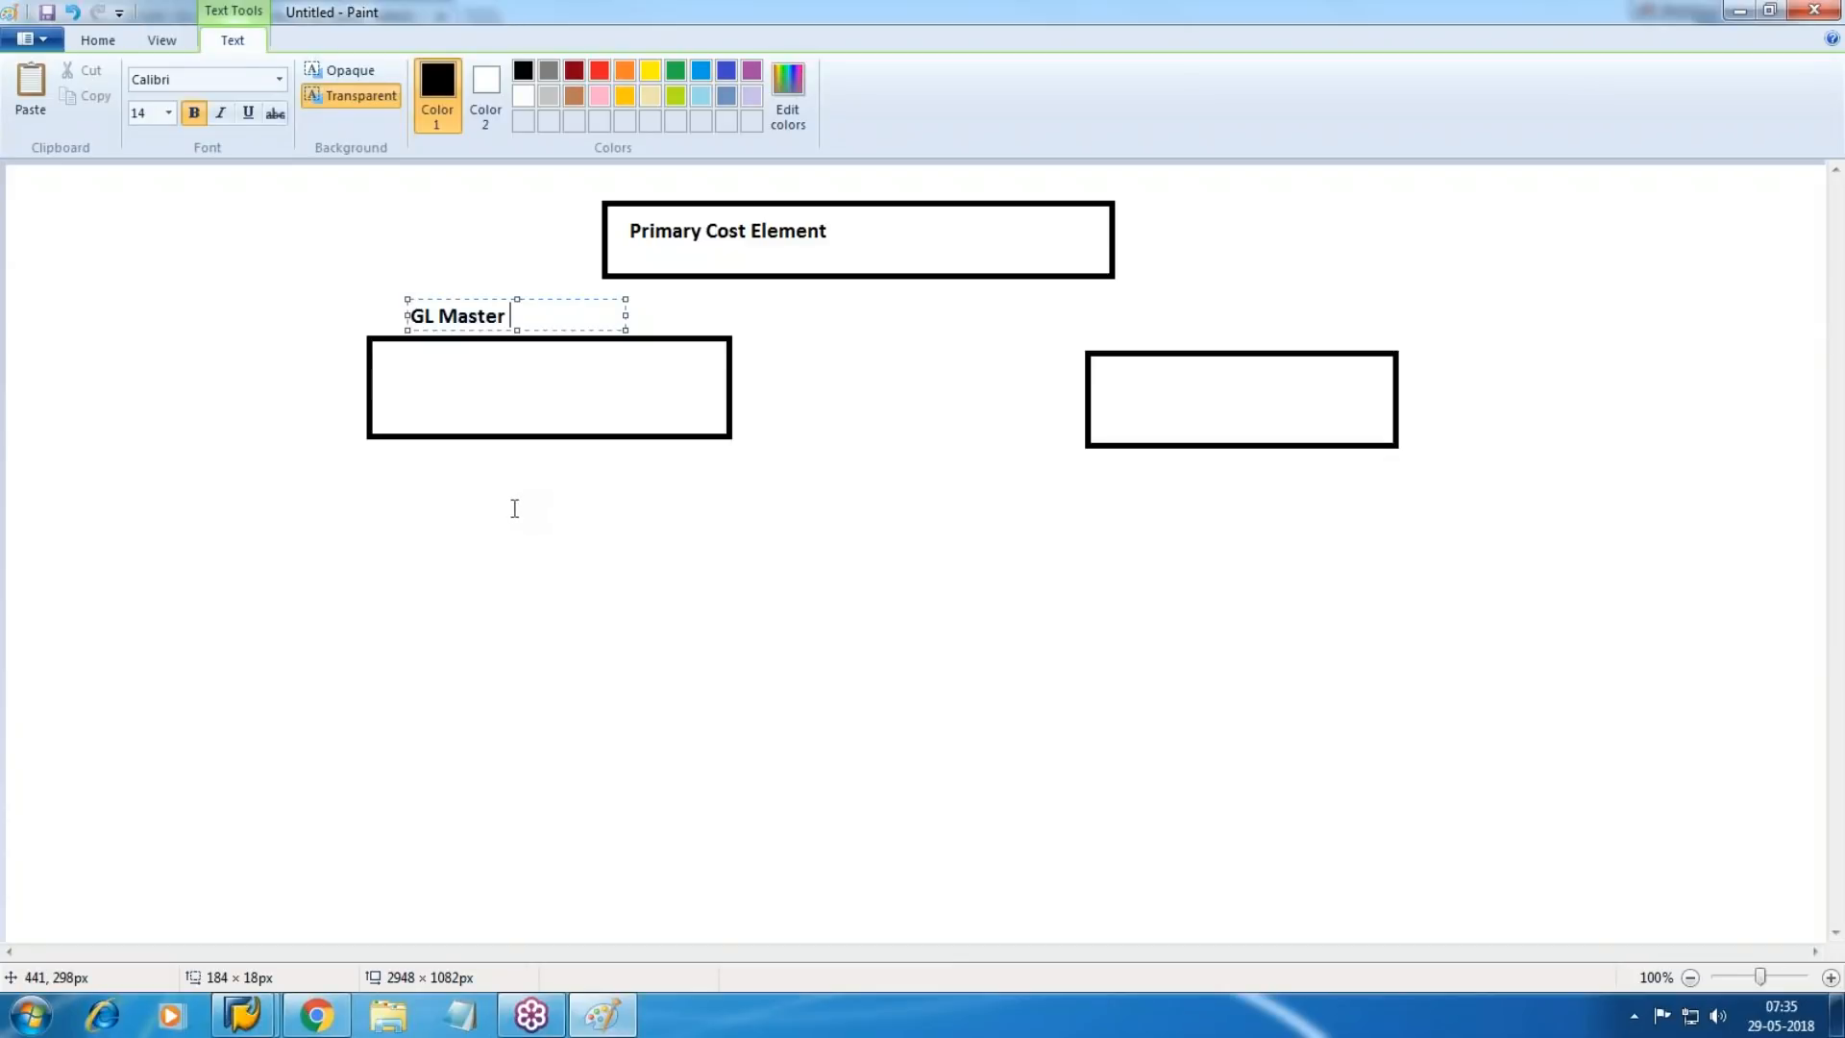
drag(393, 357, 647, 421)
text(1000)
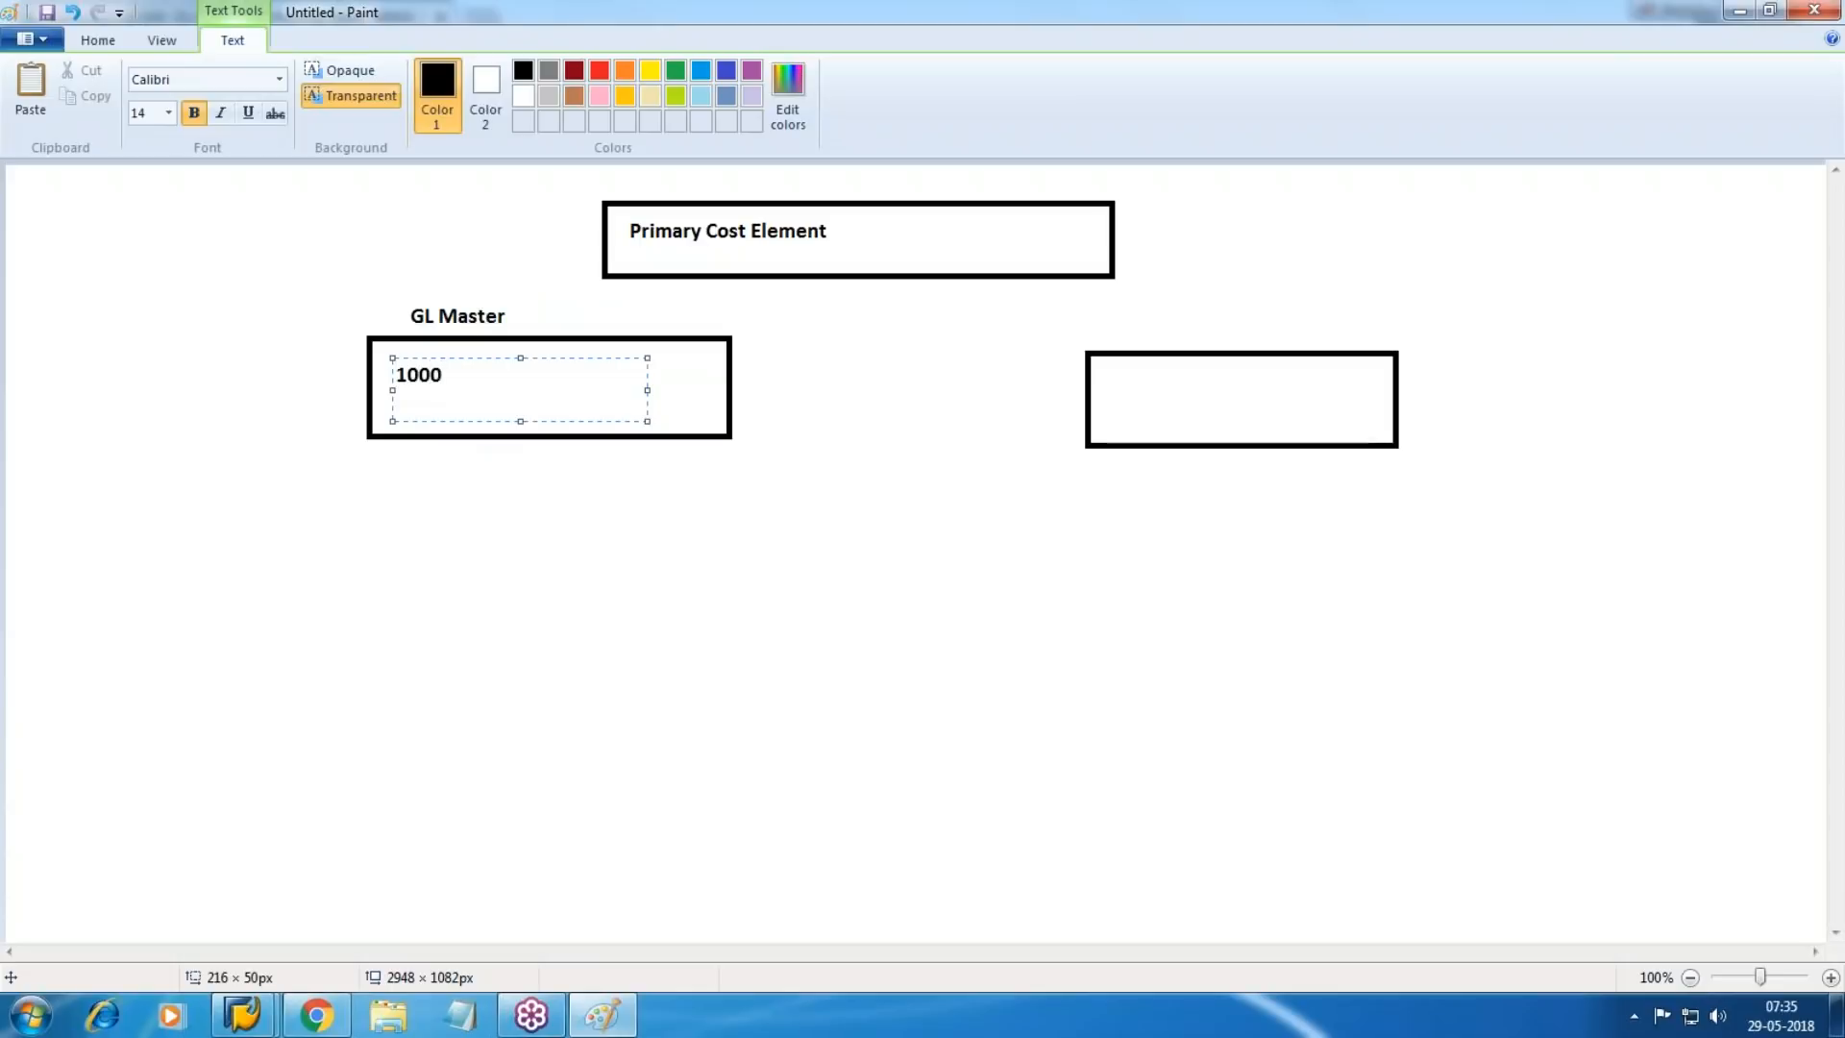
click(1293, 462)
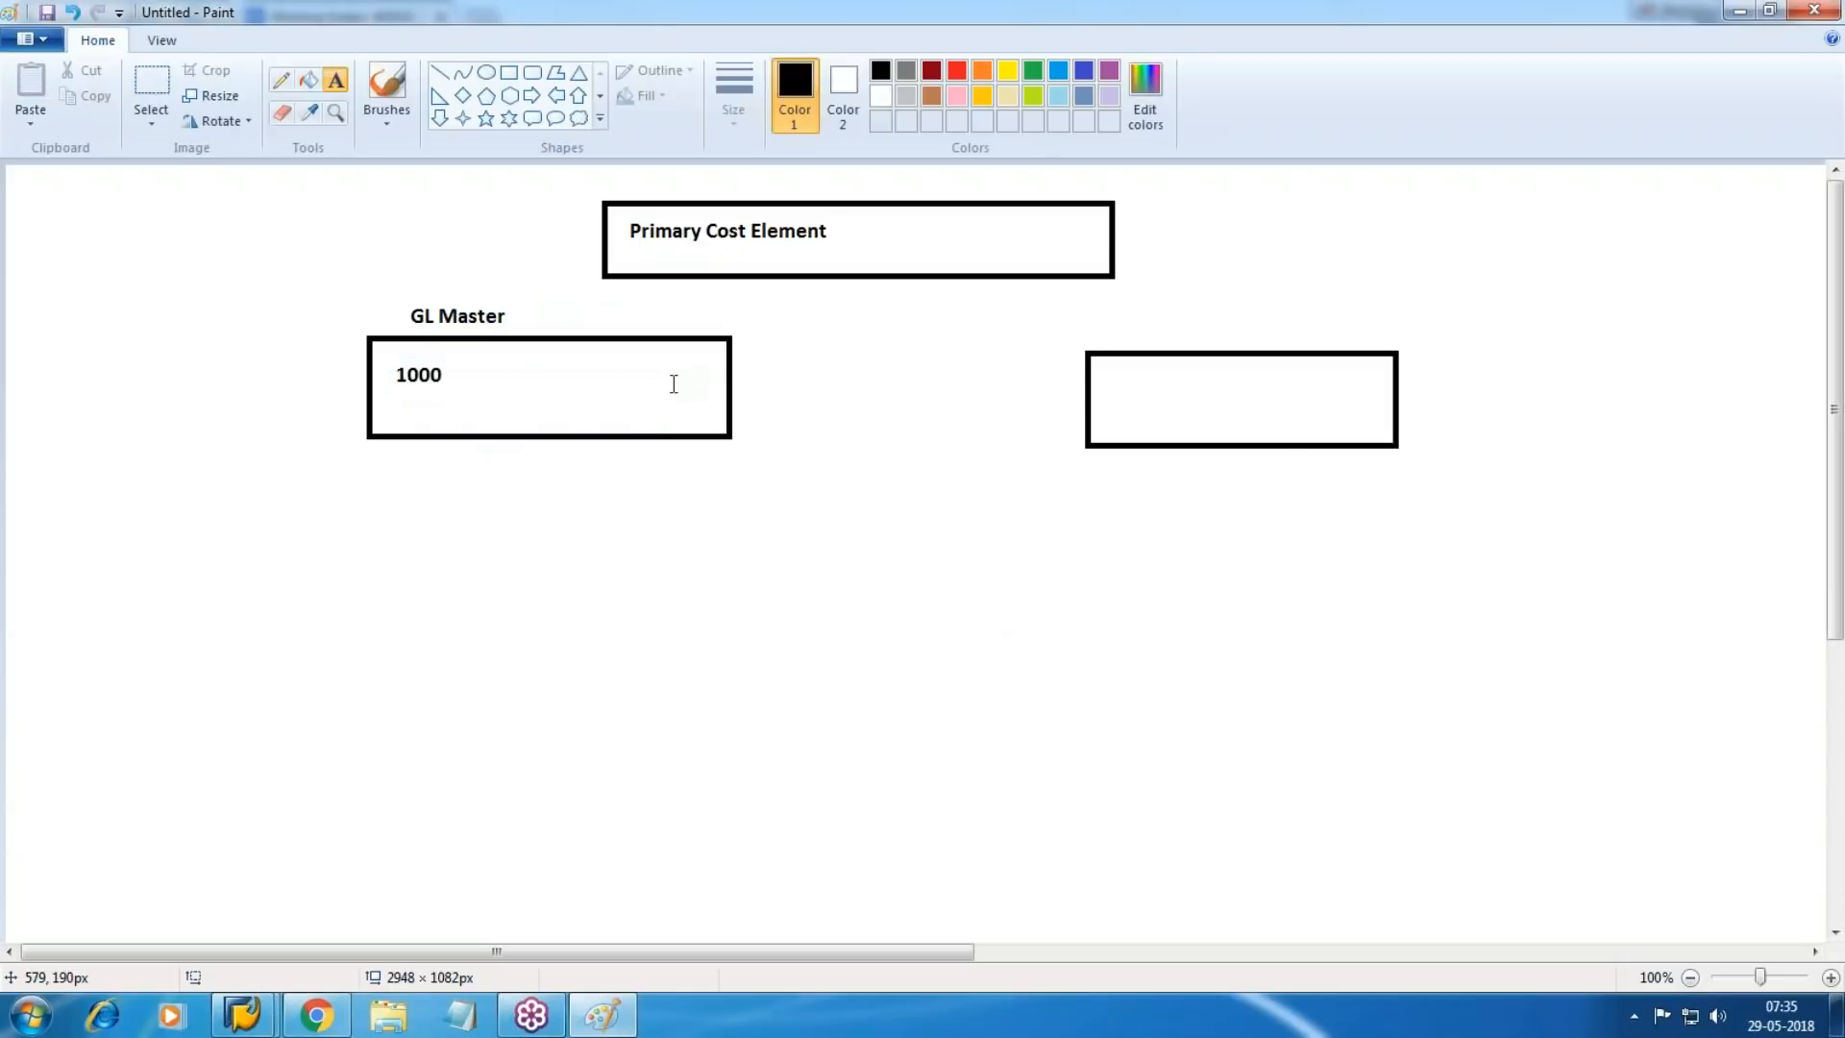
Add the label FI beside the GL Master heading.
drag(549, 295, 763, 329)
text(FI)
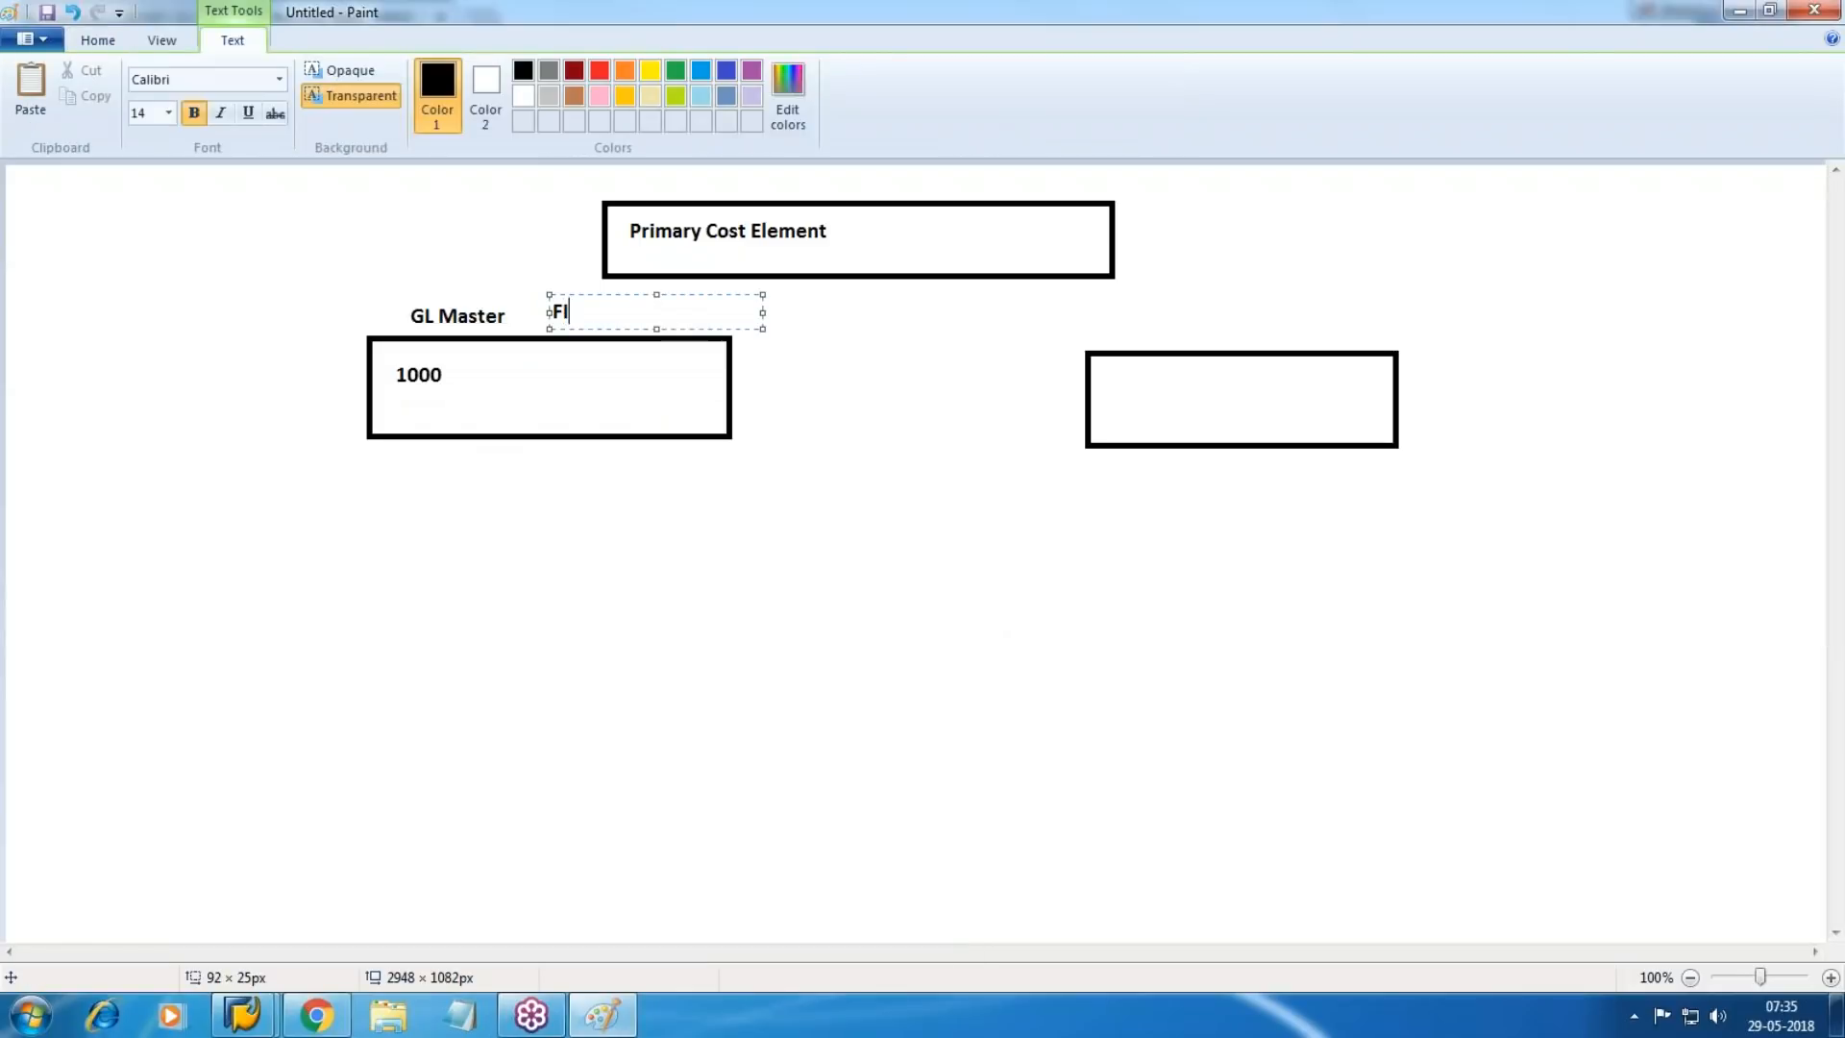
click(542, 491)
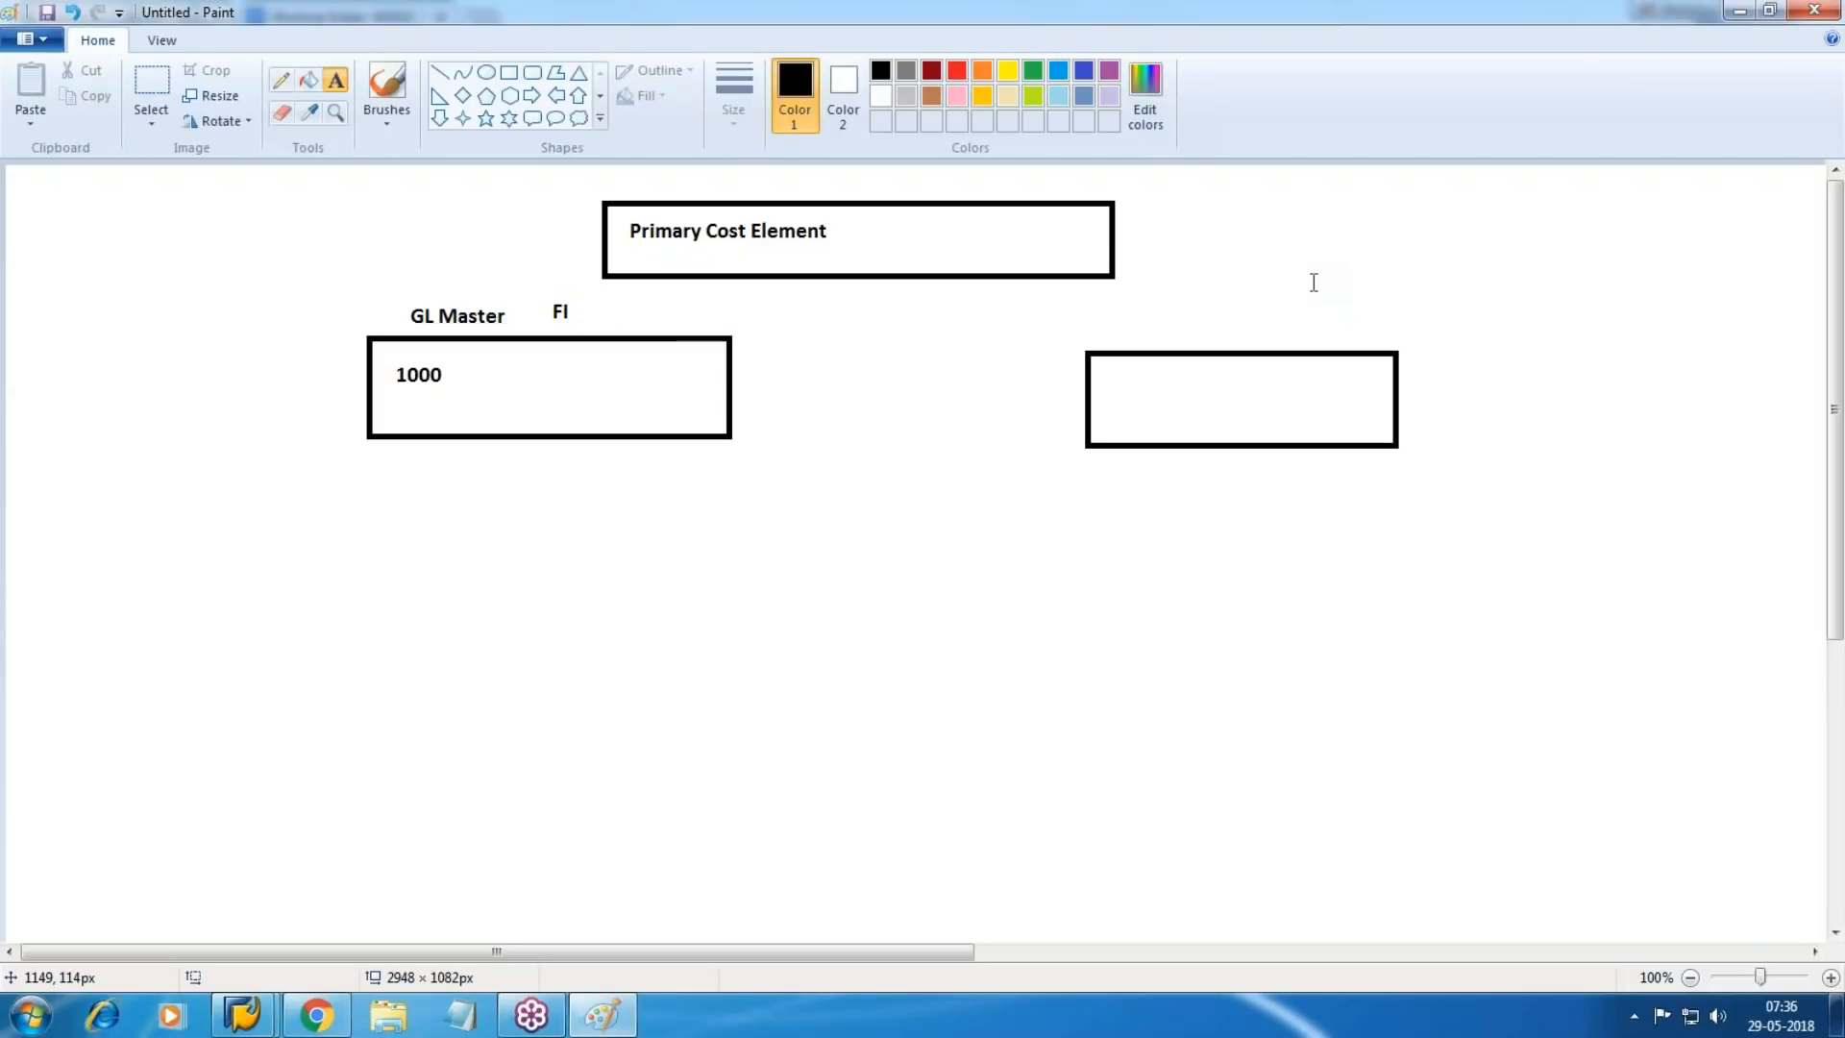
Write CO above the diagram's lower-right box and 1000 inside that box.
drag(1150, 299, 1336, 341)
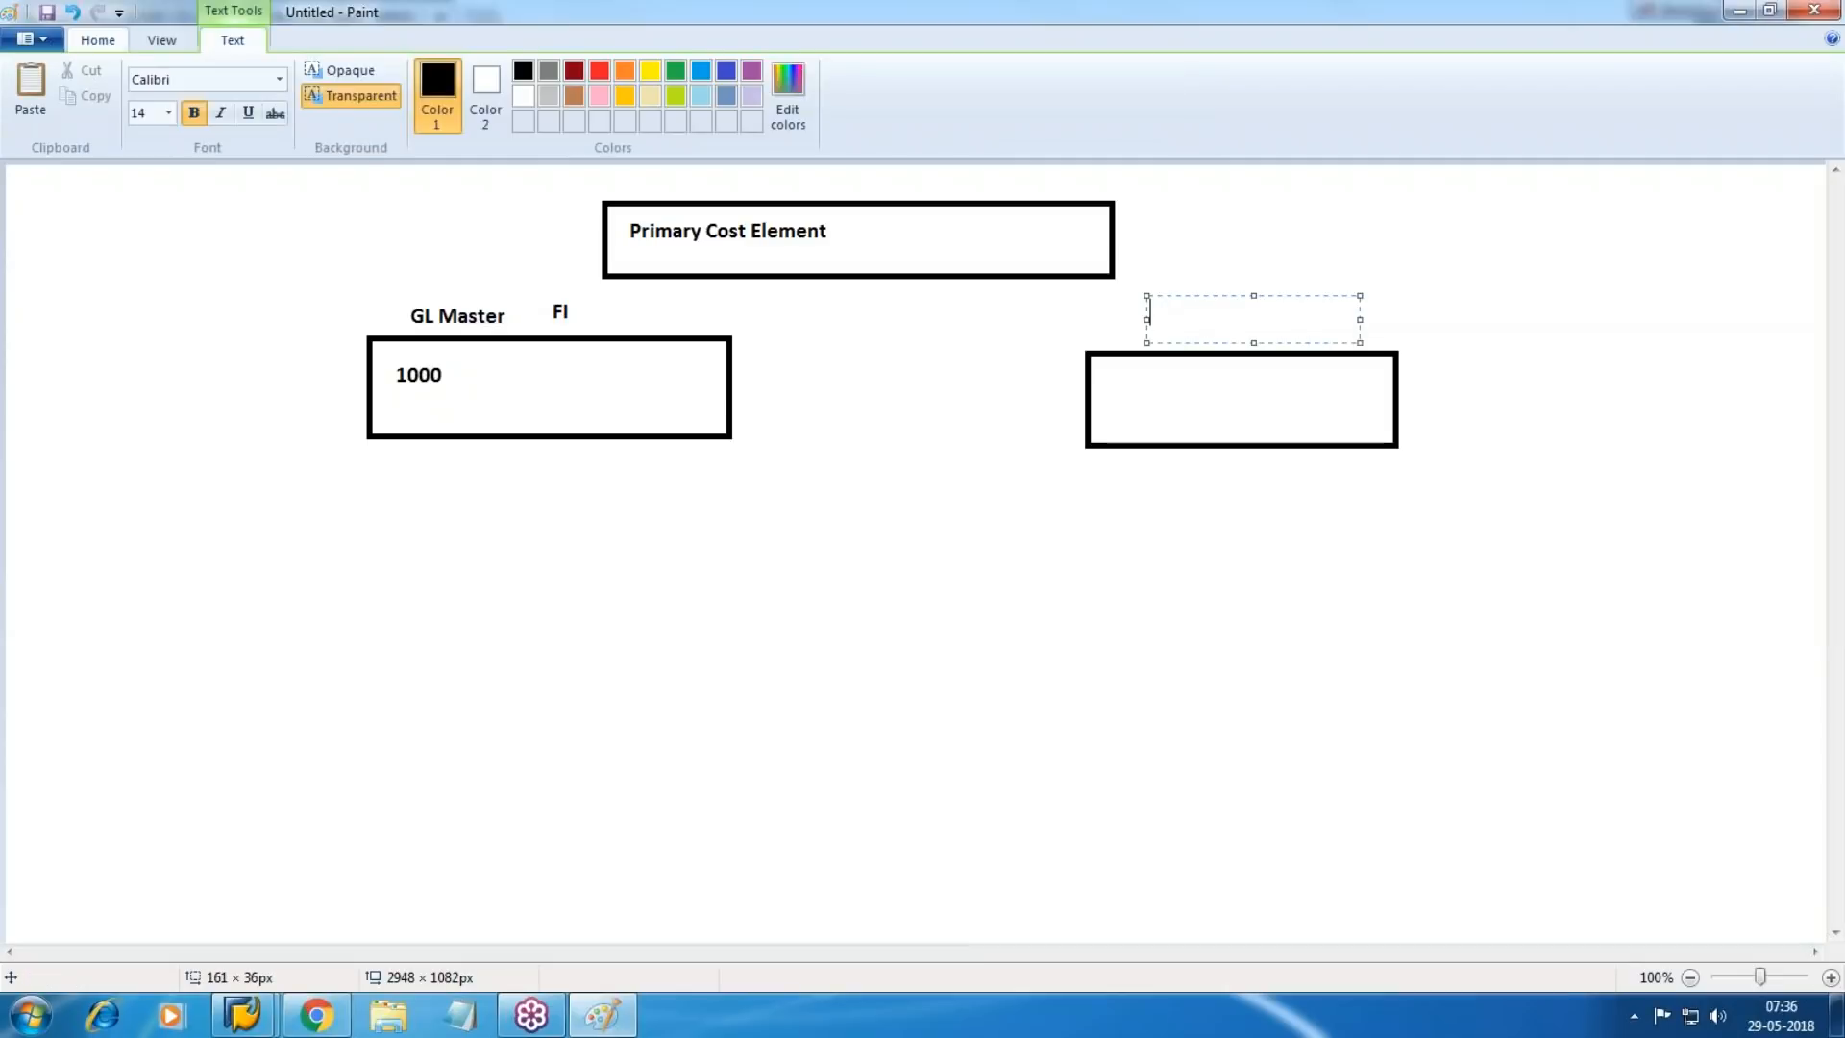
text(CO)
click(1276, 513)
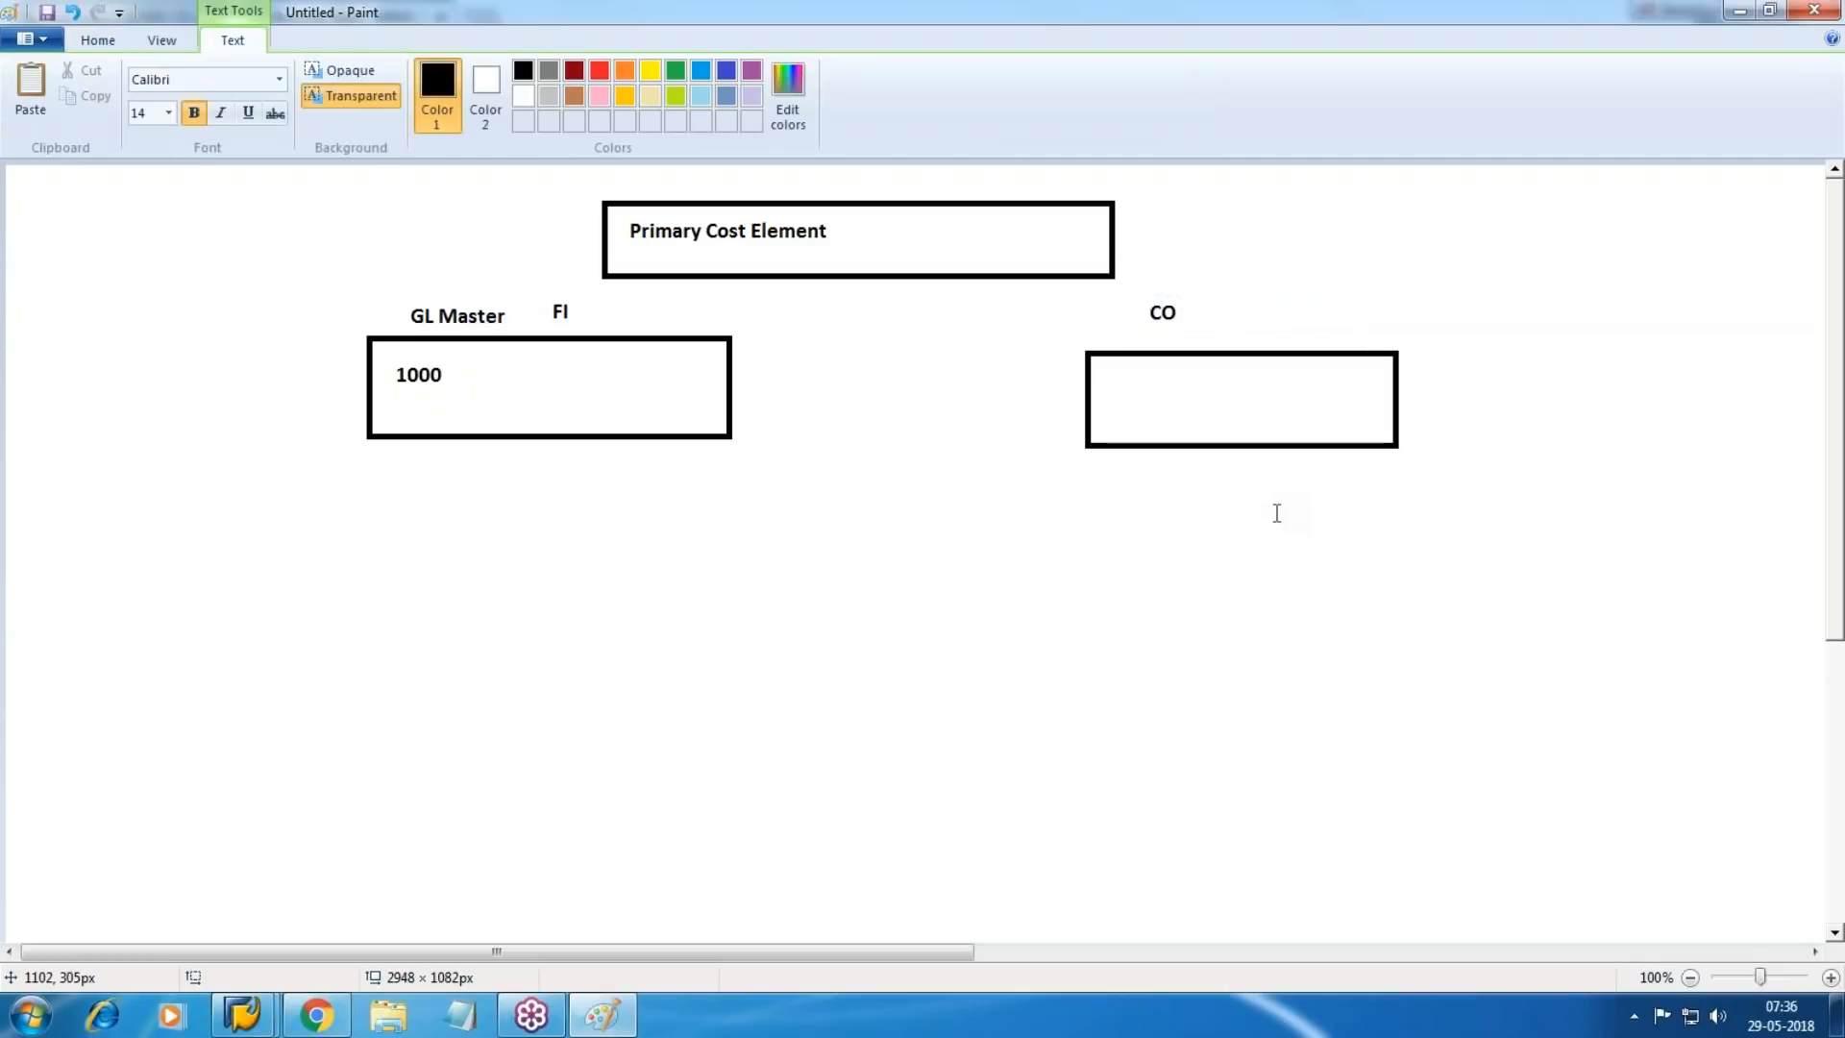
drag(1120, 373, 1347, 420)
text(1000)
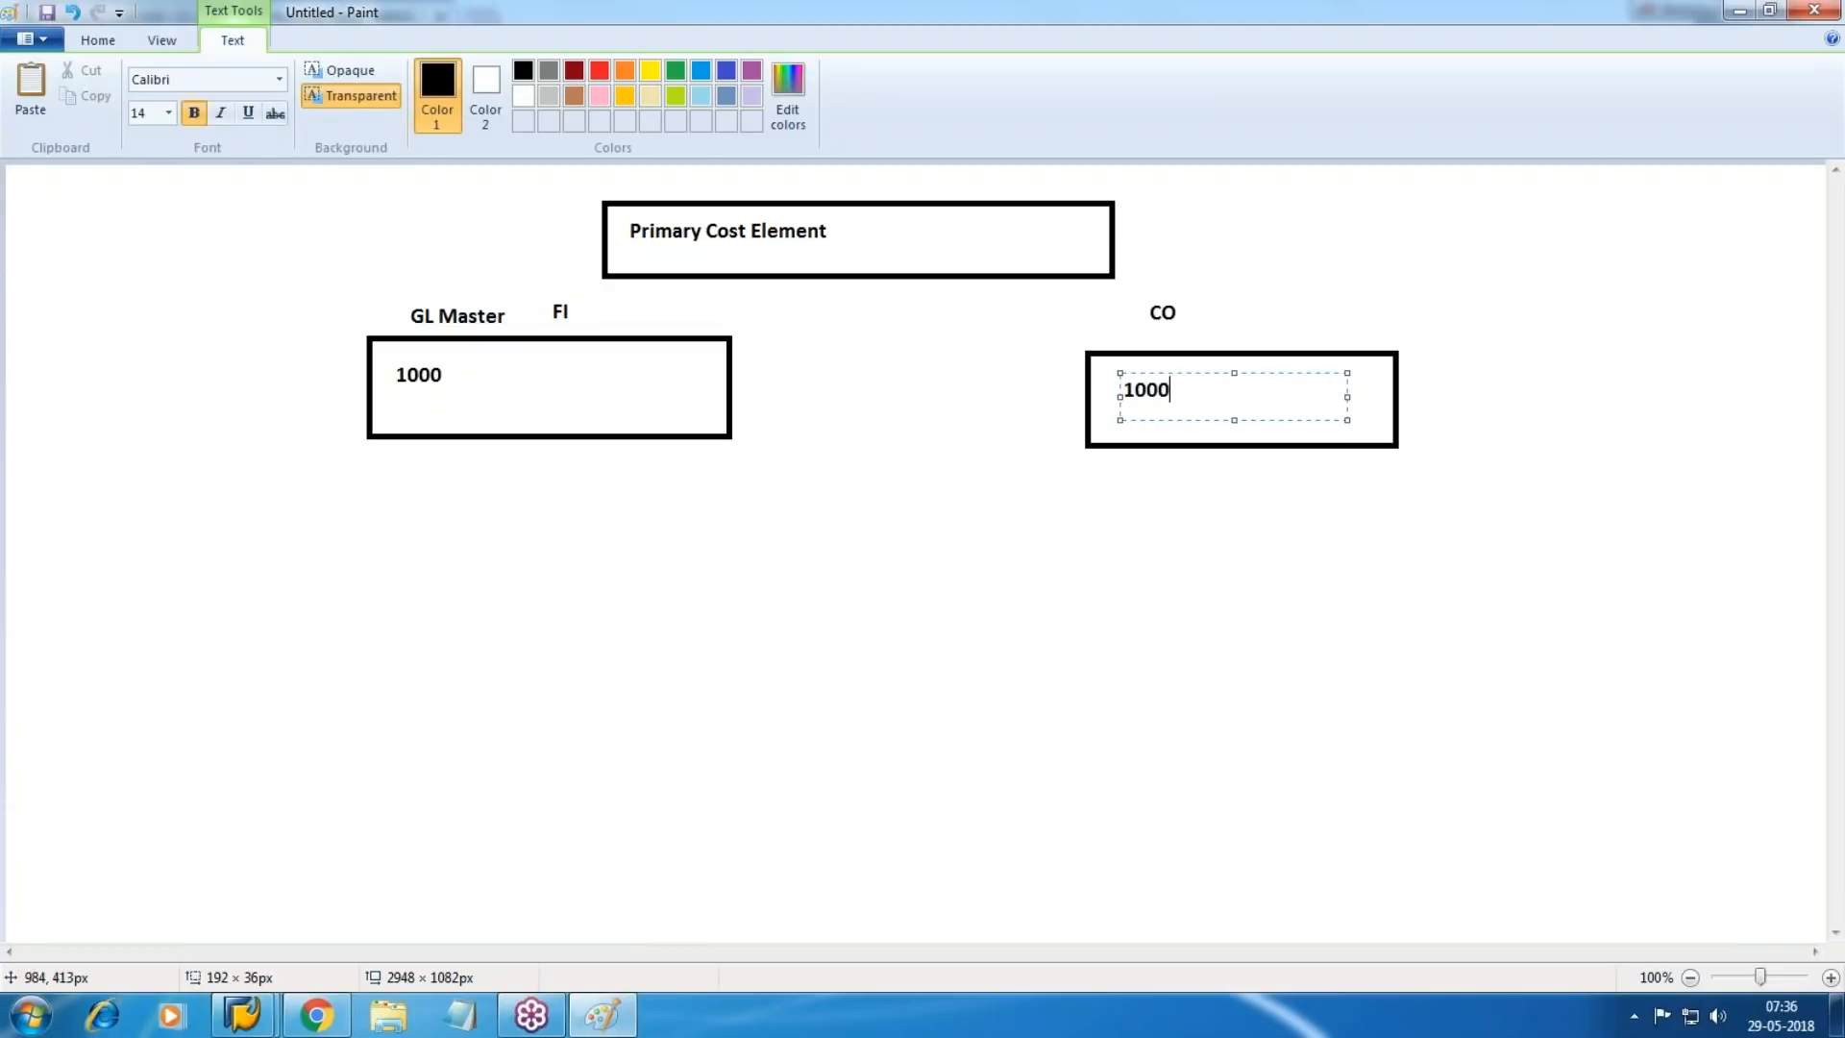
Add the text SKA1 & SKB1 below the GL Master box.
drag(365, 472, 733, 520)
text(SKA1 & SKB1)
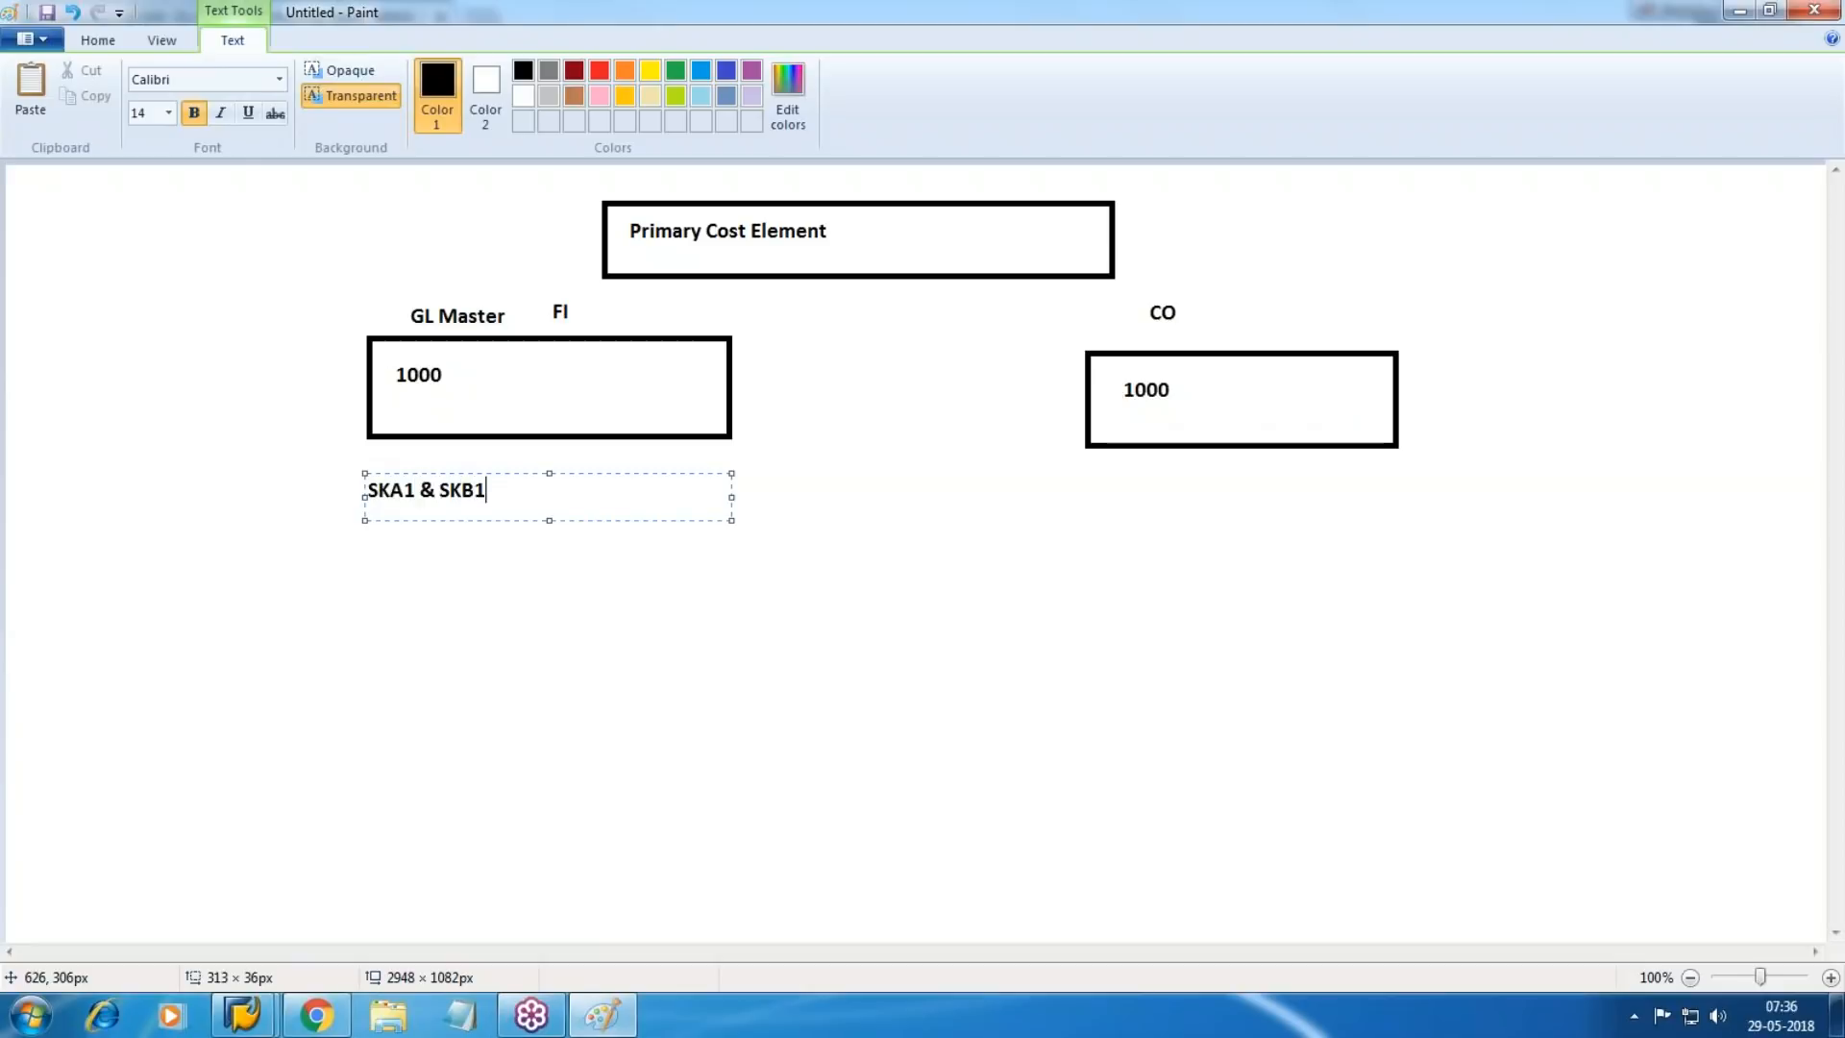
Add the text CSKA & CSKB ( controlling Area) below the CO box.
drag(1093, 480, 1369, 524)
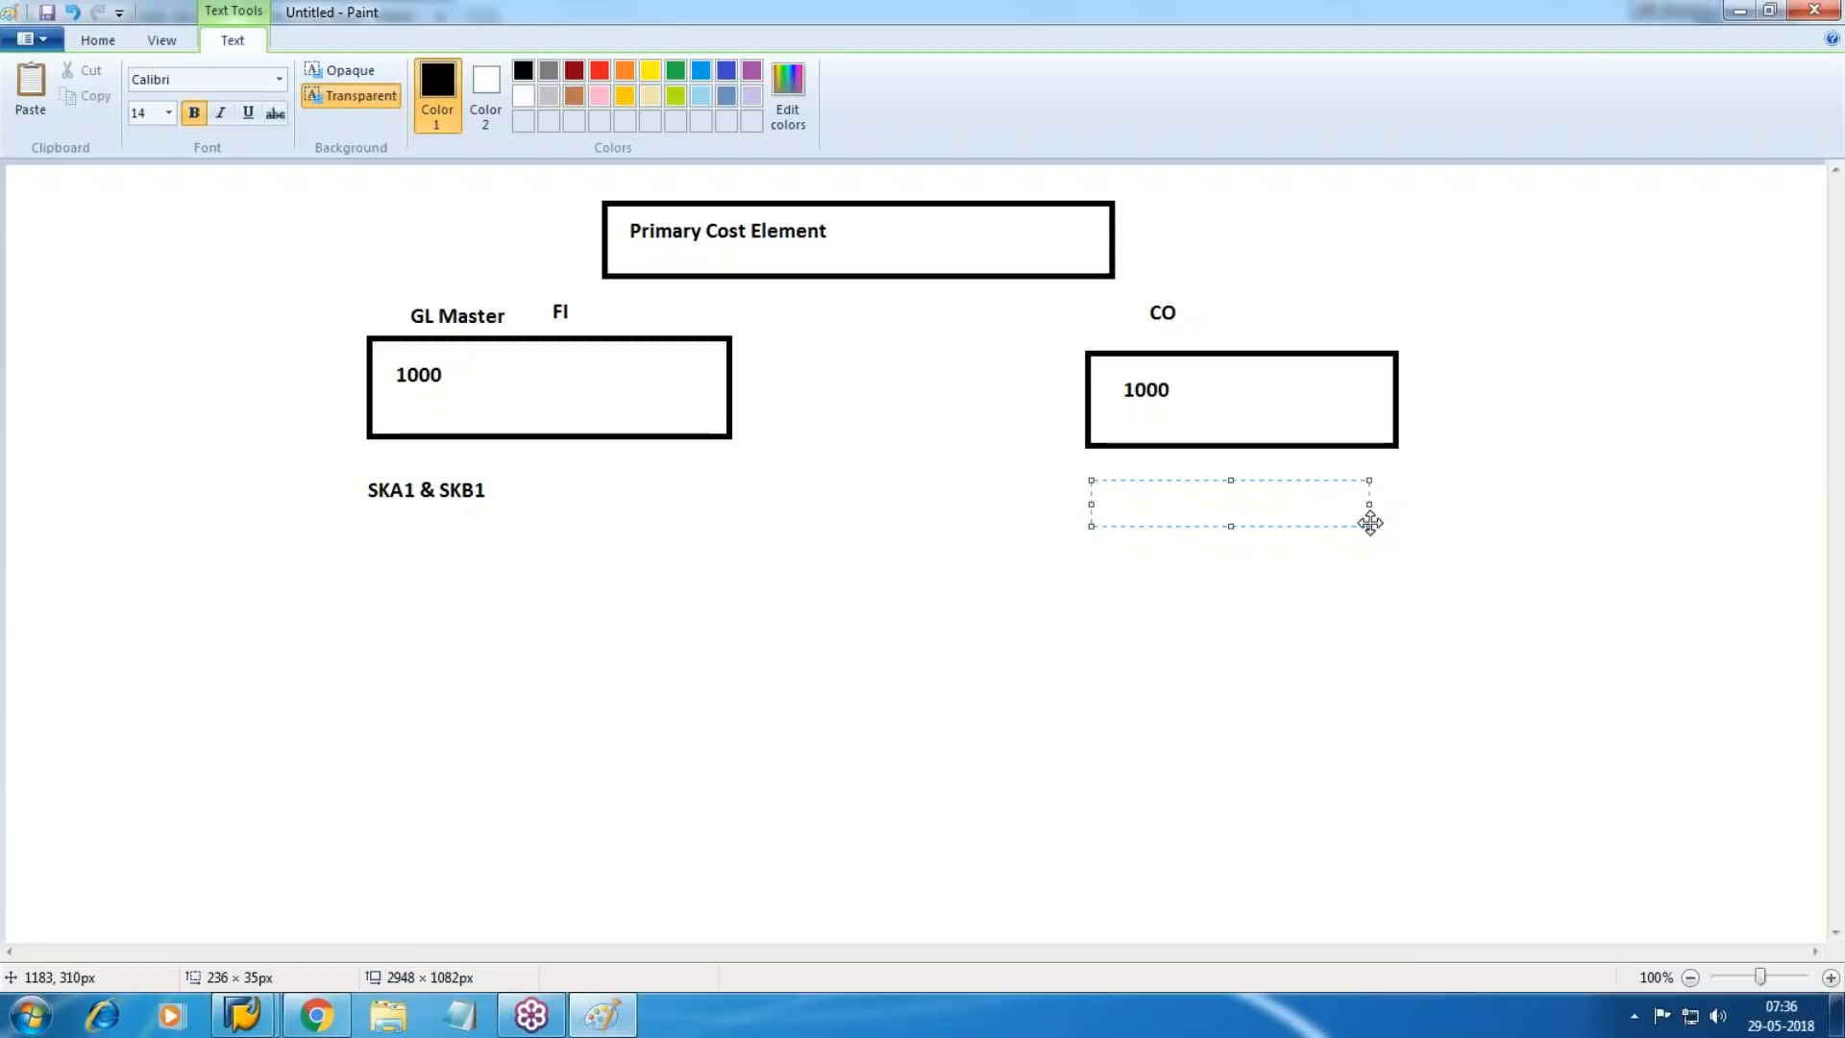
text(CS)
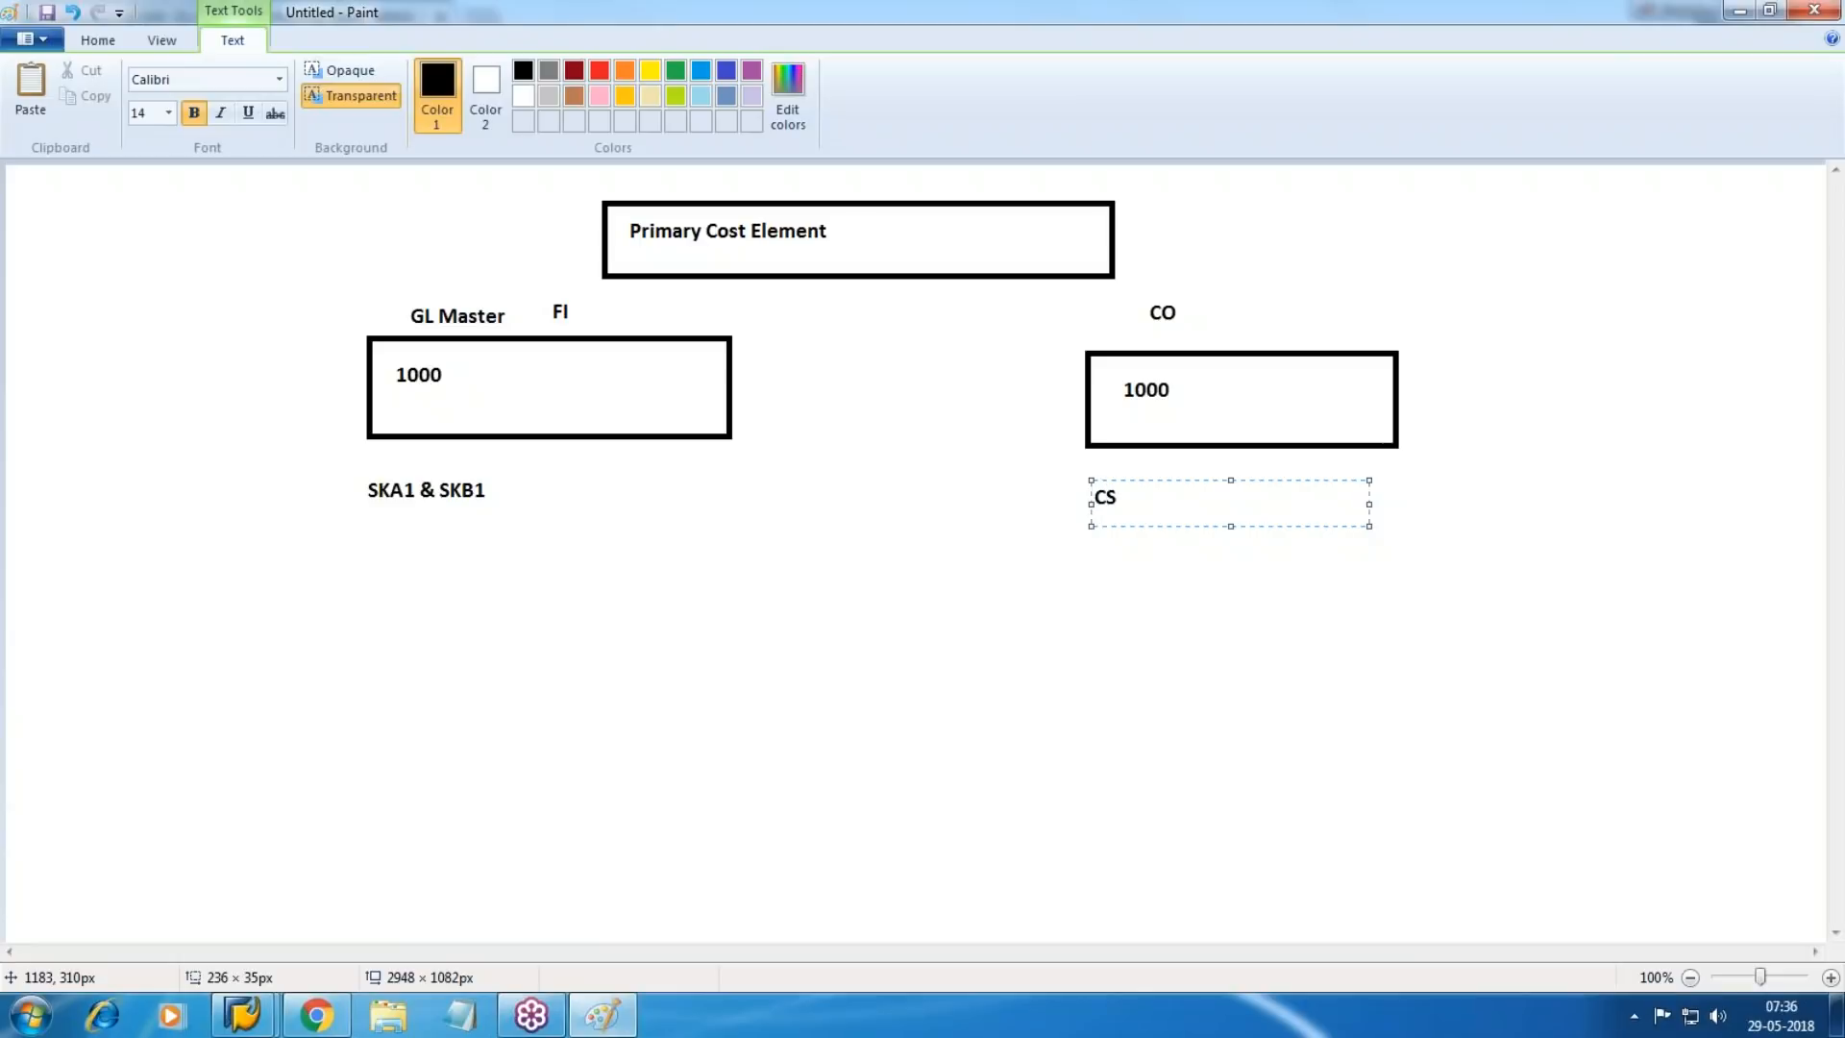
text(KA & CSKB)
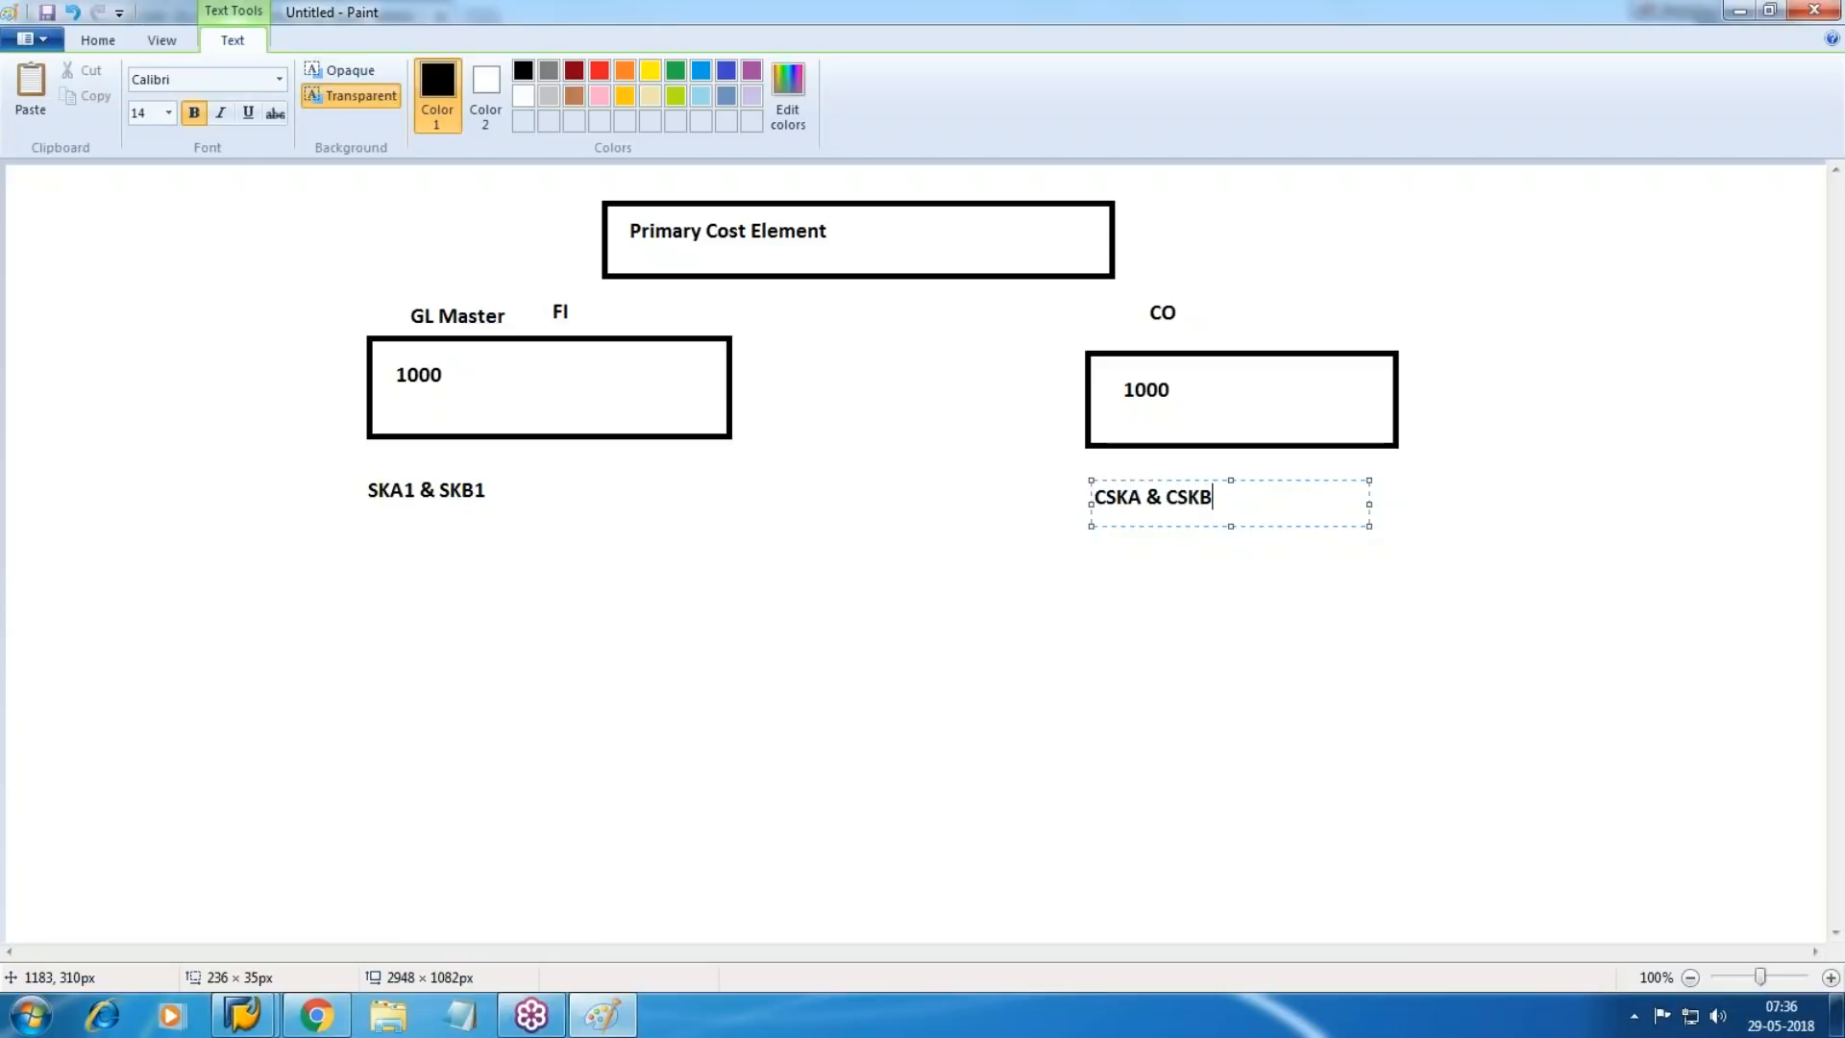
text( ( controlling Area))
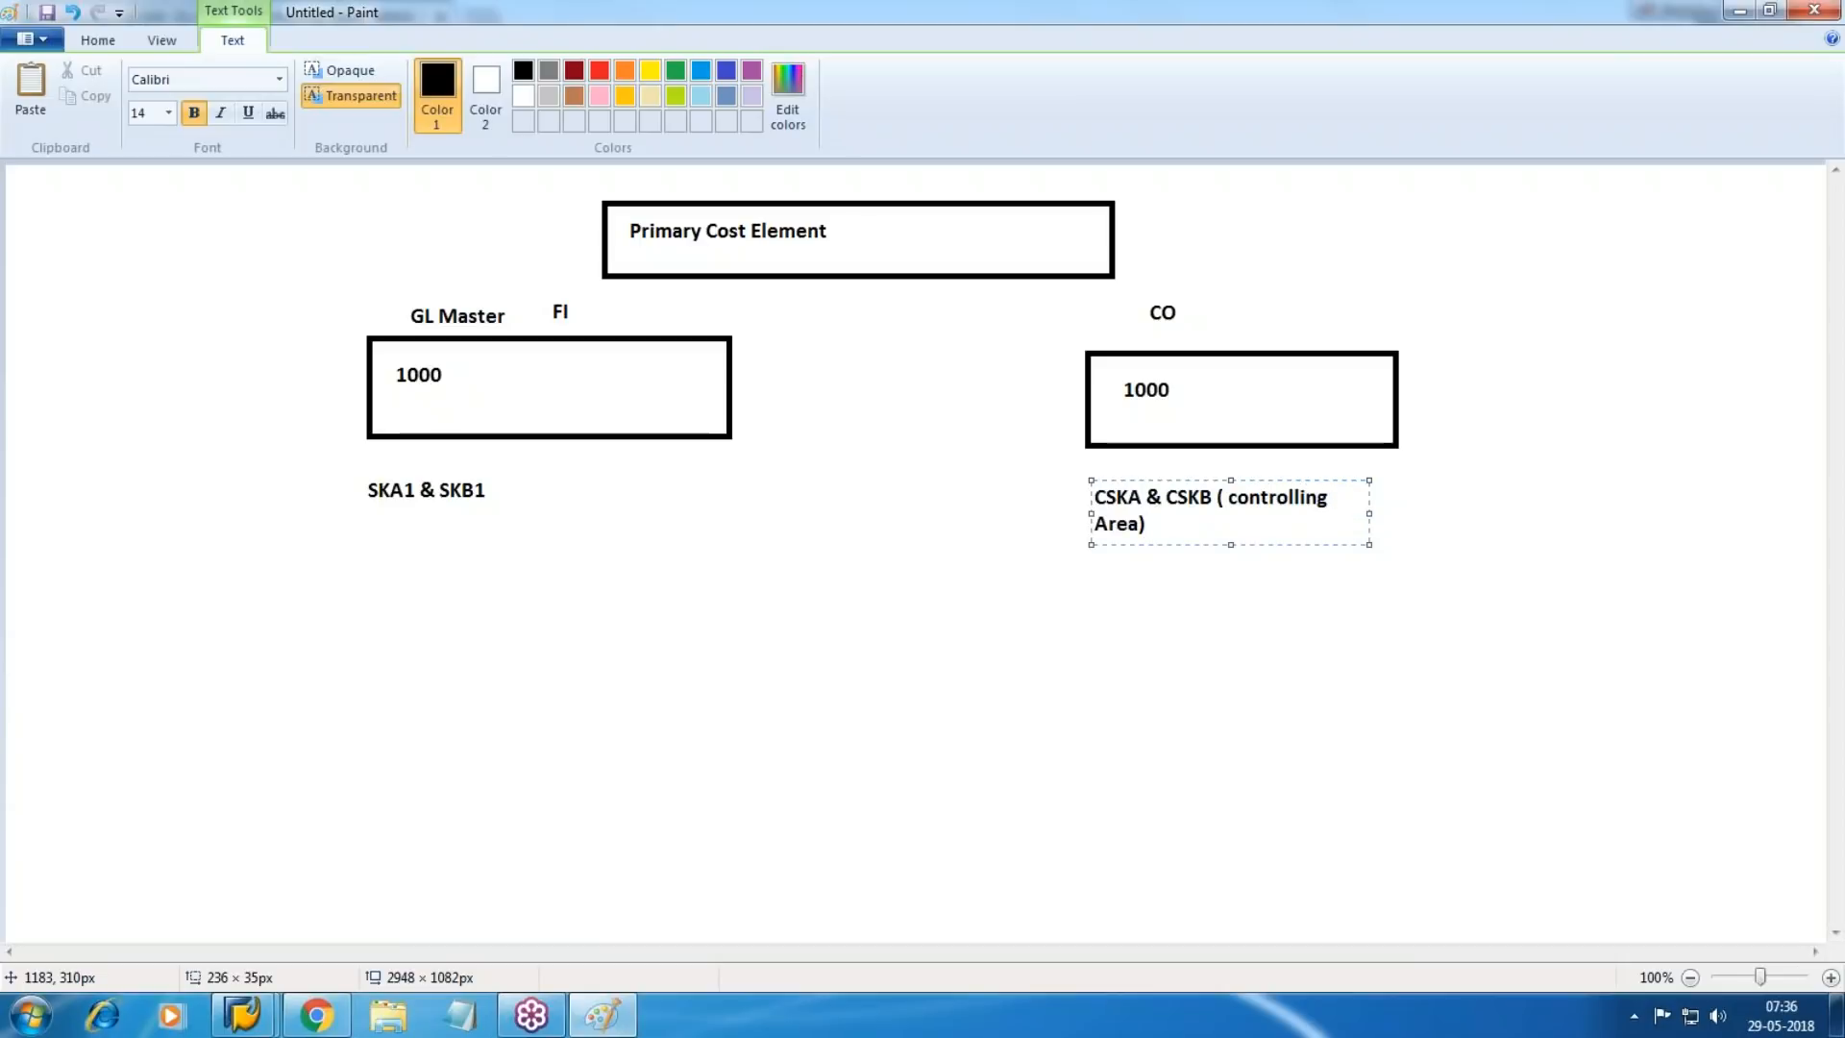
click(922, 601)
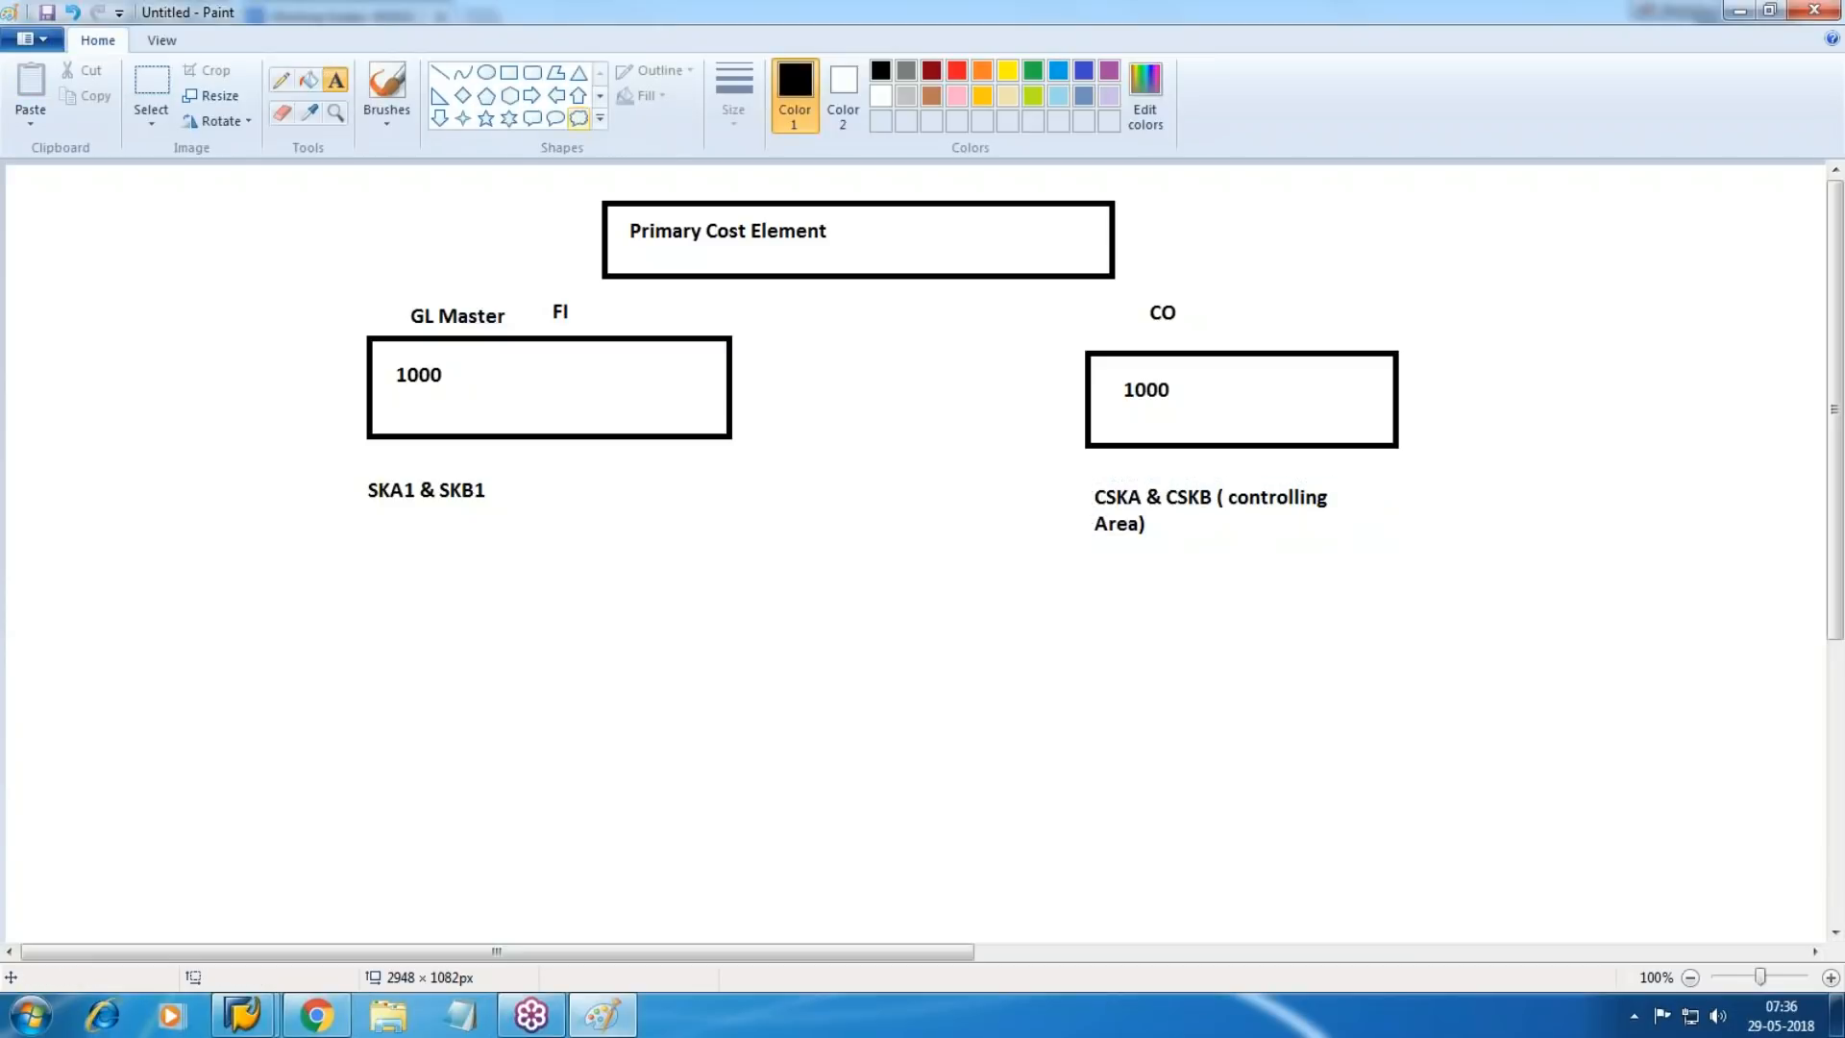
Draw a right-pointing block arrow about 264 × 85 px from the GL Master box to the CO box.
click(531, 96)
drag(766, 344, 1070, 443)
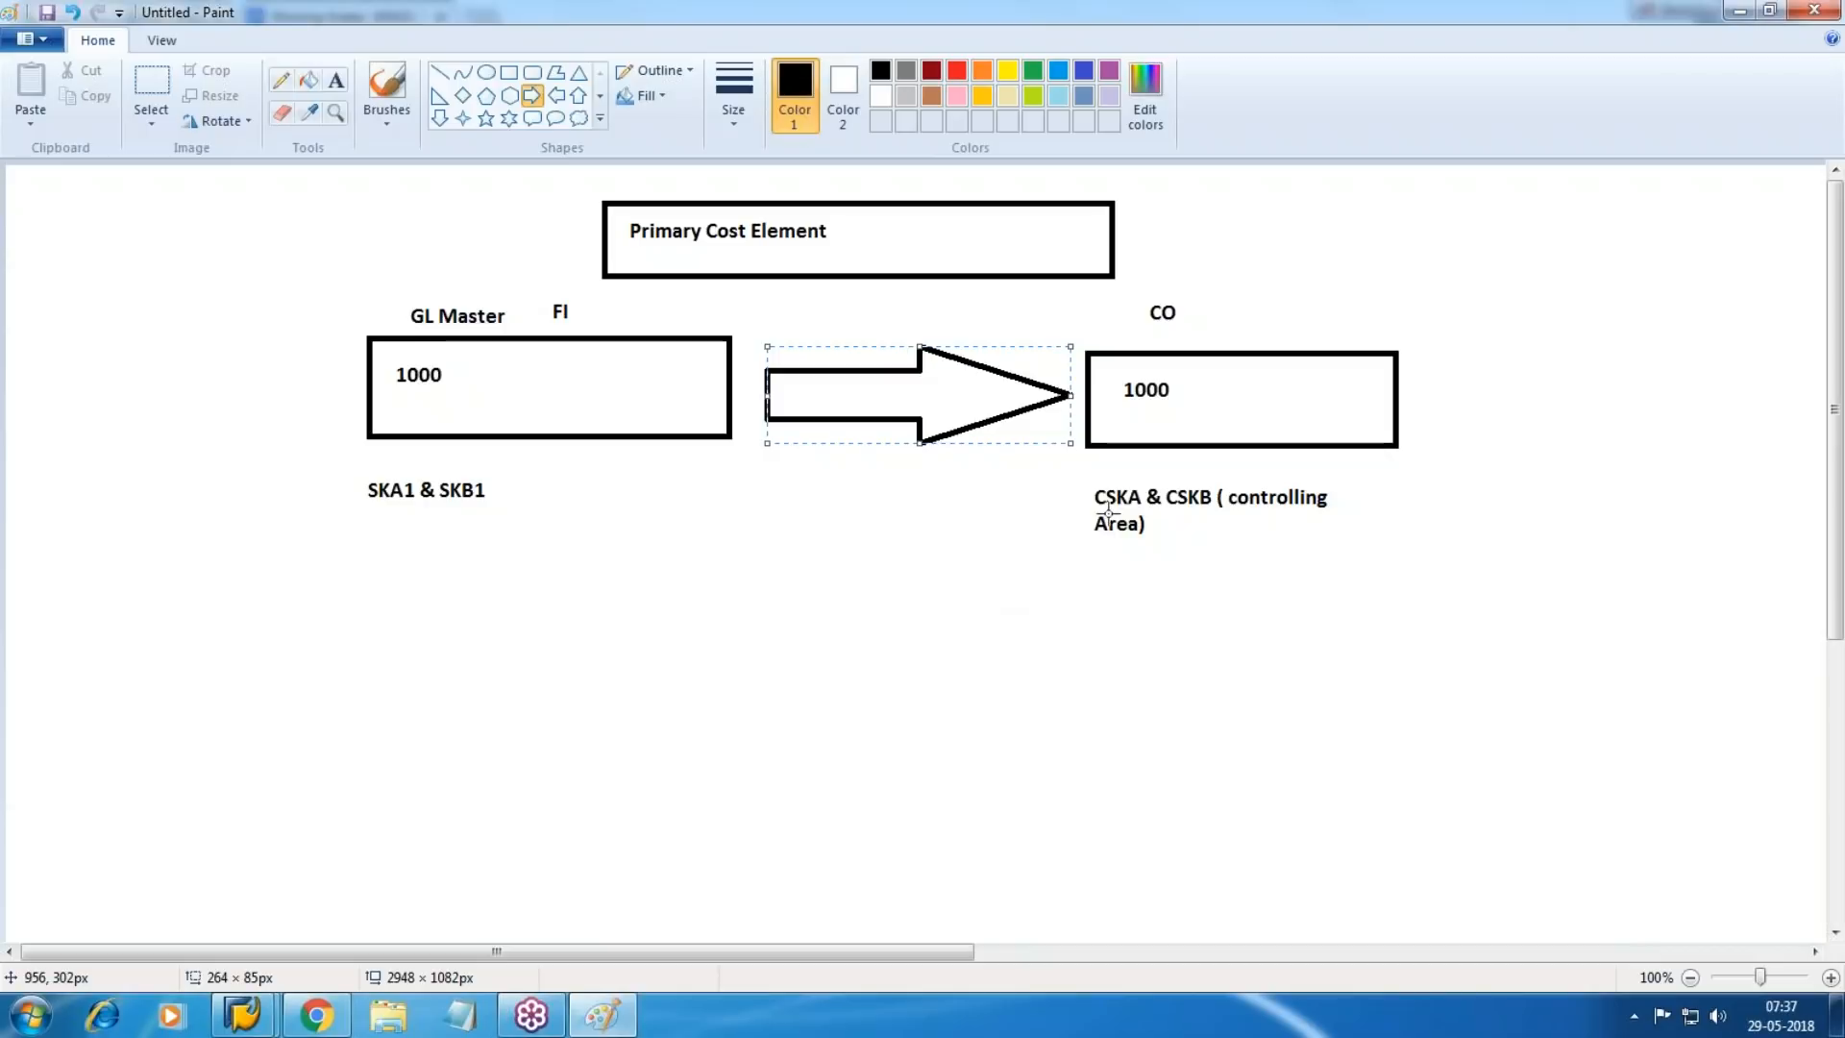
click(1198, 602)
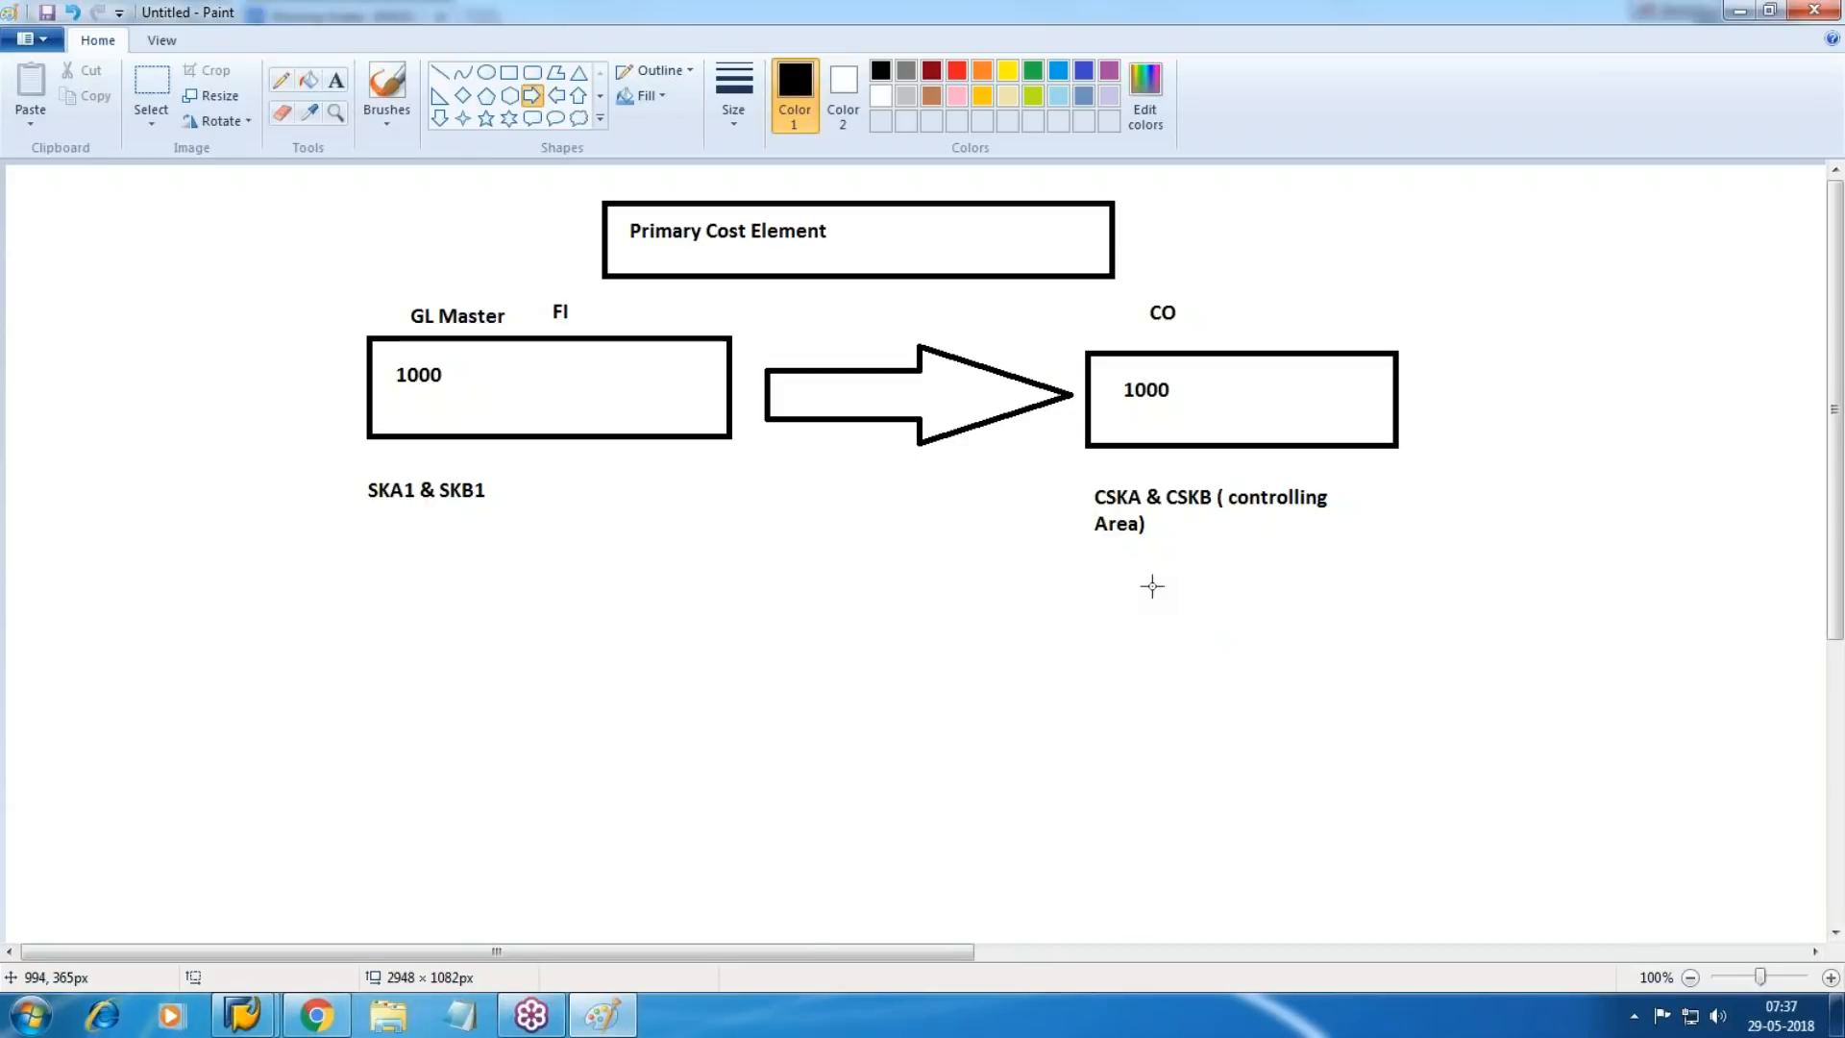
click(335, 84)
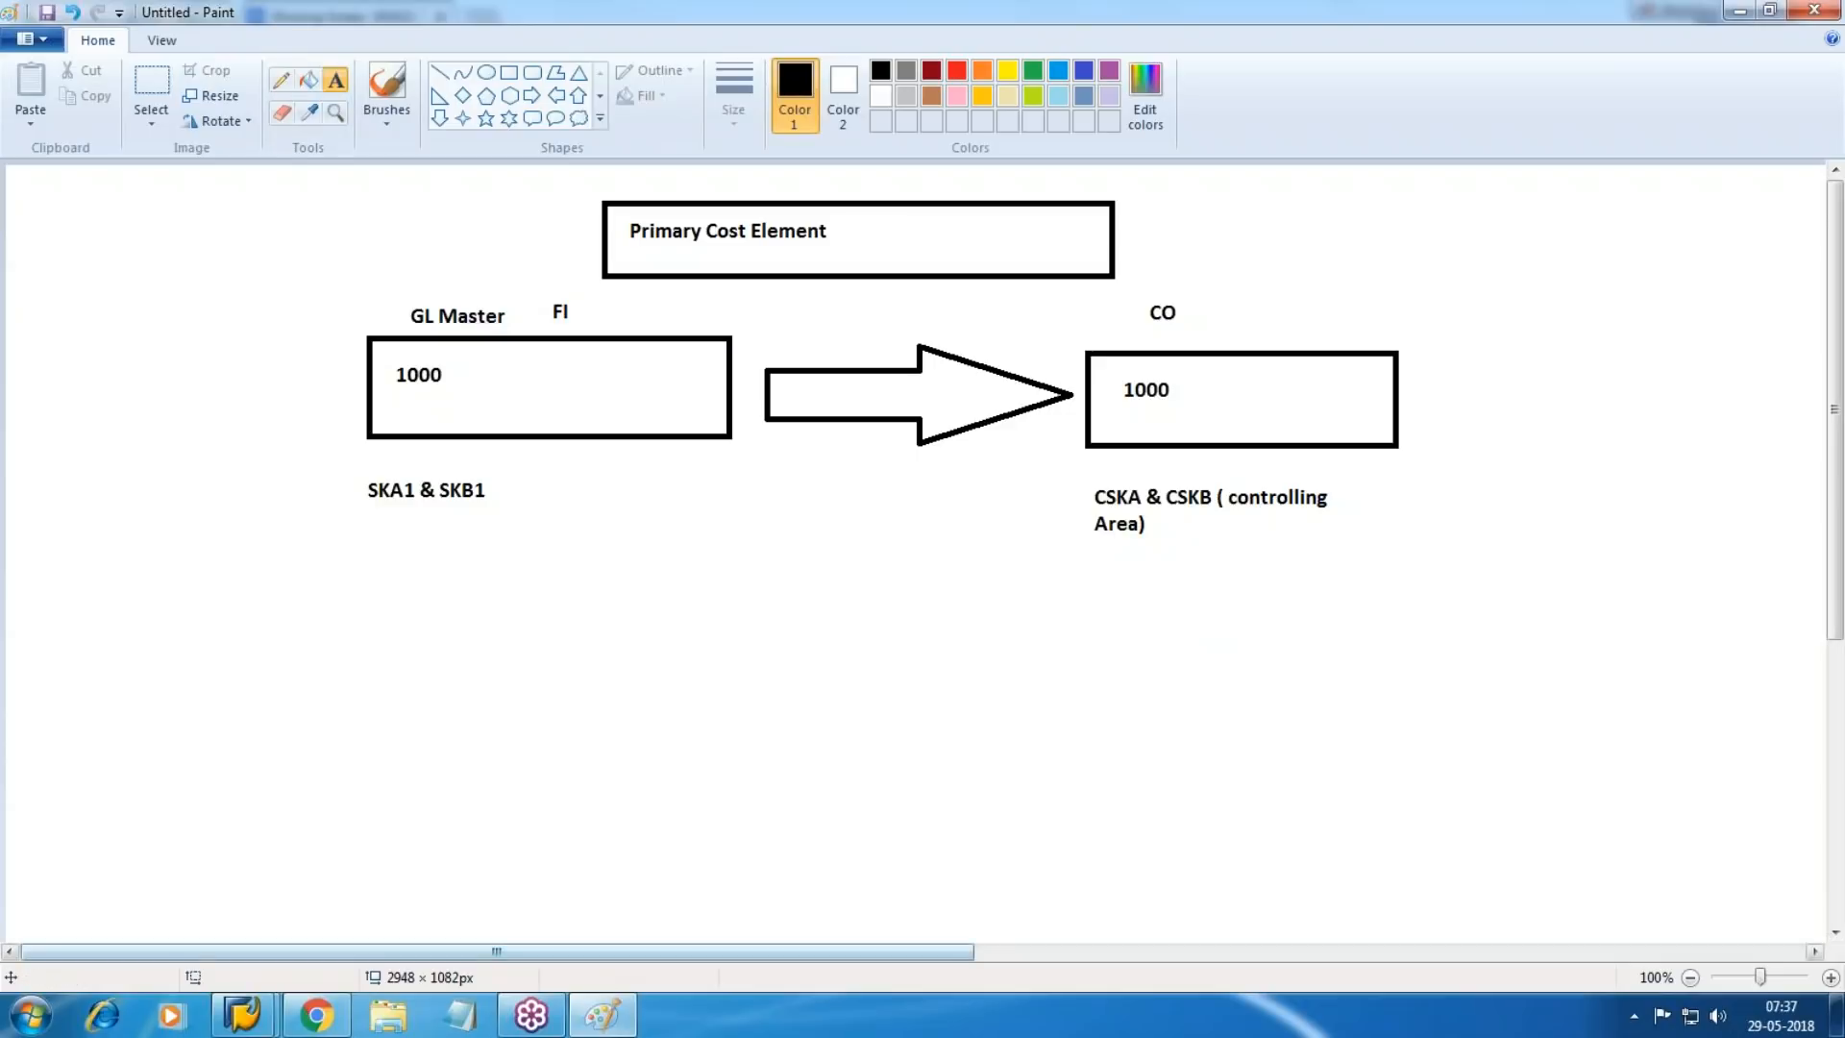
Switch to SAP, open transaction OBD4 in a new session and position the G/L account groups list at WM10.
click(314, 1019)
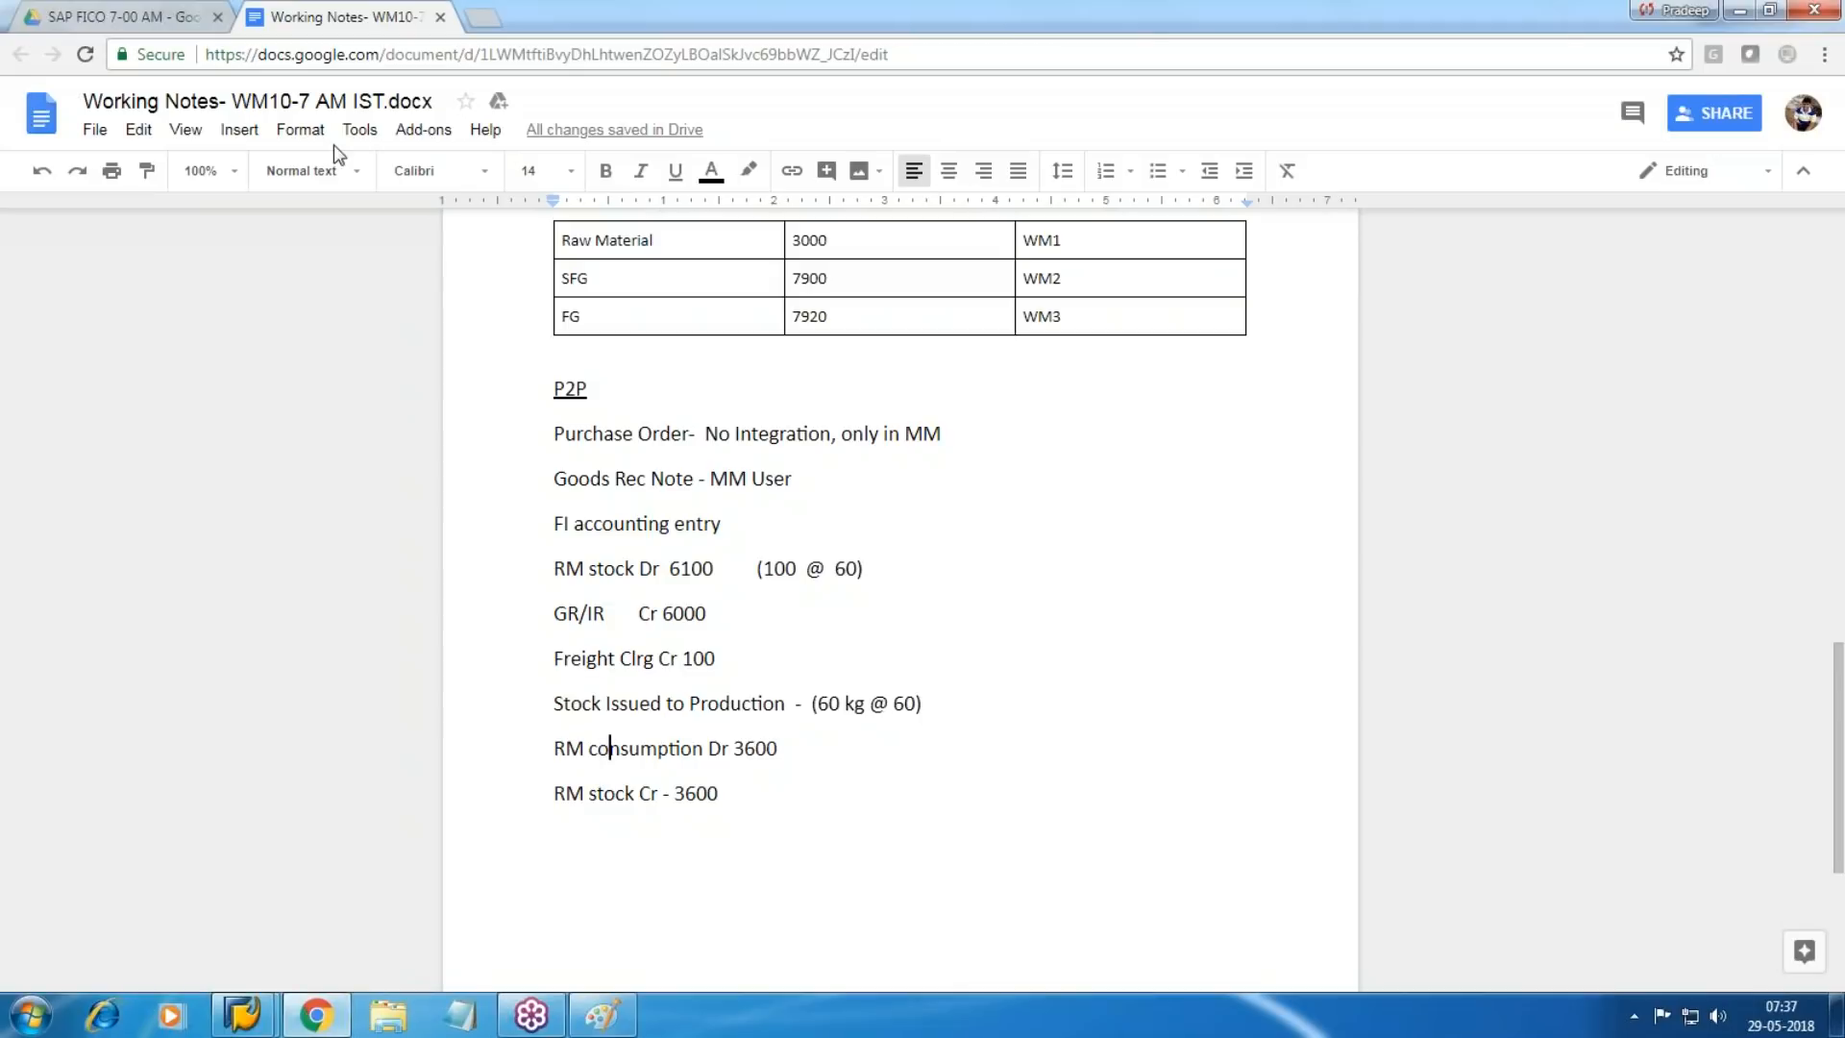
click(243, 1014)
click(452, 939)
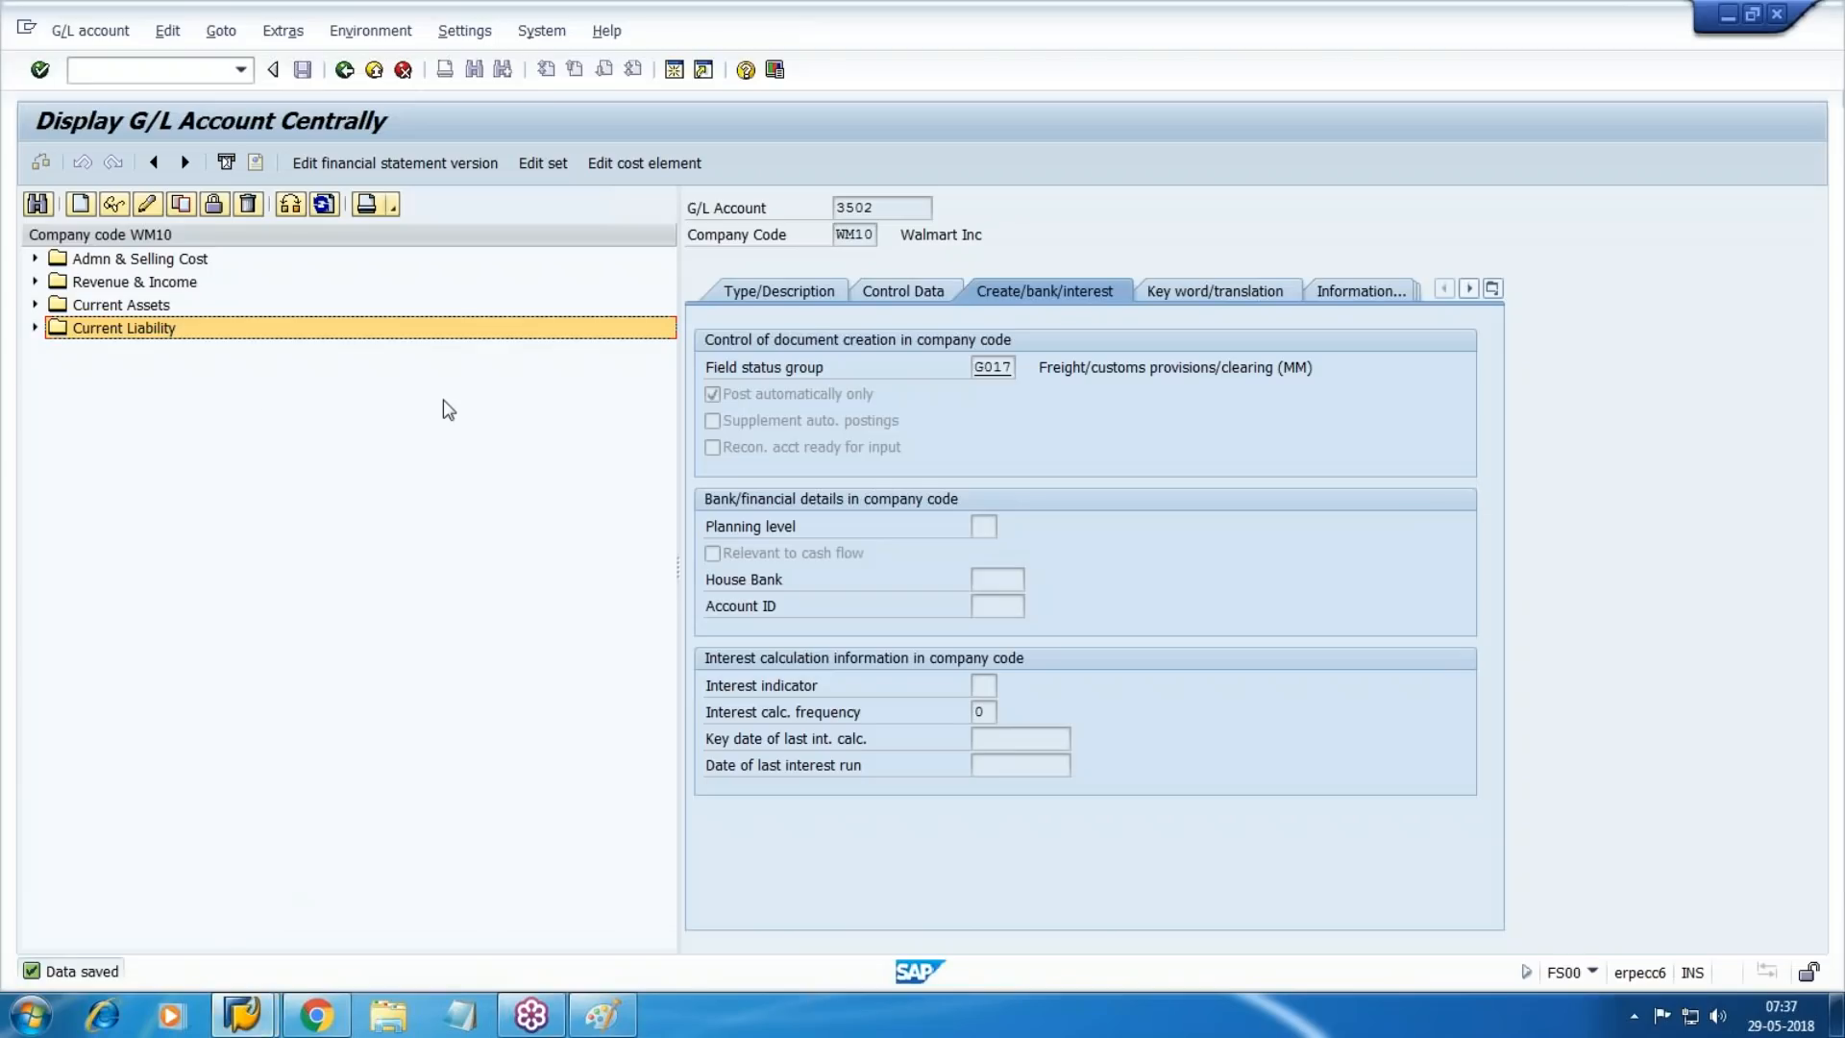
click(243, 1015)
click(452, 939)
click(674, 70)
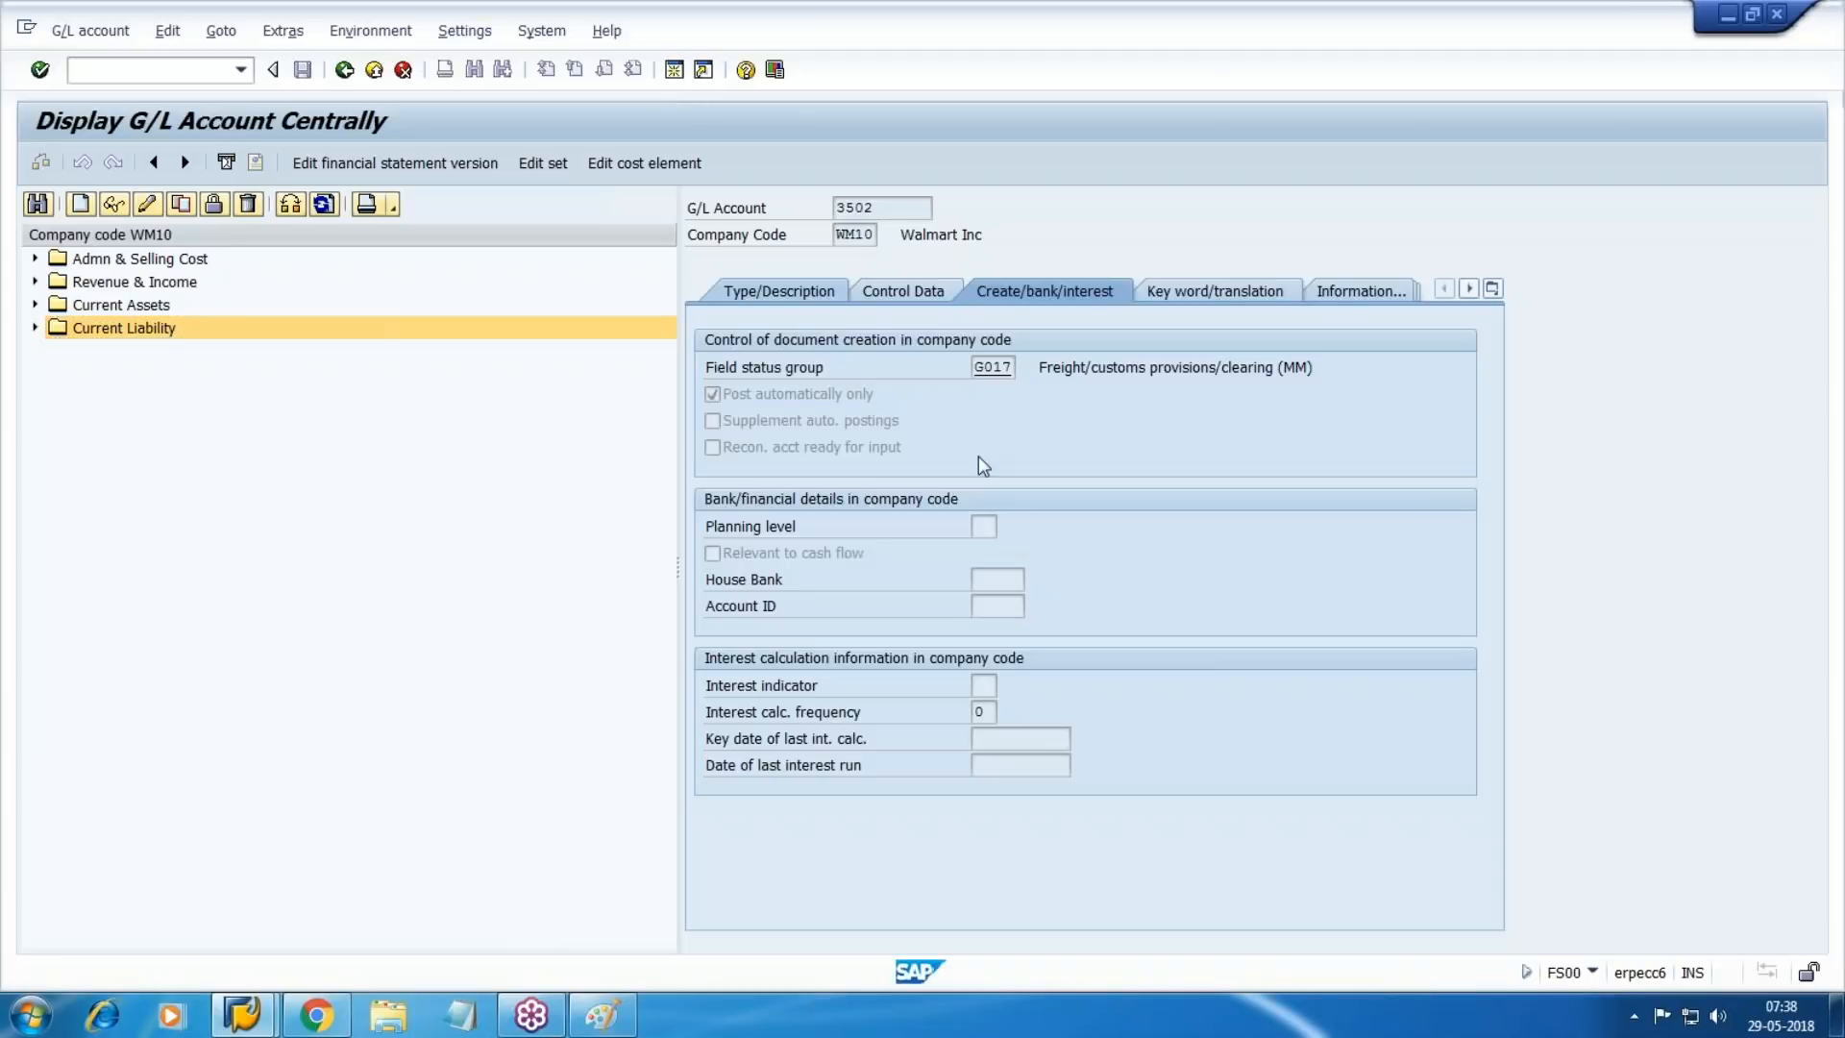
text(obd4)
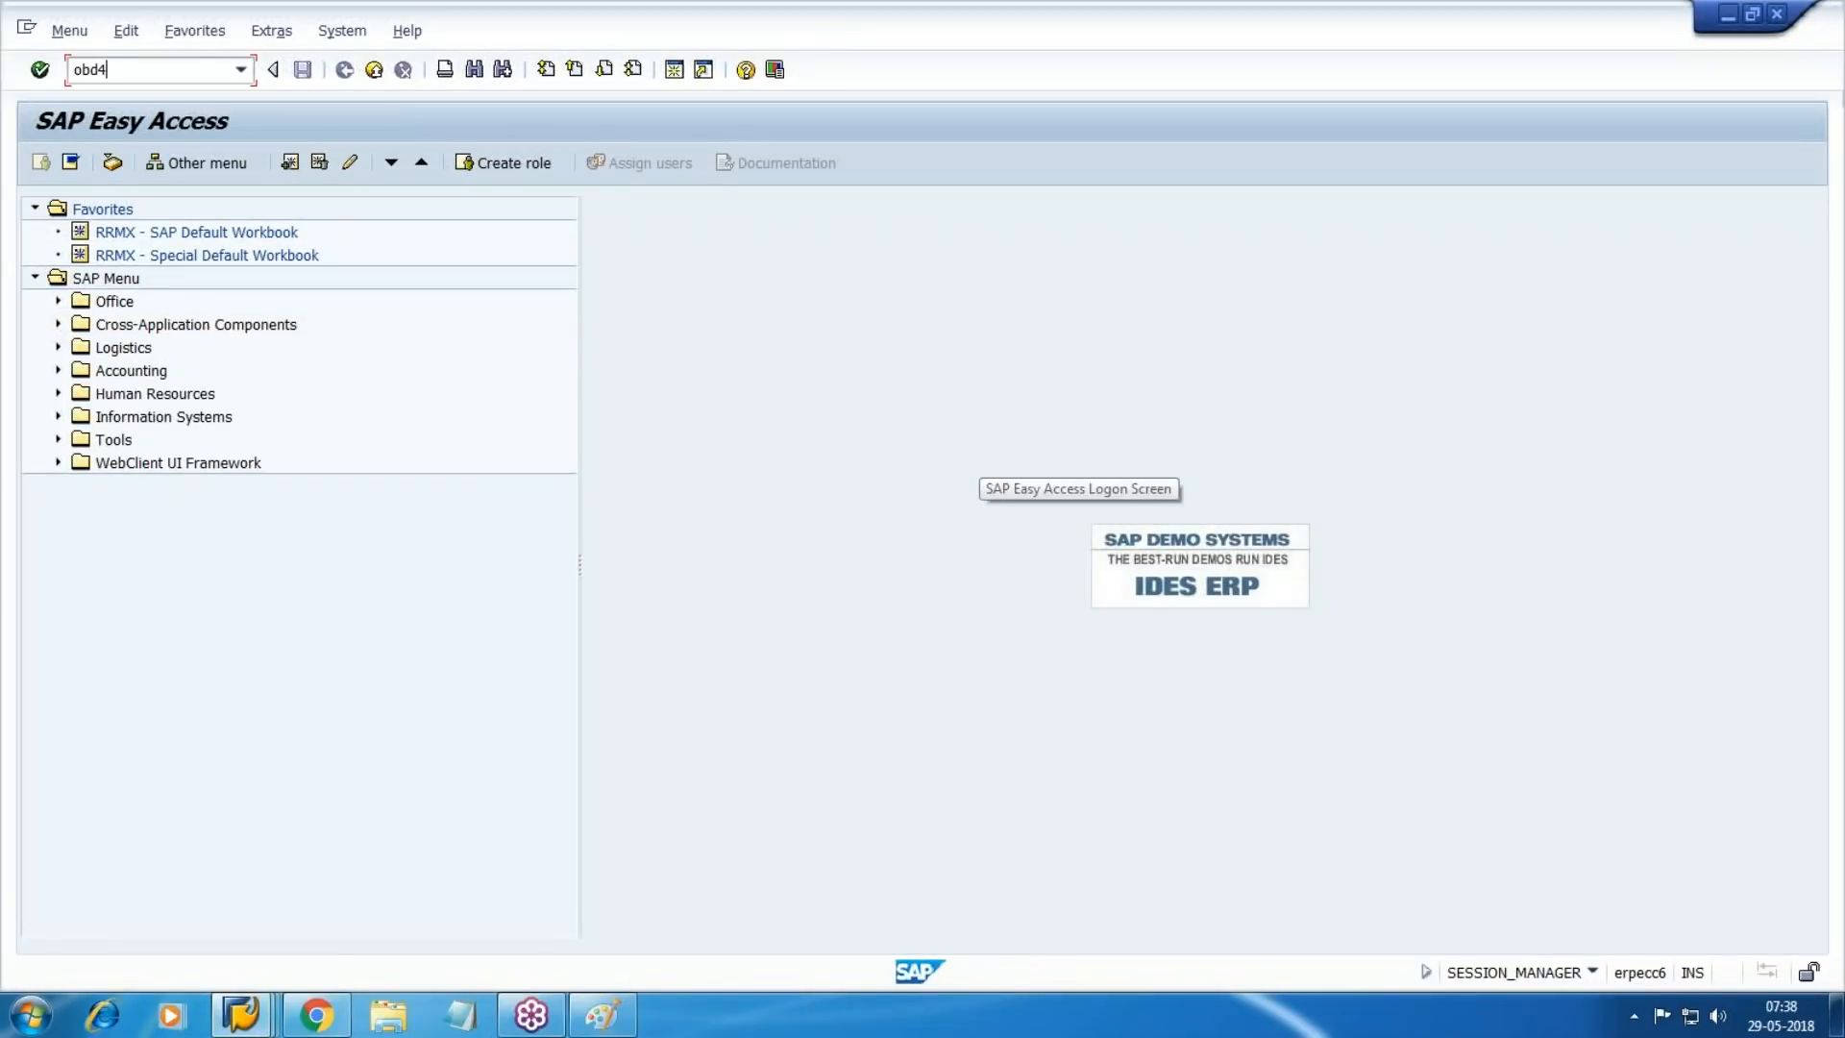
key(Return)
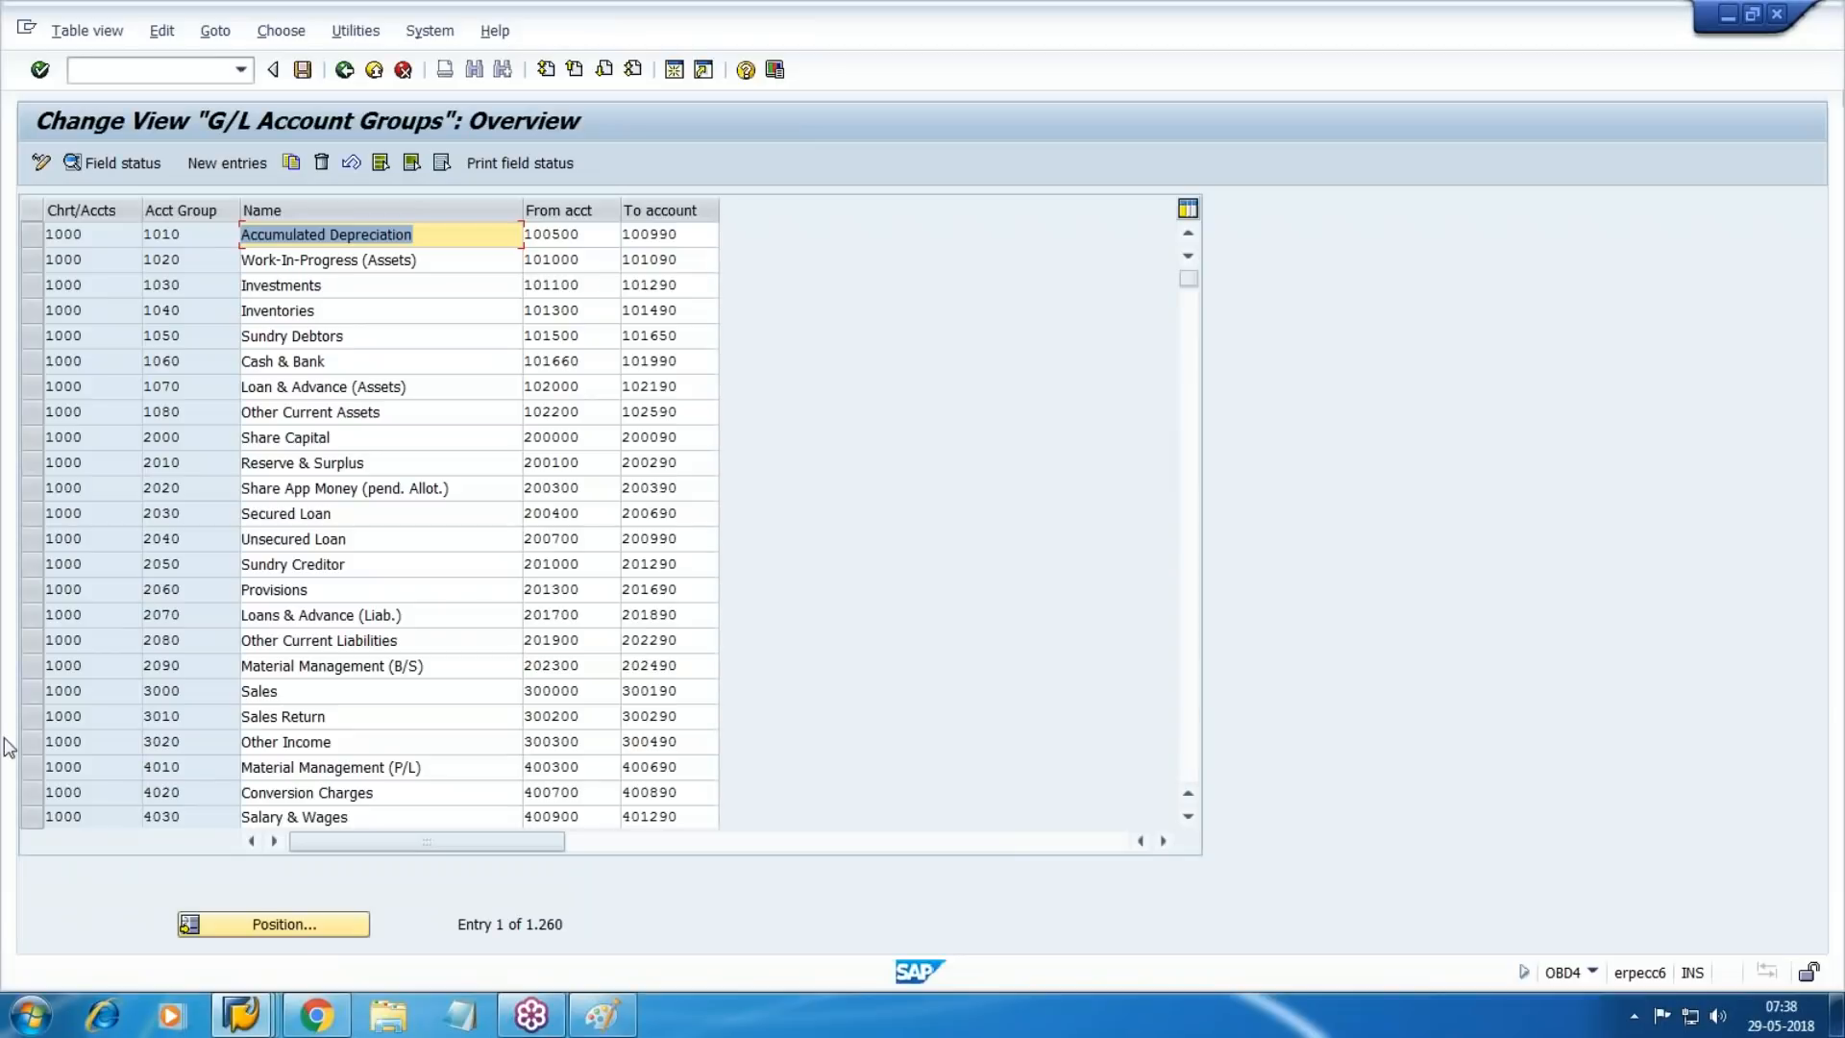
click(305, 922)
text(wm10)
key(Return)
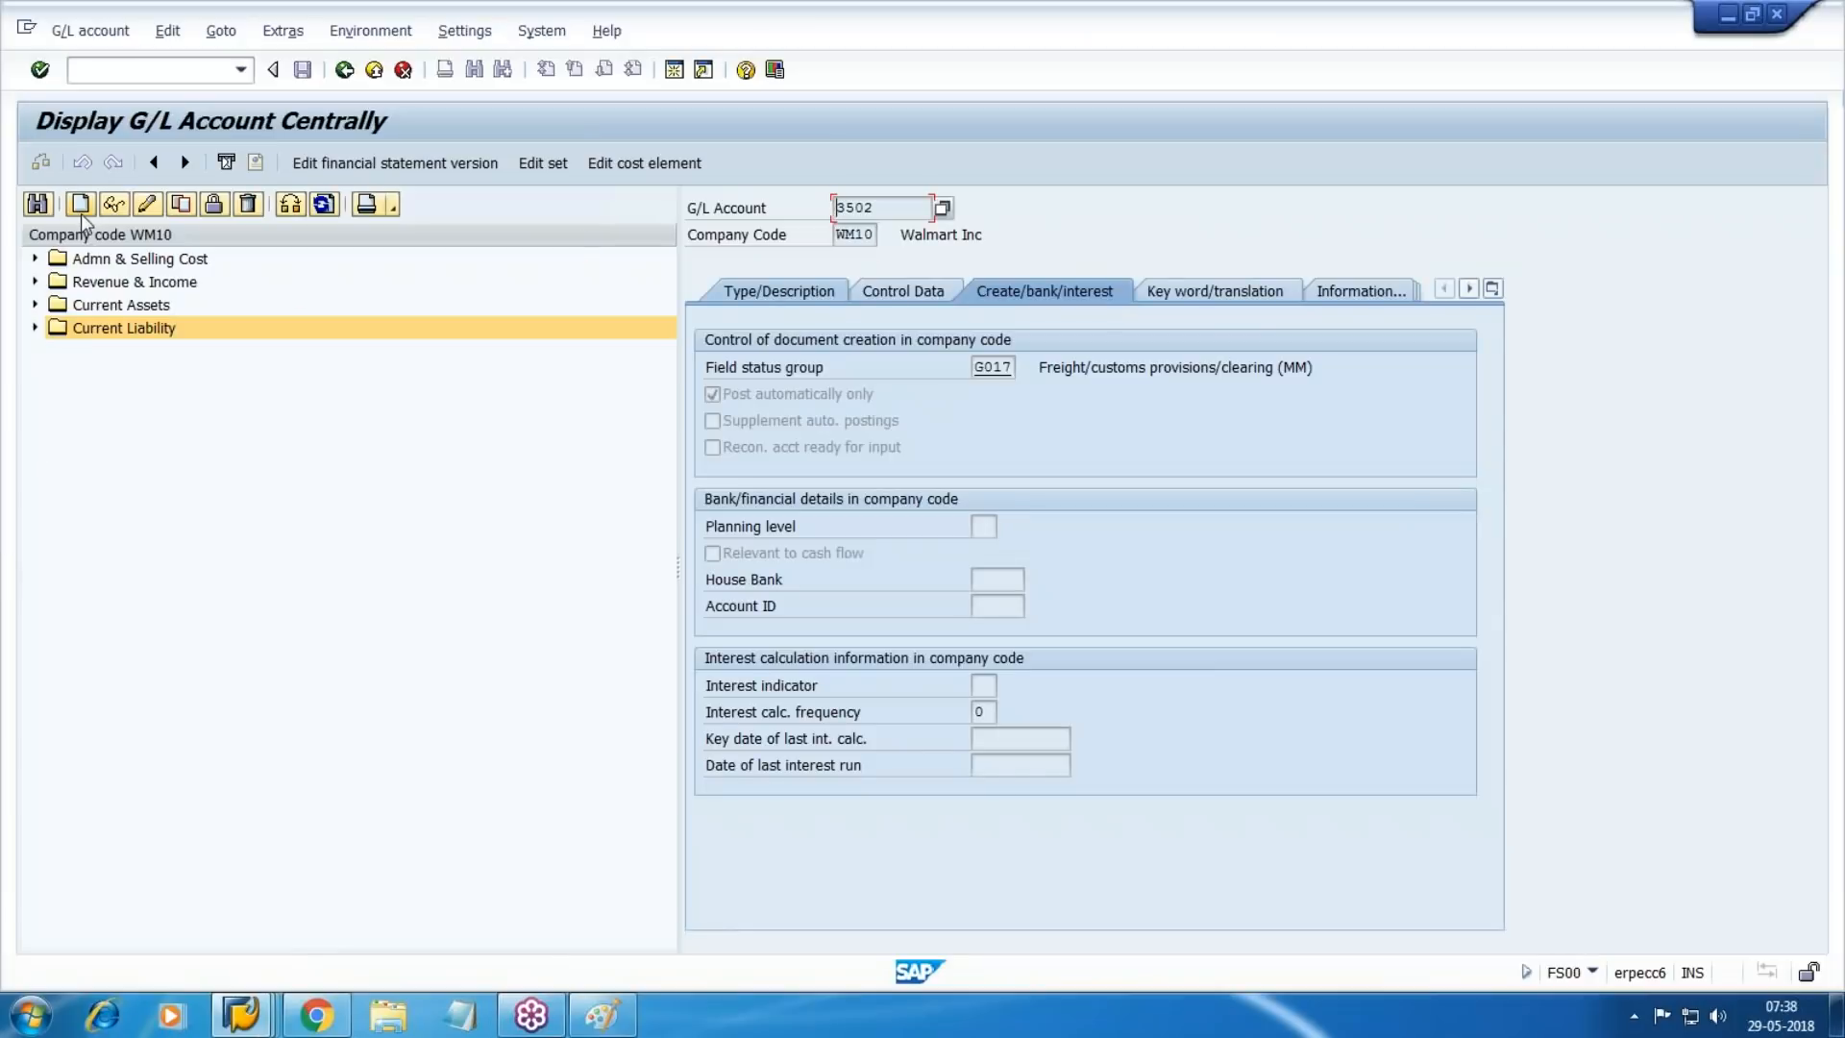
Start creating G/L account 1000 in company code WM10 and assign it to account group Direct/Prd Exp.
click(80, 203)
text(10008)
key(Return)
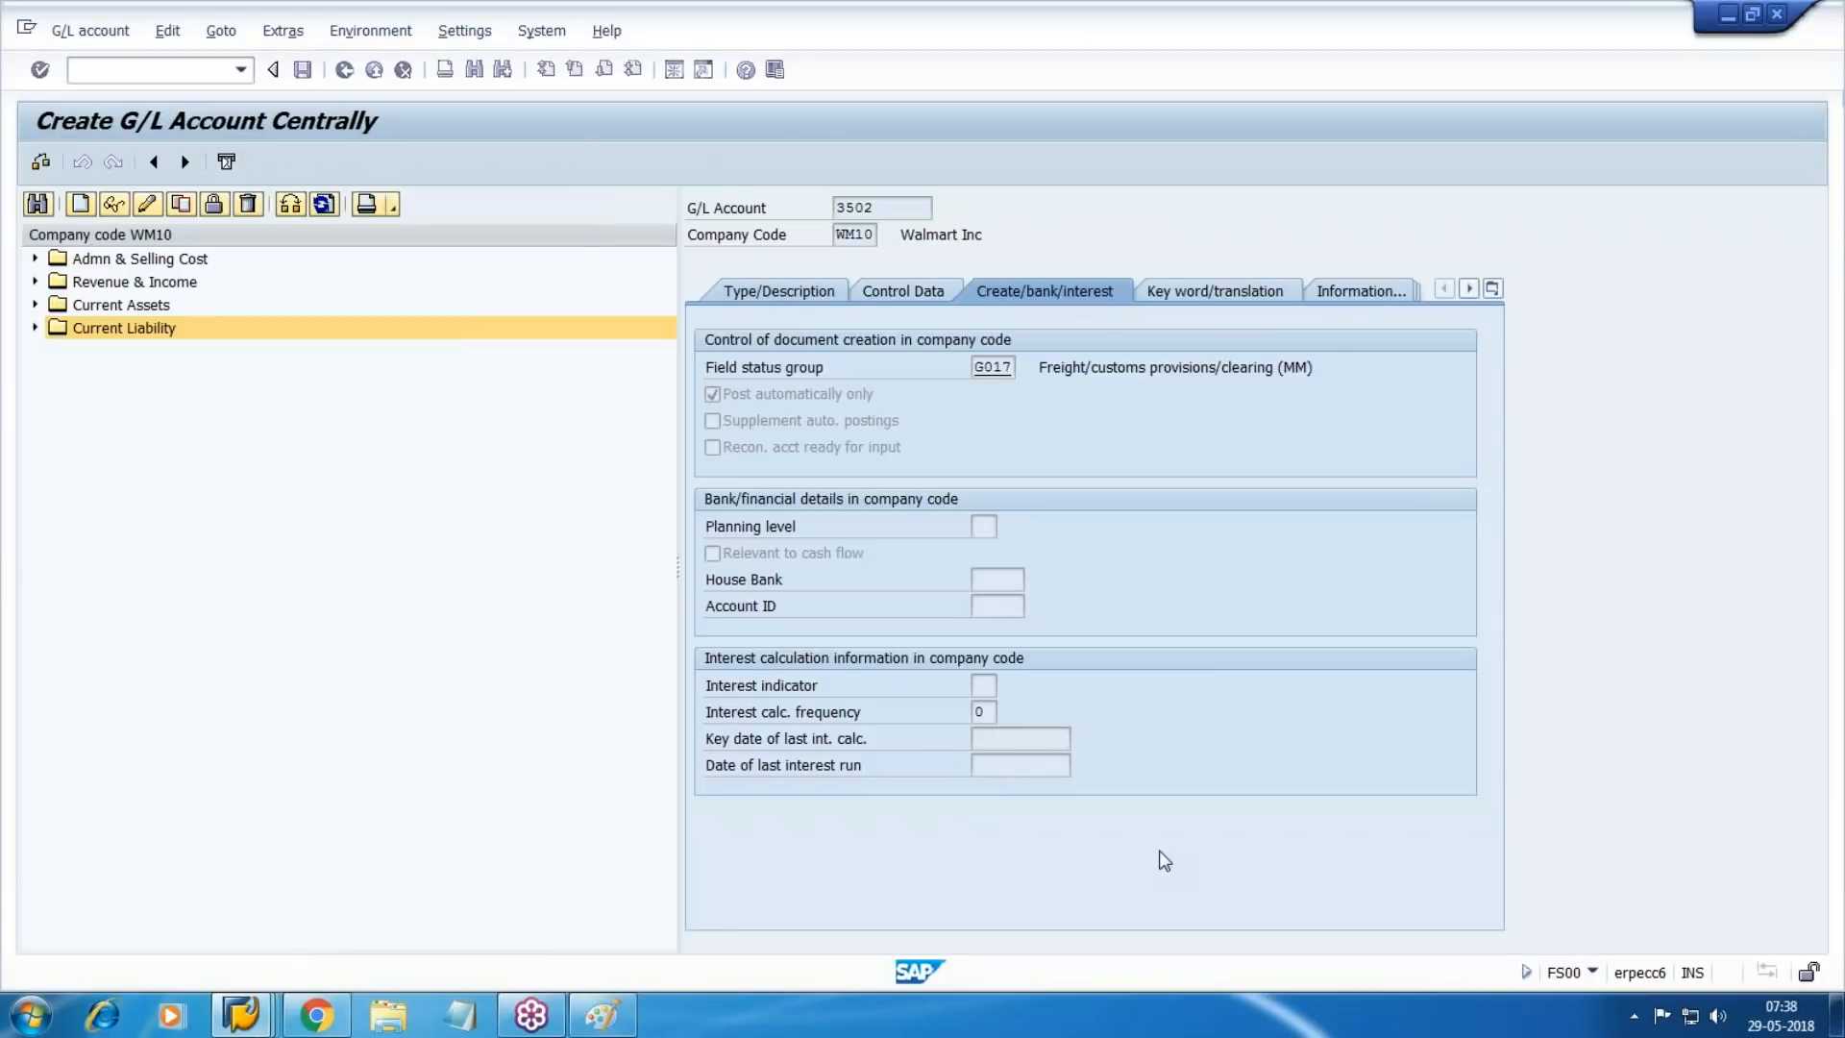
click(784, 283)
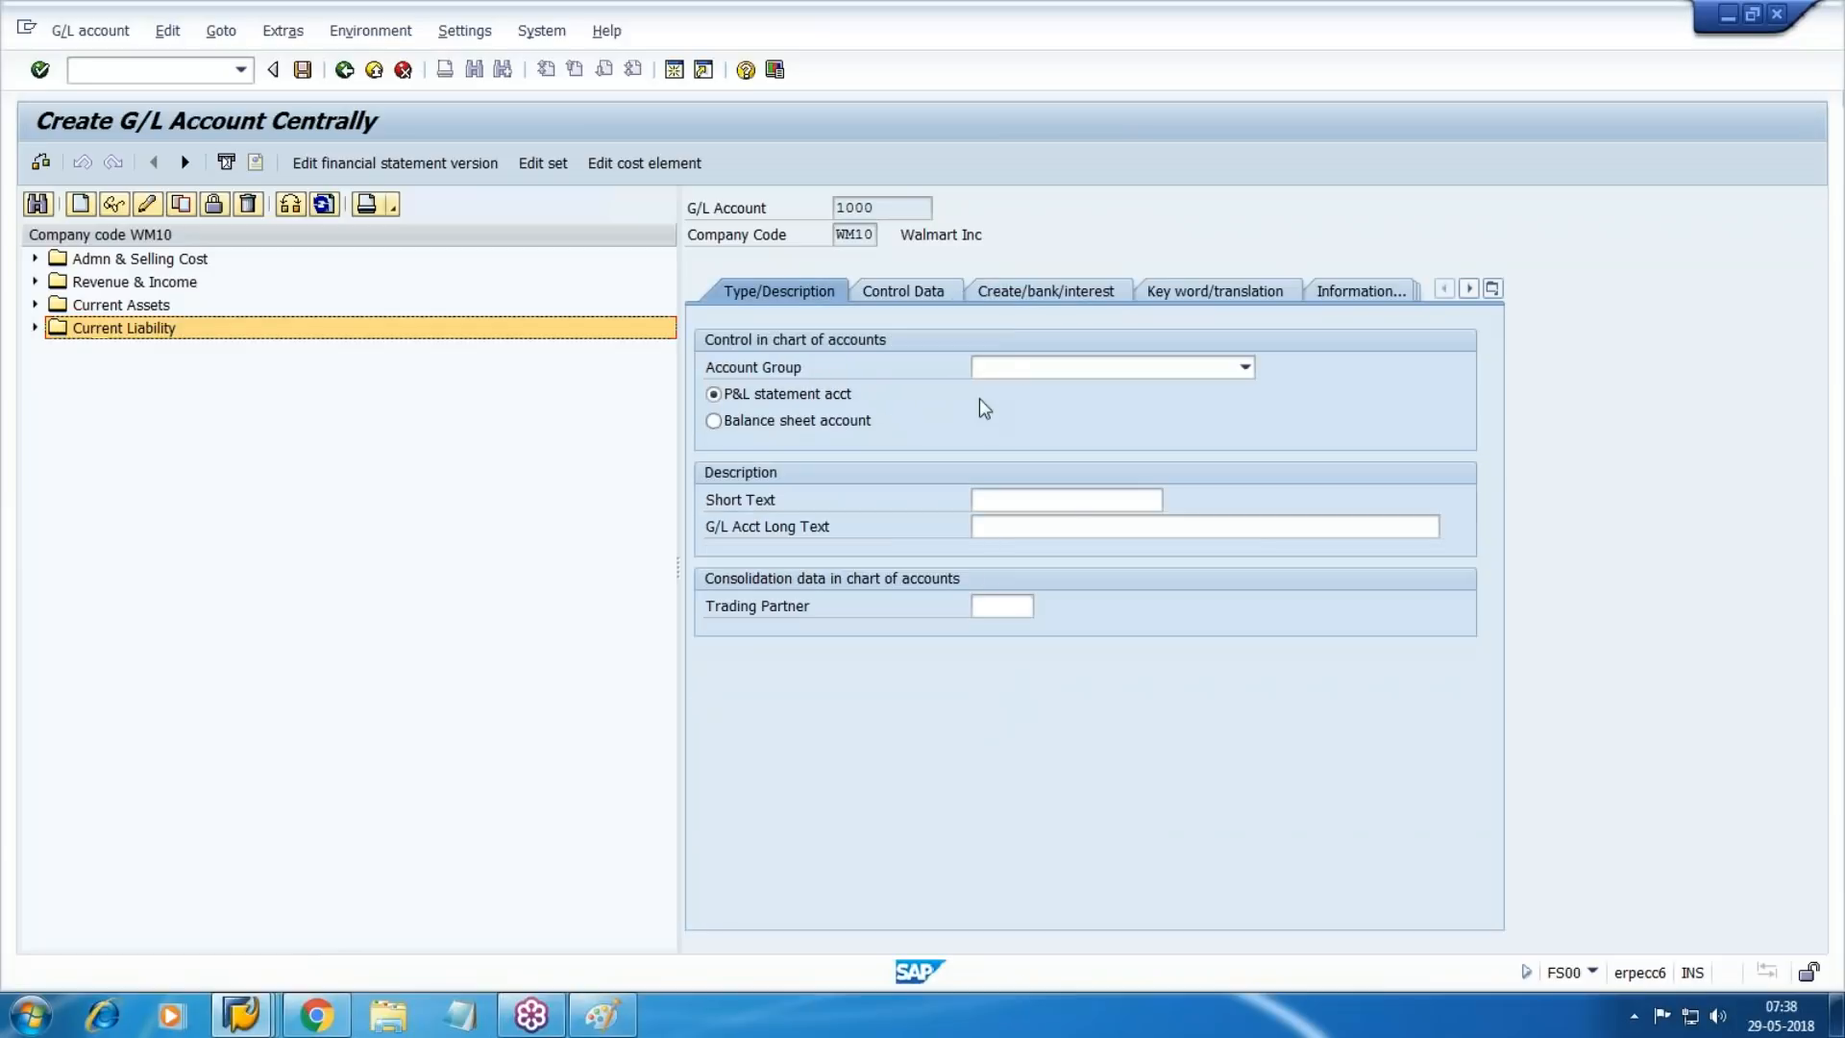
click(1244, 367)
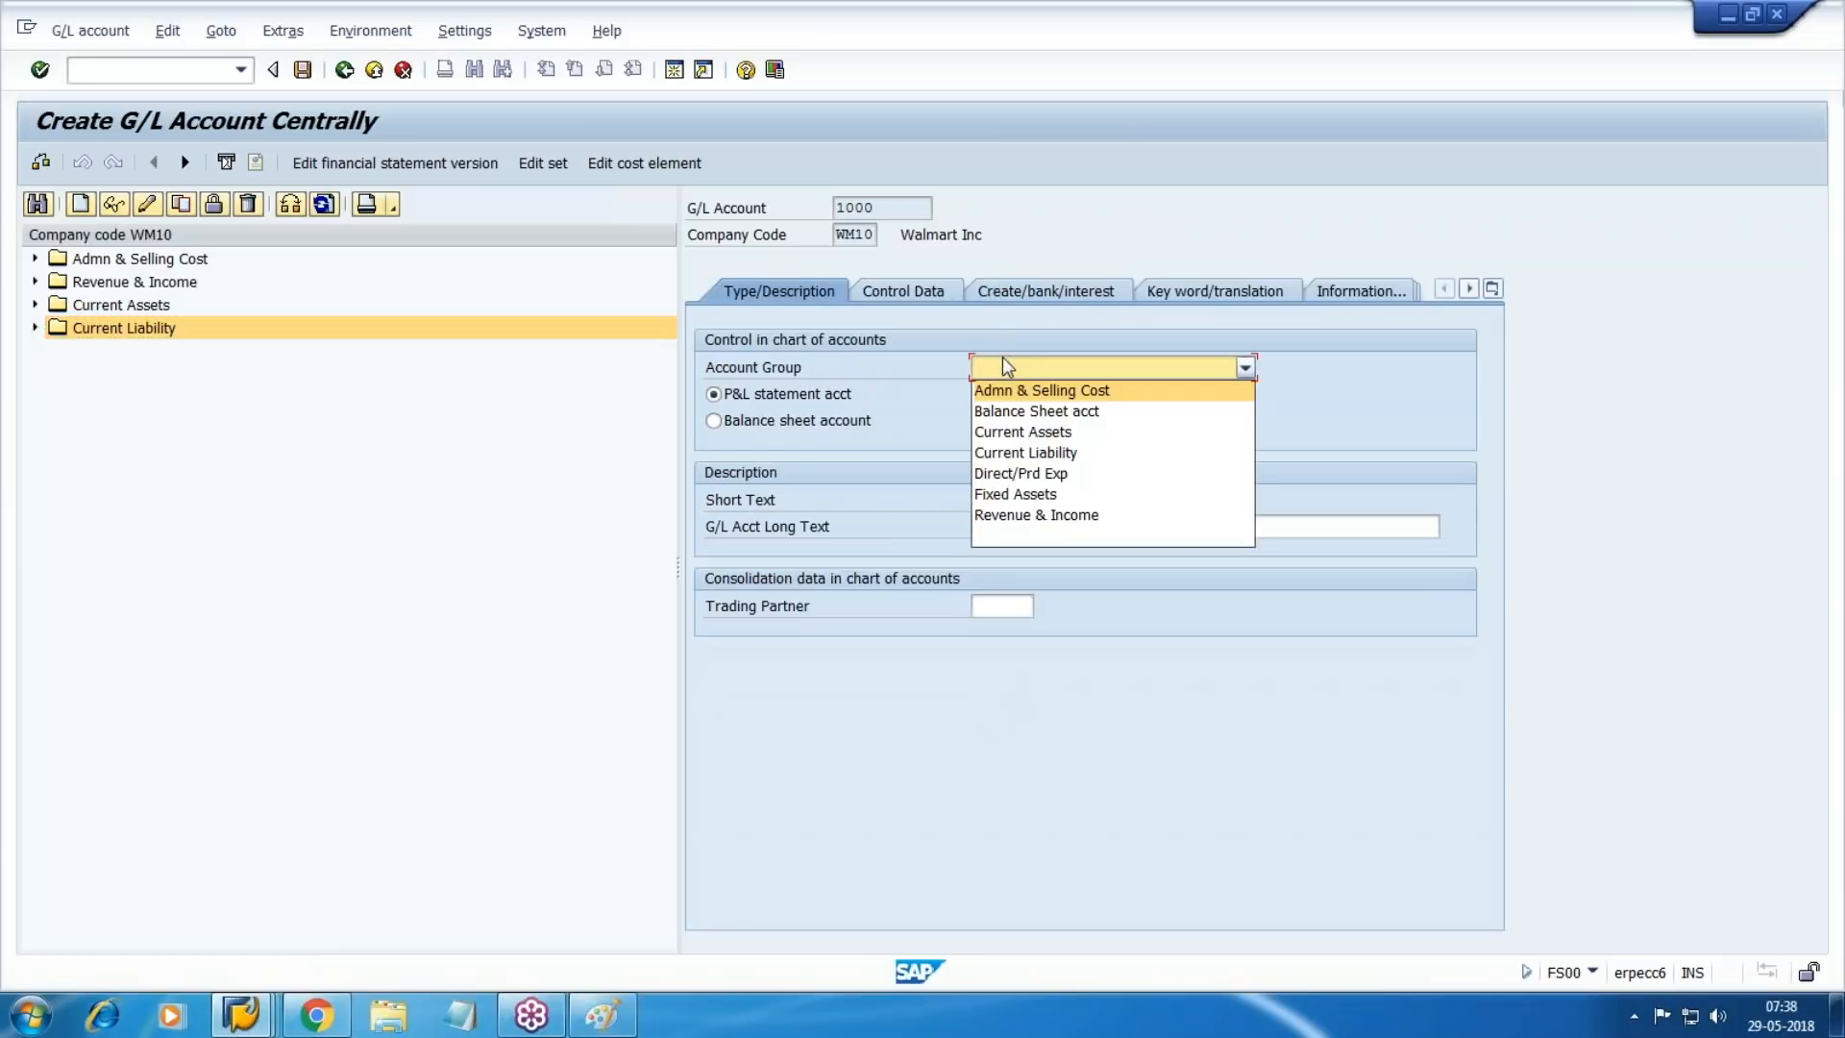
click(1044, 480)
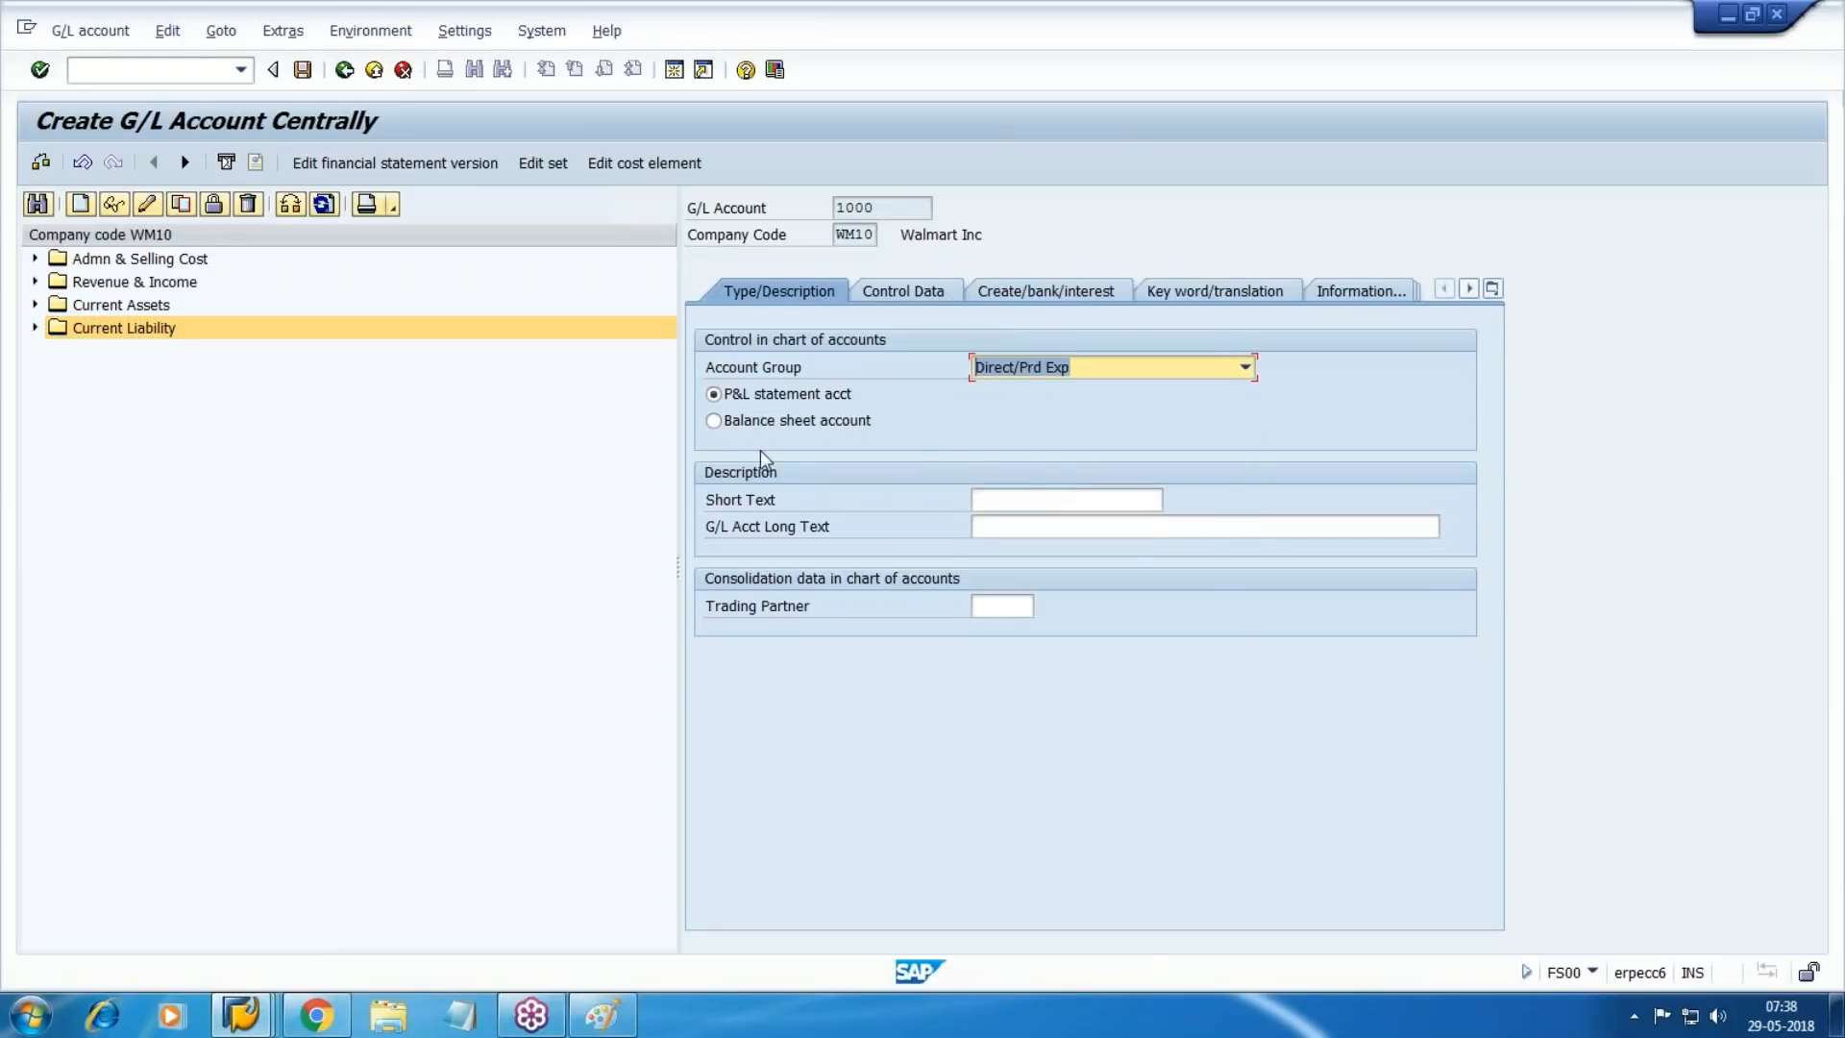
Set both the short text and the long text of account 1000 to Production Exp.
click(1019, 492)
text(Production Exp)
key(Tab)
key(shift+Tab)
key(ctrl+c)
key(Tab)
key(ctrl+v)
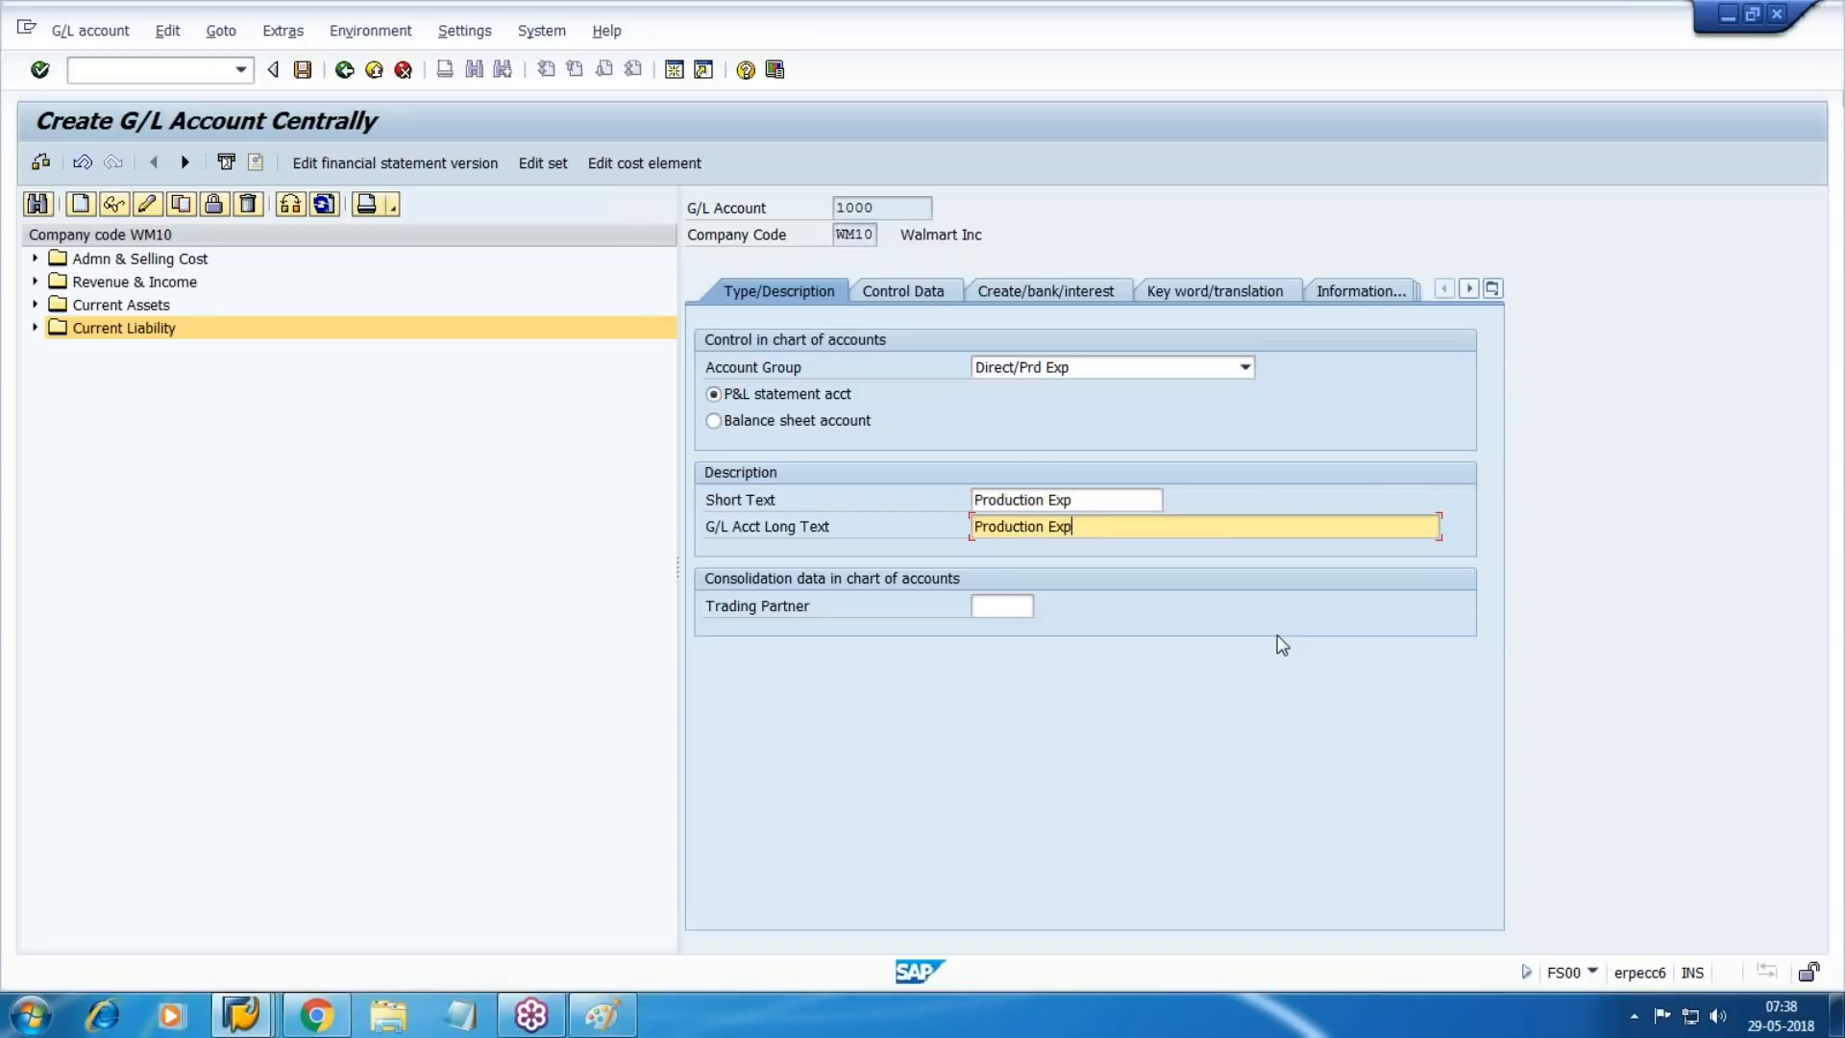
Enable only balances in local currency and line item display in the control data of account 1000.
click(915, 294)
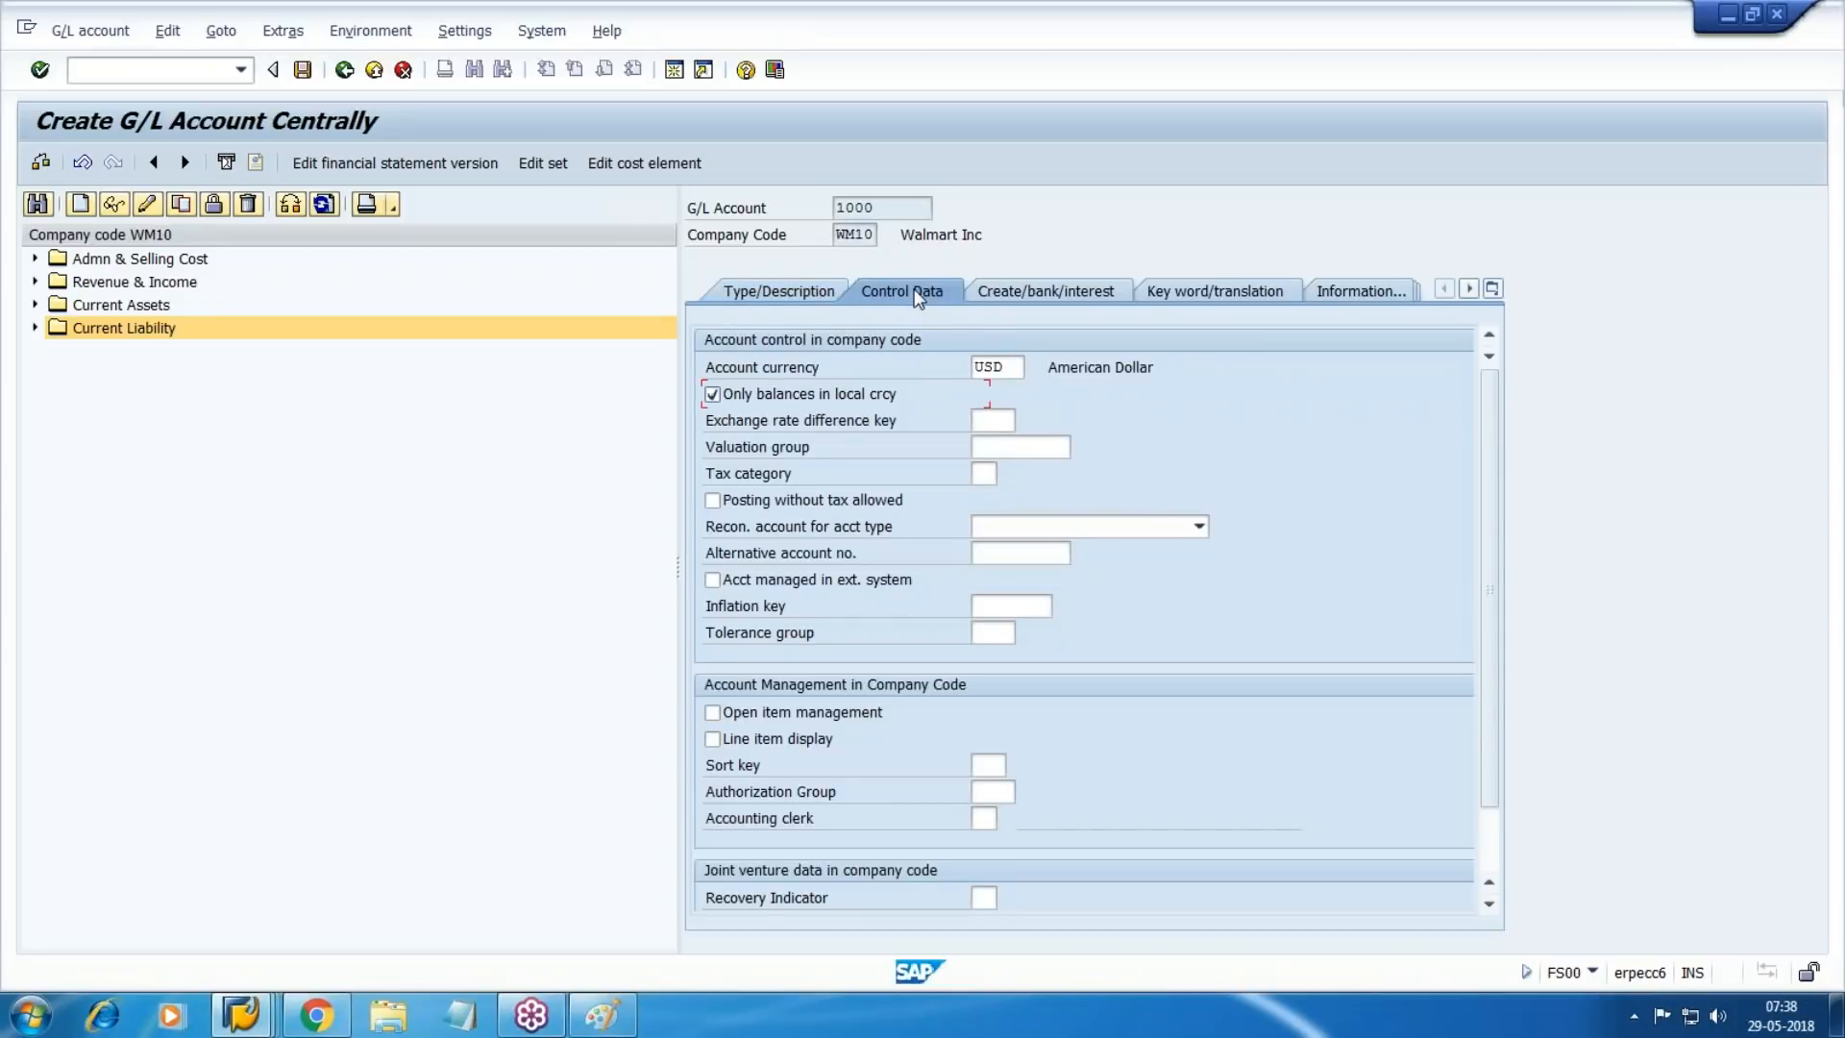
key(Tab)
key(Tab)
key(Tab)
key(Tab)
key(space)
Set the sort key of account 1000 to 008 (Cost center) from the list of possible values.
key(Tab)
text(0)
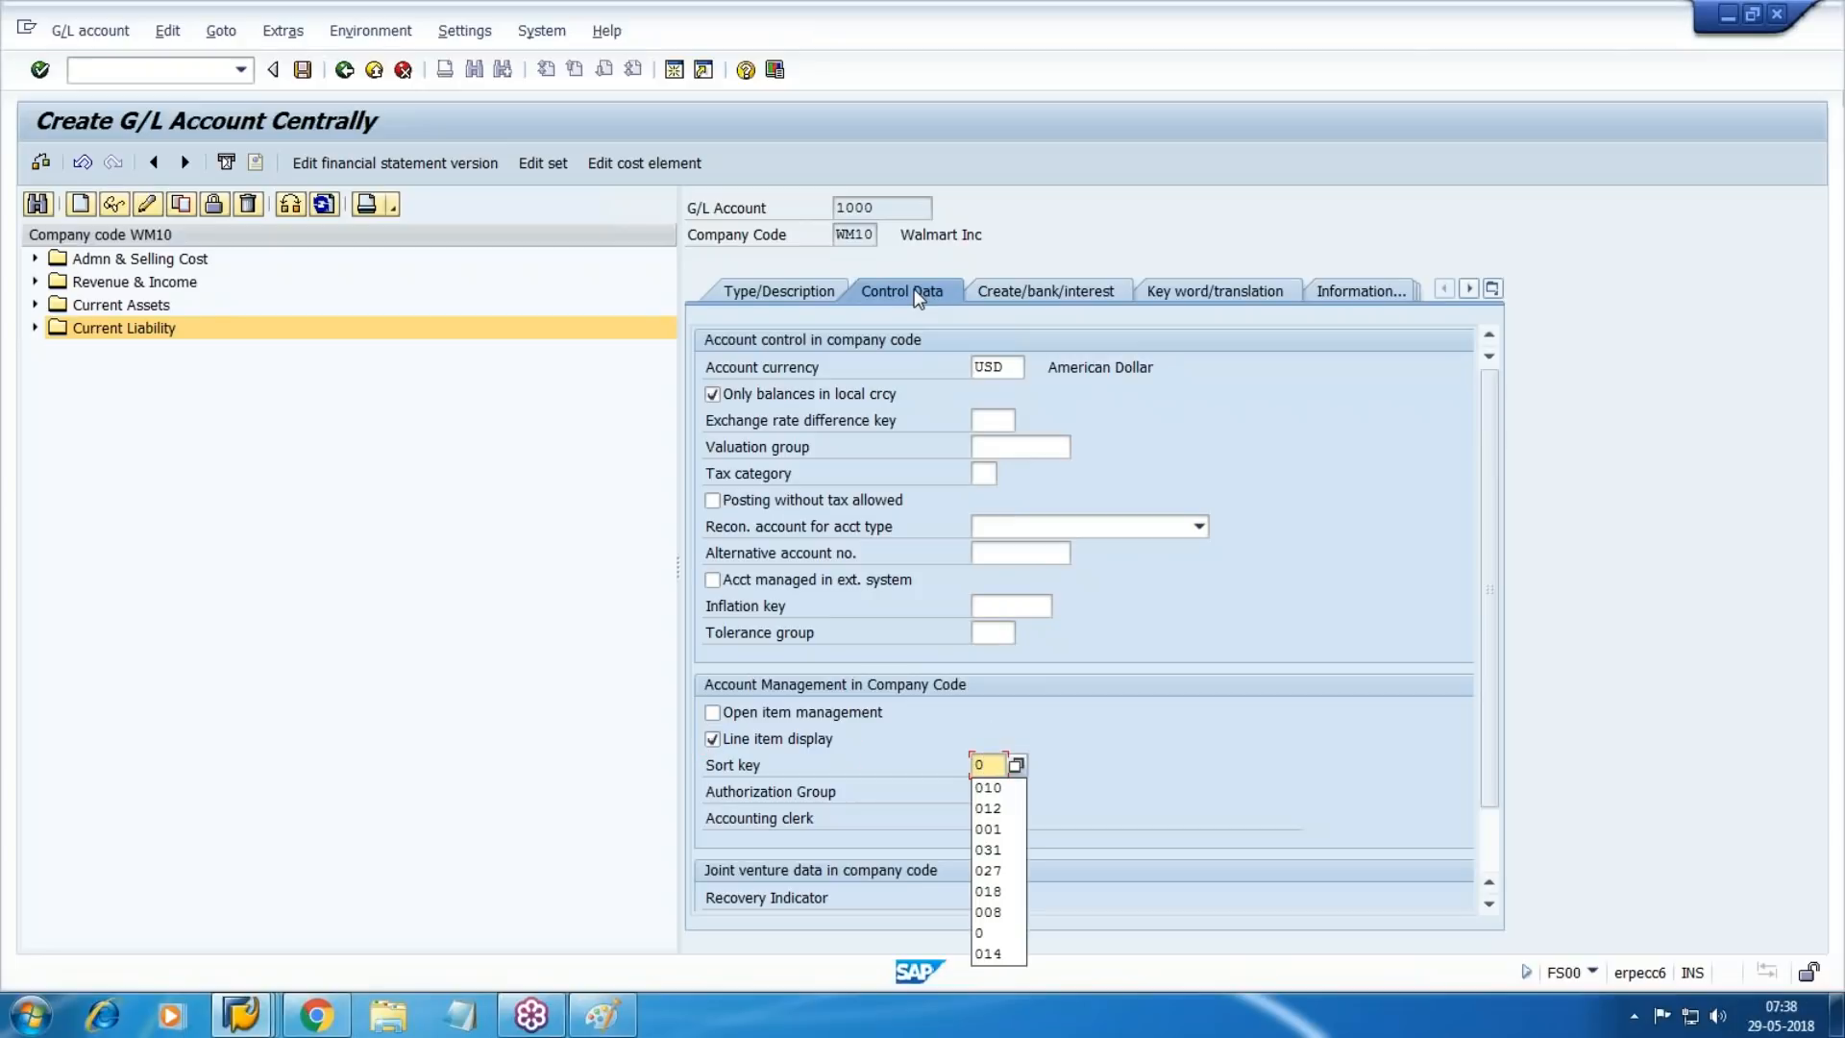
key(F4)
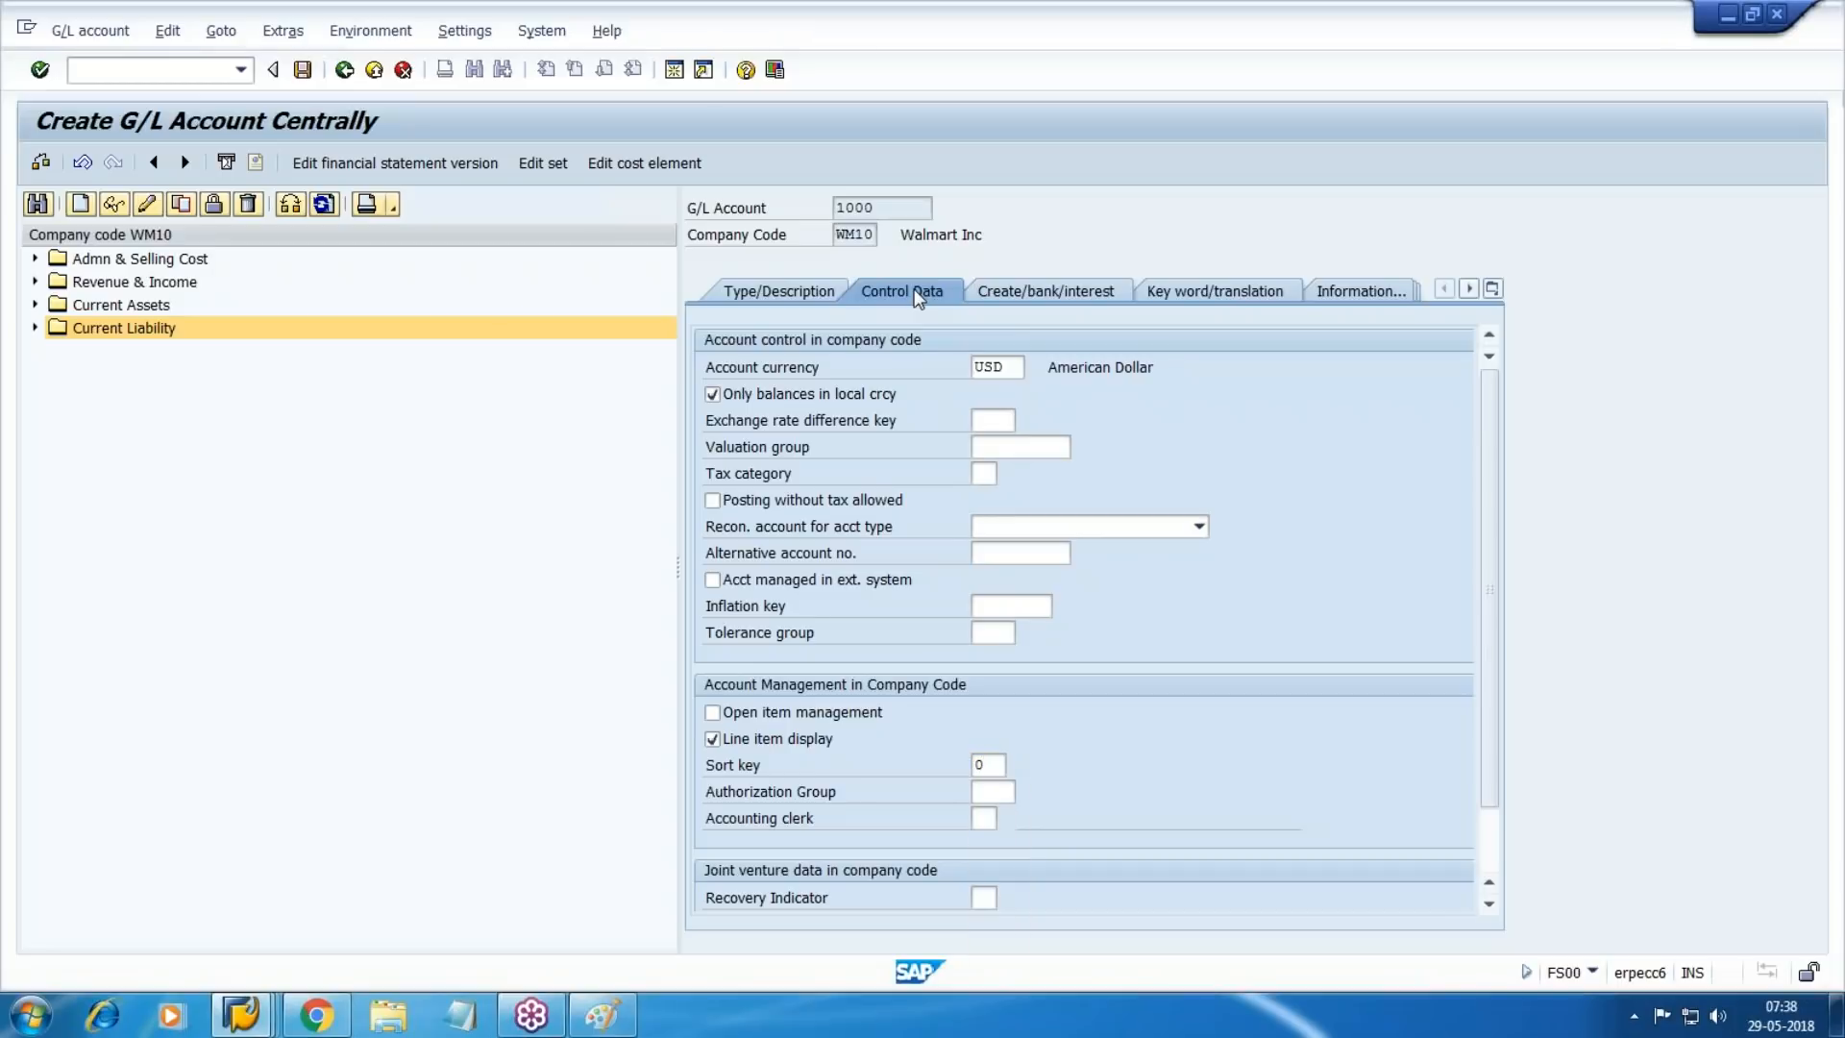
key(Down)
key(Down)
key(Down)
key(Down)
key(Down)
key(Down)
key(Down)
key(Down)
key(Down)
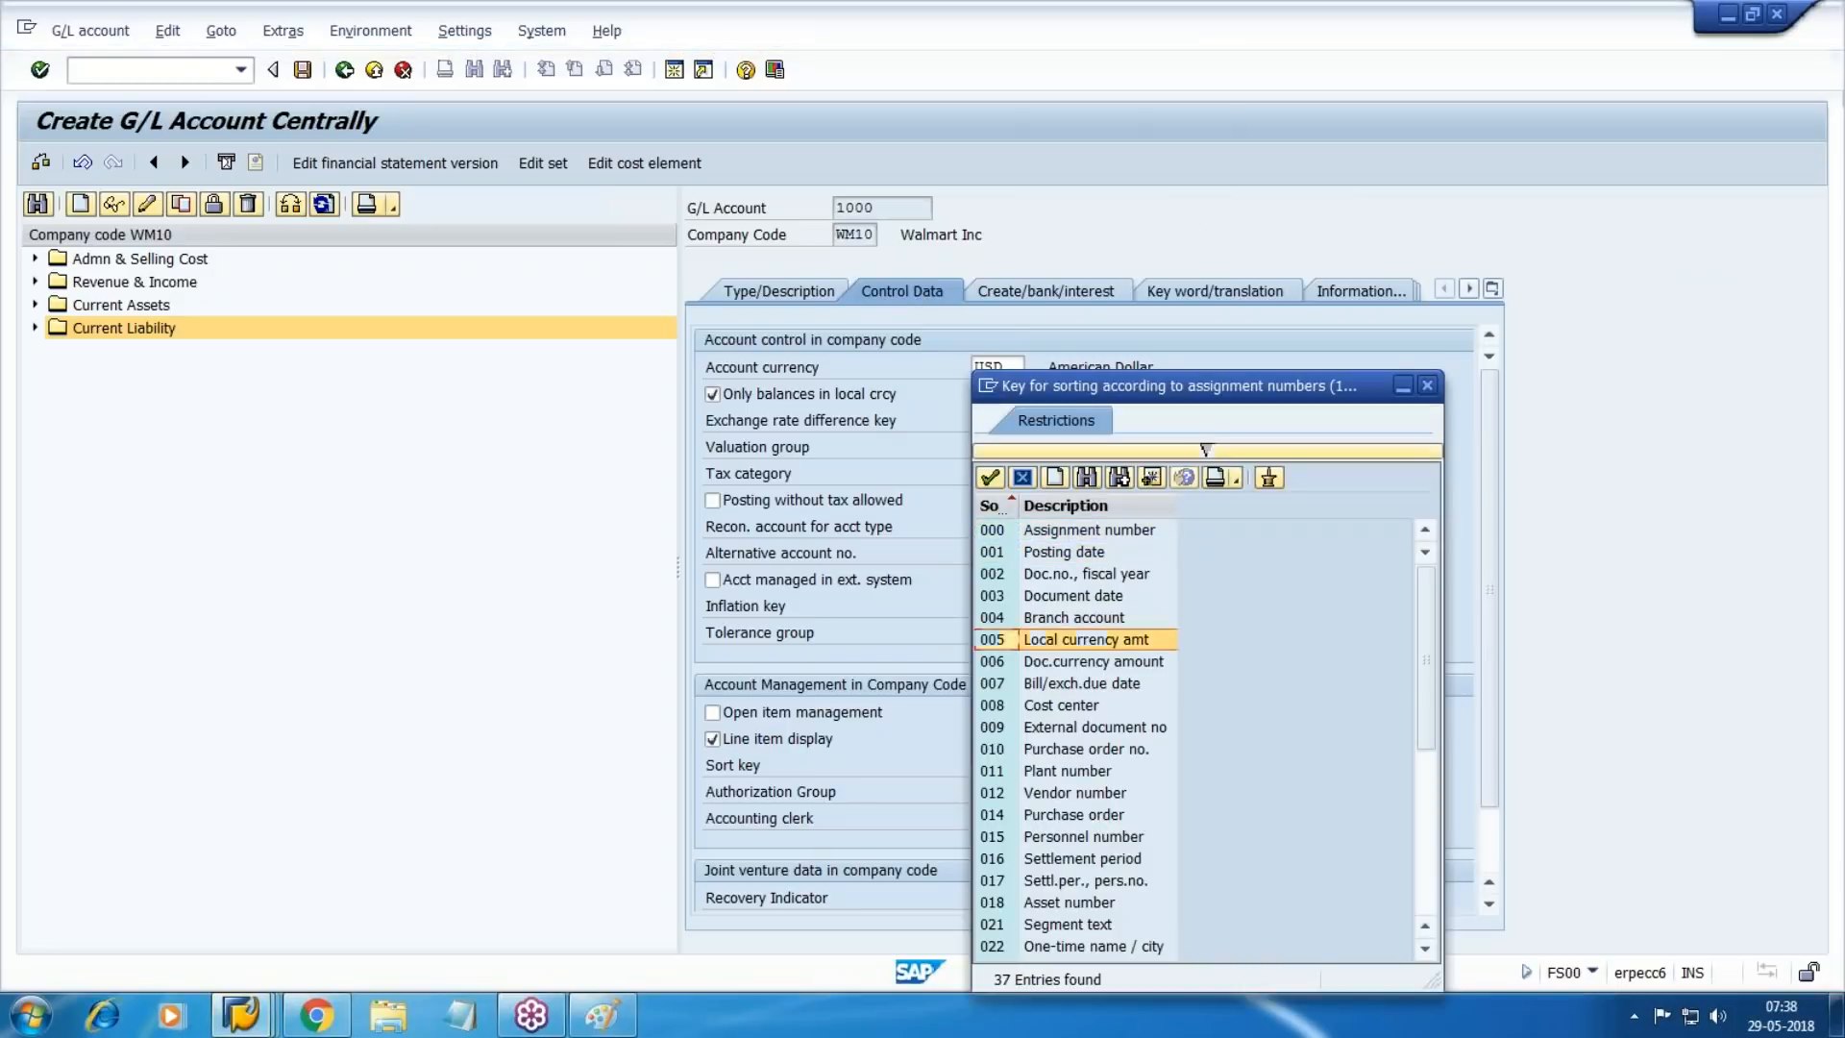
key(Up)
key(Up)
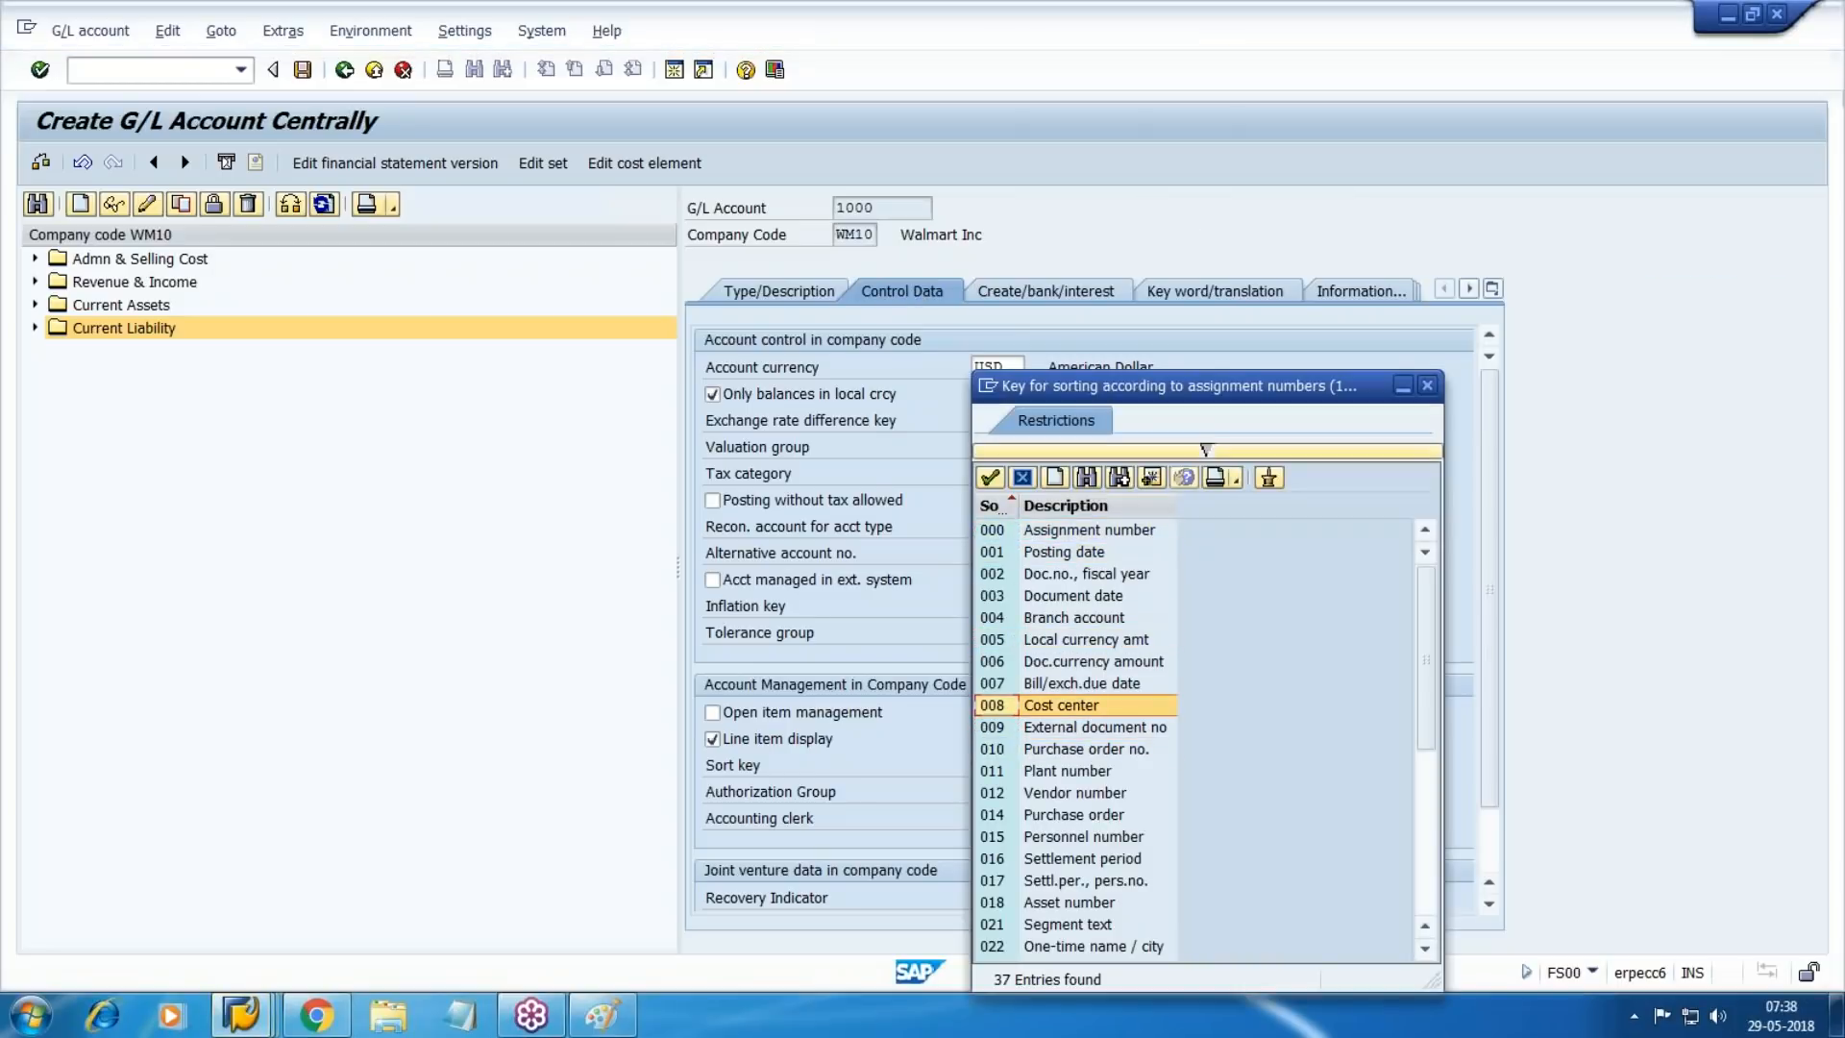
key(Return)
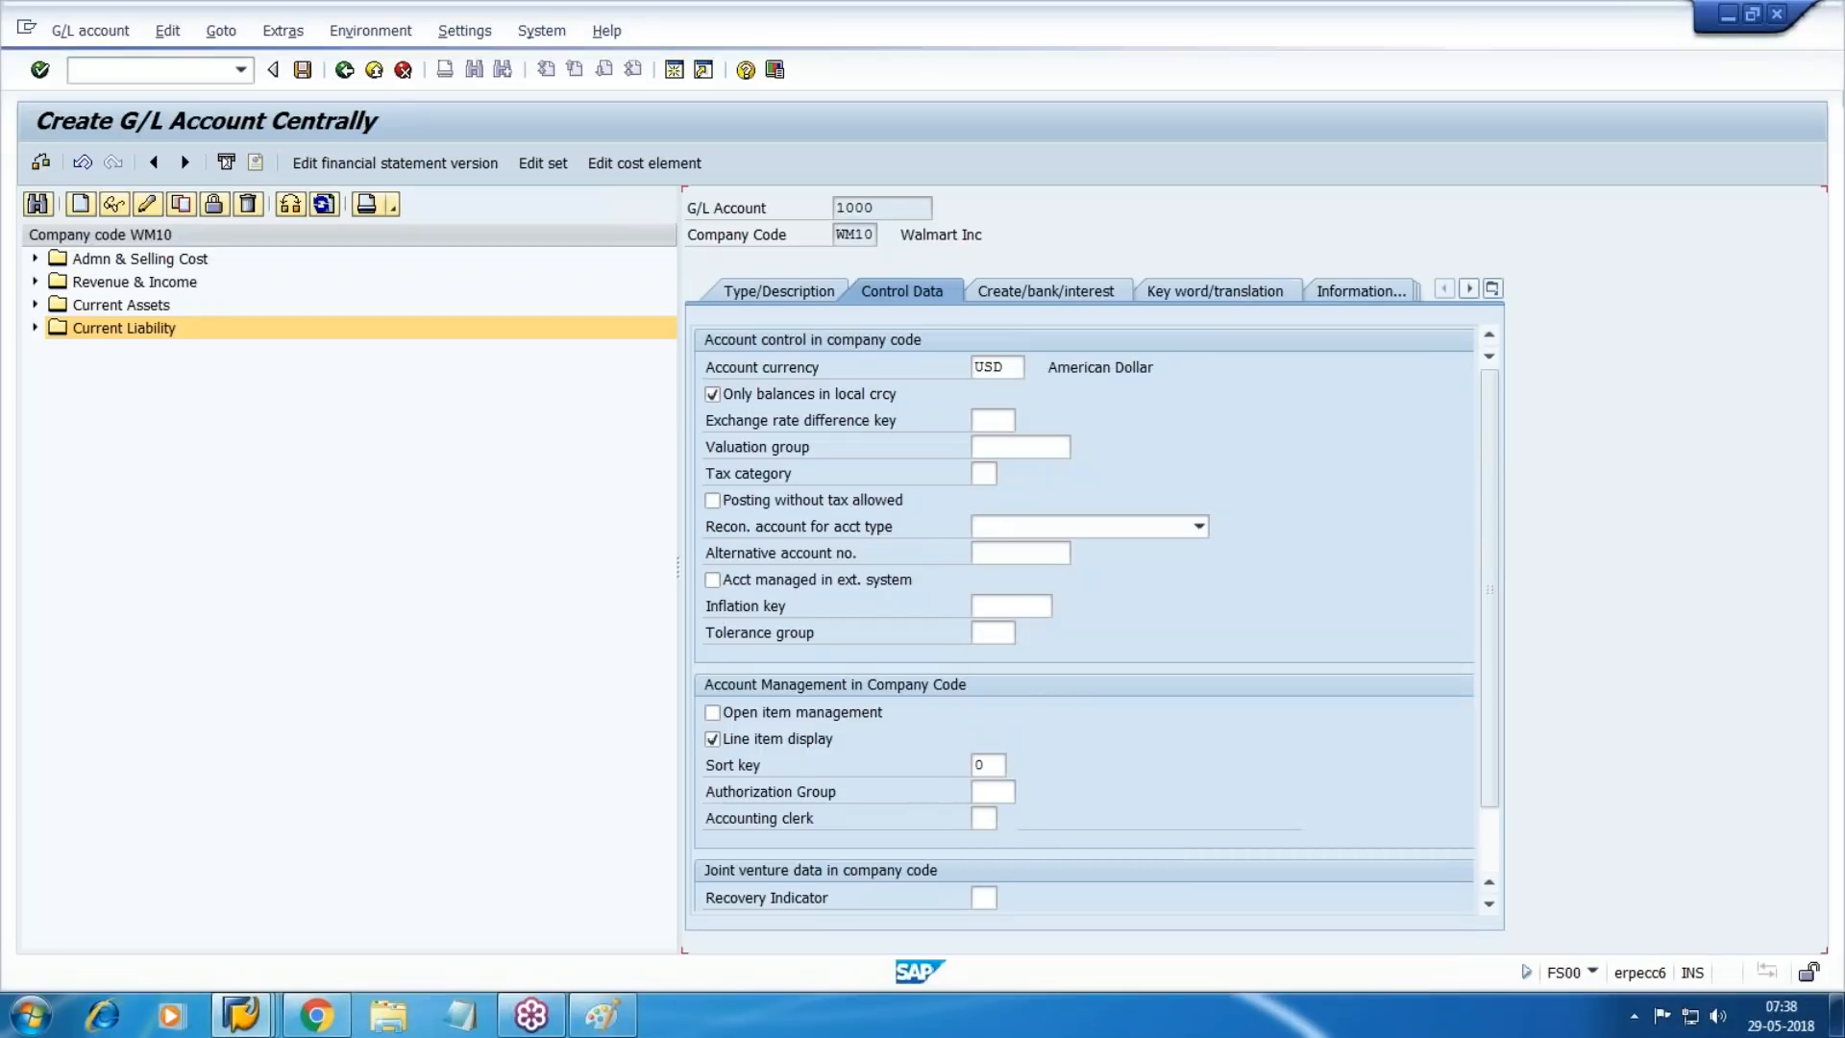
Assign field status group G003 (Material consumption accounts) and automatic posting only to account 1000, and save it.
click(1040, 291)
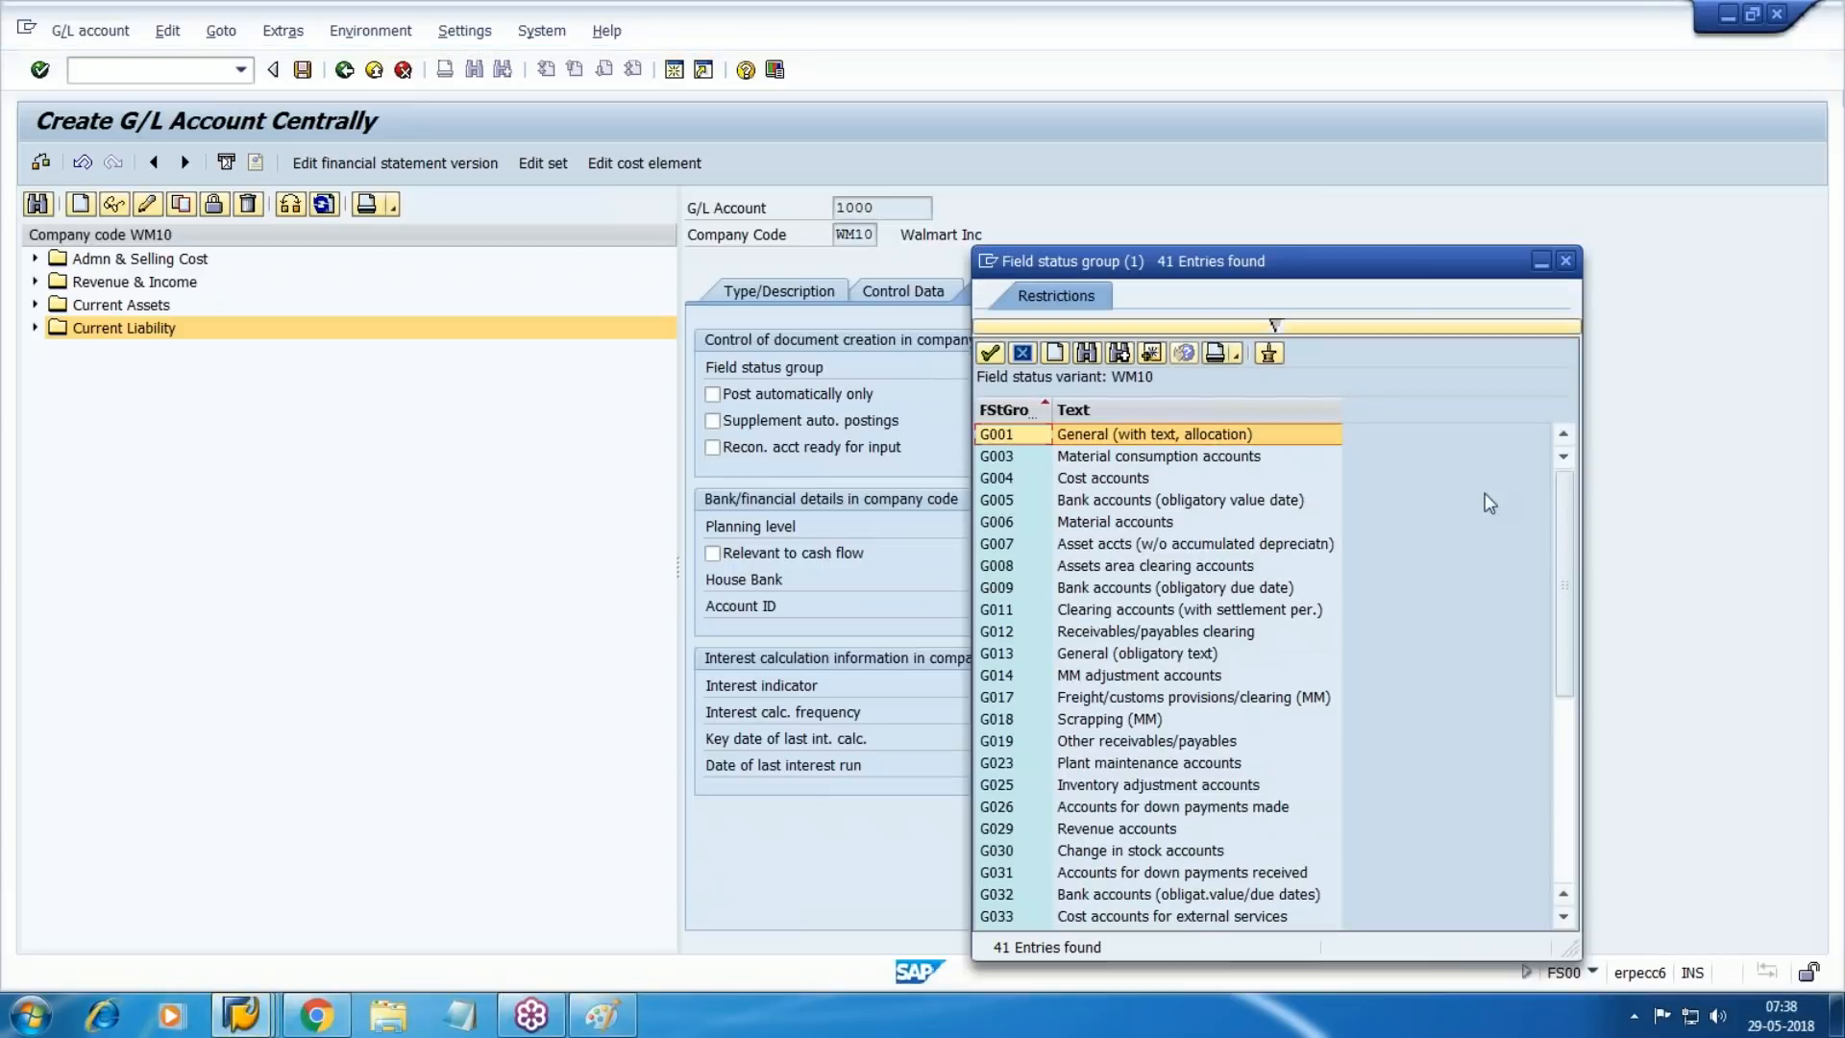
click(1139, 458)
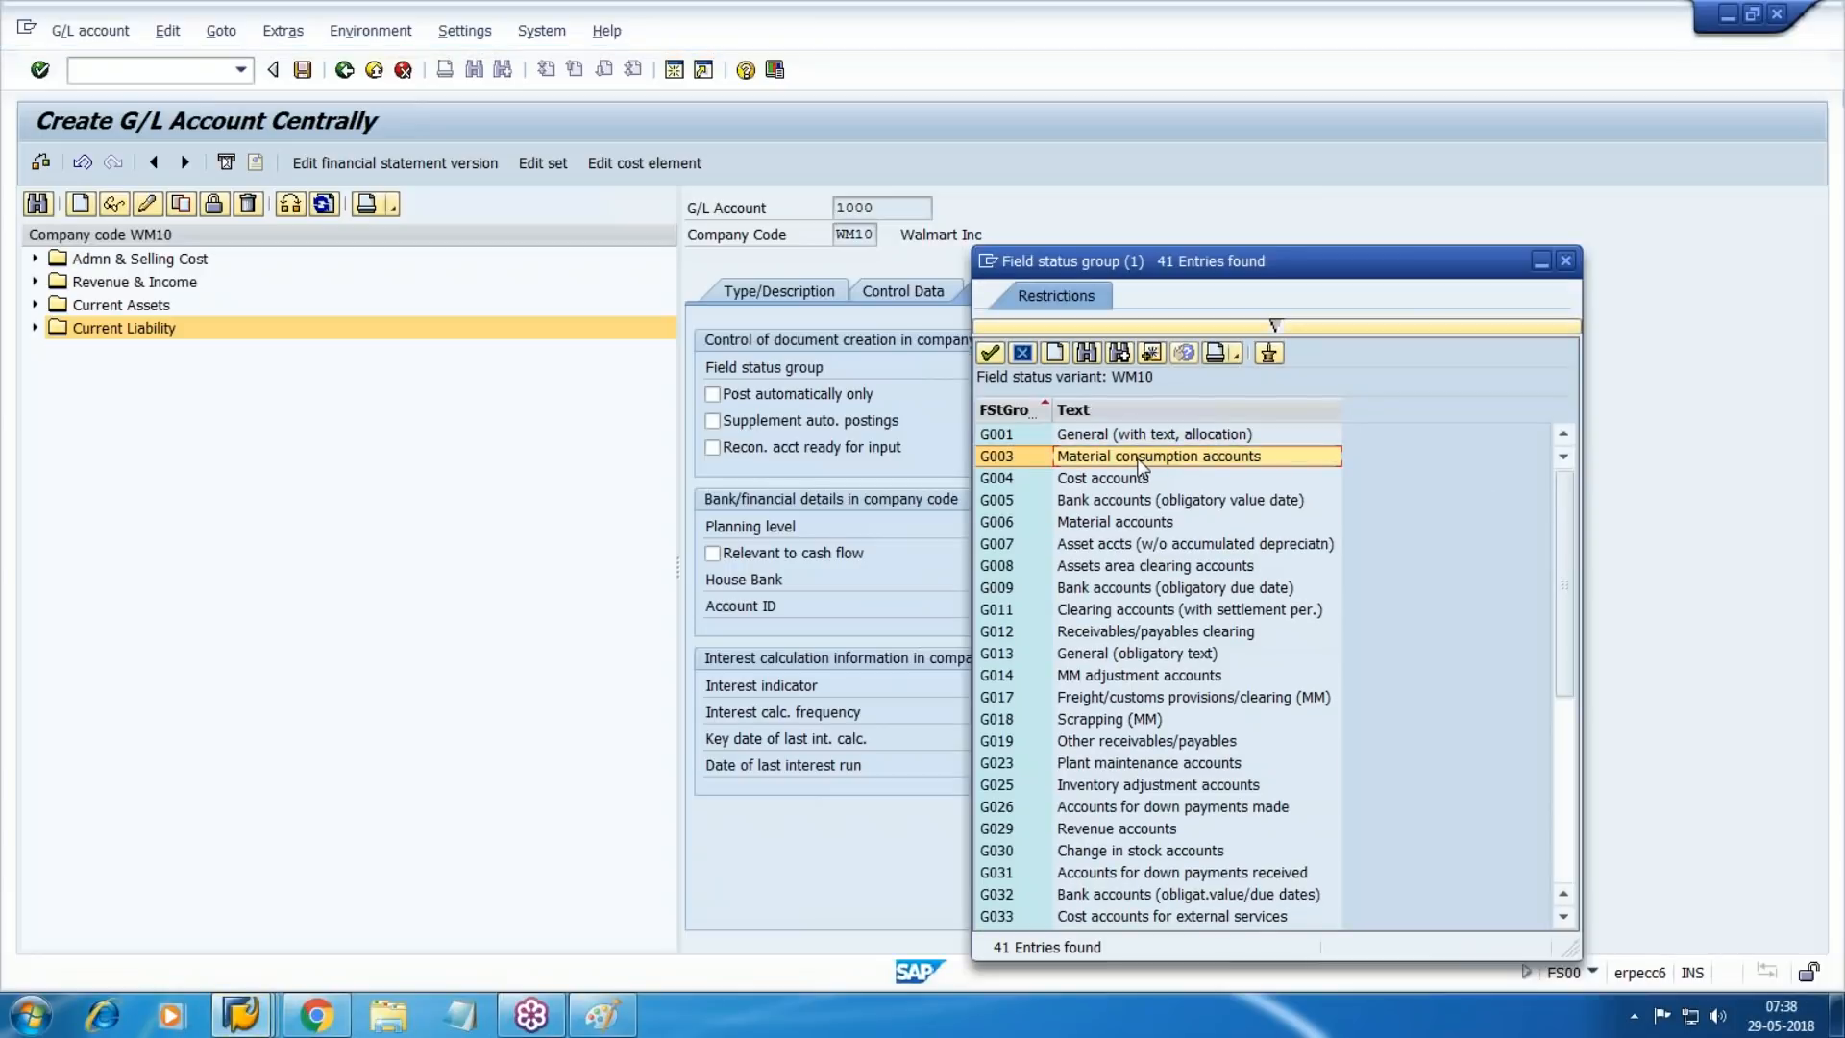
double_click(1140, 457)
click(711, 394)
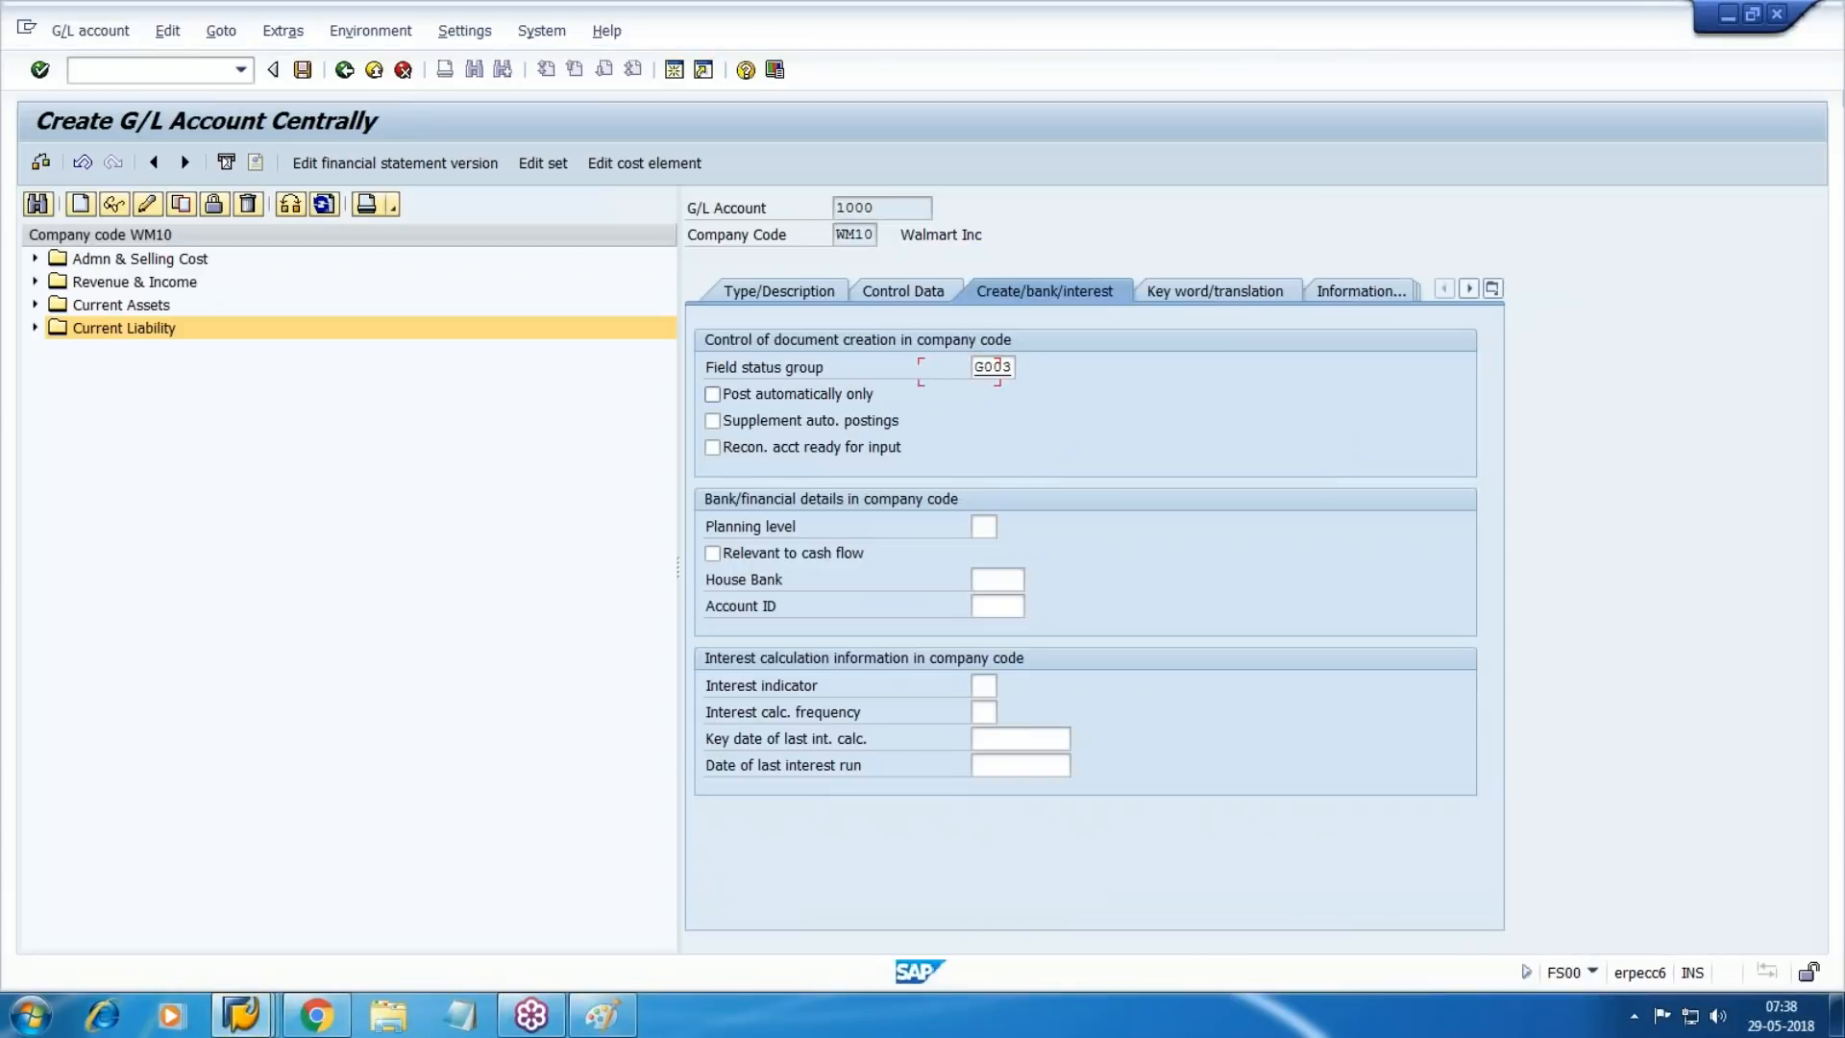
key(ctrl+s)
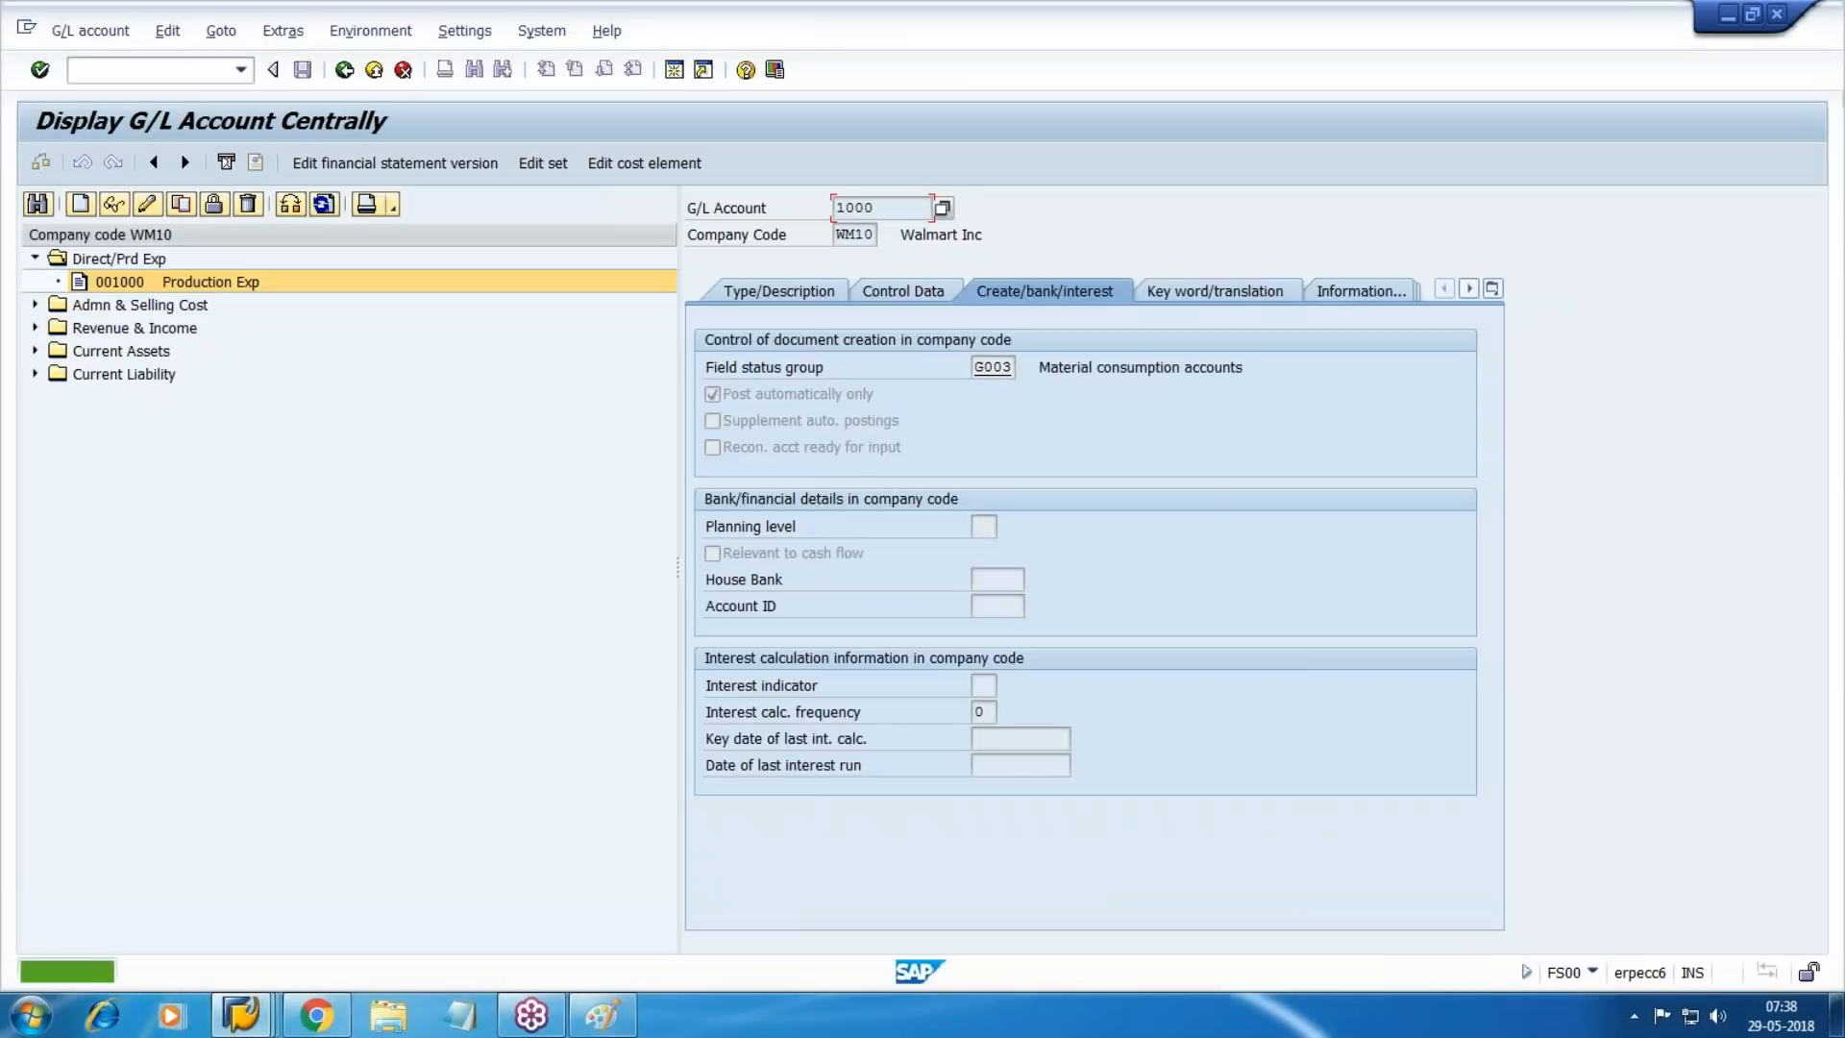
Copy G/L account 1000 to a new account 1001 in company code WM10.
click(180, 204)
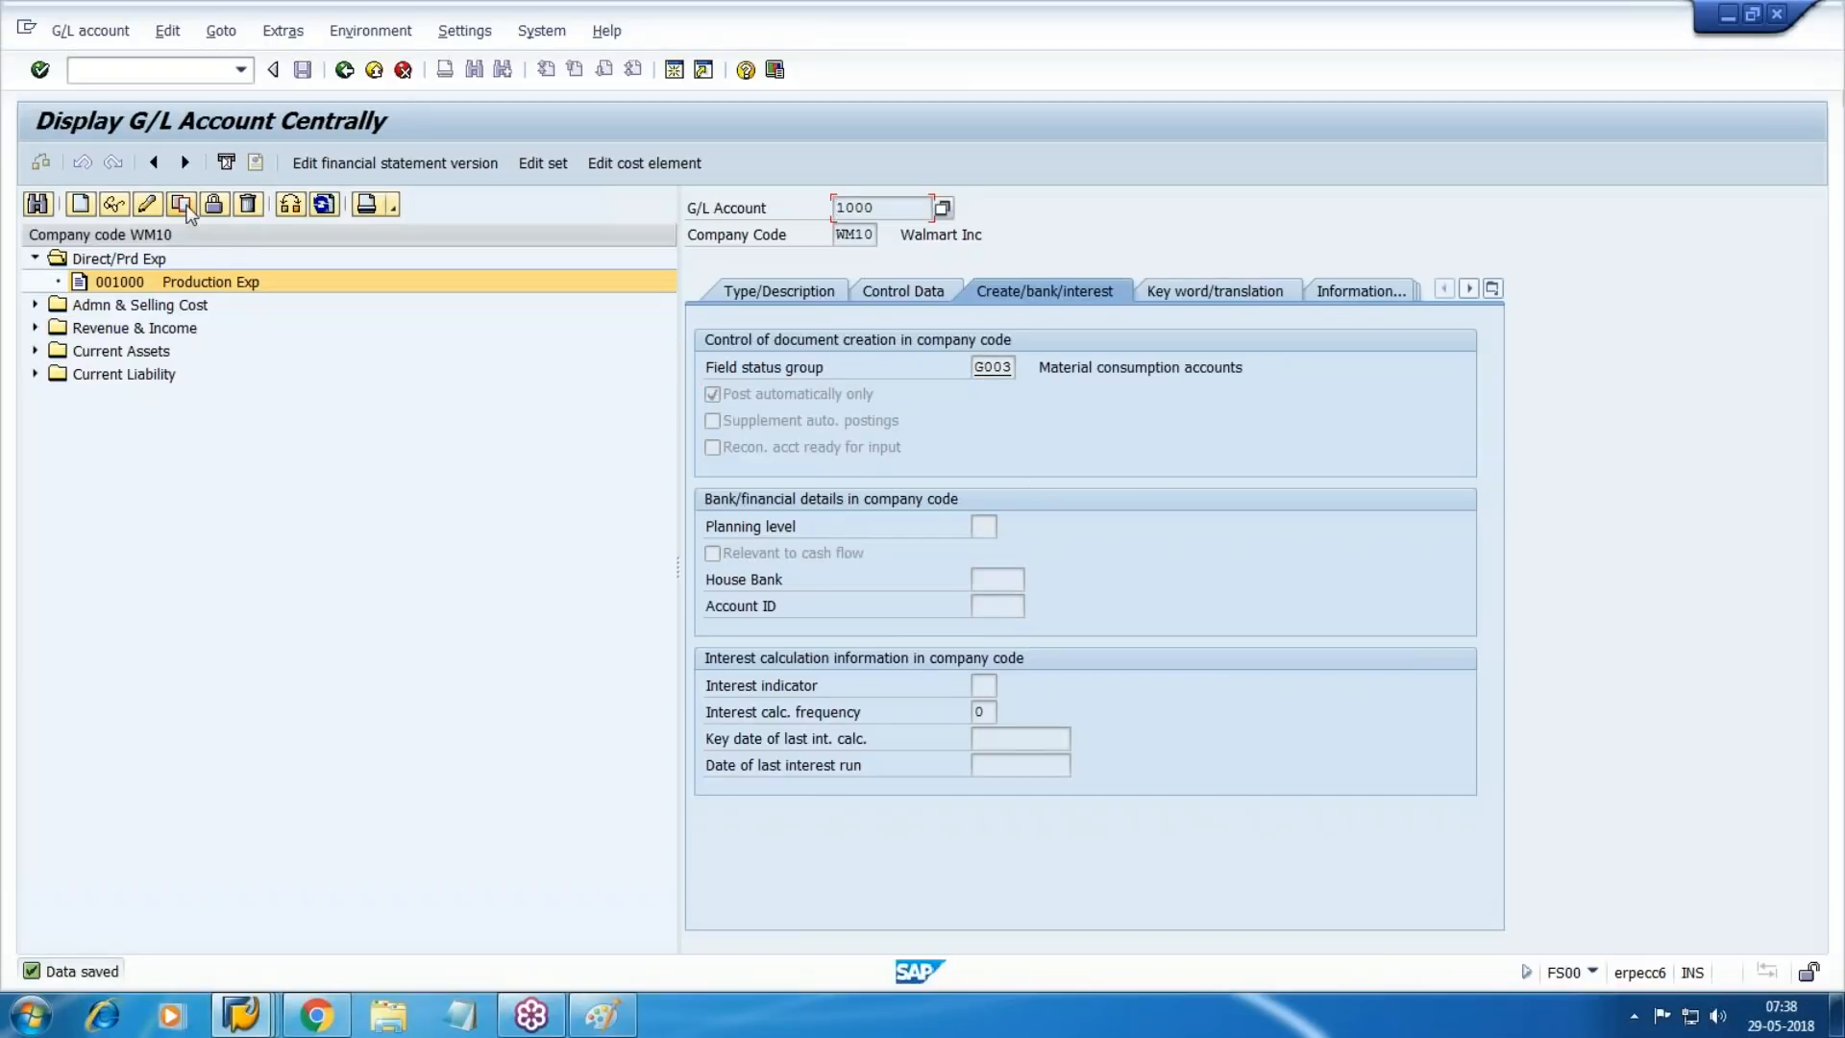
text(1001)
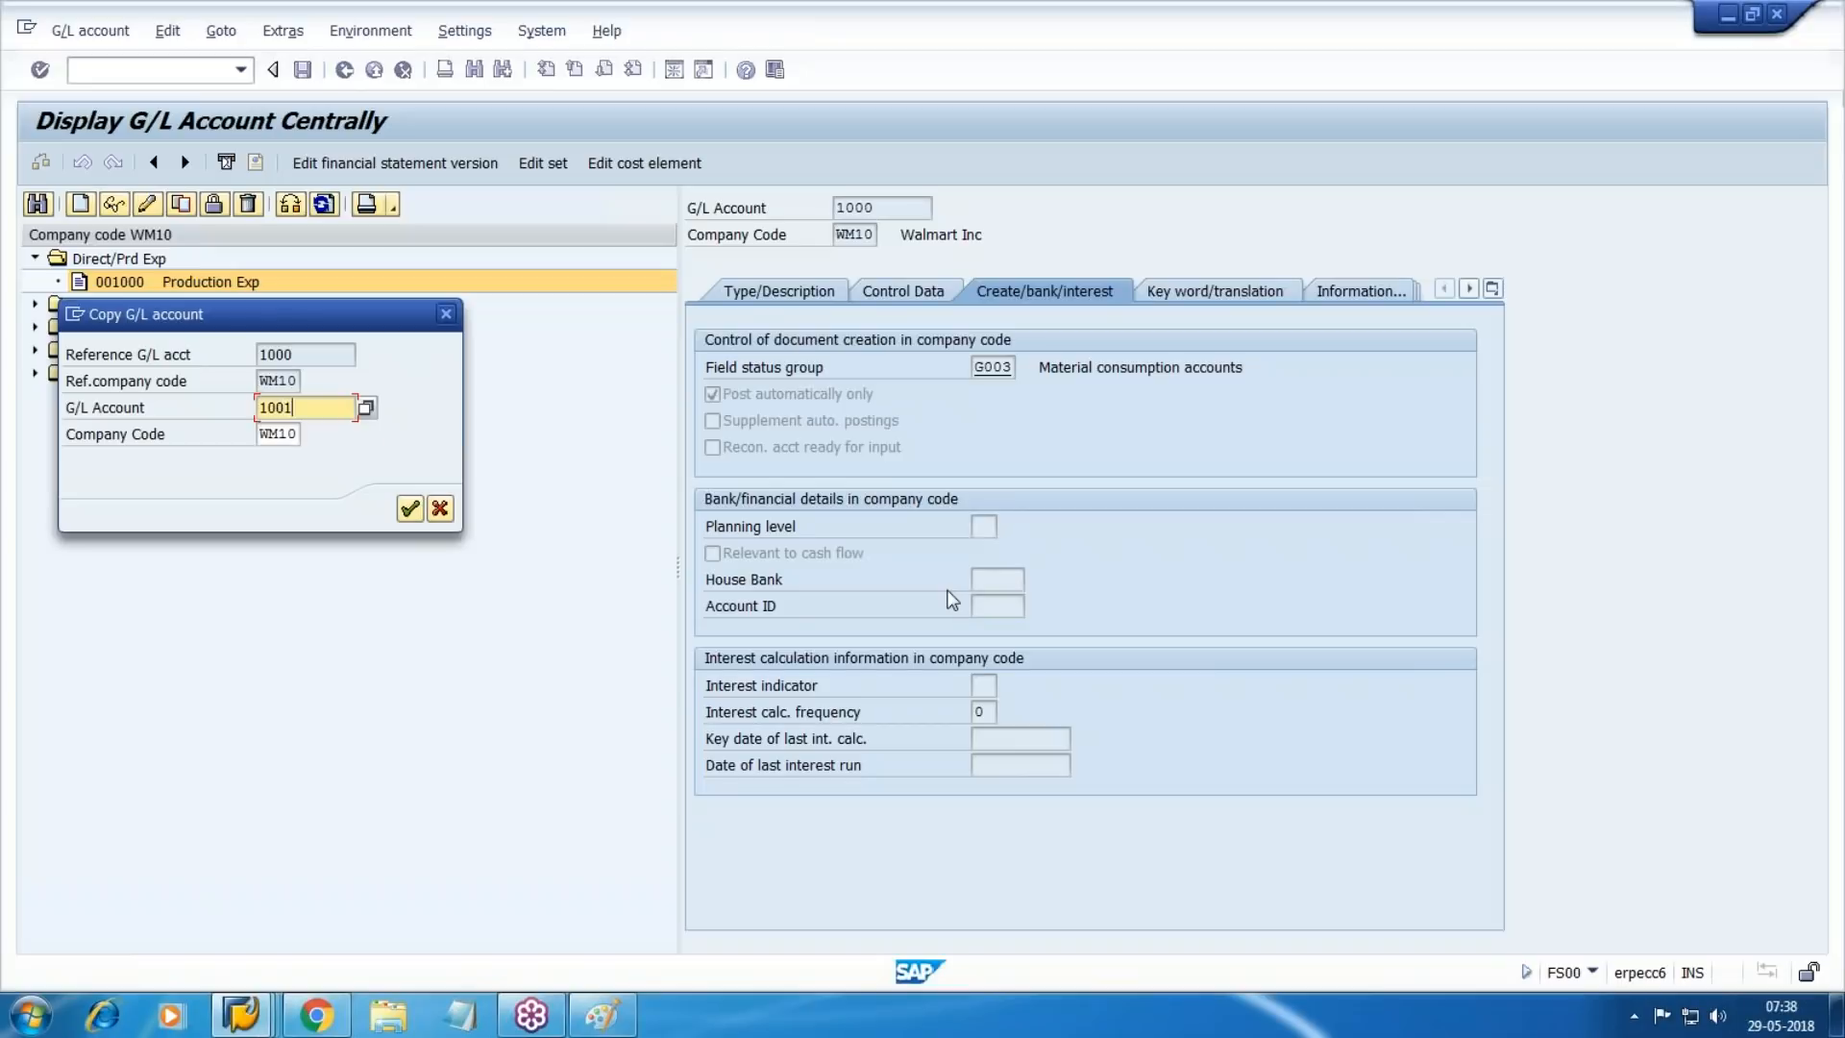
key(Return)
Set the short and long text of new account 1001 to SFG Consumption and save the account.
click(778, 290)
click(1099, 501)
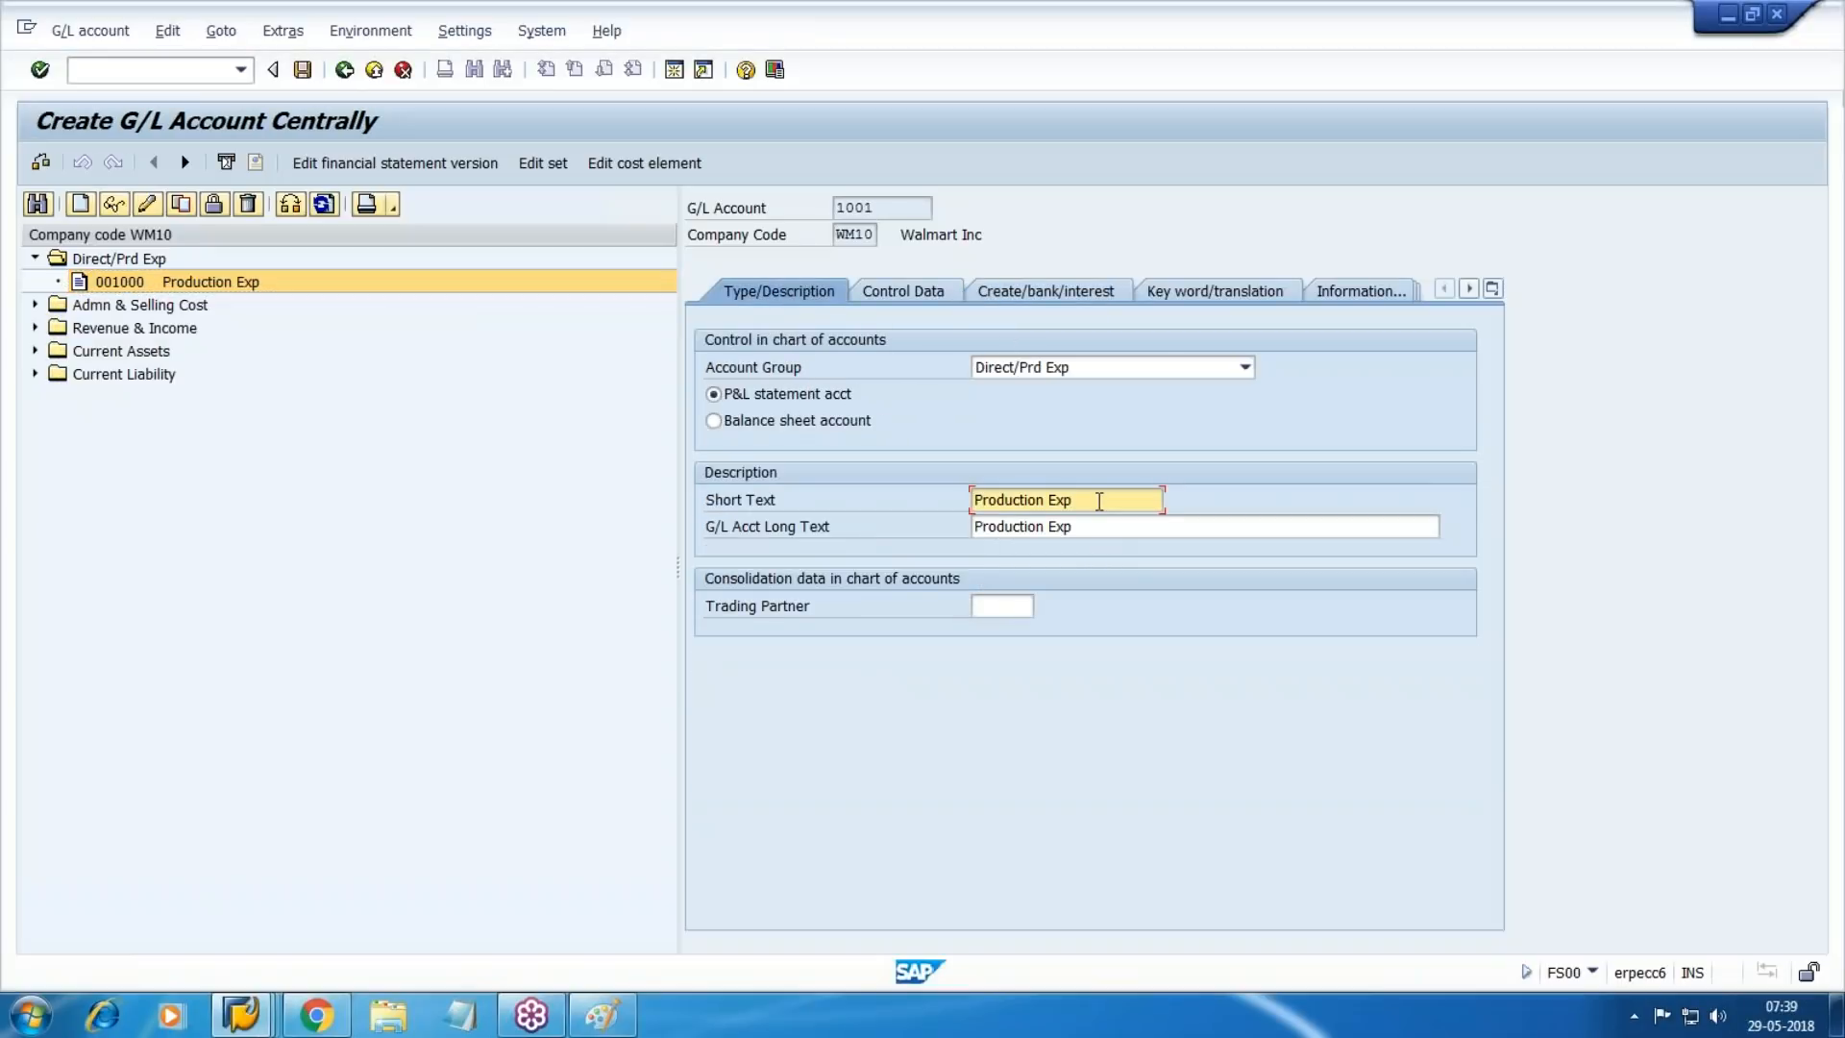
key(BackSpace)
key(BackSpace)
key(BackSpace)
key(BackSpace)
key(BackSpace)
key(BackSpace)
key(BackSpace)
key(BackSpace)
key(BackSpace)
key(BackSpace)
key(BackSpace)
key(BackSpace)
key(BackSpace)
key(BackSpace)
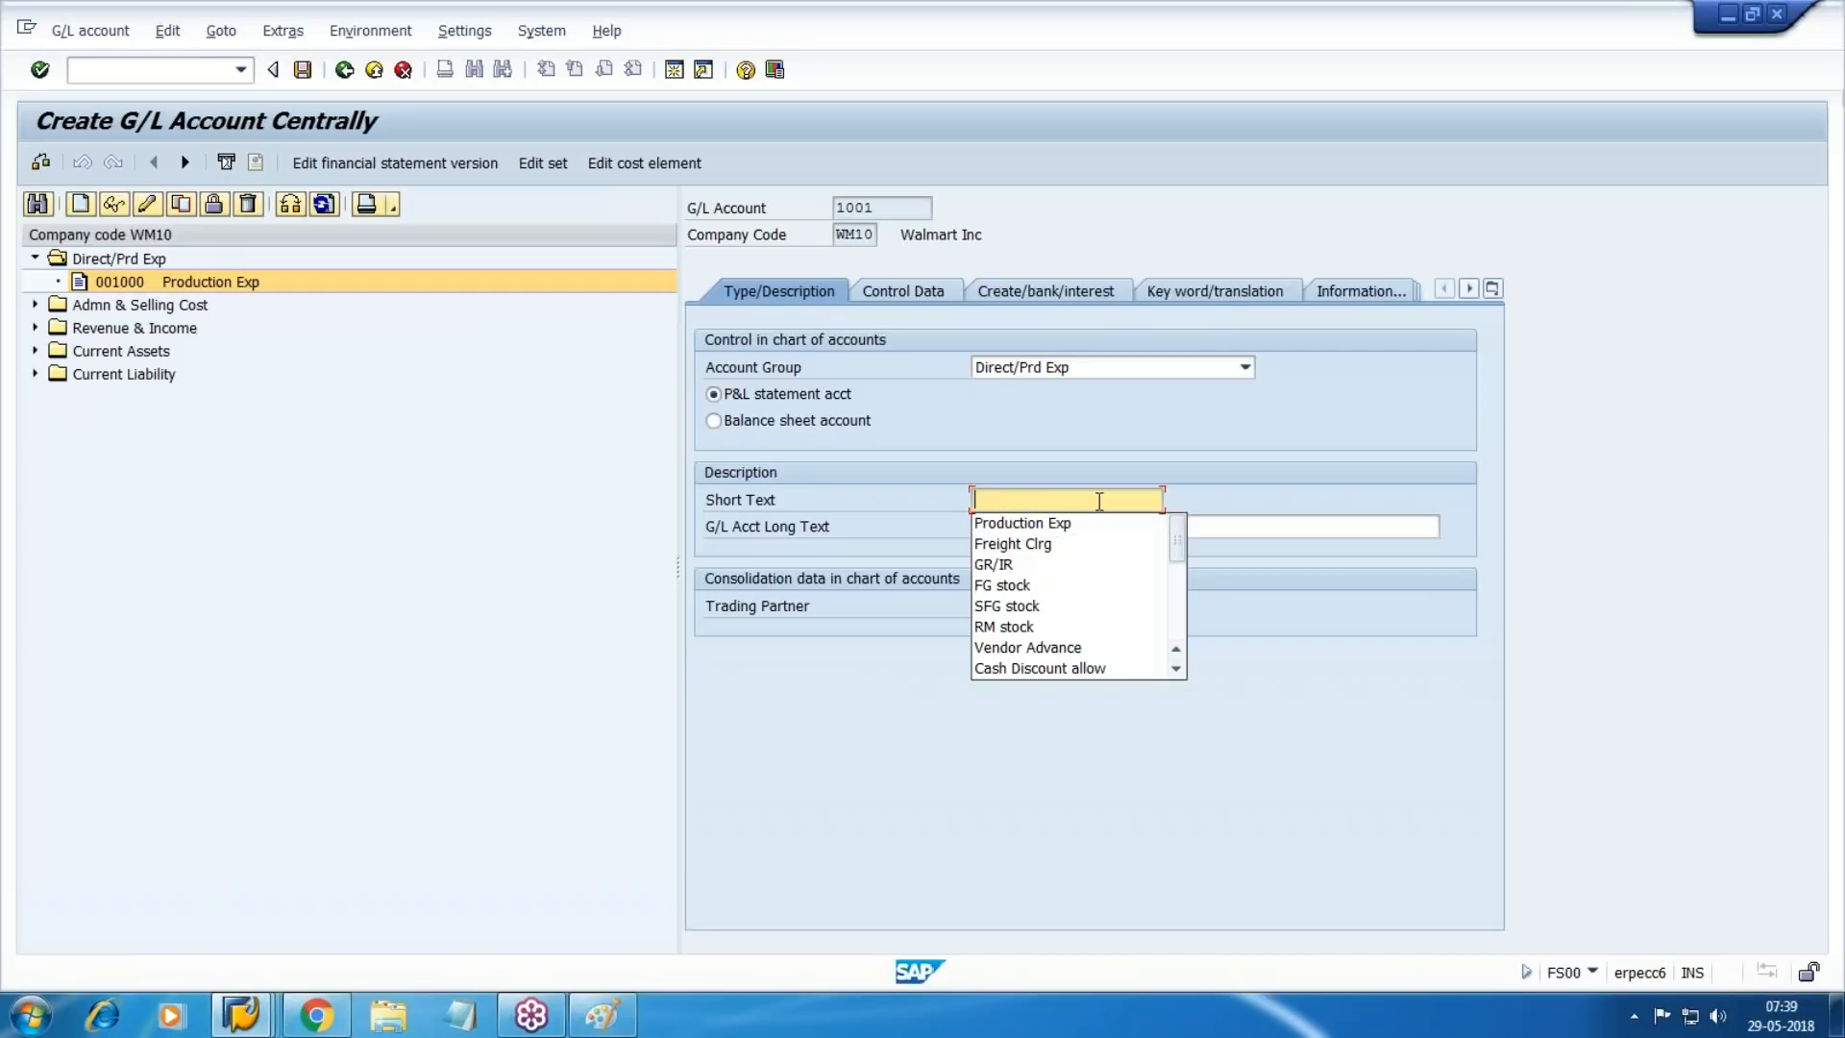
text(S)
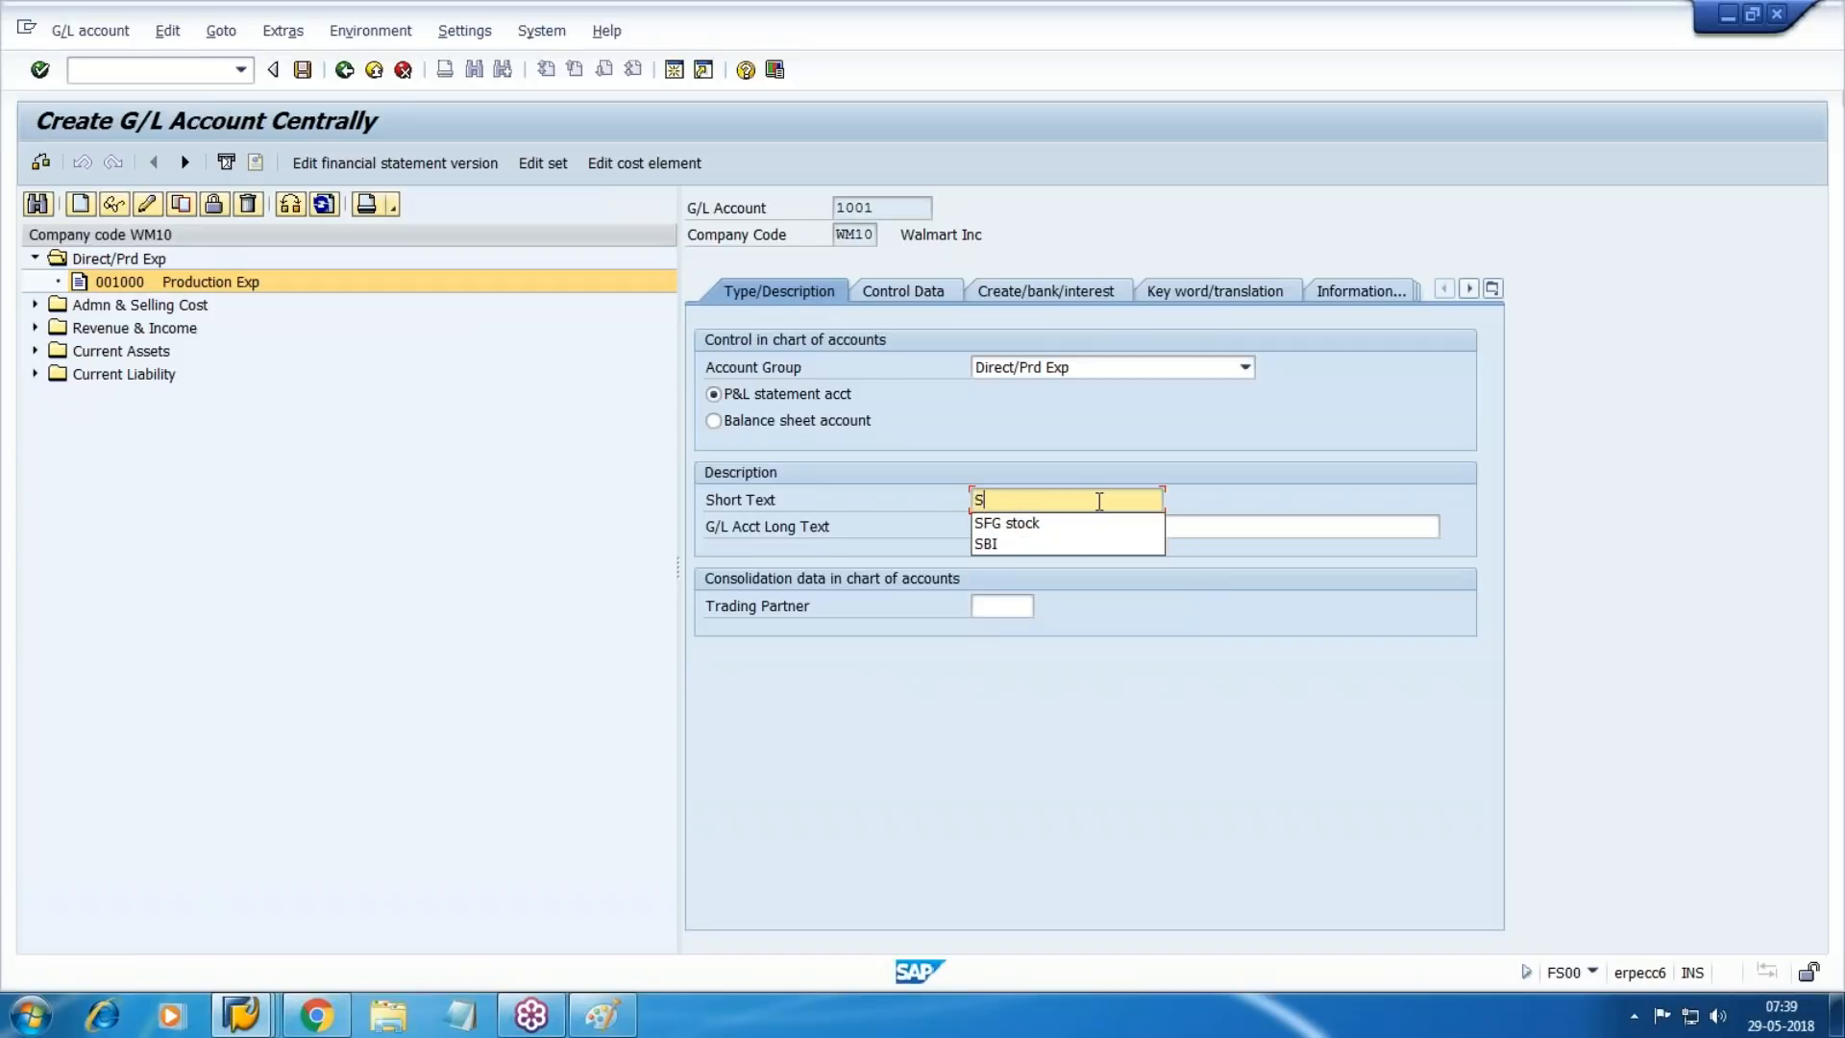
text(FG Consumpo)
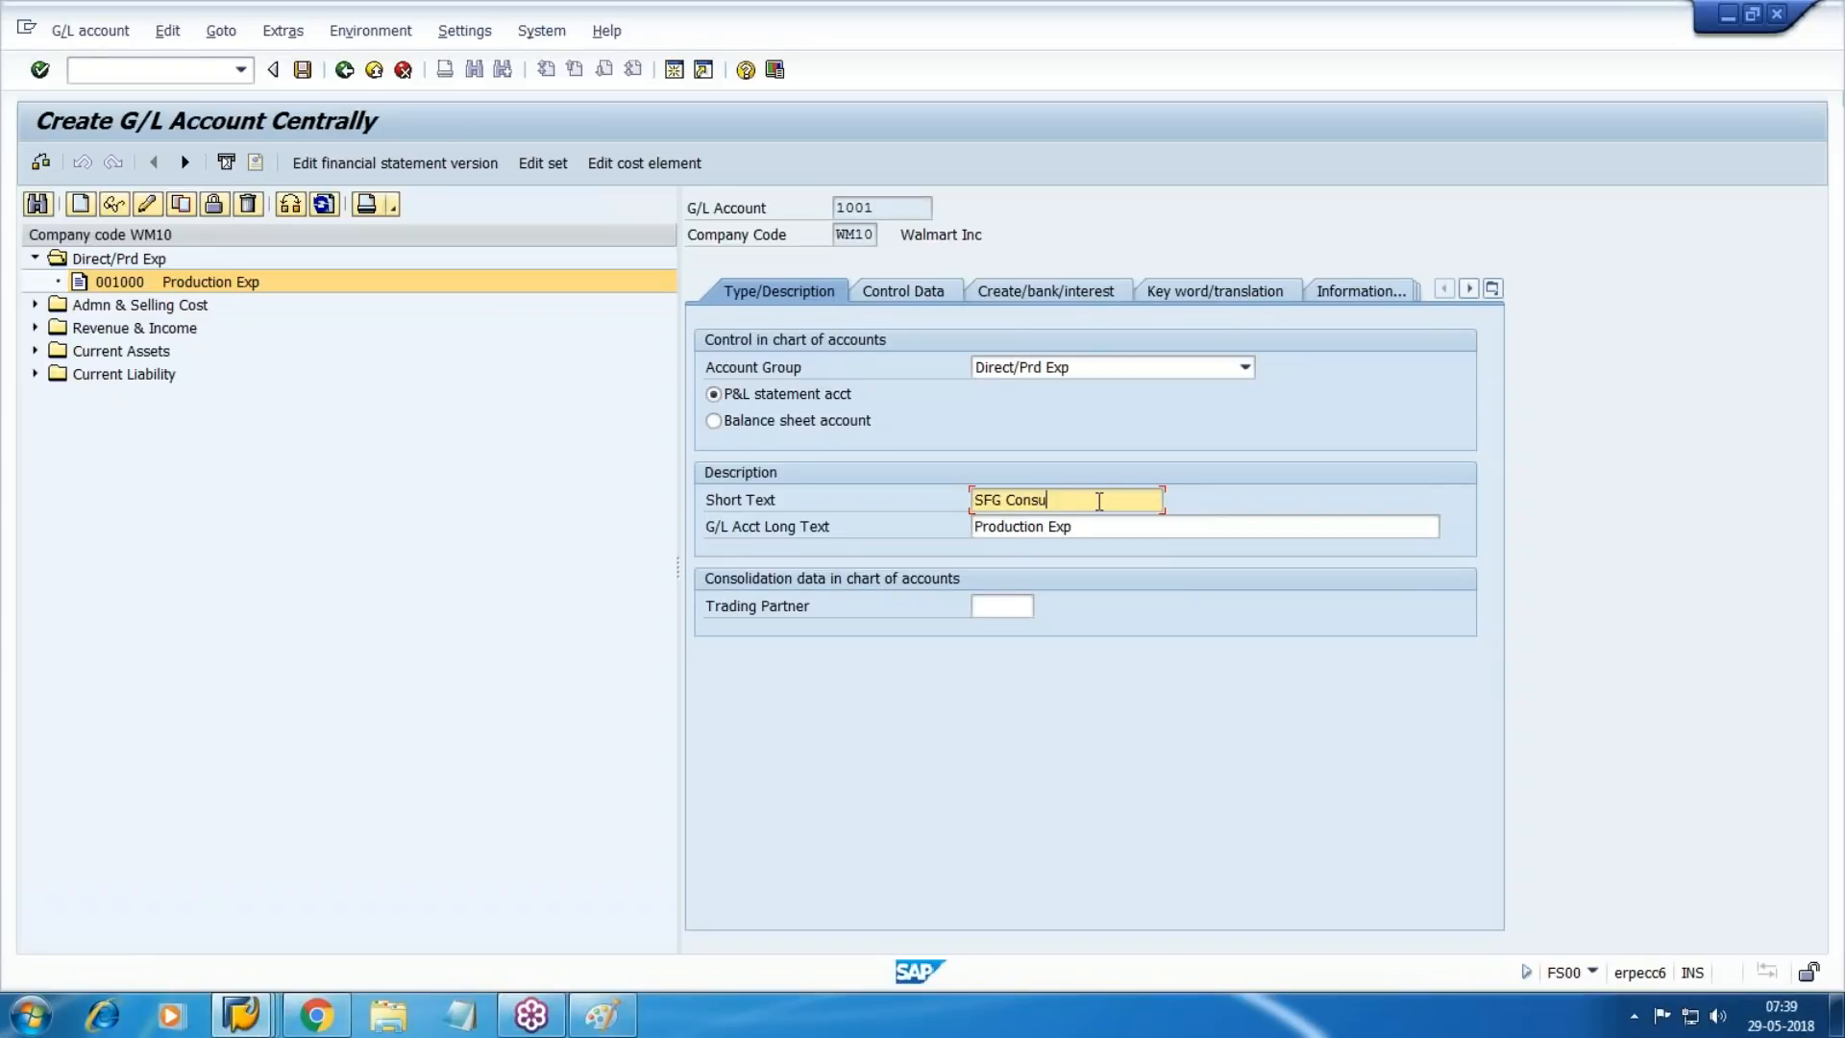
key(BackSpace)
text(tion)
key(Tab)
key(ctrl+c)
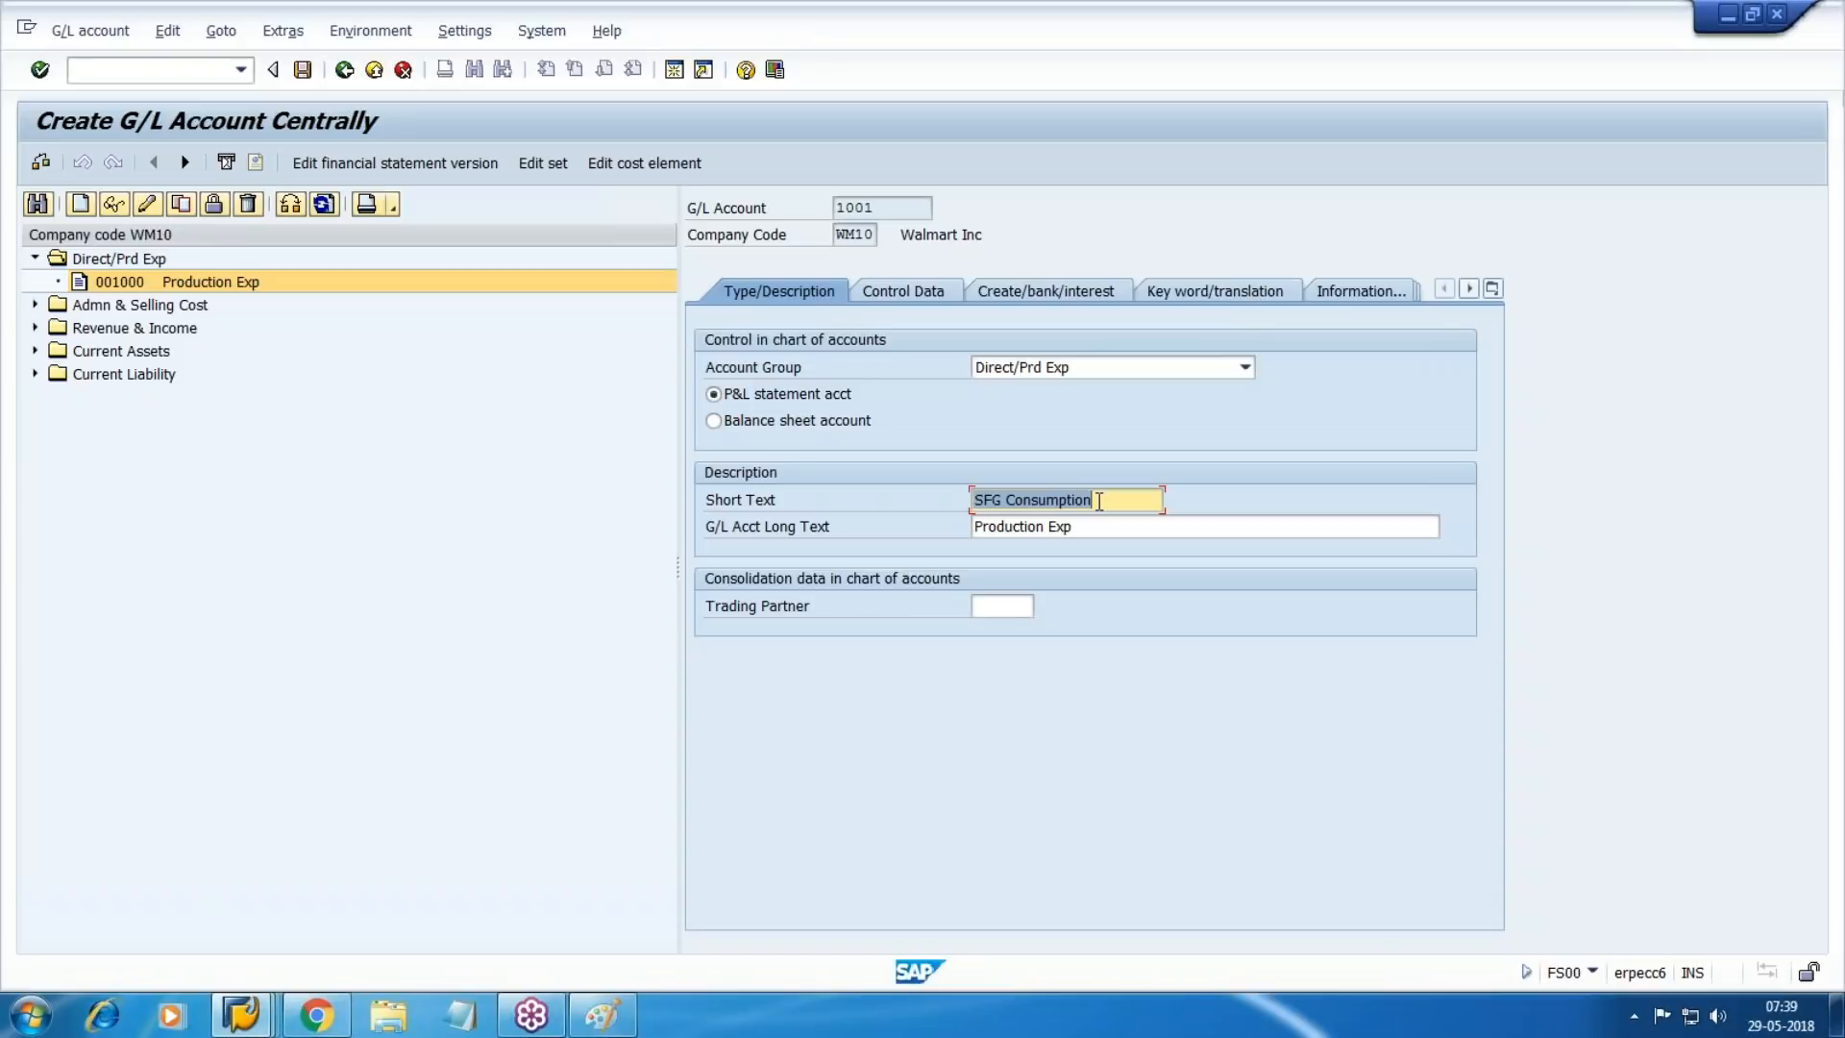
key(Tab)
key(ctrl+v)
key(ctrl+s)
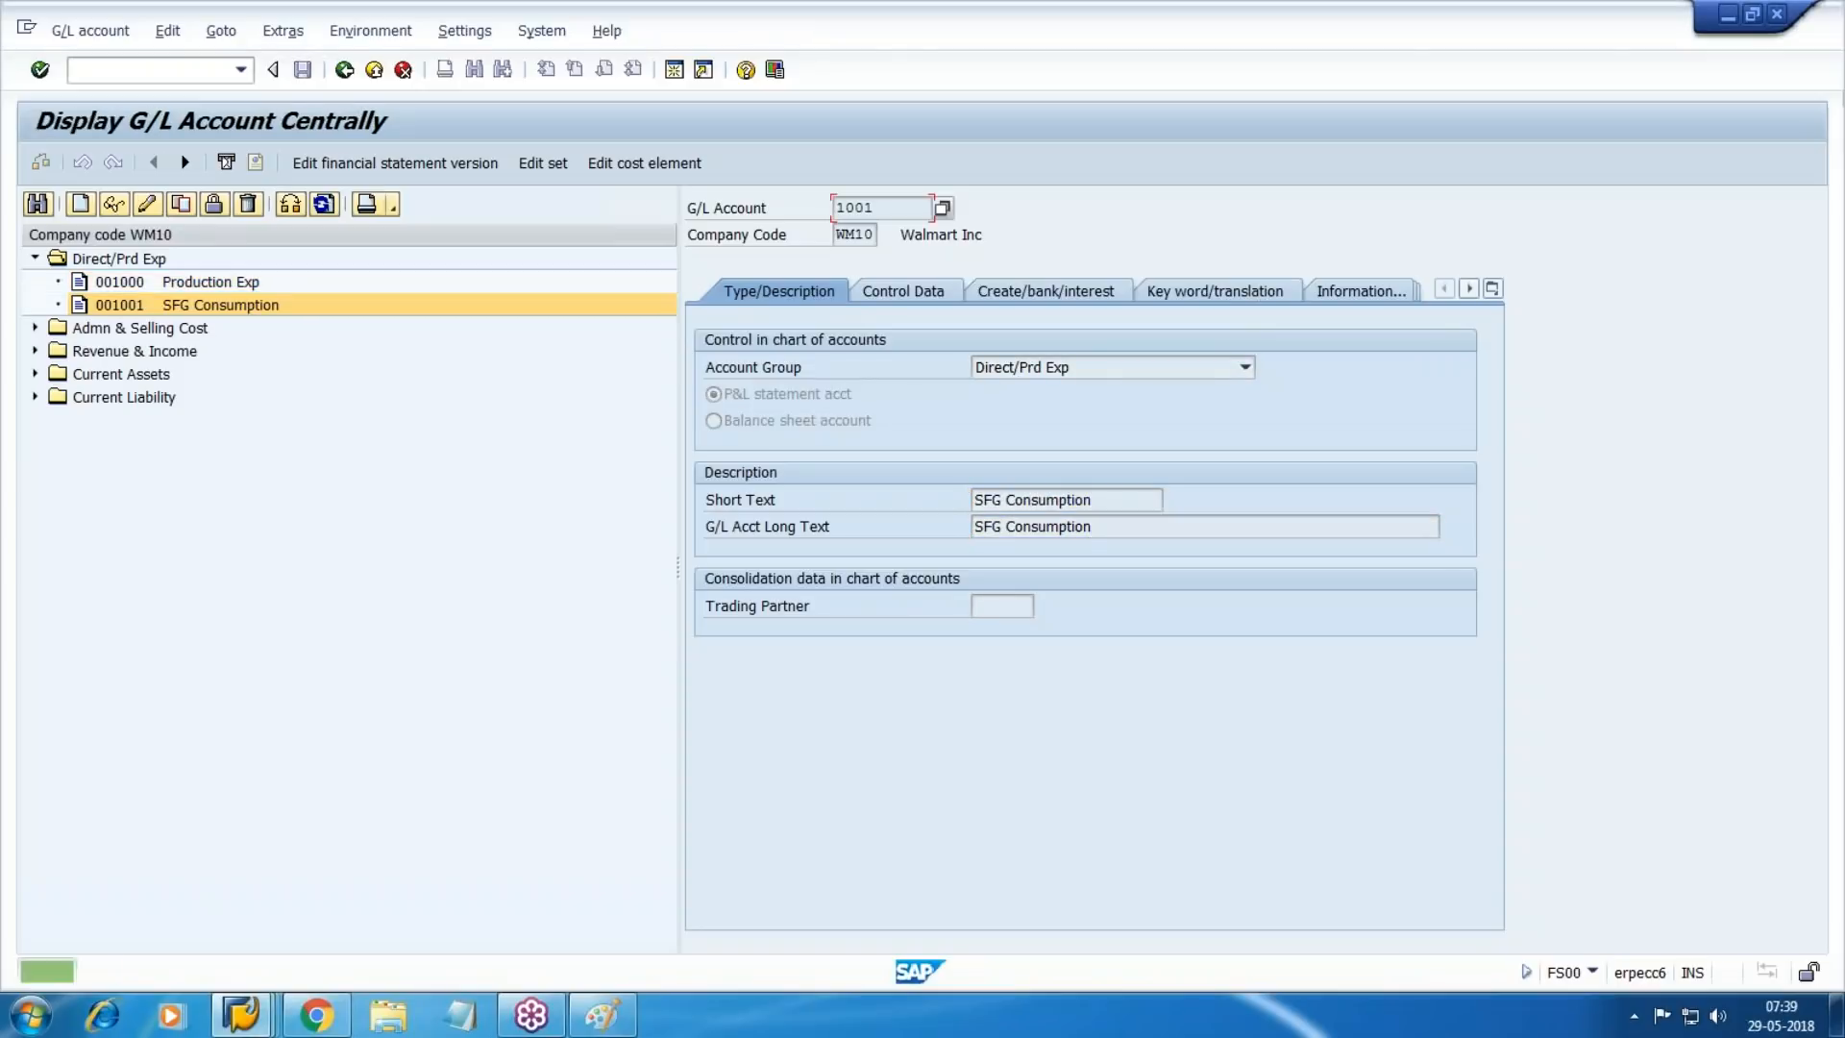
Change the short and long text of G/L account 1000 to RM Consumption and save it.
click(231, 282)
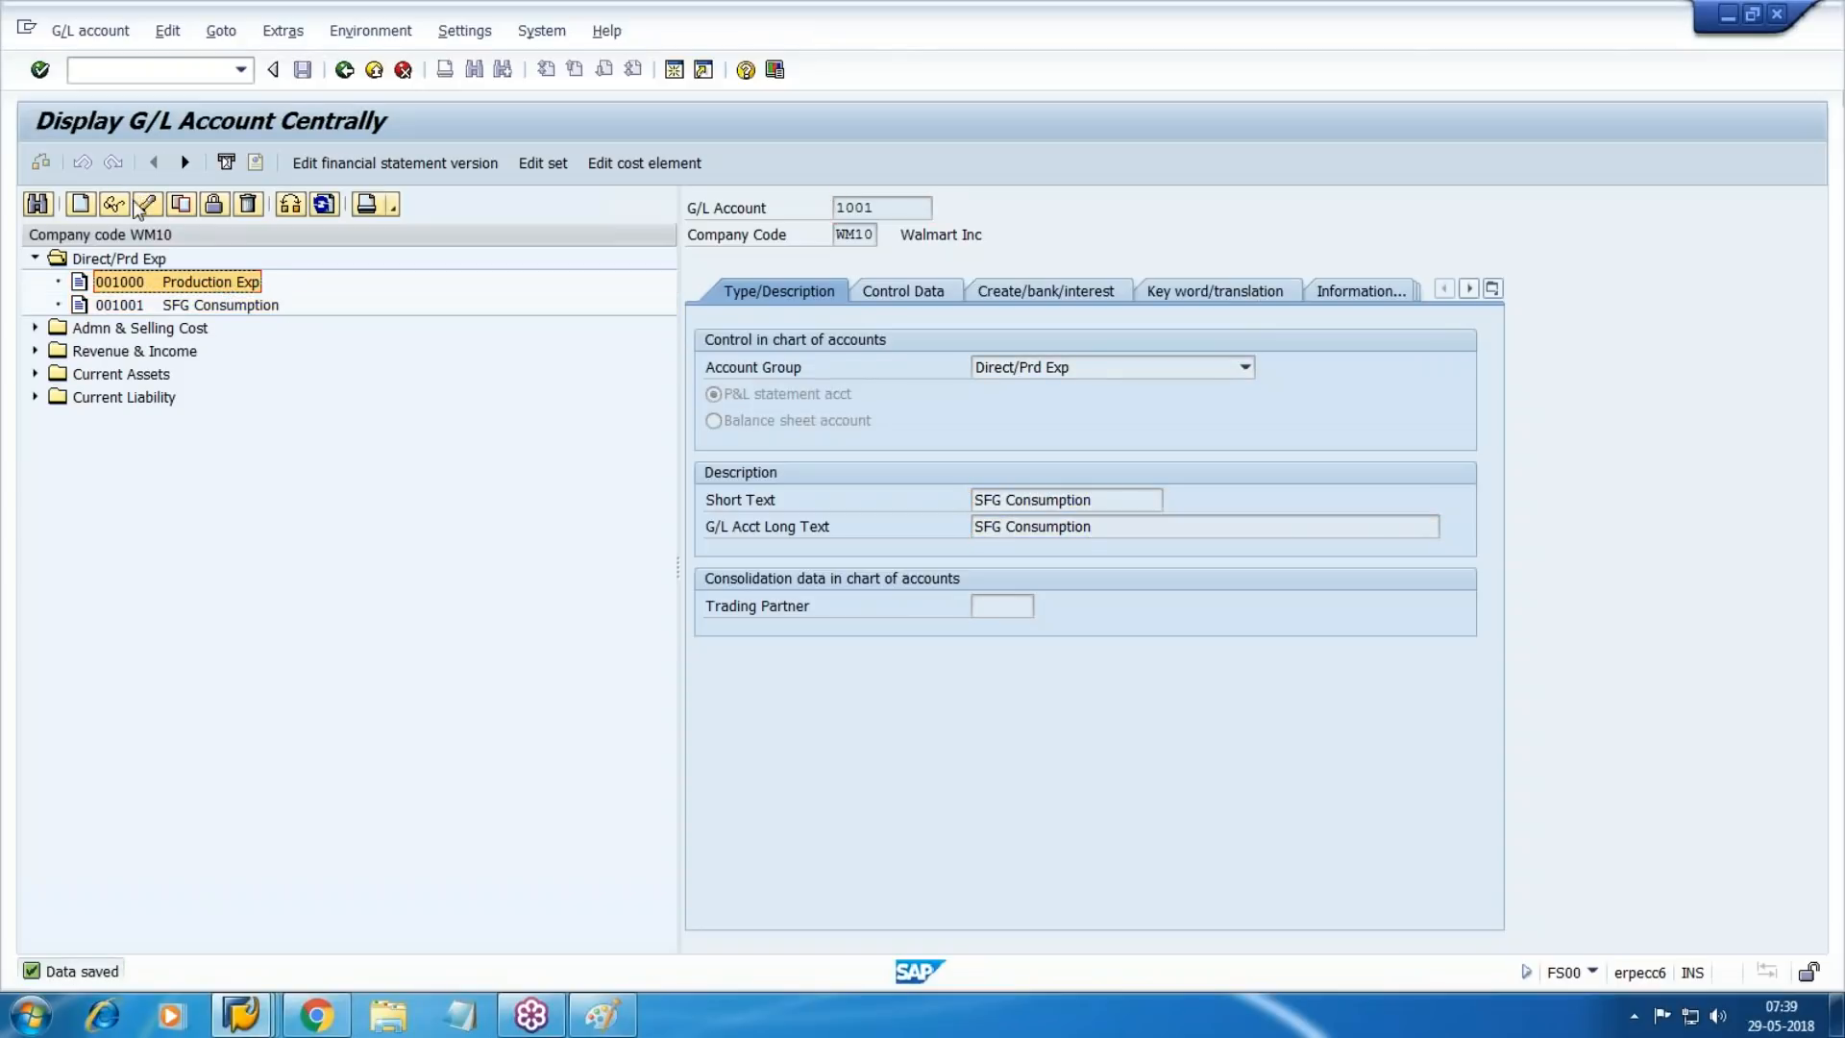
click(141, 207)
click(1106, 492)
key(BackSpace)
key(BackSpace)
key(BackSpace)
key(BackSpace)
key(BackSpace)
key(BackSpace)
key(BackSpace)
key(BackSpace)
key(BackSpace)
key(BackSpace)
key(BackSpace)
key(BackSpace)
key(BackSpace)
key(BackSpace)
text(RM )
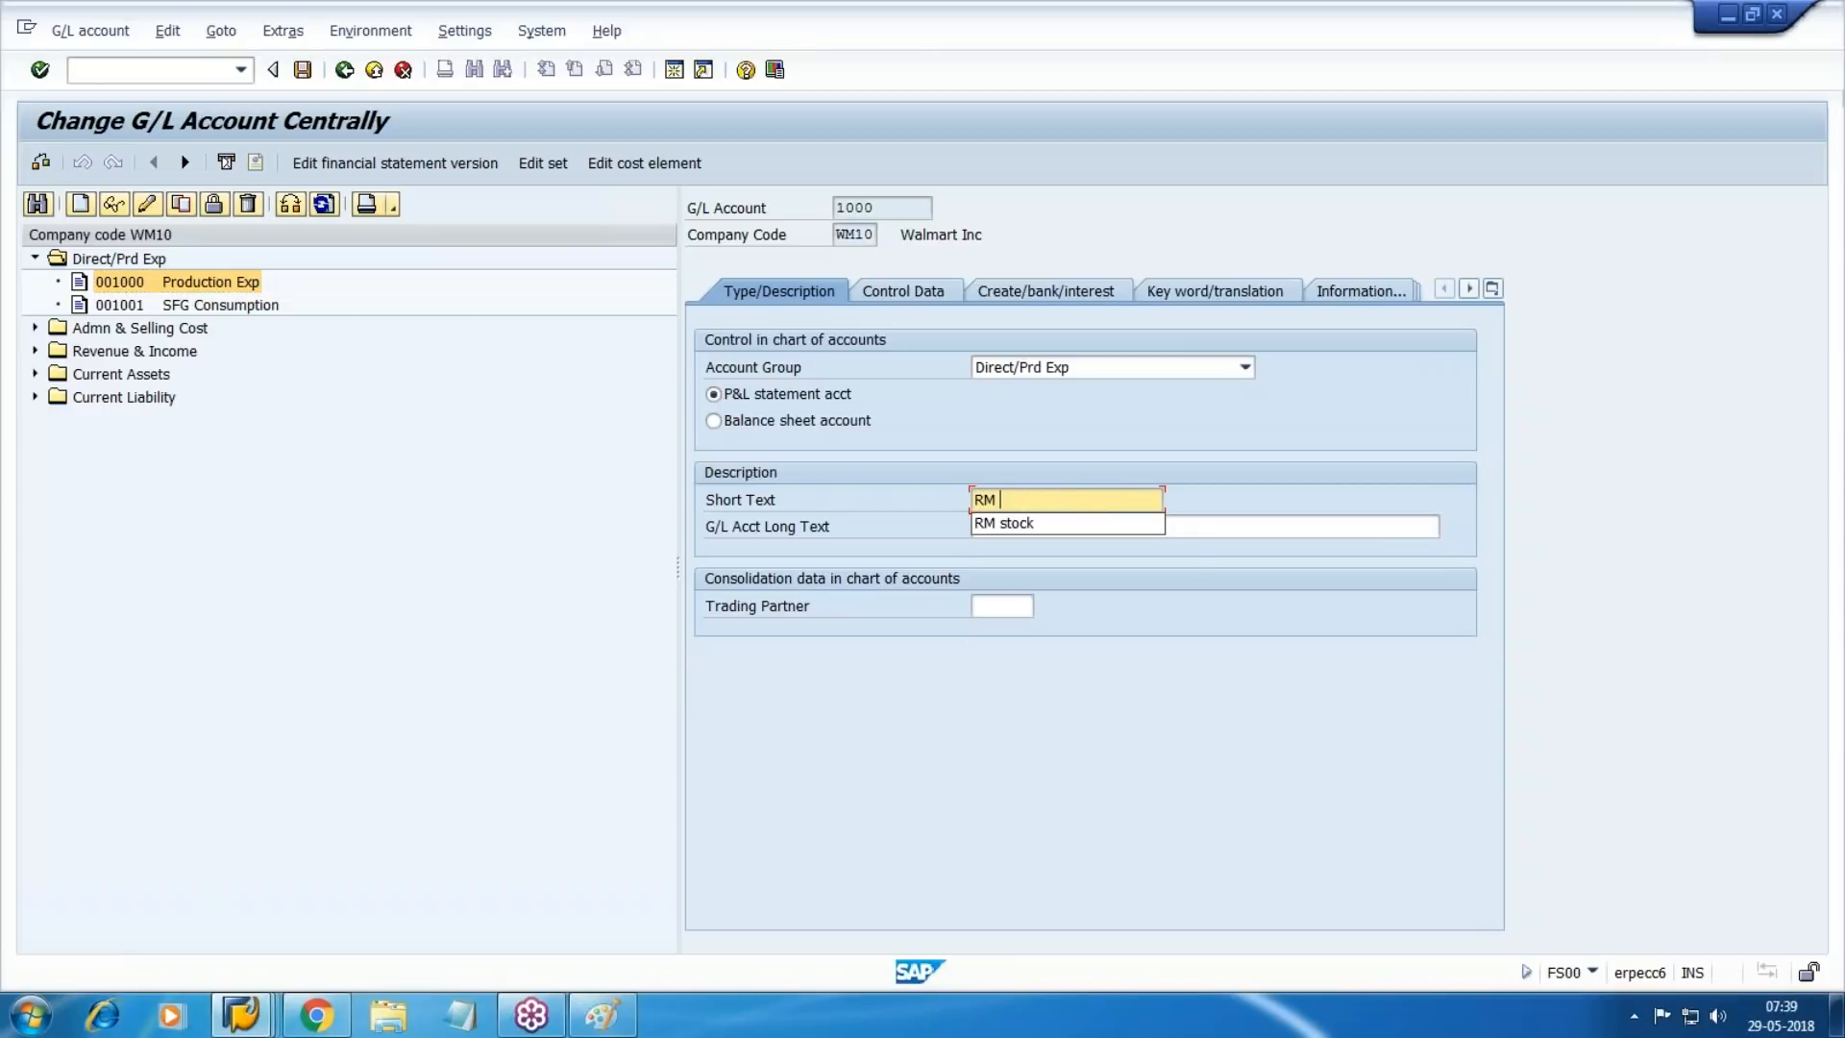
text(Cons)
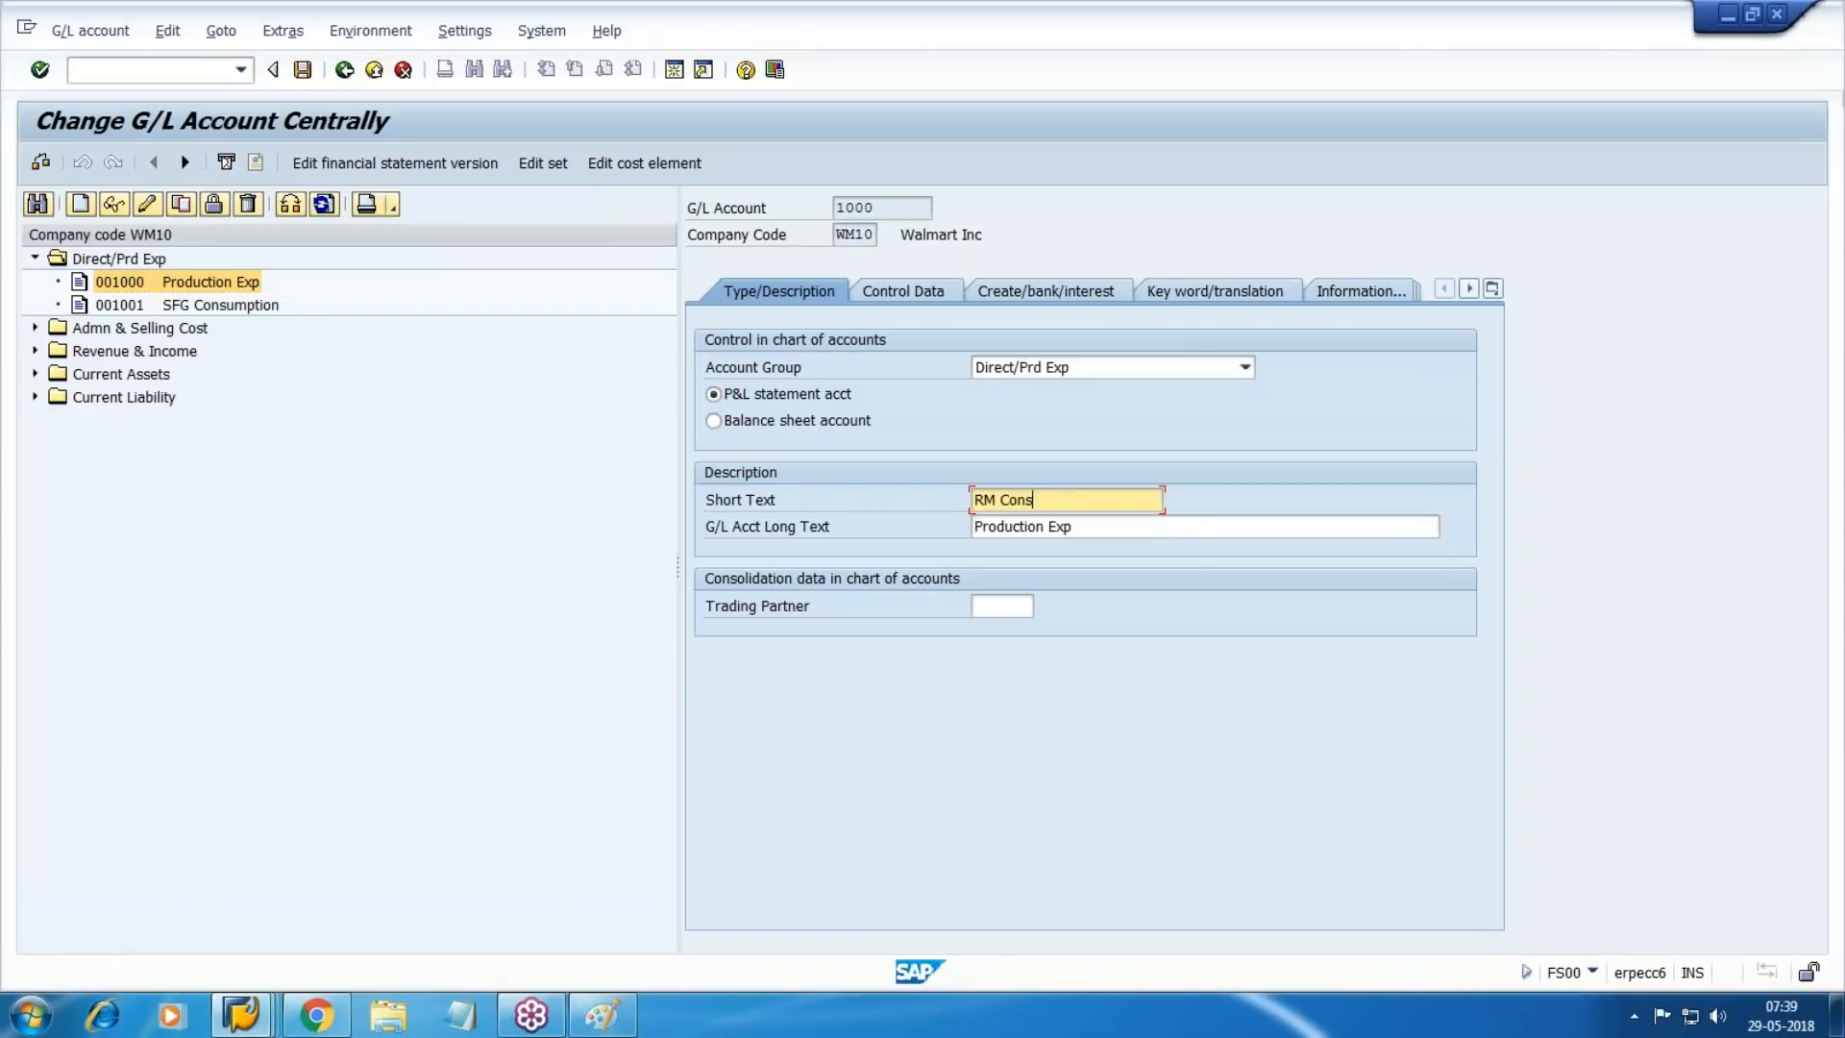
text(umption)
key(Tab)
key(Tab)
text(RM Consumption)
key(ctrl+s)
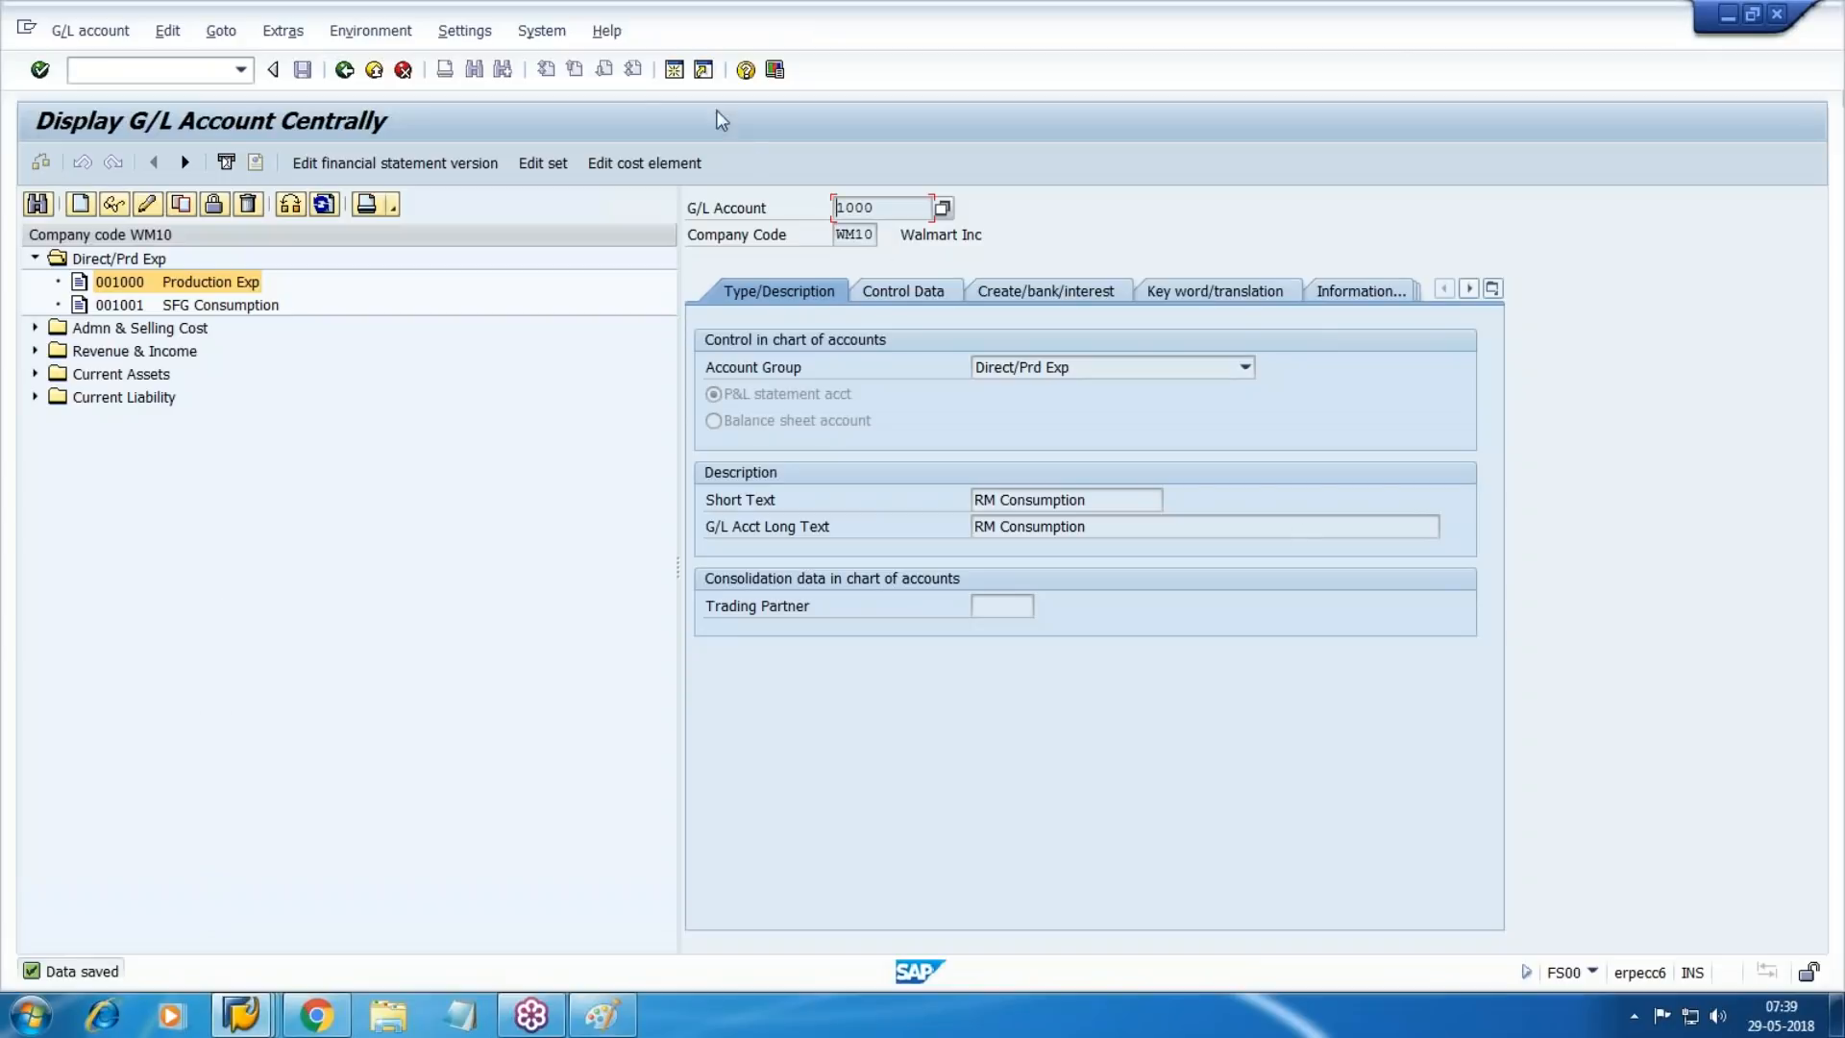
Open table SKA1 with transaction SE16 in a new session and restrict the selection to chart of accounts WM10.
click(673, 69)
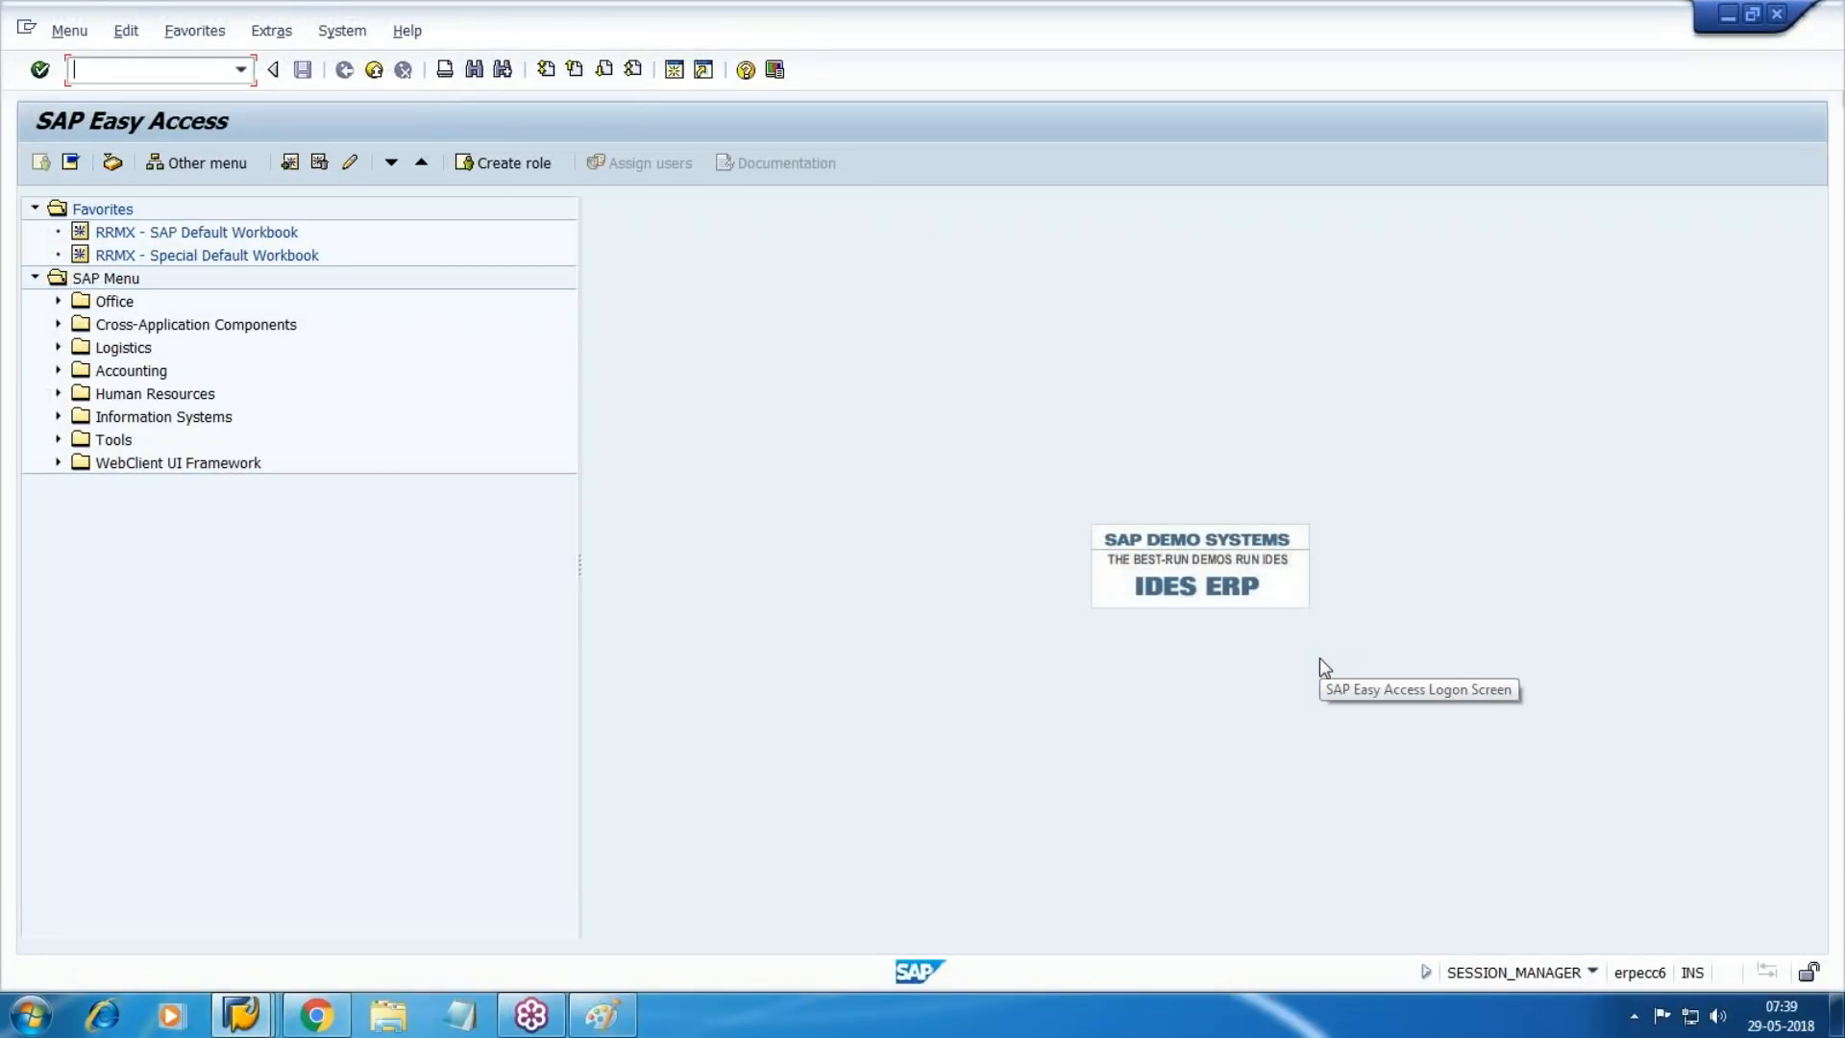
text(se16)
key(Return)
text(ska1)
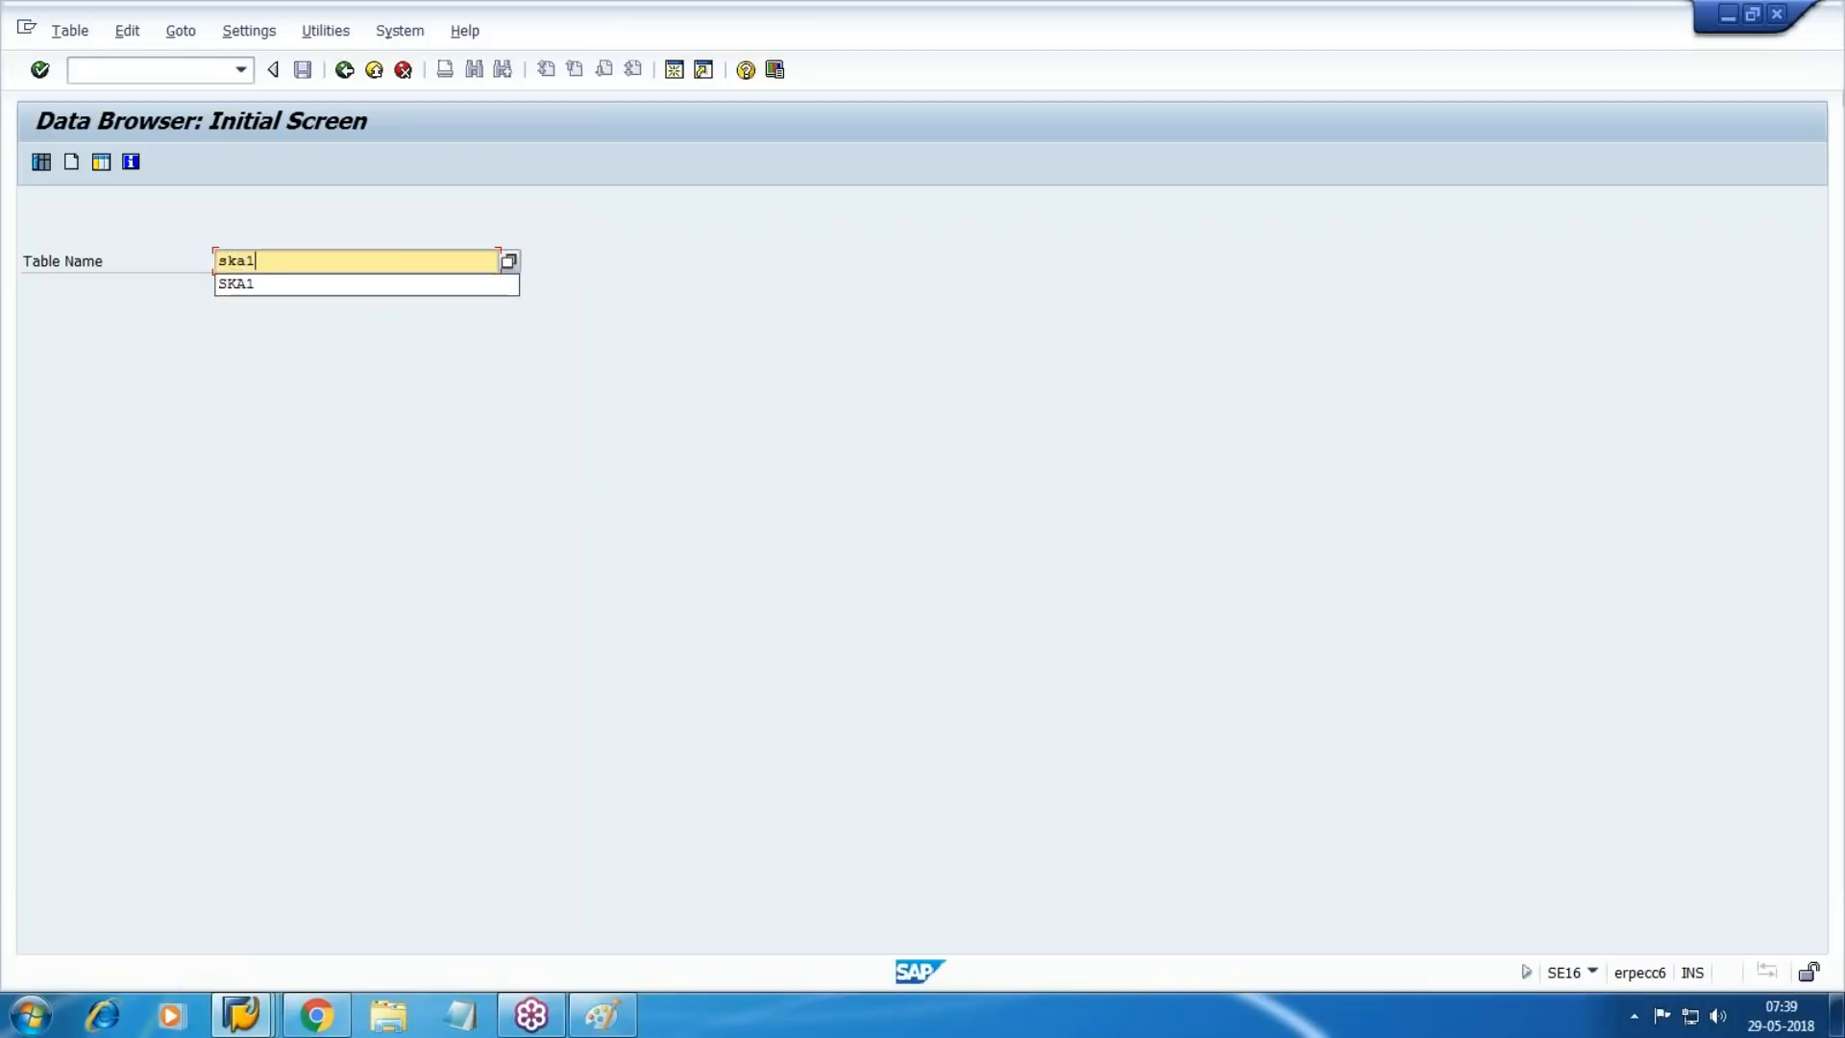
key(Return)
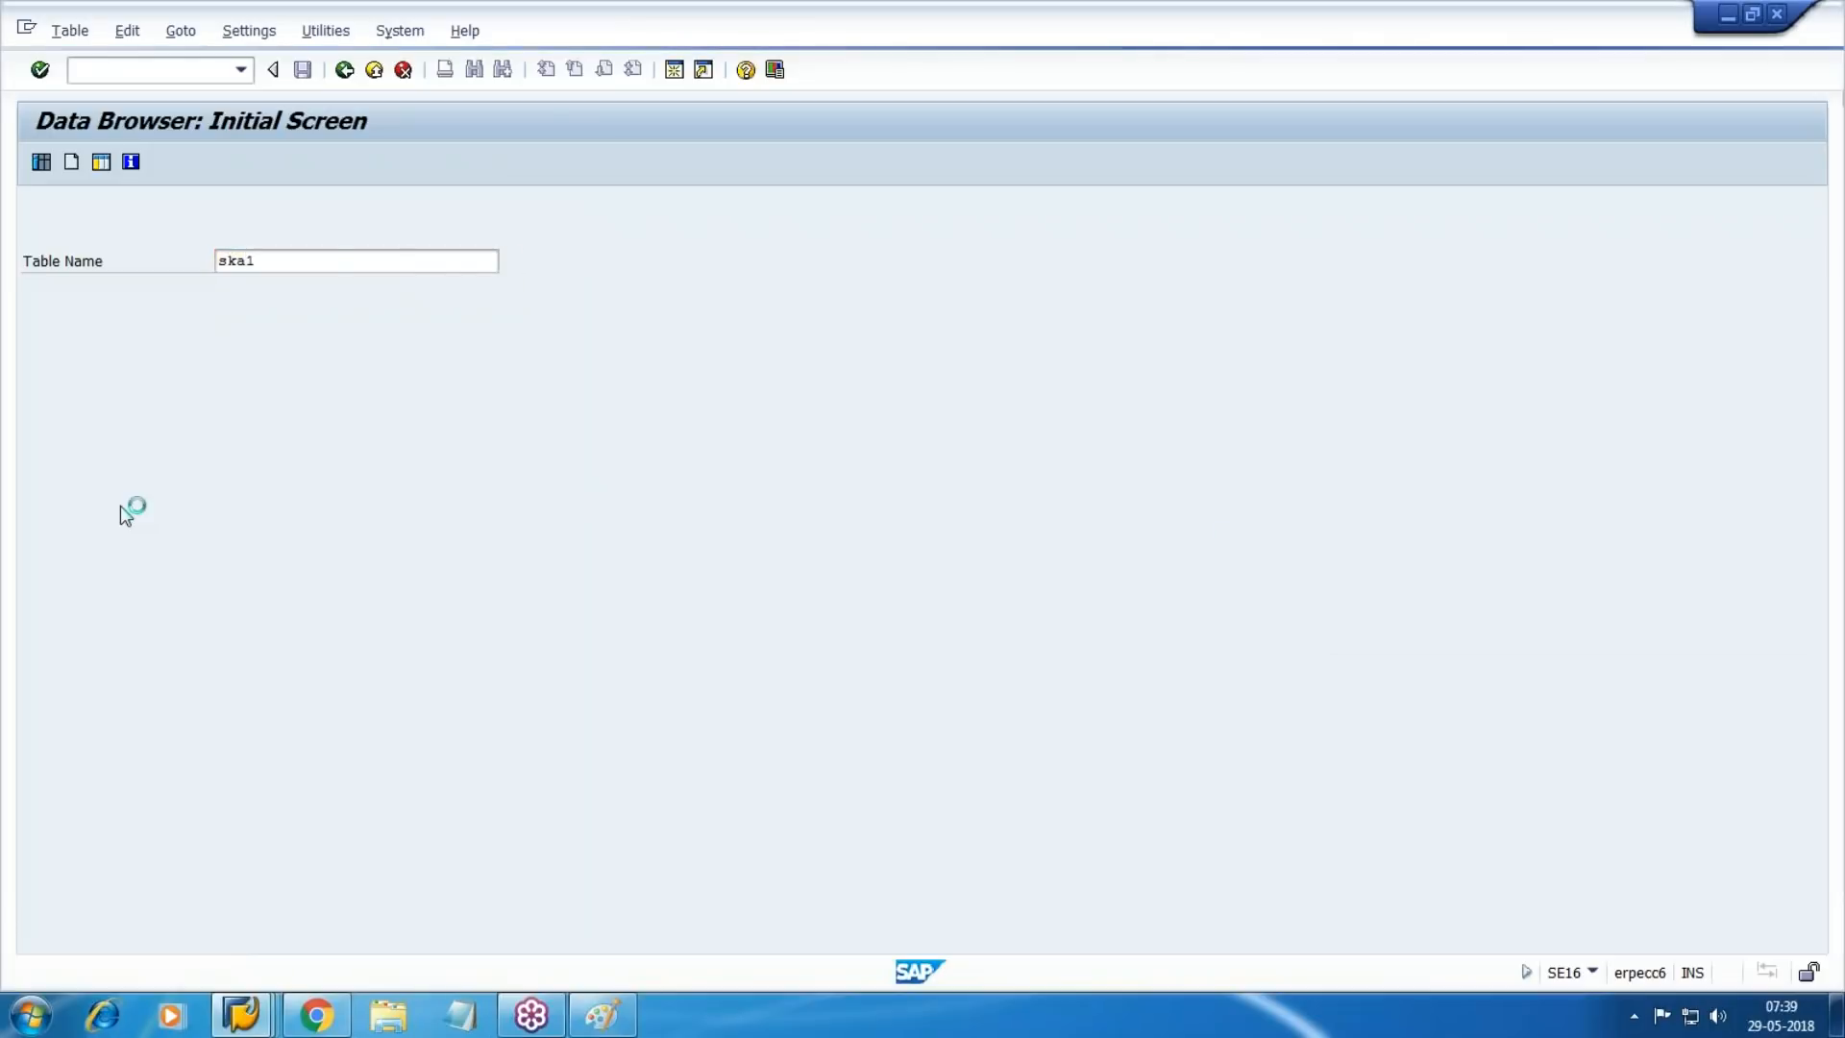
text(WM10)
key(Tab)
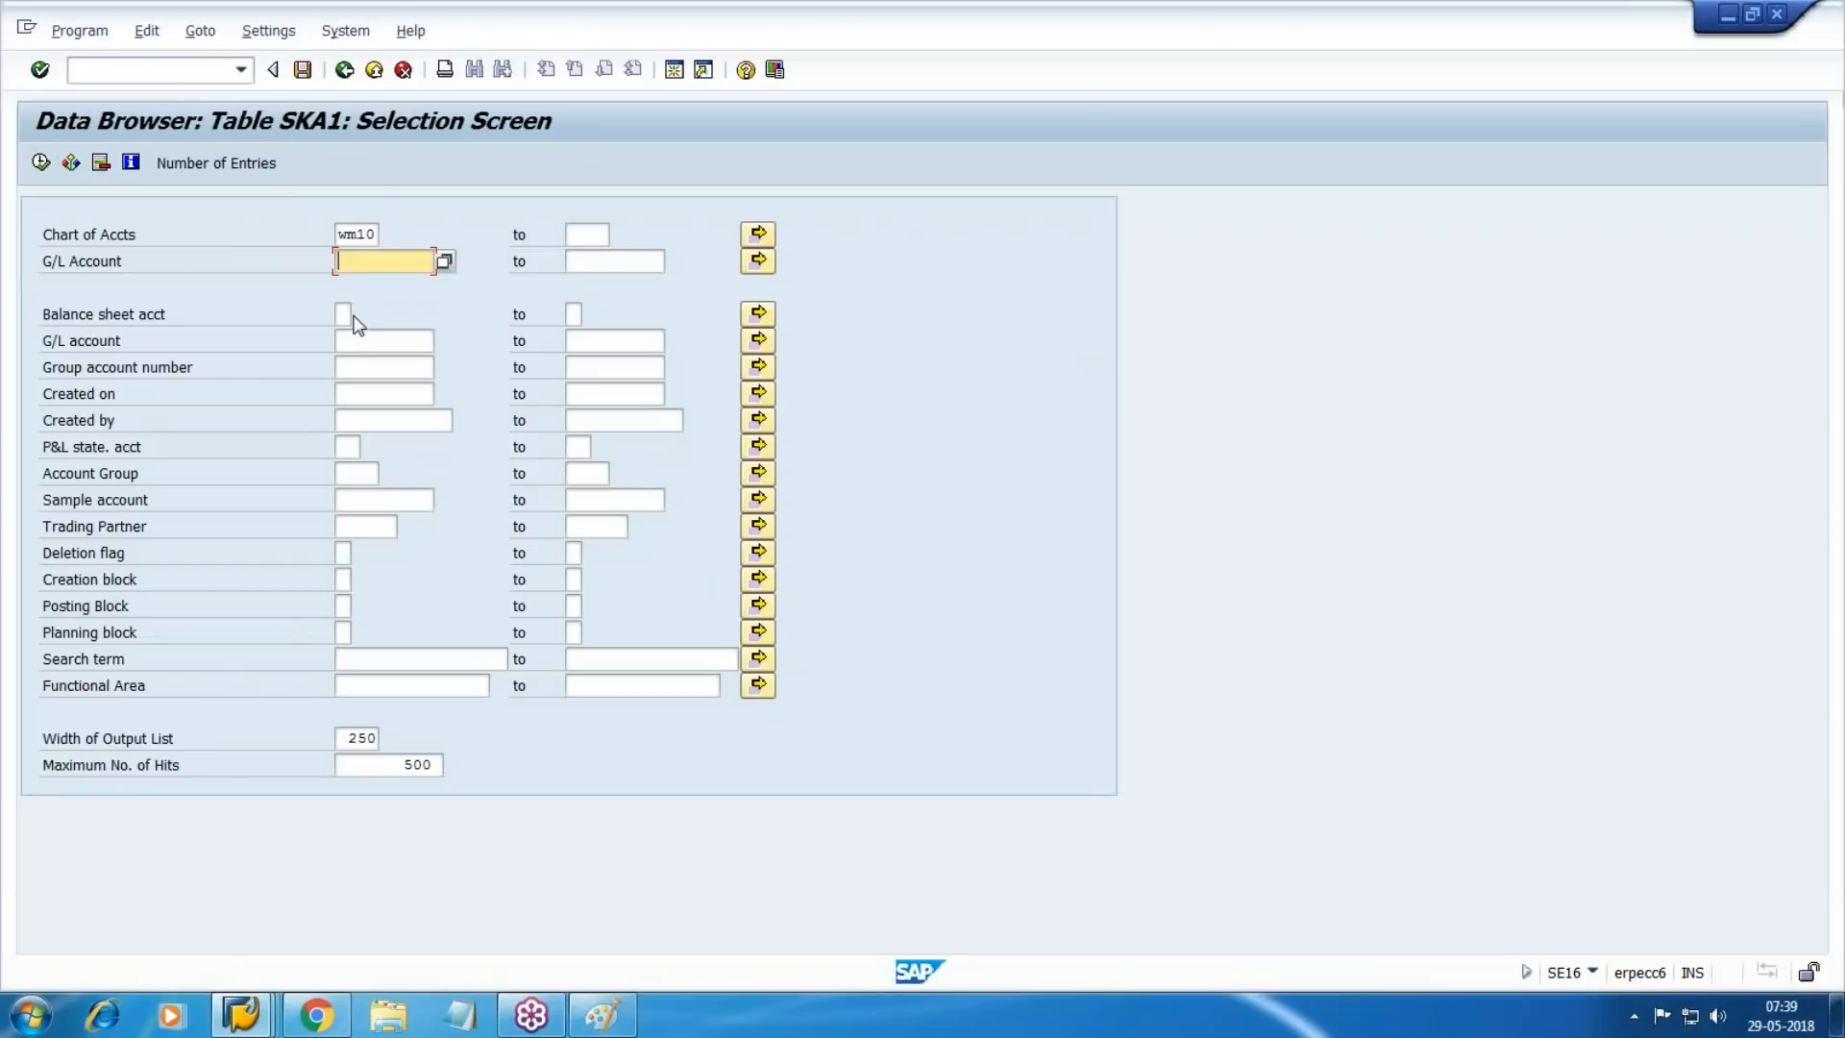
text(100001)
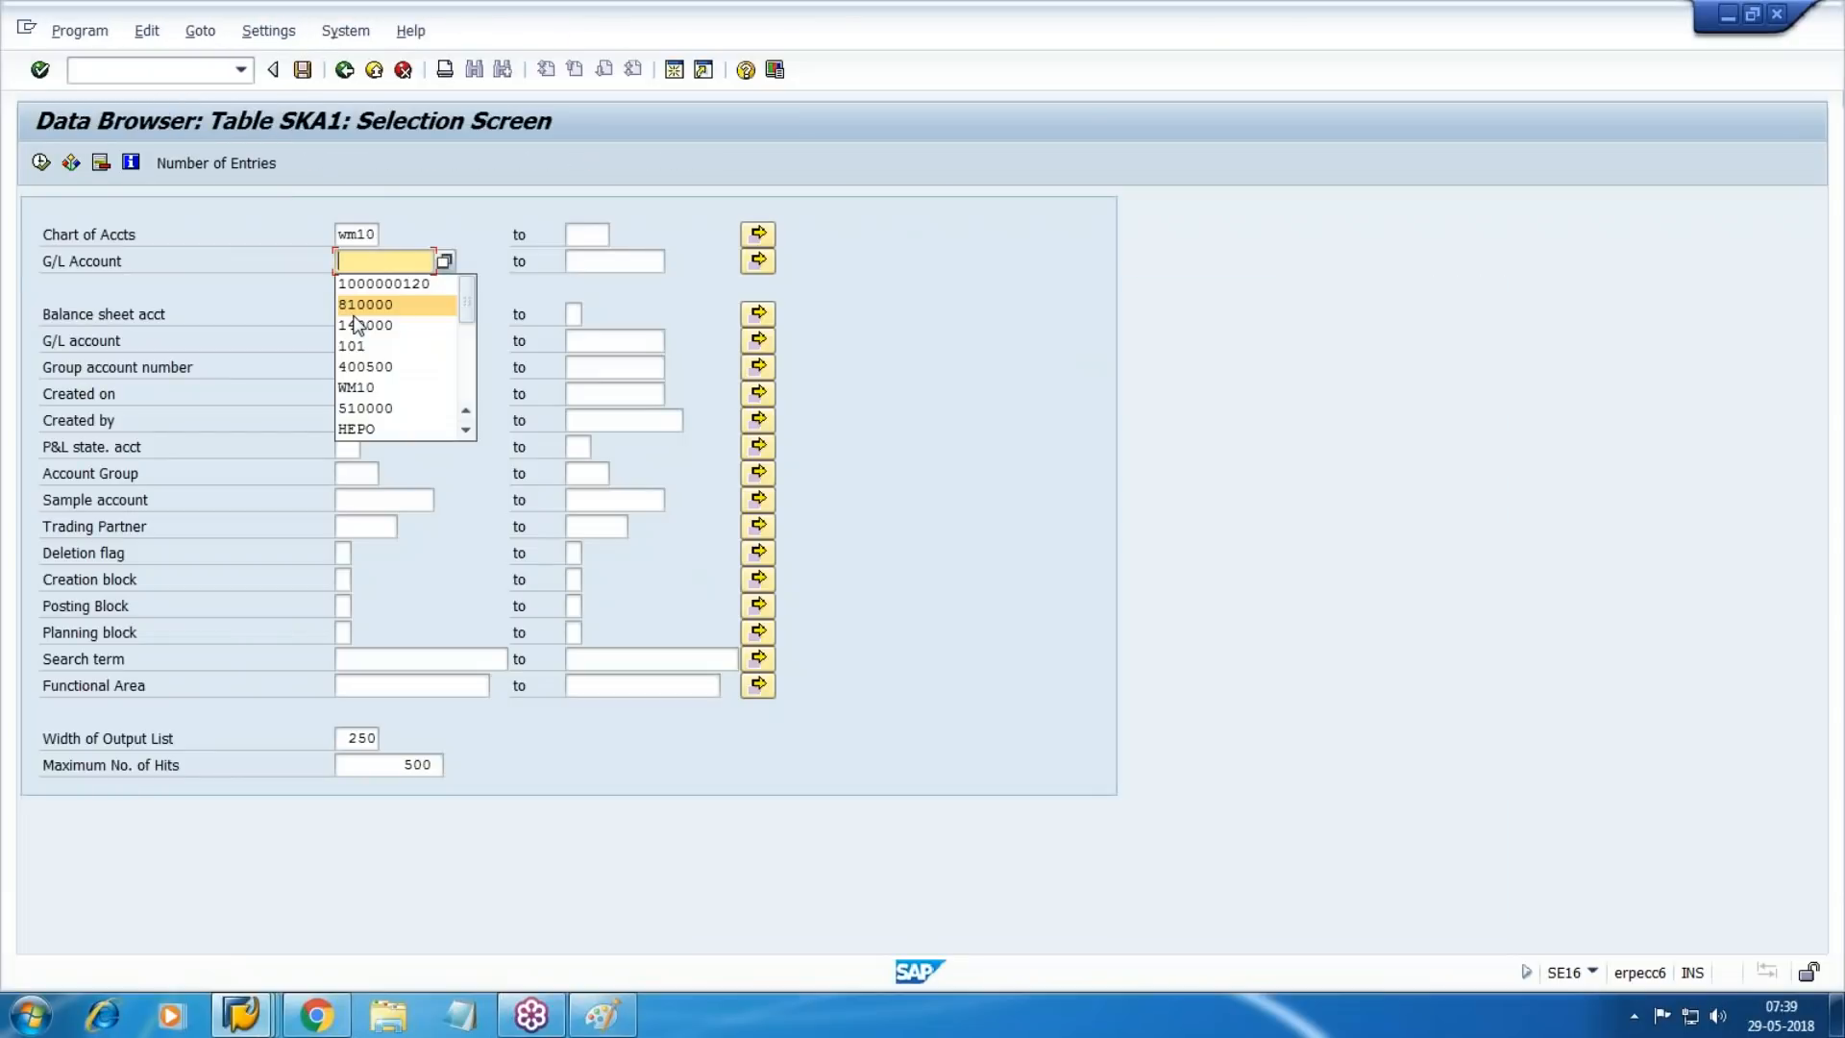
key(Tab)
key(shift+Tab)
text(100001)
key(Tab)
key(shift+Tab)
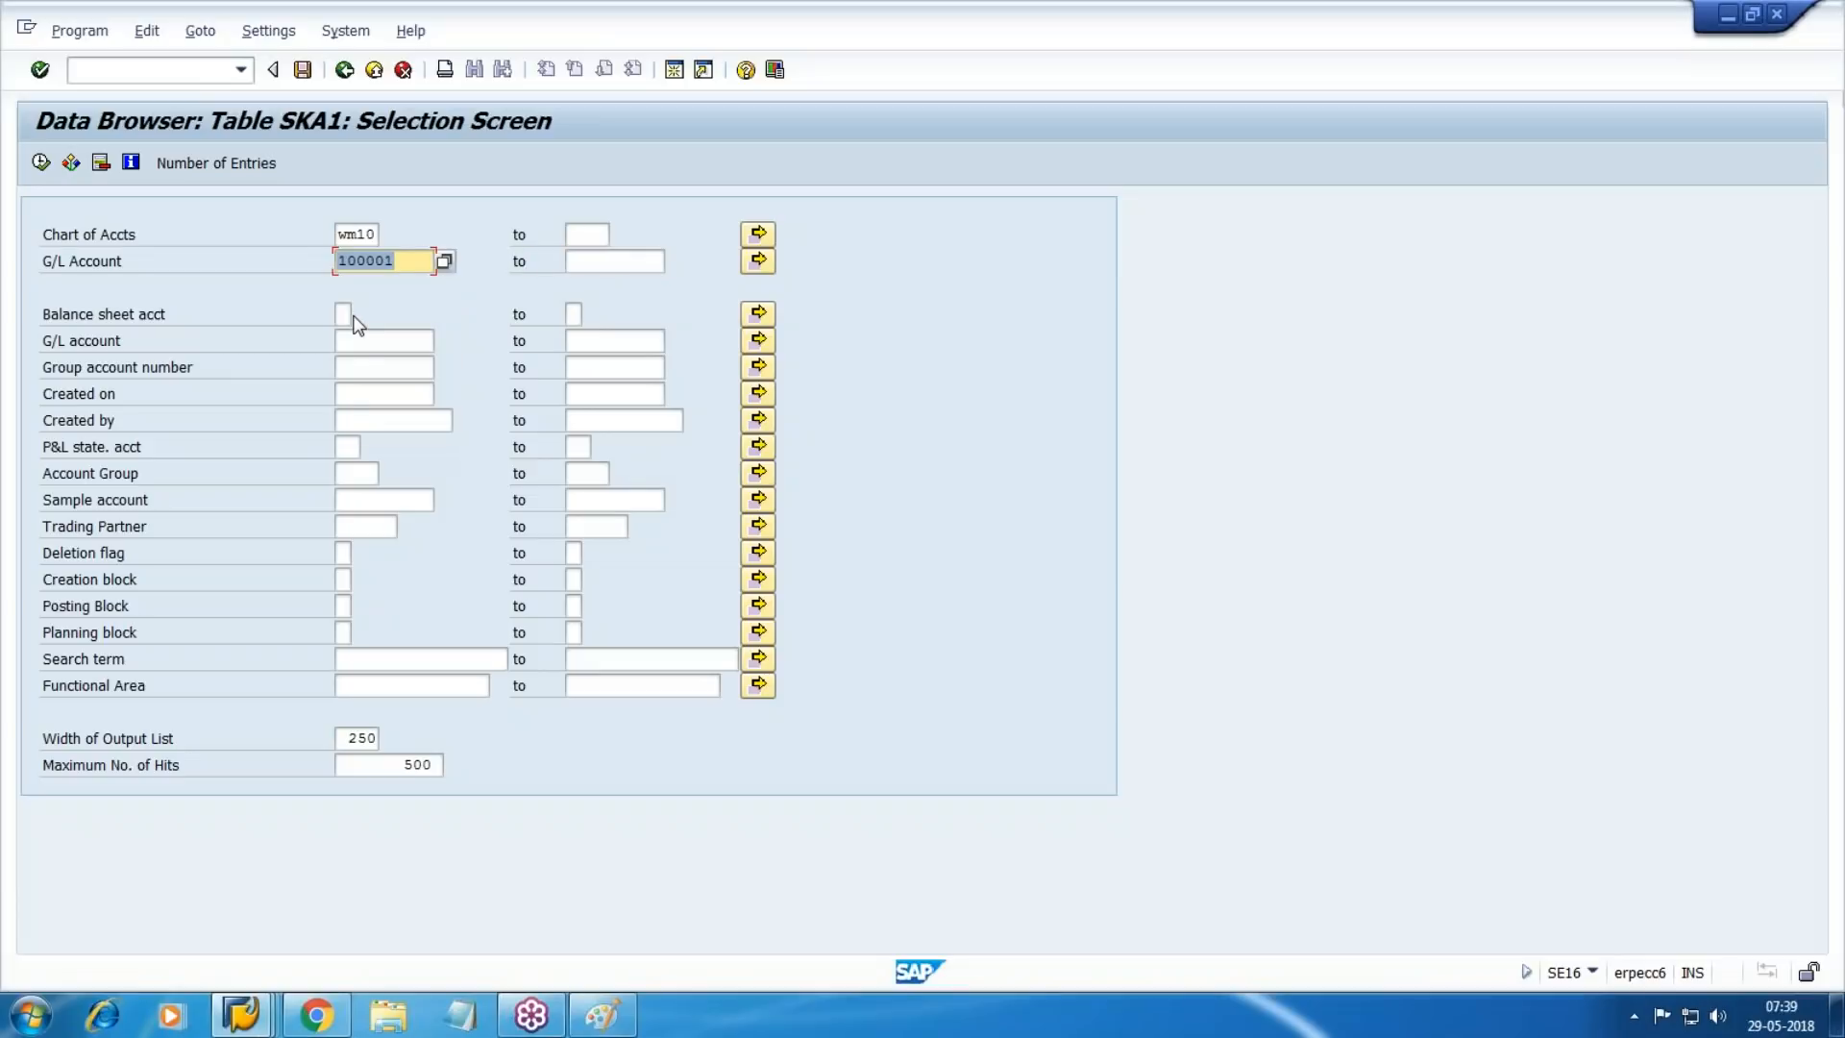
key(Delete)
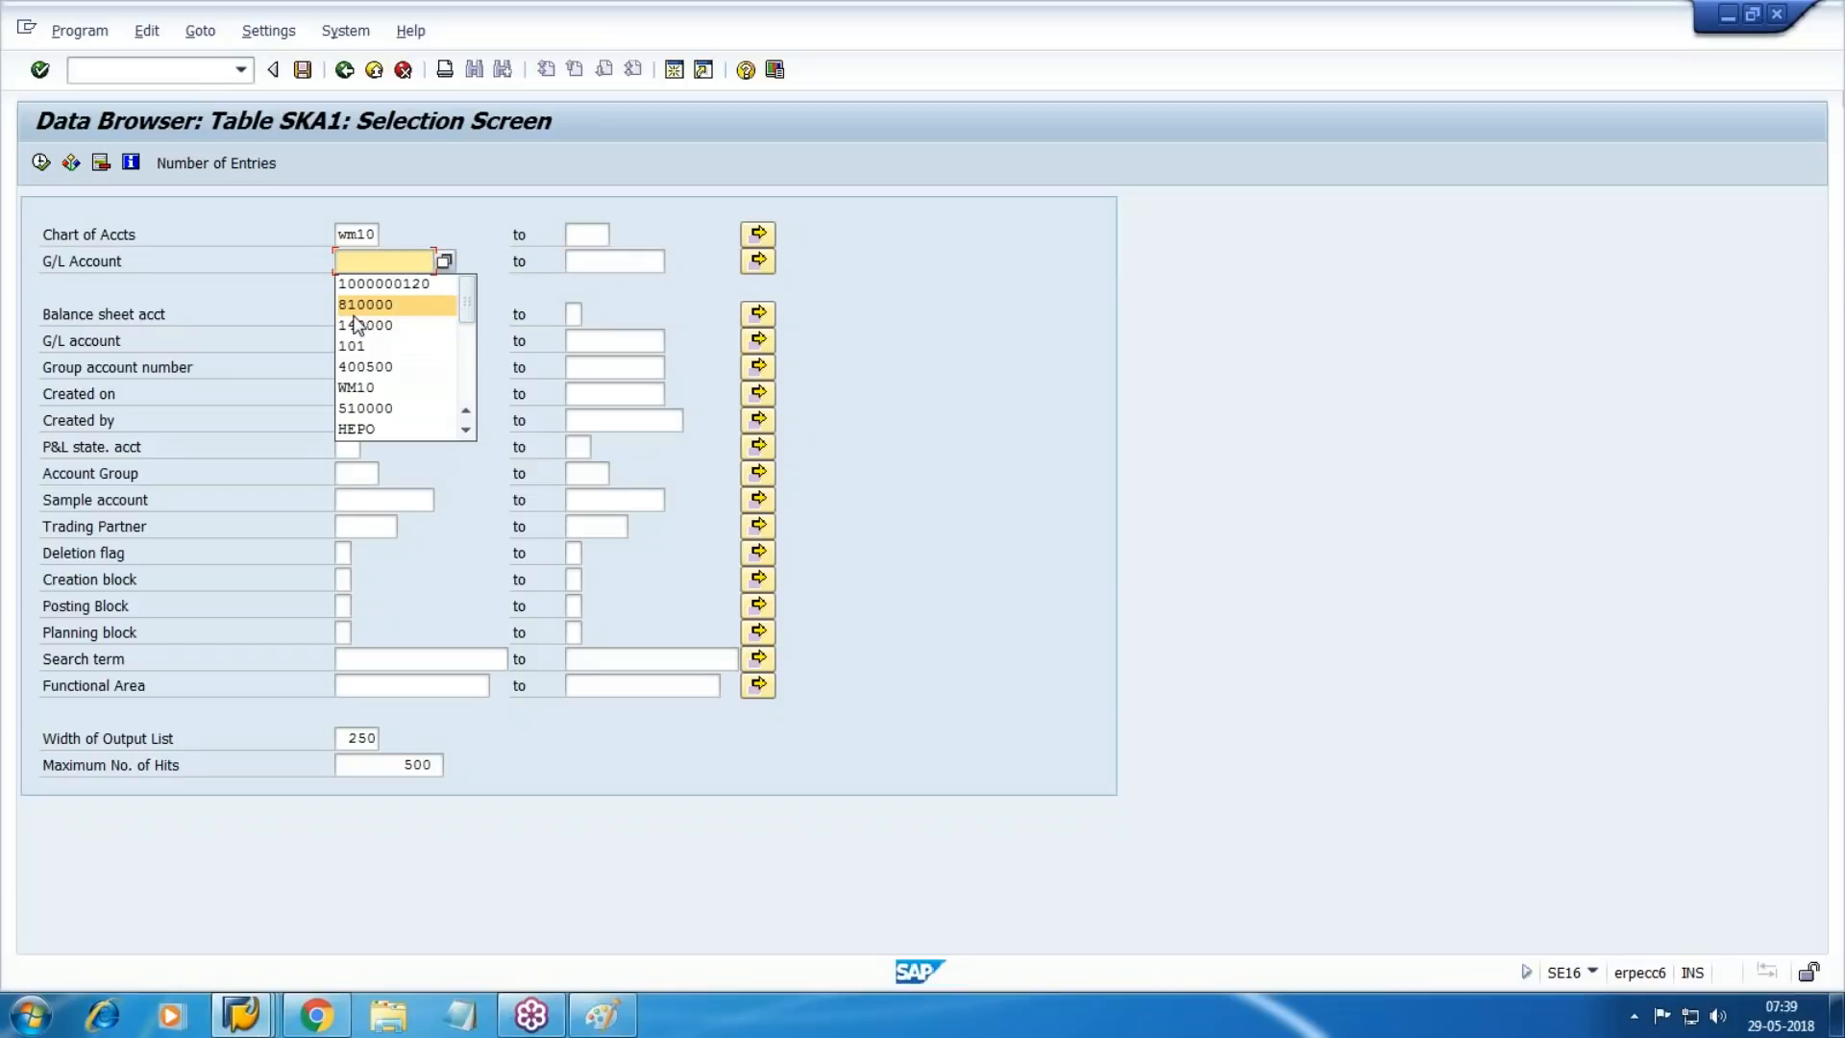
text(100001)
key(Tab)
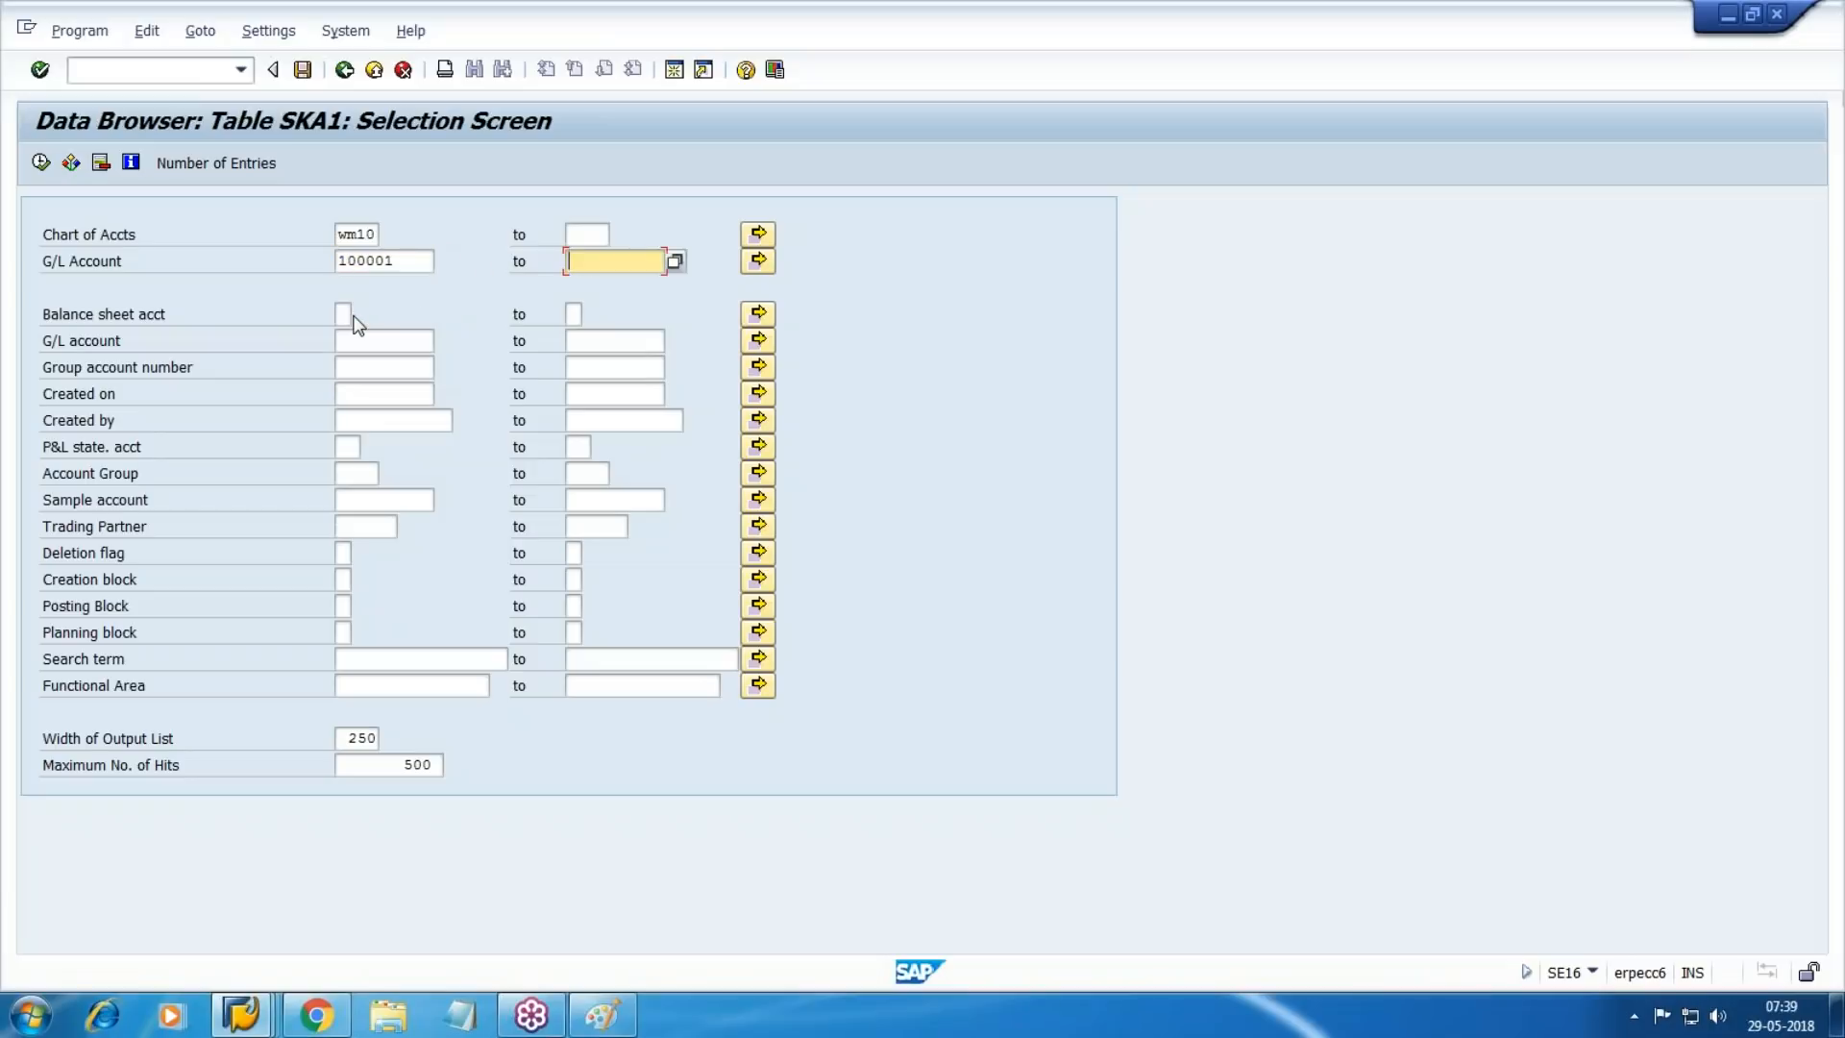
key(shift+Tab)
click(423, 258)
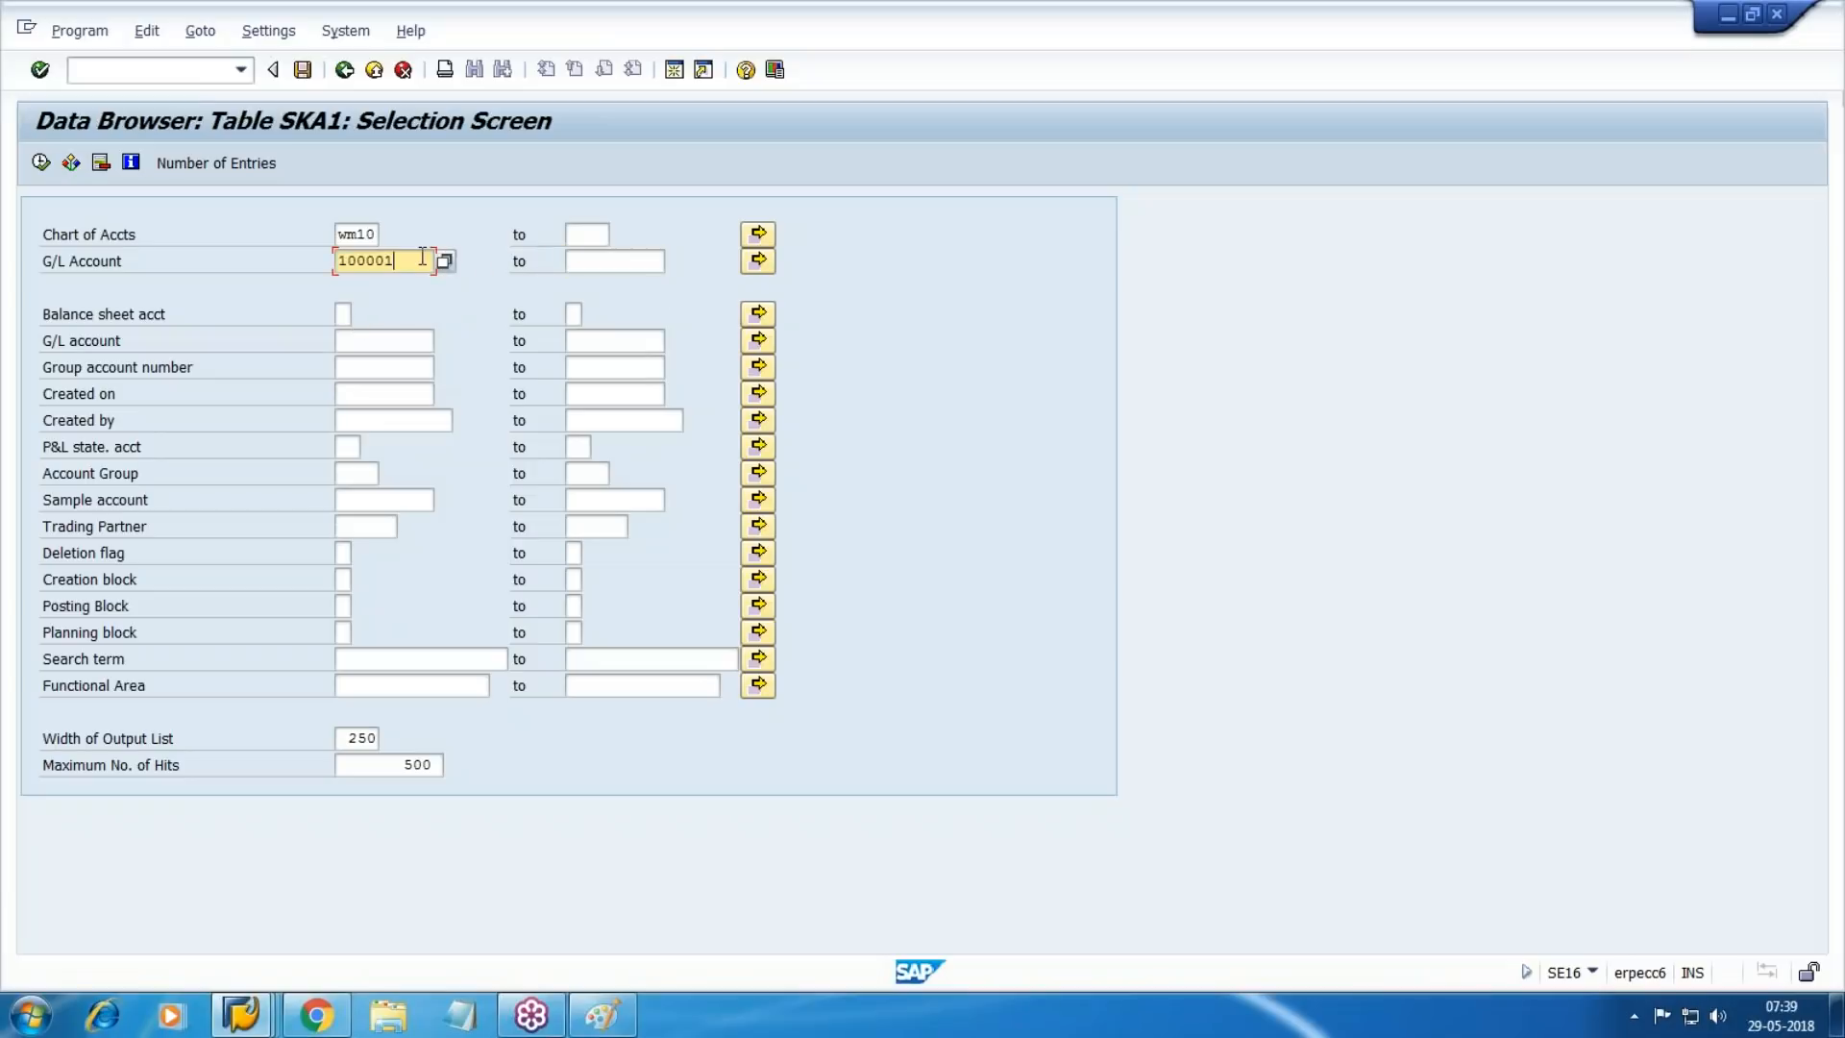
List the SKA1 entries for G/L accounts 1000 to 1001.
key(BackSpace)
key(BackSpace)
key(BackSpace)
text(0)
key(Tab)
text(1001)
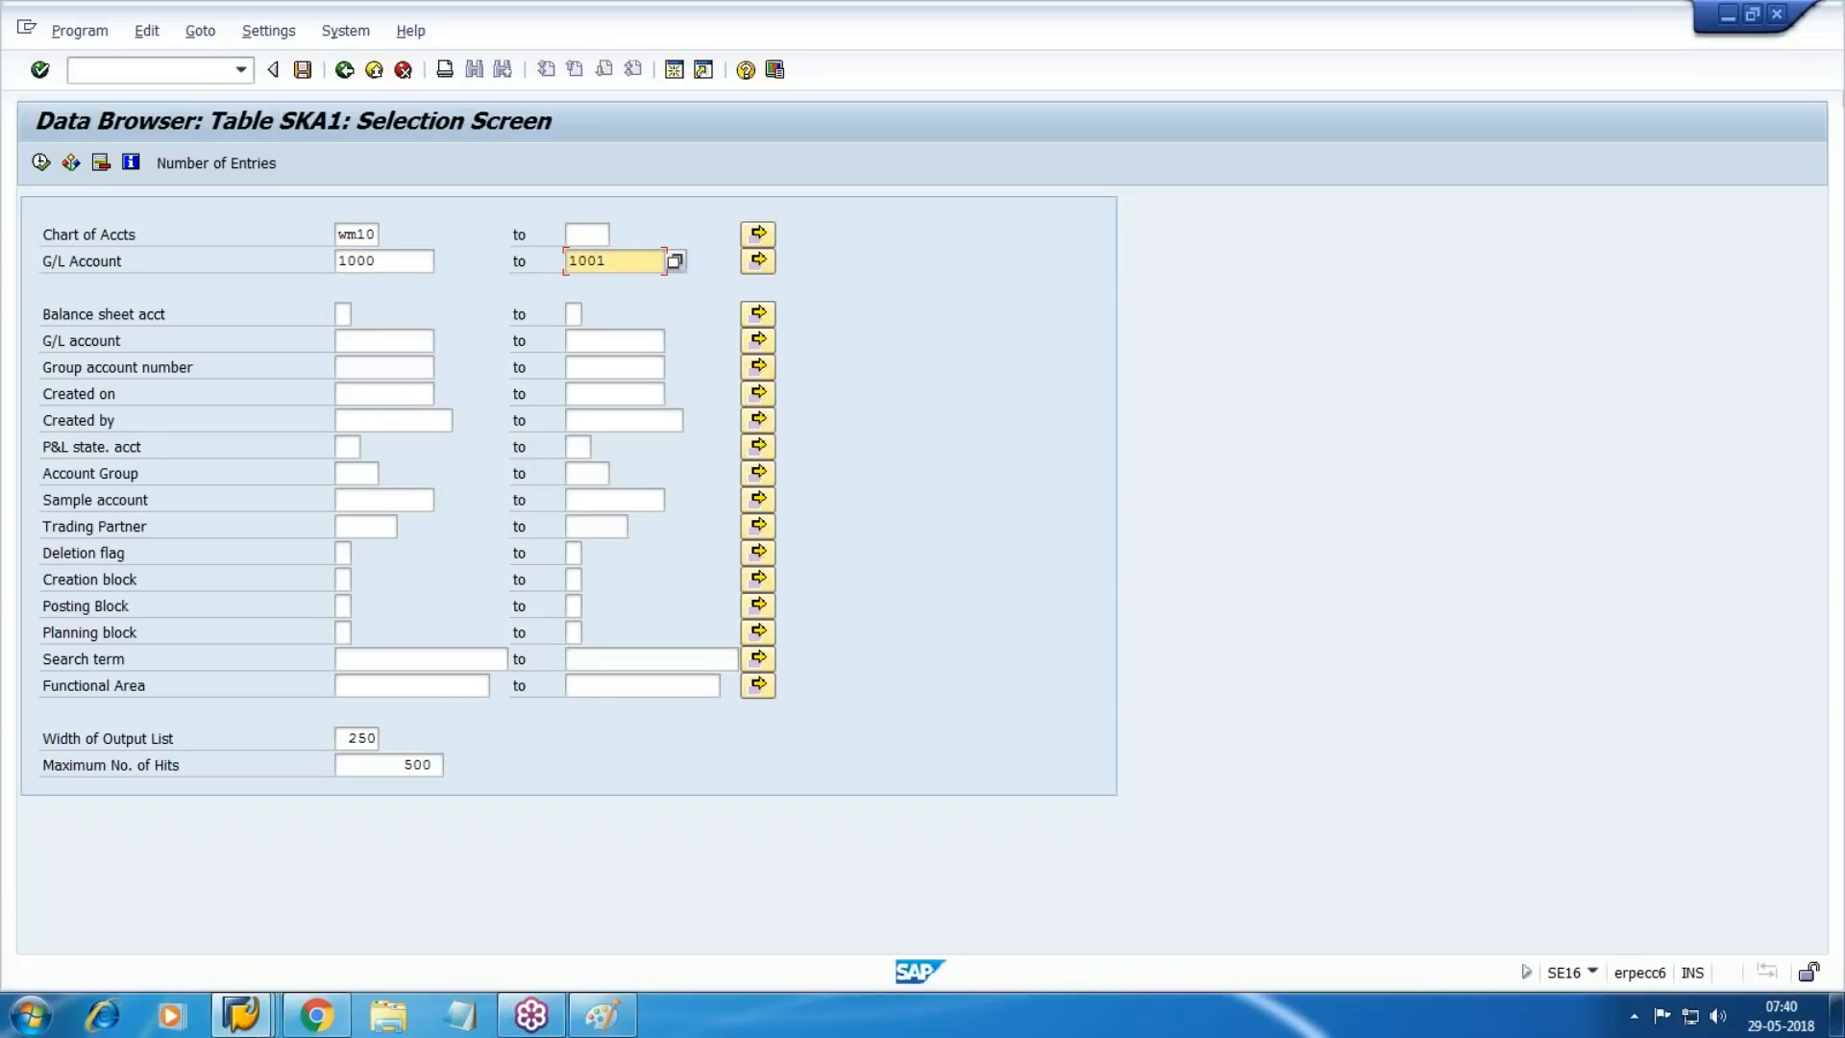
click(40, 163)
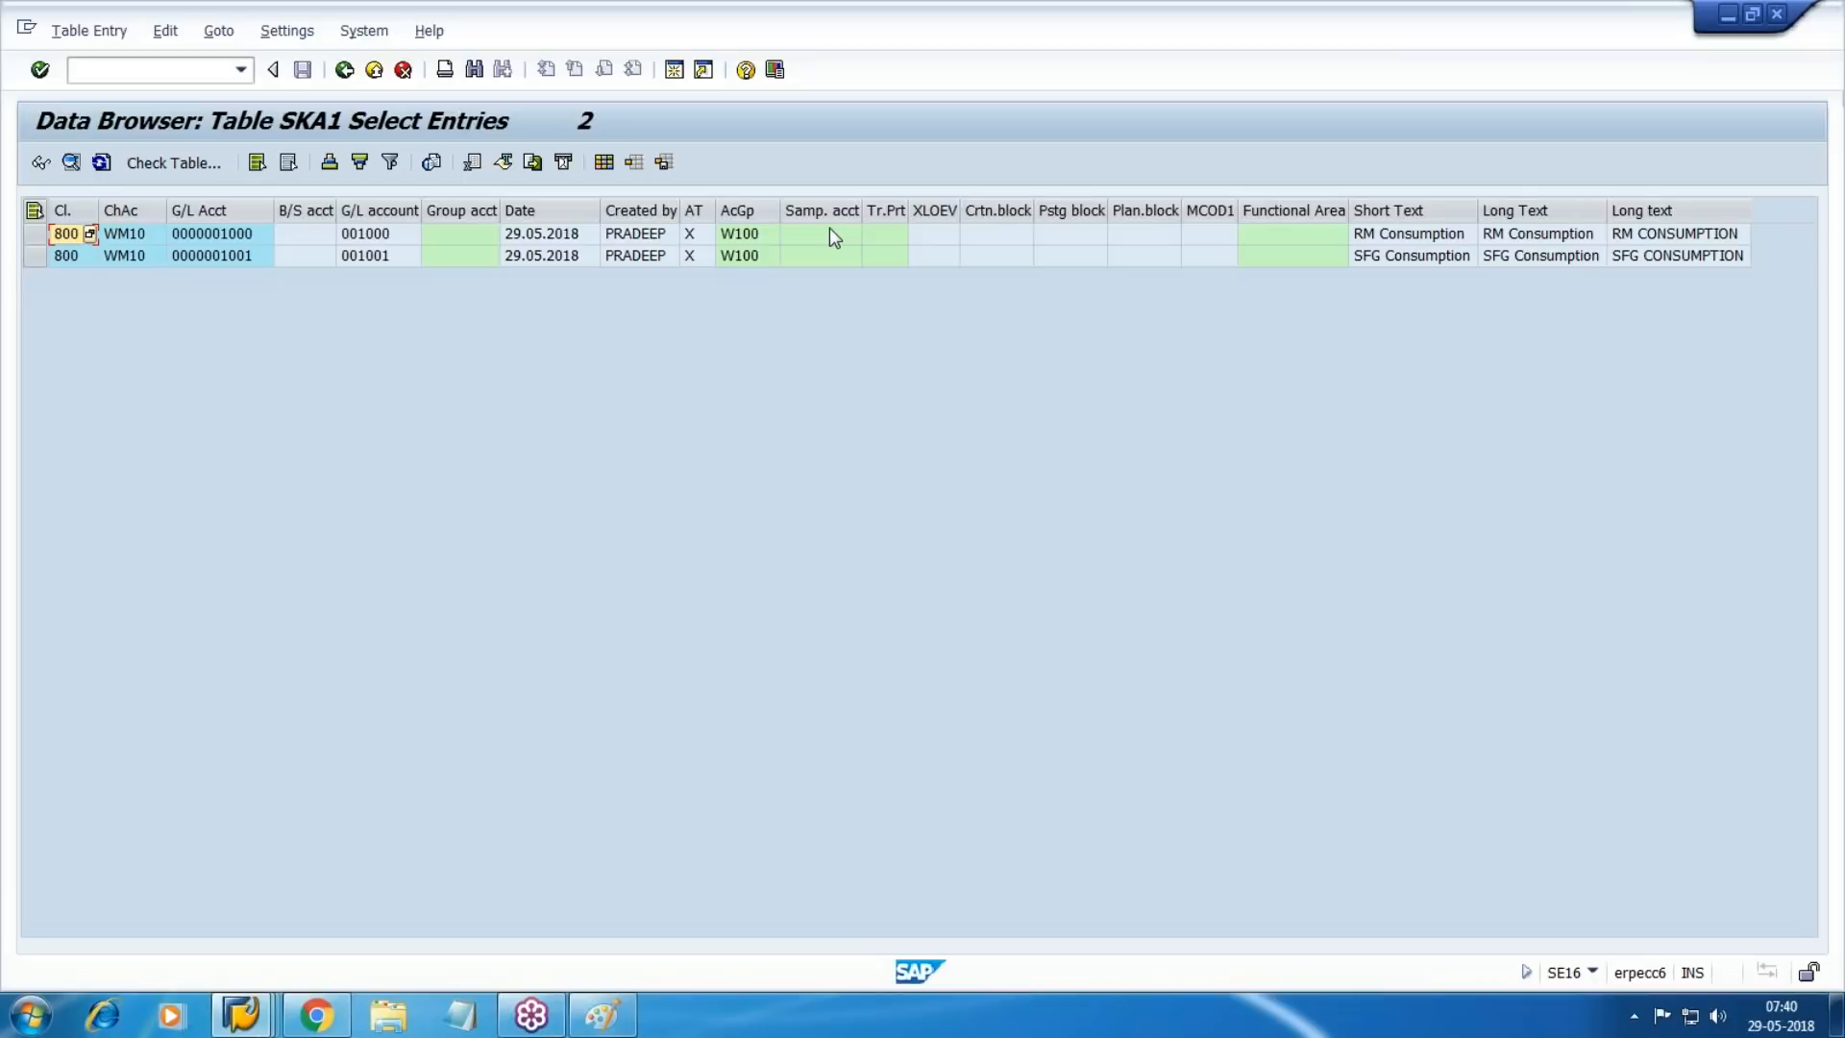
Return to the Data Browser's initial screen and open the selection for table SKB1.
key(F3)
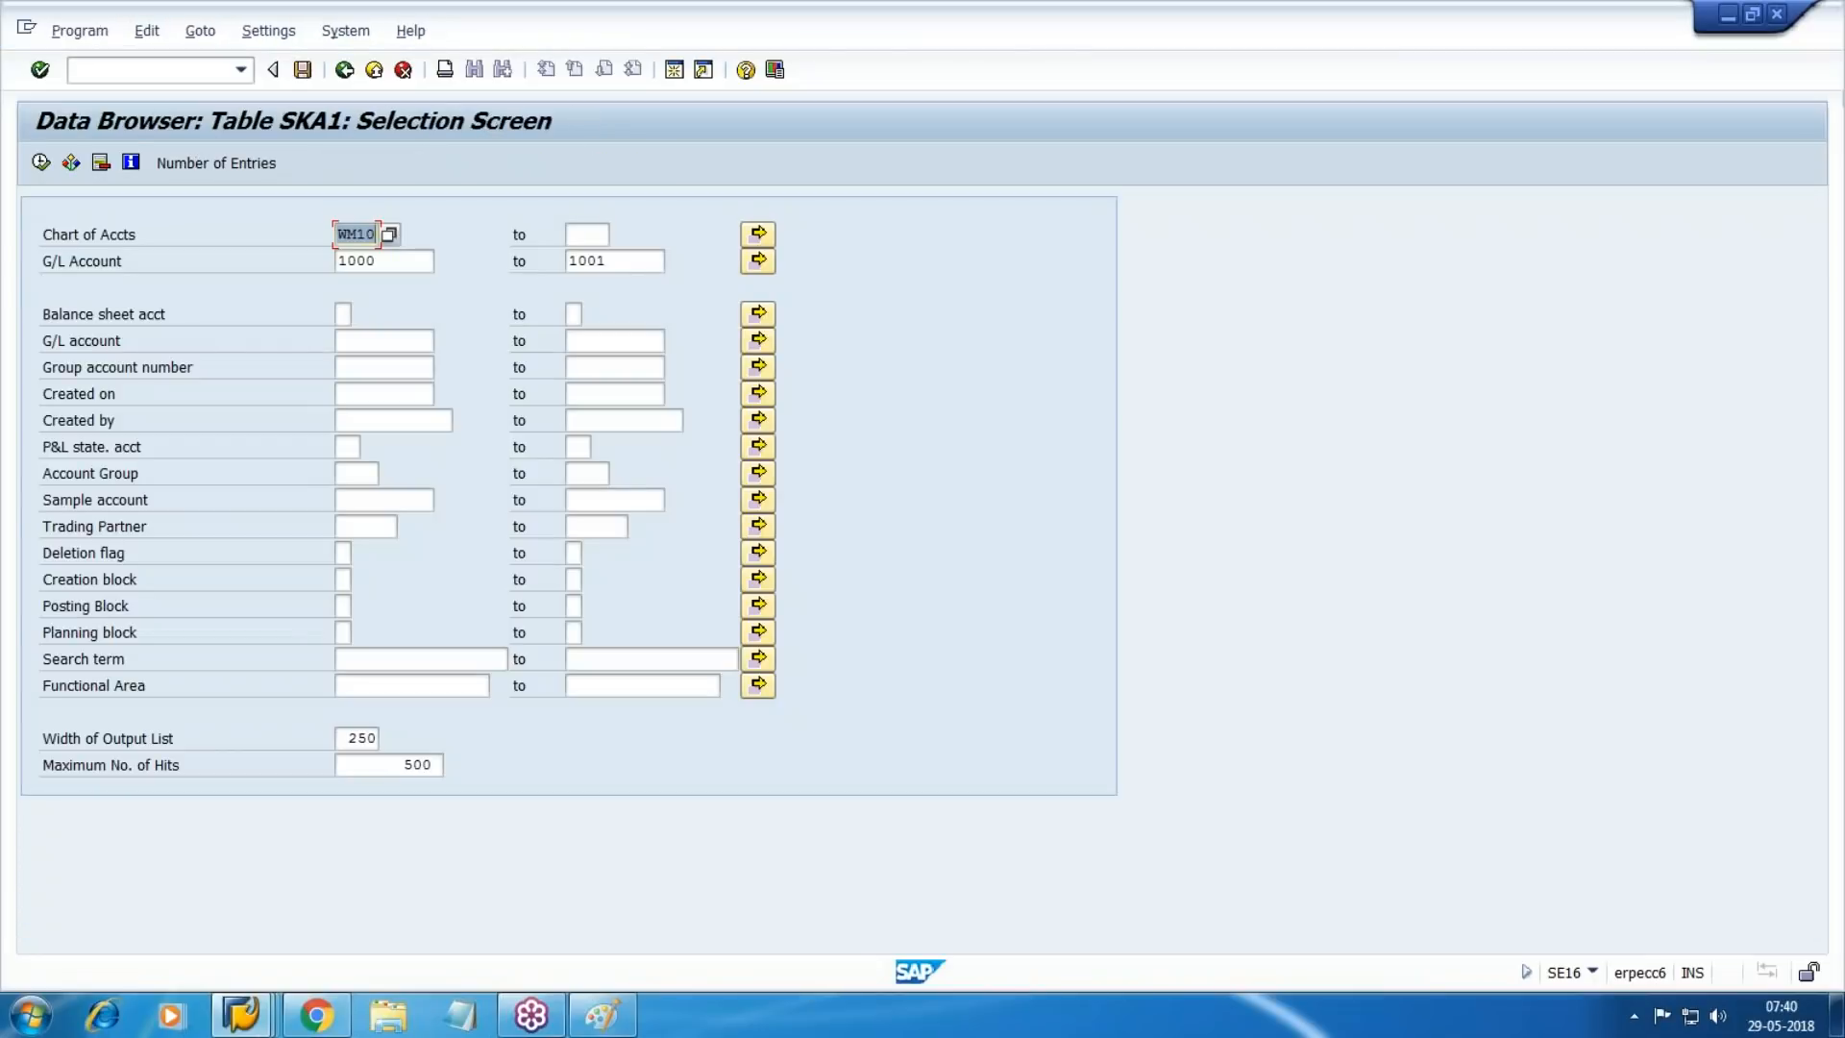
key(F3)
key(Delete)
text(skb1)
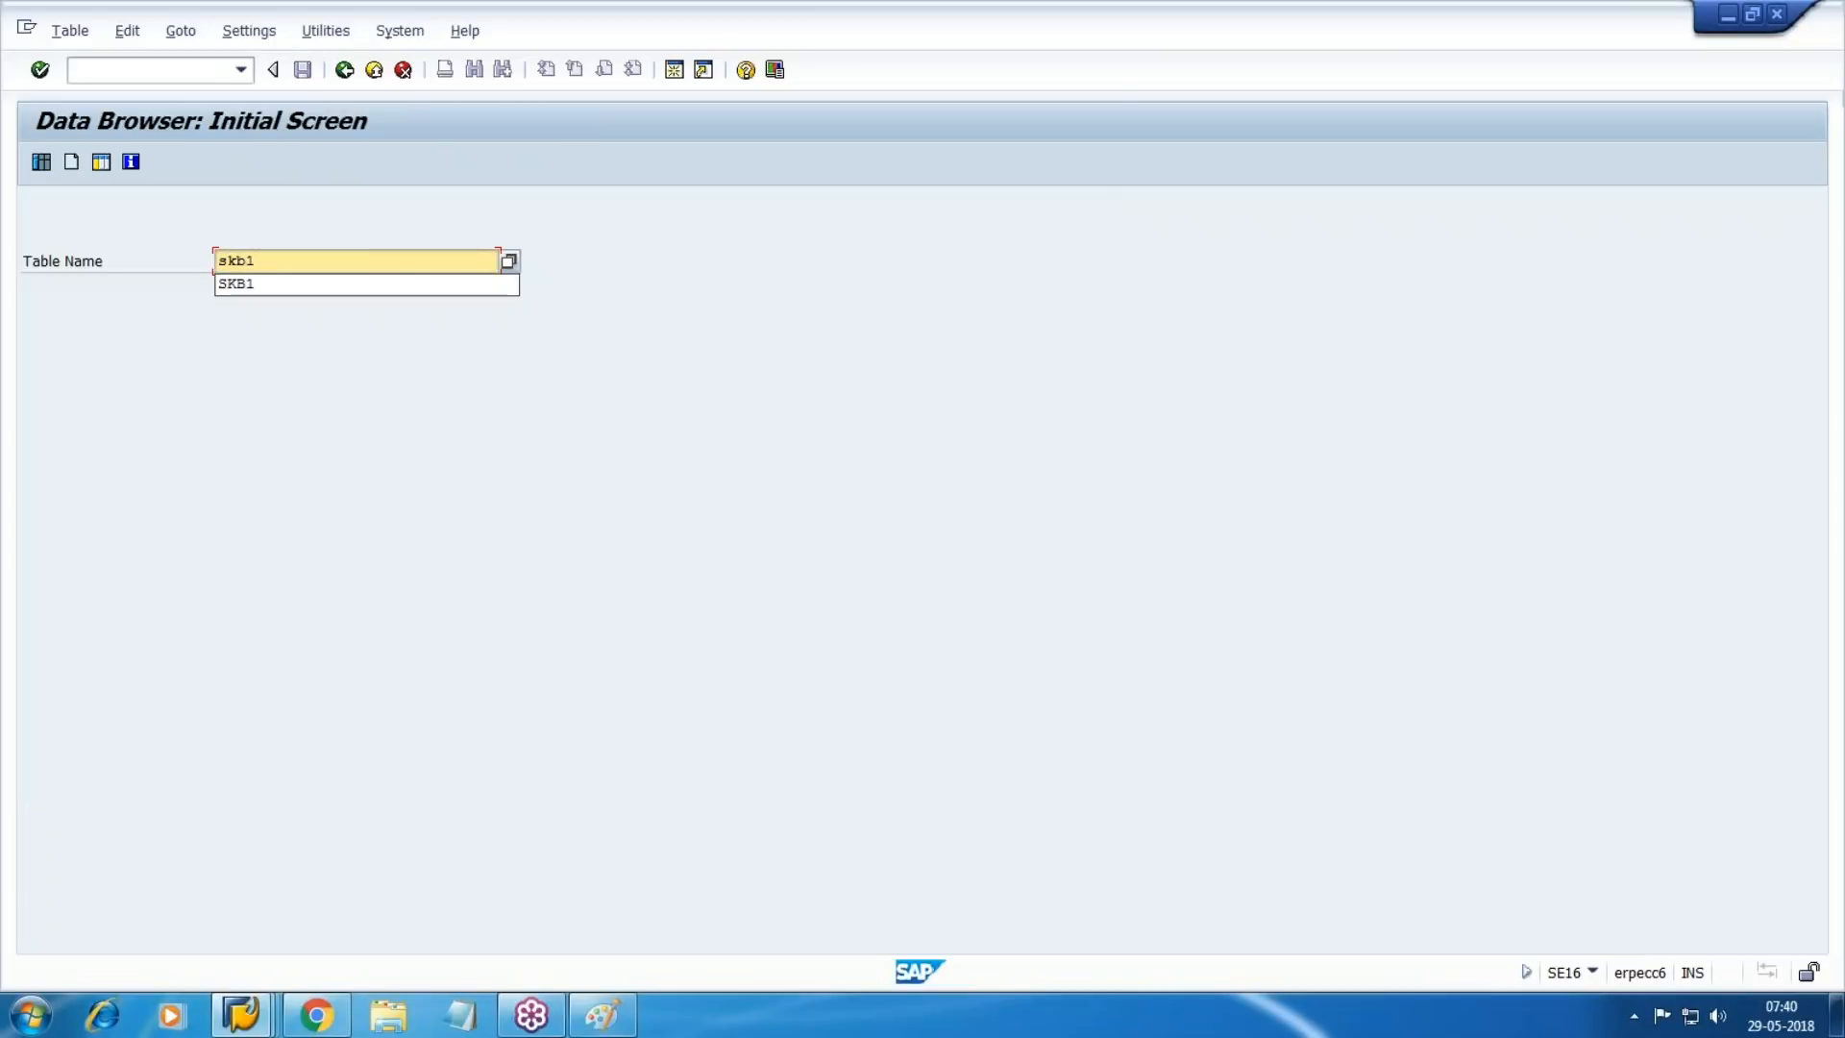
click(228, 284)
key(Return)
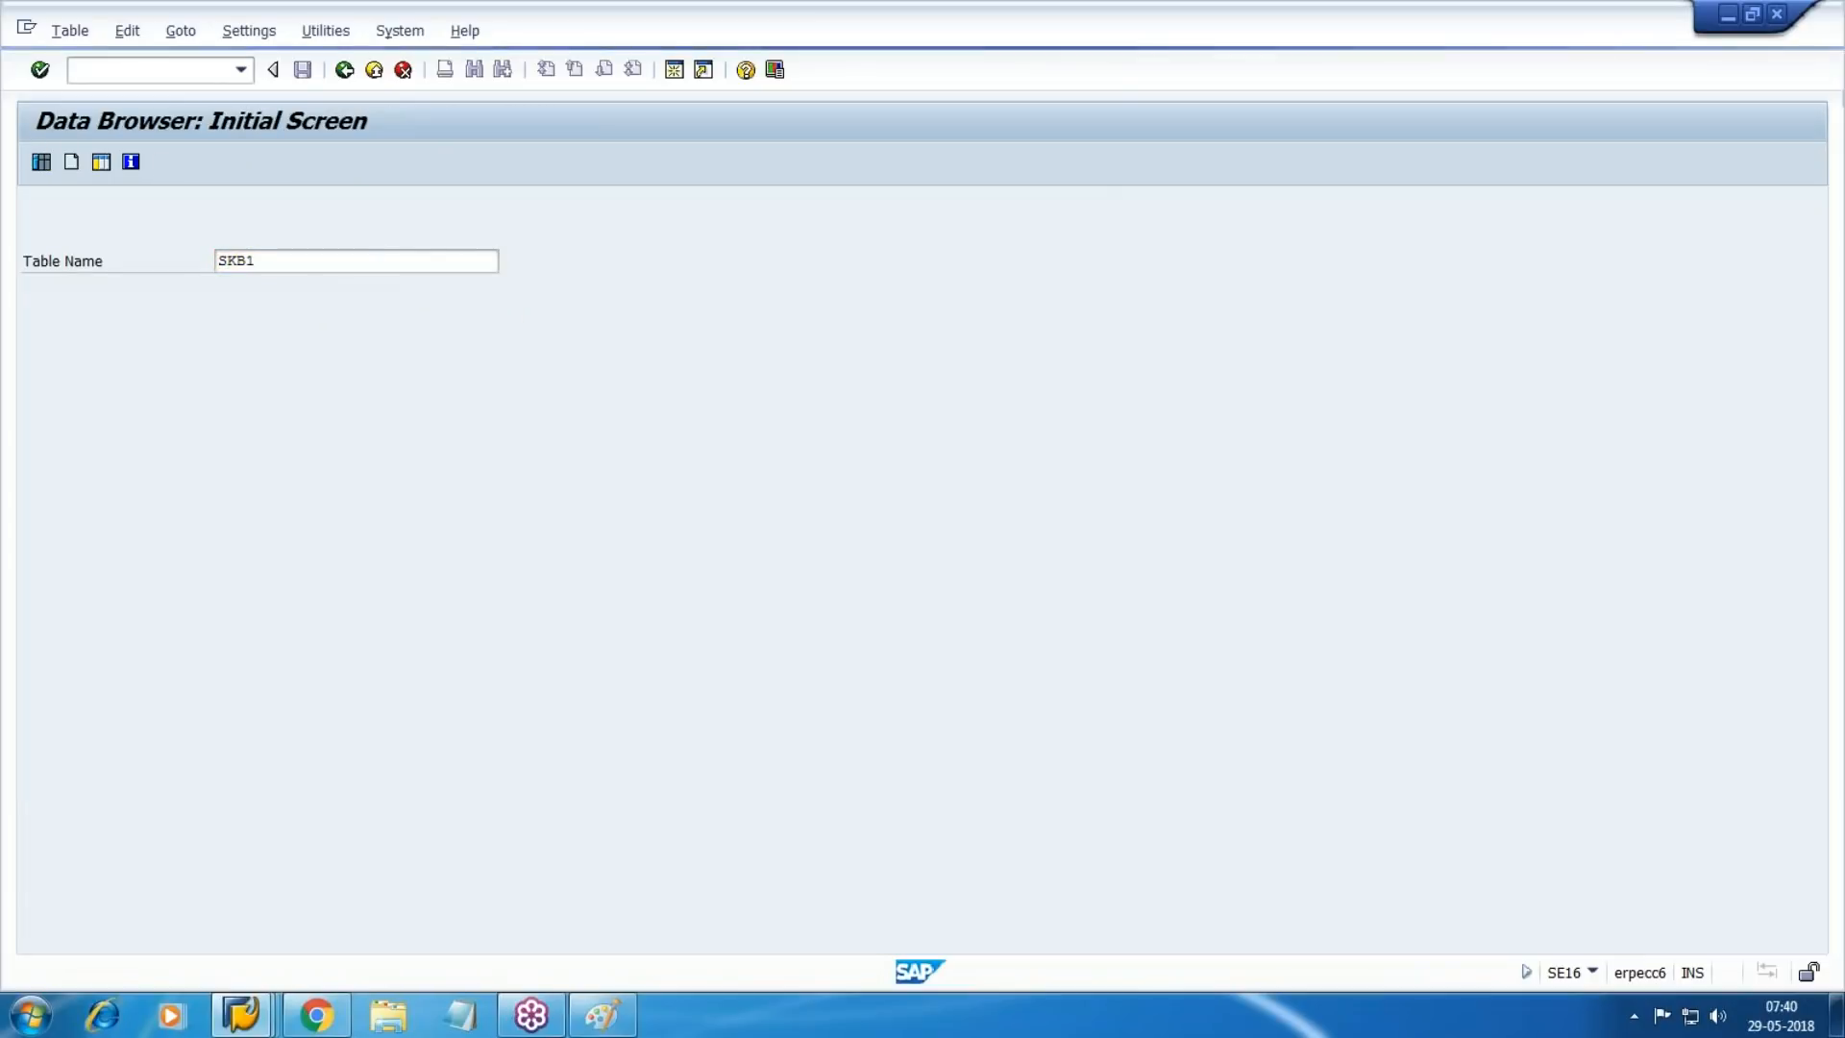
List the SKB1 entries for company code WM10 and G/L accounts 1000 to 1001.
text(wm10)
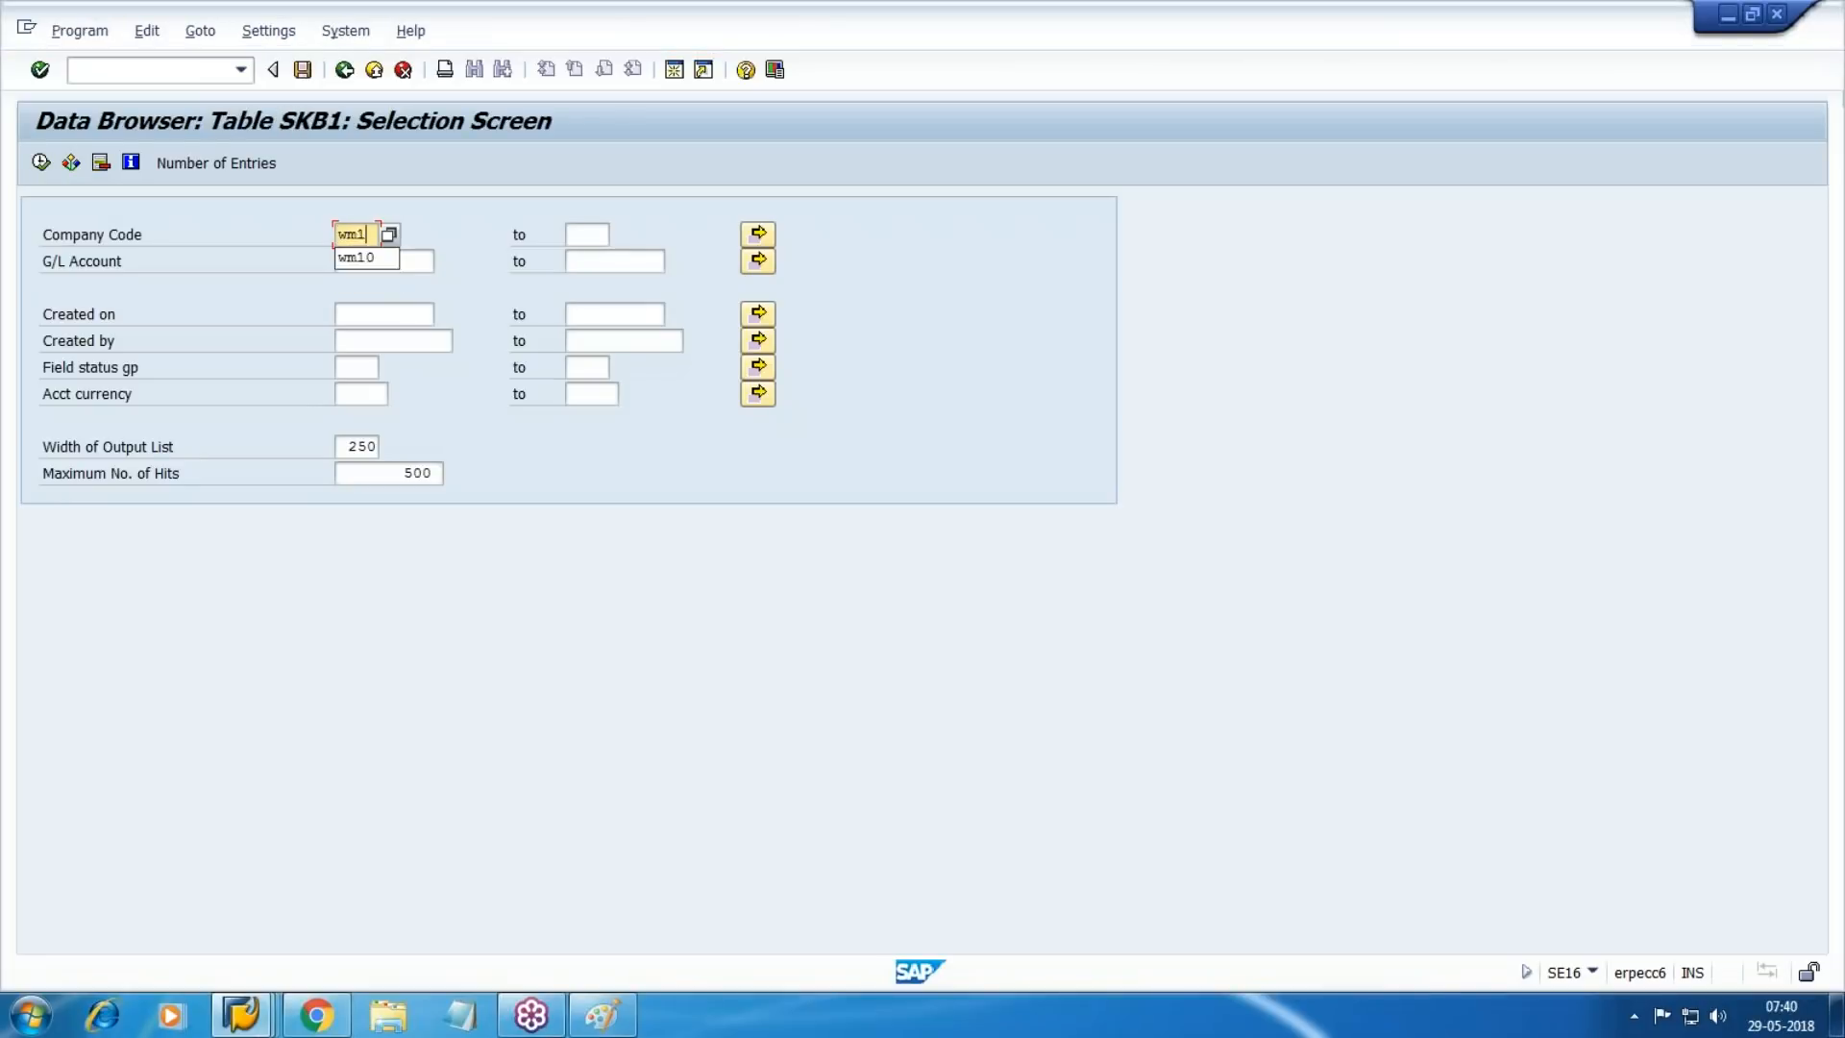
key(Tab)
text(1000)
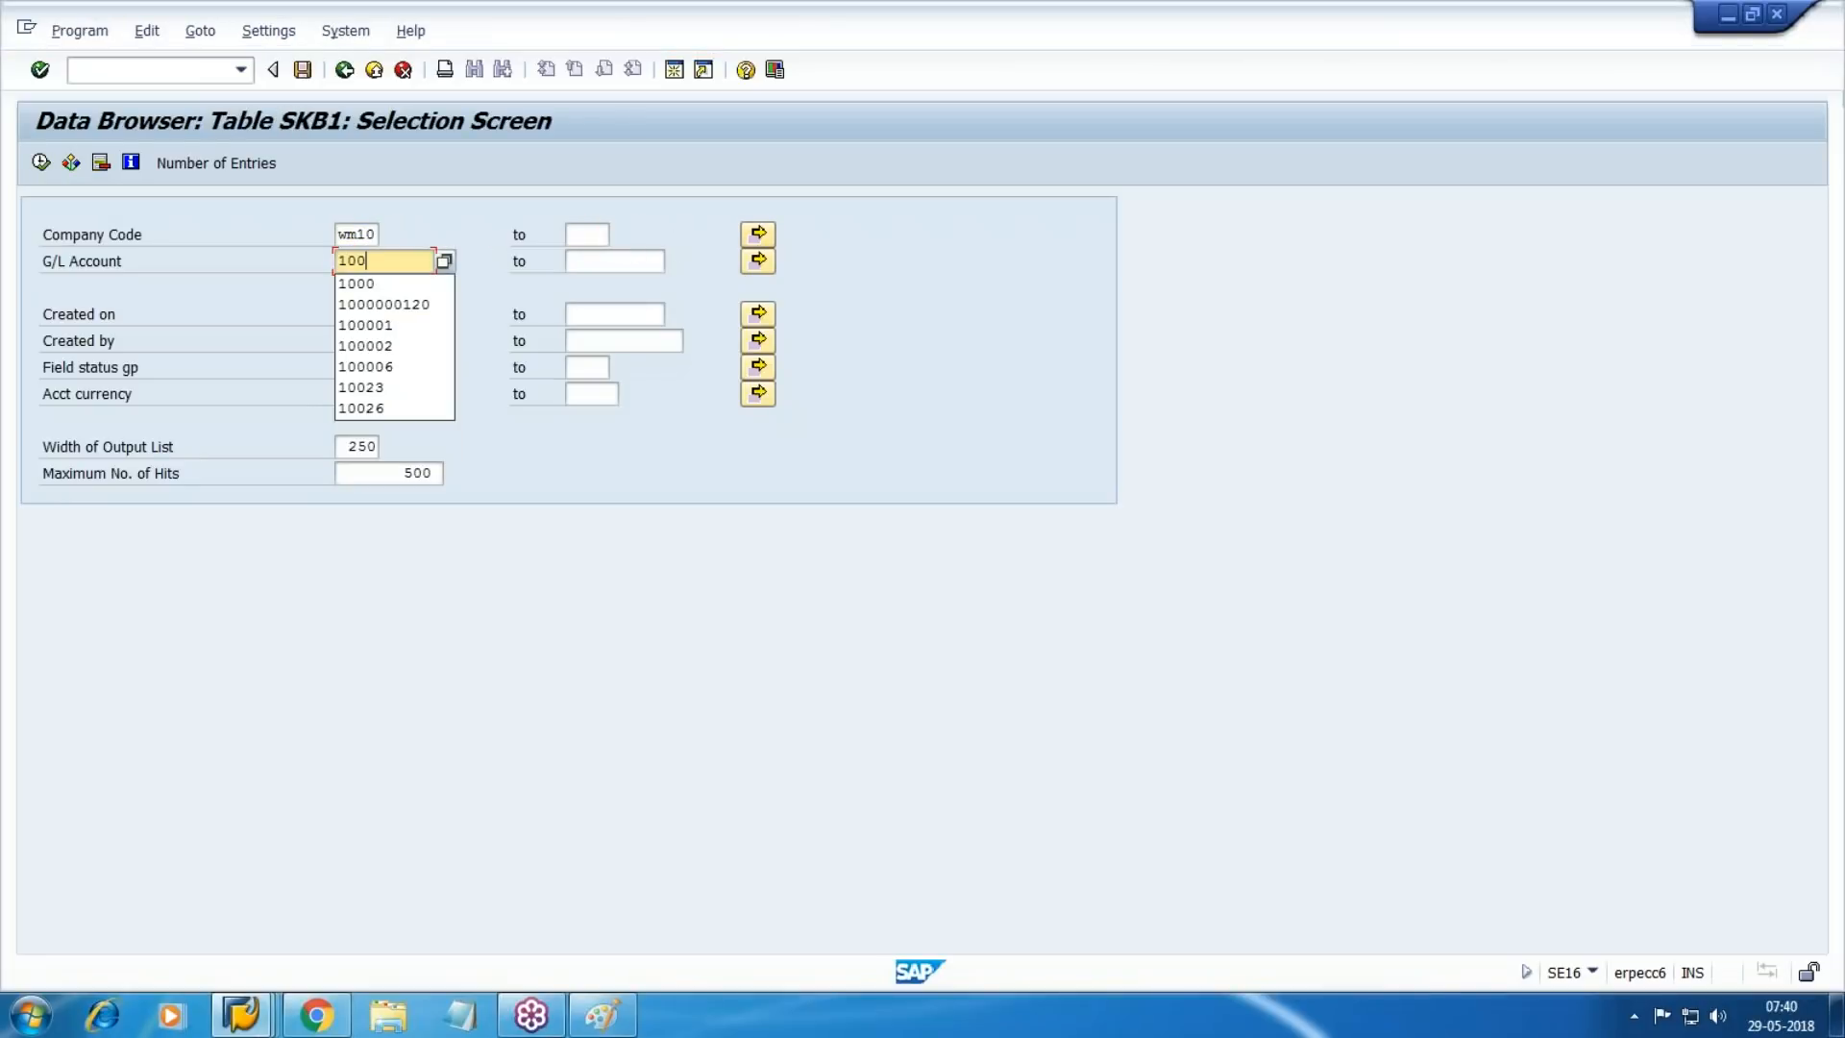
key(Tab)
text(1001)
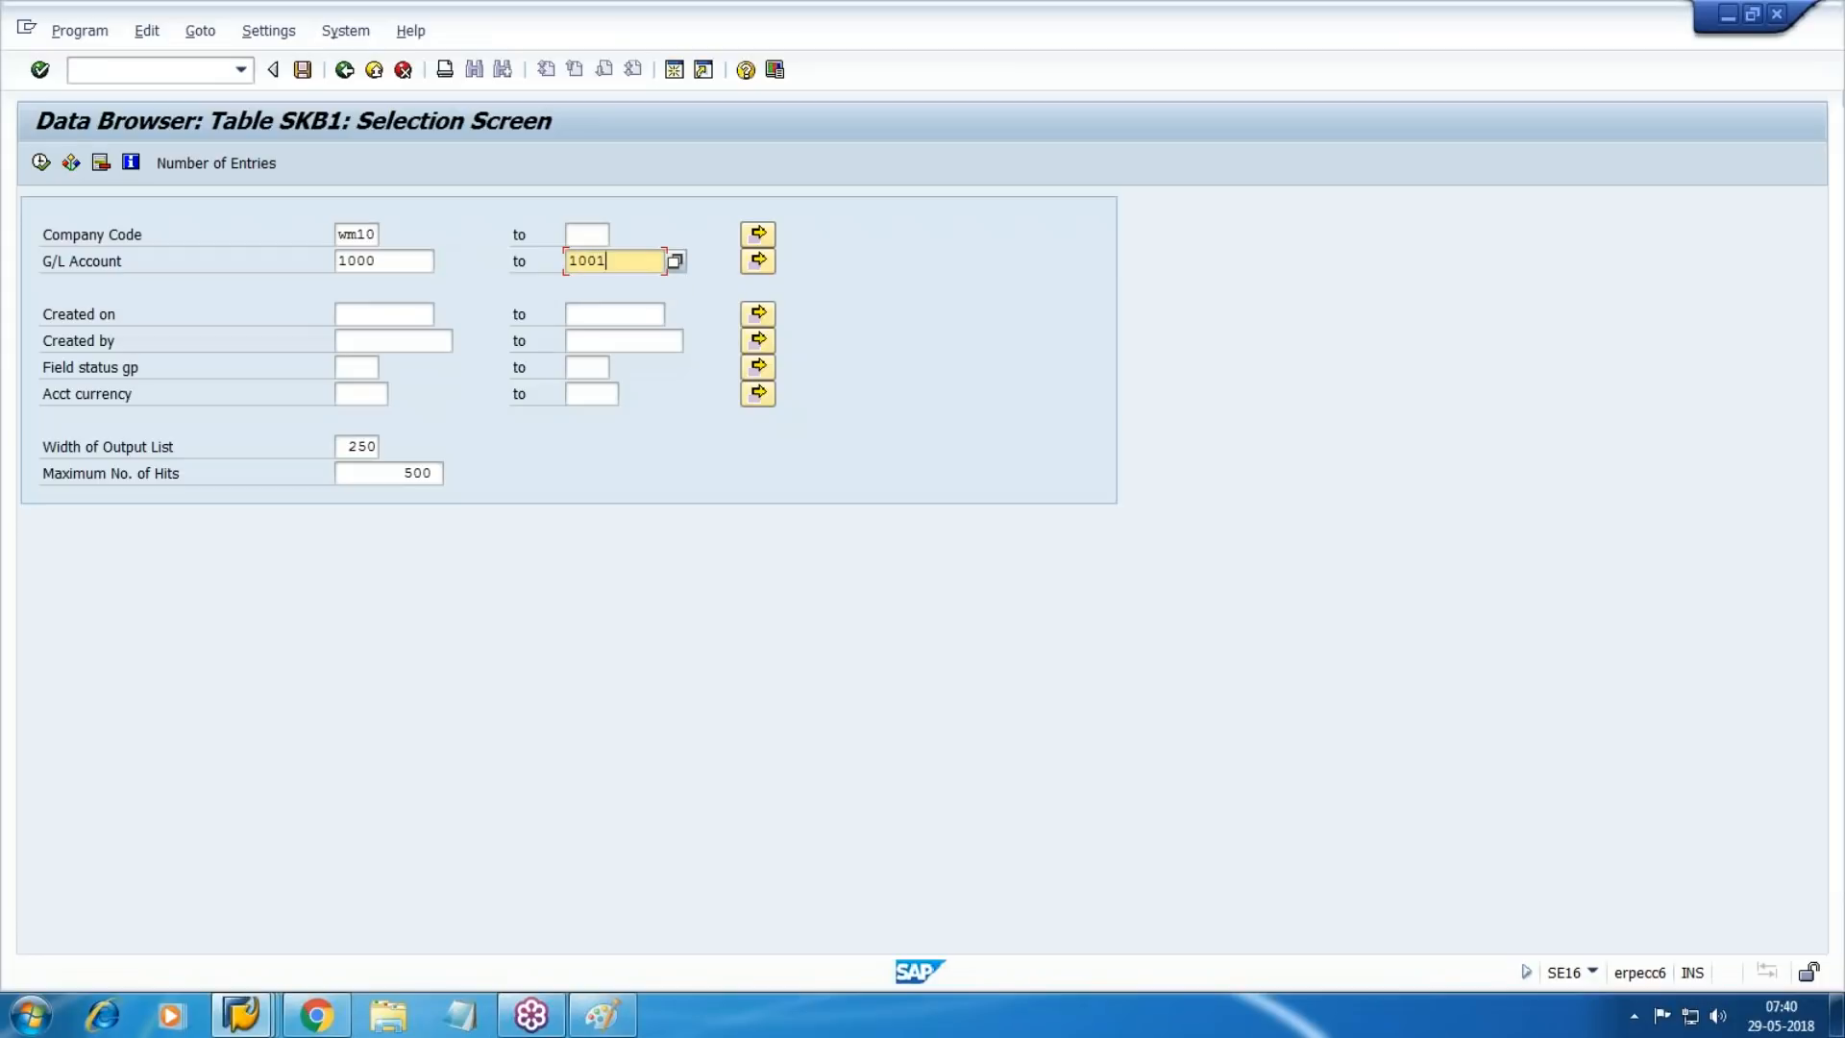
key(F8)
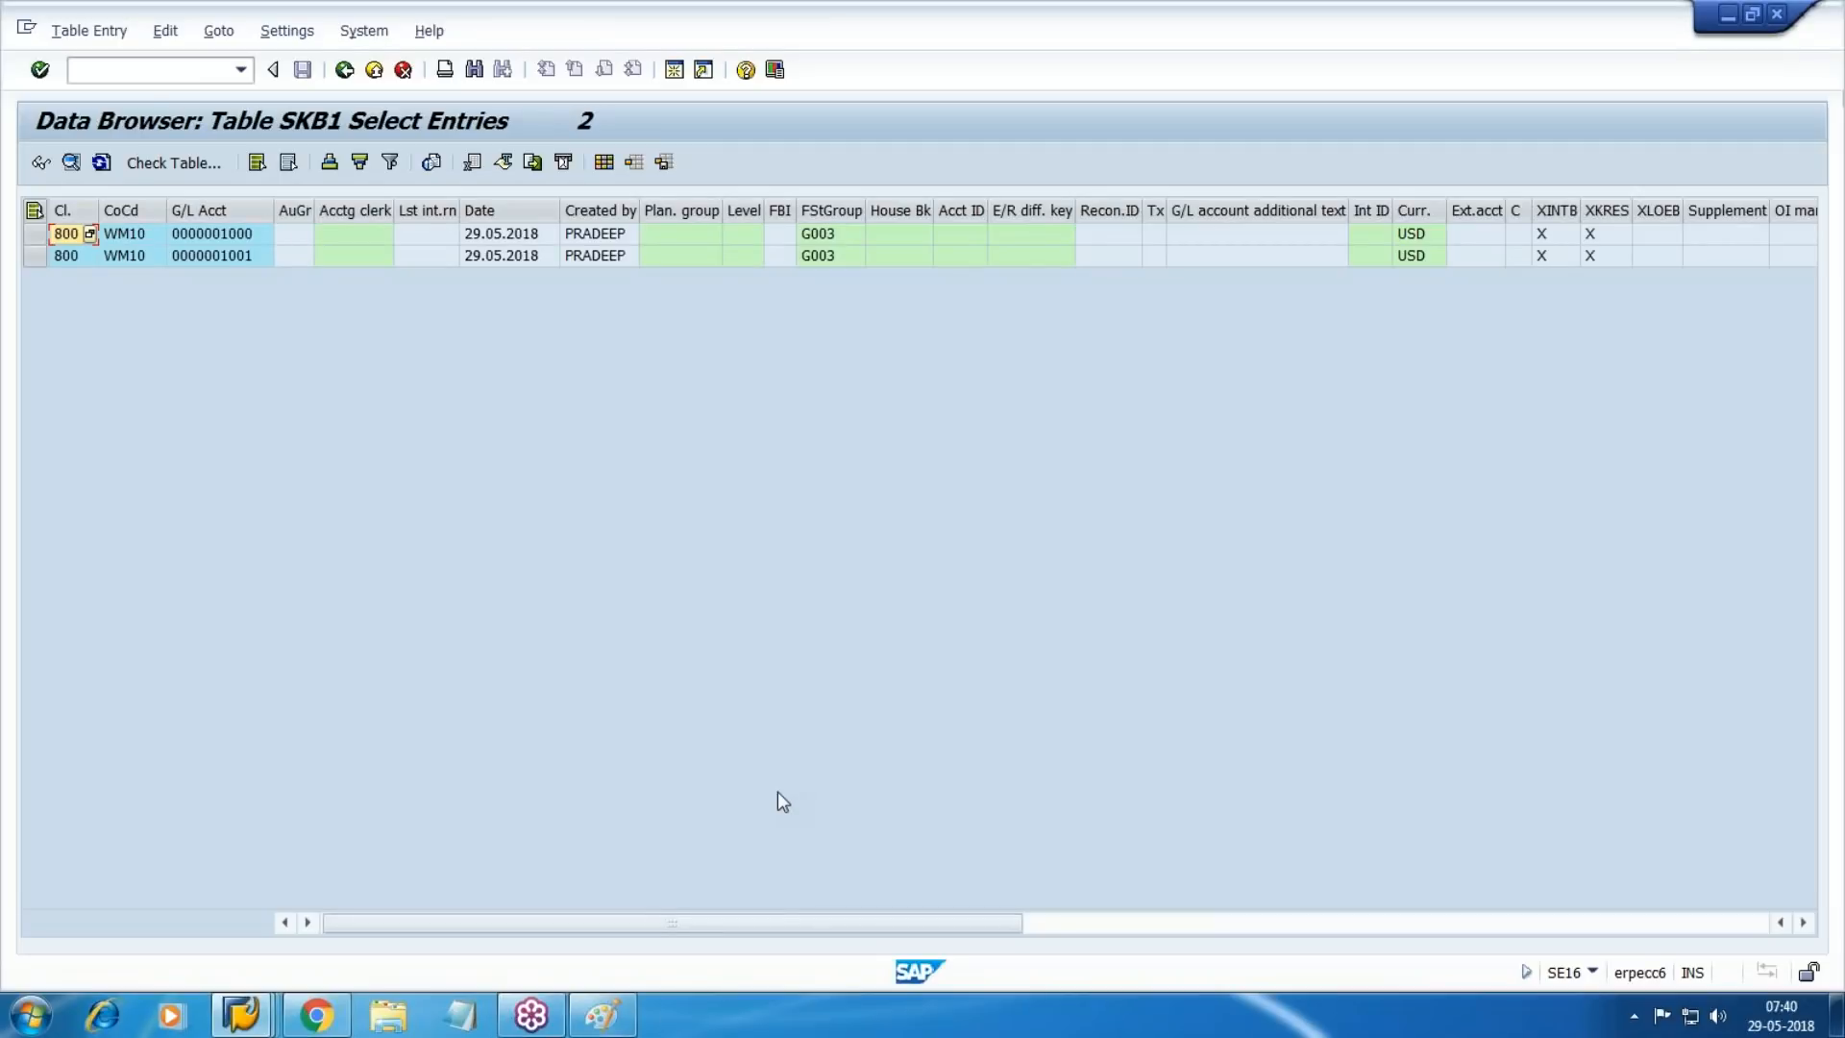
Switch to the G/L account session, refresh the account list, and display account 1000 under Direct/Prd Exp.
mouse_move(242, 1014)
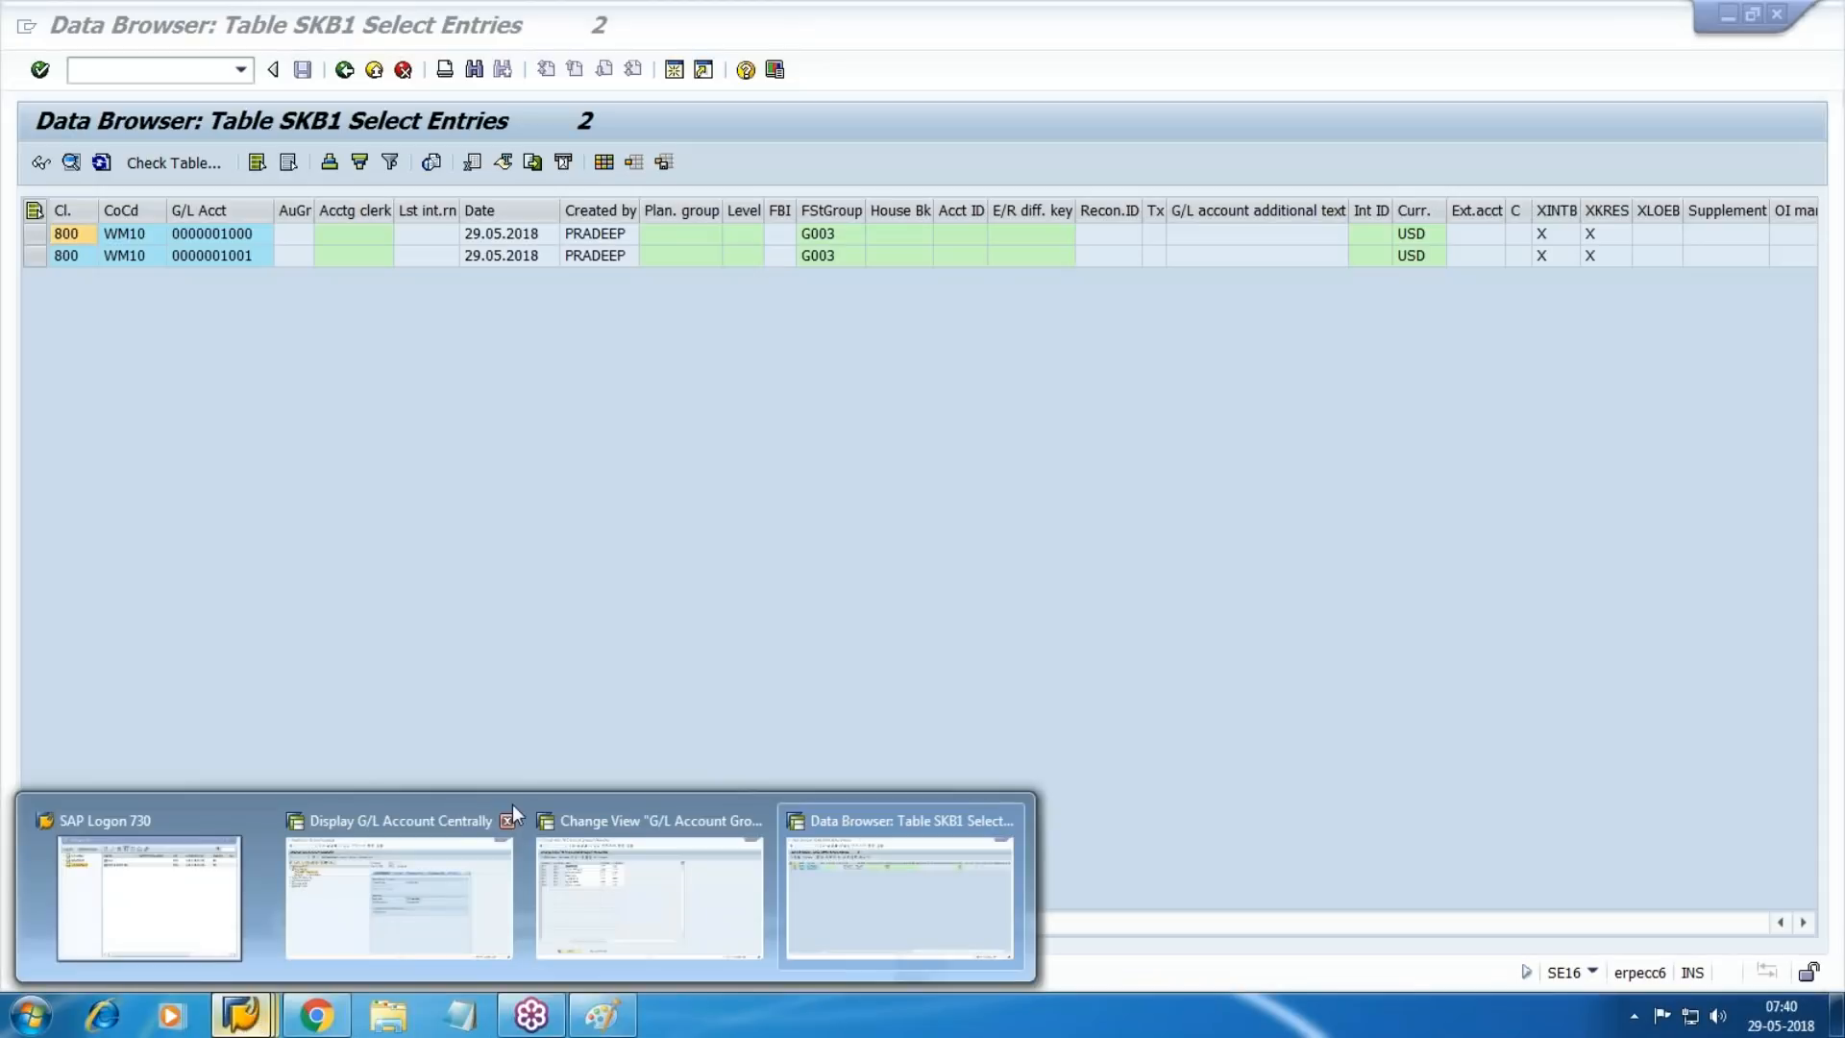
click(355, 899)
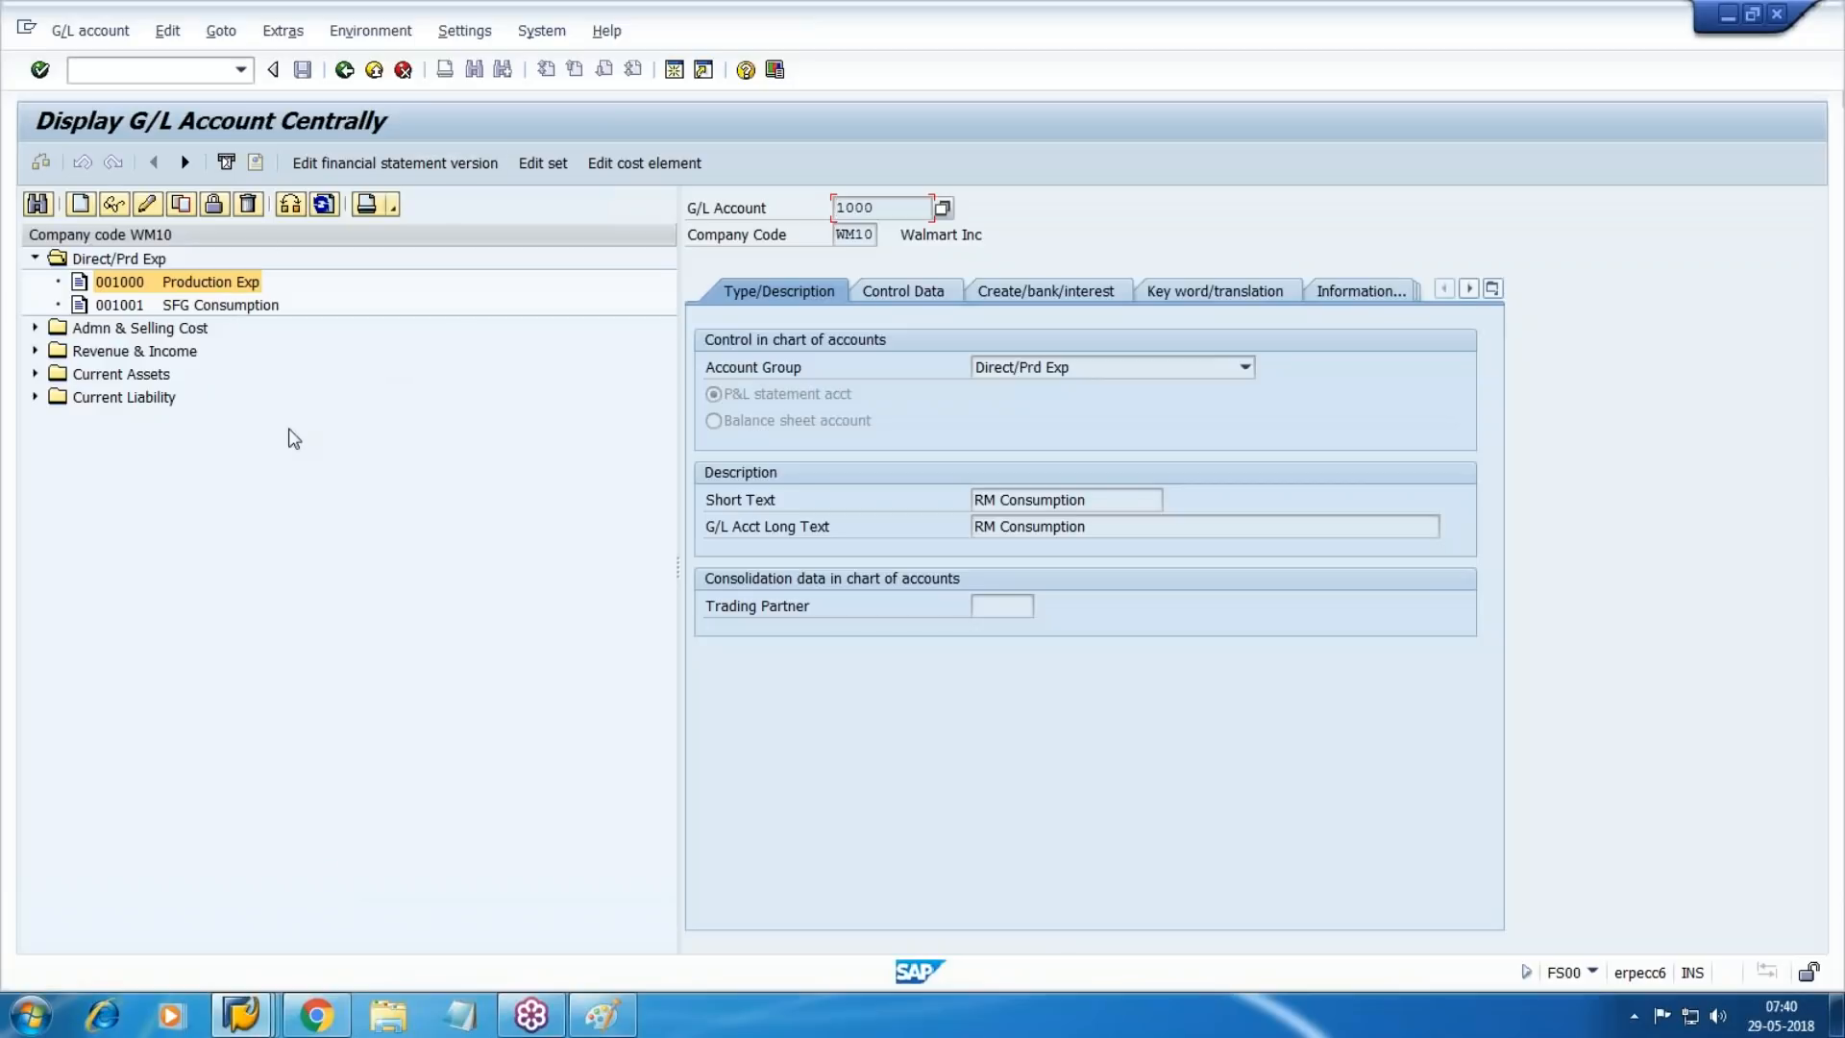
click(118, 204)
click(321, 205)
click(35, 257)
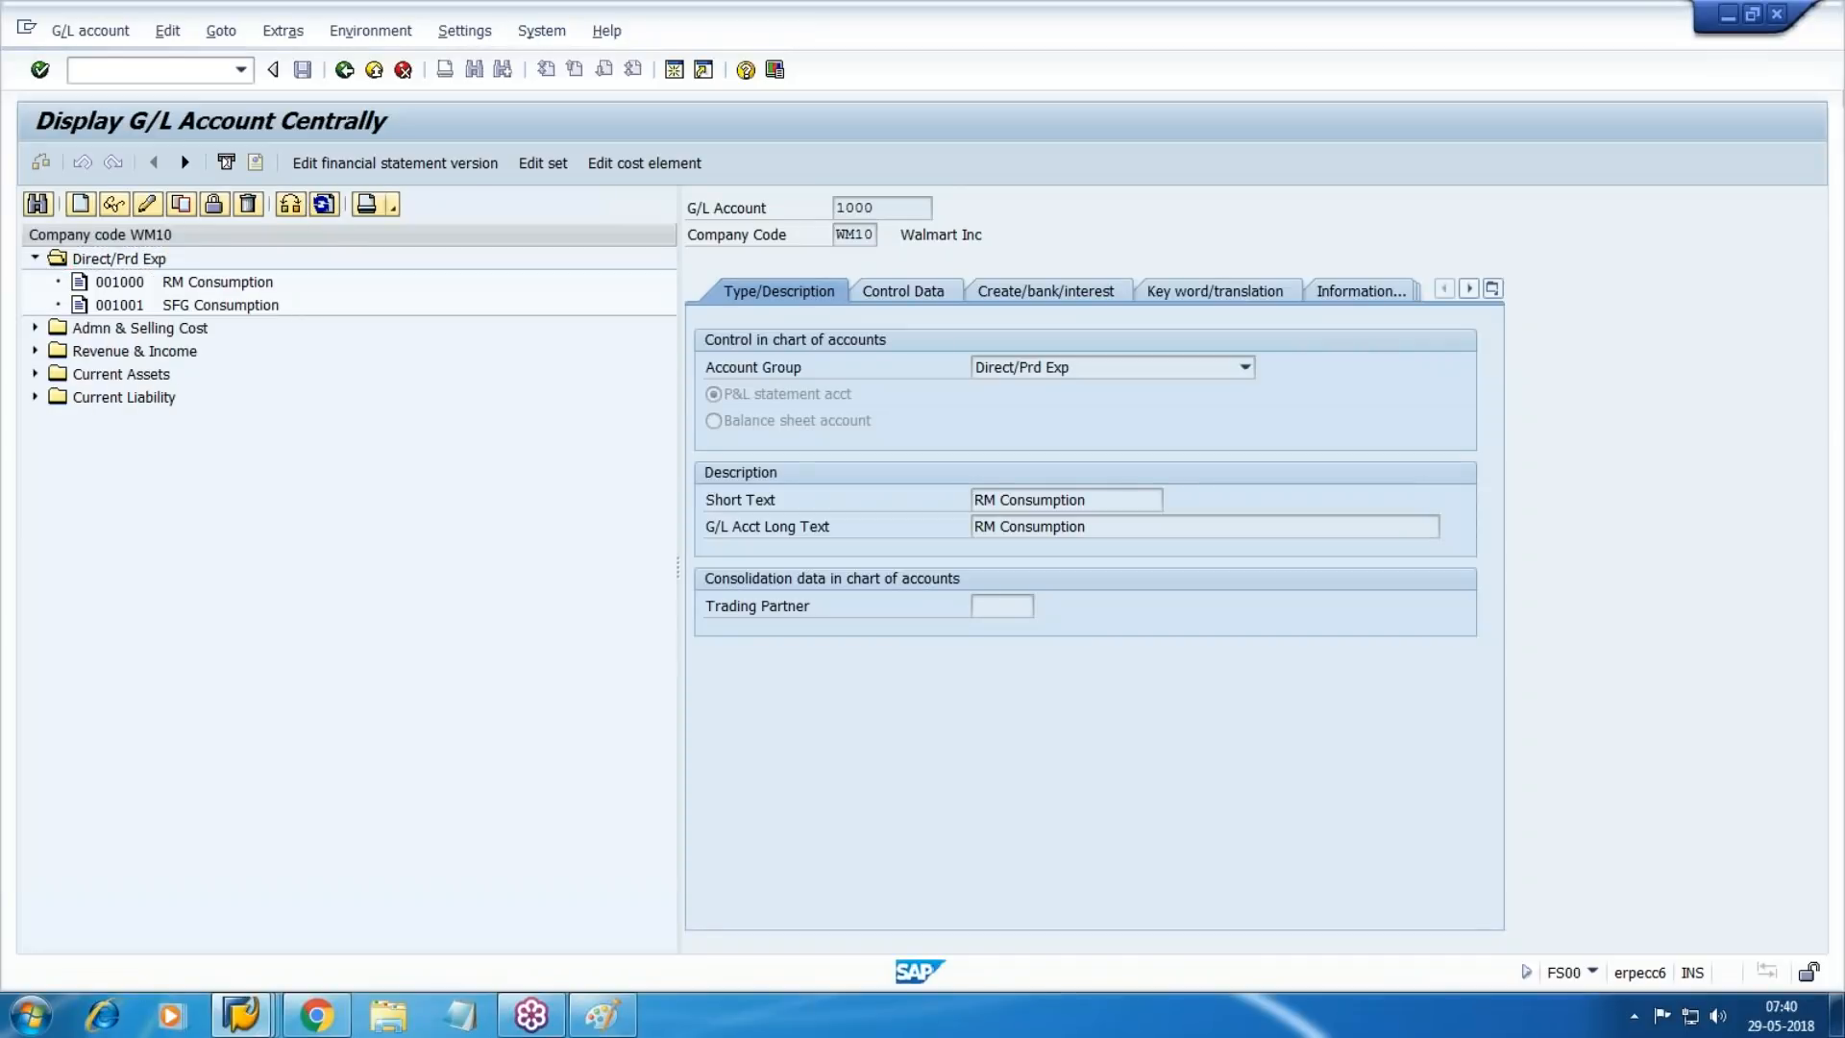
click(212, 288)
click(116, 204)
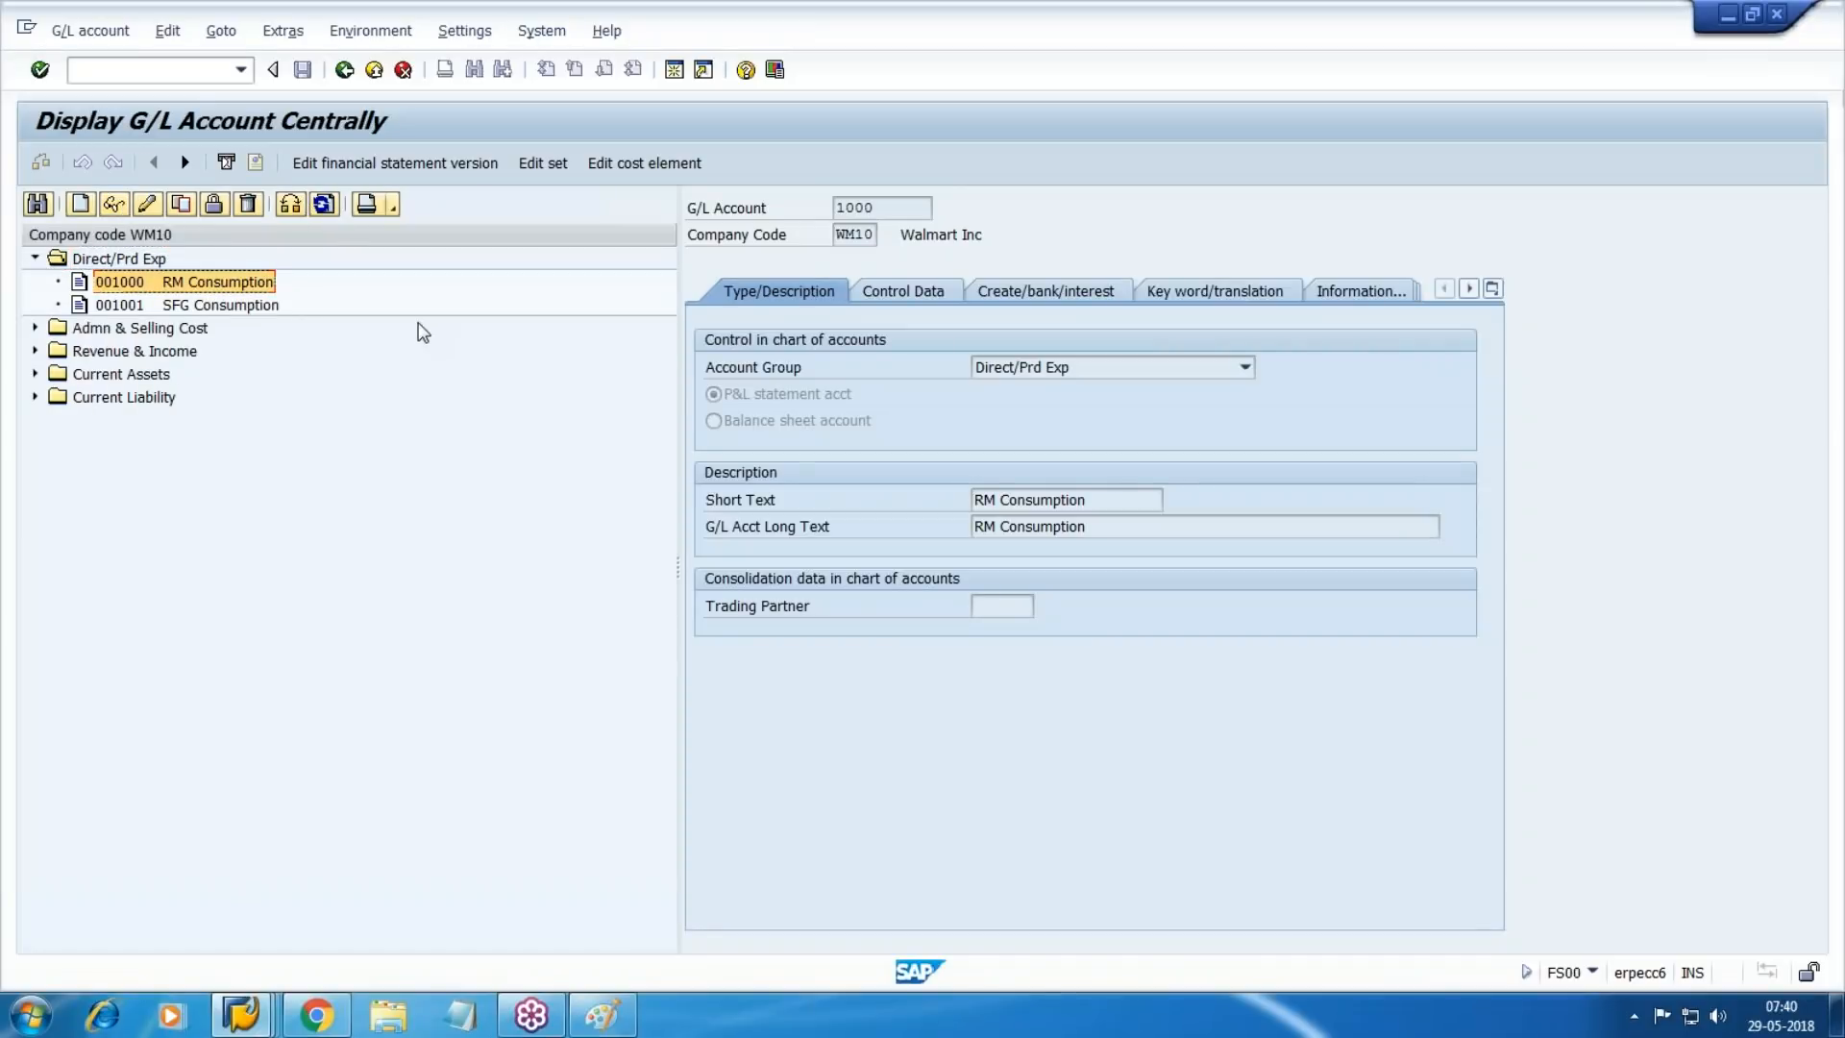
Start creating a cost element for account 1000 valid from 01.01.2018 and proceed to its basic data.
click(657, 165)
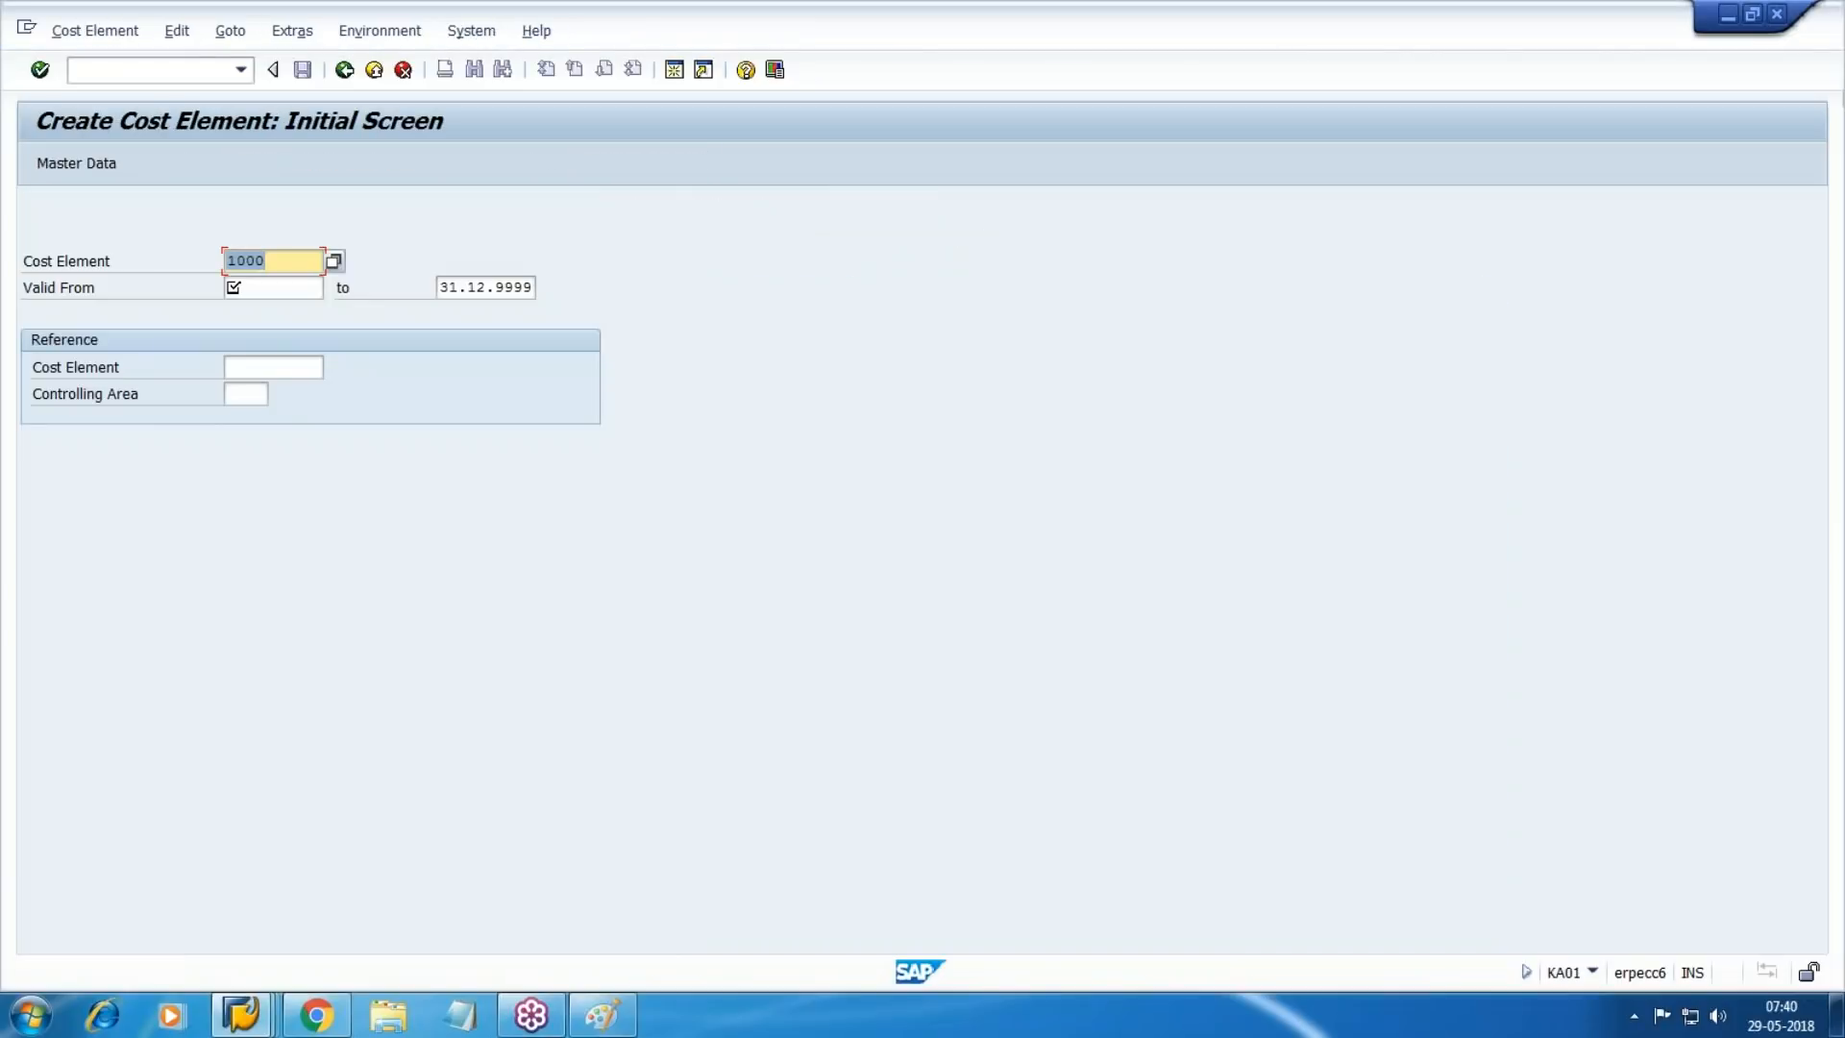
click(263, 287)
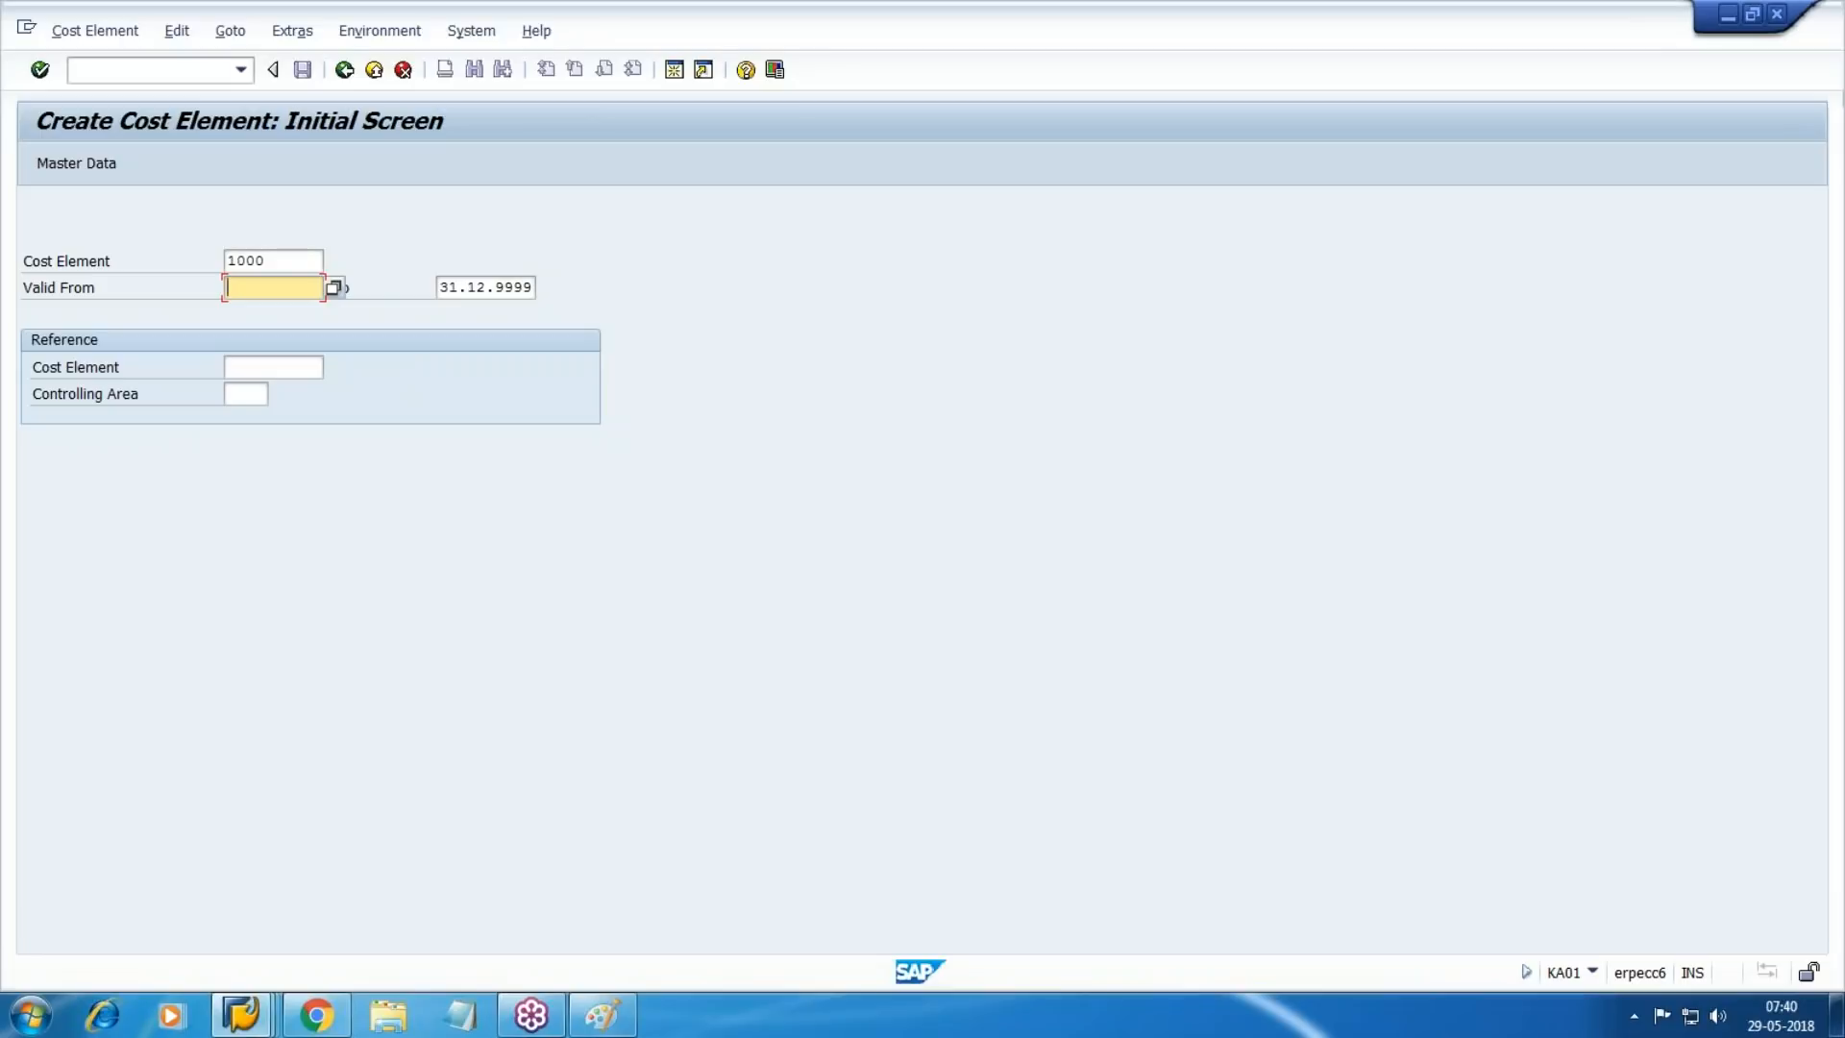
text(01)
key(Down)
key(Down)
key(Return)
key(Return)
key(Tab)
key(Tab)
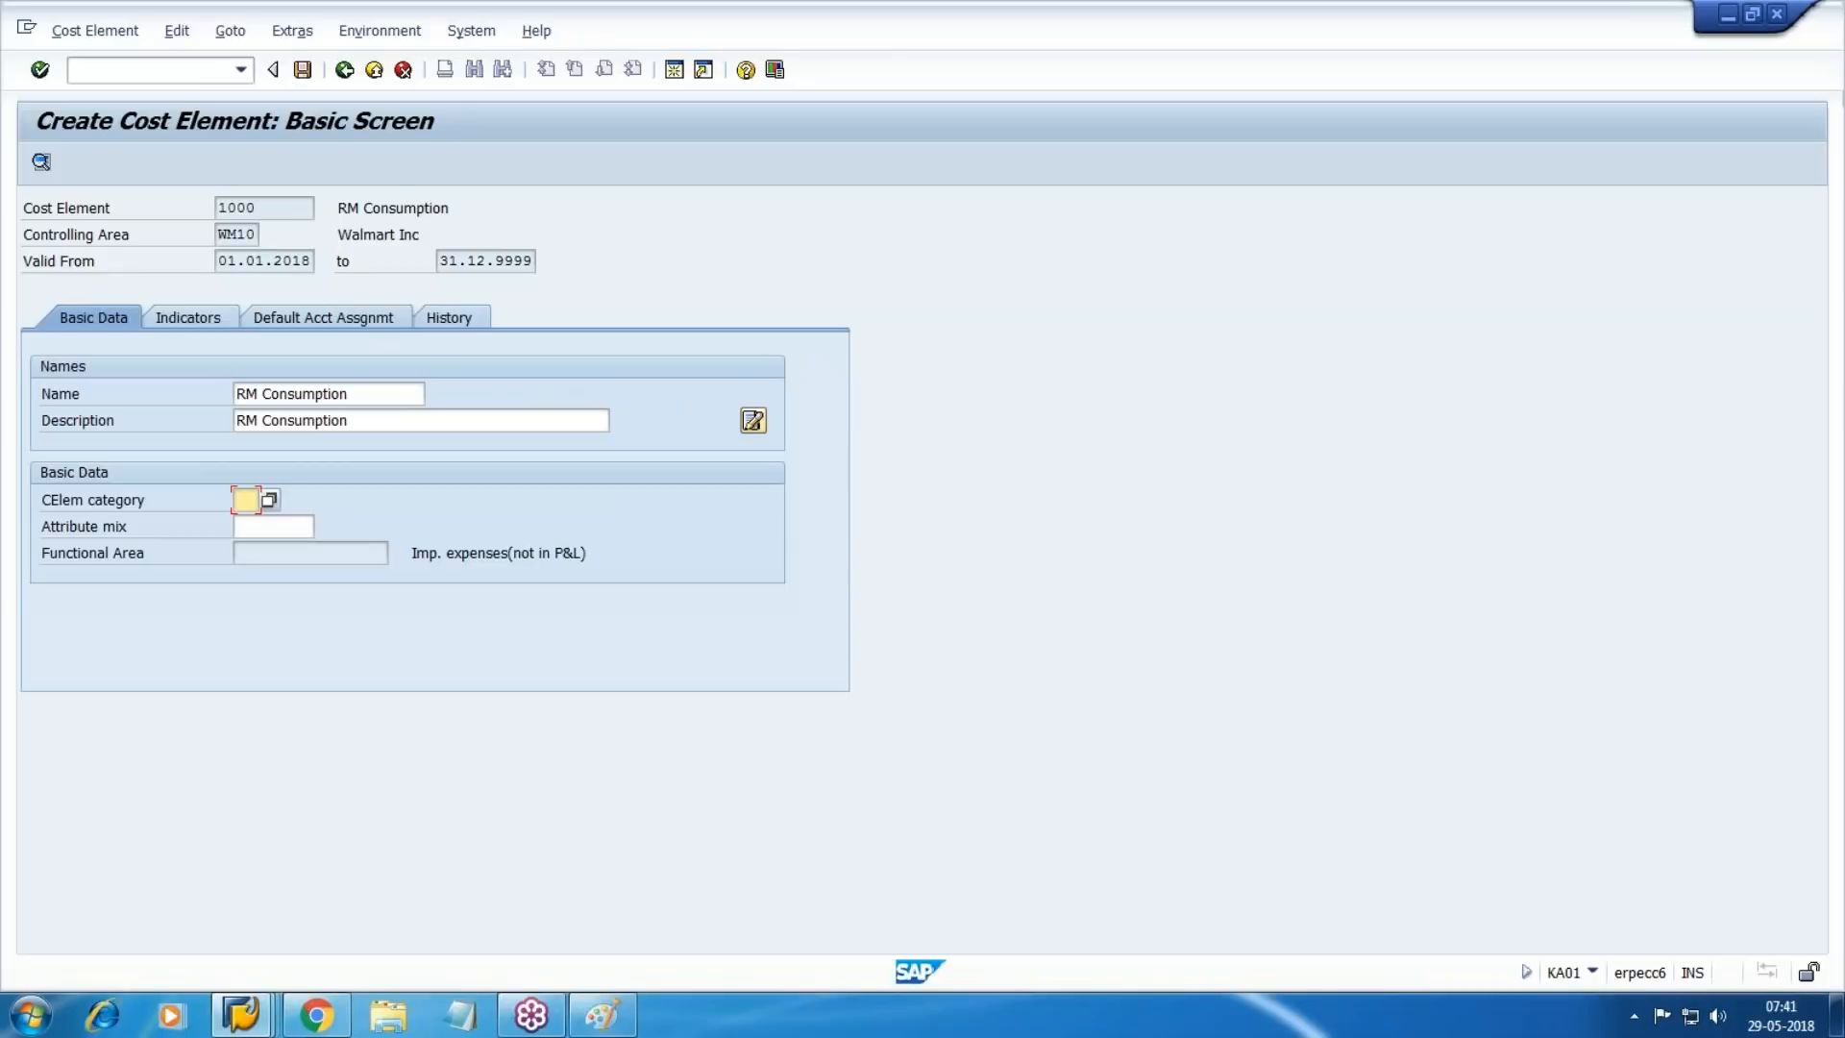
Assign category 1, Primary costs/cost-reducing revenues, to cost element 1000 and save it.
key(F4)
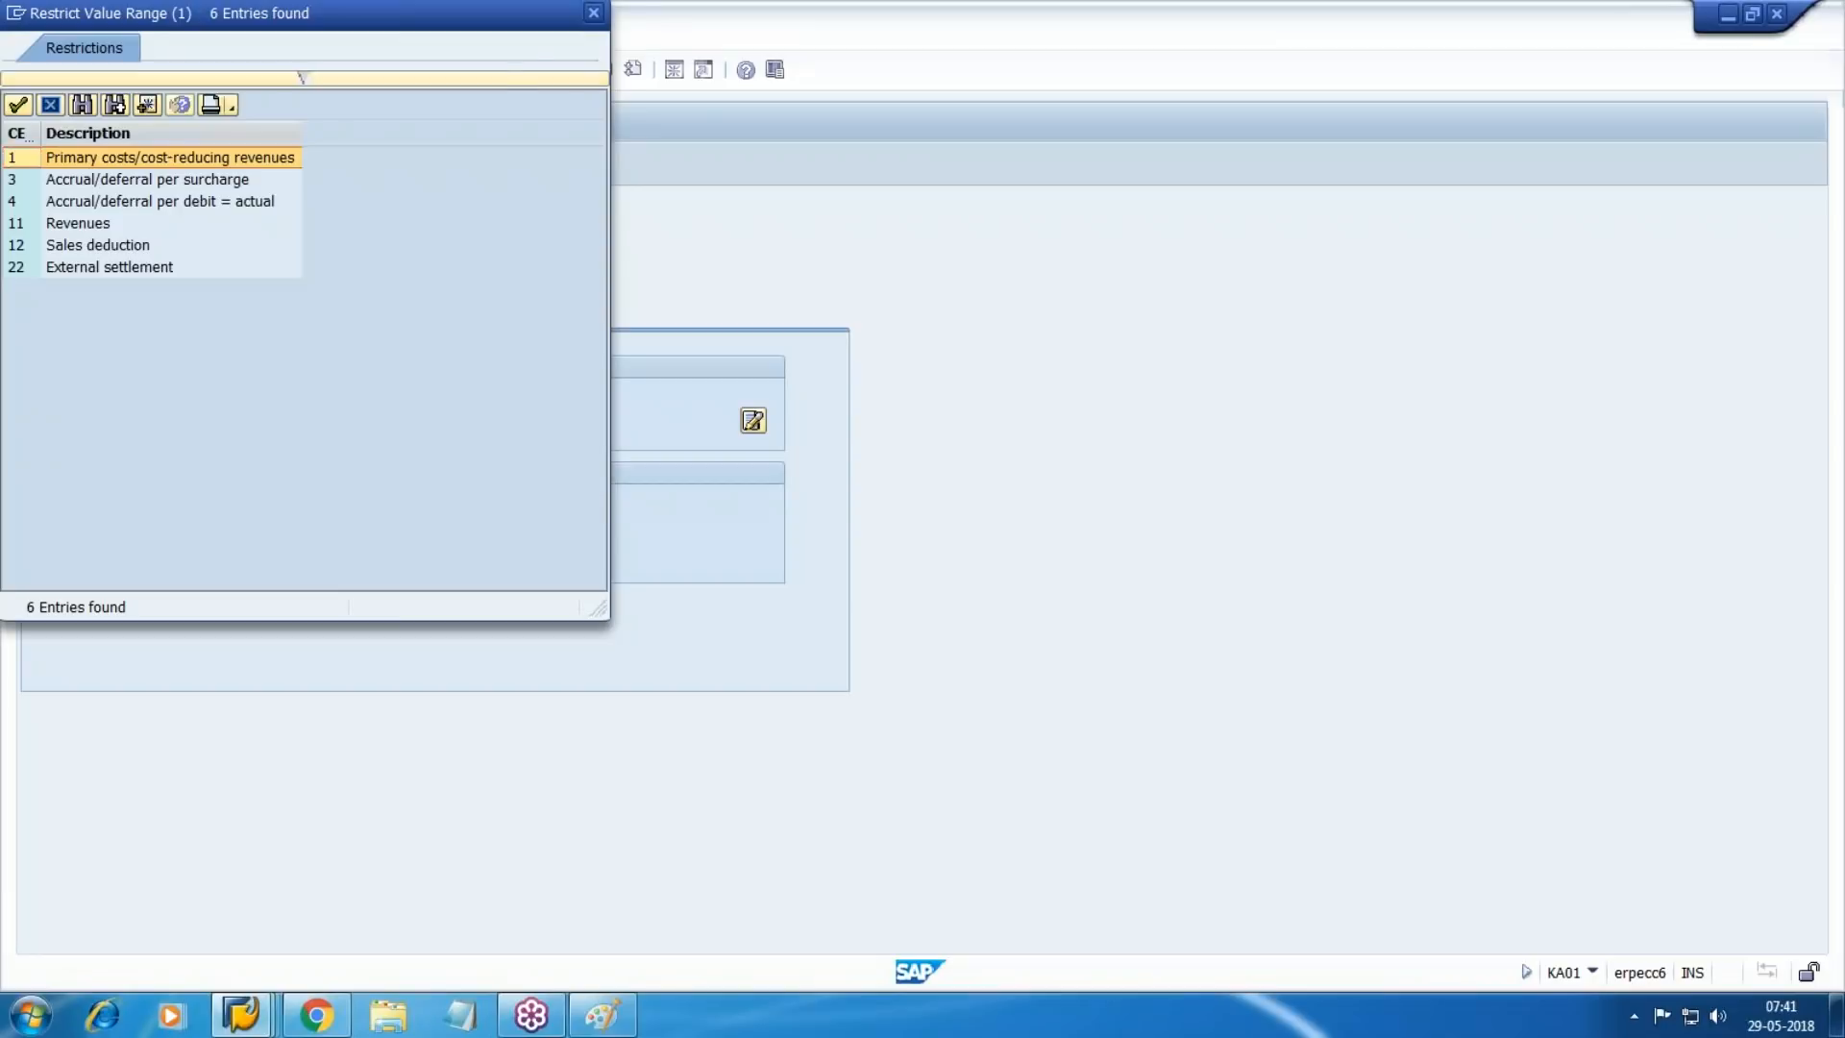
key(Return)
click(303, 69)
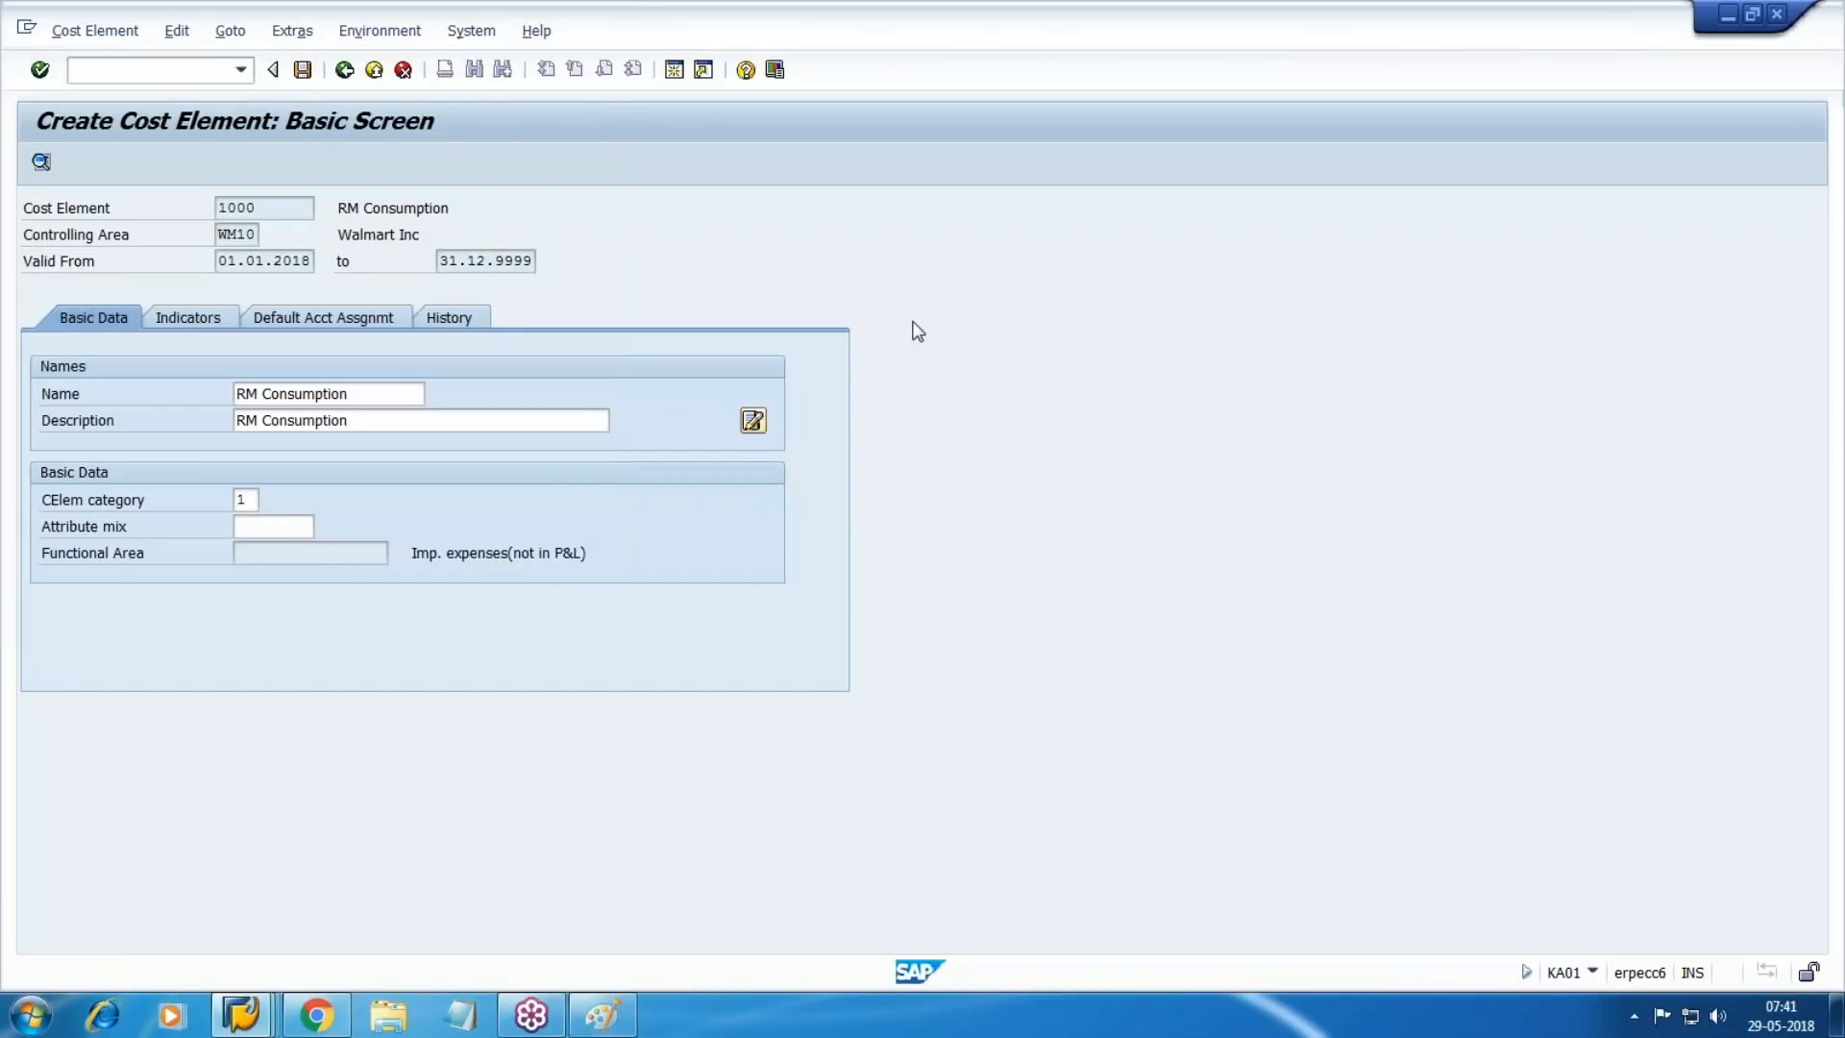
Create and save the cost element for account 1001 SFG Consumption, valid from 01.01.2018, with category 1.
double_click(274, 305)
click(646, 164)
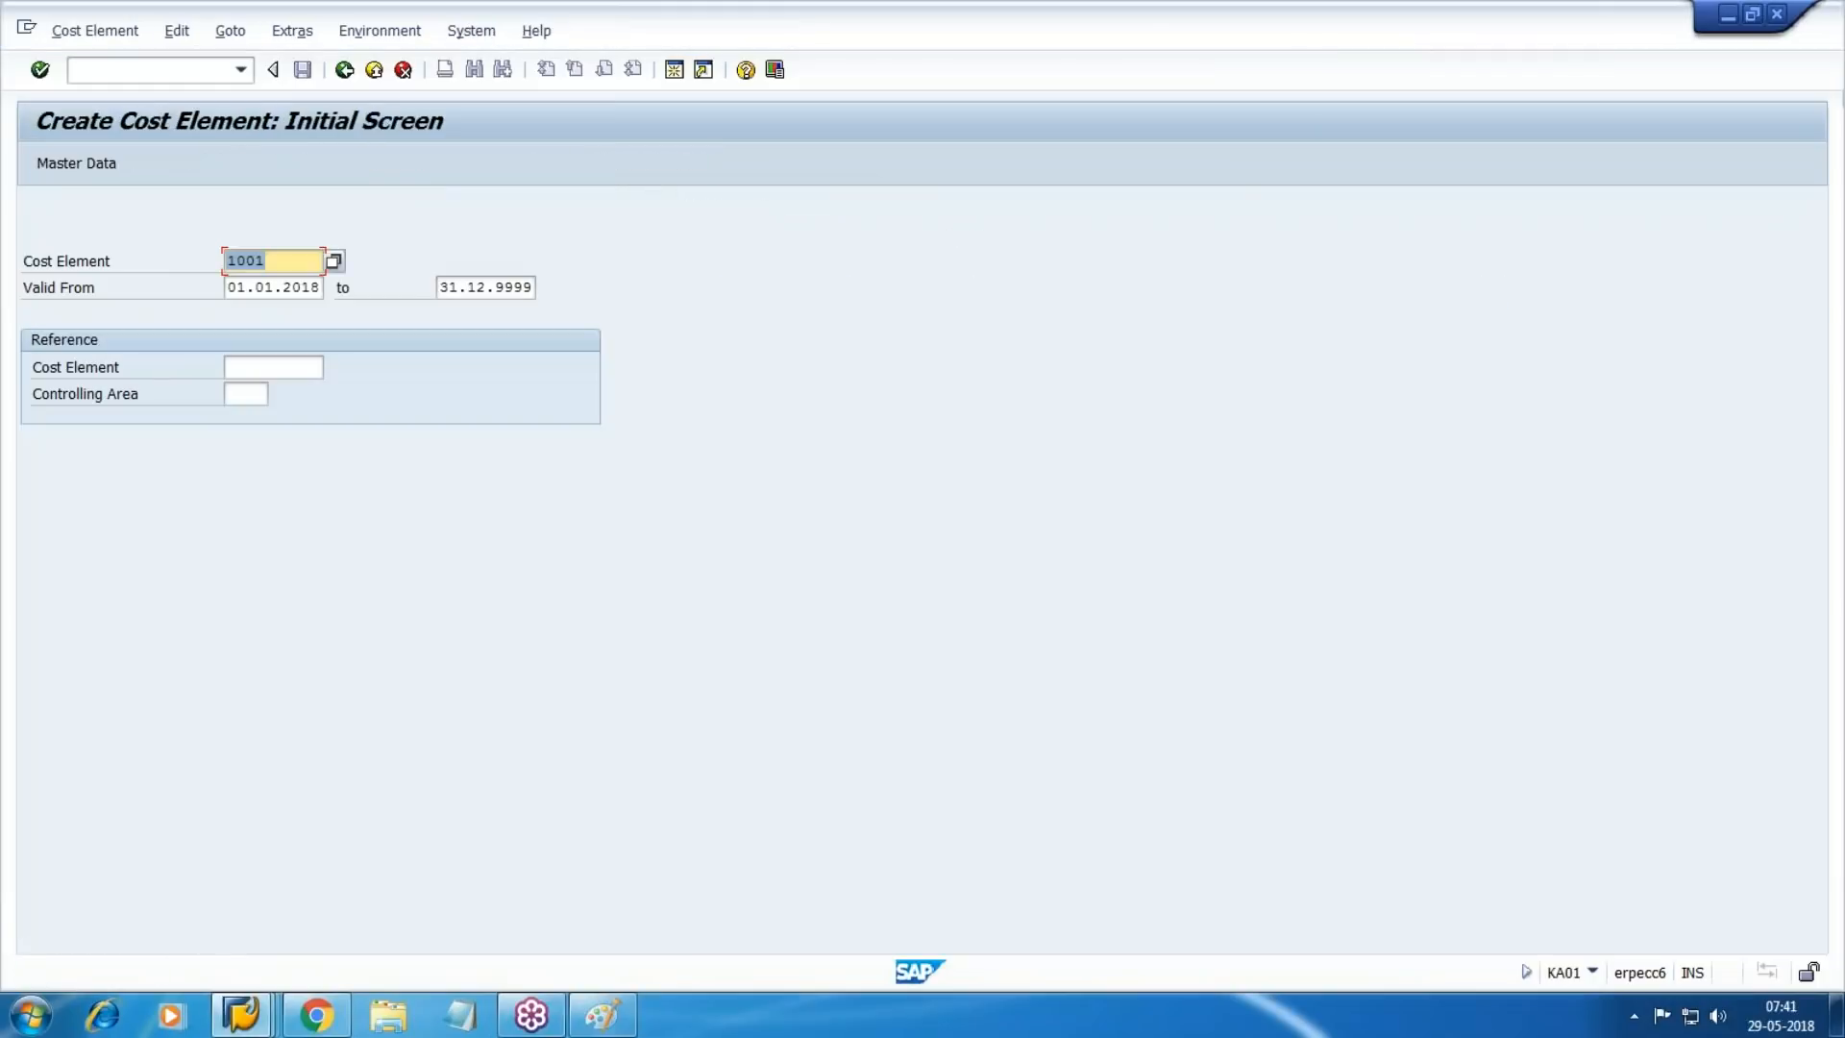
key(Return)
key(Tab)
key(Tab)
key(Tab)
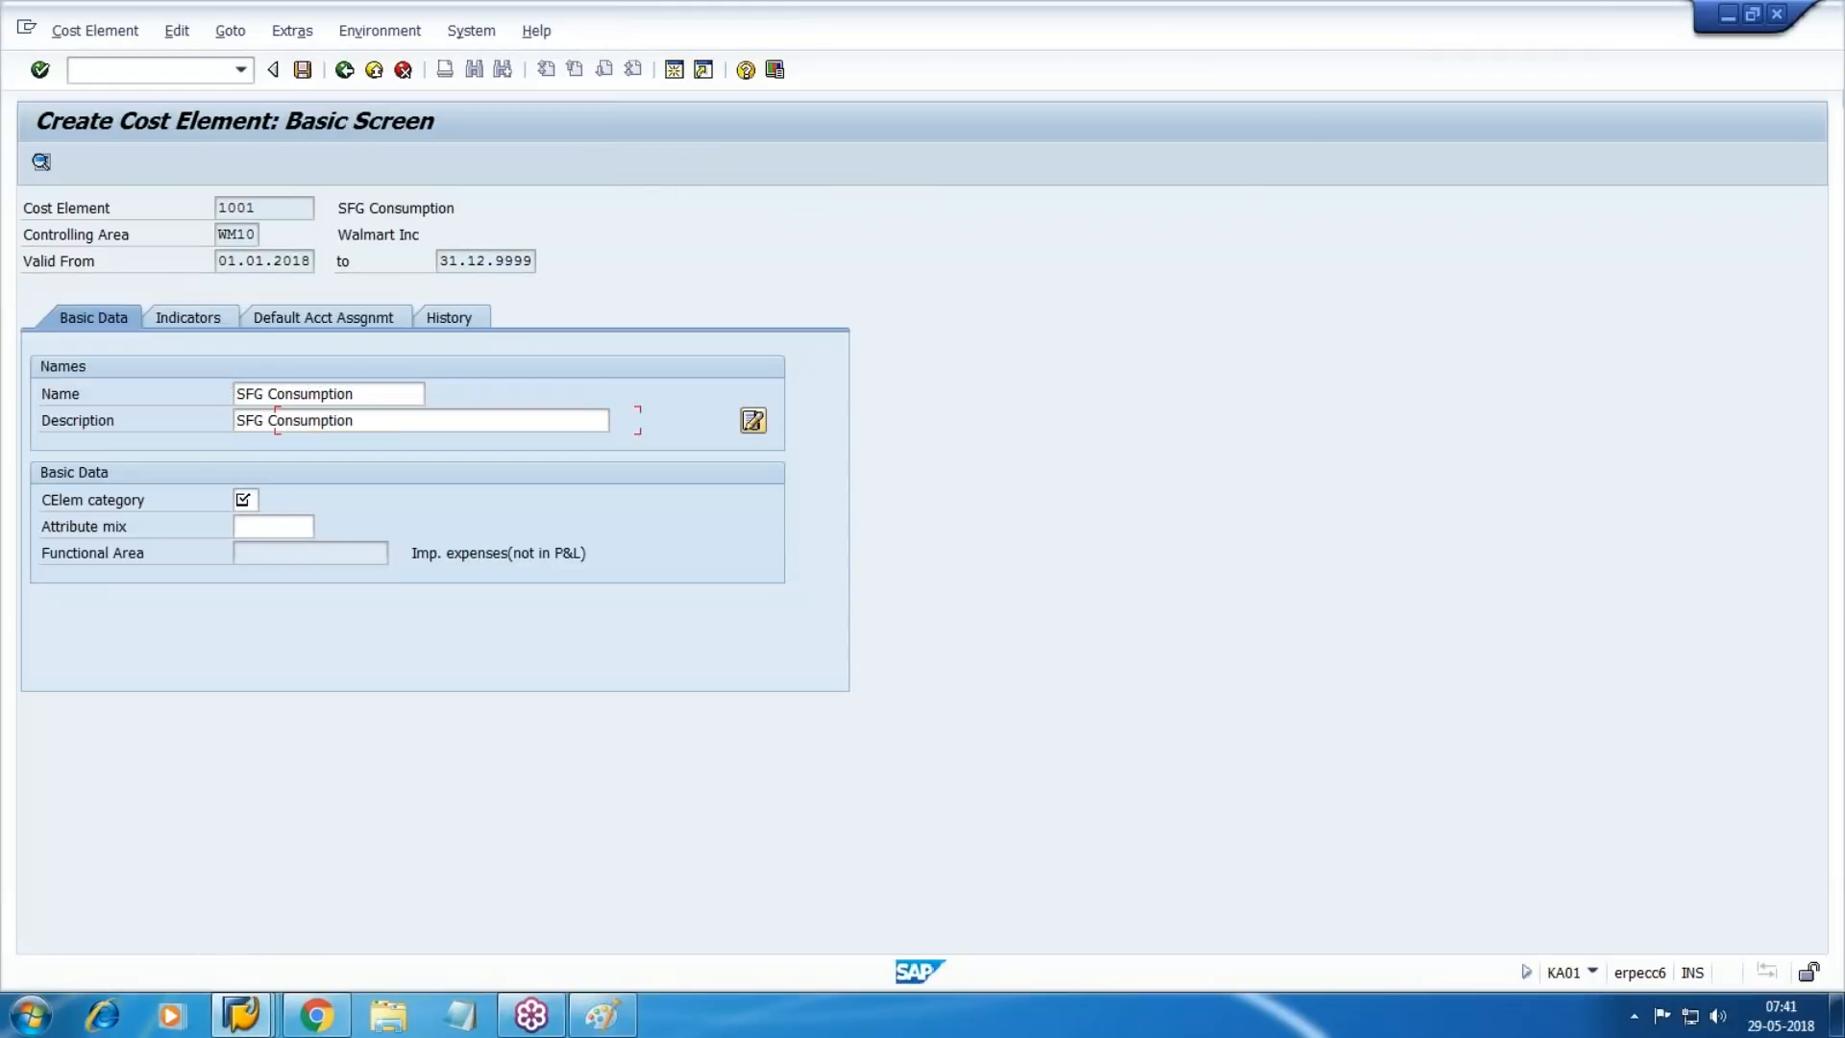
key(F4)
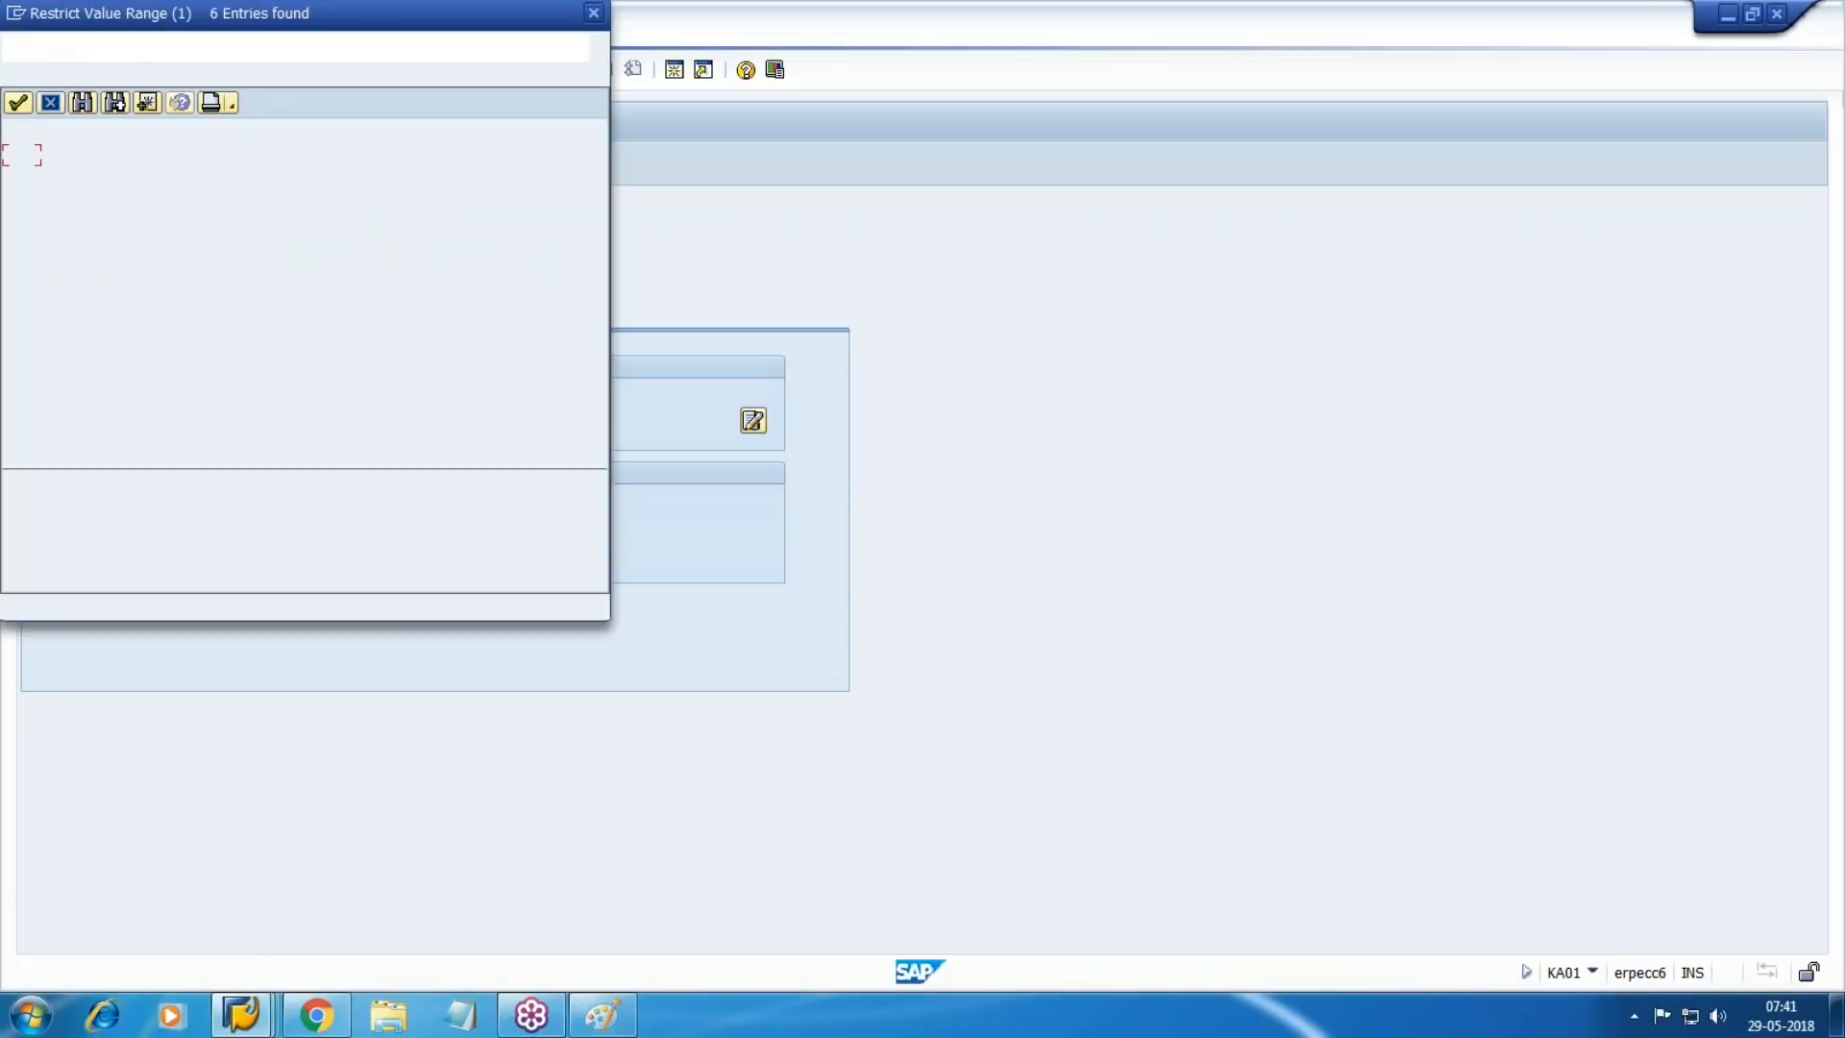
key(Return)
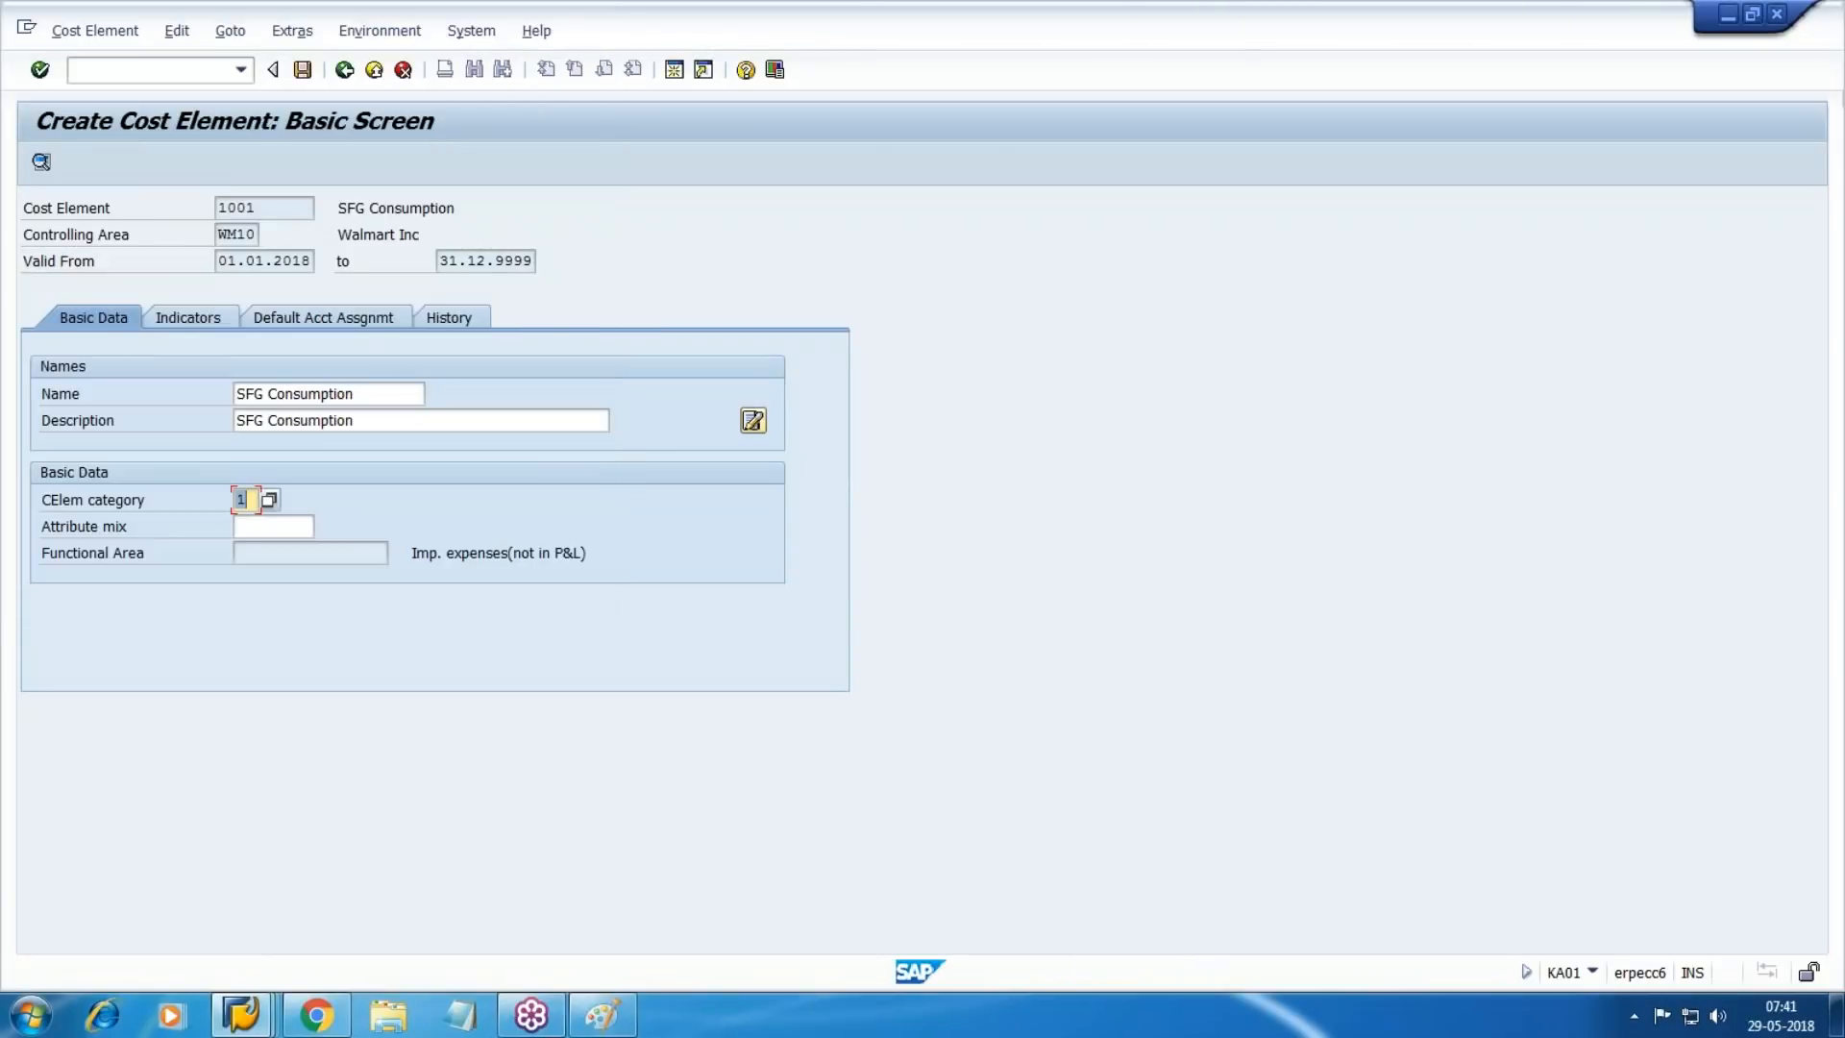
click(302, 70)
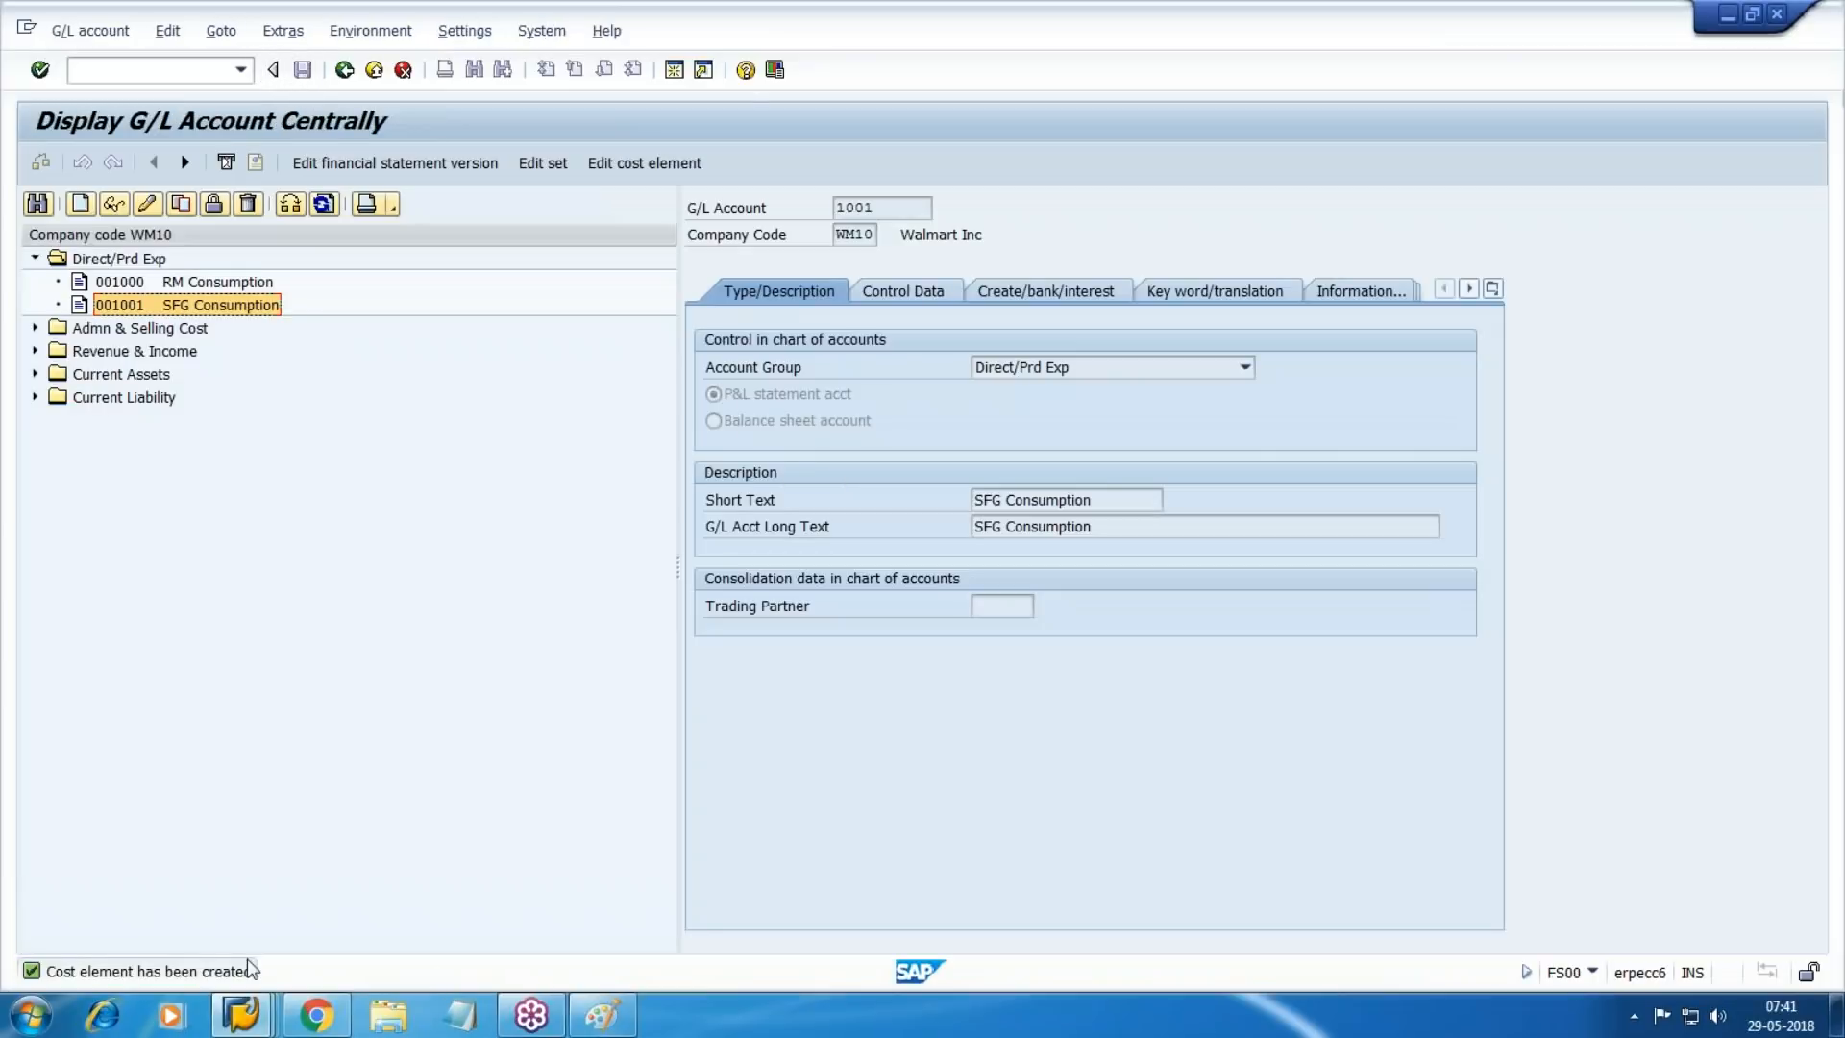
Switch to the Data Browser session, go back to its initial screen, and open the selection for table CSKA.
click(243, 1016)
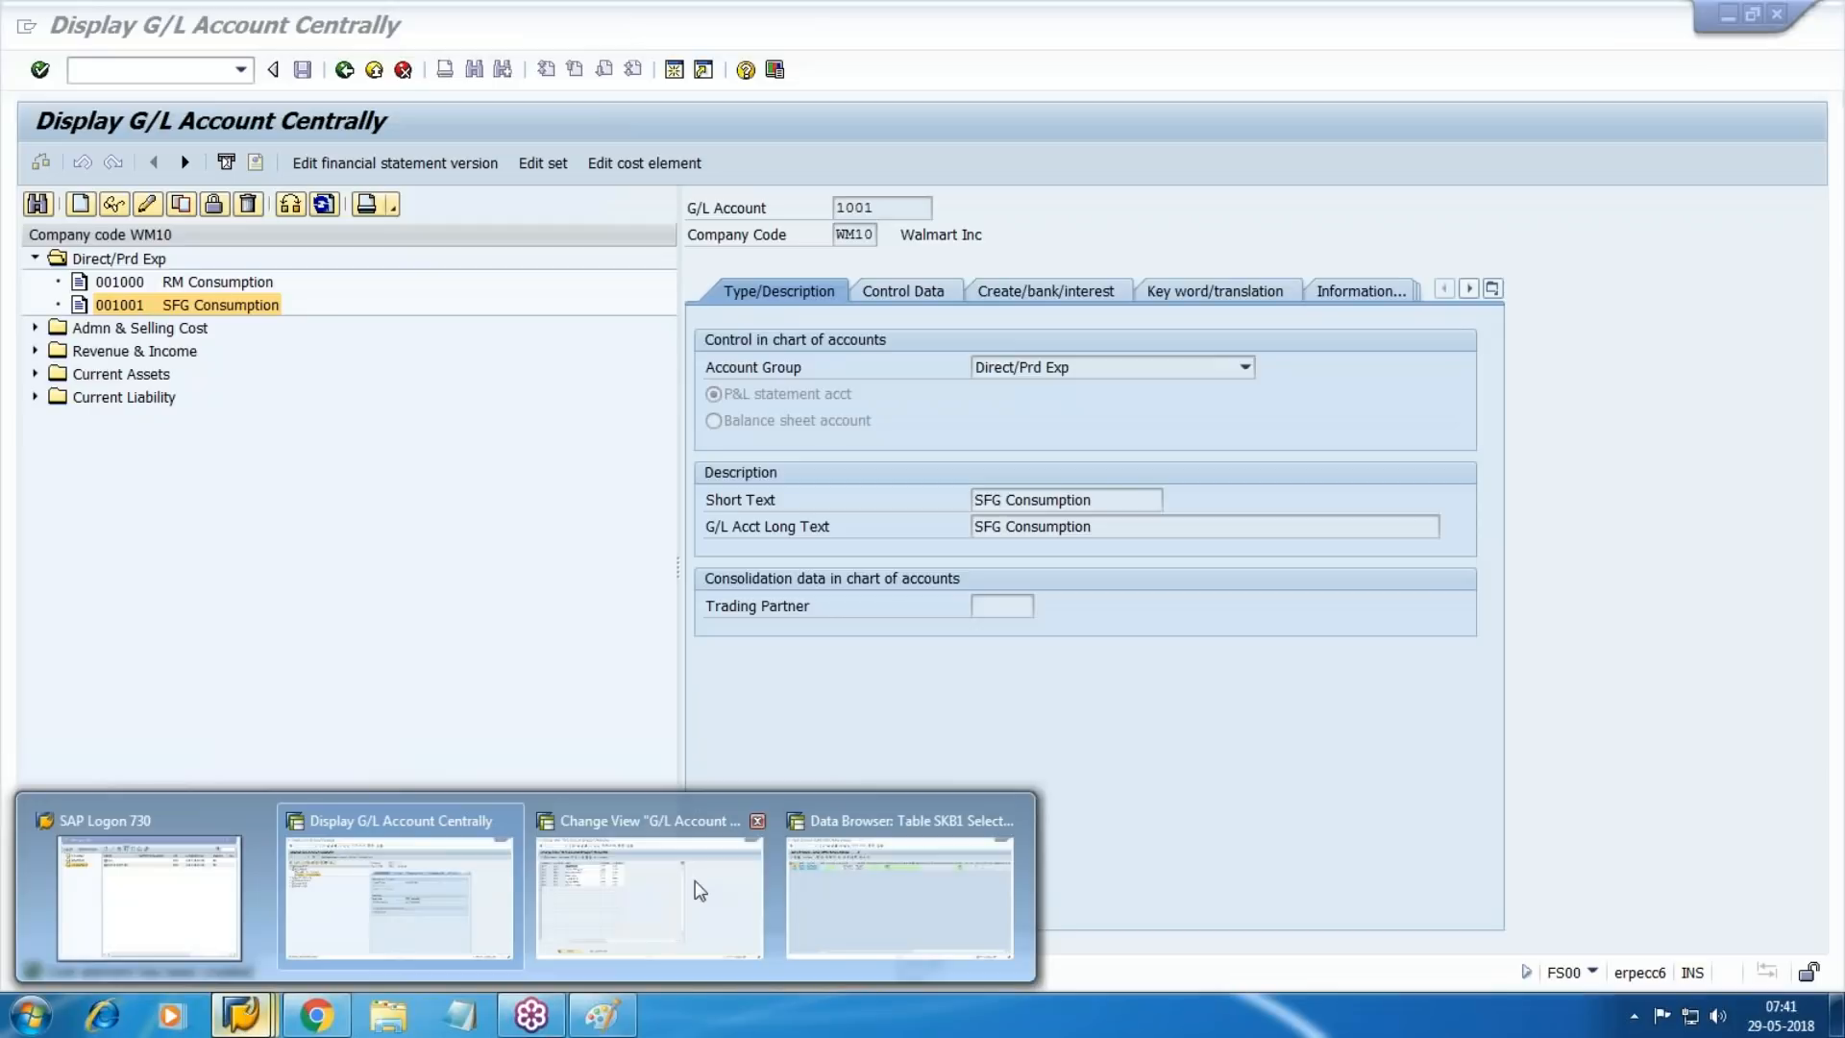
click(821, 889)
click(343, 70)
click(343, 70)
text(cska)
key(Return)
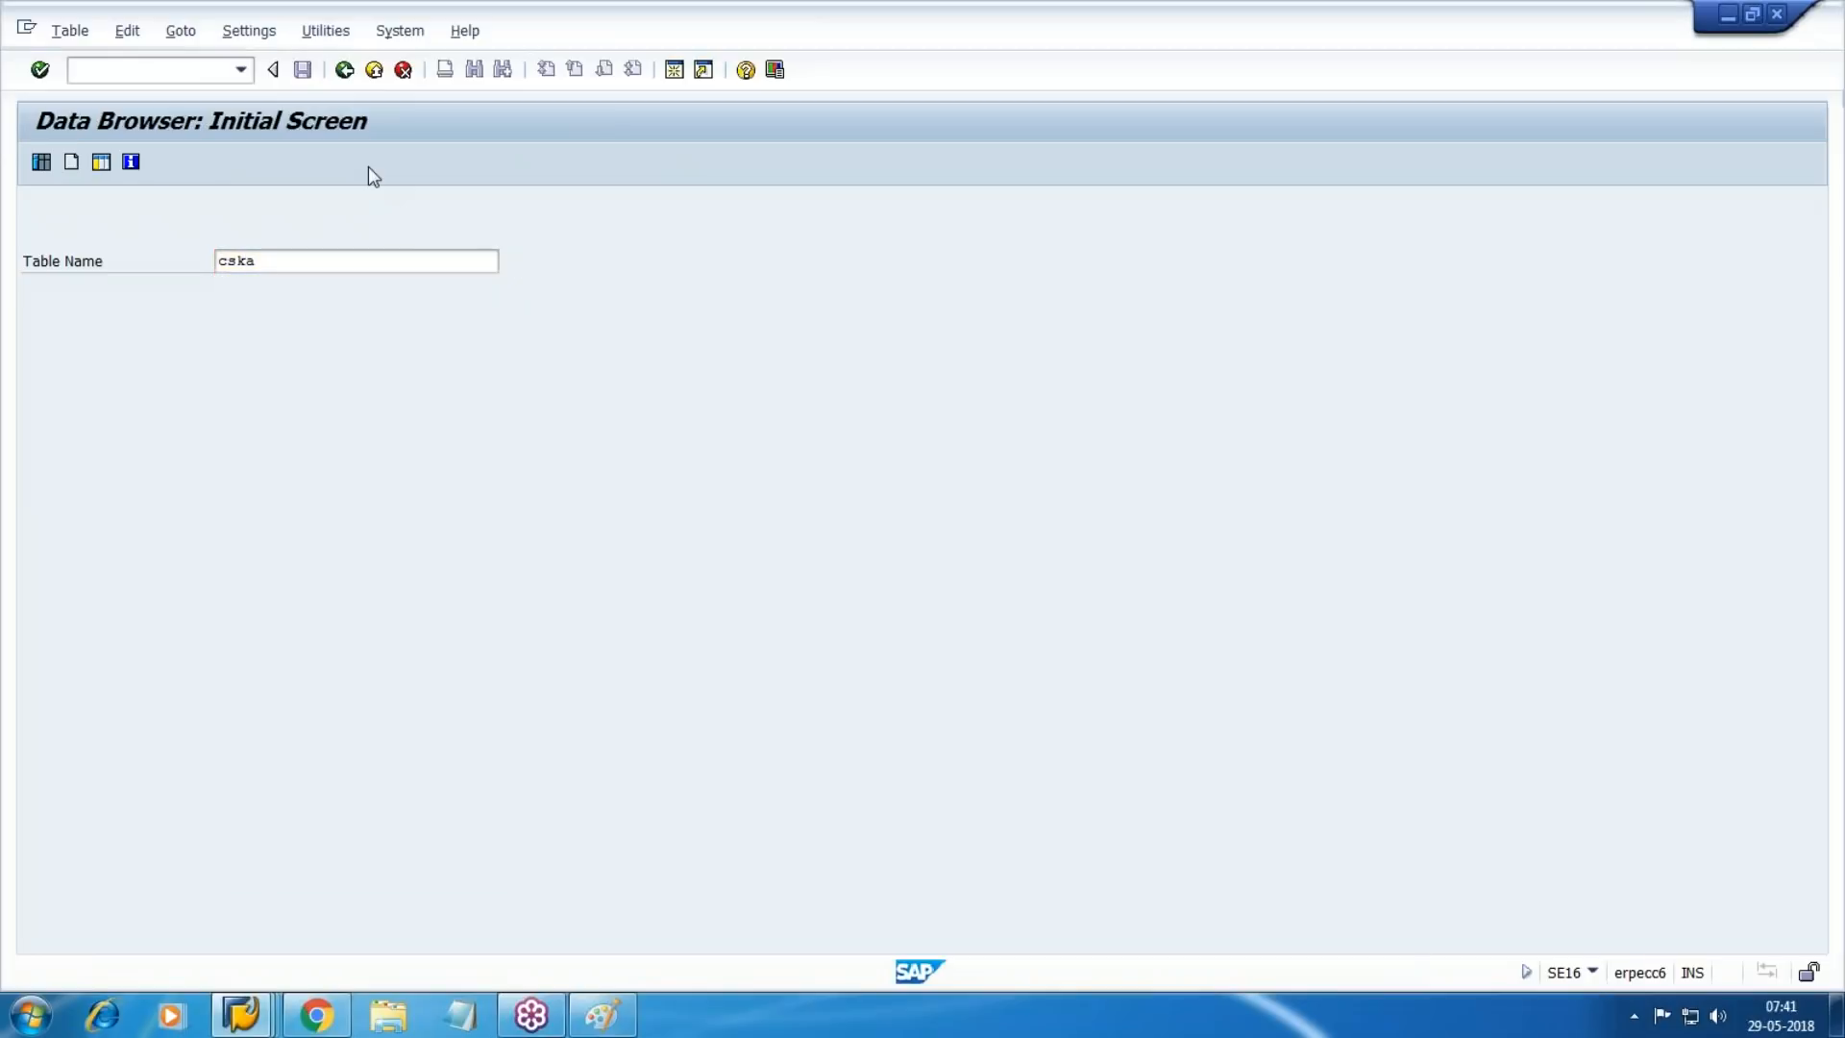
List the CSKA entries for chart of accounts WM10 and cost elements 1000 to 1001.
text(wm10)
key(Tab)
key(Tab)
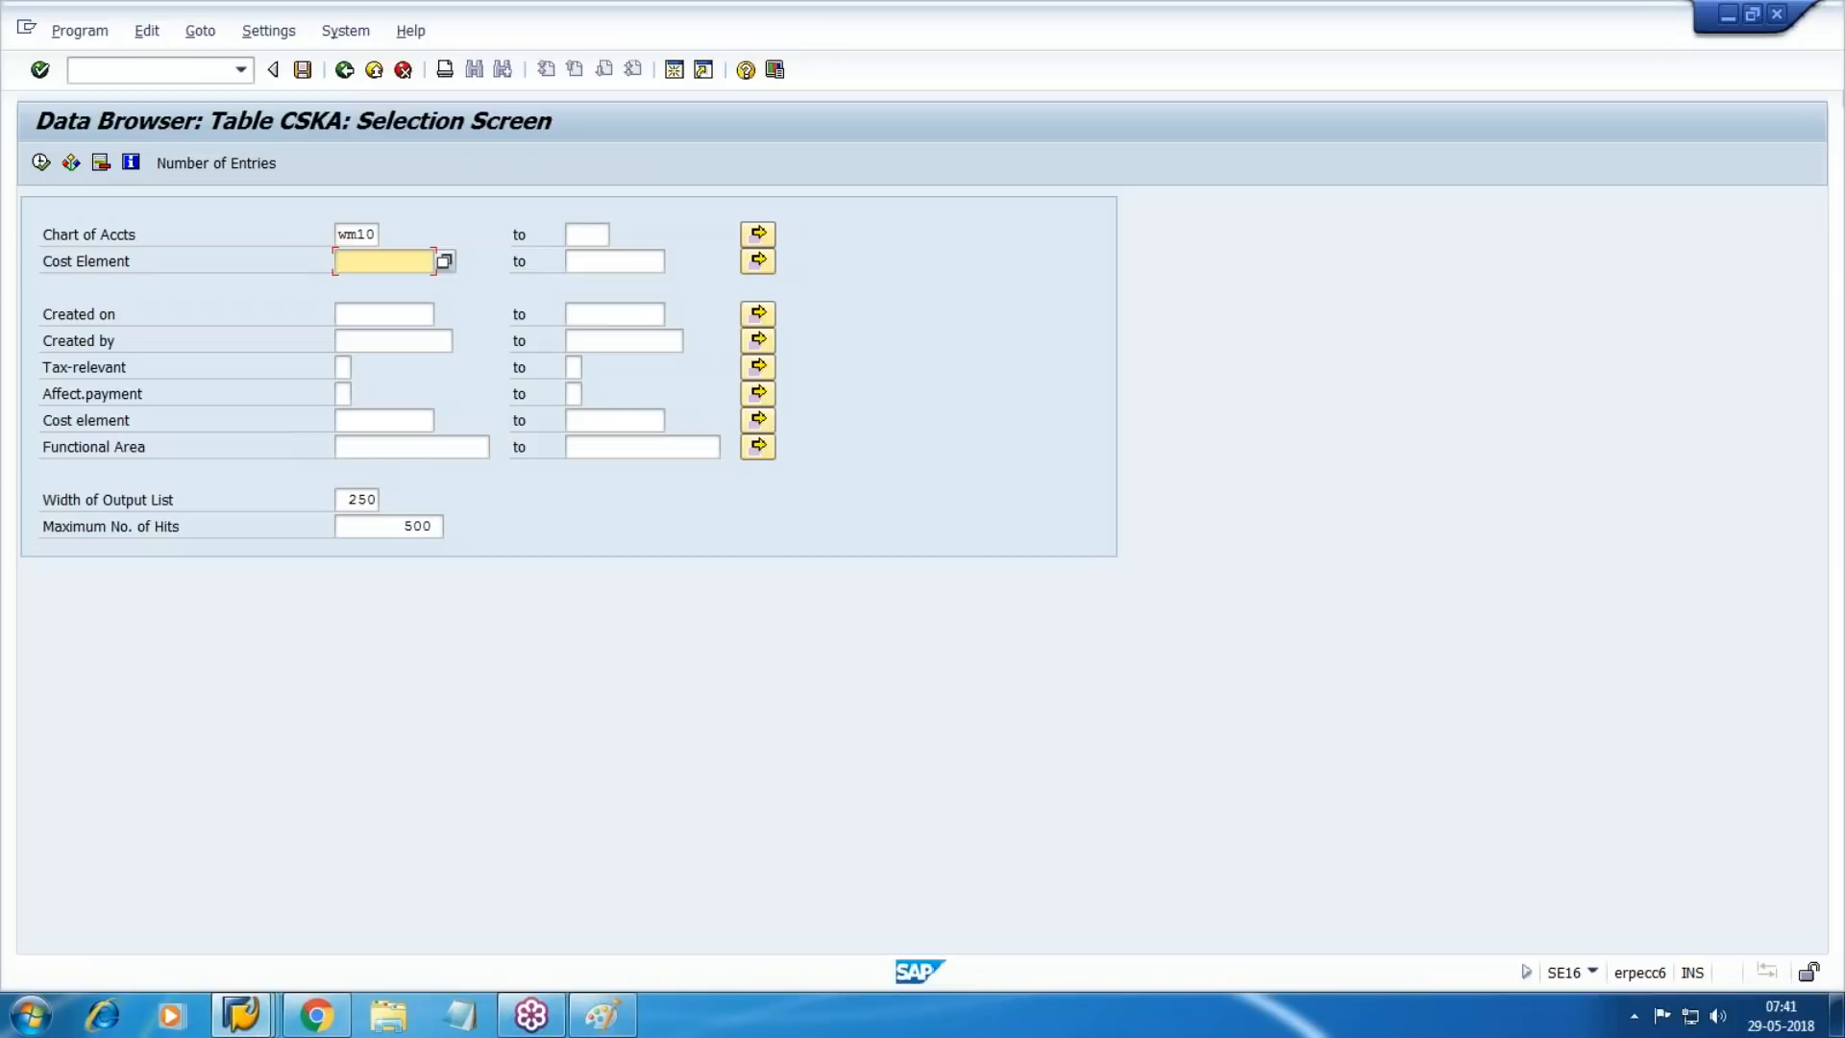
text(1000)
key(Tab)
text(1001)
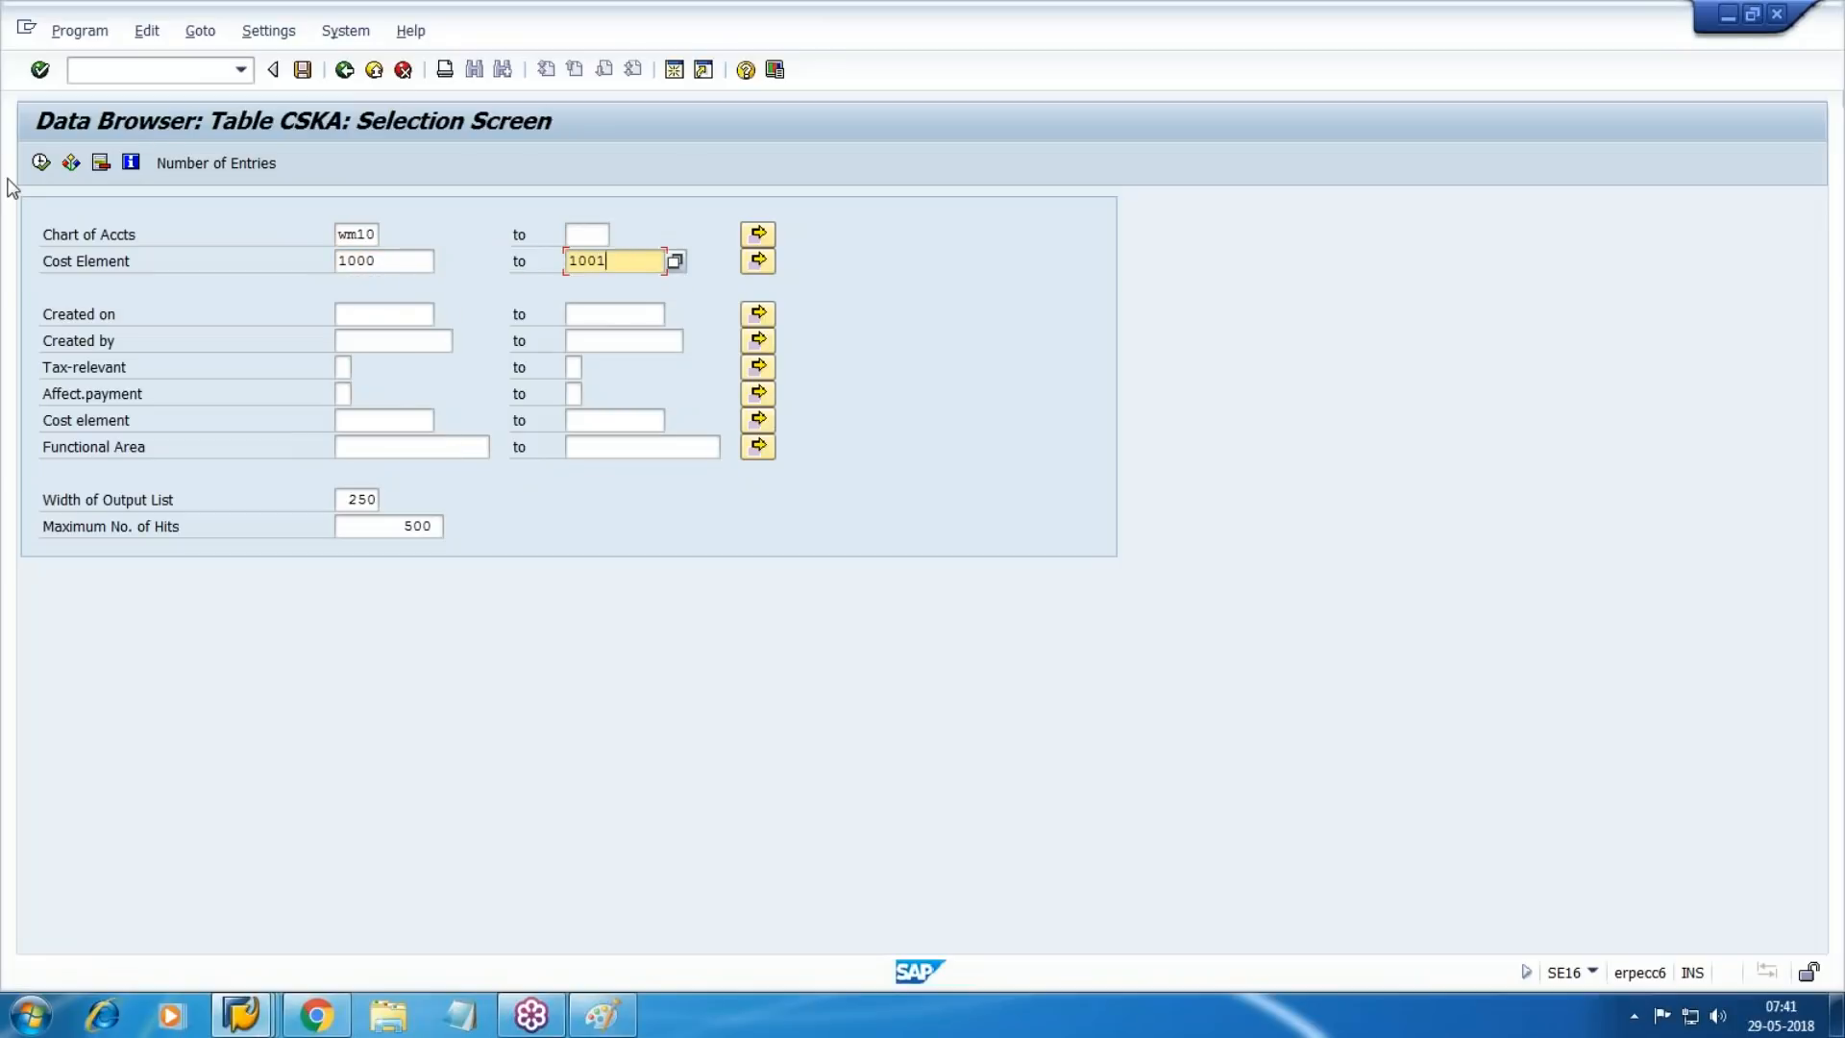
click(40, 161)
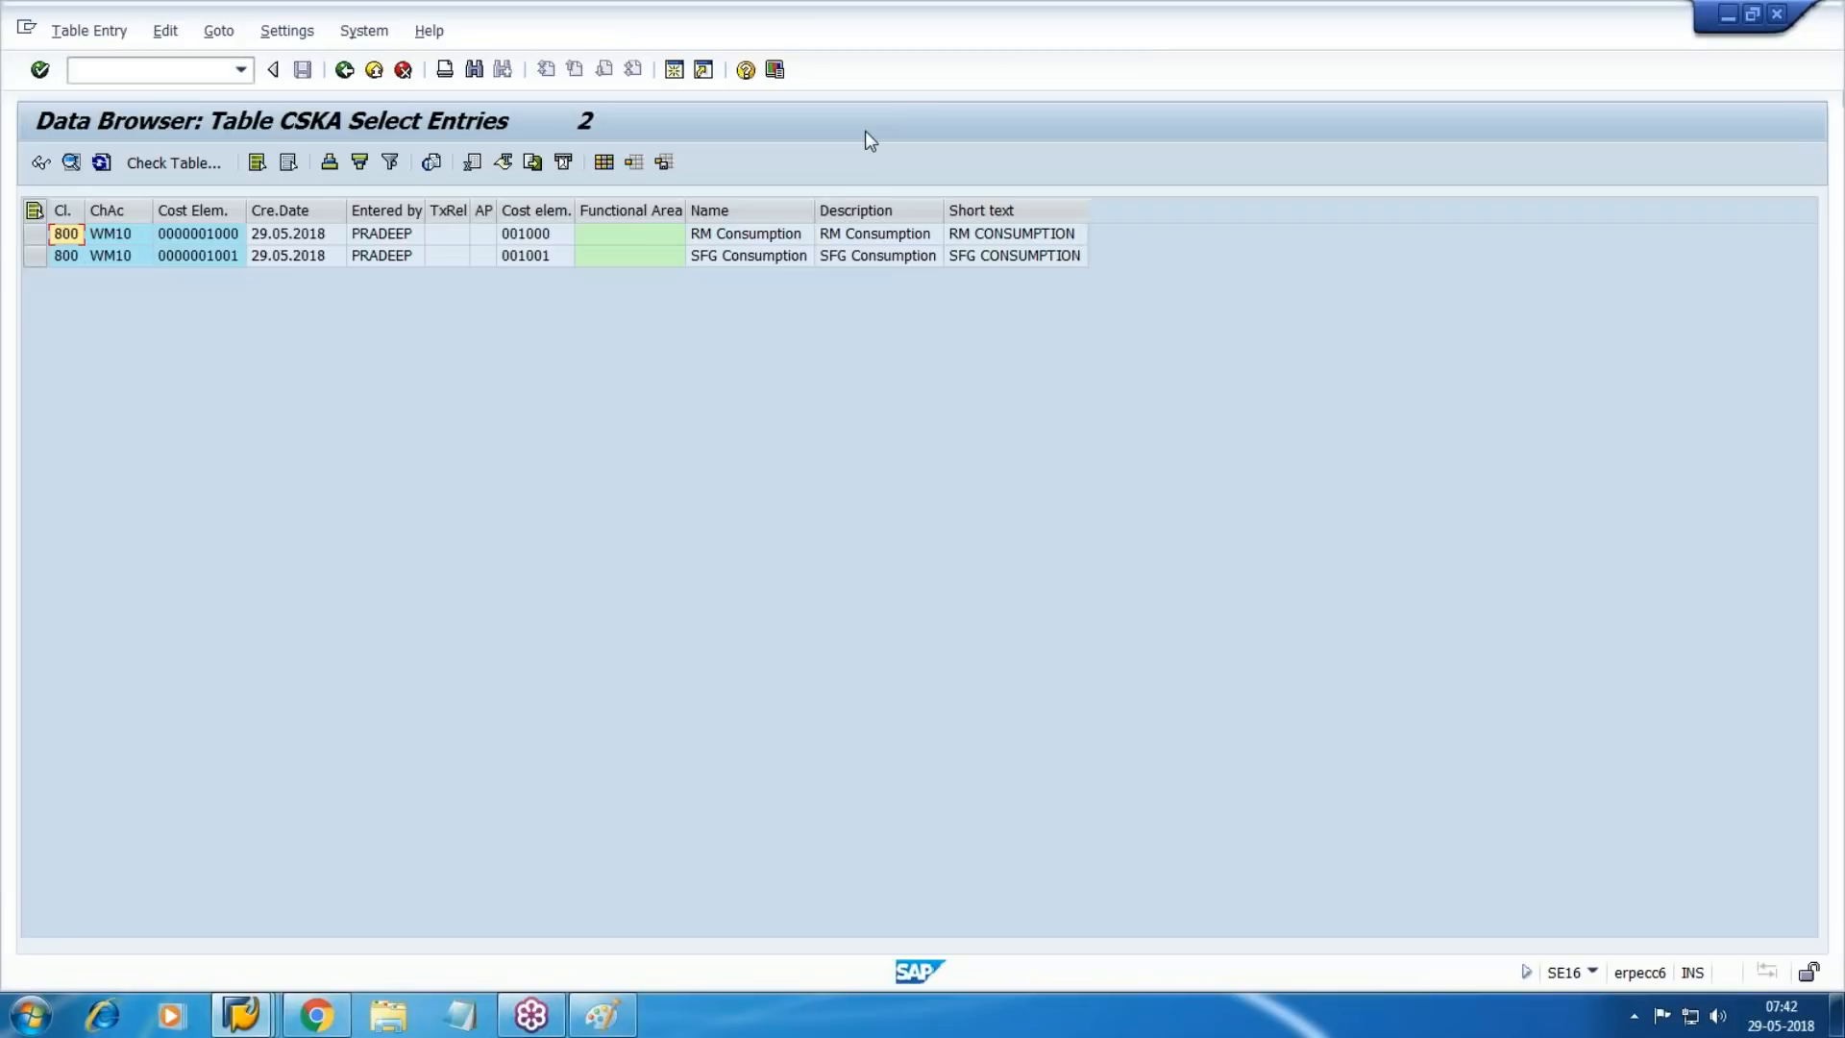
click(1829, 302)
click(1702, 352)
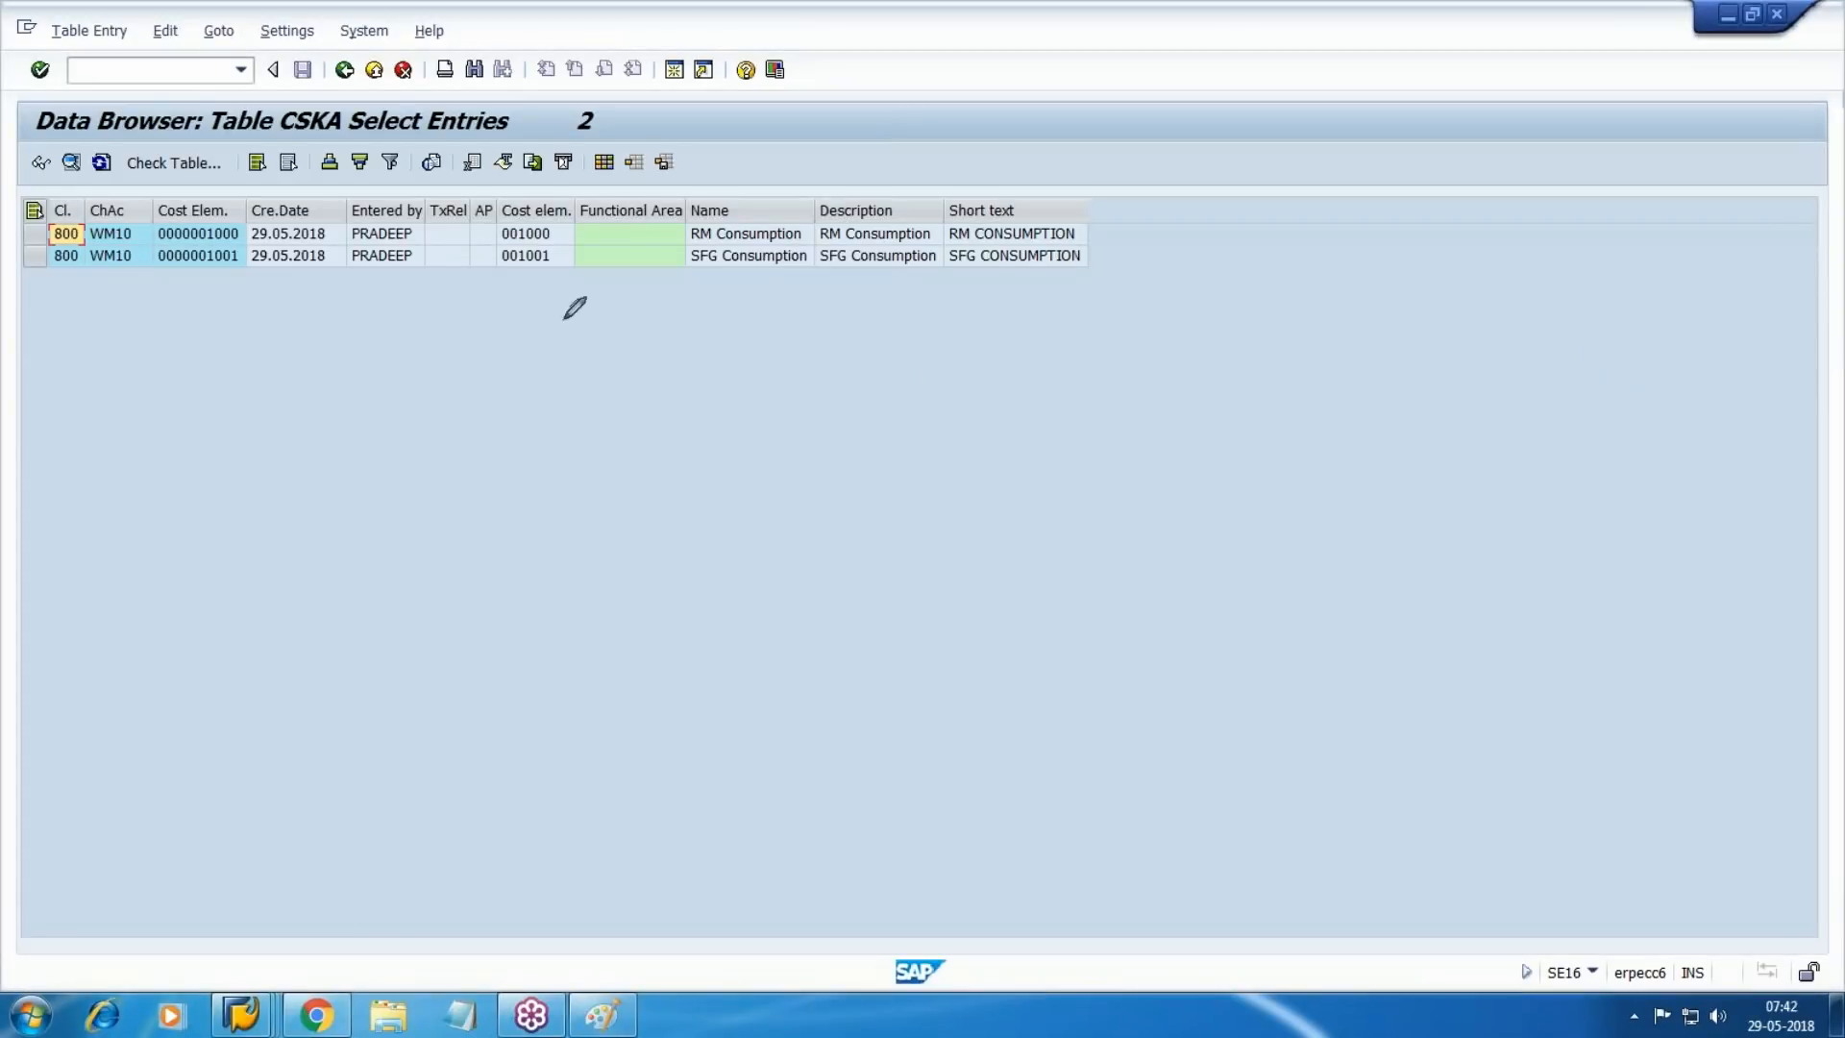
mouse_move(589, 188)
mouse_down()
mouse_move(484, 259)
mouse_move(567, 178)
mouse_move(602, 238)
mouse_up()
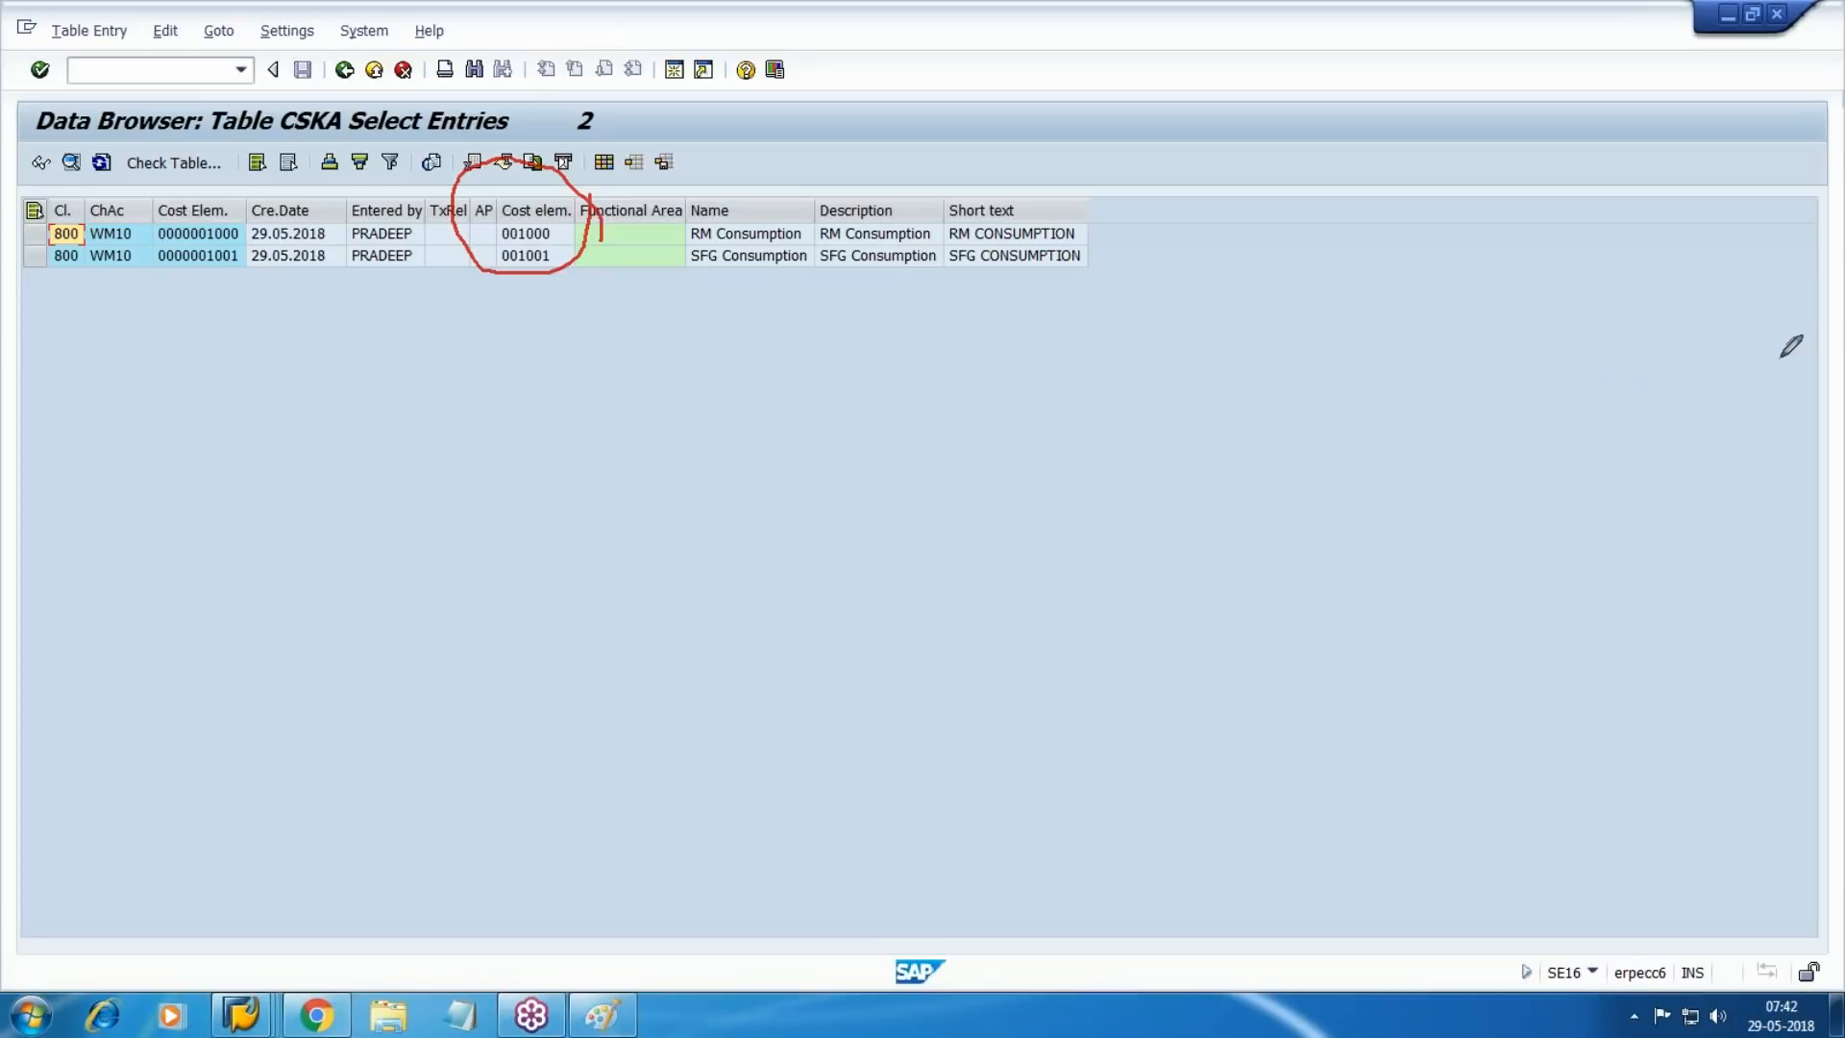
click(1714, 441)
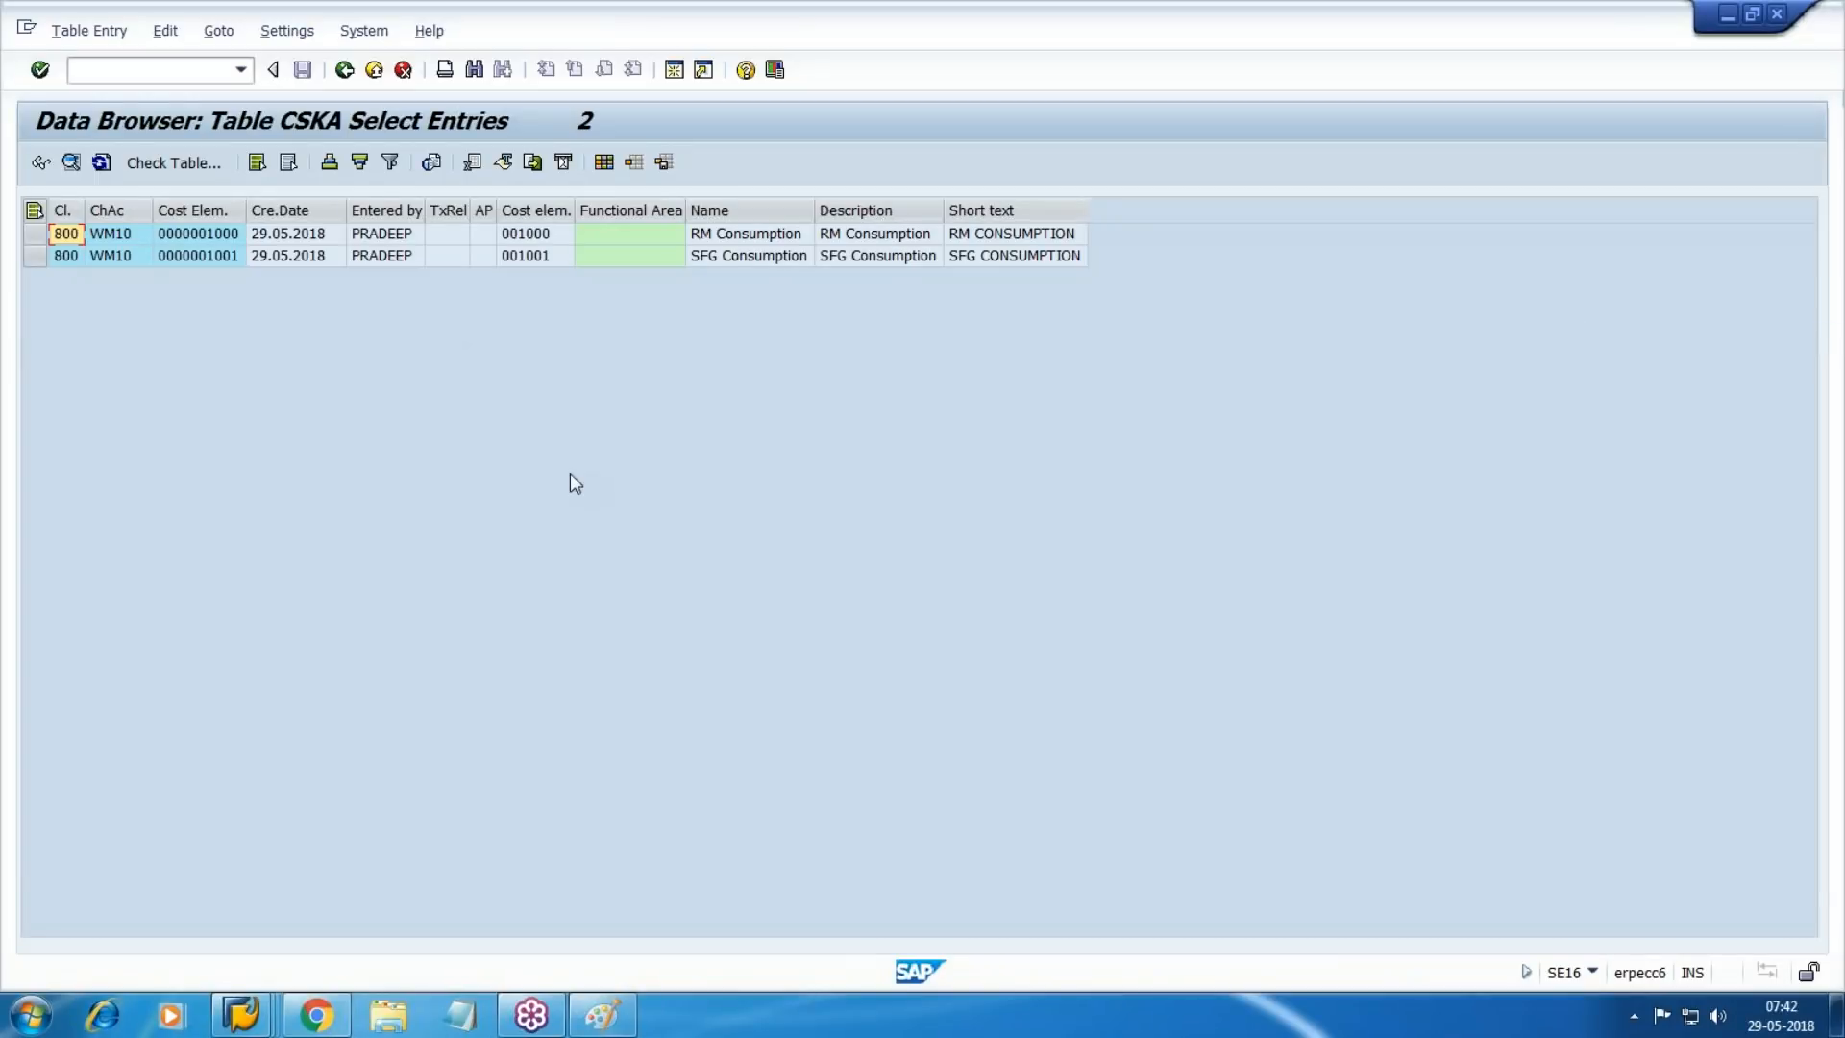
Return to the Data Browser's initial screen and open the selection for table CSKB.
key(F3)
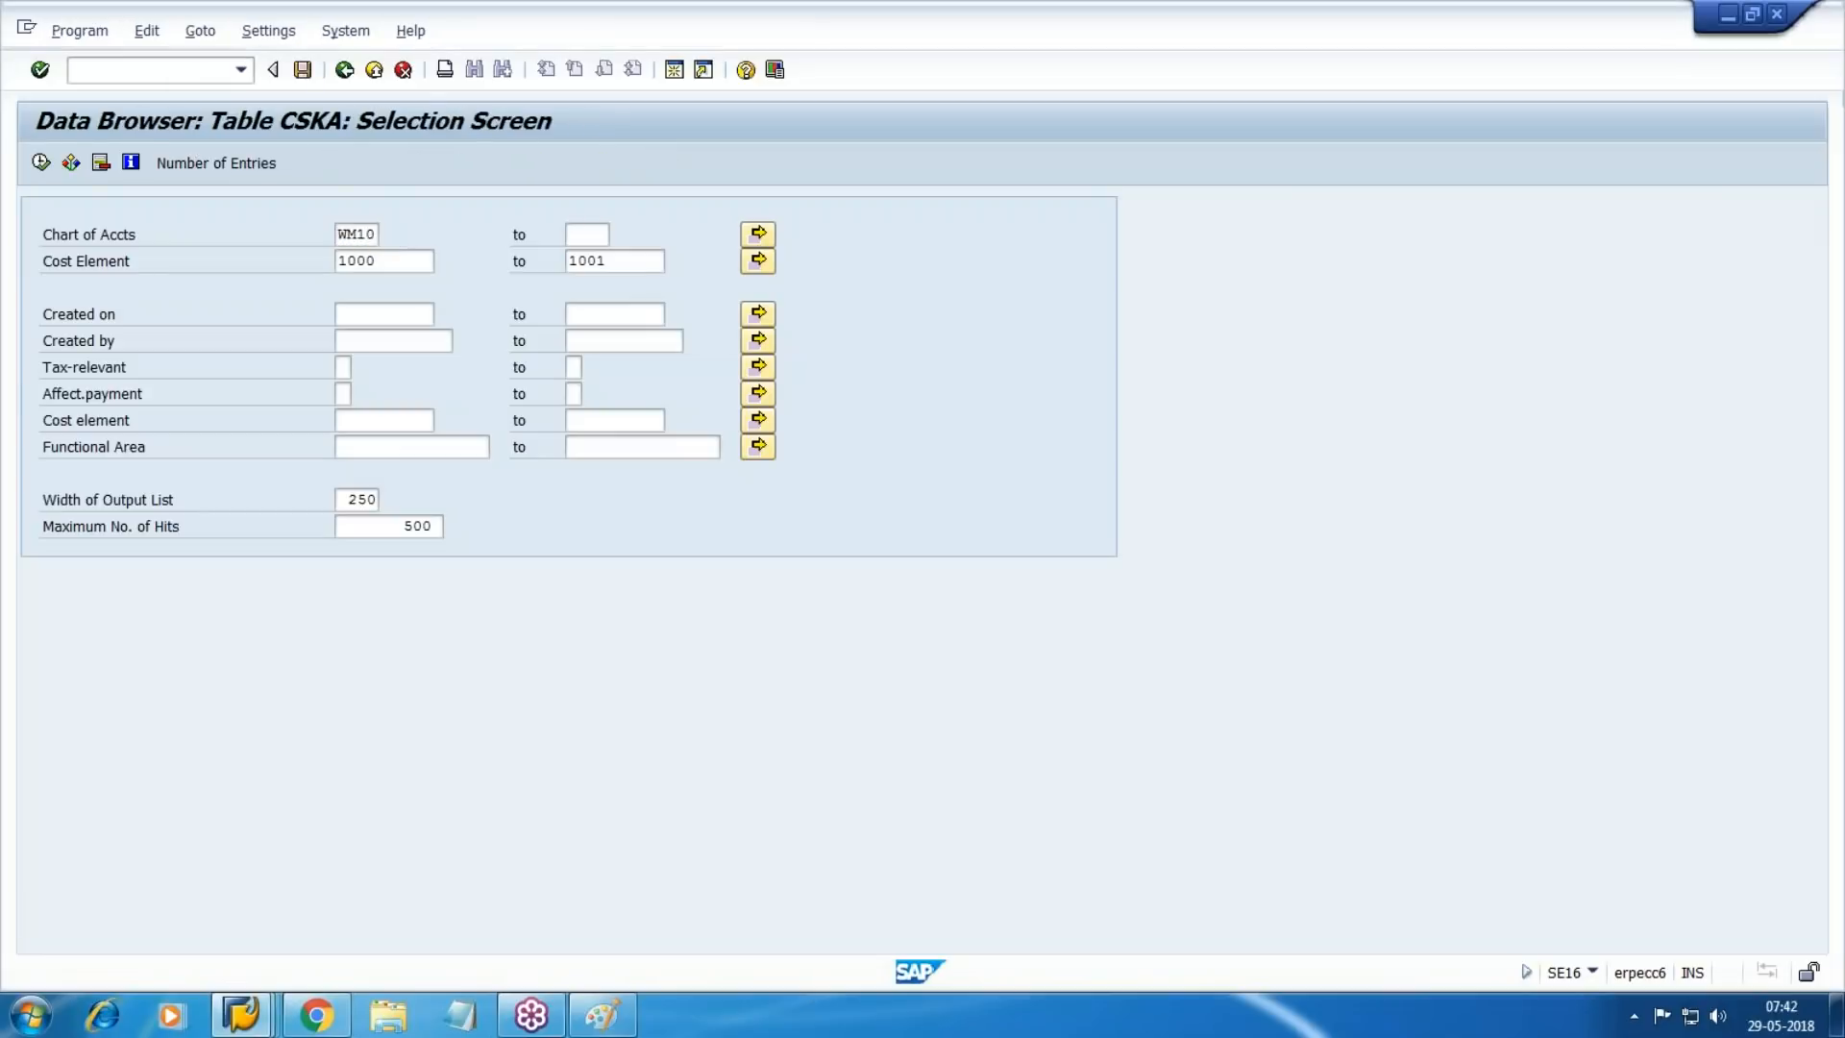
key(F3)
text(cskb)
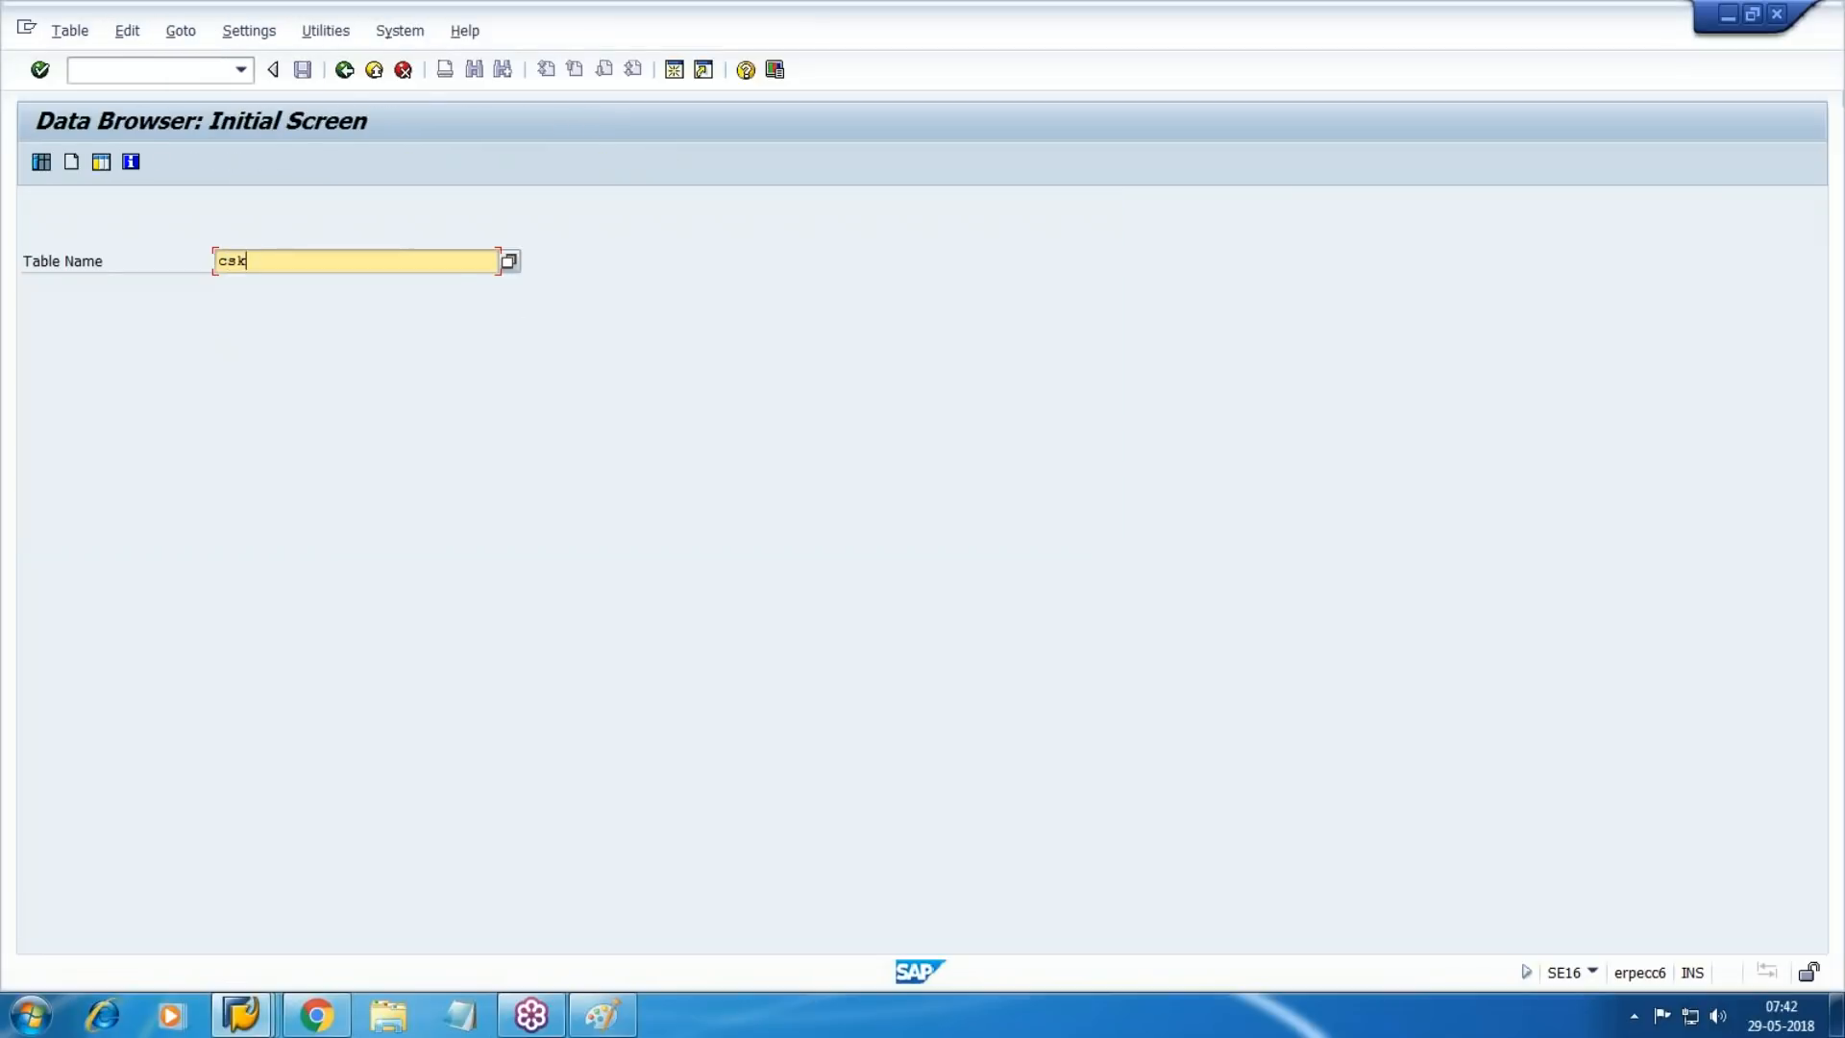
key(Return)
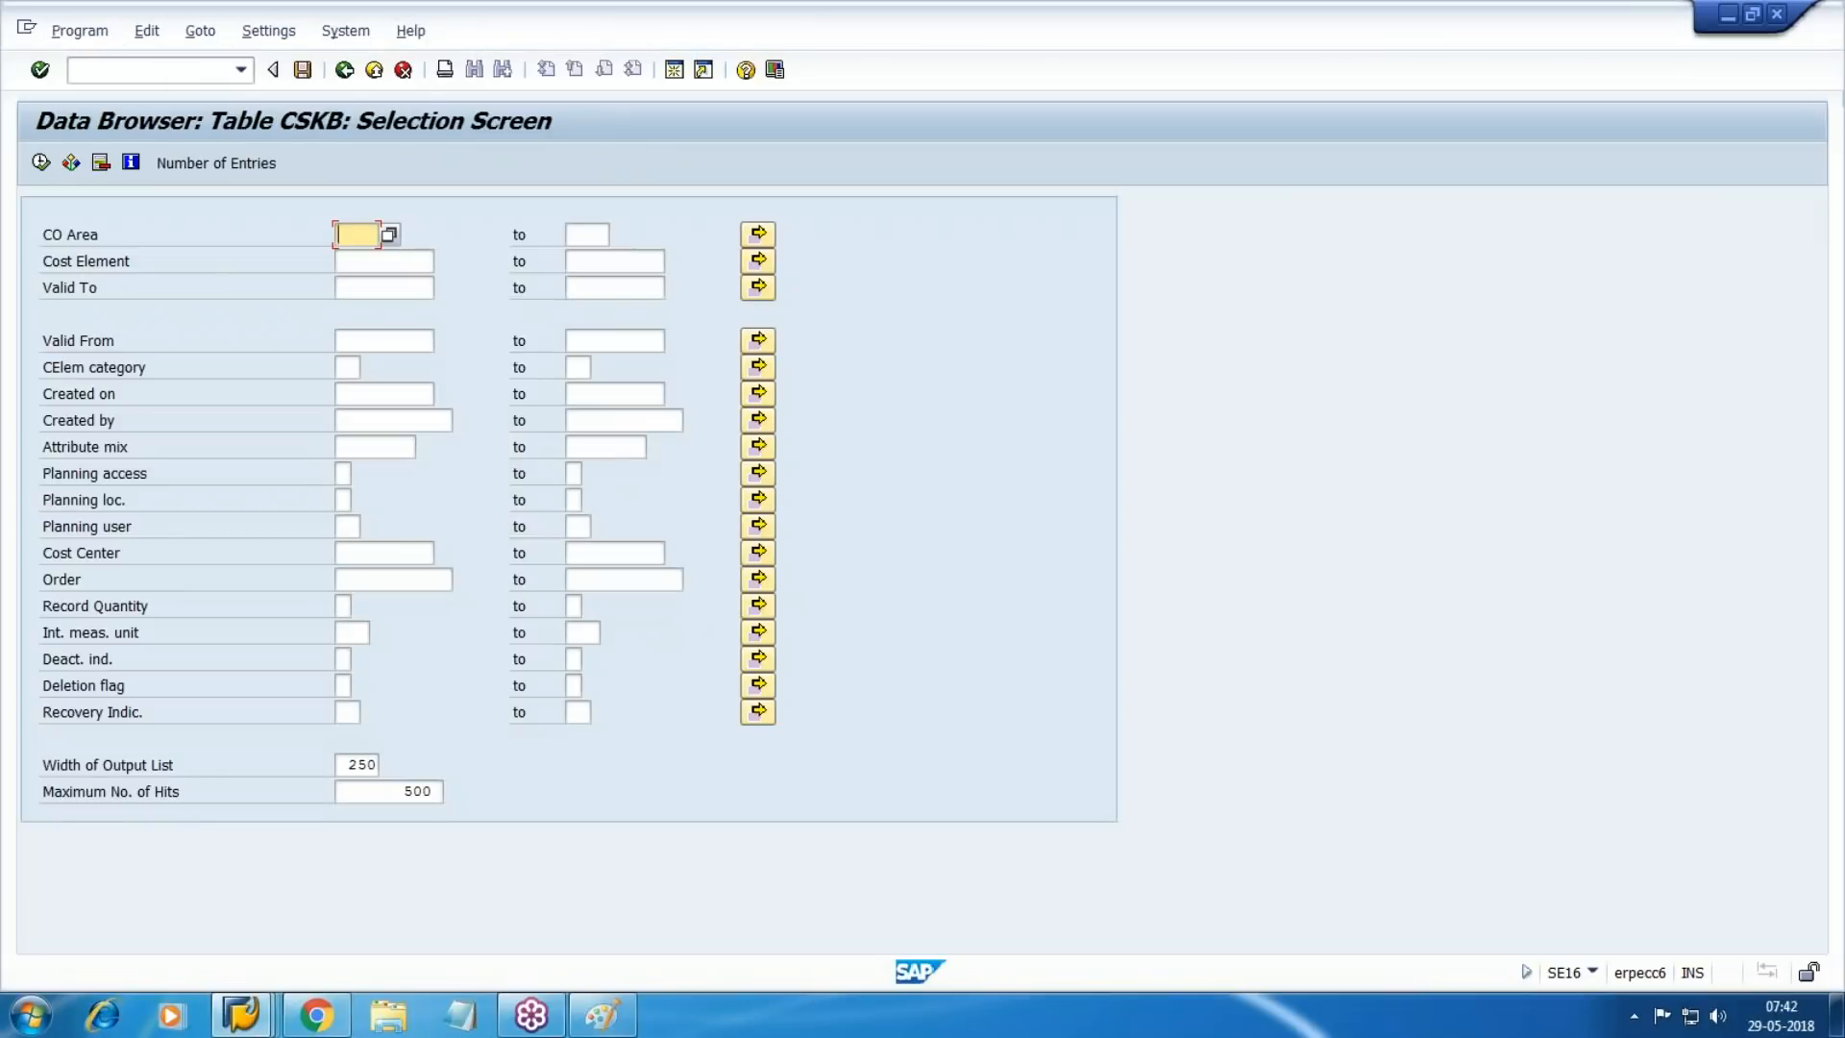
List the CSKB entries for controlling area WM10 and cost elements 1000 to 1001.
text(wm10)
key(Tab)
text(1000)
key(Tab)
text(1001)
click(41, 167)
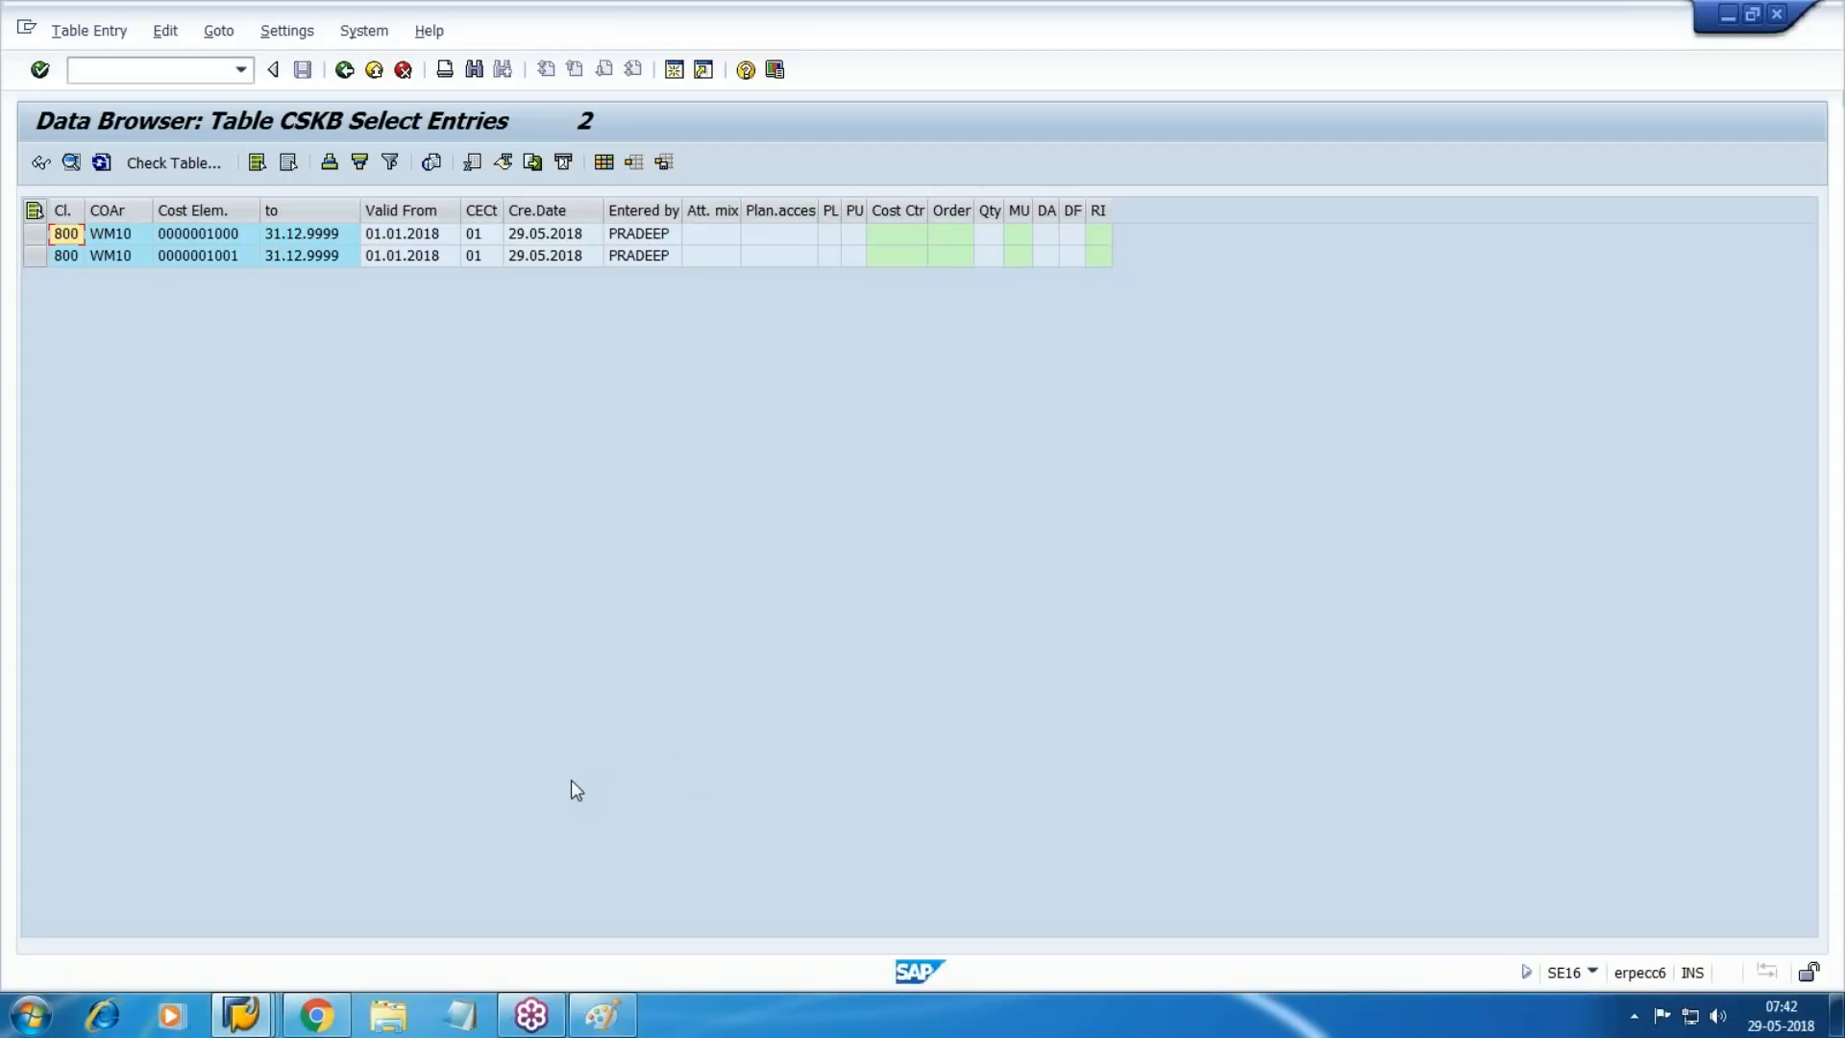
Switch back to the Display G/L Account Centrally session.
mouse_move(242, 1014)
click(388, 946)
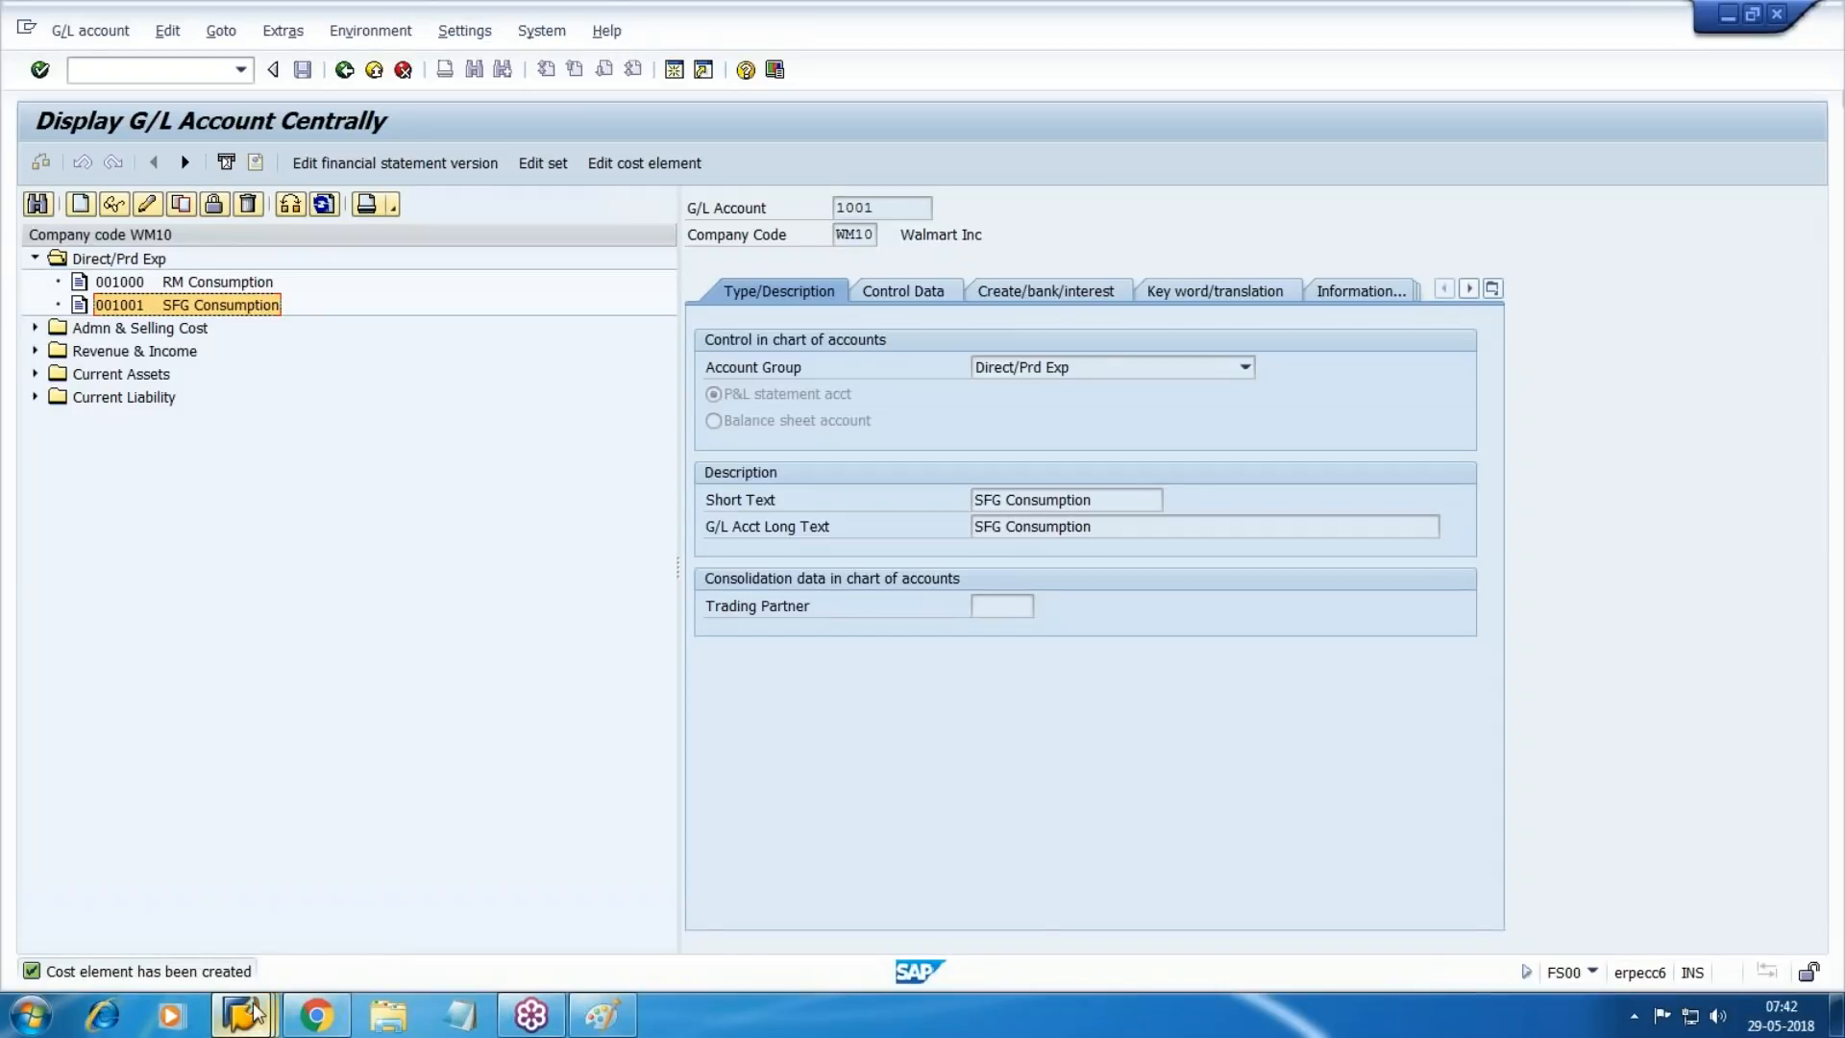
mouse_move(252, 1013)
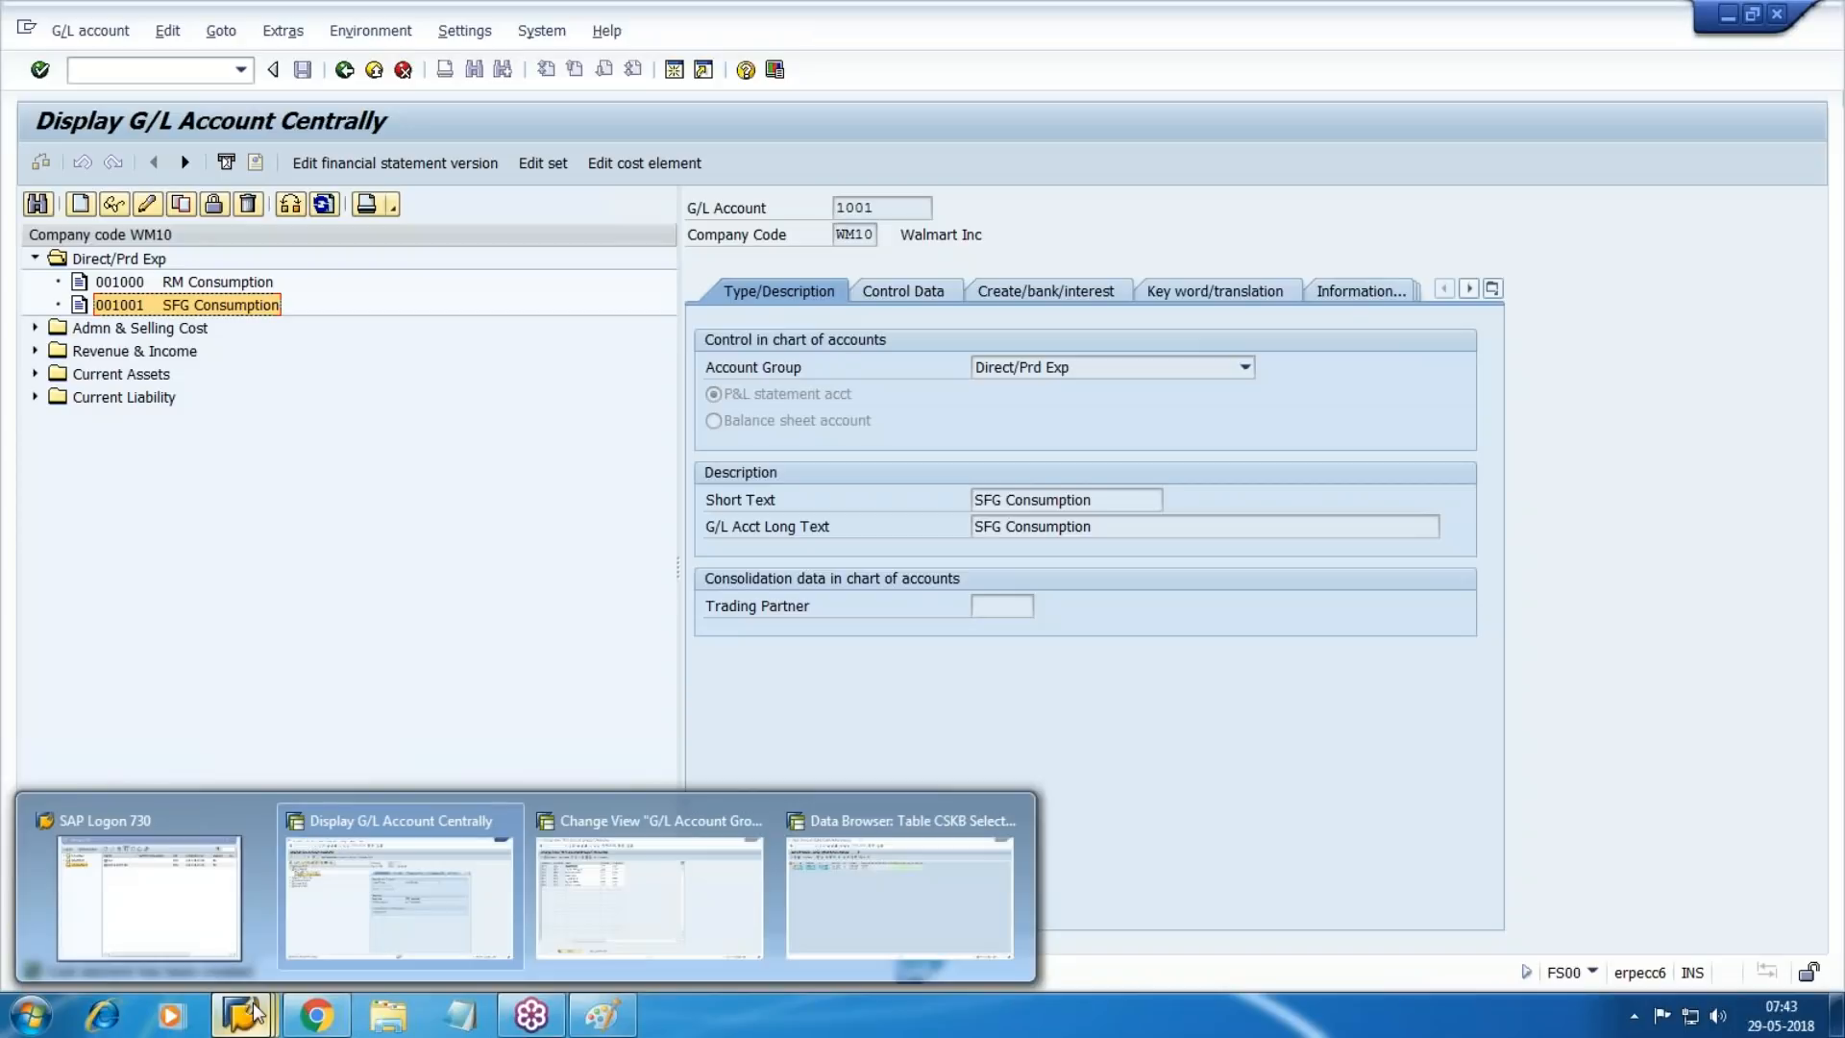
Switch to the working notes in Google Docs and number Purchase Order, Goods Rec Note and Stock Issued to Production 1., 2. and 3.
click(316, 1015)
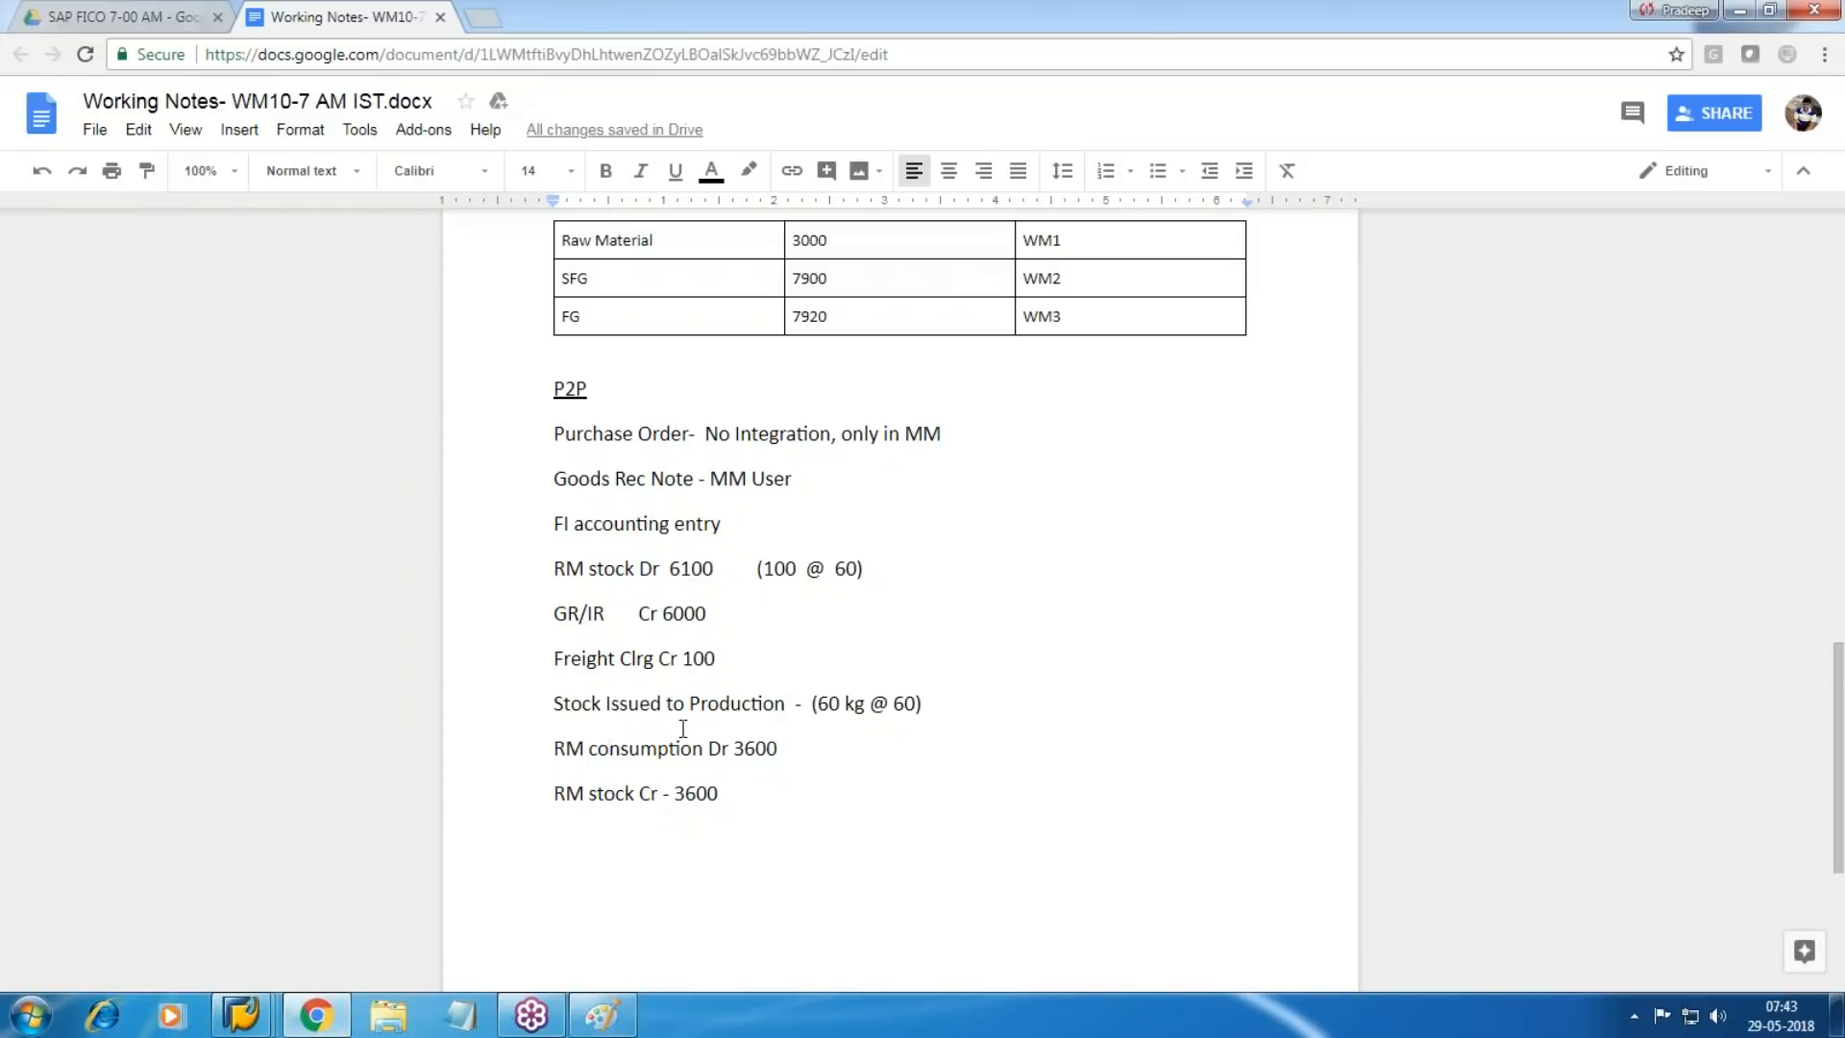
click(770, 804)
key(Return)
click(548, 440)
text(1.)
key(Down)
key(Down)
key(Down)
key(Down)
key(Up)
key(Up)
click(559, 464)
text(2.)
key(Down)
key(Down)
key(Down)
key(Down)
key(Left)
key(Left)
key(Down)
key(Up)
text(3.)
Add the line "4.Production Receipt" below the RM stock Cr - 3600 entry.
key(Down)
key(Down)
key(End)
key(Return)
text(4.)
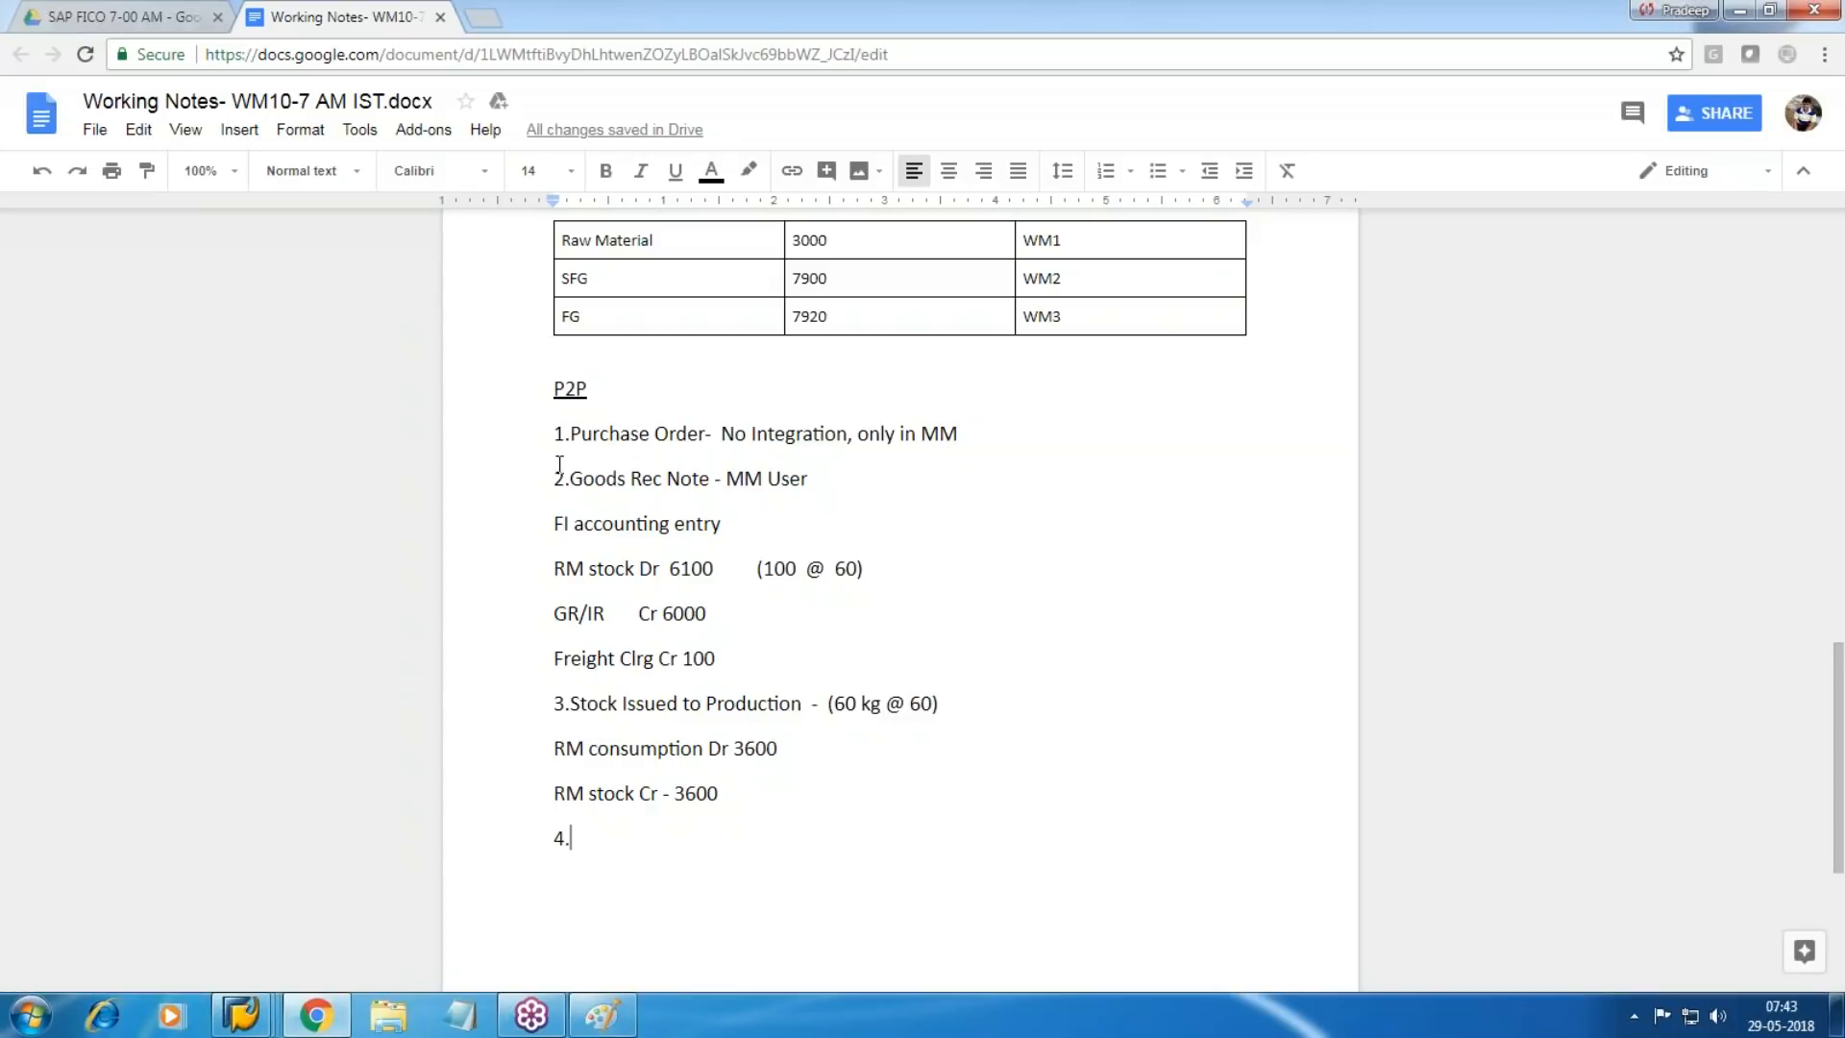
text(G)
key(BackSpace)
text(Pro)
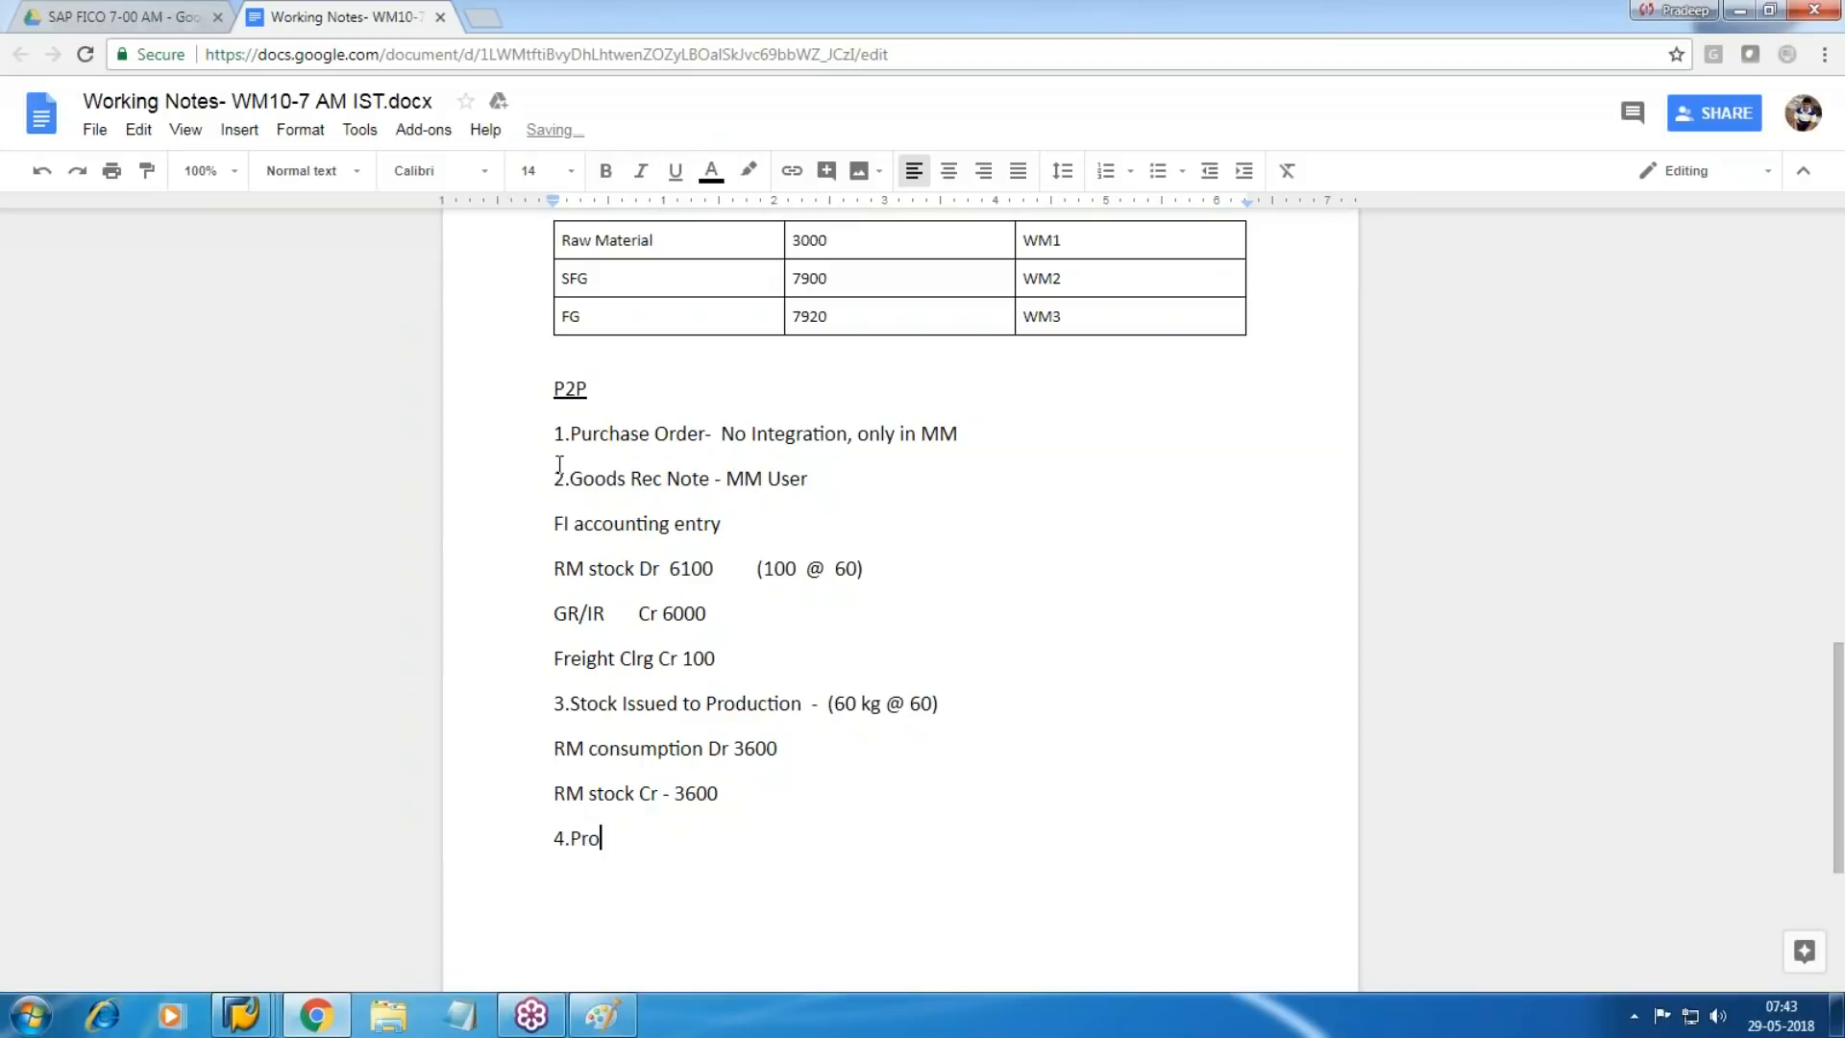
text(duction Receipt)
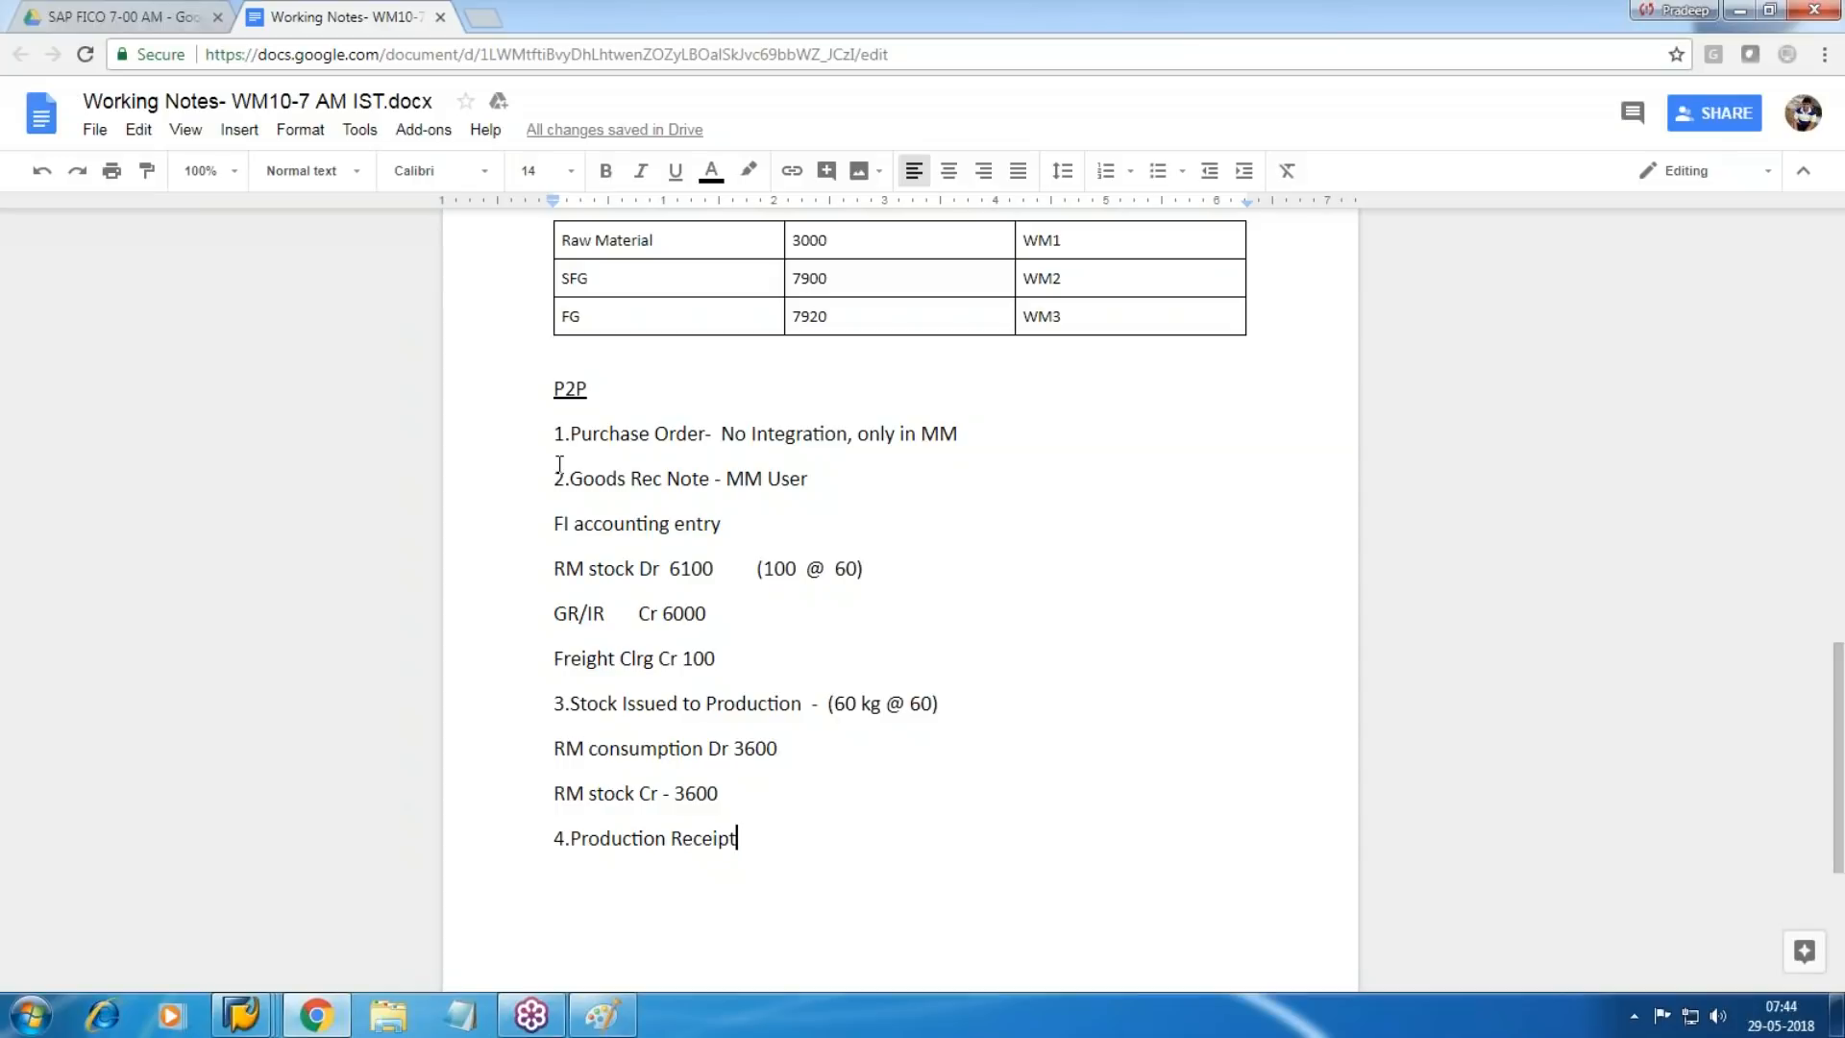
Append "- MM user" to the Production Receipt line and add the line "FI entry" beneath it.
key(Return)
click(795, 845)
text(- )
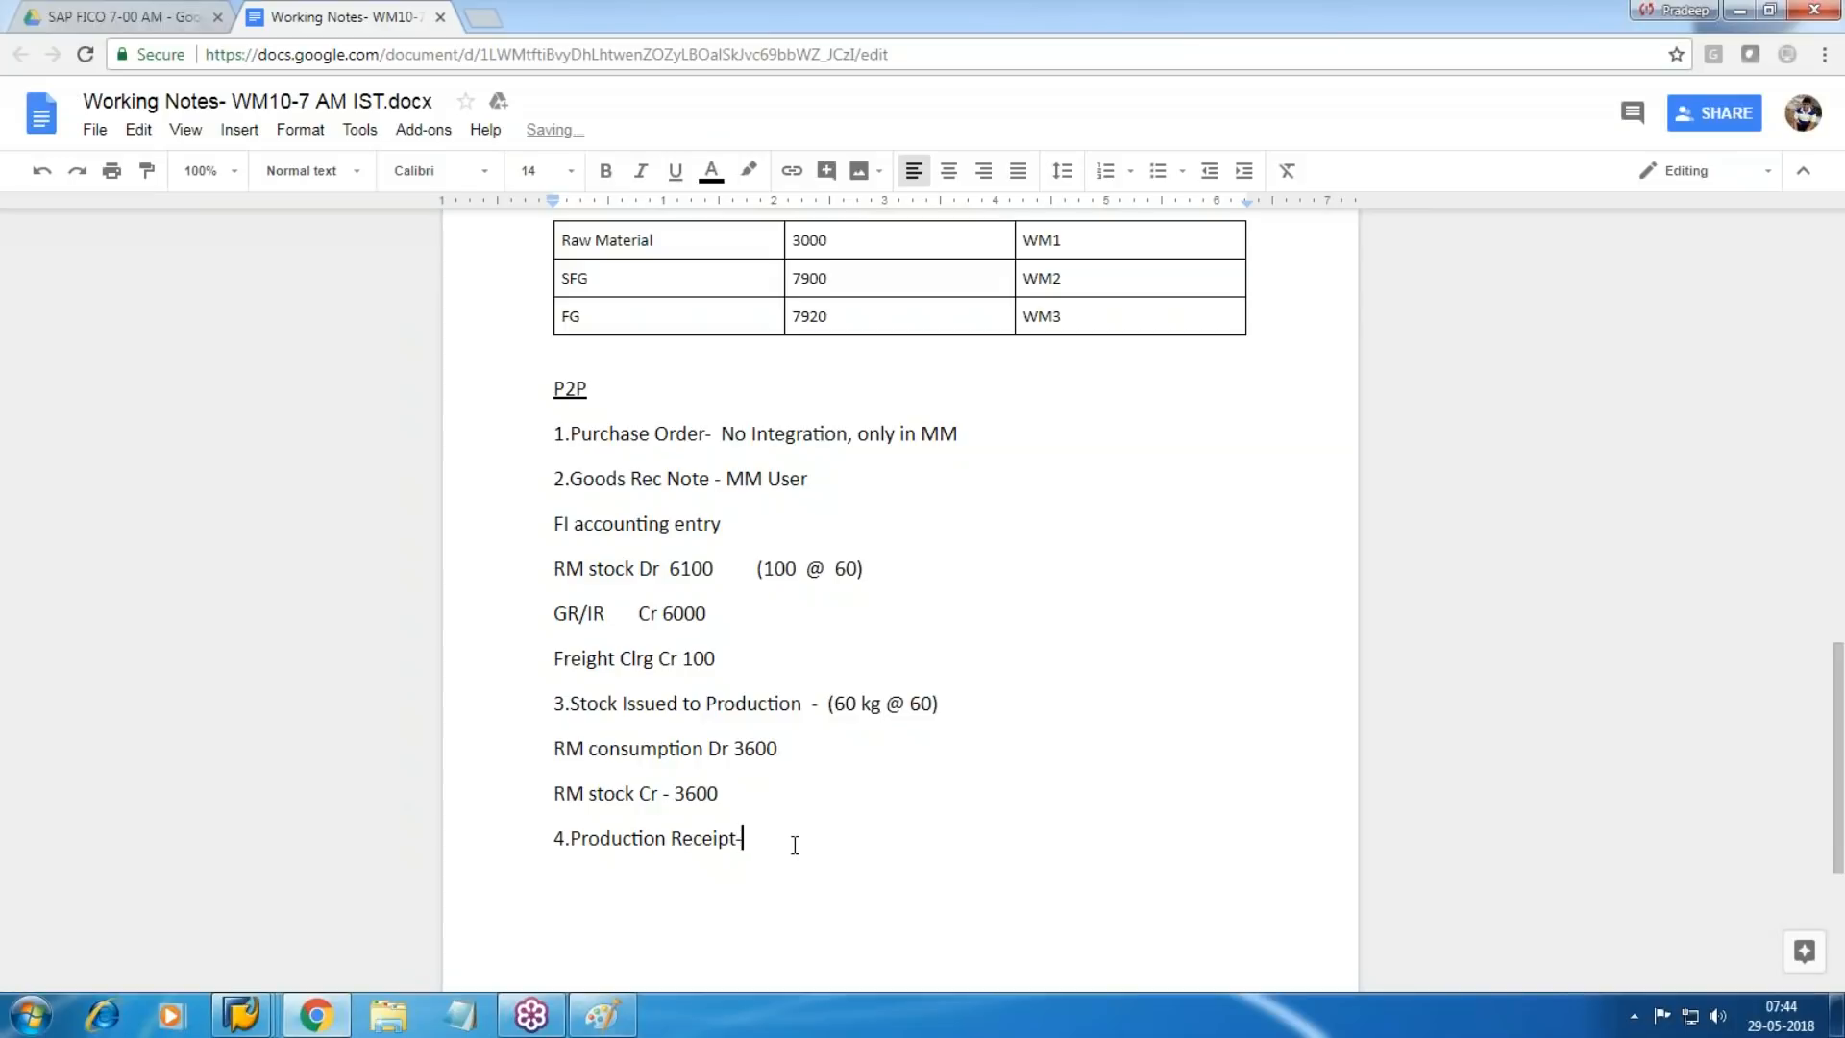
text( MM user)
key(Return)
text(G)
key(BackSpace)
text(FI entry)
key(Return)
scroll(786, 774, down, 1)
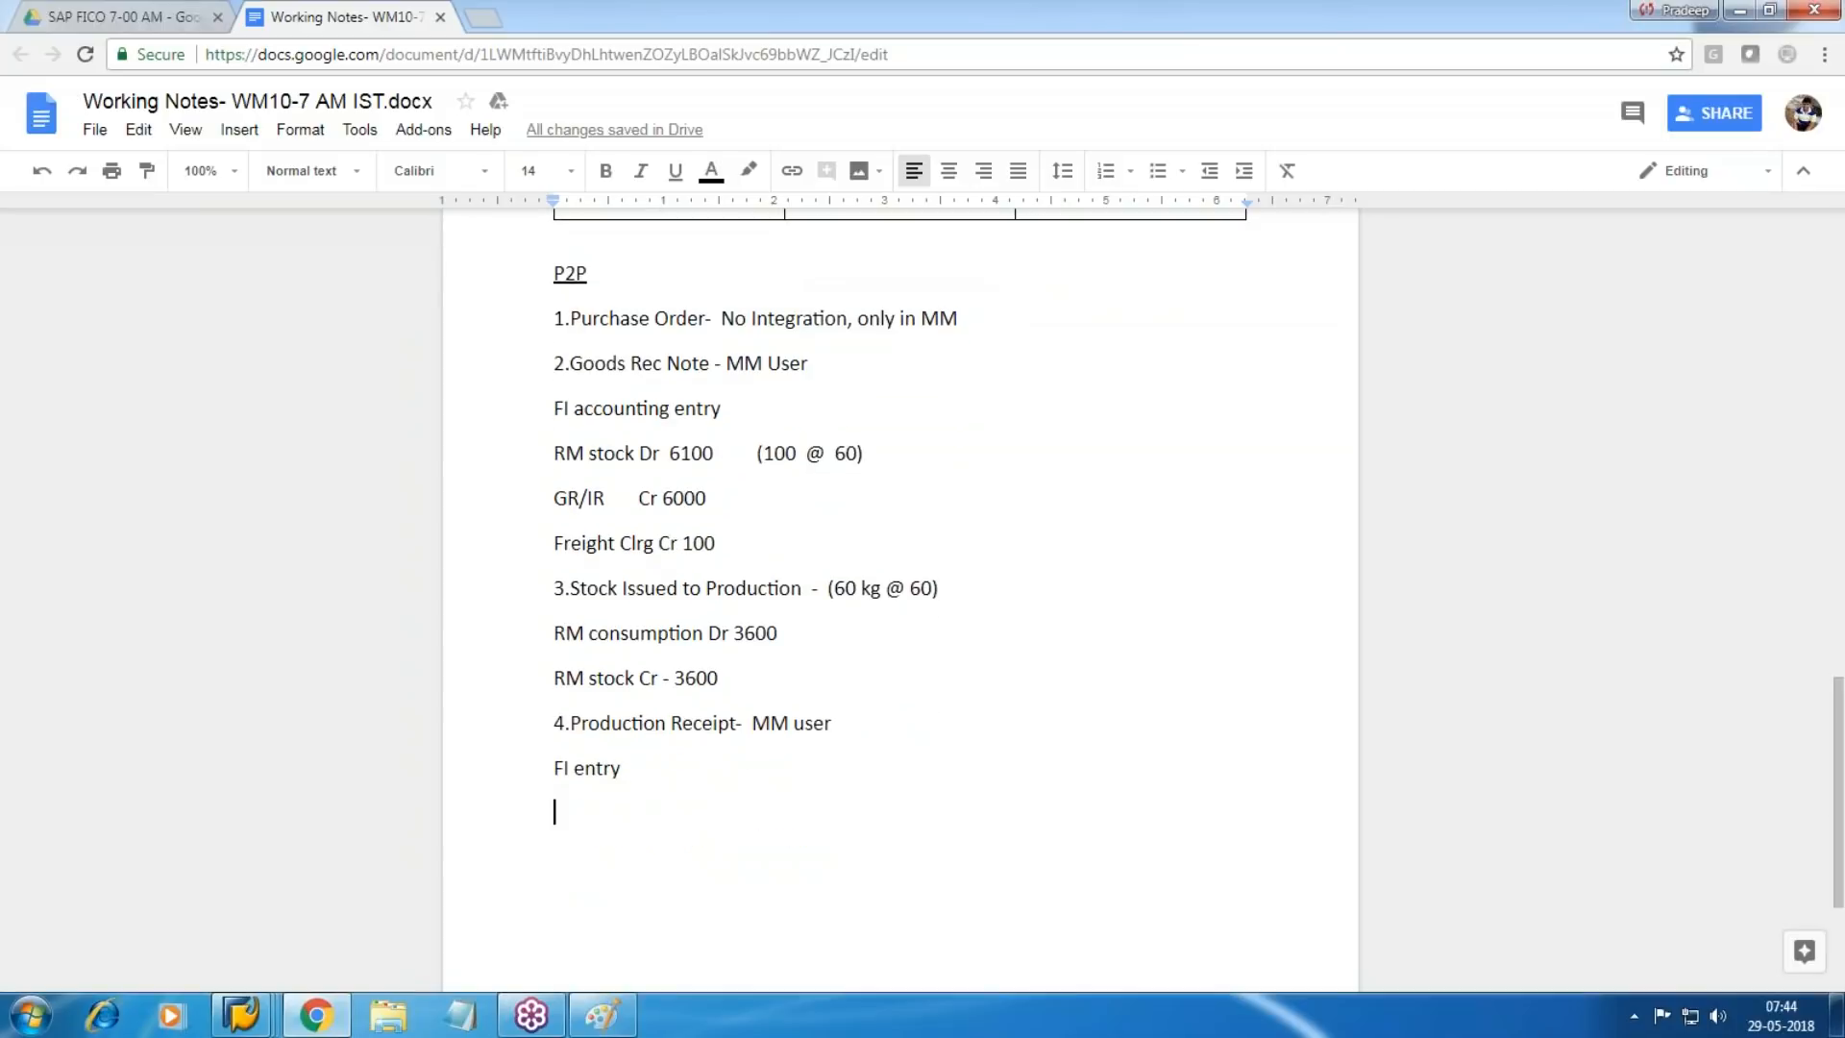
Write "FG STOck Dr" followed by "( 50 x100)" on the line below FI entry.
text(CO)
key(BackSpace)
key(BackSpace)
text(FG )
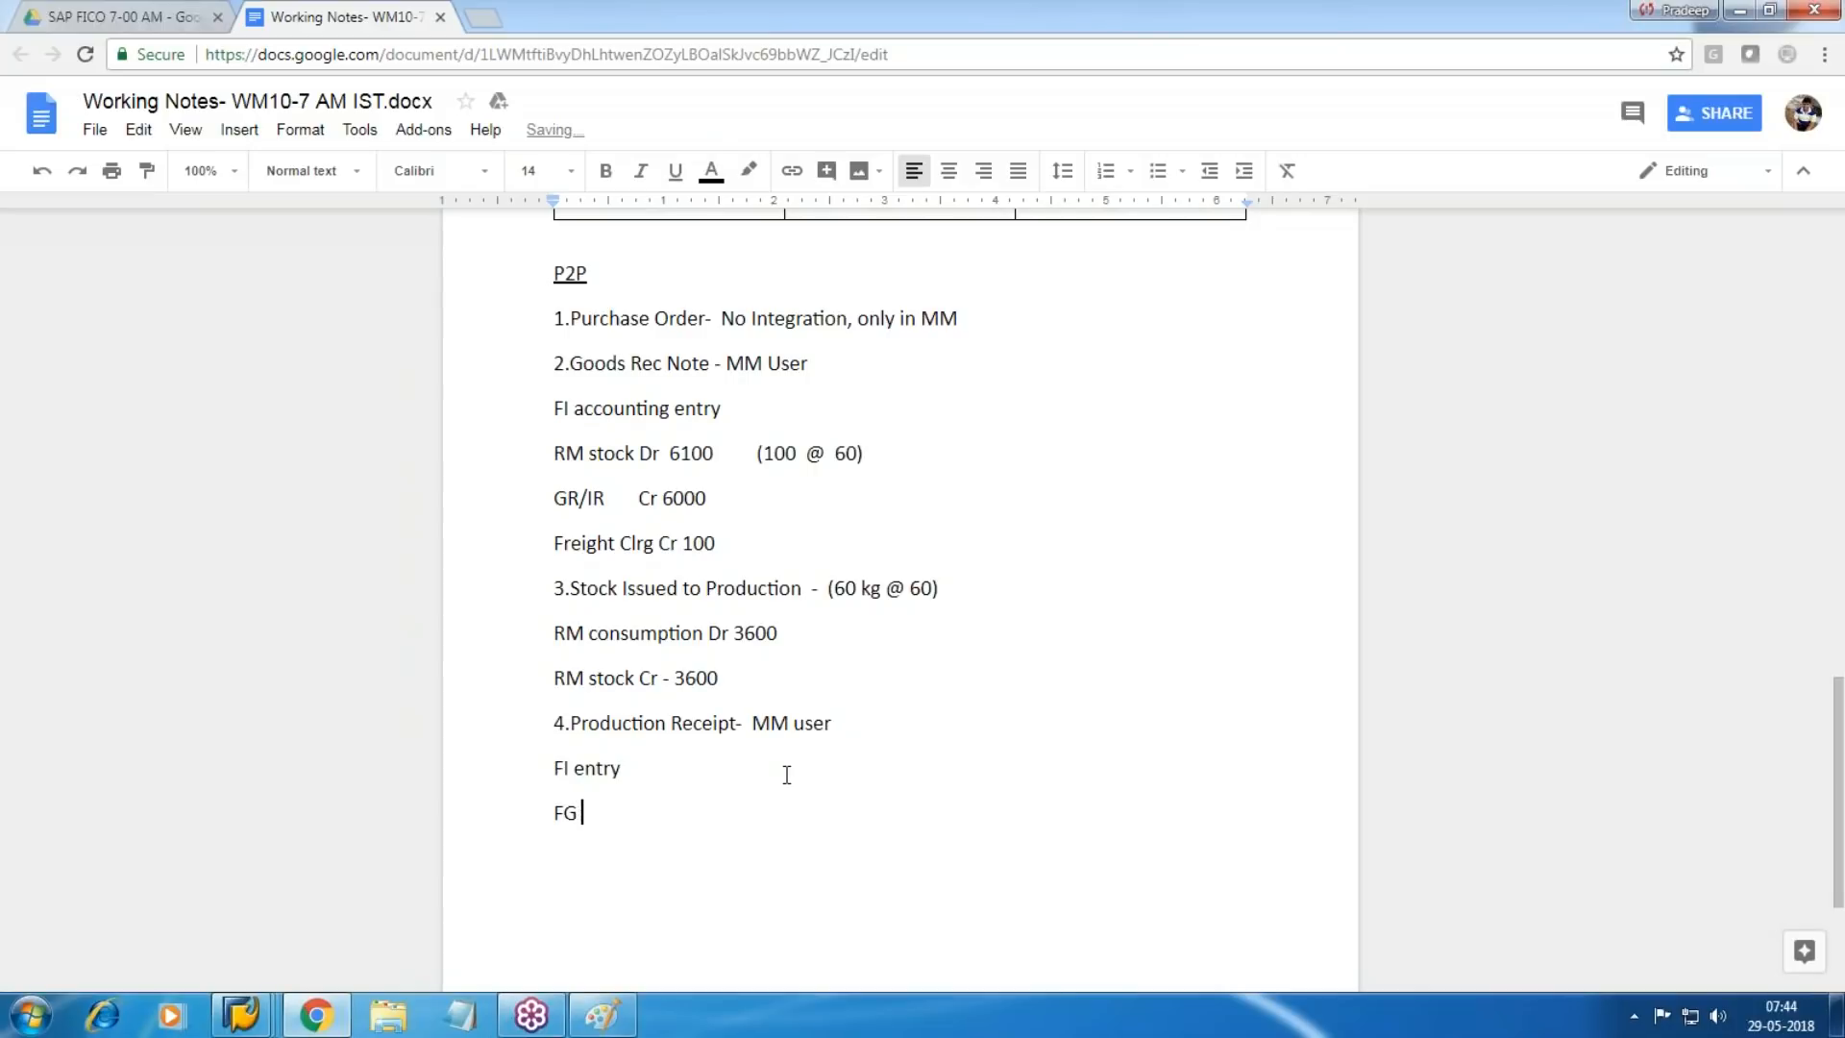
text(STOC)
key(BackSpace)
text(ck Dr)
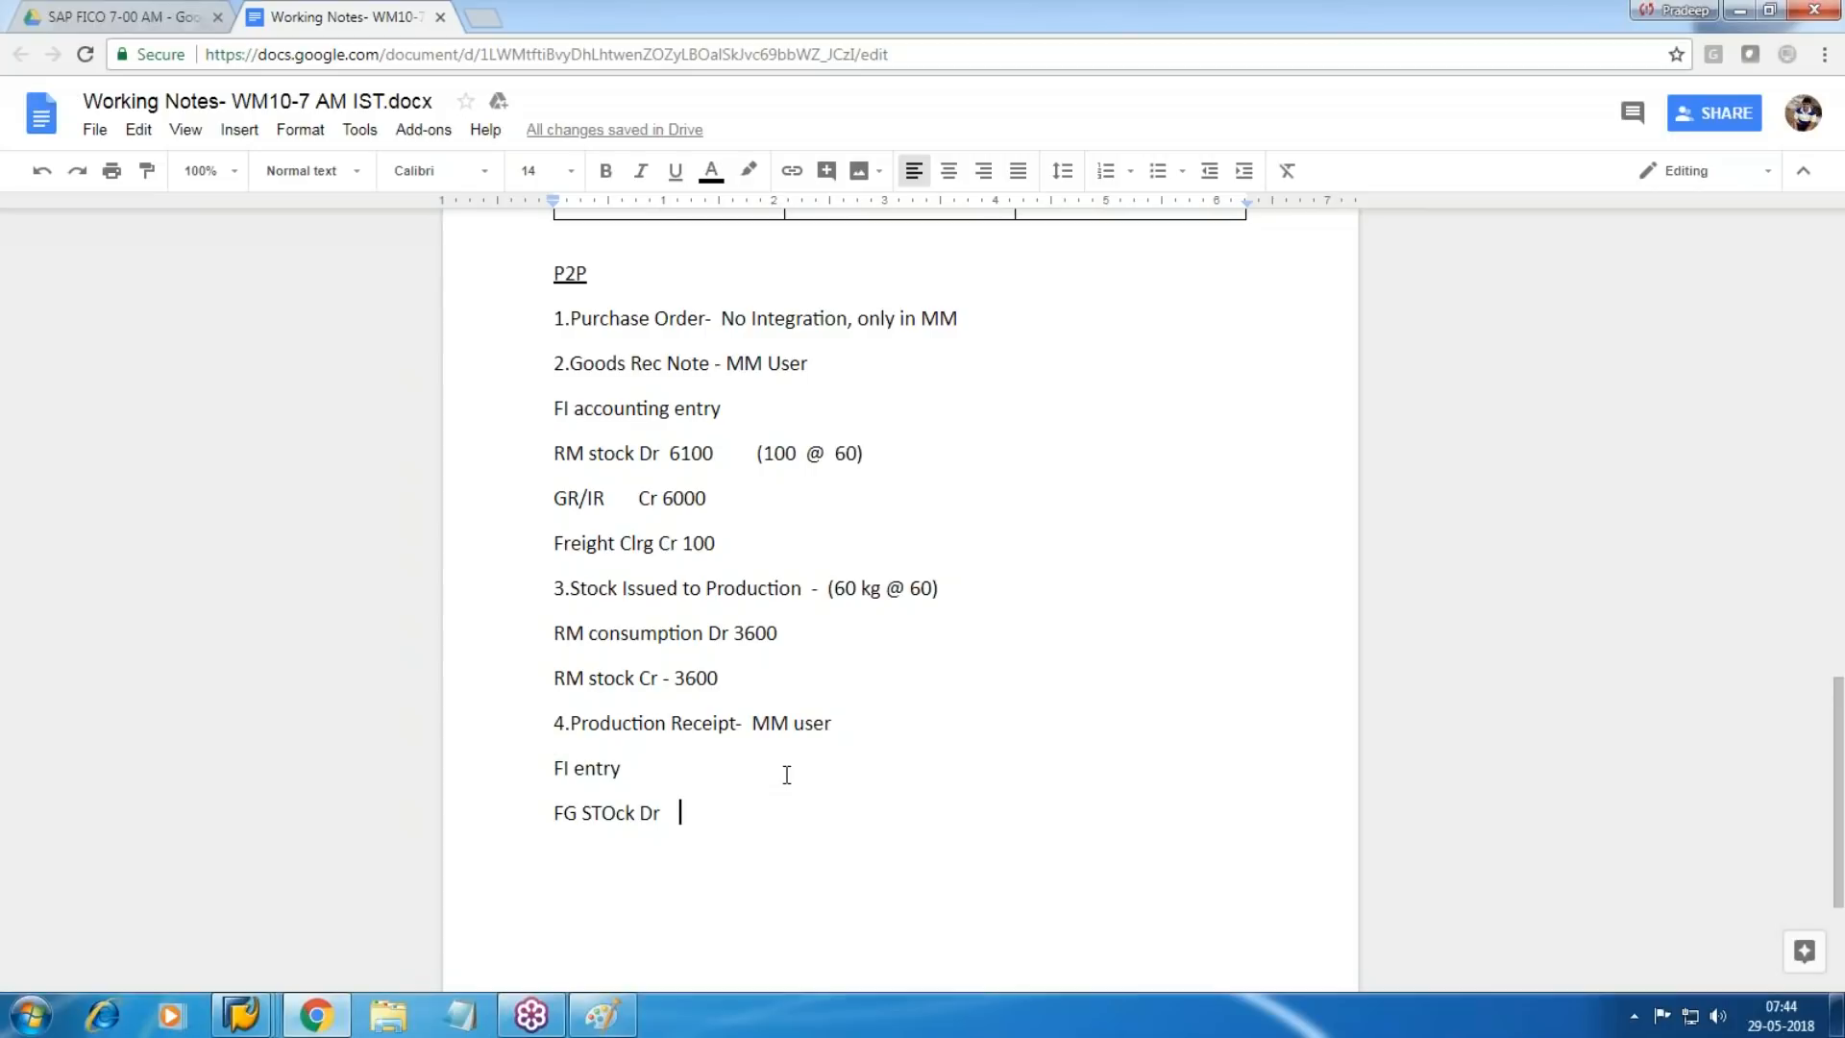
text(( 50 x100))
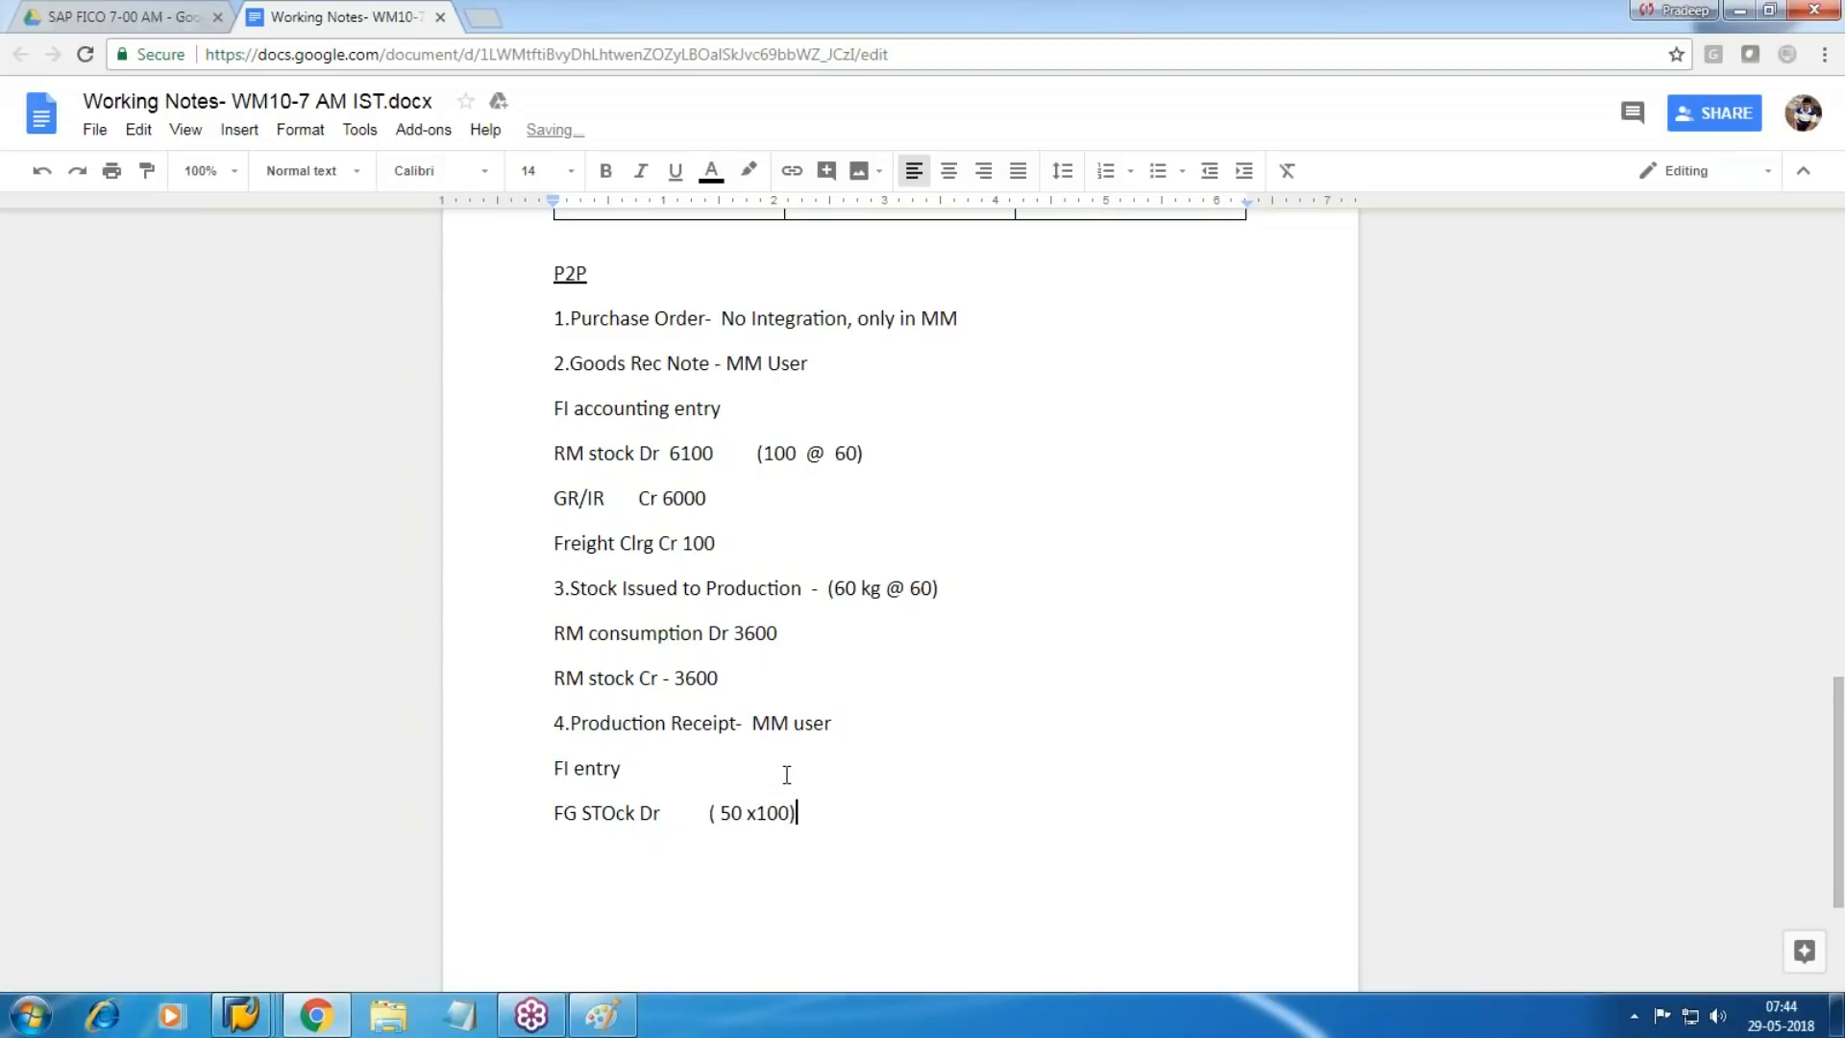
Insert the amount 5000 after FG STOck Dr and space the bracketed calculation as "( 50 x 100)".
key(Left)
key(Left)
key(Left)
key(Left)
key(Left)
key(Left)
key(Left)
key(Left)
key(Left)
key(Left)
key(Left)
key(Left)
key(Left)
key(Left)
key(Left)
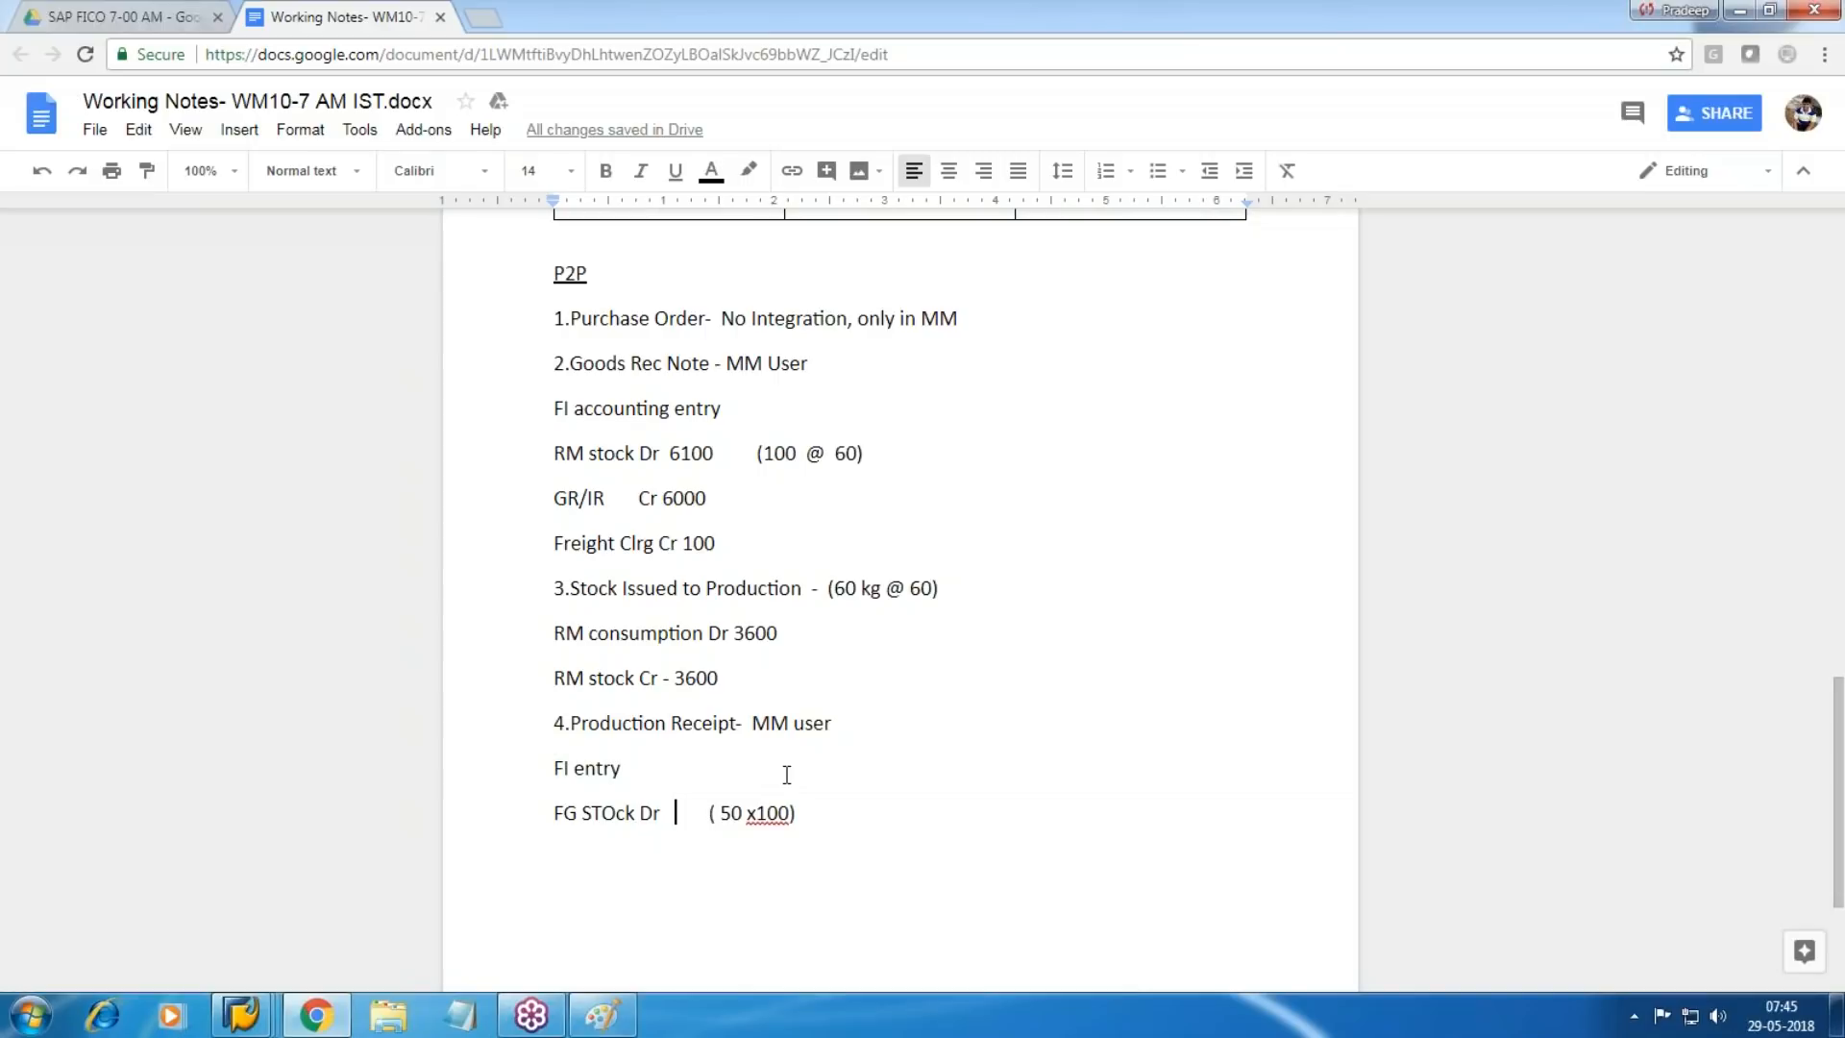
text(5000)
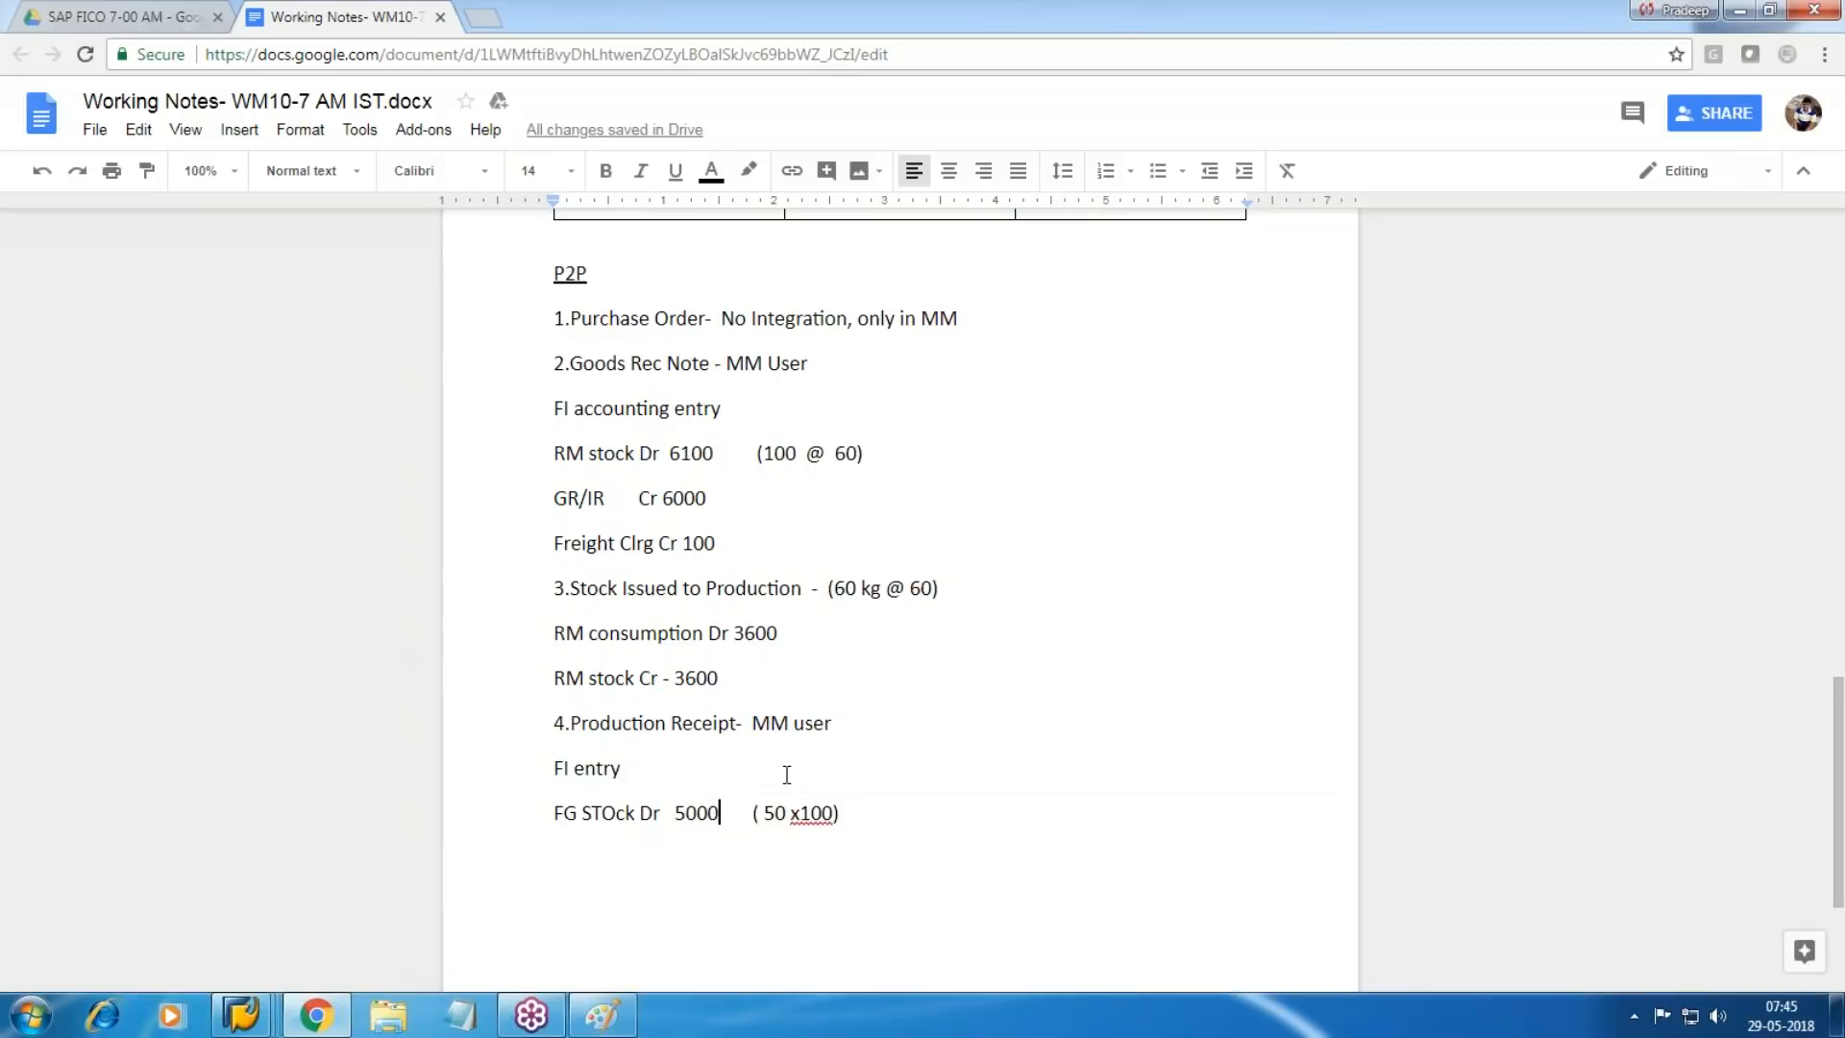
click(812, 815)
click(803, 822)
drag(876, 809, 1349, 947)
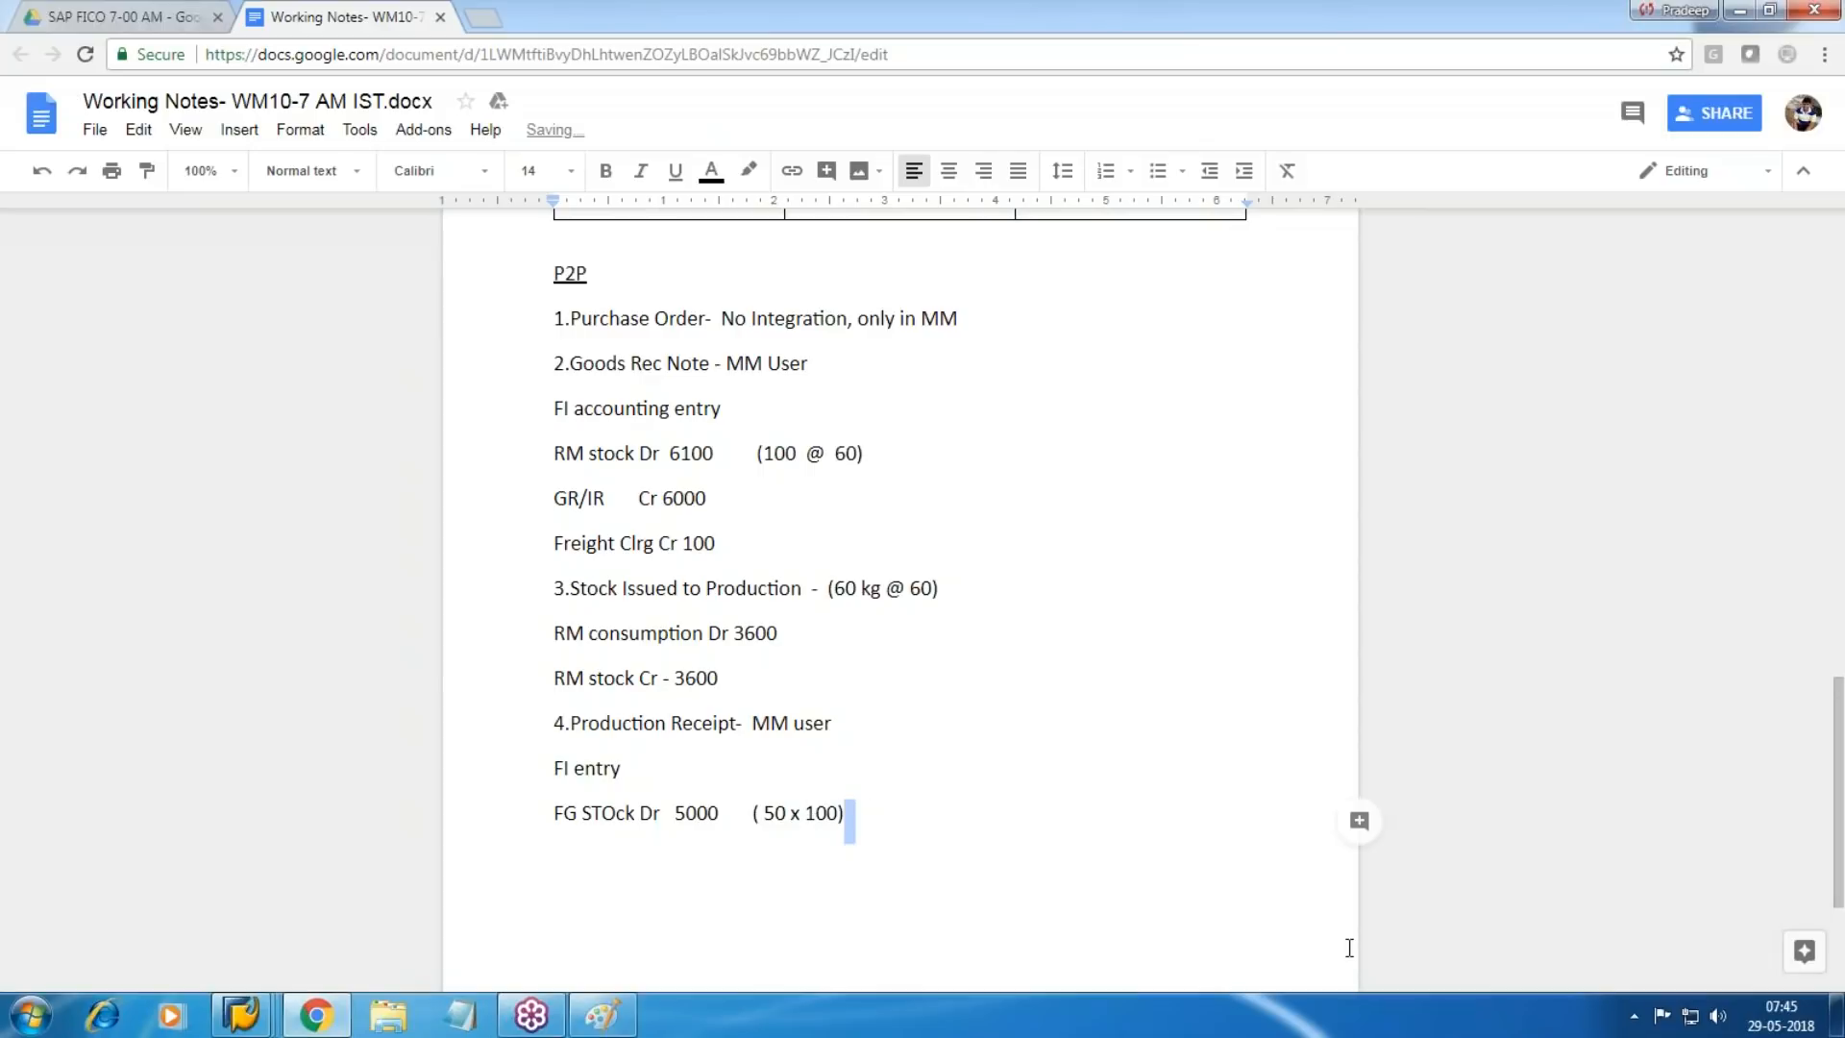
Add the line "Inc/Dec in stock 5000" below the FG STOck Dr entry.
click(1349, 947)
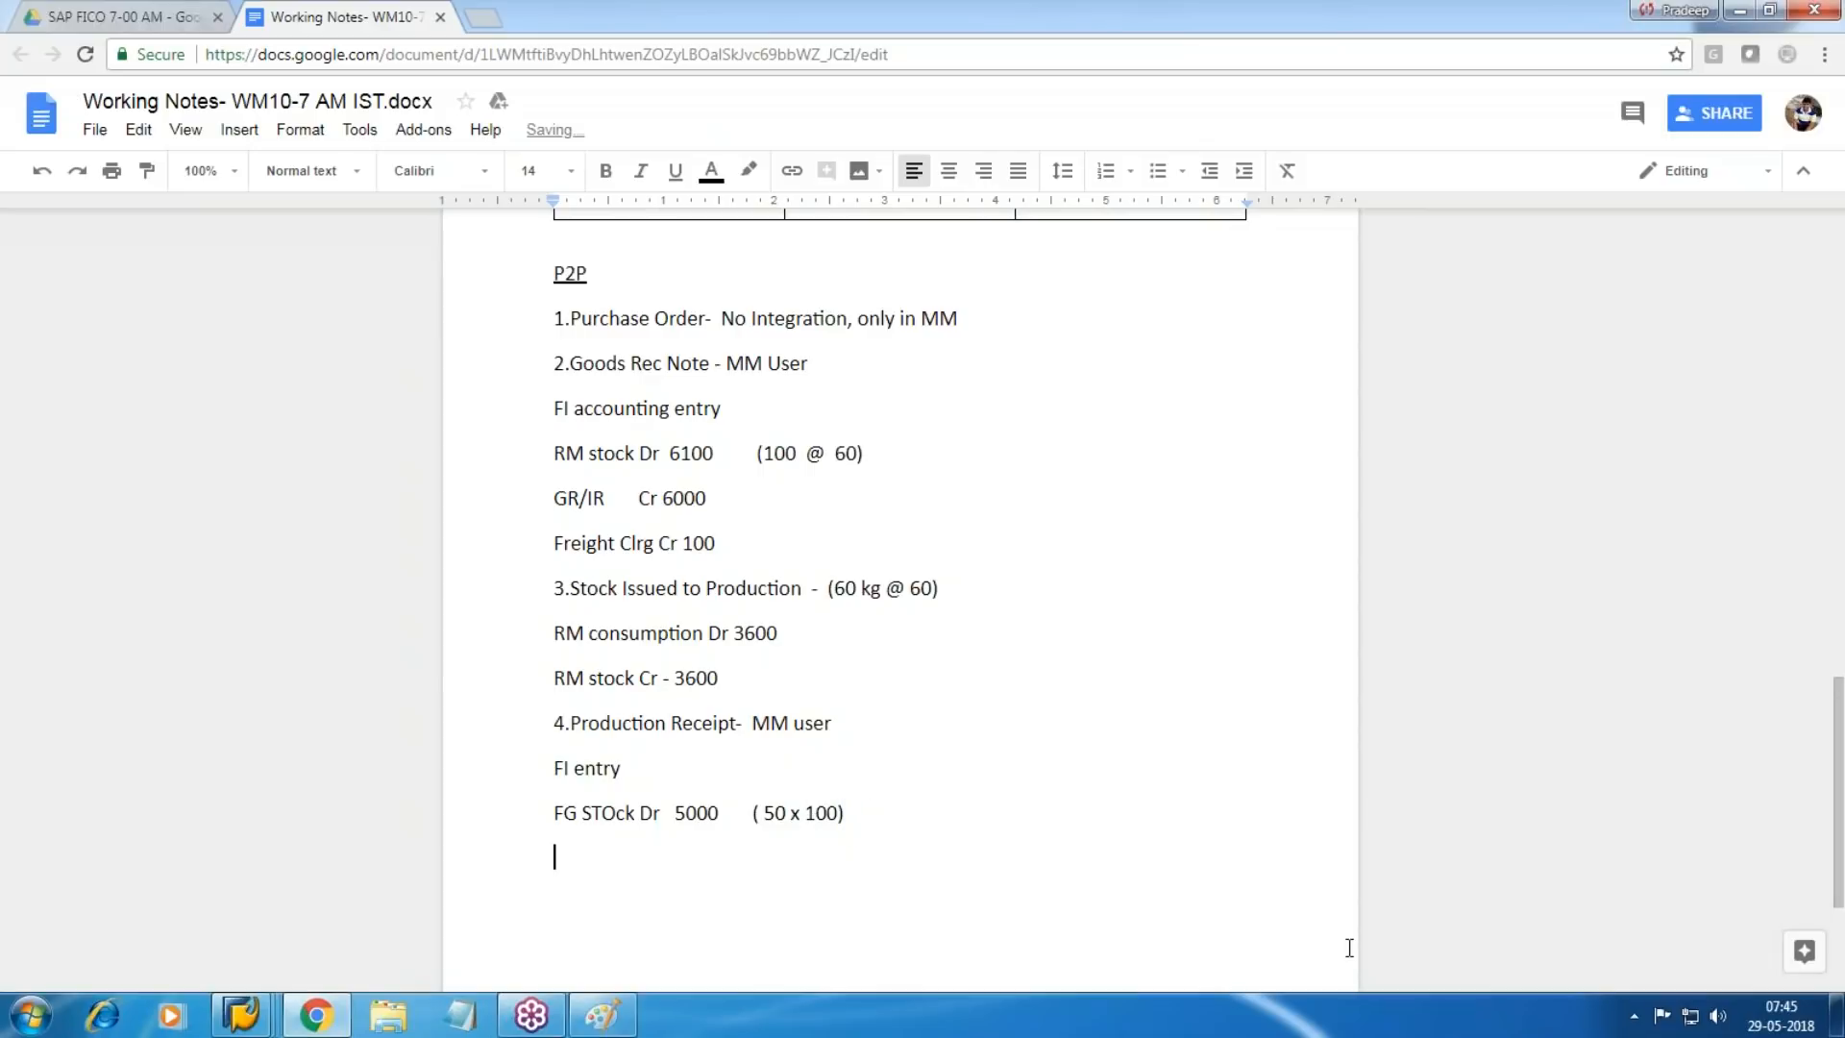
text(Inc/Dec in stock )
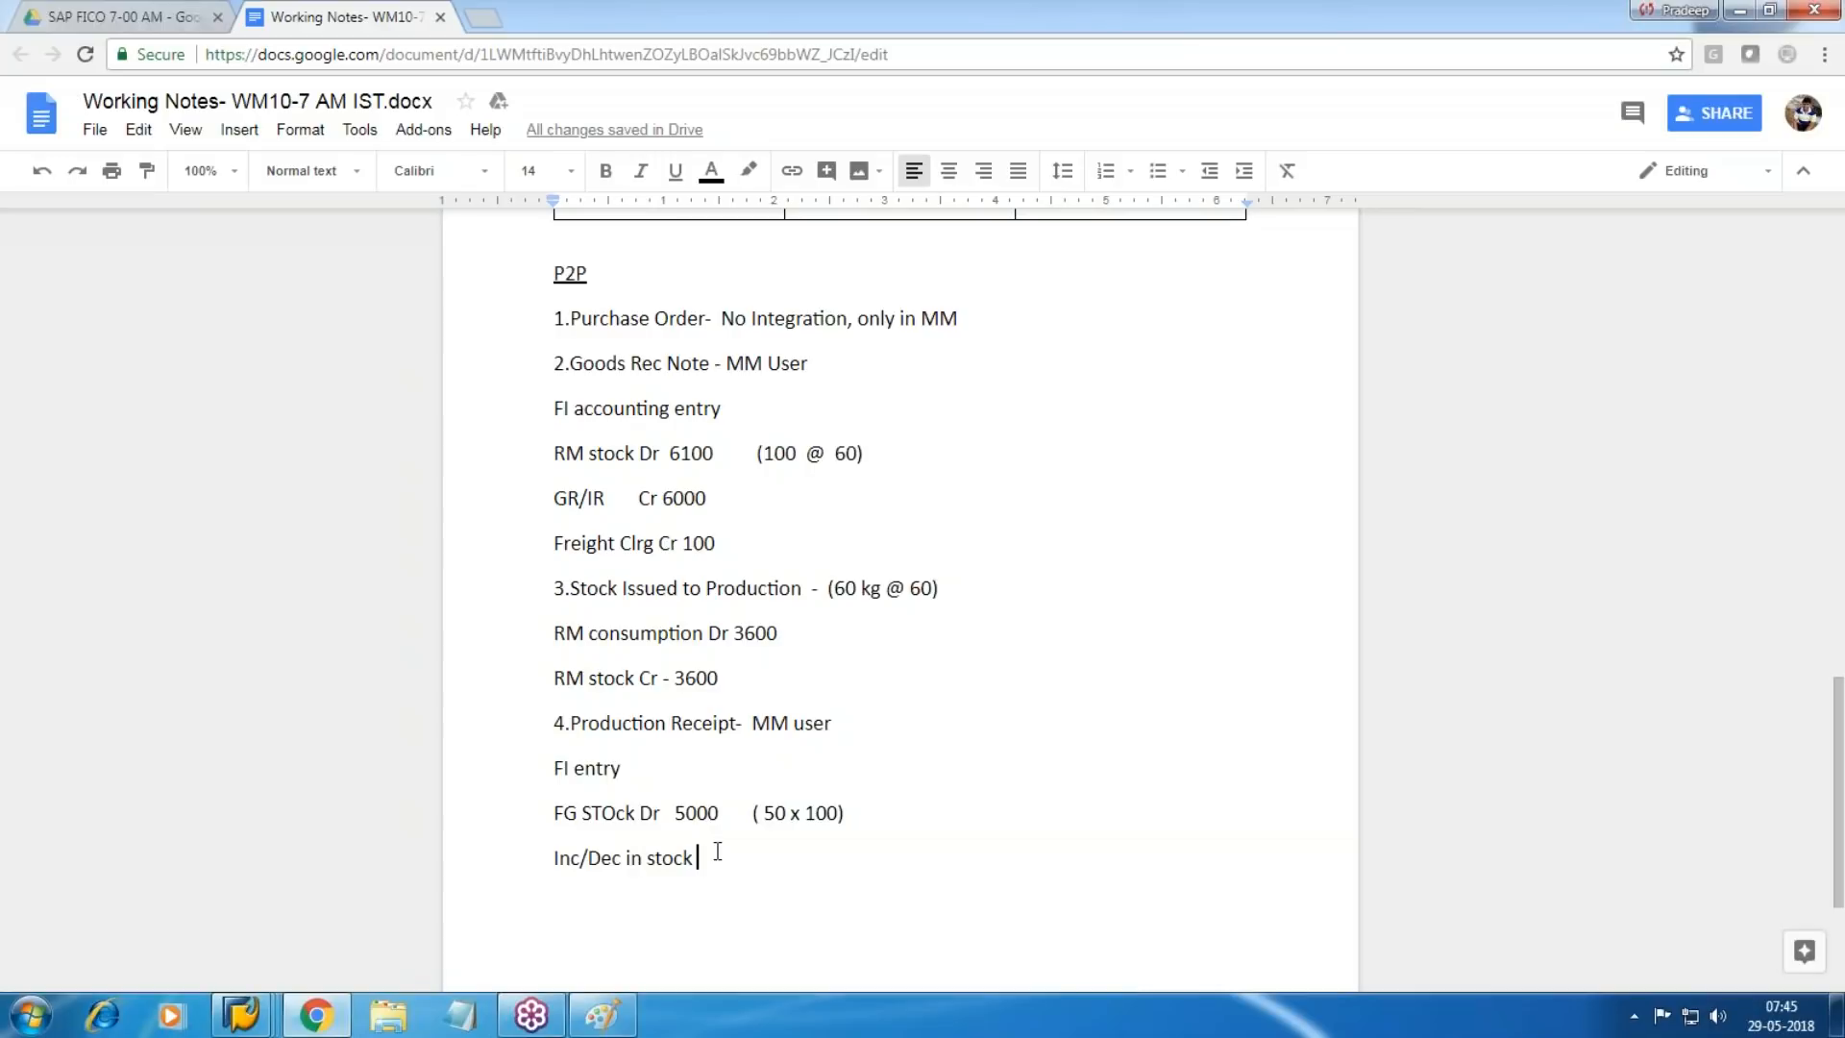
text(5000)
key(Return)
Add the line "5.Goods Delivered to customer" below the Inc/Dec in stock entry.
text(5.)
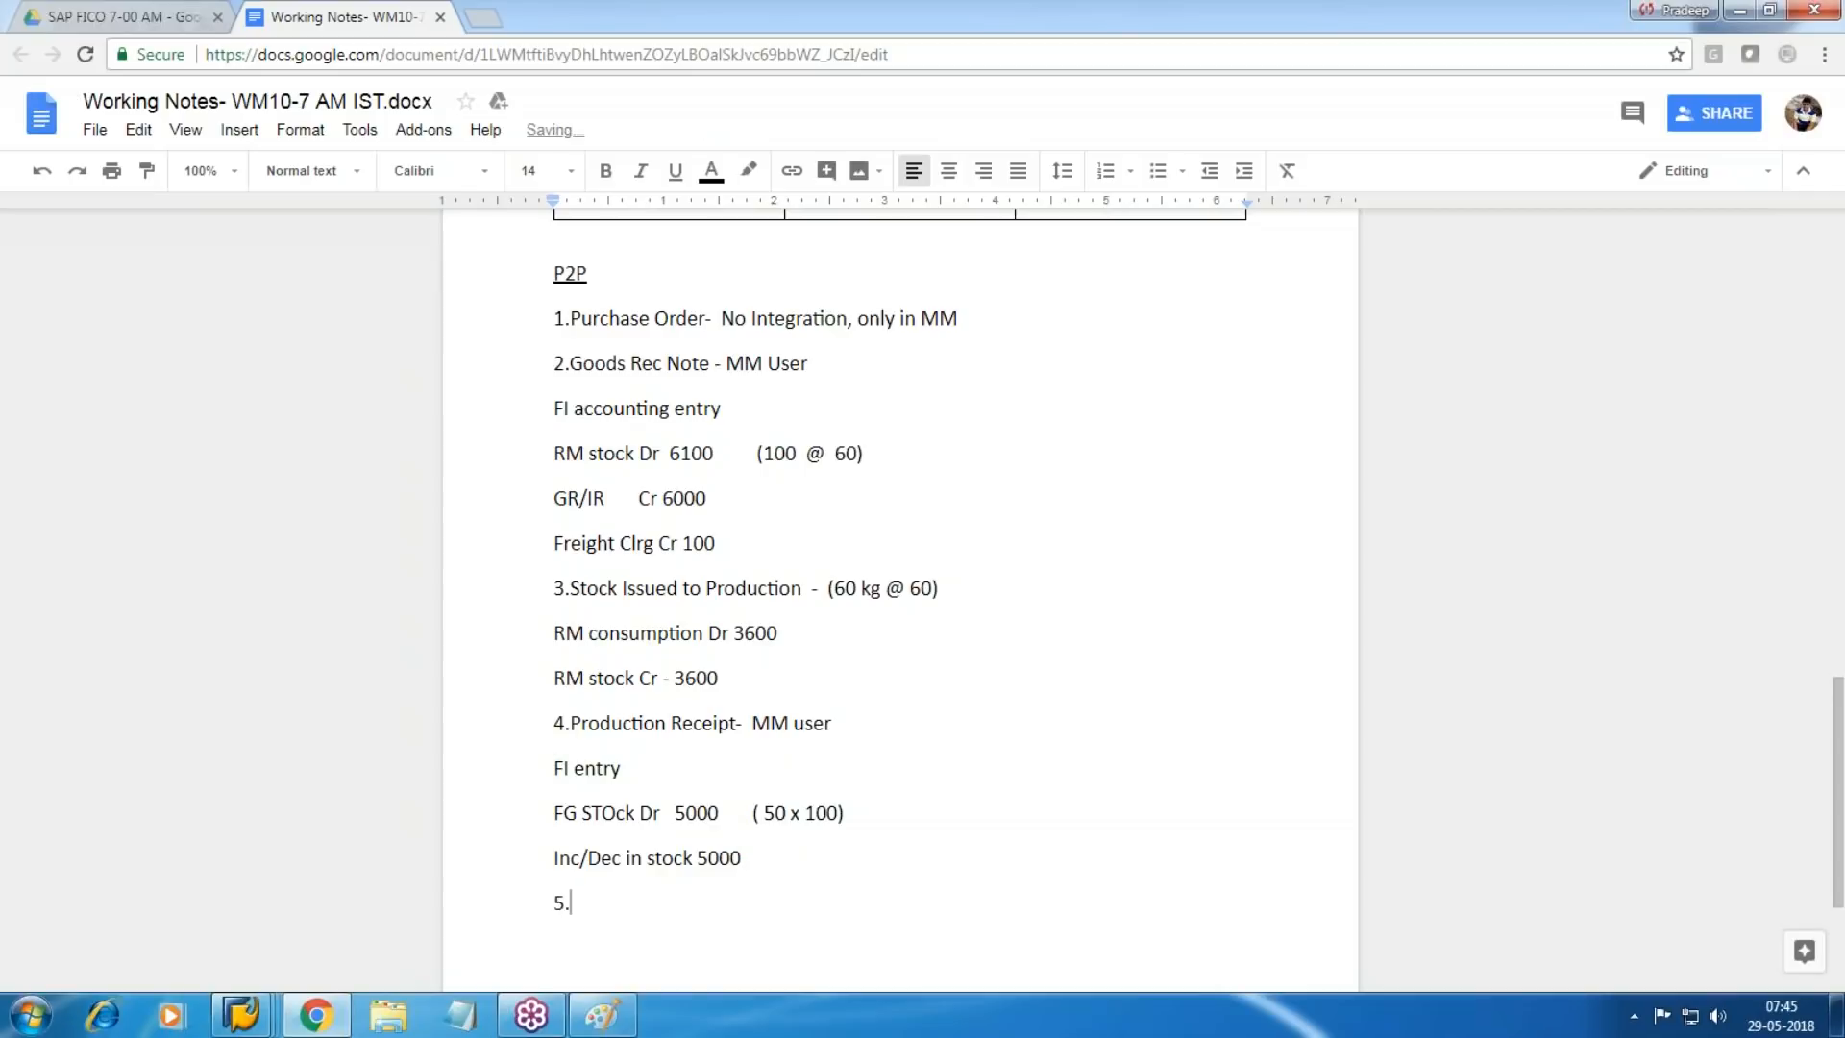
text(Goods)
drag(552, 857, 796, 872)
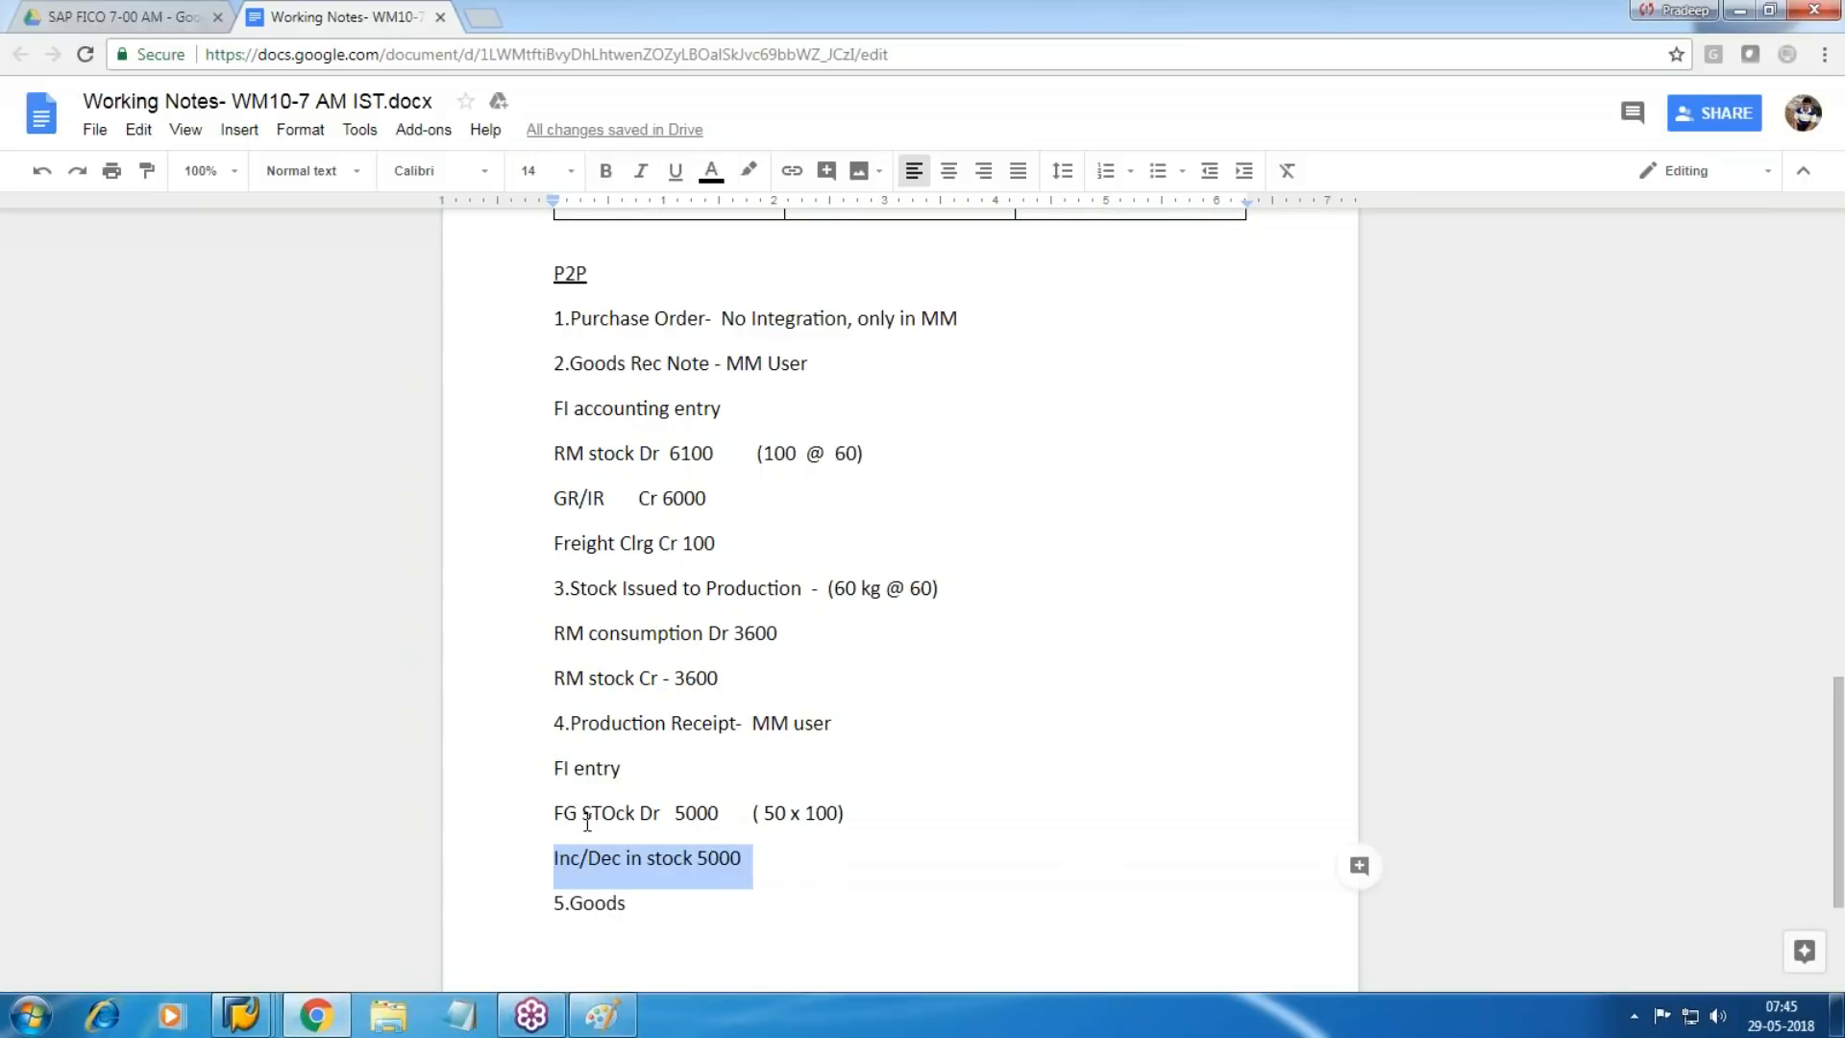
click(728, 897)
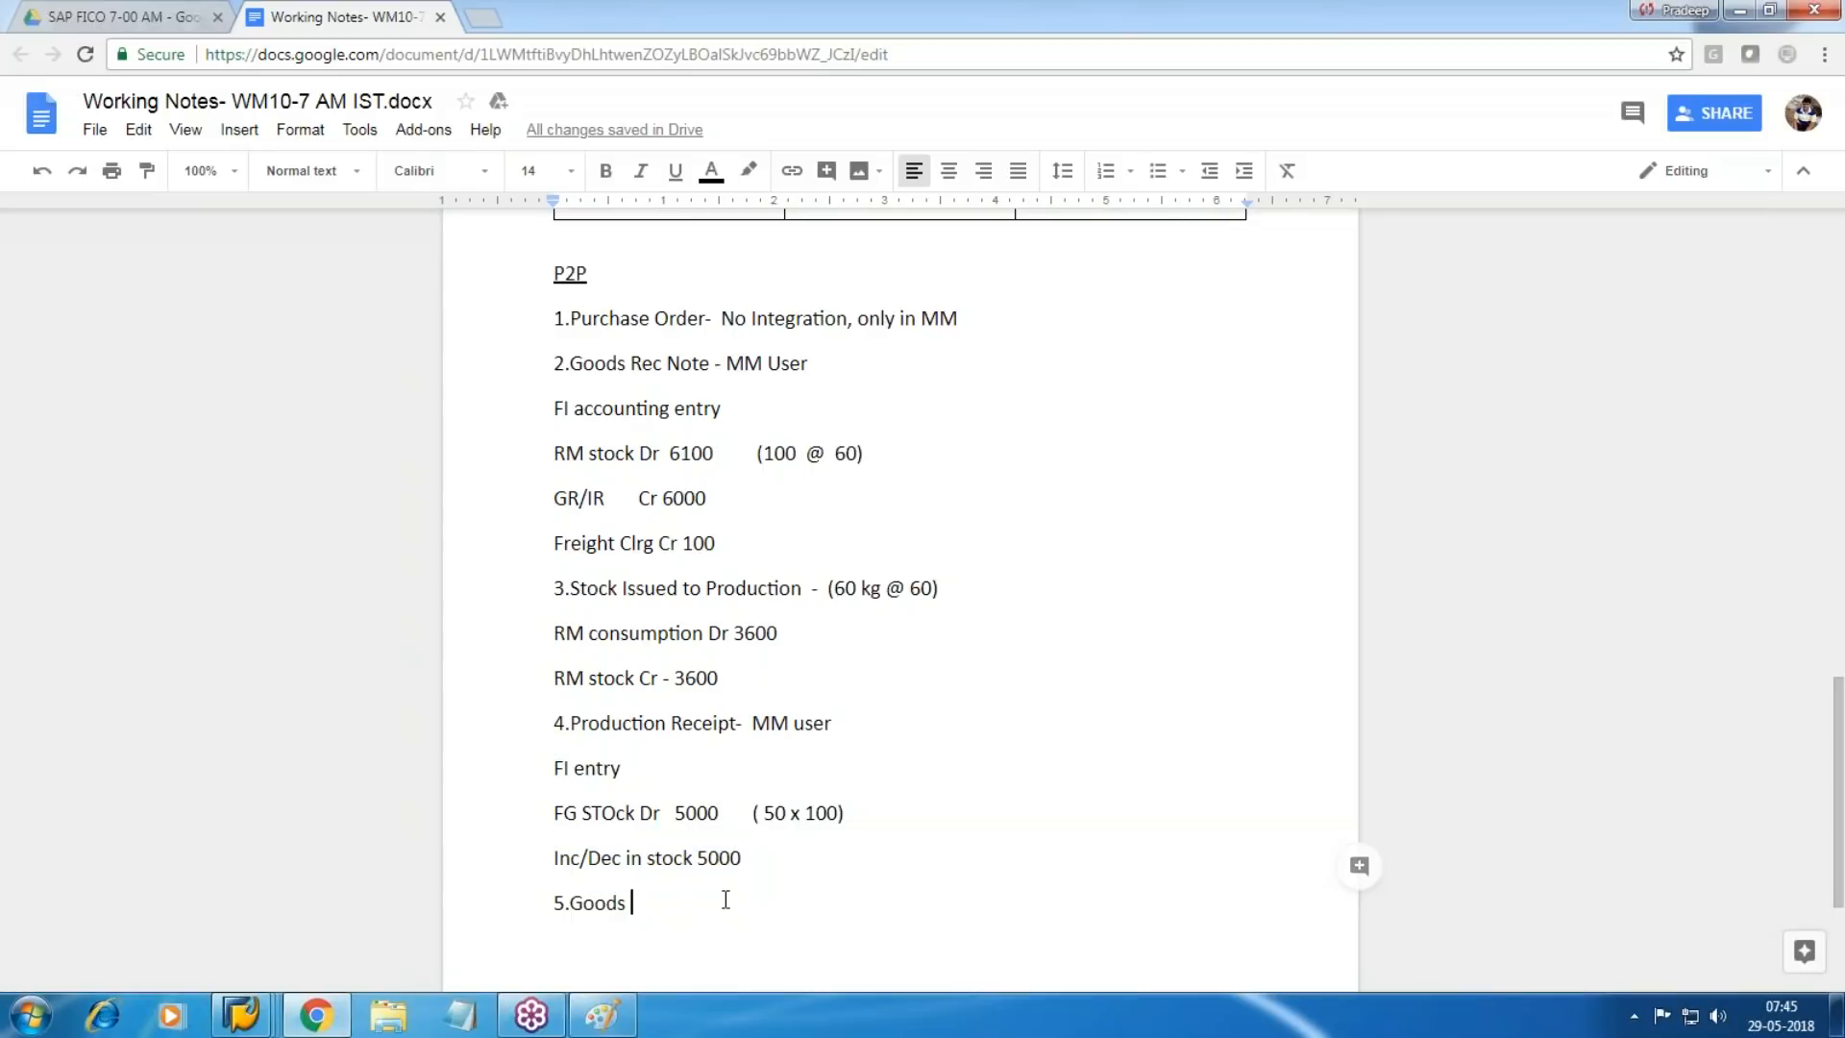
text(Deli)
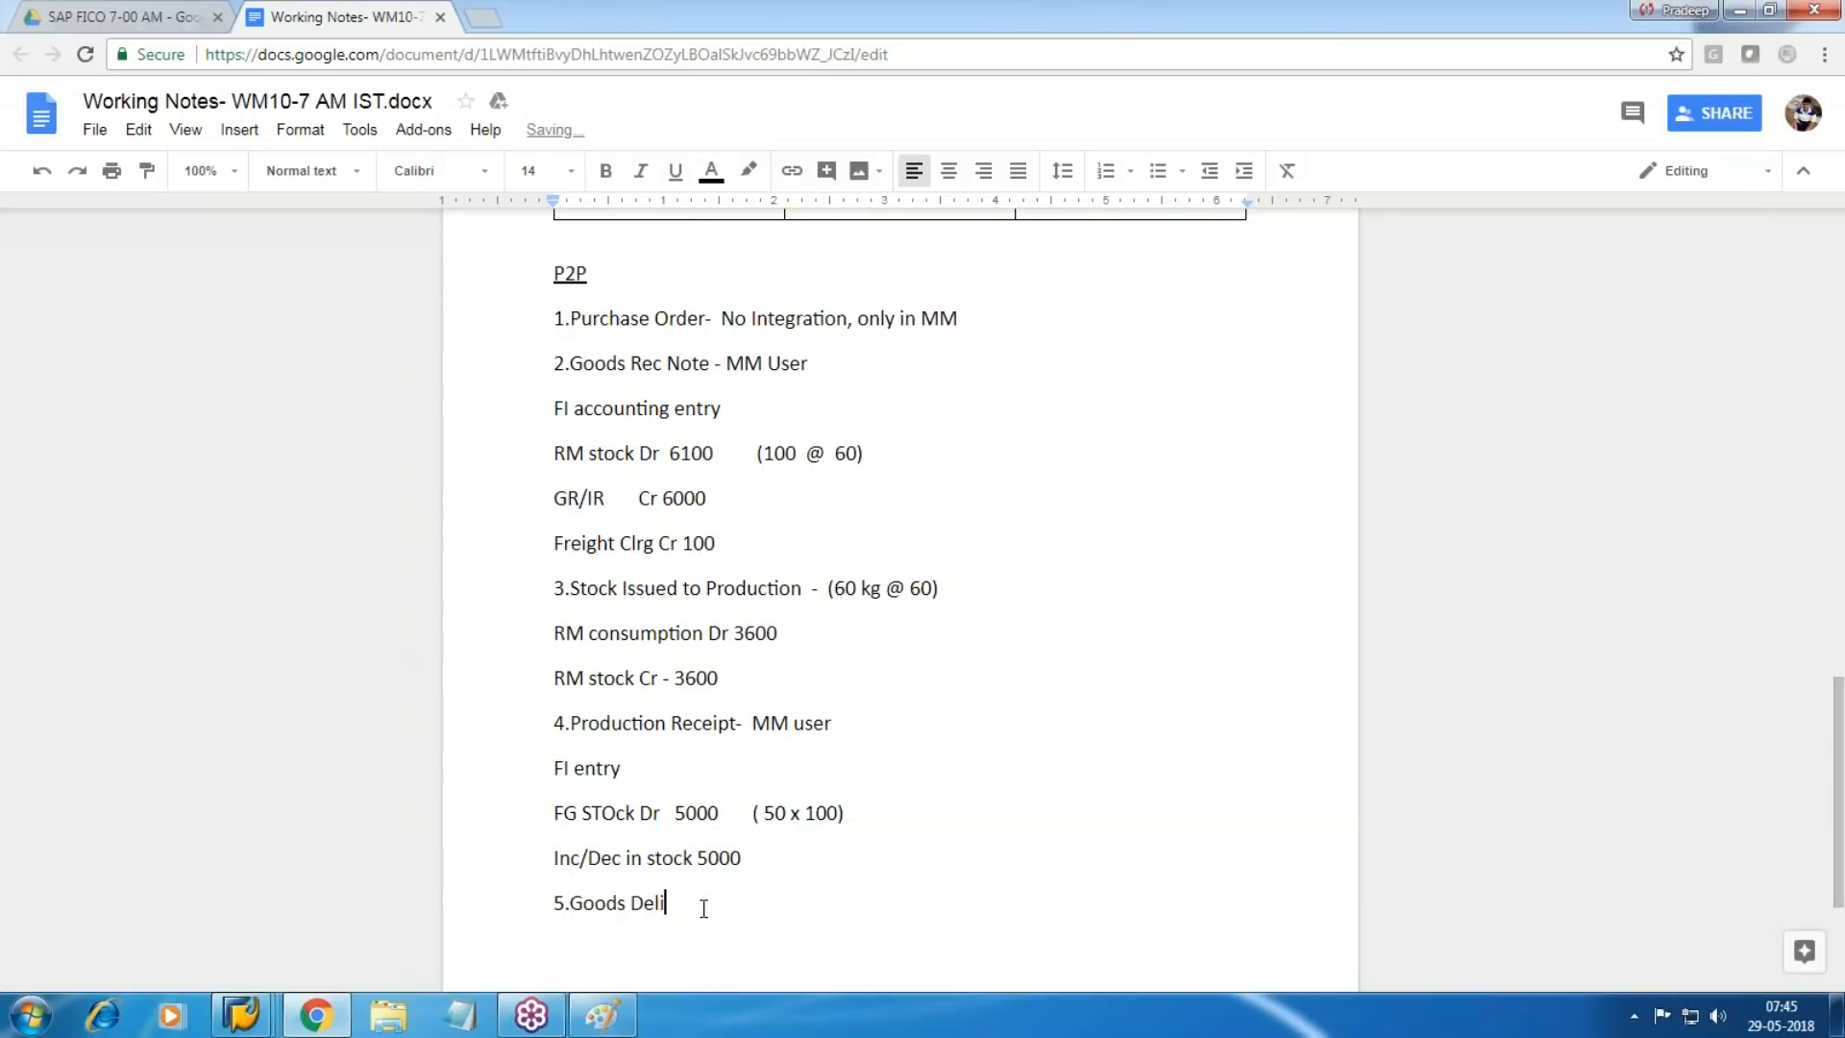
text(vered to customer)
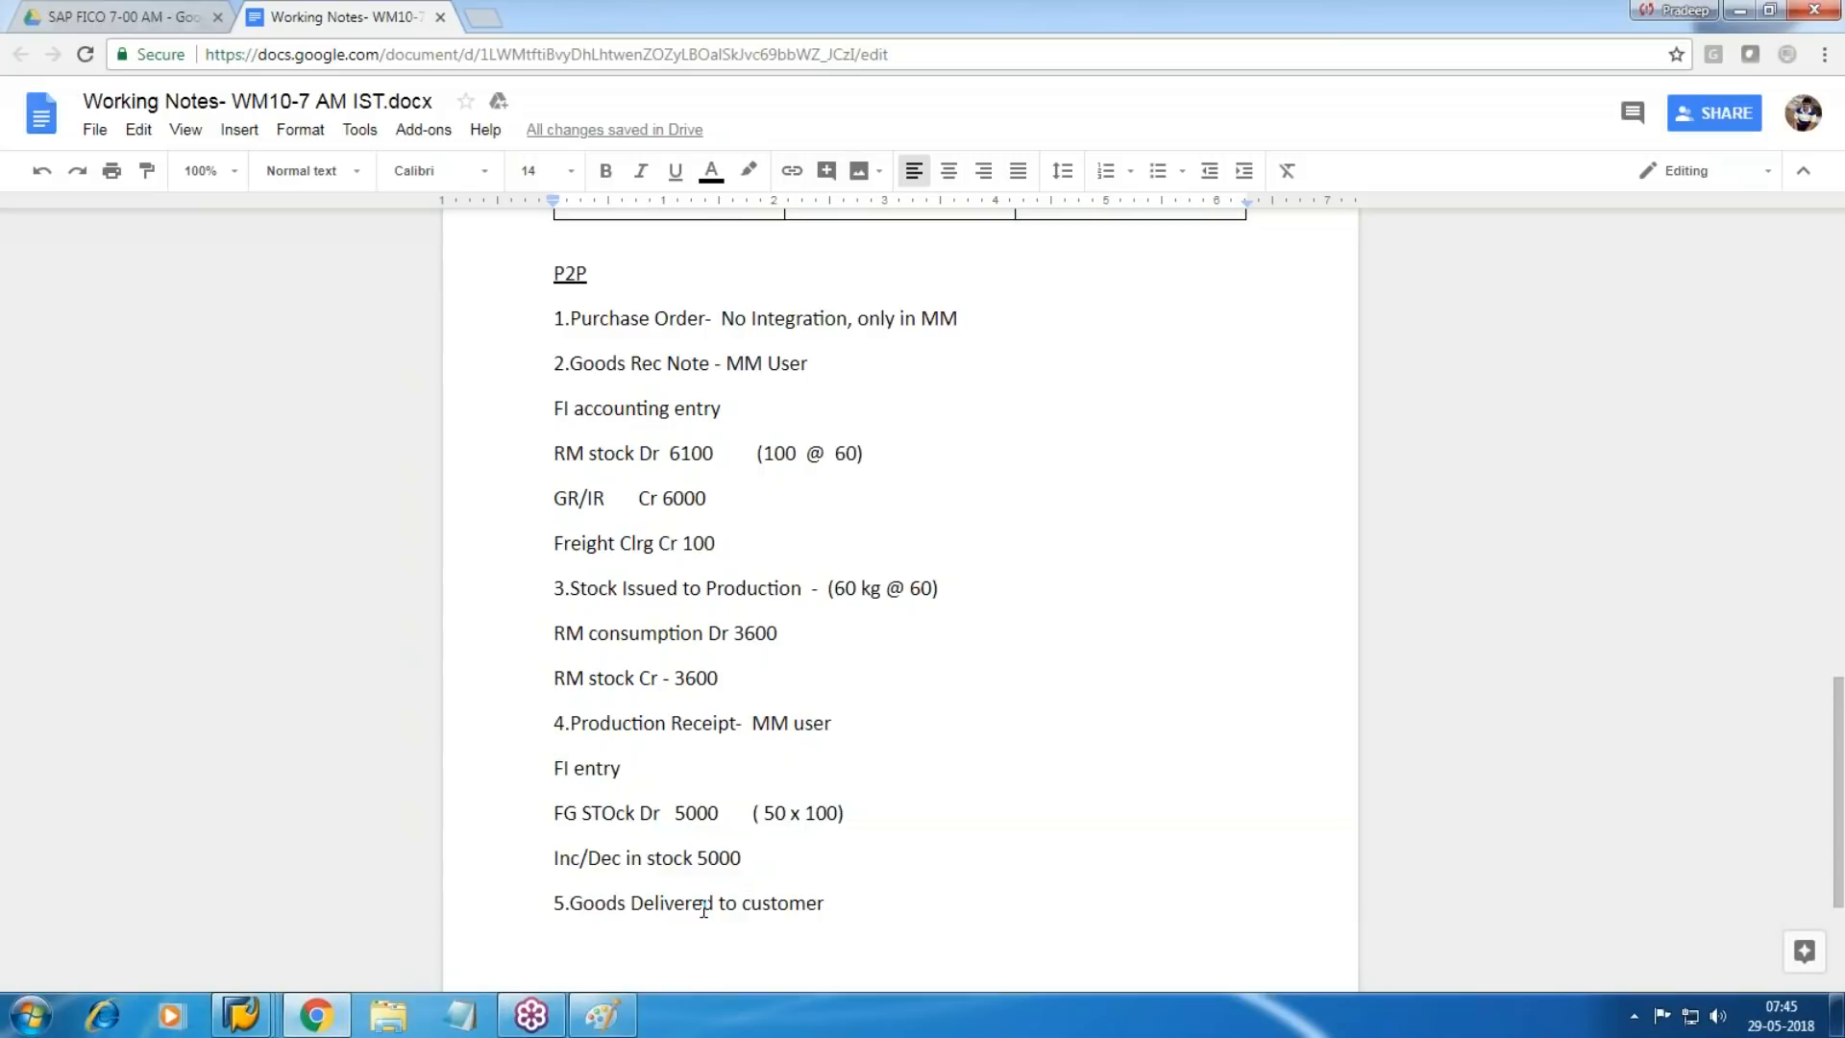
Append "10 items delivered" to the Goods Delivered to customer line, correcting the spelling of "delivered".
text(10 items d)
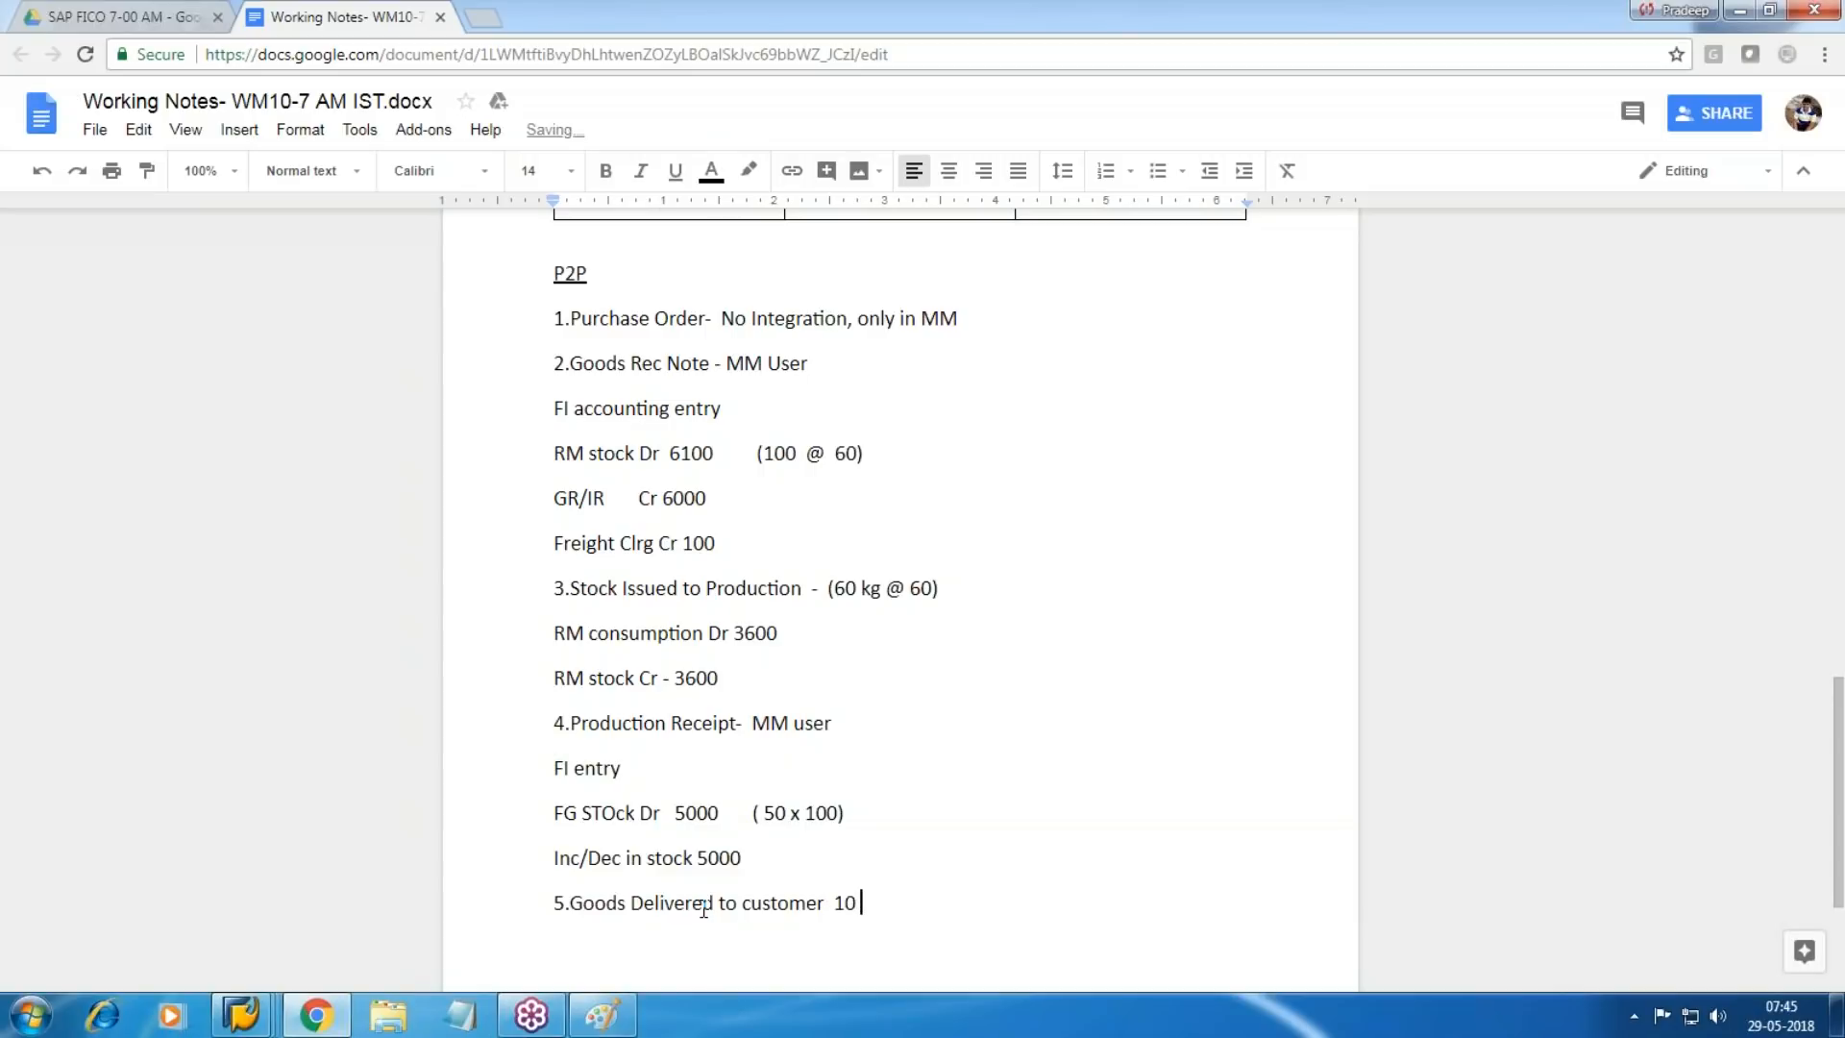
text(elievered)
key(Return)
scroll(1066, 735, down, 3)
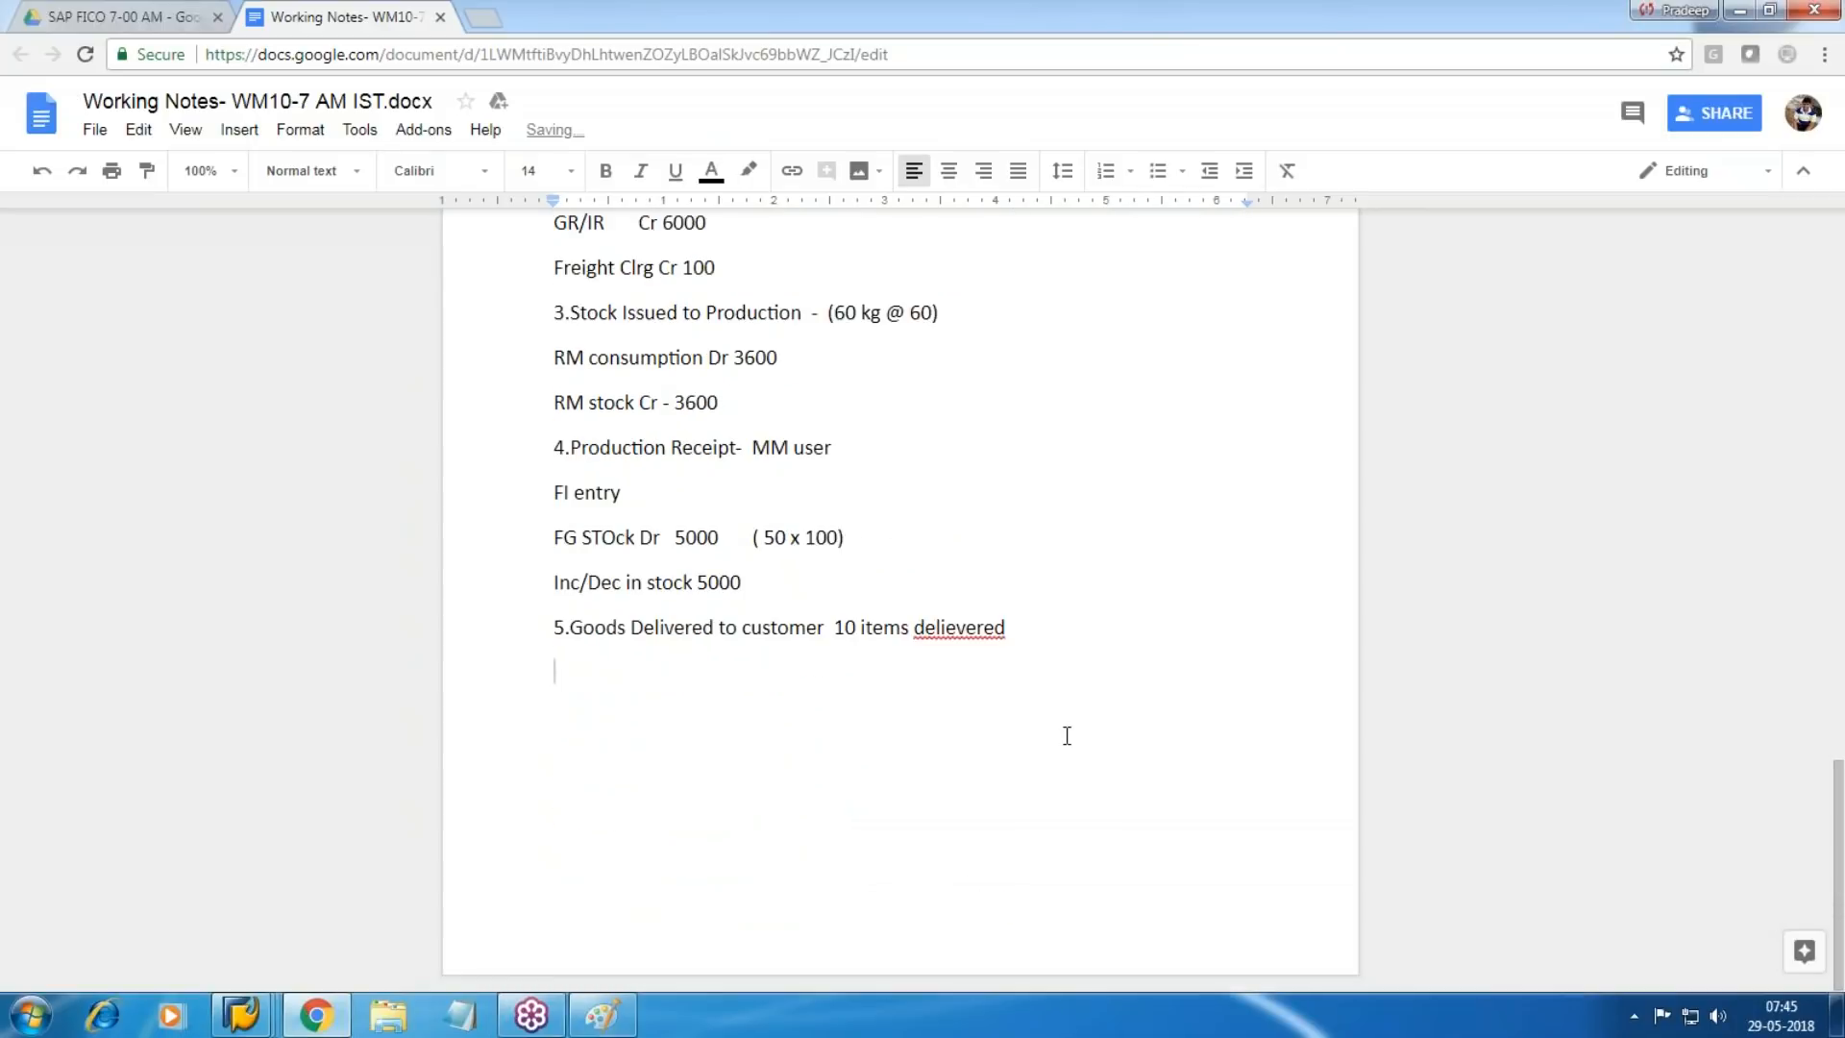
right_click(944, 631)
click(1067, 411)
key(Return)
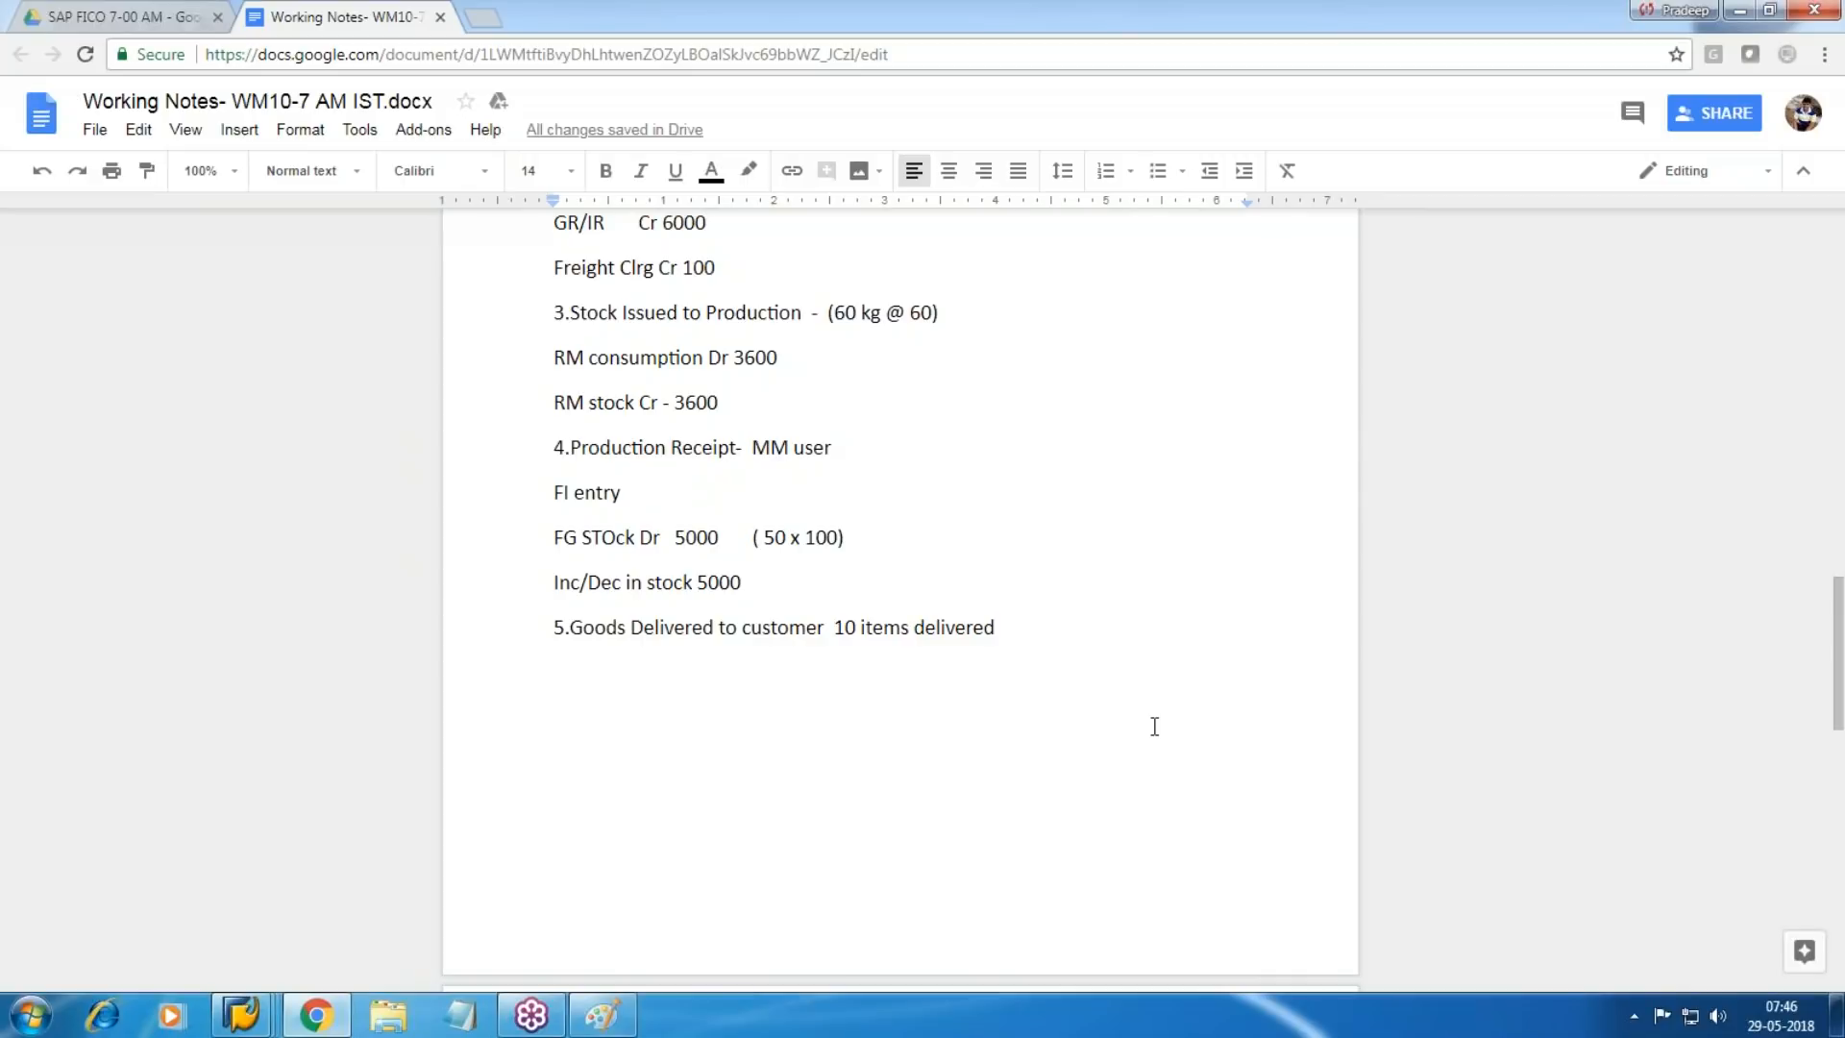
Add the line "FI" below the goods delivery line, leave one blank line, and write "FG stock Cr- 1000" beneath it.
key(Return)
text(FI)
key(Return)
key(Return)
text(FI)
key(BackSpace)
text(G stock D)
key(BackSpace)
text(Cr- 1000)
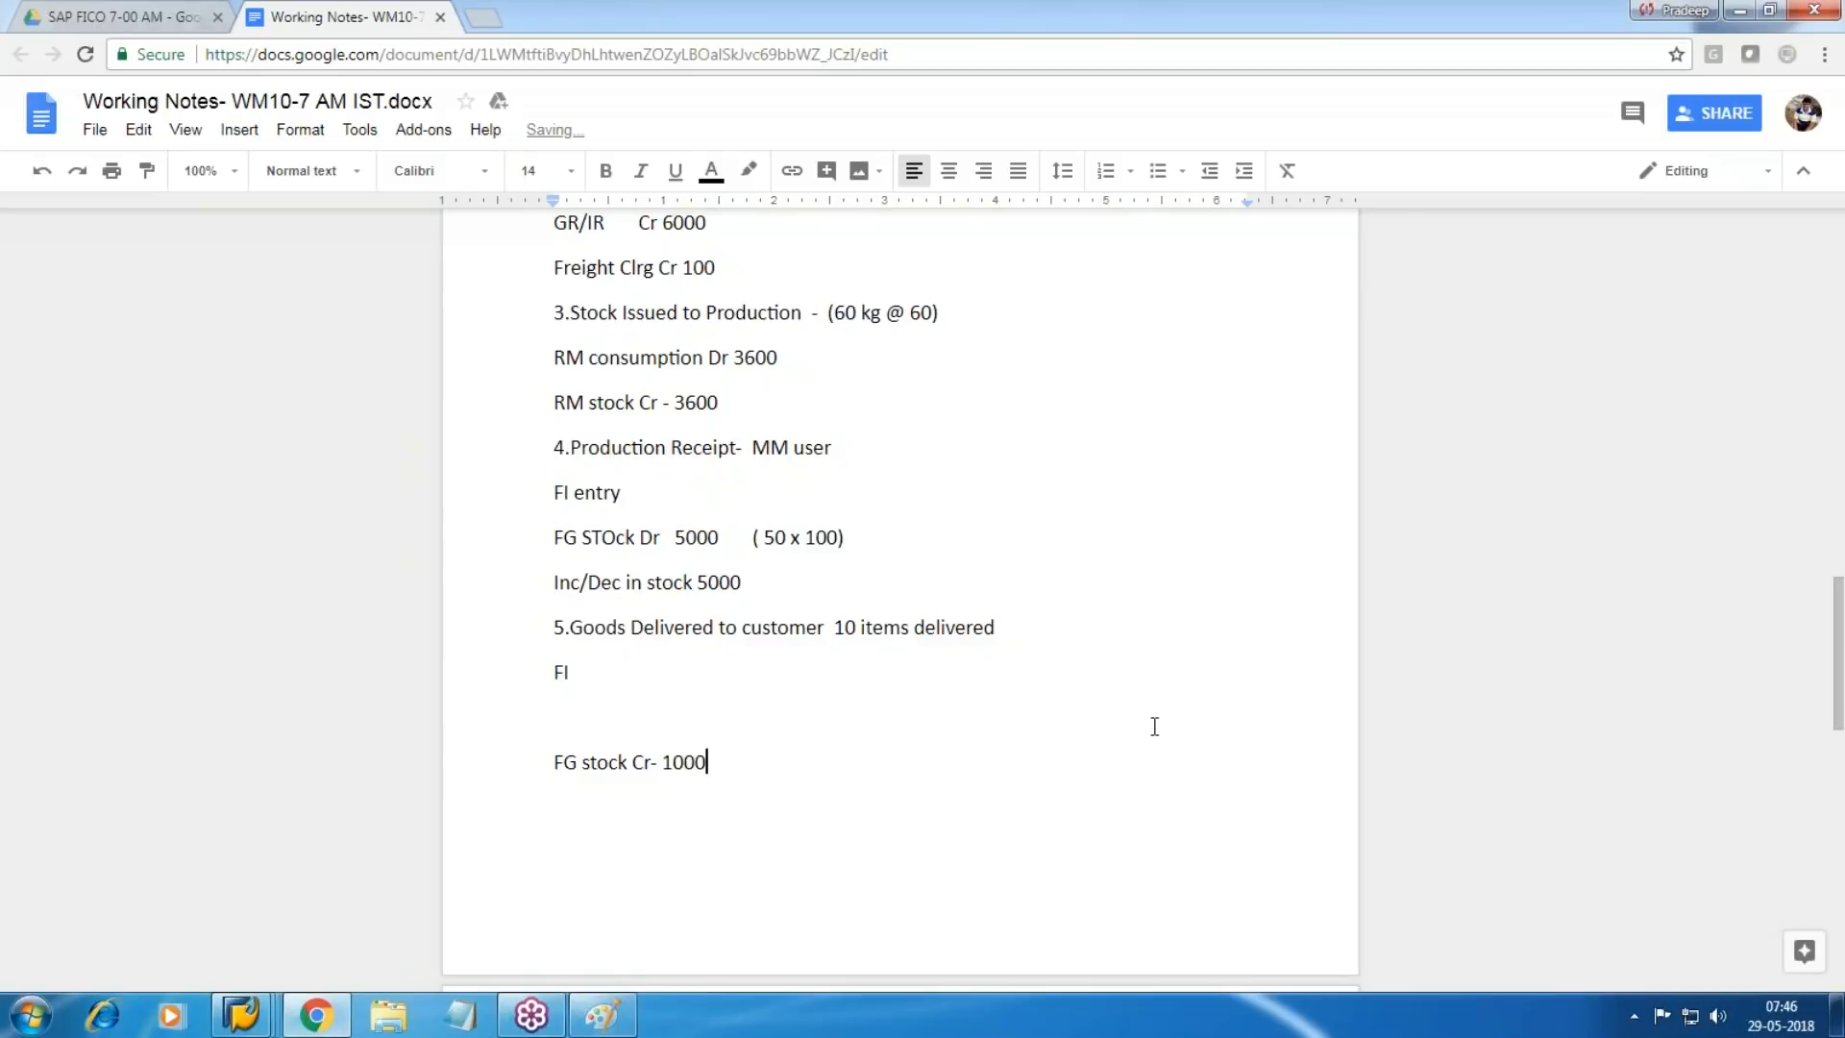
Write "COGS Dr 1000" on the blank line above the FG stock Cr- 1000 entry.
key(Up)
text(COGS Dr     1000)
click(601, 580)
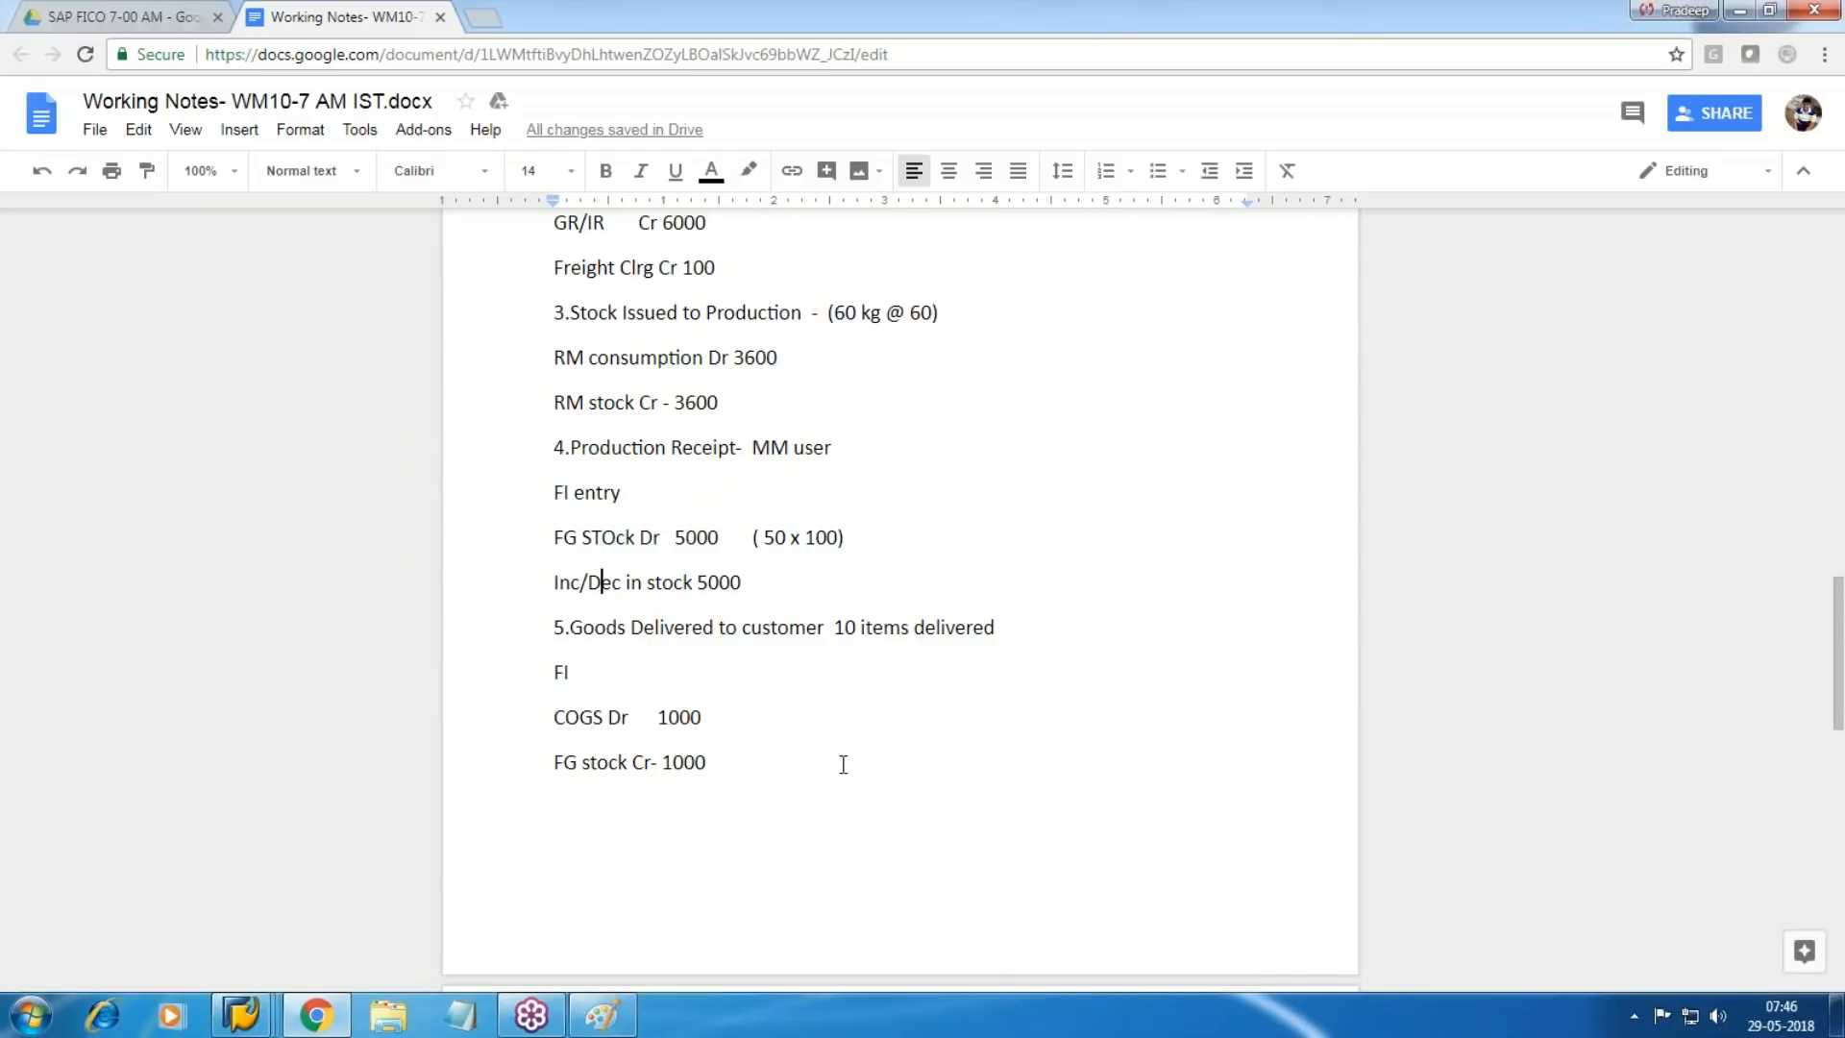
click(582, 718)
Switch to SAP's G/L account maintenance and start creating G/L account 1002 in company code WM10.
mouse_move(241, 1015)
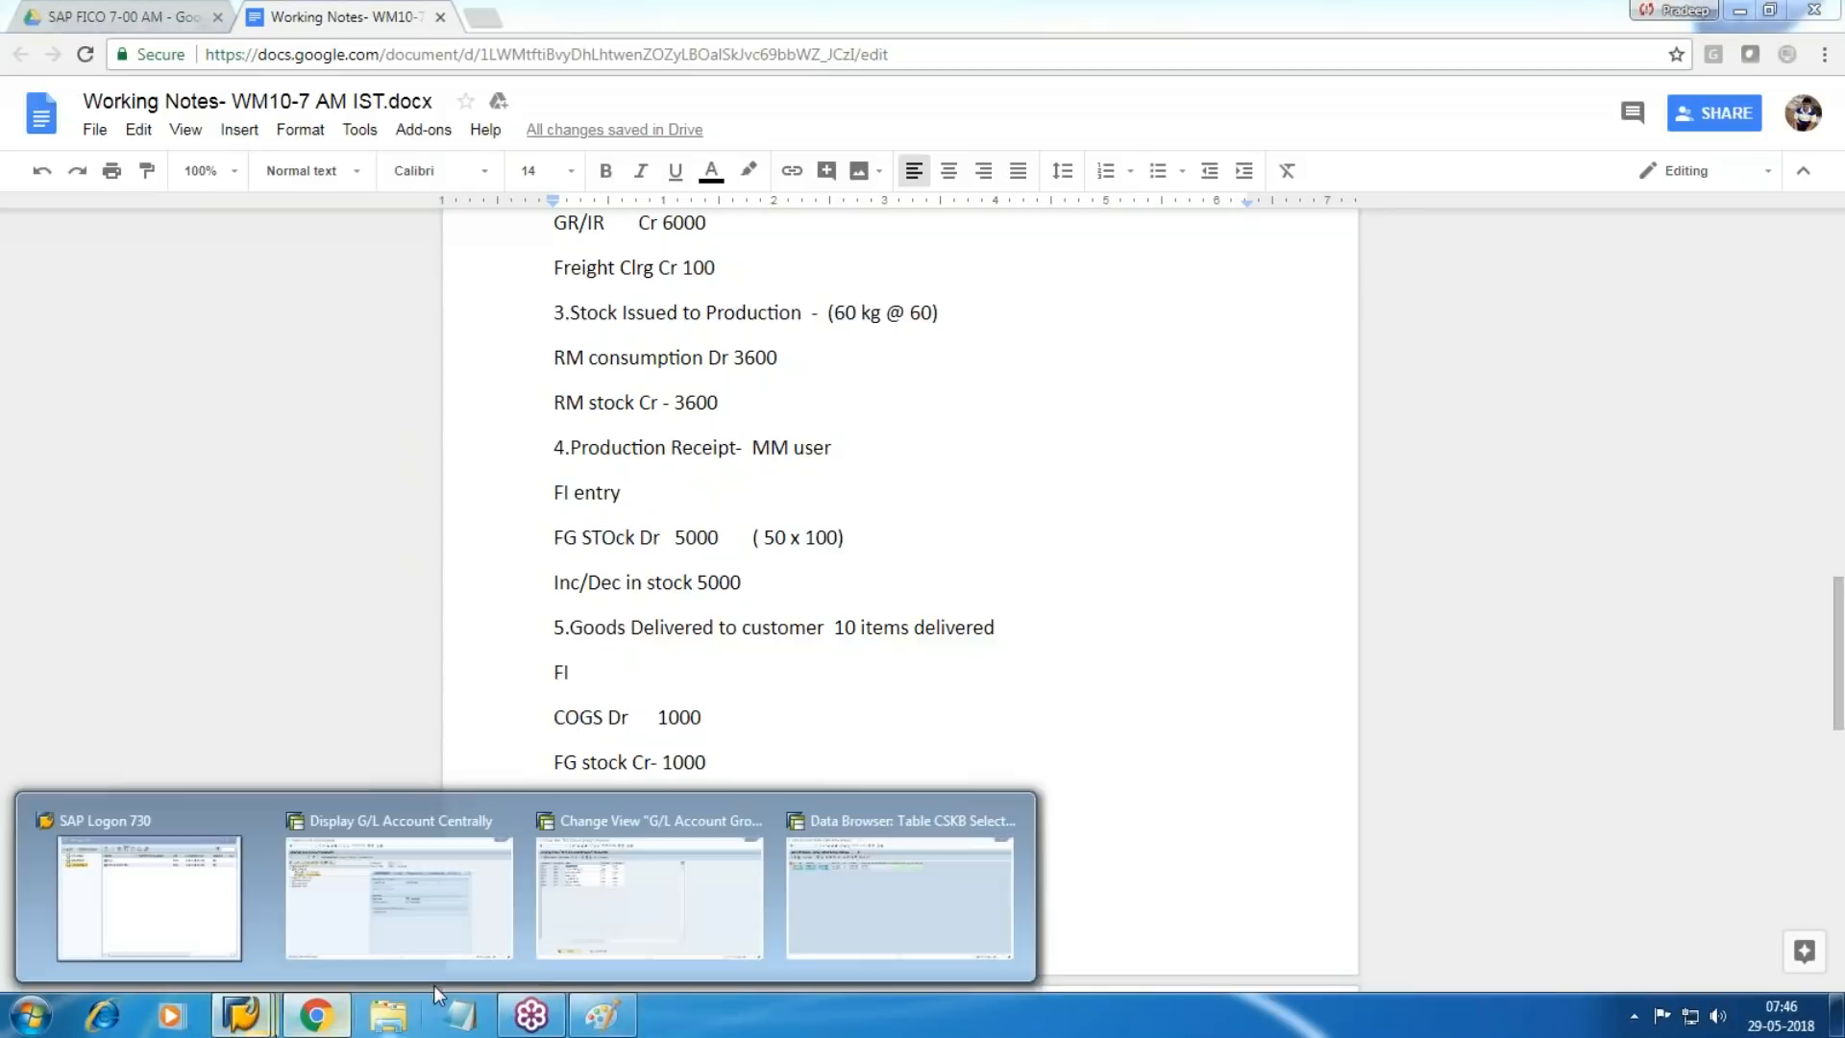
click(402, 901)
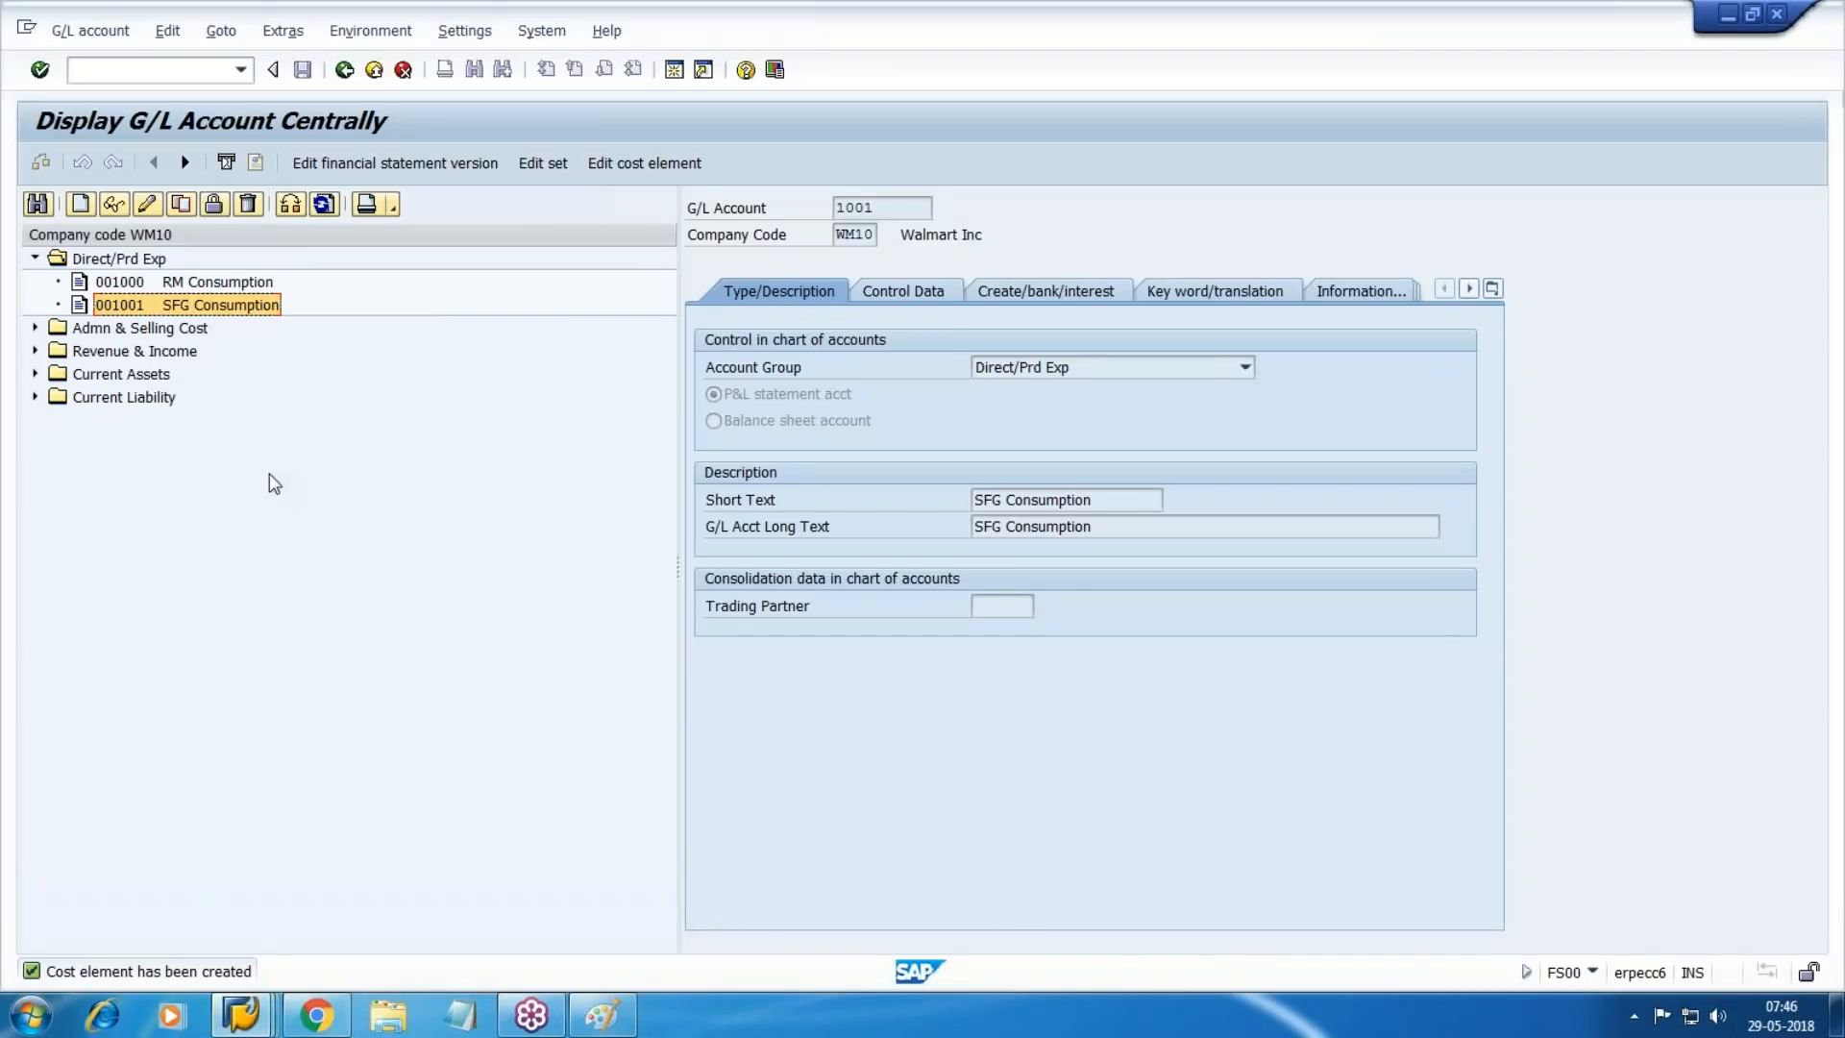
click(84, 202)
drag(382, 329, 493, 544)
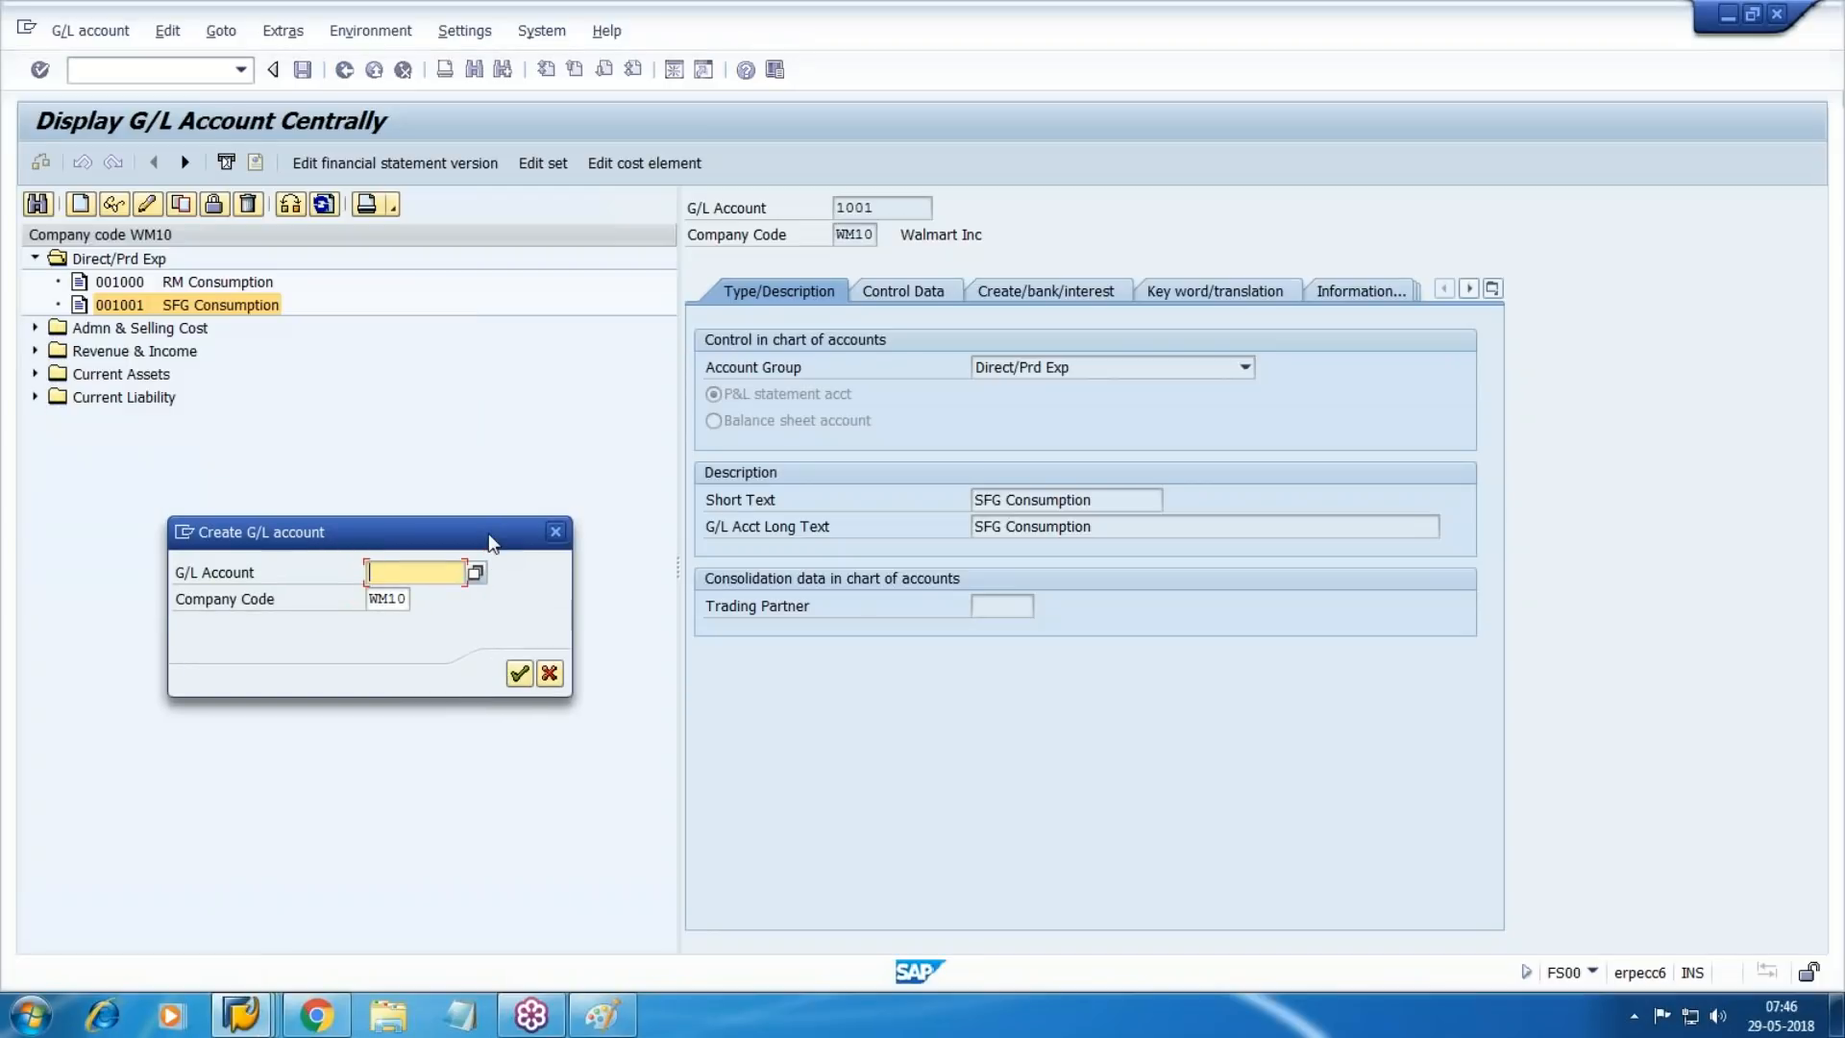
text(1002)
key(Return)
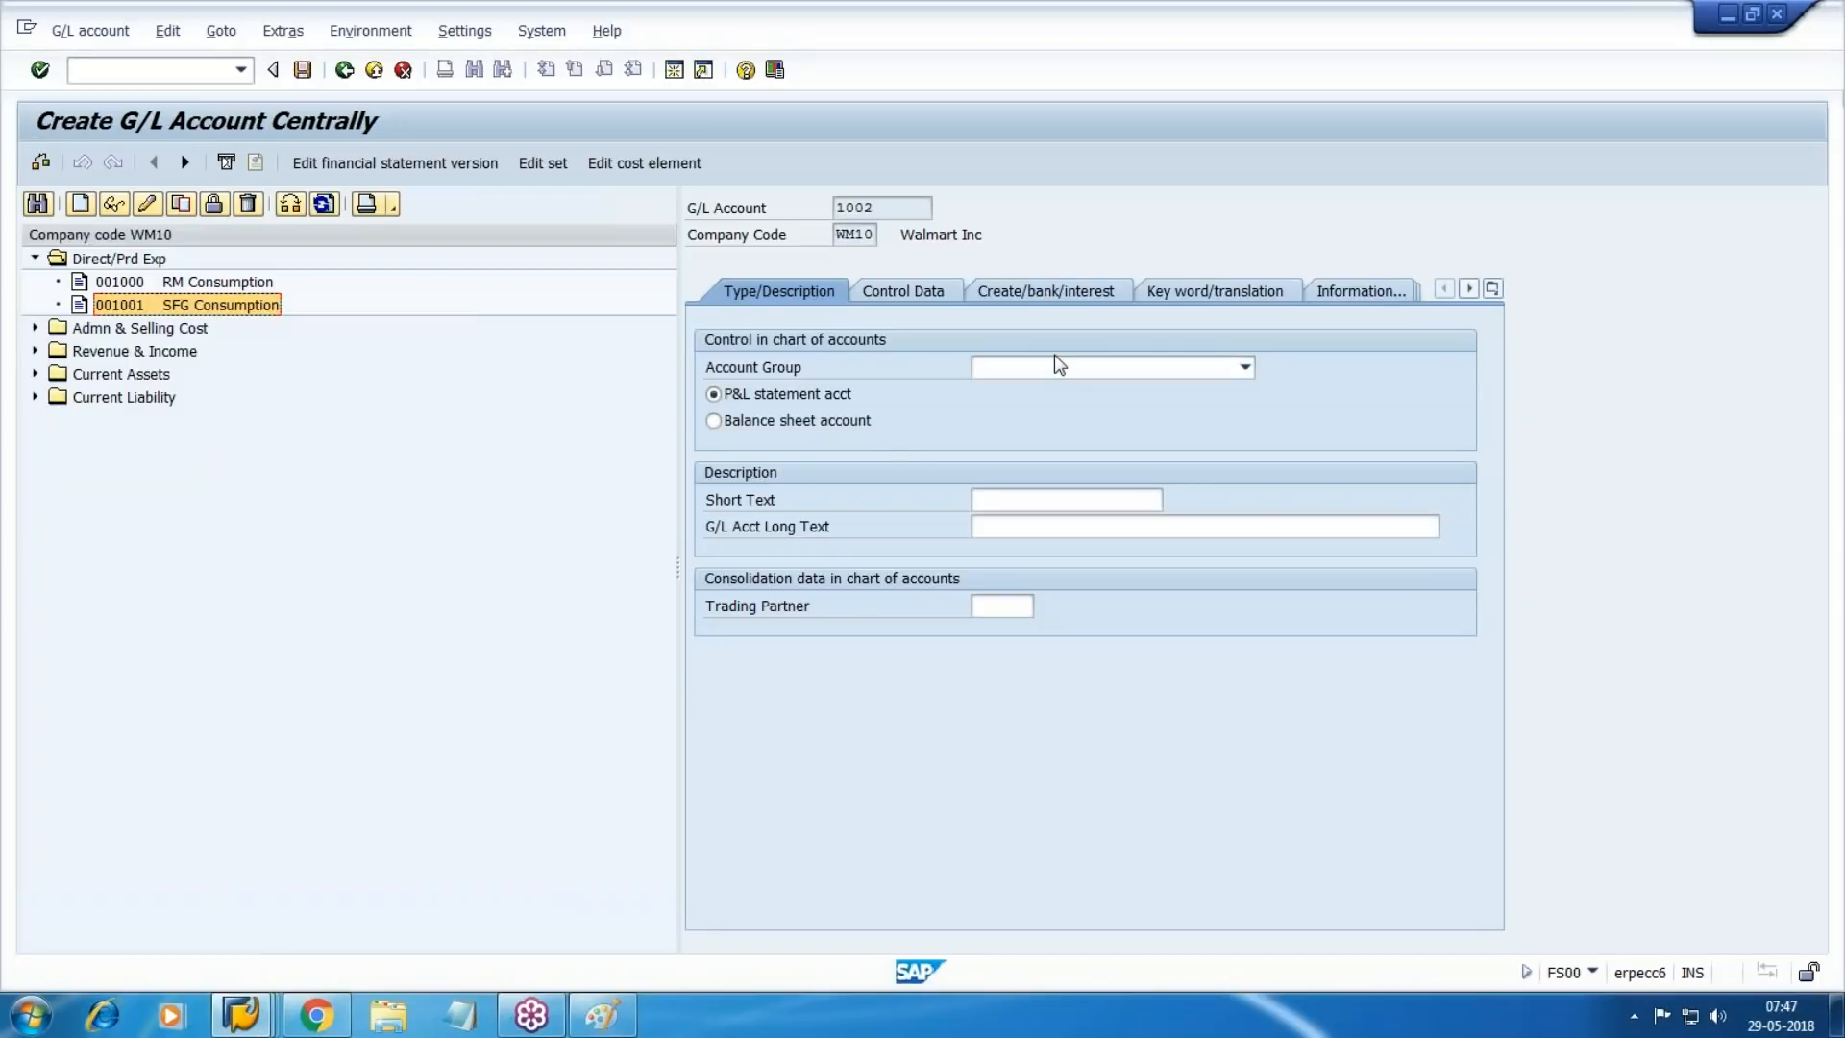
Assign account 1002 to account group Direct/Prd Exp and enter COGS as both its short text and long text.
click(1041, 367)
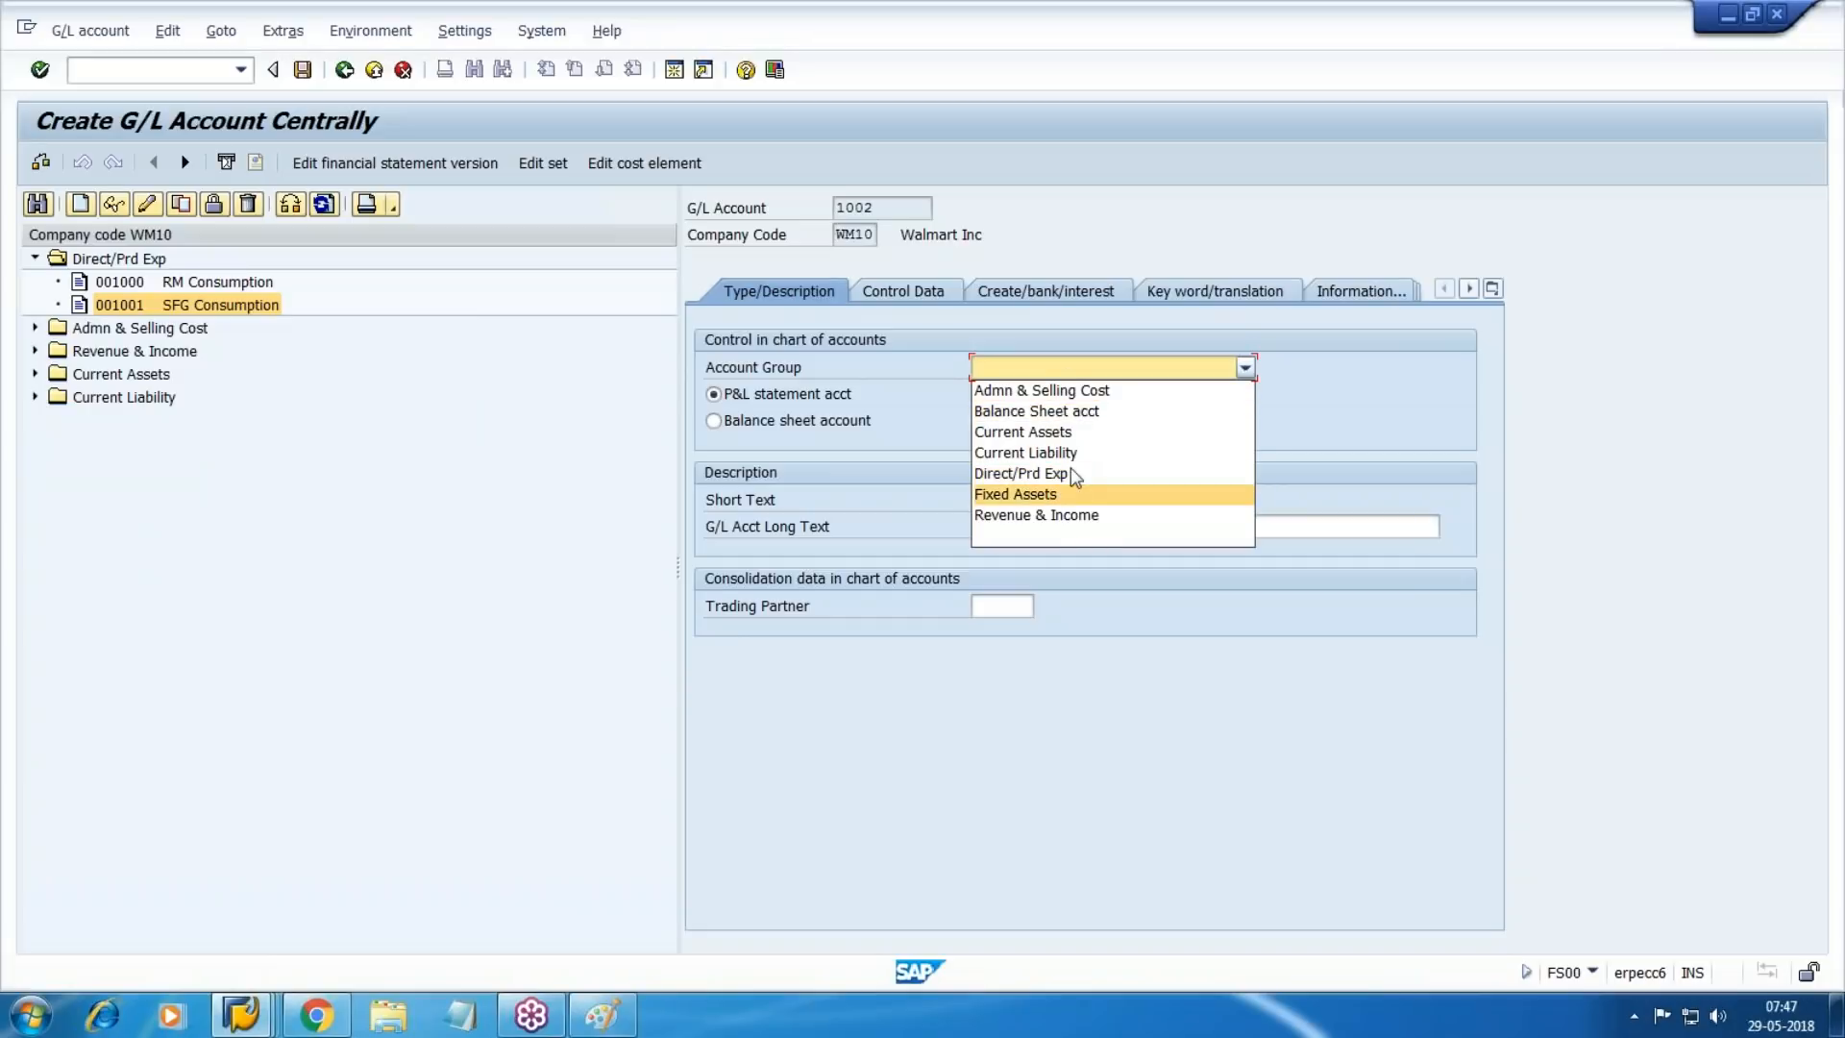
click(1070, 471)
click(1026, 495)
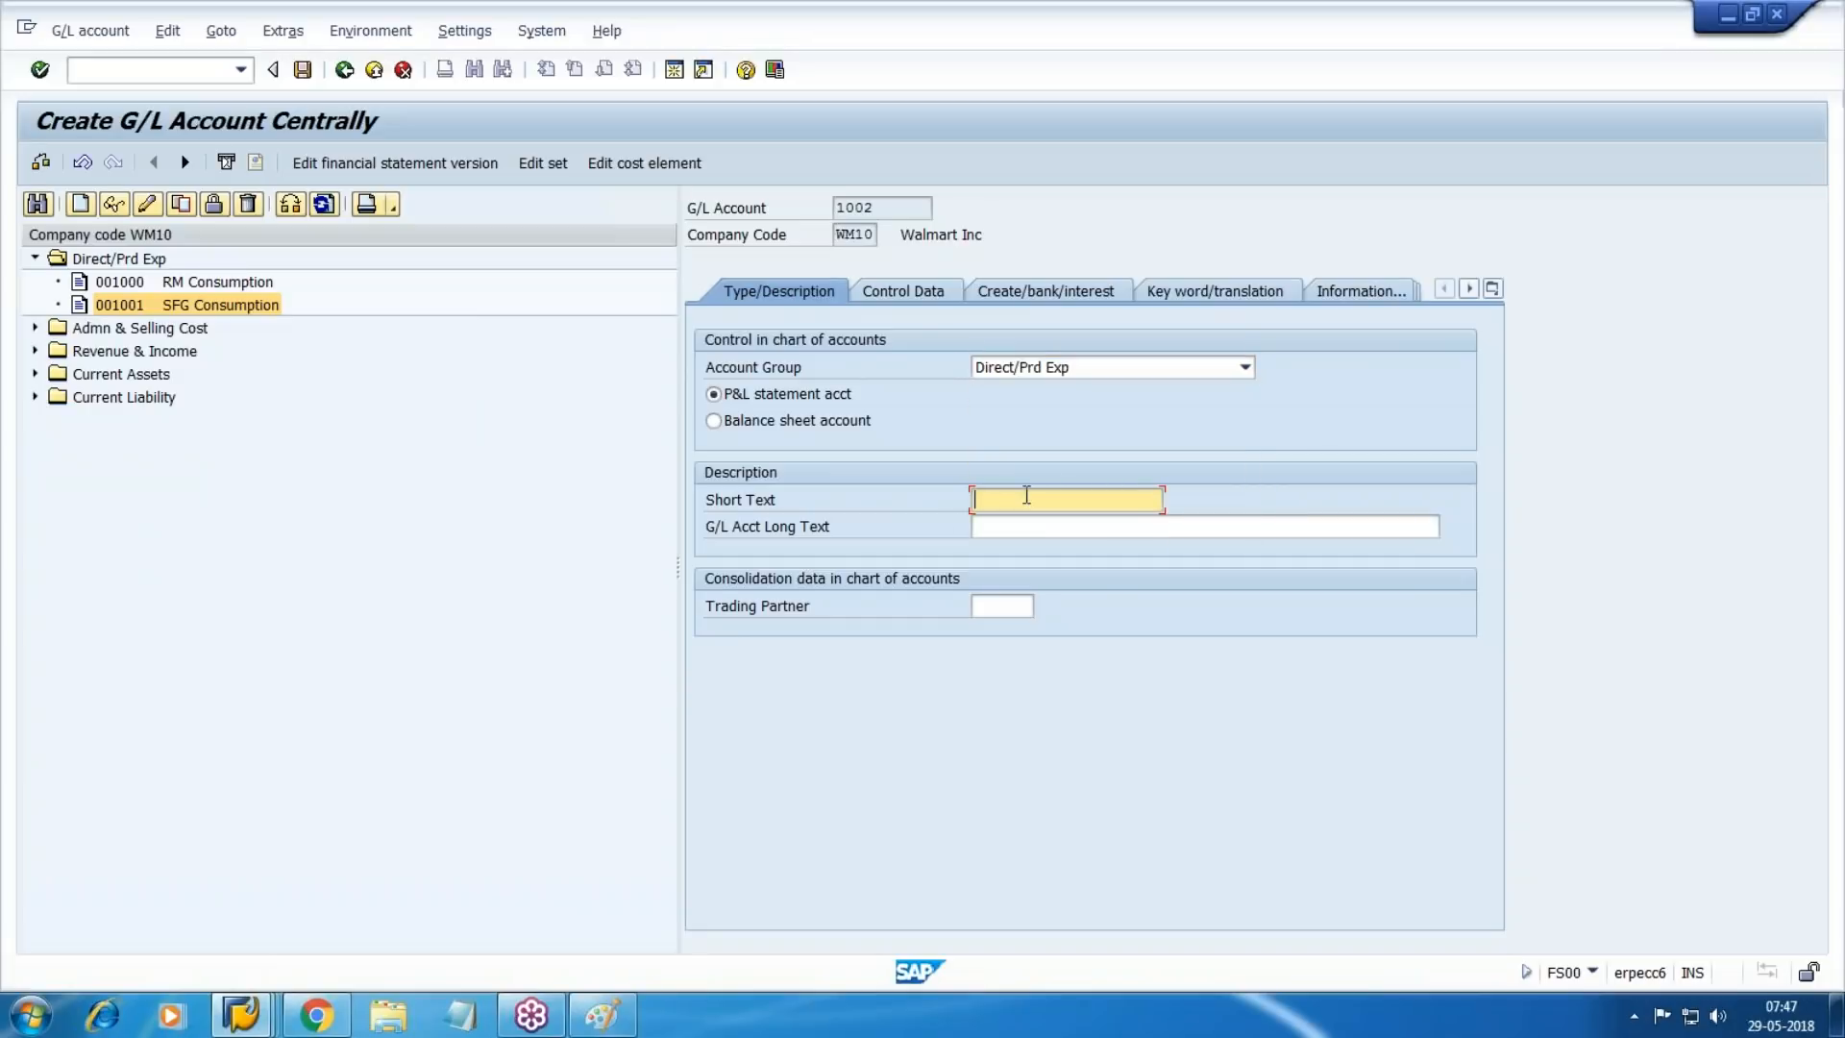
text(COGS)
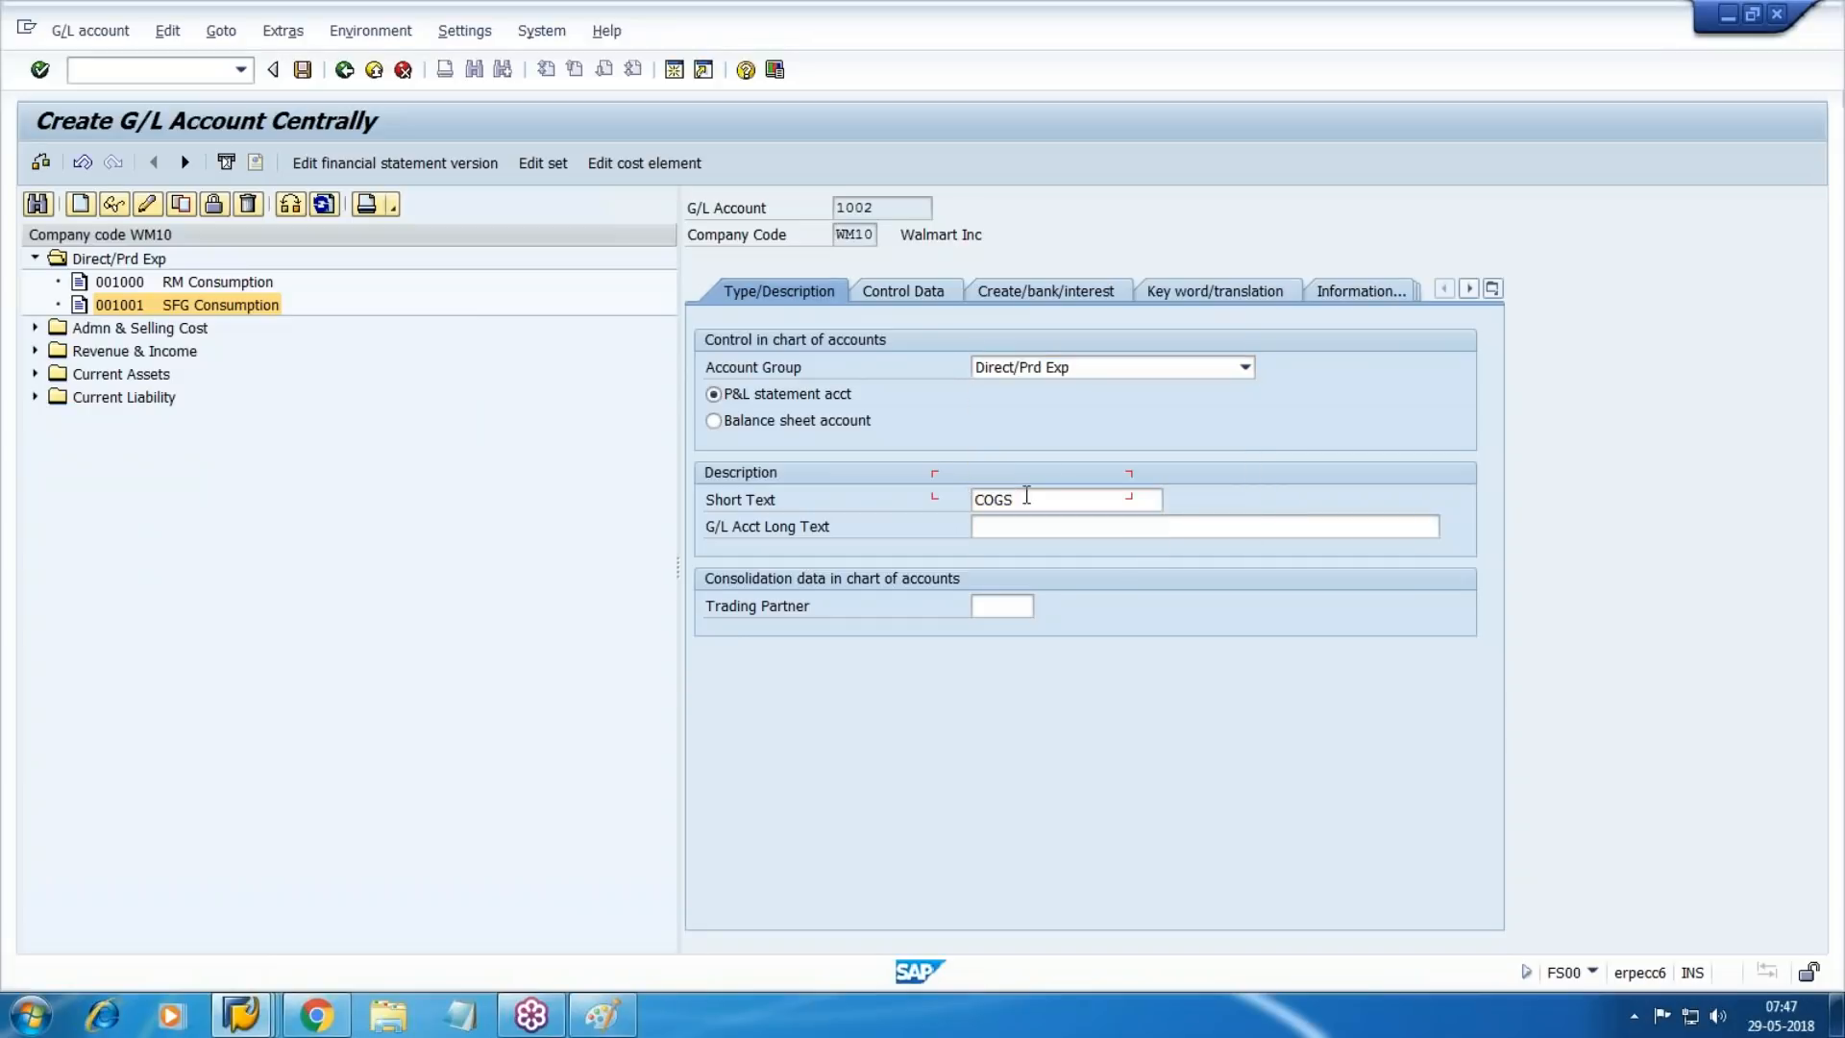
key(ctrl+c)
key(Tab)
key(ctrl+v)
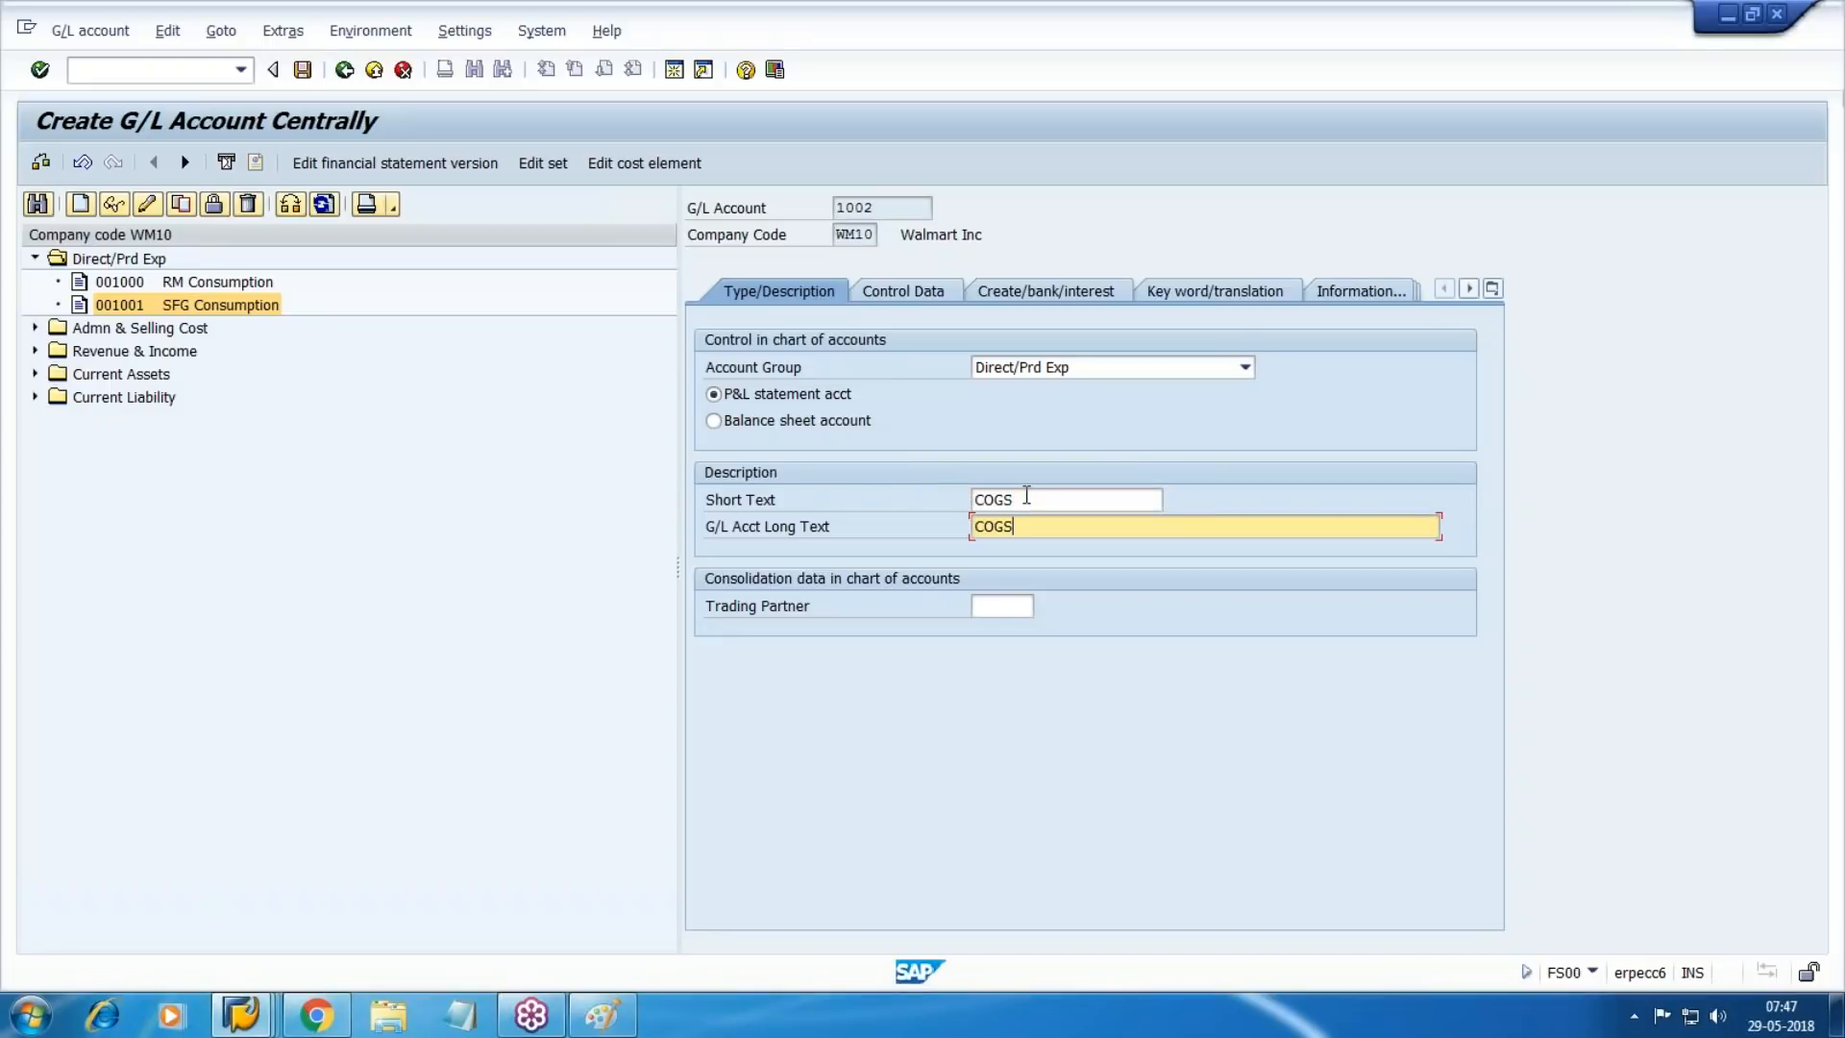
Enable Only balances in local crcy and Line item display for account 1002, and set its sort key to 001.
click(905, 294)
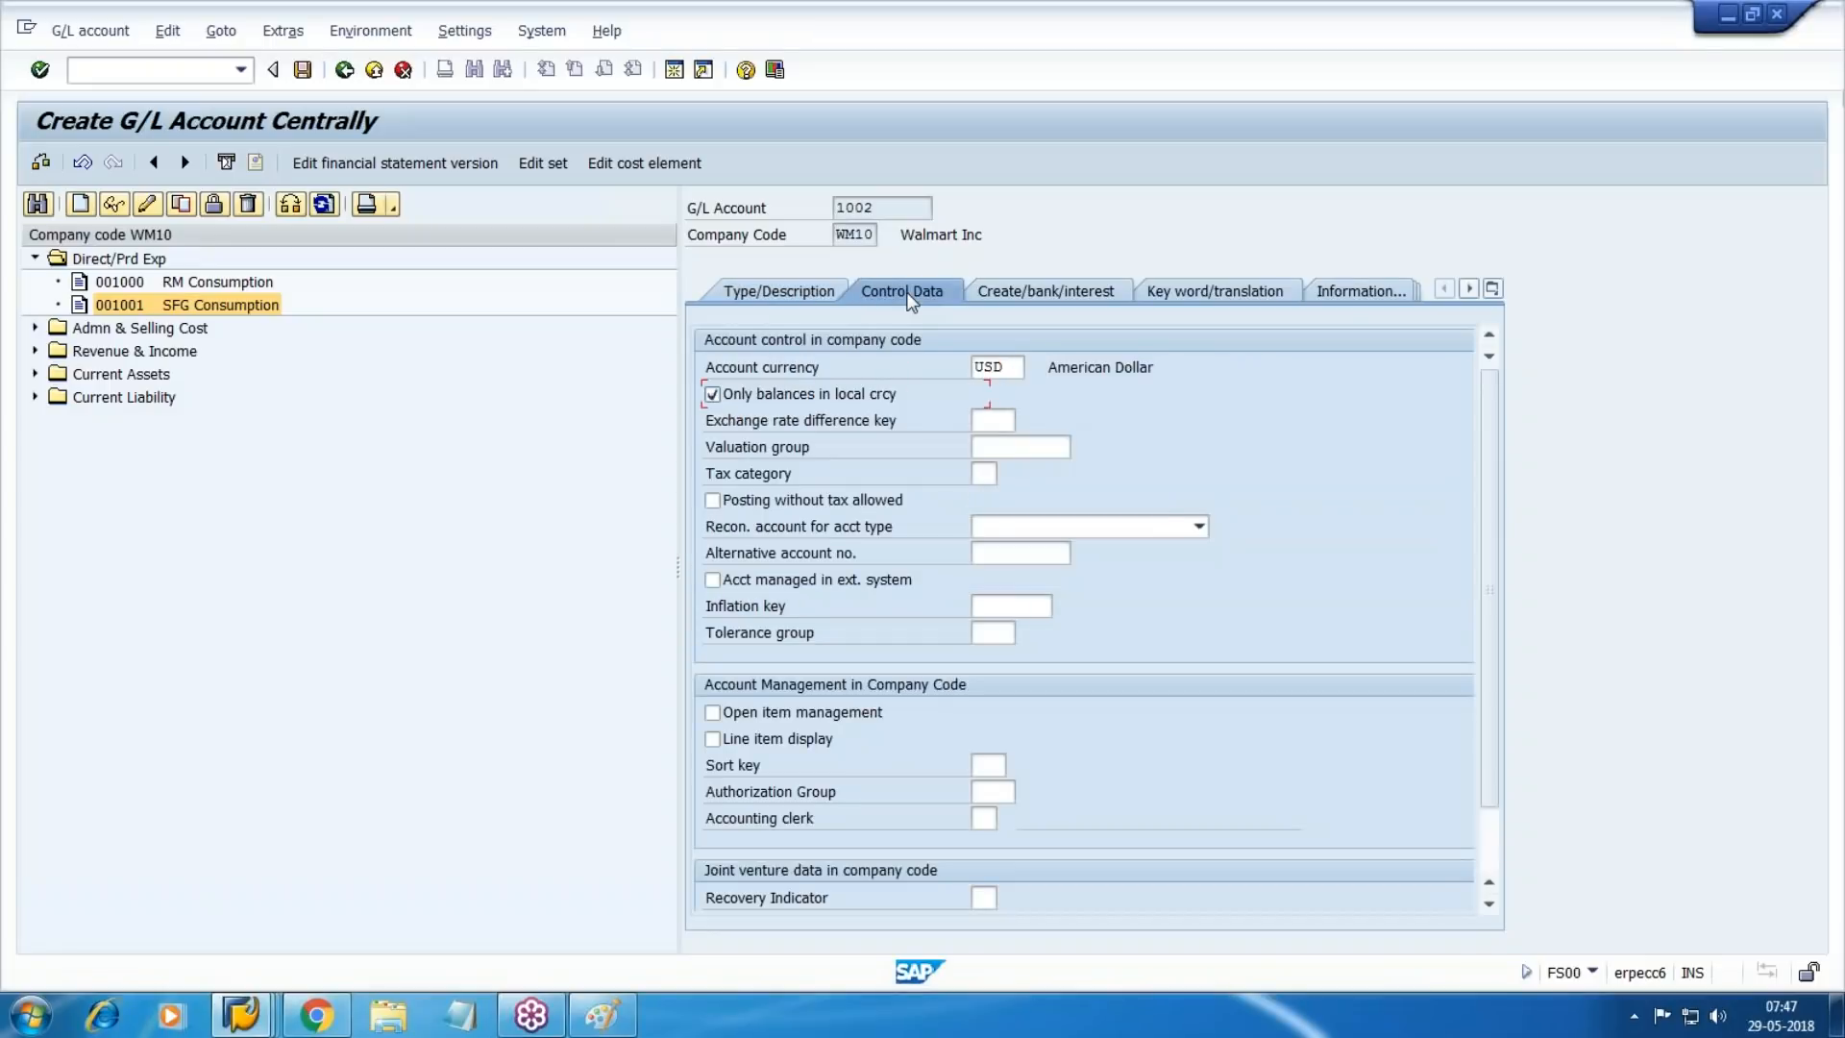
key(Tab)
key(Tab)
key(Tab)
key(Tab)
key(Tab)
key(space)
key(Tab)
text(0)
key(Down)
key(Down)
key(Down)
key(Down)
key(Down)
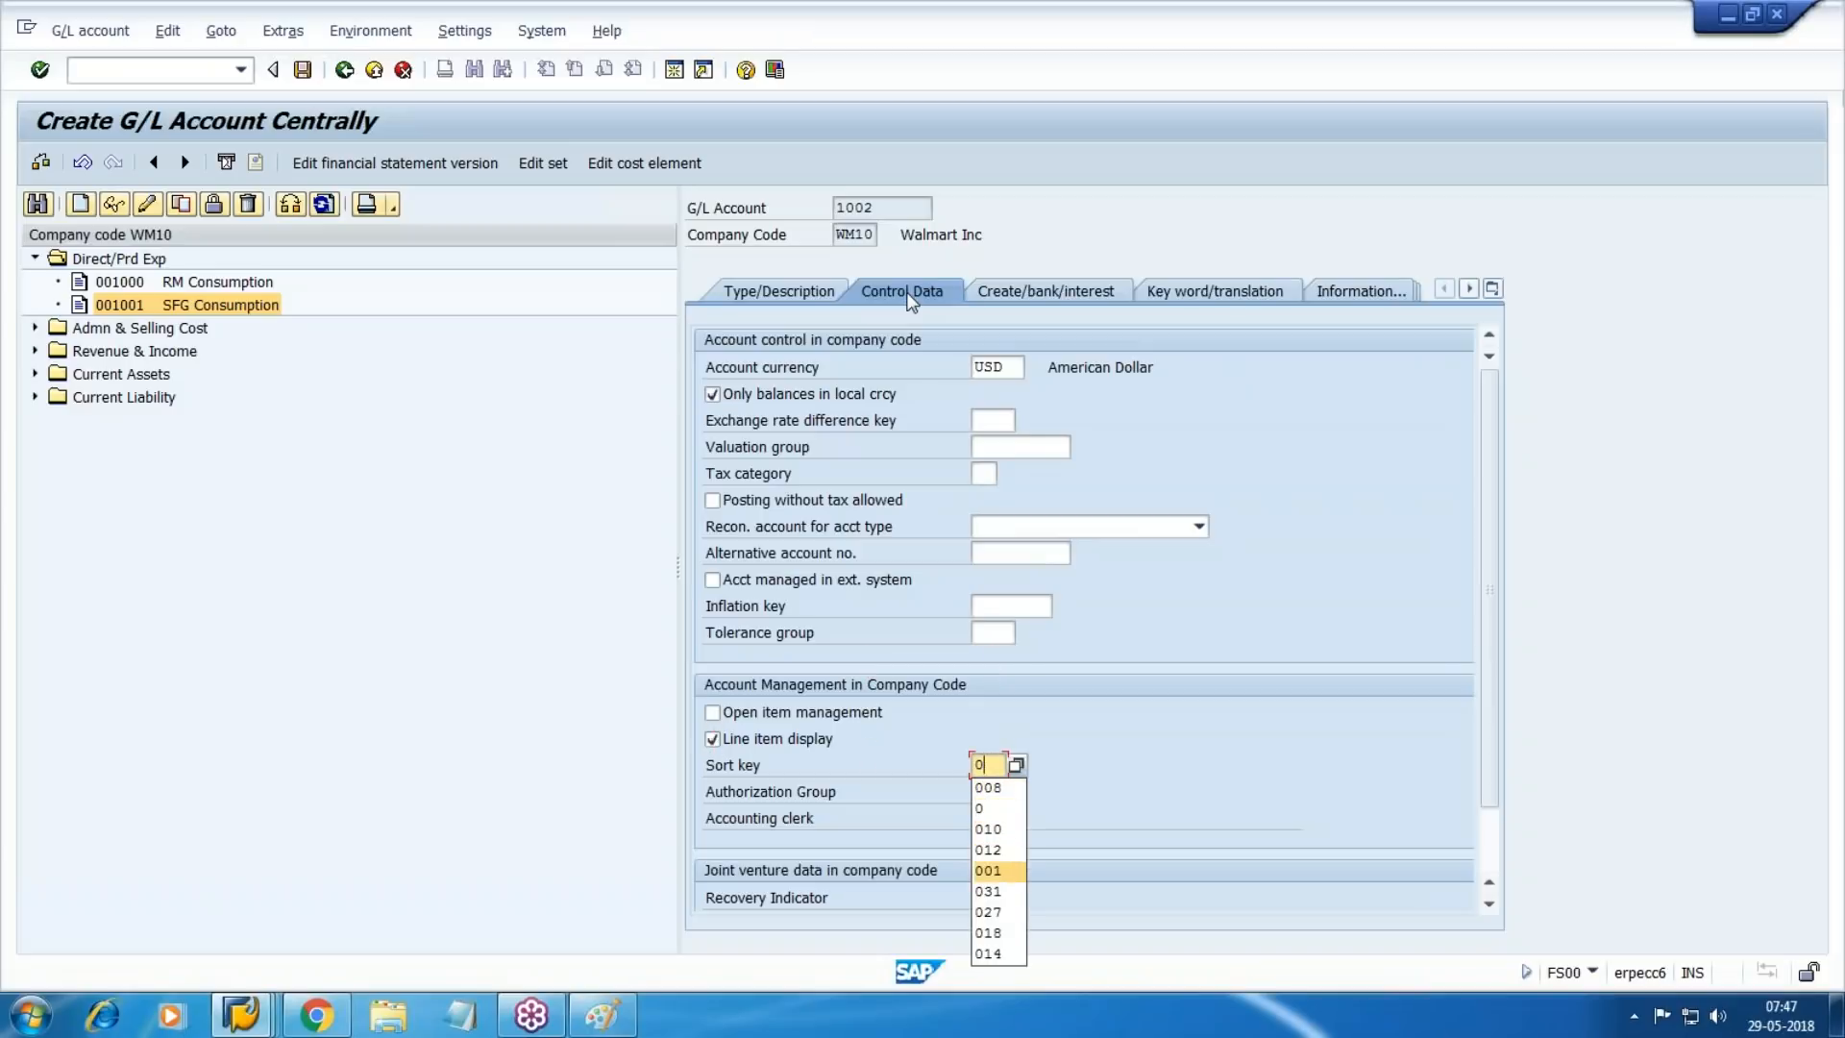
key(Return)
Set account 1002's field status group to G030, Change in stock accounts, and save the account.
click(1042, 293)
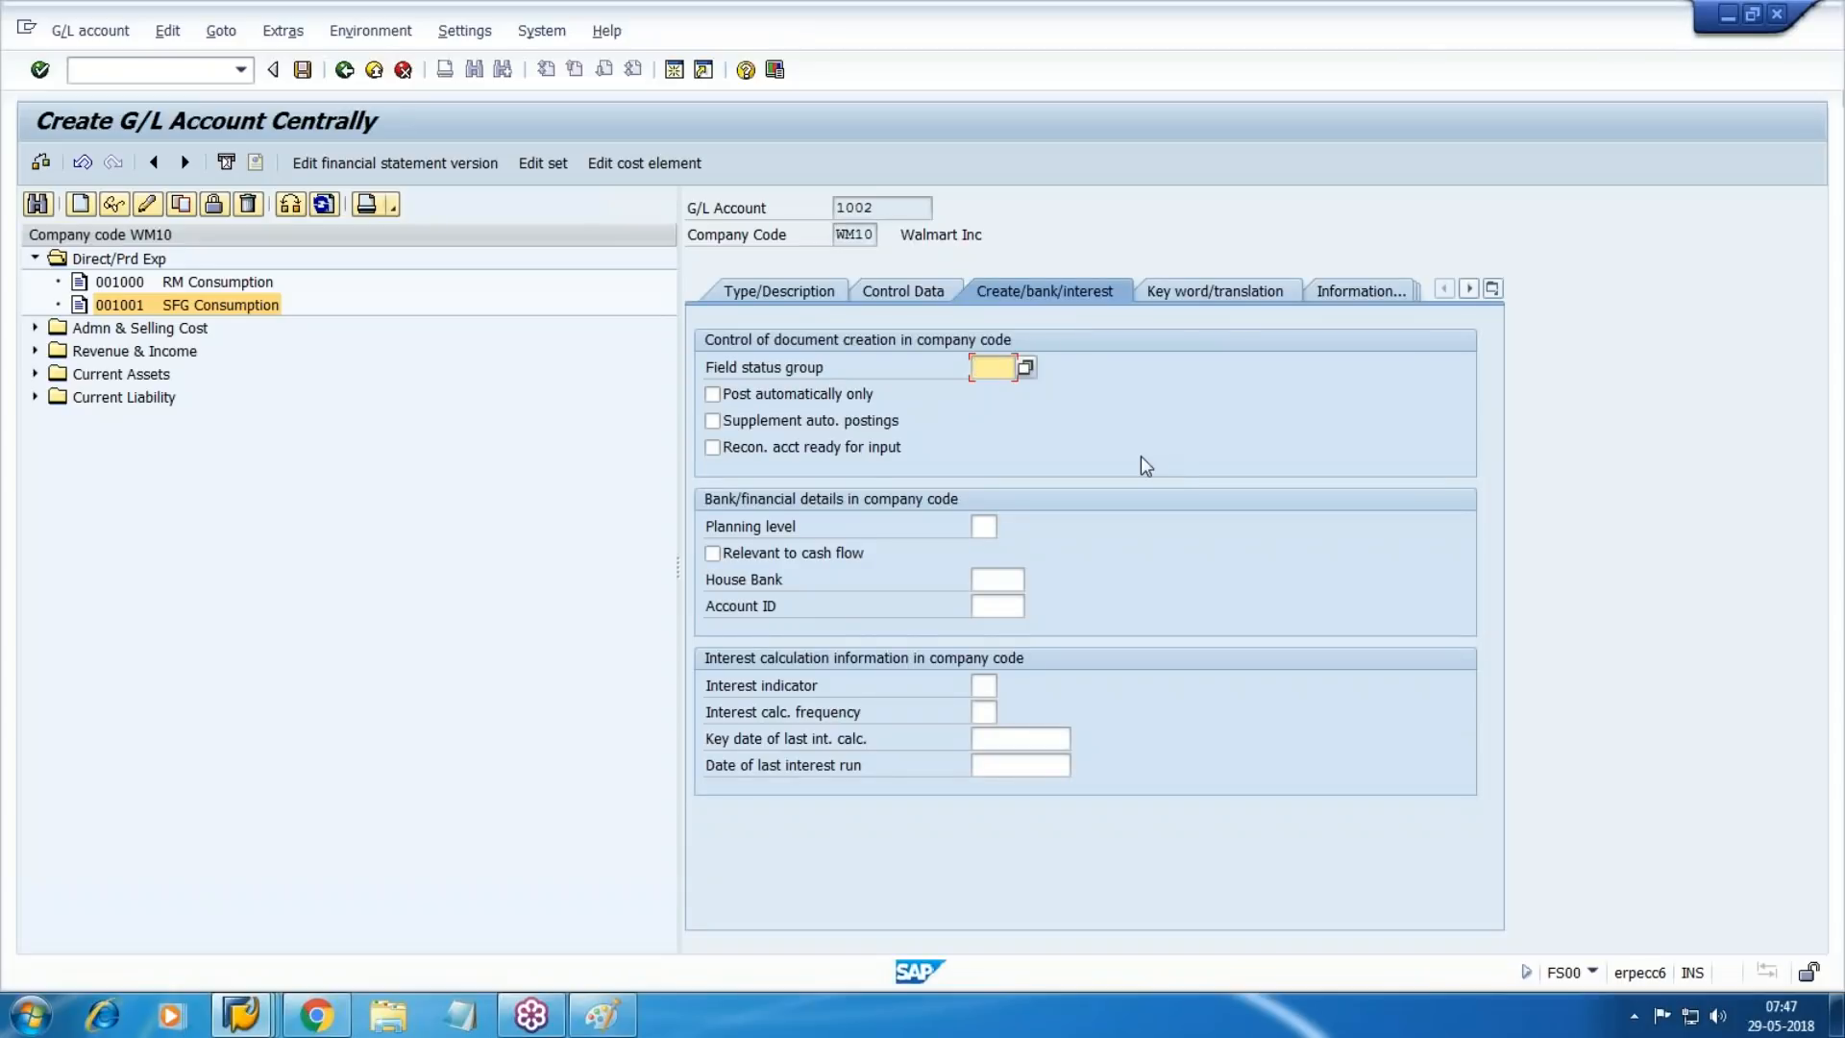
click(1027, 371)
scroll(1061, 682, down, 6)
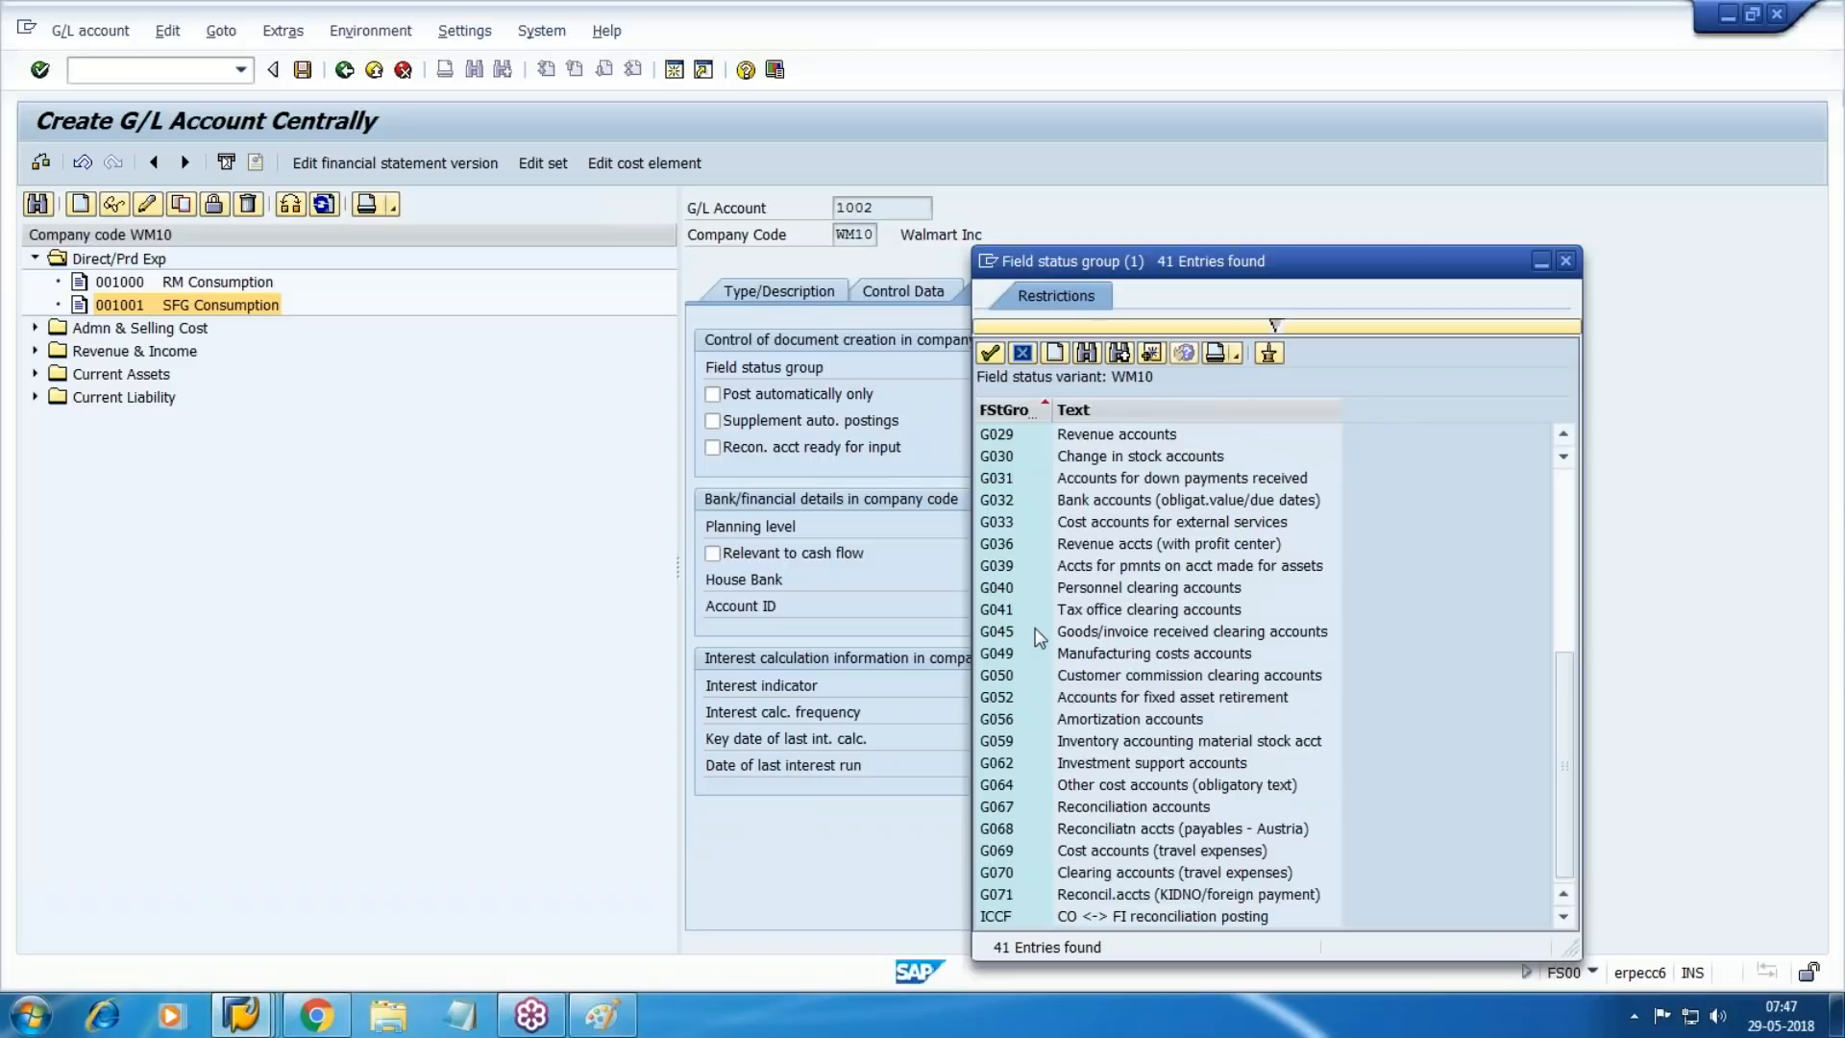
click(1136, 460)
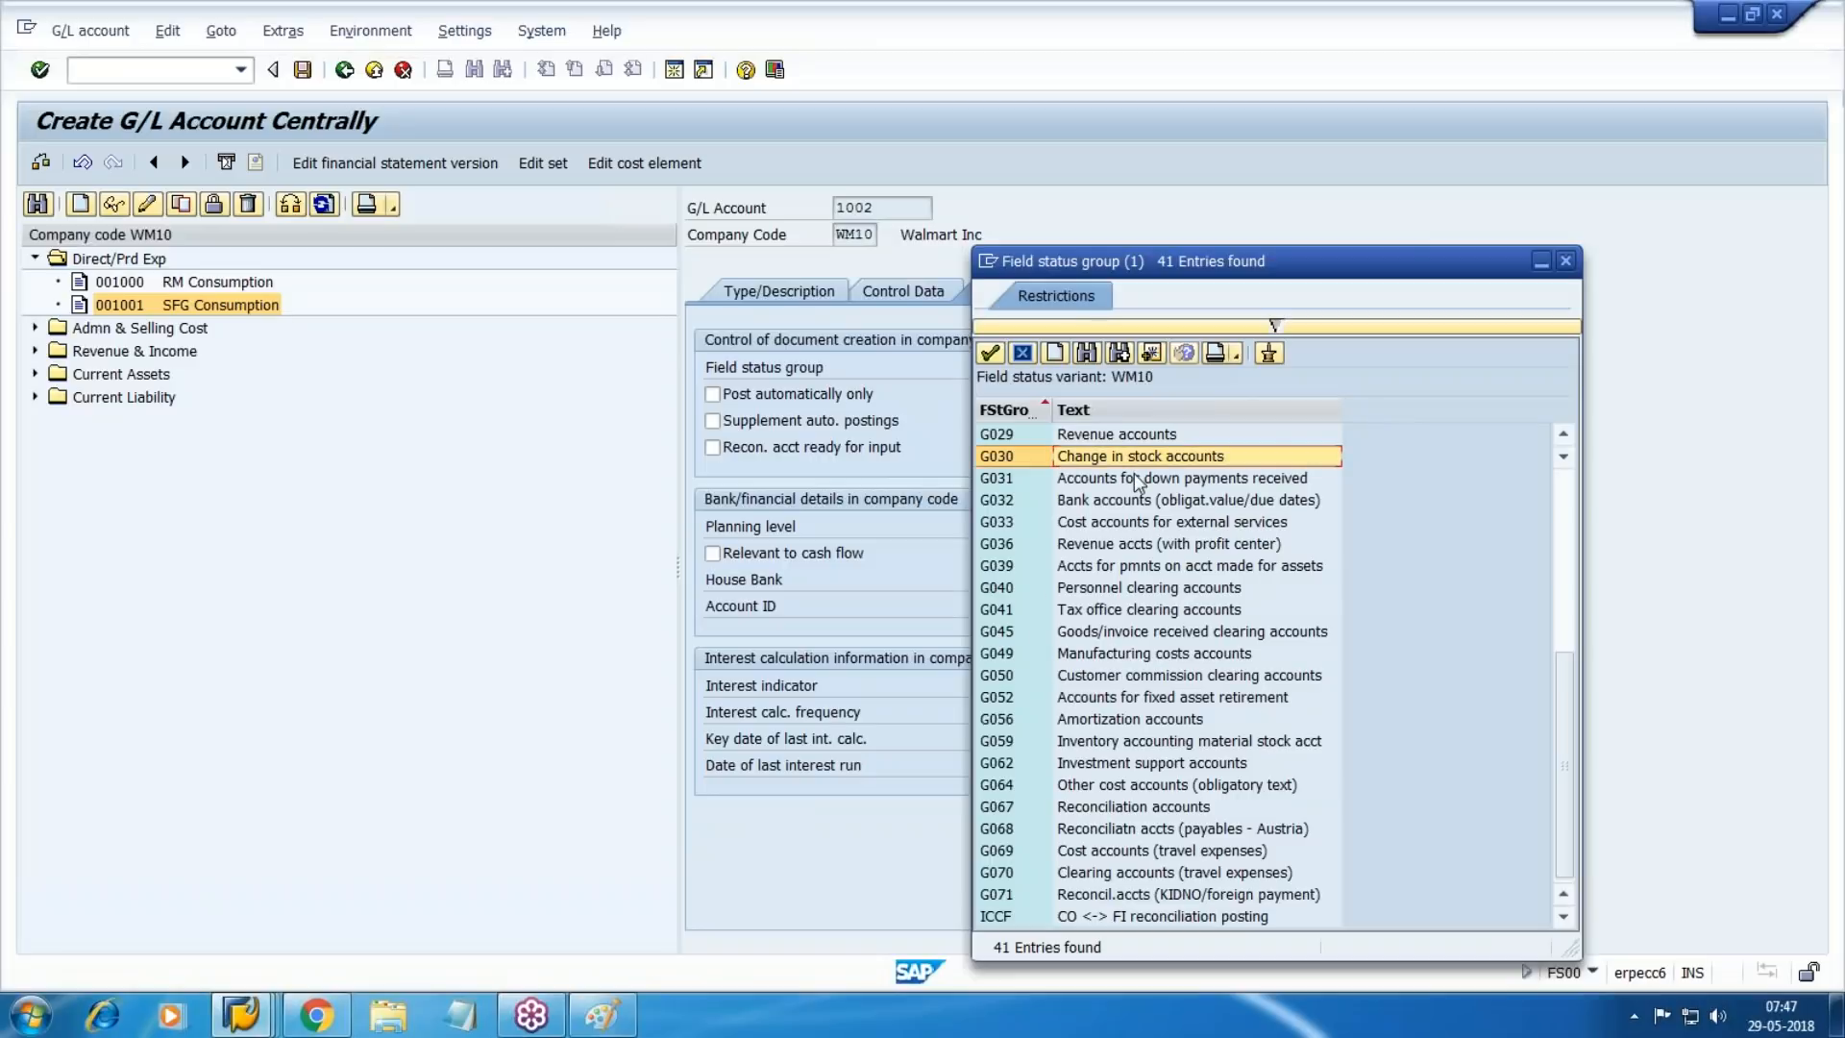
key(Return)
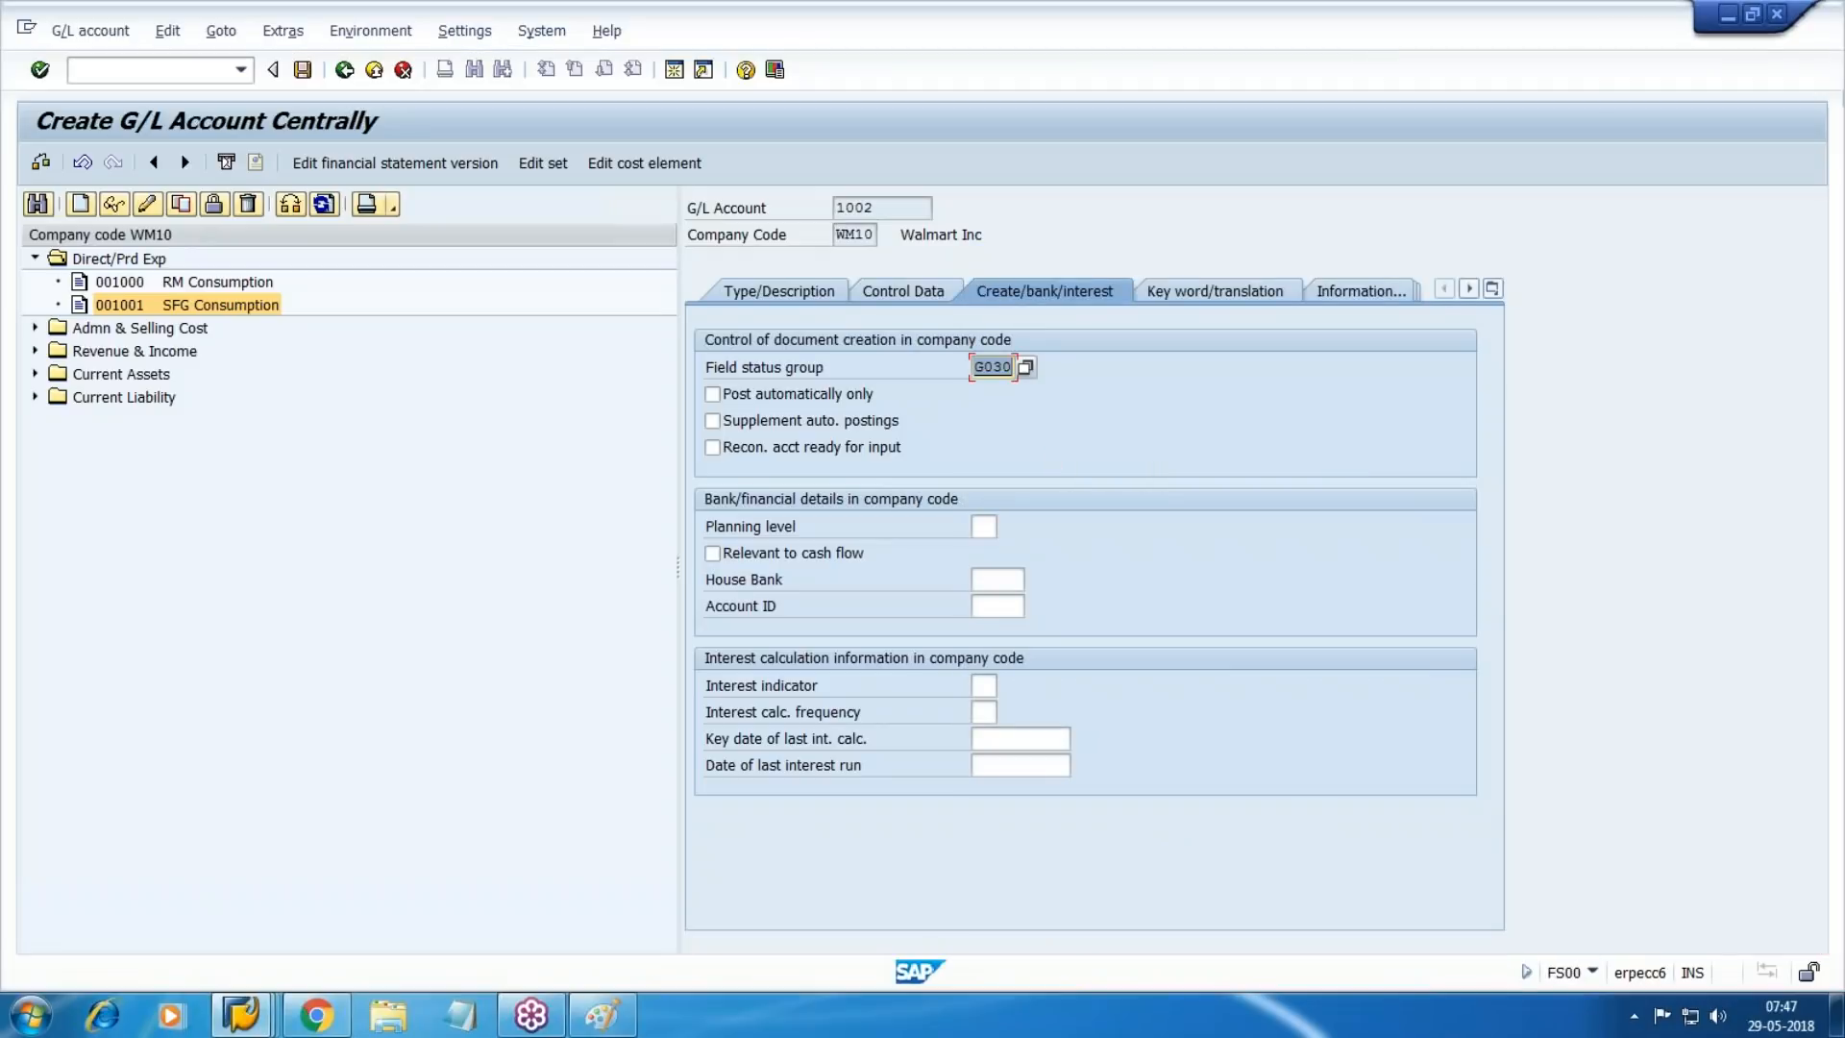
click(302, 69)
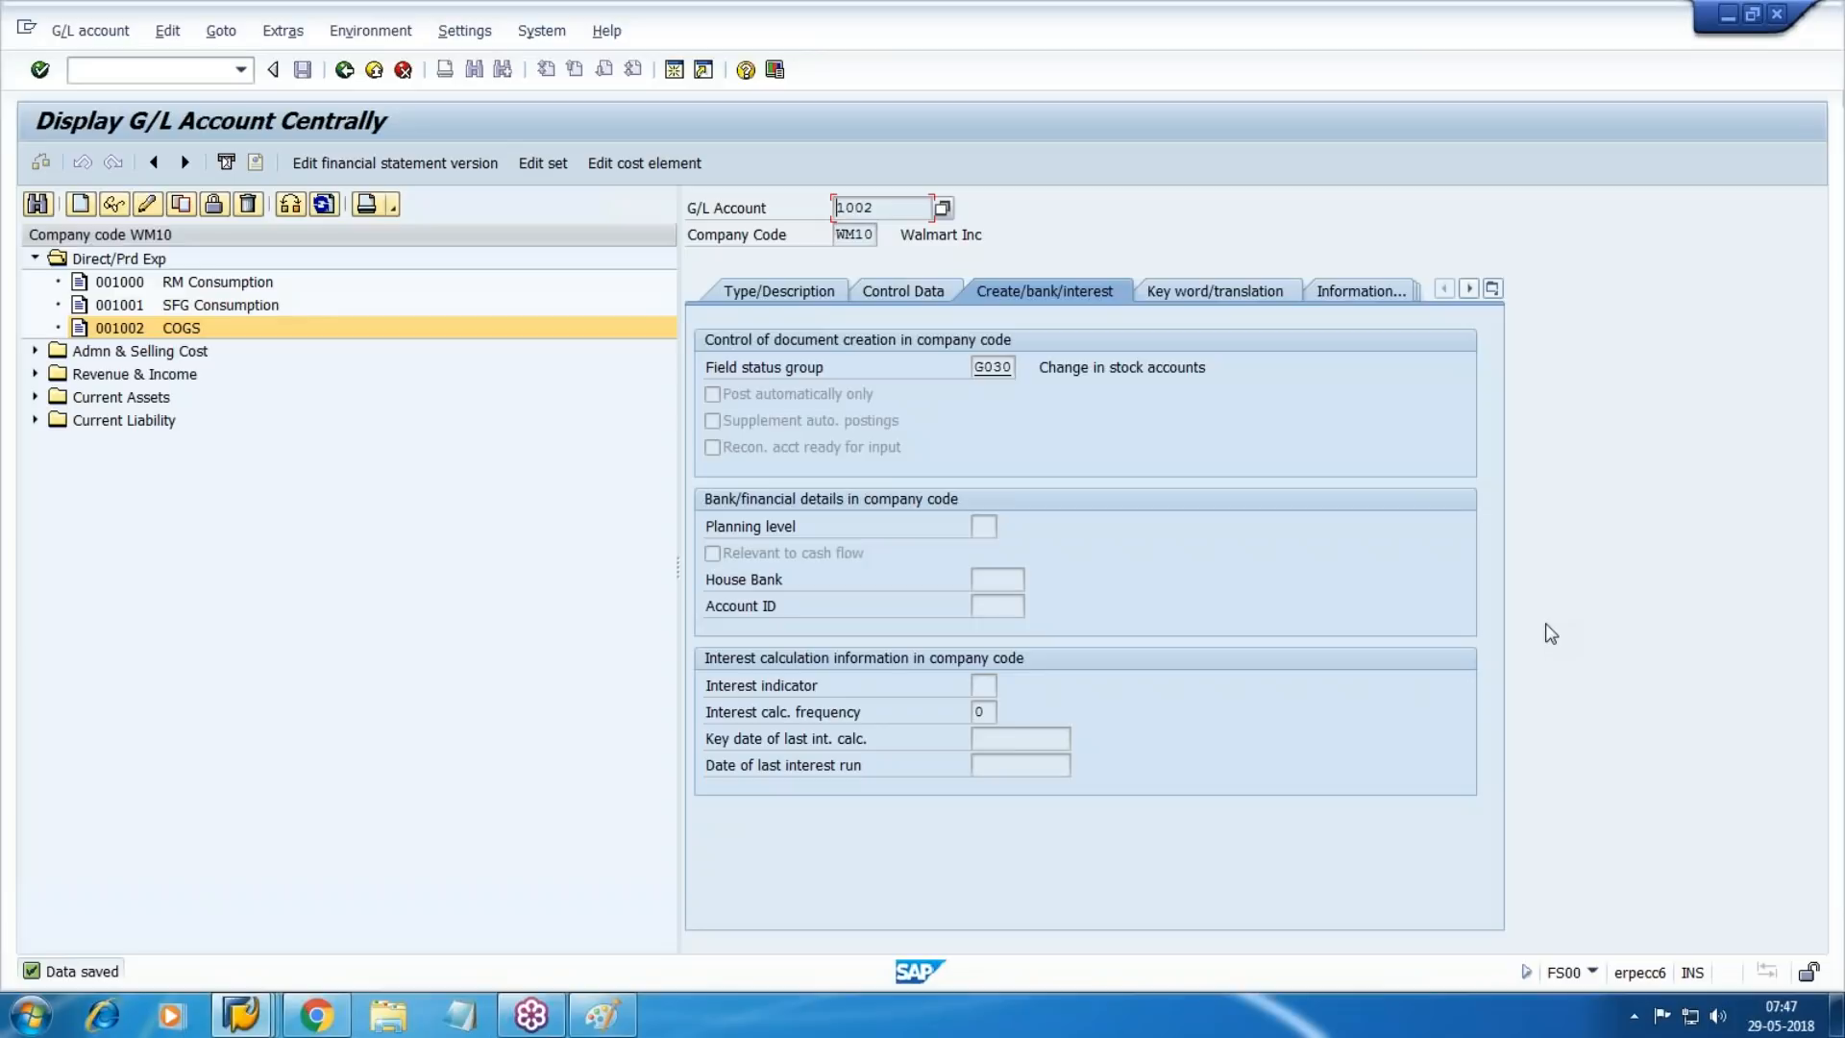
Change account 1002 to Post automatically only, save it despite the warning, and check its control data.
click(149, 204)
click(773, 395)
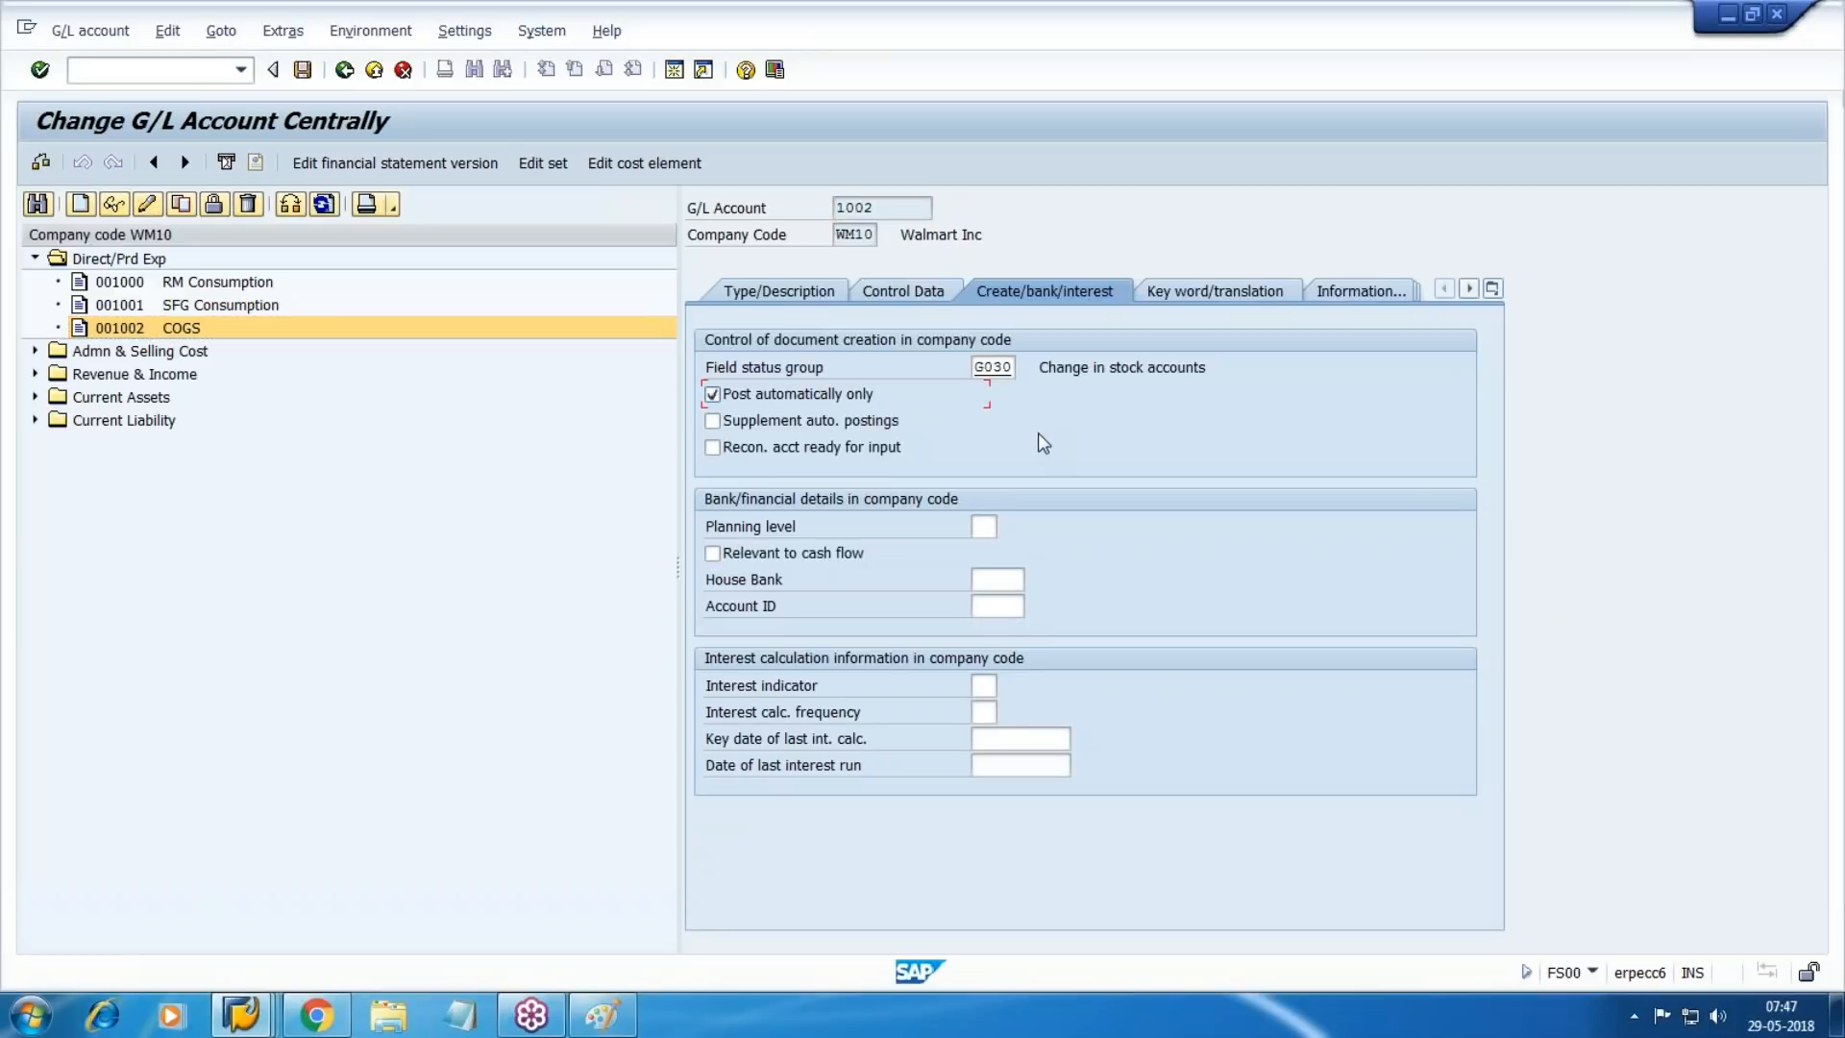
click(303, 69)
click(51, 484)
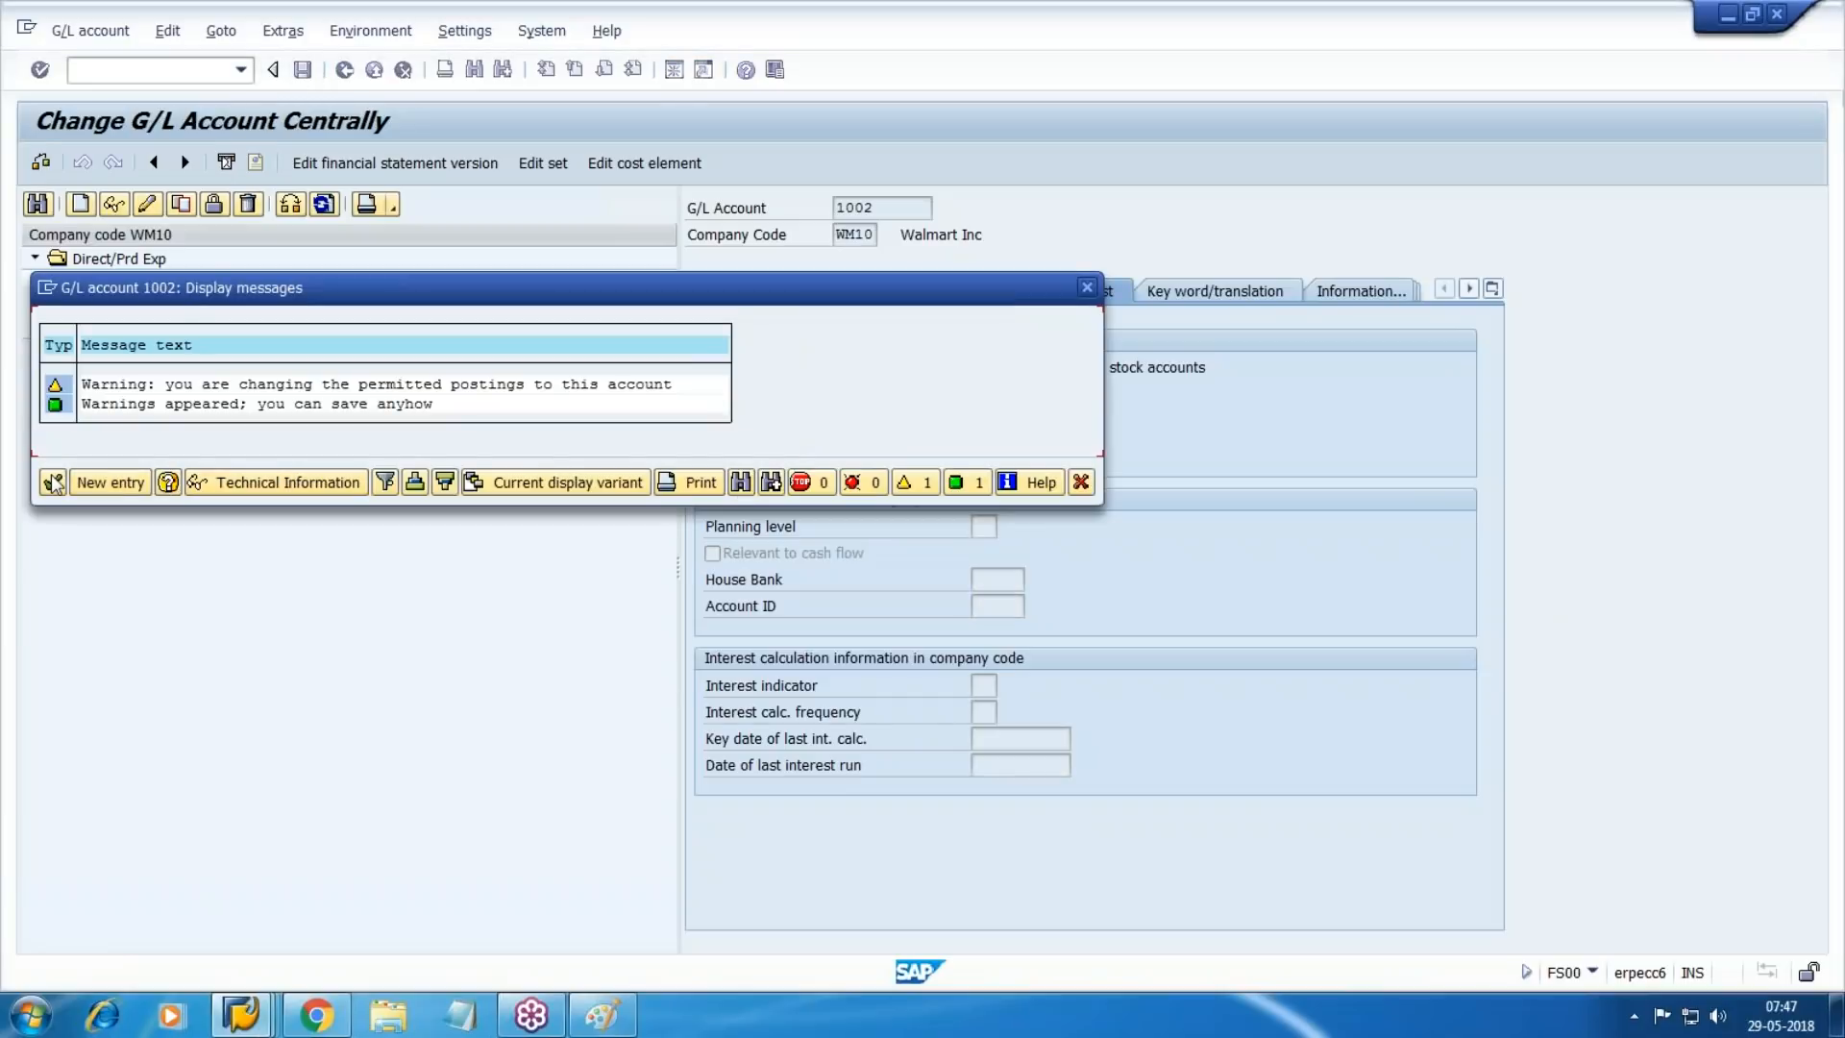
click(903, 292)
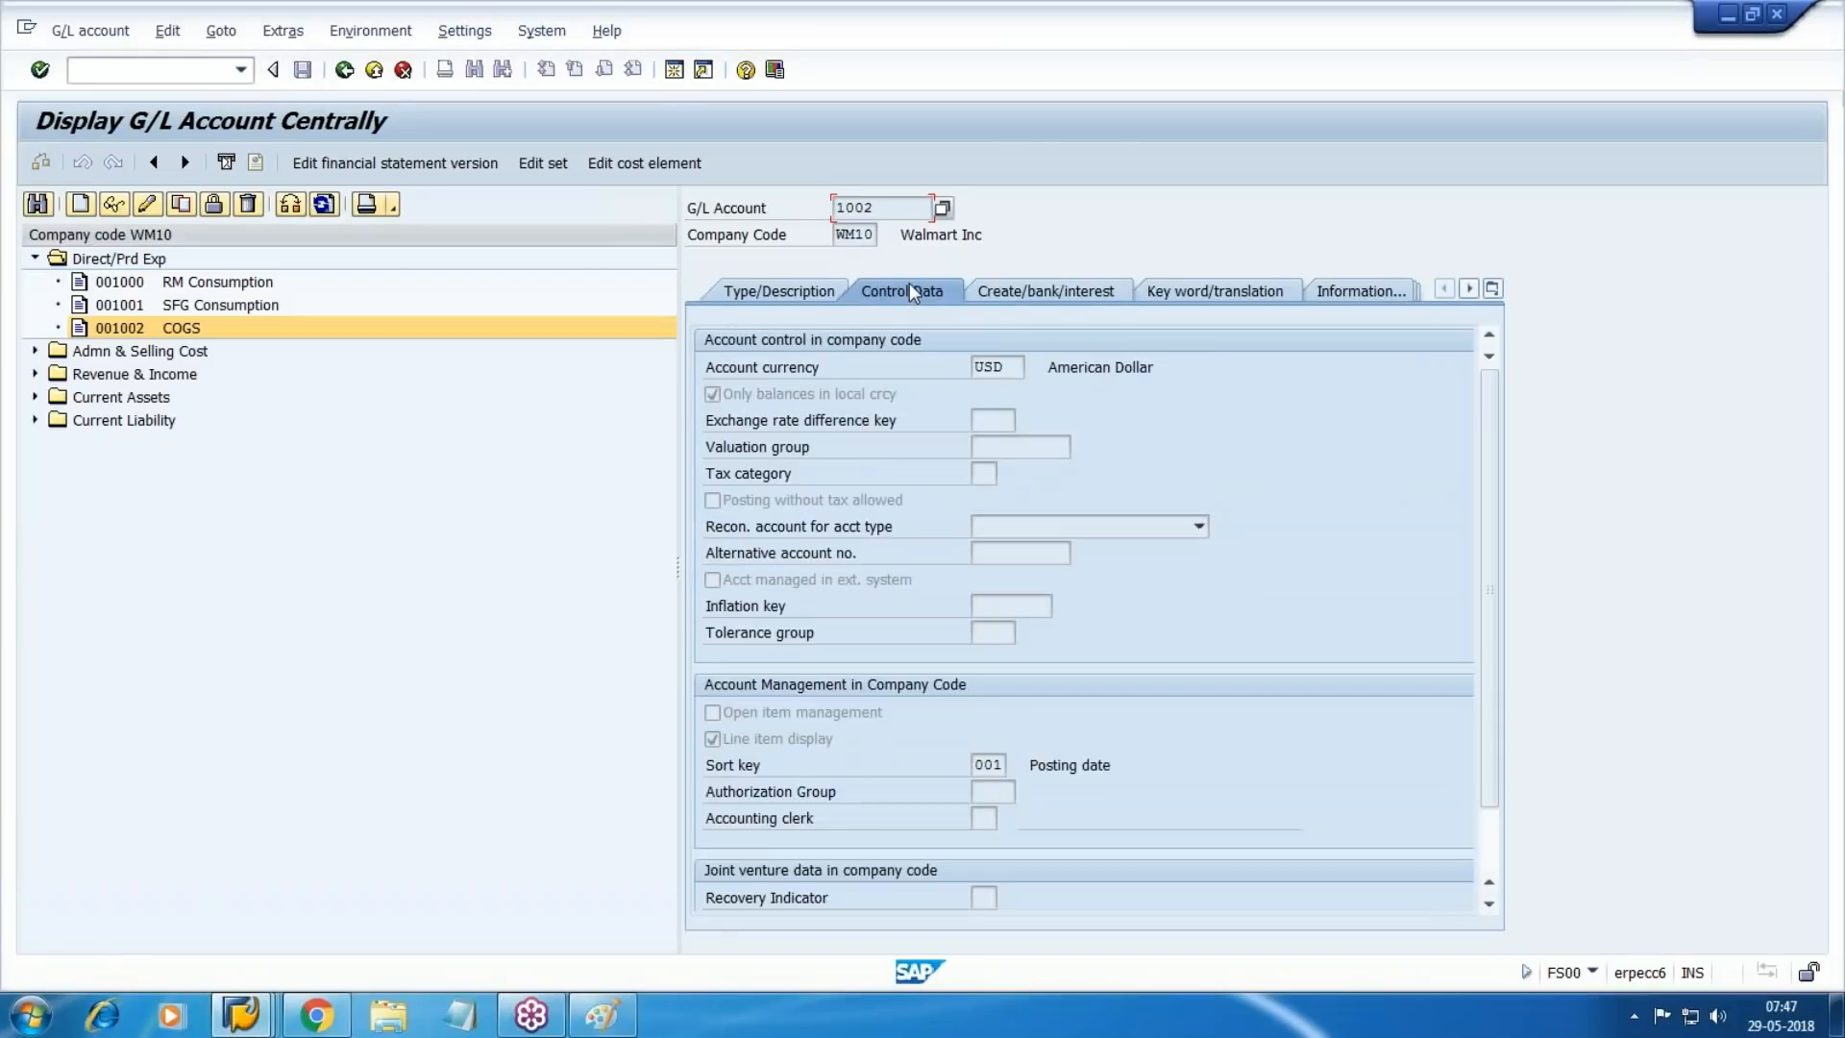
Start creating G/L account 2001 in company code WM10 after checking the accounts under Revenue & Income.
click(35, 259)
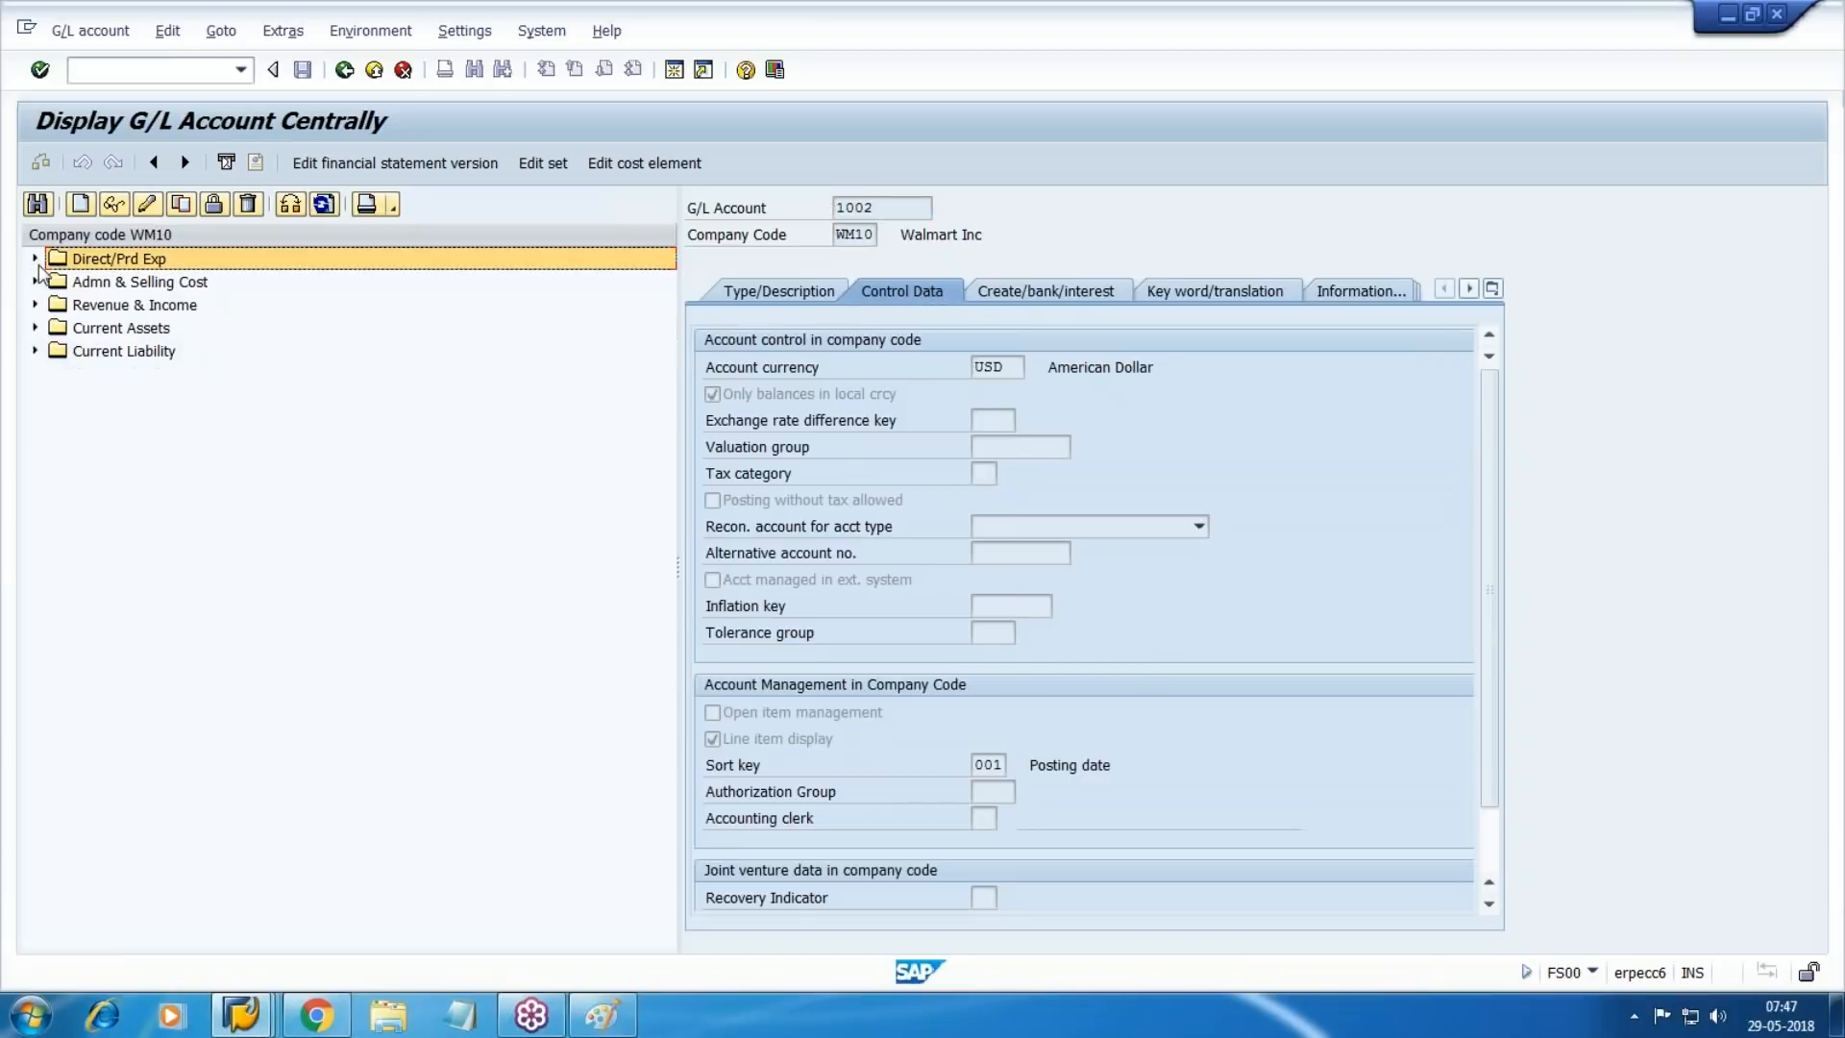
click(35, 305)
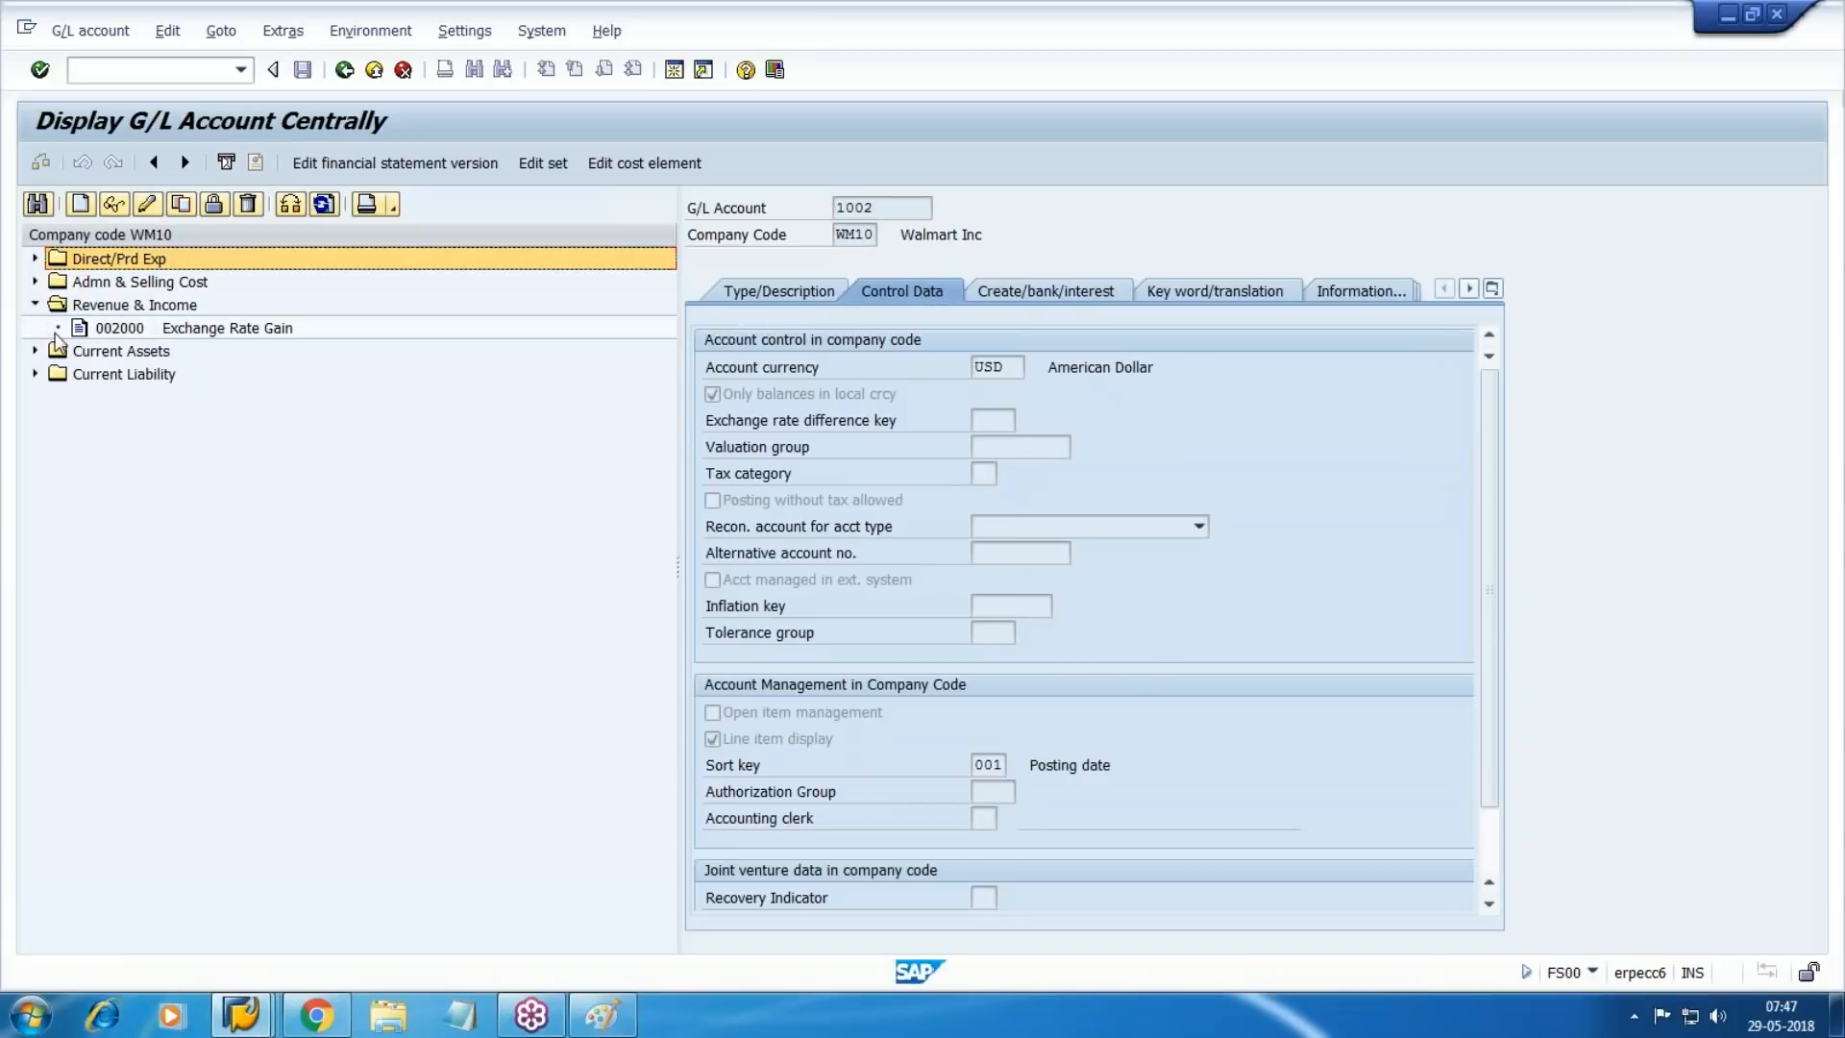
drag(361, 308, 552, 466)
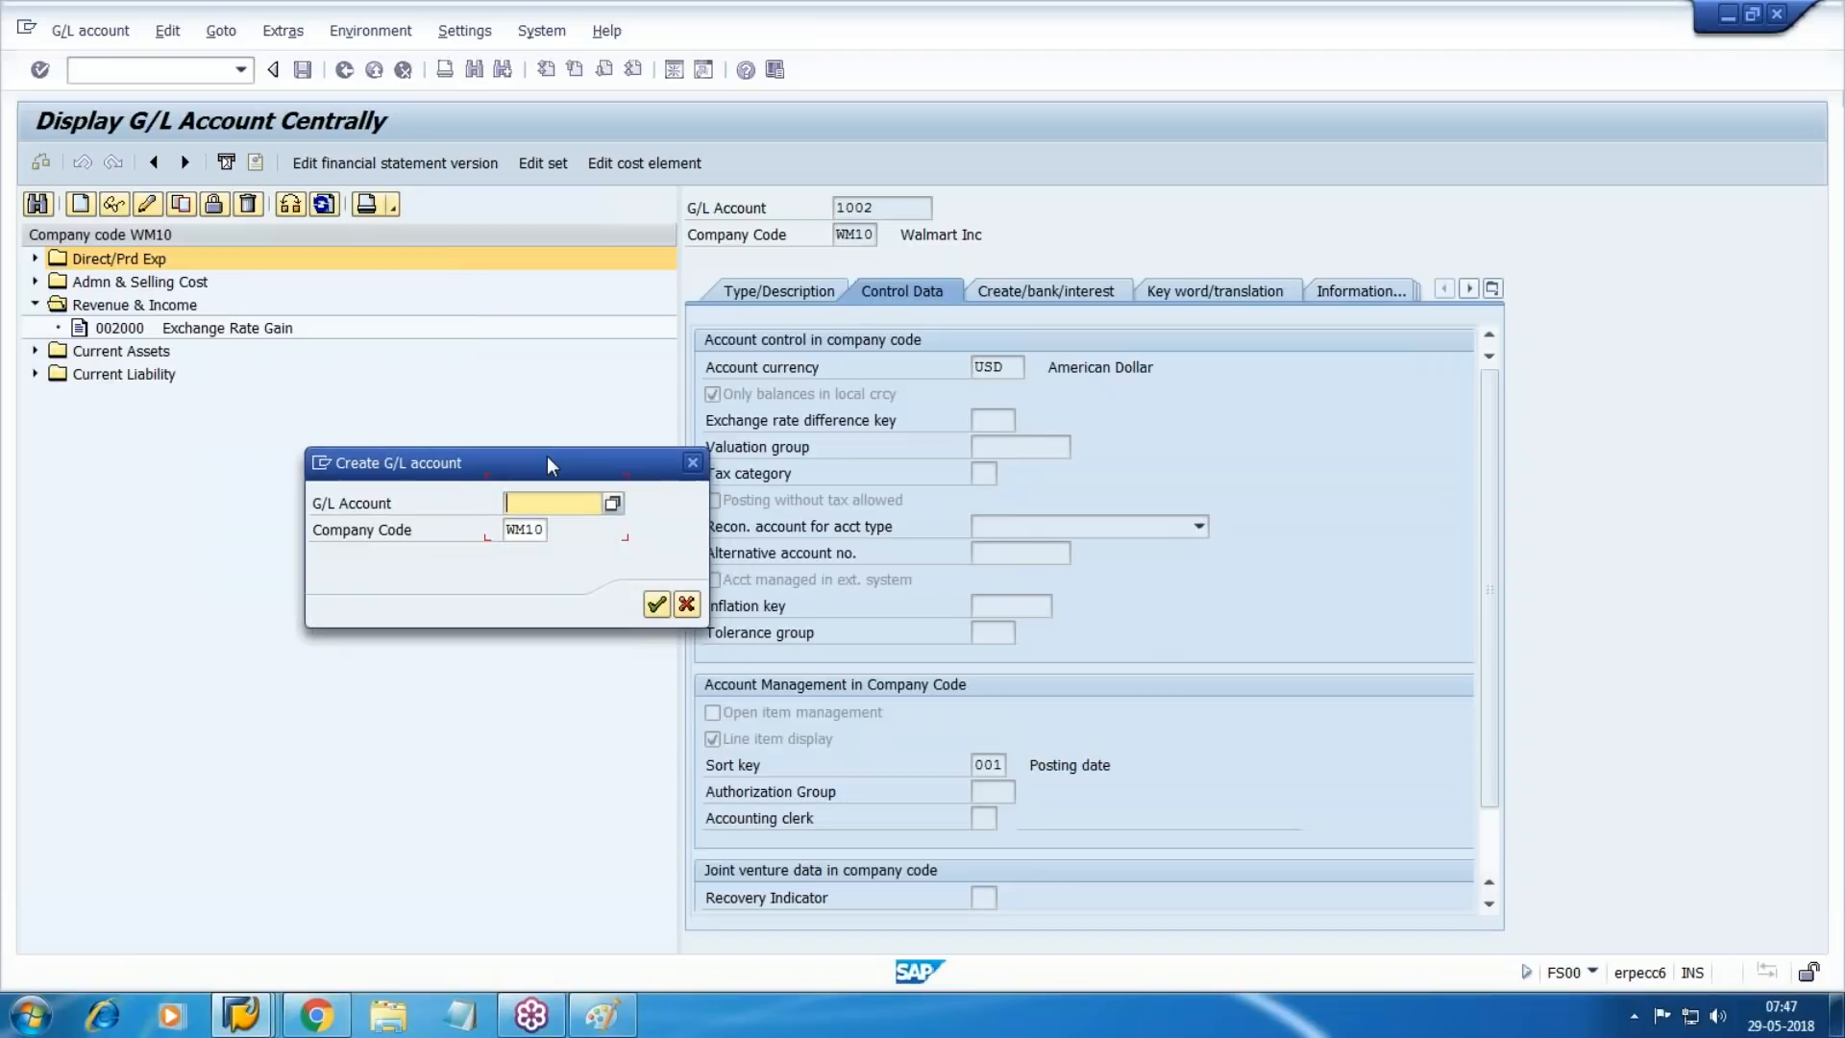
text(2001)
key(Return)
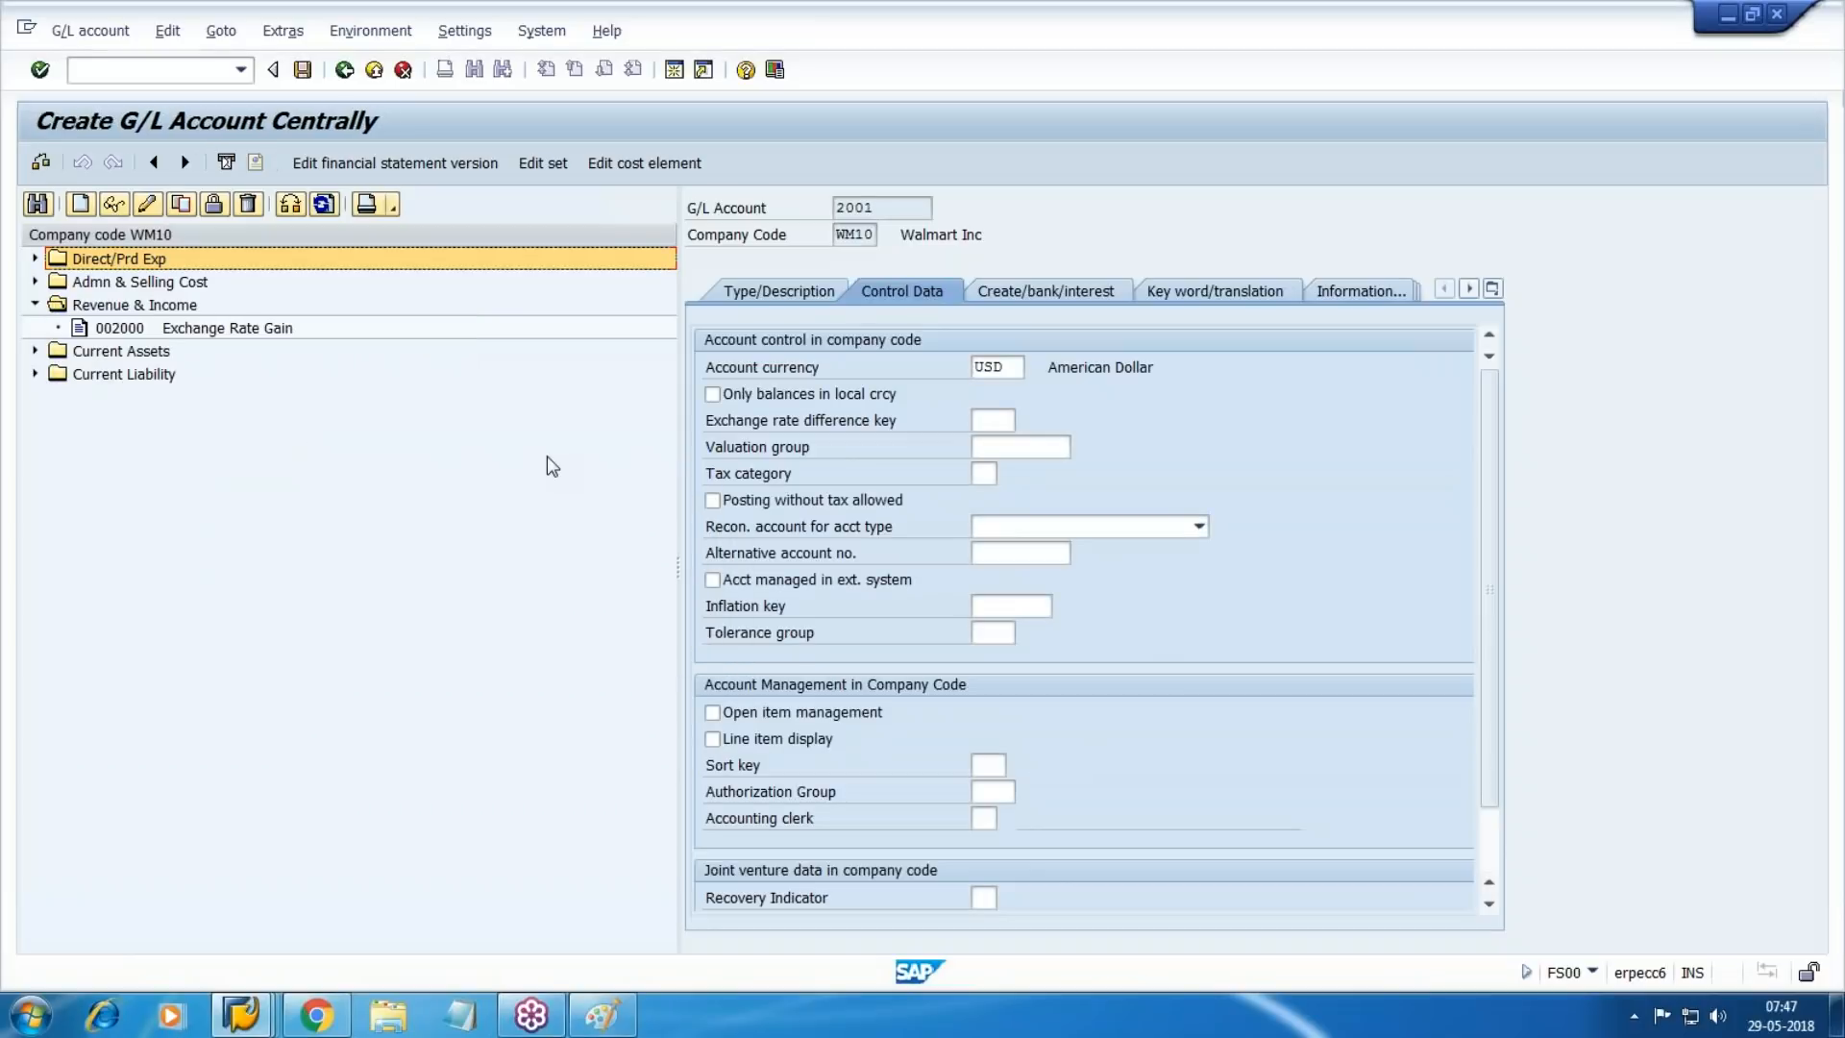
Assign account 2001 to account group Revenue & Income and enter Inc/Dec in stock as both its short text and long text.
click(779, 291)
click(1128, 365)
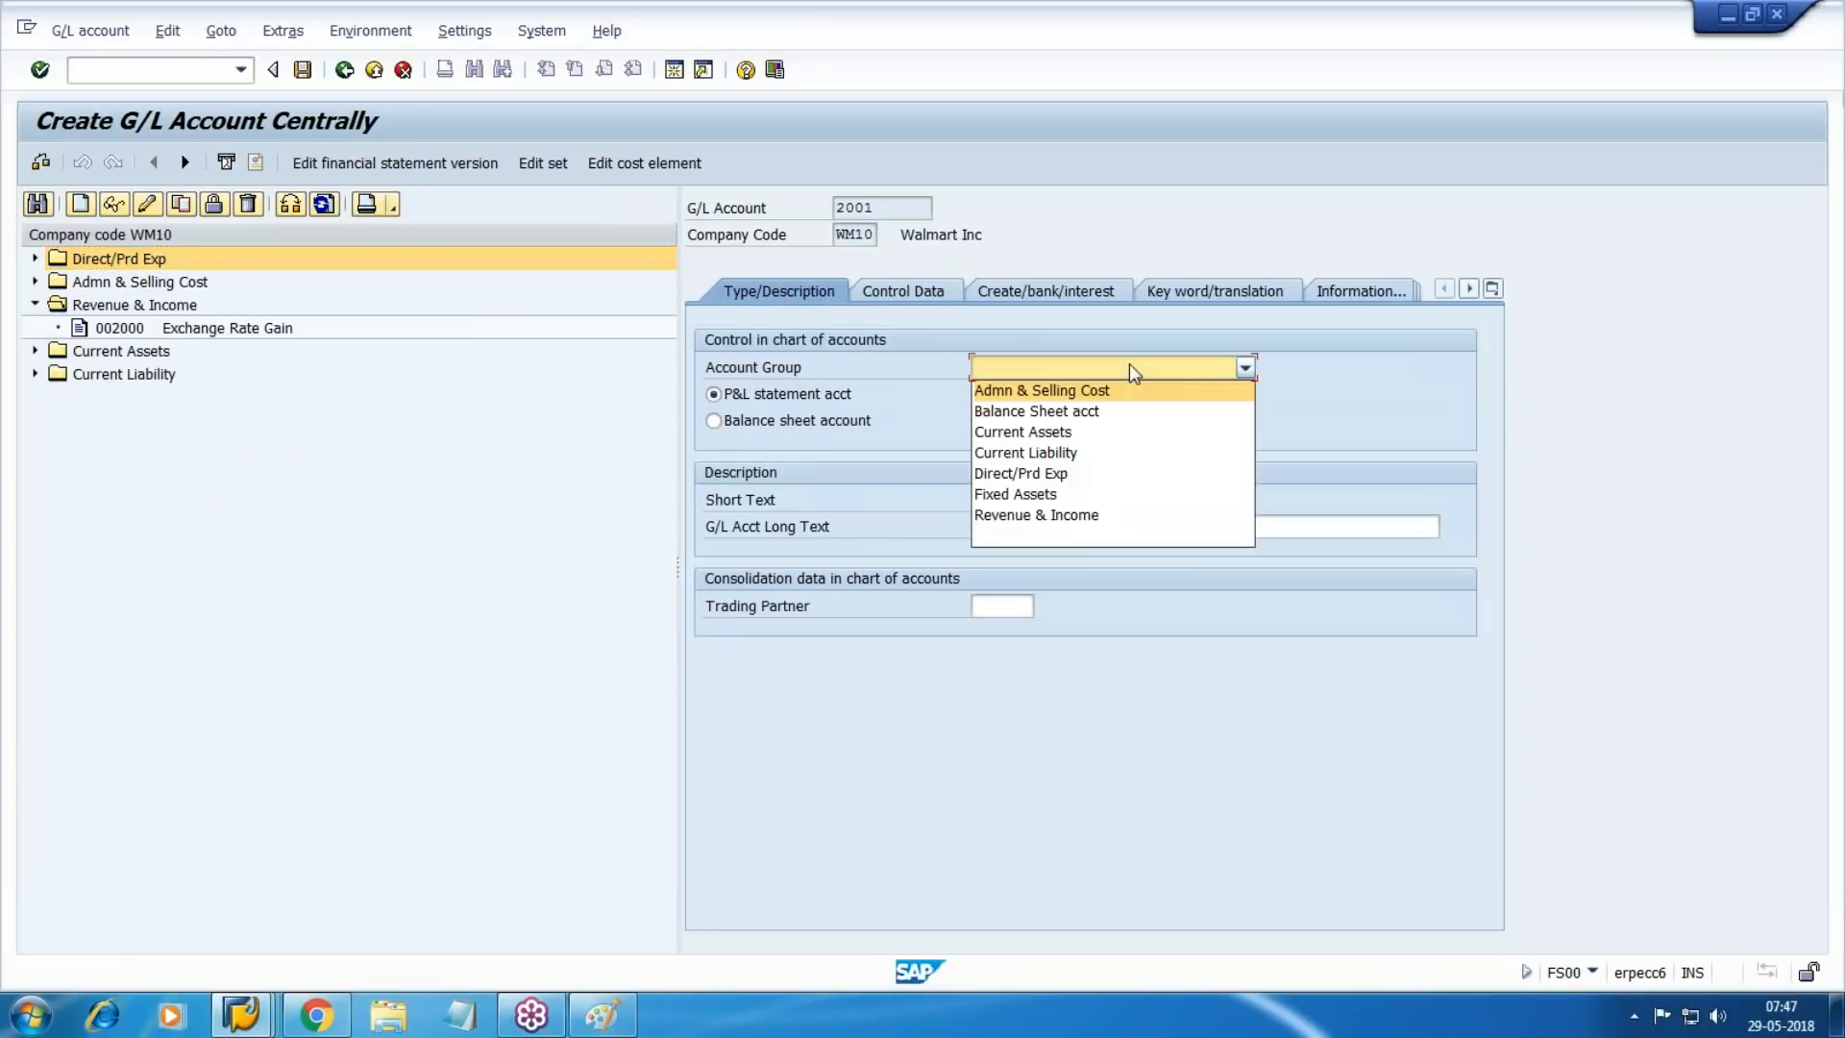
click(1070, 515)
click(1061, 495)
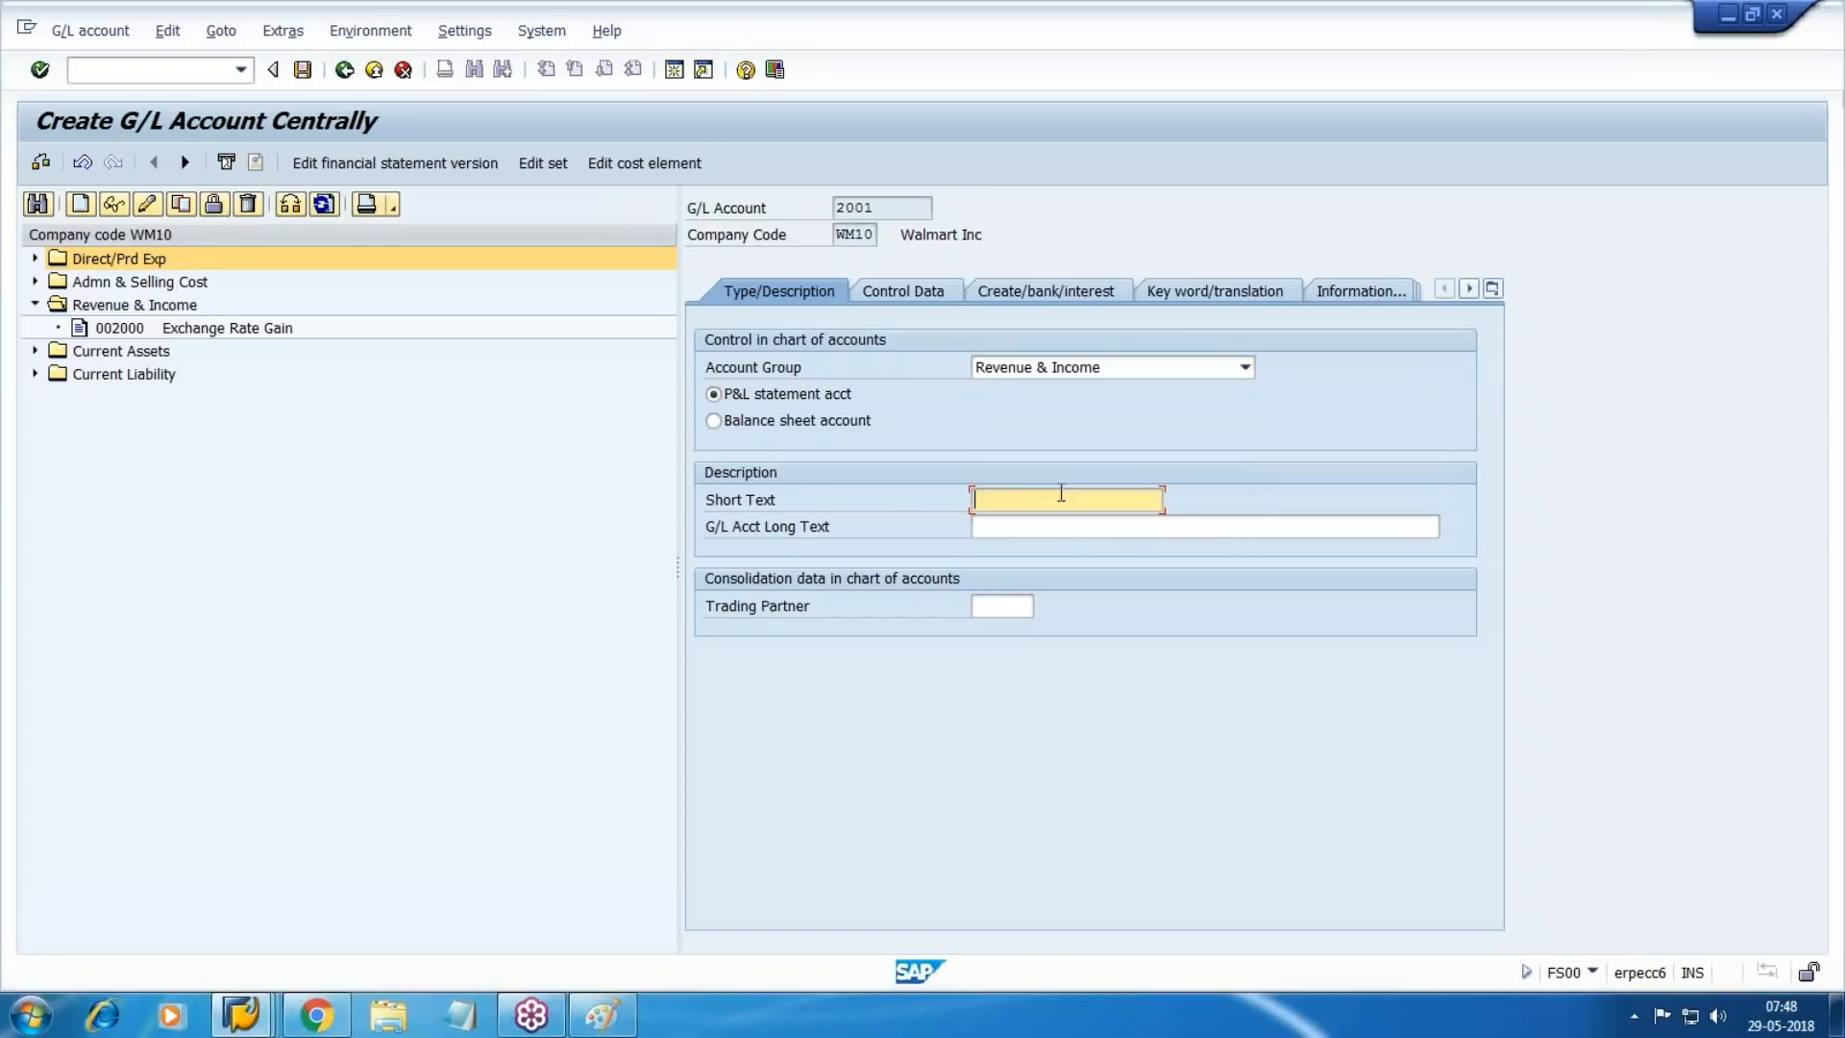
text(Inc)
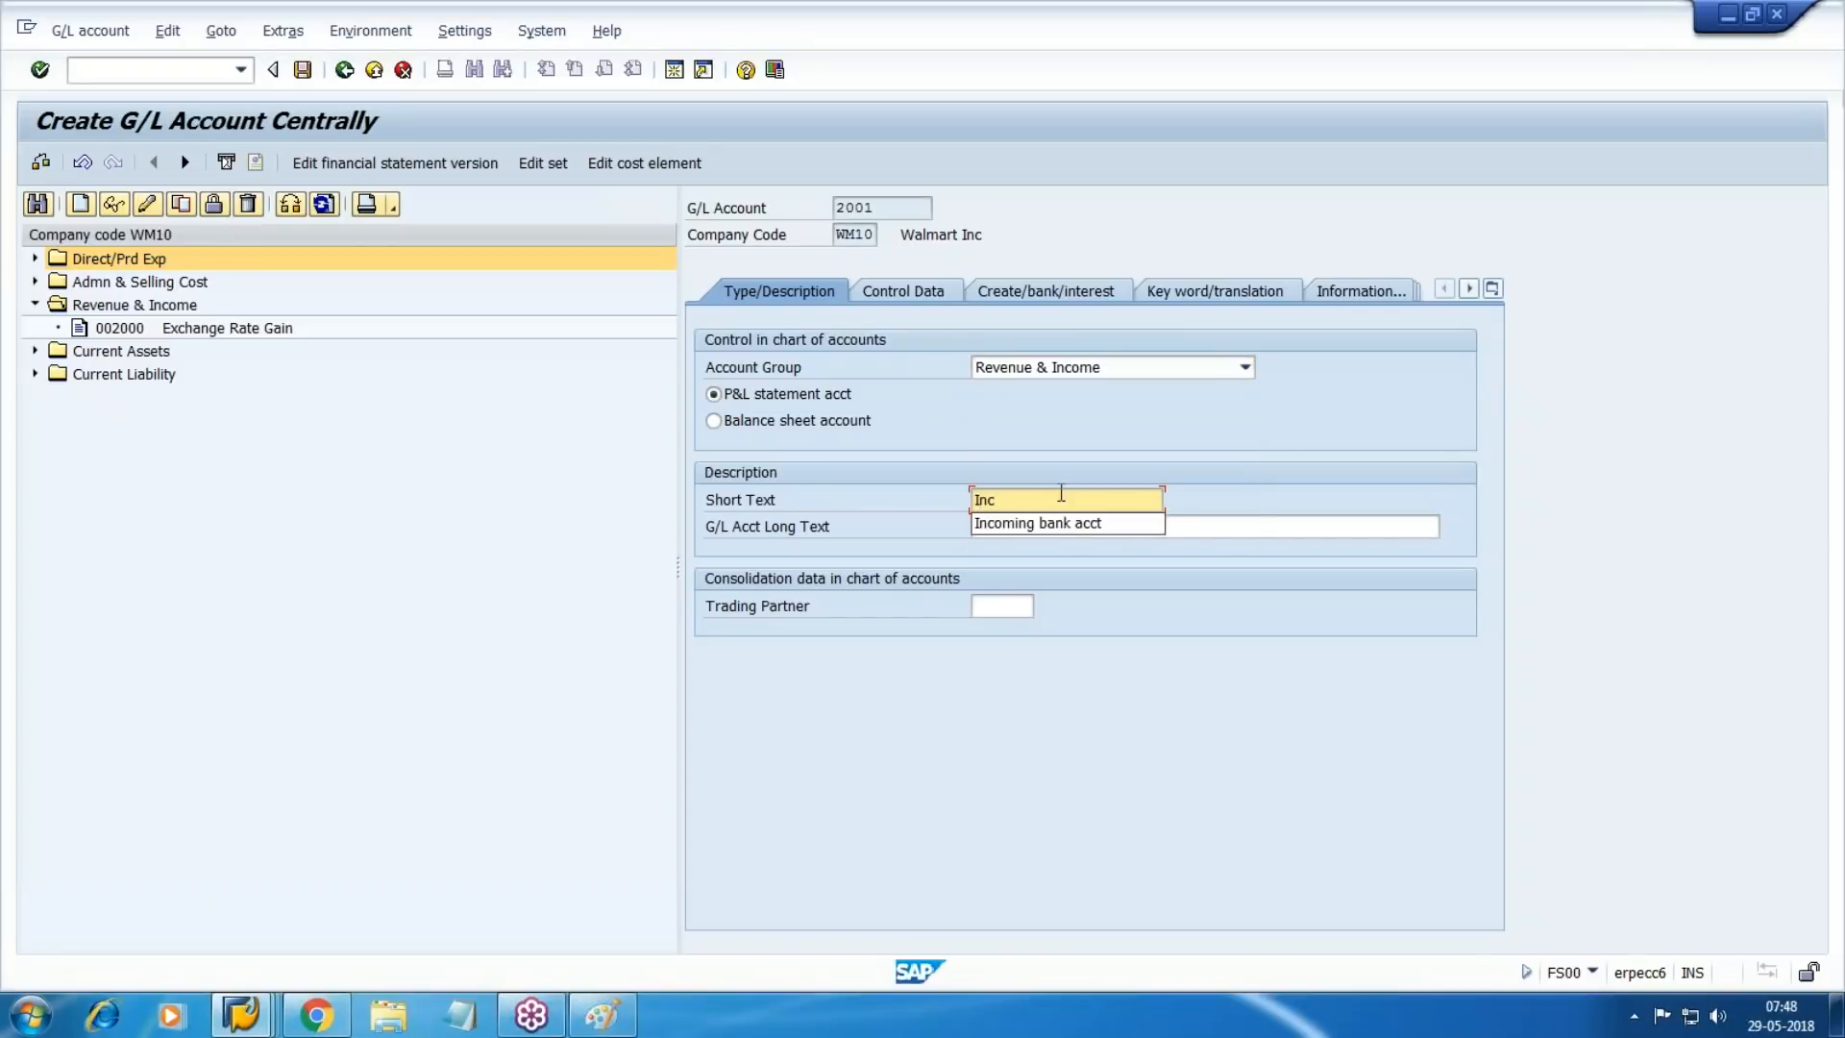
text(/Dec in stock)
key(Tab)
key(shift+Tab)
key(Tab)
text(Inc/Dec in stock)
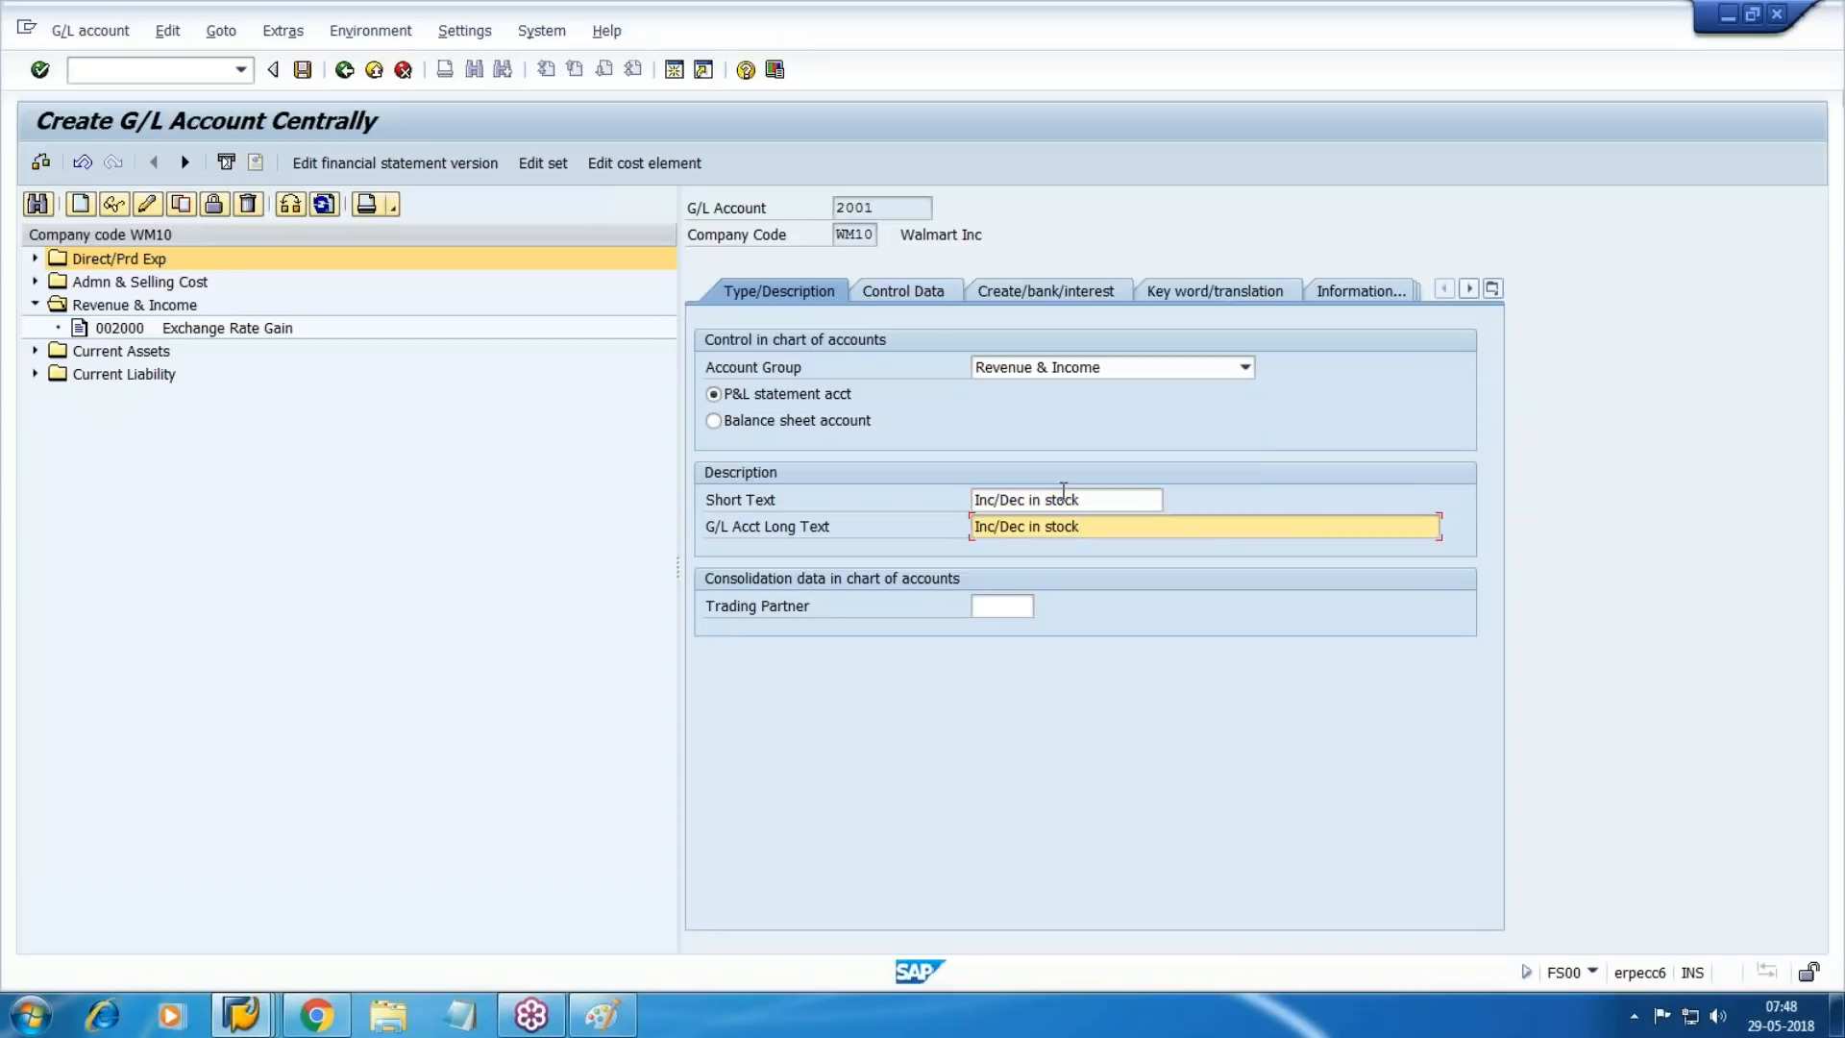
Enable Only balances in local crcy and Line item display for account 2001, and fill in its sort key.
click(926, 307)
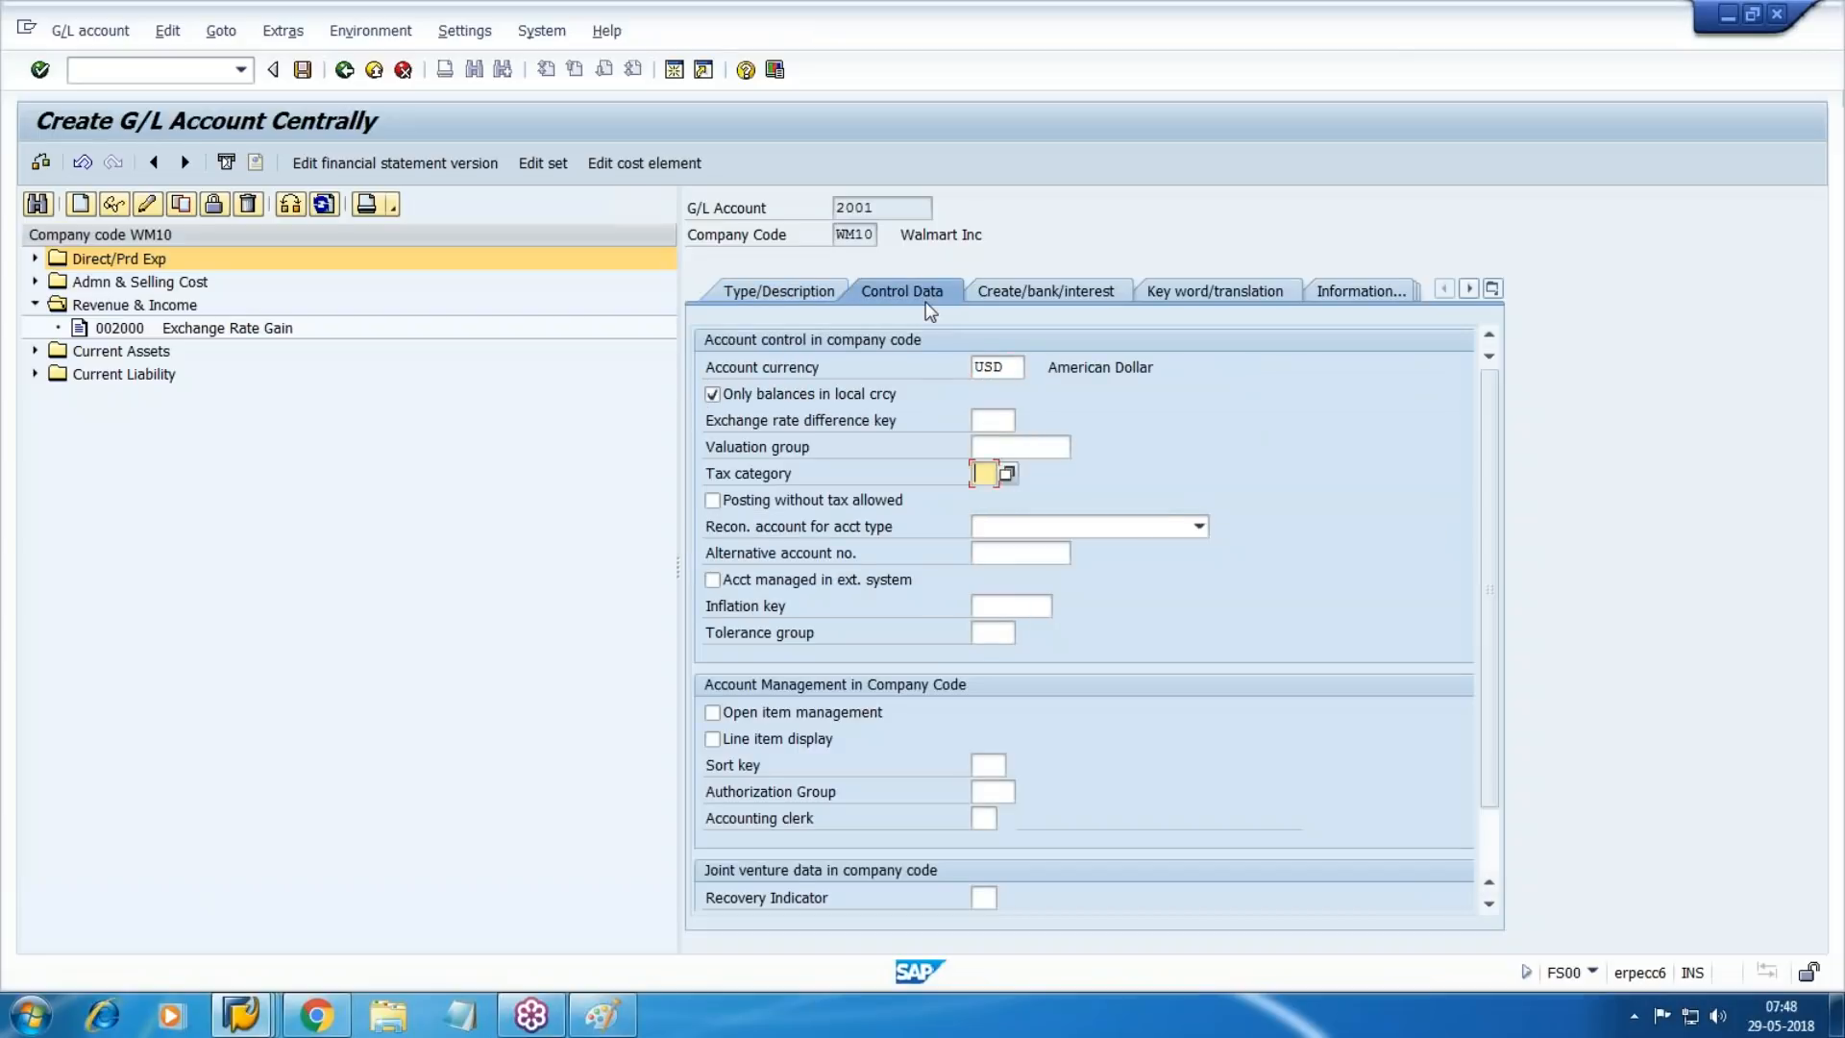
key(Tab)
key(Tab)
key(Tab)
key(Tab)
key(Tab)
key(space)
key(Tab)
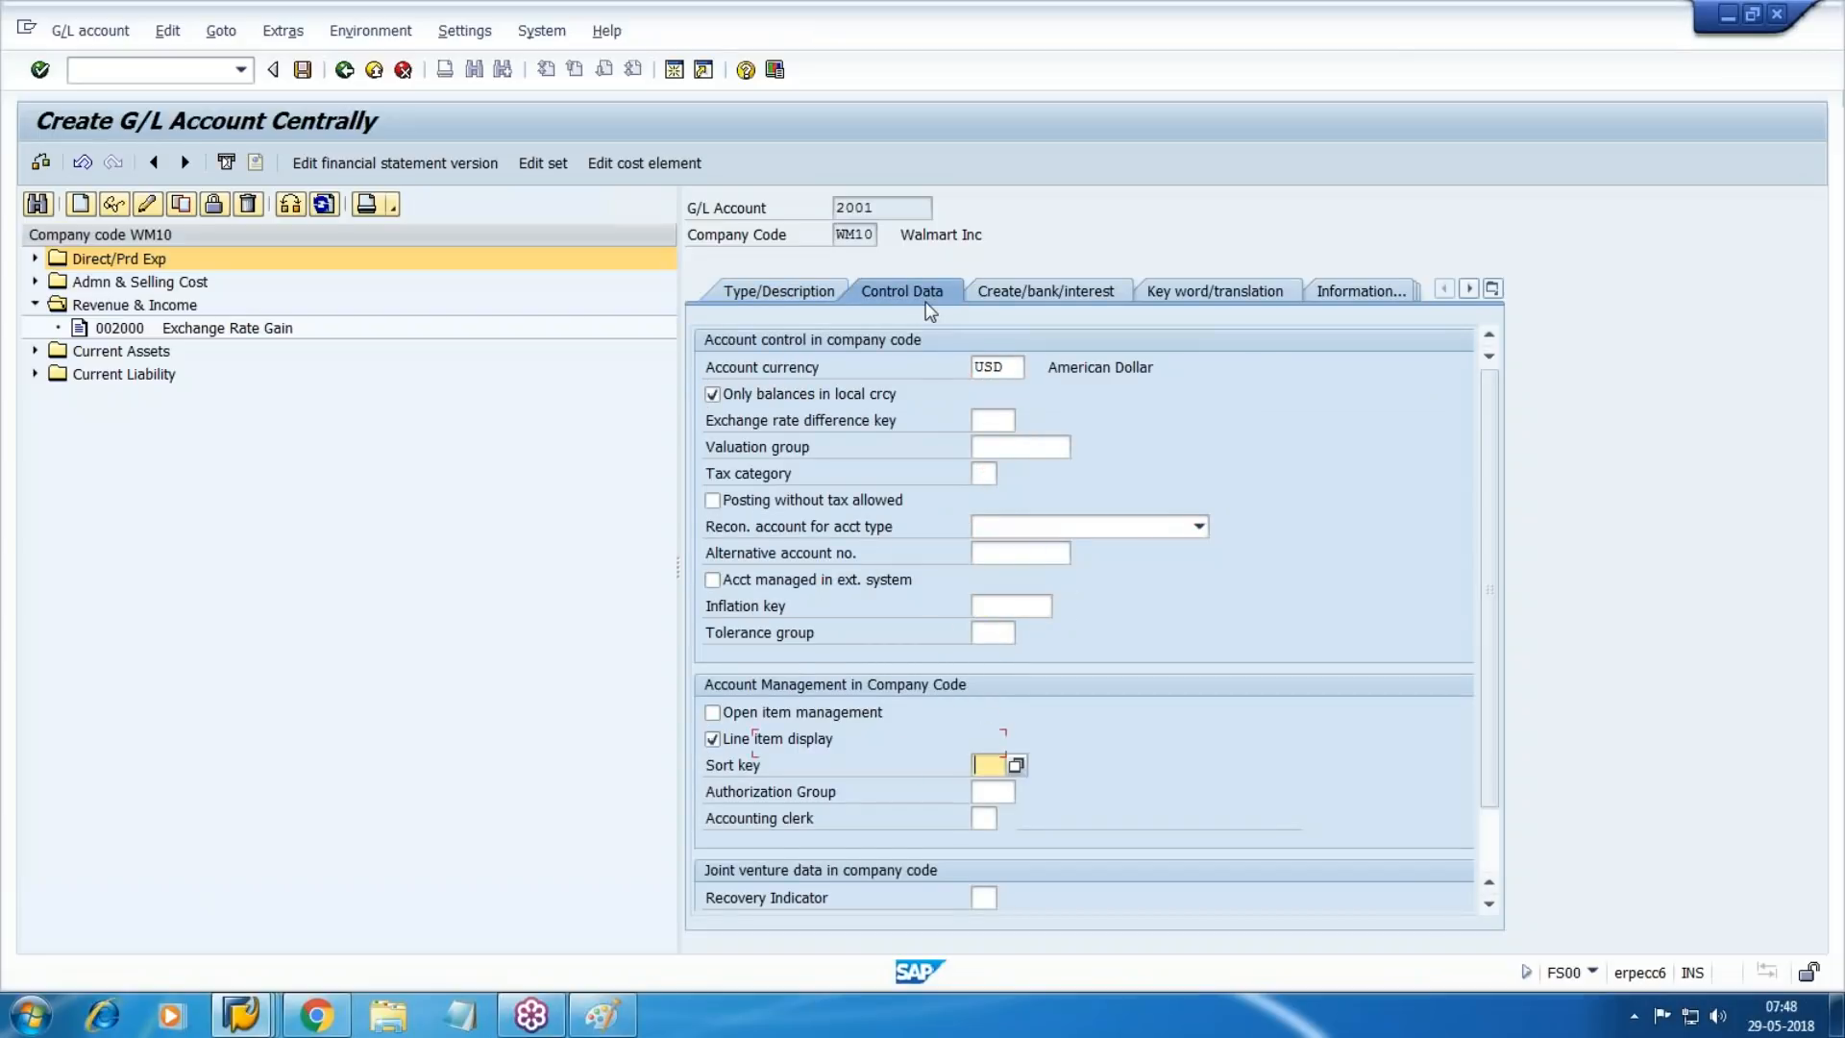
text(0)
key(Down)
key(Return)
Set account 2001's field status group to G030, Change in stock accounts, enable Post automatically only, and save the account.
click(1043, 305)
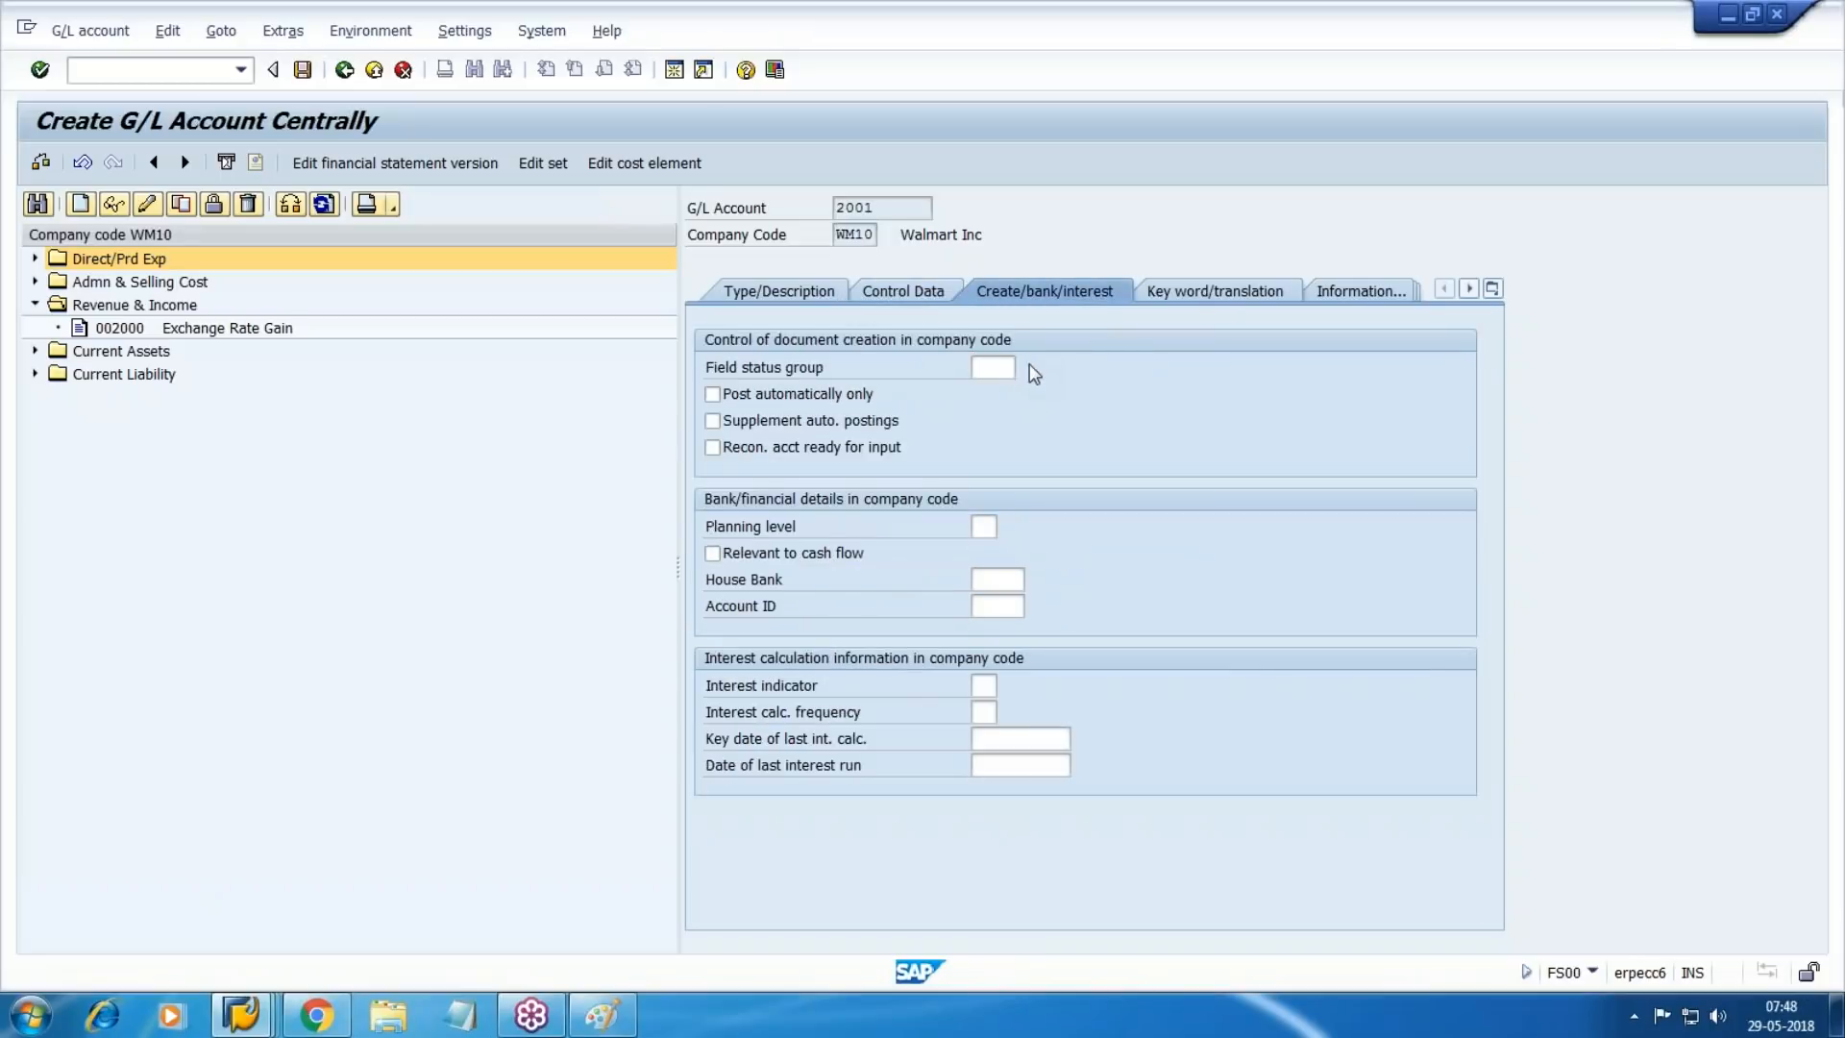
click(993, 368)
key(F4)
double_click(1120, 851)
key(ctrl+s)
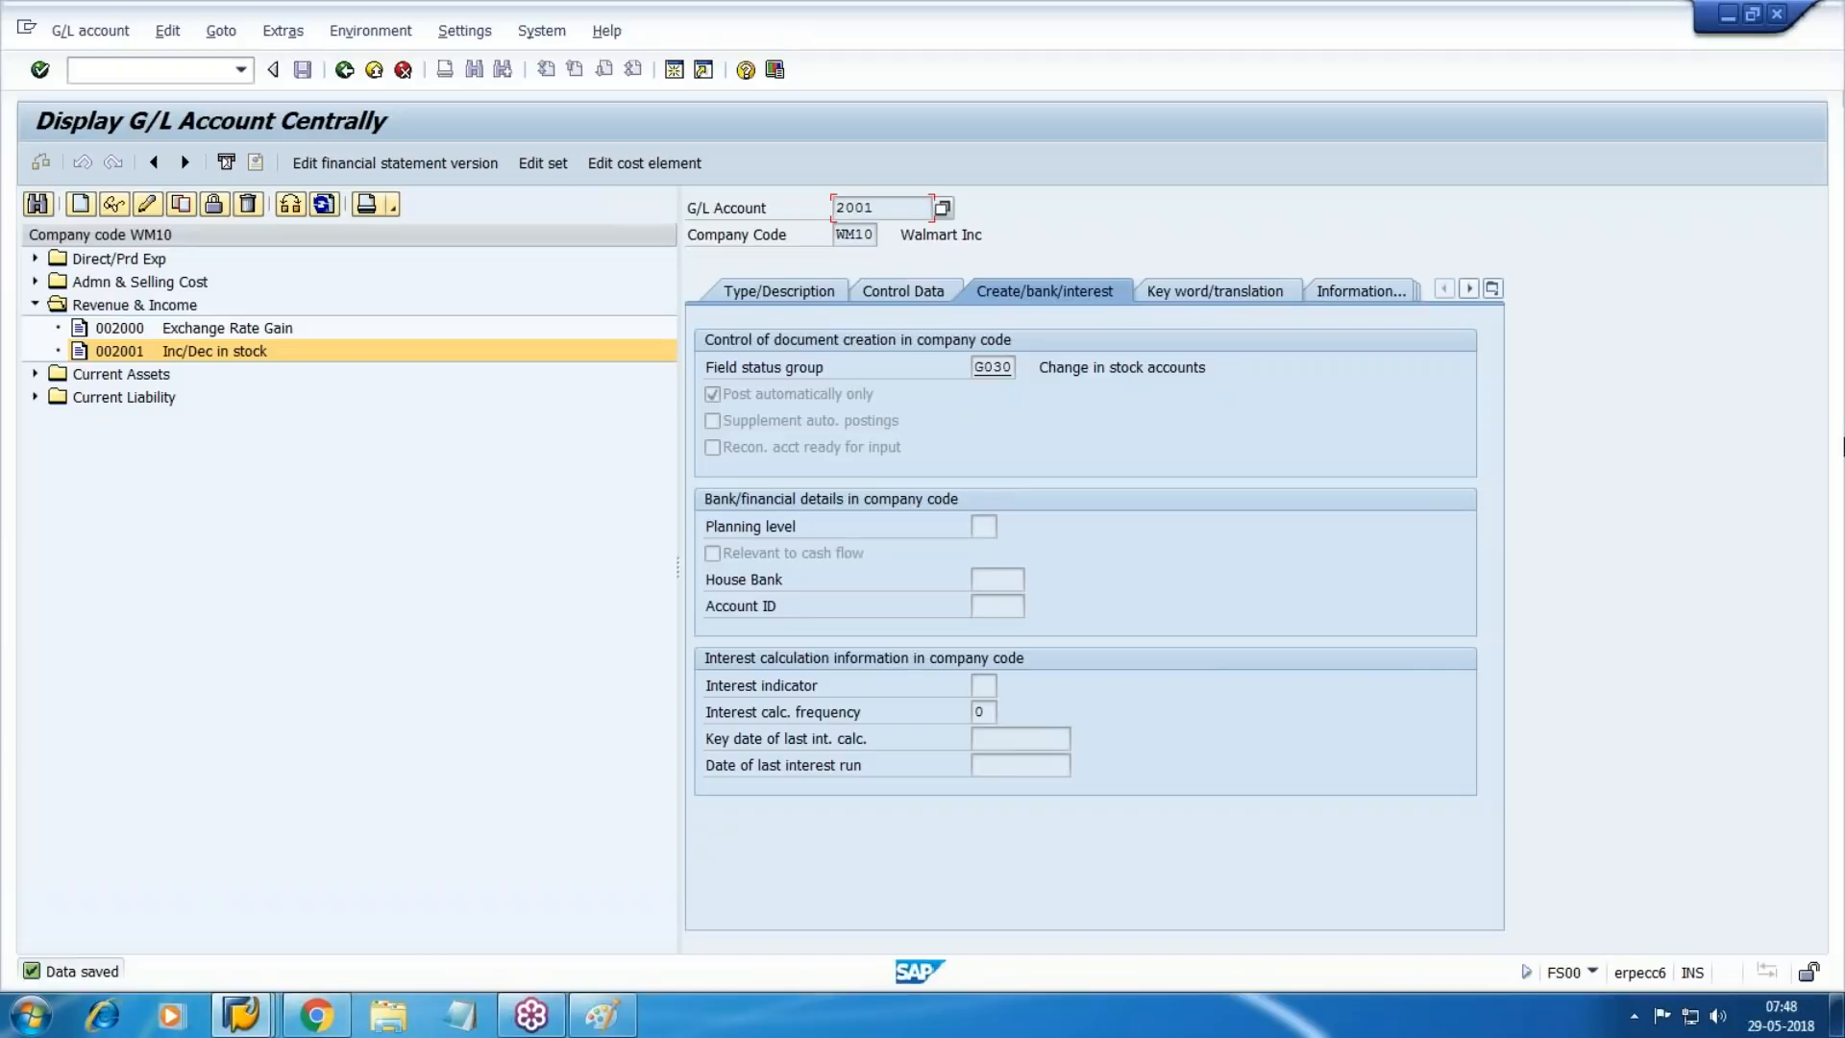
Review the RM stock, SFG stock and FG stock accounts under Current Assets.
click(34, 305)
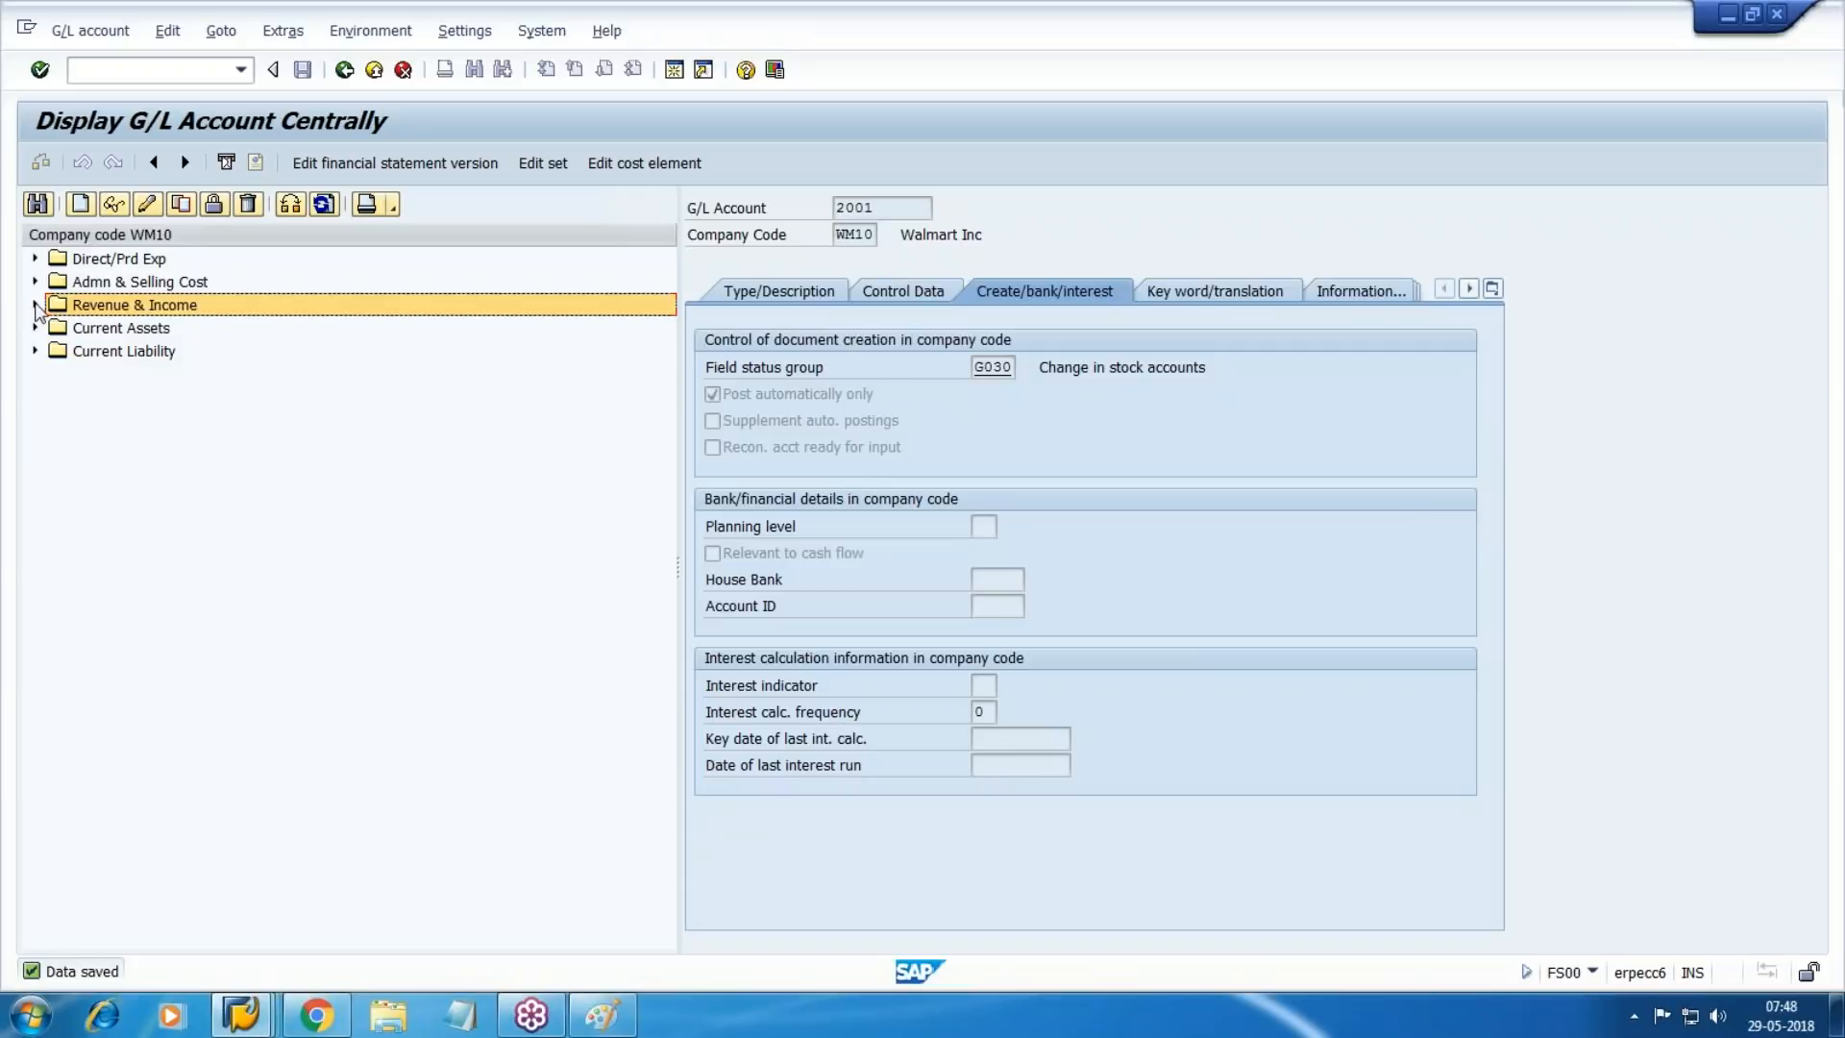
click(34, 328)
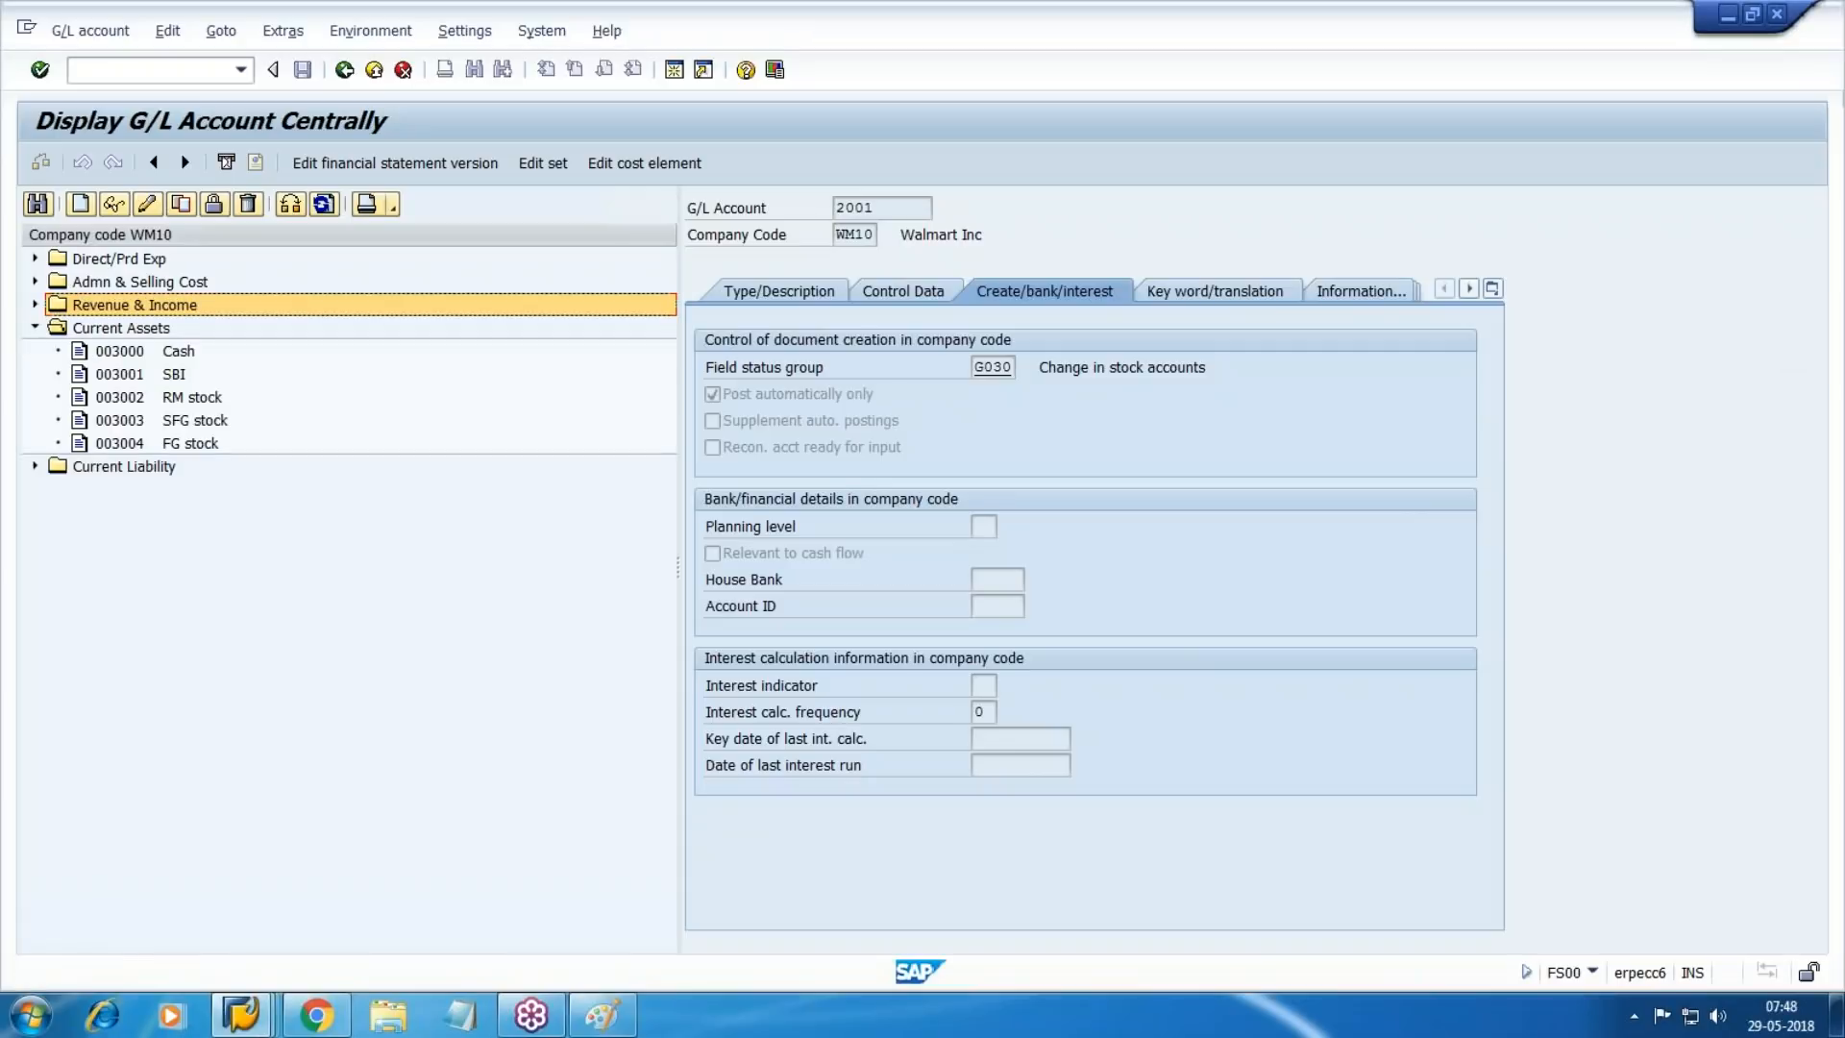
click(182, 397)
click(182, 419)
click(179, 442)
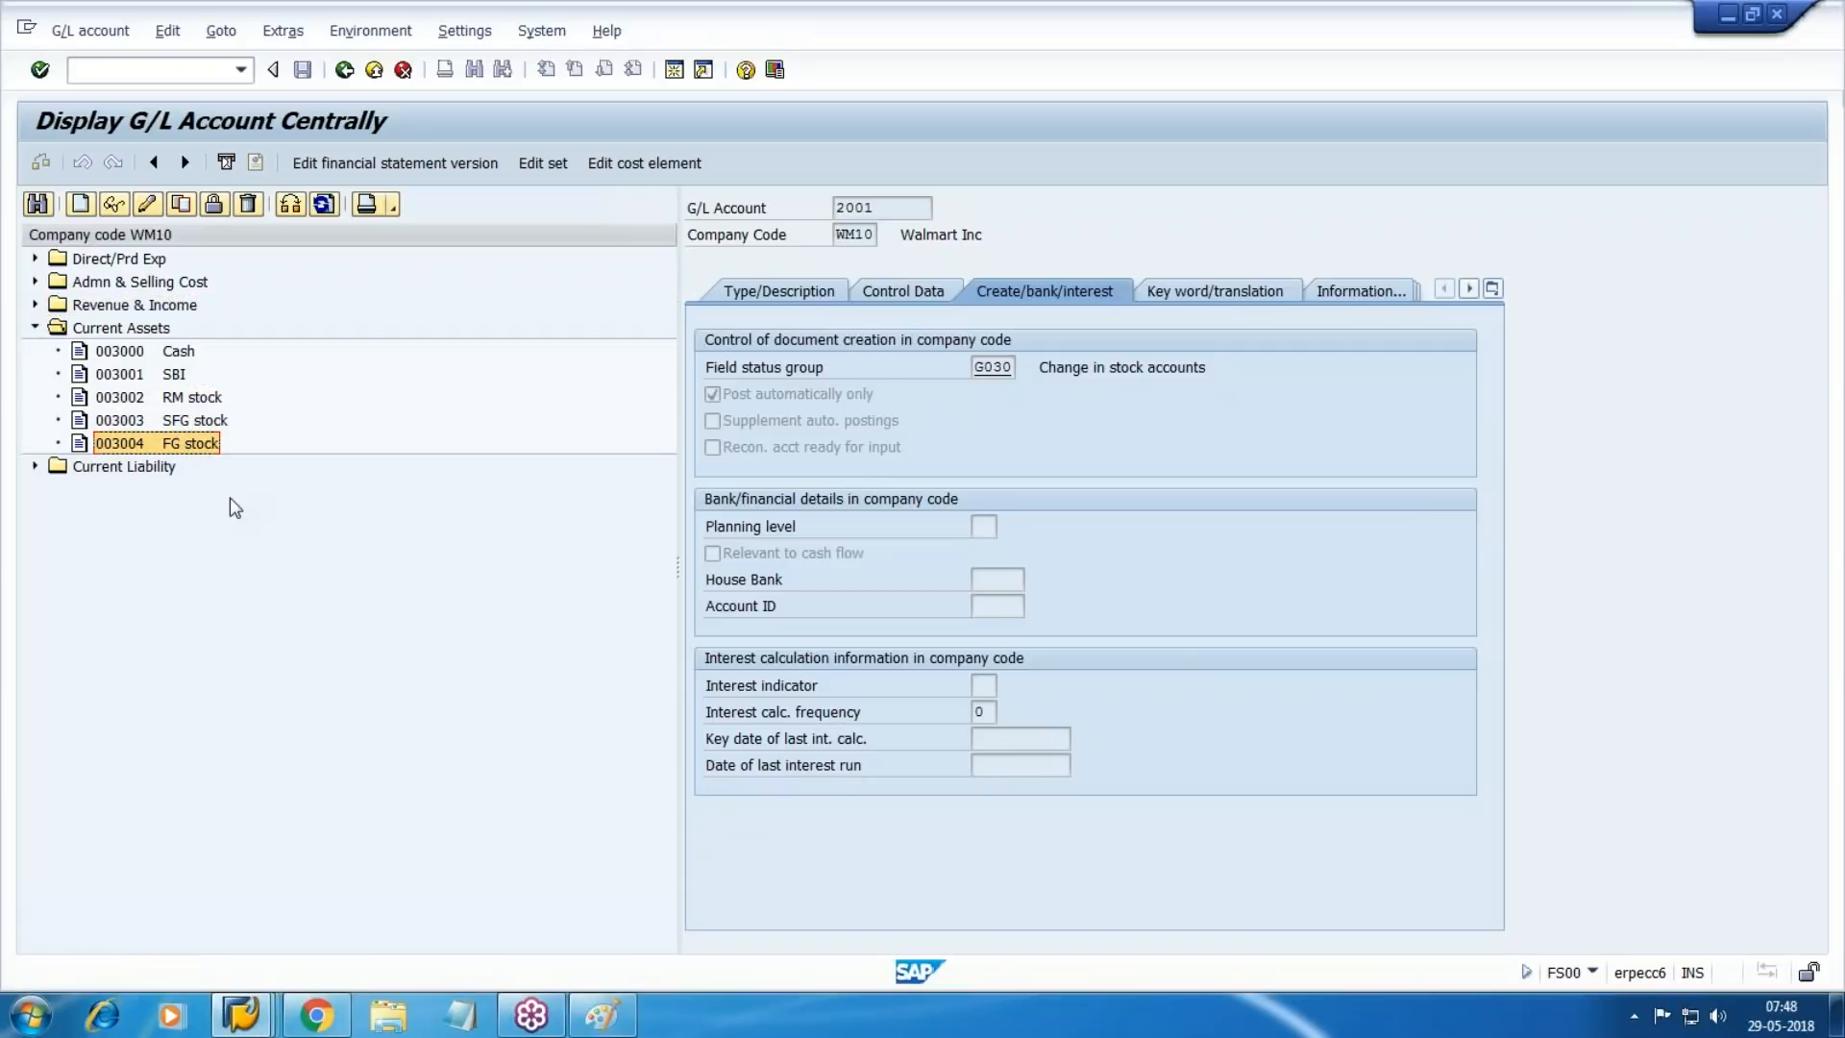
click(35, 328)
Examine the control data of the GR/IR and Freight Clrg accounts under Current Liability.
click(35, 351)
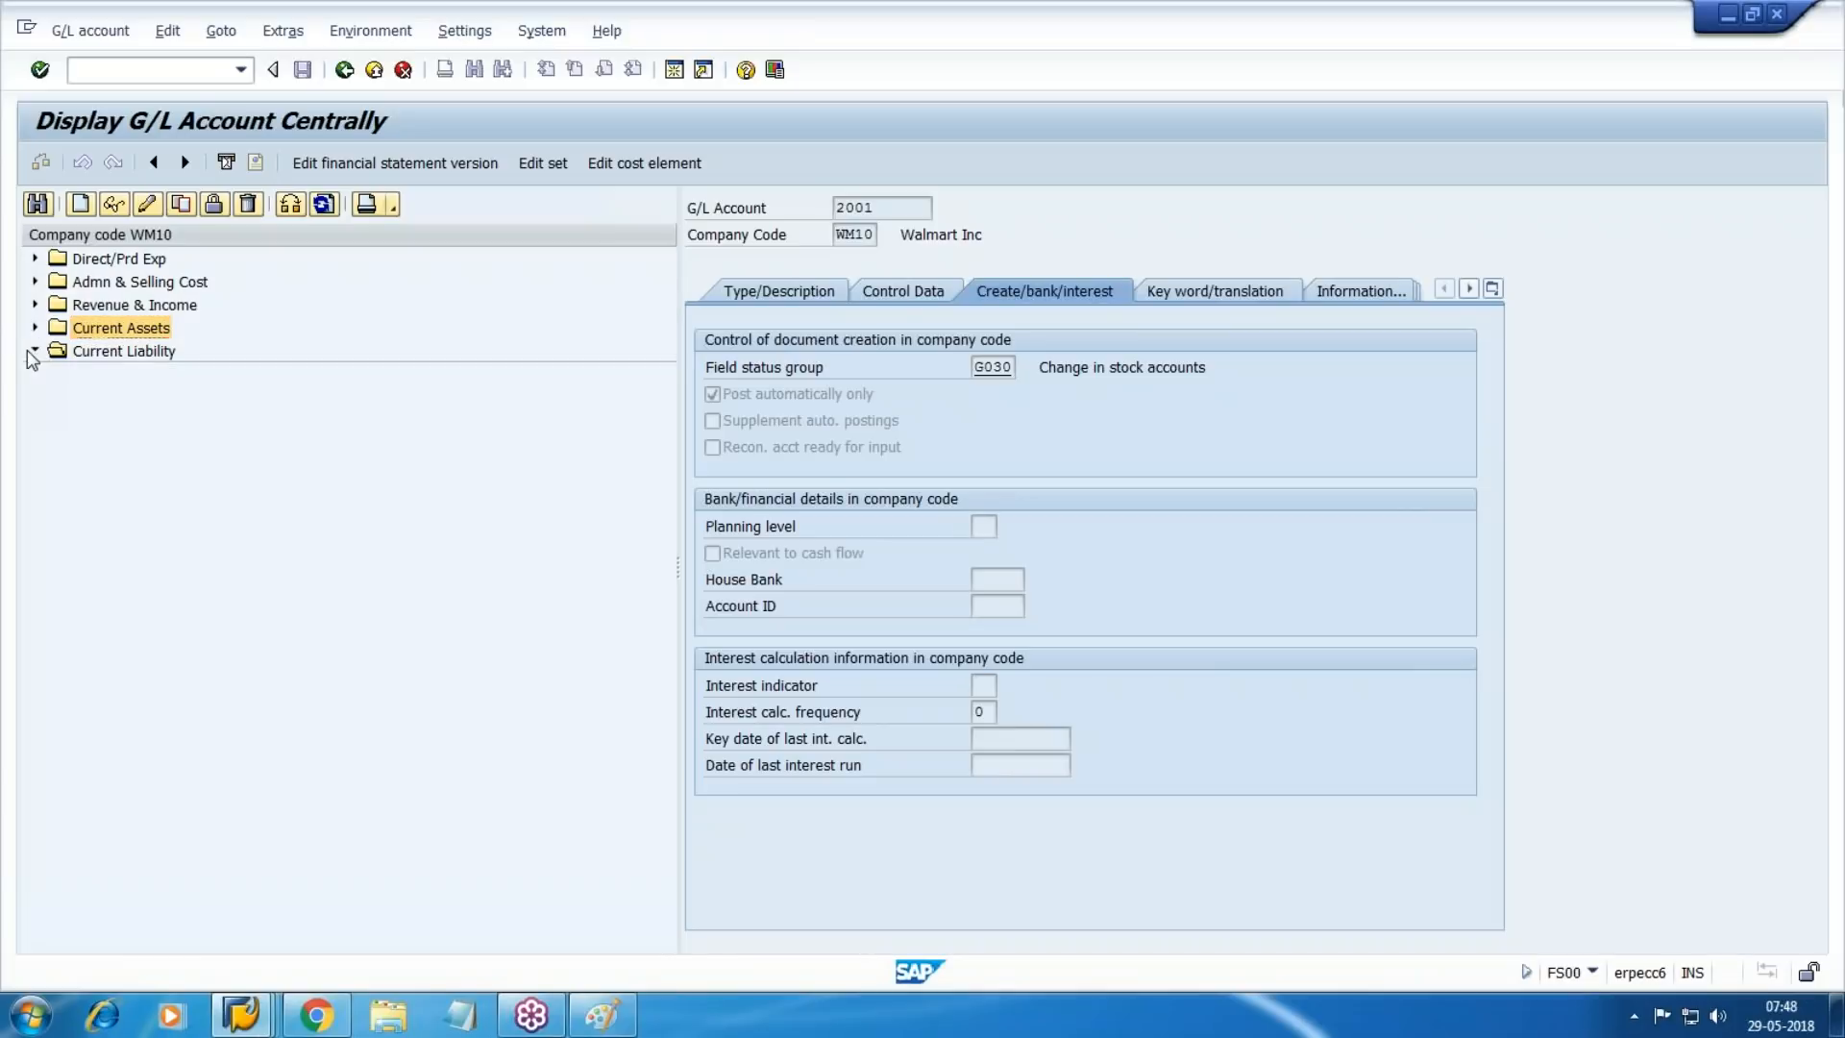
click(193, 402)
click(193, 423)
click(185, 401)
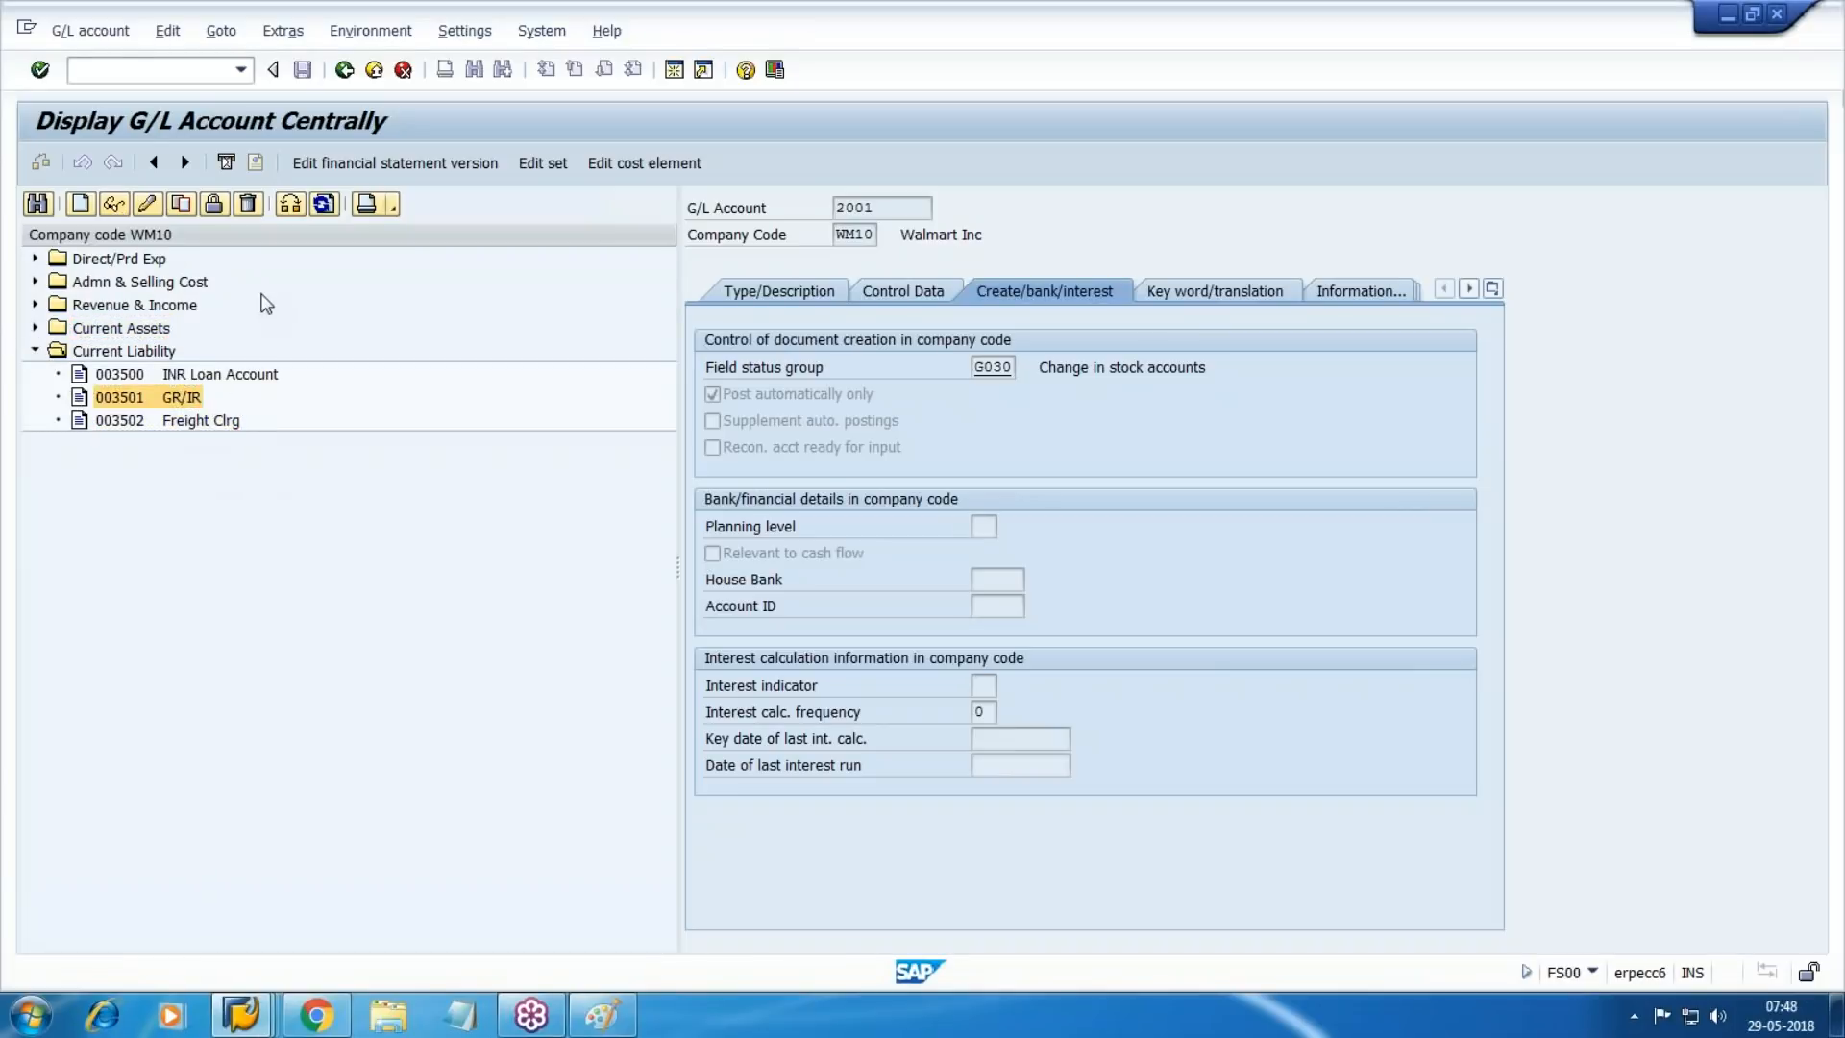
click(911, 298)
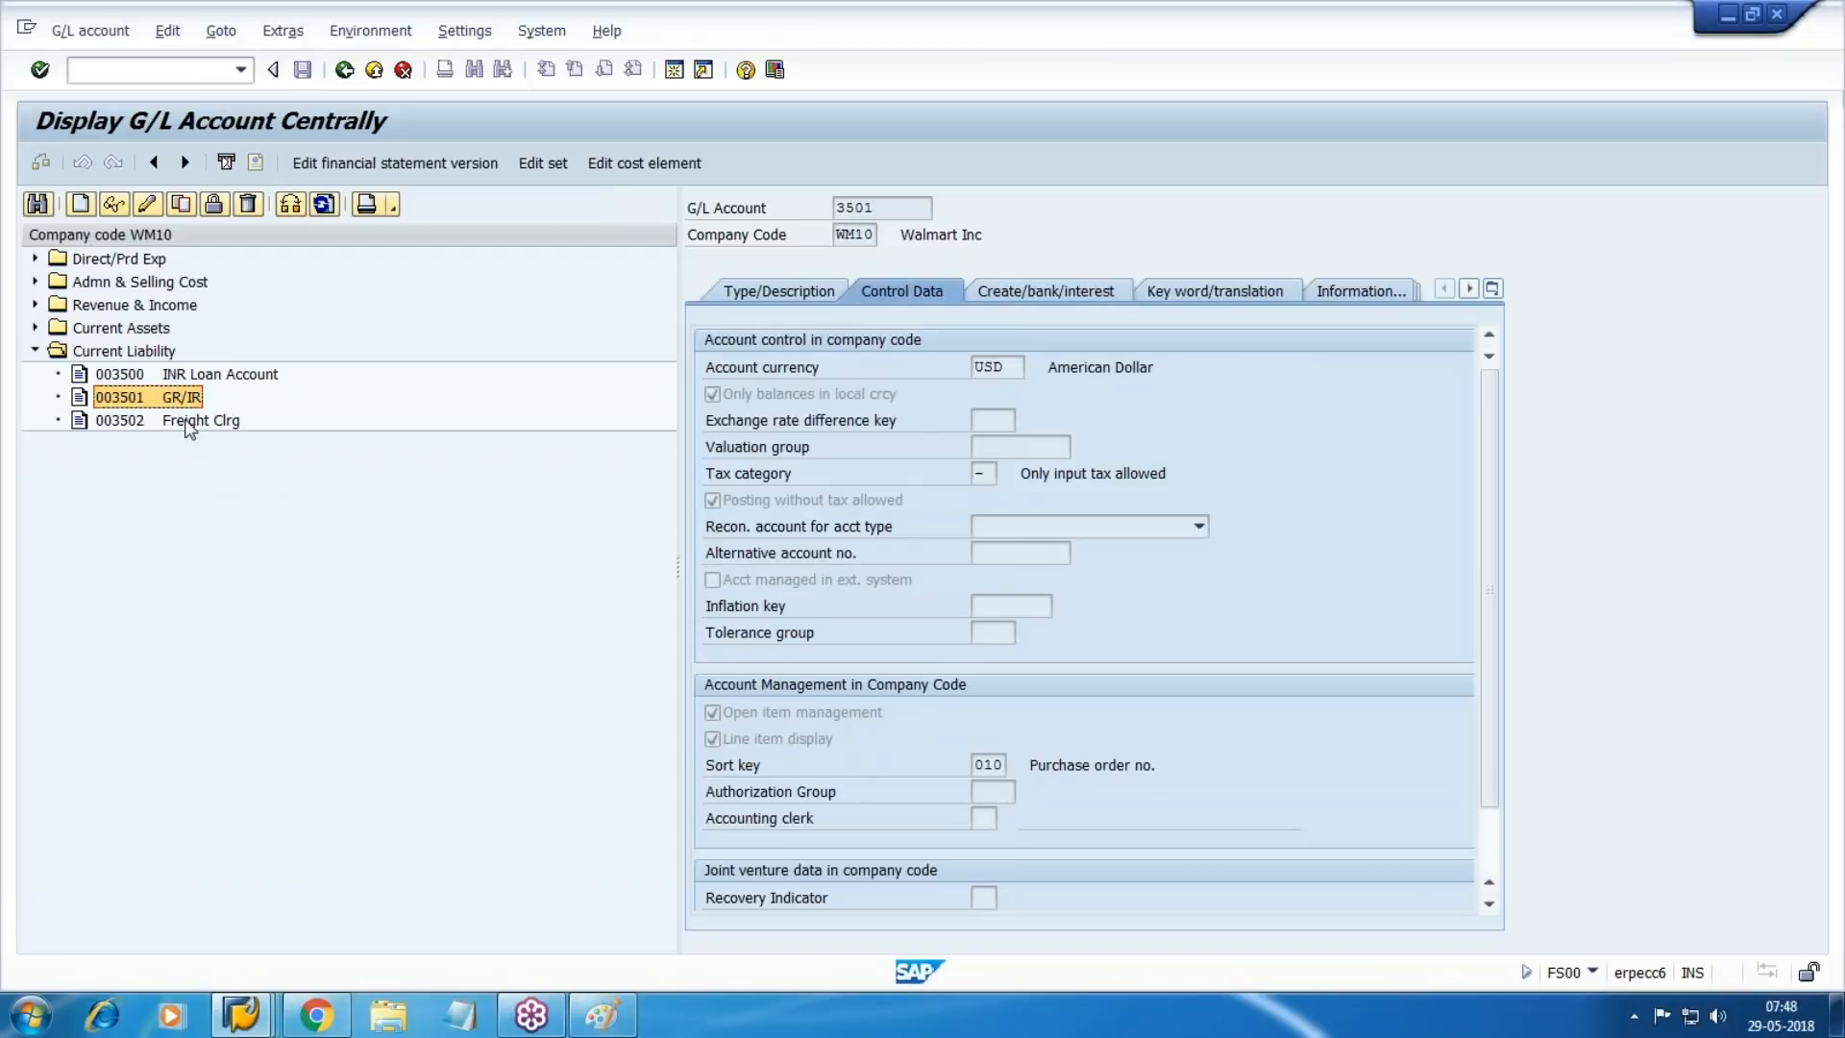
click(191, 423)
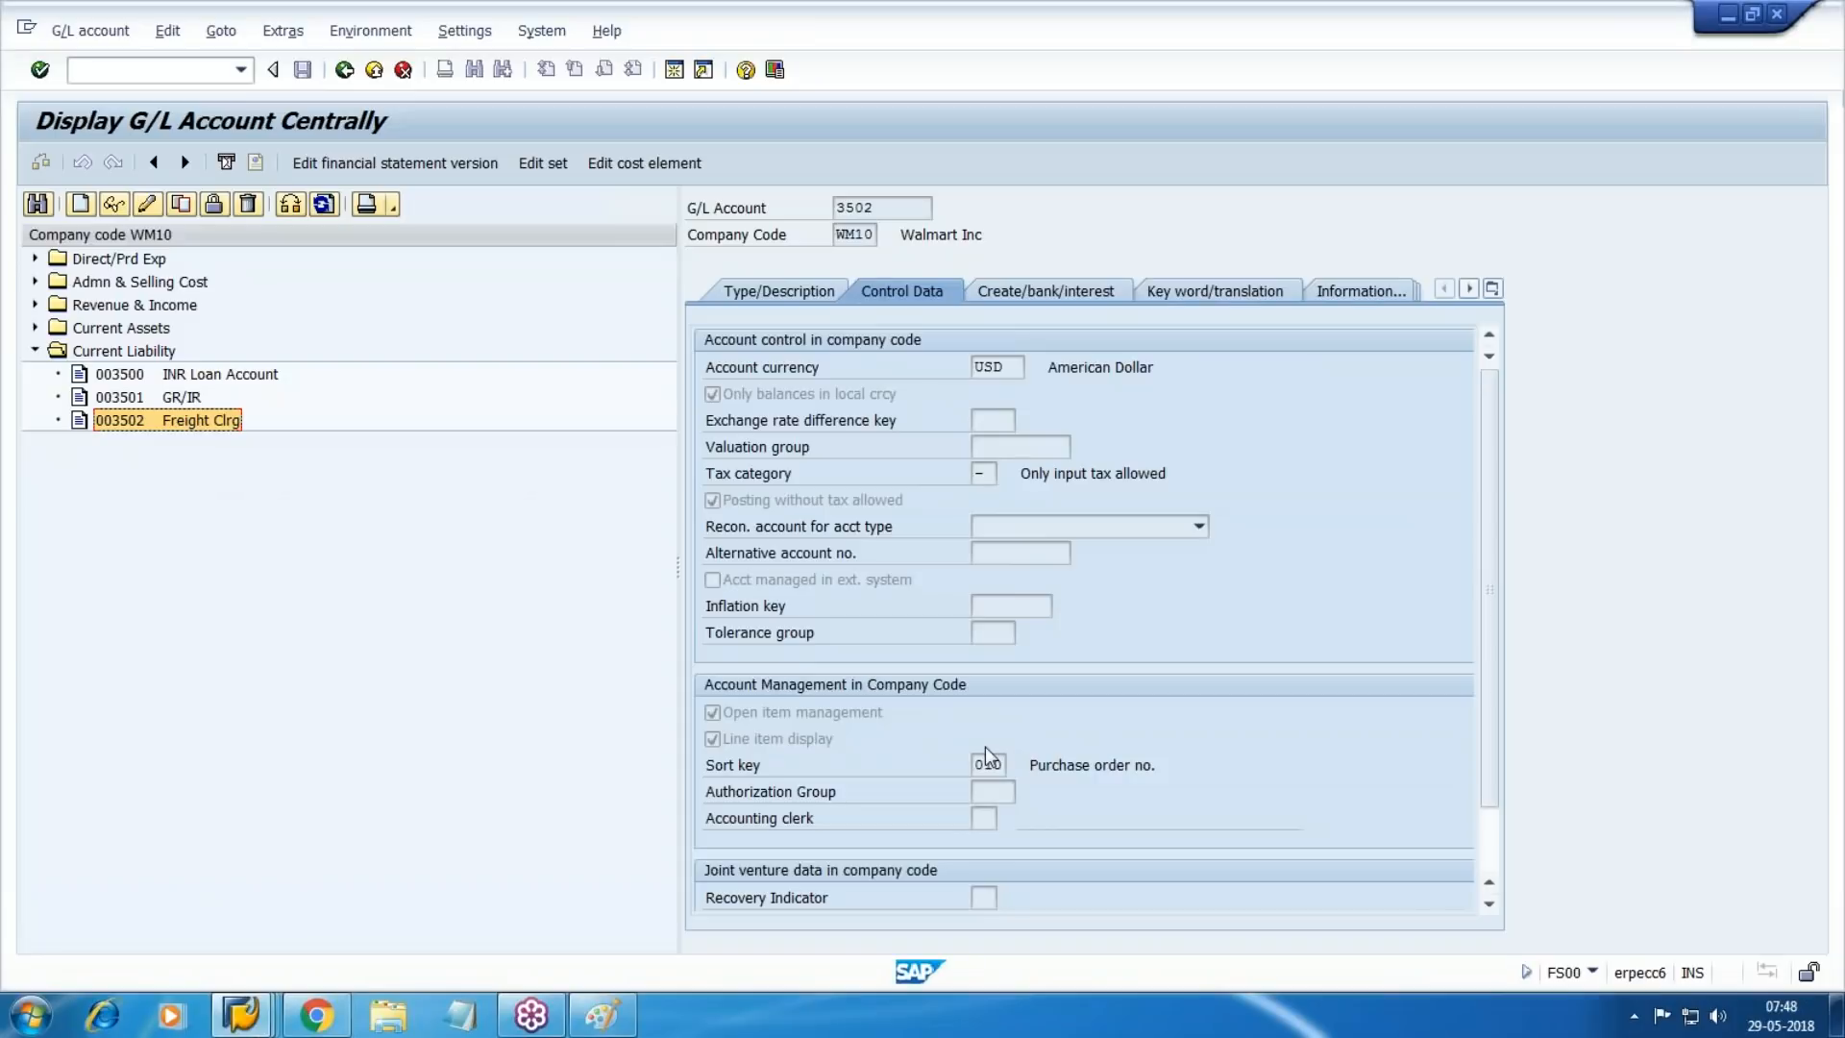
click(34, 350)
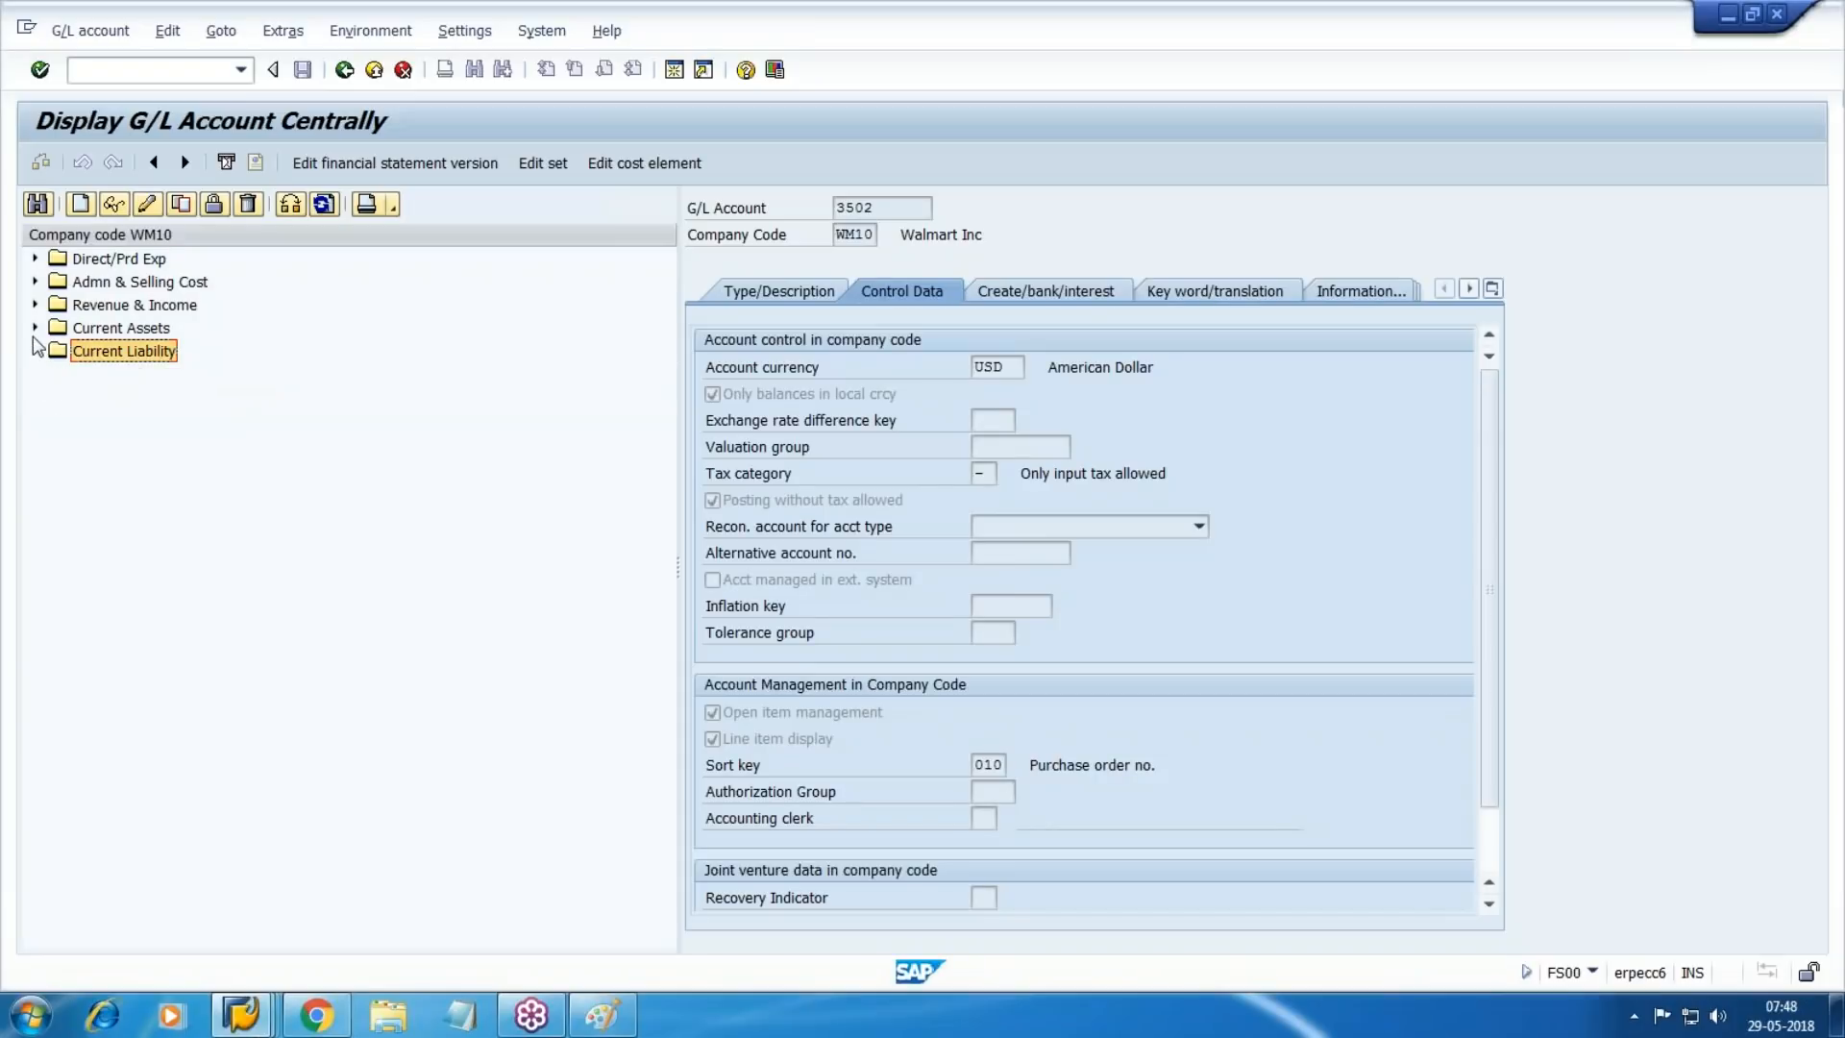
Review the SFG Consumption and COGS accounts under Direct/Prd Exp and the Inc/Dec in stock account under Revenue & Income.
click(35, 259)
click(202, 305)
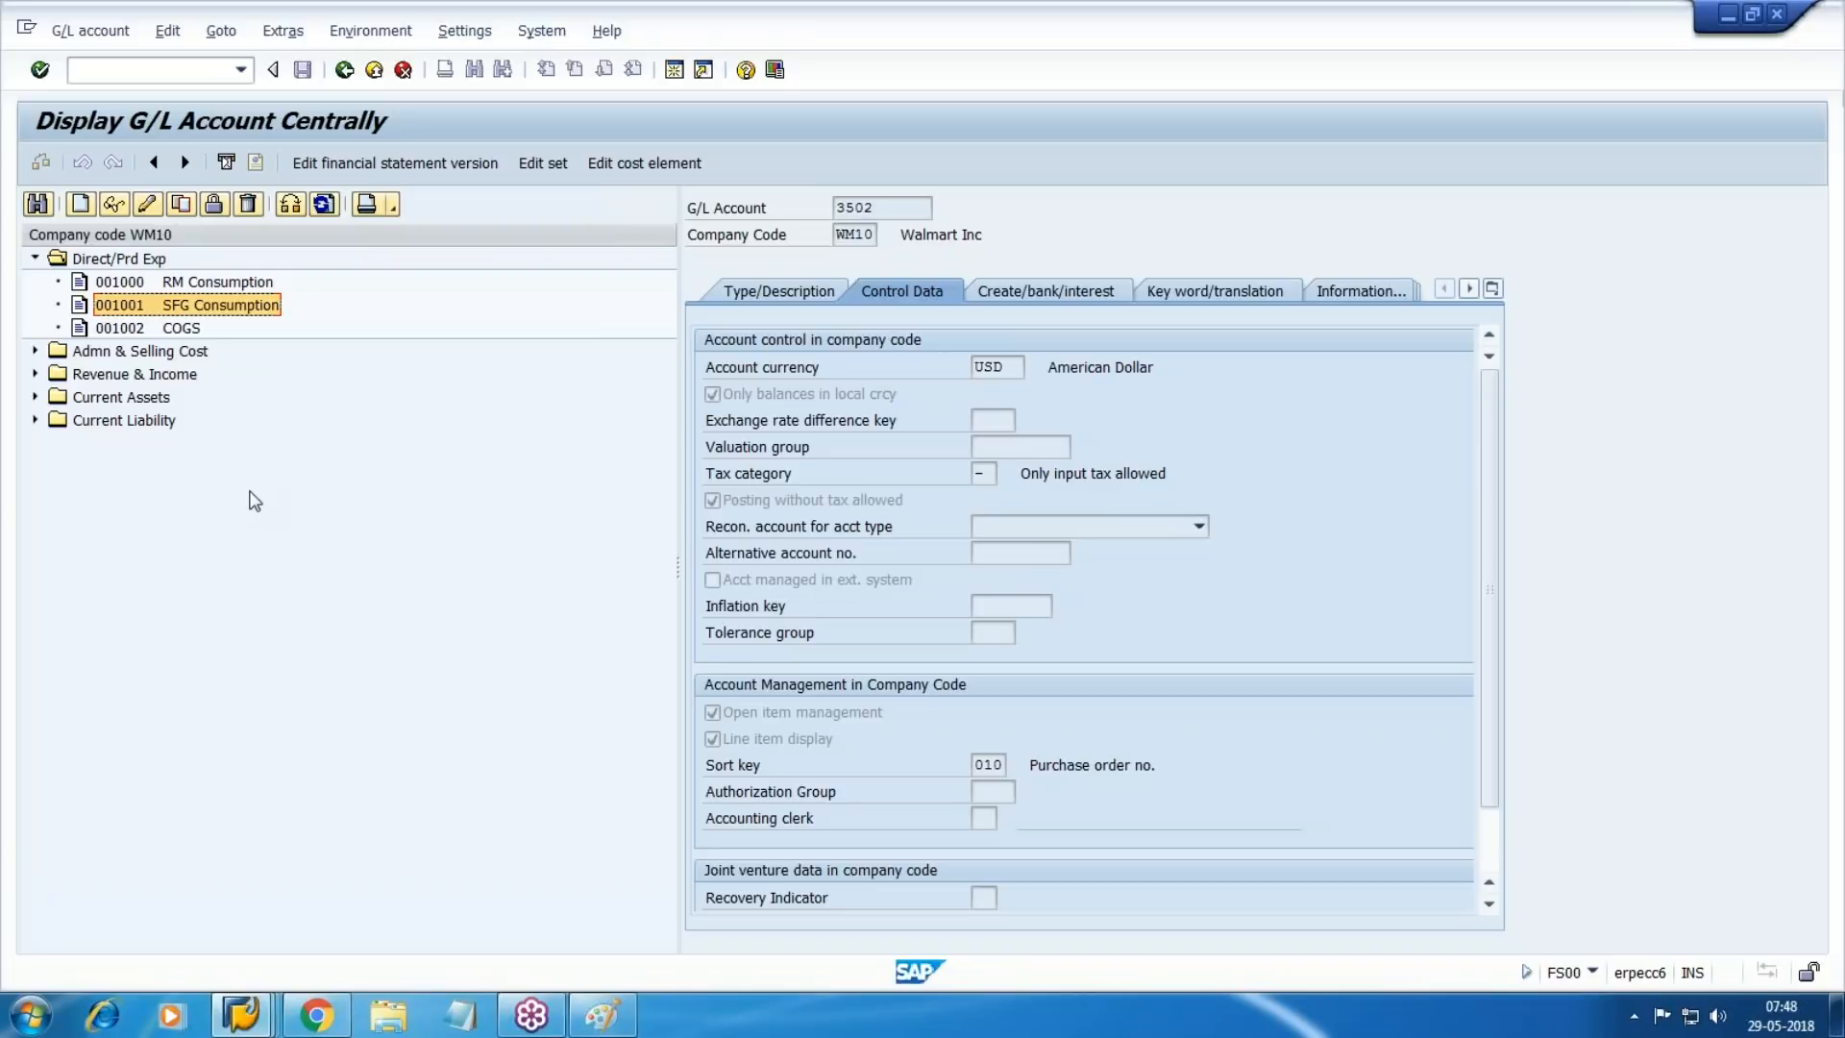
click(185, 327)
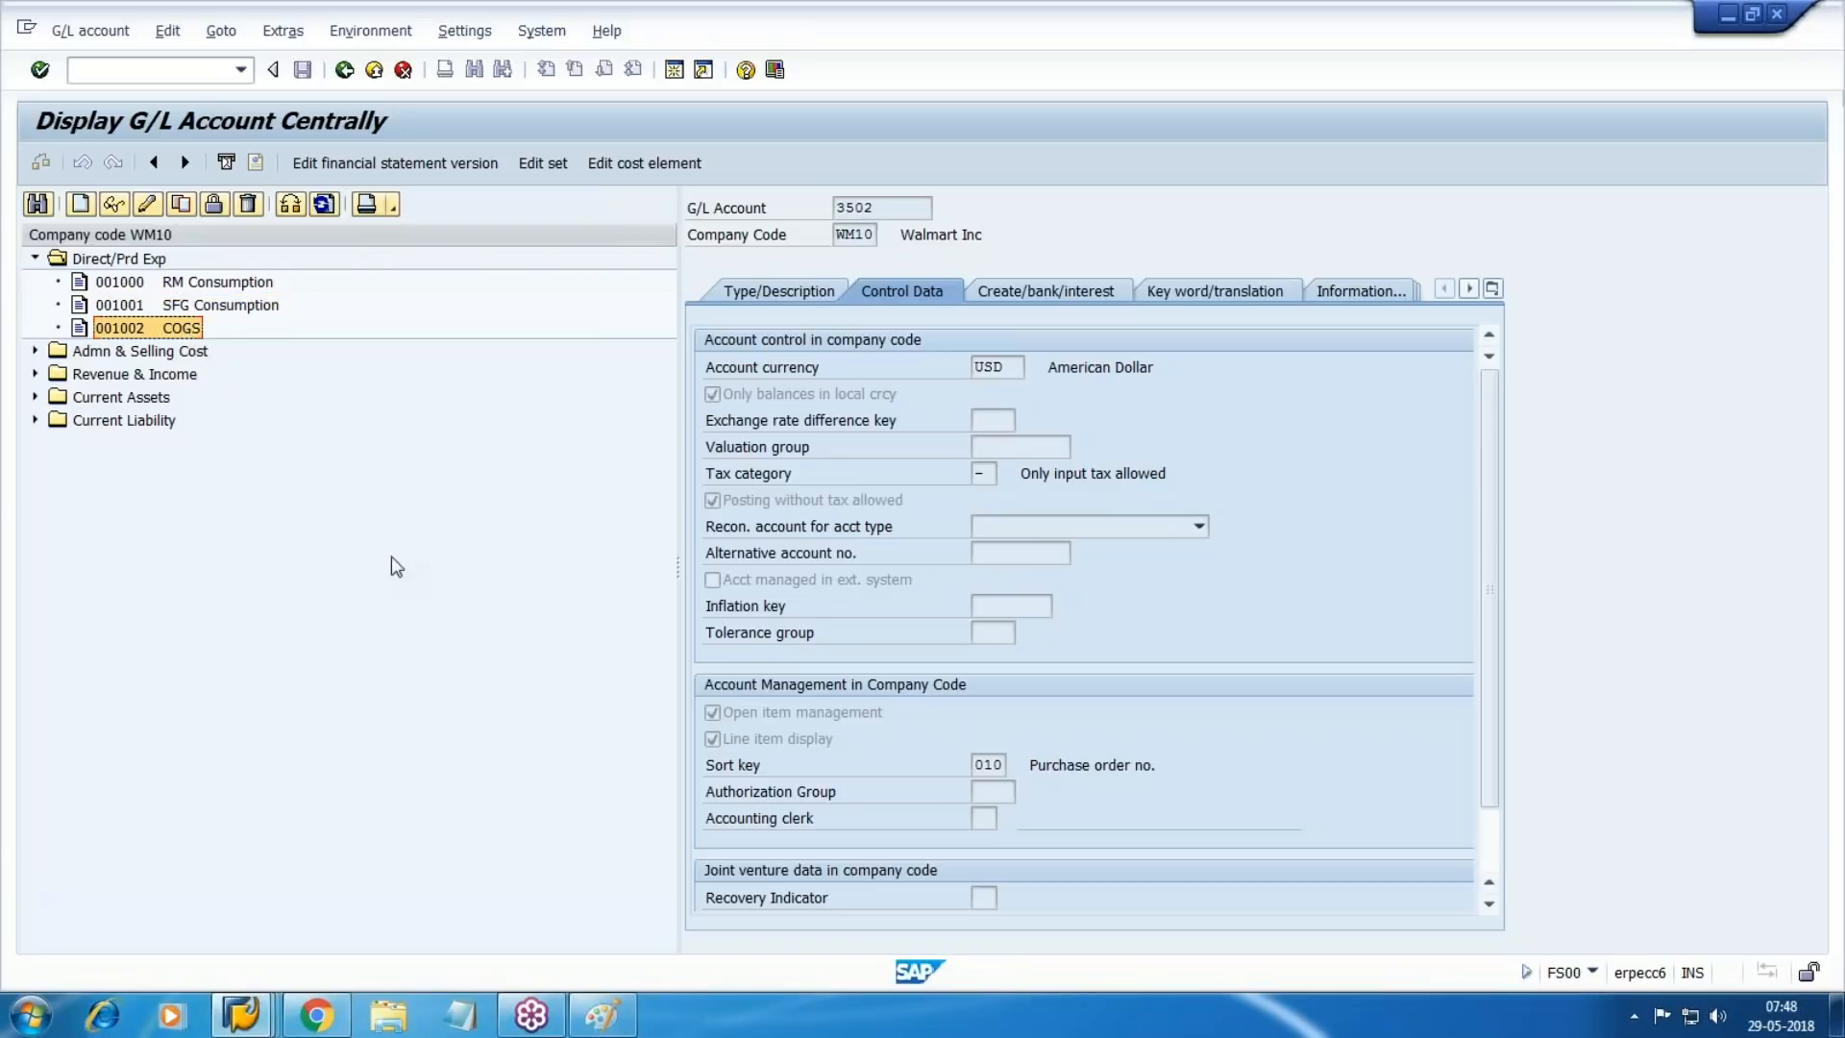
click(40, 258)
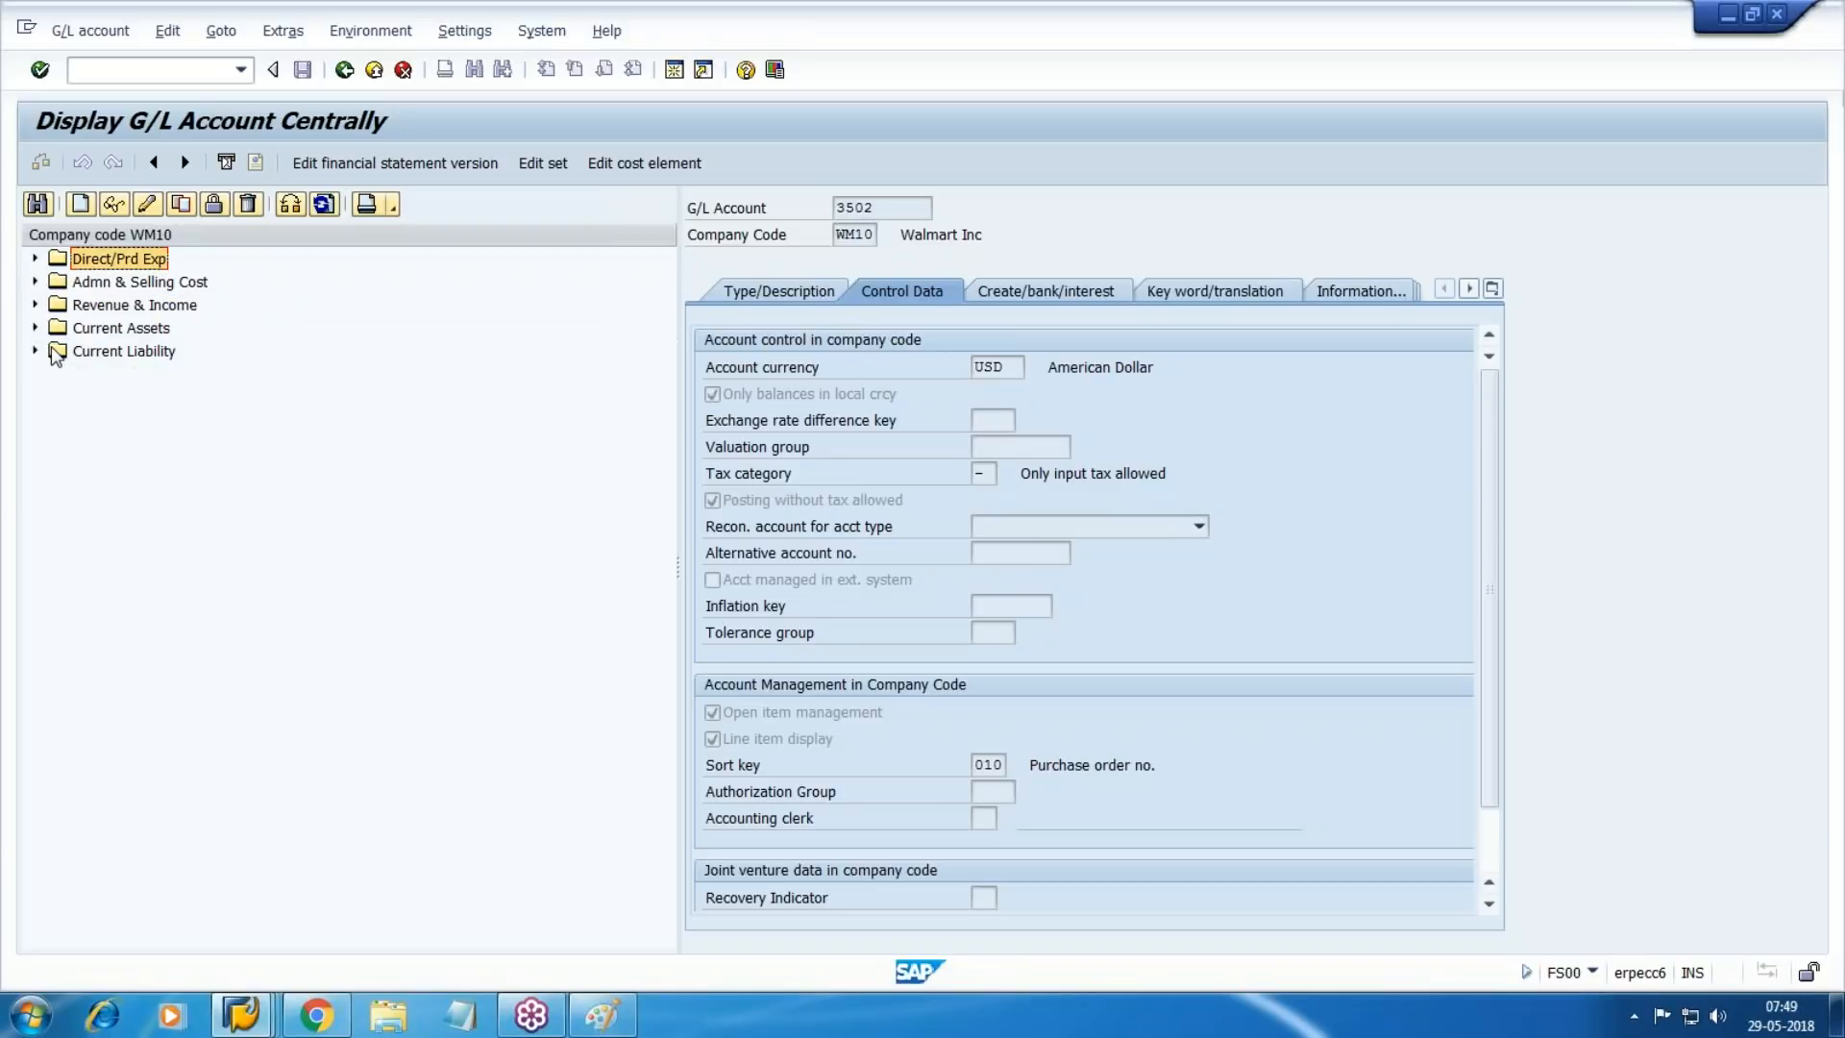
click(35, 304)
click(219, 352)
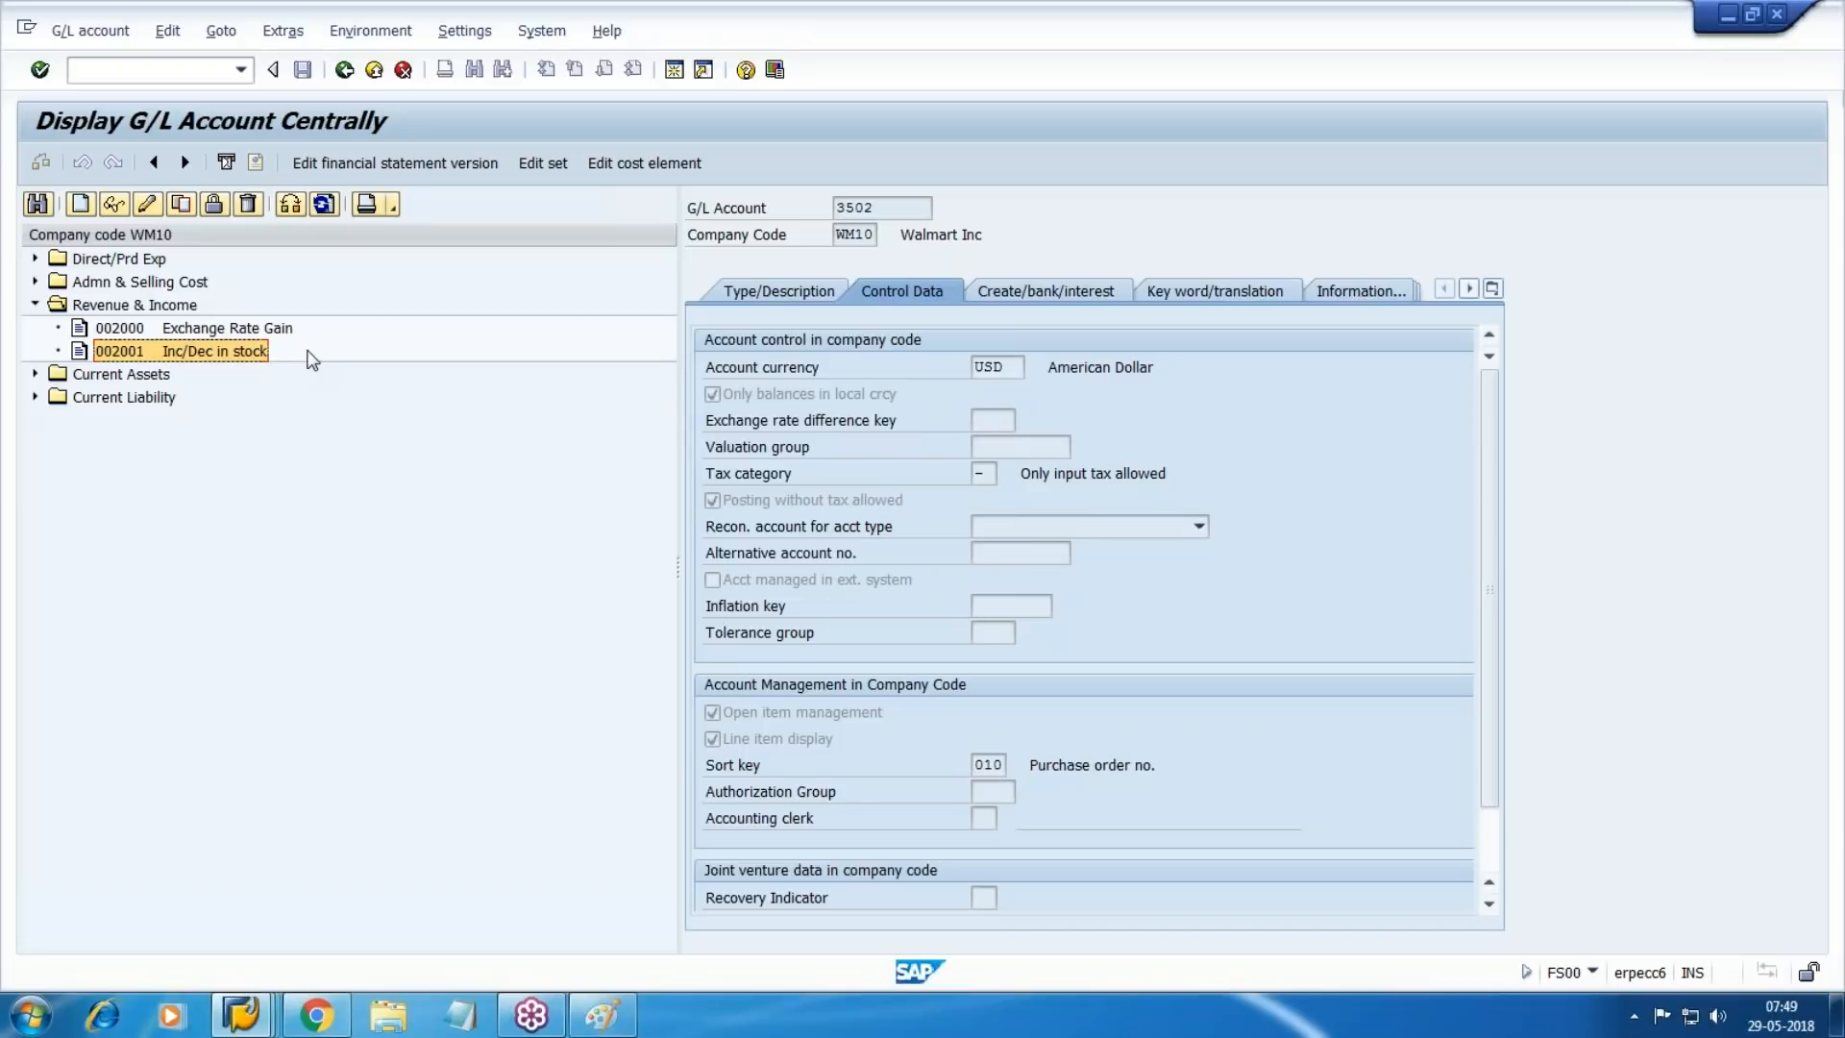
Switch to Paint and start a new blank picture, discarding the Primary Cost Element diagram without saving.
click(602, 1015)
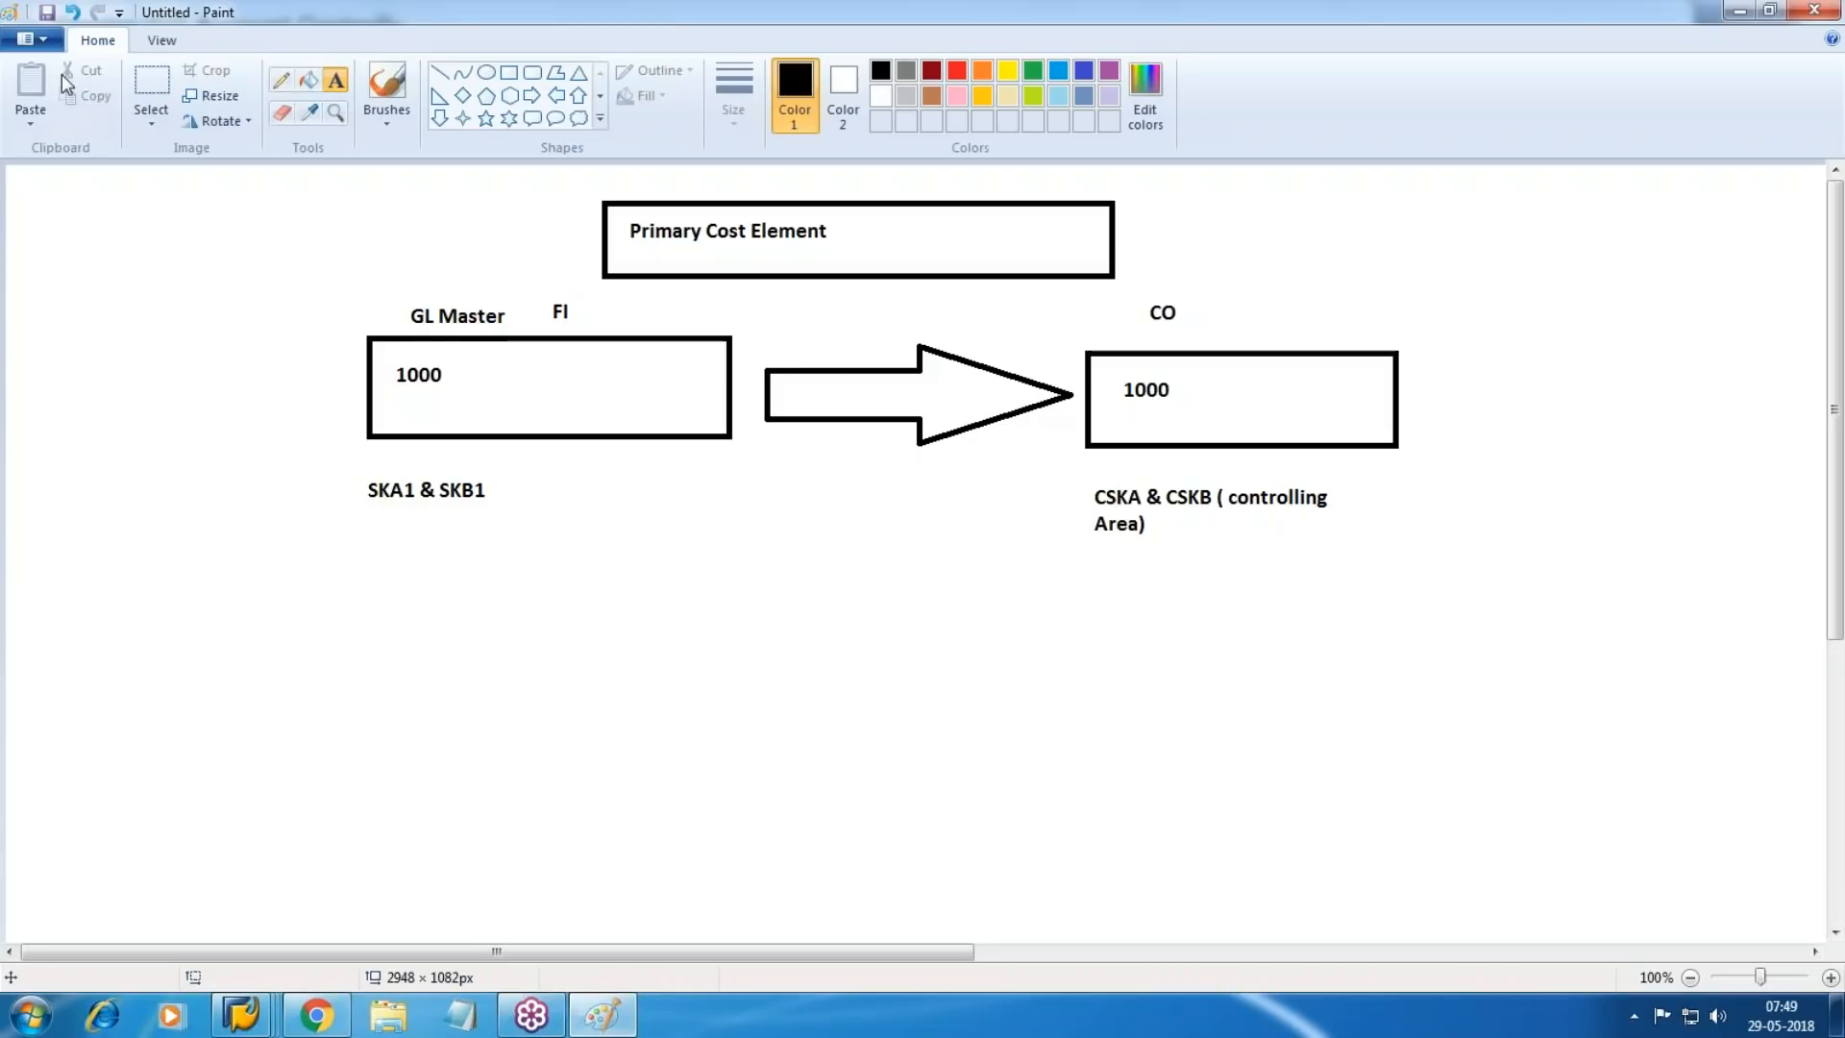
click(43, 41)
click(96, 80)
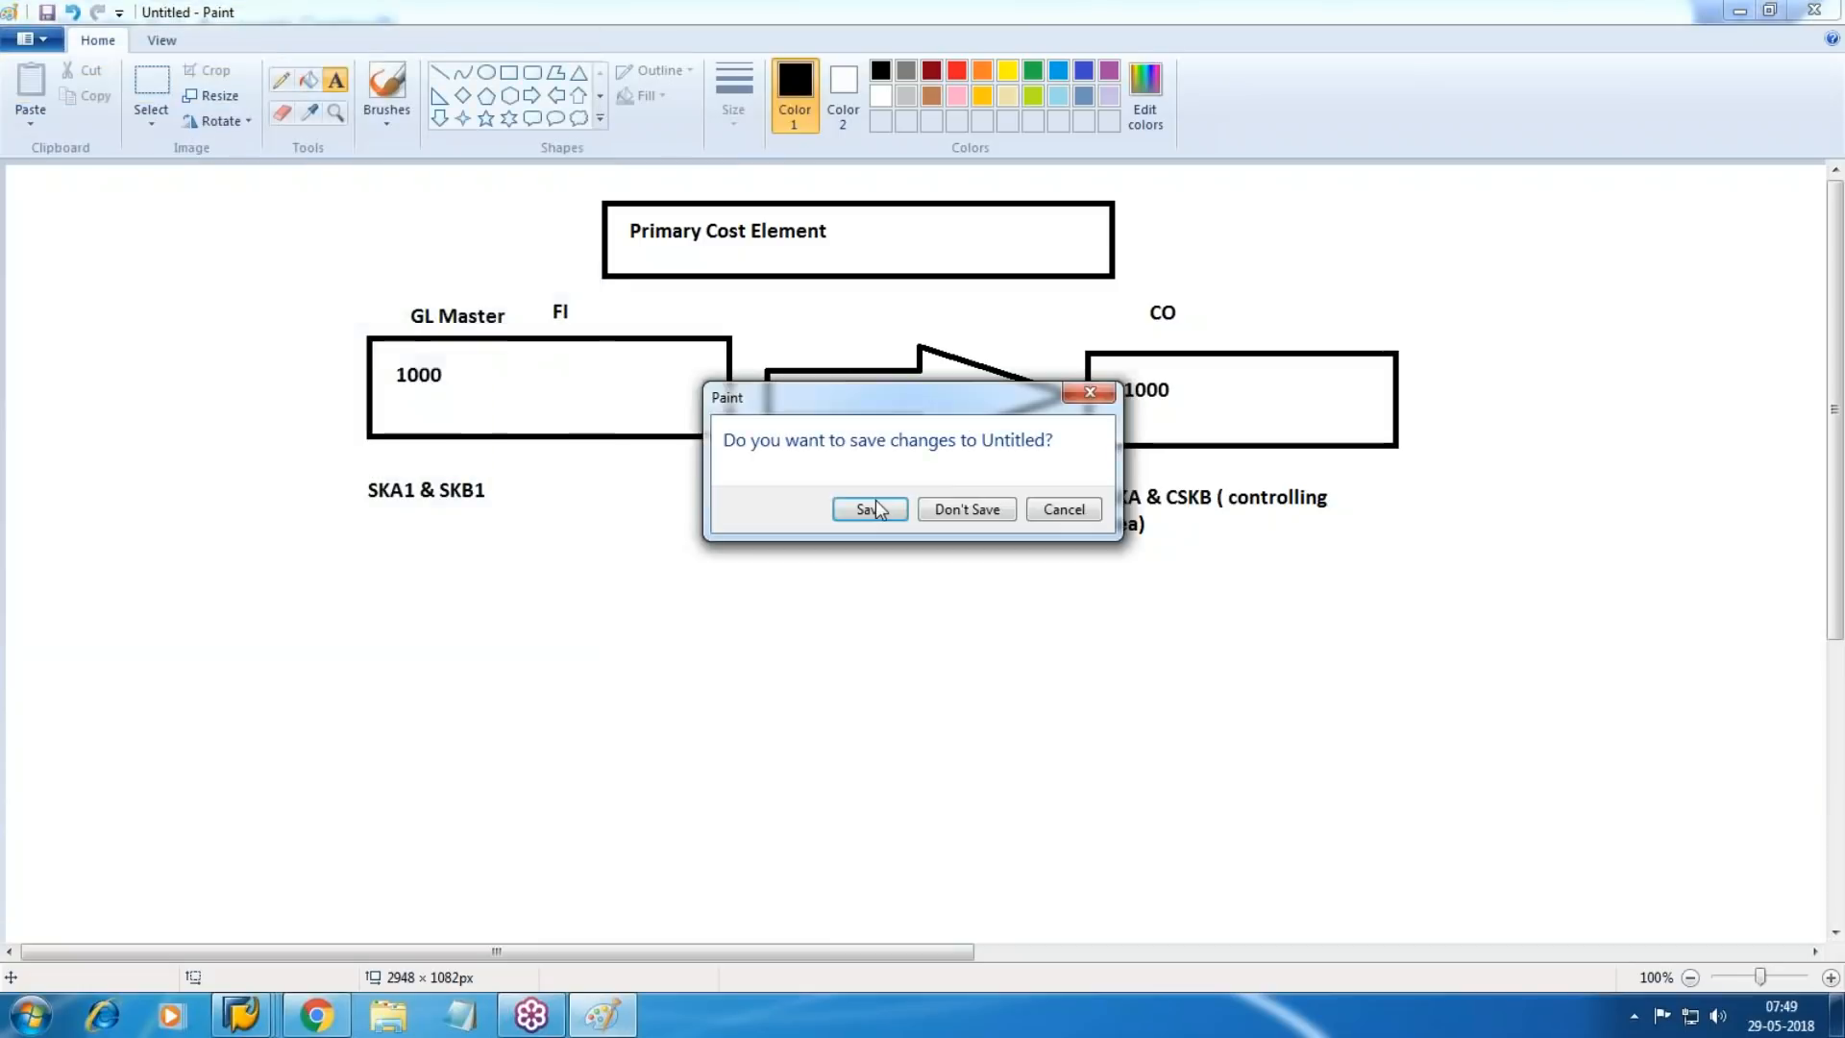
click(977, 508)
Draw an ellipse near the top of the canvas with two smaller ellipses below it, linked to it by two lines.
click(486, 72)
drag(686, 187, 920, 270)
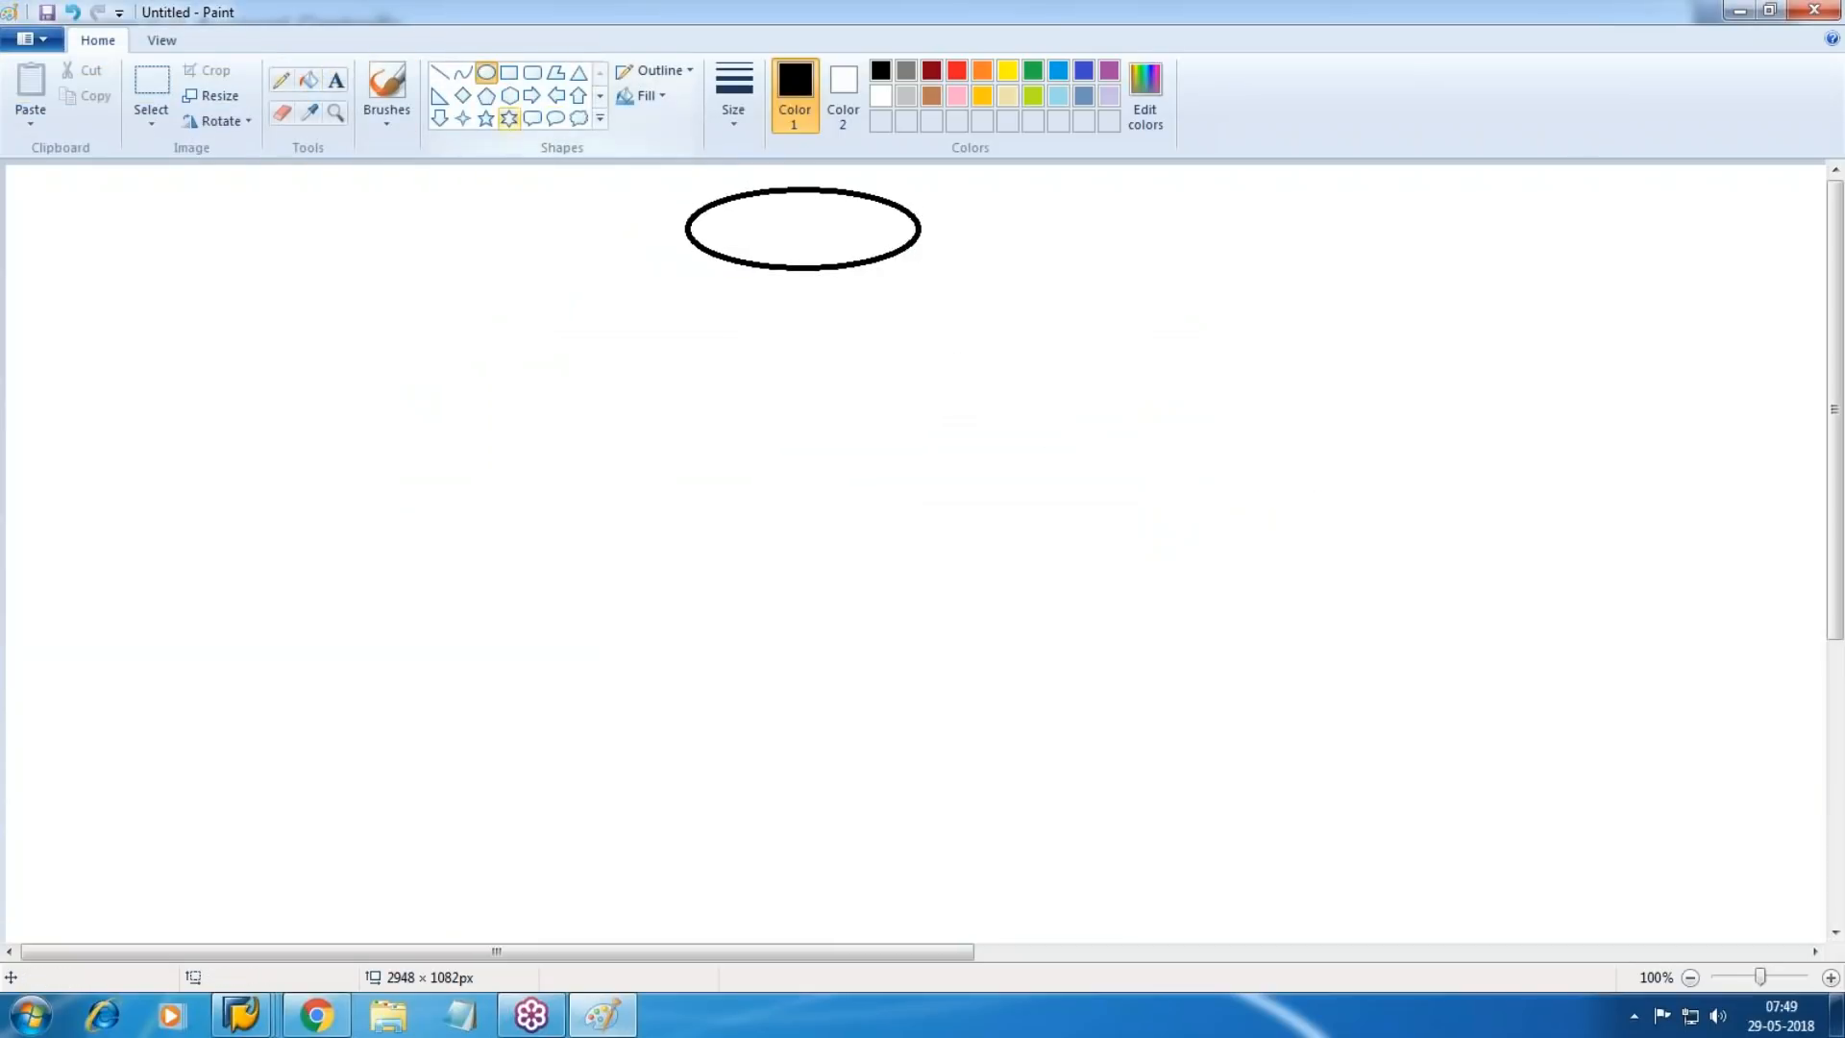
drag(650, 334, 809, 404)
mouse_move(930, 340)
mouse_down()
mouse_move(1046, 399)
mouse_move(1144, 405)
mouse_up()
click(439, 72)
mouse_move(828, 286)
mouse_down()
mouse_move(766, 329)
mouse_move(1096, 341)
mouse_up()
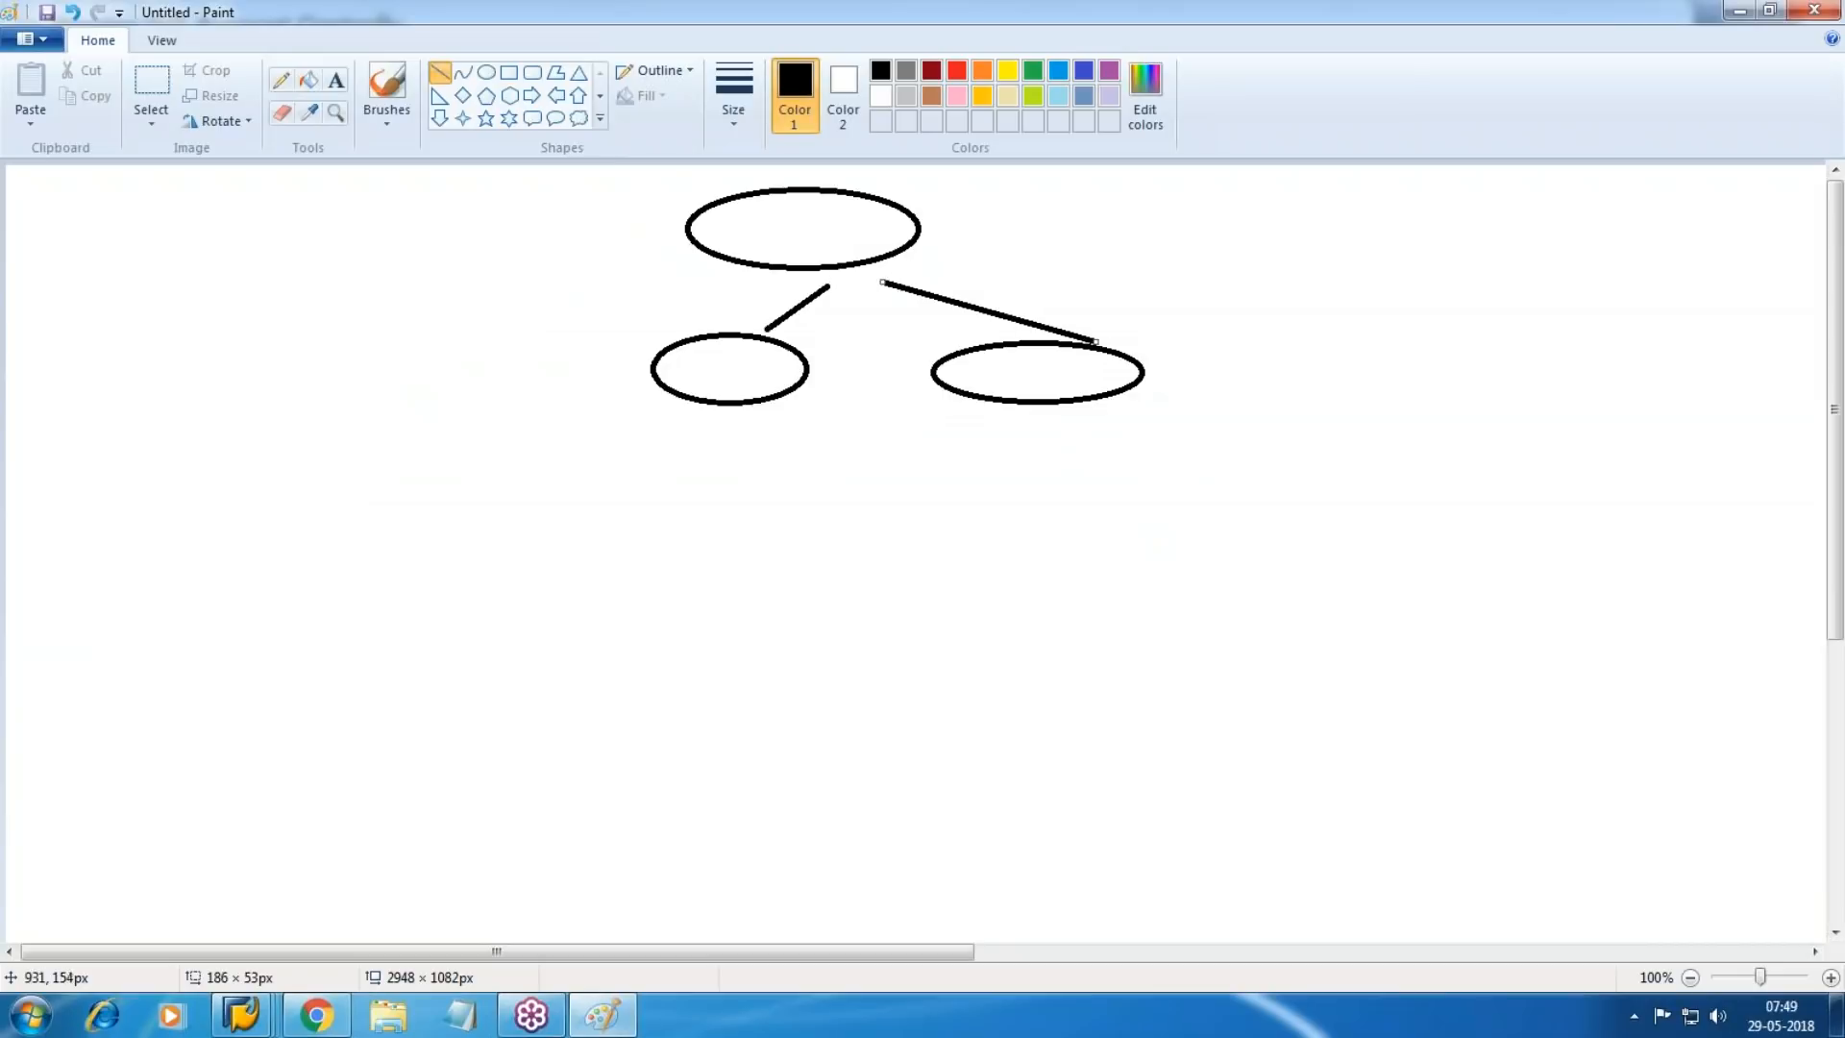
Draw a row of three rectangles below the ellipses, the last one about 267 × 45 px.
click(509, 72)
drag(527, 482, 809, 546)
mouse_move(895, 485)
mouse_down()
mouse_move(1212, 558)
mouse_move(1565, 560)
mouse_up()
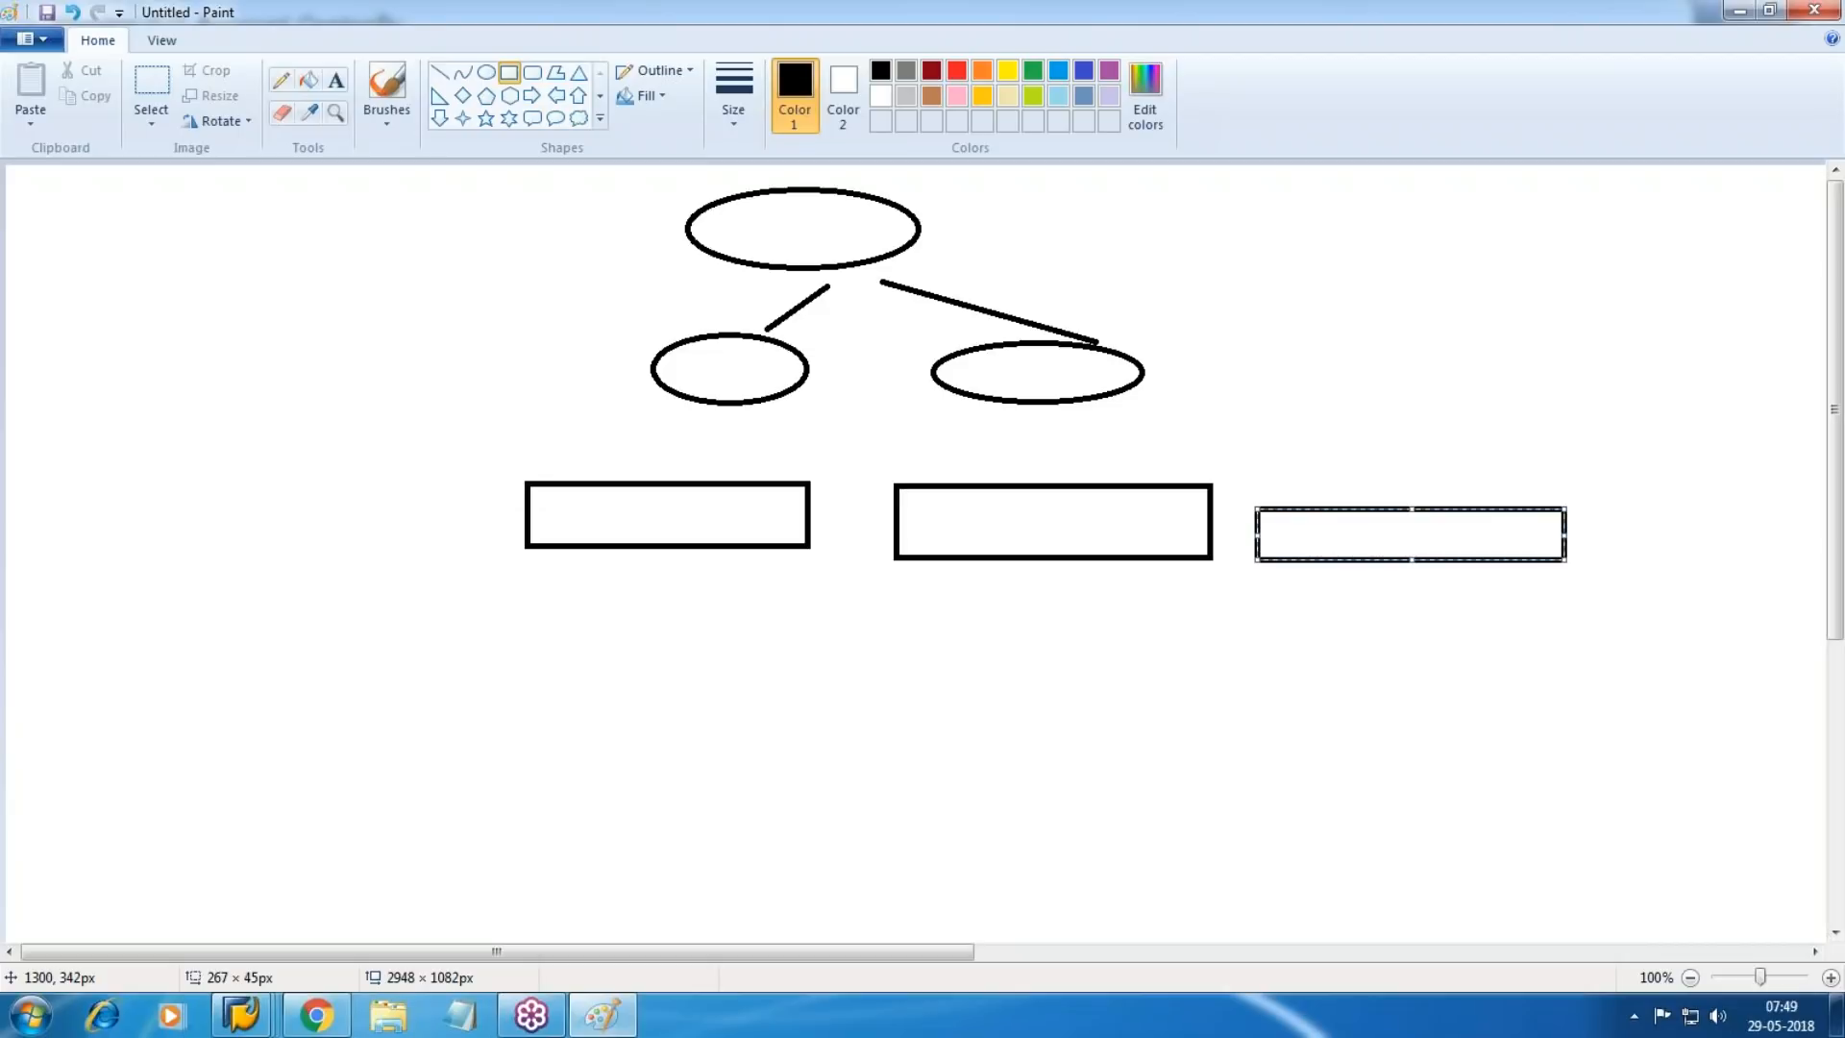
Switch to the SAP session showing G/L Account Groups and open transaction OBYC for the automatic posting procedures.
click(255, 1016)
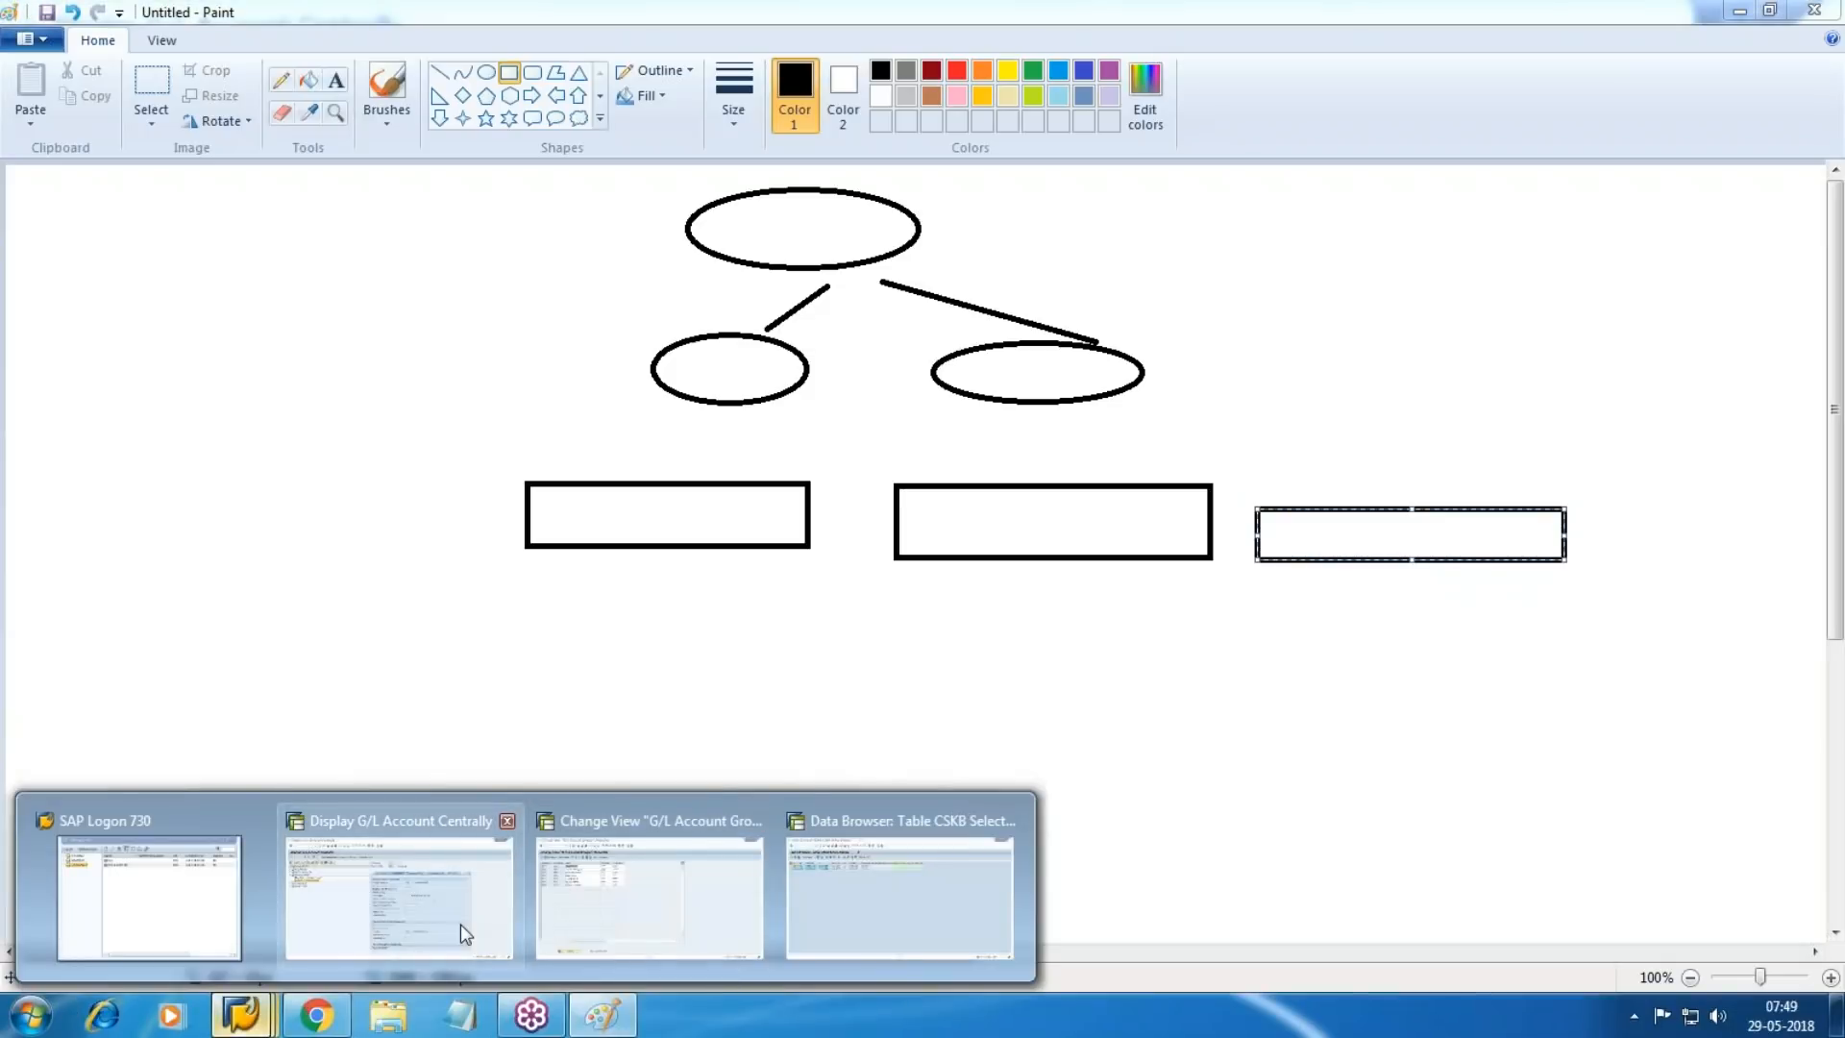
click(460, 924)
click(252, 1016)
click(659, 878)
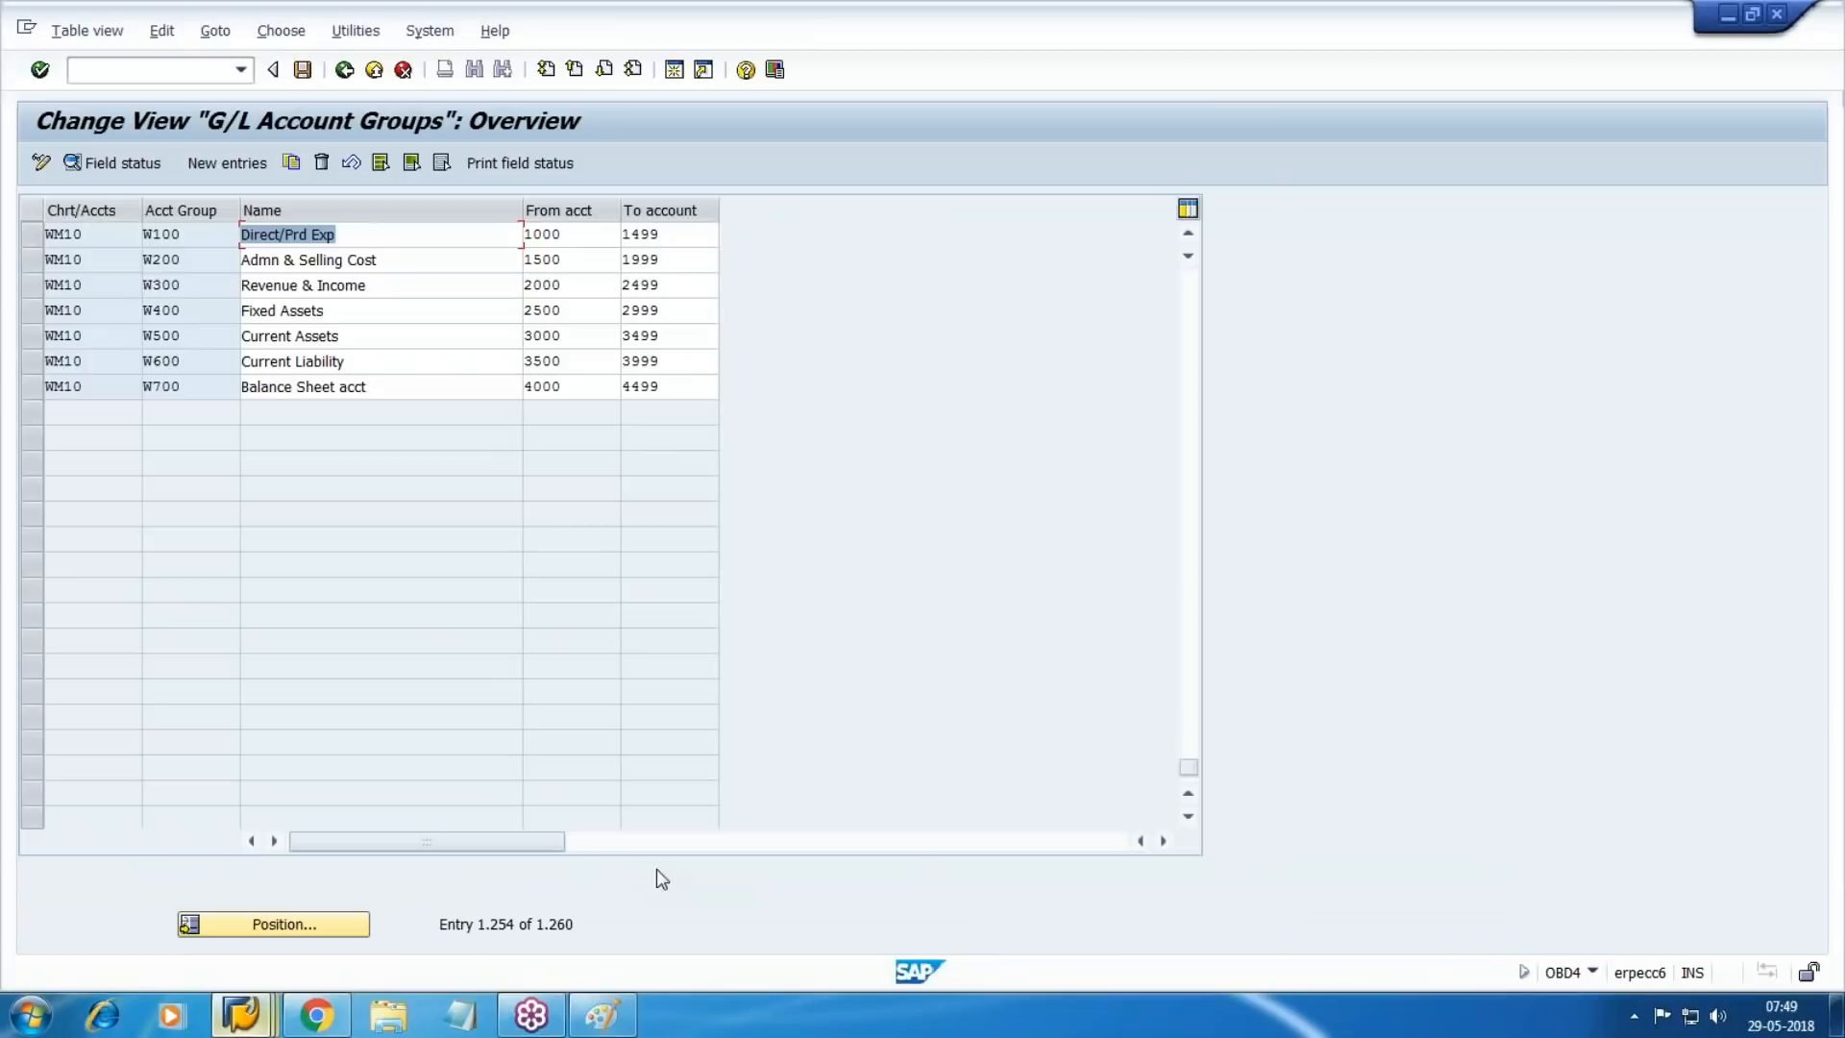
click(149, 70)
text(/nobyc)
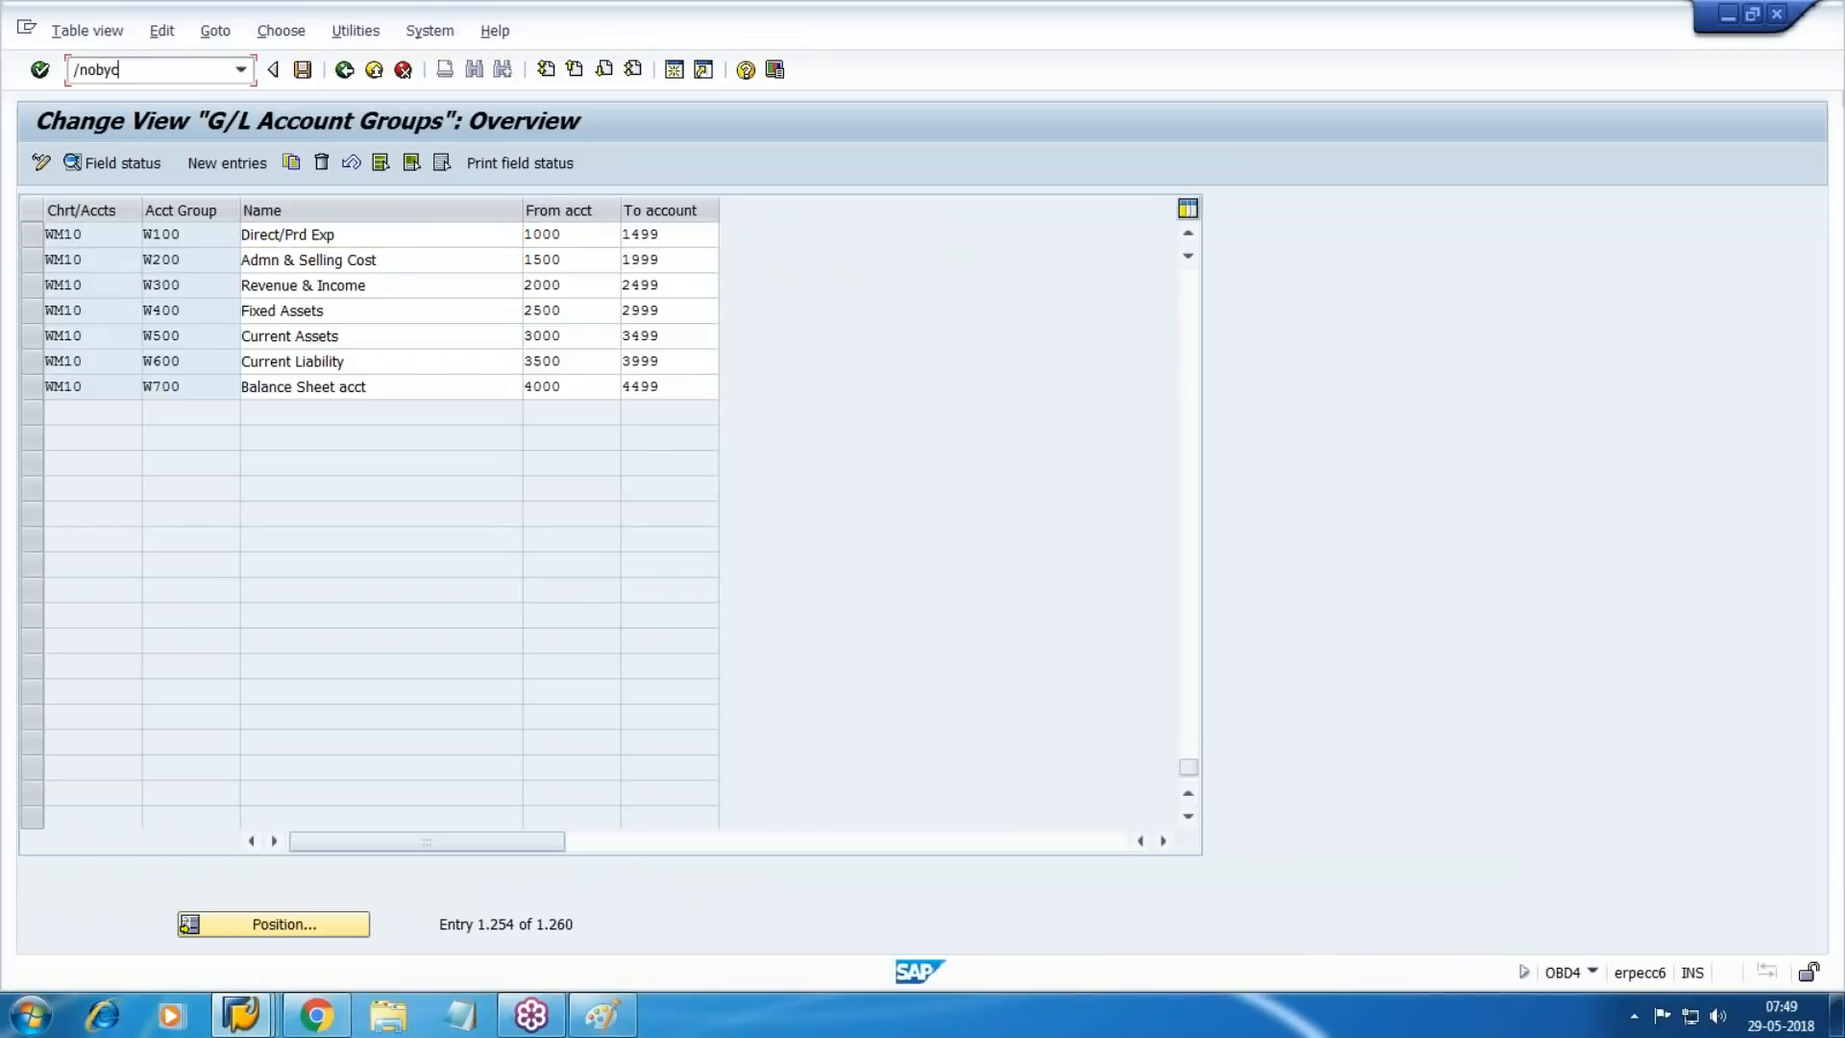
key(Return)
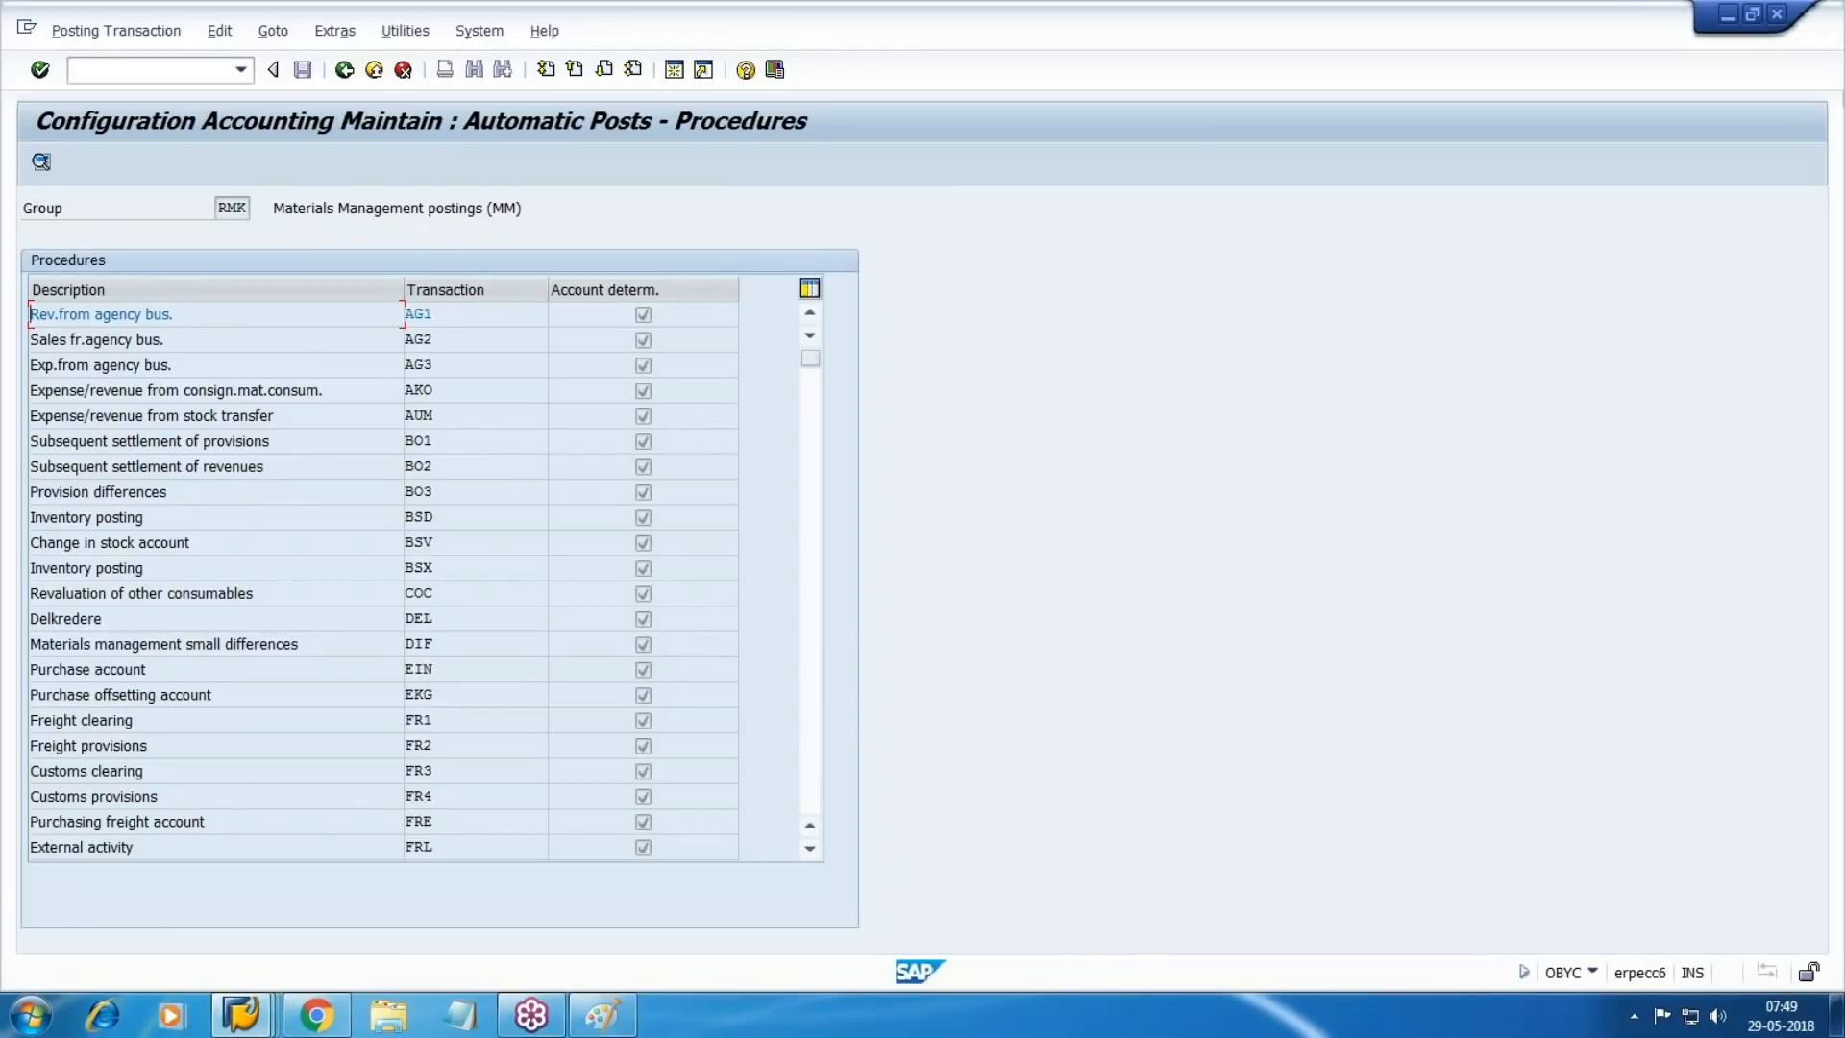
Switch to the working notes and add ( BSX) after RM stock Dr 6100 in the goods receipt entry.
click(316, 1015)
scroll(634, 452, up, 3)
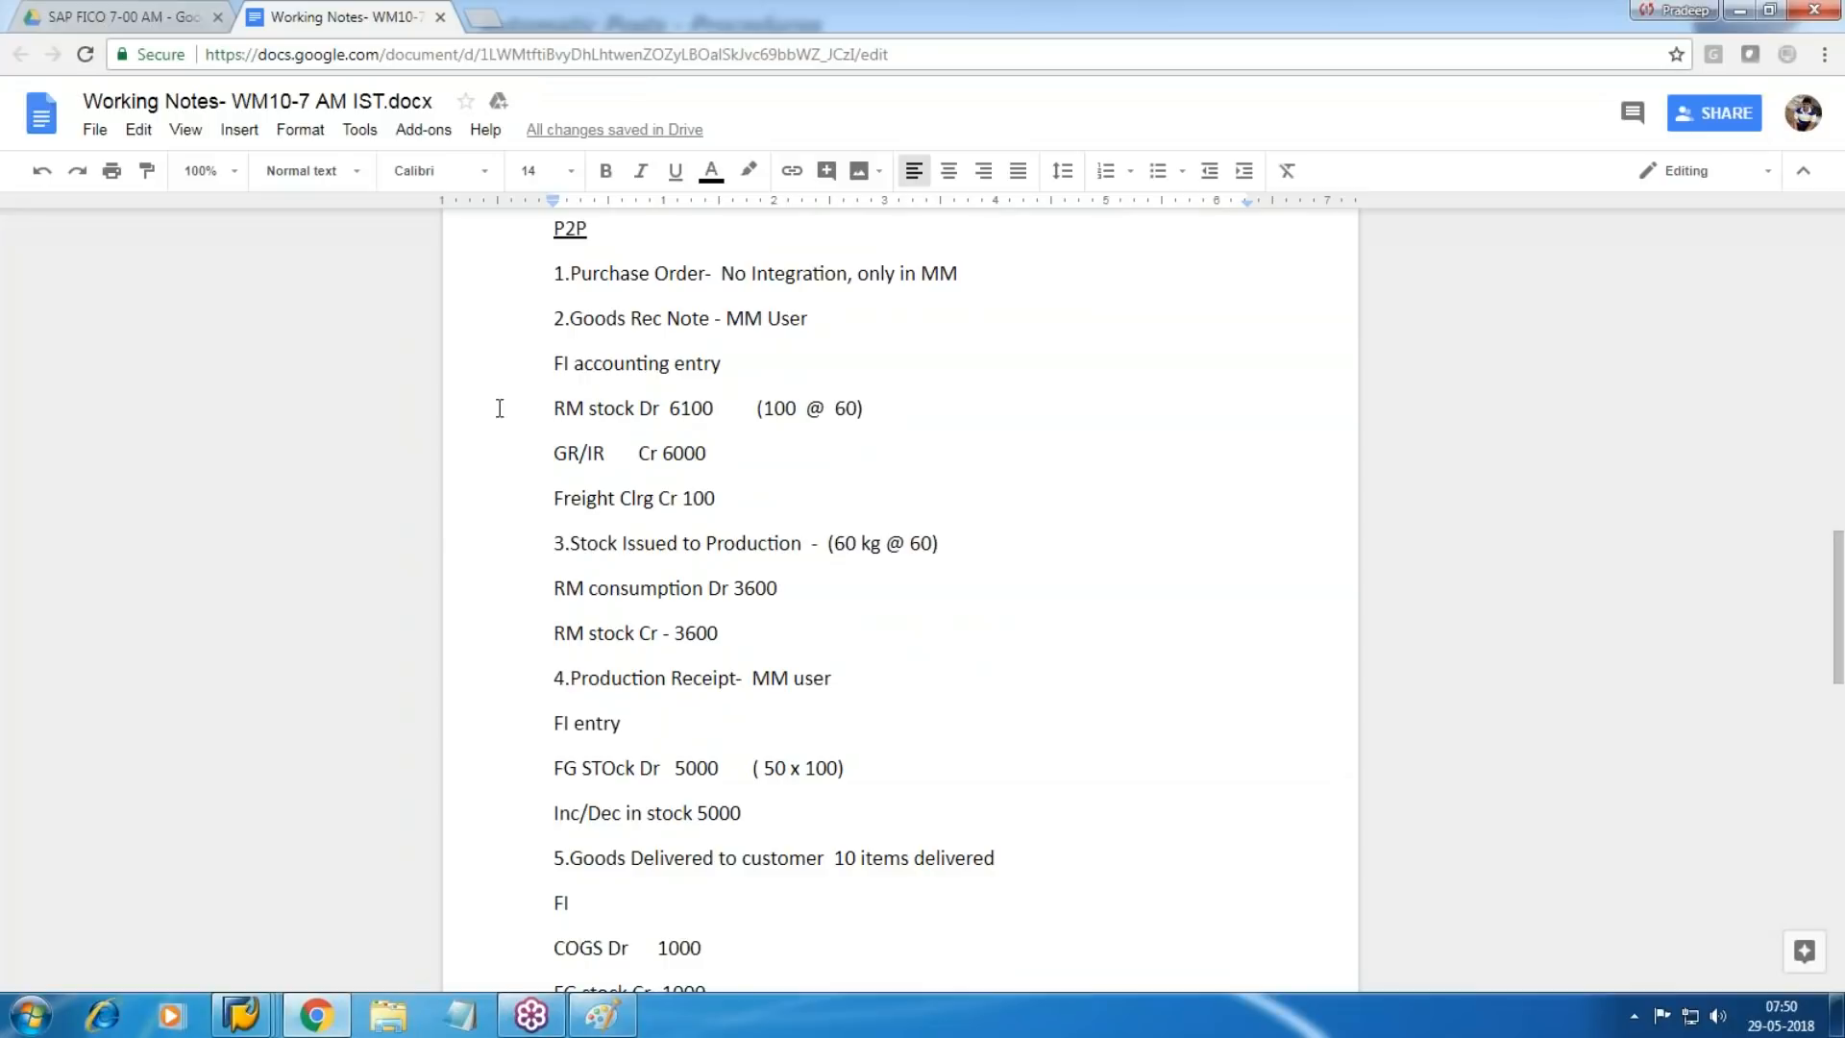
click(715, 410)
text(( B)
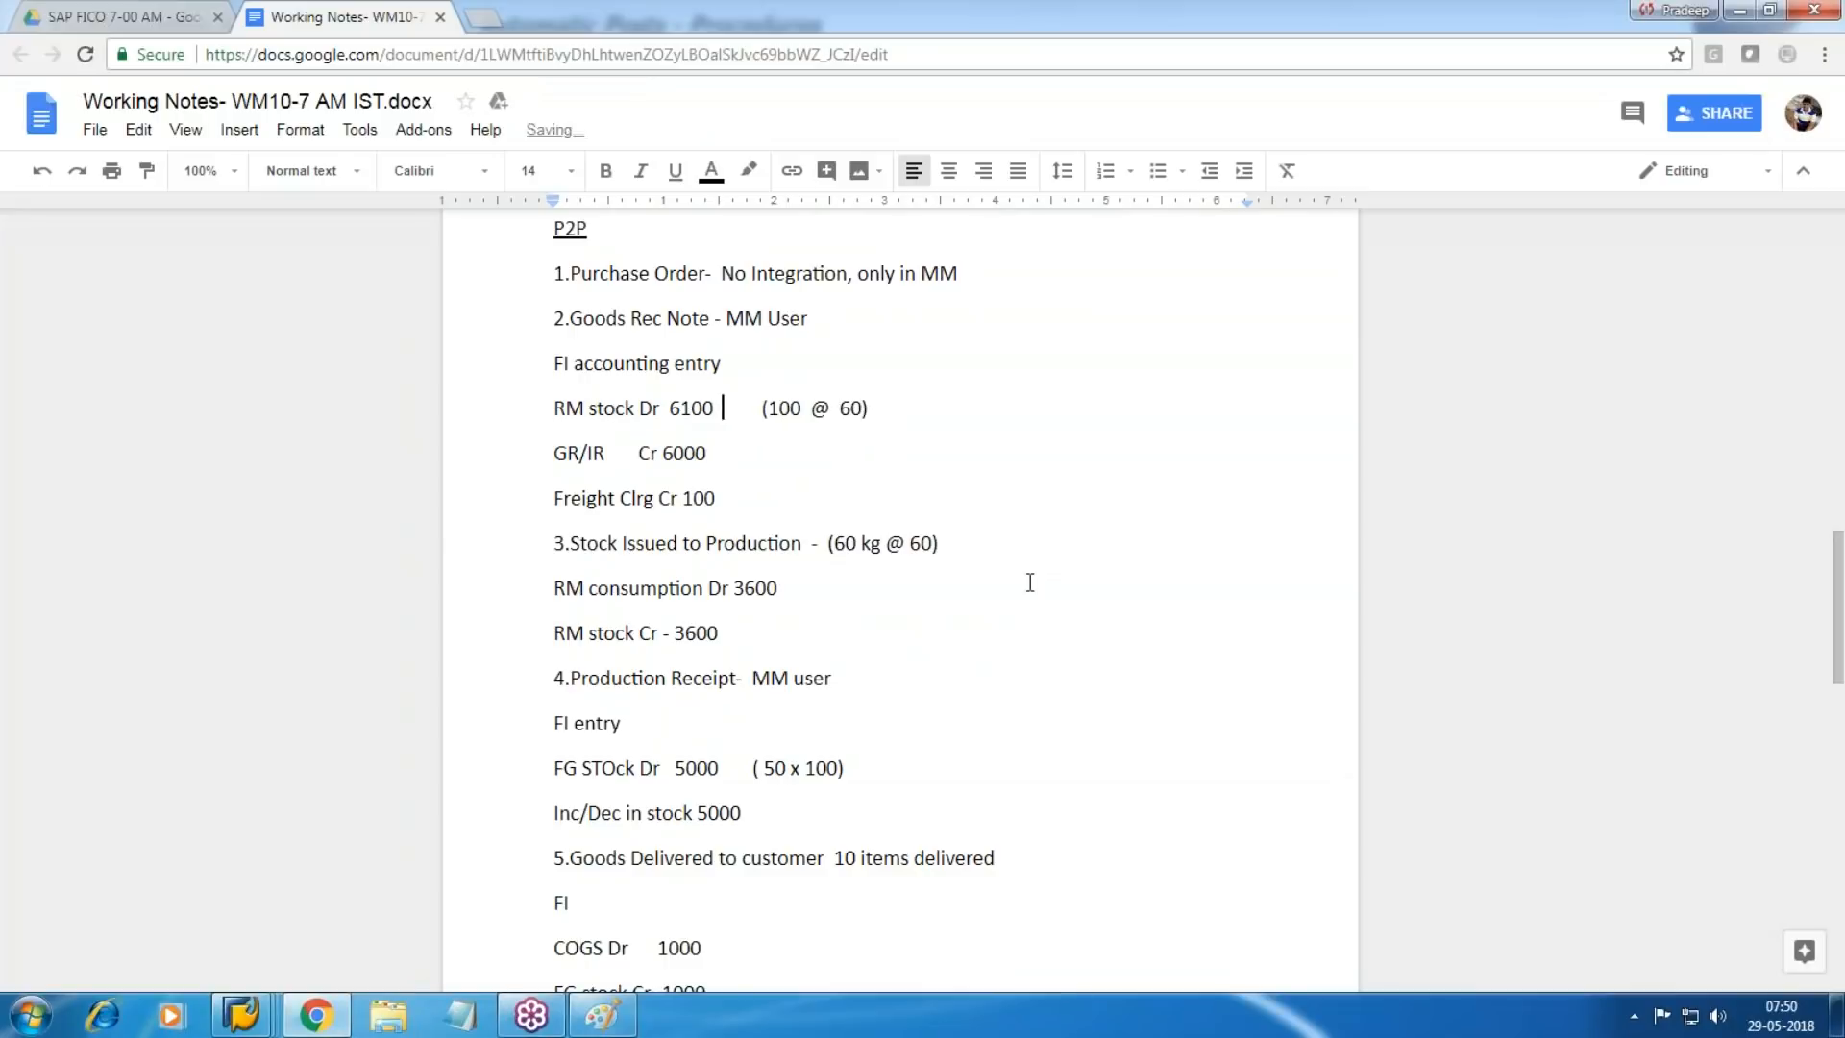
text(SX)
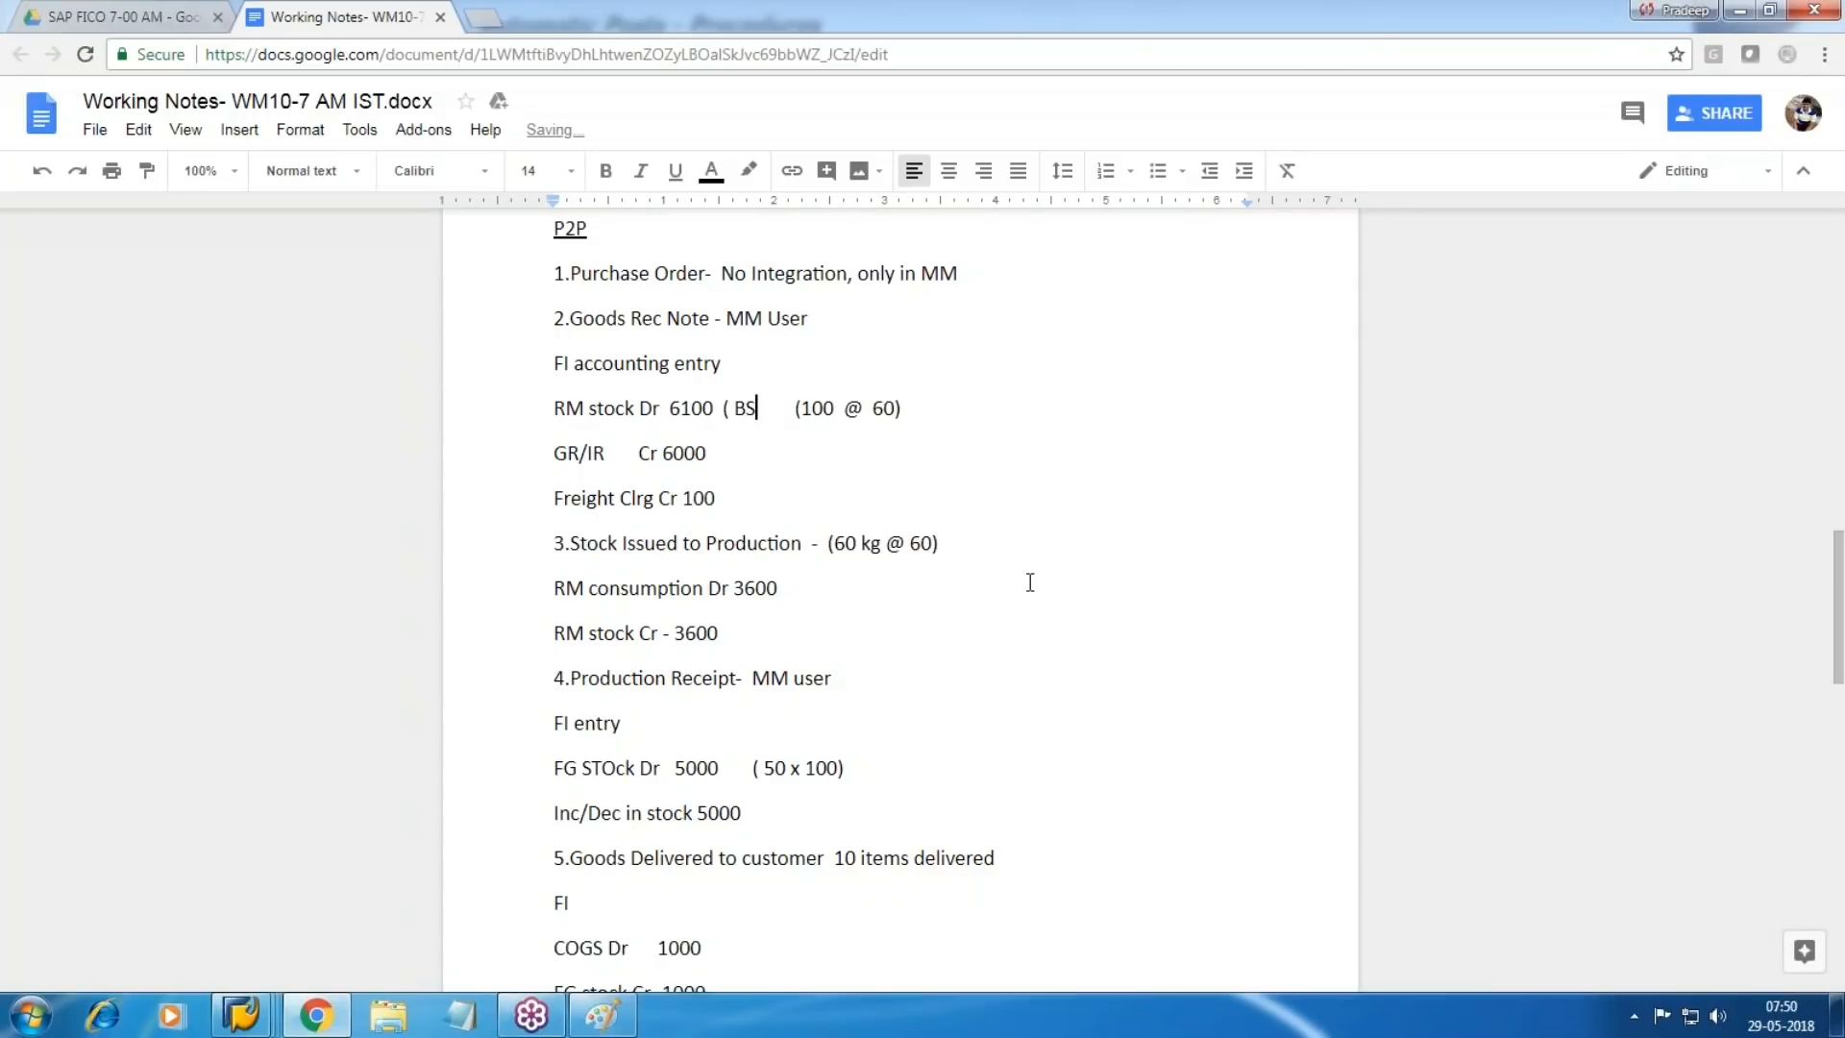
text())
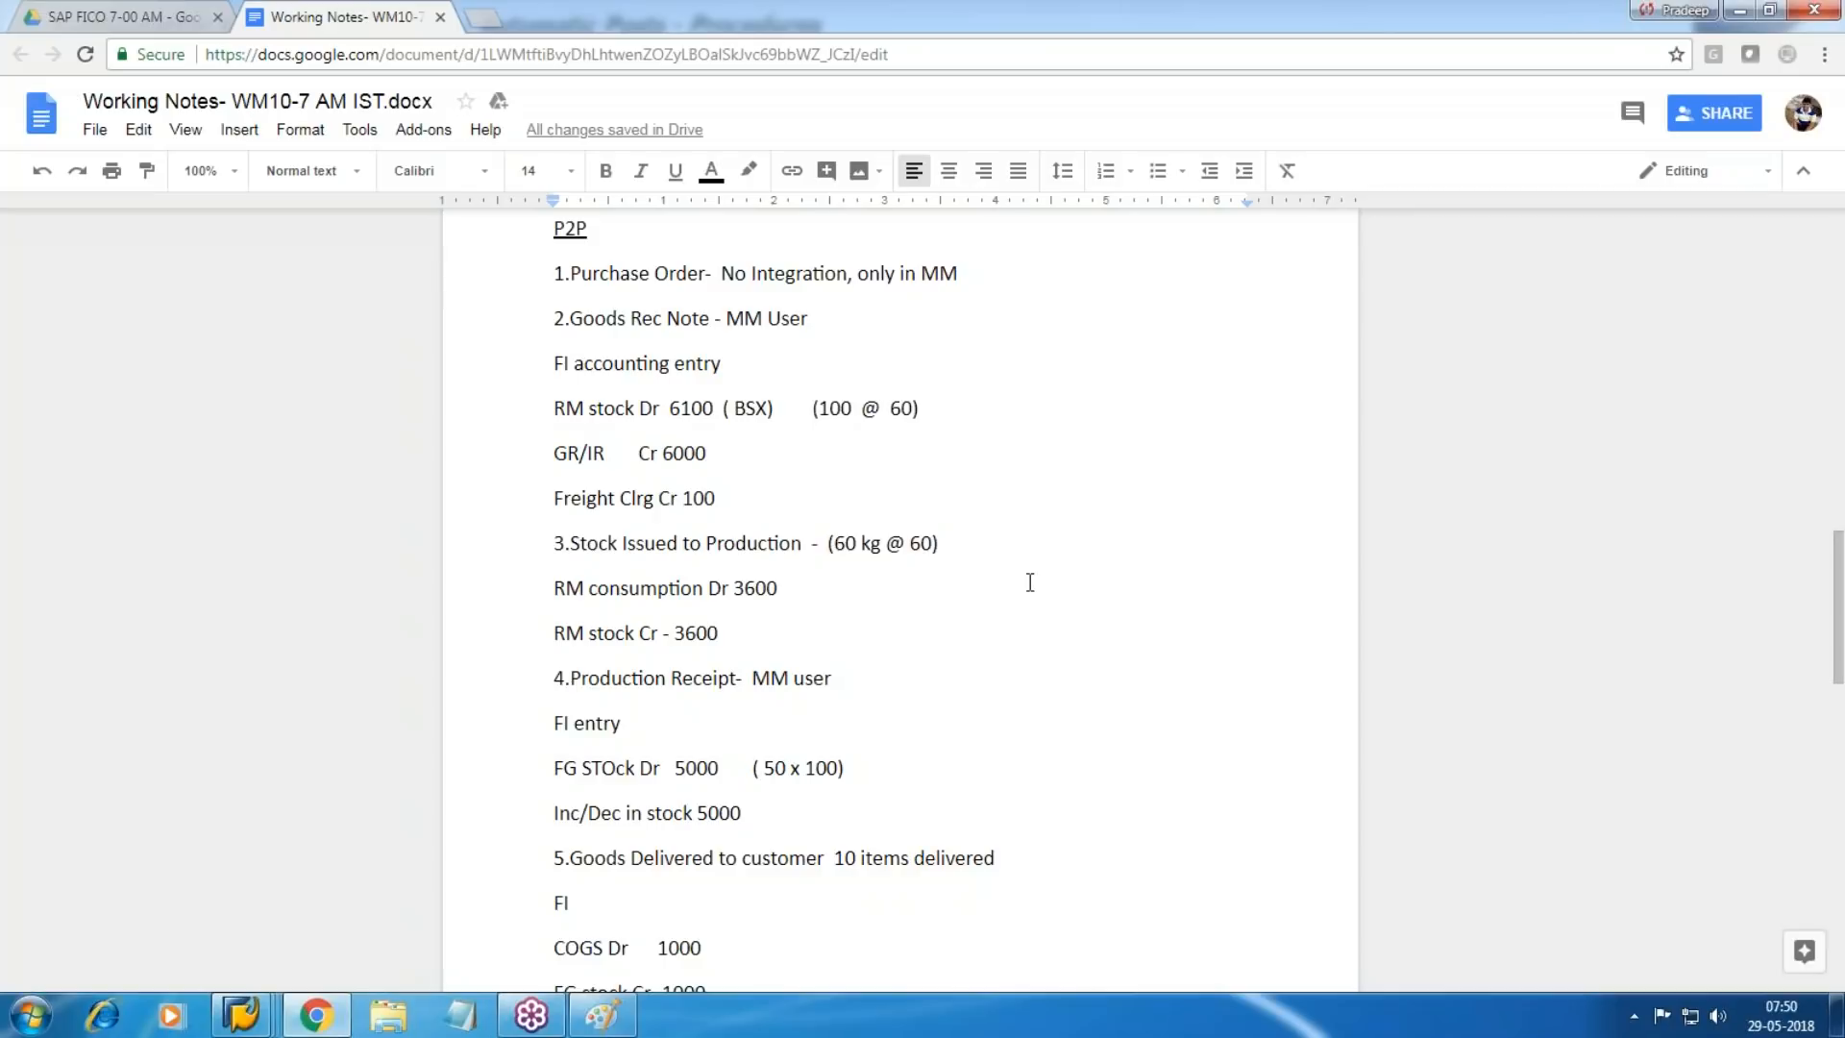
Return to OBYC, open Inventory posting BSX for chart WM10, and save account determination based on valuation class.
key(alt+Tab)
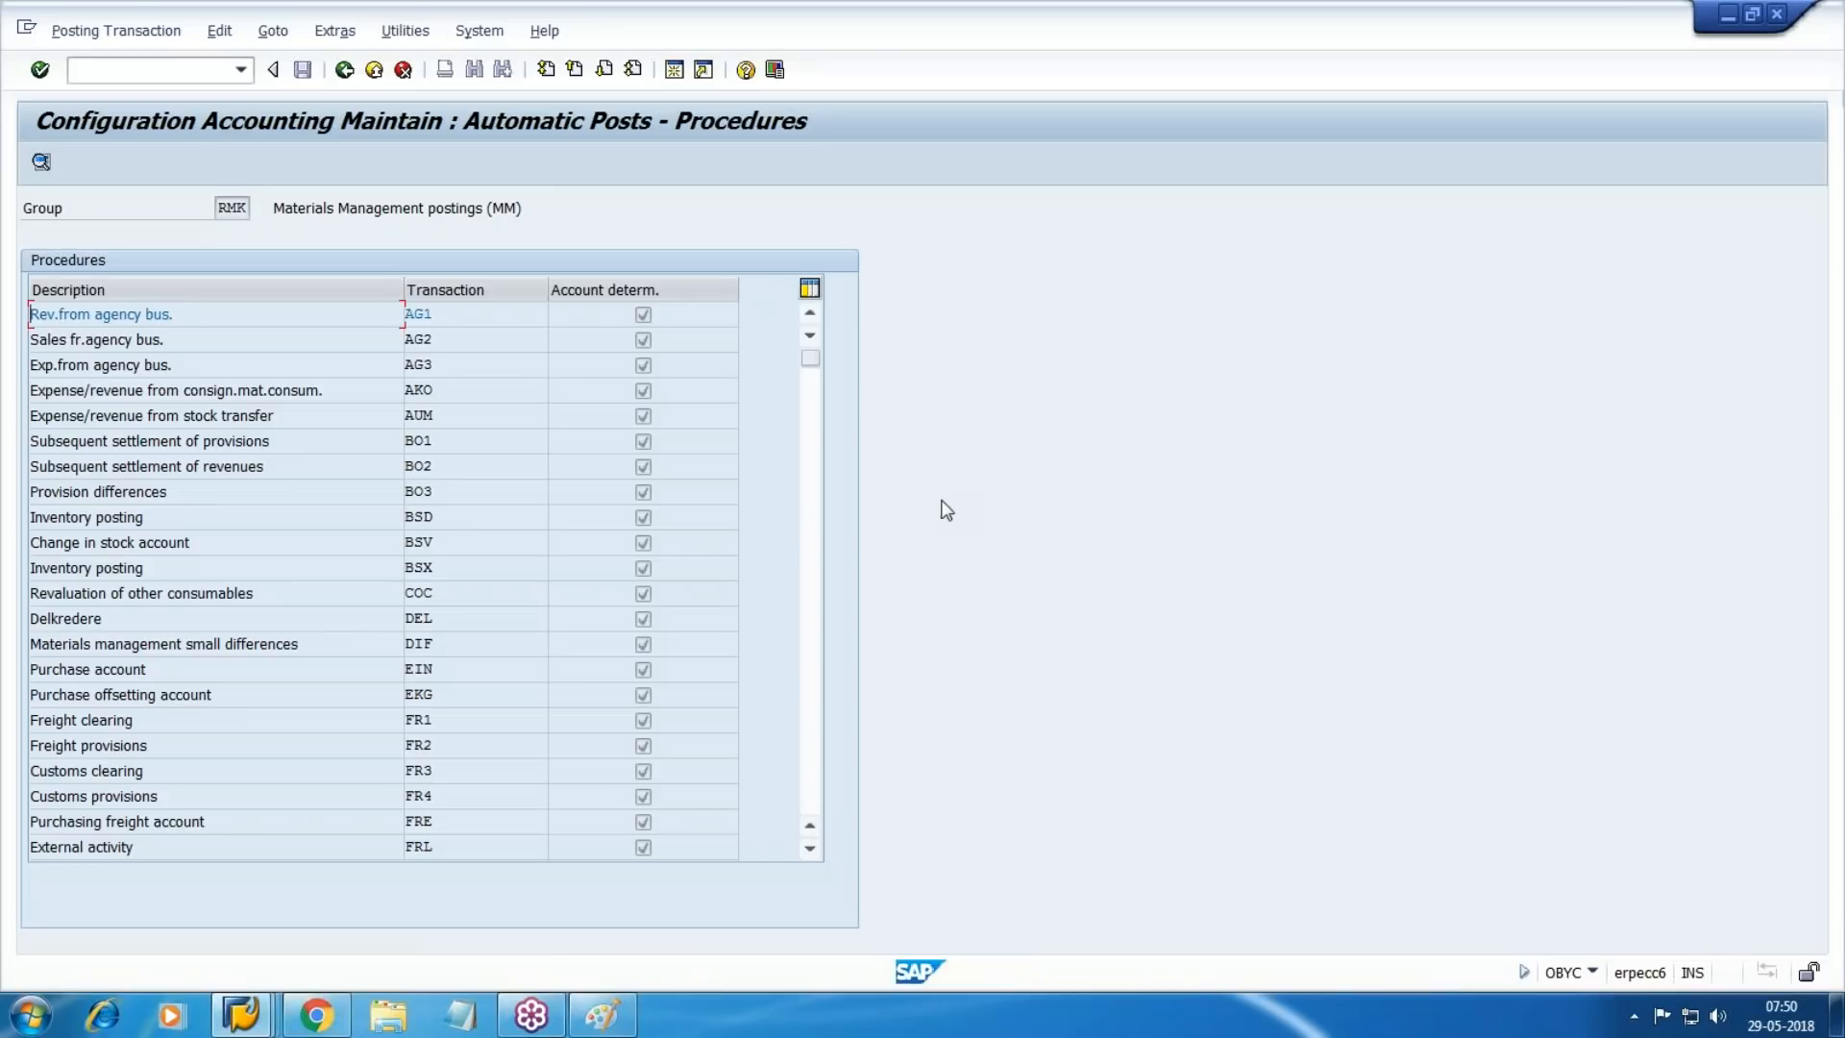
click(389, 569)
double_click(421, 566)
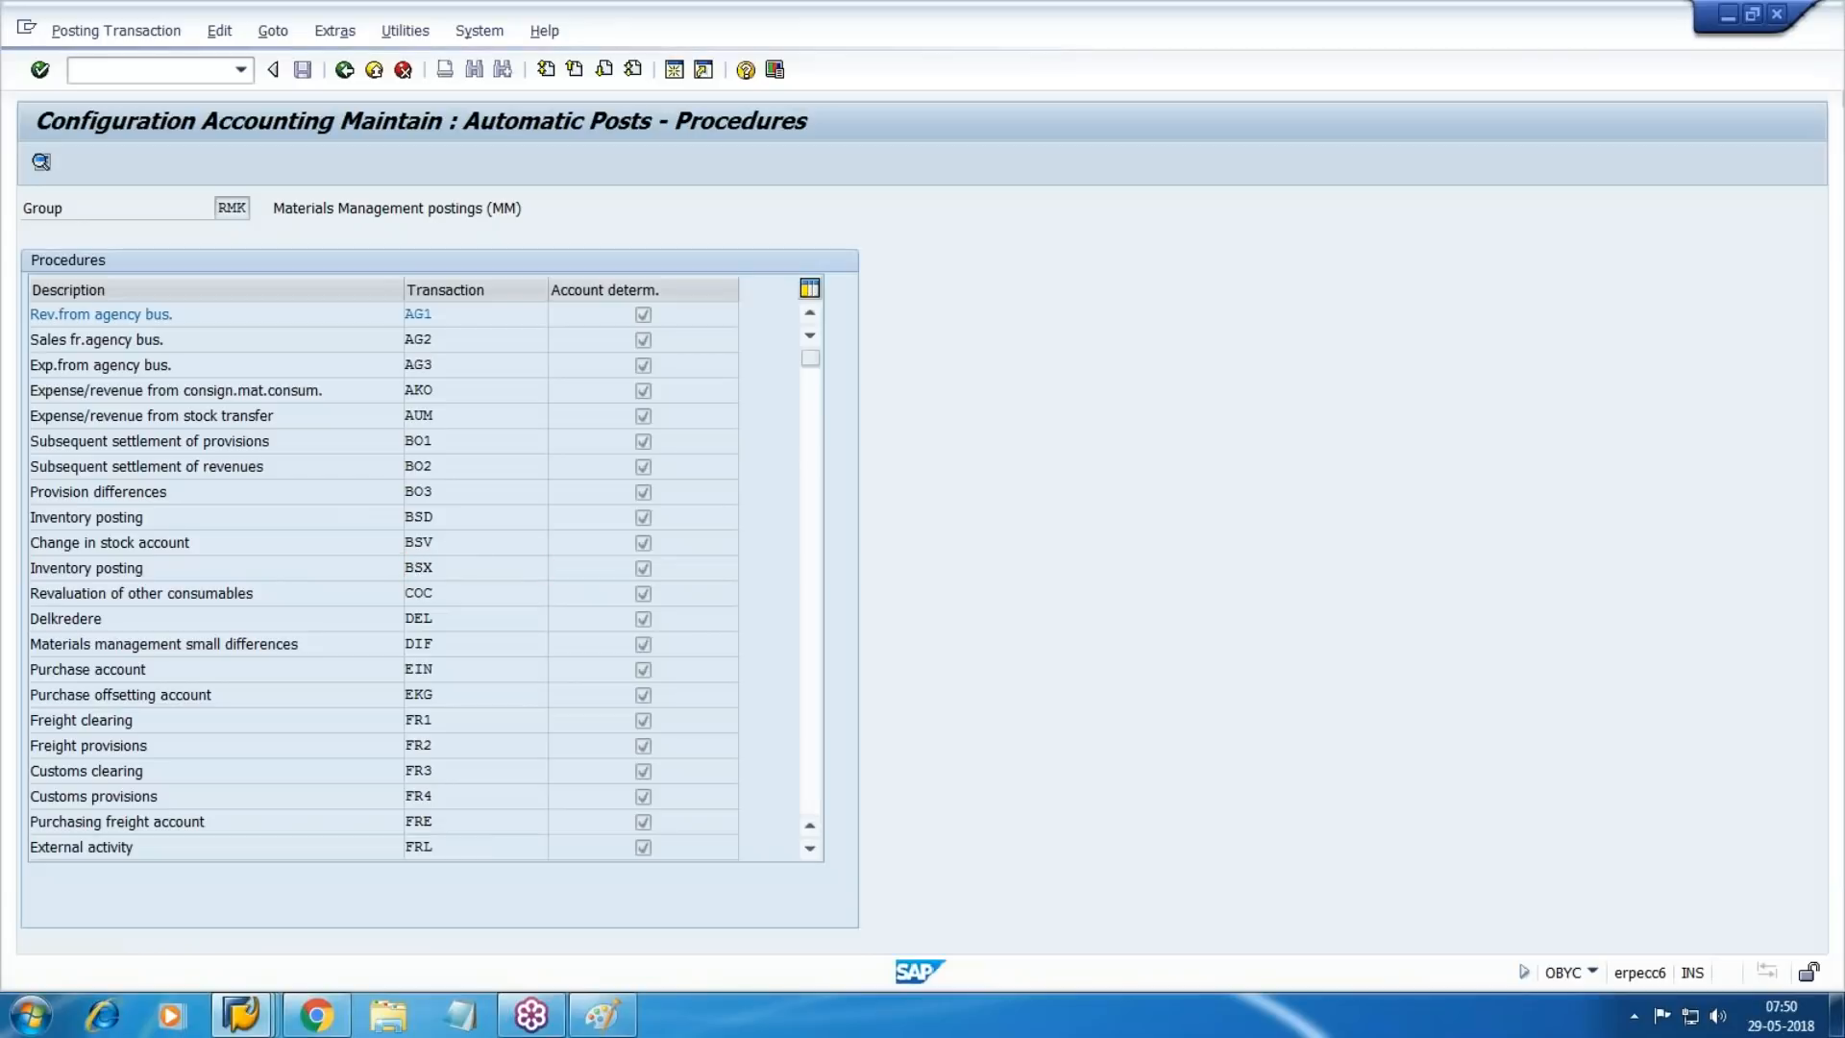
click(538, 588)
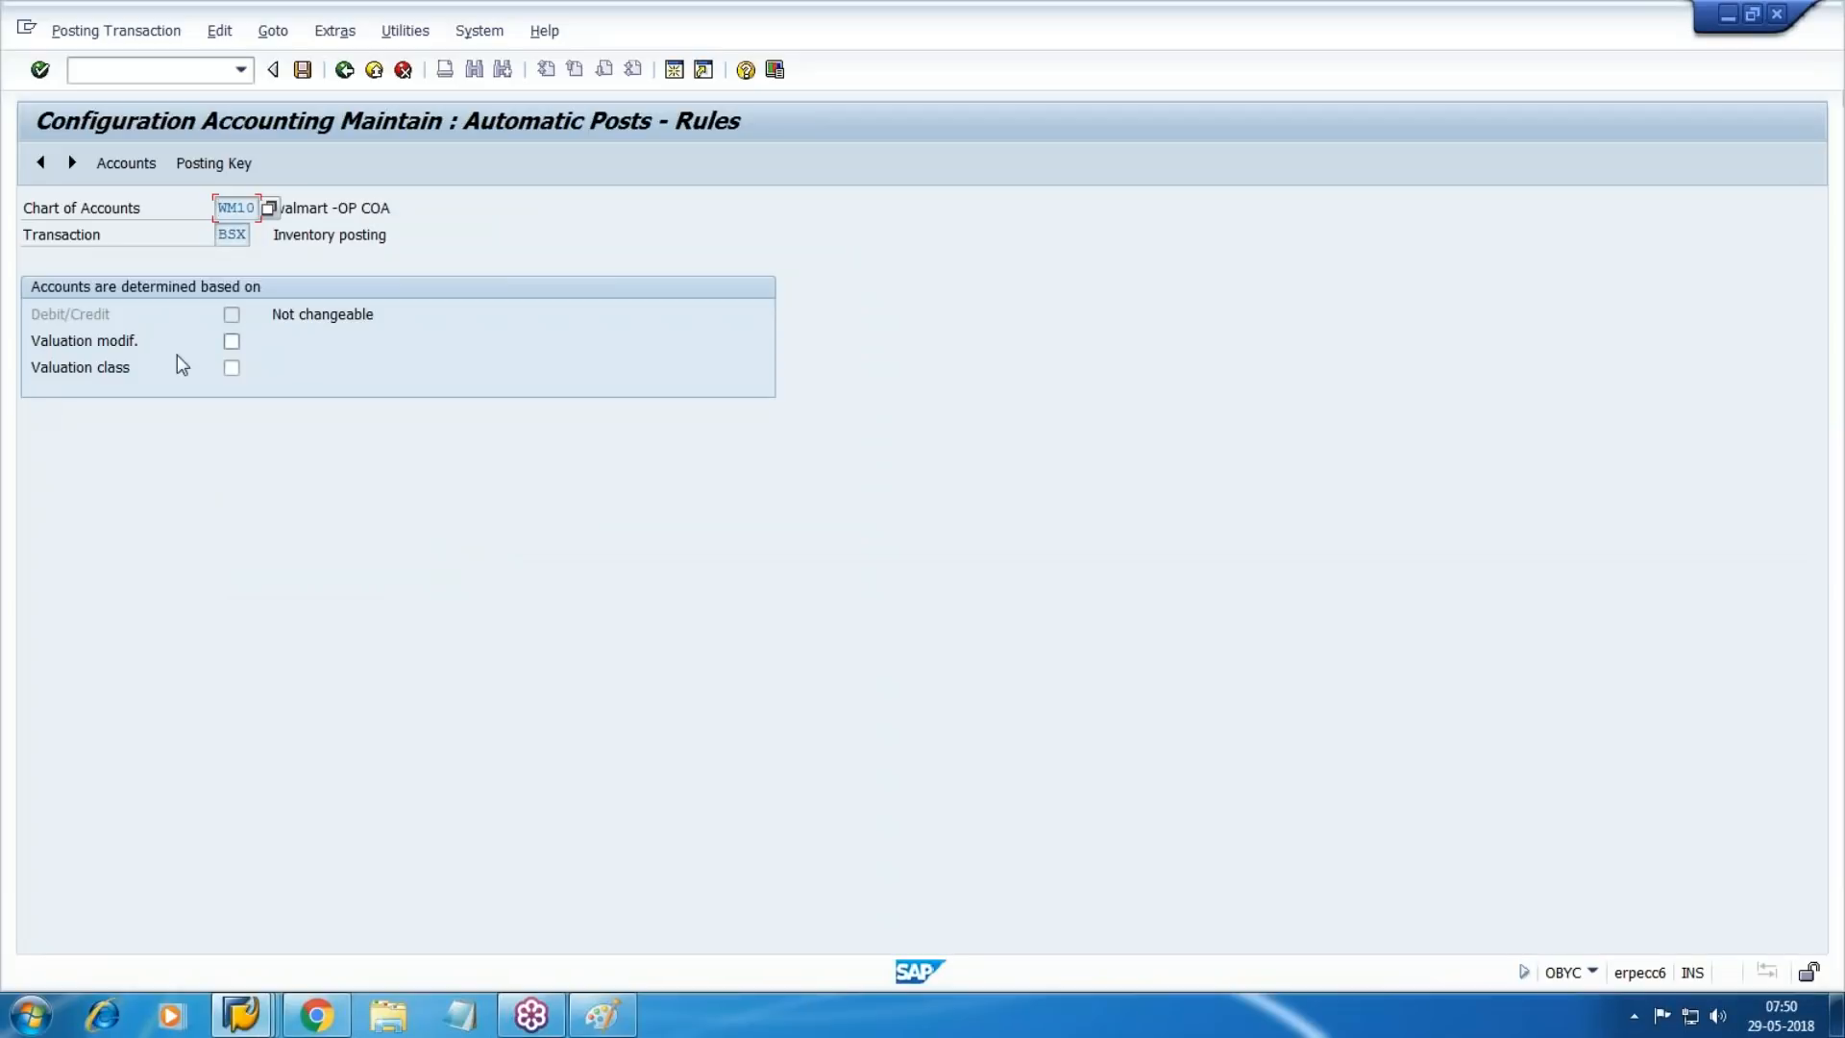
click(231, 368)
click(304, 79)
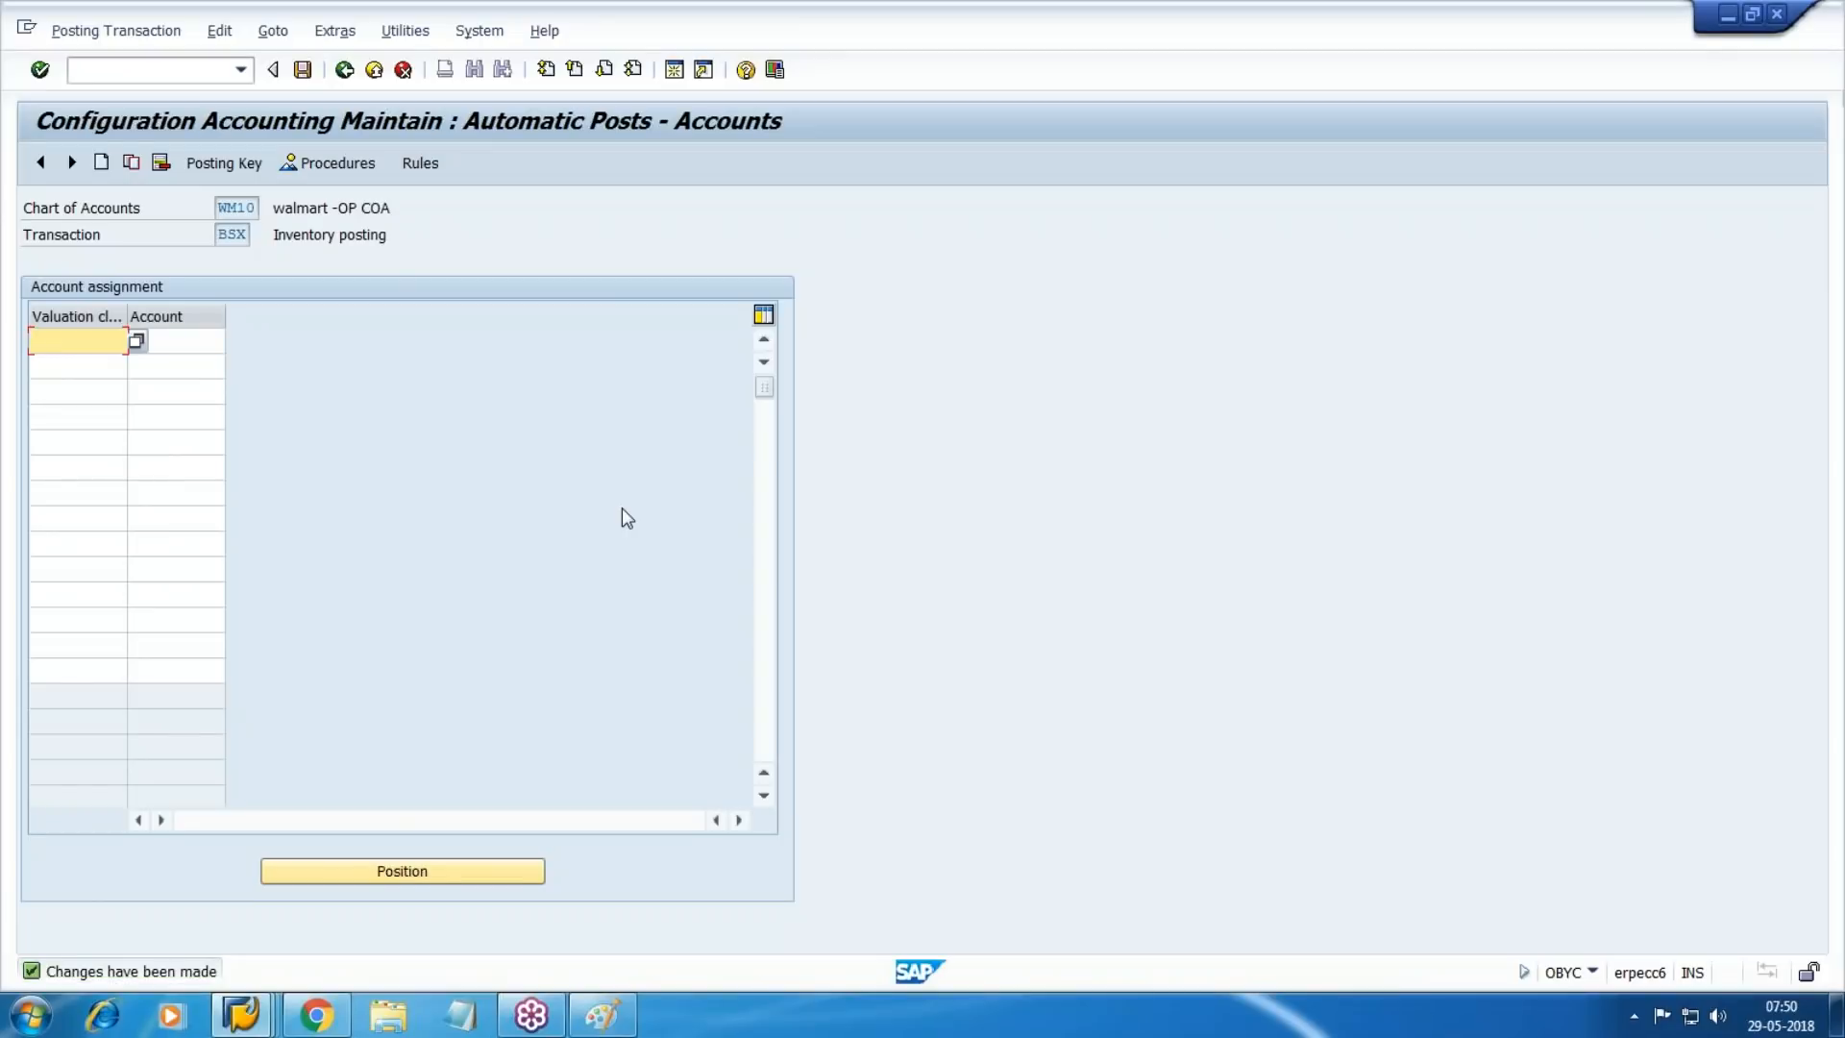
Check the material valuation classes in the working notes and enter WM1 as BSX's first valuation class.
key(alt+Tab)
scroll(794, 522, up, 8)
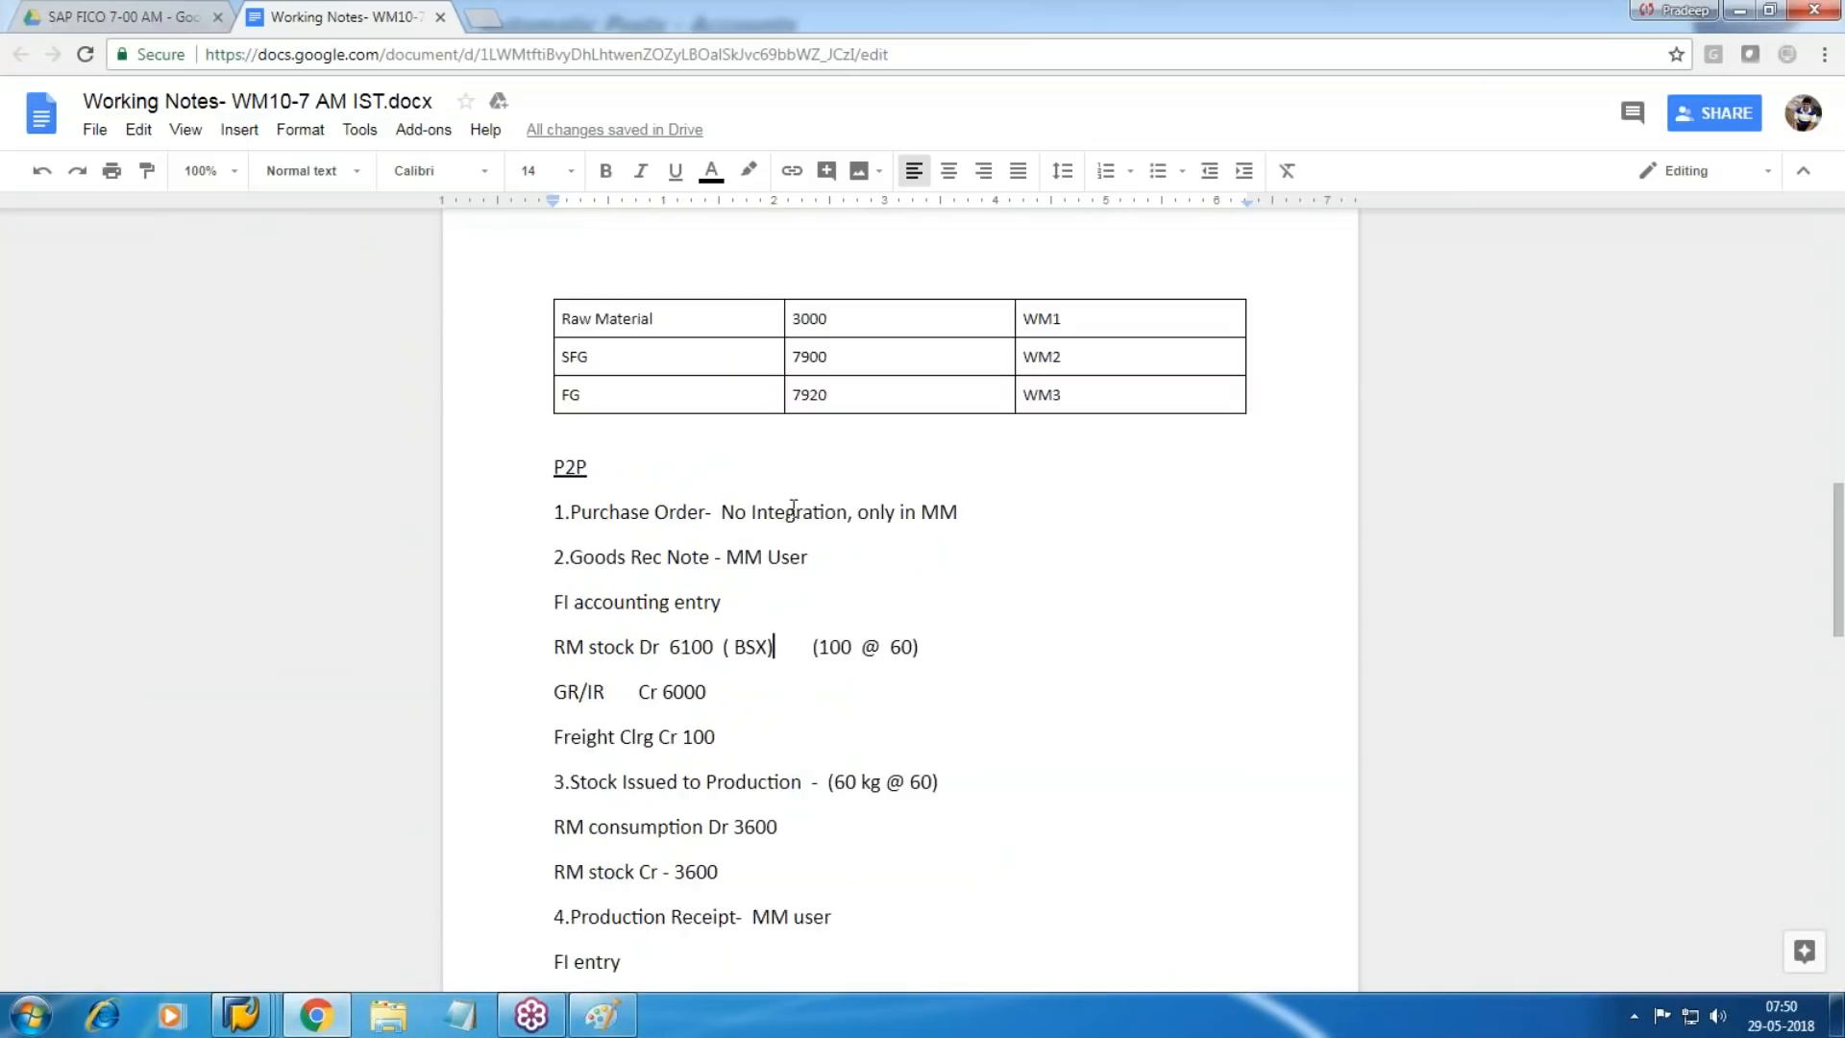
scroll(885, 544, down, 4)
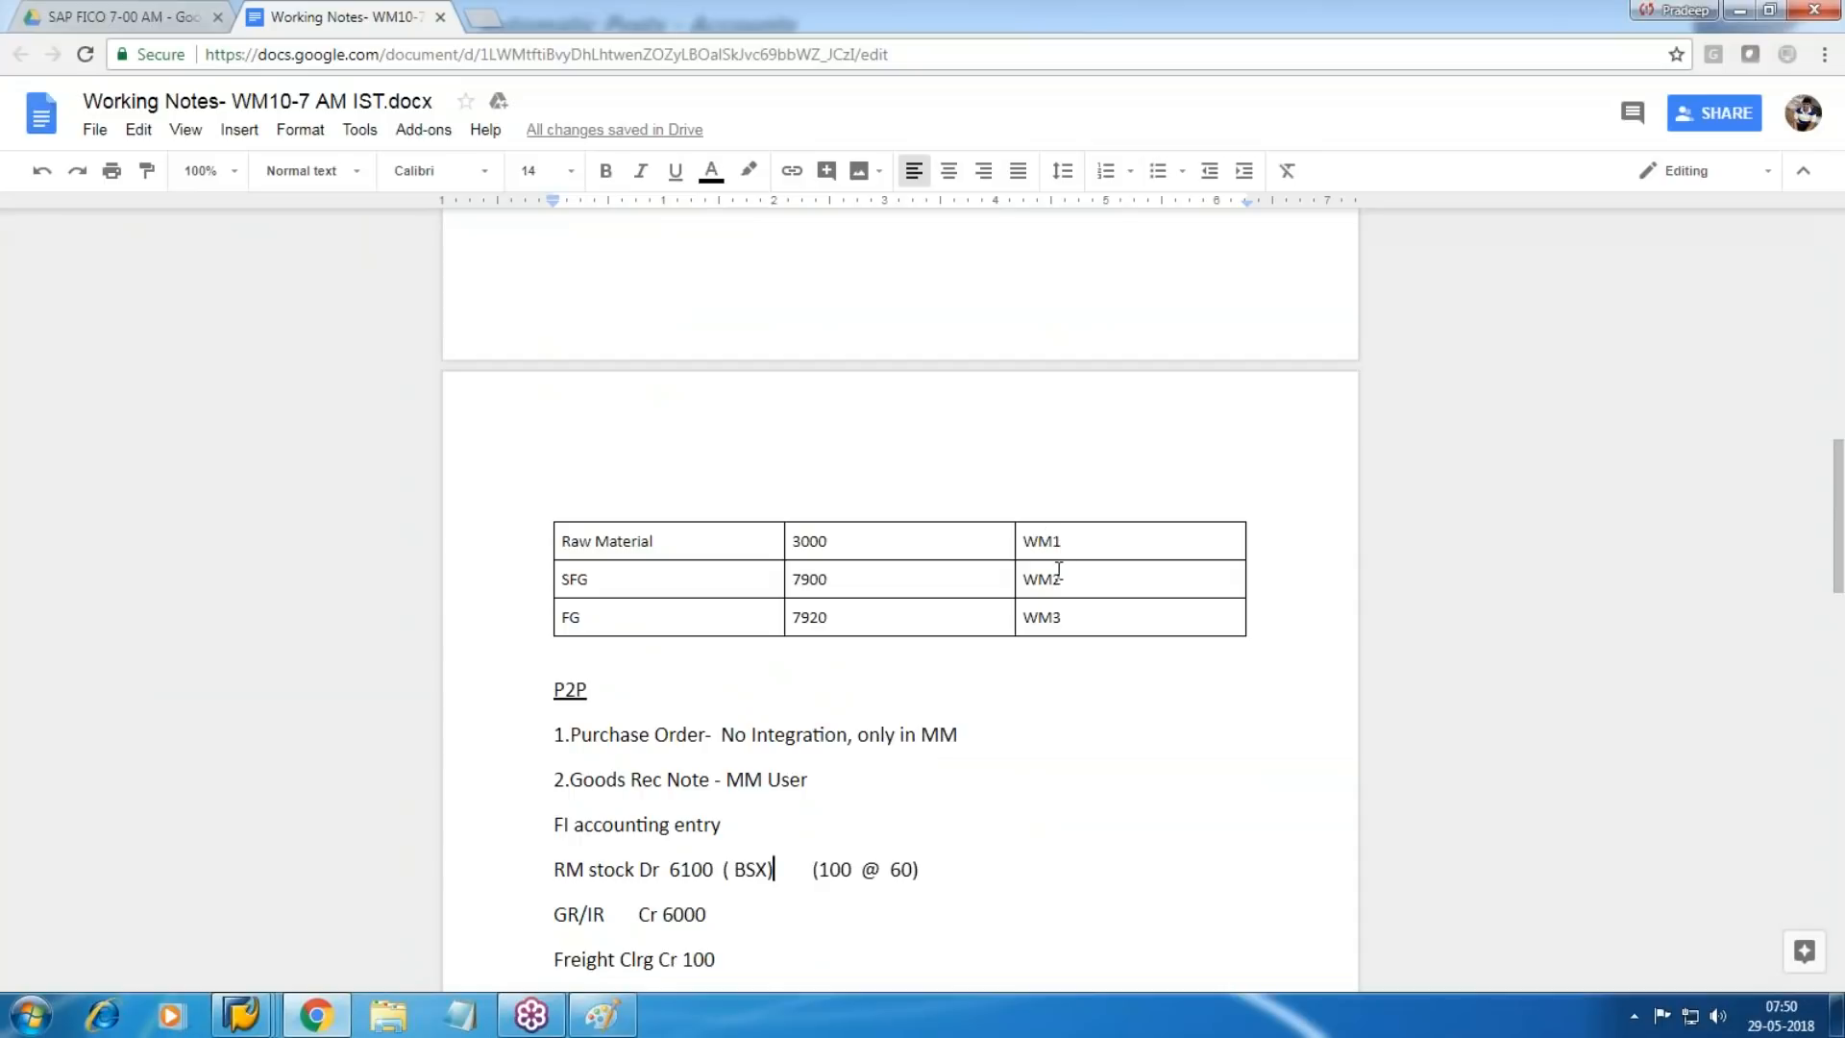
key(alt+Tab)
text(WM1)
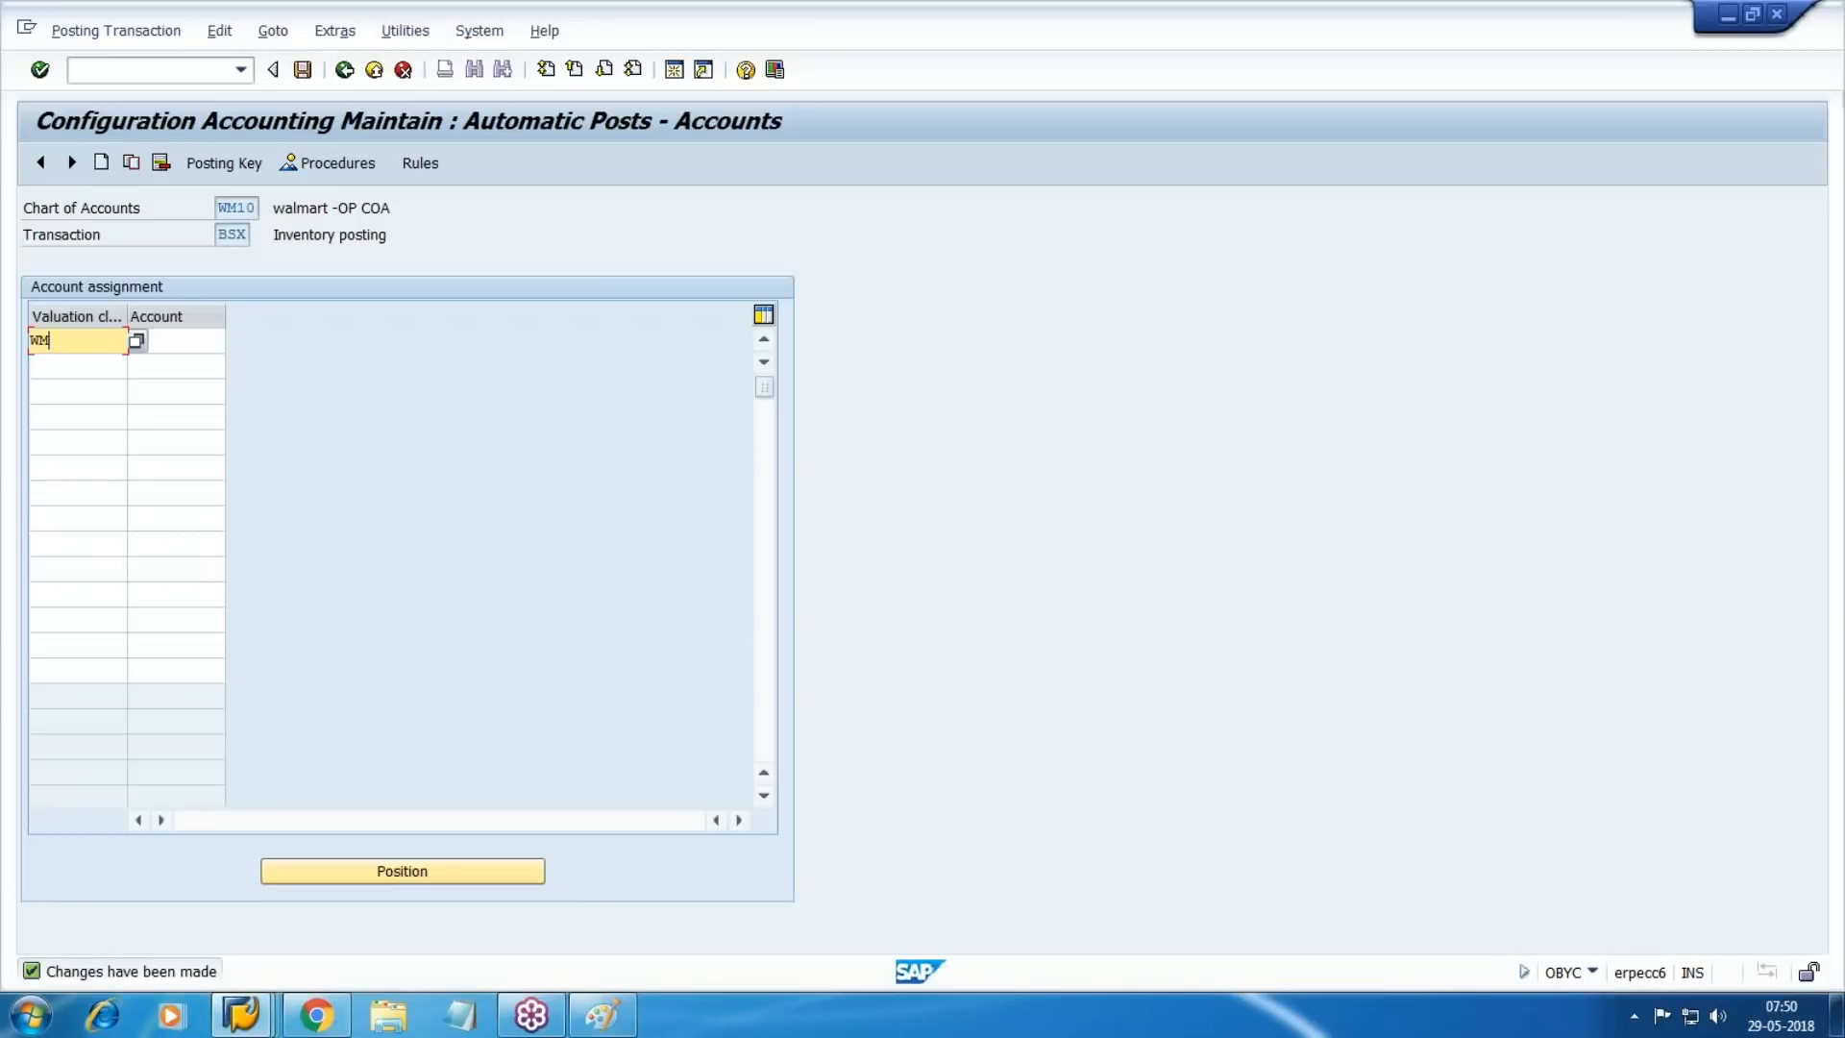
key(Tab)
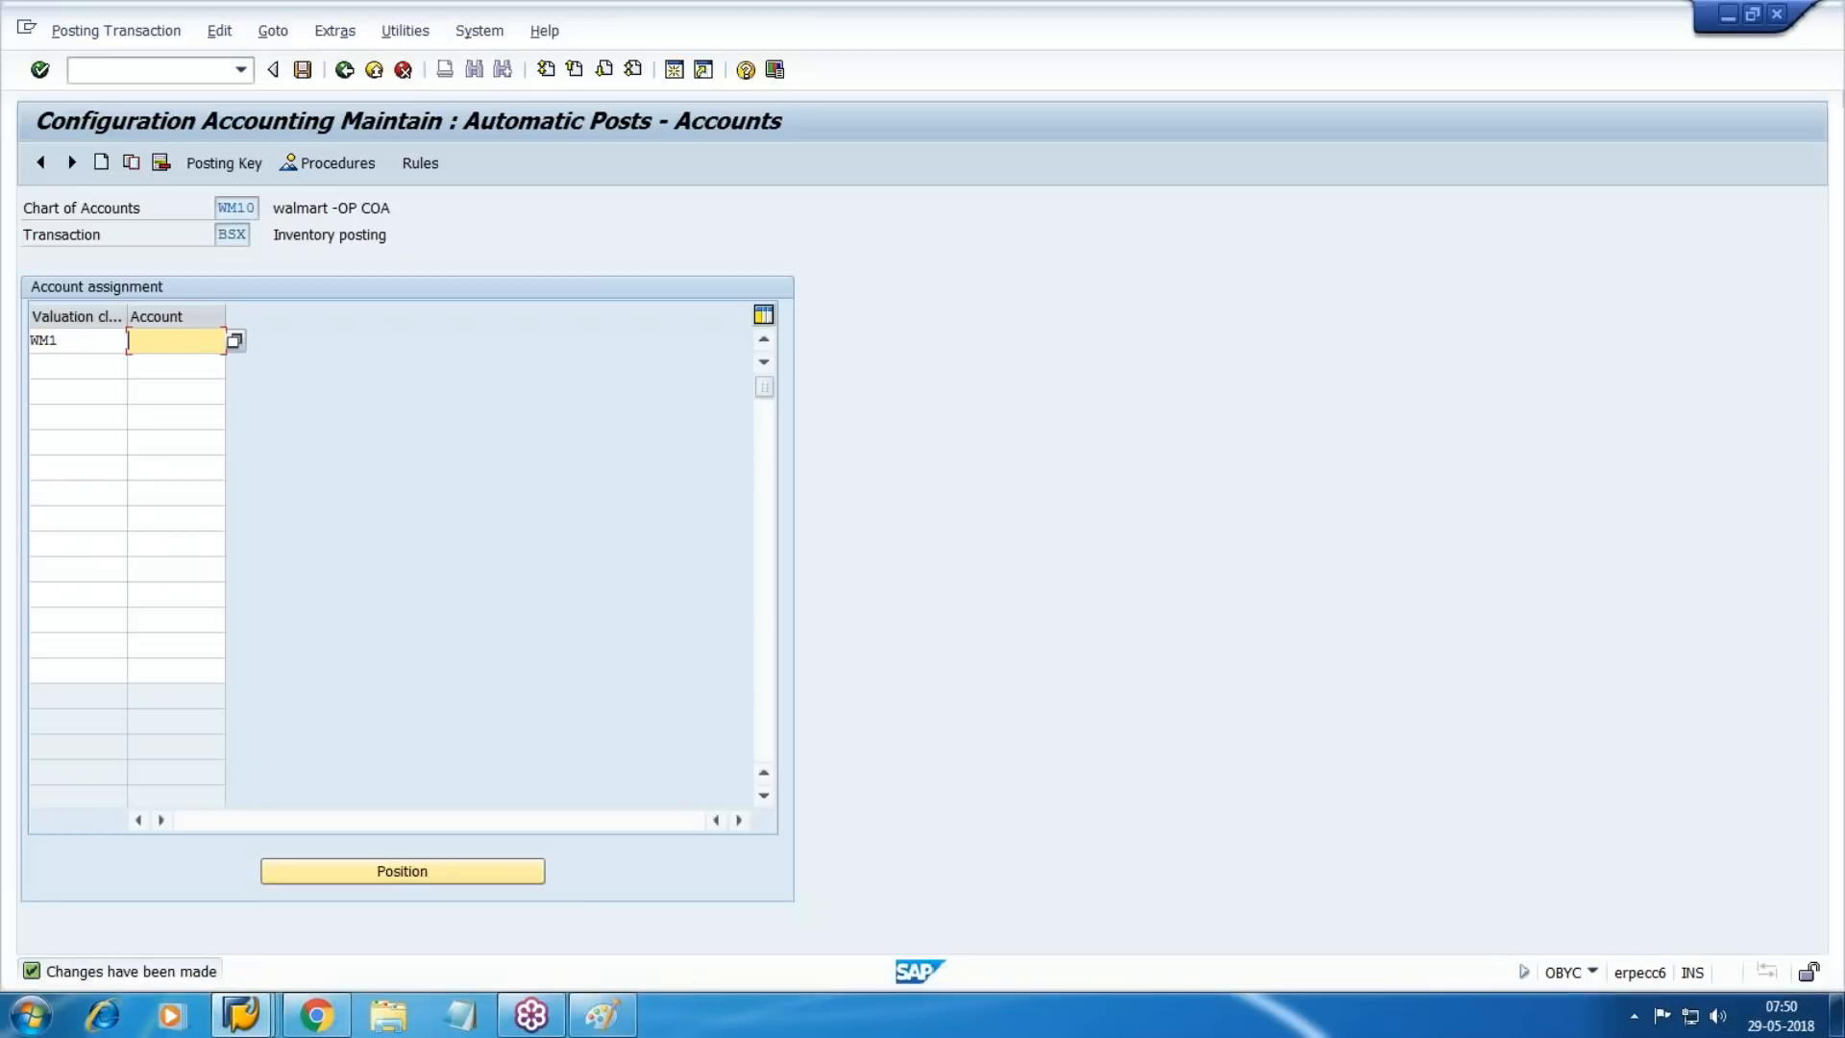
Look up the RM stock account under Current Assets in the FS00 session and assign account 3002 to WM1 in OBYC.
click(241, 1015)
click(398, 893)
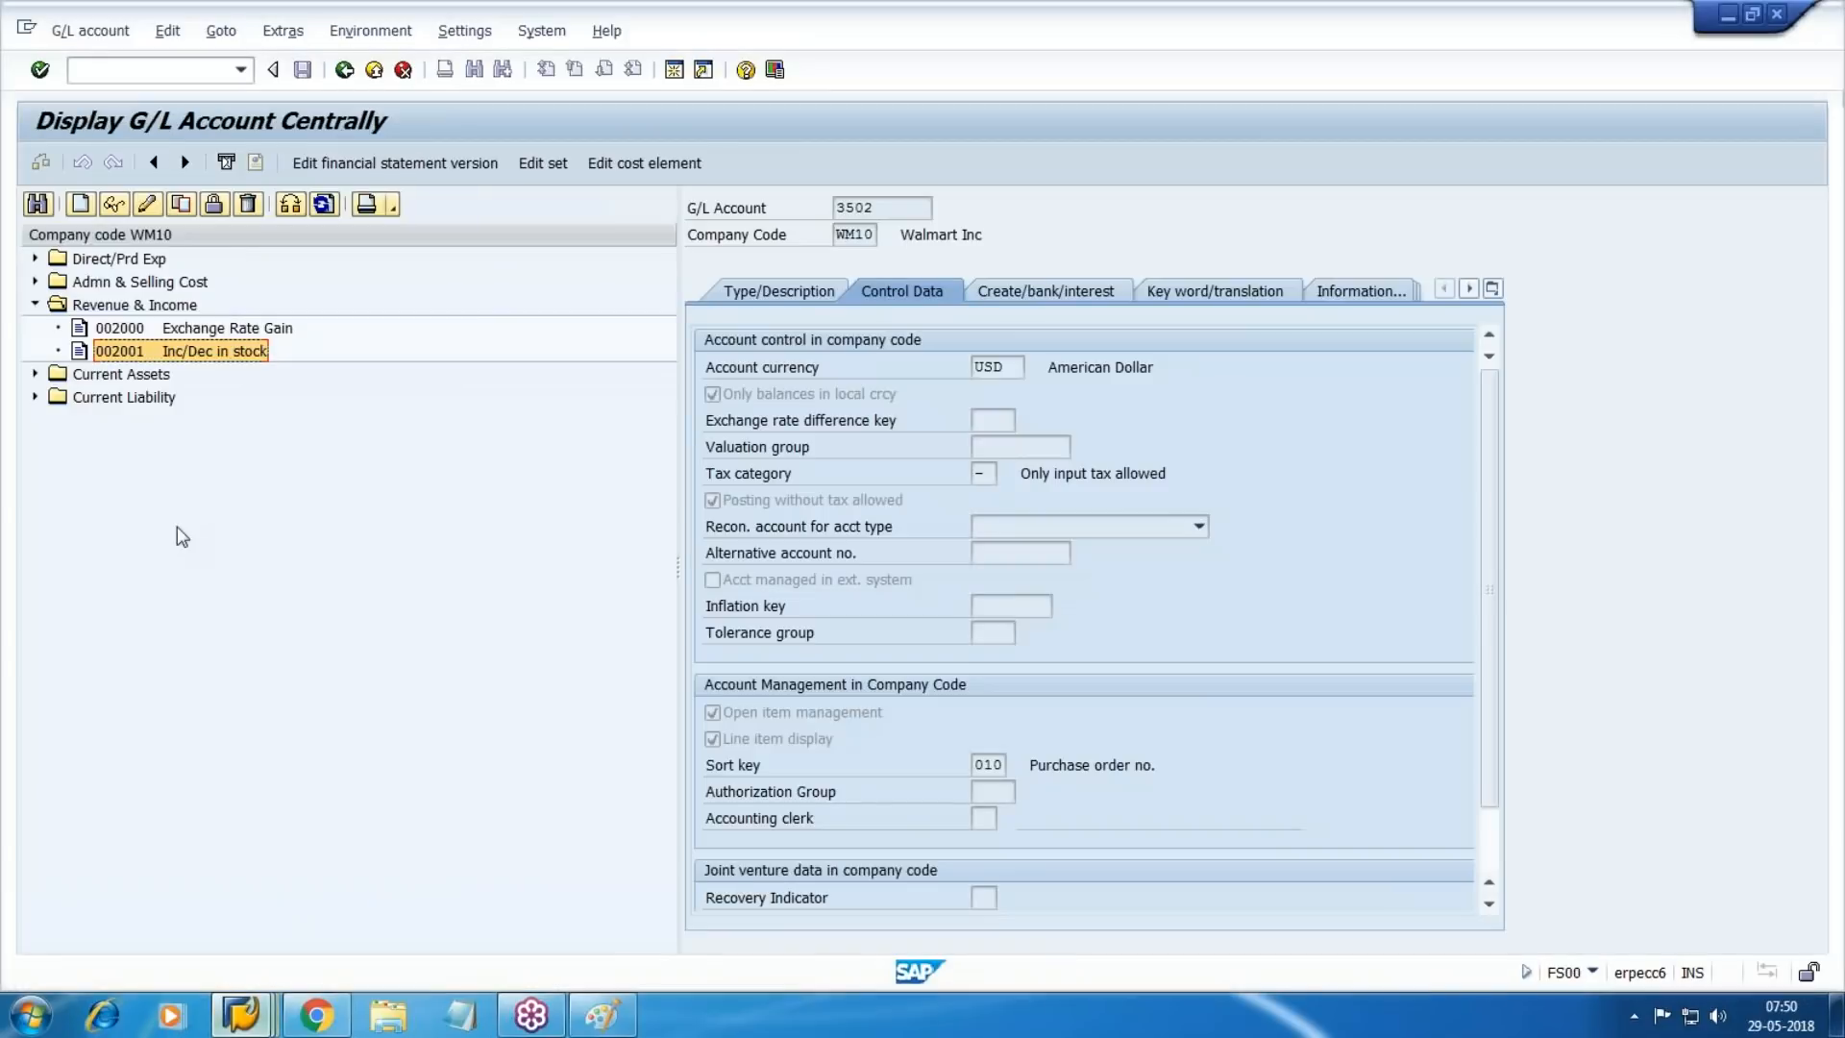
click(35, 328)
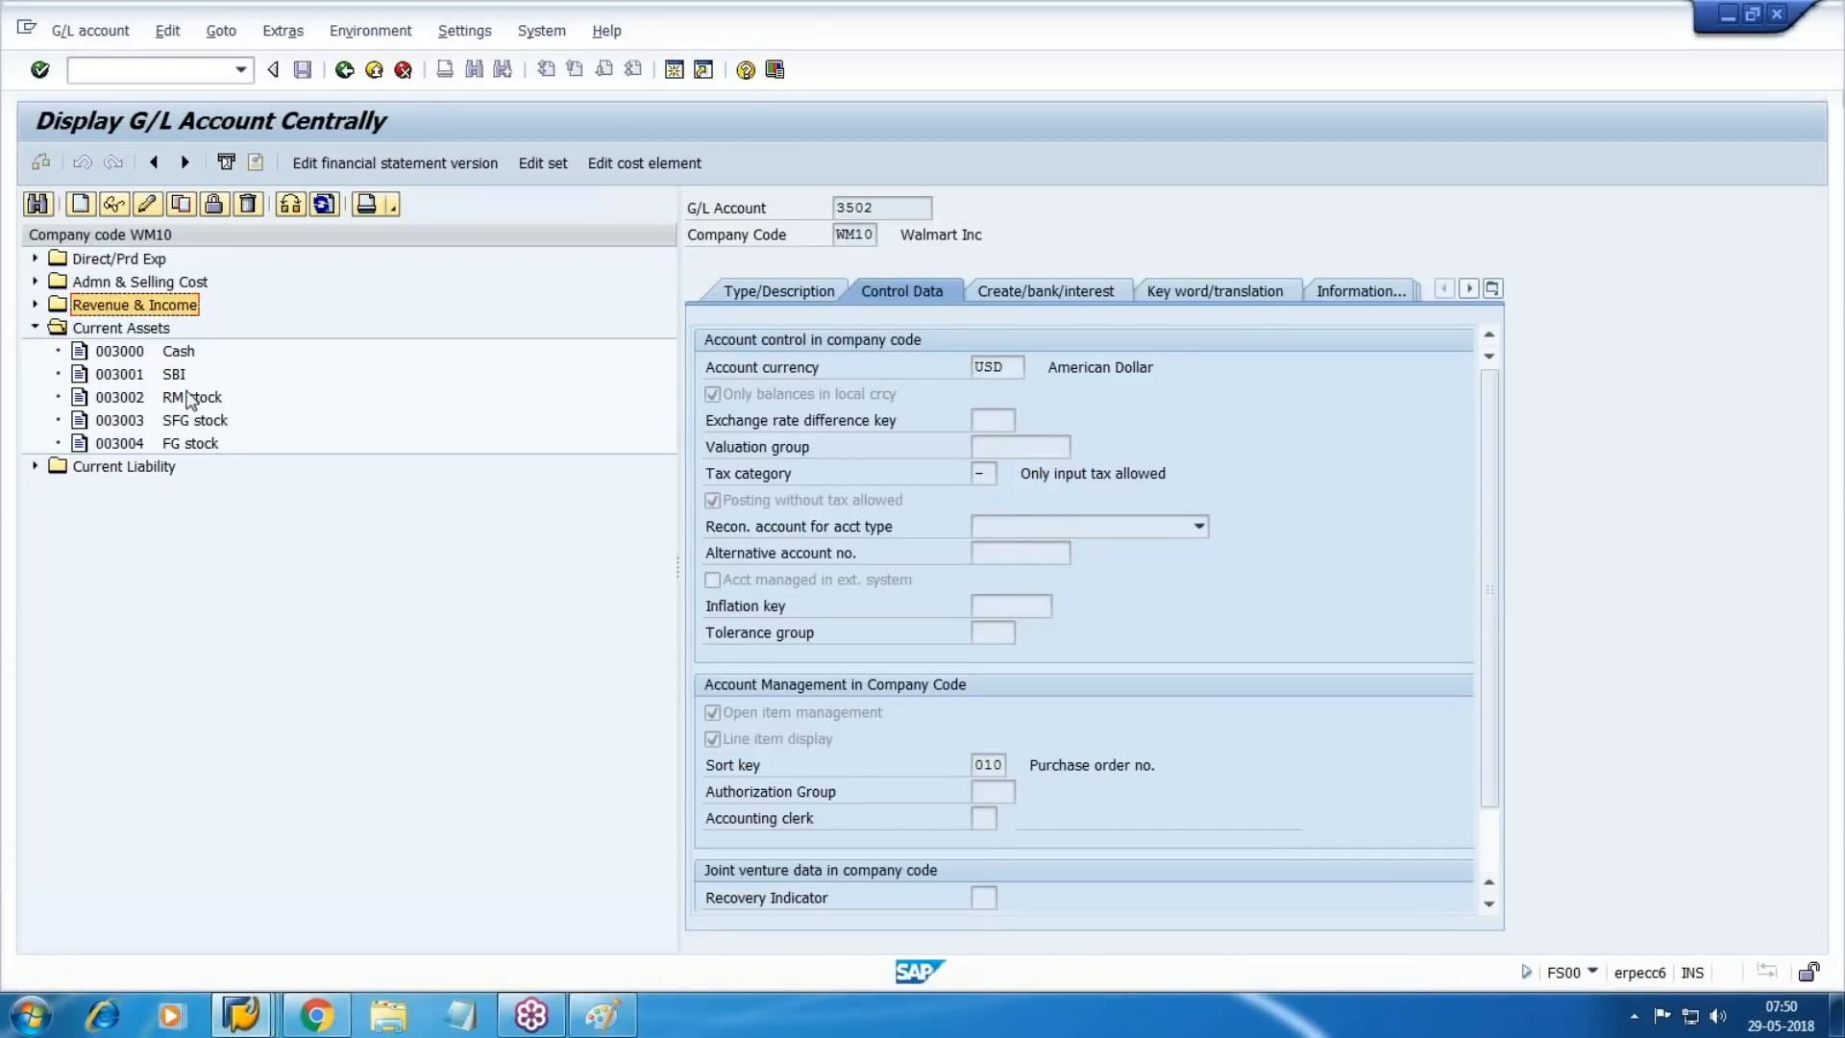
click(188, 398)
key(alt+Tab)
text(3002)
Assign account 3003 to valuation class WM2 and 3004 to WM3 for BSX, and save the assignments.
key(Tab)
text(WM)
key(Tab)
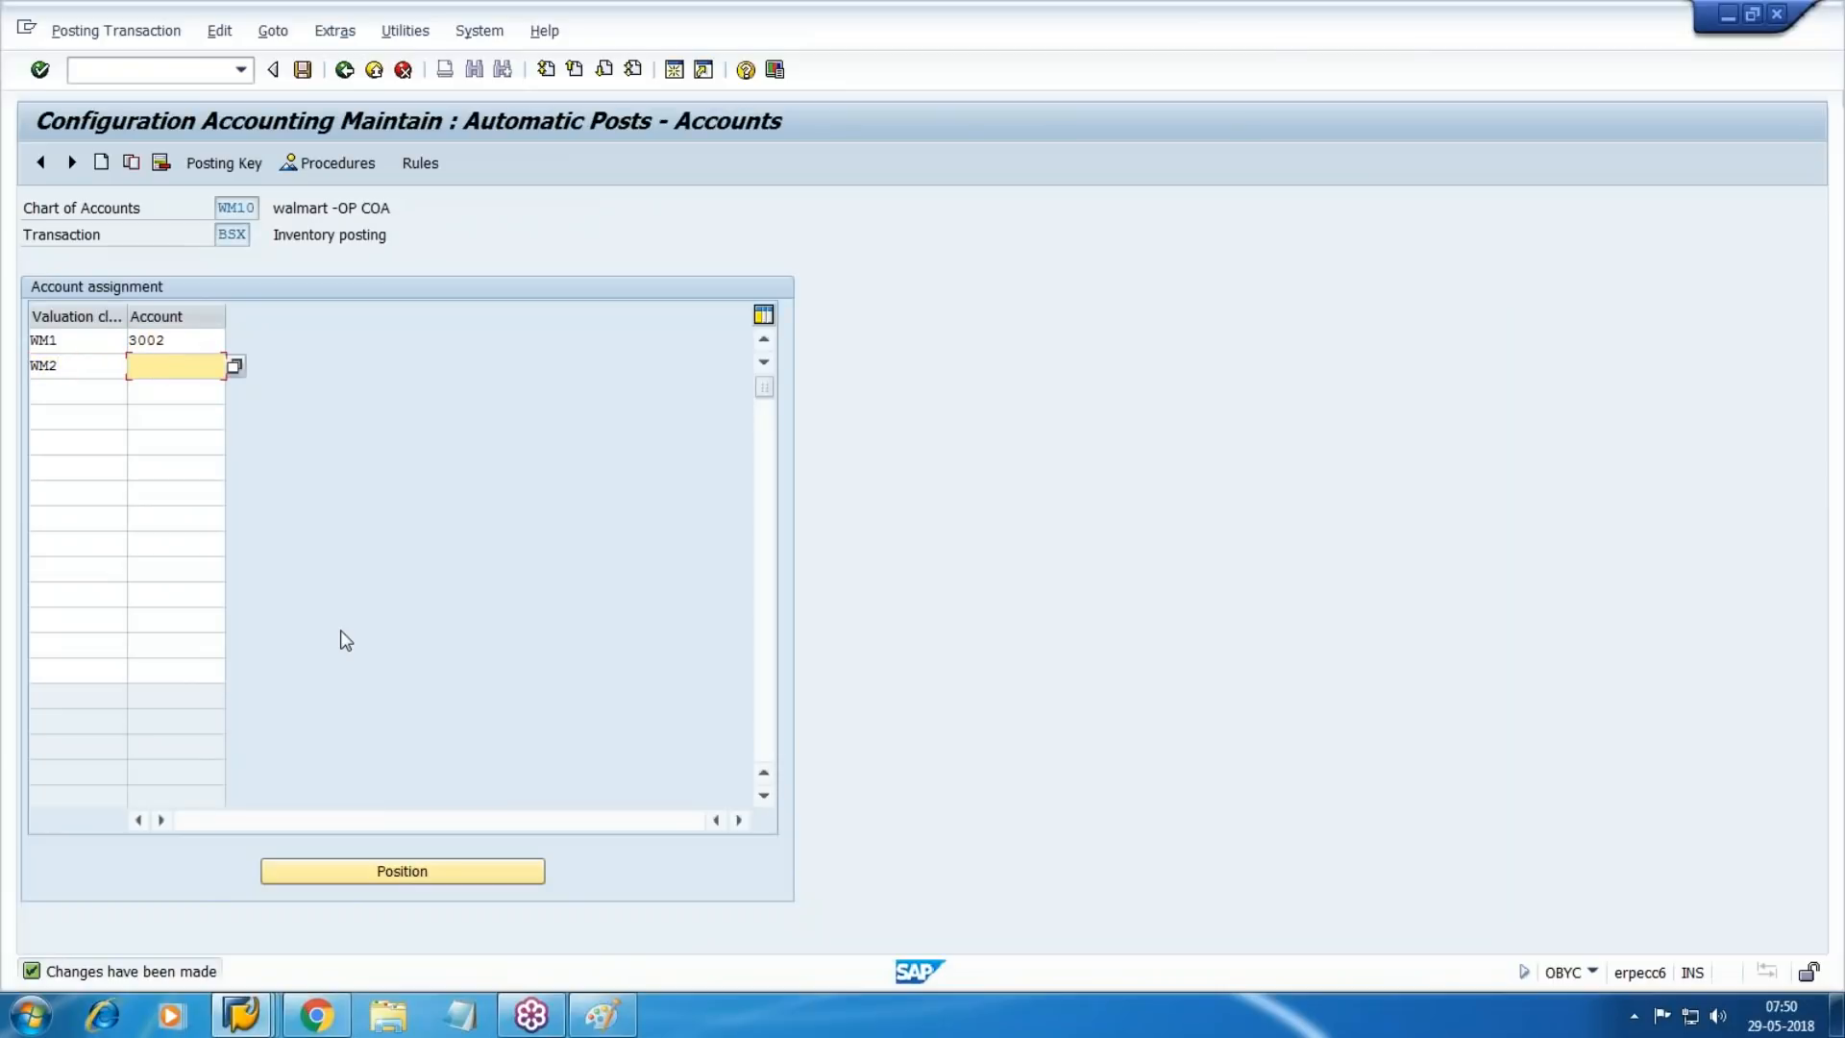
text(3003)
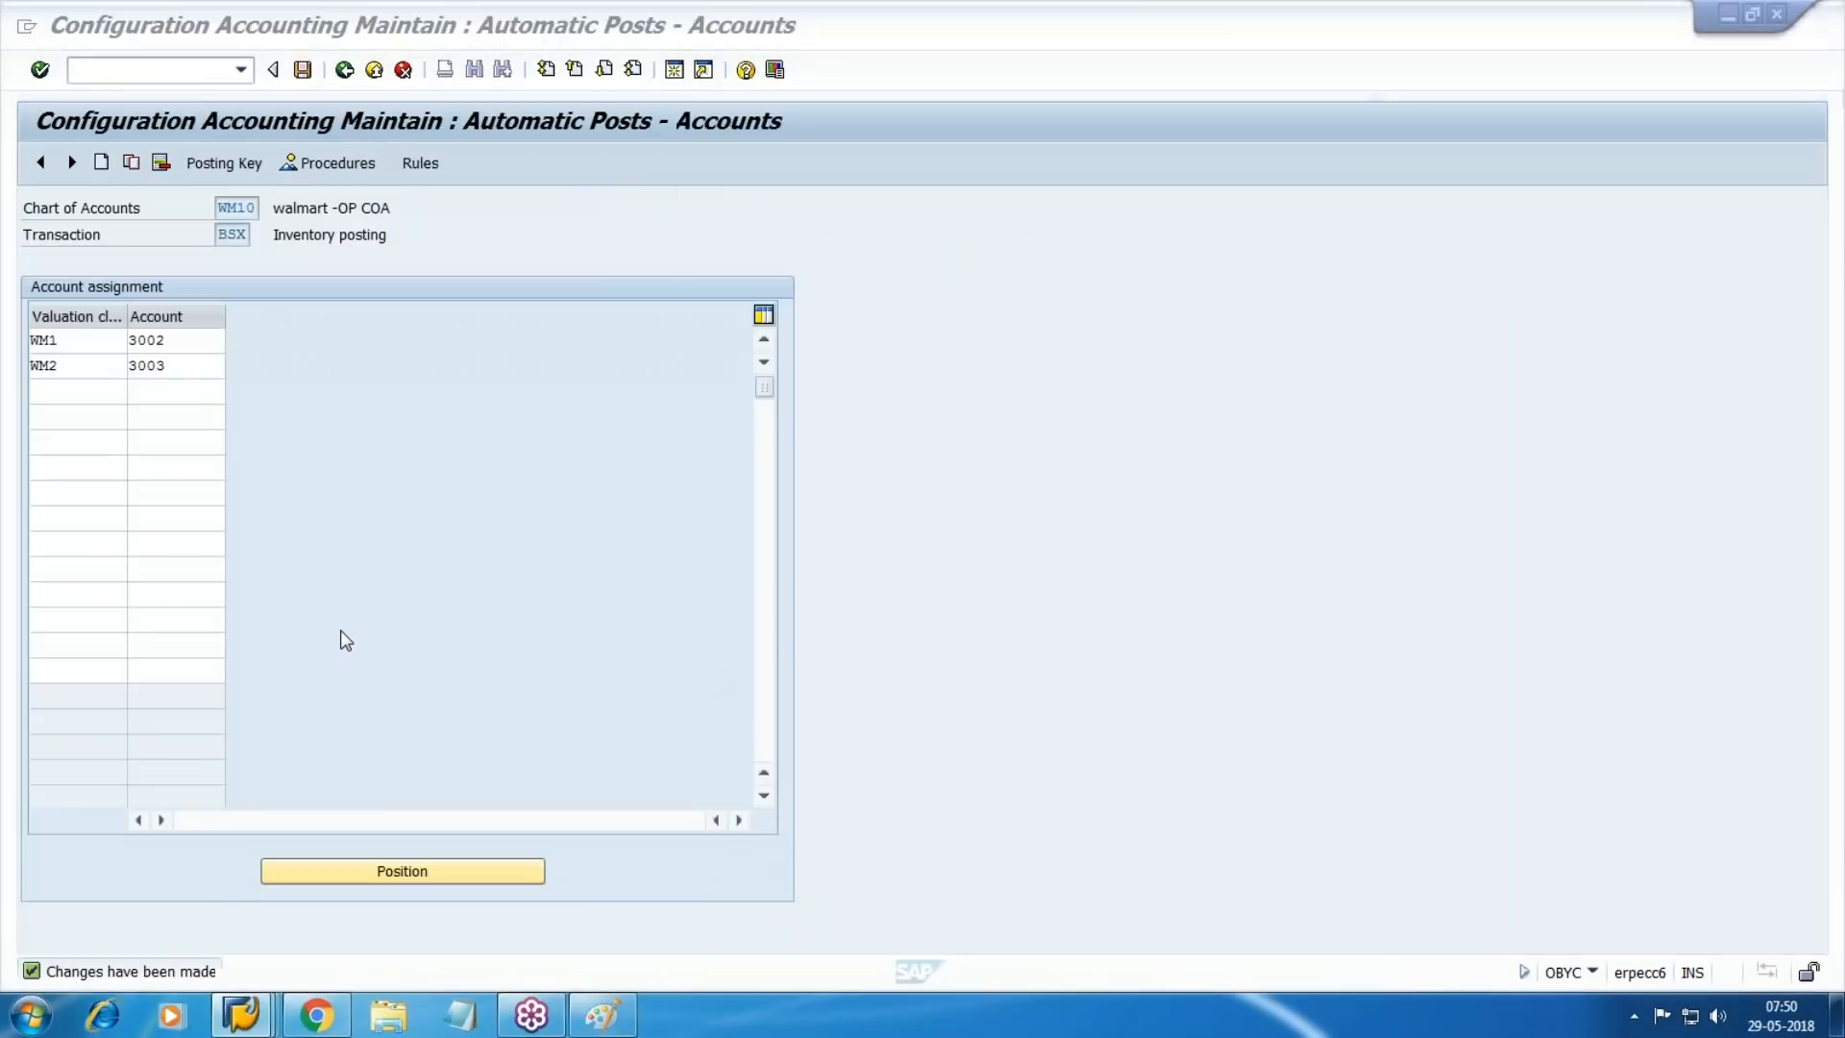
key(Tab)
text(WM3)
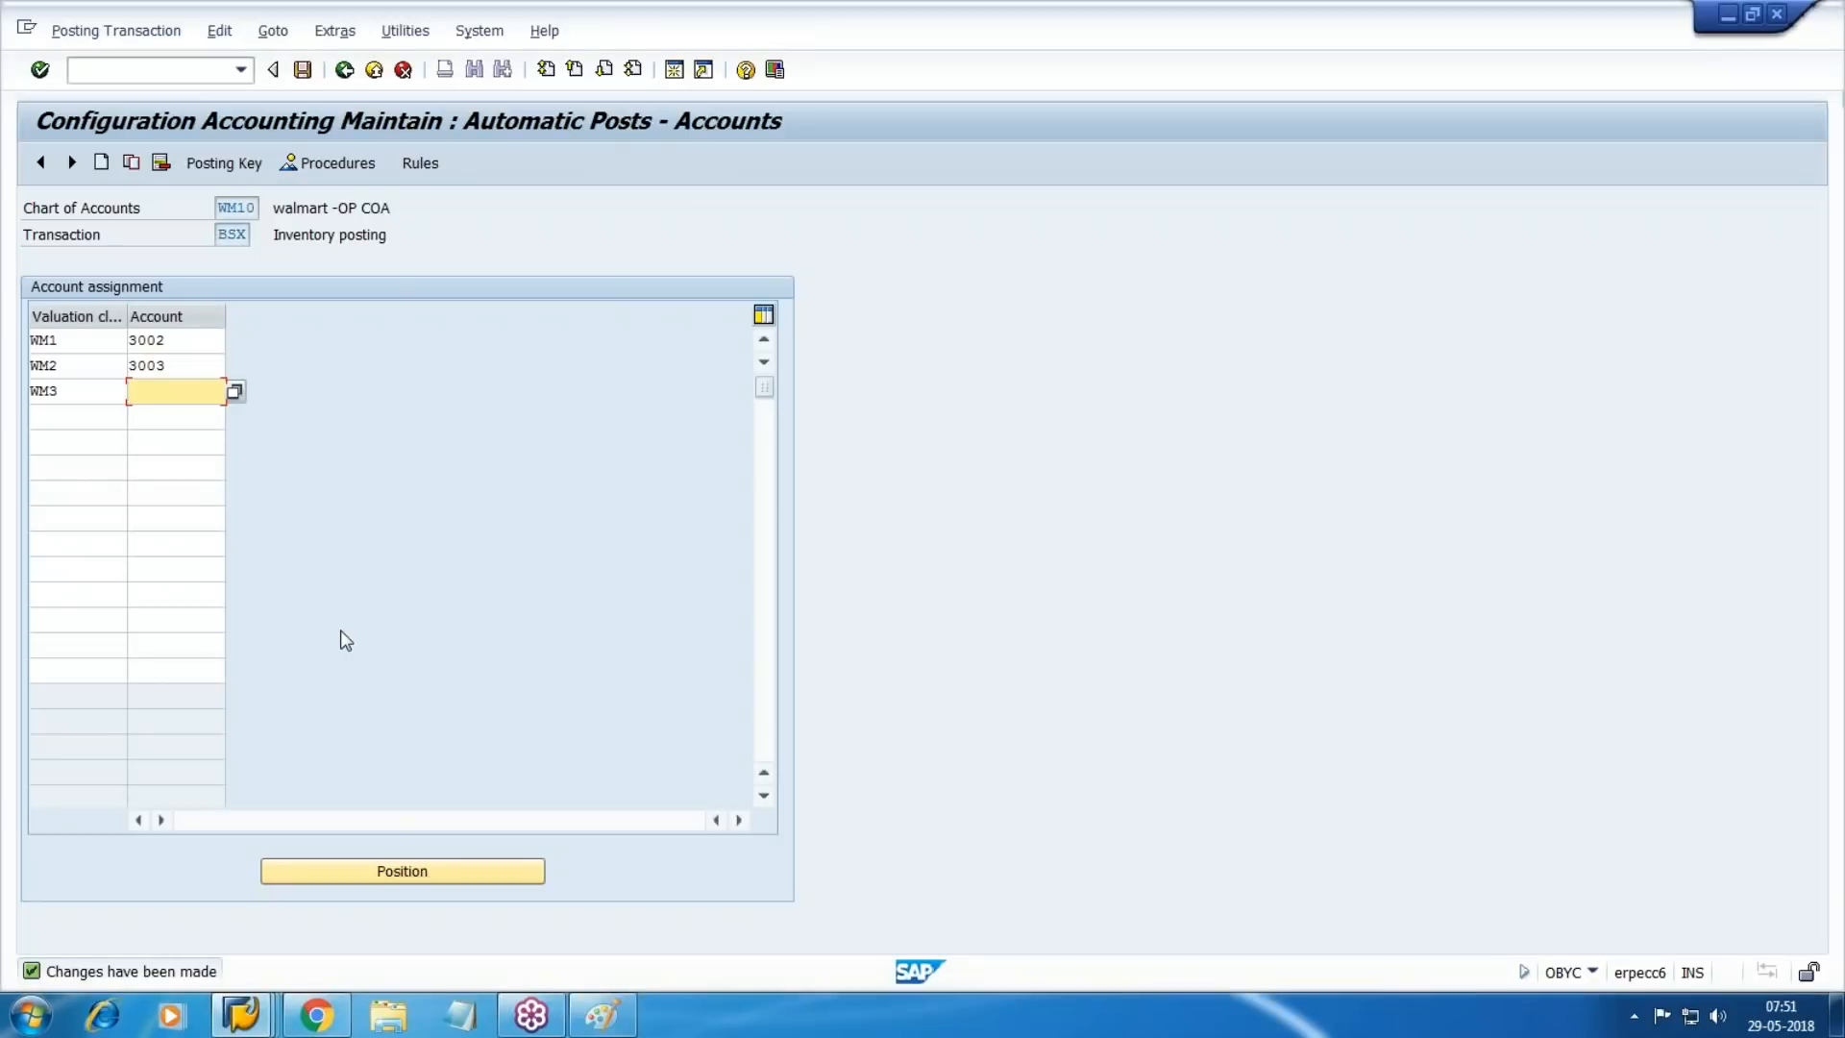
text(3004)
key(ctrl+s)
key(Return)
key(Return)
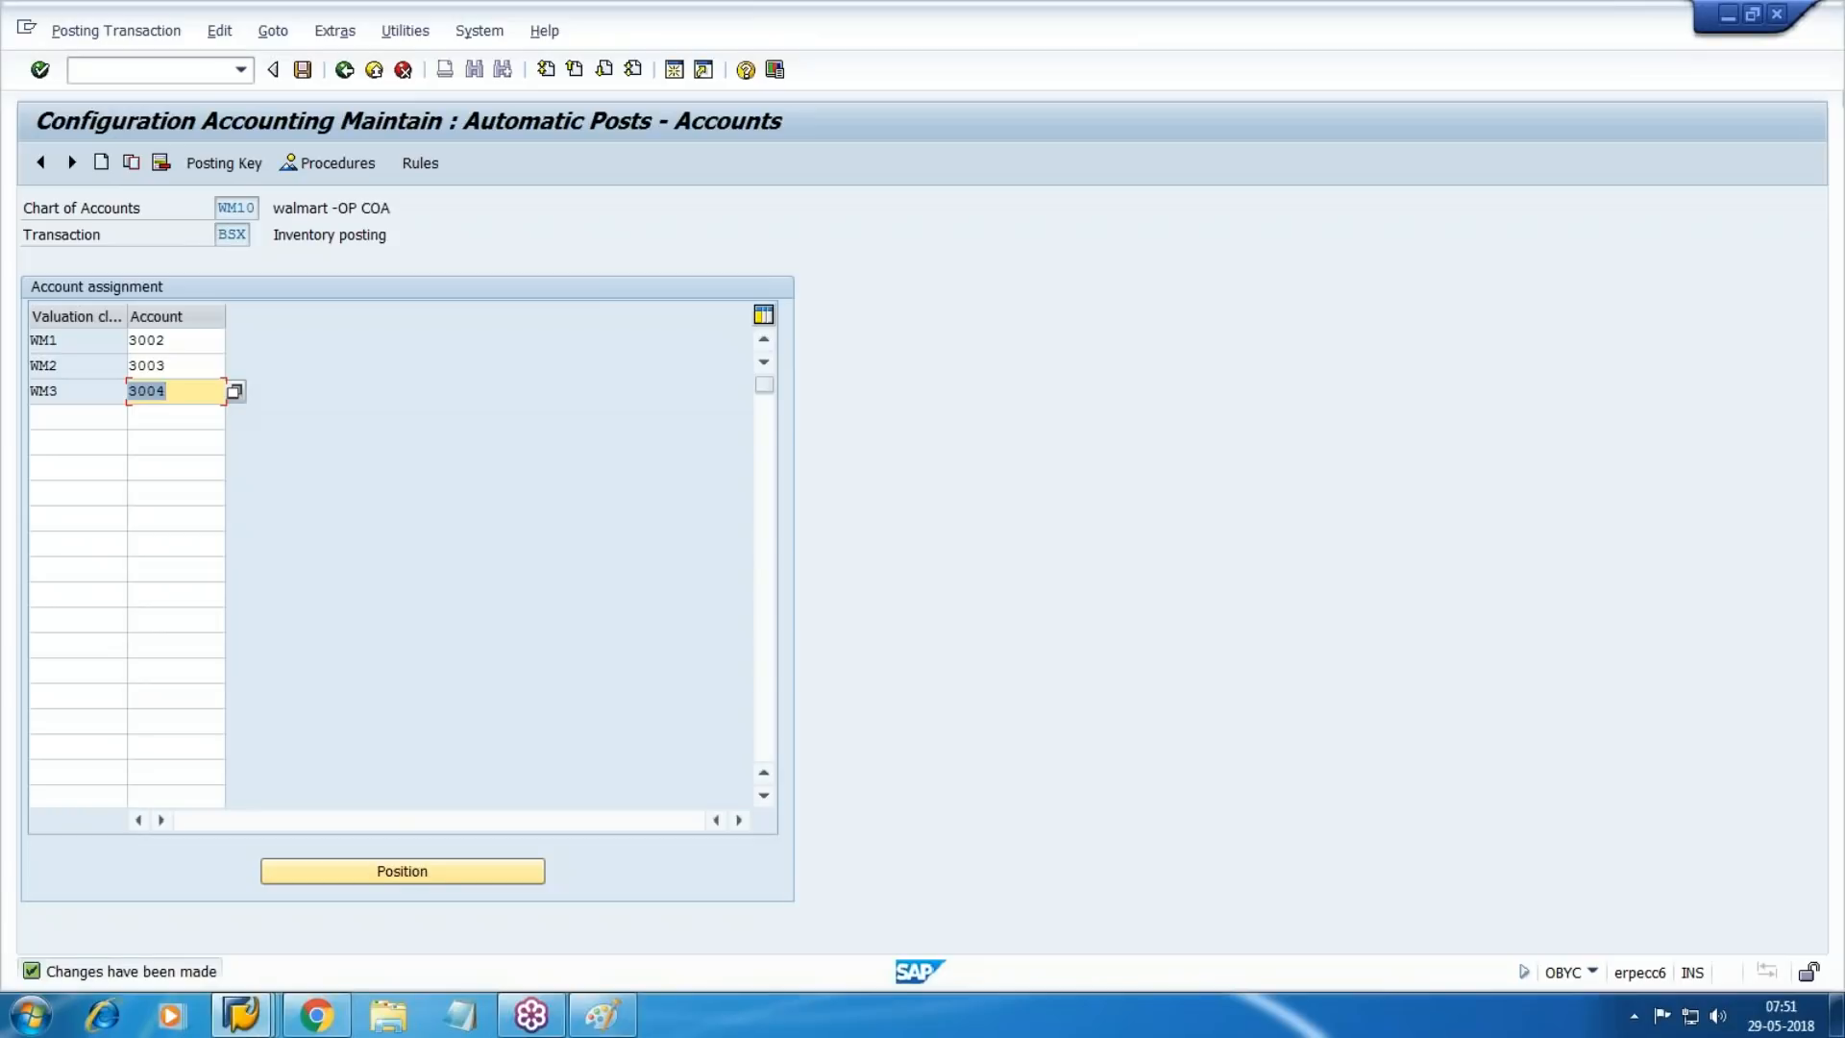
Check the P2P entries in the notes, open Freight clearing FR1 in OBYC, and save its rules with valuation modifier and valuation class.
click(315, 1013)
scroll(686, 937, down, 5)
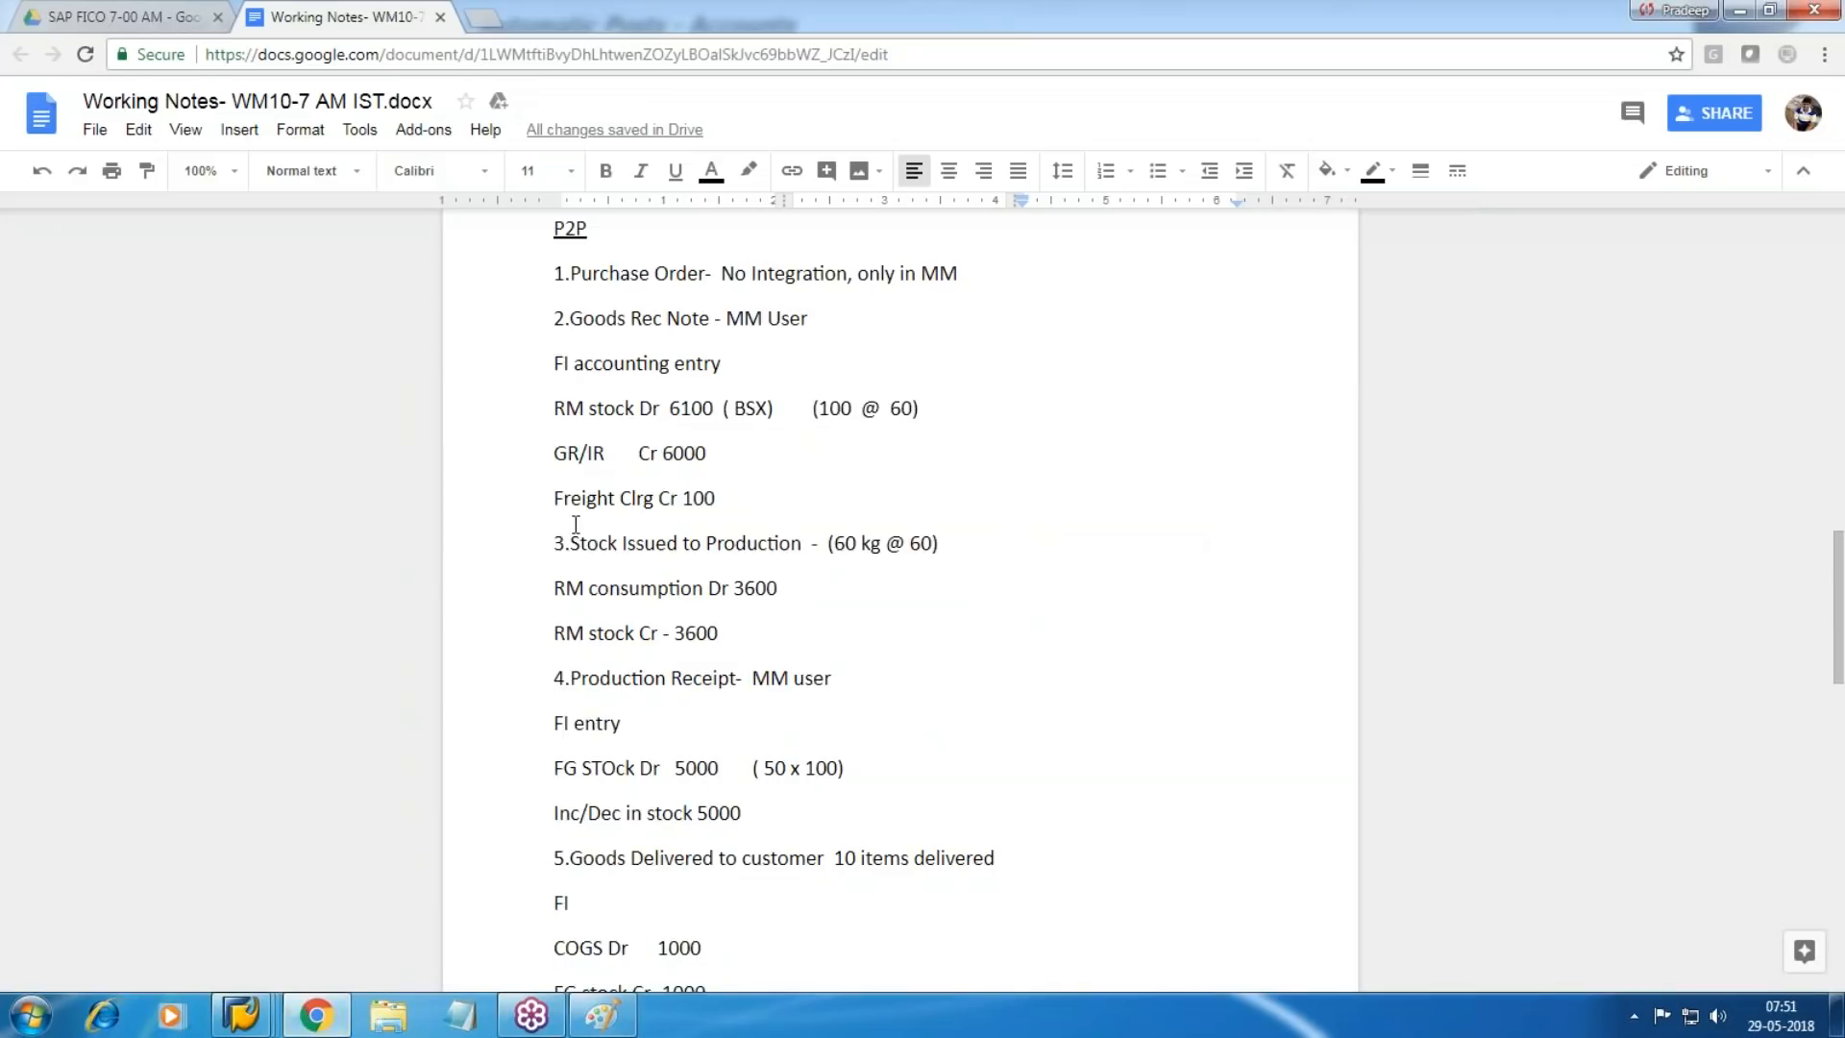
key(alt+Tab)
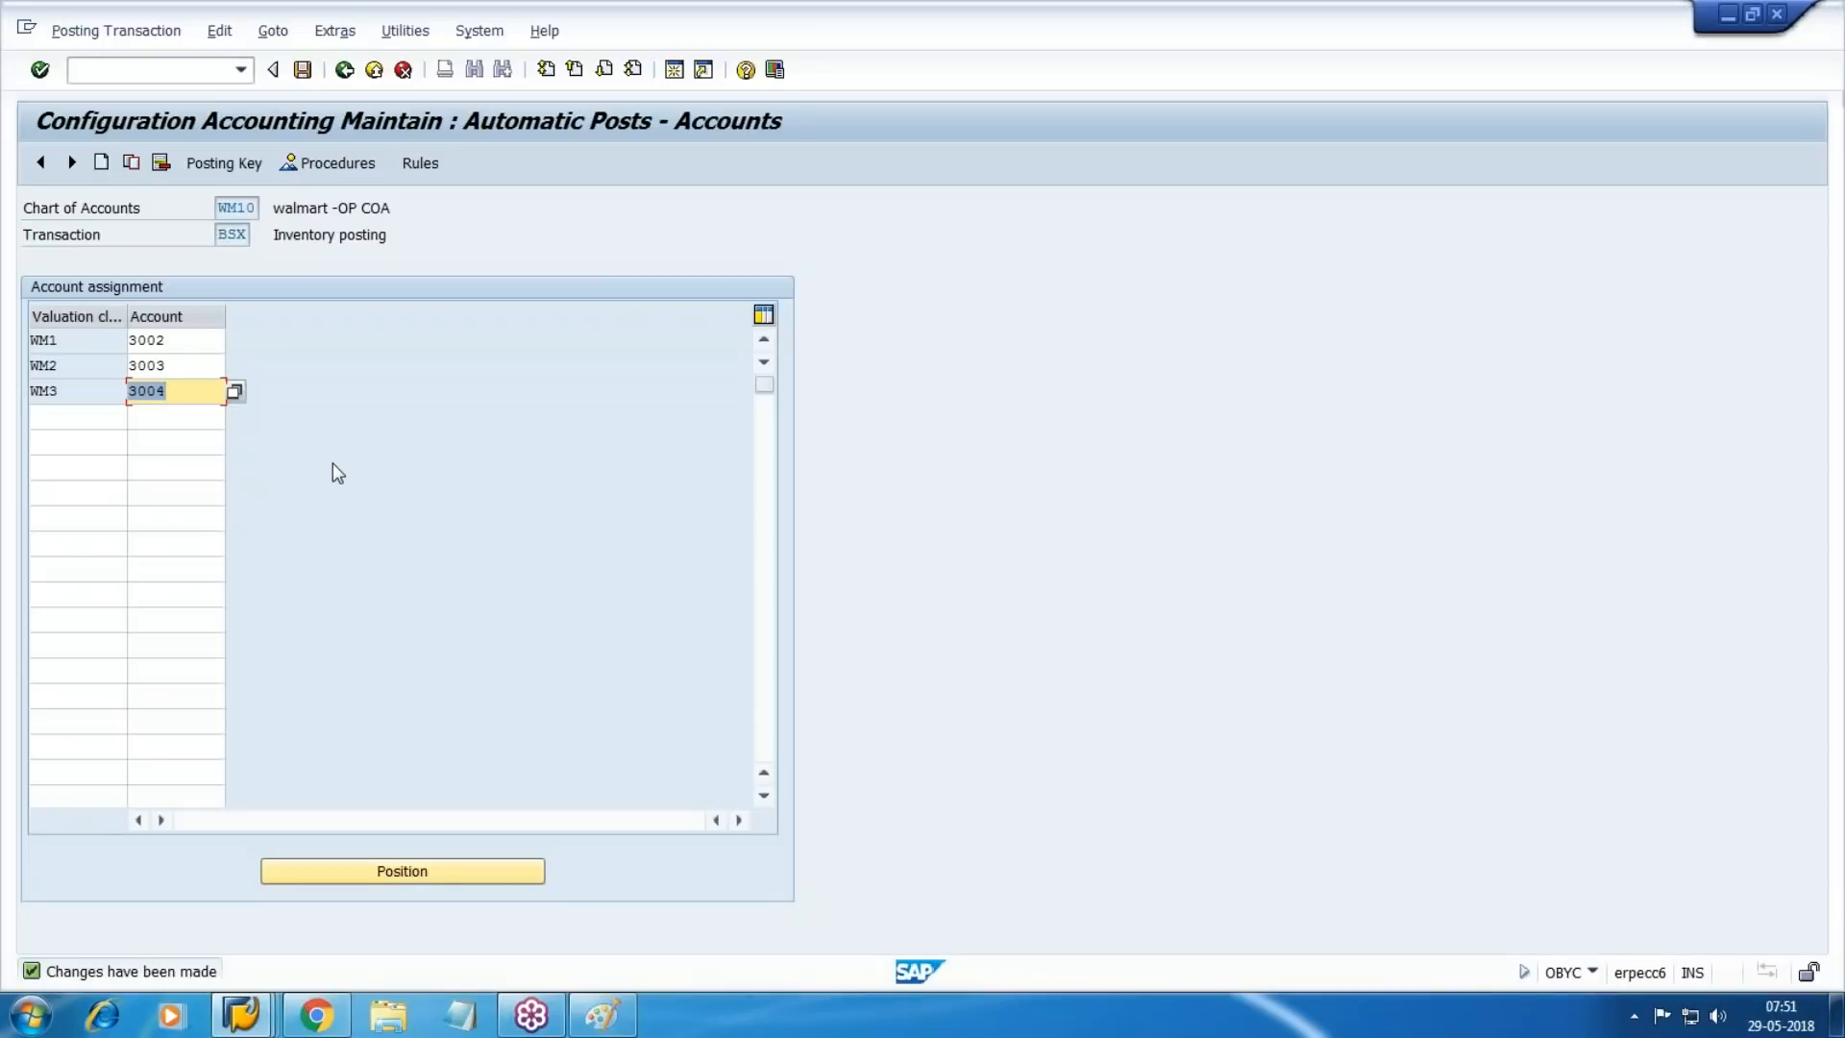
key(F3)
double_click(467, 727)
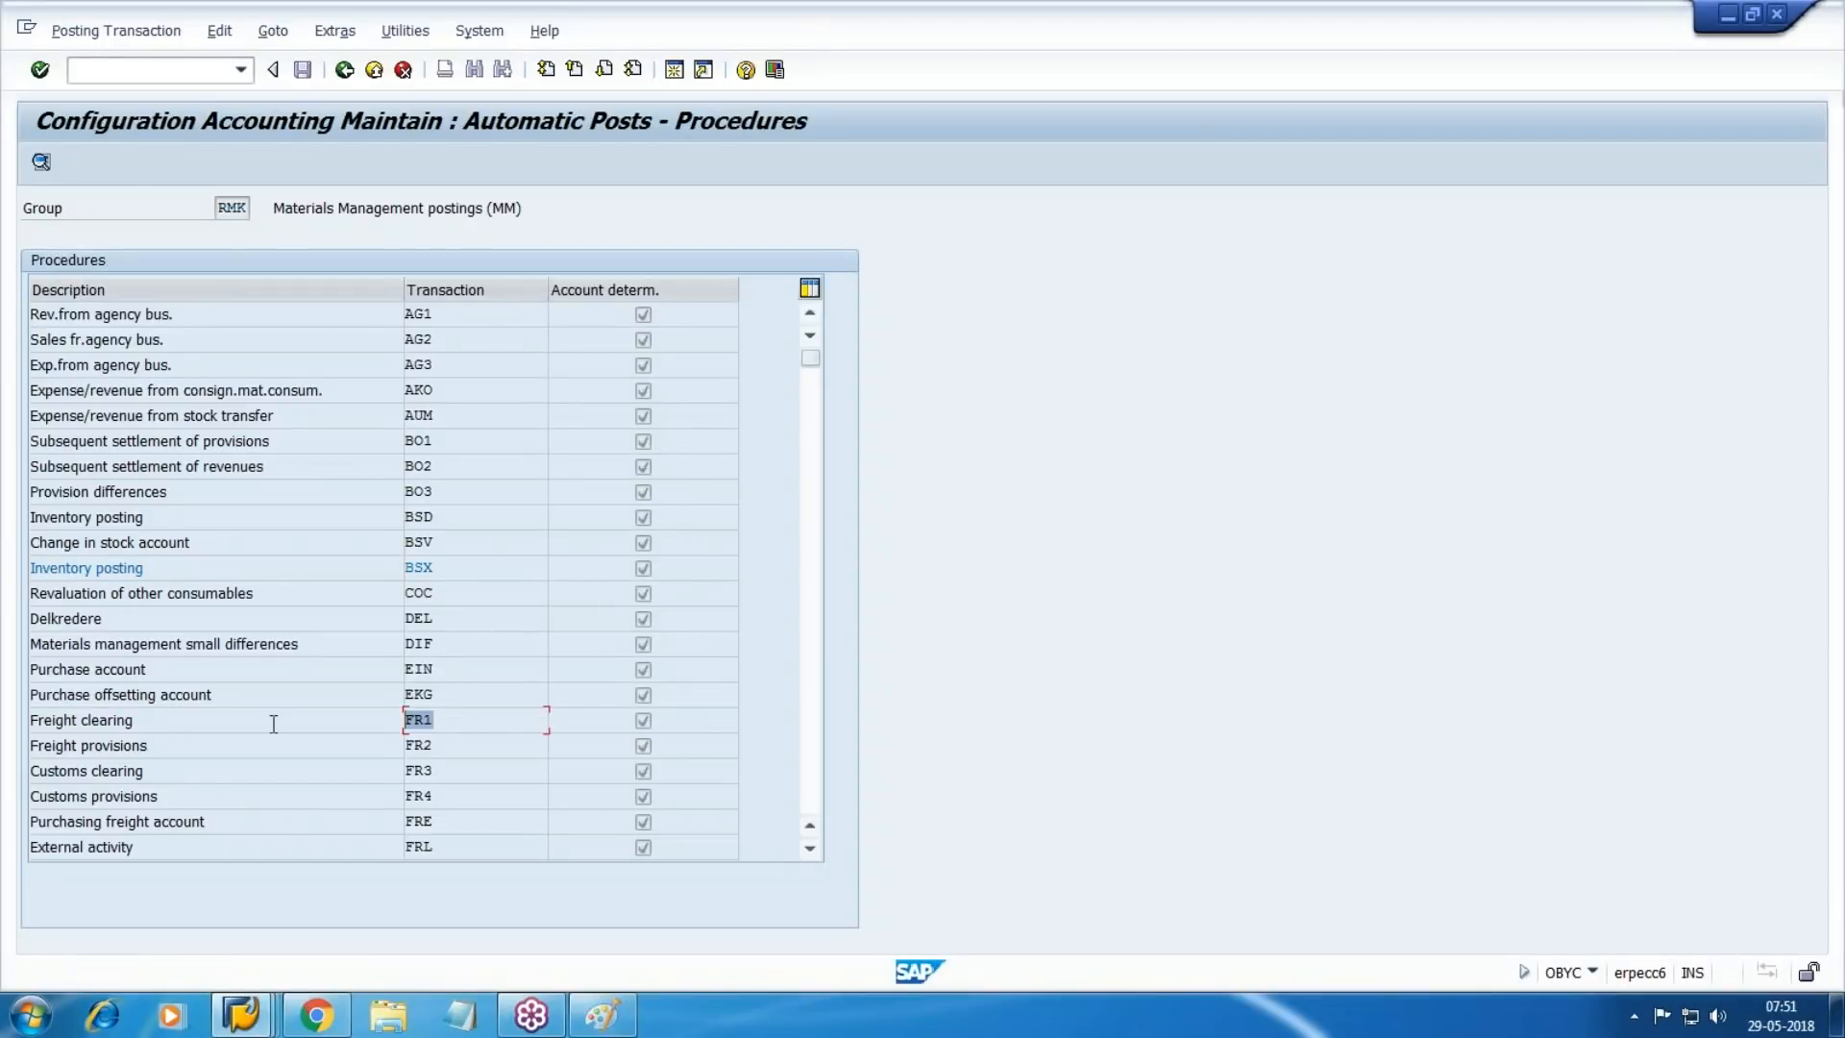
double_click(78, 720)
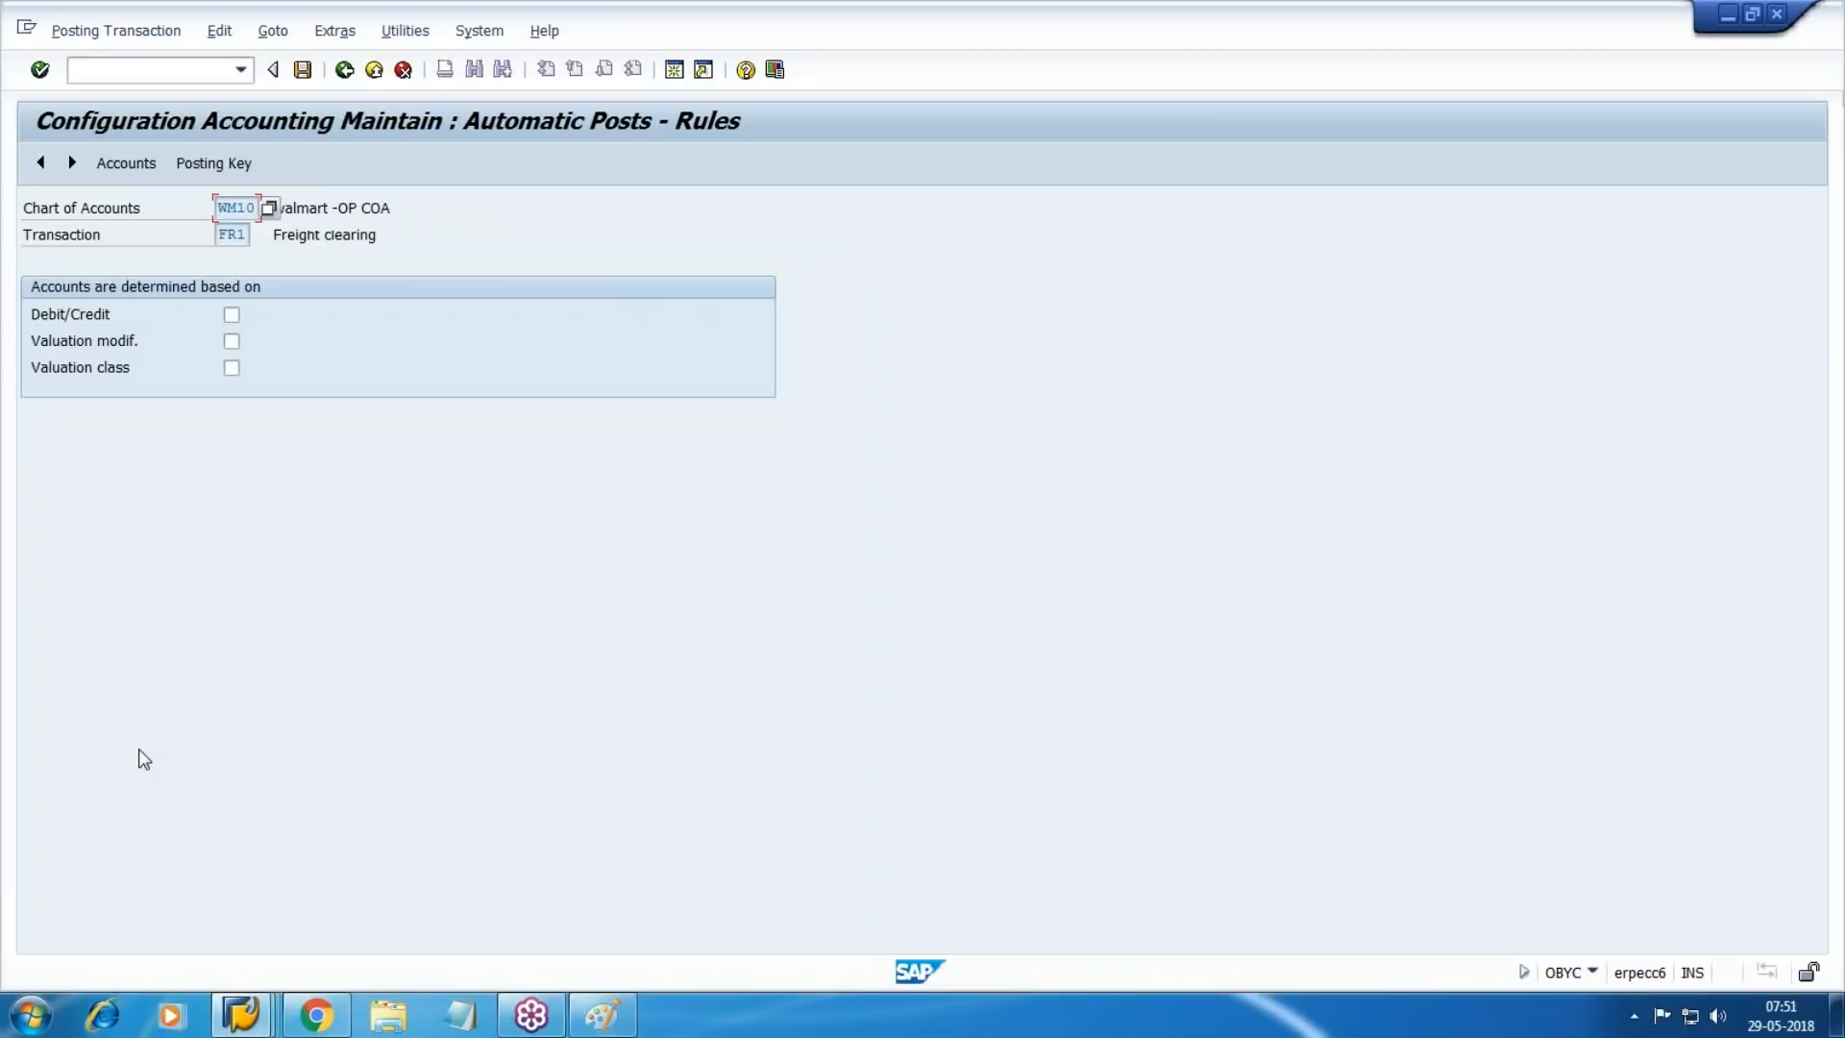
click(232, 367)
click(231, 342)
click(303, 69)
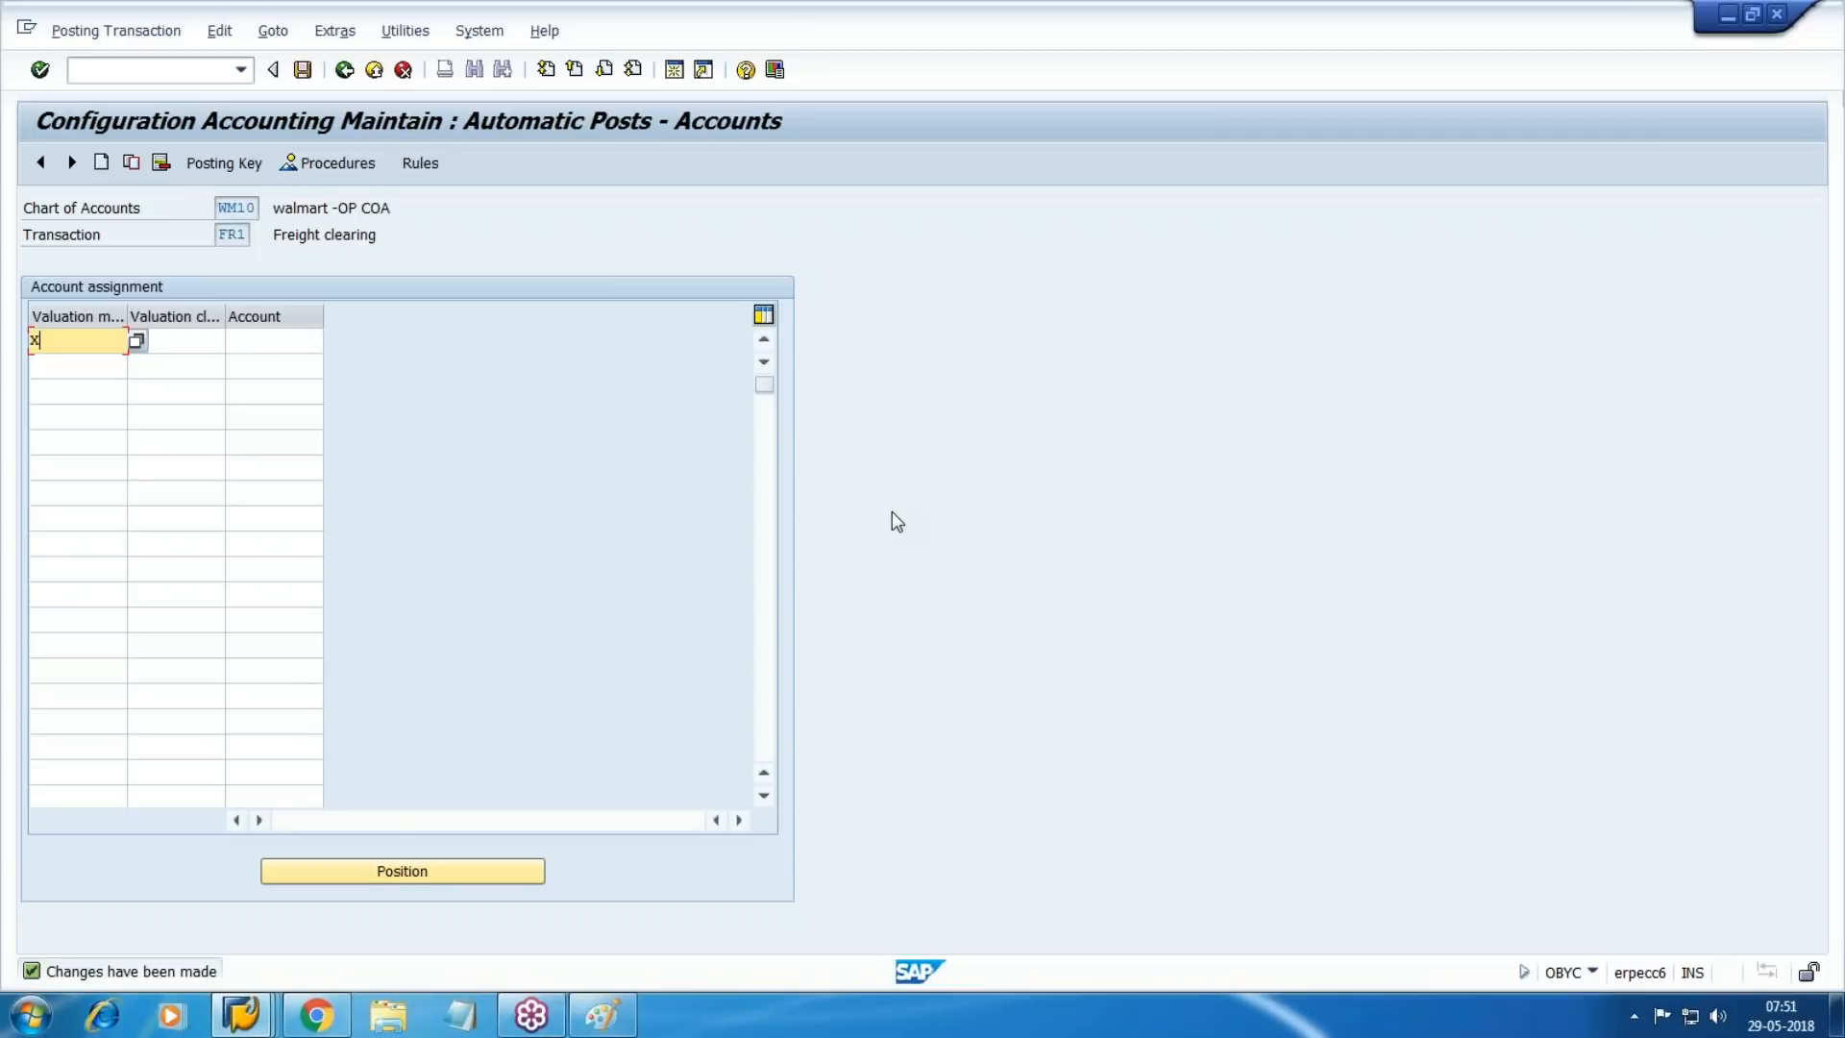
Enter valuation modifier X with valuation class WM1 in the first FR1 account assignment row.
key(Tab)
text(WM1)
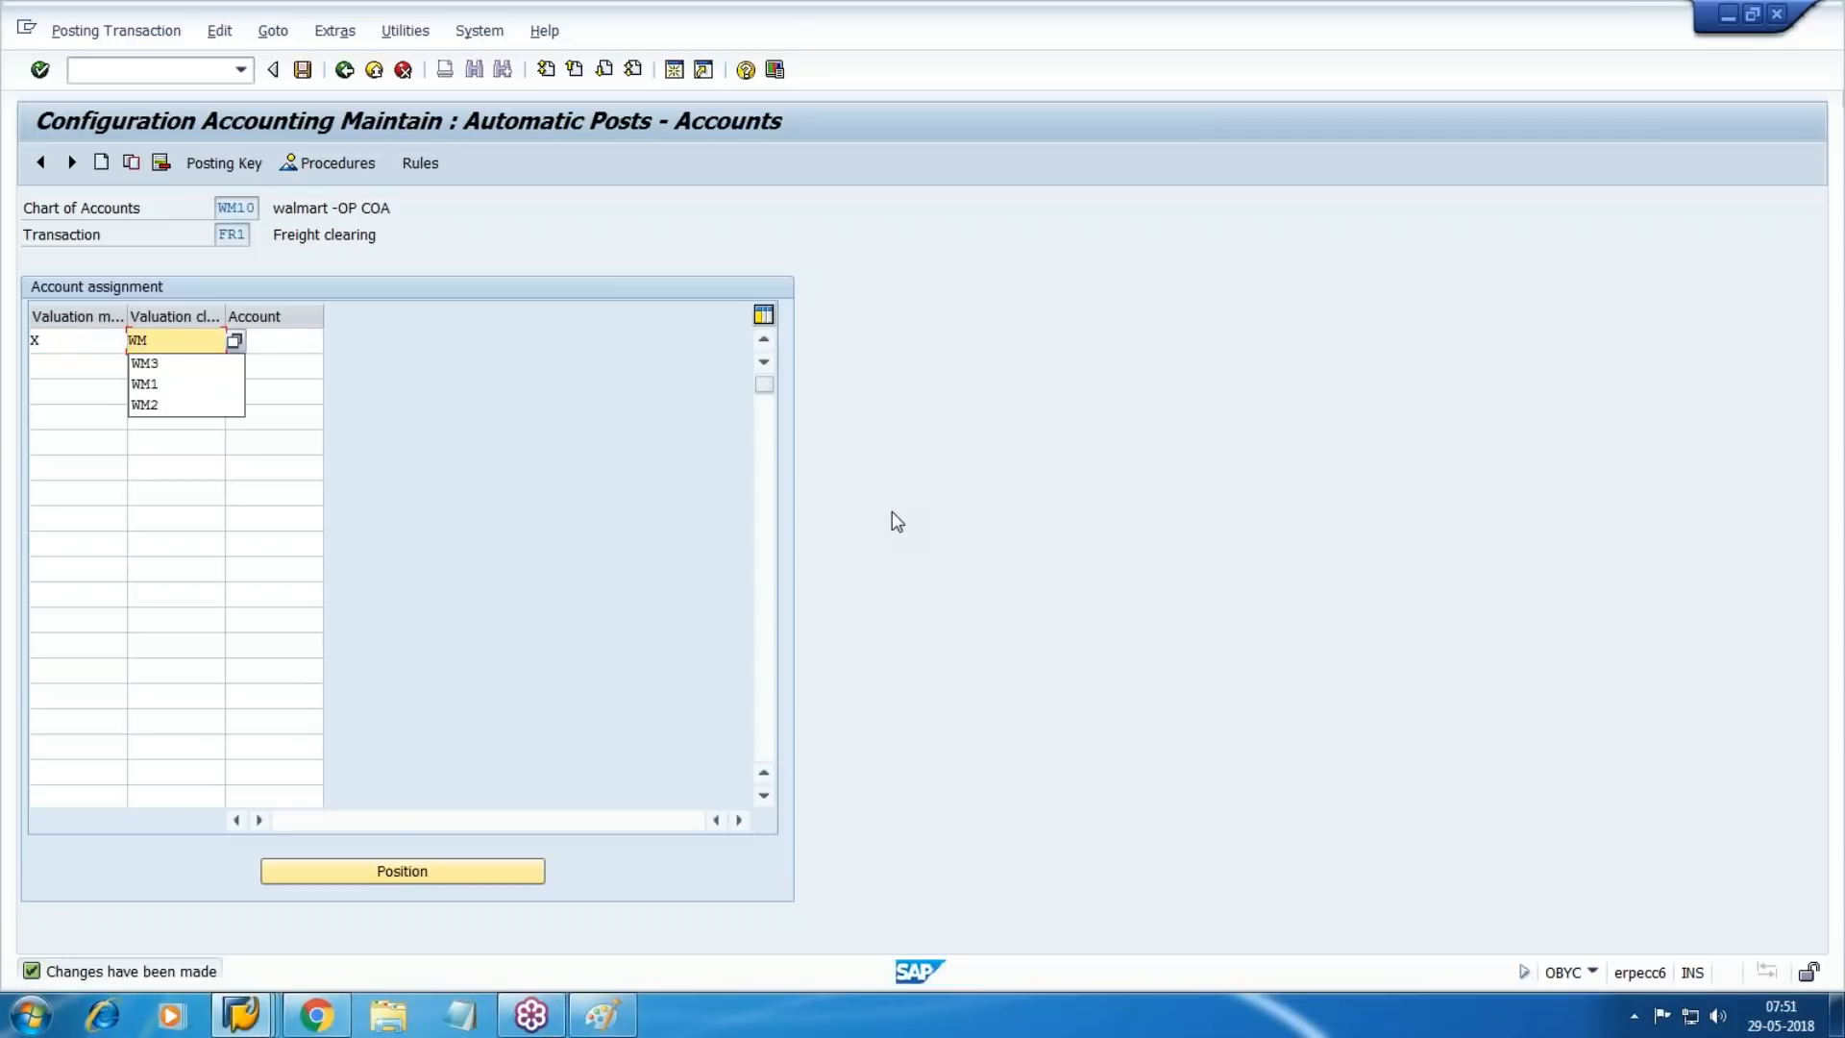
key(Tab)
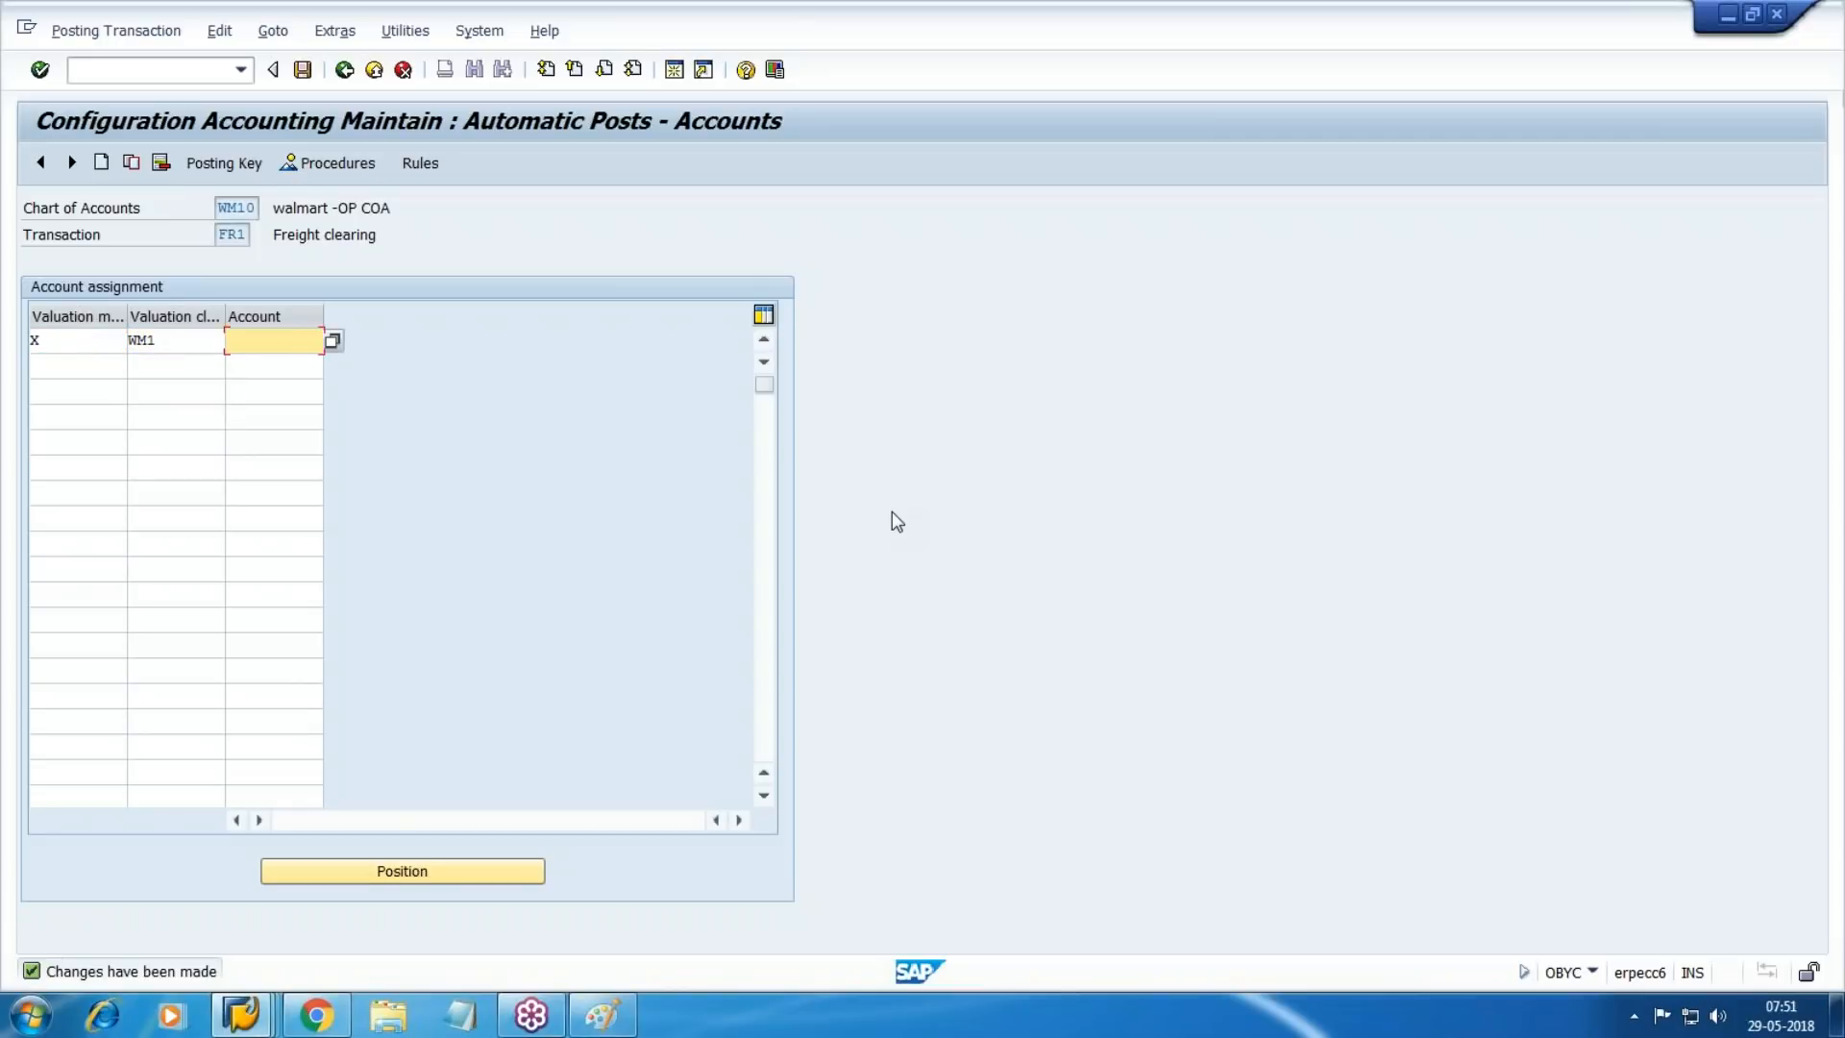
Look up the Freight Clrg account under Current Liability in FS00, assign account 003502 to the FR1 row, and save.
key(alt+Tab)
key(alt+Tab)
mouse_move(245, 1014)
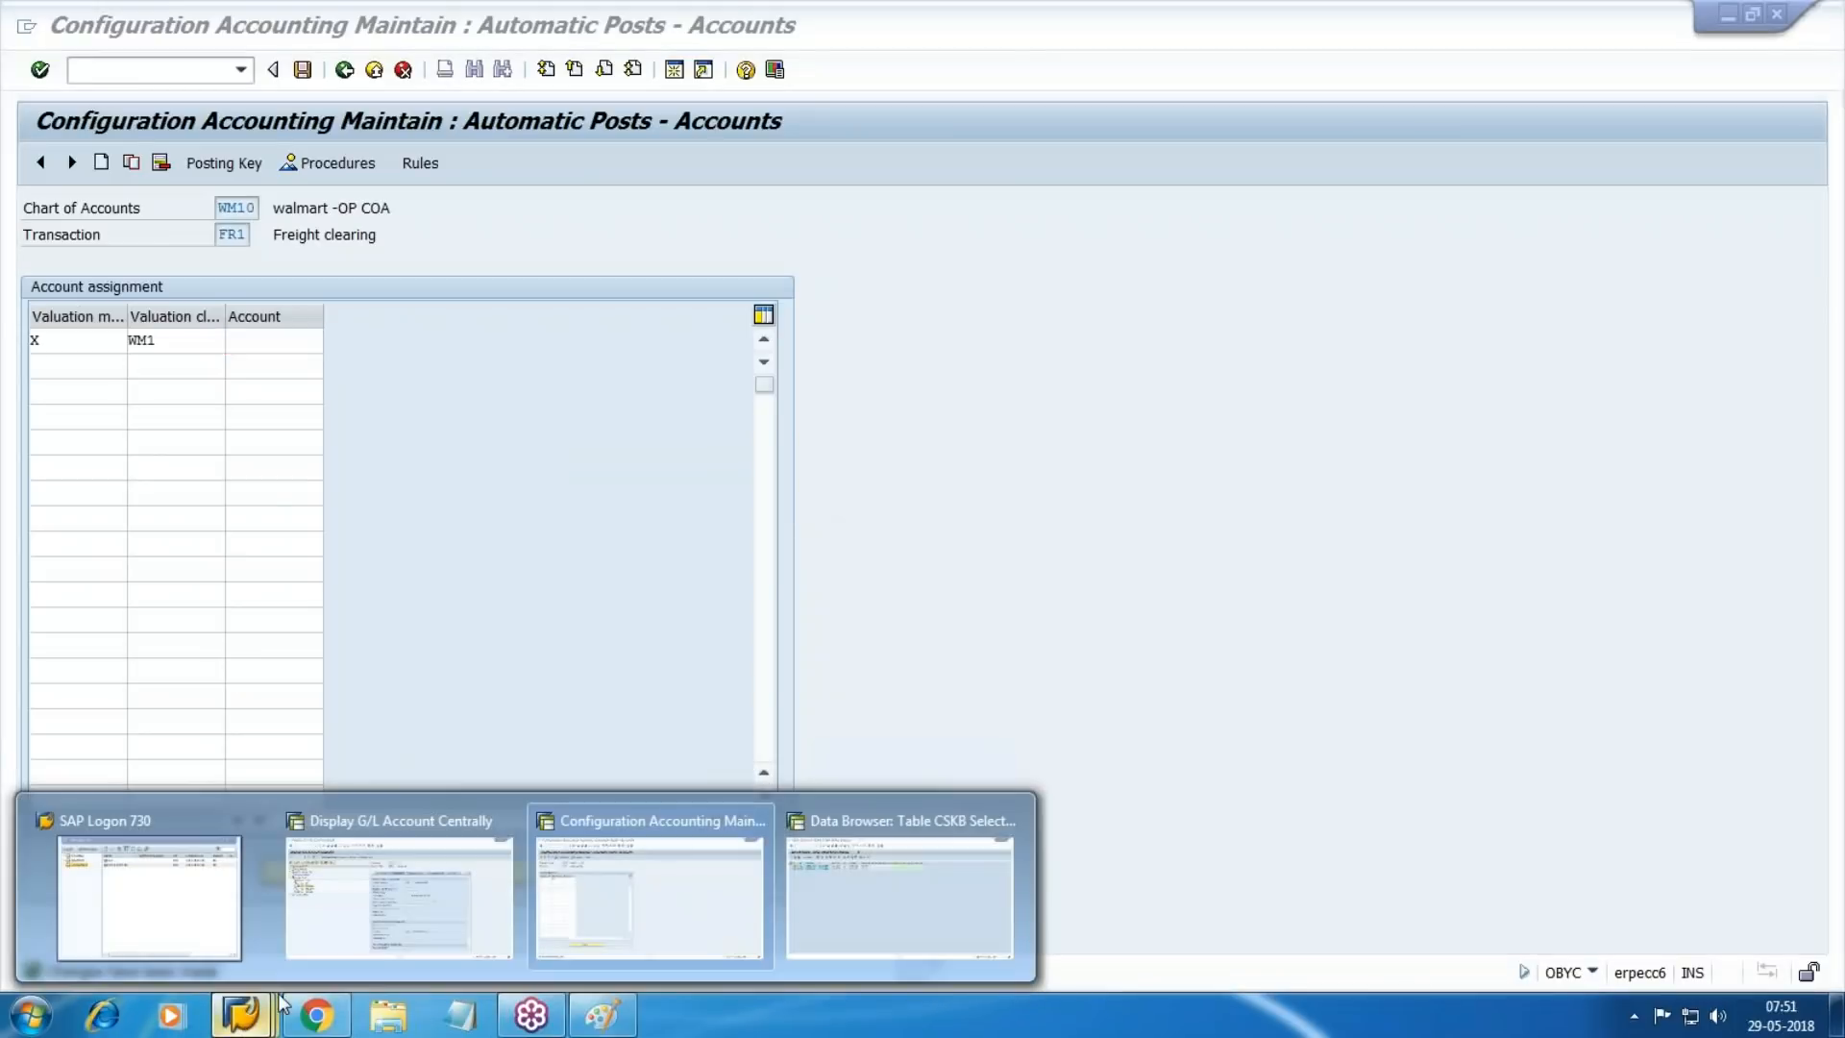
click(432, 881)
click(34, 328)
click(34, 350)
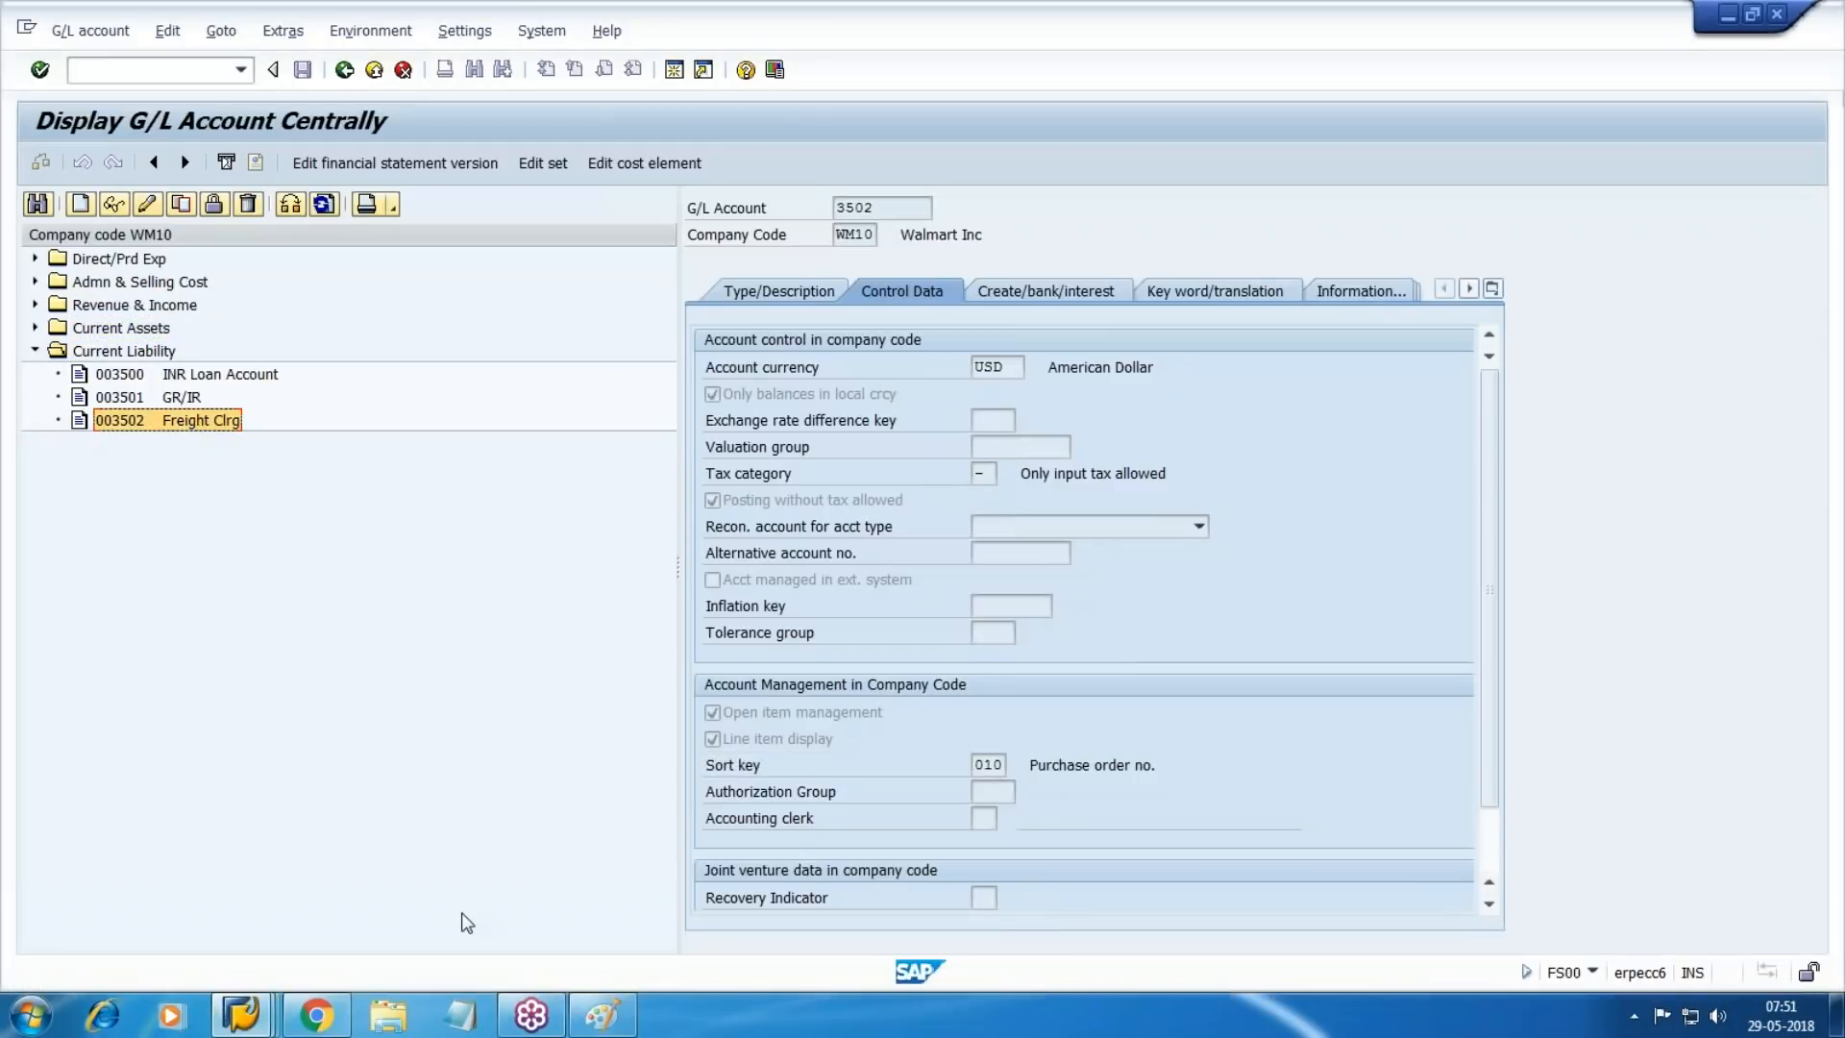
key(alt+Tab)
text(003502)
key(ctrl+s)
key(Return)
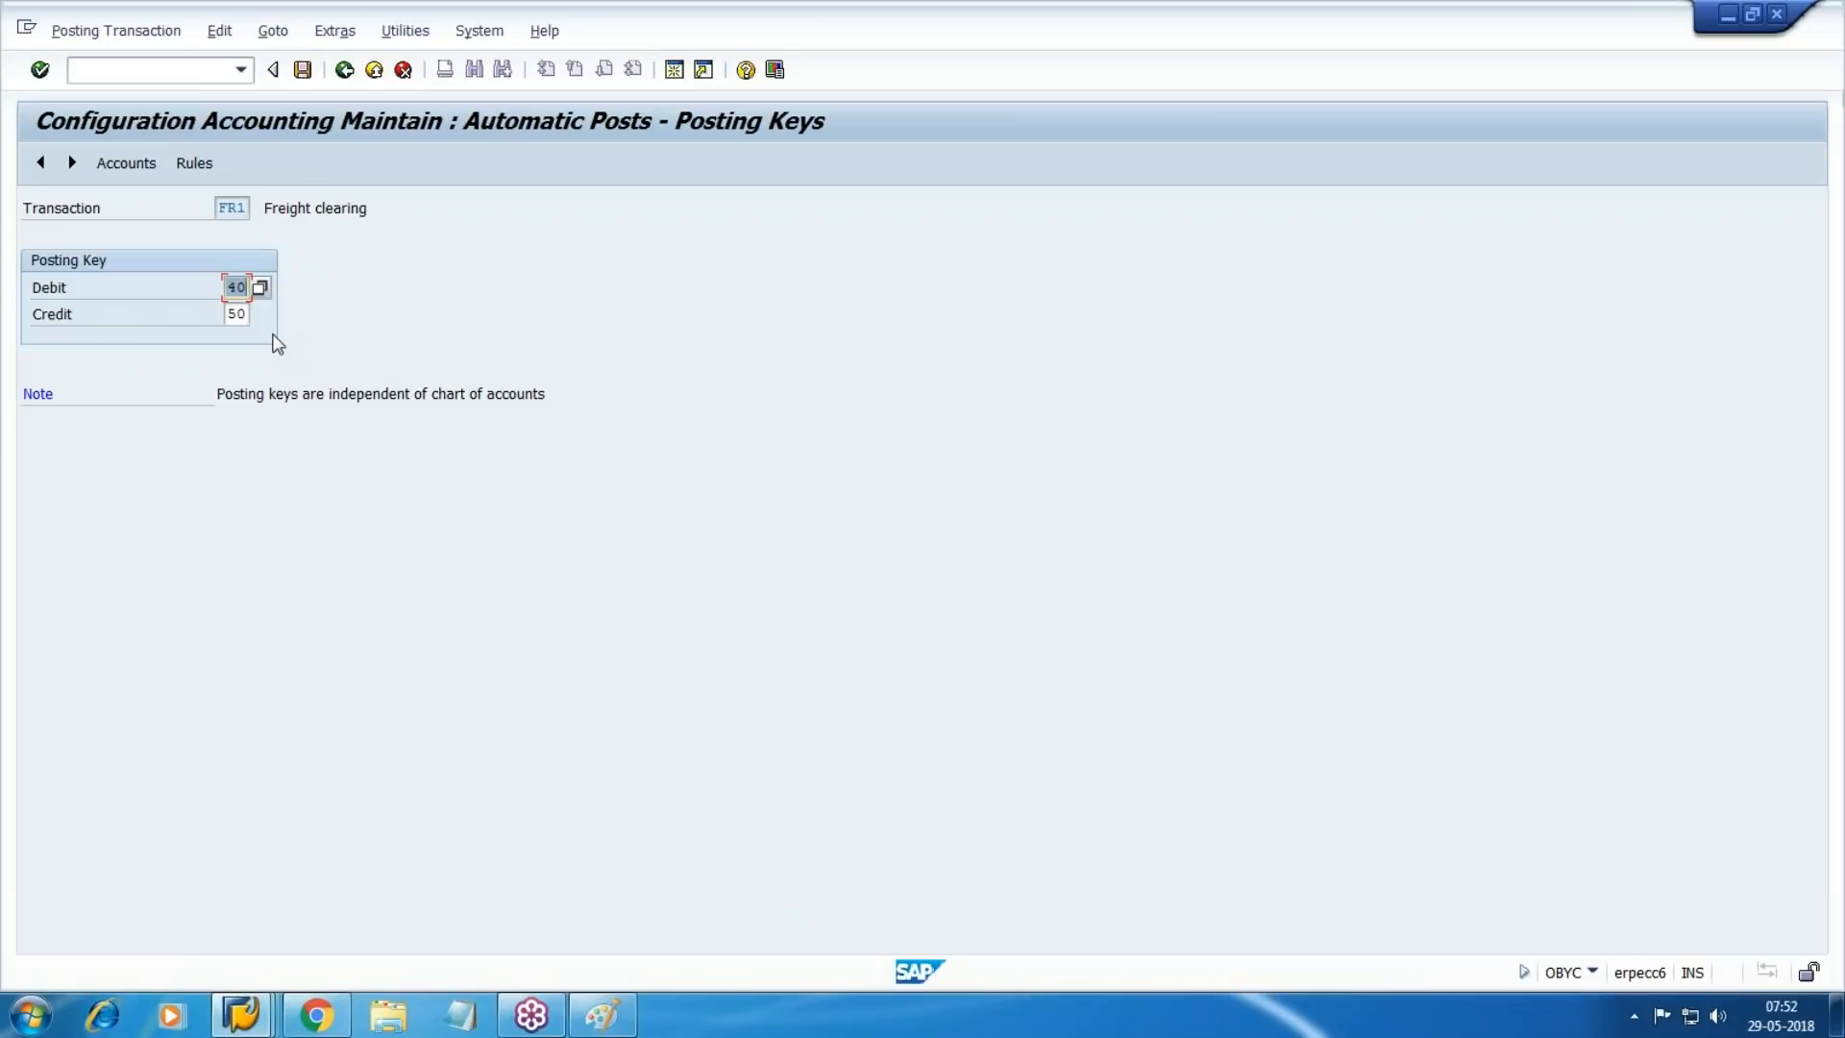
Leave the FR1 posting keys, review the debit and credit posting keys of Inventory posting BSX, and return to the procedures list.
click(1828, 87)
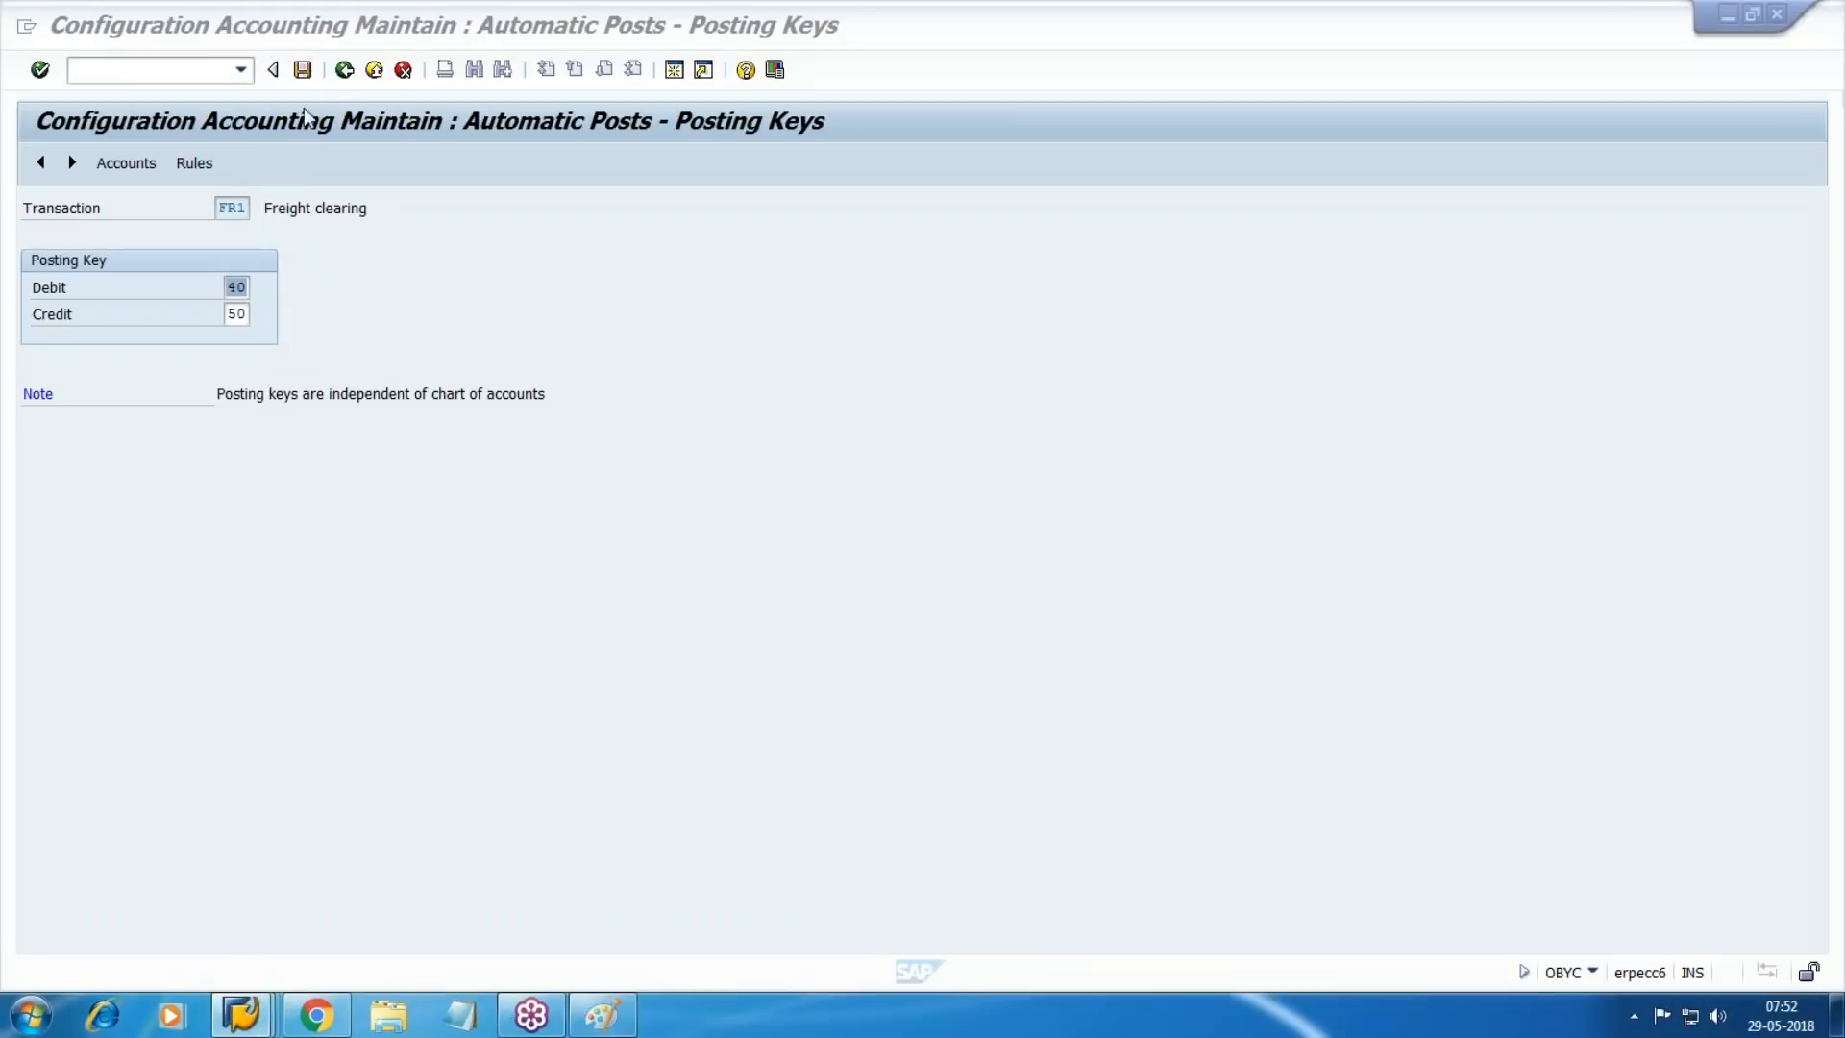
click(343, 71)
double_click(428, 570)
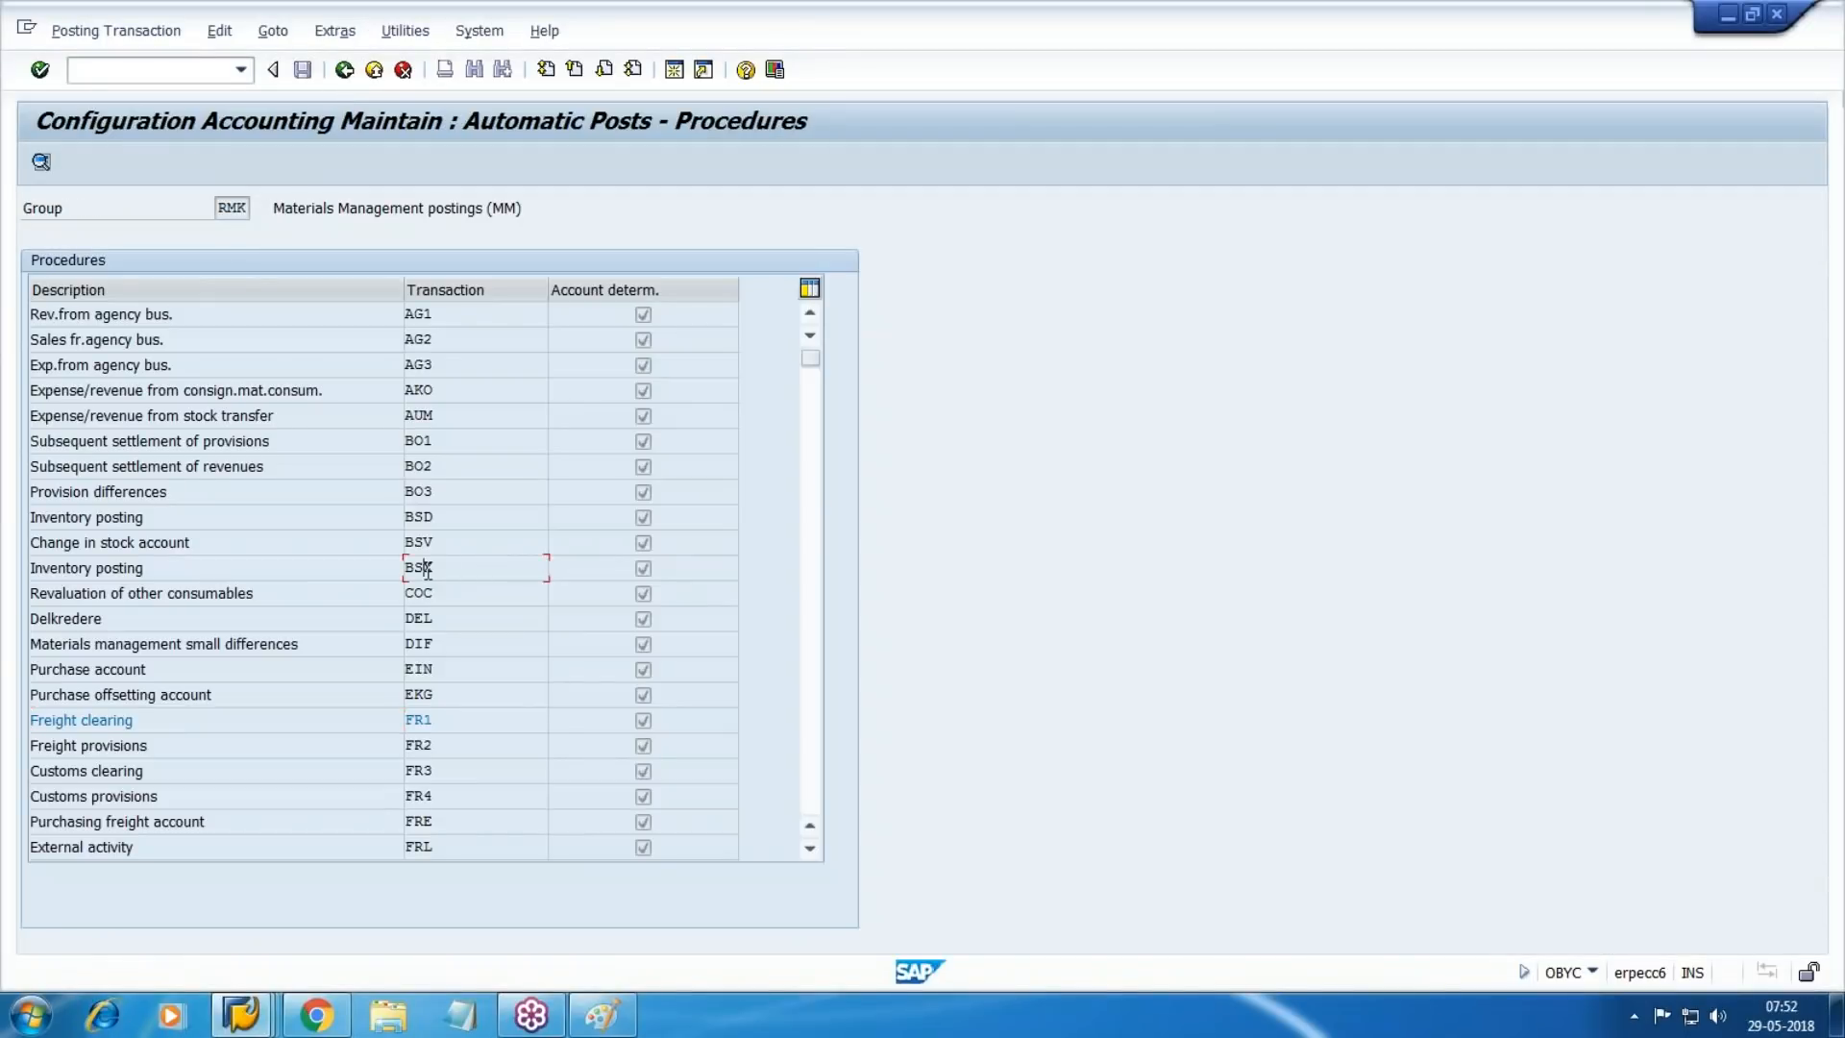
click(214, 160)
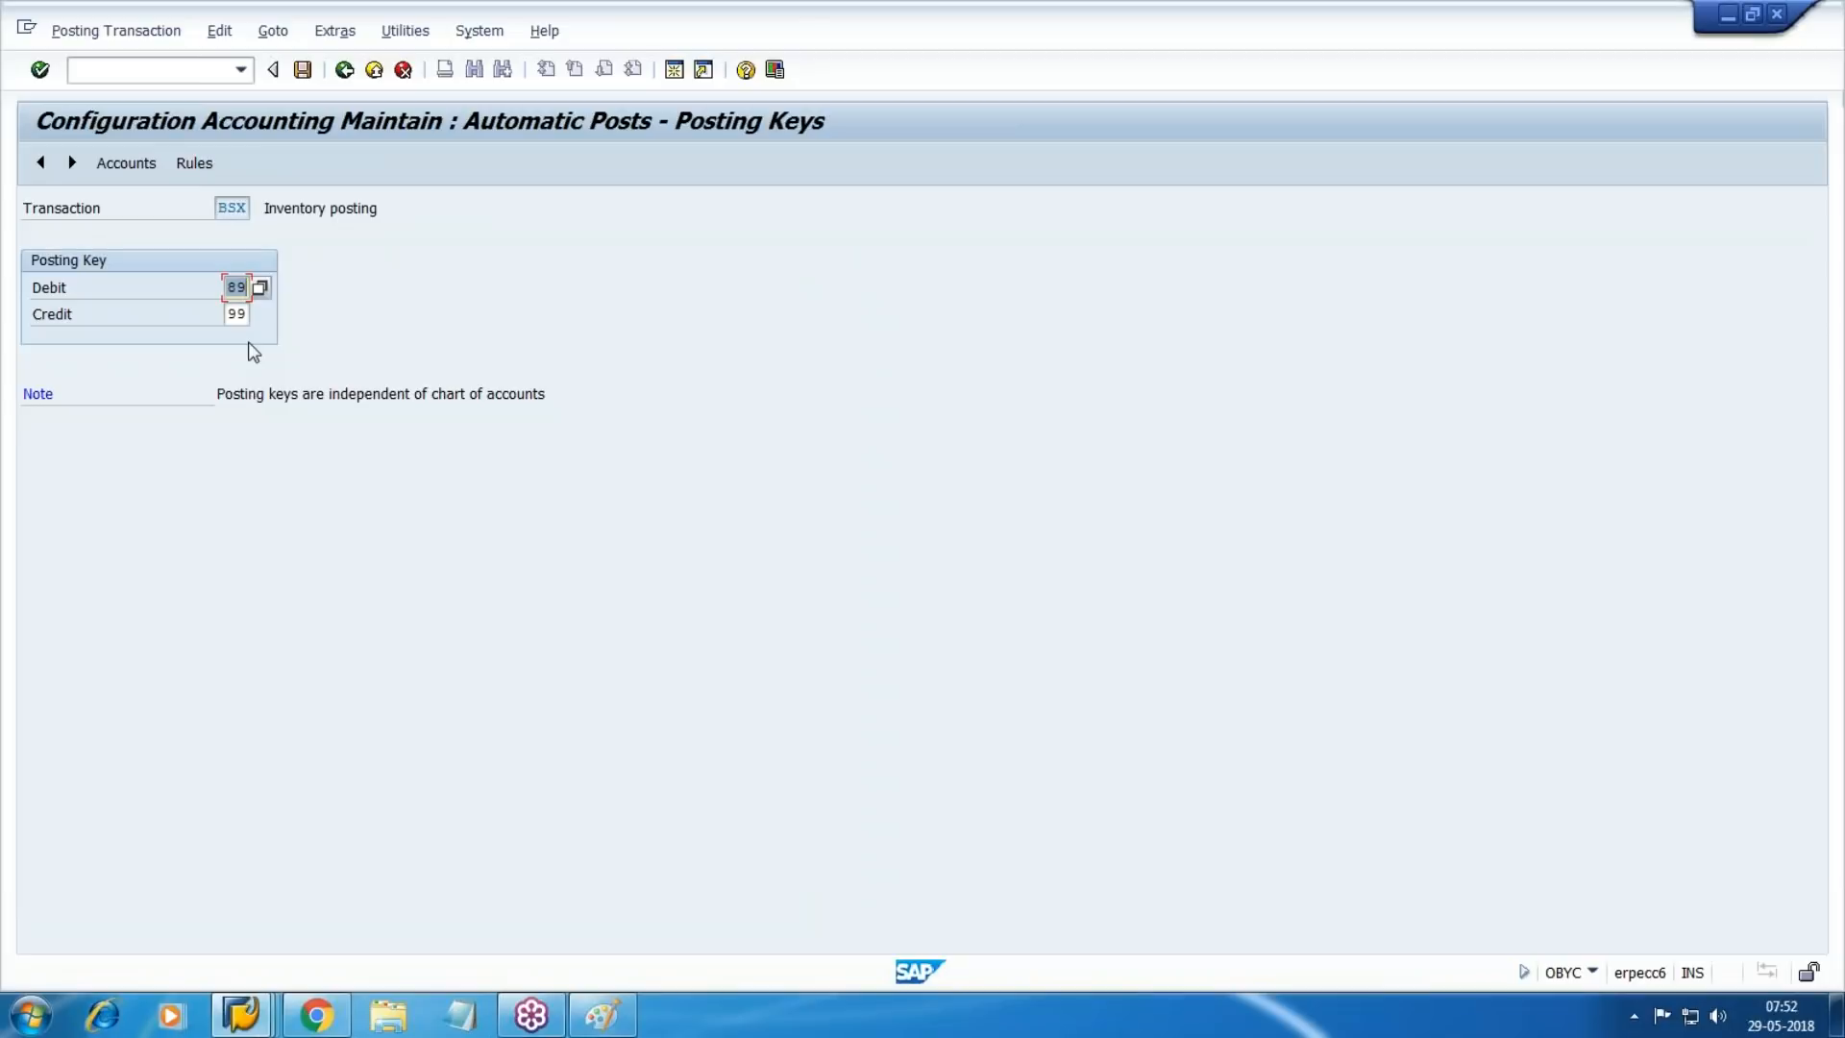
key(F3)
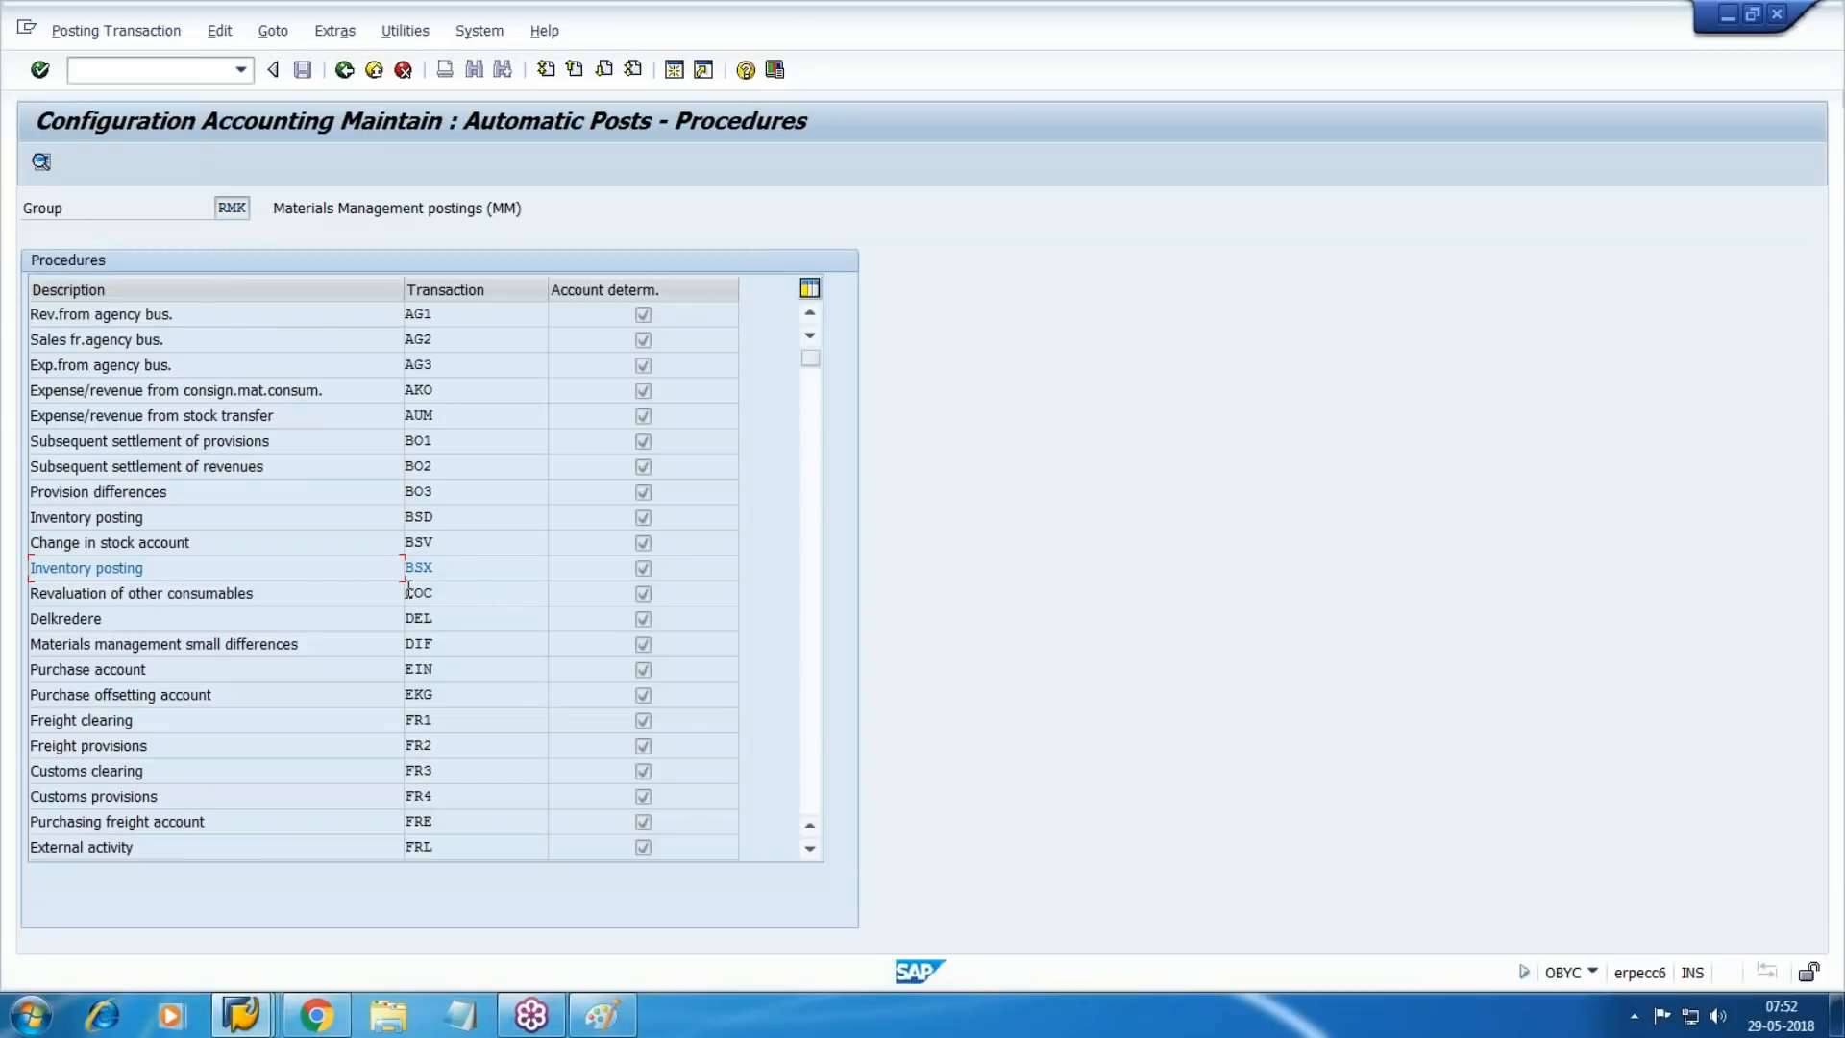
Switch to the working notes in Google Docs and add "(FR1)" after Freight Clrg in the goods receipt accounting entry.
click(342, 1016)
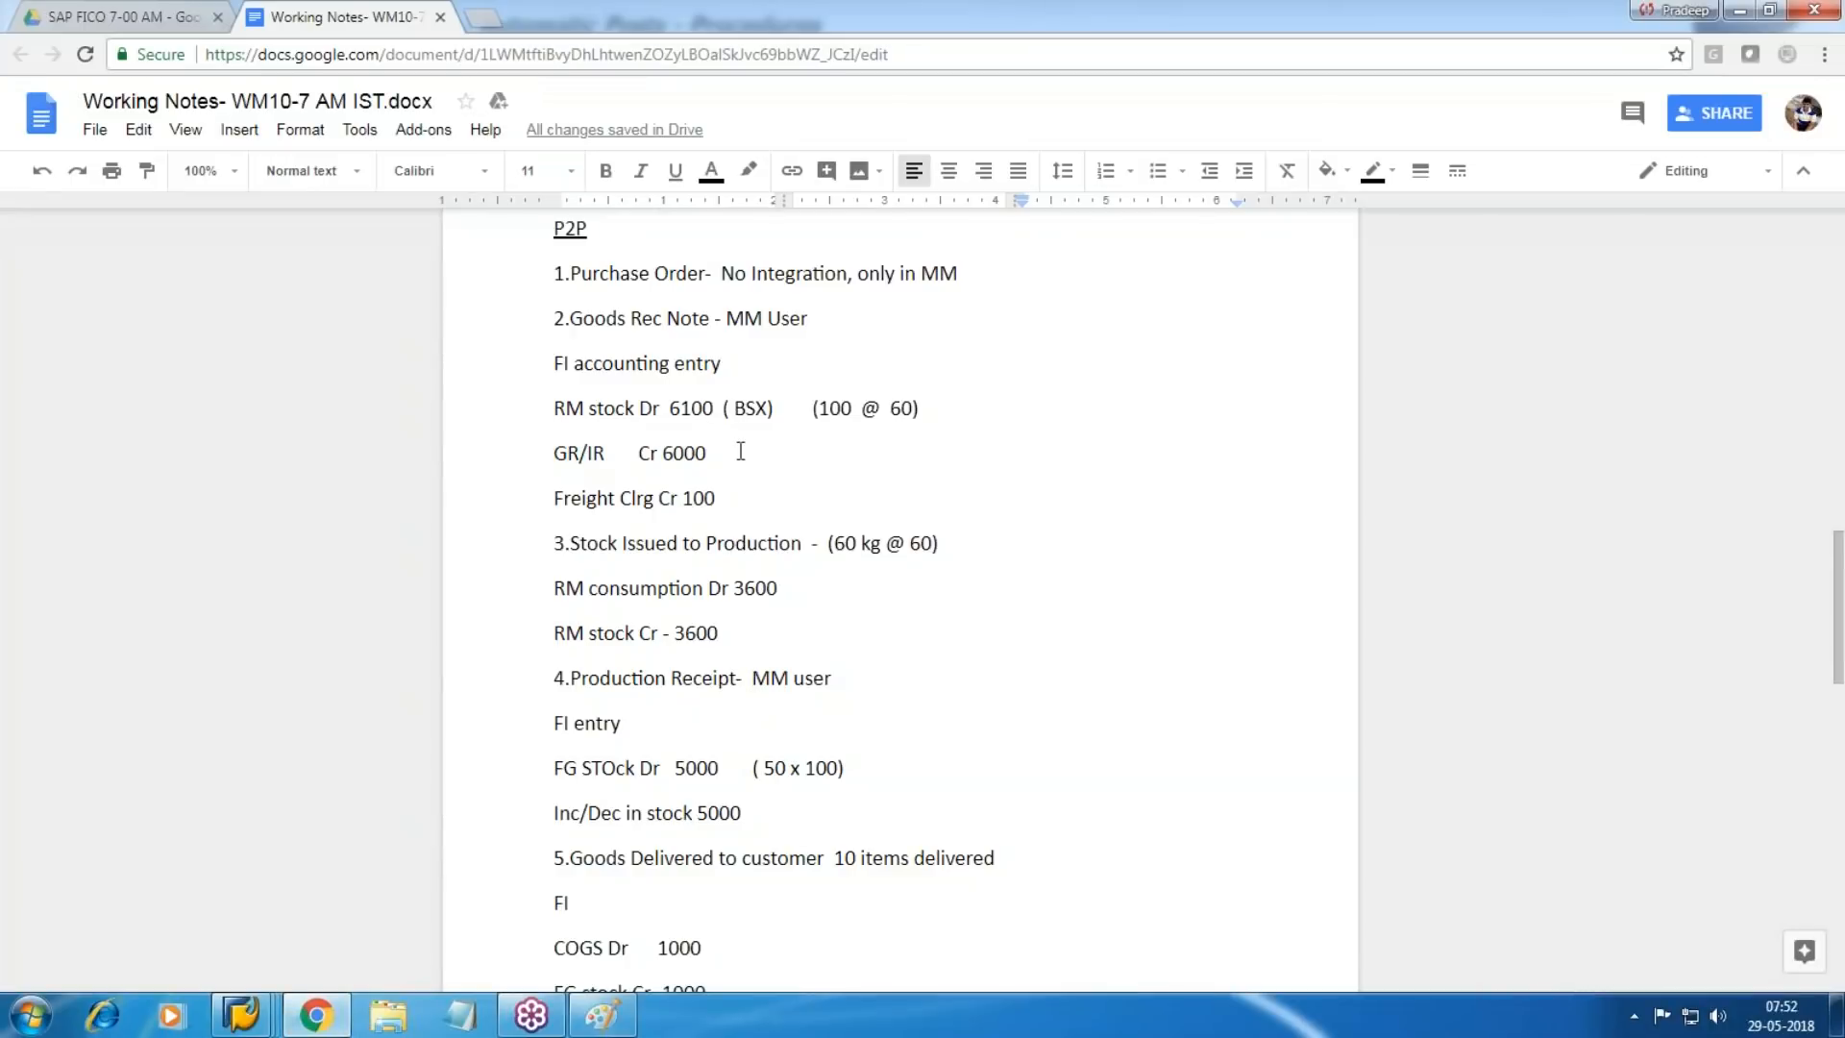
click(655, 497)
text(FR)
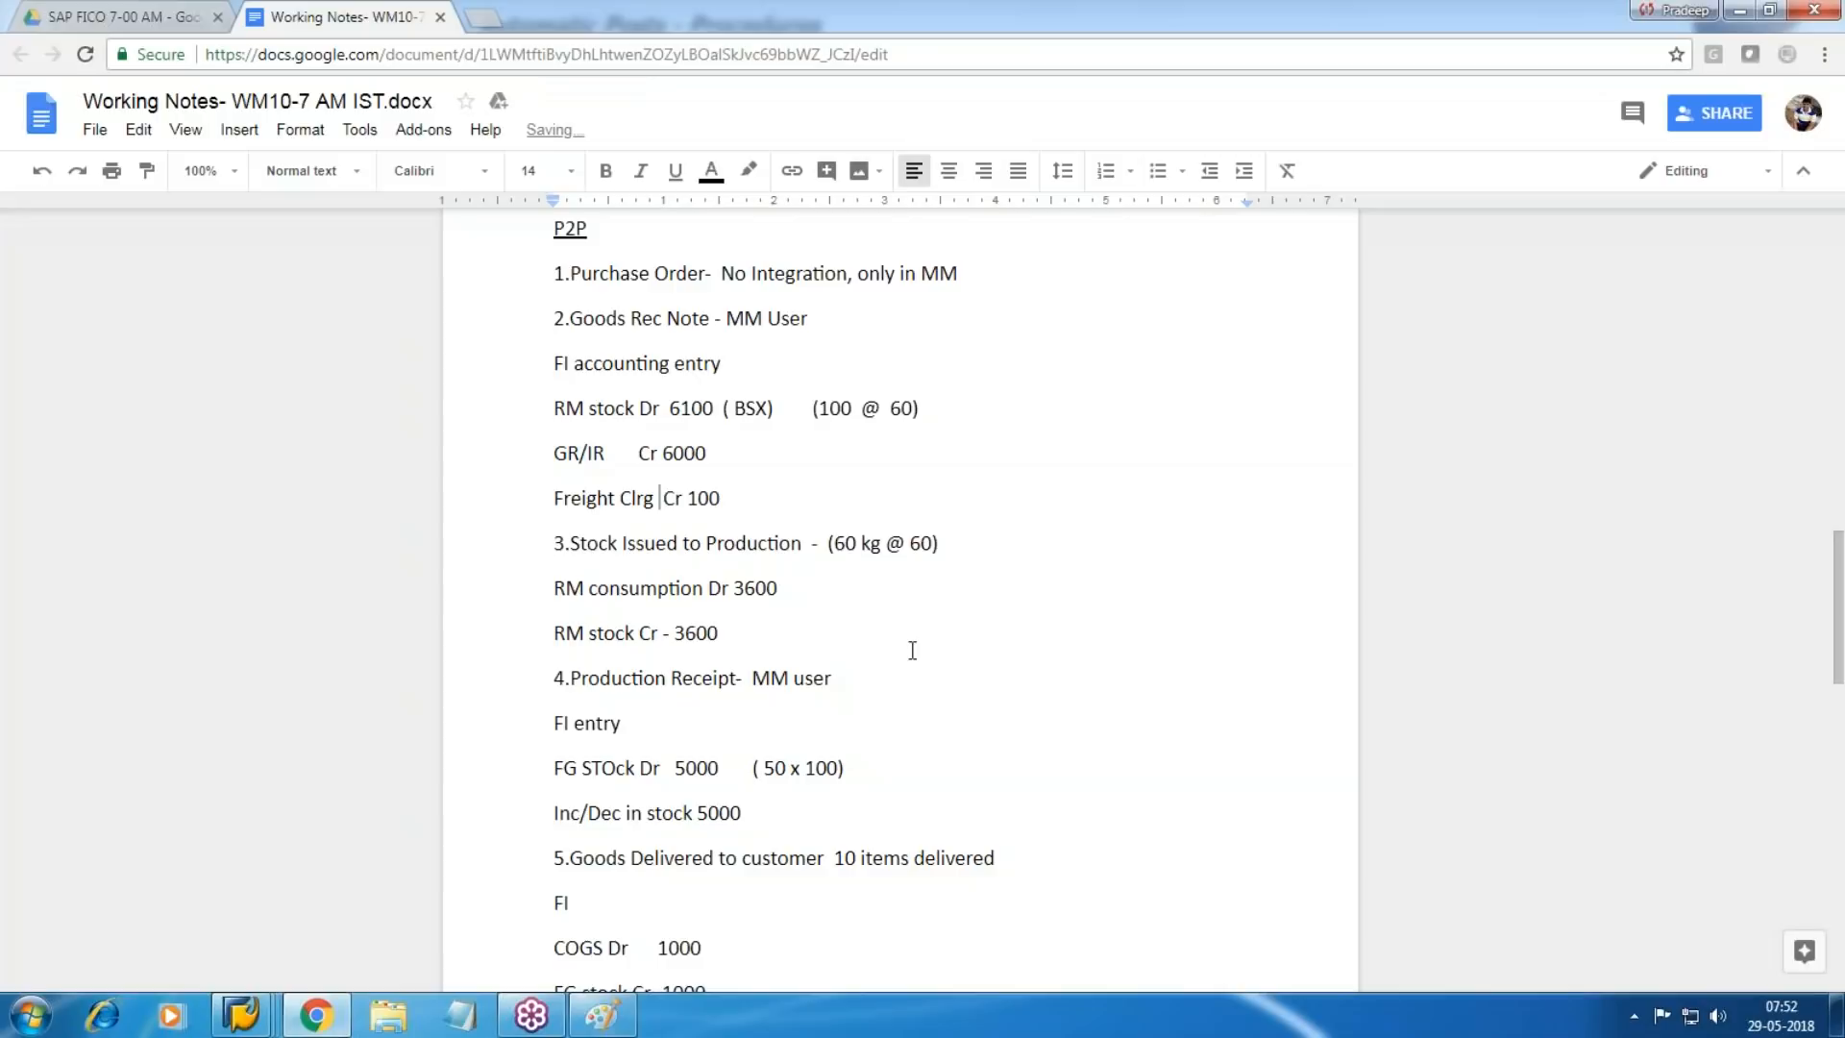
text(1))
key(Left)
key(Left)
key(Left)
key(Left)
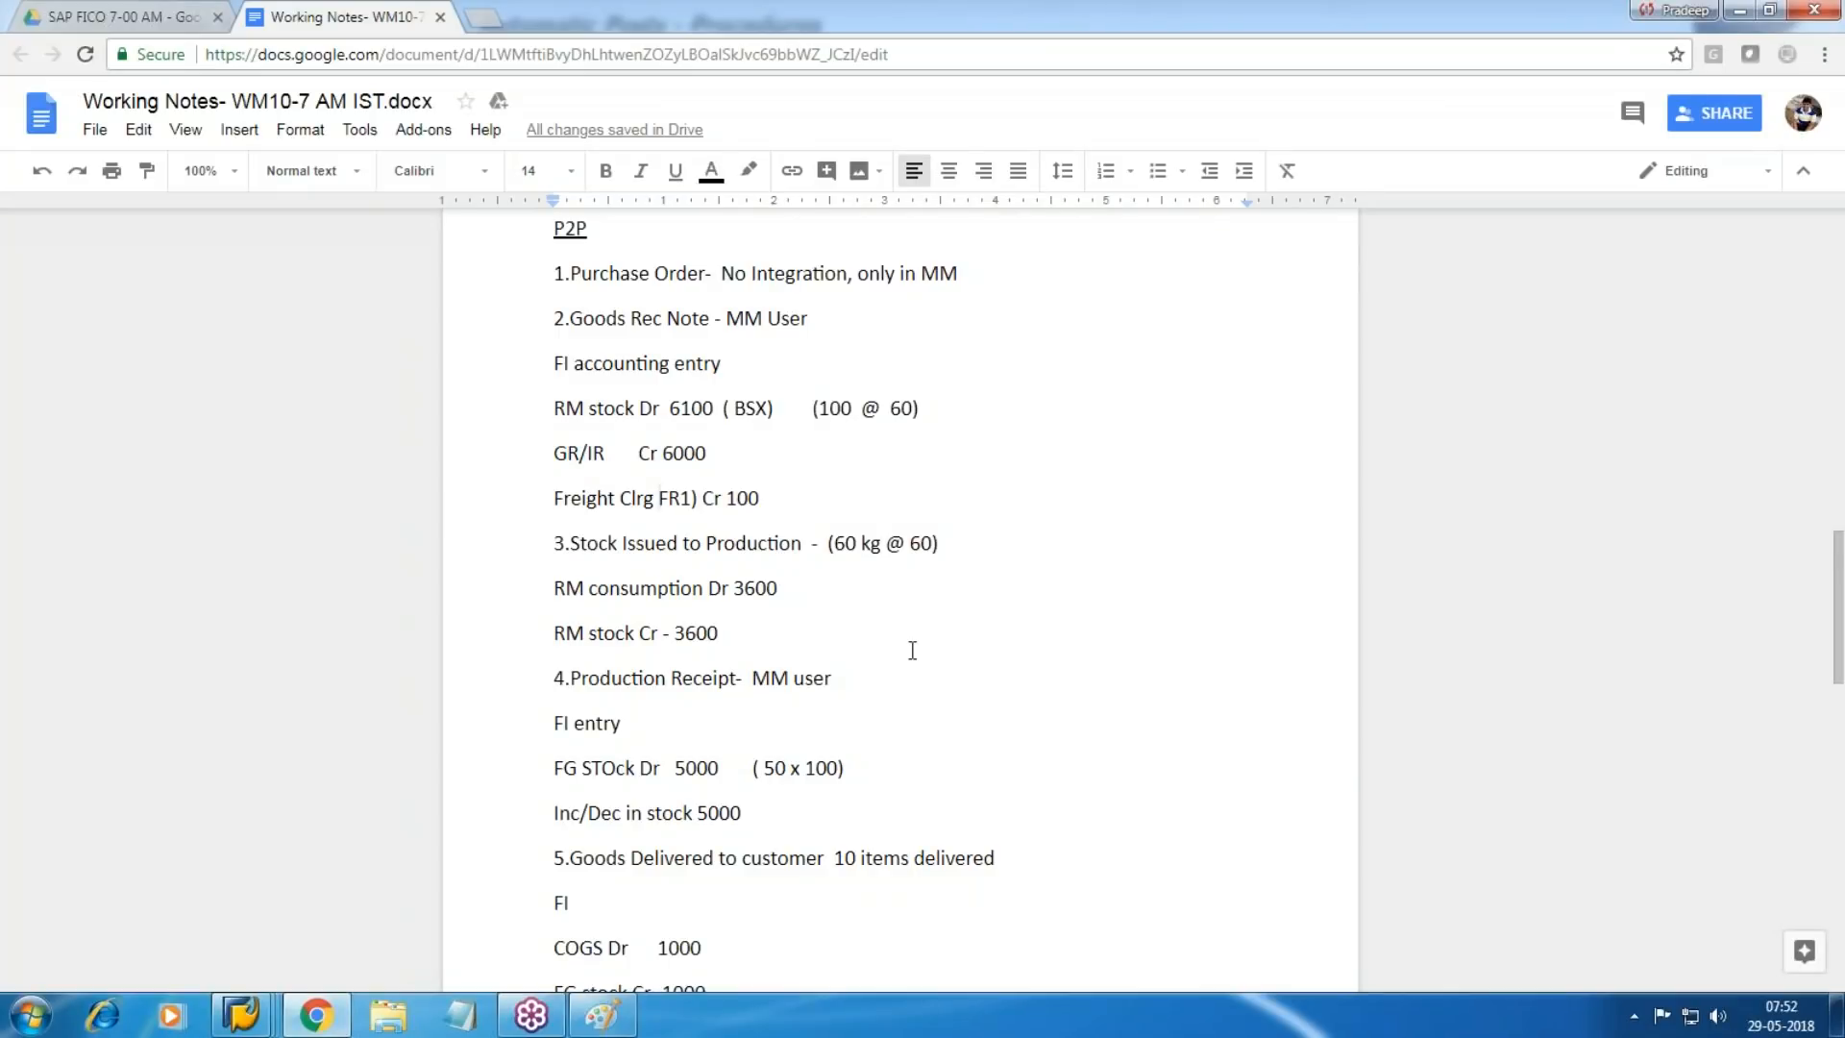
text(()
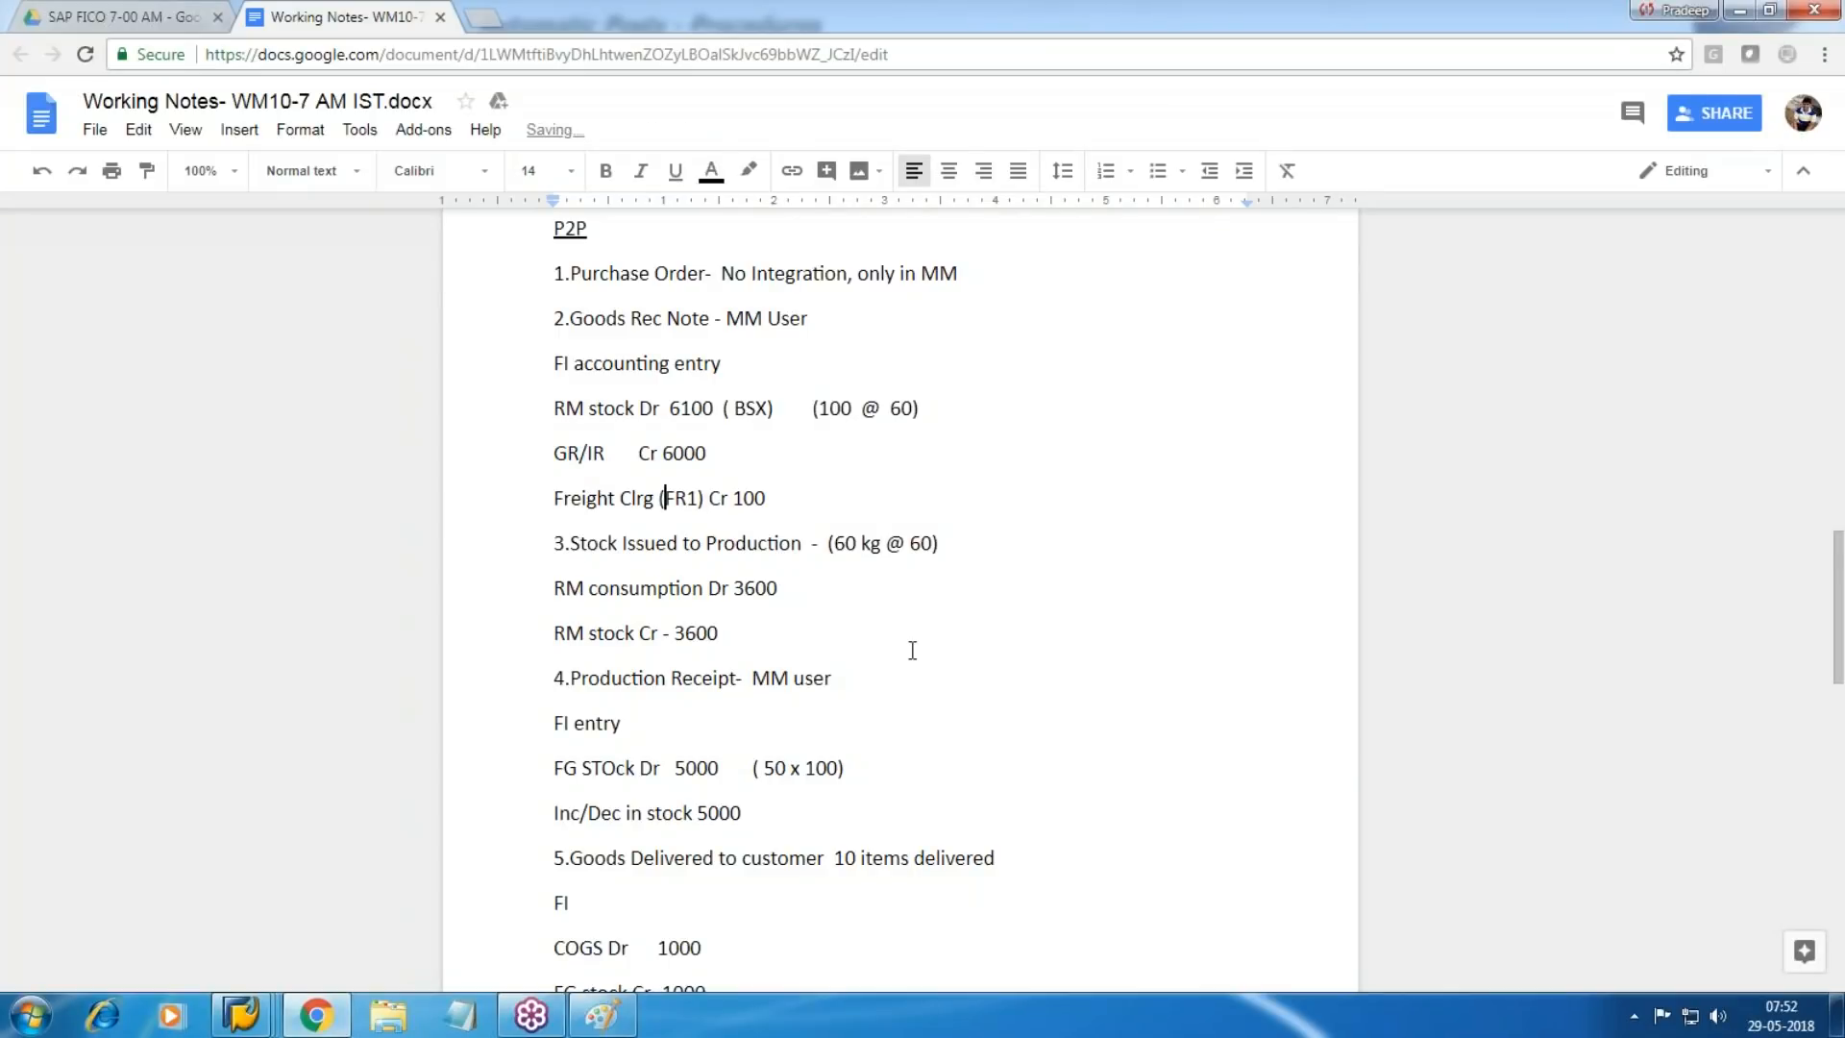
Add "( WRX)" after GR/IR in the goods receipt accounting entry of the P2P notes.
click(623, 461)
text(( WRX)
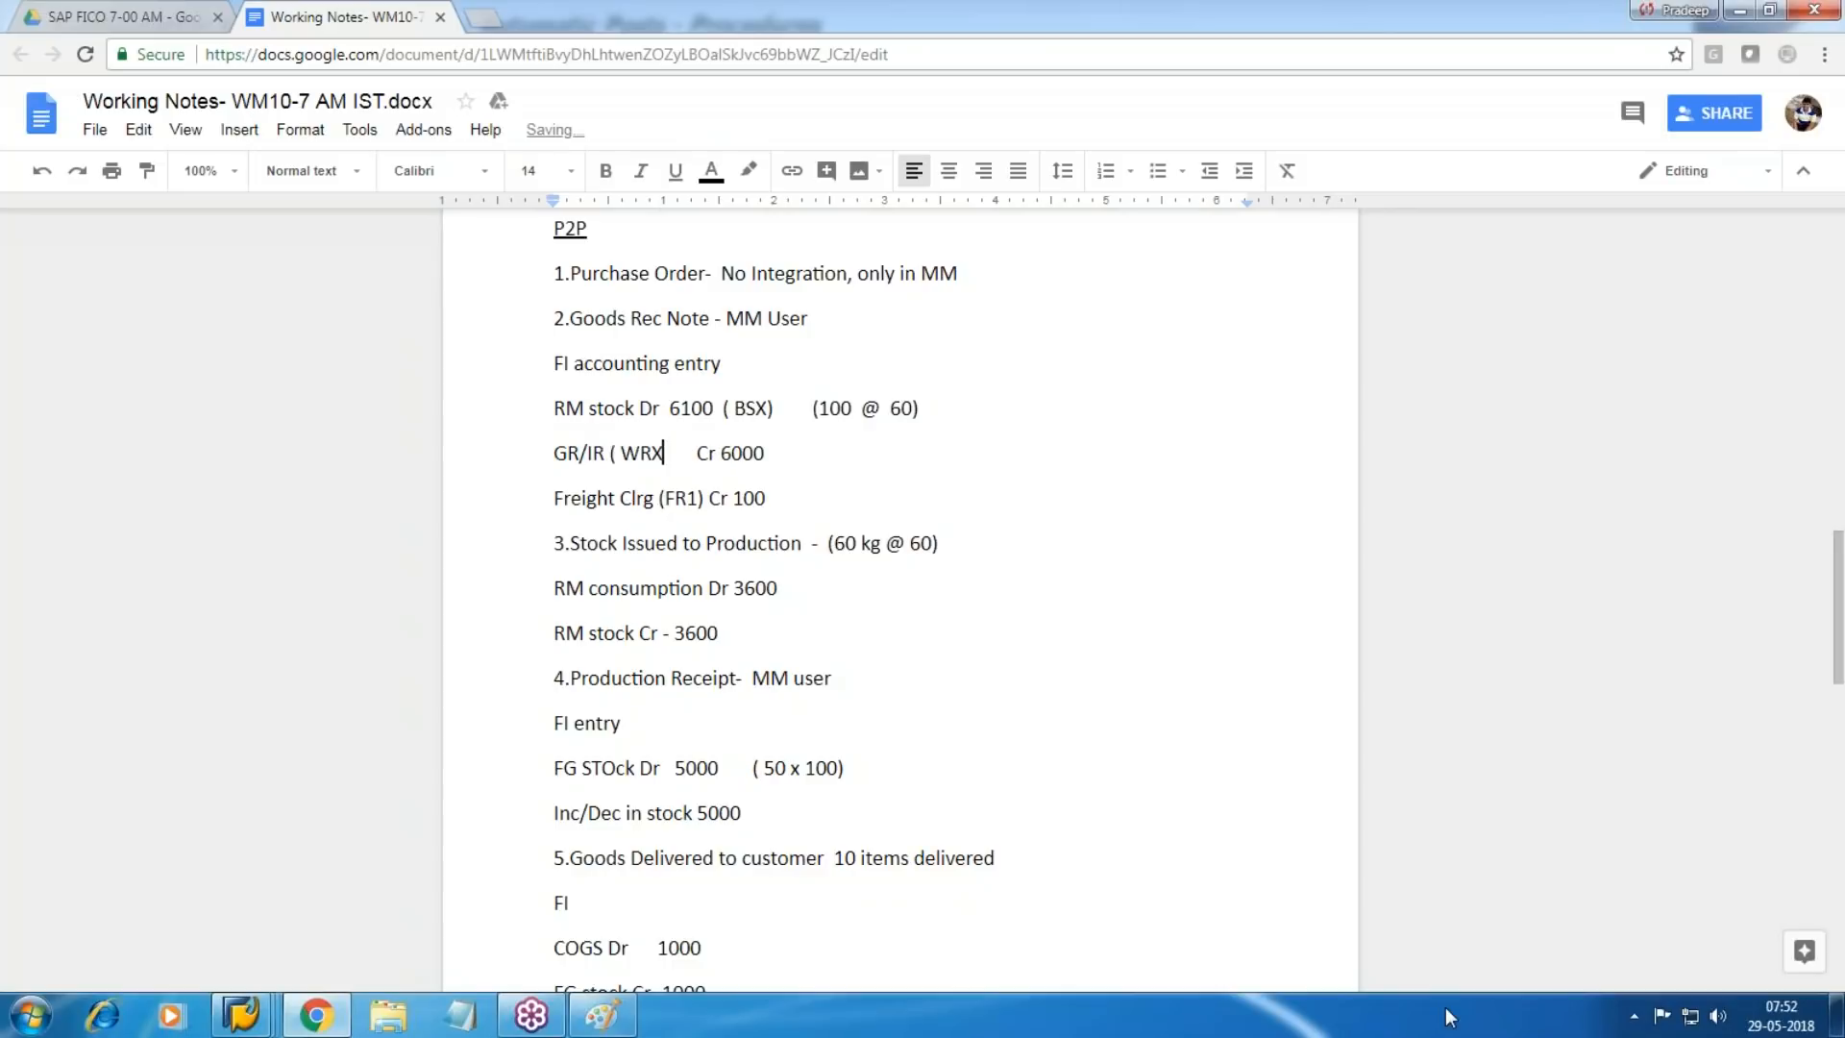
text())
Return to SAP, open GR/IR clearing account WRX in the procedures list, and save its rules with valuation modifier and valuation class.
key(alt+Tab)
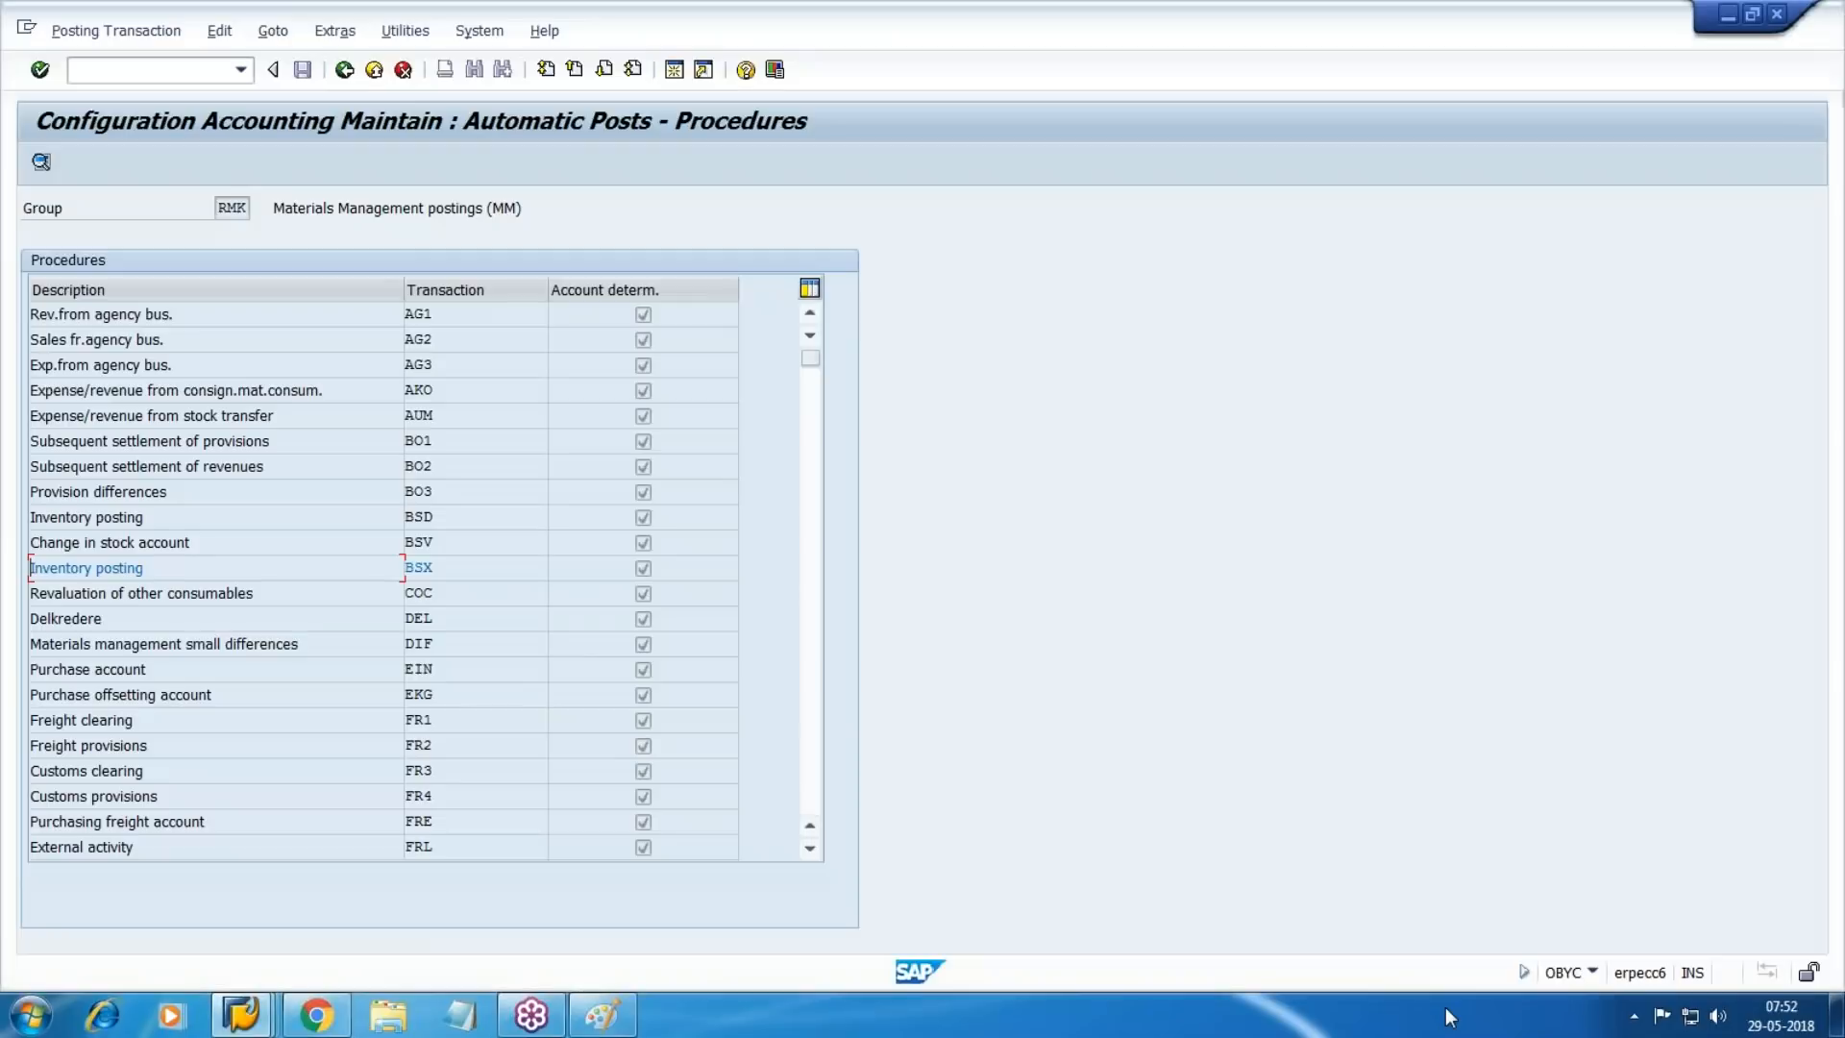
scroll(519, 762, down, 4)
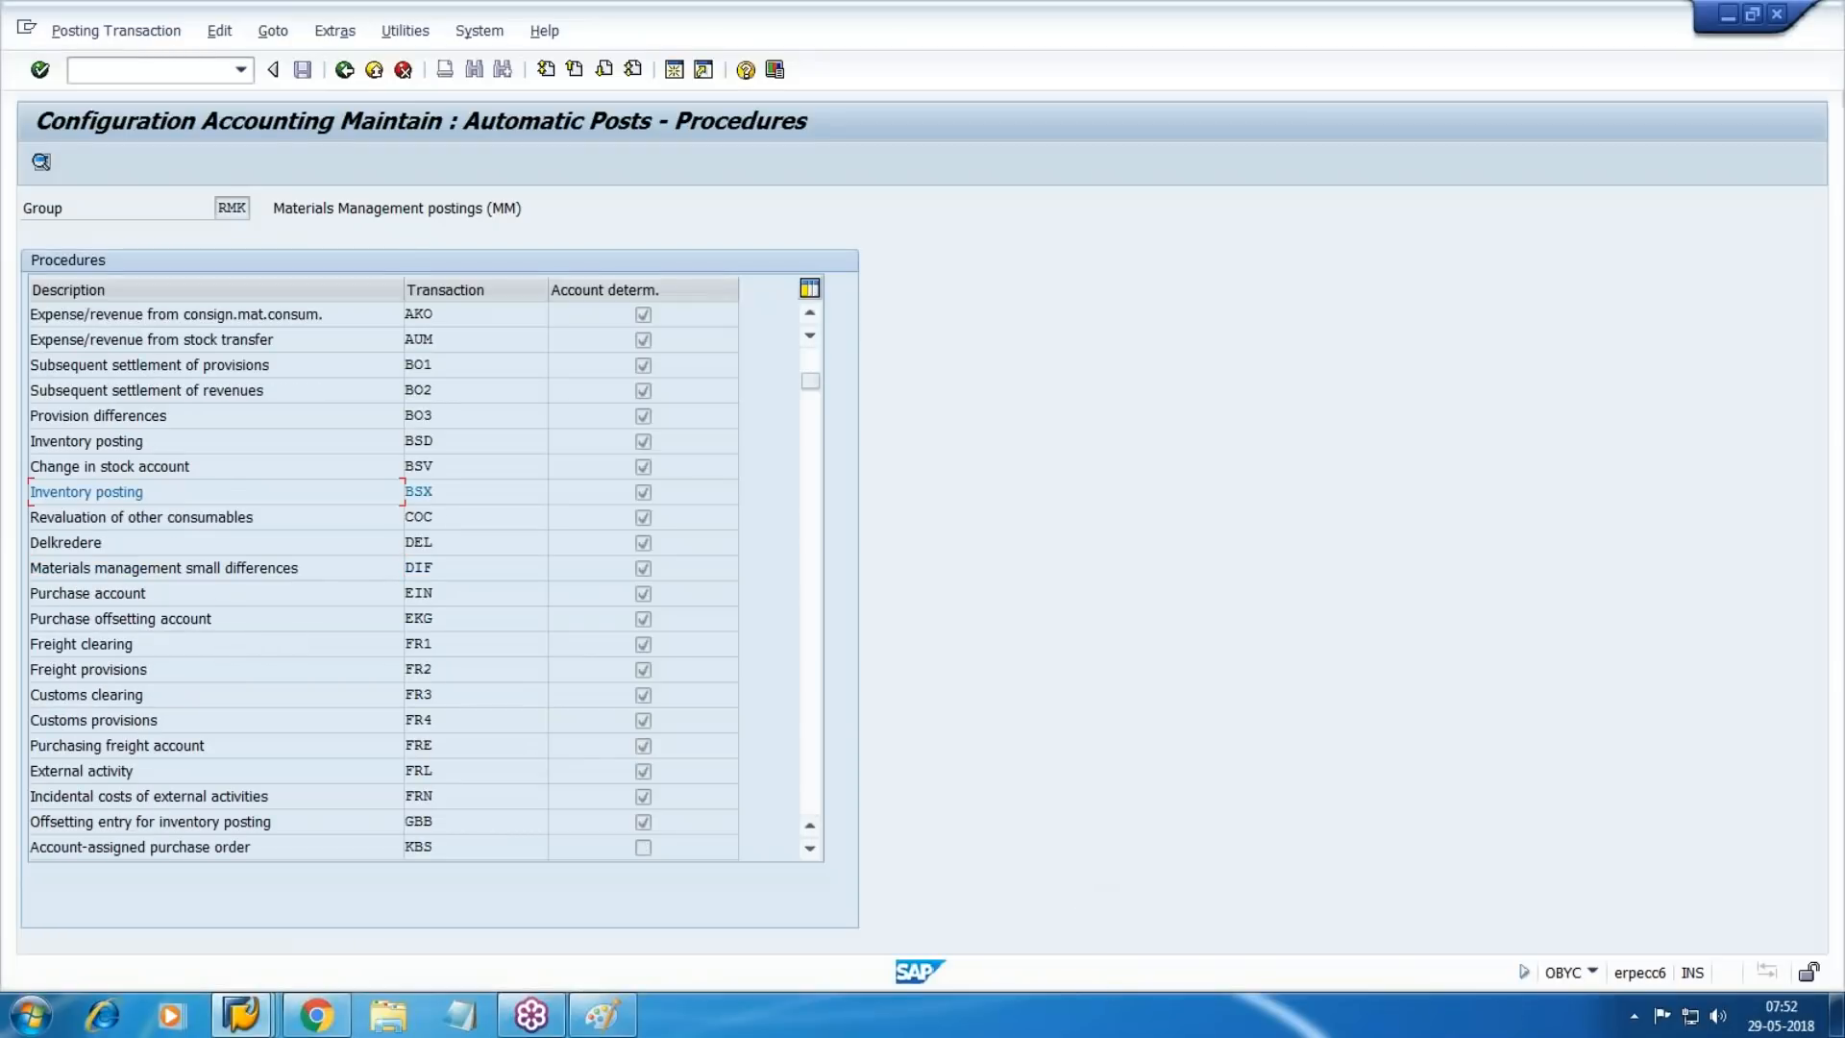
scroll(183, 797, down, 6)
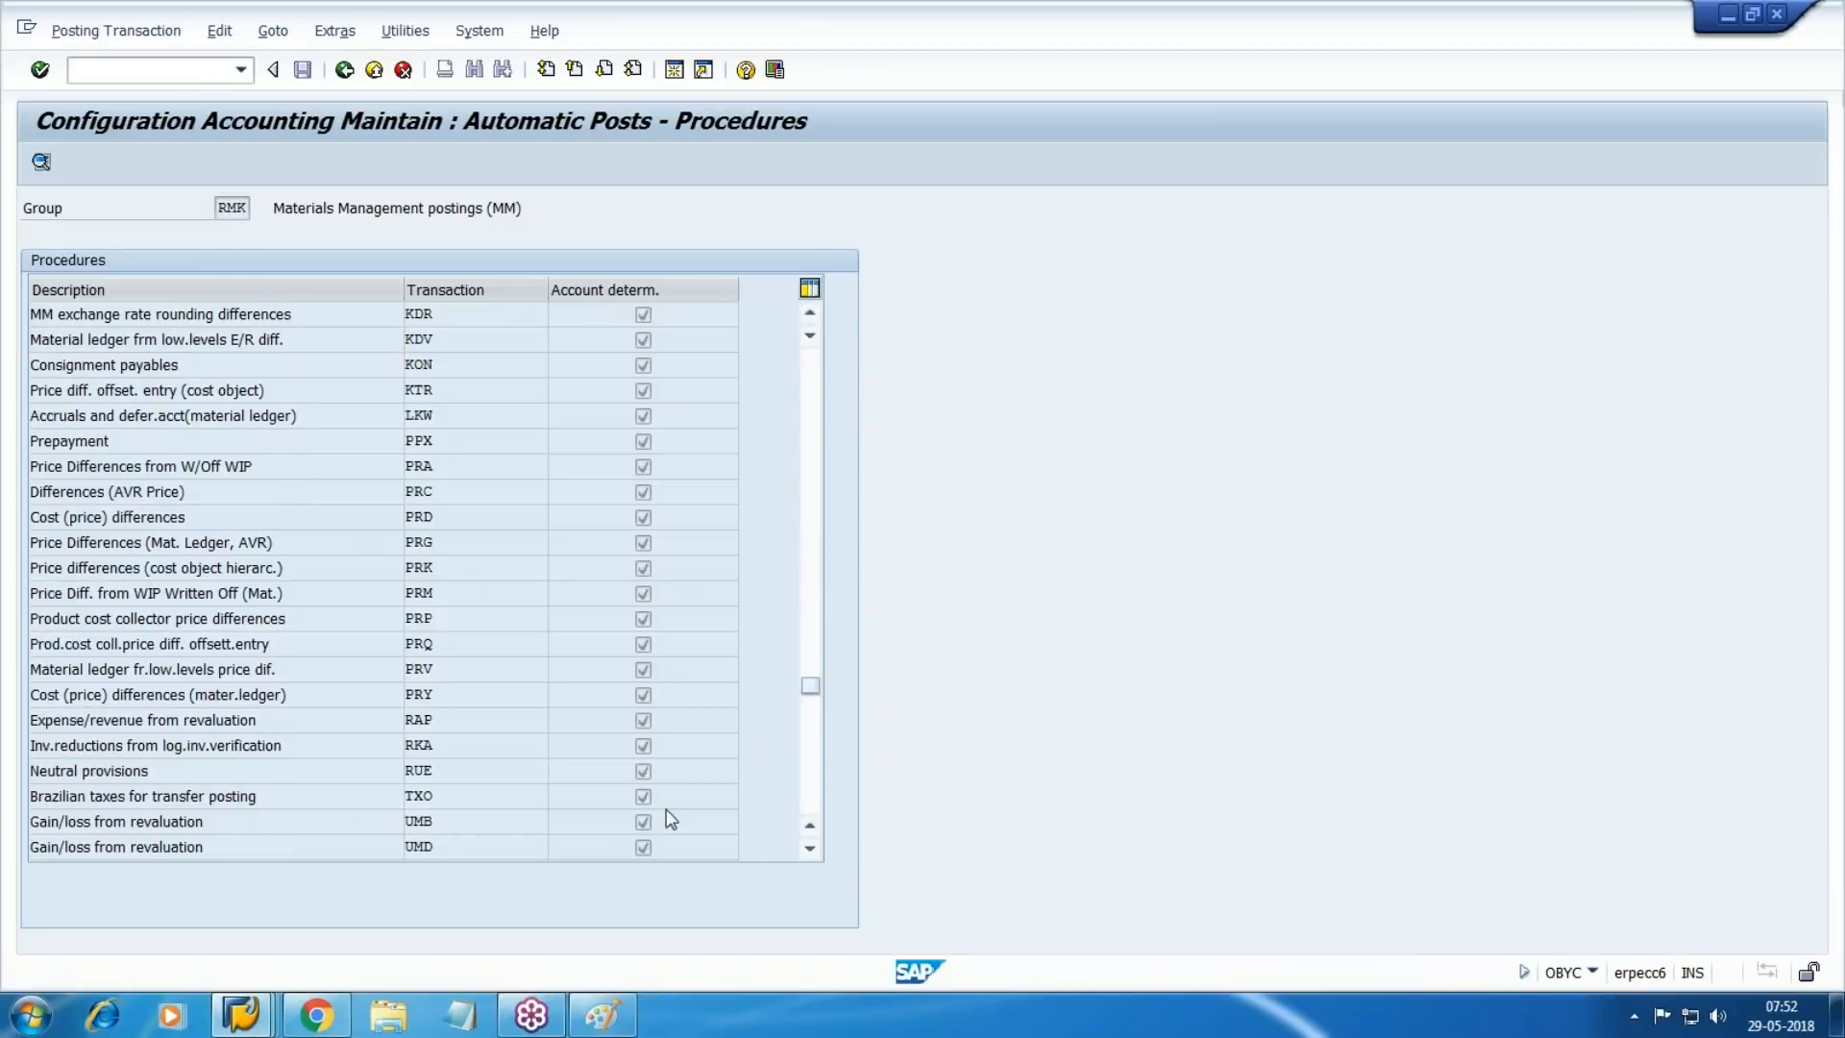
scroll(465, 766, down, 5)
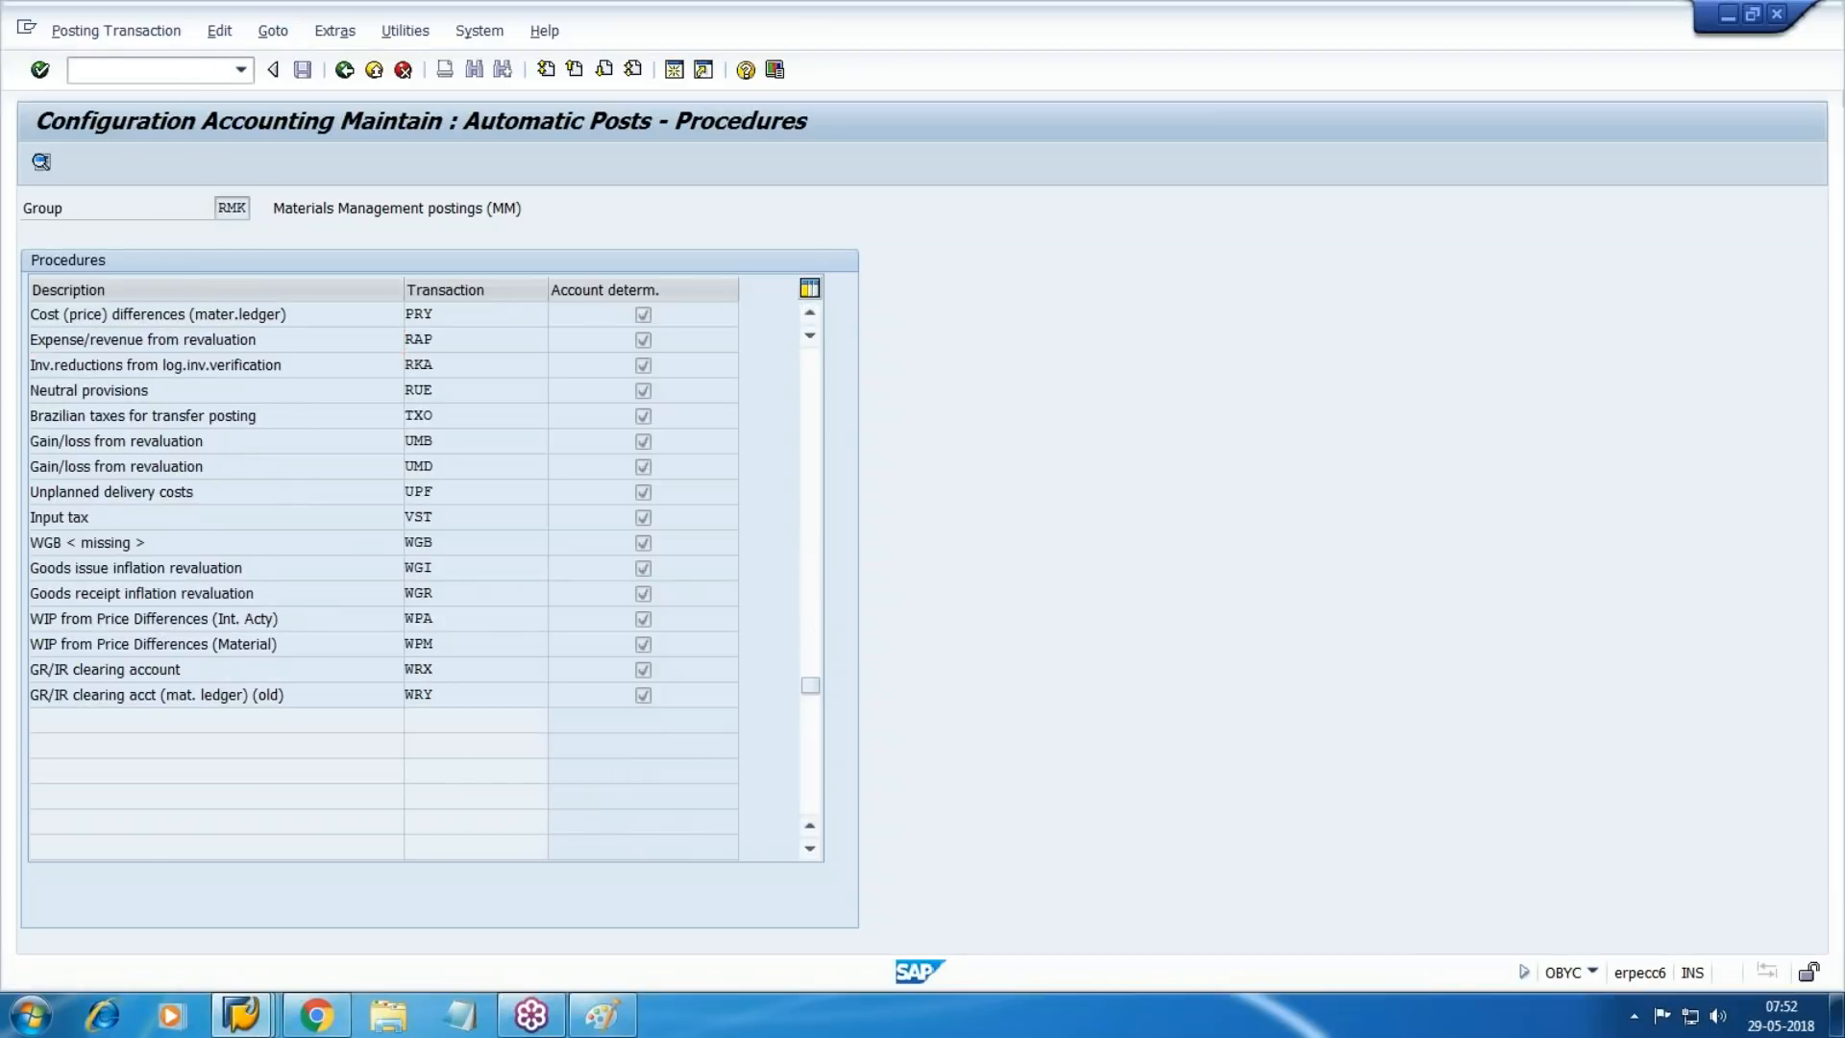
double_click(425, 669)
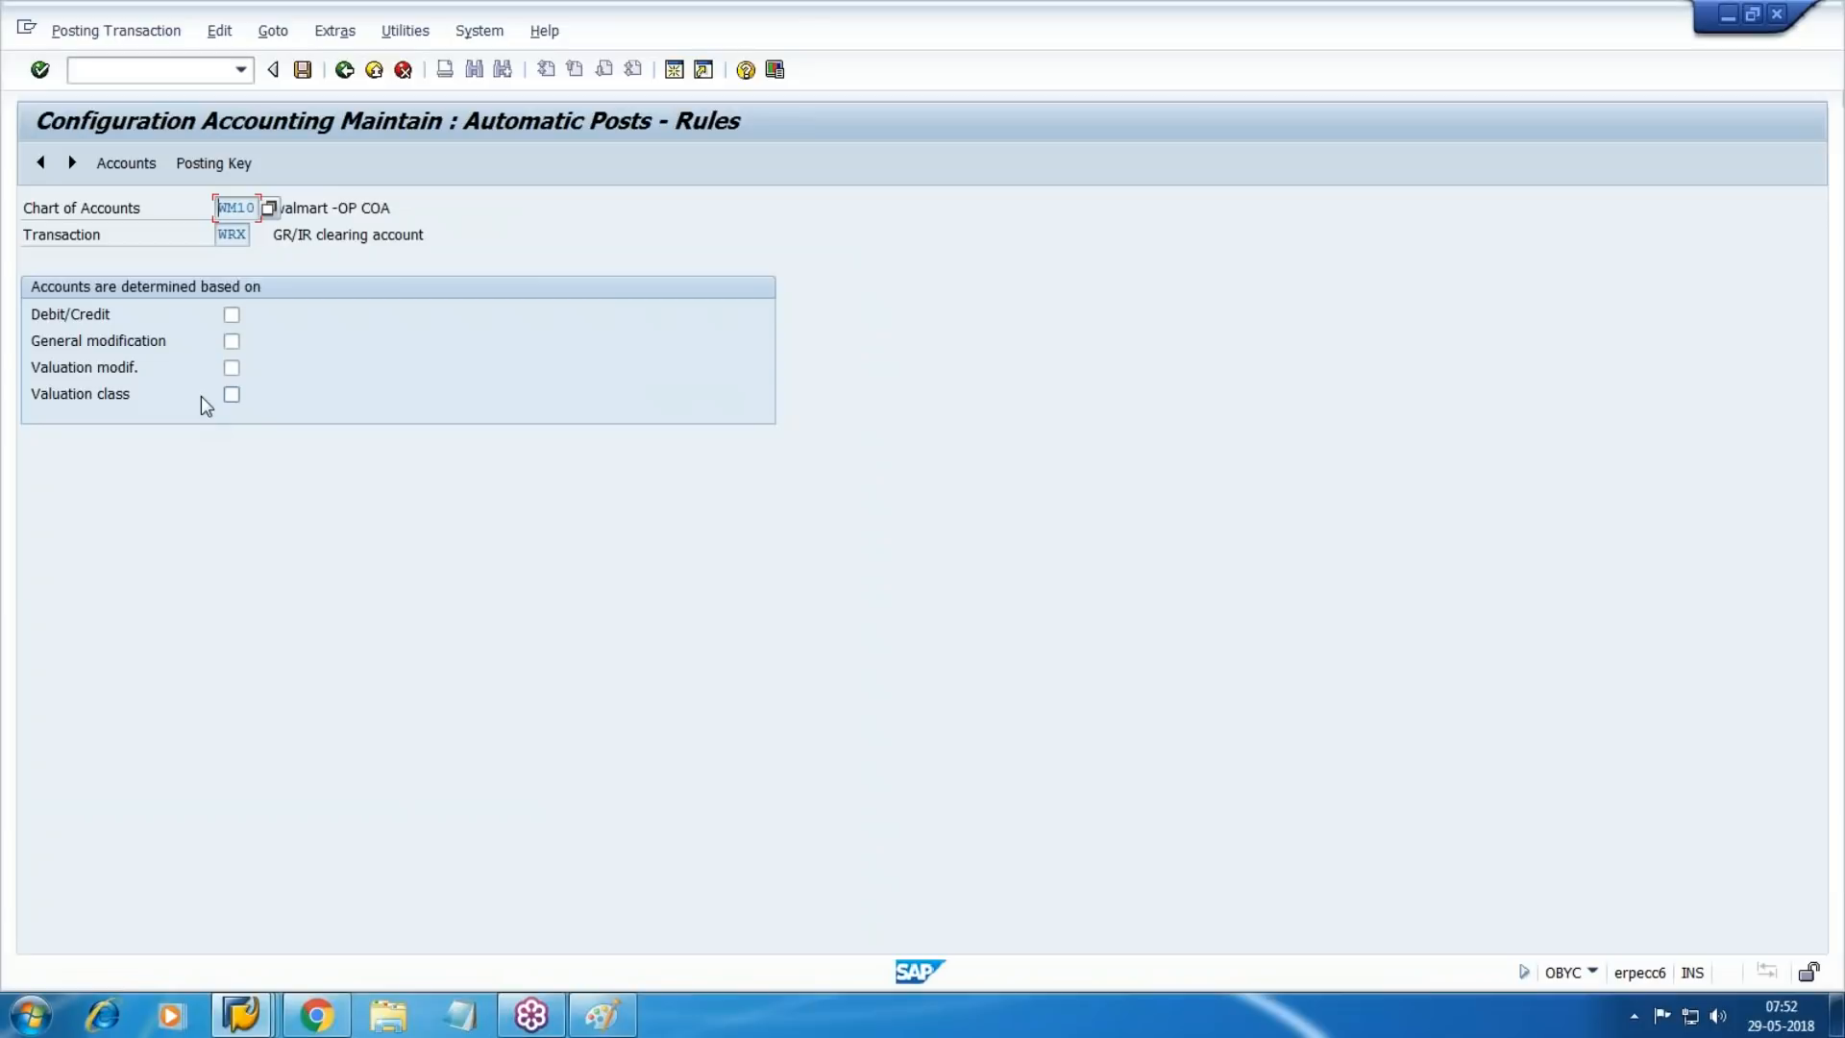
click(231, 397)
click(234, 374)
click(302, 69)
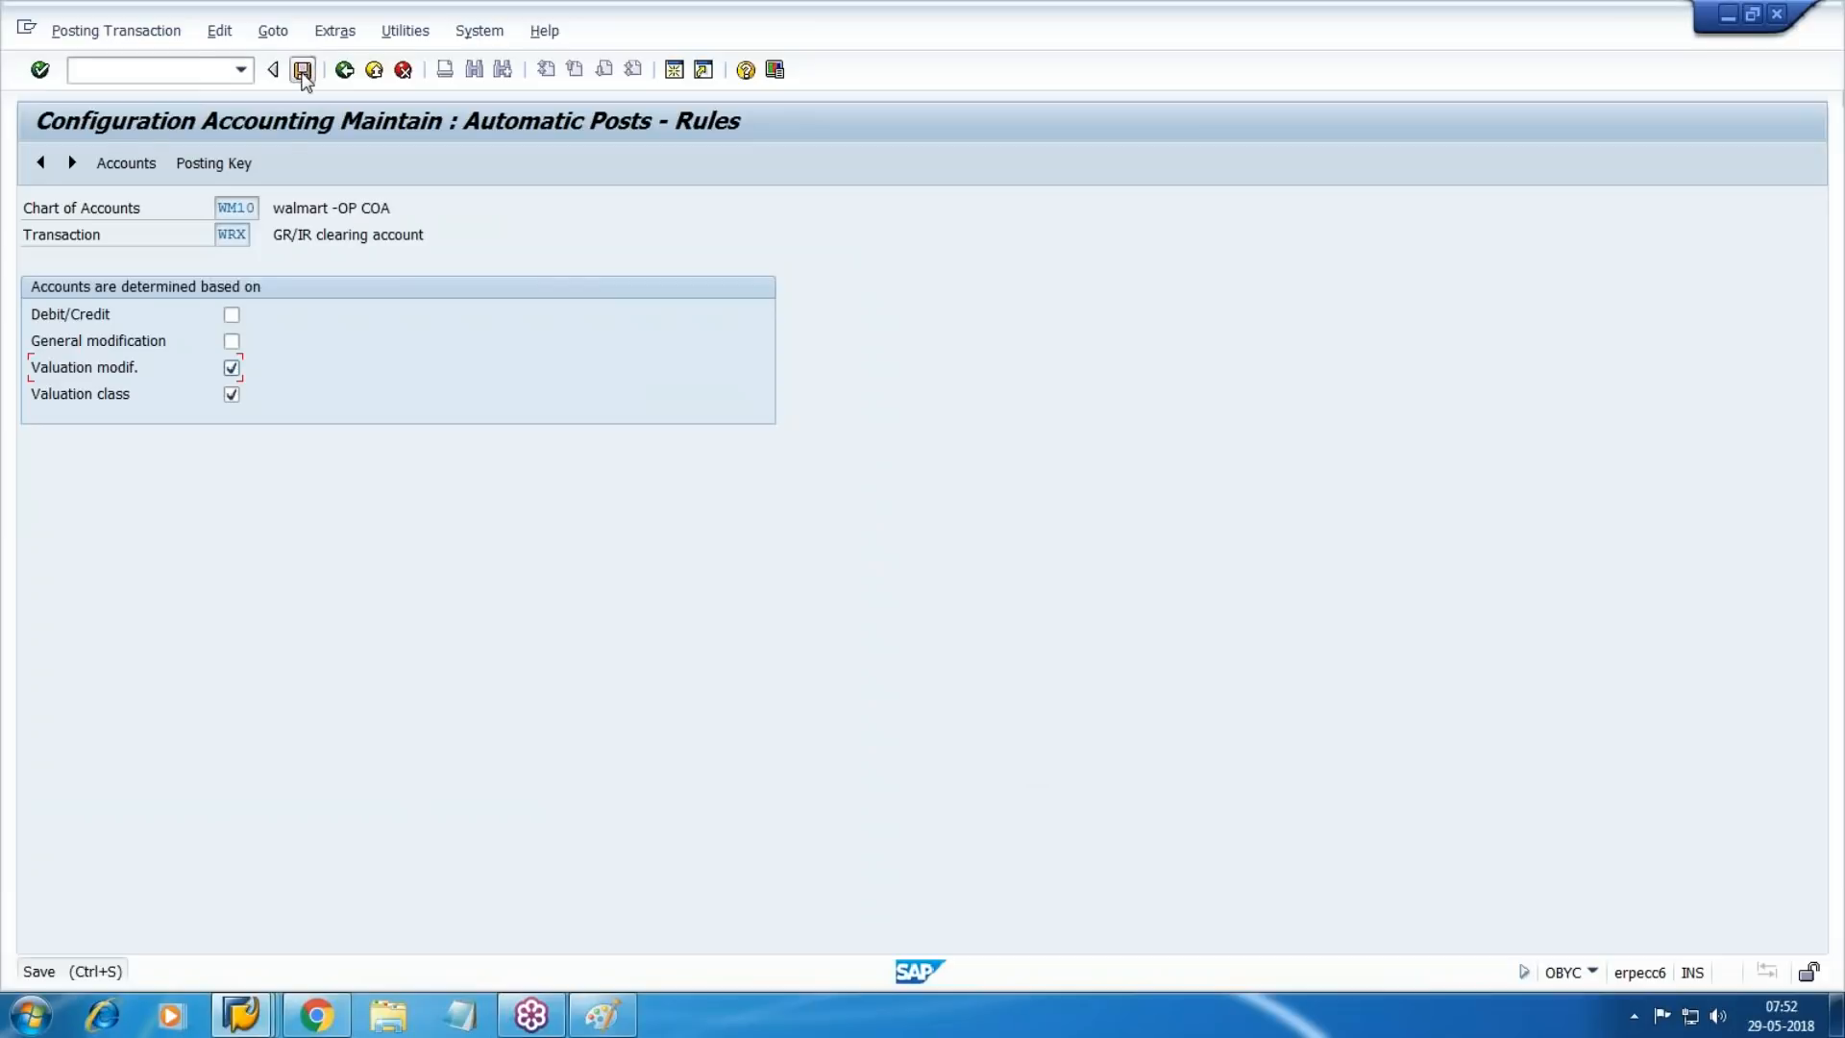
Enter valuation modifier X with valuation class WM1 in the first WRX account assignment row.
text(X)
key(Tab)
text(WM1)
key(Tab)
Look up the GR/IR account under Current Liability in FS00, assign account 3501 to the WRX row, and save.
key(alt+Tab)
key(alt+Tab)
mouse_move(241, 1013)
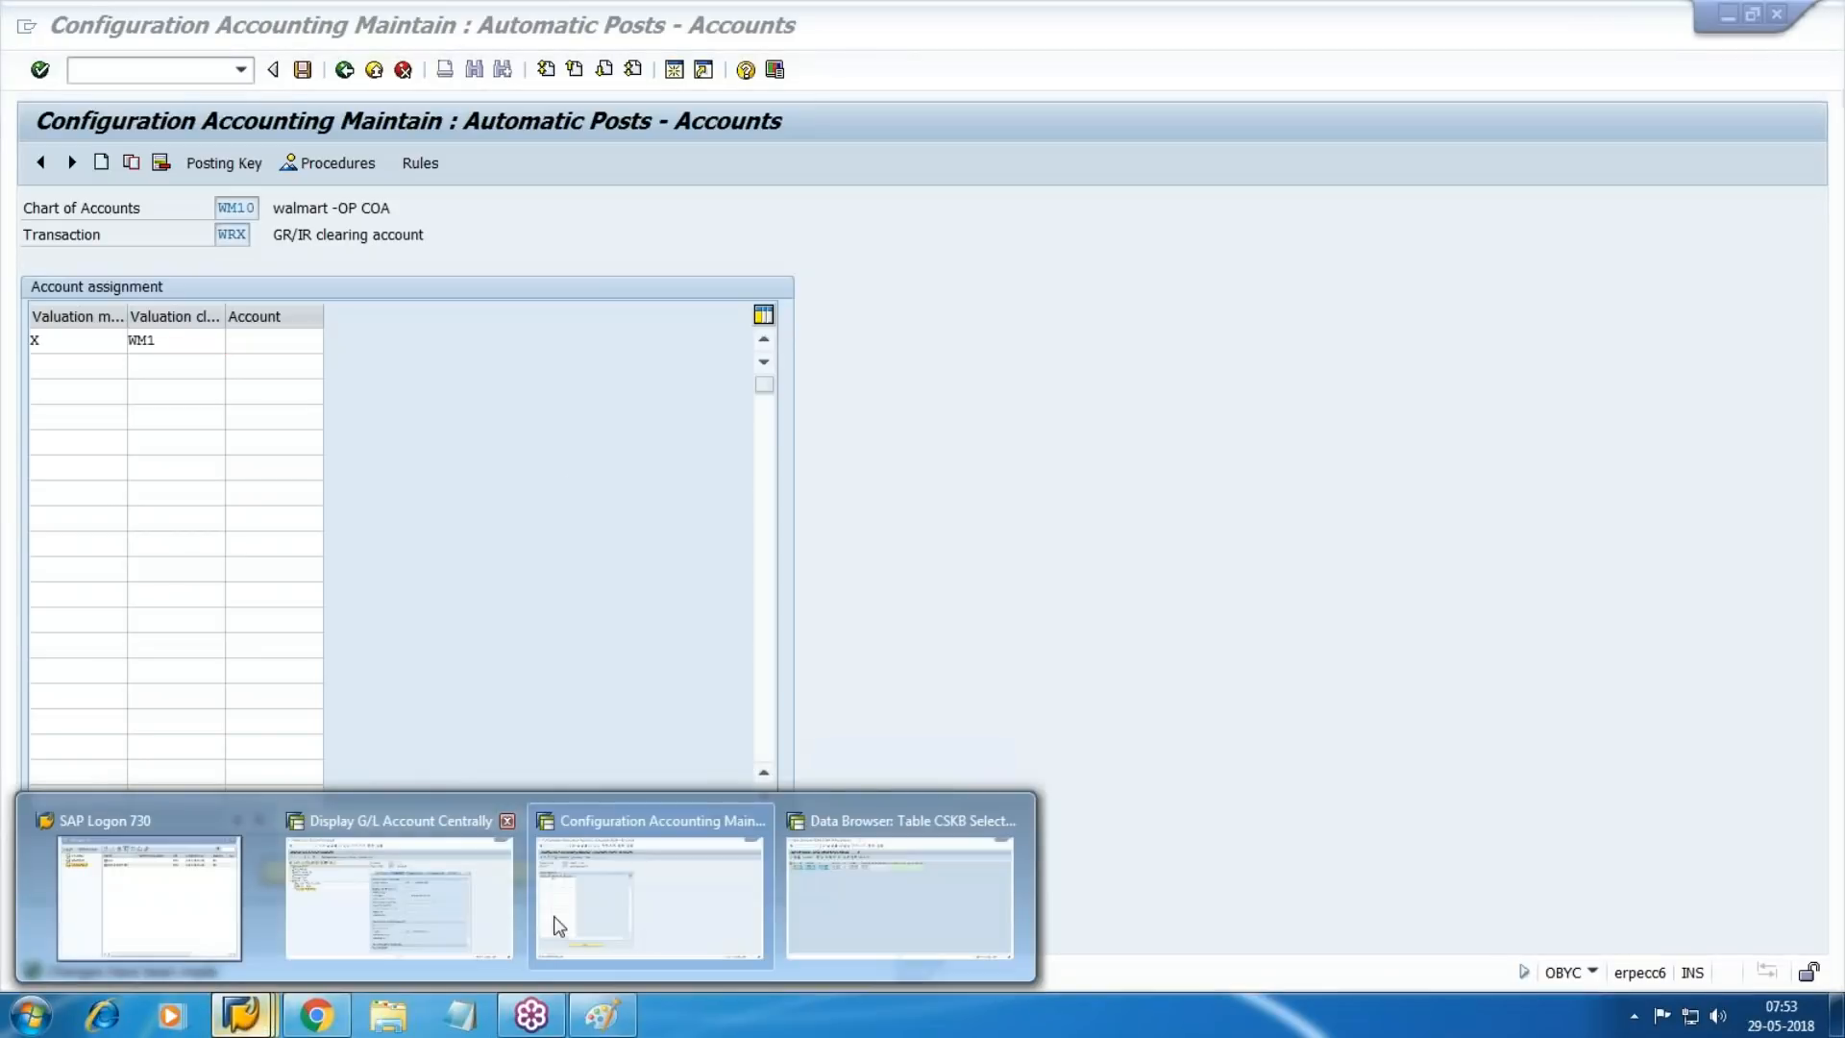
click(477, 908)
click(184, 398)
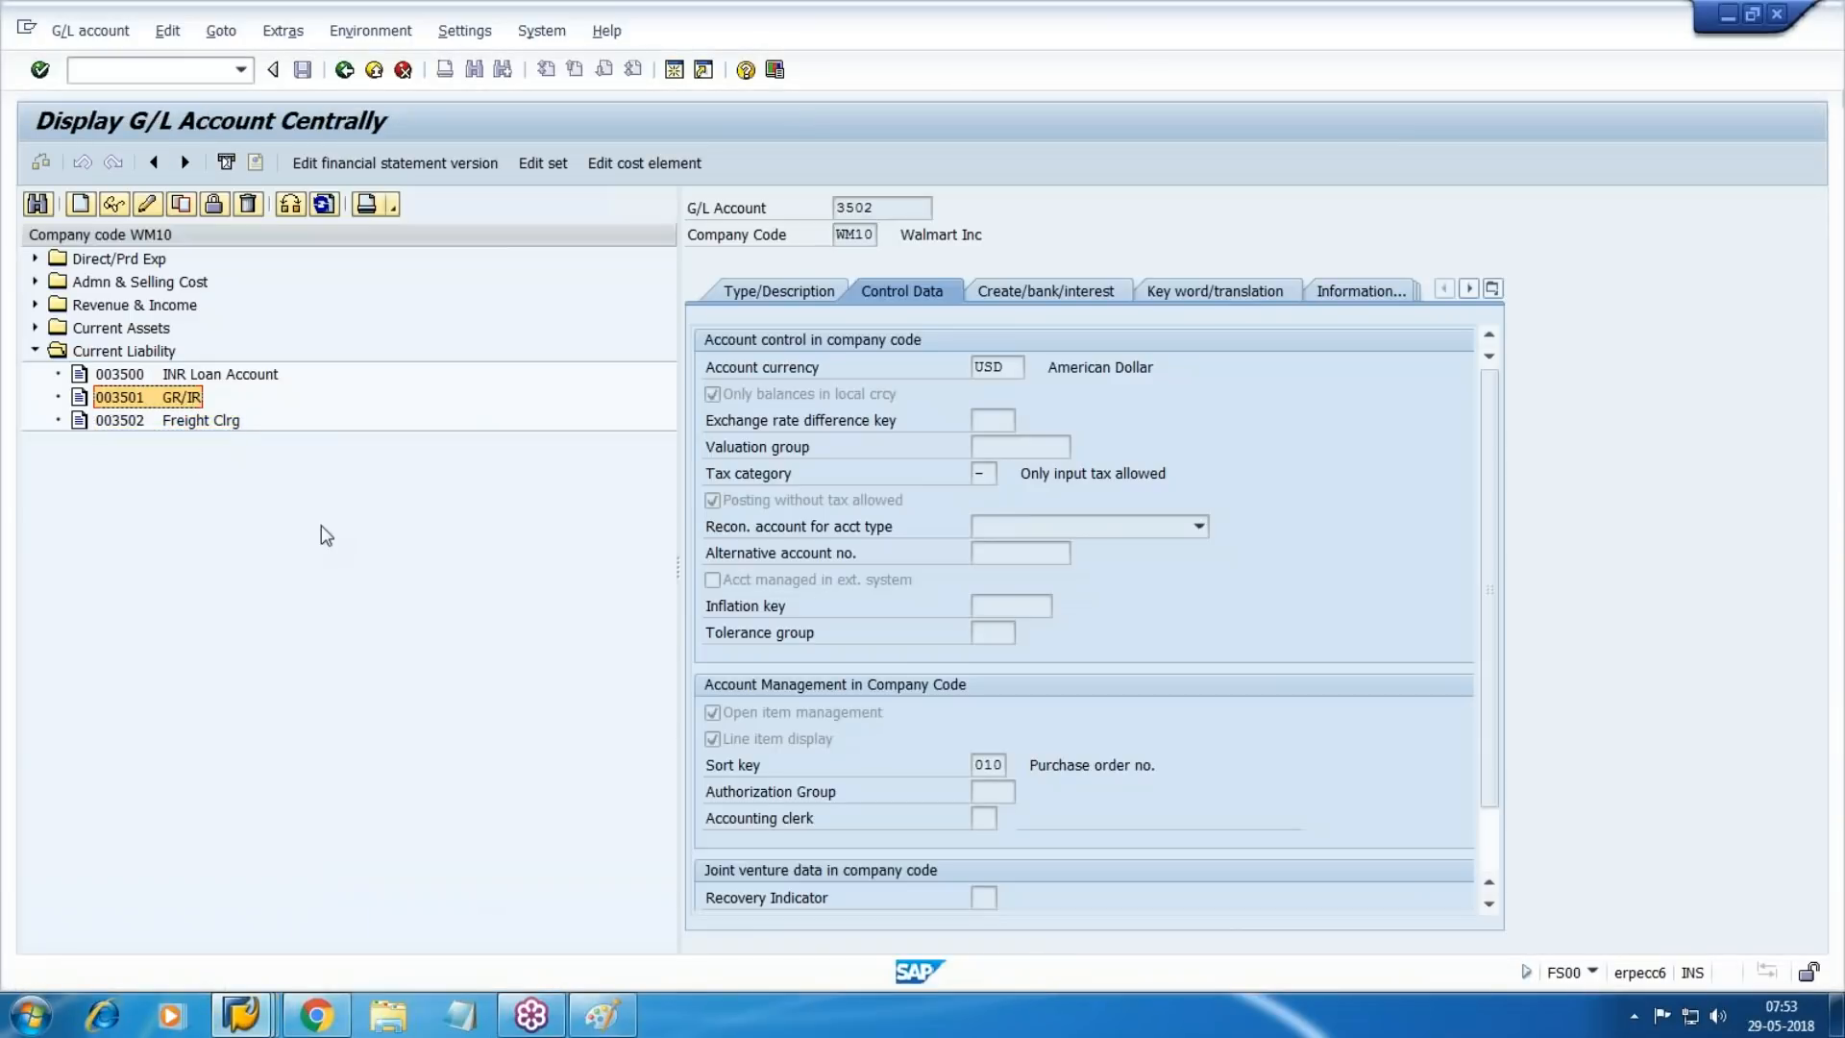
key(alt+Tab)
text(3501)
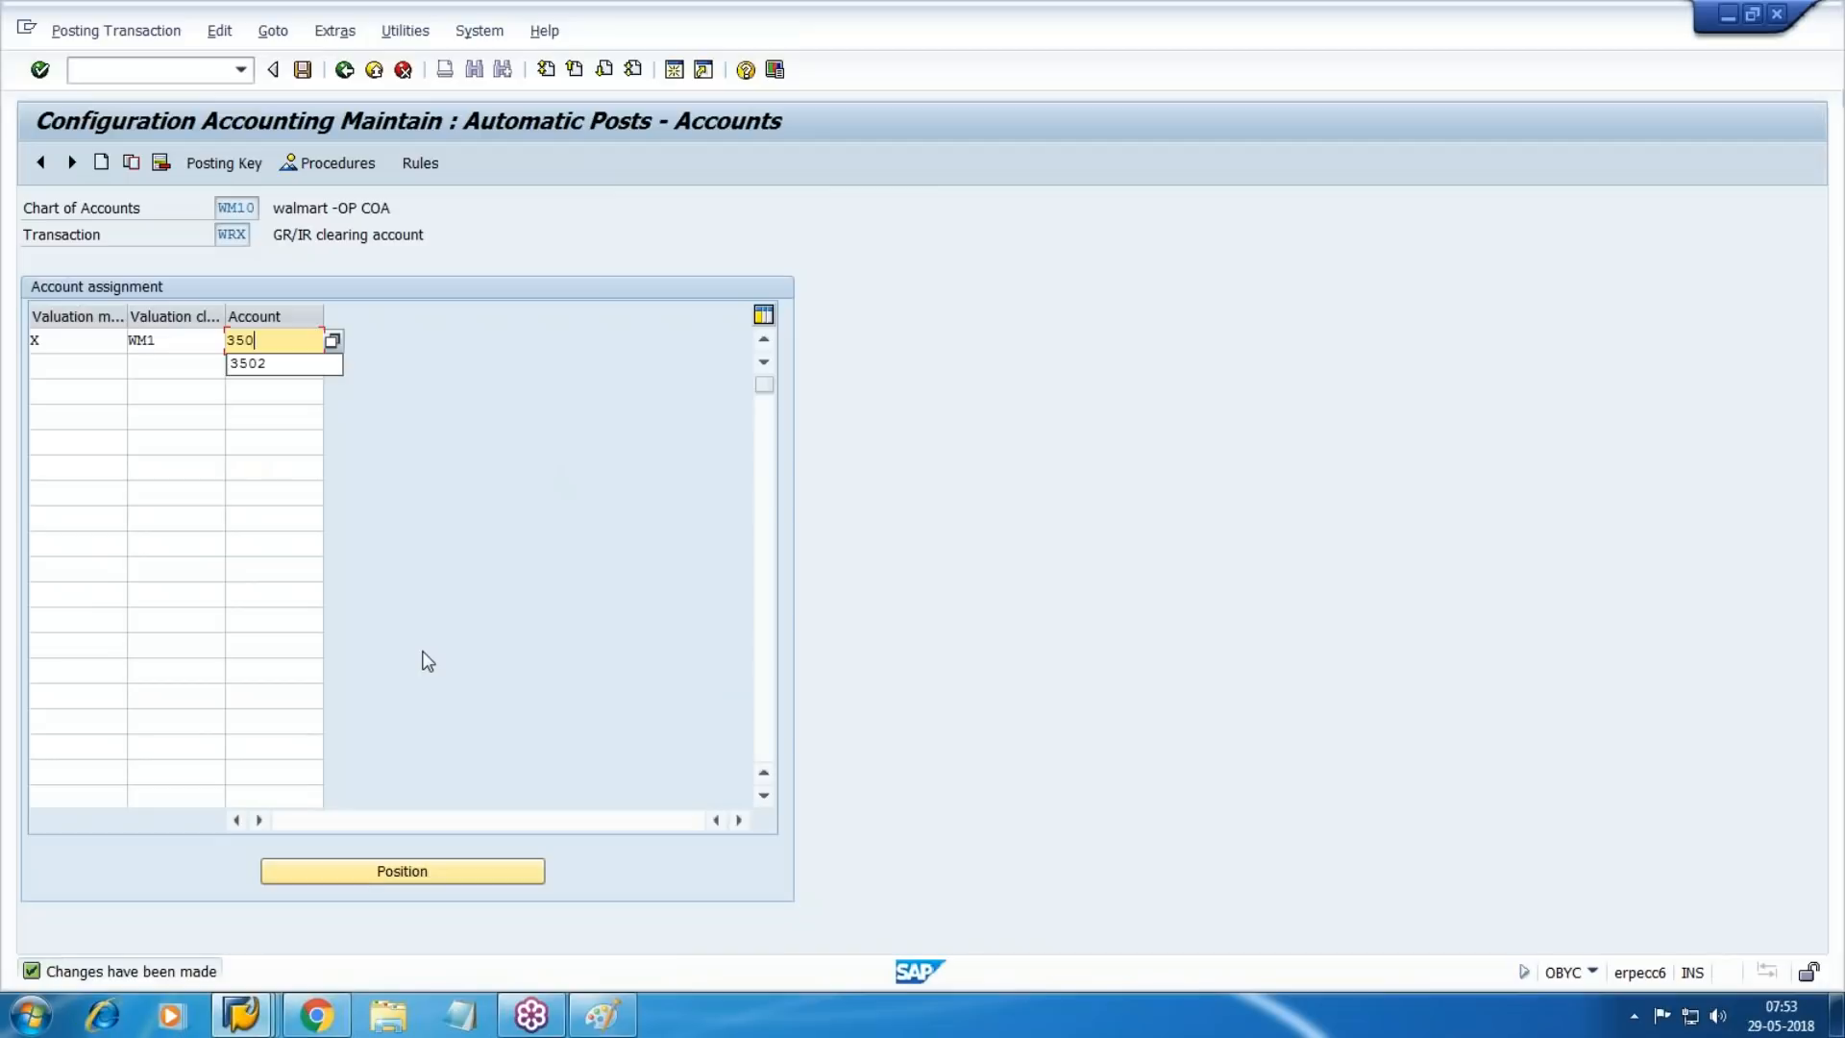
click(305, 69)
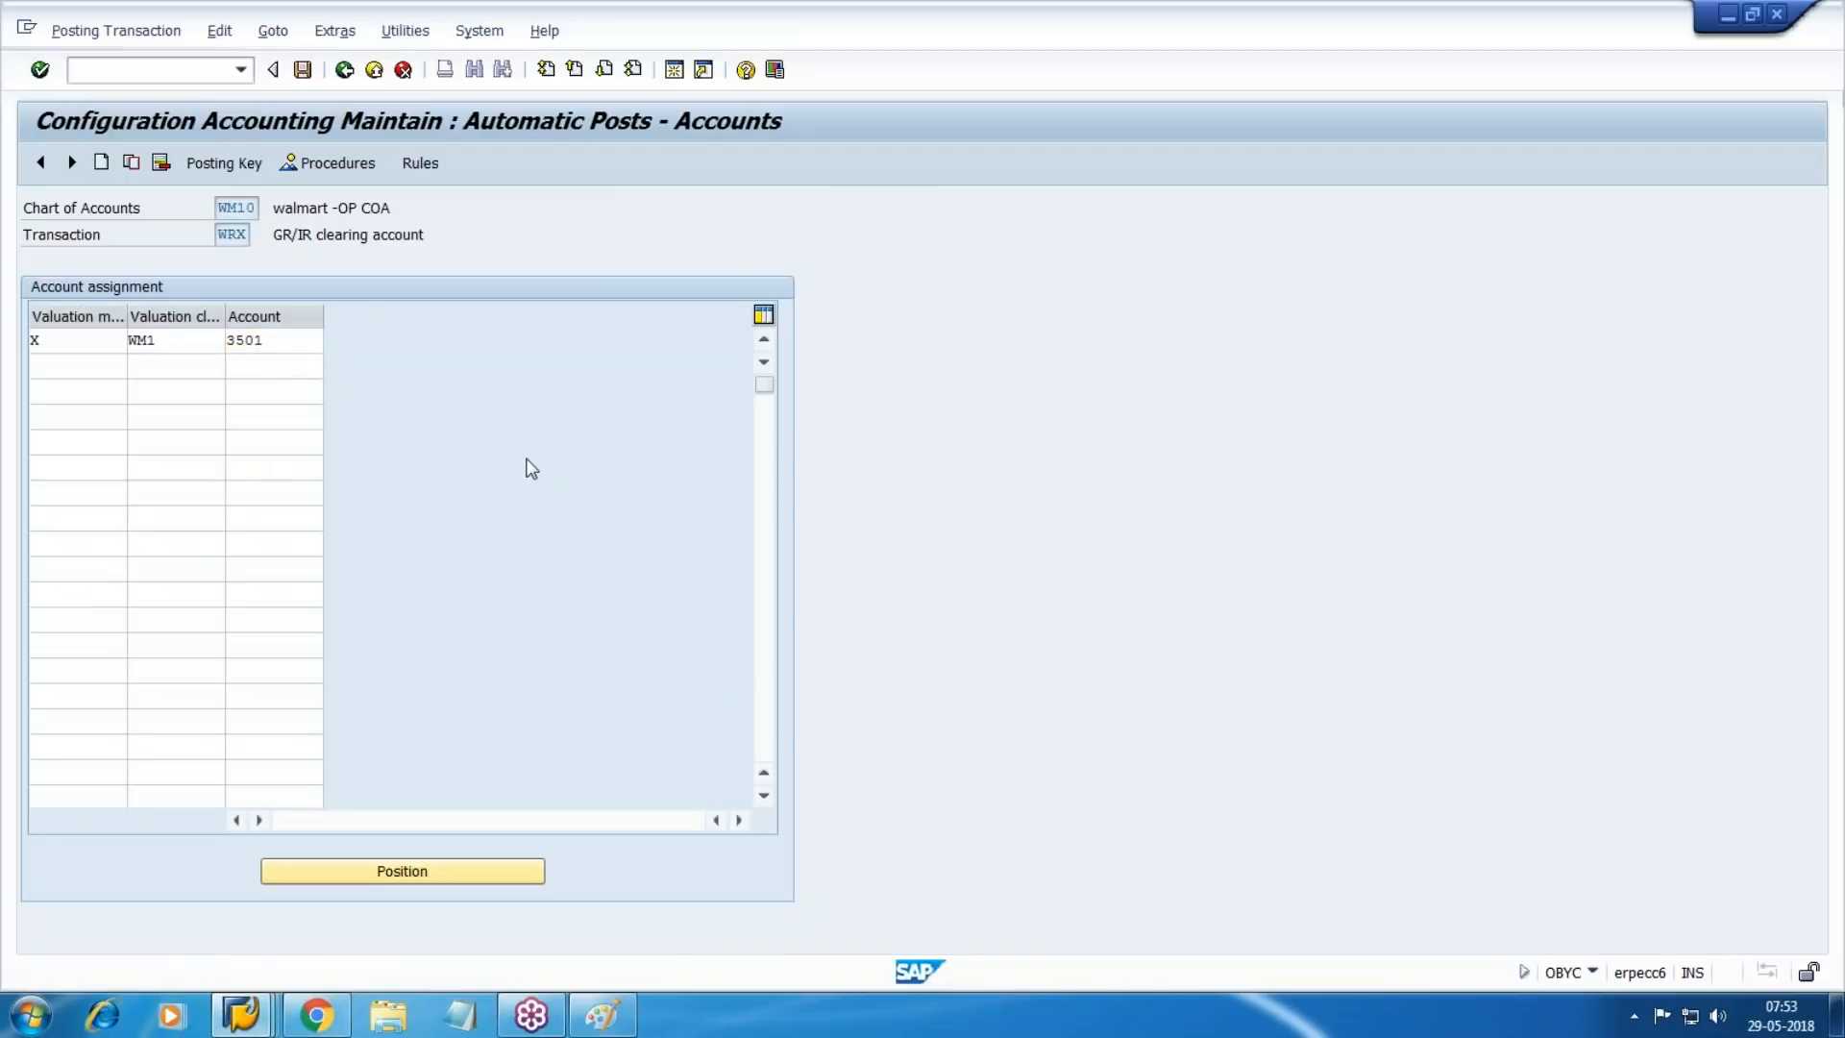
Display the debit and credit posting keys of GR/IR clearing account WRX.
click(397, 428)
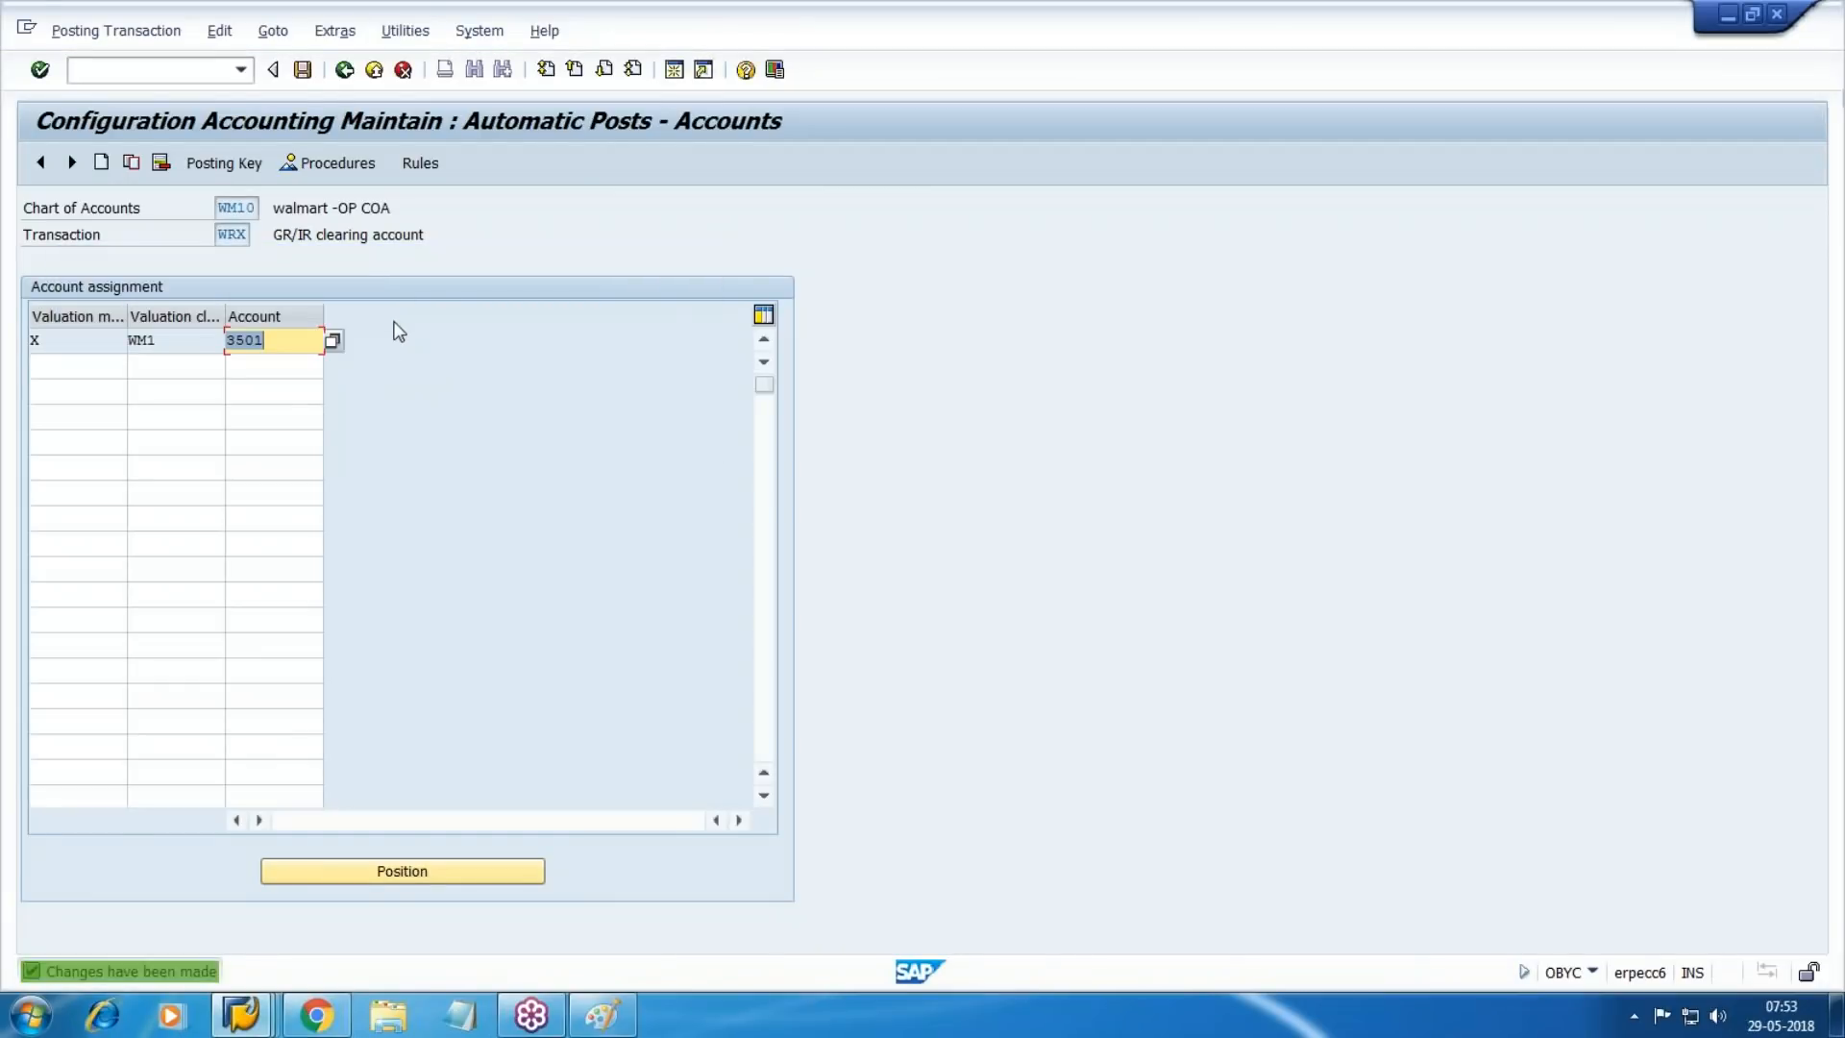
click(224, 163)
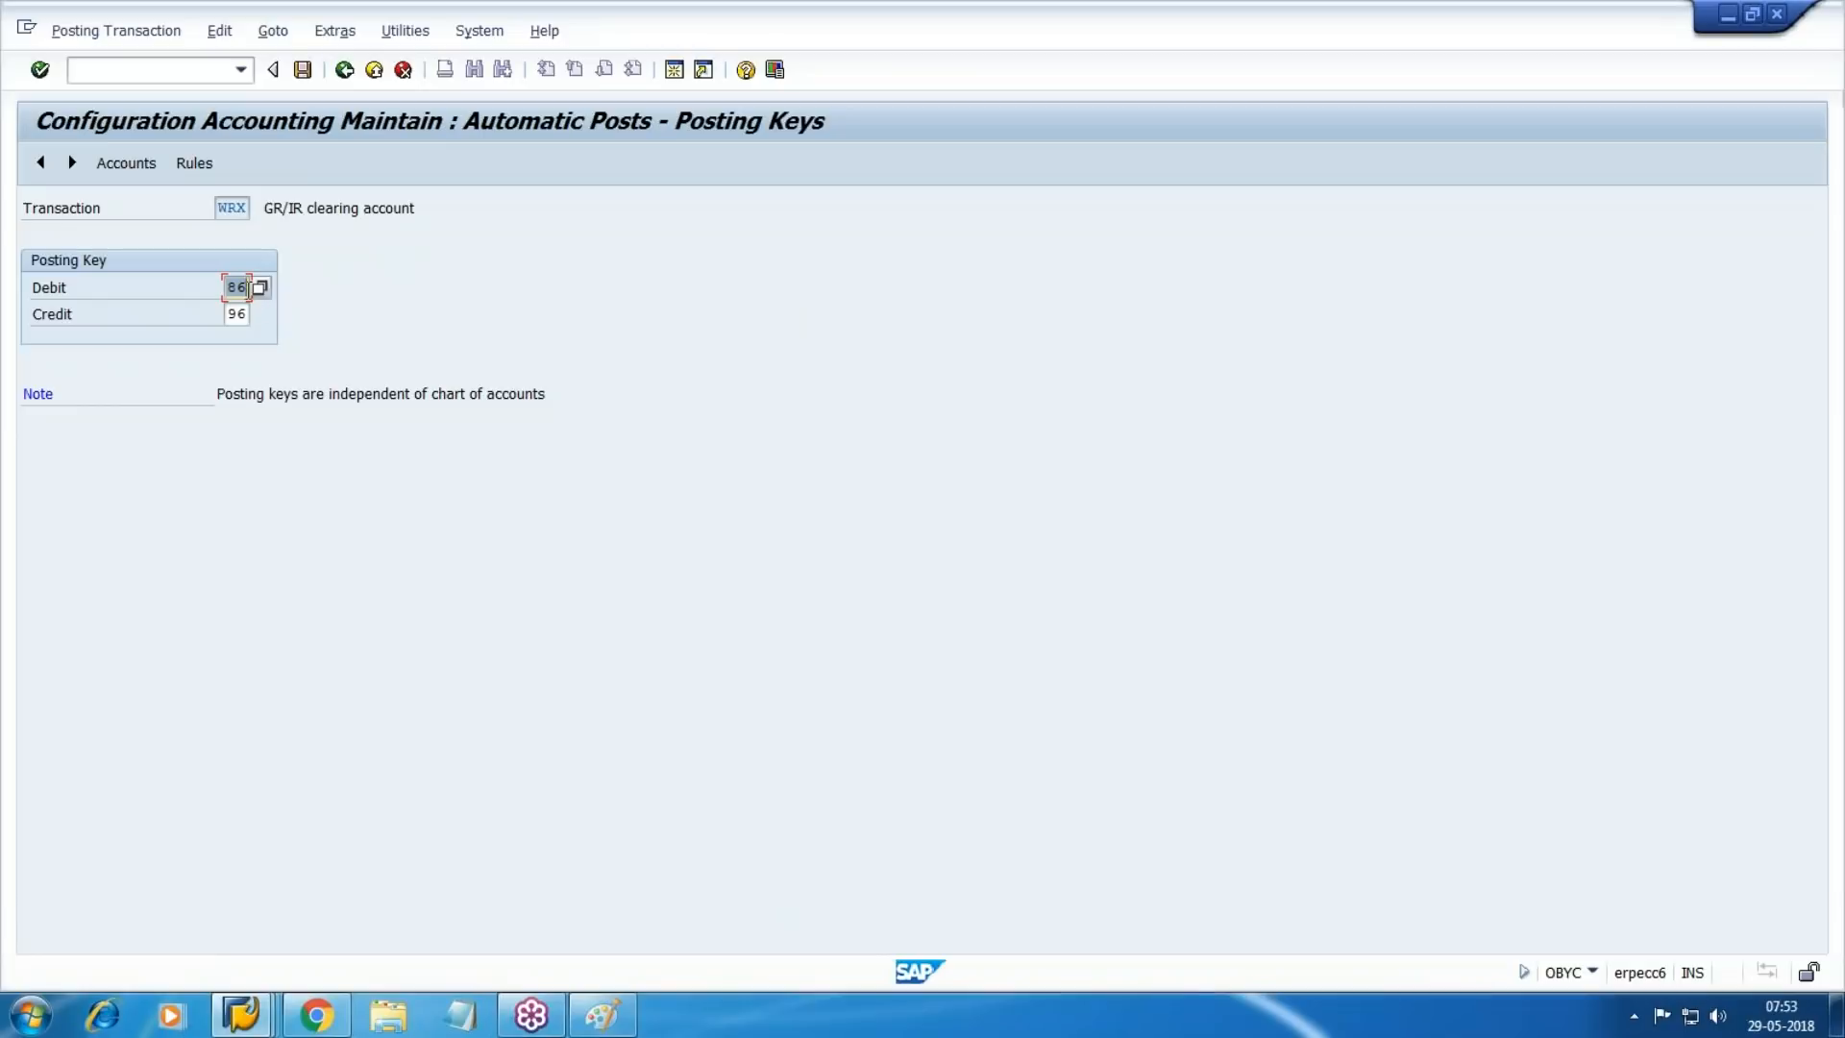